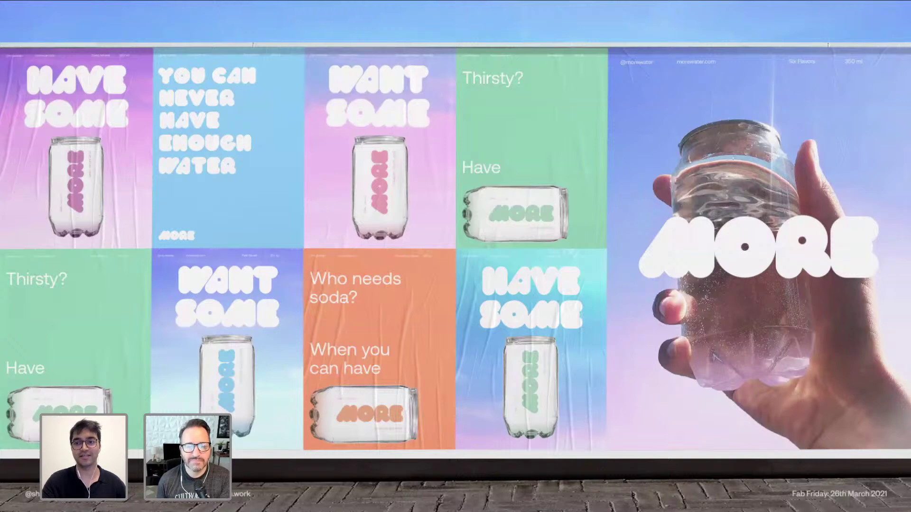
- Flip between the TODAY! & TOMORROW and water-can poster slides, then exit the Keynote slideshow
key(Right)
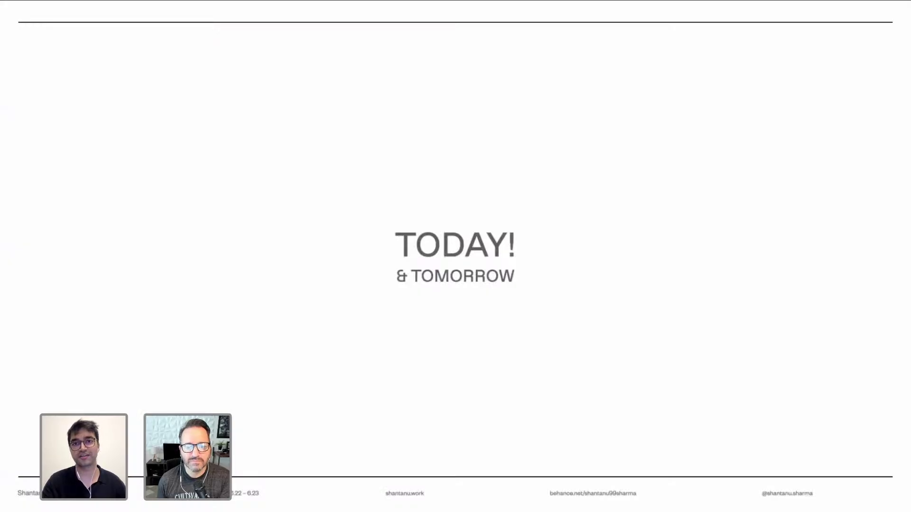
key(Left)
key(Left)
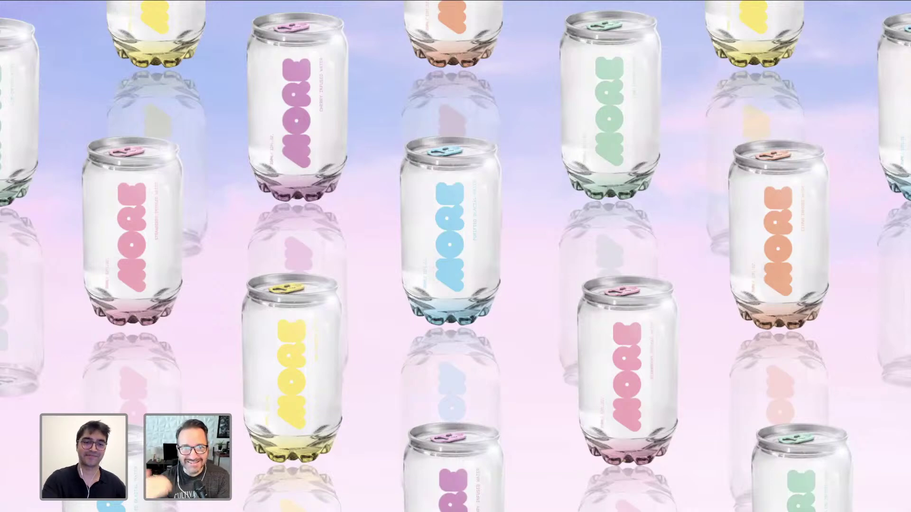
key(Escape)
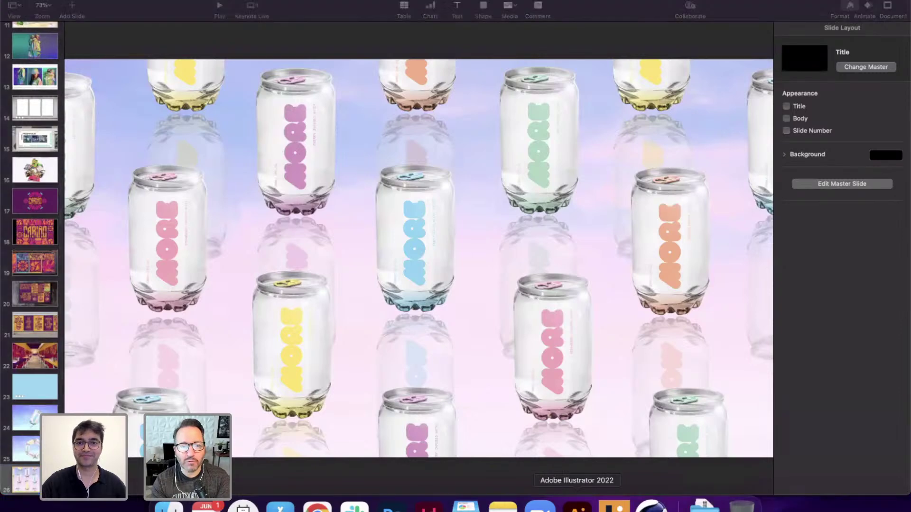
- Switch to Illustrator and bring up the Adobe Live Case Study Layout.ai document
click(576, 507)
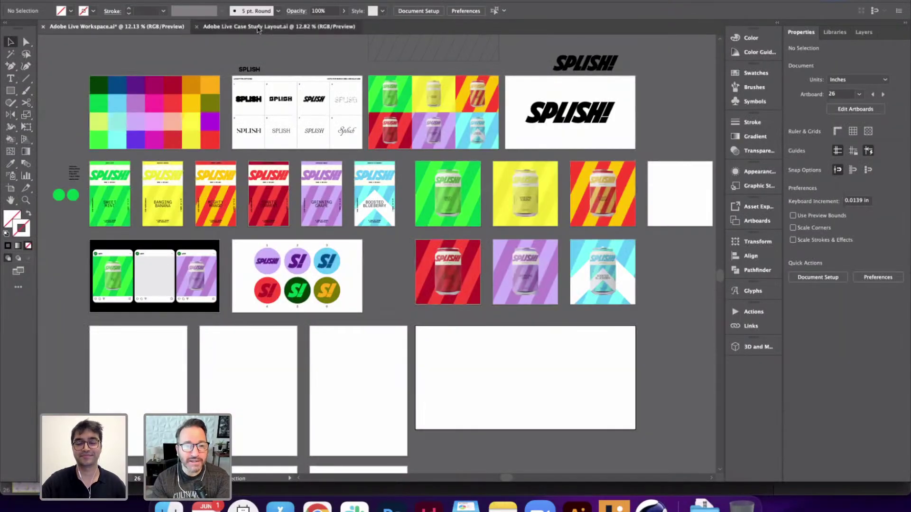
click(257, 28)
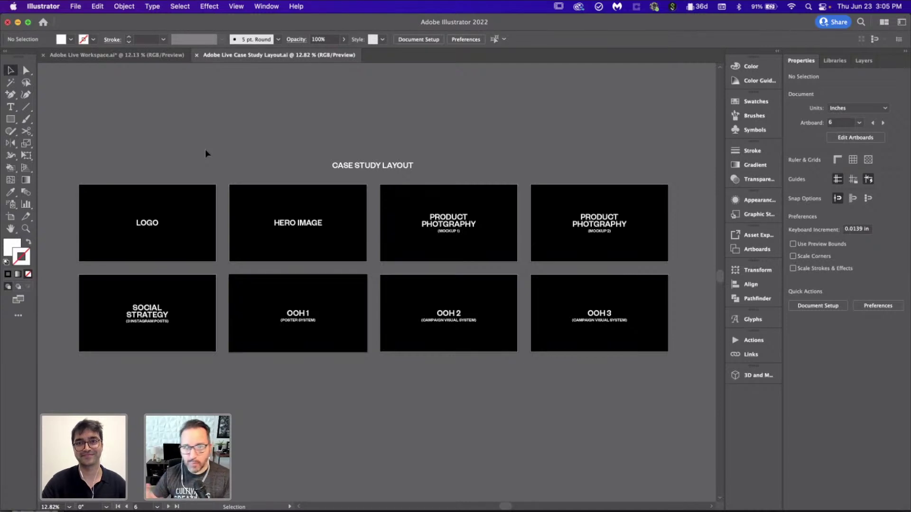
- Switch to the Adobe Live Workspace.ai document with the SPLISH artboards
click(117, 55)
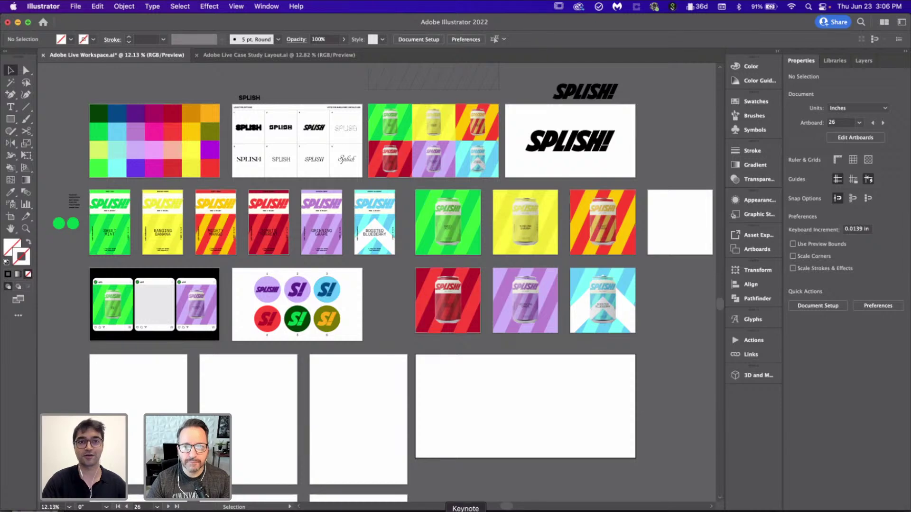
- Make the LOGOTYPE OPTIONS board the active artboard and fit it in the window
click(313, 142)
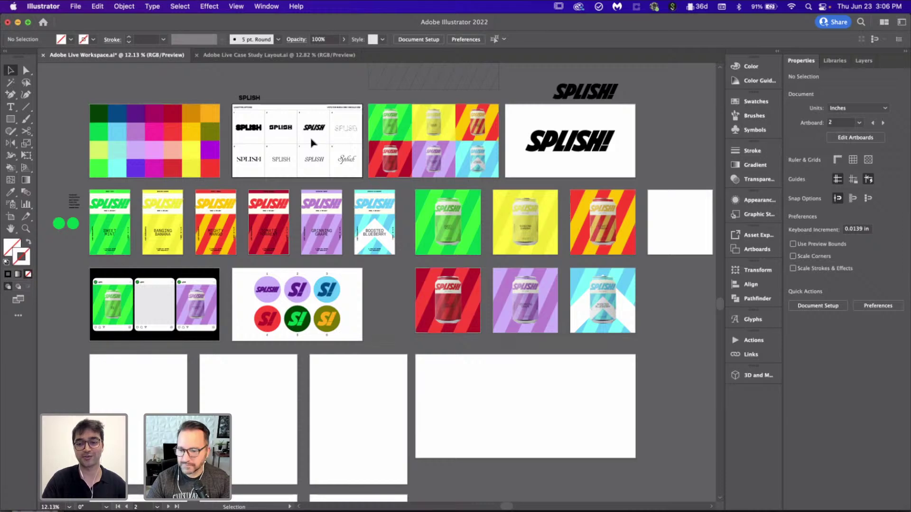
key(super+0)
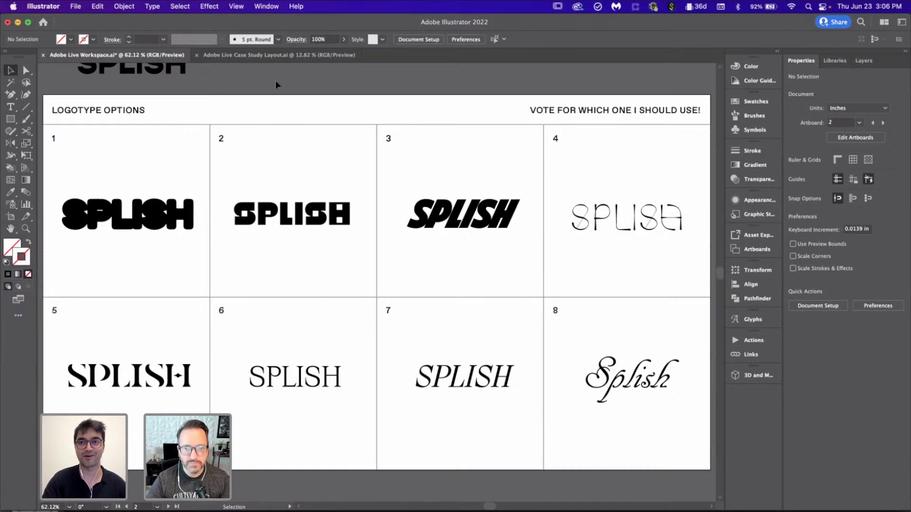
click(464, 213)
scroll(465, 212, down, 5)
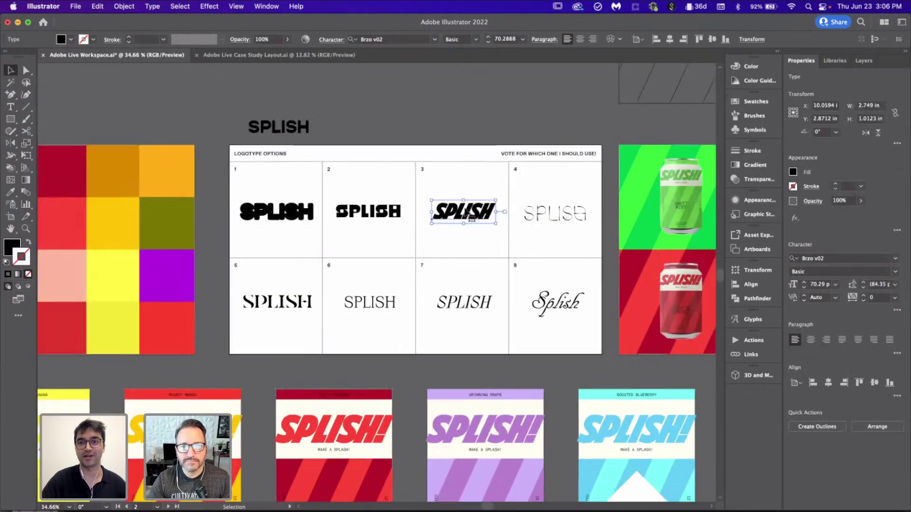
scroll(466, 212, right, 5)
scroll(469, 216, right, 5)
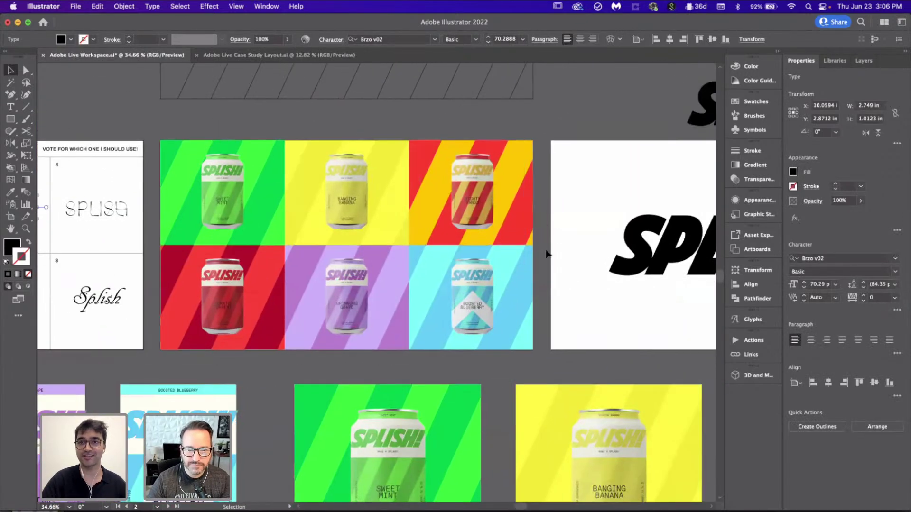
click(546, 254)
scroll(547, 254, right, 5)
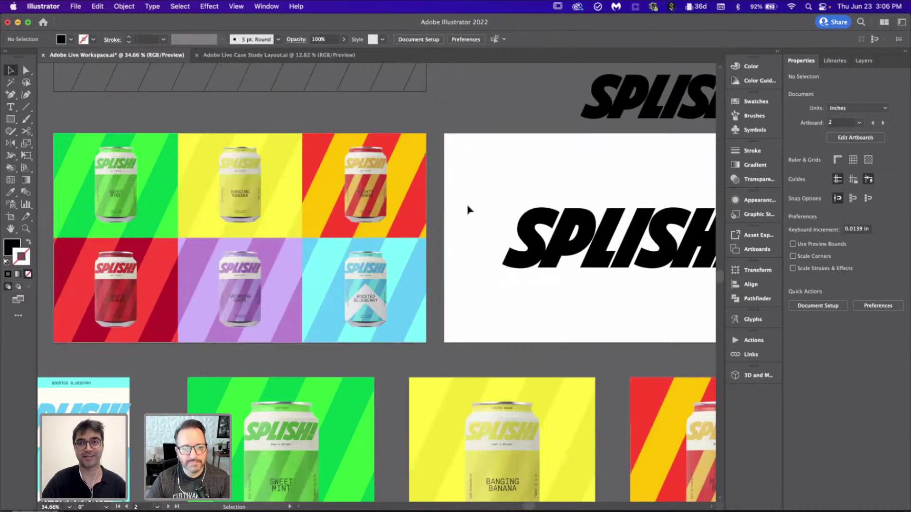
scroll(468, 210, down, 5)
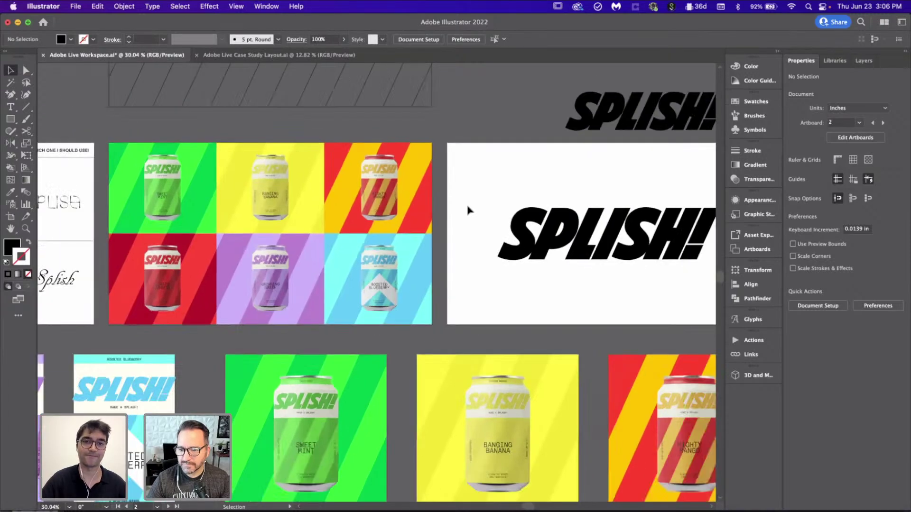
scroll(467, 210, down, 5)
scroll(468, 210, right, 5)
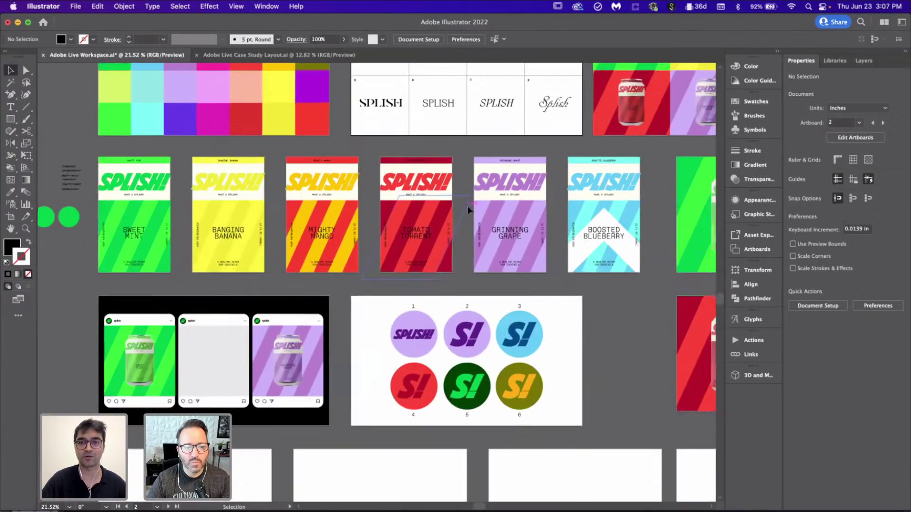
scroll(563, 313, up, 2)
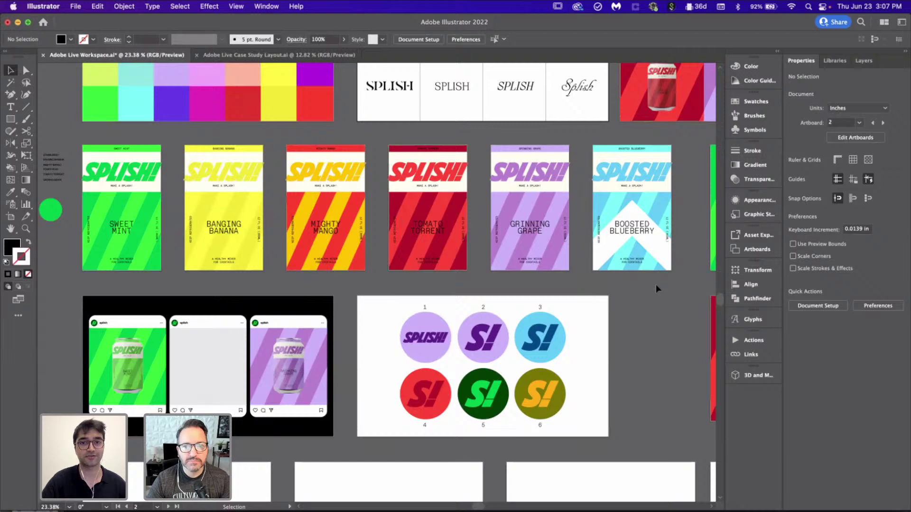
scroll(335, 204, up, 3)
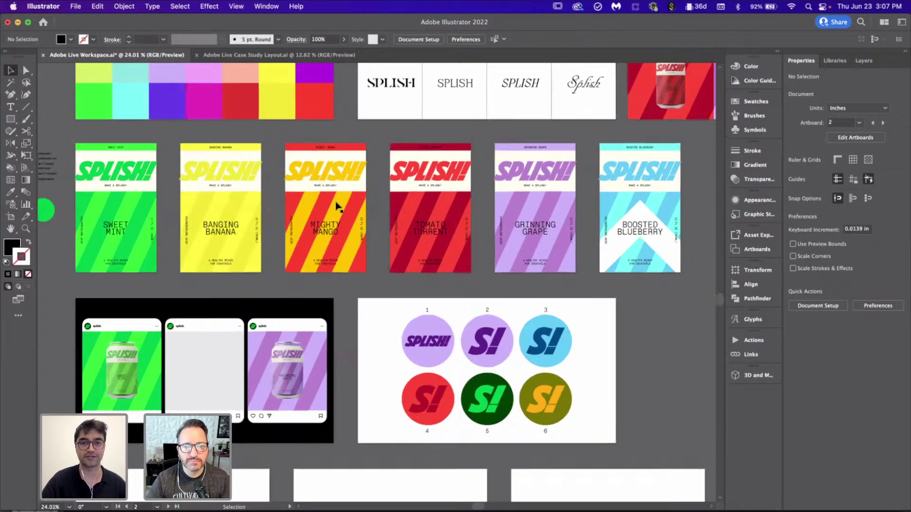
scroll(336, 204, up, 2)
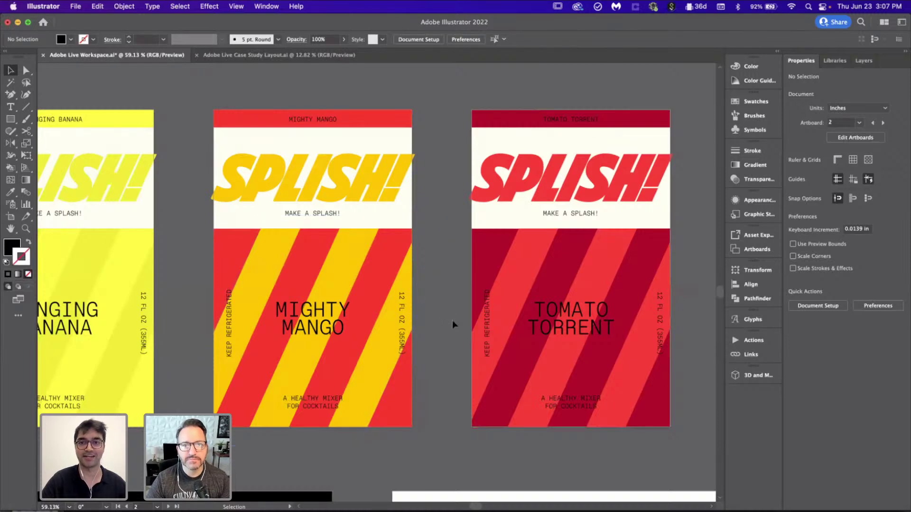
scroll(452, 321, down, 4)
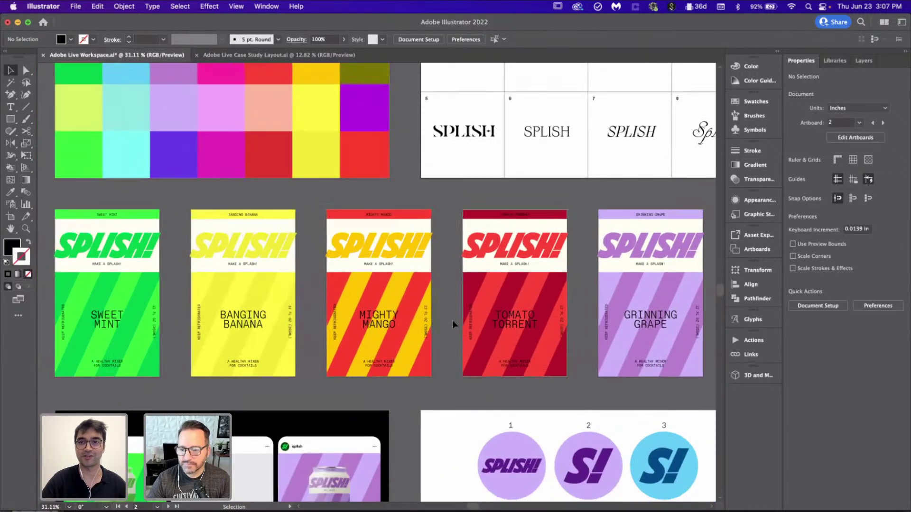
scroll(451, 320, right, 3)
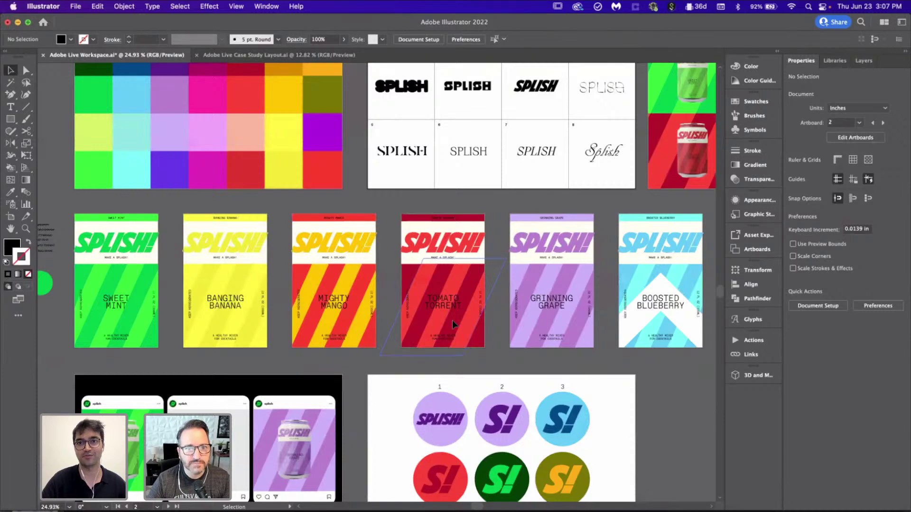
scroll(451, 321, down, 1)
scroll(451, 321, right, 6)
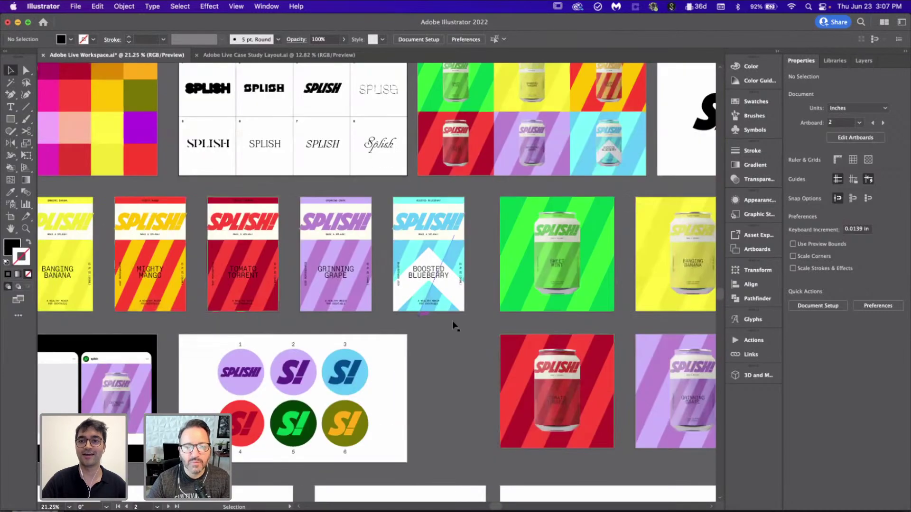
scroll(451, 320, right, 5)
scroll(597, 294, up, 1)
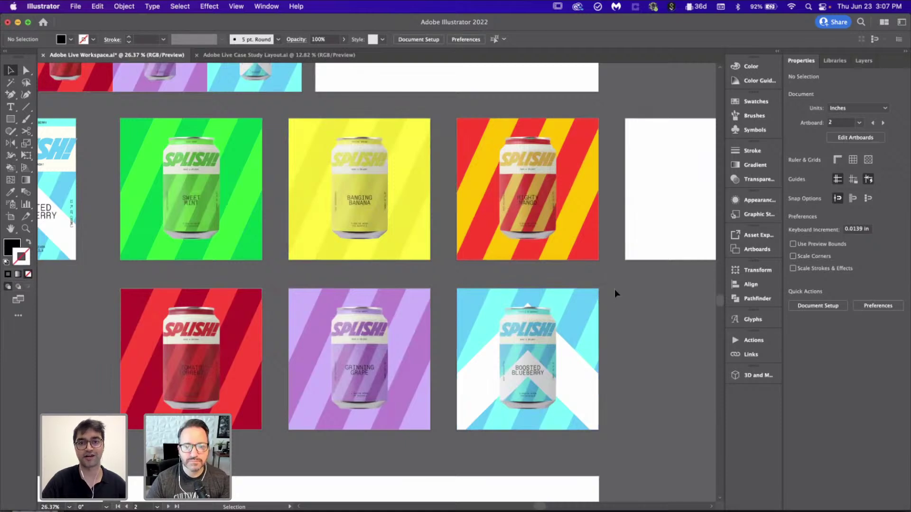
scroll(614, 294, down, 5)
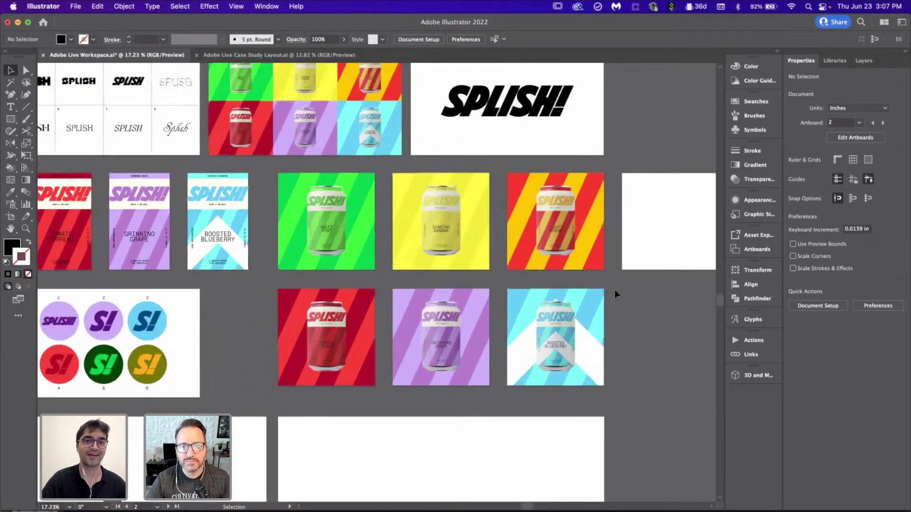
scroll(313, 243, up, 5)
scroll(313, 243, down, 3)
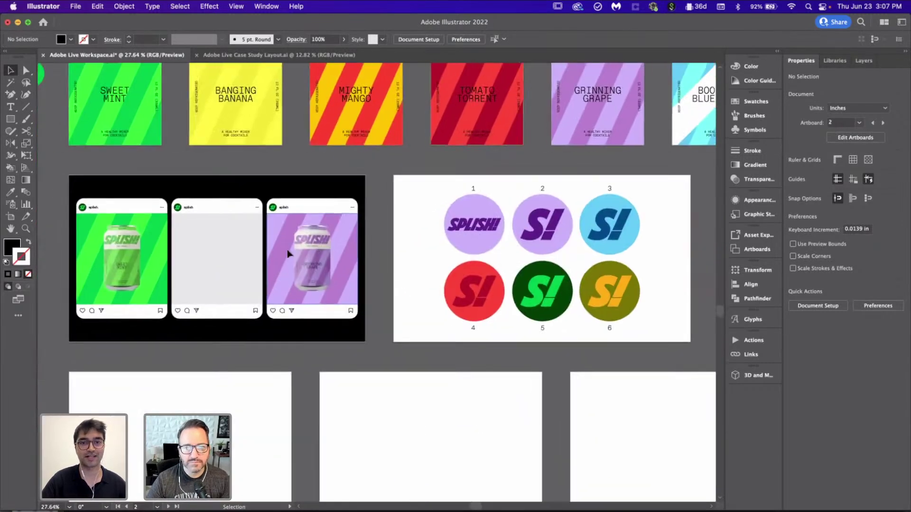
scroll(399, 250, left, 2)
scroll(399, 250, up, 2)
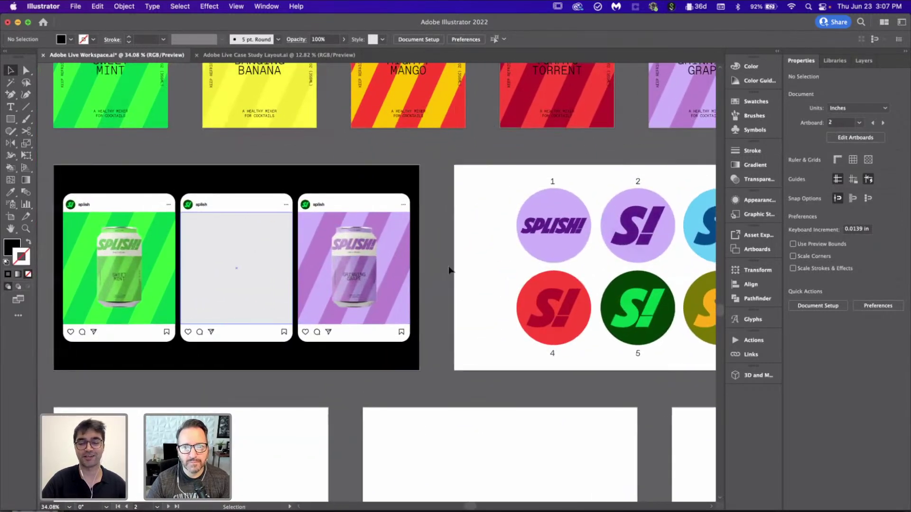
scroll(454, 270, down, 5)
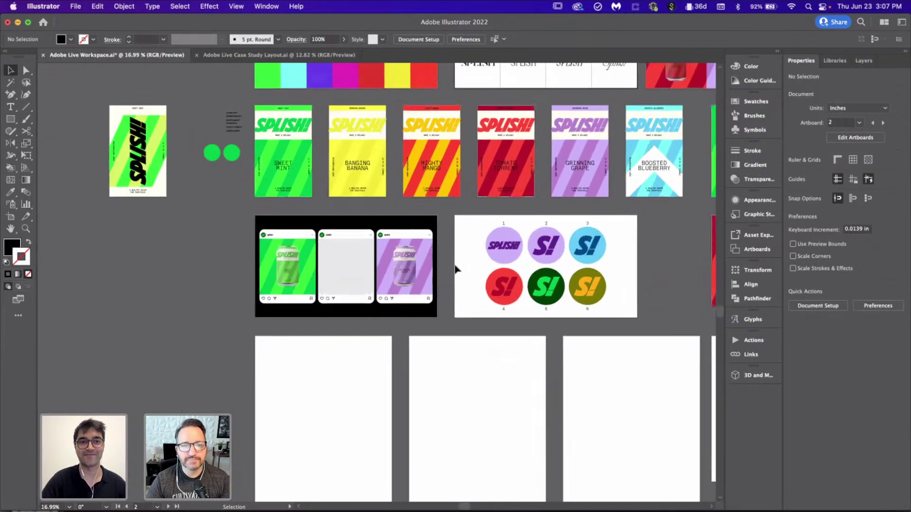
scroll(454, 270, up, 4)
scroll(455, 270, right, 3)
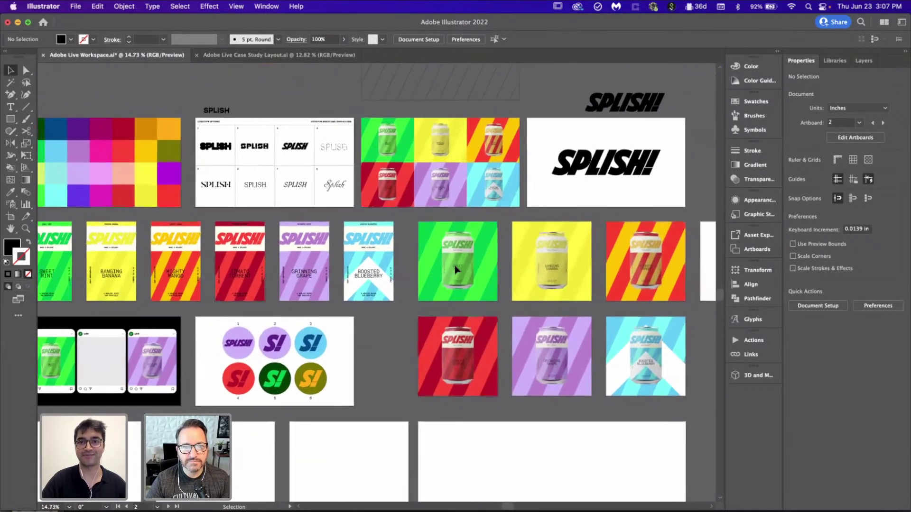
scroll(455, 269, down, 3)
scroll(454, 265, down, 2)
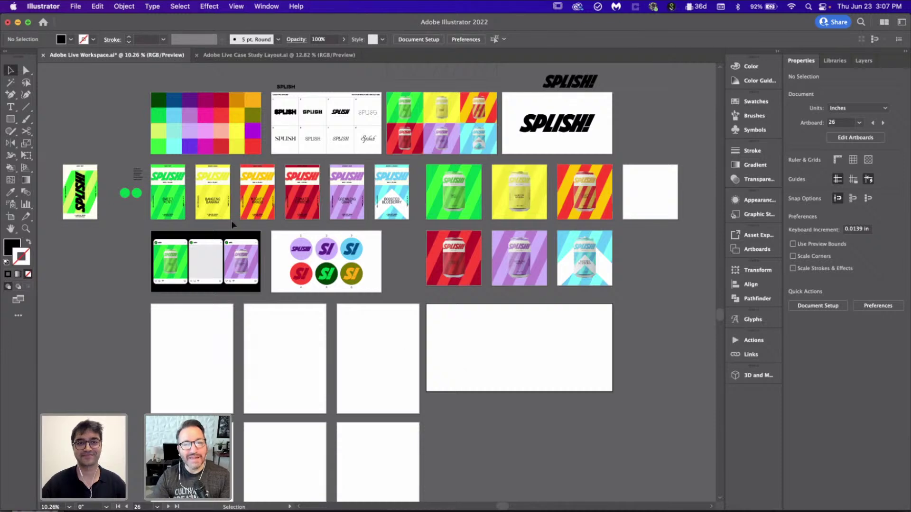
scroll(162, 216, up, 5)
scroll(163, 216, down, 2)
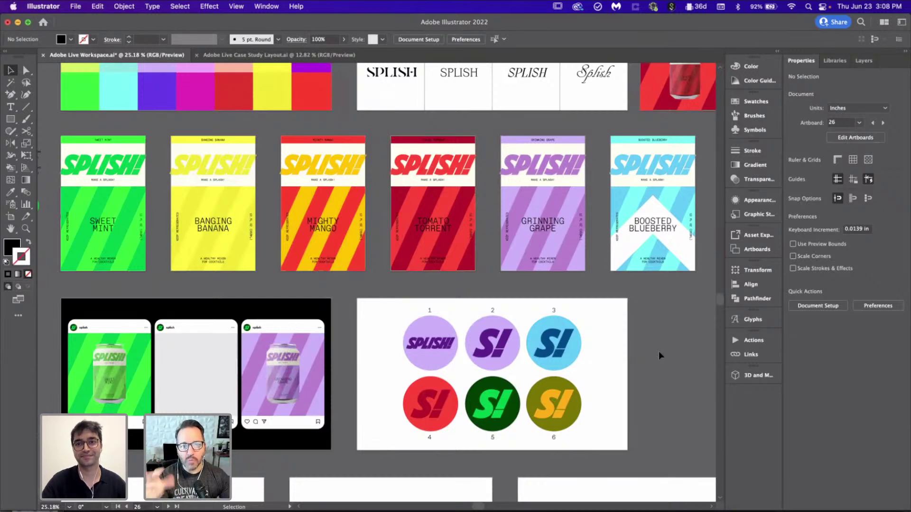
scroll(658, 351, down, 3)
scroll(659, 351, right, 5)
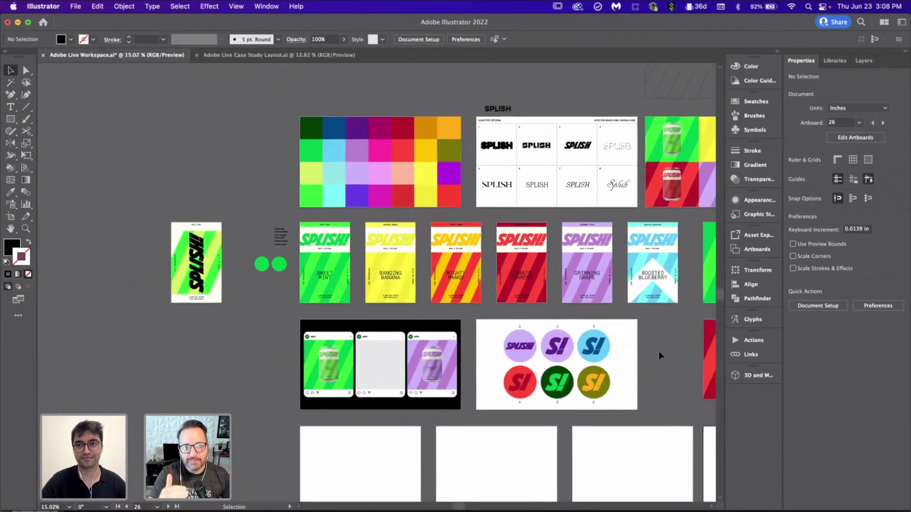
scroll(659, 351, down, 1)
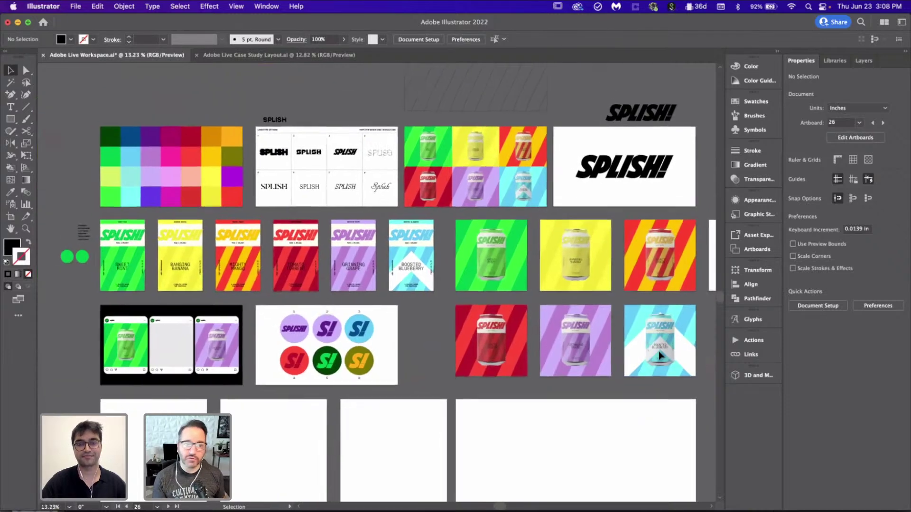
scroll(658, 351, right, 3)
scroll(658, 351, down, 1)
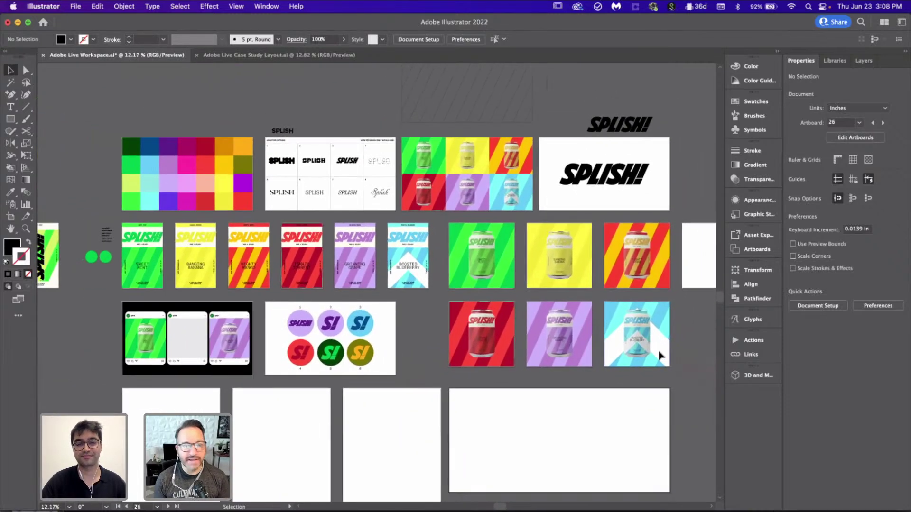
scroll(659, 351, down, 2)
scroll(658, 351, right, 2)
scroll(659, 353, down, 1)
scroll(659, 353, right, 1)
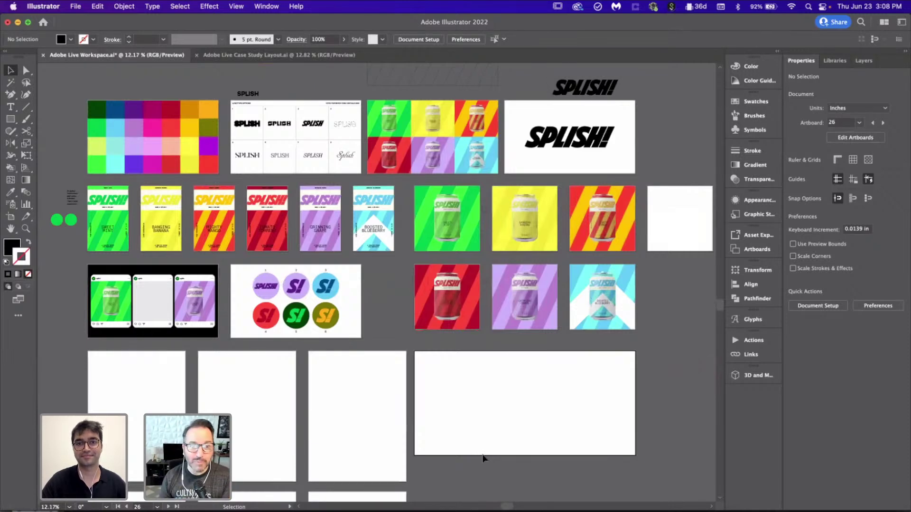
scroll(482, 458, down, 1)
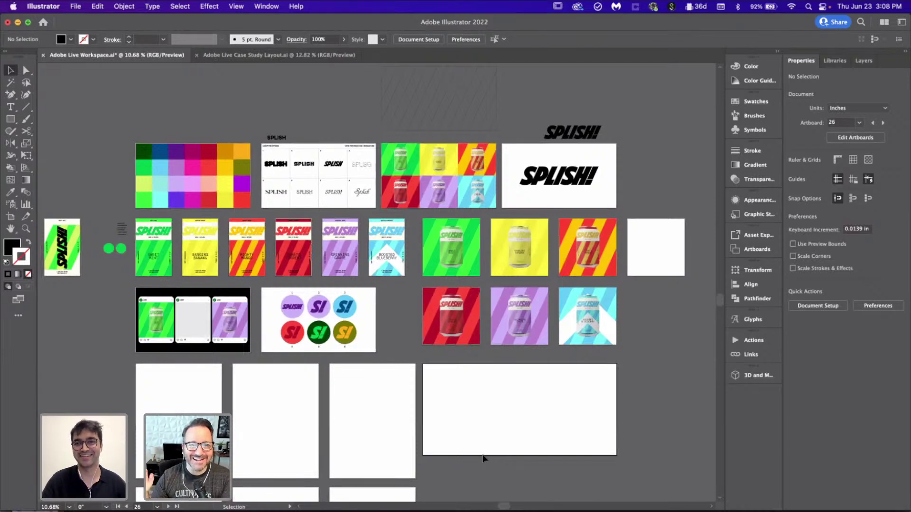
scroll(482, 458, down, 2)
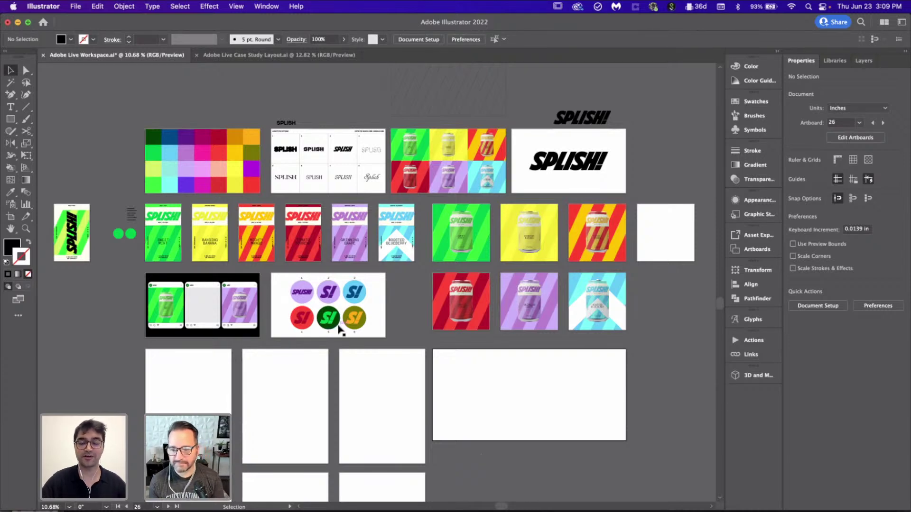
- Zoom onto the three-post social mockup artboard, fit it, then zoom out slightly
scroll(237, 324, up, 1)
scroll(237, 324, up, 5)
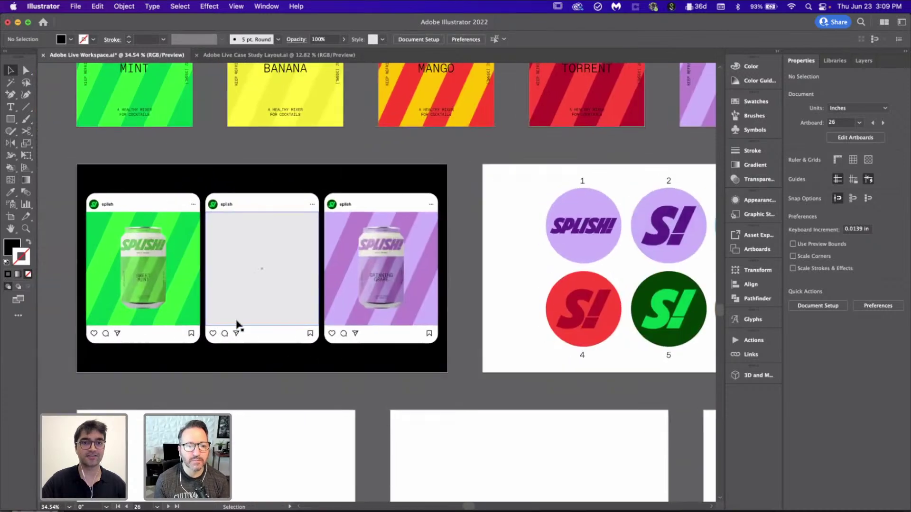
scroll(241, 305, up, 1)
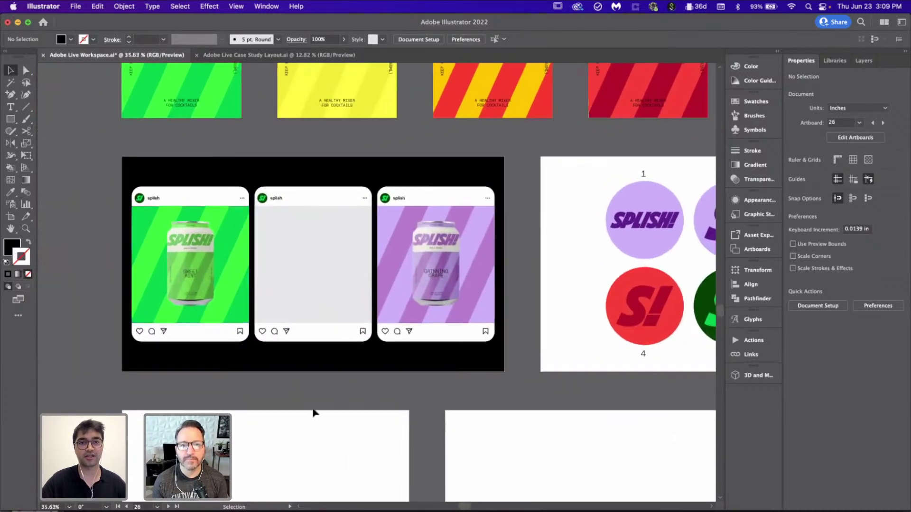
key(super+0)
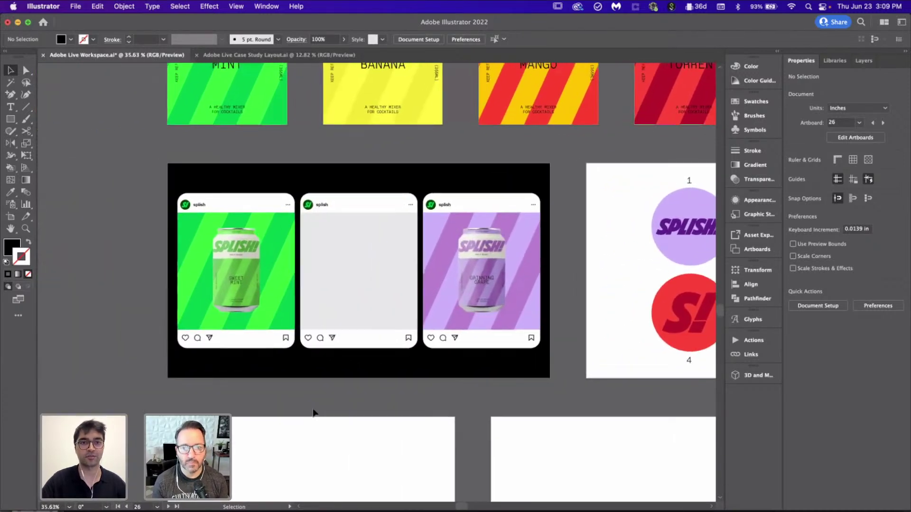
scroll(312, 412, down, 2)
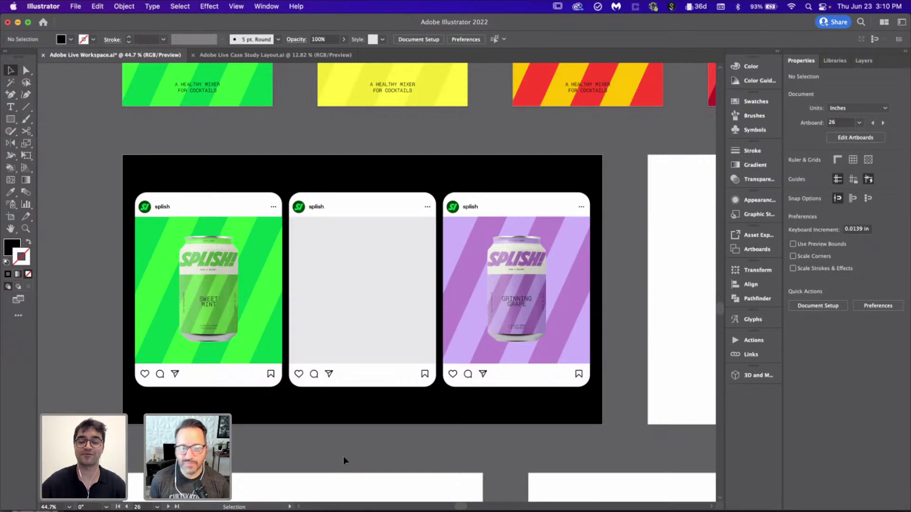
scroll(344, 458, down, 4)
scroll(343, 458, up, 3)
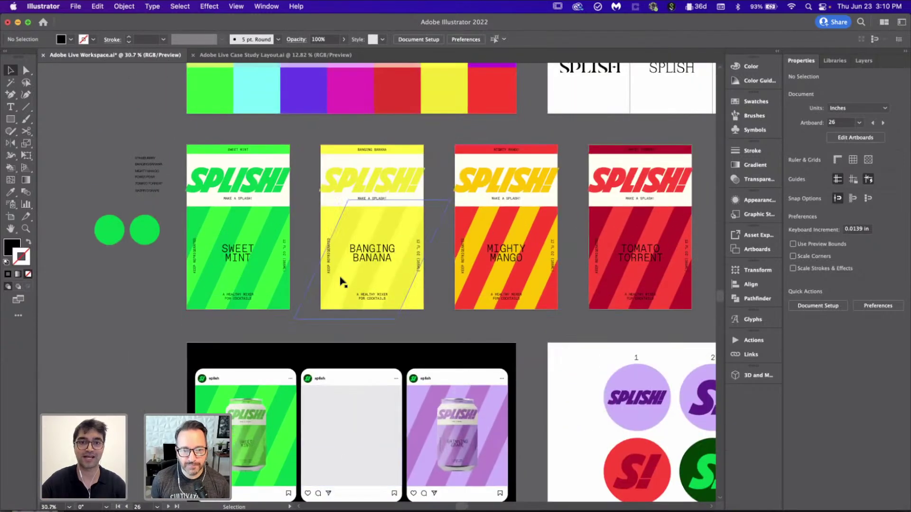
scroll(341, 282, up, 3)
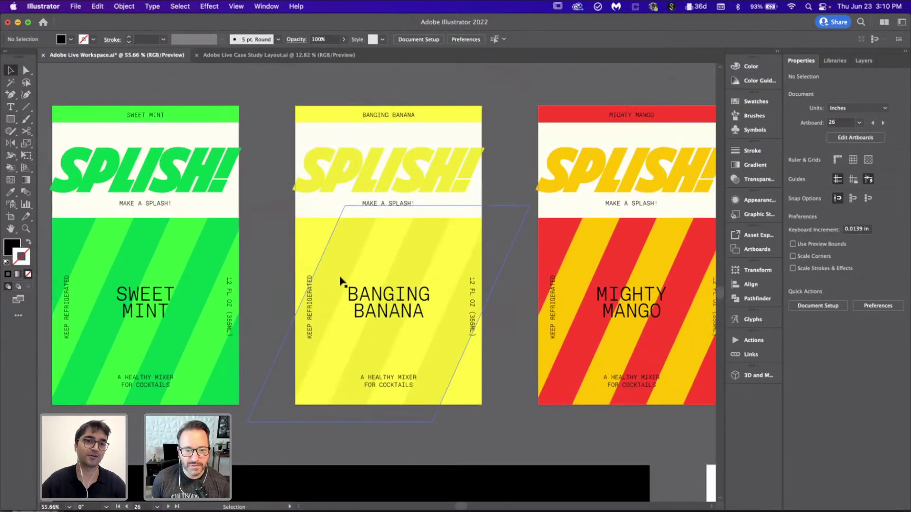
click(393, 206)
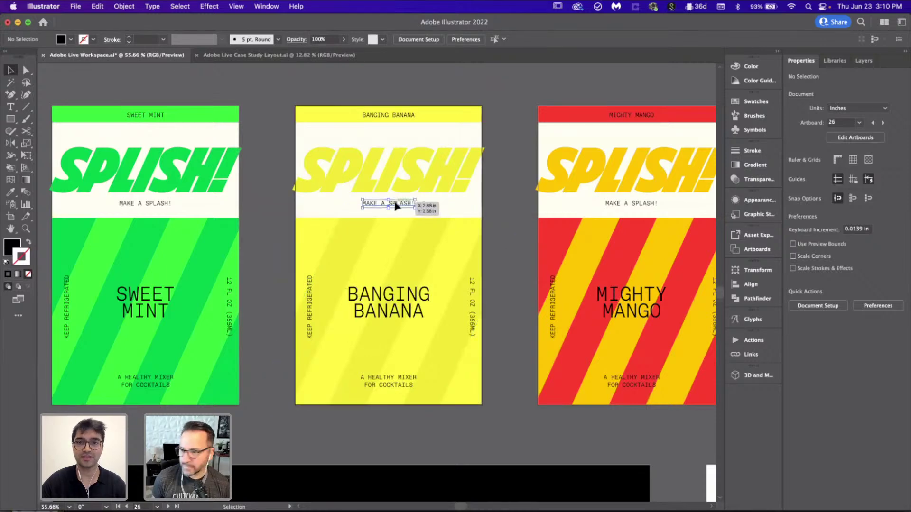
click(508, 255)
scroll(508, 255, down, 2)
scroll(507, 254, down, 2)
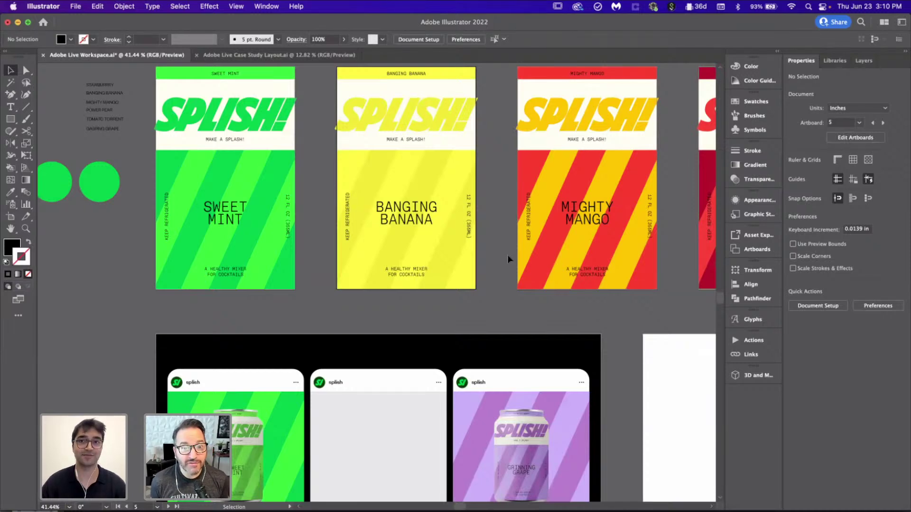
scroll(507, 255, down, 5)
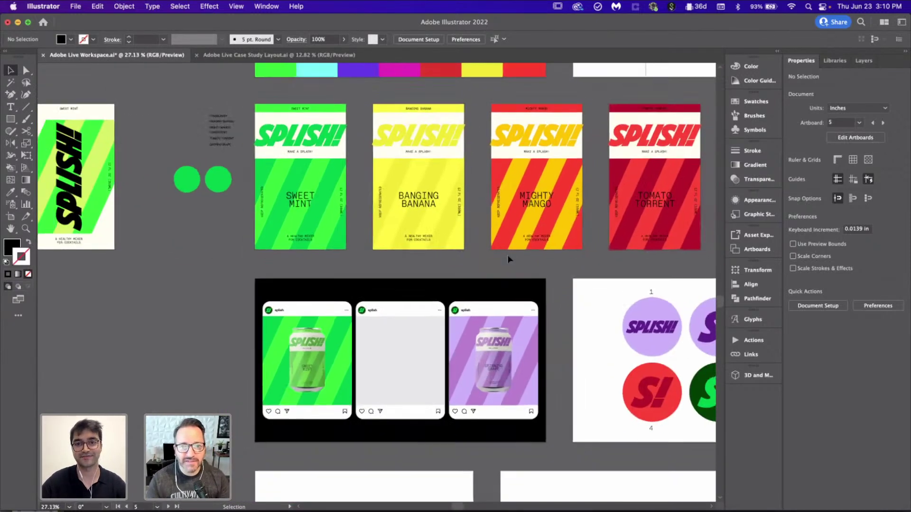
scroll(507, 255, down, 3)
scroll(508, 256, down, 3)
scroll(508, 256, up, 1)
scroll(555, 335, right, 2)
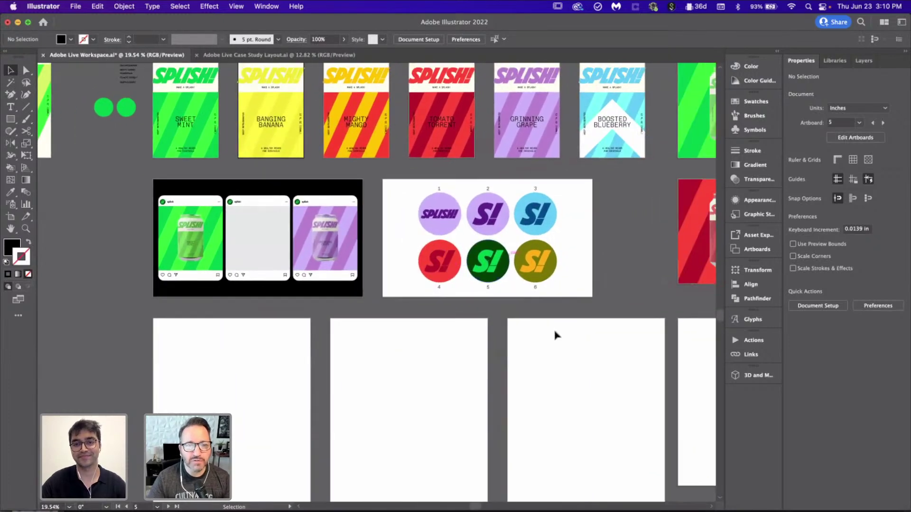
click(560, 343)
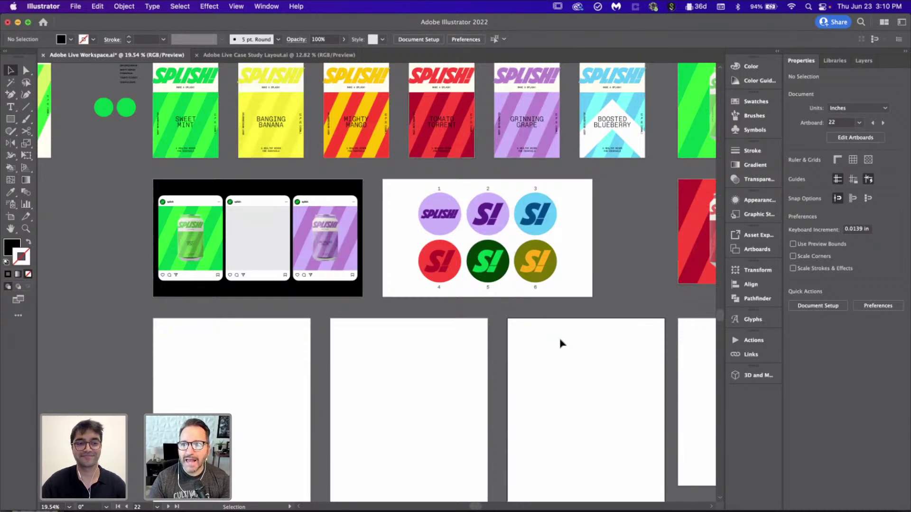
scroll(560, 343, up, 2)
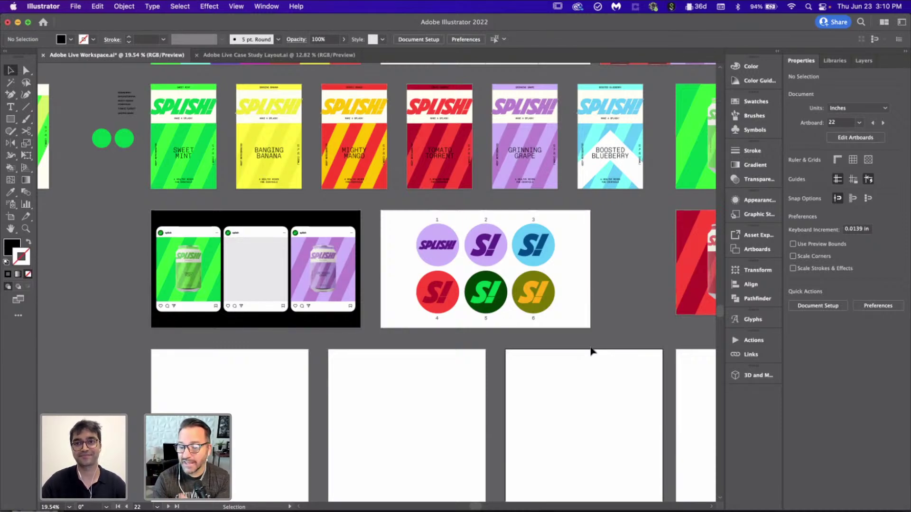
scroll(591, 351, right, 5)
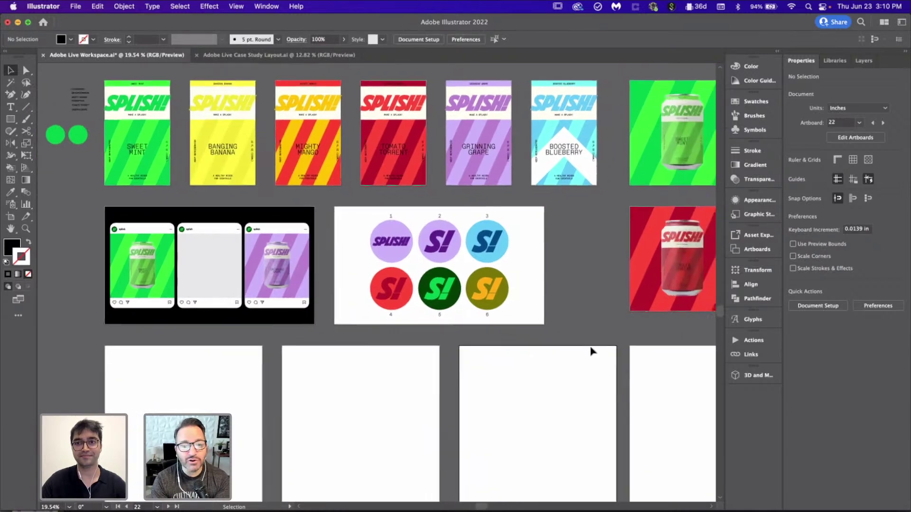
scroll(591, 351, right, 2)
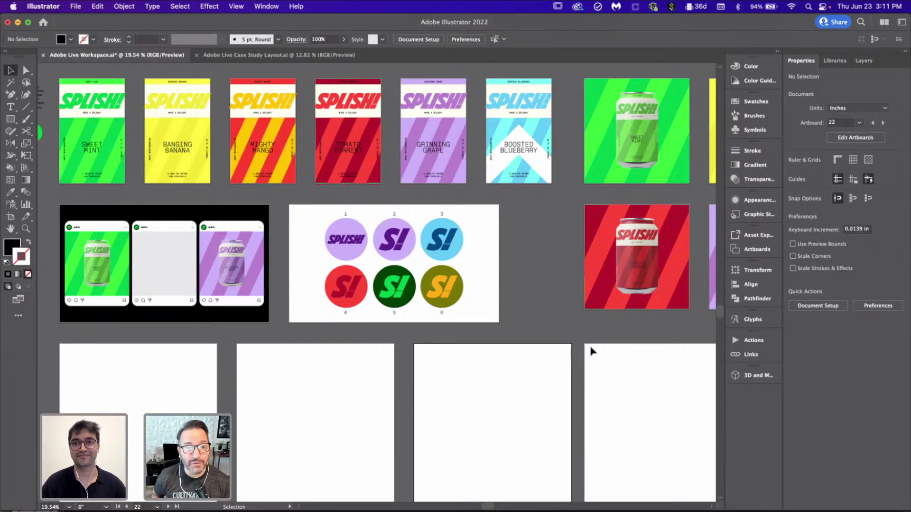
scroll(591, 350, down, 5)
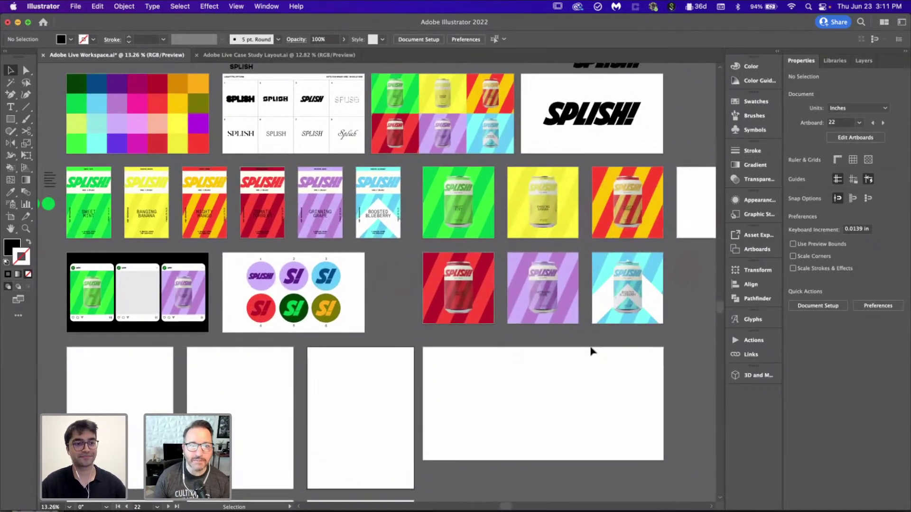
scroll(609, 100, up, 2)
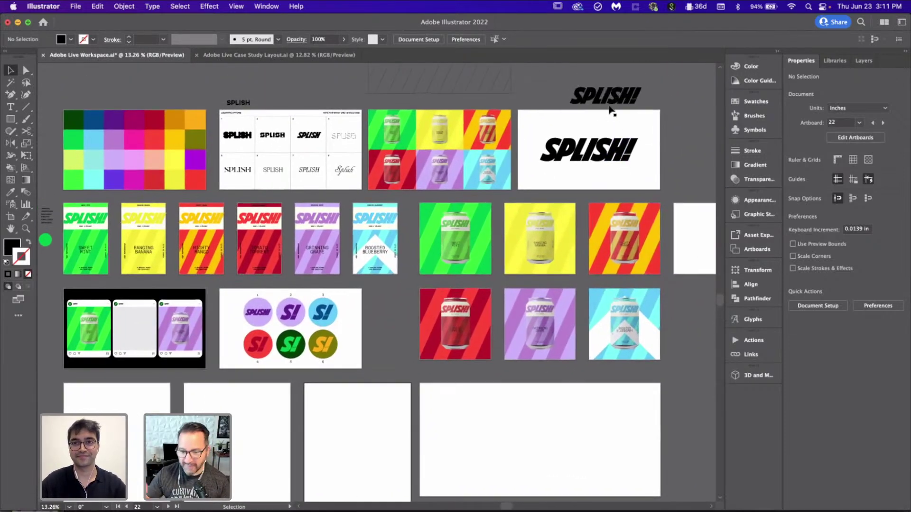
- Duplicate the SPLISH! wordmark and place the copy on the white artboard after the cans
click(607, 98)
drag(607, 99, 240, 422)
scroll(240, 422, left, 5)
scroll(352, 366, up, 5)
scroll(353, 367, right, 4)
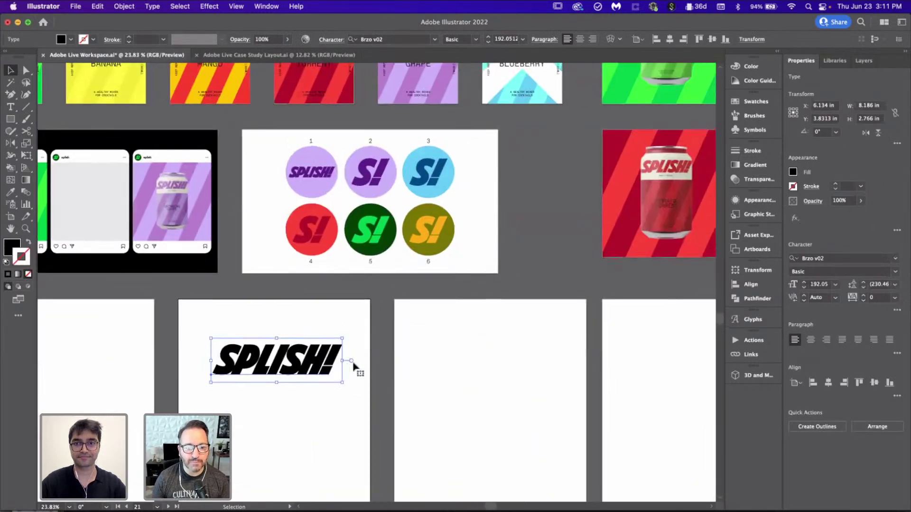
scroll(353, 366, down, 5)
scroll(353, 363, right, 6)
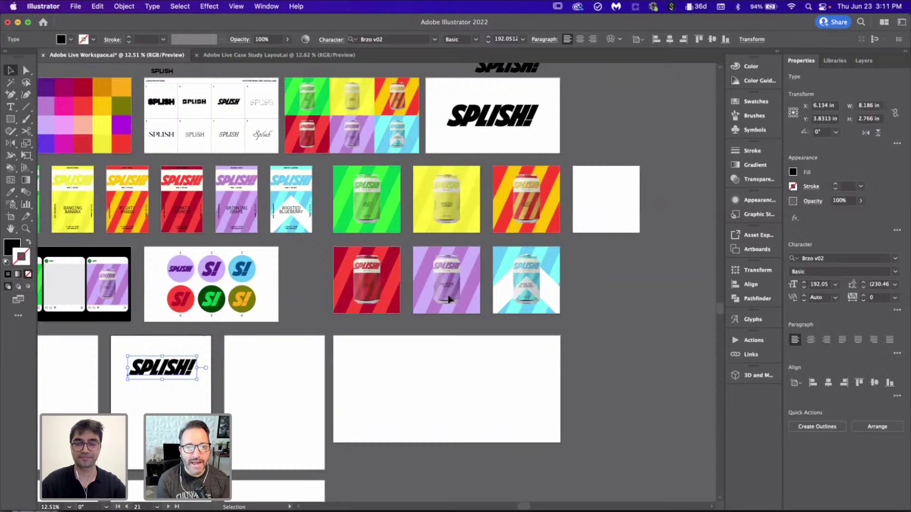
drag(161, 373, 590, 209)
scroll(585, 269, down, 2)
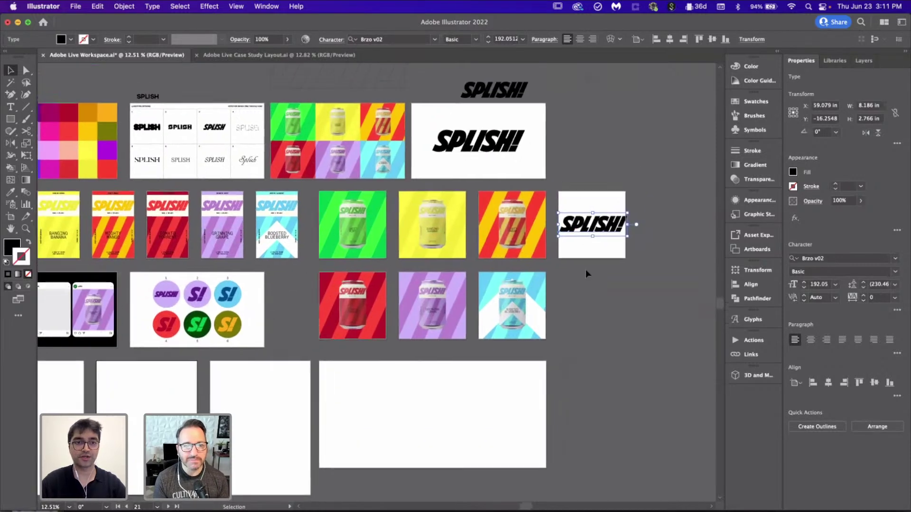
scroll(257, 275, up, 5)
scroll(256, 274, up, 10)
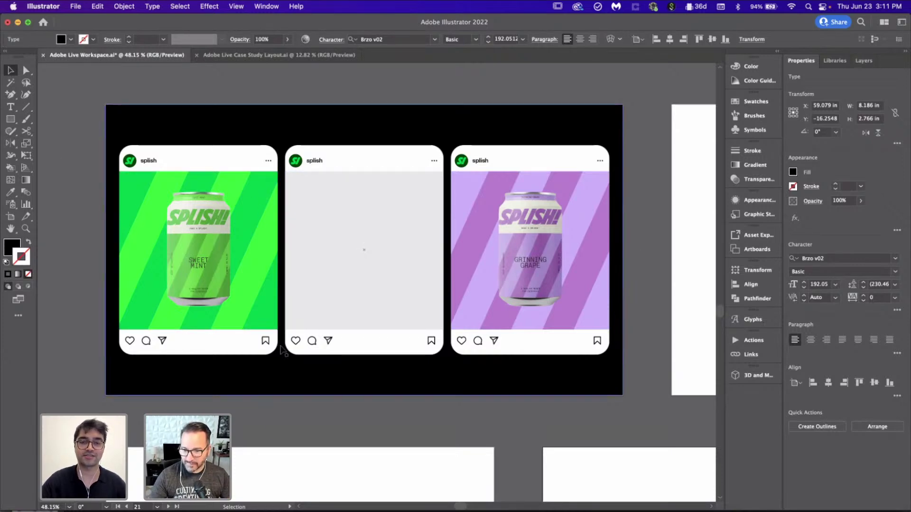
click(352, 205)
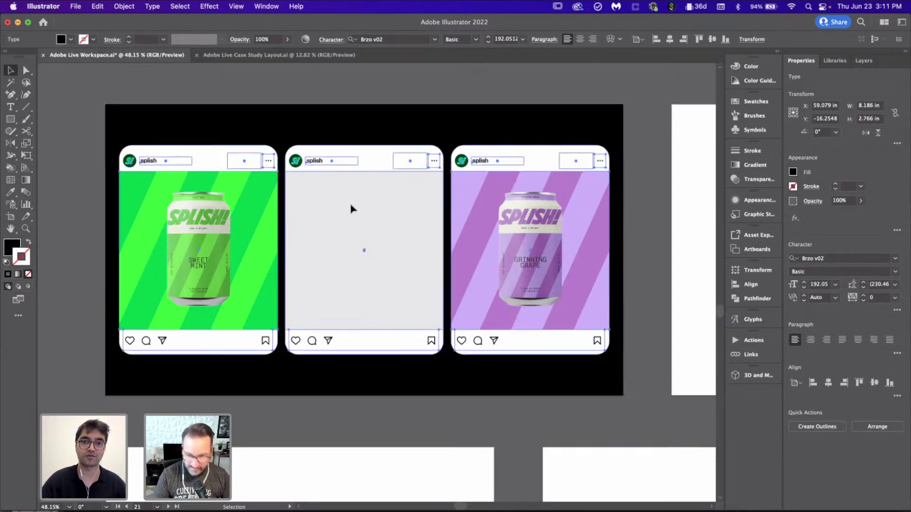
click(428, 448)
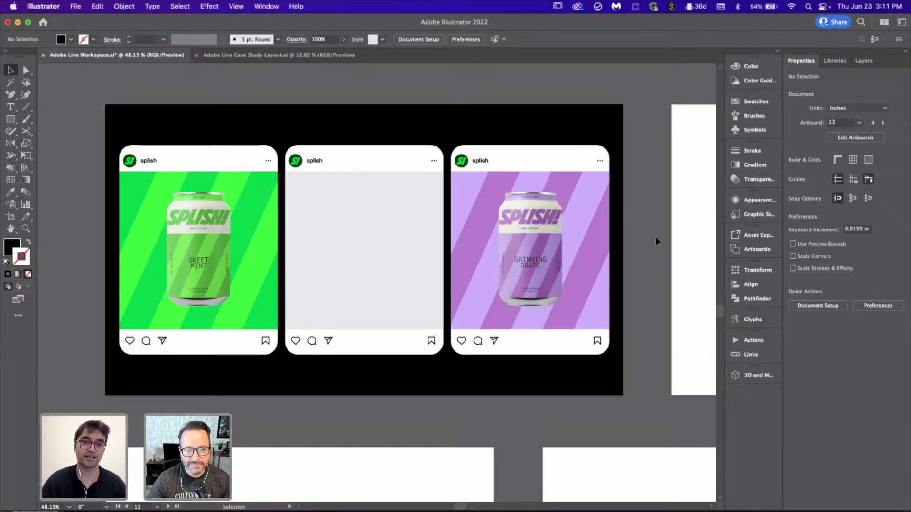
click(295, 55)
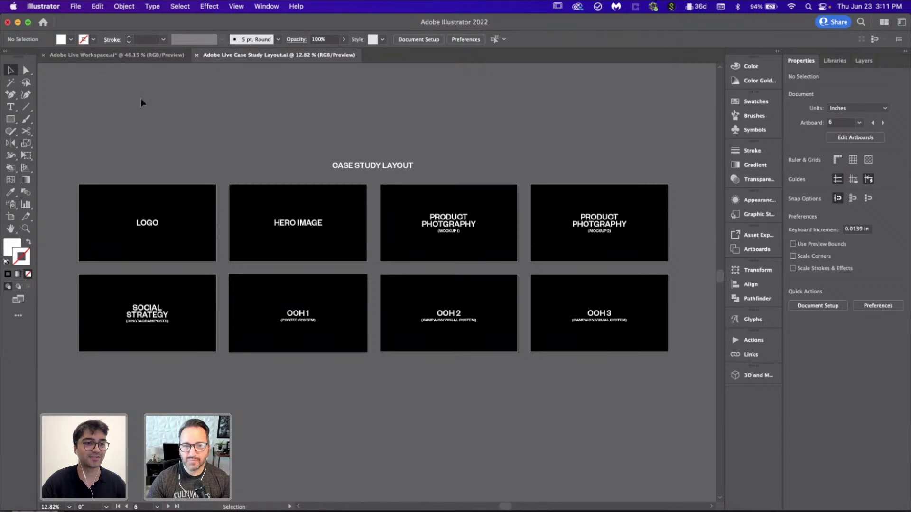
click(151, 55)
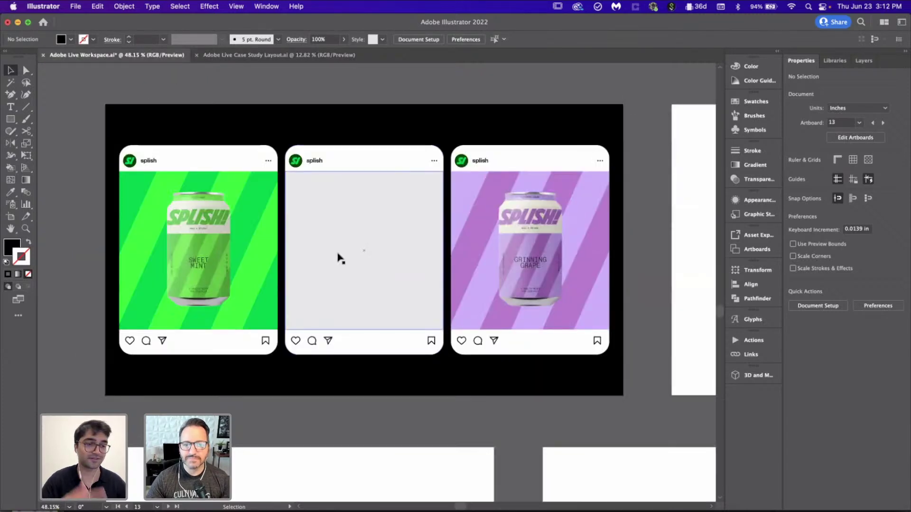
- Delete the '!' from the white-artboard wordmark copy so it reads SPLISH
scroll(339, 258, down, 2)
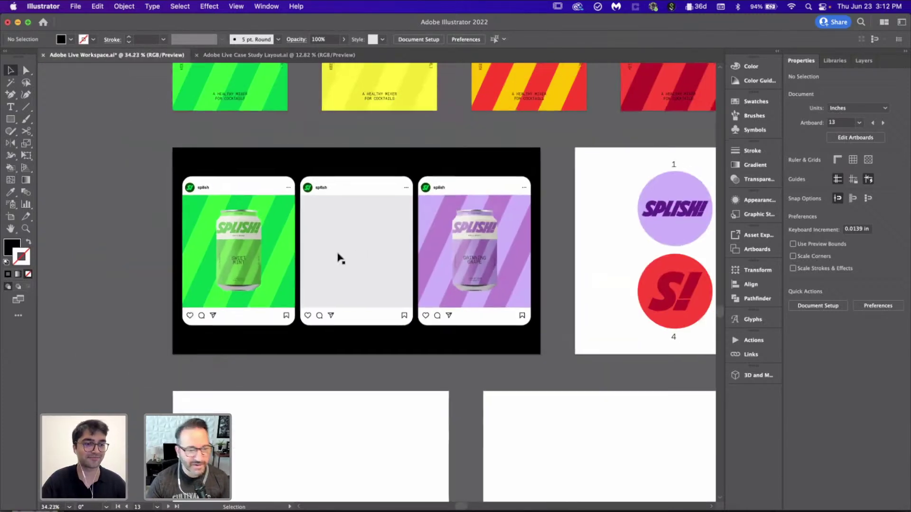
scroll(534, 315, right, 3)
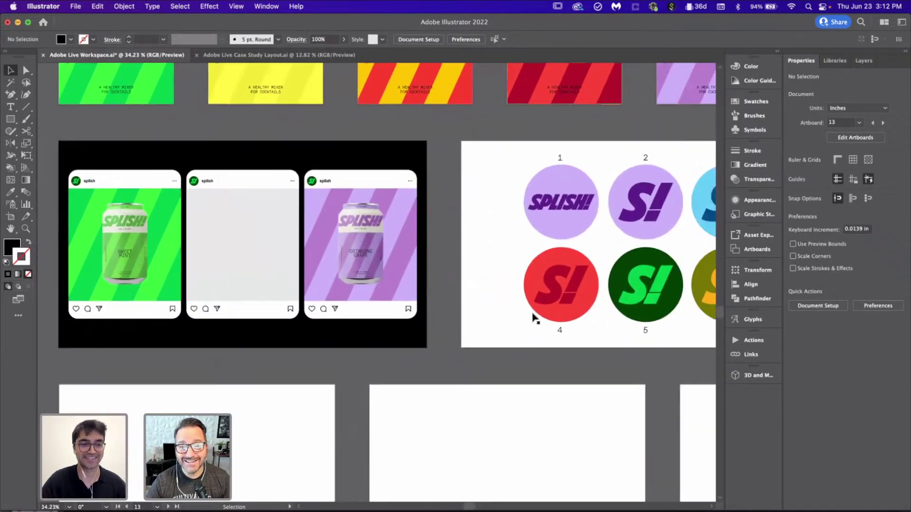
scroll(534, 318, down, 2)
scroll(535, 317, right, 5)
scroll(535, 317, right, 3)
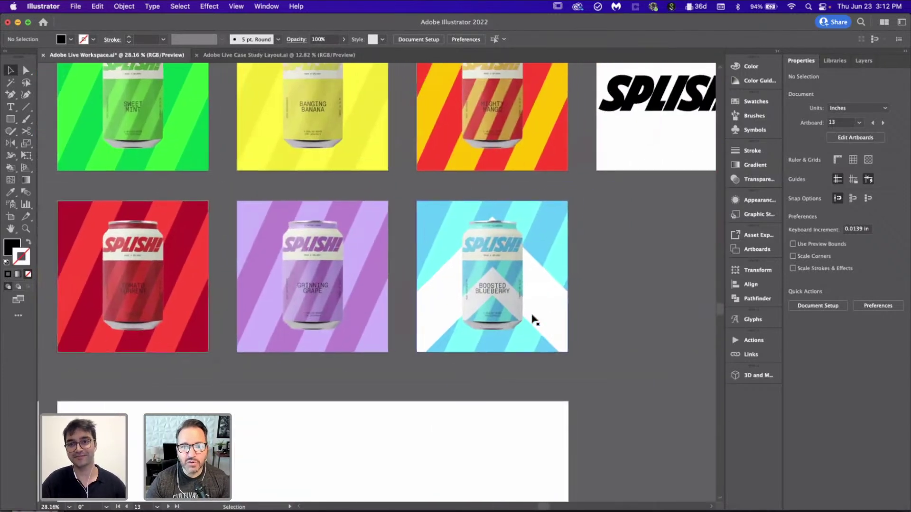
scroll(535, 318, down, 2)
scroll(535, 318, right, 3)
scroll(535, 318, up, 3)
scroll(535, 318, up, 2)
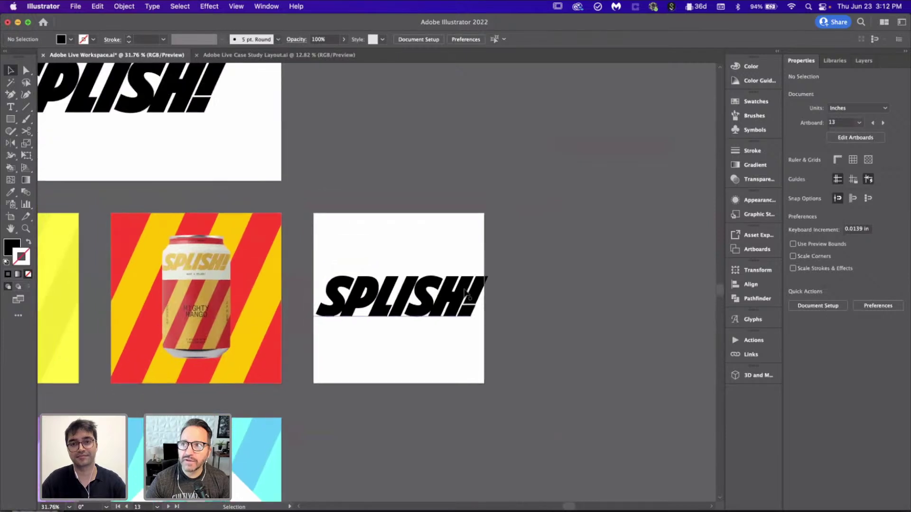
double_click(482, 299)
scroll(492, 301, up, 3)
key(BackSpace)
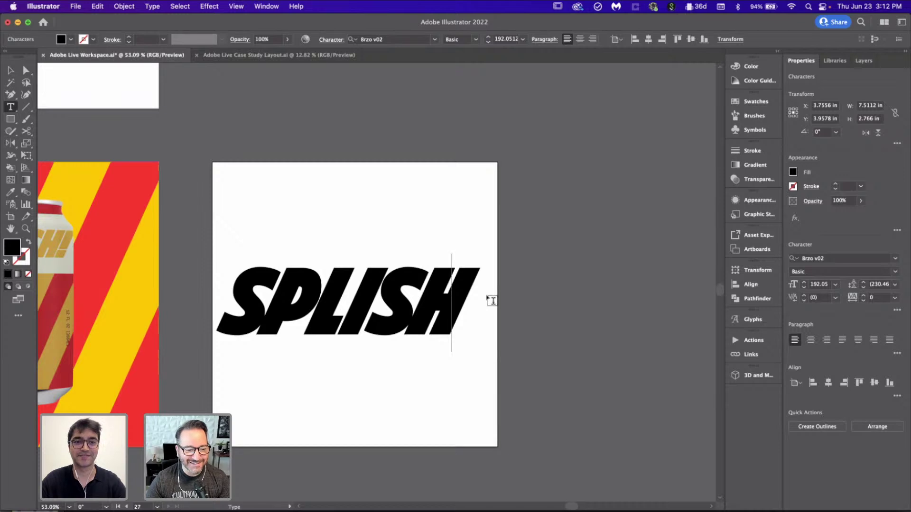
scroll(491, 301, down, 3)
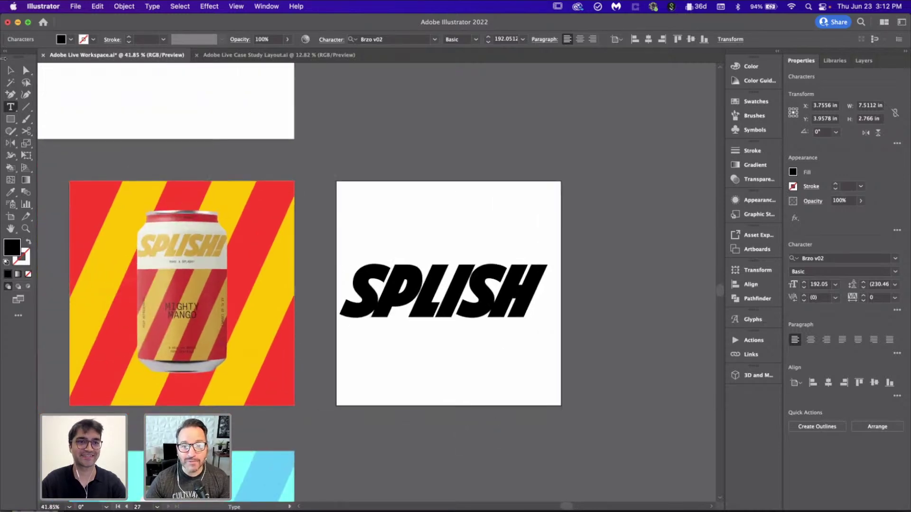
key(Escape)
click(483, 188)
scroll(483, 188, down, 5)
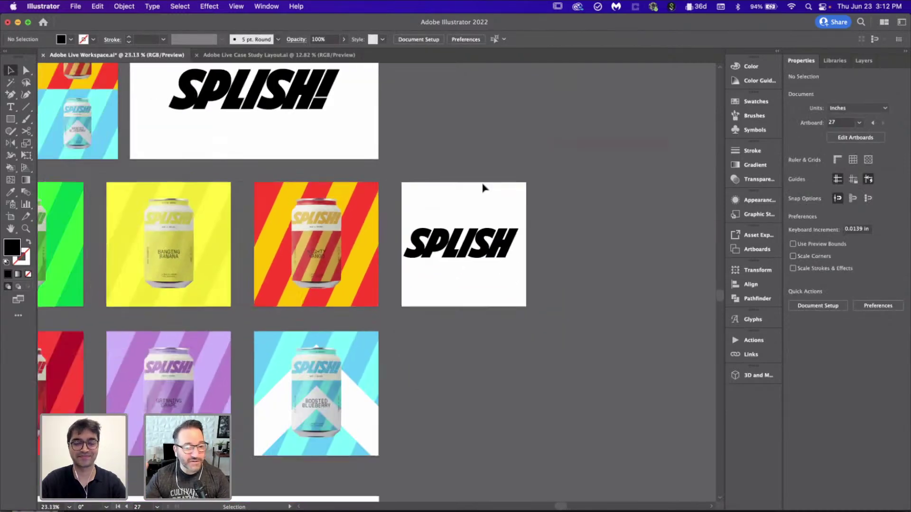
- Copy the red, purple and blue cans down into the wide blank artboard
scroll(482, 183, down, 5)
scroll(482, 184, left, 3)
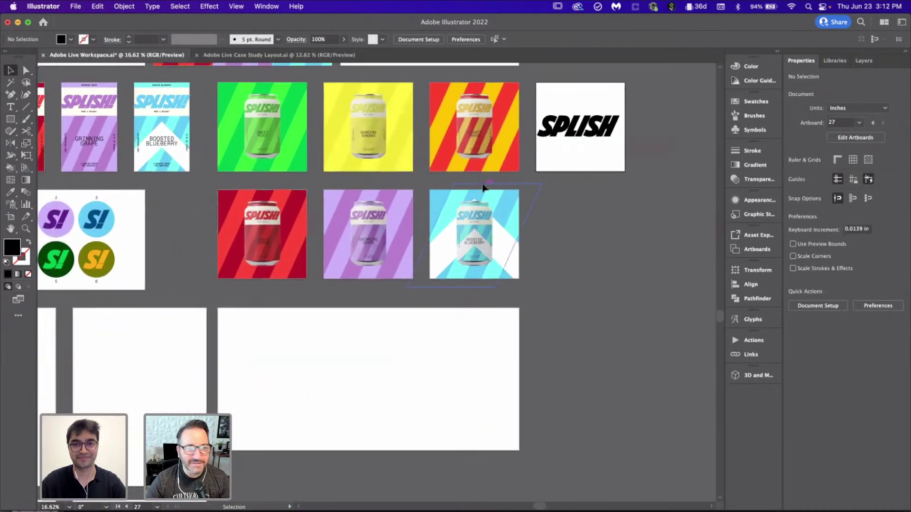
click(268, 231)
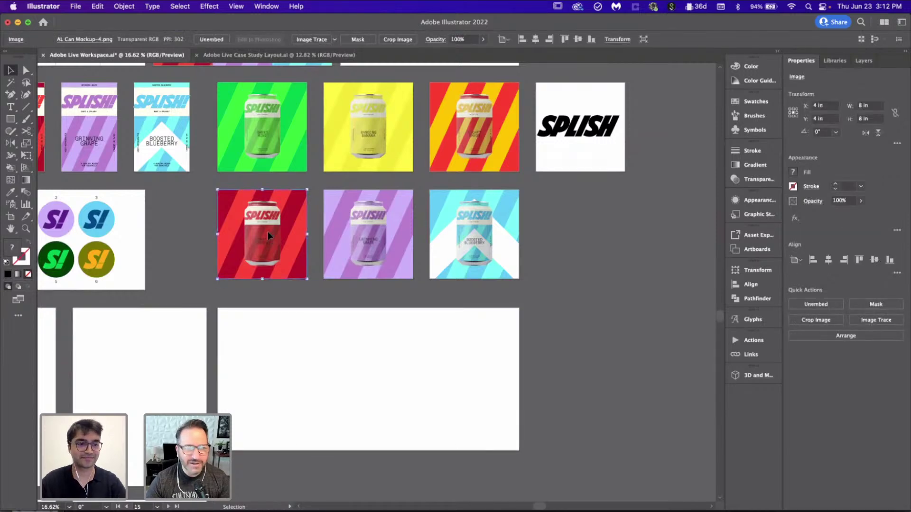
drag(268, 233, 277, 375)
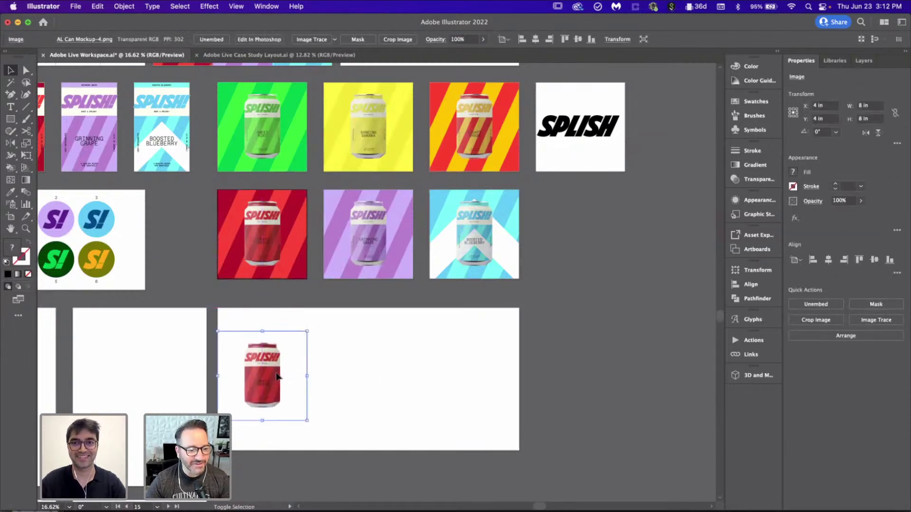
drag(375, 223, 376, 362)
drag(485, 242, 485, 375)
click(587, 342)
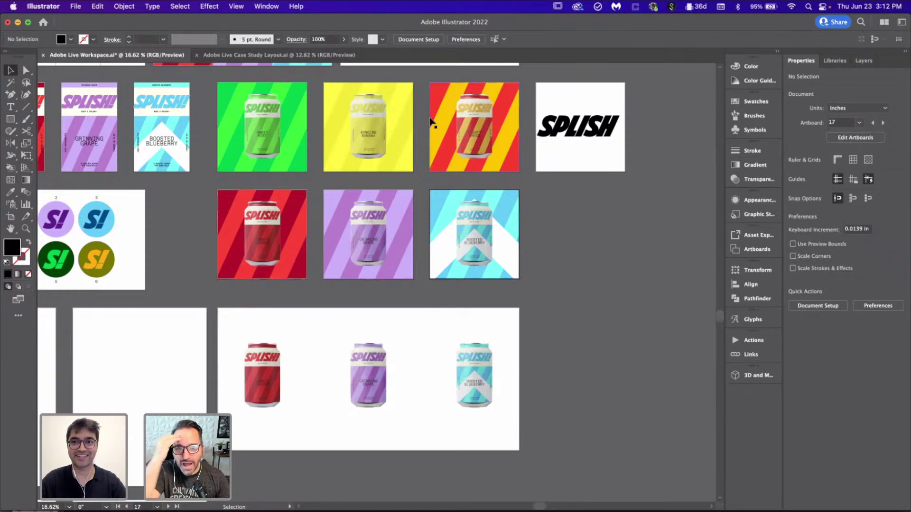
- Add copies of the green and yellow cans to the row, undoing an accidental green-can move
drag(277, 142, 330, 392)
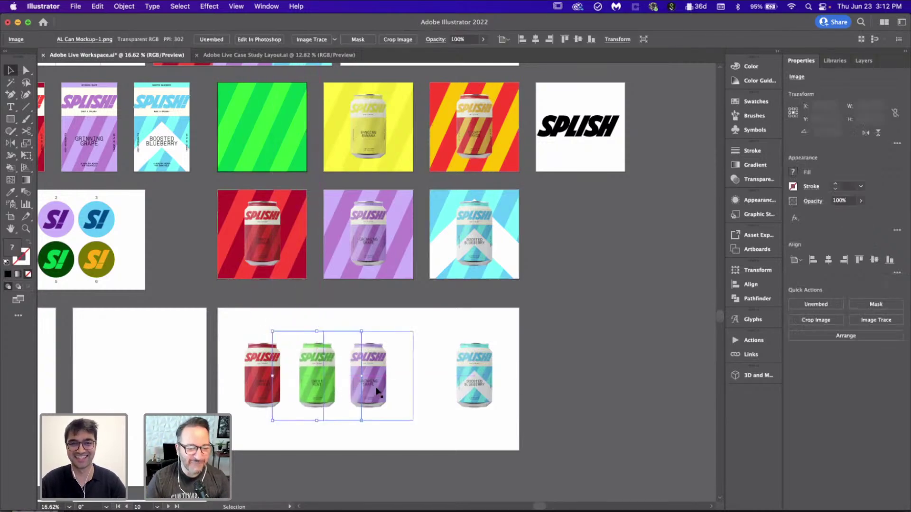
click(542, 377)
key(super+z)
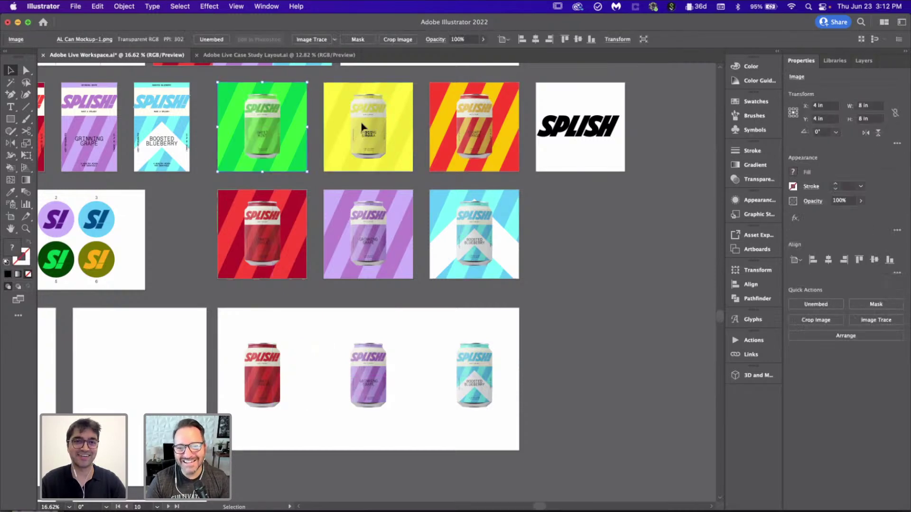
drag(263, 128, 313, 376)
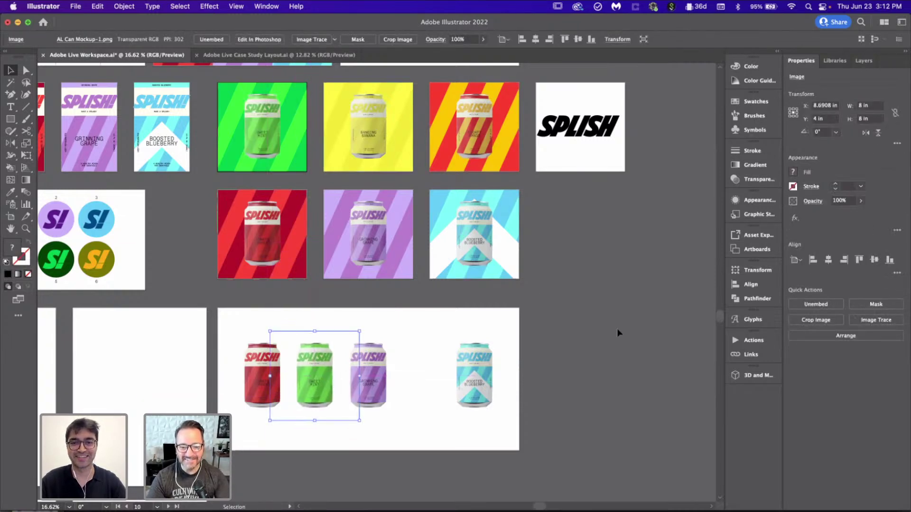
click(617, 329)
drag(371, 112, 422, 378)
click(588, 361)
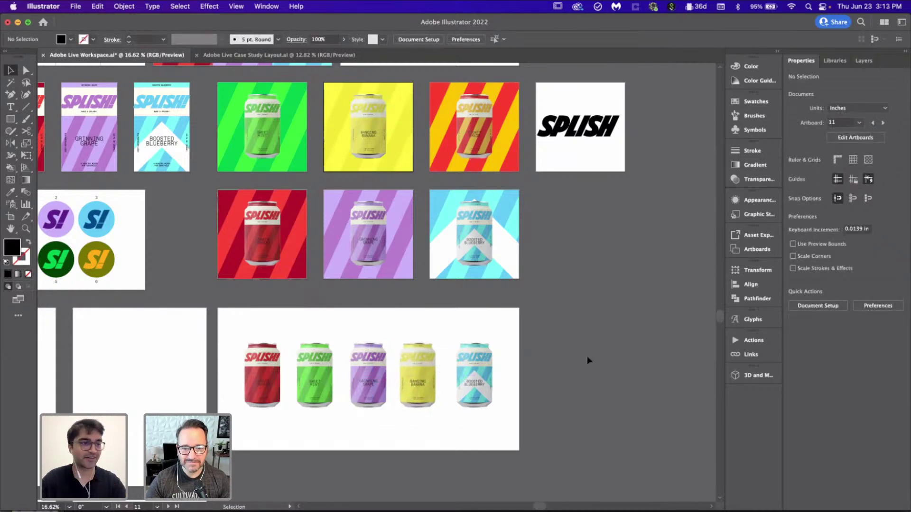
- Copy the Mighty Mango can to the end of the row
scroll(587, 361, down, 3)
scroll(587, 361, left, 2)
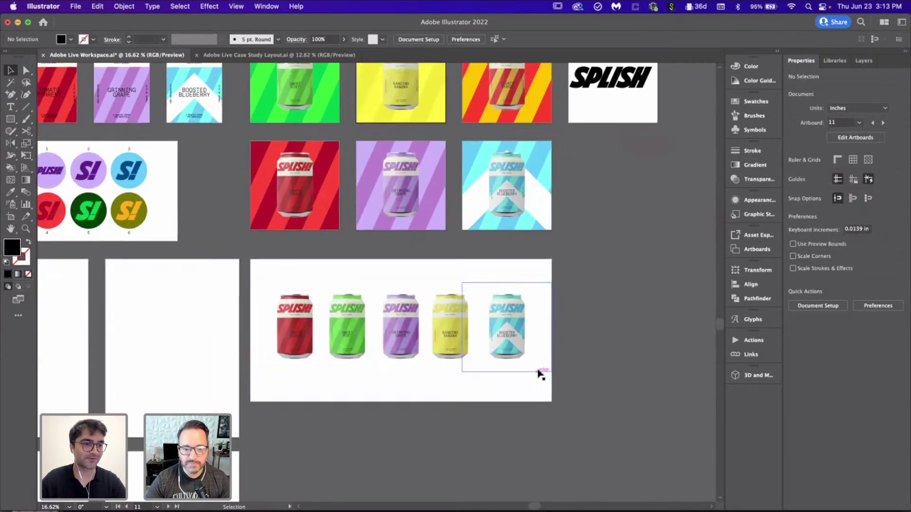
scroll(533, 374, up, 3)
scroll(533, 374, right, 2)
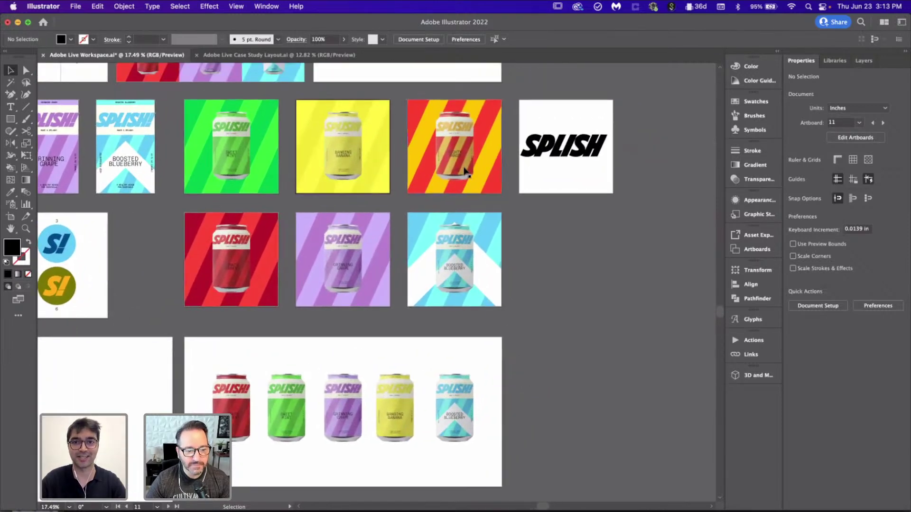
drag(468, 172, 522, 432)
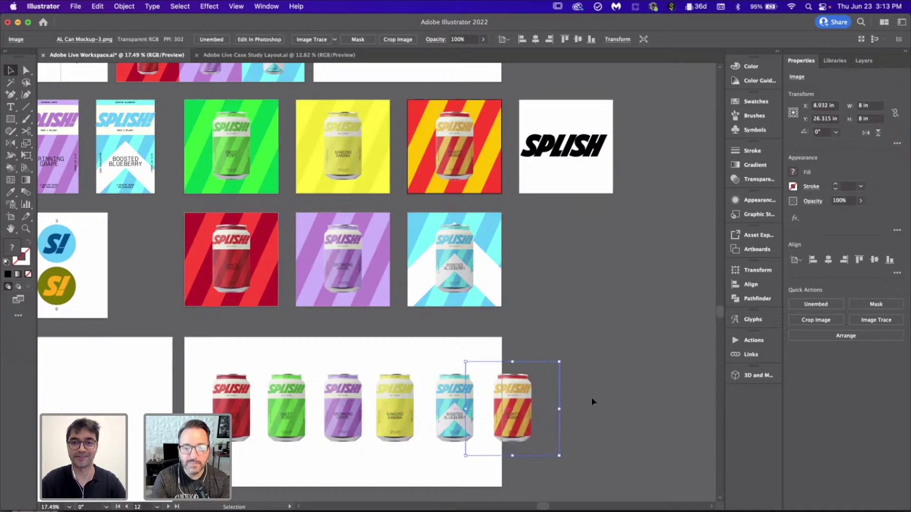
scroll(591, 397, down, 3)
scroll(591, 397, up, 2)
- Select and align all six cans, then reselect the whole row
drag(602, 428, 195, 328)
click(874, 260)
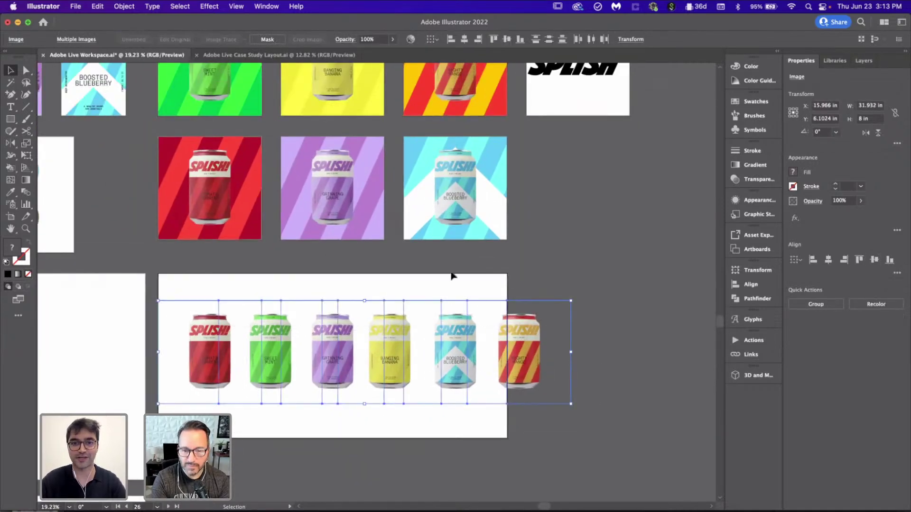
scroll(443, 270, down, 3)
scroll(443, 270, left, 2)
click(362, 371)
scroll(312, 293, up, 6)
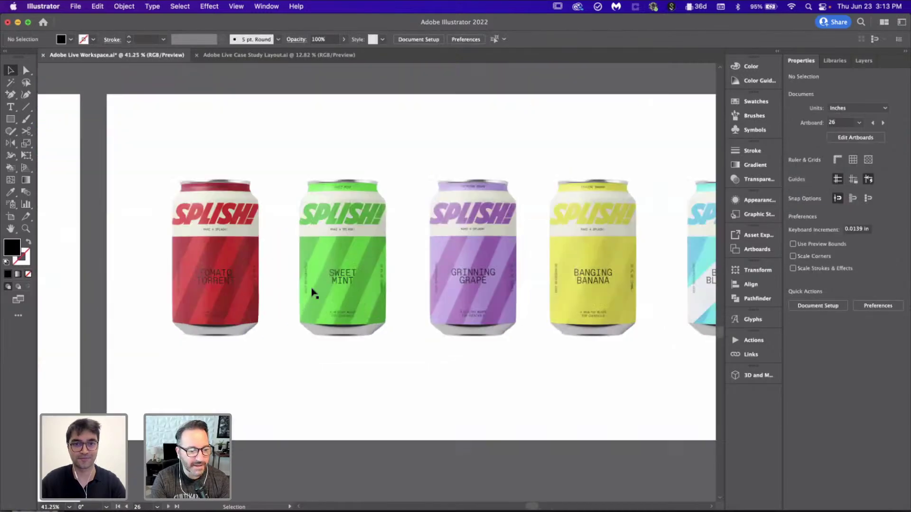
scroll(383, 285, down, 5)
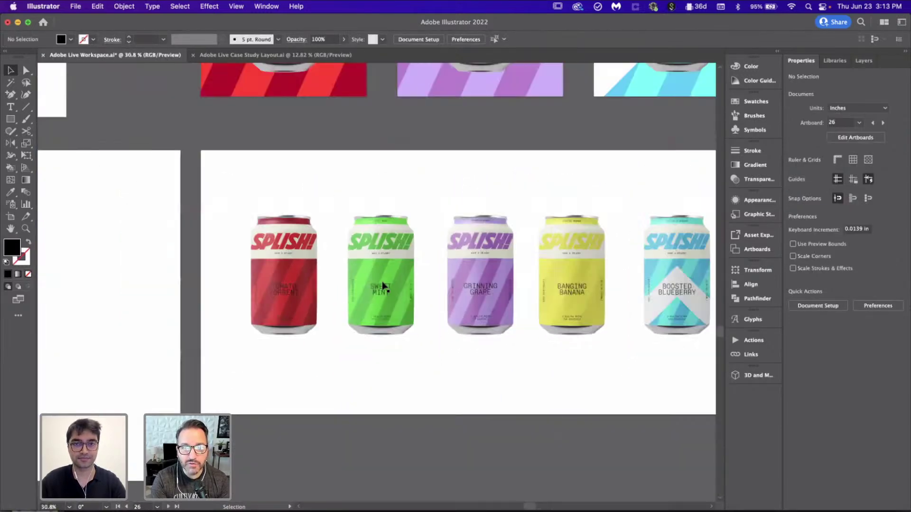
scroll(387, 285, right, 1)
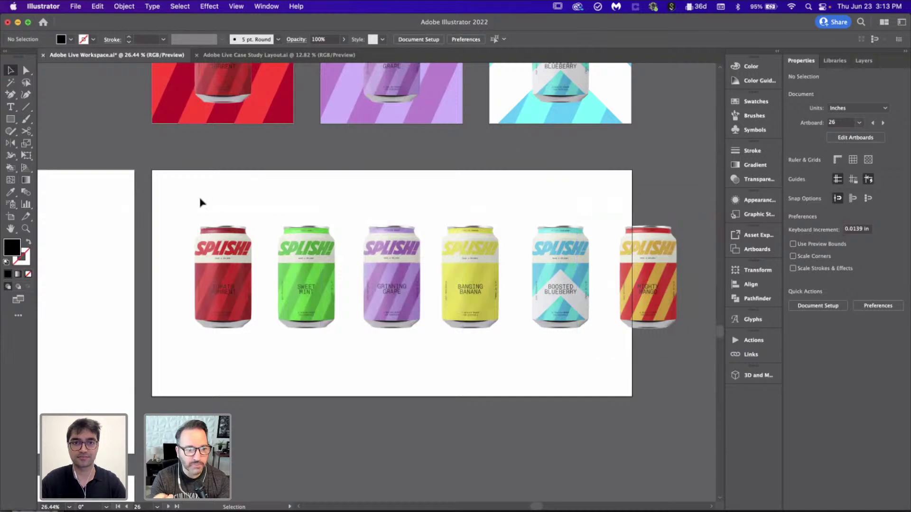
drag(184, 187, 638, 332)
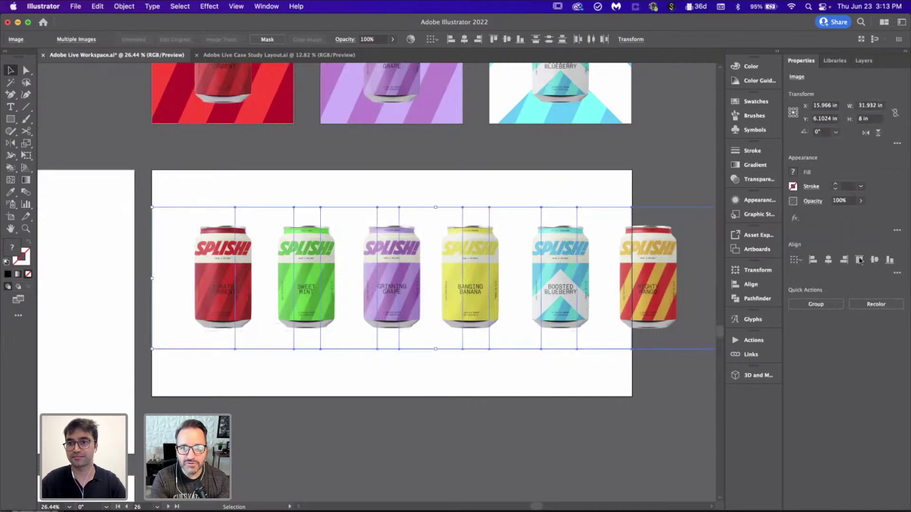
- Centre-align the cans, then move left, enlarge and nudge the Boosted Blueberry can
click(827, 259)
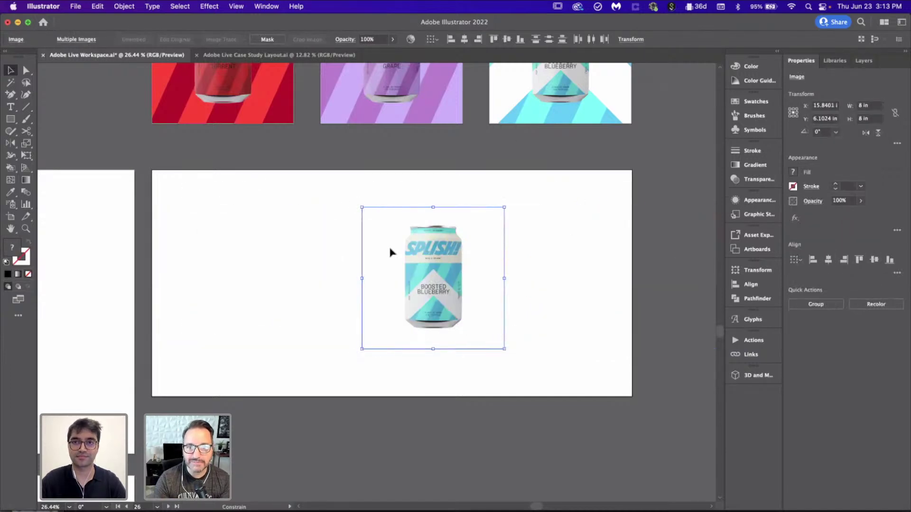
drag(390, 252, 306, 252)
drag(421, 351, 473, 385)
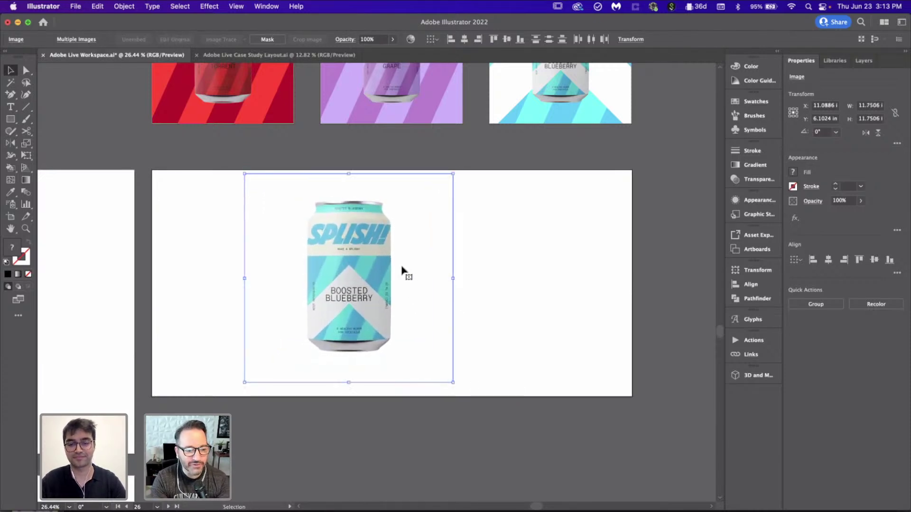
drag(396, 266, 396, 272)
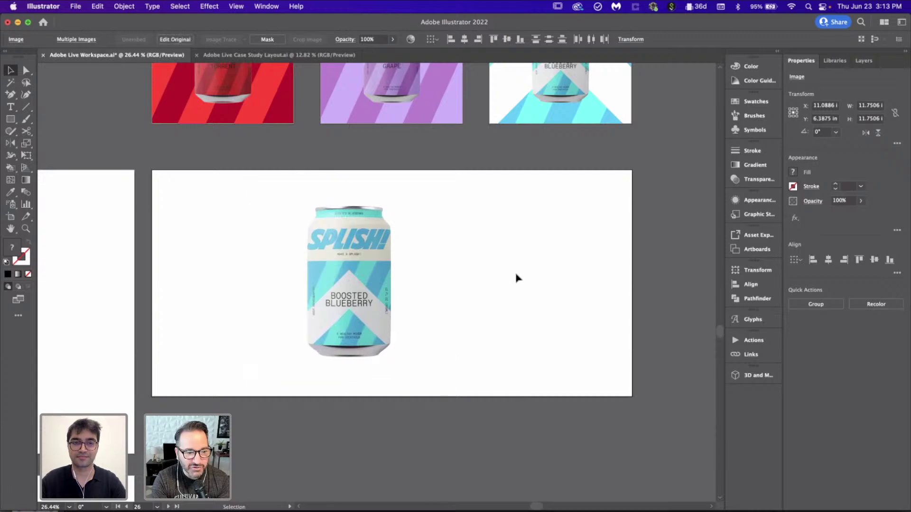
click(516, 276)
scroll(516, 276, down, 3)
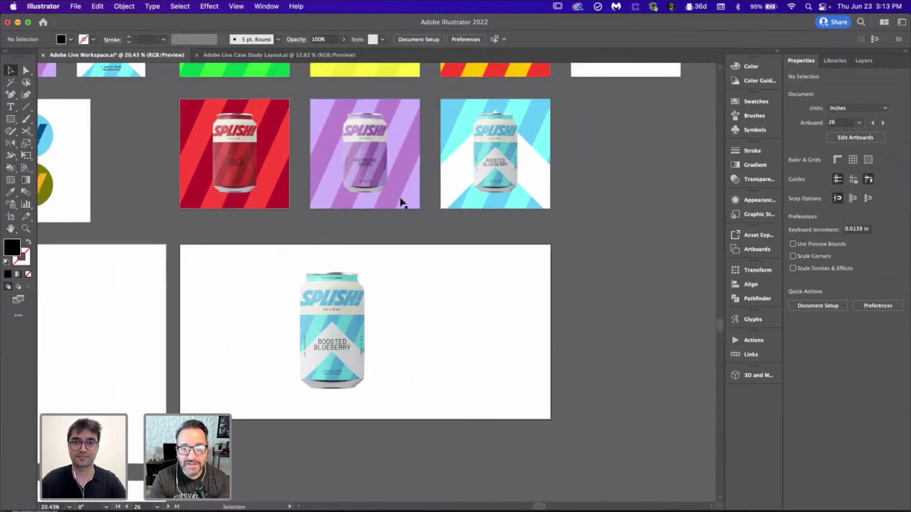
scroll(400, 201, down, 3)
scroll(403, 203, down, 2)
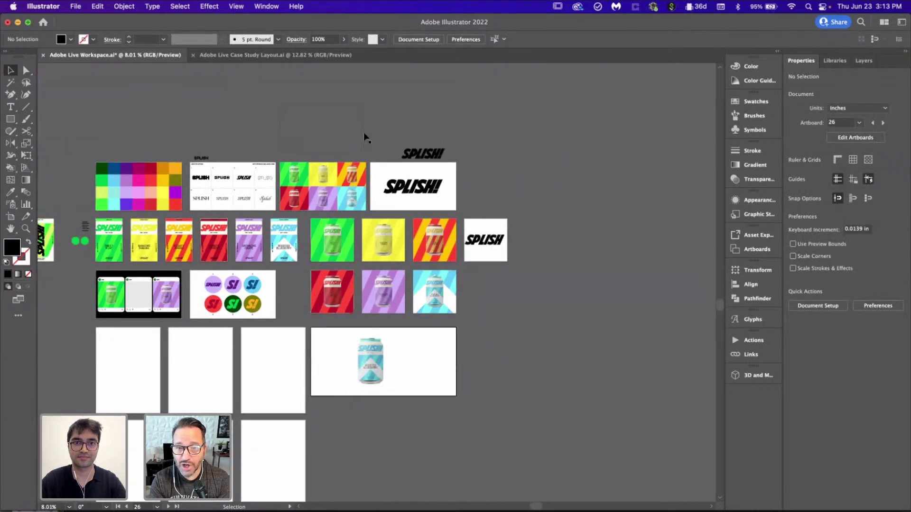
- Enter and leave the thin line object's editing mode, then deselect it
double_click(352, 133)
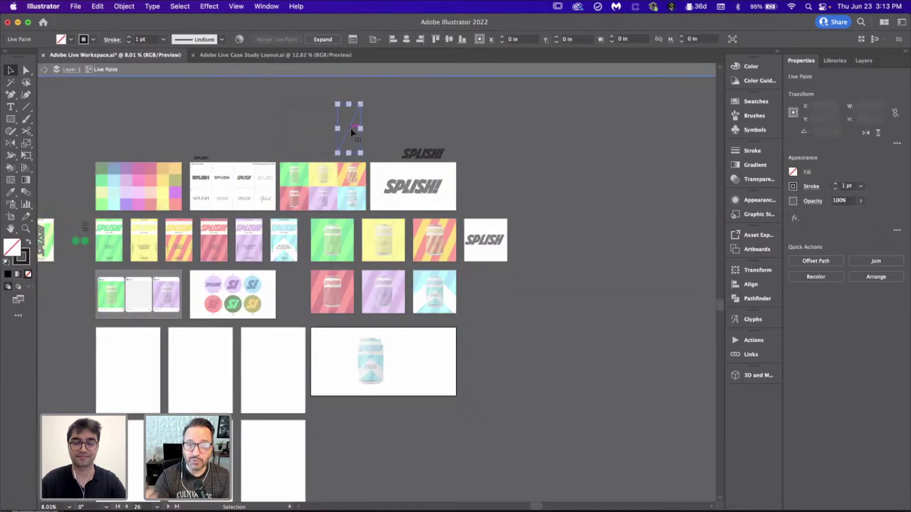
key(Escape)
scroll(414, 367, up, 8)
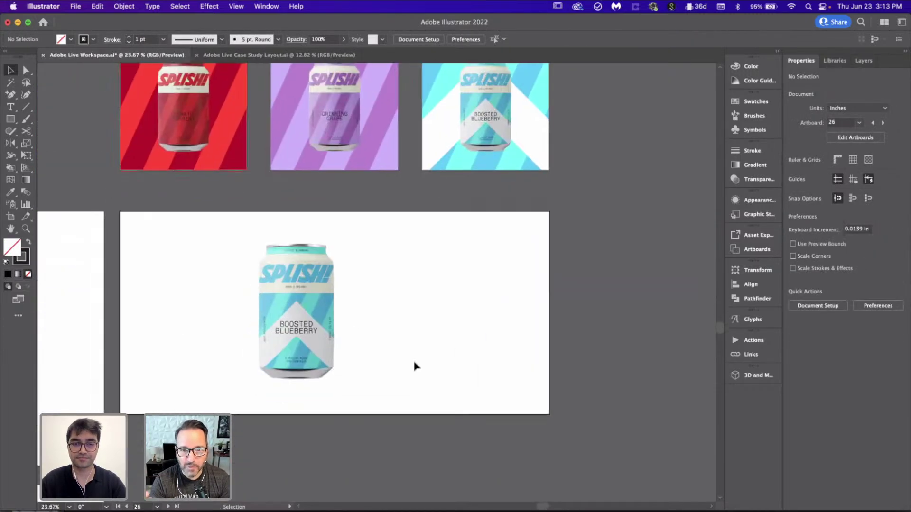
scroll(414, 367, left, 2)
click(510, 357)
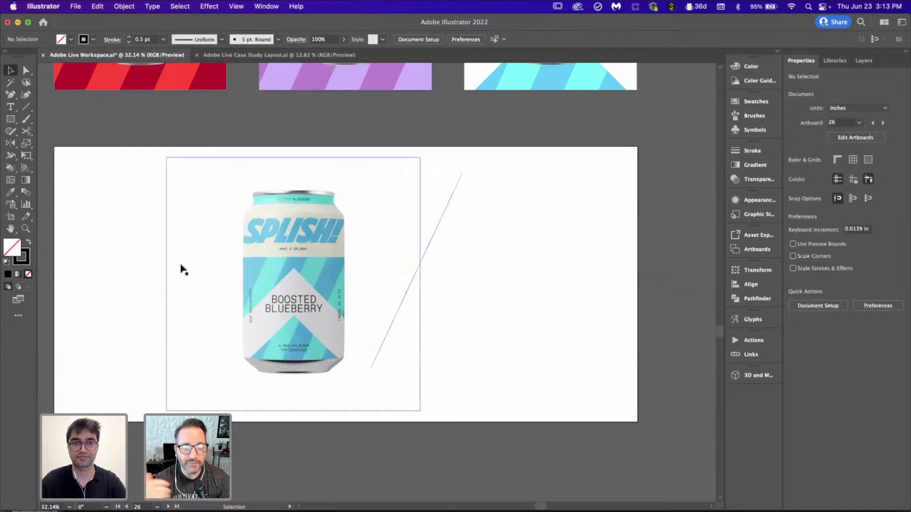
- Tilt the blueberry can to about 334.8° and move it to the artboard's left side
drag(356, 321, 460, 170)
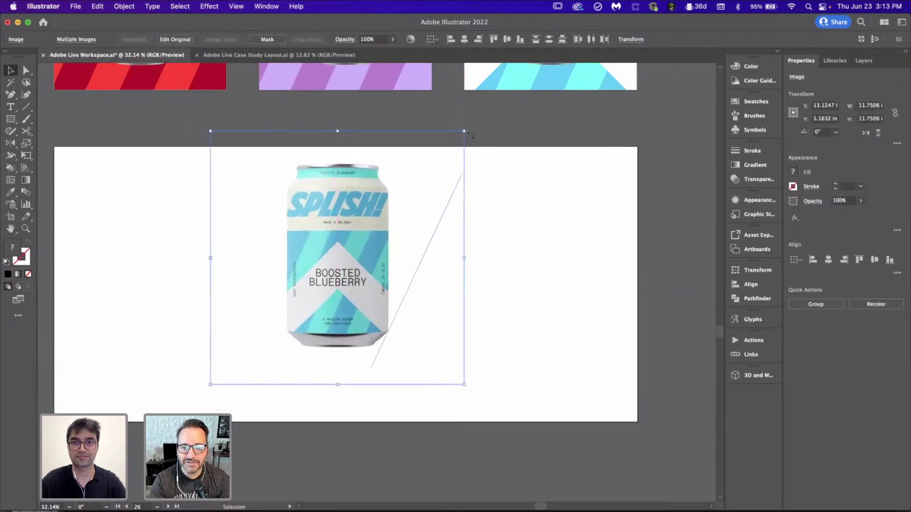
drag(471, 136, 524, 201)
drag(392, 264, 391, 264)
scroll(432, 275, up, 3)
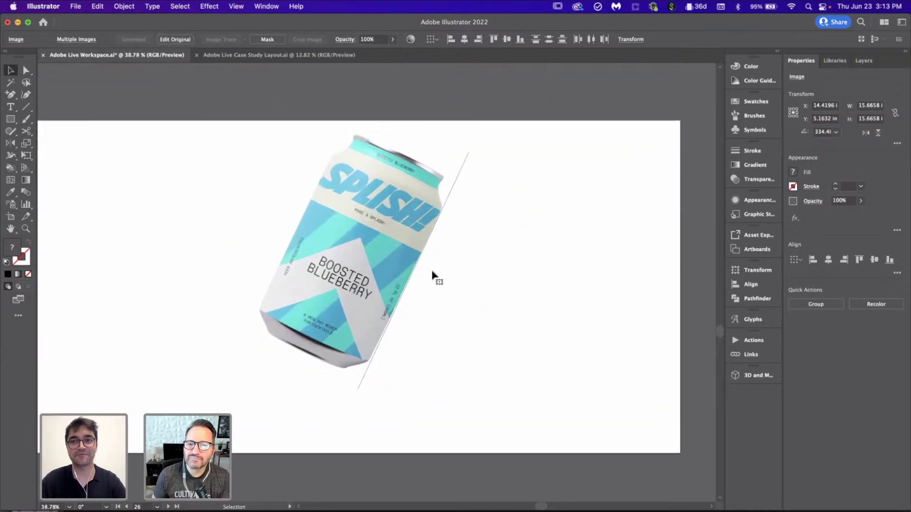
scroll(433, 275, up, 2)
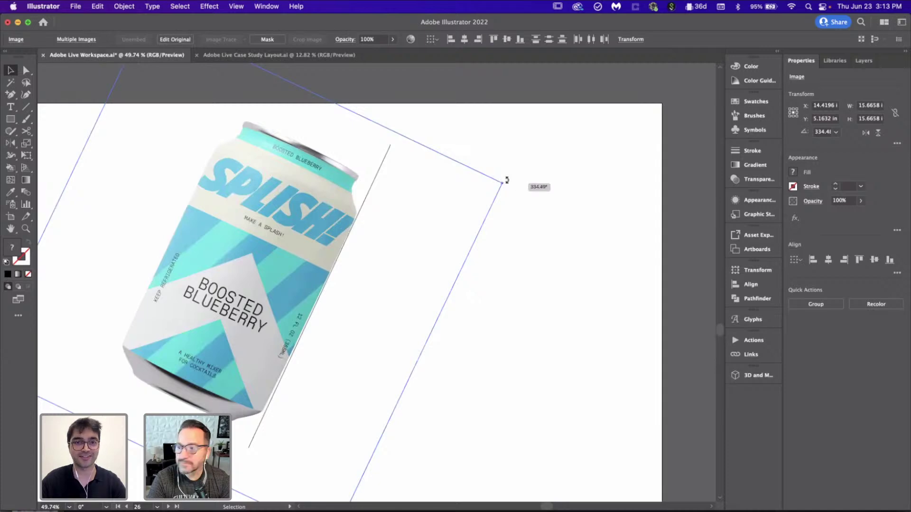
drag(506, 180, 507, 180)
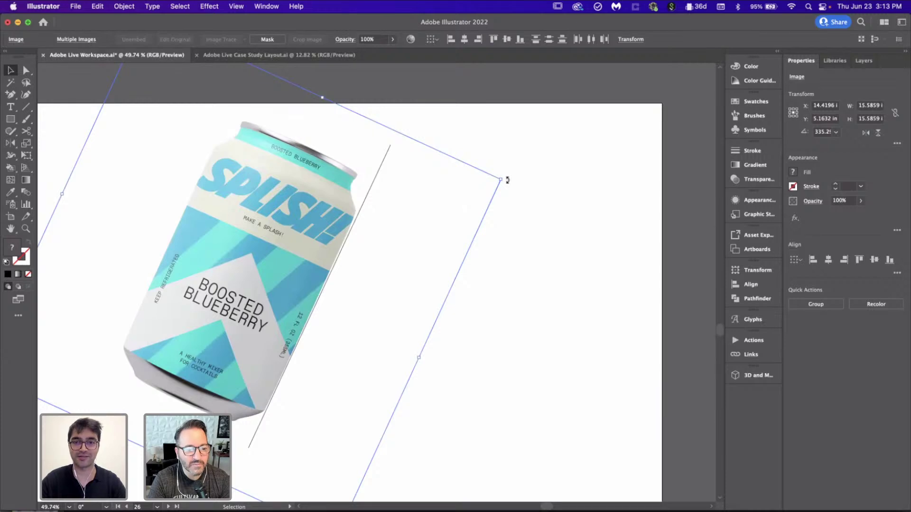
drag(507, 181, 506, 185)
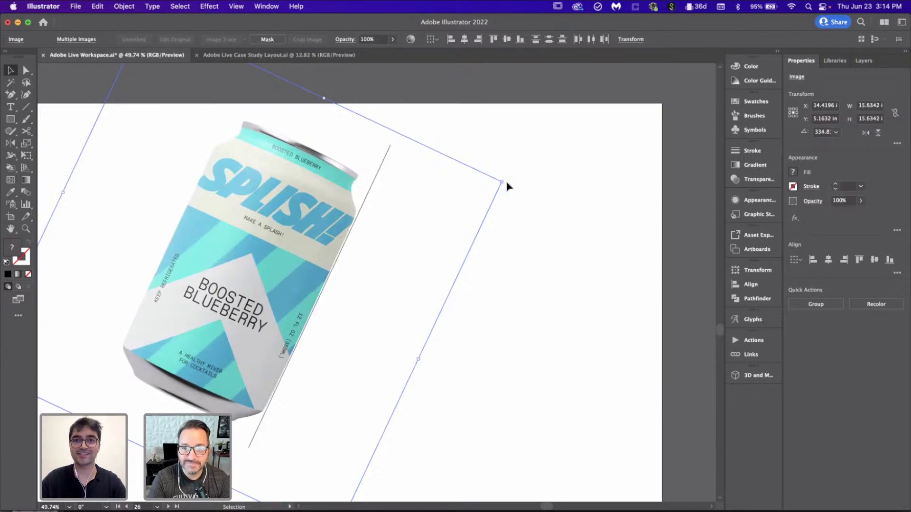
scroll(283, 301, down, 5)
scroll(284, 304, left, 5)
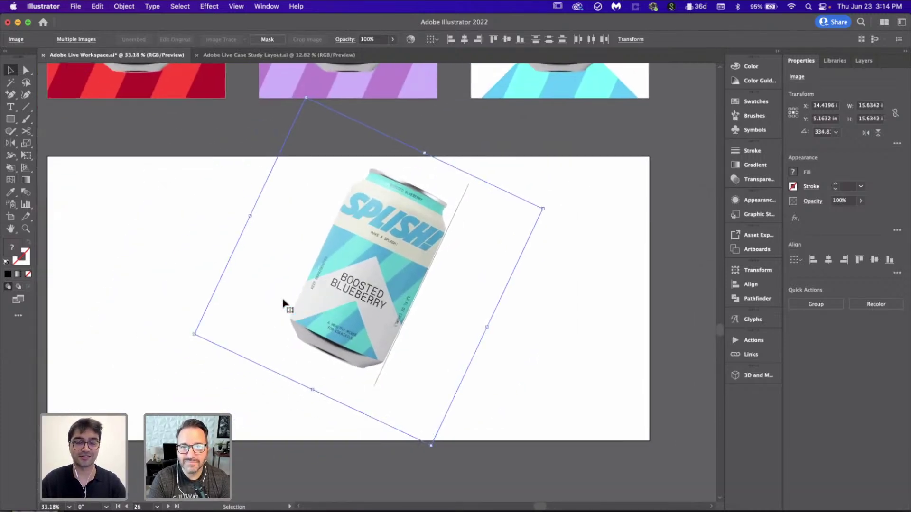
drag(391, 295, 242, 309)
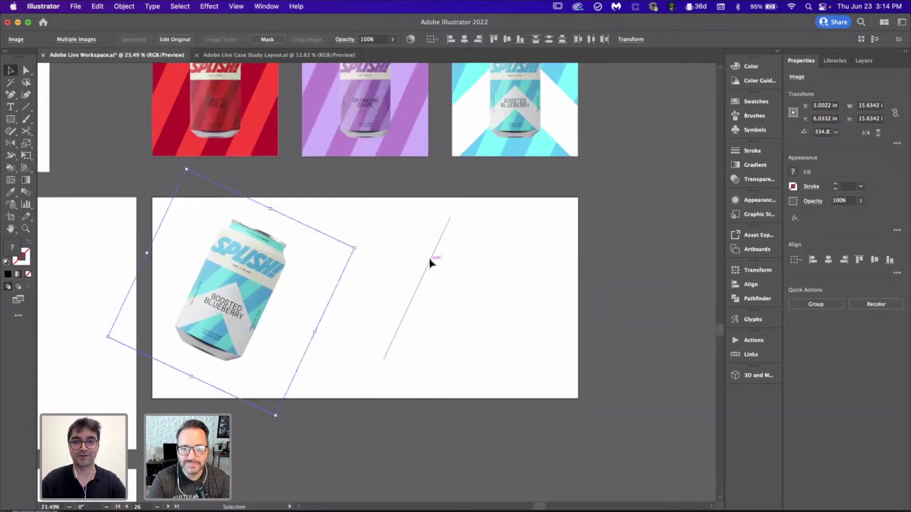
- Delete the stray diagonal line and spread the blueberry, purple and red cans rightward
click(429, 260)
key(Delete)
click(278, 320)
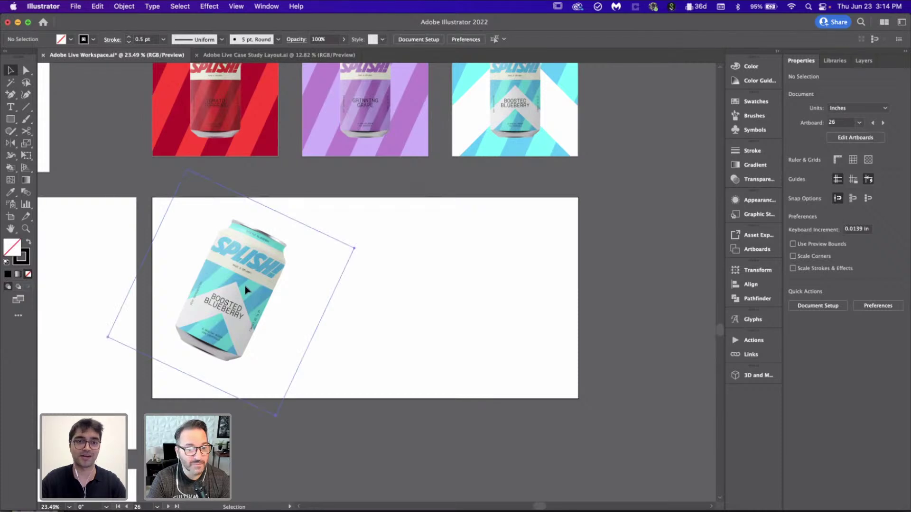
drag(237, 315, 518, 314)
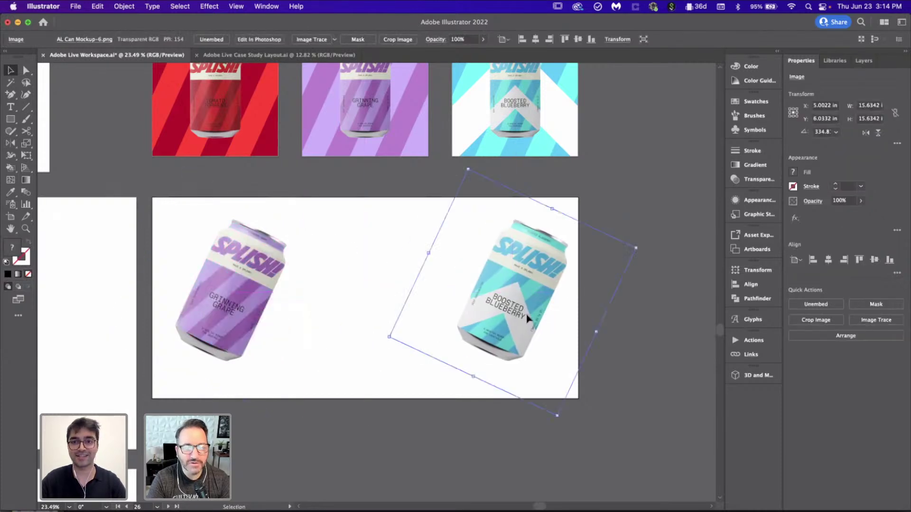
drag(220, 326, 417, 334)
drag(303, 297, 397, 312)
click(628, 272)
- Shift the red, purple and blue cans right, place the mango can and widen the spacing
key(super+a)
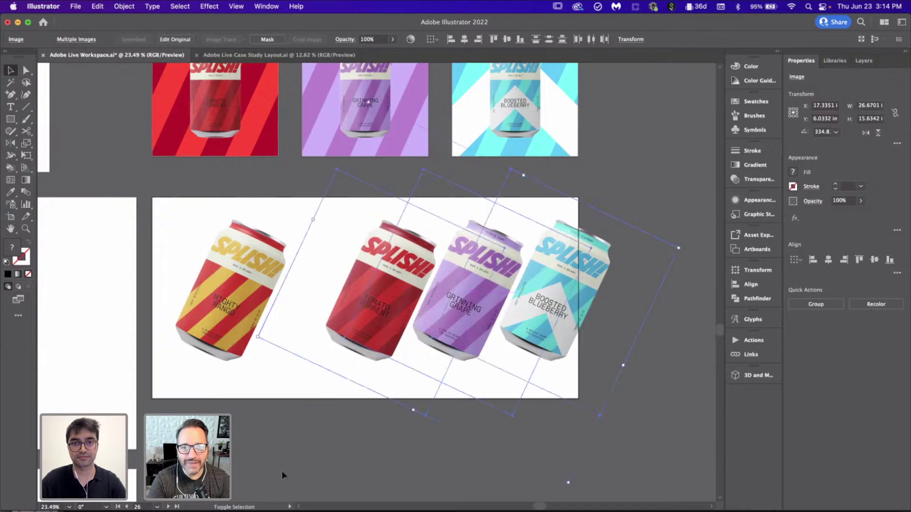
click(265, 444)
drag(249, 312, 314, 312)
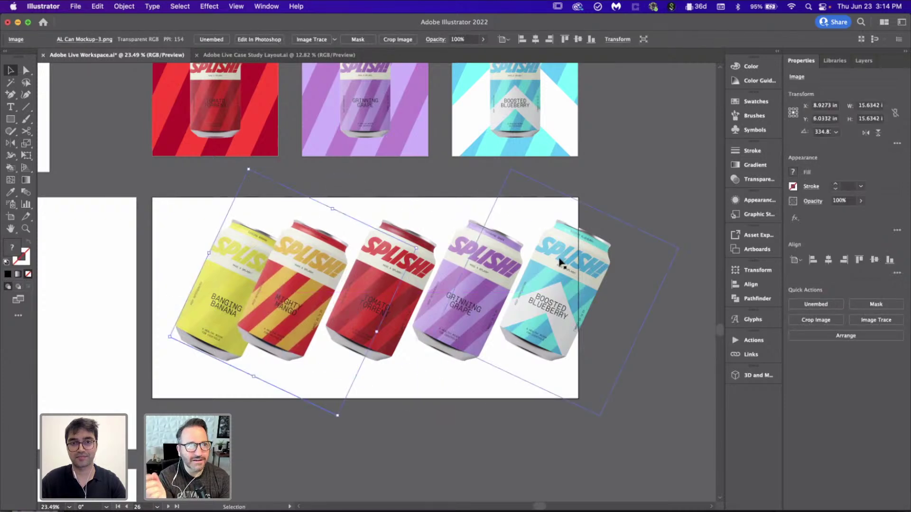
click(685, 279)
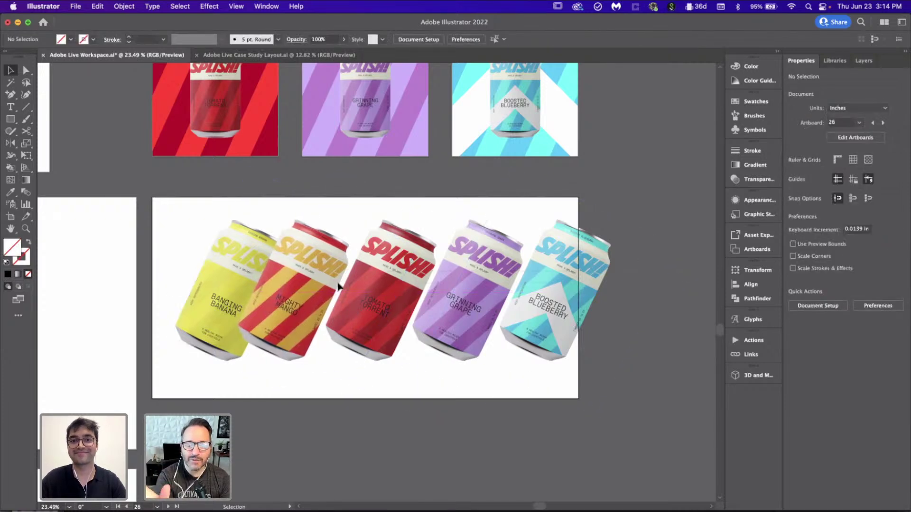
click(315, 284)
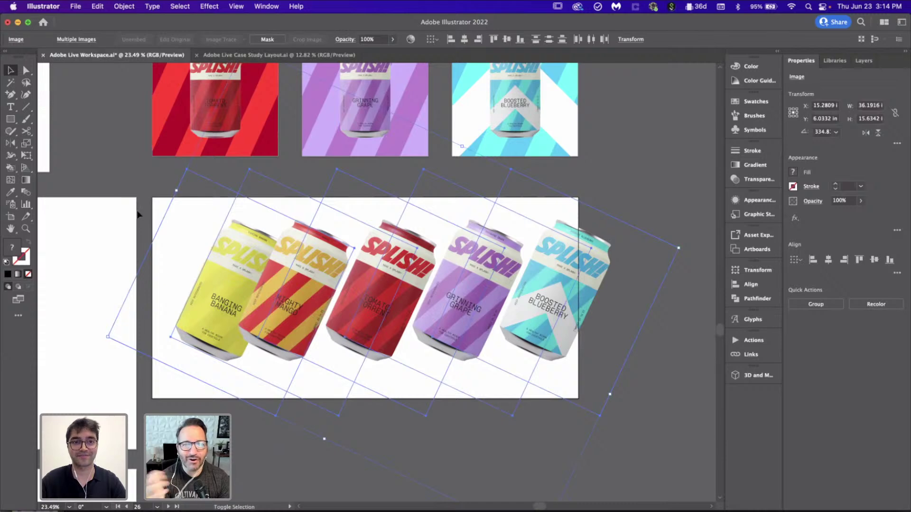
drag(142, 207, 163, 351)
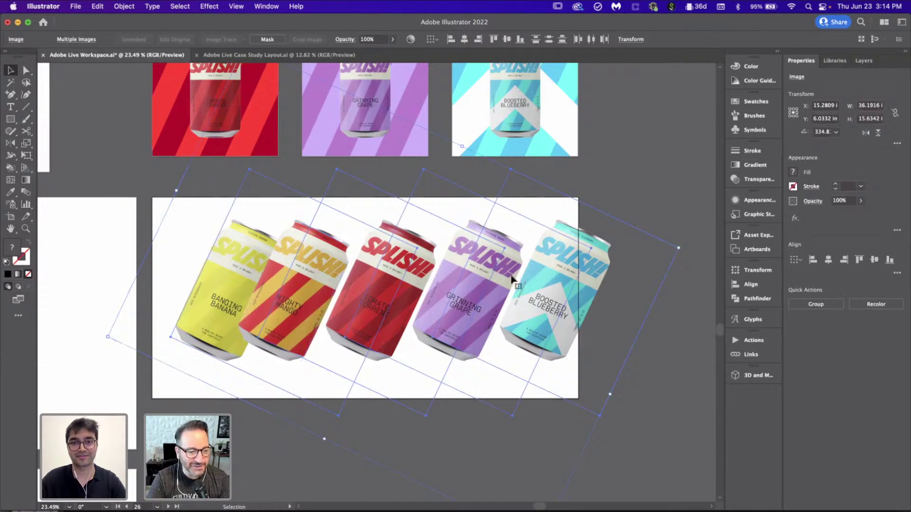
key(super+z)
key(super+z)
key(super+z)
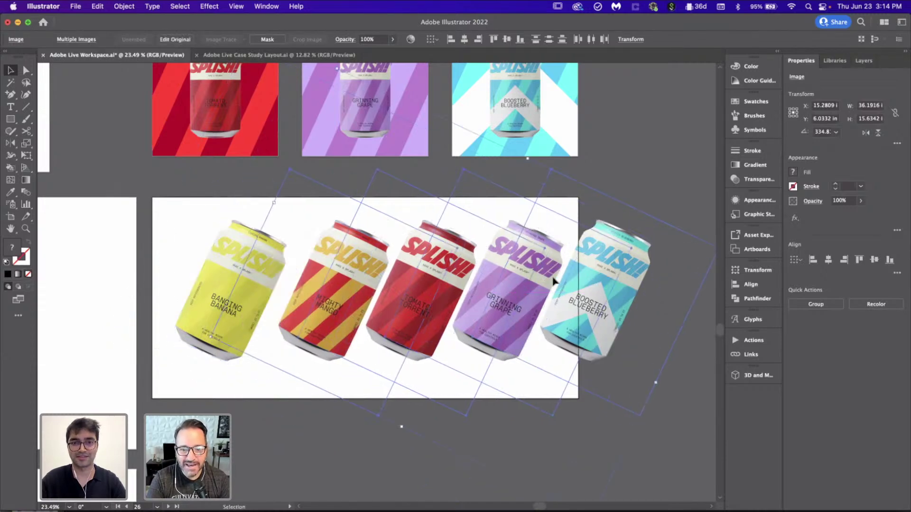
key(super+z)
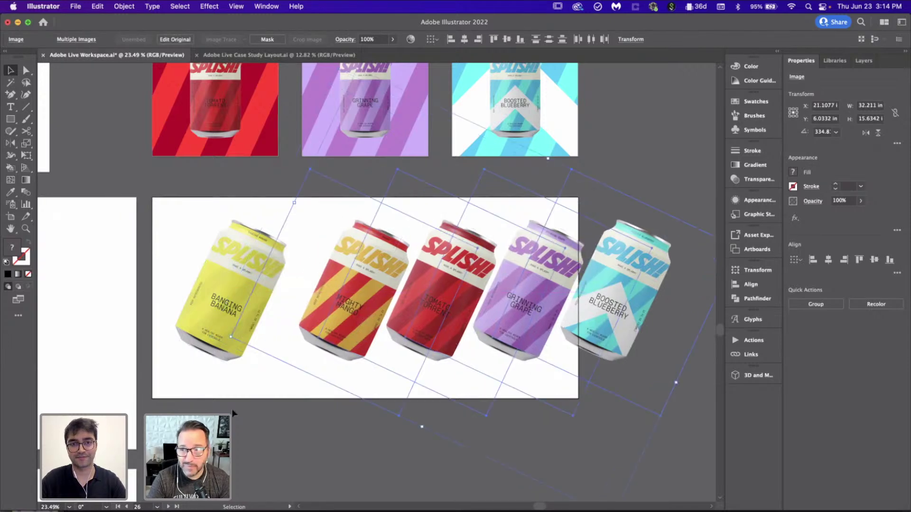
key(super+z)
key(super+z)
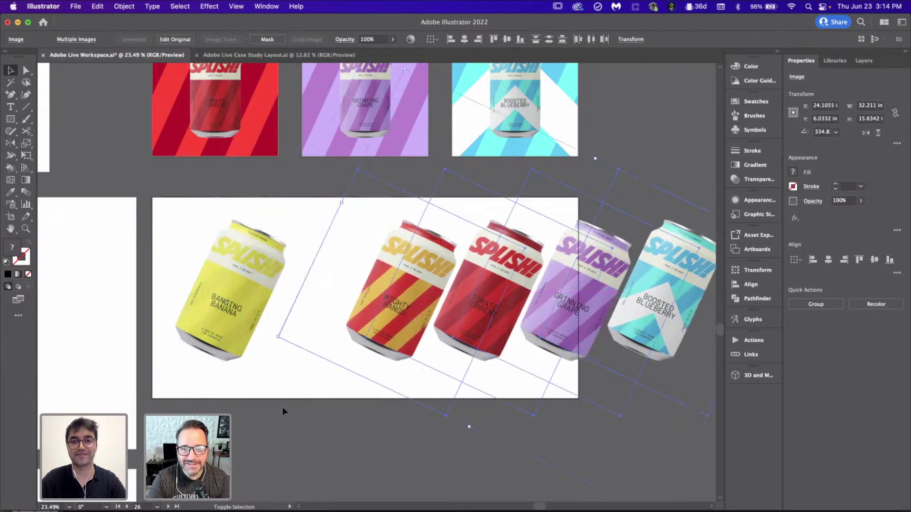
click(289, 431)
- Move the banana can right and line up Sweet Mint at the row's left end
drag(245, 270, 331, 268)
click(203, 295)
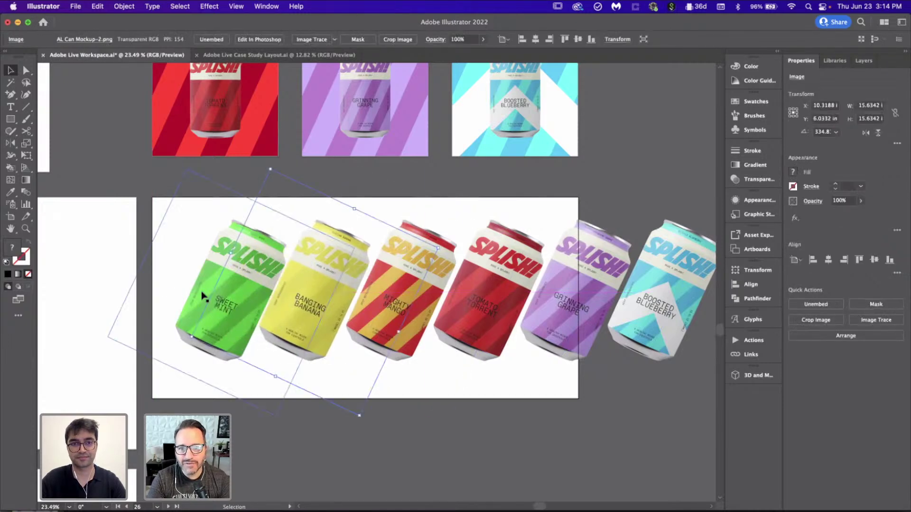
drag(180, 298, 175, 297)
- Select all six tilted cans and scale them down to fit inside the white artboard
scroll(175, 297, down, 2)
scroll(532, 342, right, 3)
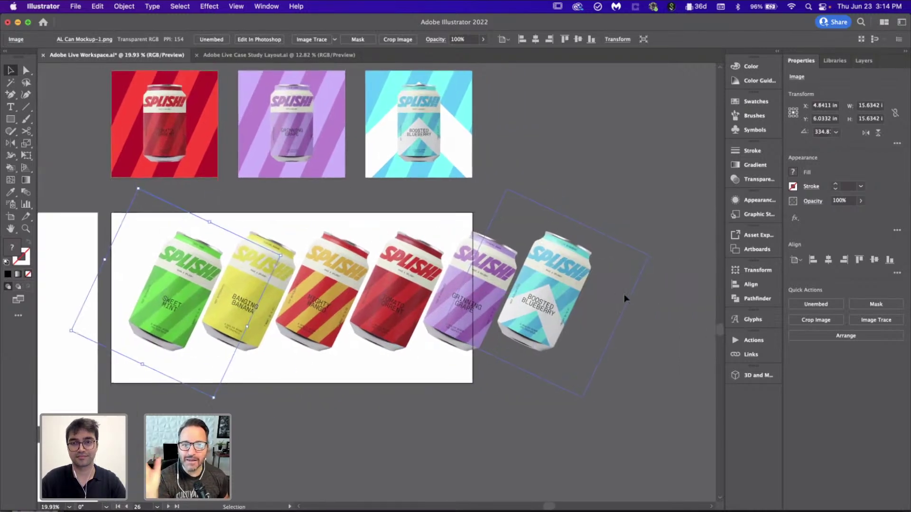
click(670, 283)
drag(148, 340, 148, 339)
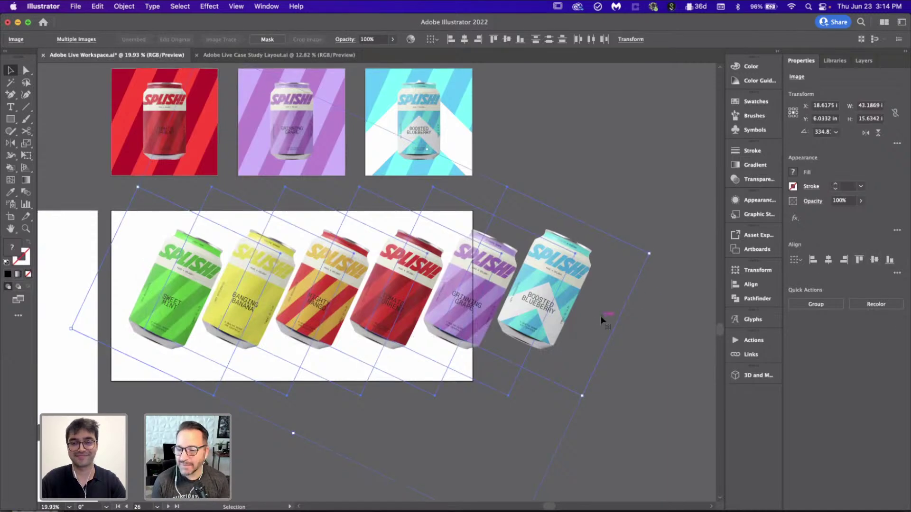
scroll(602, 321, down, 3)
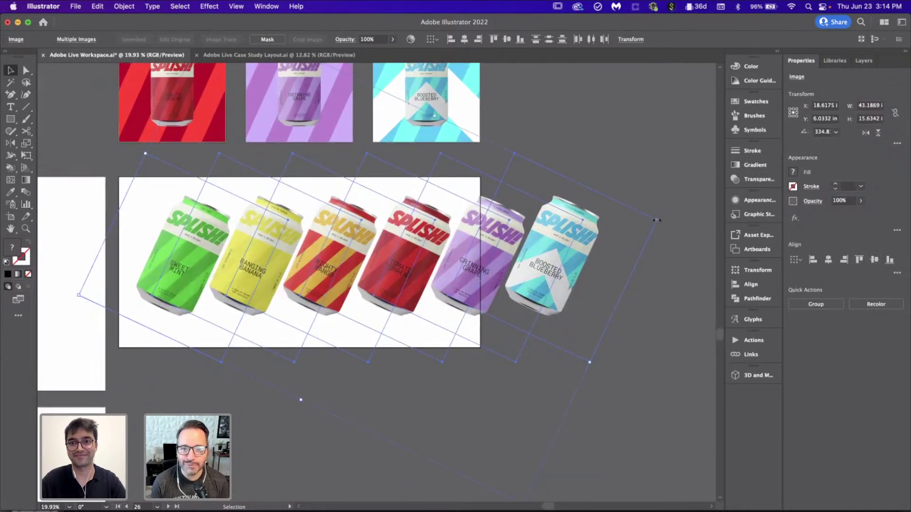
drag(655, 220, 519, 234)
- Group the six cans into one group, about 32.75 × 11.86 in, and nudge it up slightly
scroll(519, 235, left, 3)
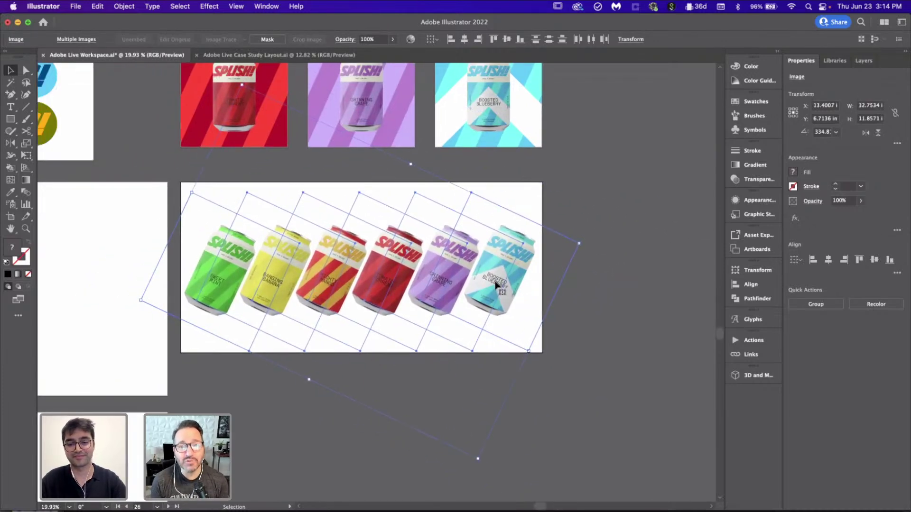
key(super+g)
drag(493, 282, 493, 277)
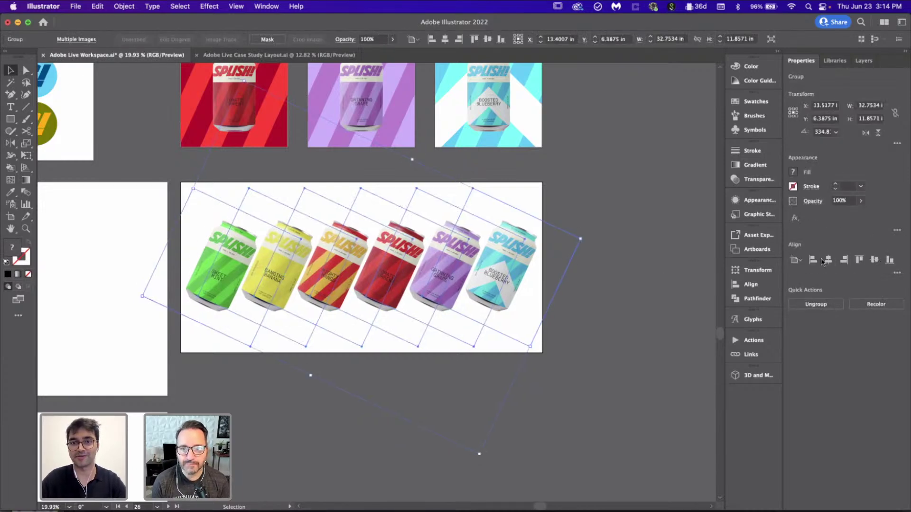
click(674, 263)
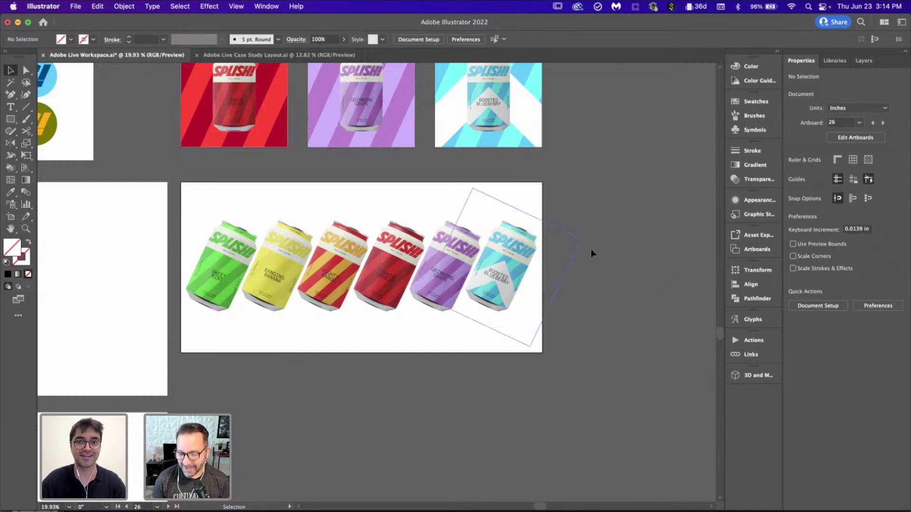
scroll(590, 250, up, 2)
click(516, 307)
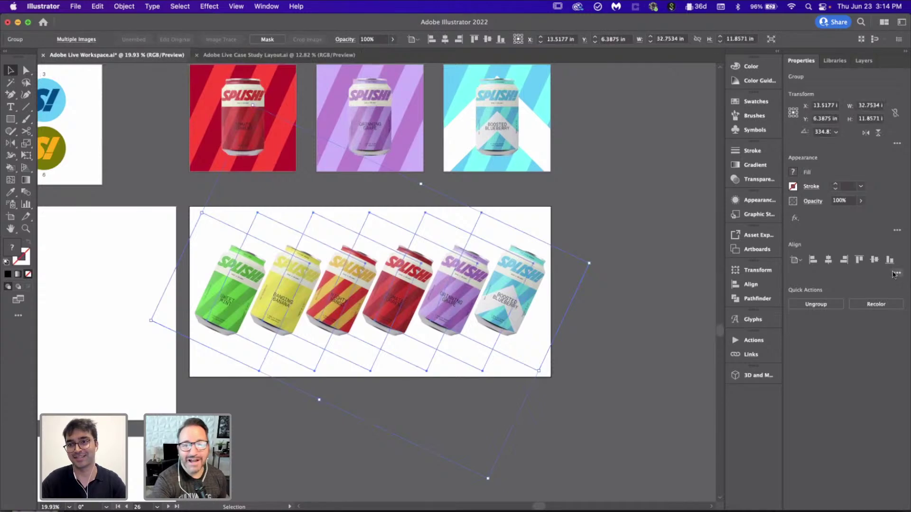
click(642, 260)
scroll(642, 260, up, 5)
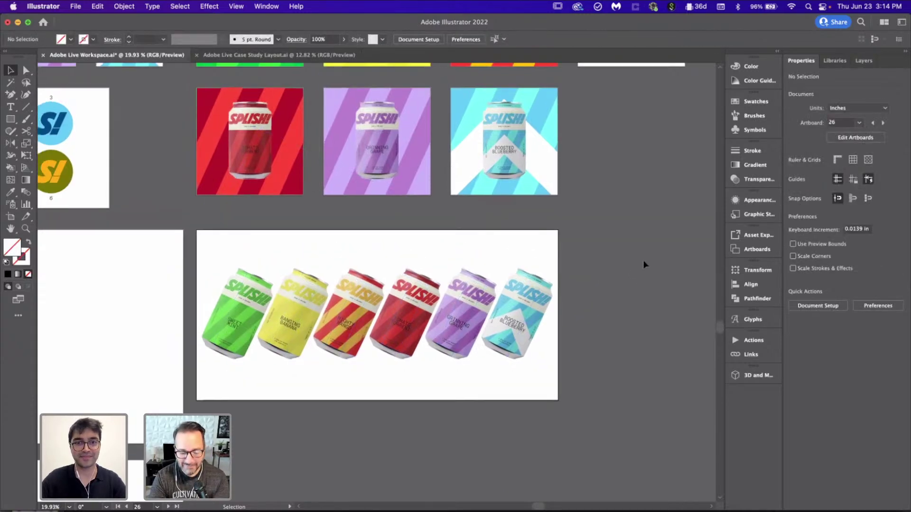
scroll(642, 260, down, 2)
scroll(643, 260, down, 2)
scroll(642, 260, up, 3)
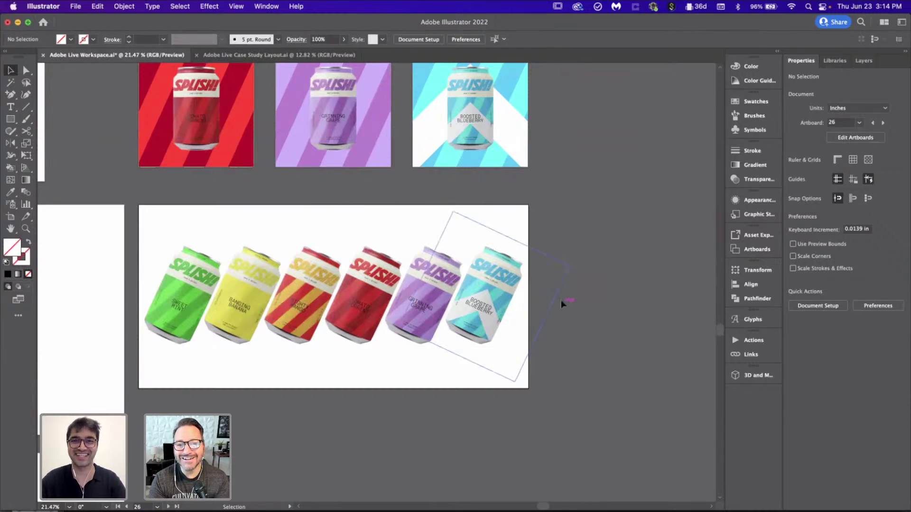
scroll(561, 300, left, 2)
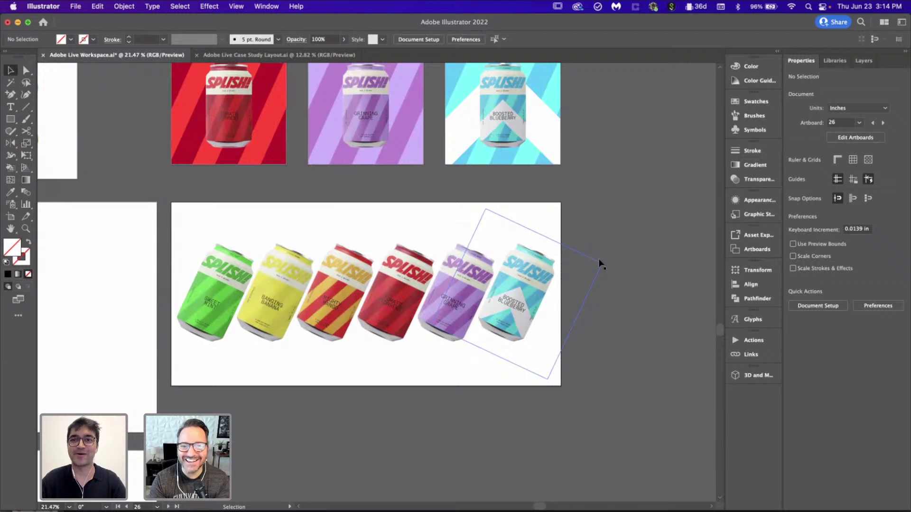
scroll(593, 272, up, 3)
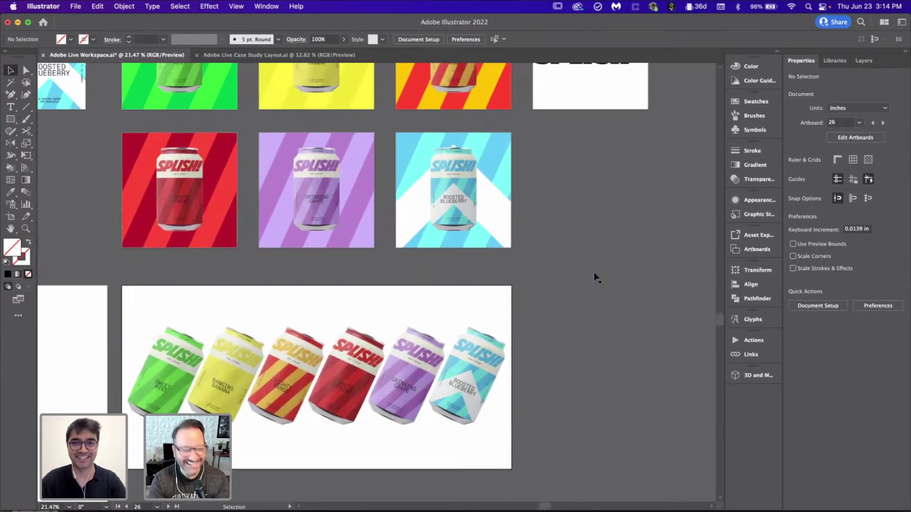
scroll(594, 273, down, 5)
scroll(378, 279, down, 5)
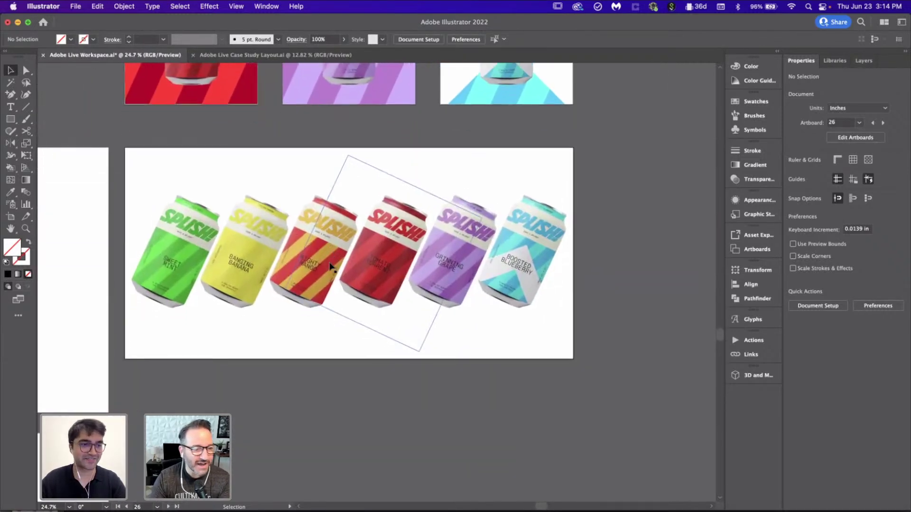
scroll(330, 267, down, 5)
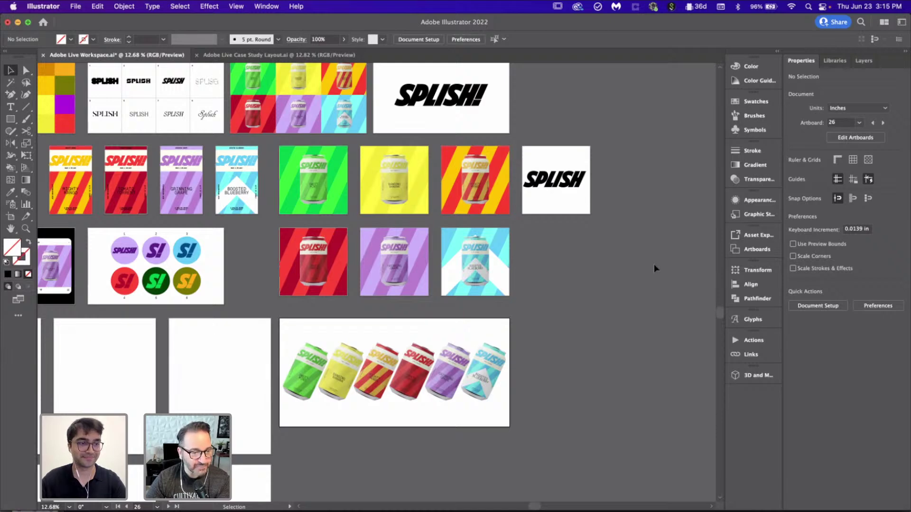
scroll(567, 167, up, 5)
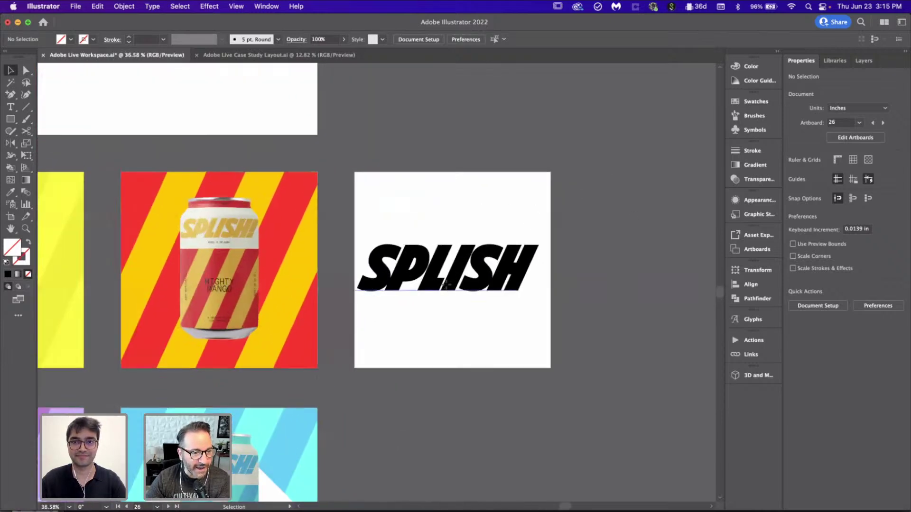
- Change the artboard text to 'A SPLISH FOR EVERY FLAVOR'
key(t)
click(369, 259)
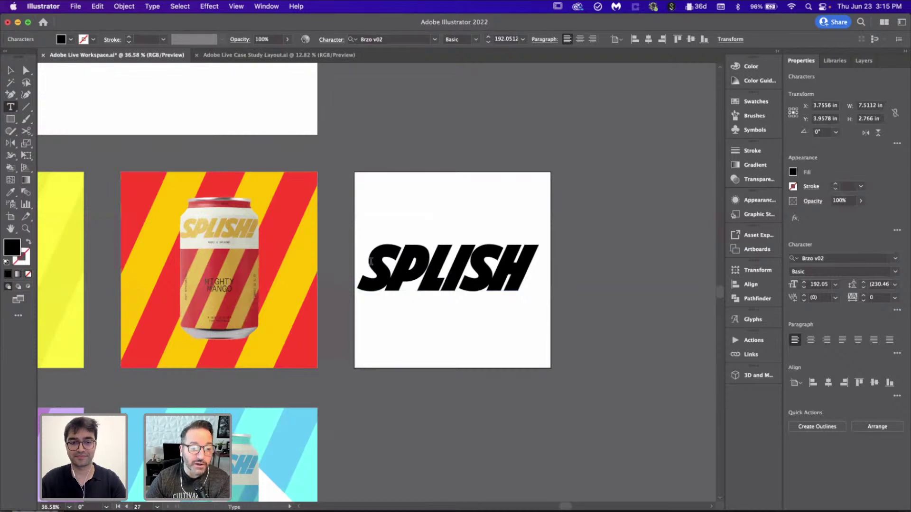
text(A SPLISH )
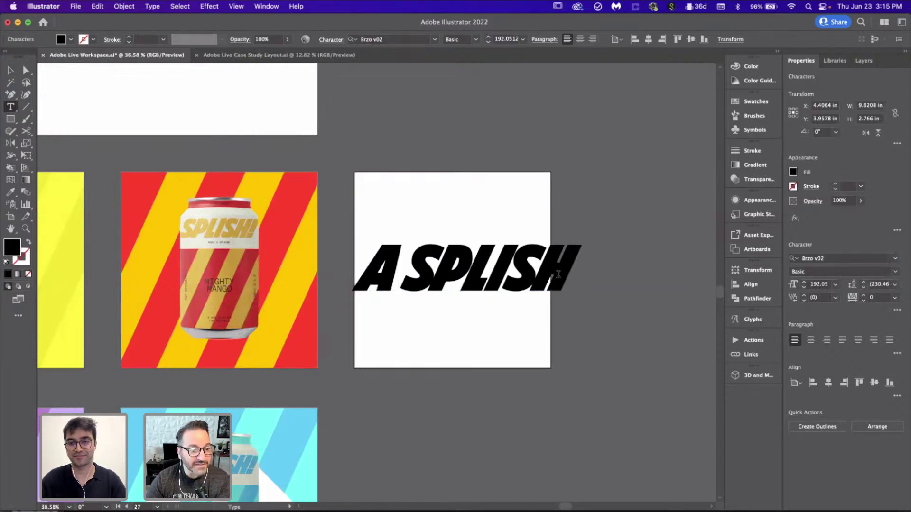
text(FOR E)
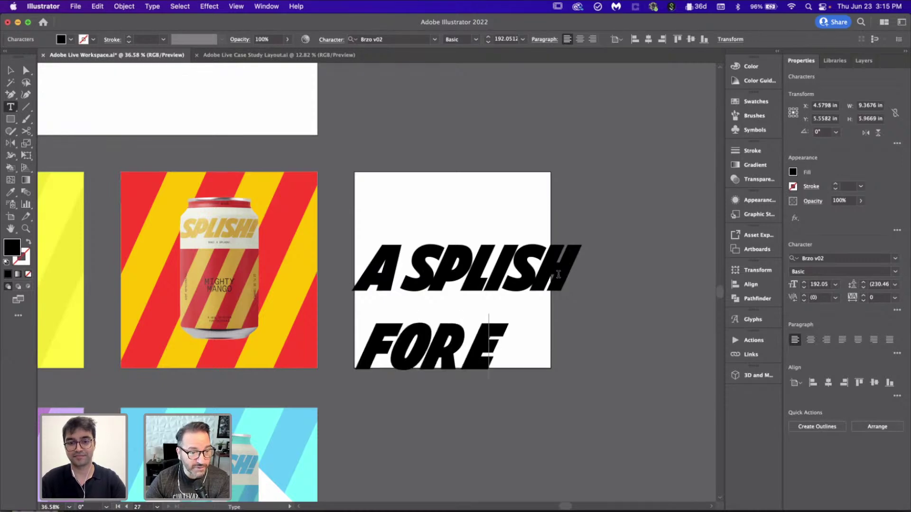
text(VERY FLAVOR)
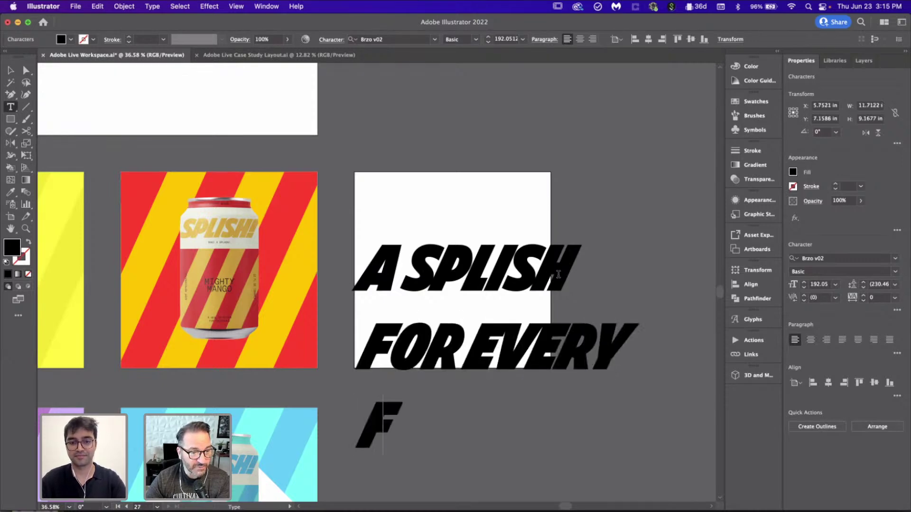
click(7, 72)
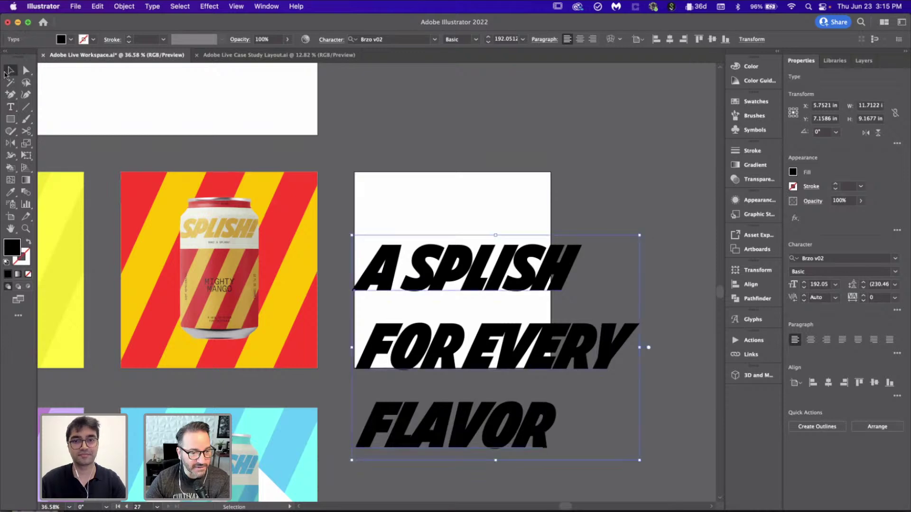
- Set the tagline to 72 pt with 60 pt leading, then resize and reposition it
click(837, 285)
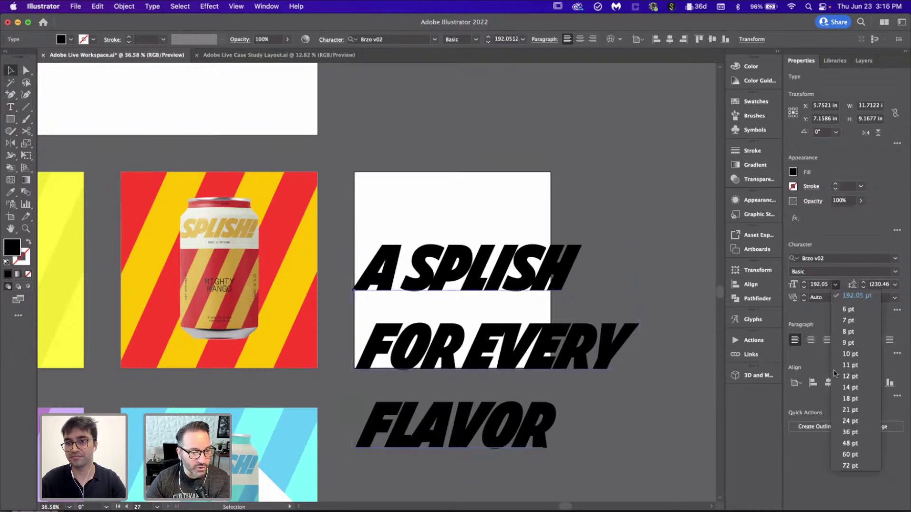
click(849, 466)
click(895, 286)
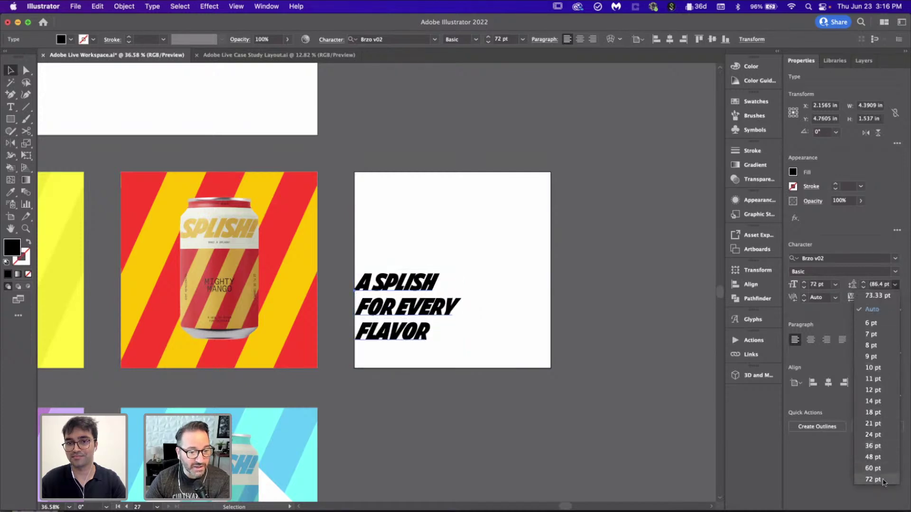
click(872, 468)
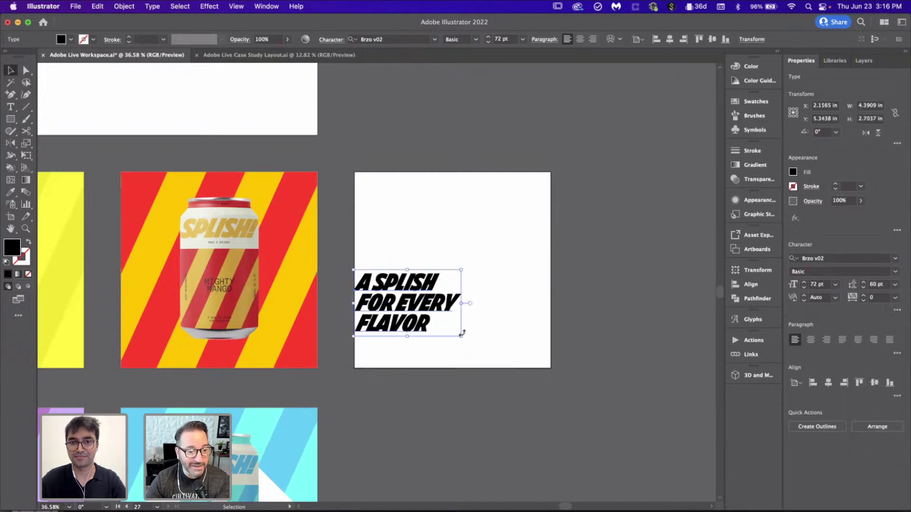
drag(464, 336, 460, 274)
drag(574, 344, 539, 327)
click(565, 372)
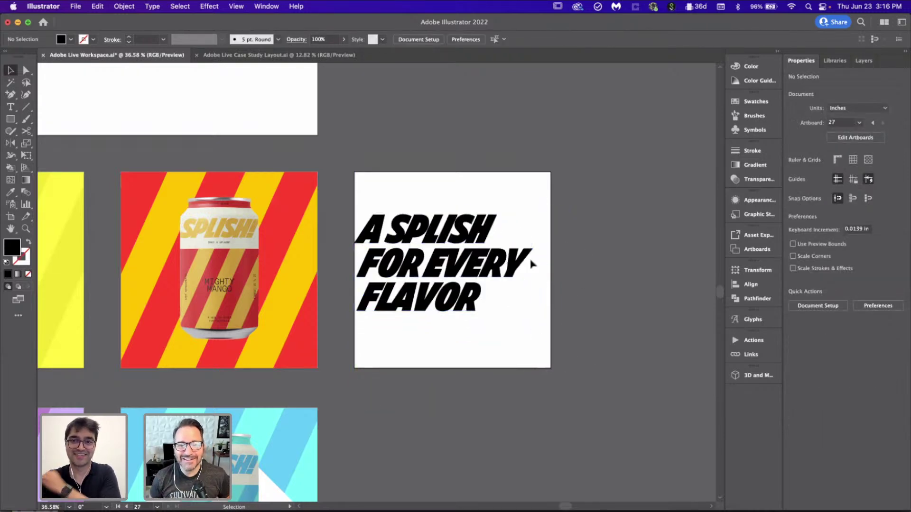
- Re-edit the tagline text and move it up and slightly right
double_click(490, 235)
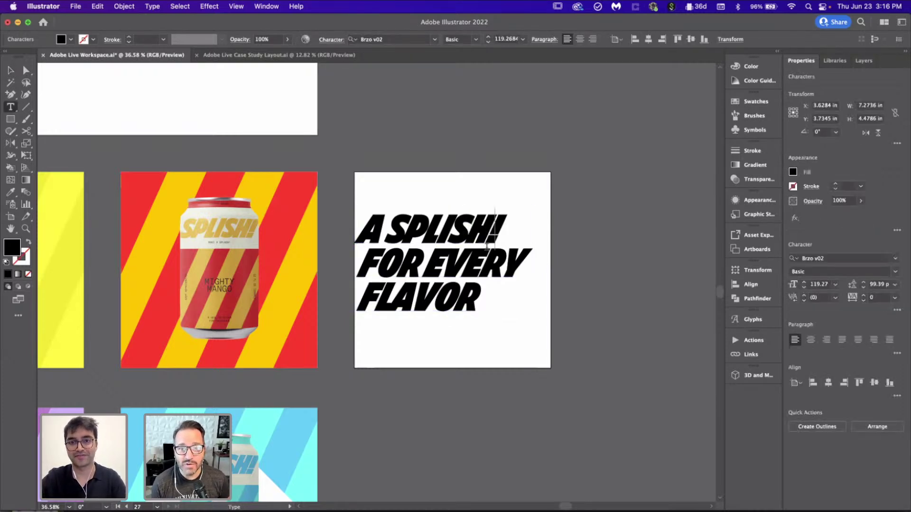
click(11, 72)
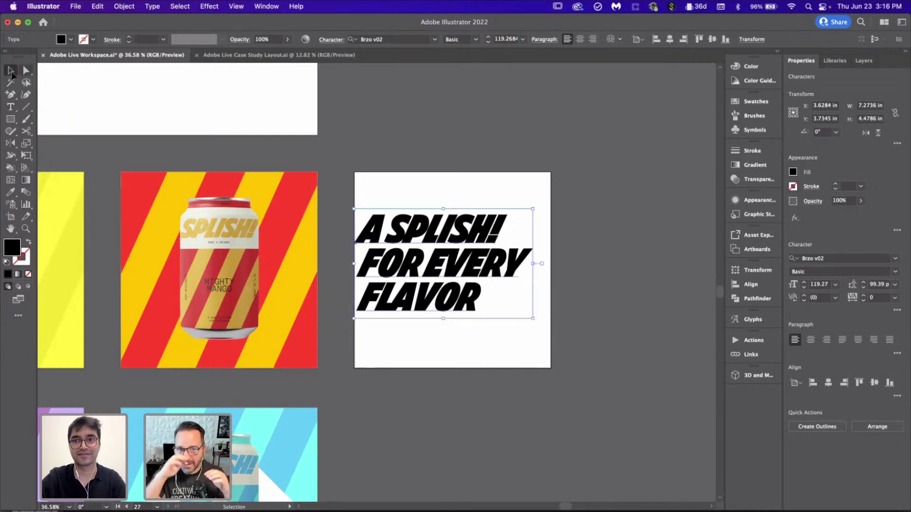
click(604, 309)
scroll(488, 297, up, 3)
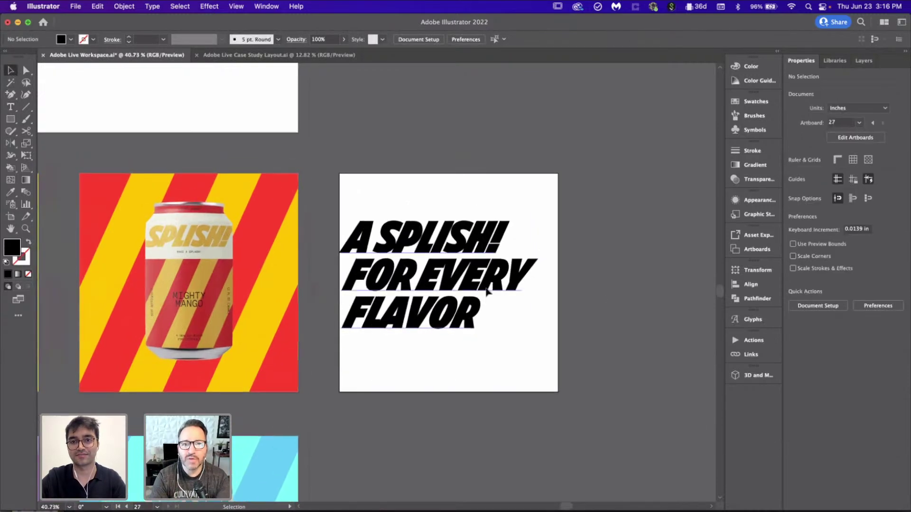
mouse_move(456, 298)
mouse_down()
mouse_move(461, 275)
mouse_move(463, 286)
mouse_up()
click(609, 283)
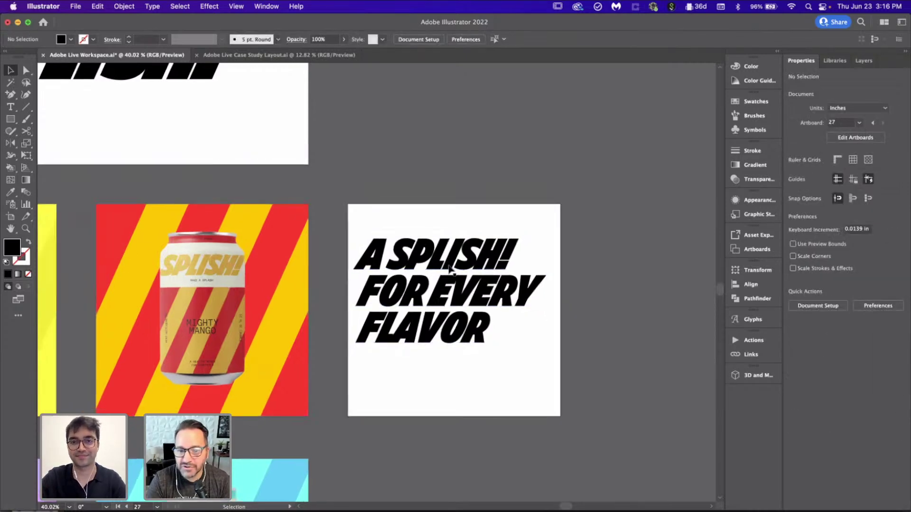
- Duplicate the tagline beside the artboard as a live-text copy and outline the original
scroll(451, 260, right, 5)
click(368, 263)
drag(368, 263, 617, 264)
click(332, 285)
scroll(332, 285, up, 5)
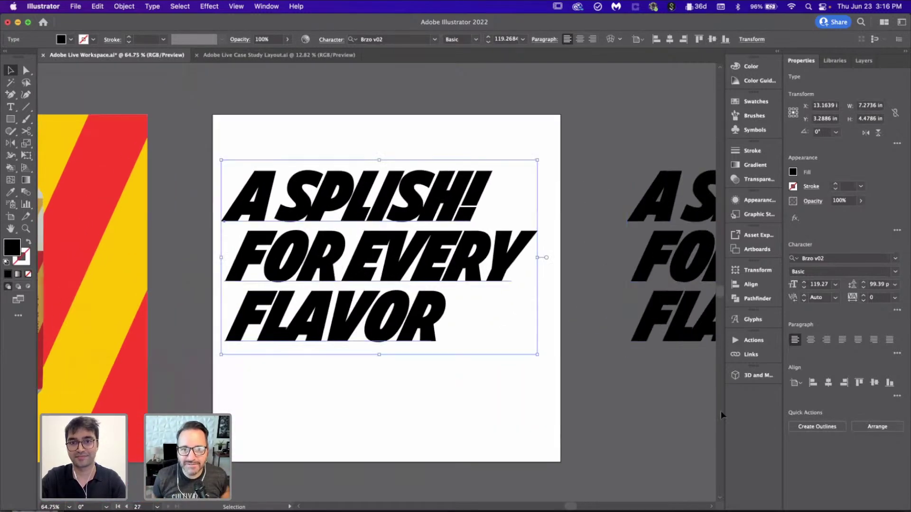
click(817, 426)
- Stagger the outlined lines, shifting FOR EVERY right and A SPLISH! further right
click(876, 343)
click(417, 402)
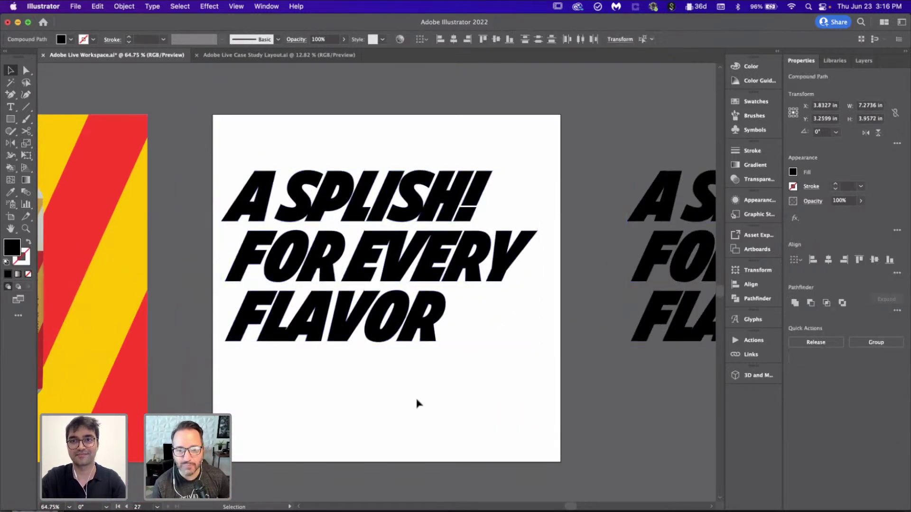
drag(204, 320, 204, 319)
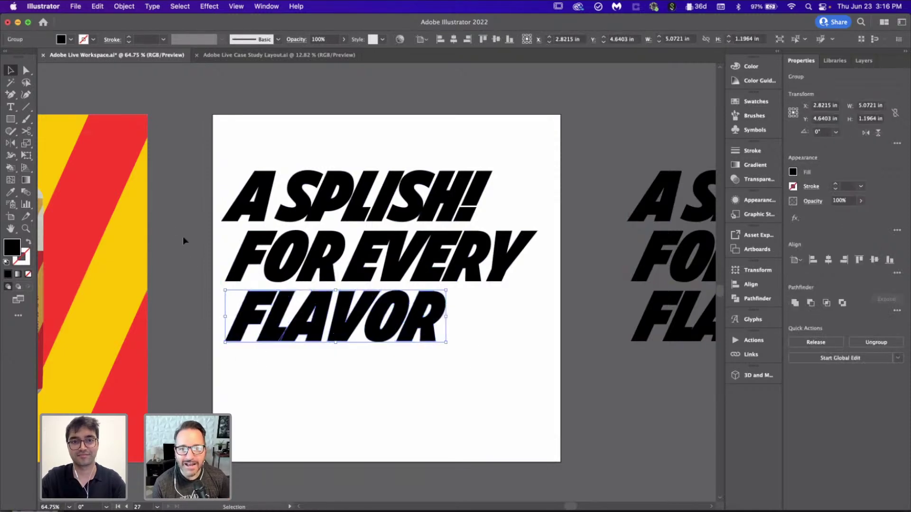
click(525, 254)
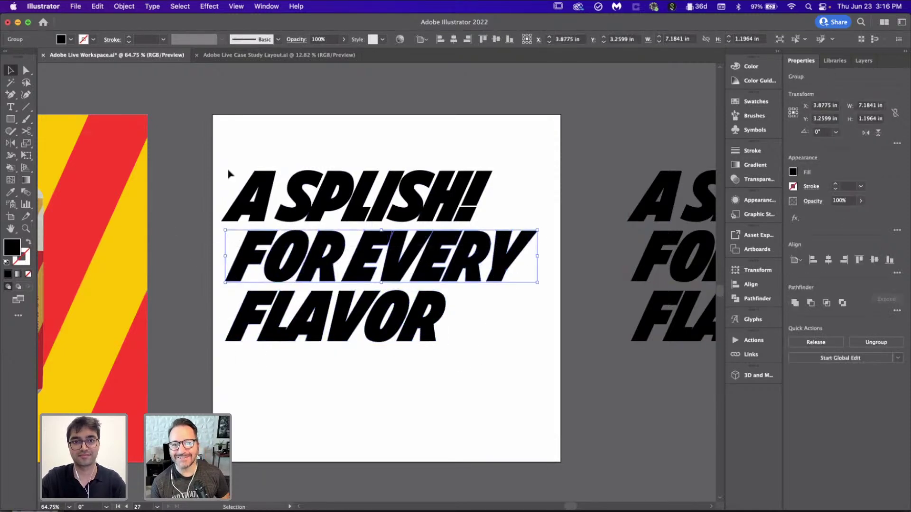
drag(218, 169, 547, 187)
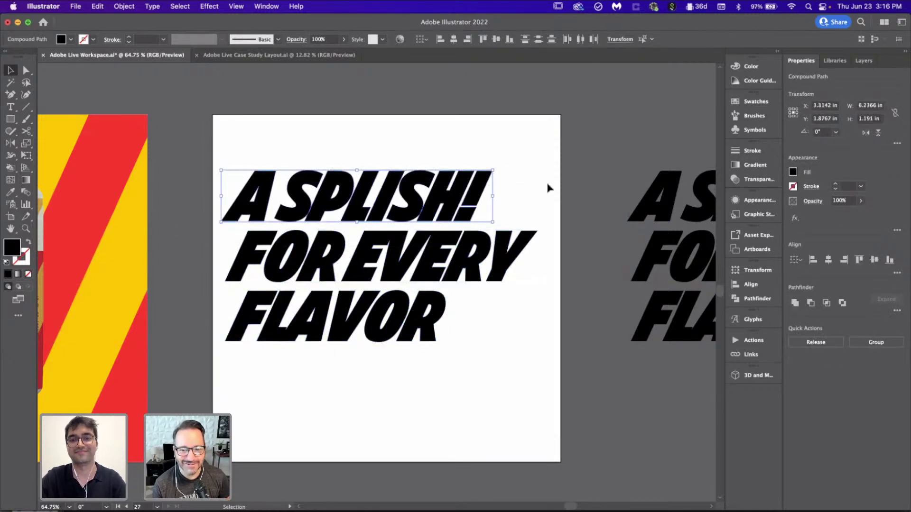
click(577, 362)
scroll(248, 287, up, 5)
scroll(234, 259, up, 7)
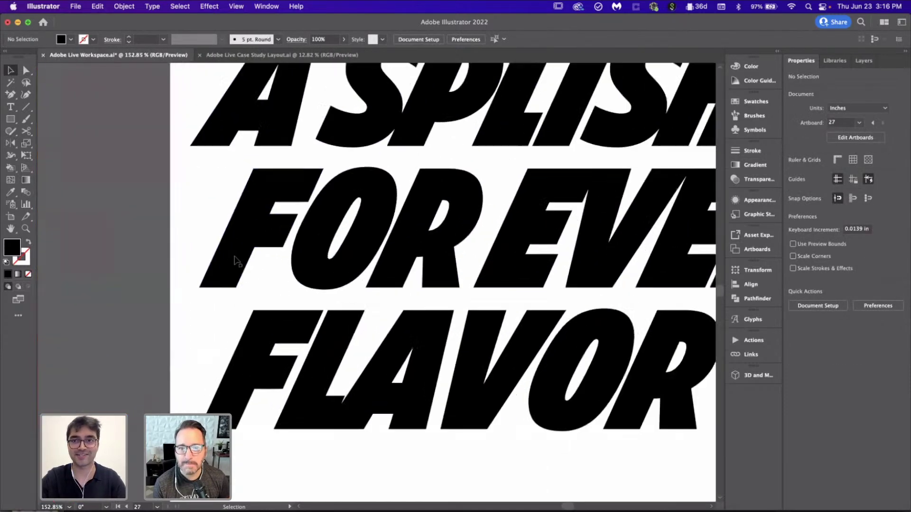
drag(234, 256, 328, 279)
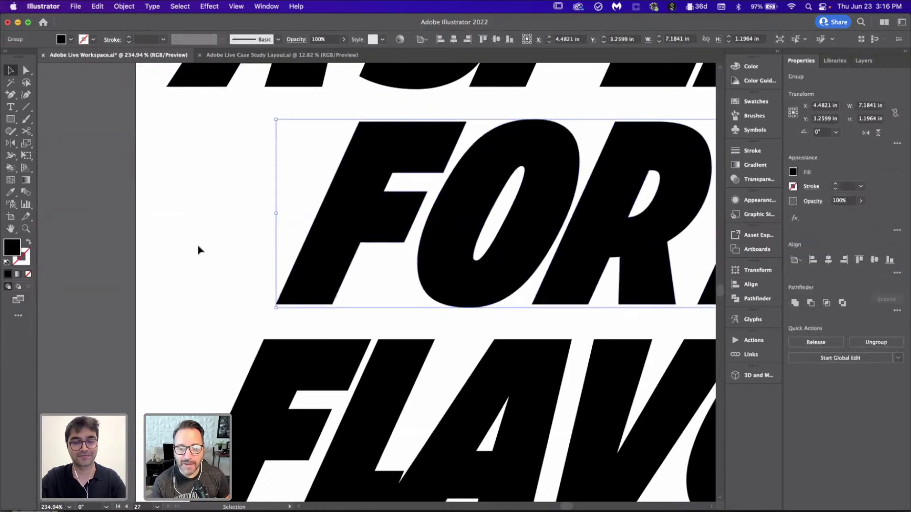
scroll(199, 250, down, 7)
scroll(200, 249, up, 5)
drag(205, 185, 336, 198)
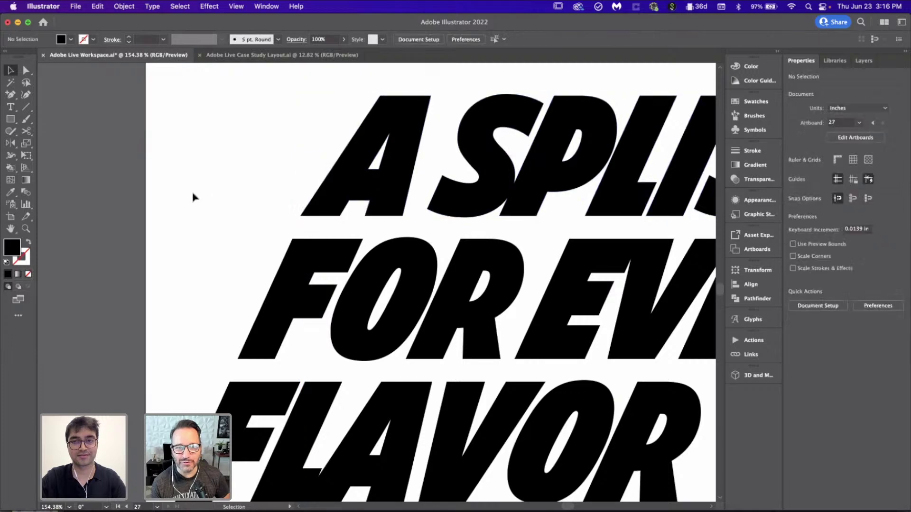
- Move the whole tagline lettering up against the artboard's top edge
scroll(194, 198, down, 6)
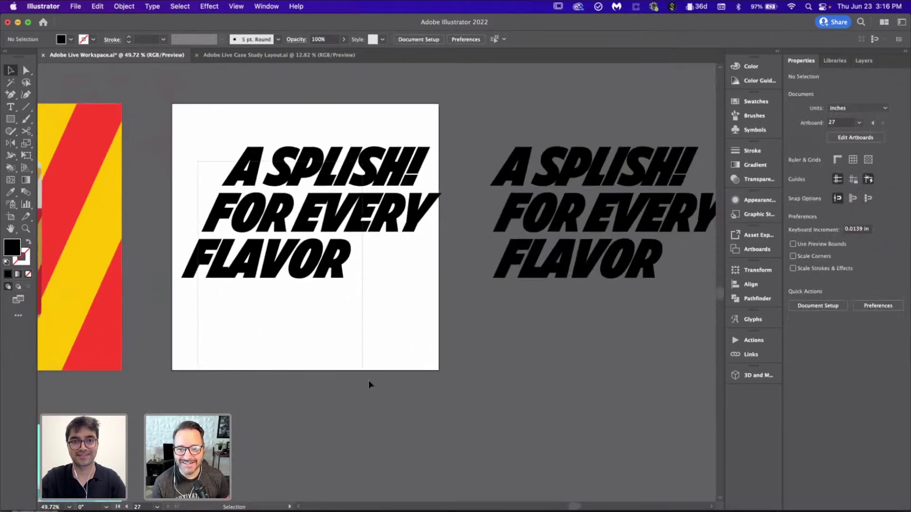
drag(368, 380, 368, 380)
scroll(369, 380, up, 2)
drag(360, 229, 359, 198)
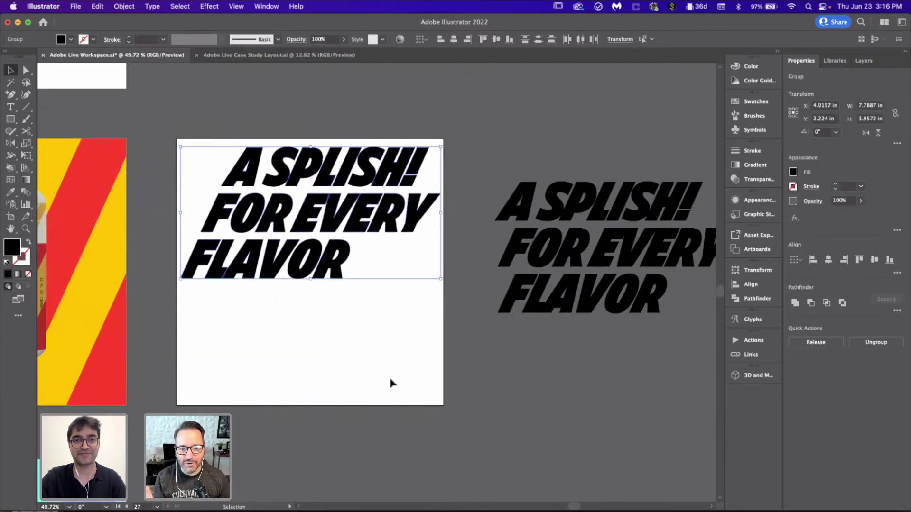
click(392, 382)
scroll(392, 382, down, 2)
scroll(390, 382, left, 3)
scroll(390, 382, down, 1)
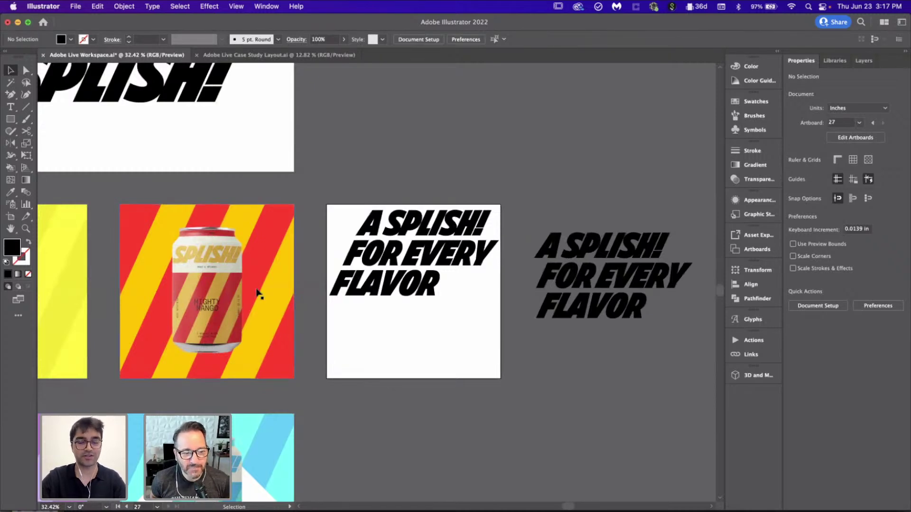
- Zoom out over the artboards, check the can group, then zoom back in on the staggered tagline artboard
scroll(257, 292, down, 1)
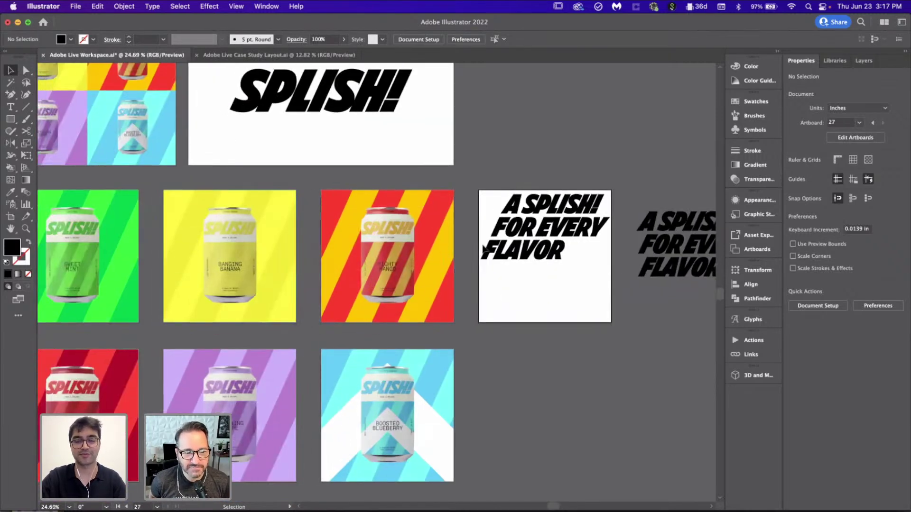
scroll(483, 250, left, 4)
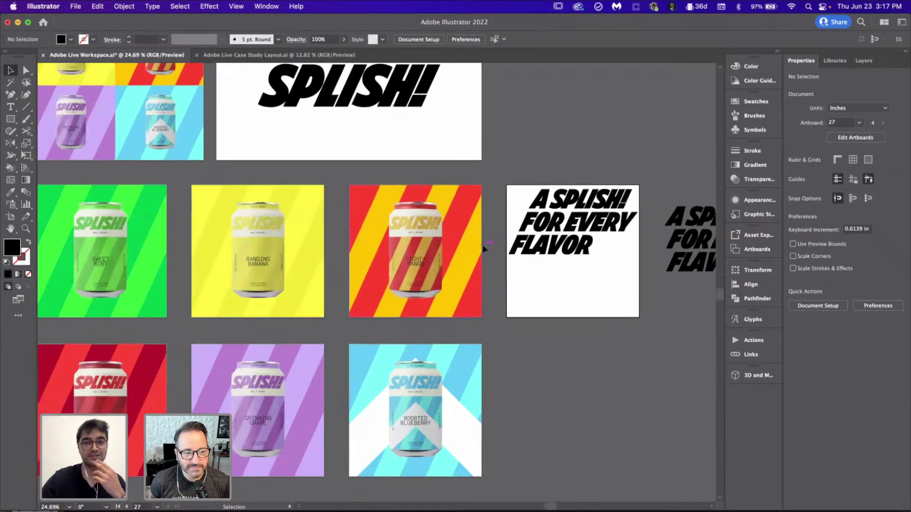
scroll(569, 285, down, 1)
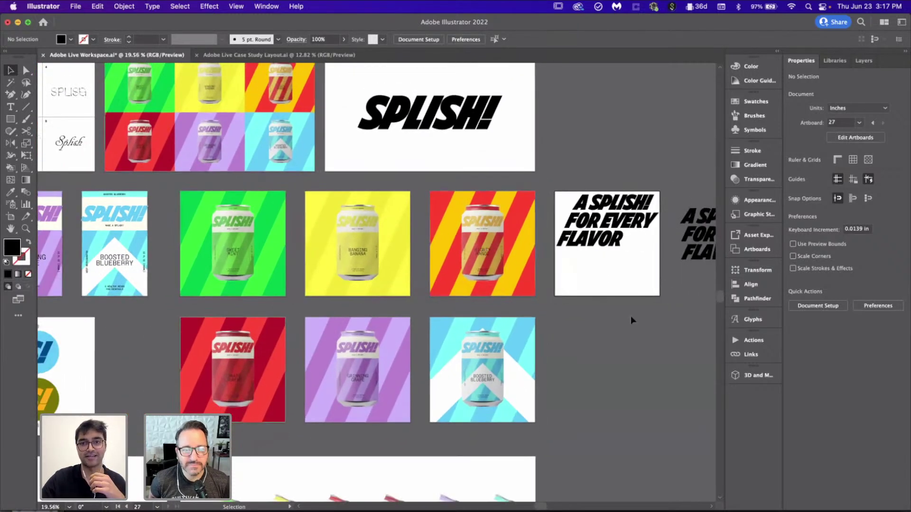
scroll(630, 316, down, 1)
click(495, 326)
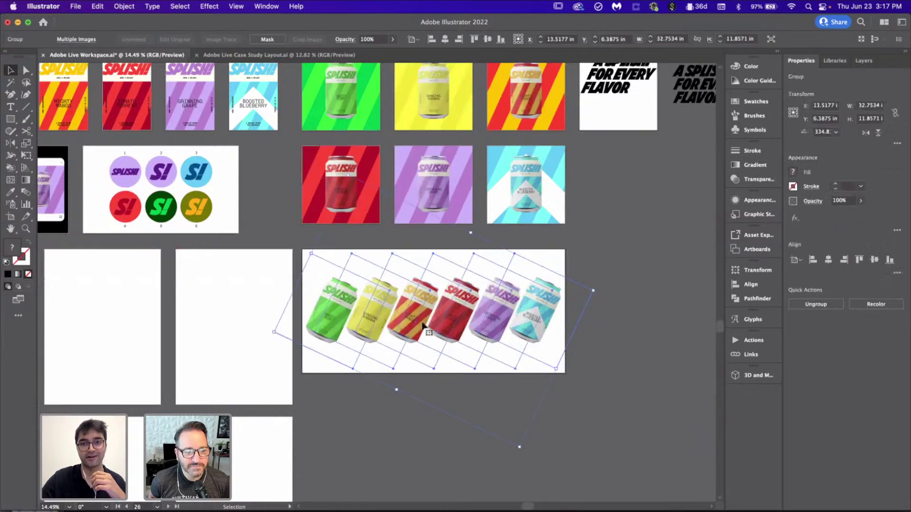
click(667, 322)
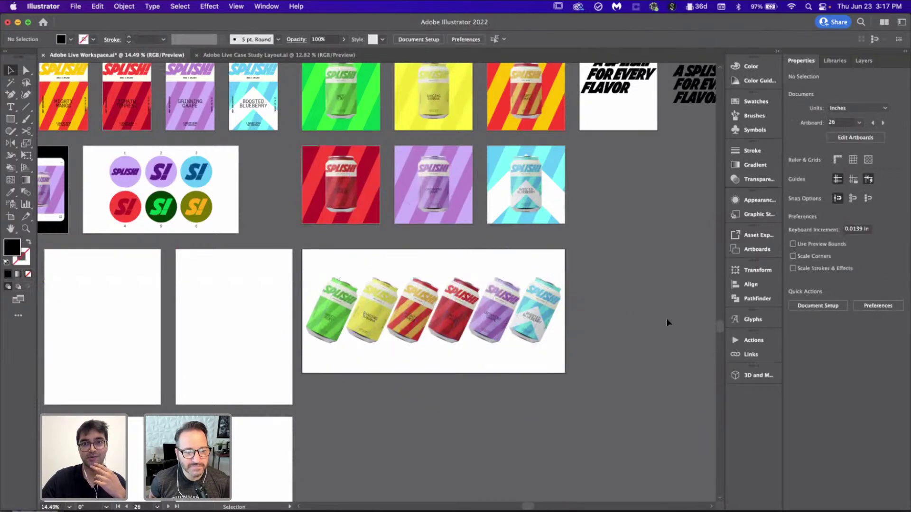
scroll(667, 323, up, 4)
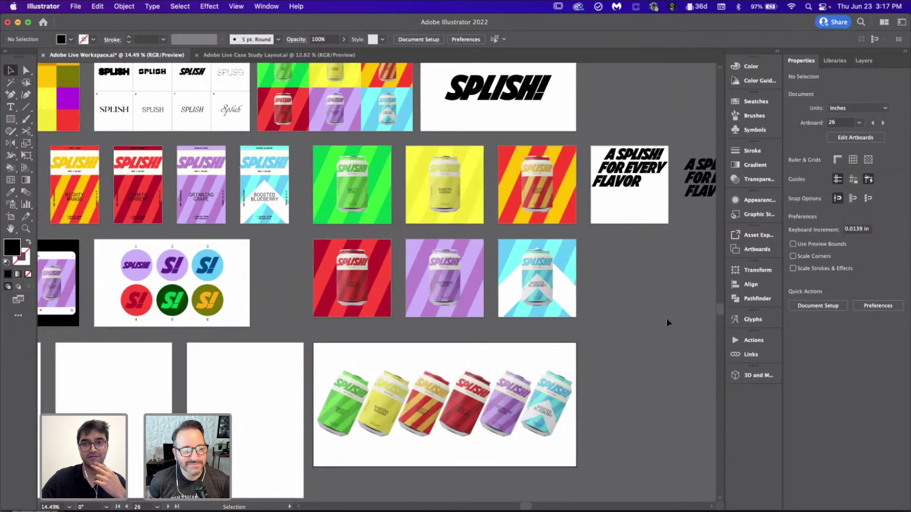
scroll(666, 322, down, 3)
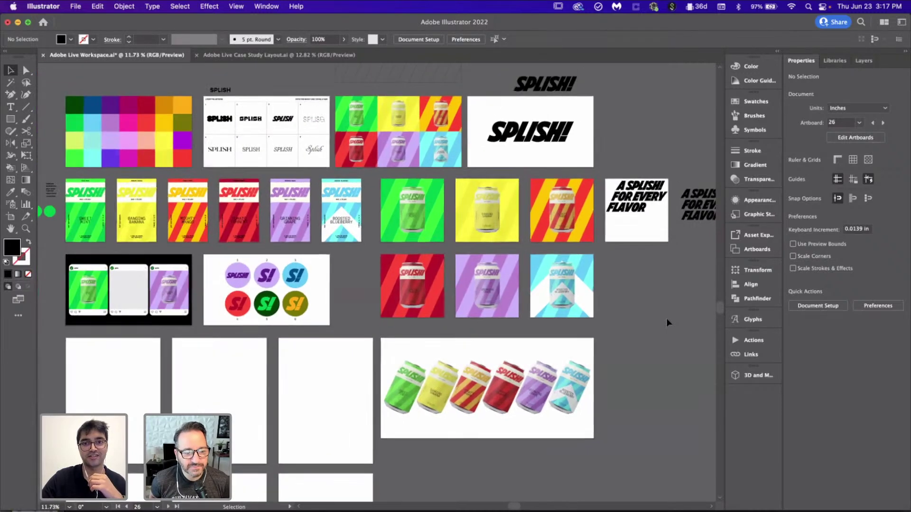
scroll(666, 323, up, 1)
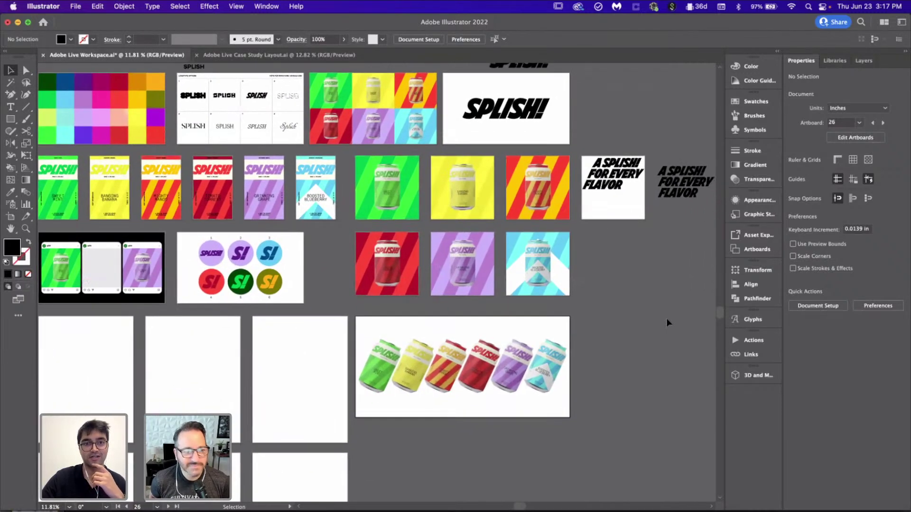
scroll(666, 322, up, 4)
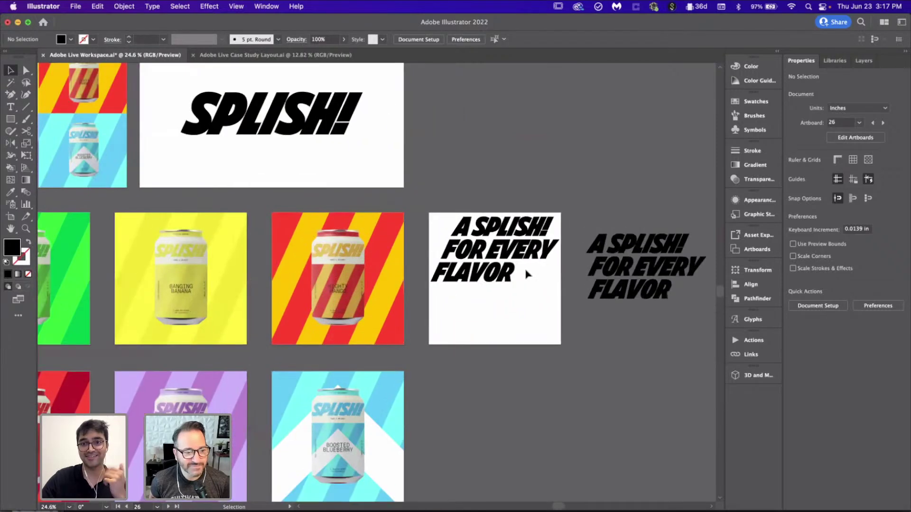
scroll(528, 275, up, 5)
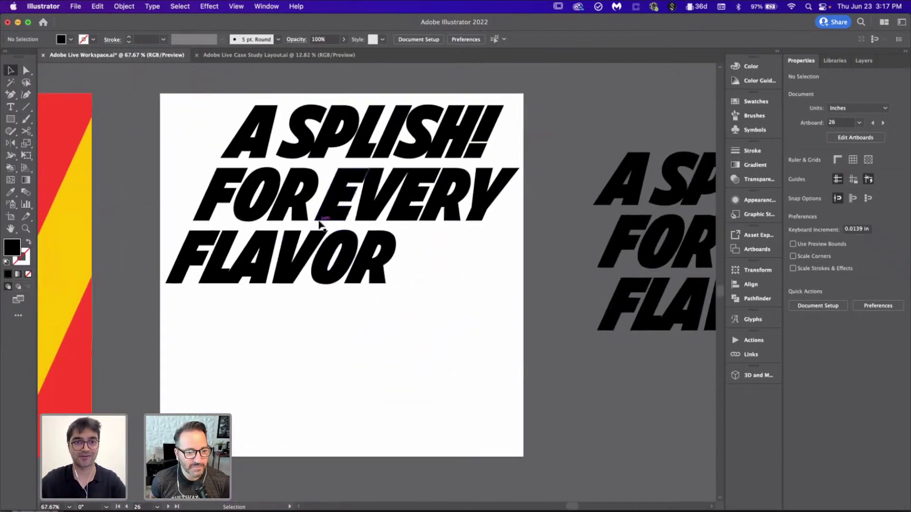
- Select the tagline lettering to inspect its slanted left edge
click(323, 208)
click(413, 365)
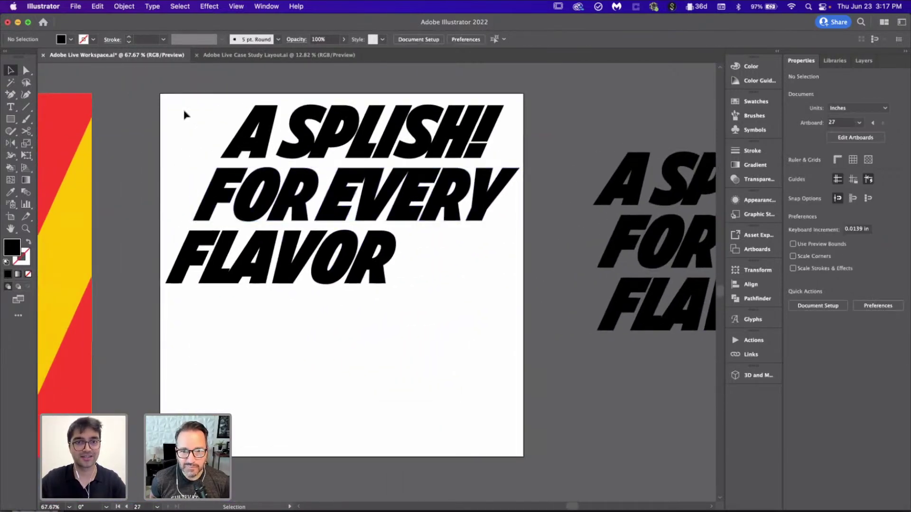
drag(185, 112, 349, 284)
click(317, 375)
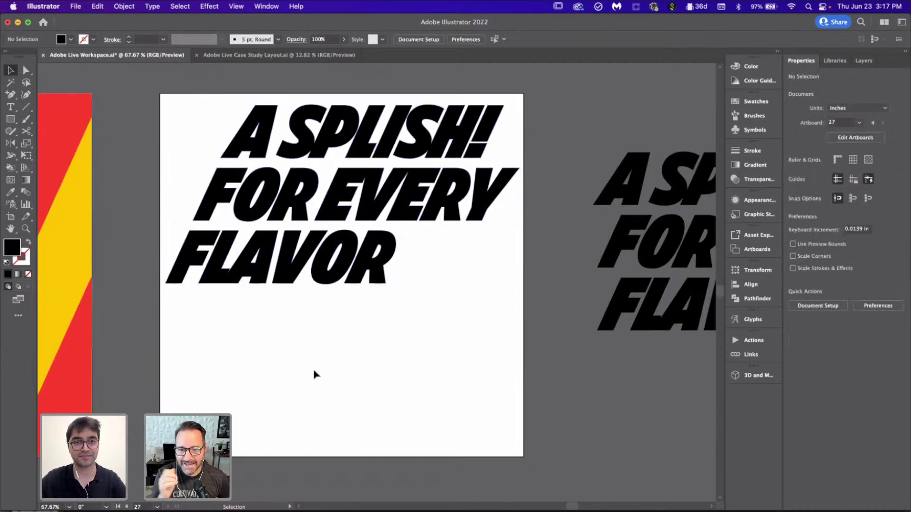
scroll(317, 375, up, 3)
- Draw a thin black stroked line from FLAVOR's bottom-left corner up to the artboard top
key(p)
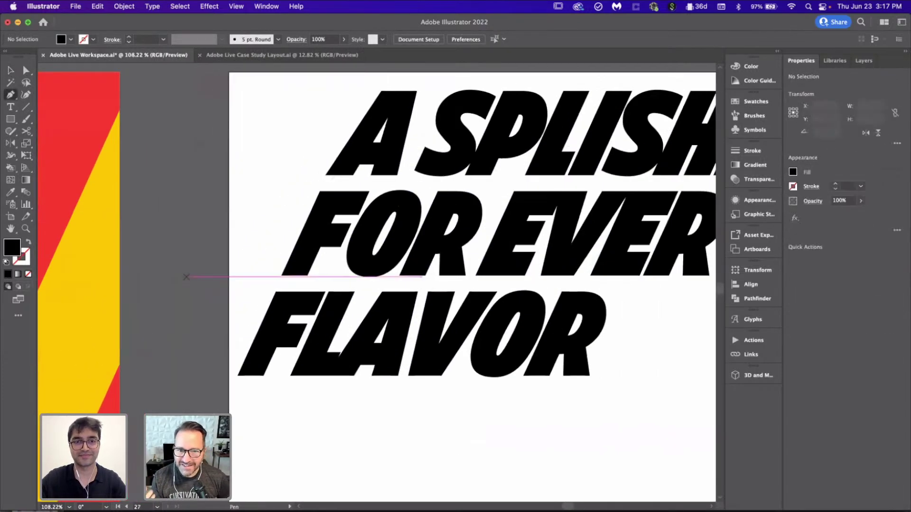
scroll(274, 334, down, 2)
scroll(274, 335, down, 3)
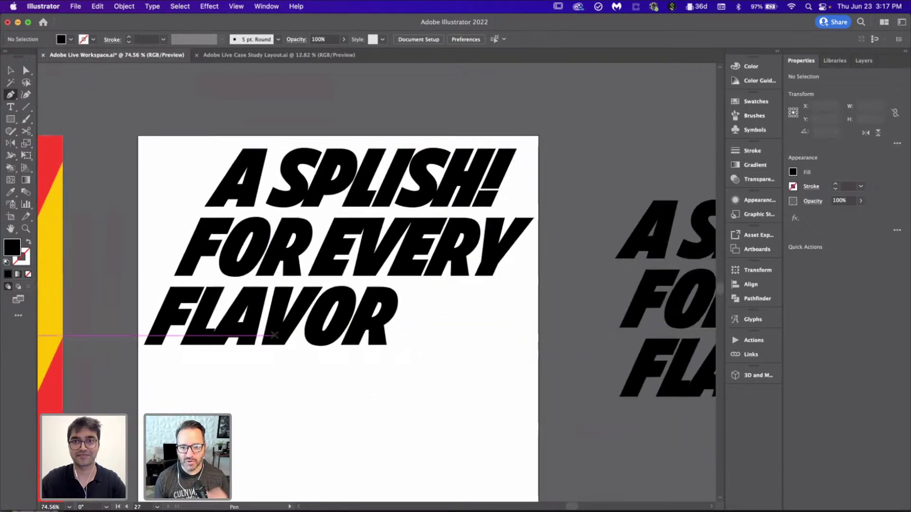
scroll(274, 335, down, 2)
scroll(274, 334, right, 5)
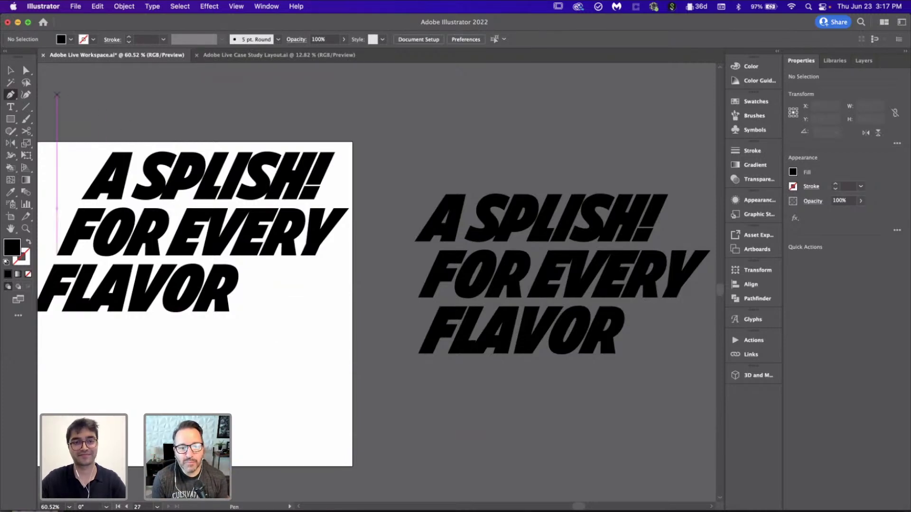
scroll(167, 295, left, 5)
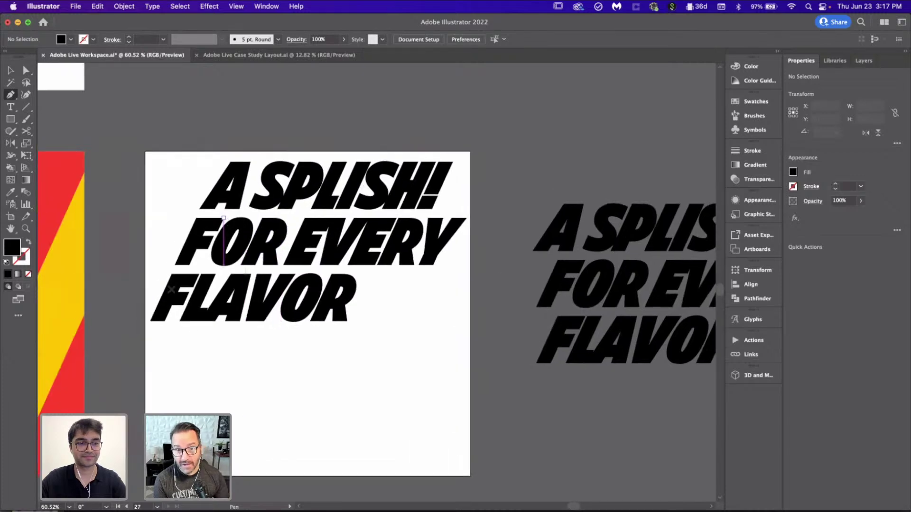
scroll(167, 295, up, 2)
scroll(167, 295, up, 2)
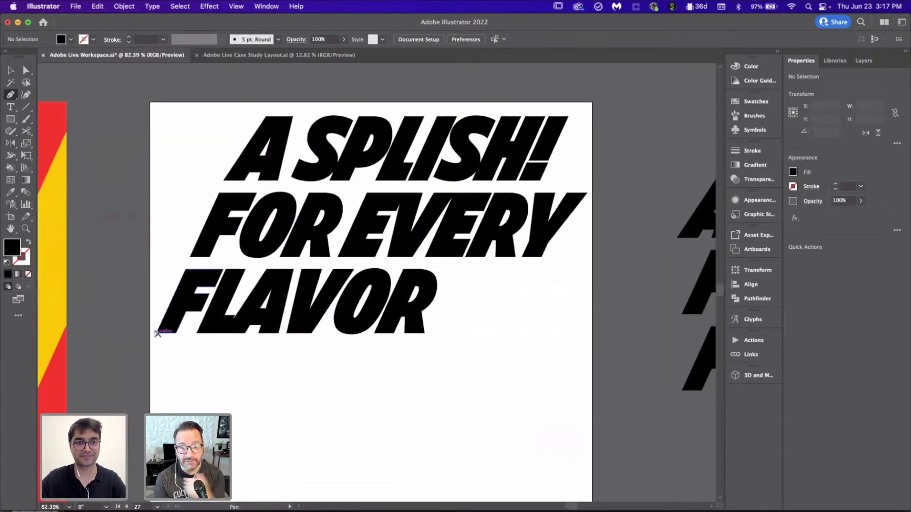
click(157, 333)
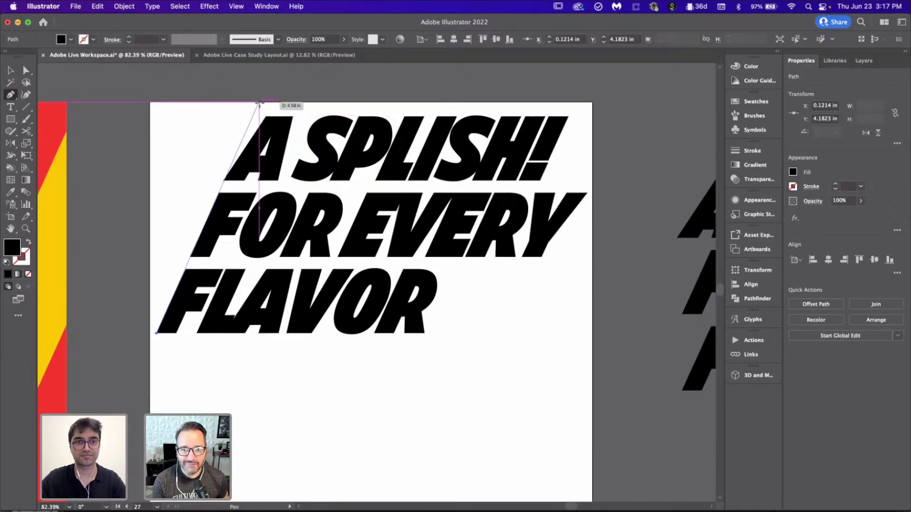
click(259, 103)
key(shift+x)
key(v)
click(192, 166)
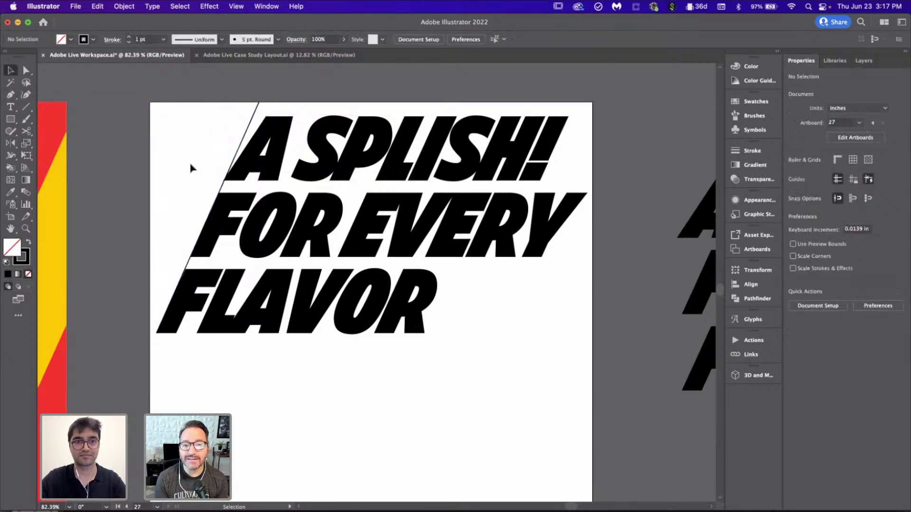
- Check the letter group's alignment against the new slanted line
scroll(191, 169, up, 5)
scroll(321, 189, up, 5)
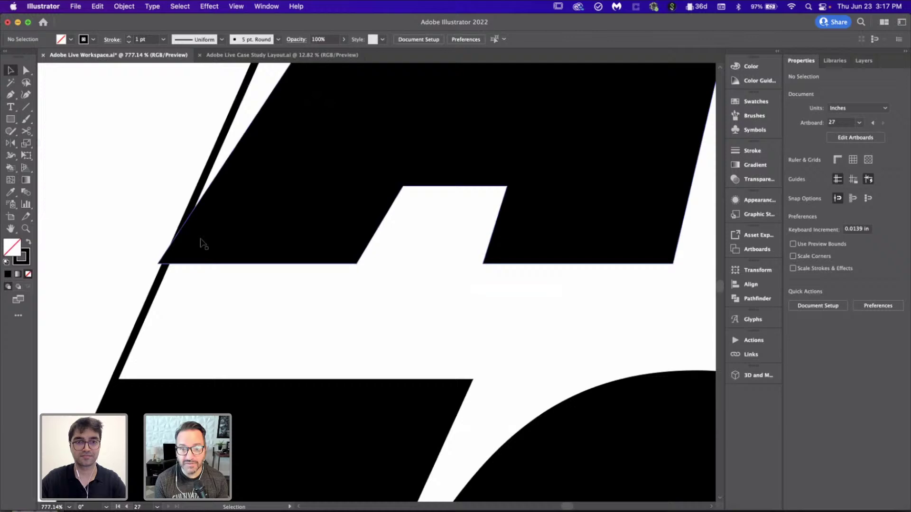
click(229, 238)
scroll(232, 237, down, 10)
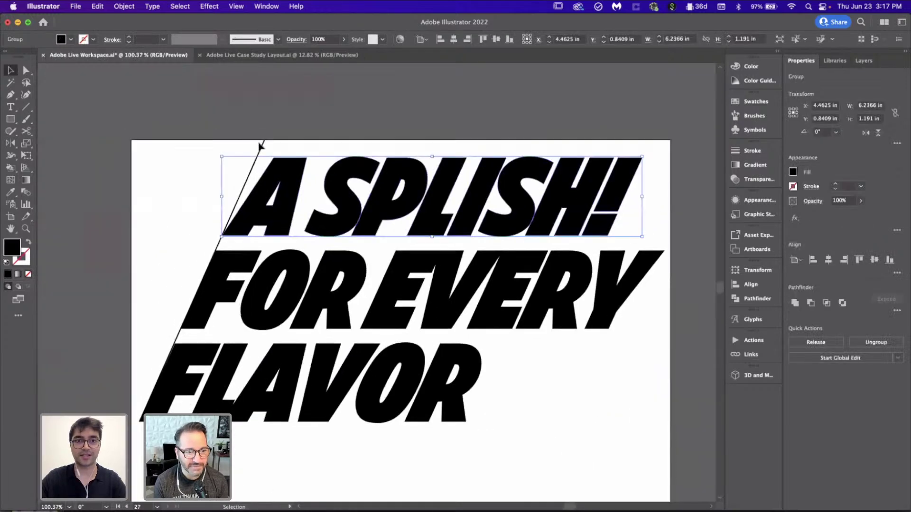
click(260, 147)
scroll(227, 153, down, 4)
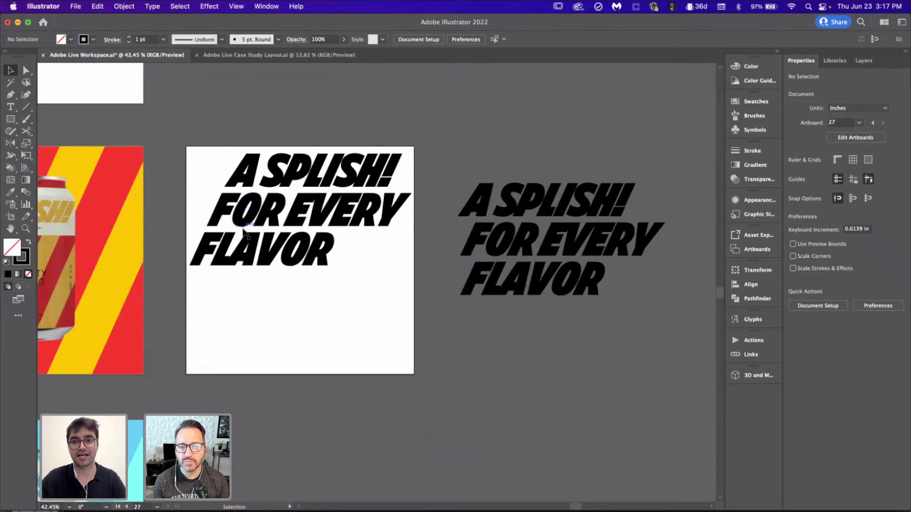
- Centre the outlined tagline group horizontally on its artboard
scroll(451, 376, down, 1)
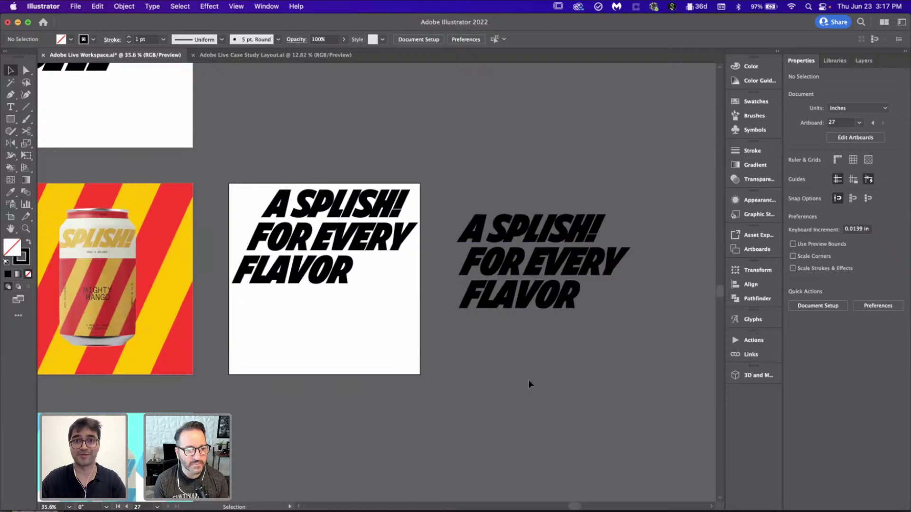
scroll(527, 323, down, 3)
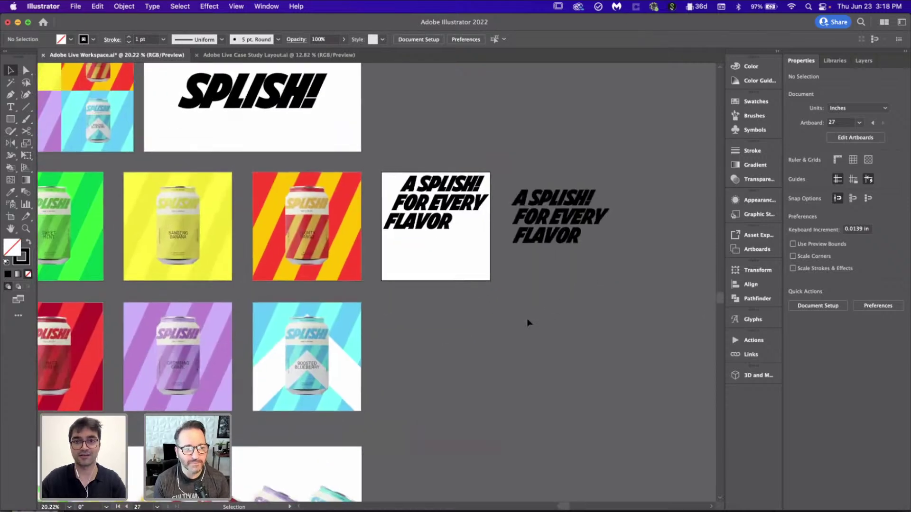
scroll(528, 322, up, 2)
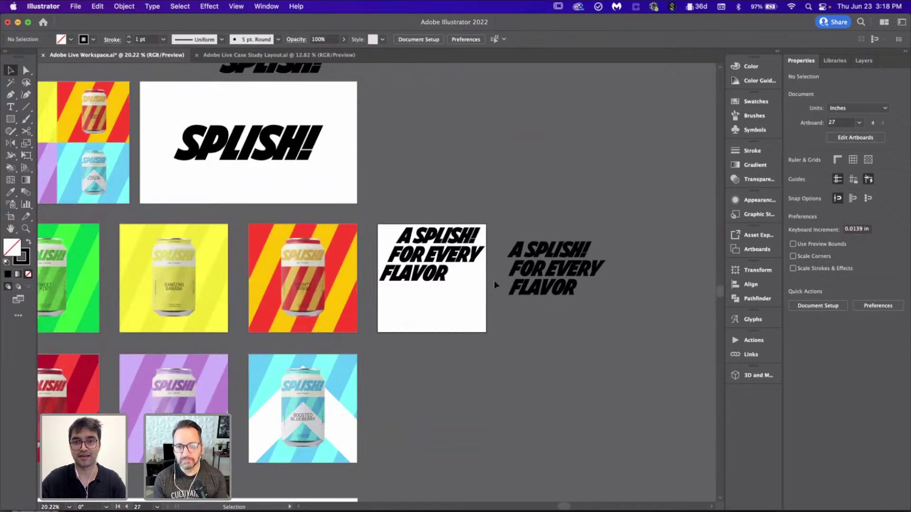
scroll(503, 283, up, 4)
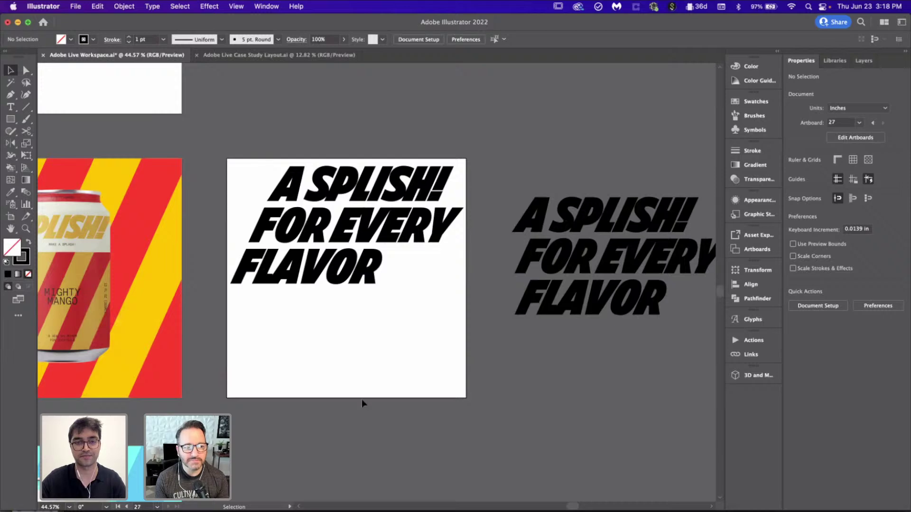
scroll(362, 401, up, 2)
scroll(361, 399, down, 1)
scroll(332, 229, up, 1)
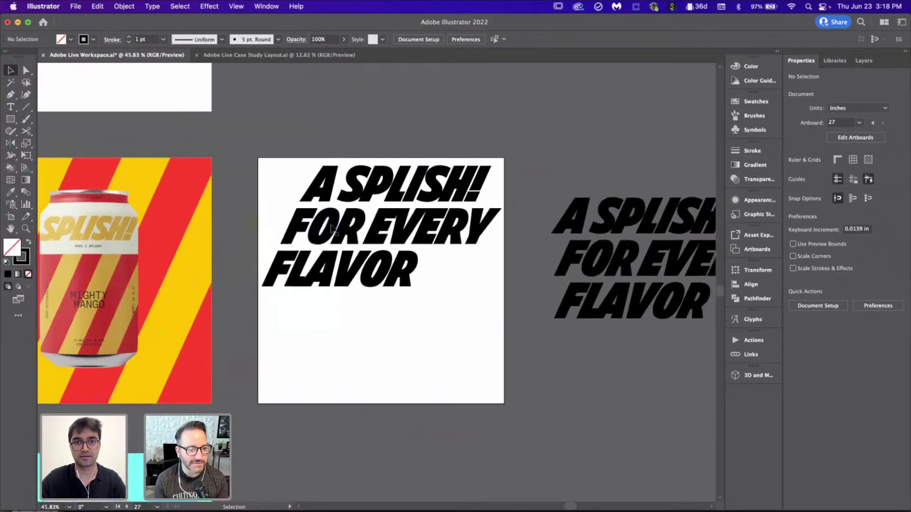
click(371, 245)
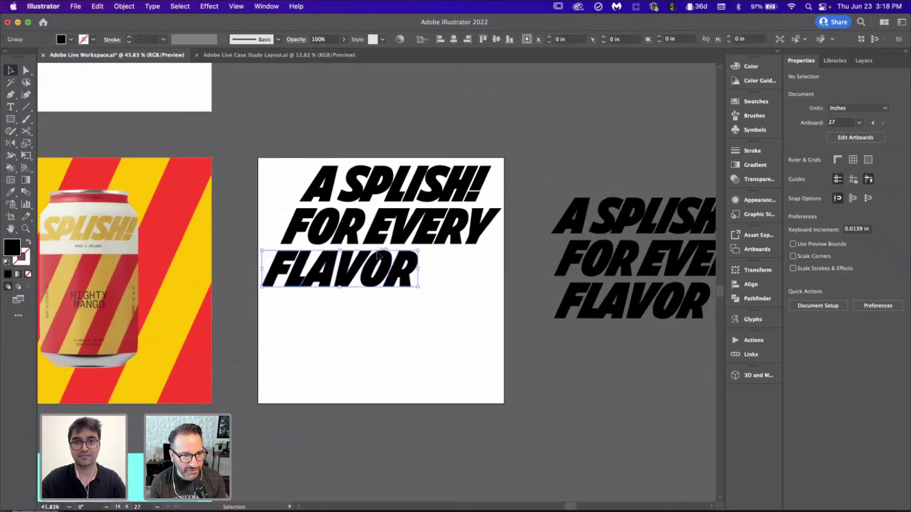
click(422, 332)
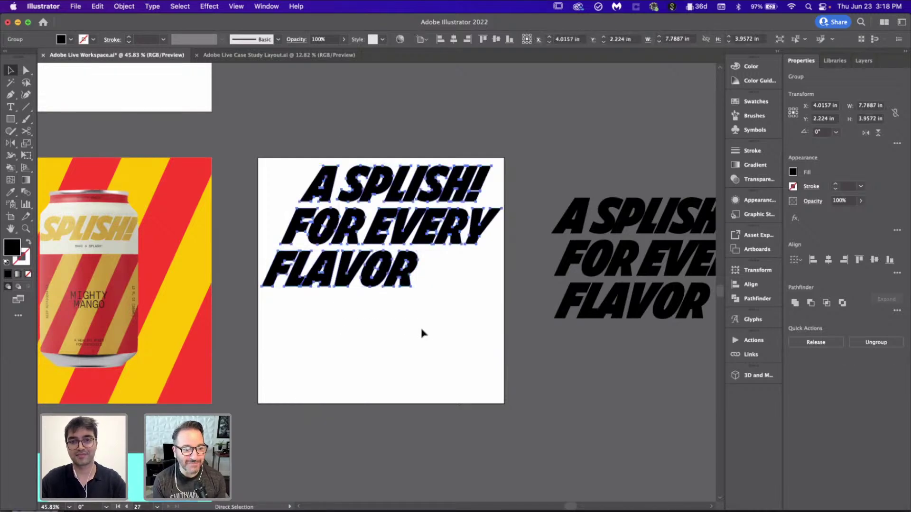
click(408, 237)
click(828, 261)
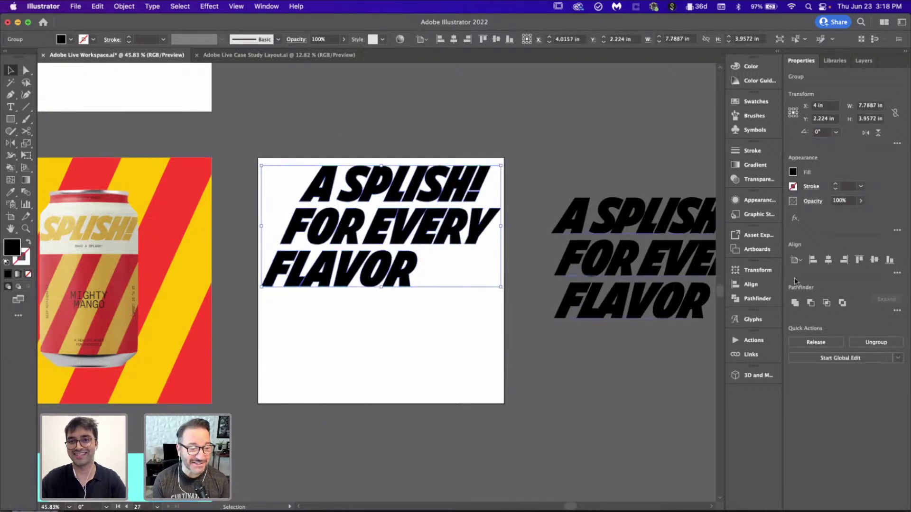
click(410, 362)
- Paste the small A HEALTHY MIXER text from the GRINNING GRAPE artboard onto the tagline artboard
scroll(410, 363, down, 2)
scroll(411, 366, down, 1)
scroll(410, 370, up, 2)
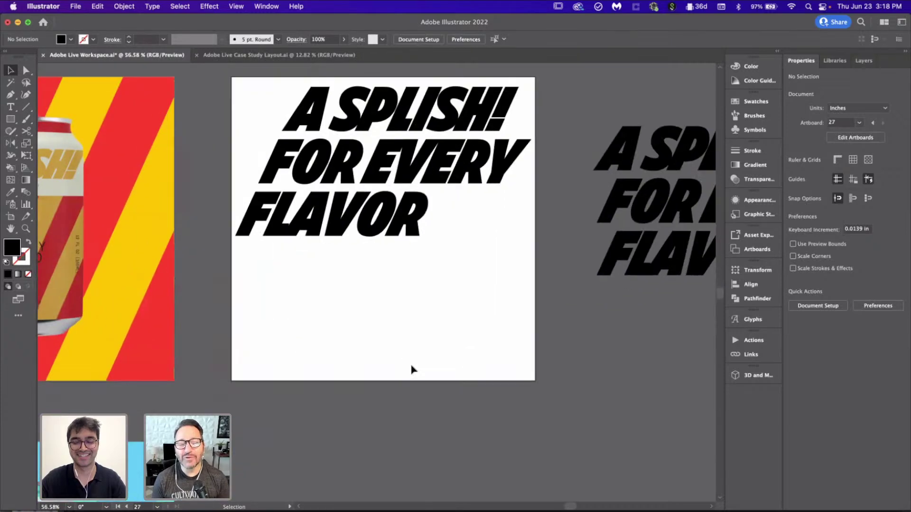
scroll(411, 370, up, 1)
scroll(398, 348, down, 5)
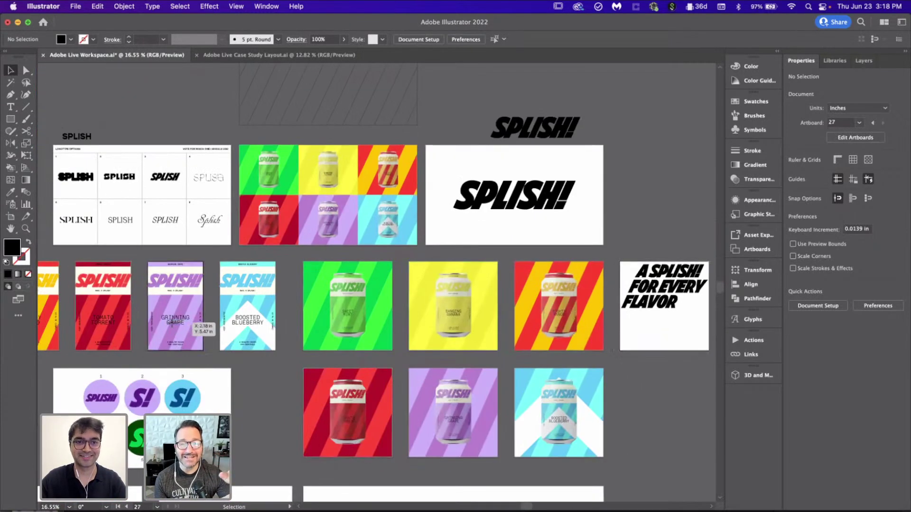
click(176, 324)
scroll(178, 327, up, 2)
click(182, 364)
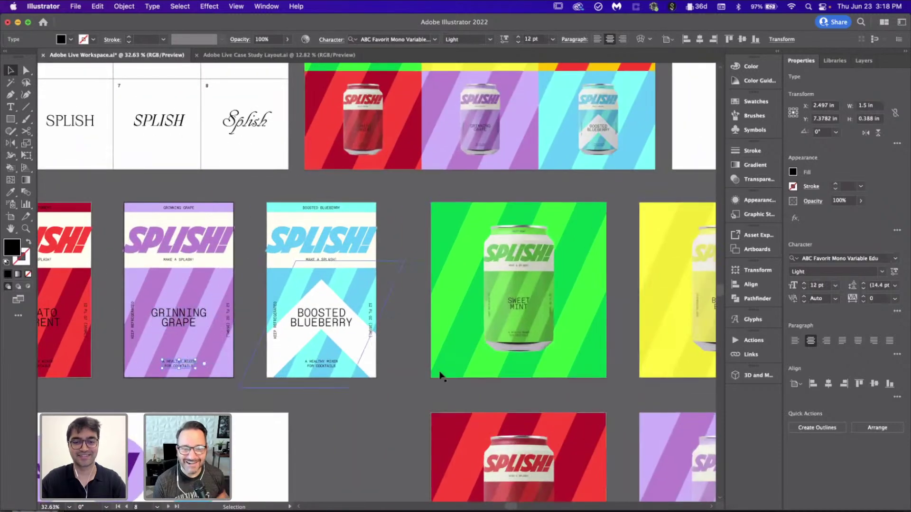
scroll(439, 371, right, 10)
scroll(327, 333, up, 3)
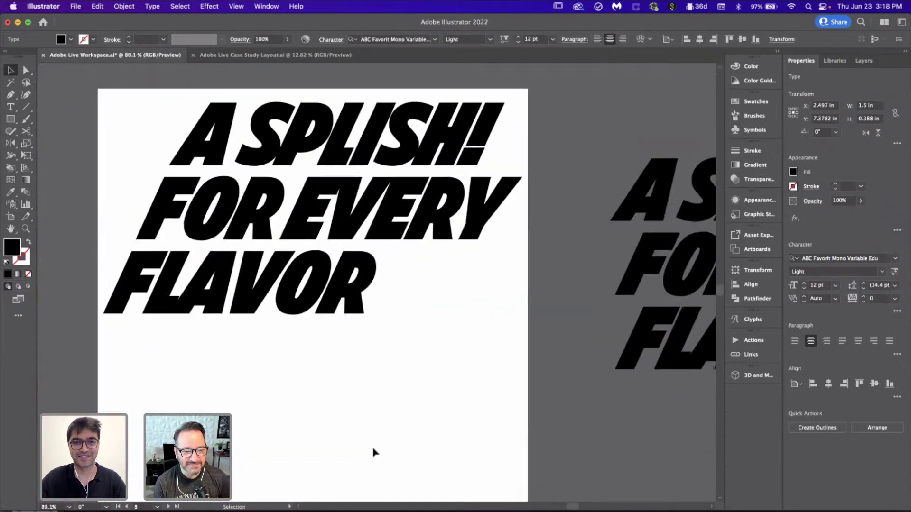
click(374, 450)
scroll(373, 450, down, 3)
key(super+v)
- Review the pasted A HEALTHY MIXER label above the outlined headline
scroll(375, 450, down, 2)
scroll(387, 384, up, 2)
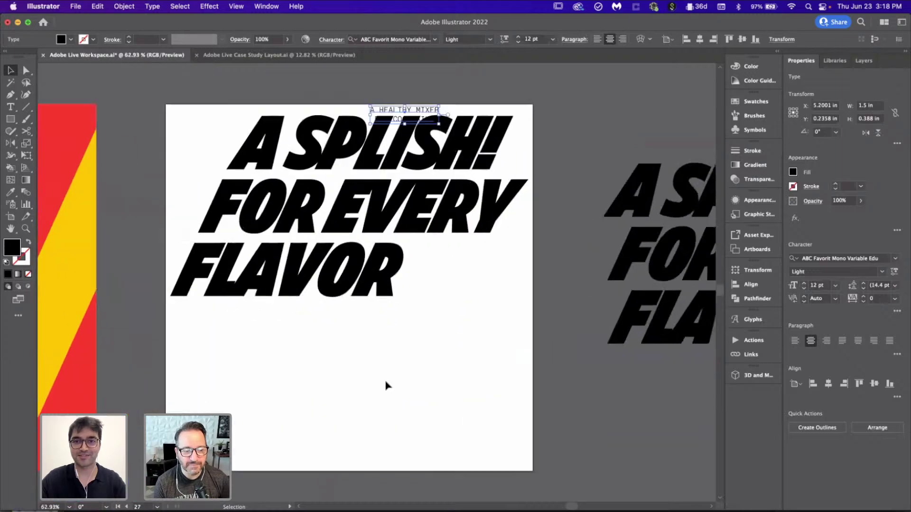
scroll(432, 291, down, 5)
scroll(265, 305, left, 15)
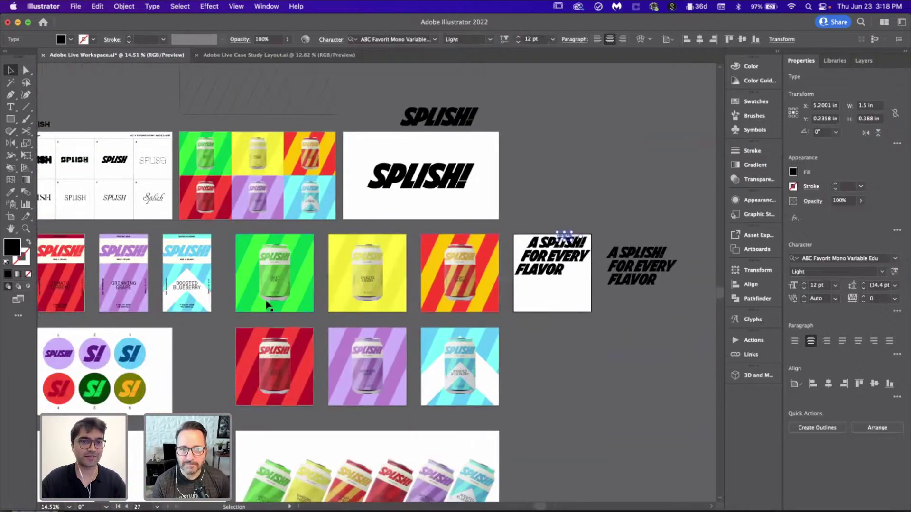
scroll(173, 319, up, 2)
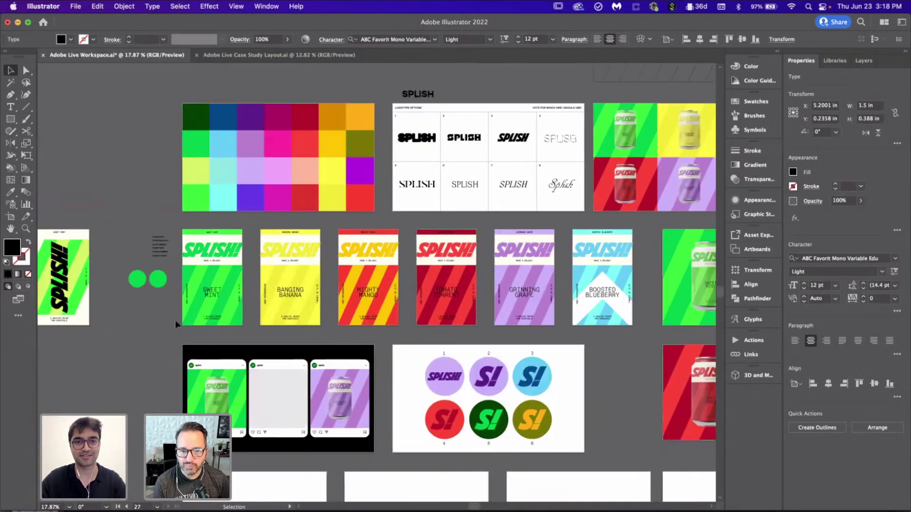
scroll(175, 320, up, 2)
scroll(175, 321, right, 5)
scroll(175, 320, left, 5)
scroll(175, 320, down, 1)
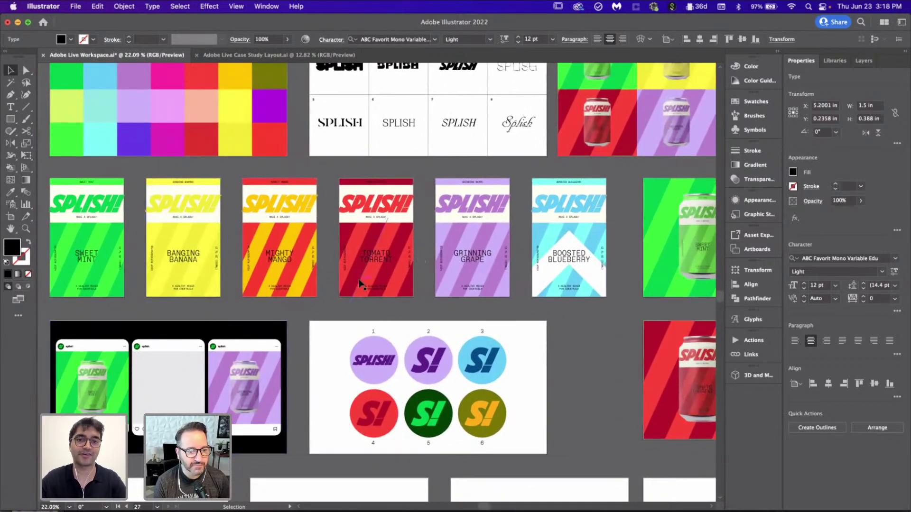
click(563, 392)
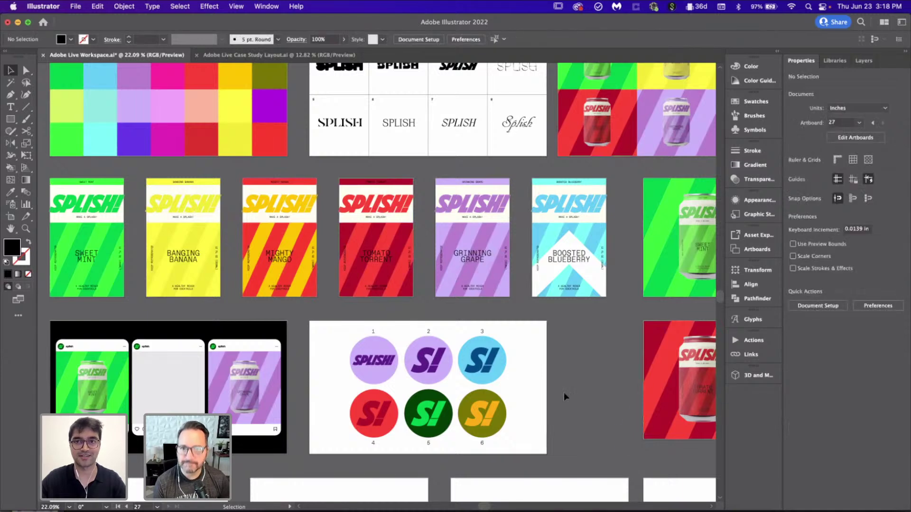
- Make the top-right artboard active and zoom in on the tagline artboard
scroll(564, 392, down, 3)
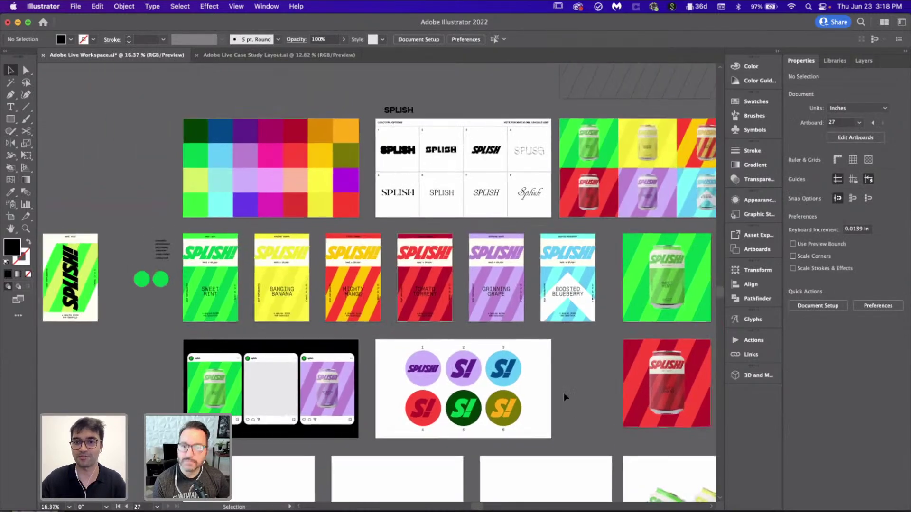
scroll(564, 393, up, 2)
scroll(563, 392, down, 3)
scroll(564, 393, down, 2)
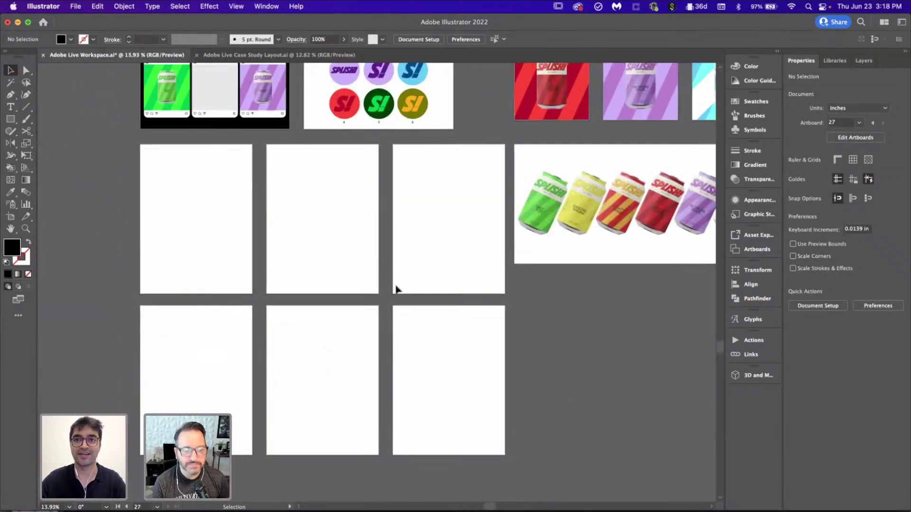
click(465, 222)
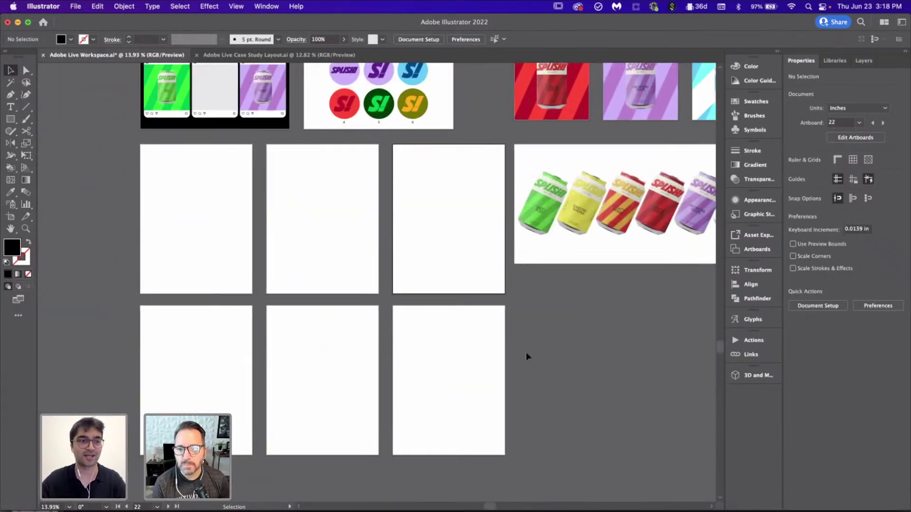
scroll(514, 229, up, 3)
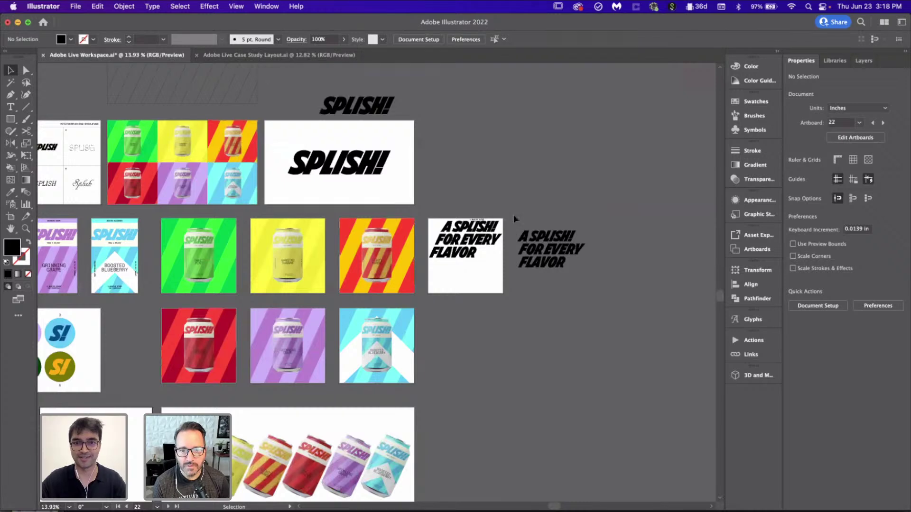
scroll(513, 214, up, 2)
scroll(445, 231, up, 4)
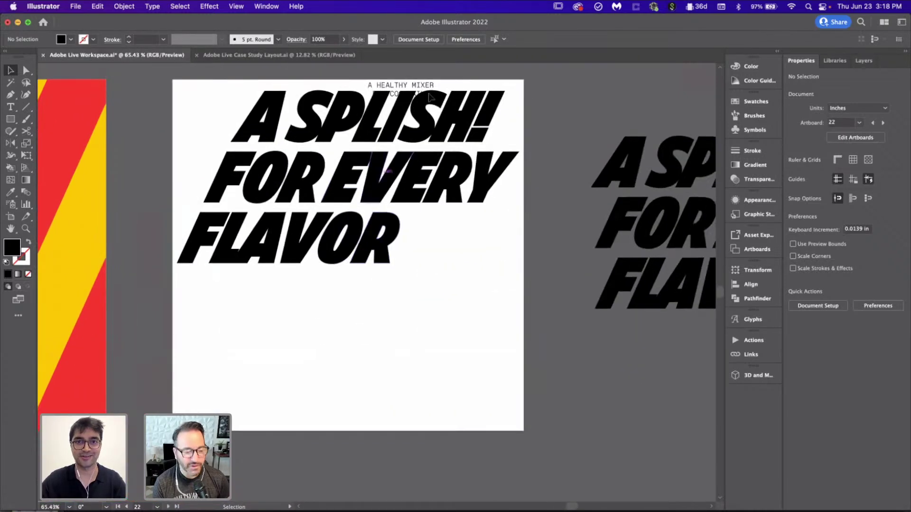
- Move the A HEALTHY MIXER FOR COCKTAILS line to the artboard's bottom-left corner
mouse_move(426, 86)
mouse_down()
mouse_move(479, 407)
mouse_move(226, 413)
mouse_up()
click(794, 339)
click(374, 378)
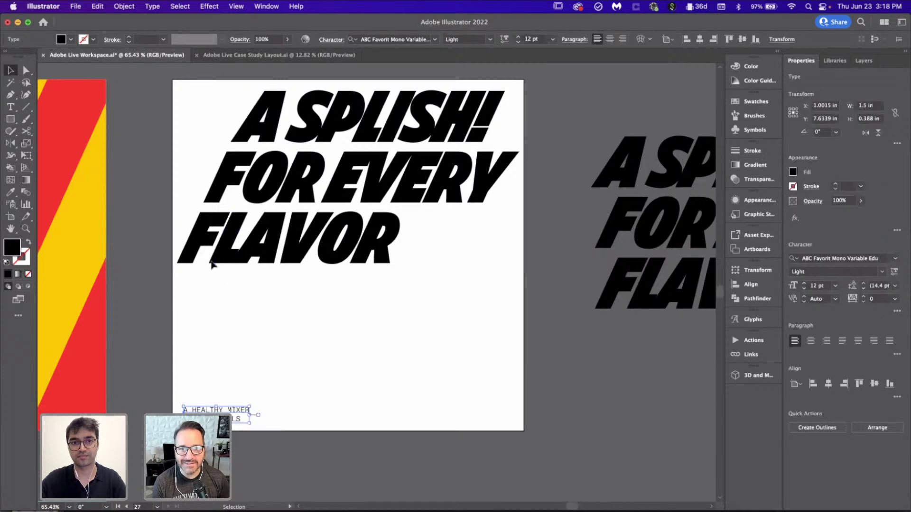
shift+click(196, 245)
click(812, 259)
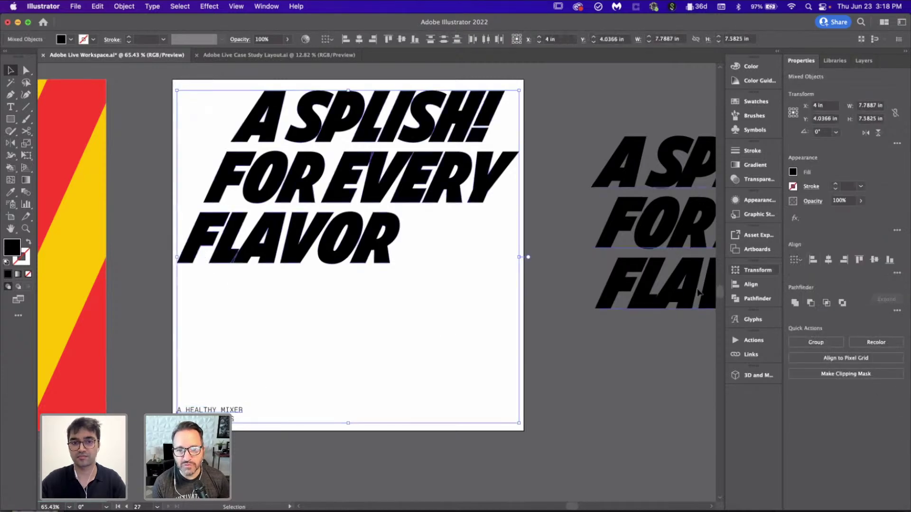
click(411, 339)
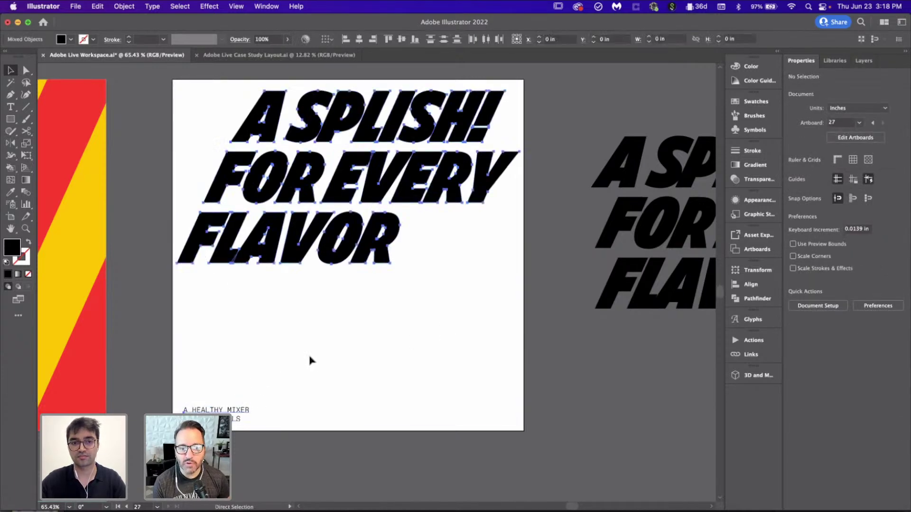
key(super+z)
click(397, 396)
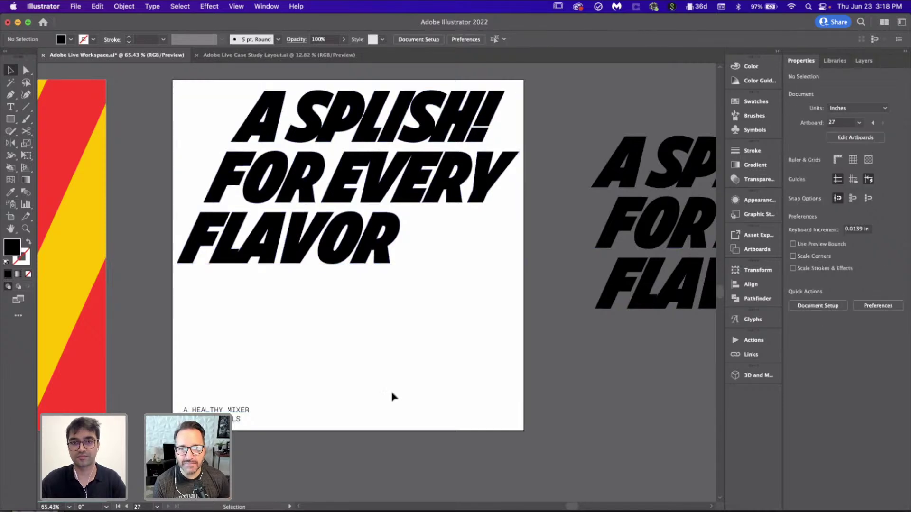
- Duplicate the line into the artboard's bottom-right corner
drag(232, 418, 484, 419)
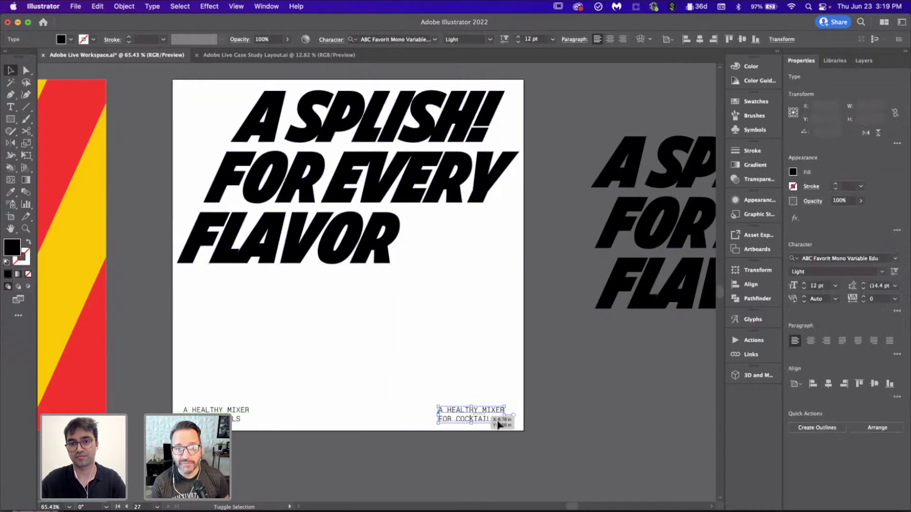
click(485, 424)
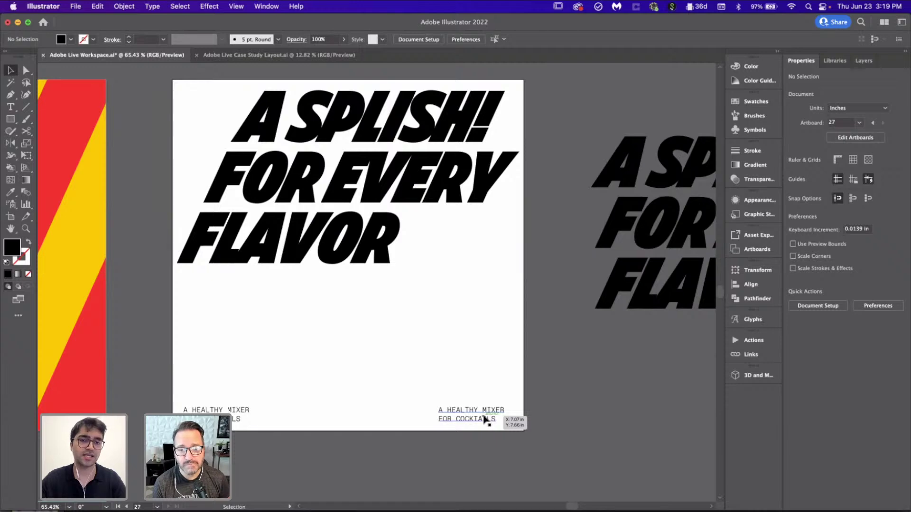
scroll(485, 420, down, 6)
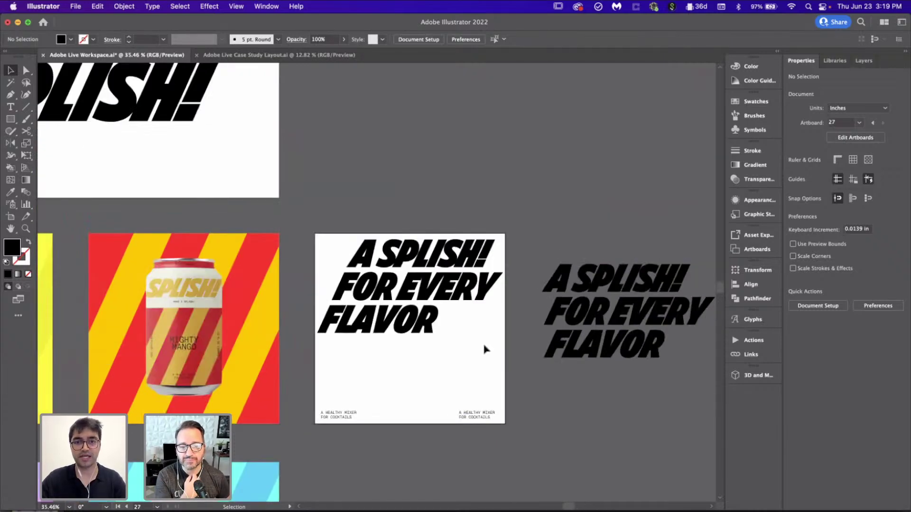
scroll(484, 349, up, 6)
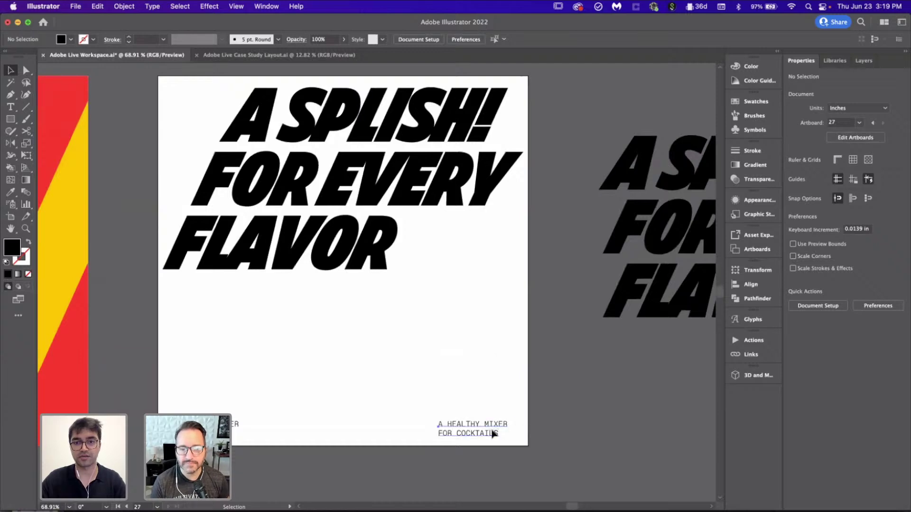
double_click(507, 438)
drag(498, 431, 423, 423)
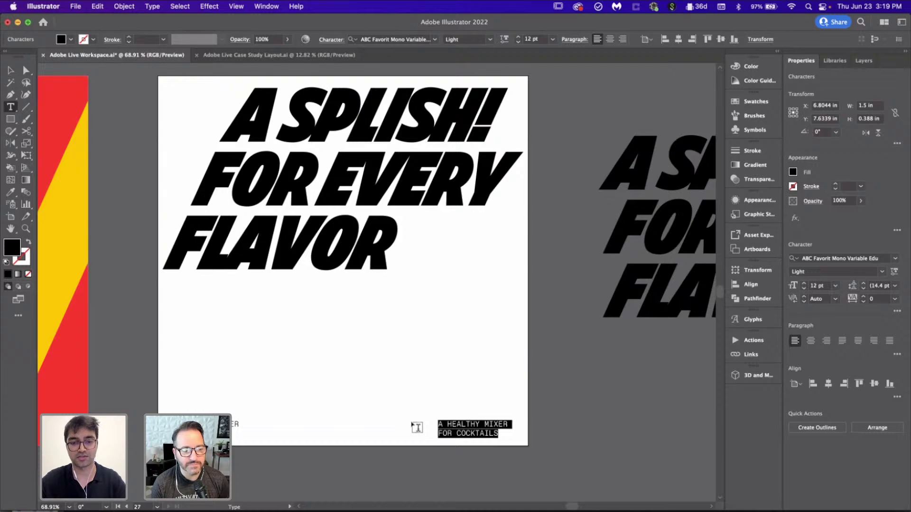
text(www.splish)
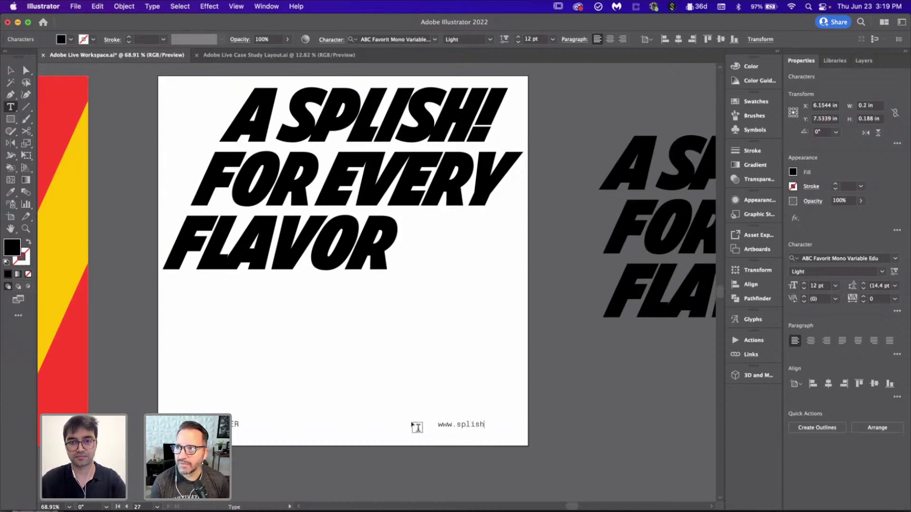
text(.com)
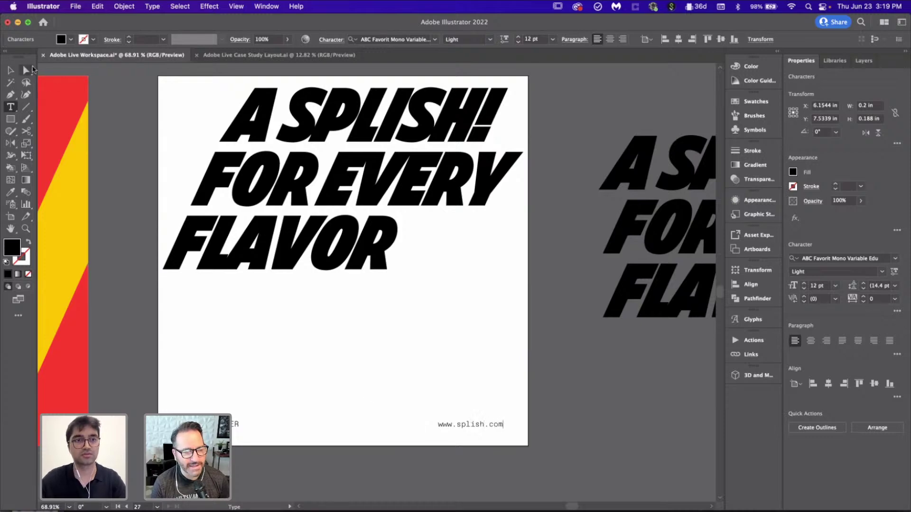
click(11, 70)
- Bottom-align the URL with the left footer text and right-align it with the headline
shift+click(235, 424)
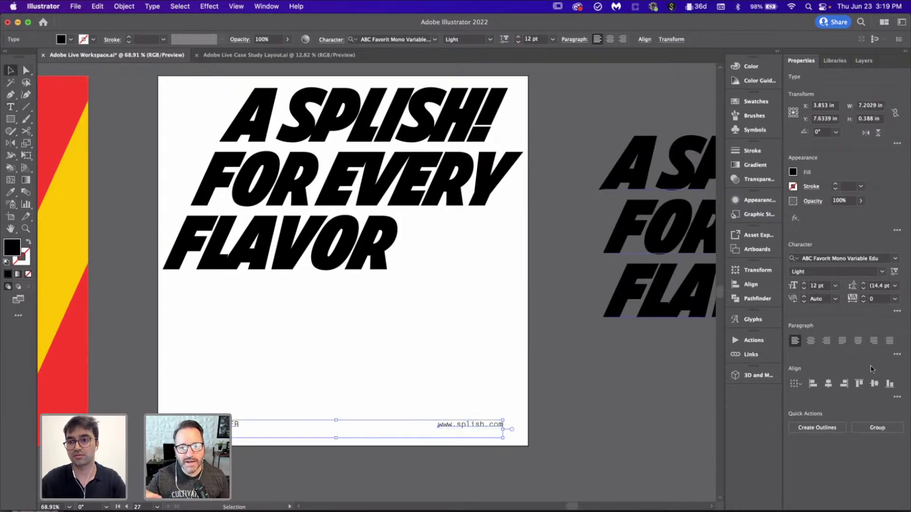
click(889, 383)
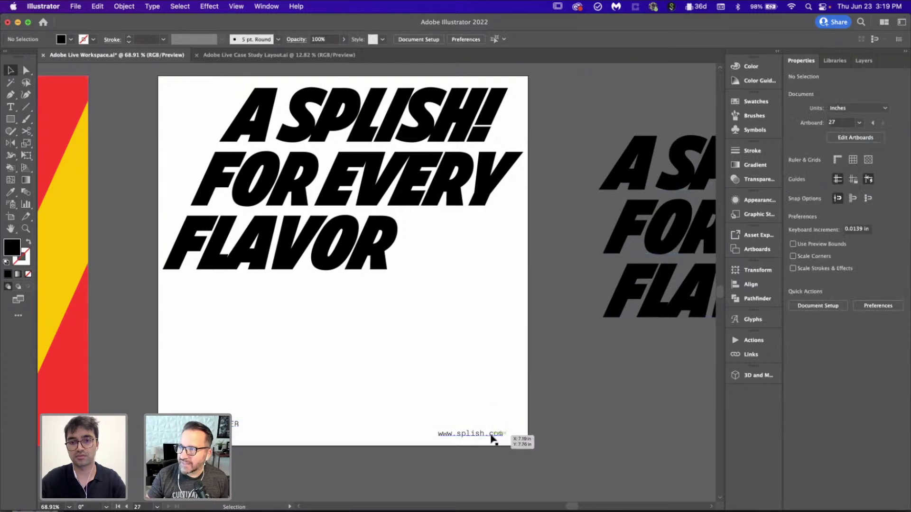
shift+click(486, 180)
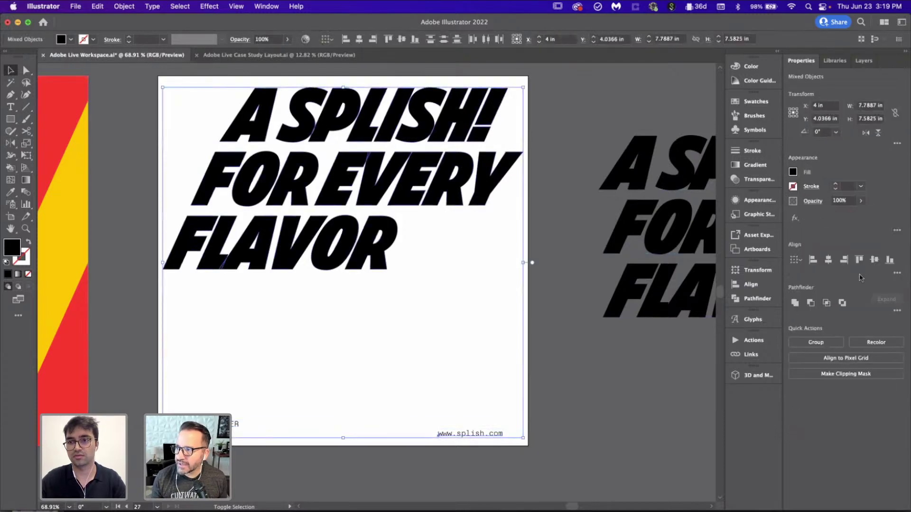
click(843, 259)
click(441, 232)
click(377, 161)
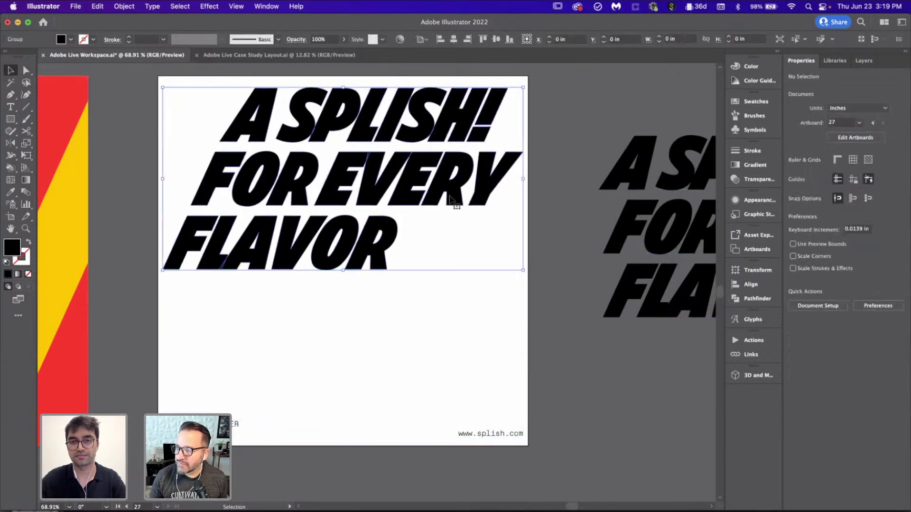
click(409, 254)
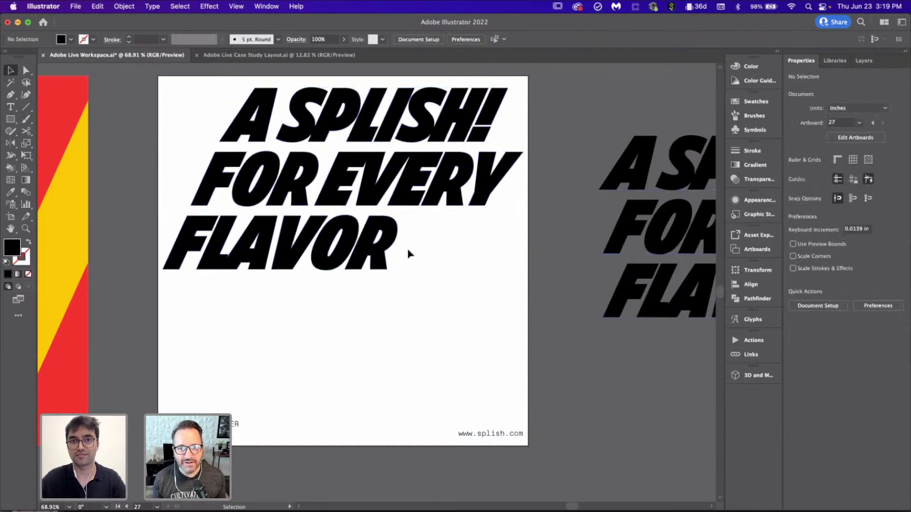
drag(407, 199, 408, 195)
click(428, 350)
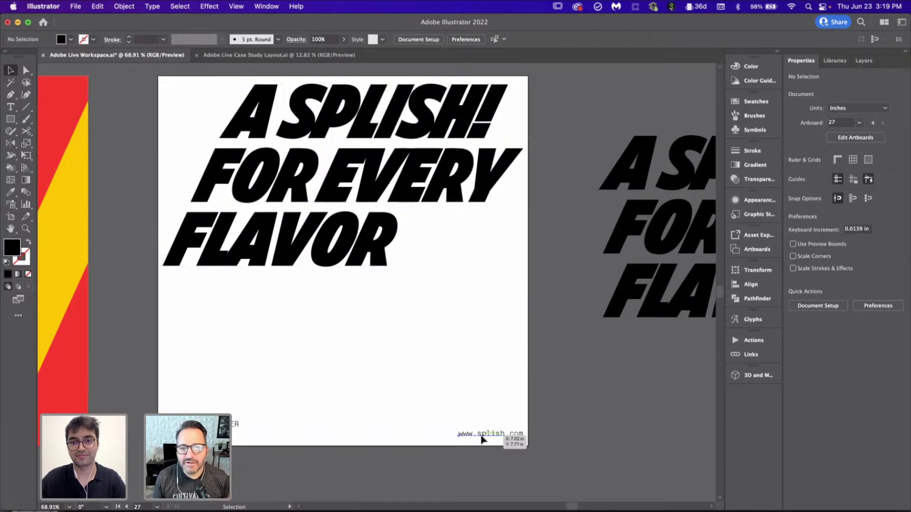
drag(481, 439, 477, 439)
click(421, 370)
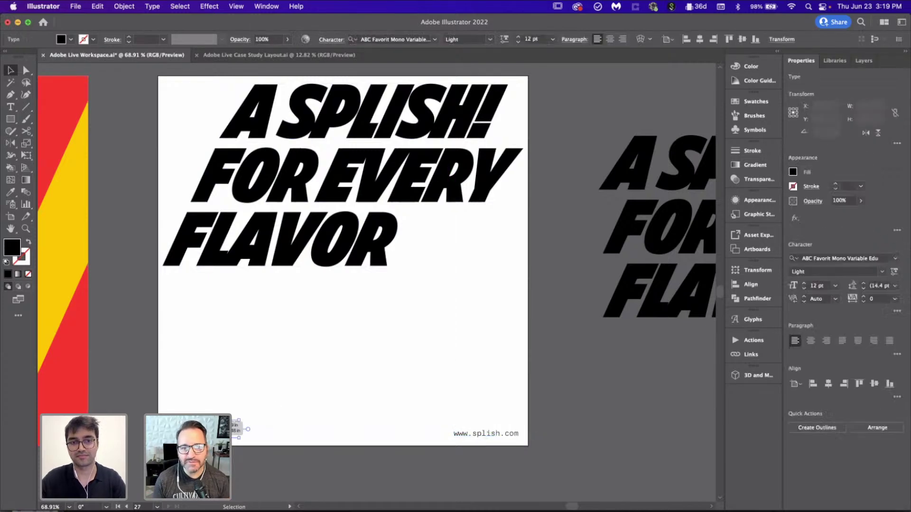
scroll(278, 408, down, 5)
- Draw a square covering the tagline artboard from its top-left corner
scroll(277, 408, down, 3)
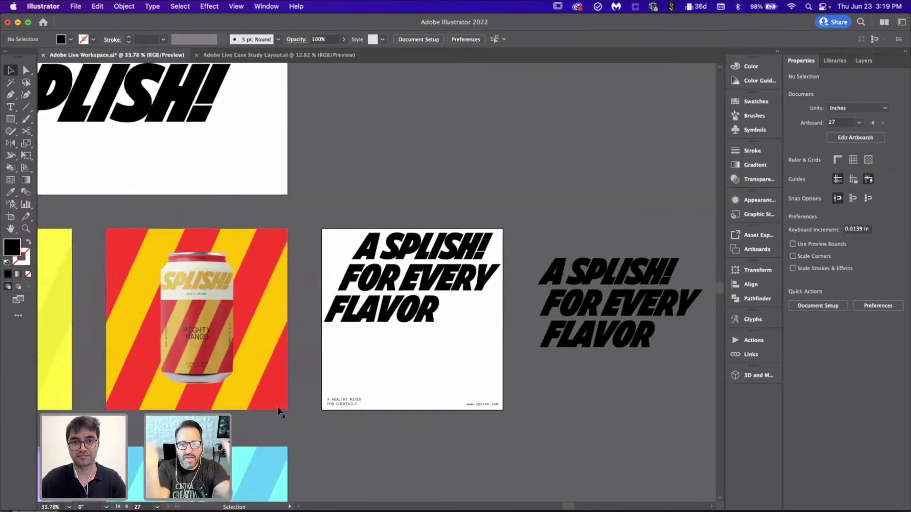
key(m)
scroll(294, 379, right, 3)
scroll(294, 380, down, 2)
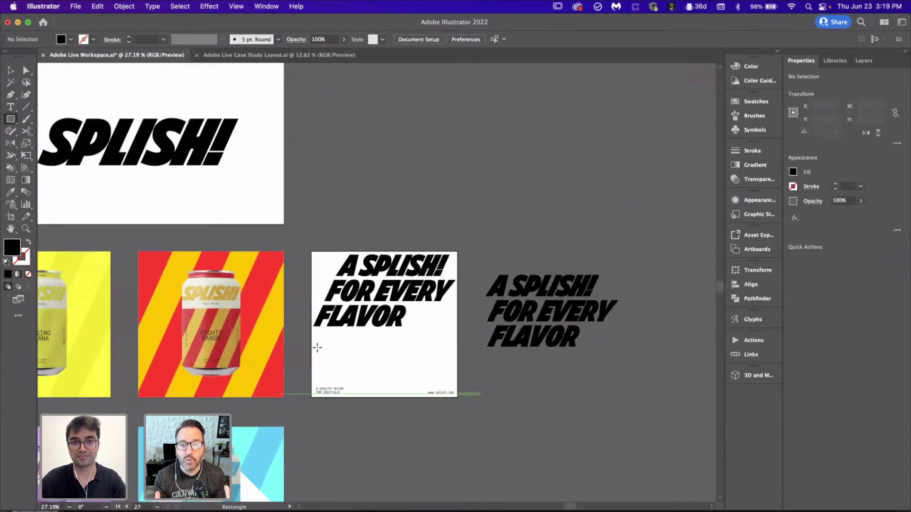
scroll(317, 346, up, 3)
scroll(294, 261, right, 2)
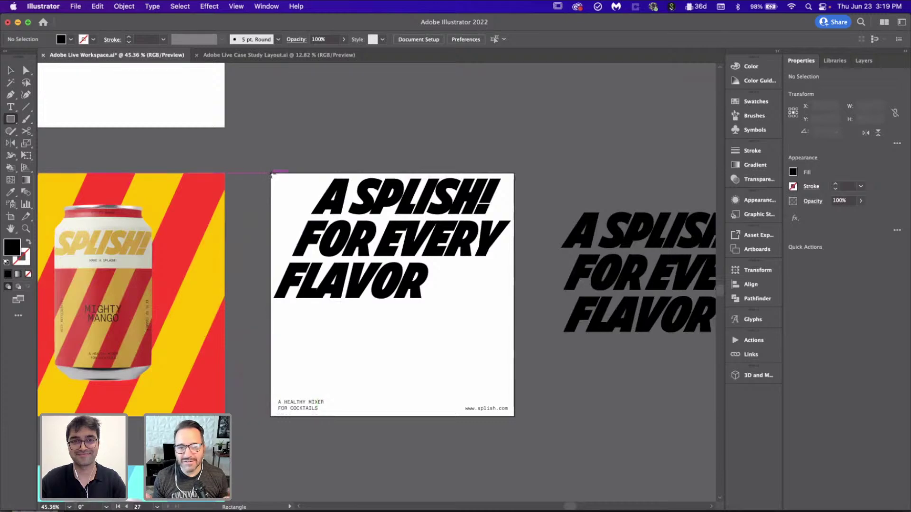
drag(272, 174, 512, 417)
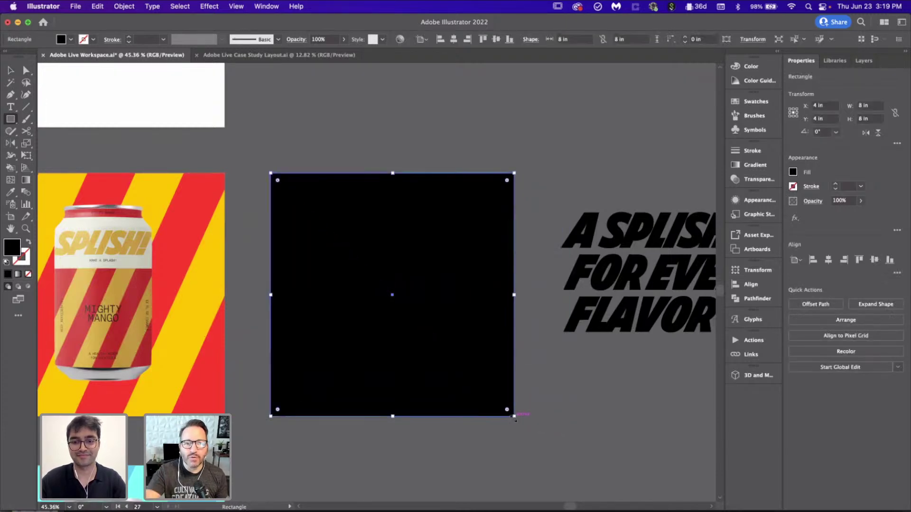
- Fill the square with the yellow sampled from the colour grid artboard
key(i)
click(226, 234)
scroll(223, 240, down, 3)
scroll(224, 241, left, 5)
scroll(225, 241, up, 2)
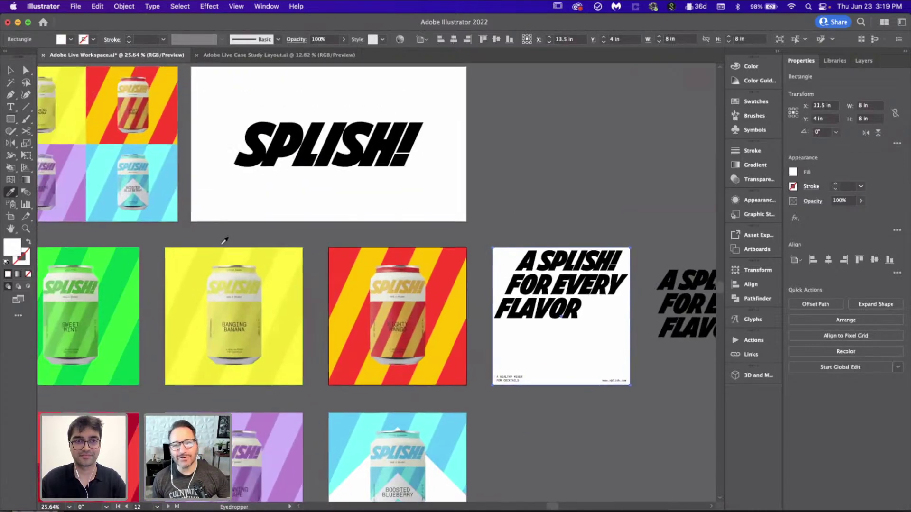
scroll(225, 241, down, 5)
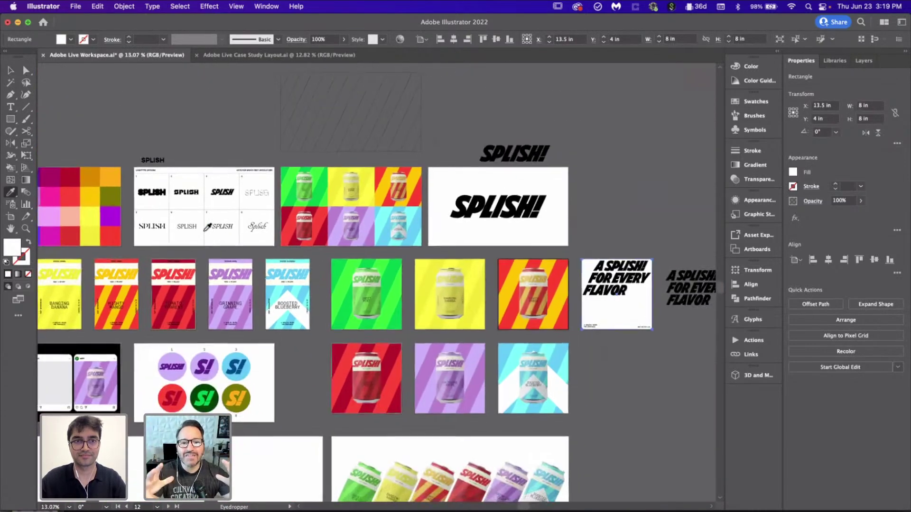
scroll(190, 199, left, 2)
click(122, 181)
scroll(508, 242, right, 5)
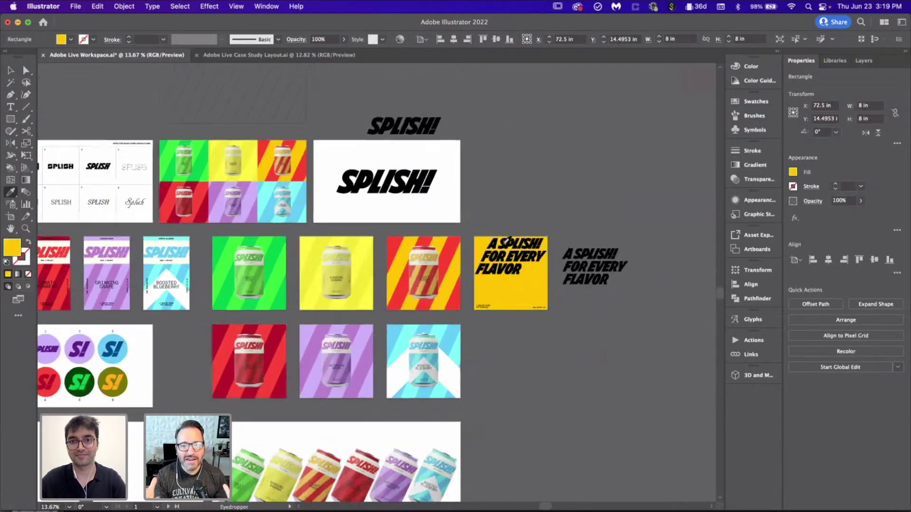
scroll(509, 242, up, 3)
key(v)
click(425, 184)
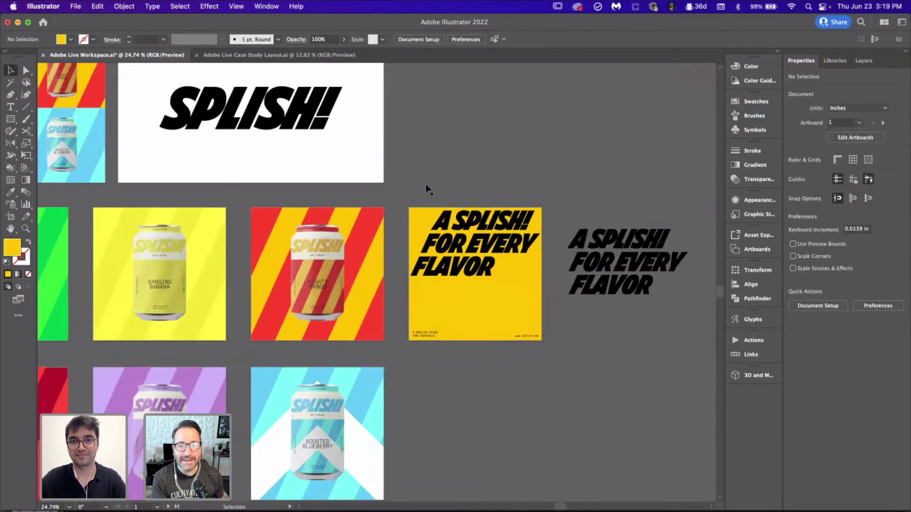
- Colour the tagline on the yellow artboard red, sampled from the colour grid
click(484, 249)
scroll(533, 341, down, 4)
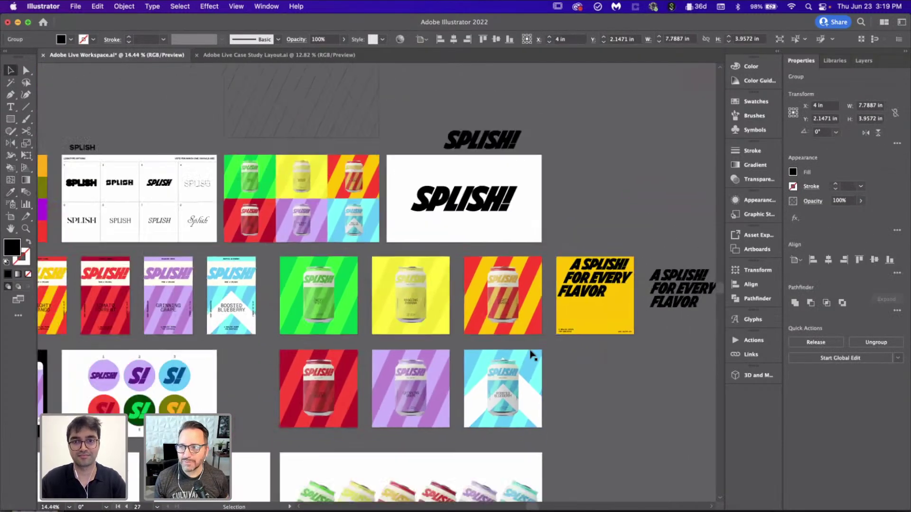
scroll(530, 351, down, 2)
key(i)
click(88, 212)
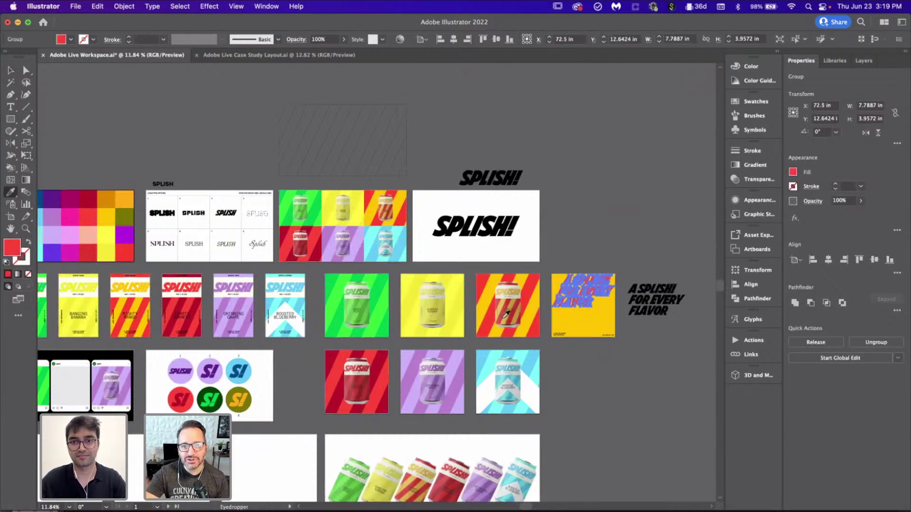
scroll(557, 368, right, 2)
key(v)
click(551, 357)
- Try moving the red tagline lower on the artboard, then undo the move
scroll(531, 271, up, 4)
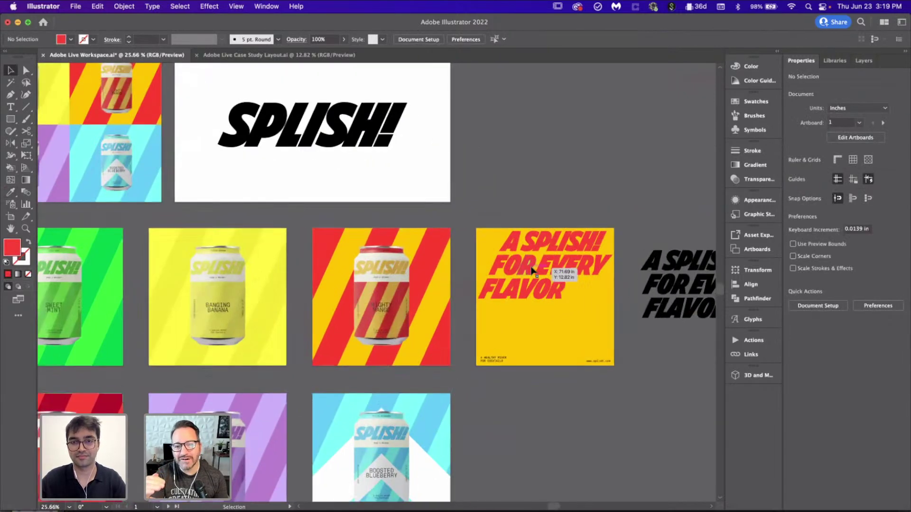
scroll(532, 270, up, 3)
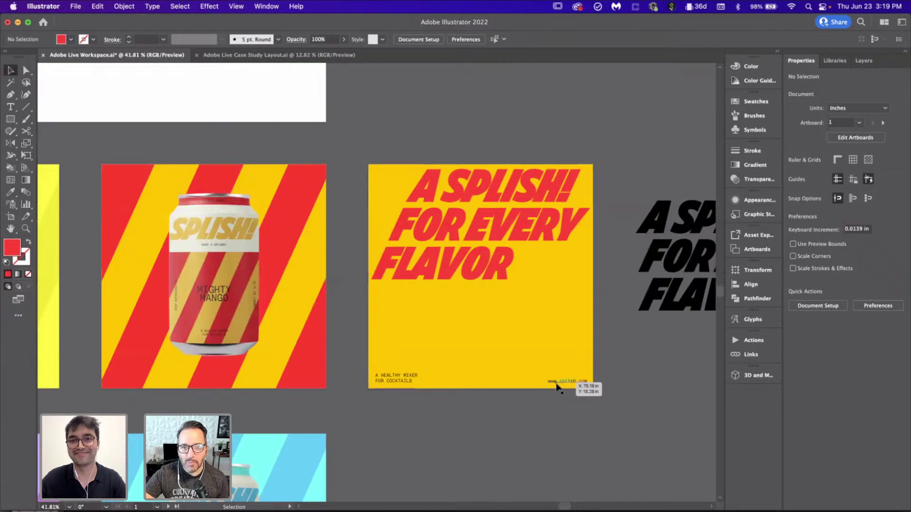
scroll(556, 384, right, 2)
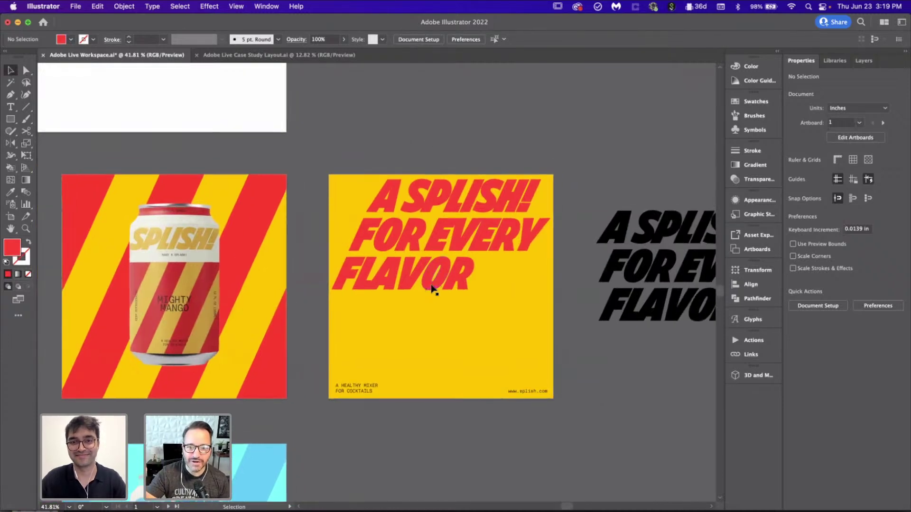
drag(476, 235, 477, 314)
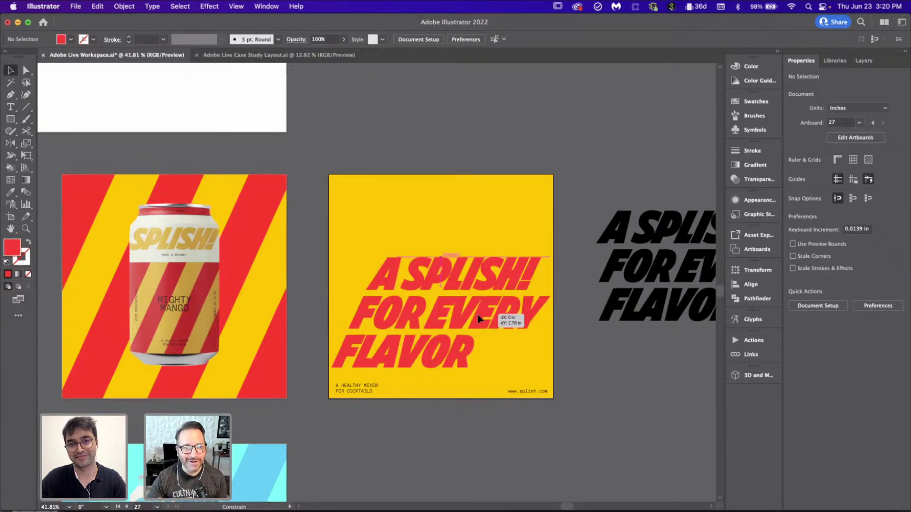
drag(477, 315, 477, 314)
click(607, 377)
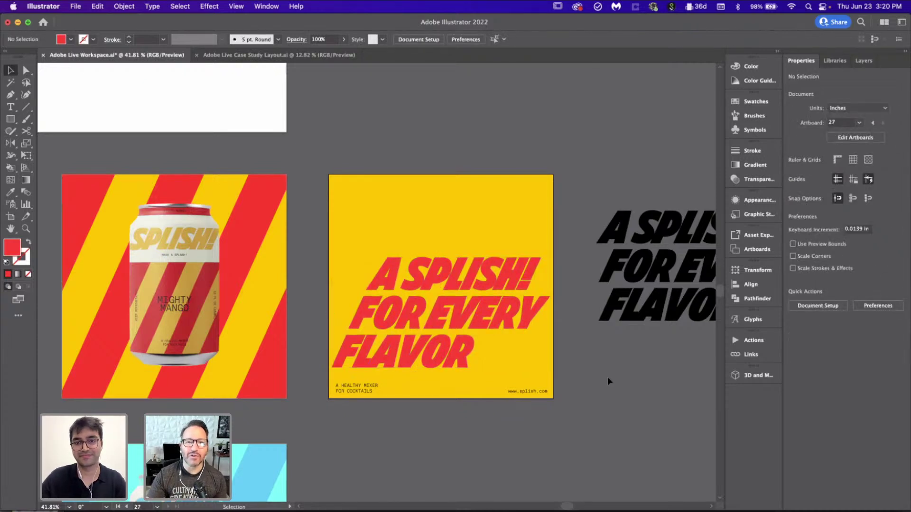
key(super+z)
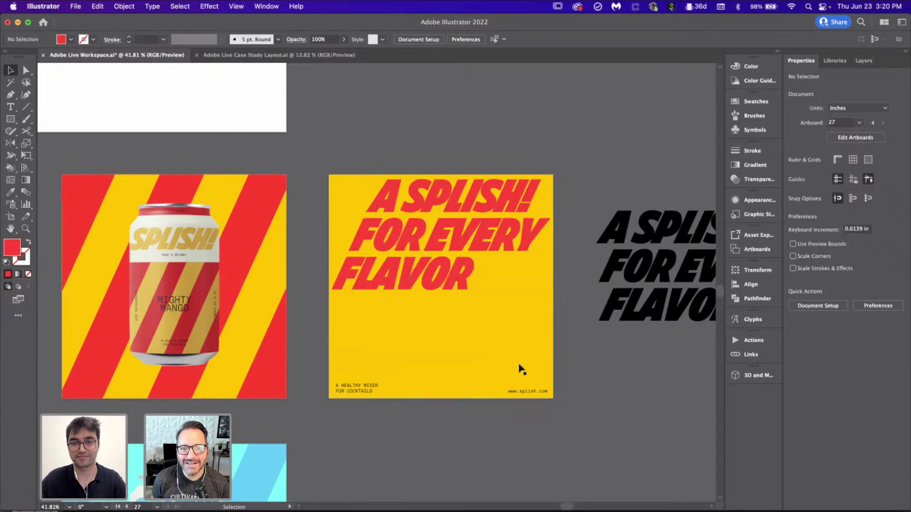
- Move the spare black tagline copy straight up out of the way
scroll(613, 429, up, 3)
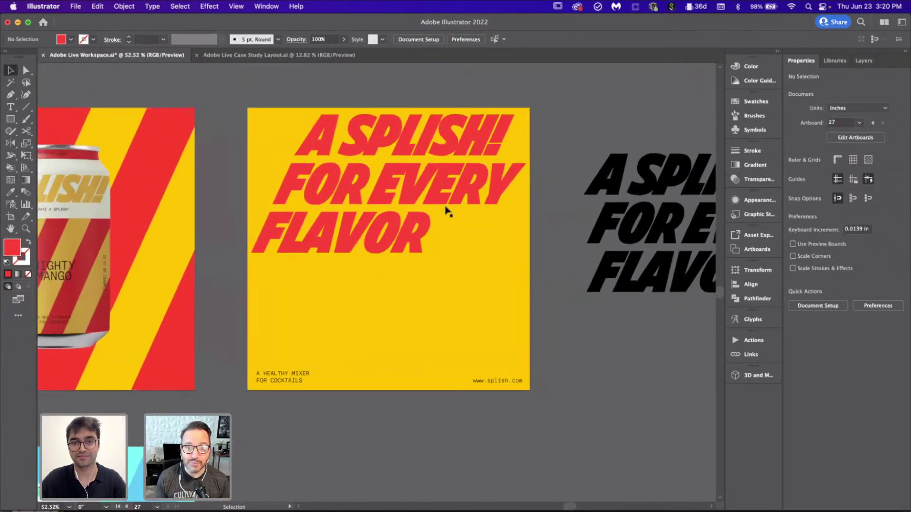
scroll(446, 209, down, 1)
scroll(376, 147, down, 2)
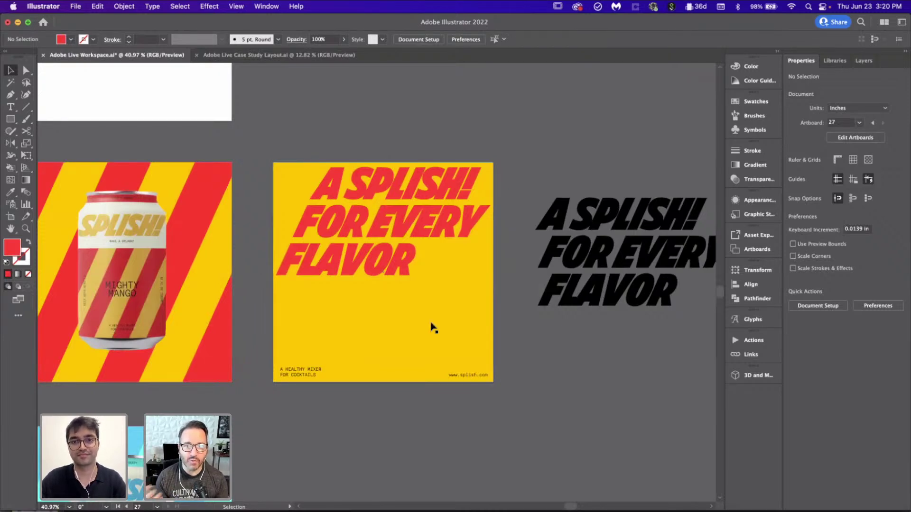
scroll(433, 327, down, 2)
scroll(432, 326, right, 3)
drag(433, 326, 434, 204)
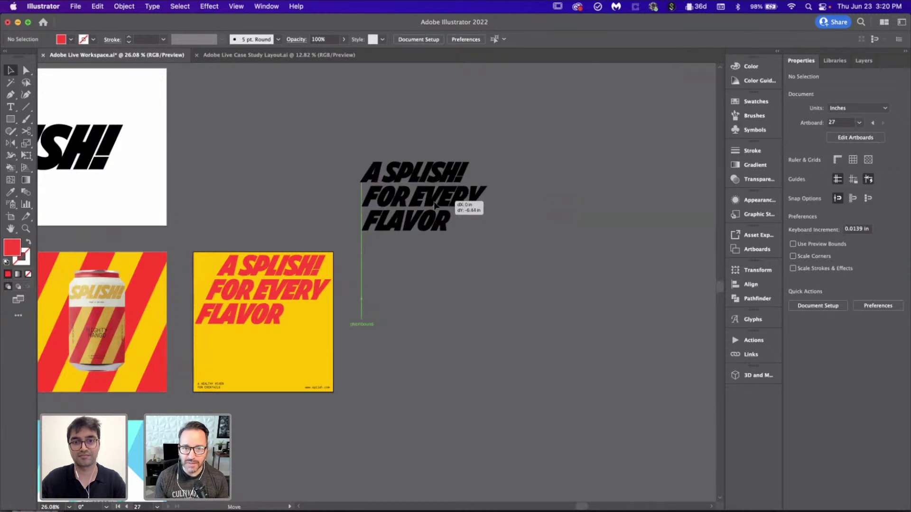
- Add a new blank artboard beside the yellow tagline artboard
click(386, 339)
click(11, 216)
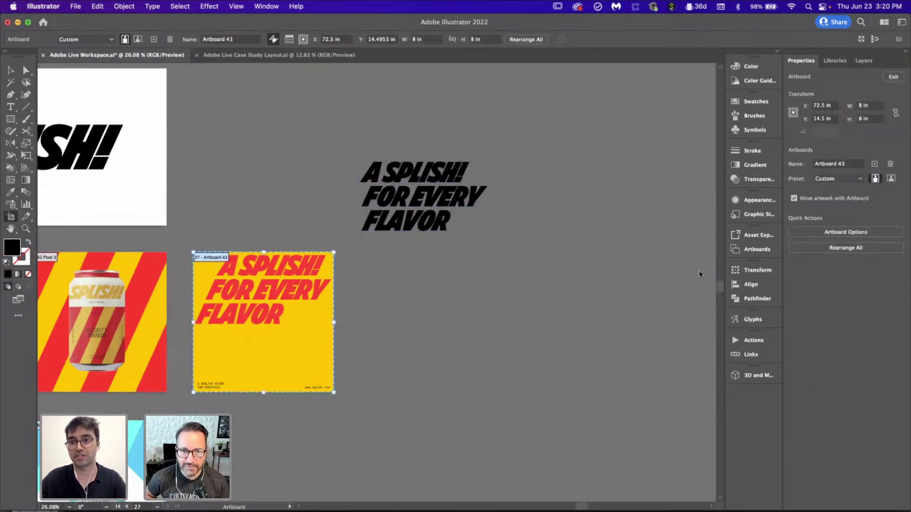
click(873, 165)
key(Escape)
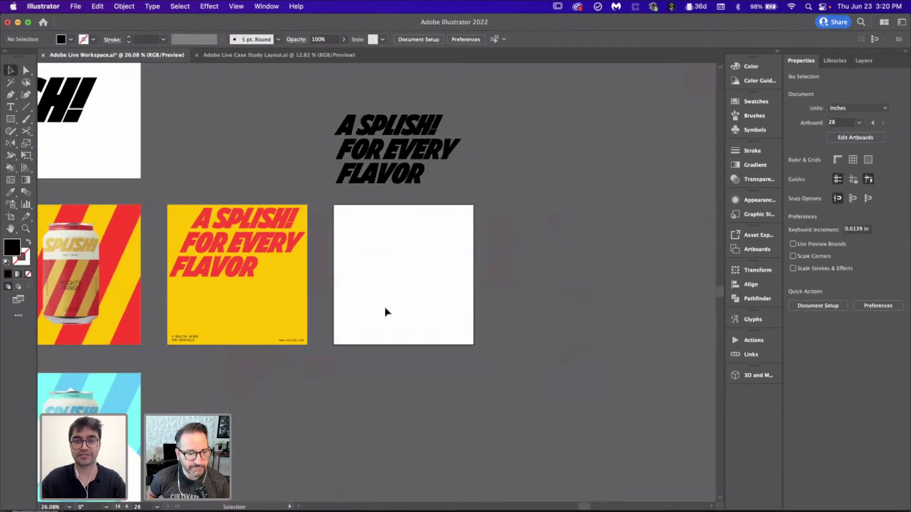
scroll(386, 311, up, 3)
scroll(386, 311, up, 2)
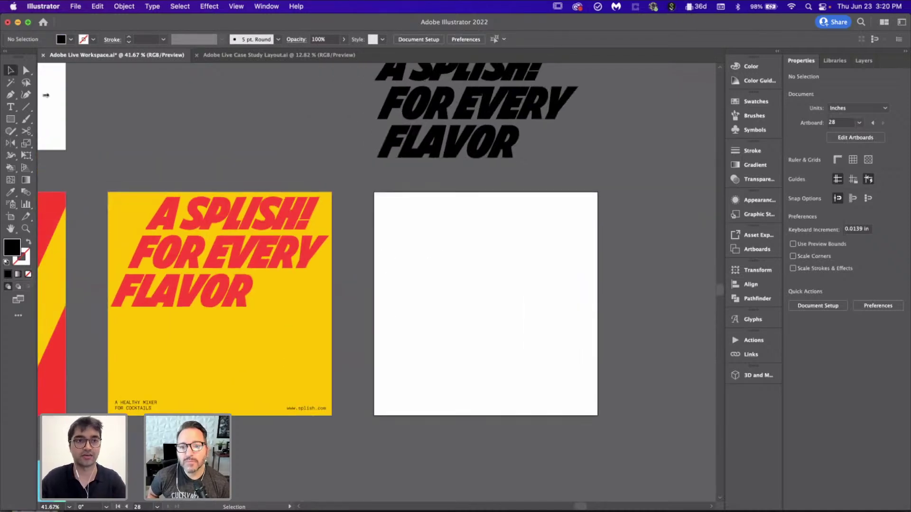
- Draw a seven-point star on the new artboard
drag(16, 124, 57, 167)
mouse_move(466, 275)
mouse_down()
mouse_move(517, 307)
mouse_move(525, 327)
mouse_up()
key(Up)
key(Up)
key(Up)
key(Down)
key(Down)
key(Down)
key(Down)
key(Down)
key(Up)
key(Up)
key(Up)
key(Up)
key(v)
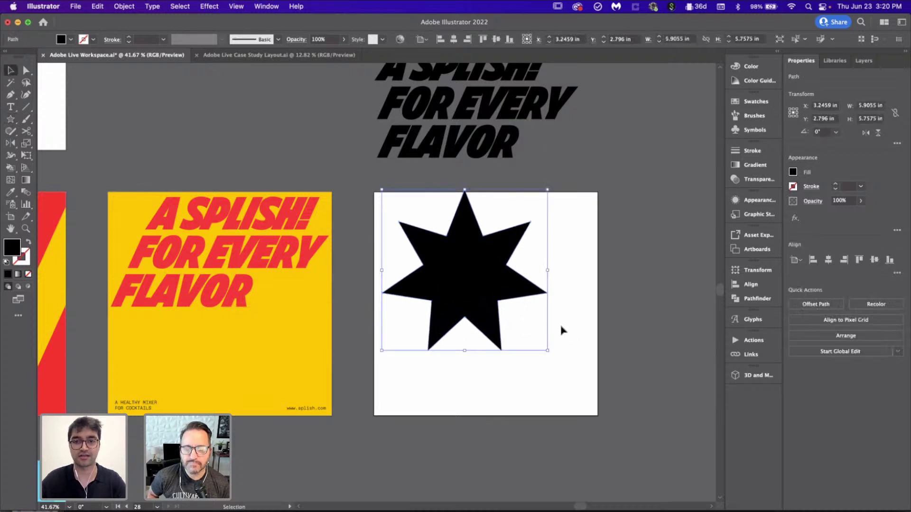
click(561, 330)
mouse_move(449, 251)
mouse_down()
mouse_move(416, 343)
mouse_move(378, 358)
mouse_move(481, 297)
mouse_move(480, 276)
mouse_up()
- Turn the star into an outline, centre it on the artboard and shrink it slightly
key(shift+x)
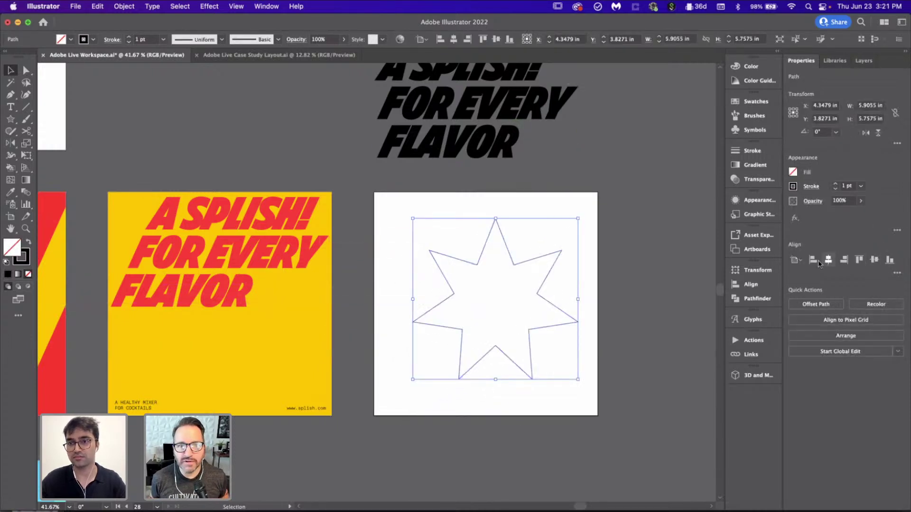
click(827, 260)
click(874, 260)
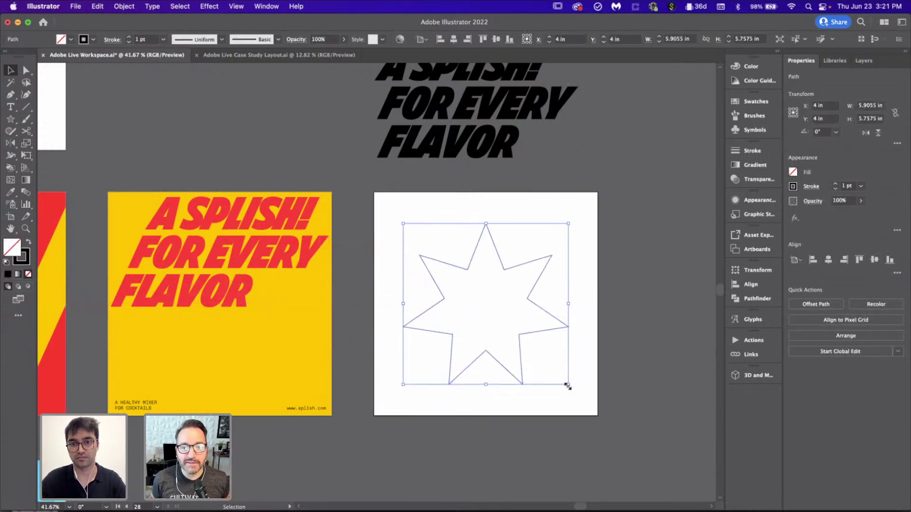
drag(568, 385, 558, 375)
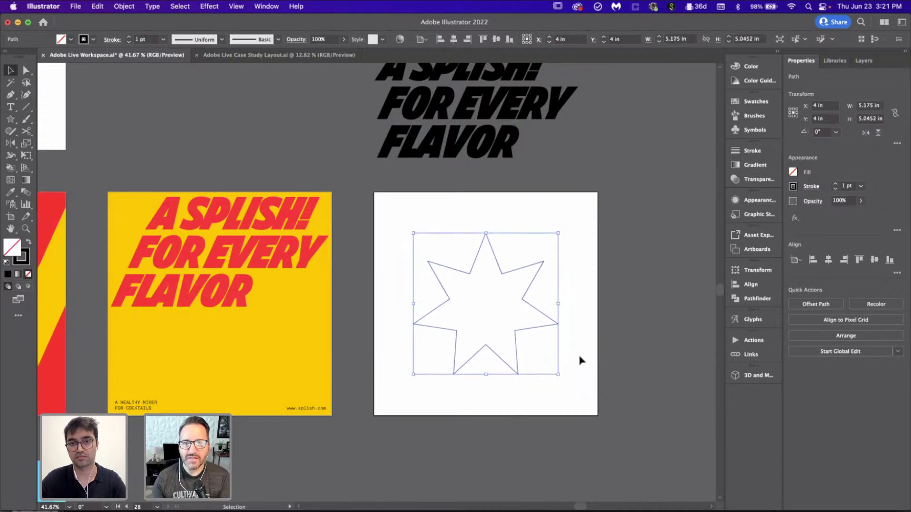
key(a)
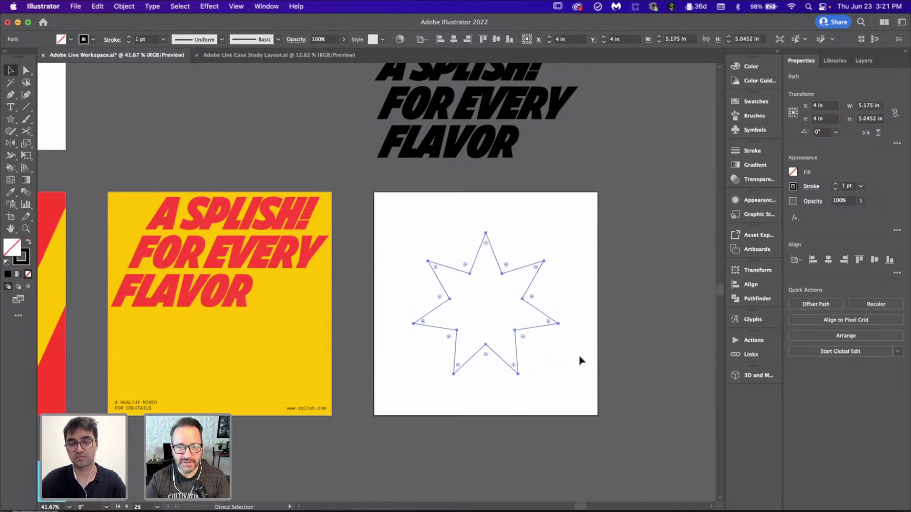
key(v)
click(603, 360)
- Scale up a larger star outline that extends past the artboard edges
click(530, 308)
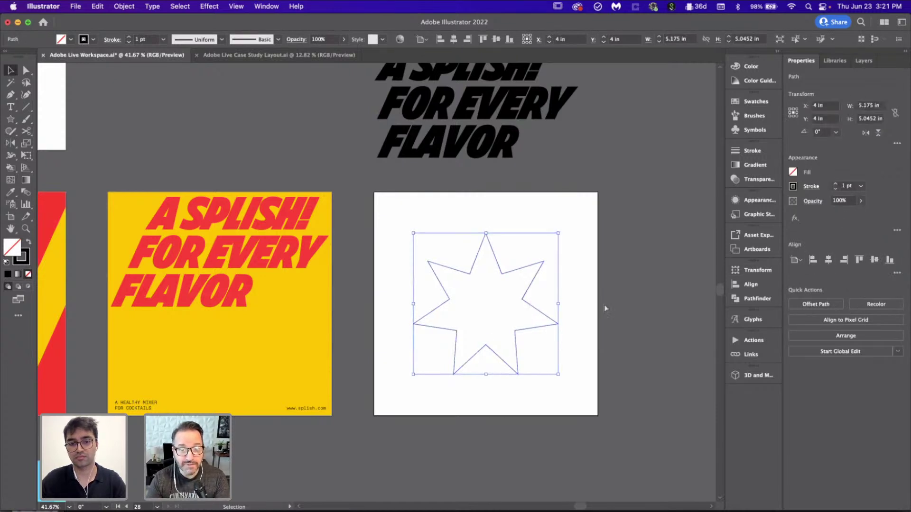
drag(558, 374, 645, 470)
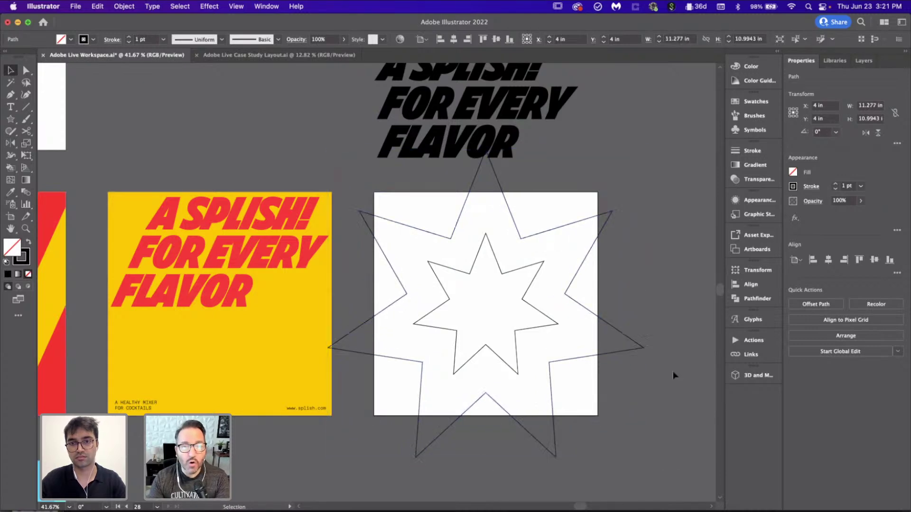
click(673, 370)
scroll(633, 299, right, 1)
- Draw a rectangle covering the whole new star artboard
key(m)
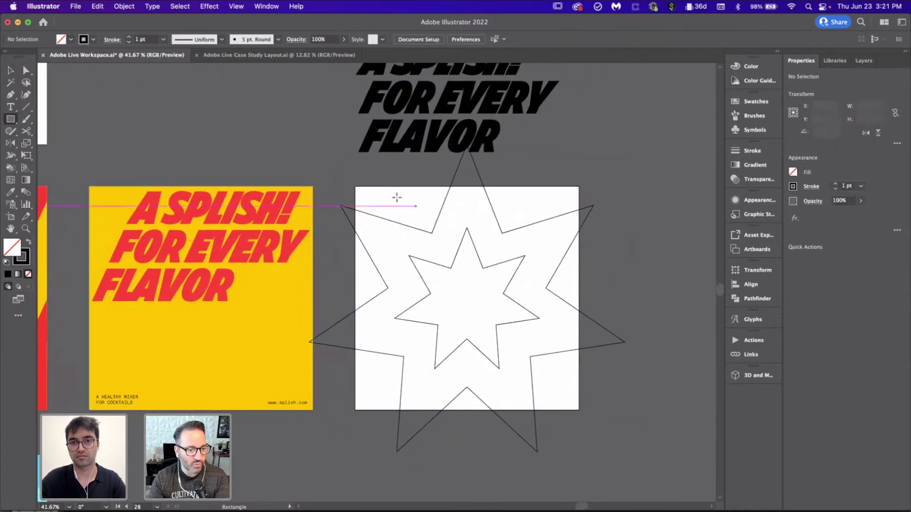
drag(356, 185, 579, 410)
key(v)
scroll(576, 409, down, 5)
click(654, 385)
- Pan over to the star artboard and select the large outer star
scroll(653, 385, down, 4)
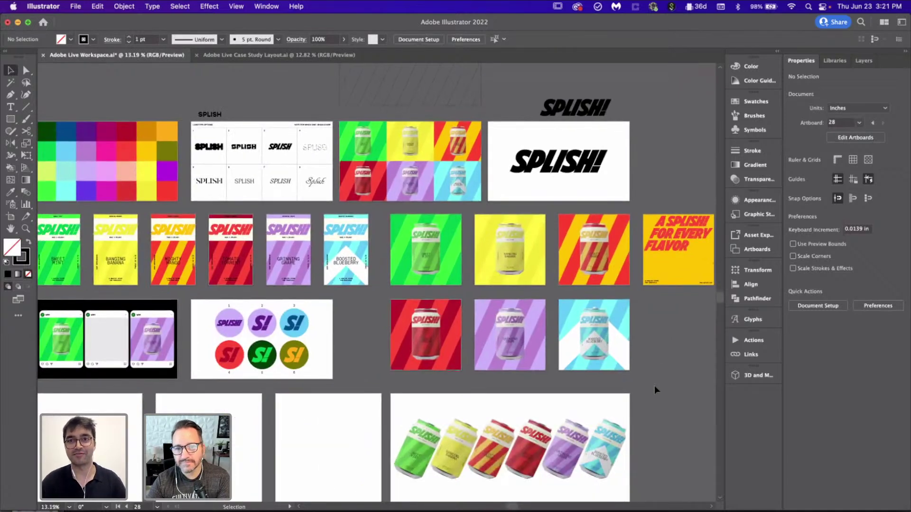
scroll(653, 385, down, 2)
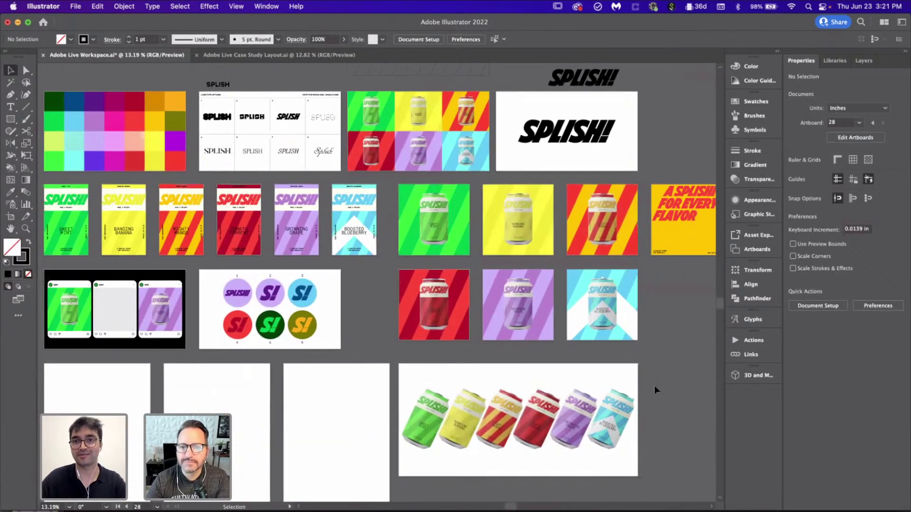
scroll(654, 385, left, 2)
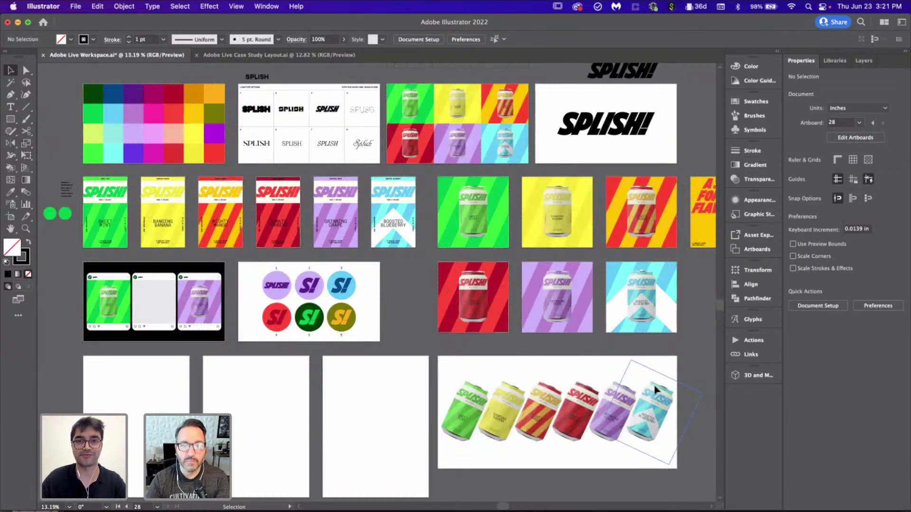
scroll(653, 385, right, 2)
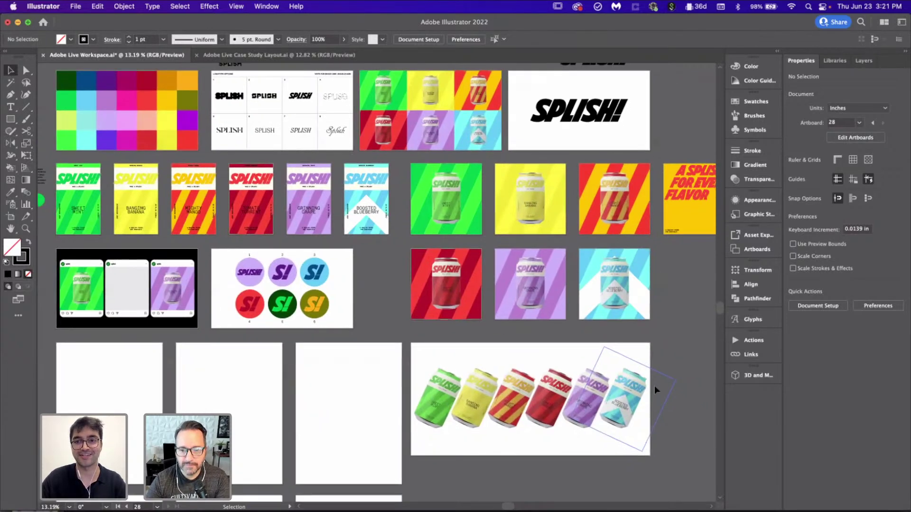
scroll(586, 275, right, 3)
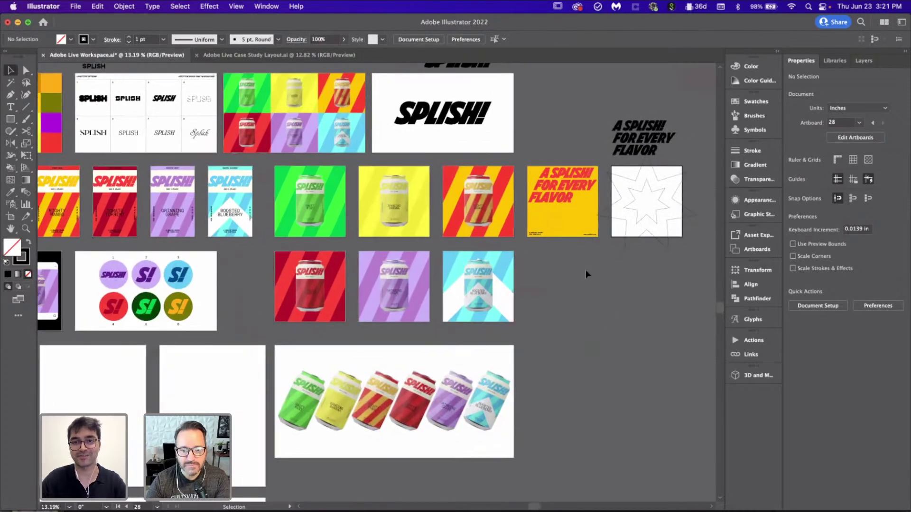
scroll(587, 273, right, 2)
scroll(586, 272, up, 1)
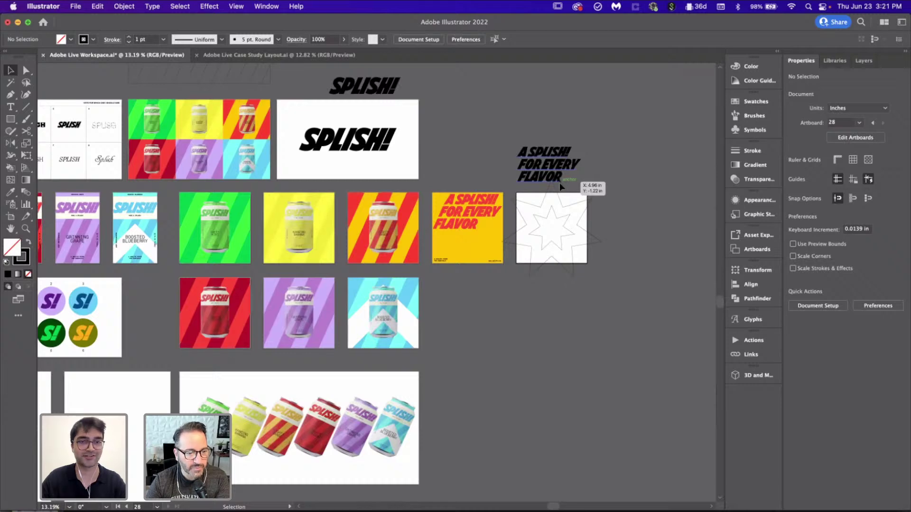
scroll(445, 384, up, 5)
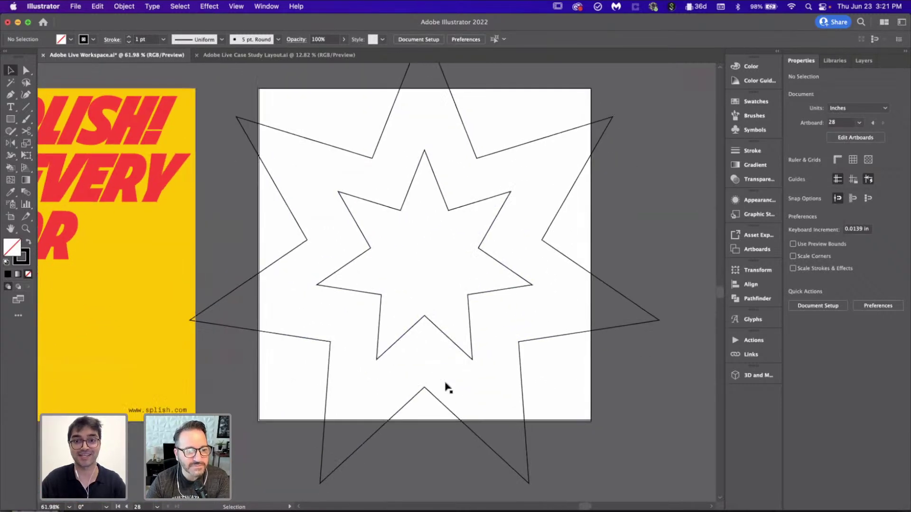
scroll(607, 266, right, 3)
key(m)
scroll(608, 265, down, 2)
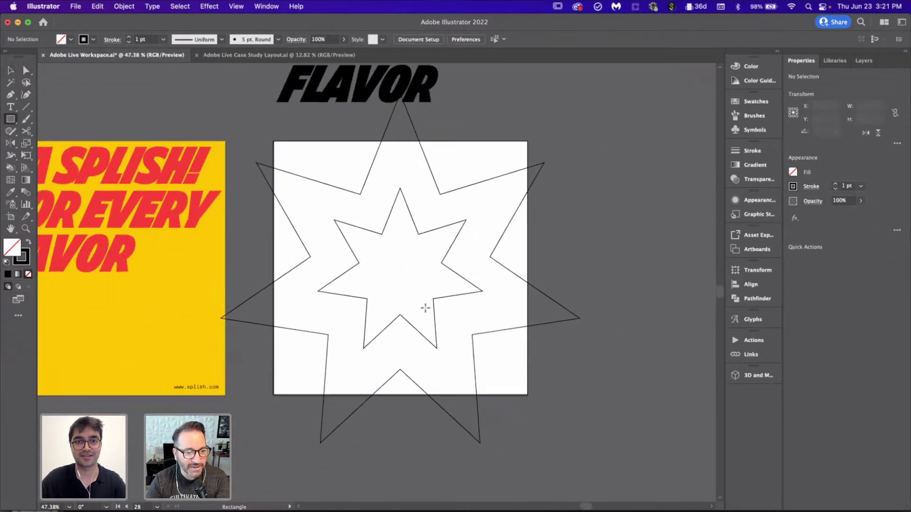
scroll(425, 308, up, 2)
key(v)
click(531, 340)
scroll(529, 340, down, 1)
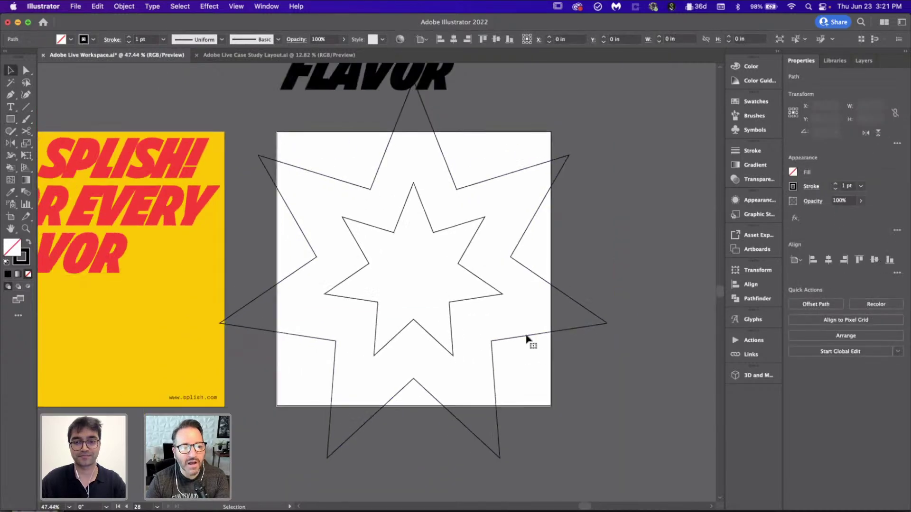
scroll(526, 339, down, 1)
scroll(163, 264, down, 5)
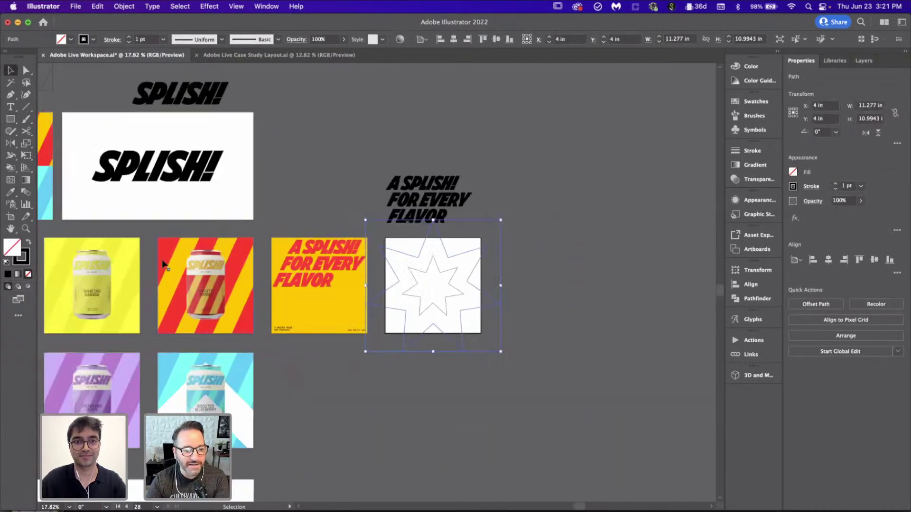
scroll(163, 263, left, 5)
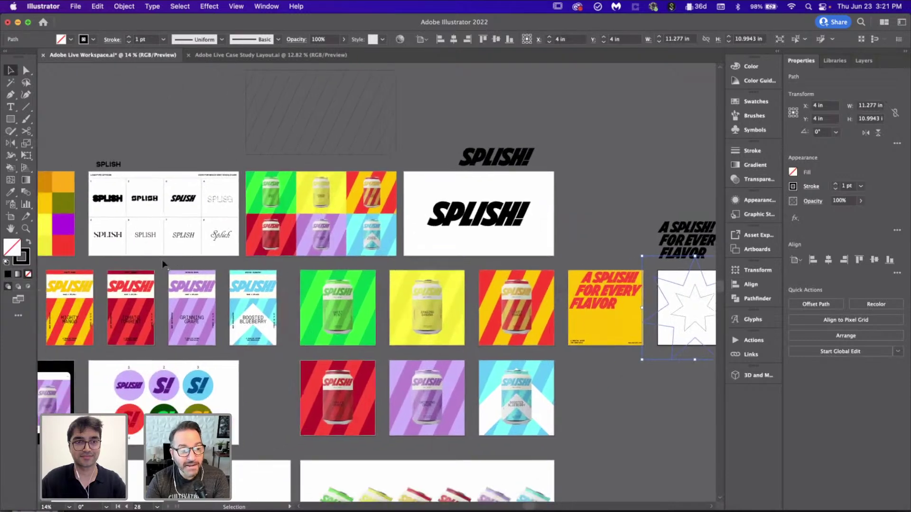
- Eyedrop the tagline artboard's yellow onto the big star and a light yellow onto the inner star
key(i)
click(82, 195)
scroll(374, 249, right, 5)
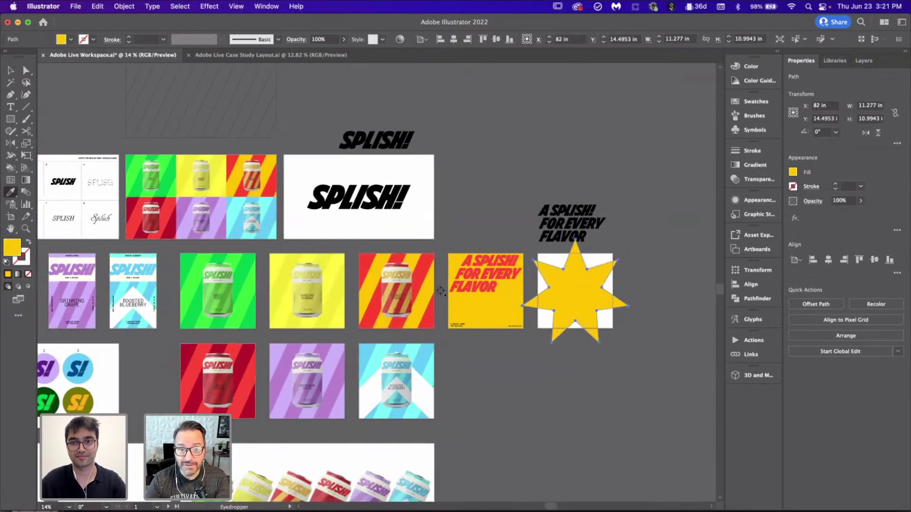
key(v)
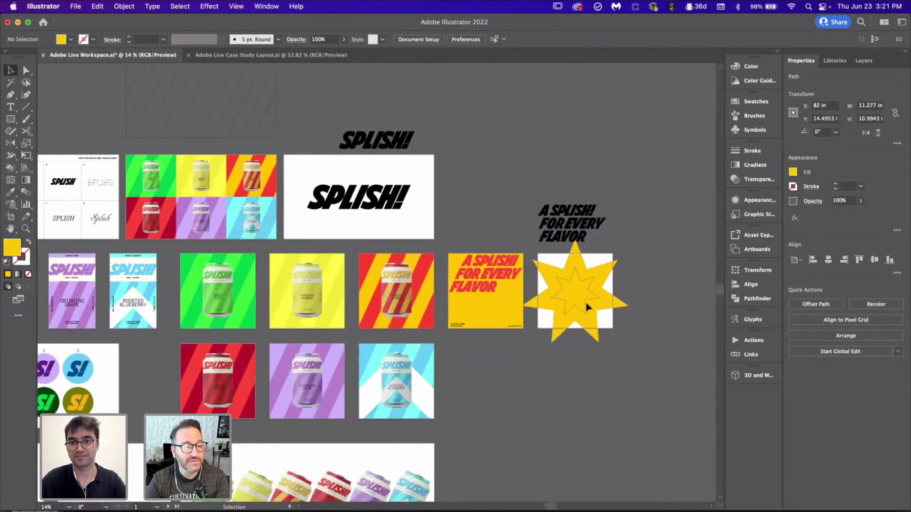
click(588, 305)
scroll(460, 328, down, 1)
scroll(460, 327, left, 5)
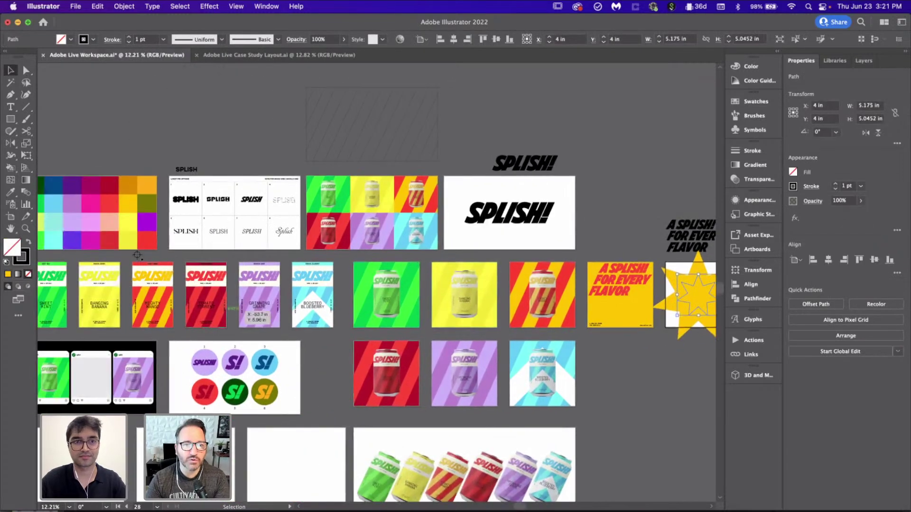
key(i)
click(130, 226)
scroll(426, 309, right, 6)
scroll(458, 335, up, 4)
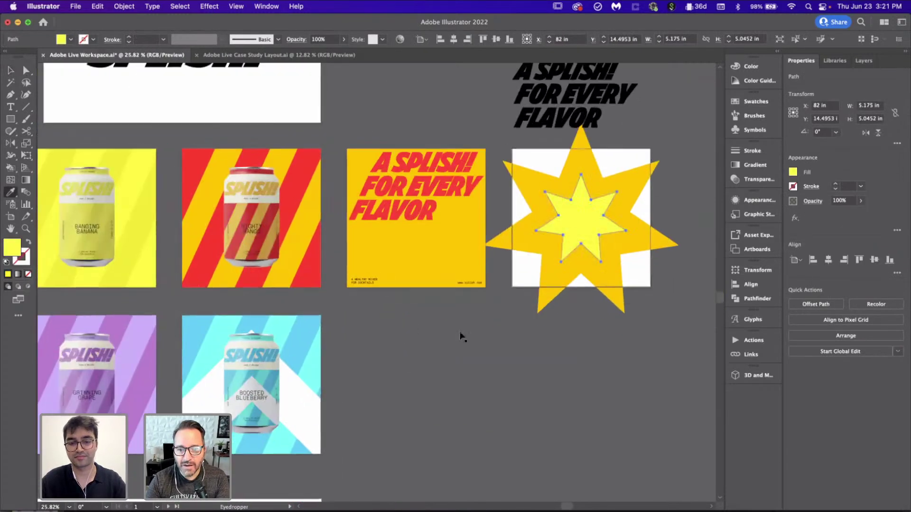
- Centre the white square behind the stars horizontally on the artboard
key(v)
click(594, 320)
scroll(594, 320, up, 5)
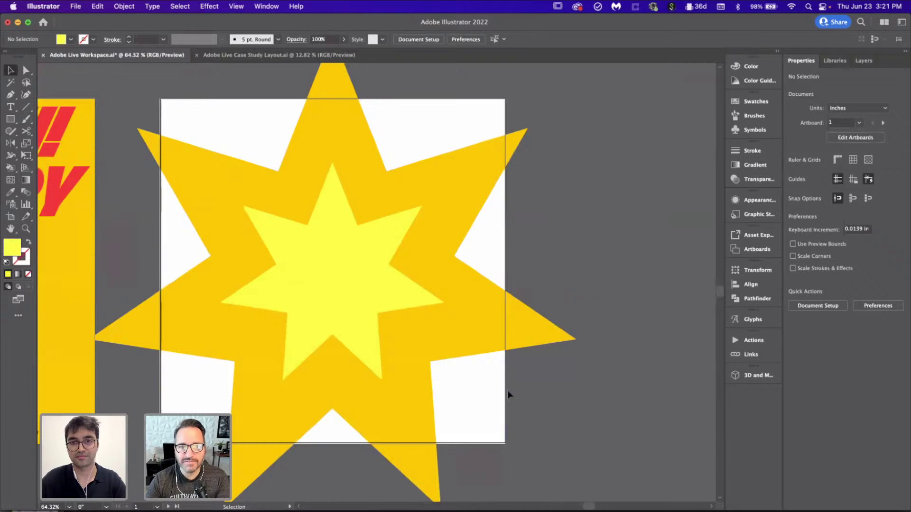
click(504, 392)
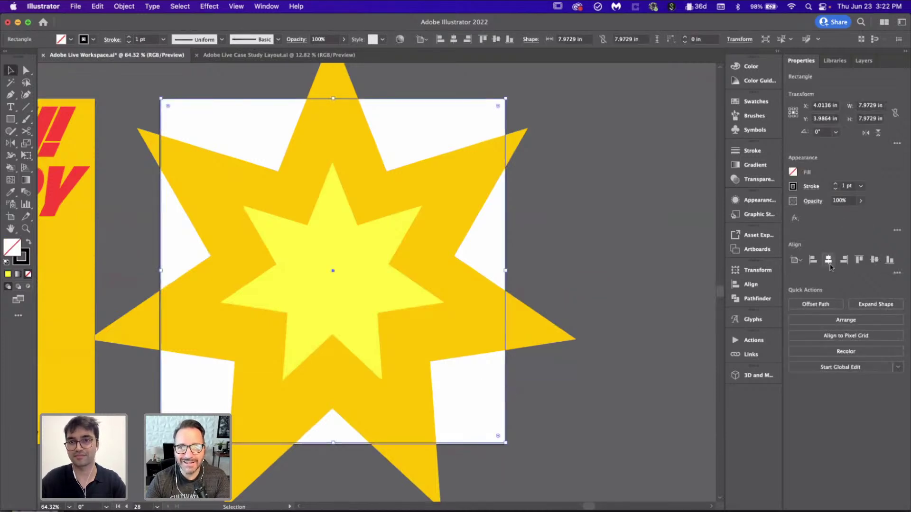
click(829, 261)
scroll(568, 271, down, 2)
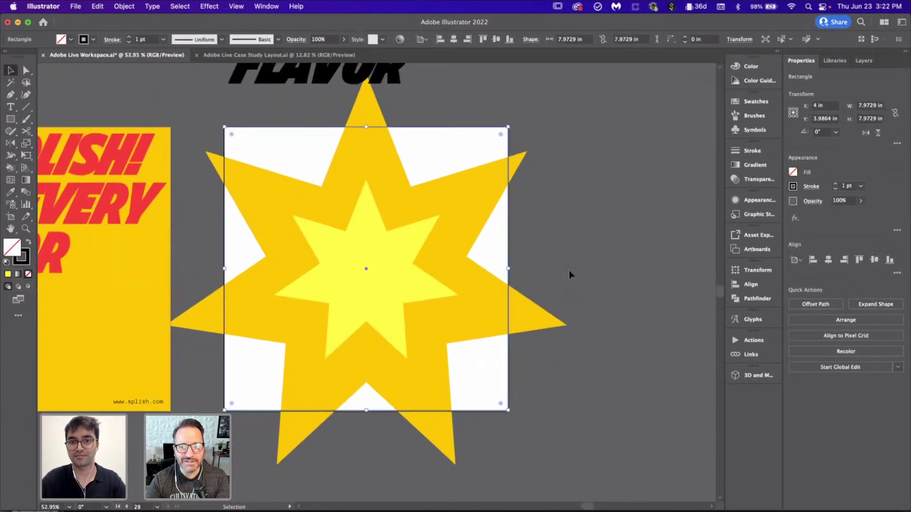
drag(500, 409, 505, 413)
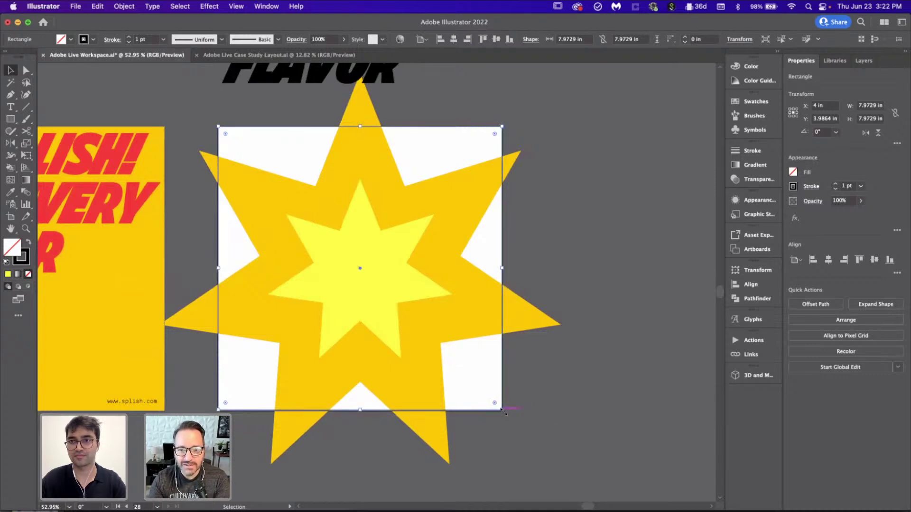
click(525, 391)
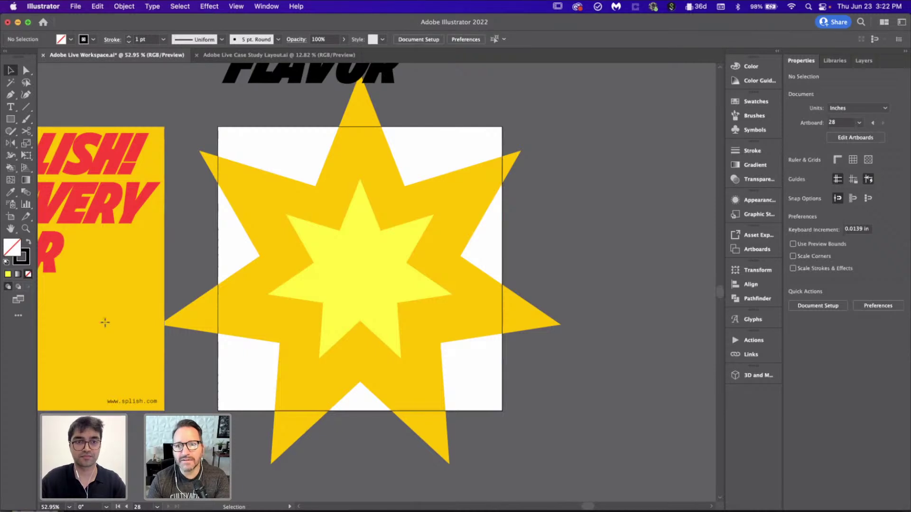
- Copy the yellow poster square over the stars in light yellow, centre it, and select it with both stars
drag(104, 322, 454, 345)
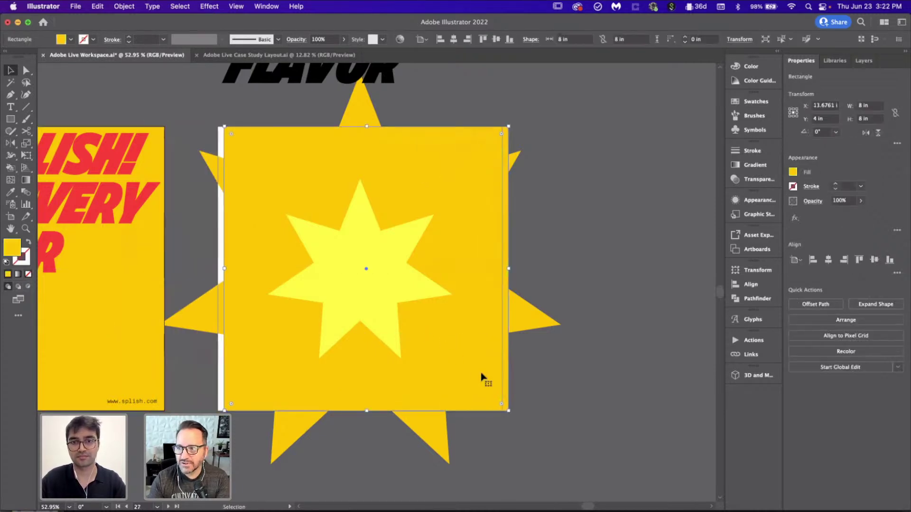
key(i)
click(393, 260)
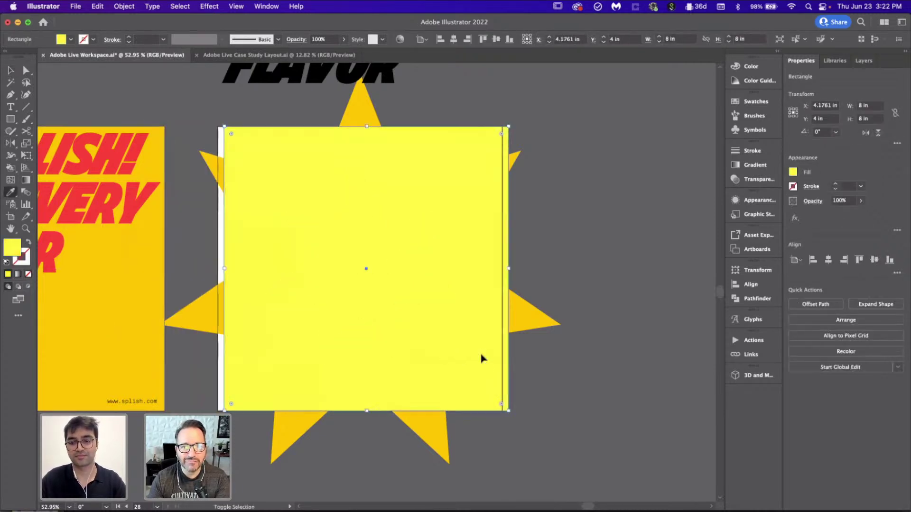
key(super+shift+bracketleft)
key(v)
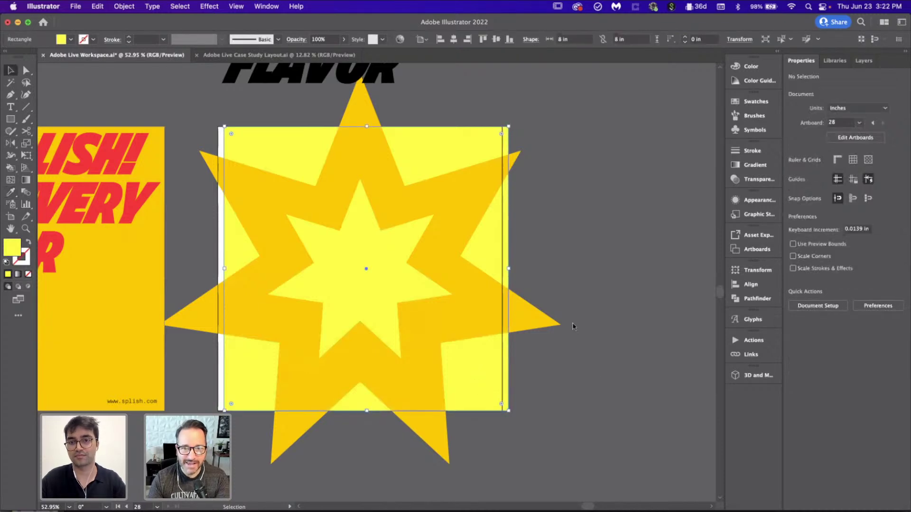
click(829, 260)
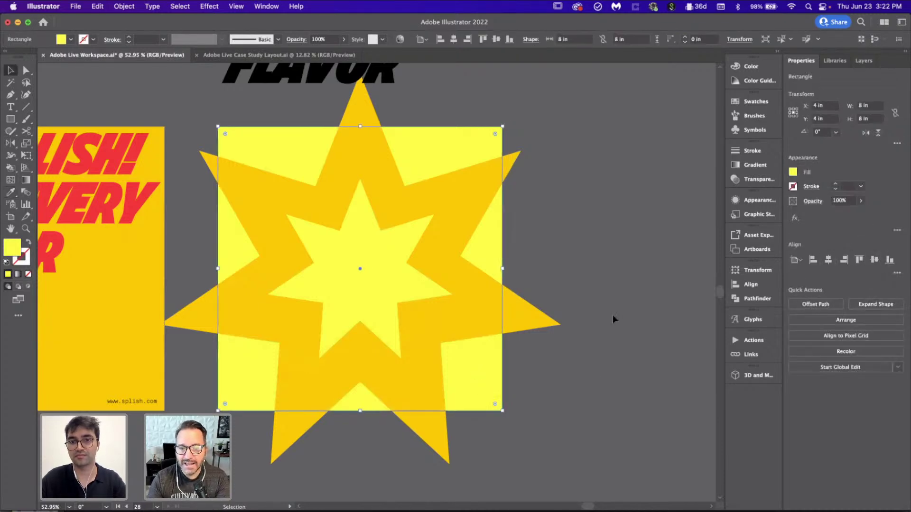
scroll(635, 339, down, 2)
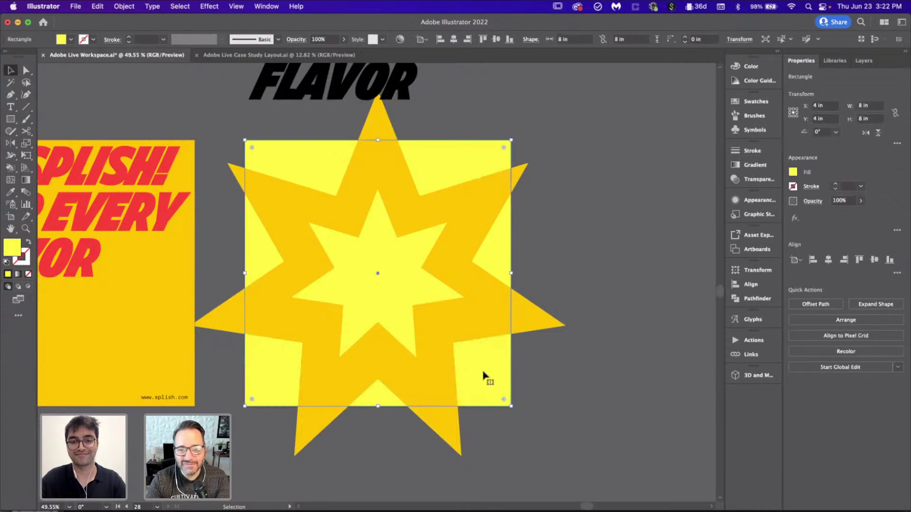
key(super+shift+])
drag(588, 184, 351, 337)
- Clip both yellow stars inside the light-yellow square with Cmd+7
key(super+7)
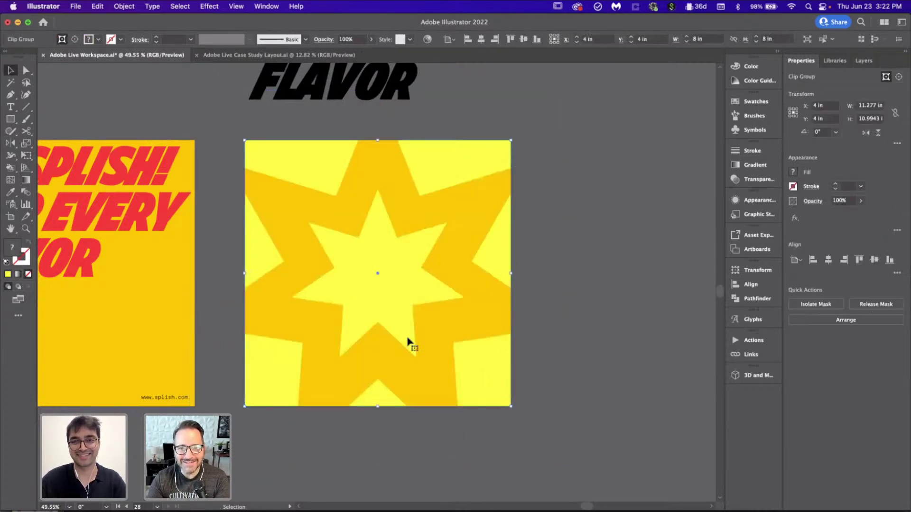
click(638, 328)
scroll(307, 299, left, 5)
- Copy the red A SPLISH! FOR EVERY FLAVOR tagline and footer text onto the starburst, layered above it
click(101, 261)
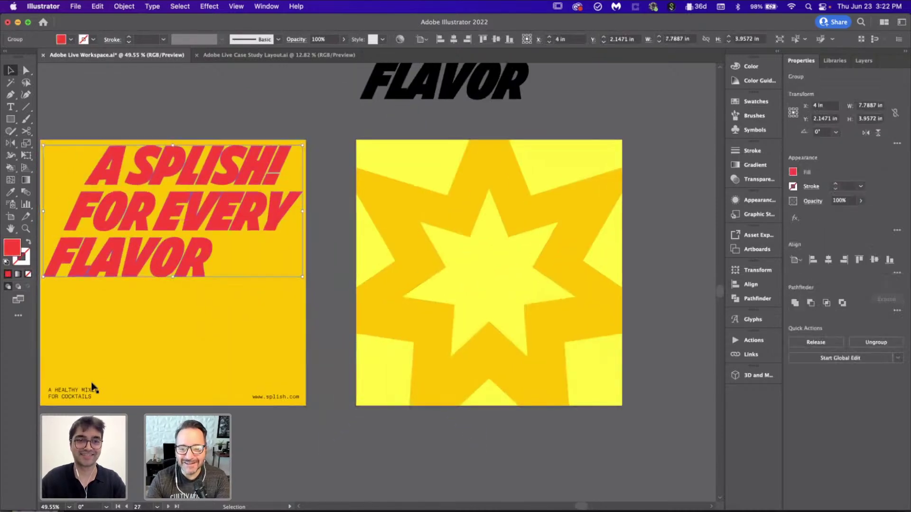
key(a)
key(super+alt+a)
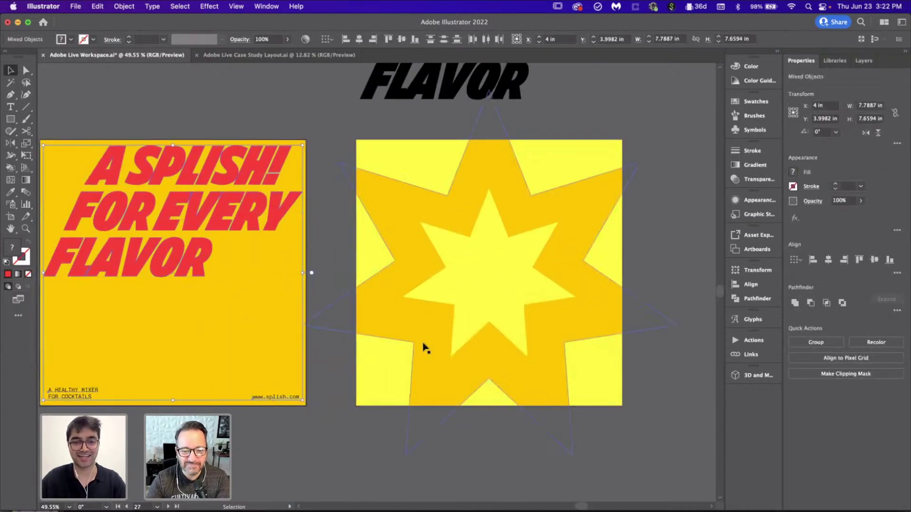
key(v)
click(521, 324)
scroll(522, 323, right, 4)
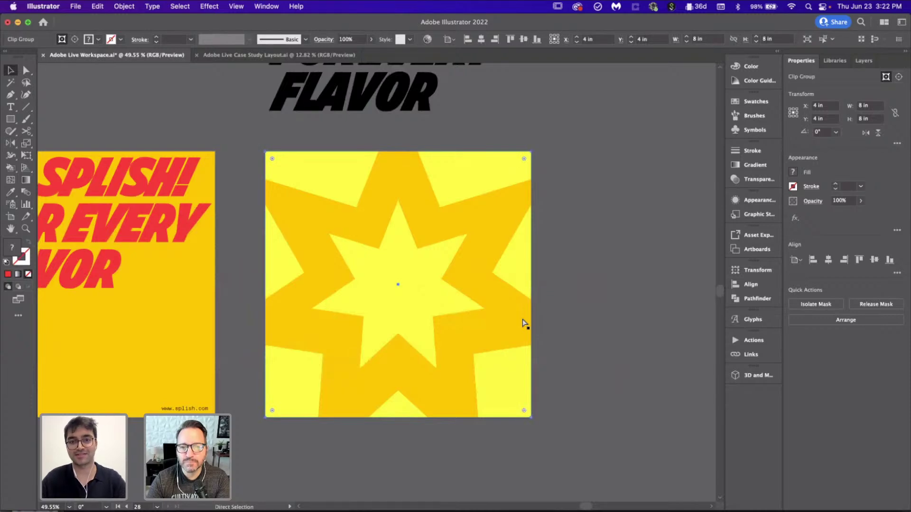
key(super+shift+bracketleft)
click(651, 305)
scroll(650, 305, down, 3)
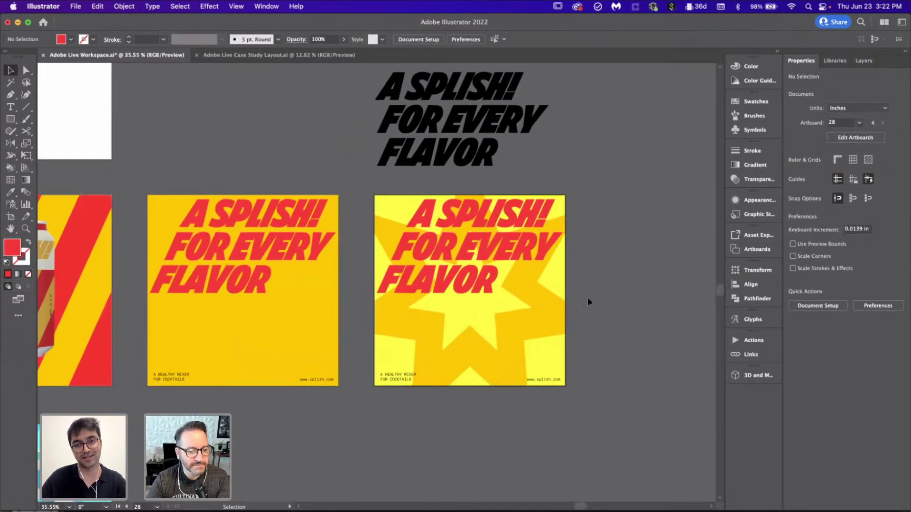
scroll(584, 301, left, 8)
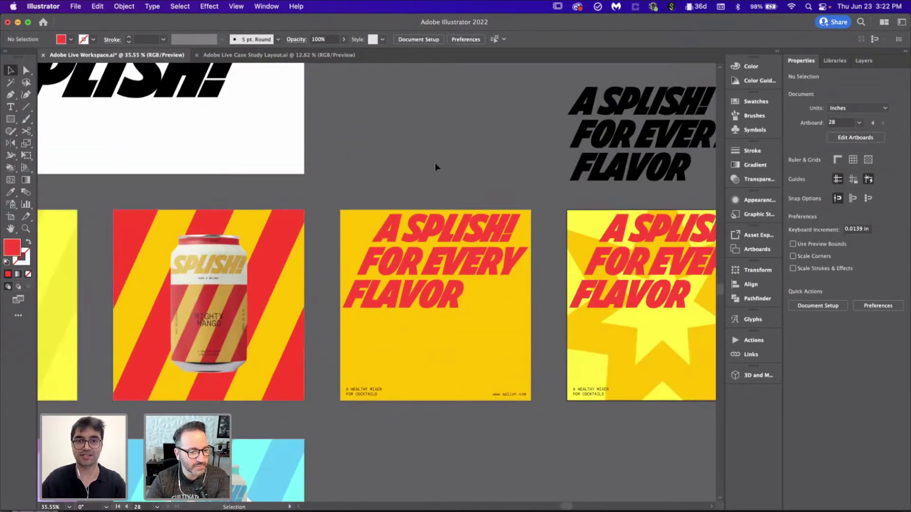
scroll(435, 164, down, 3)
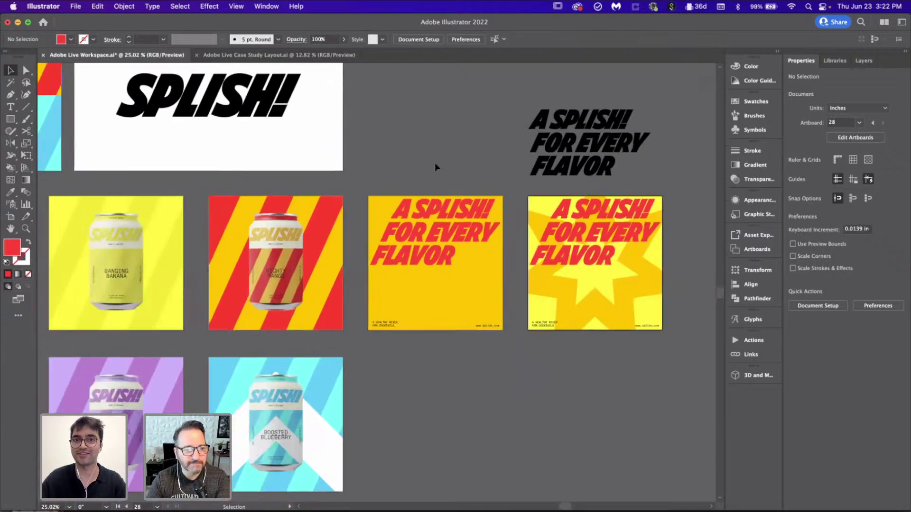
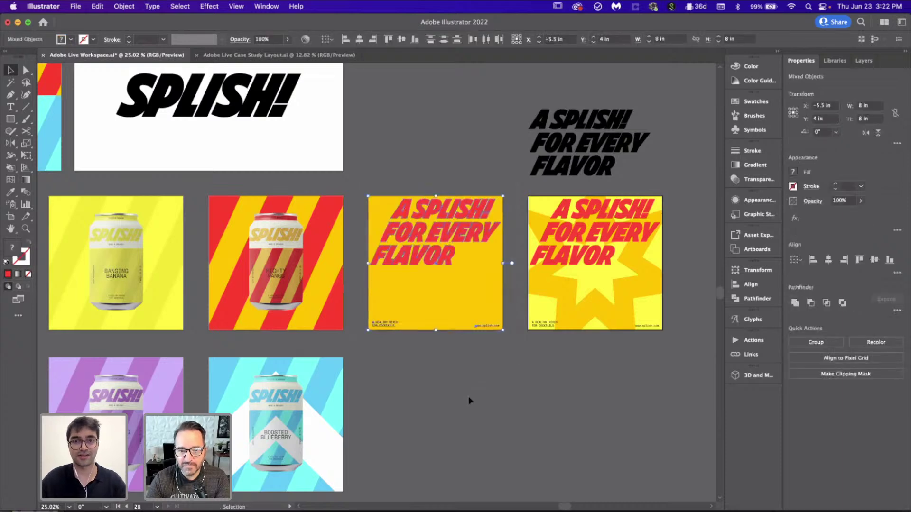
- Scroll the canvas over to the Instagram post mockup artboard
scroll(468, 397, down, 3)
scroll(325, 340, left, 3)
scroll(325, 339, down, 5)
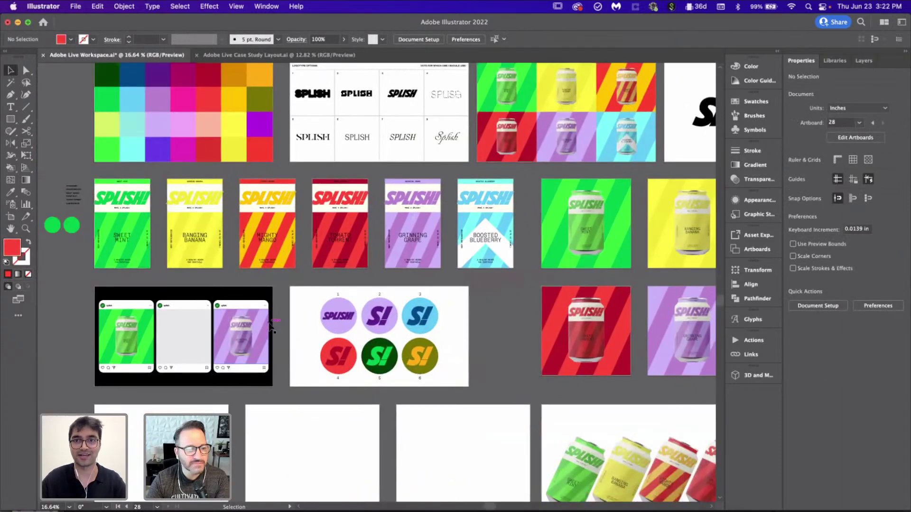
scroll(269, 327, up, 3)
scroll(363, 289, up, 2)
- Paste the yellow SPLISH poster and scale it down toward the middle post's size
key(cmd+v)
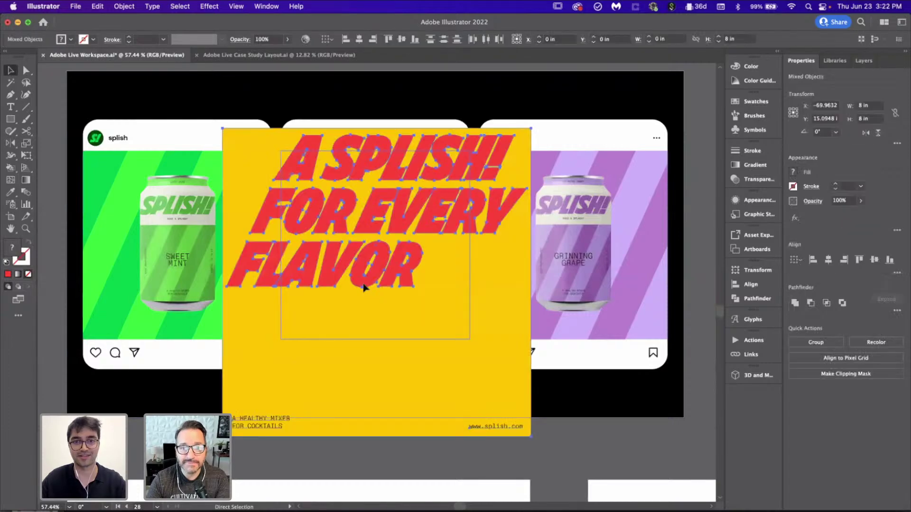
scroll(364, 289, down, 2)
scroll(437, 330, down, 3)
scroll(437, 331, right, 5)
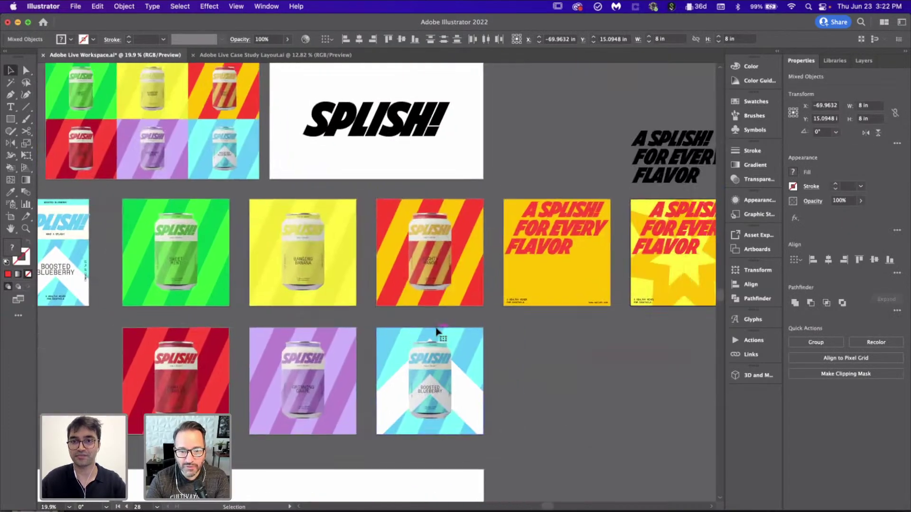
scroll(436, 330, up, 3)
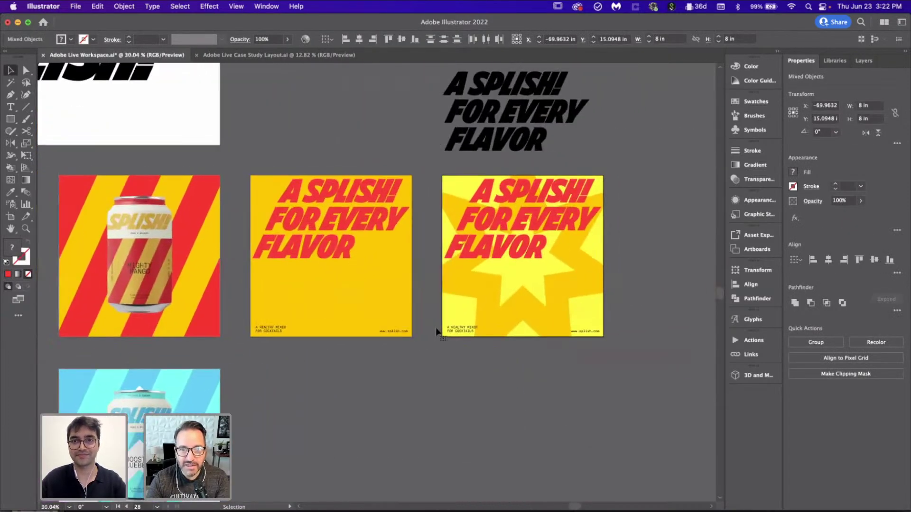
scroll(534, 287, down, 2)
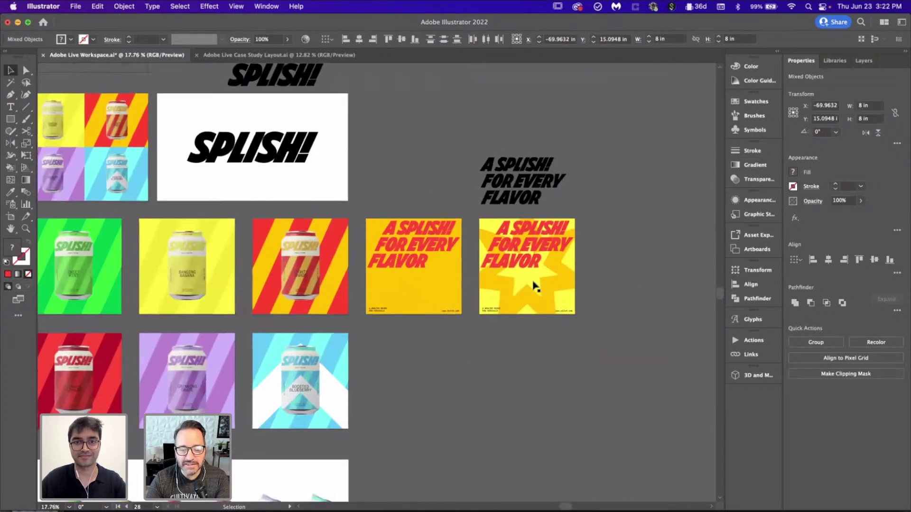
scroll(534, 287, left, 5)
scroll(315, 341, left, 5)
scroll(320, 342, up, 3)
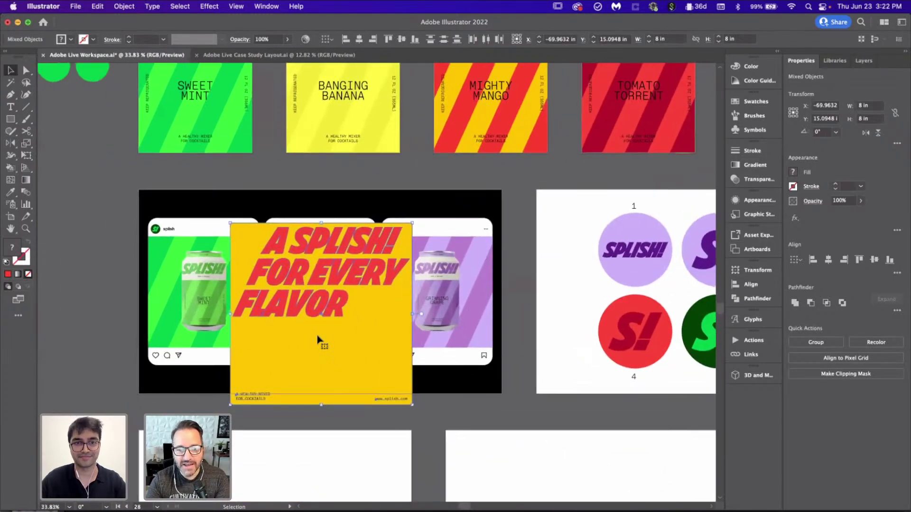
drag(491, 463, 386, 390)
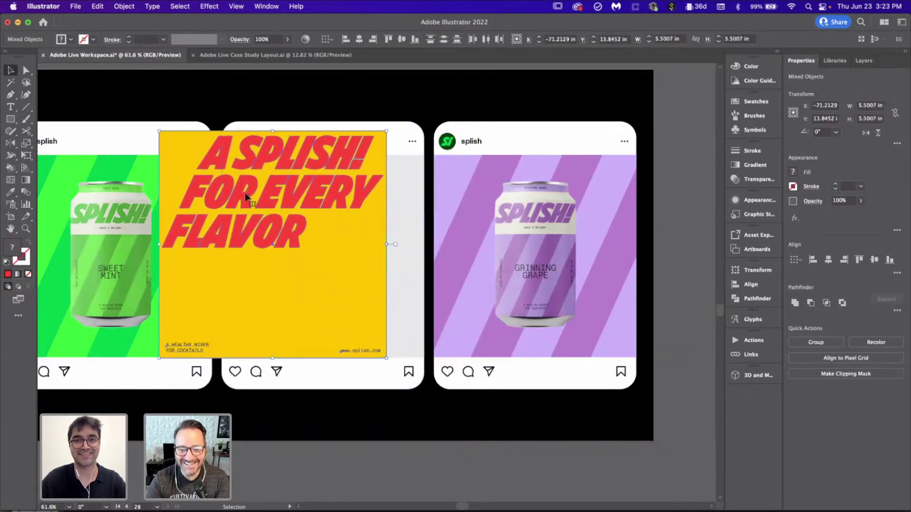
drag(160, 131, 183, 148)
scroll(374, 175, left, 3)
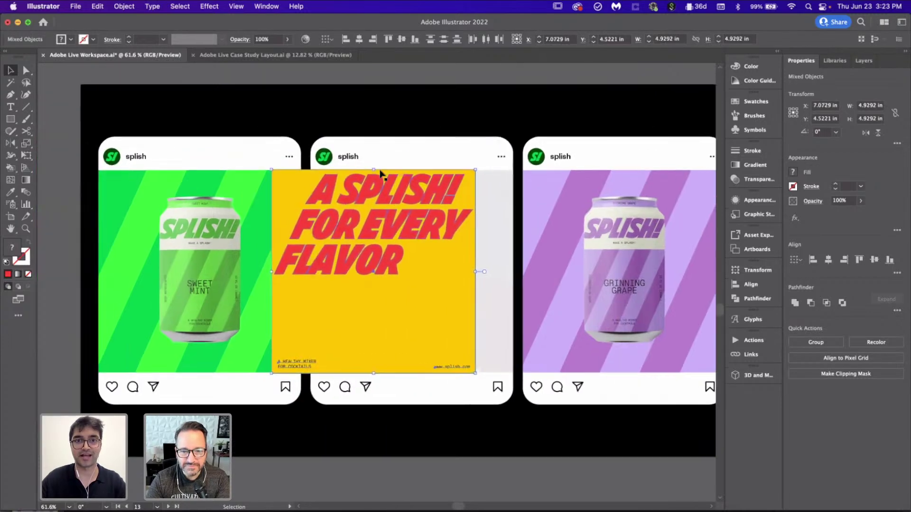
scroll(278, 168, up, 5)
scroll(277, 167, up, 10)
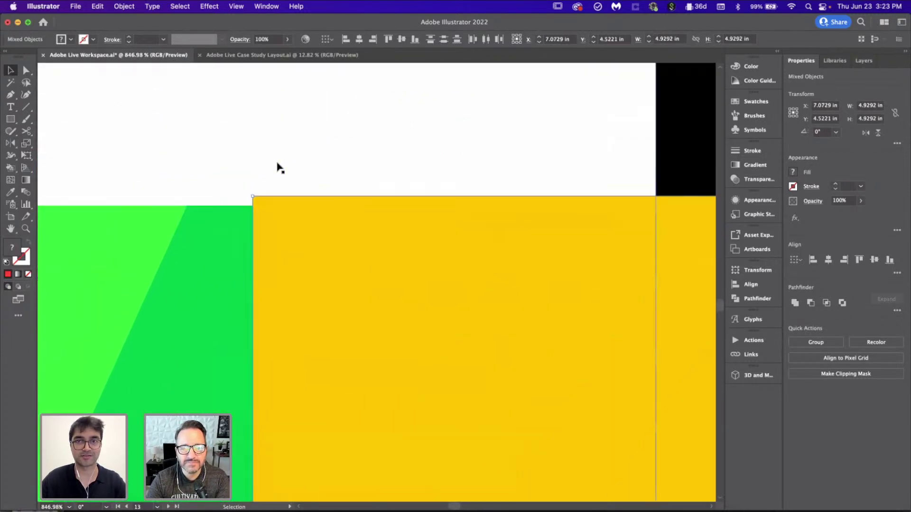
- Snap the poster's corners to the middle card's image at about 4.89 in, then group it
drag(237, 227, 246, 238)
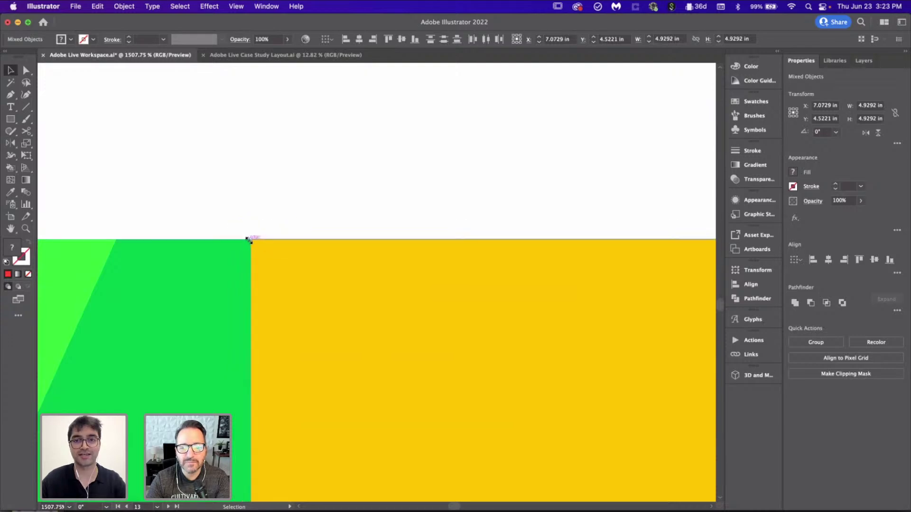
scroll(246, 238, down, 10)
scroll(436, 300, down, 2)
scroll(437, 300, down, 3)
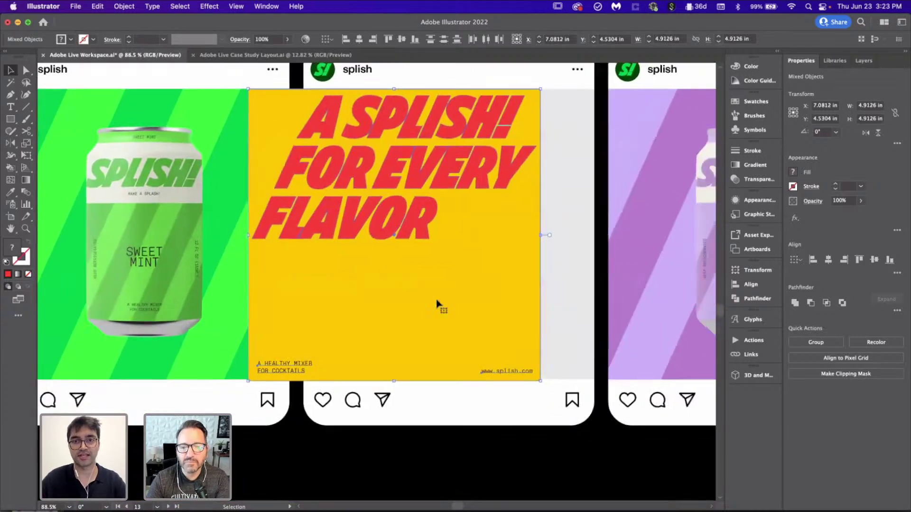
scroll(532, 334, up, 10)
drag(617, 402, 557, 386)
scroll(557, 387, down, 6)
key(super+g)
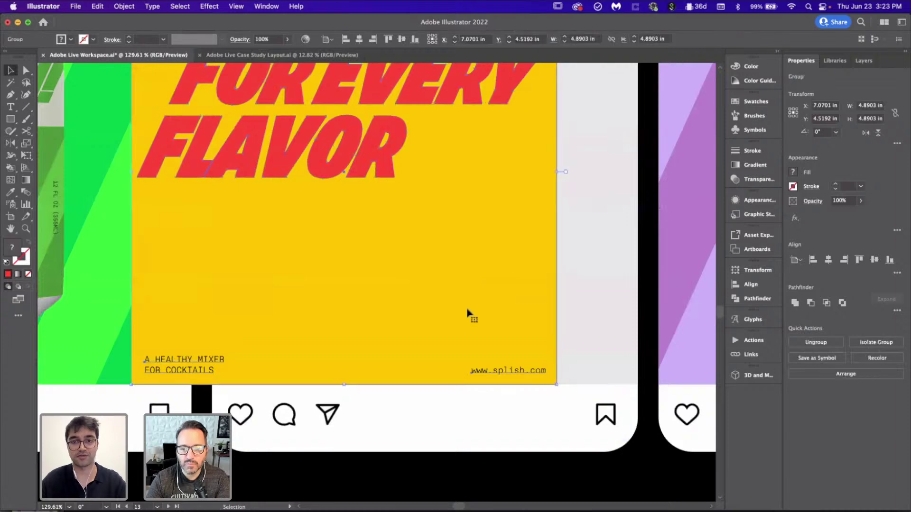
- Centre the grouped yellow poster in the middle card and deselect it
scroll(468, 315, down, 3)
click(828, 260)
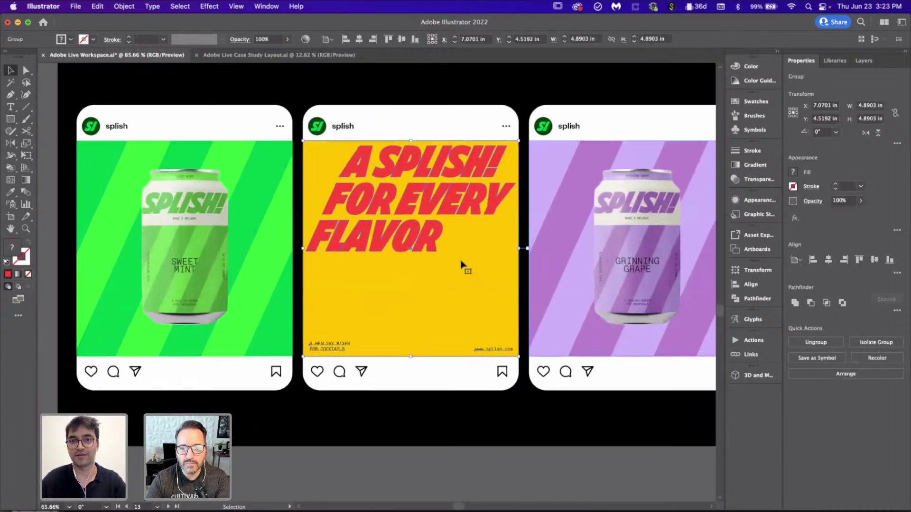
scroll(474, 315, down, 3)
click(493, 378)
scroll(492, 379, down, 3)
scroll(492, 380, down, 1)
scroll(493, 379, right, 2)
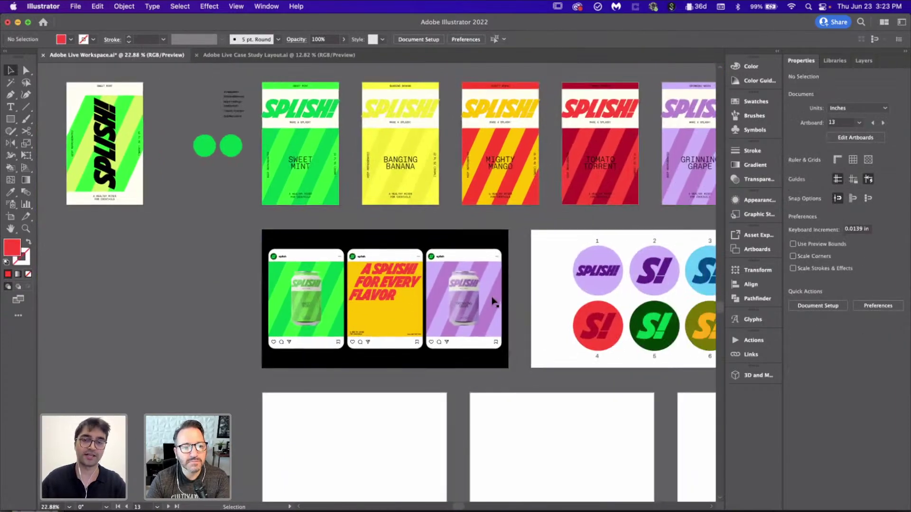
scroll(548, 359, up, 1)
scroll(548, 359, right, 2)
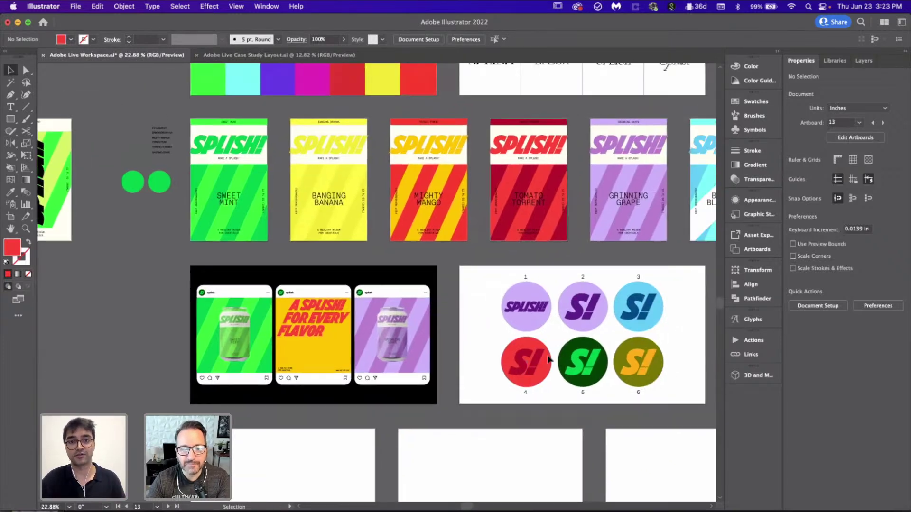
- Eyedropper-sample palette colours onto the mockup background, trying crimson through green and ending on purple
scroll(349, 268, up, 2)
click(347, 263)
scroll(347, 263, down, 3)
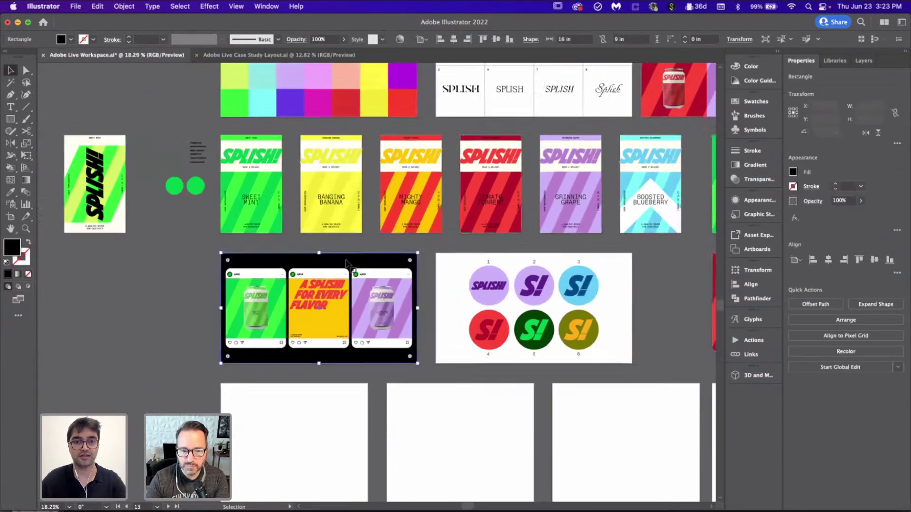
scroll(347, 264, up, 1)
key(i)
click(334, 122)
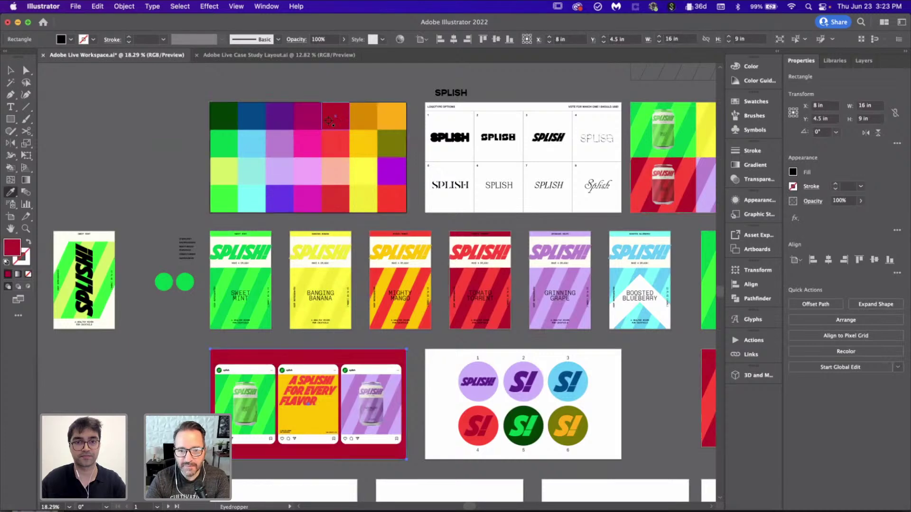
click(287, 138)
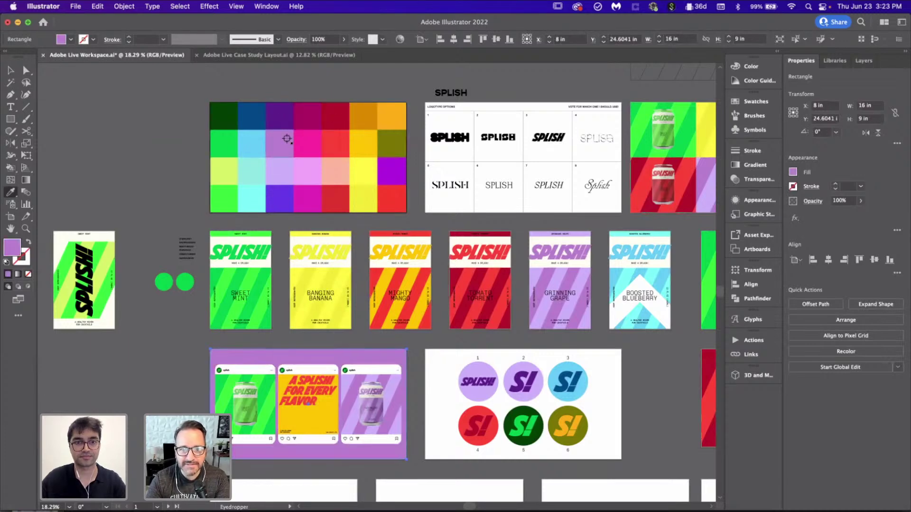
click(259, 144)
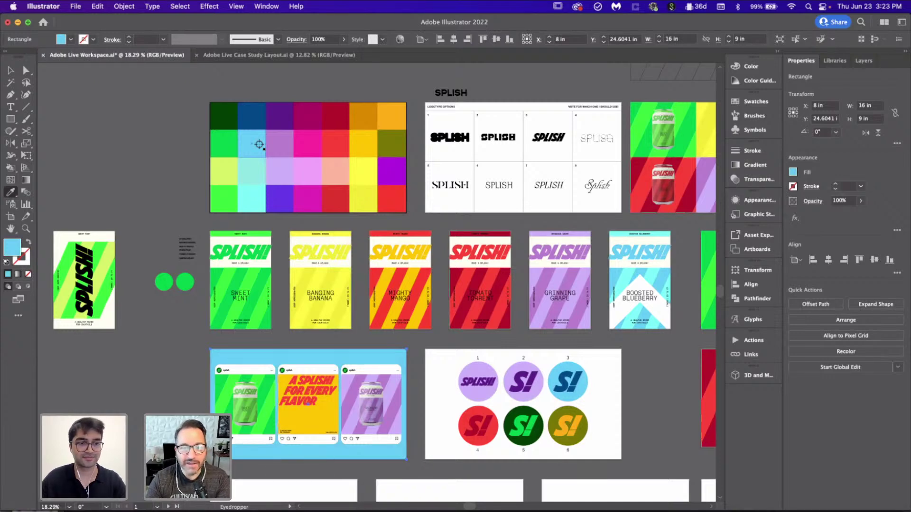
click(228, 172)
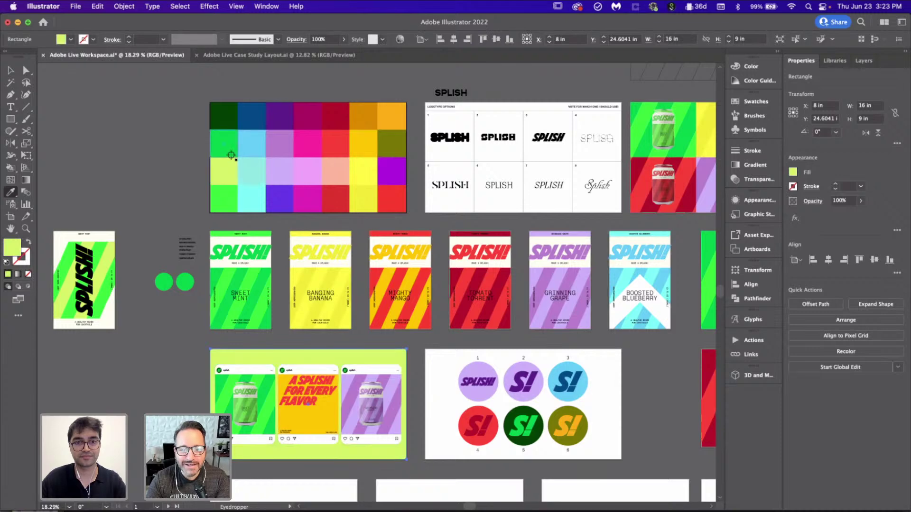
scroll(229, 149, down, 3)
scroll(231, 155, up, 3)
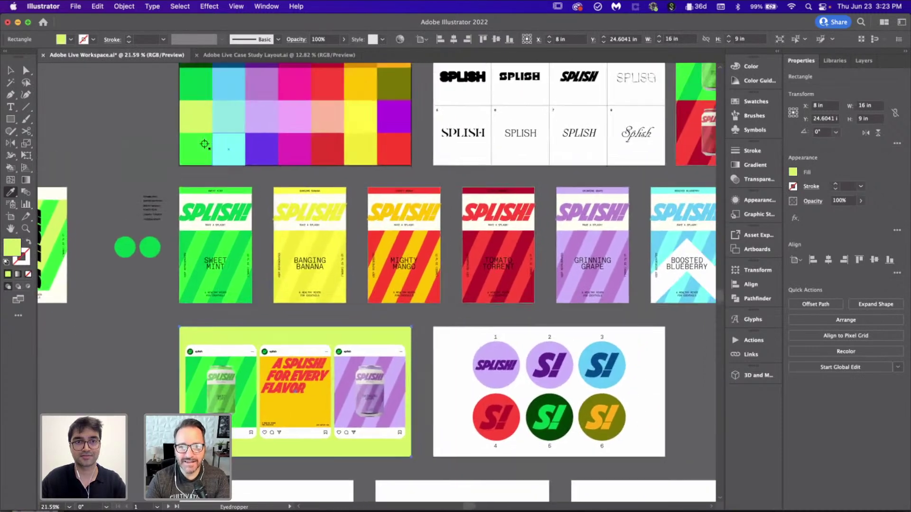
click(205, 147)
scroll(357, 220, up, 2)
click(392, 144)
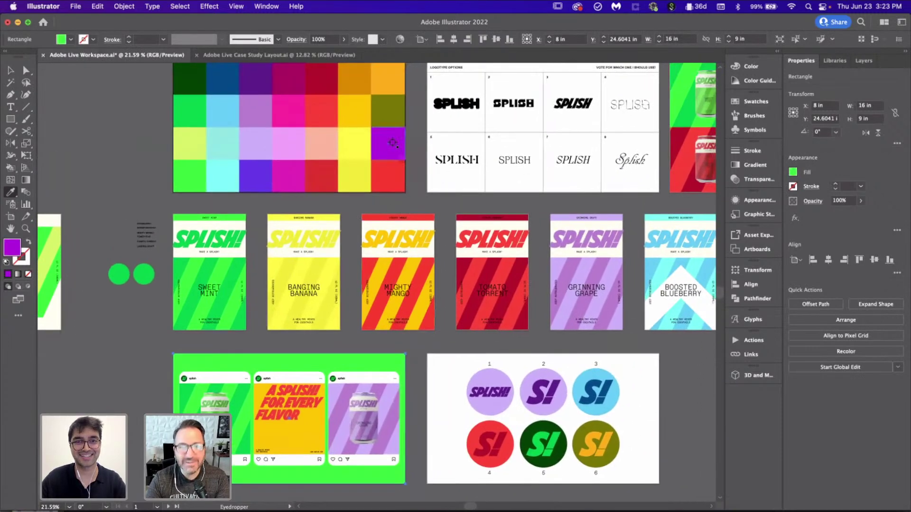
scroll(408, 285, down, 2)
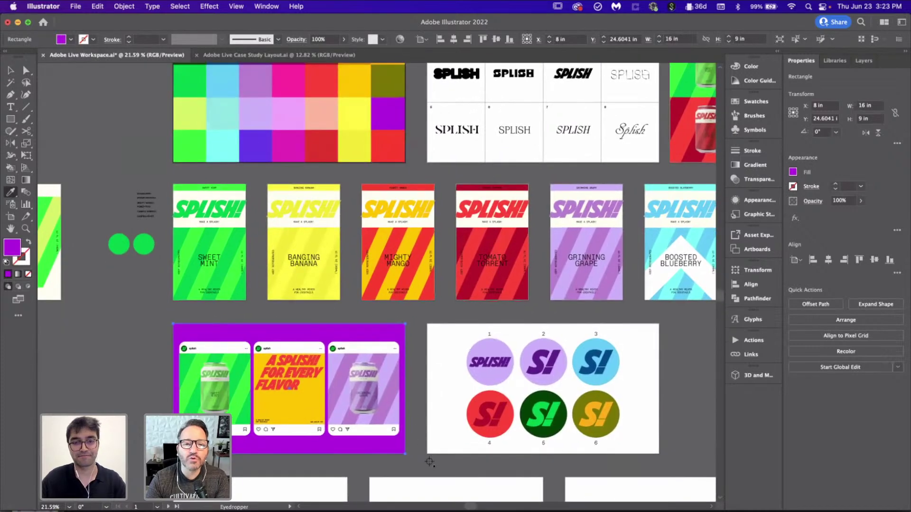
key(v)
click(426, 406)
scroll(427, 405, down, 3)
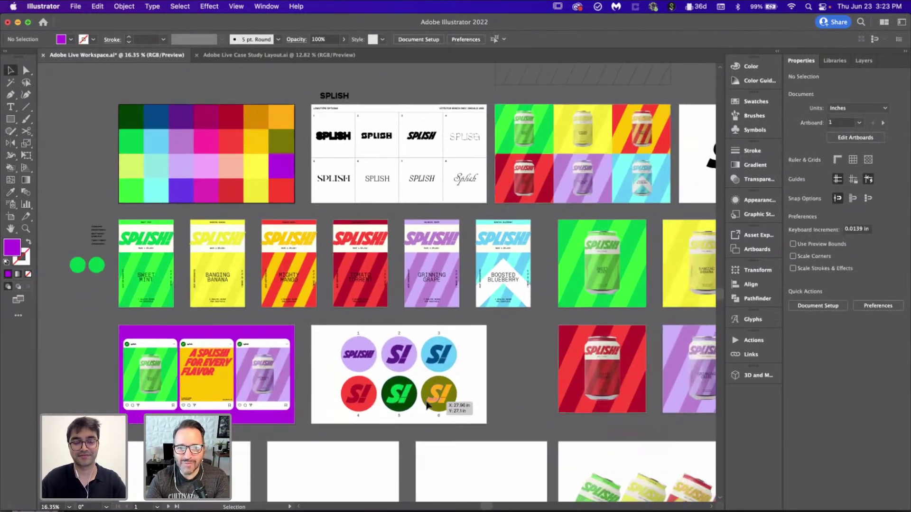
scroll(265, 328, up, 2)
scroll(269, 338, up, 5)
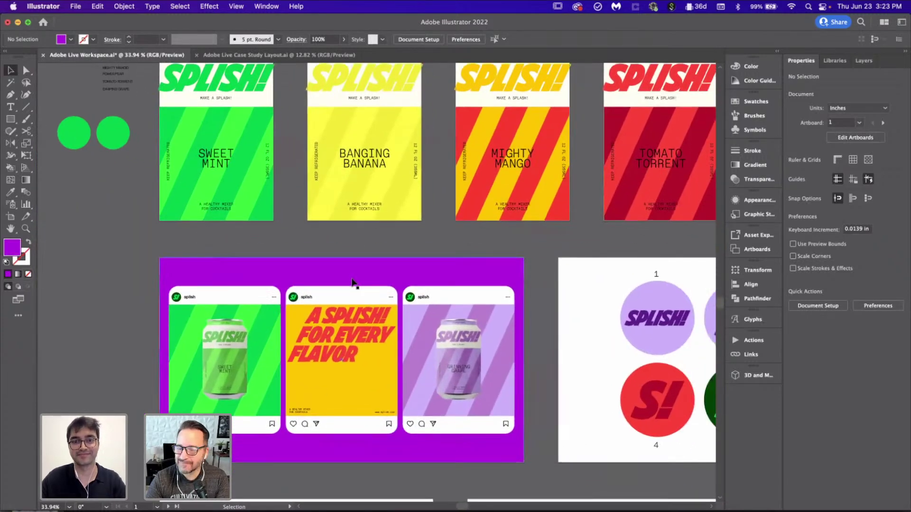
- Reselect the purple backdrop and sample lavender, pinks and olive before settling on red
click(351, 282)
scroll(352, 283, down, 3)
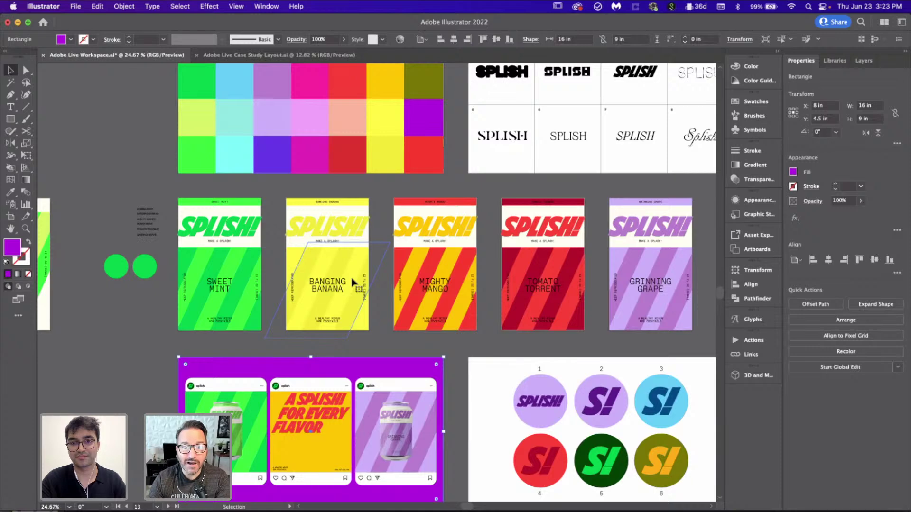
scroll(352, 283, down, 2)
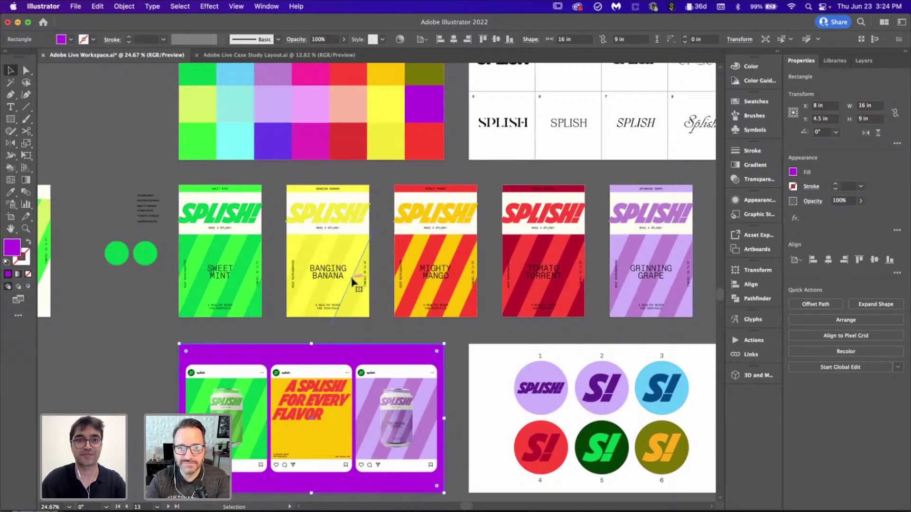
click(141, 377)
scroll(141, 376, down, 5)
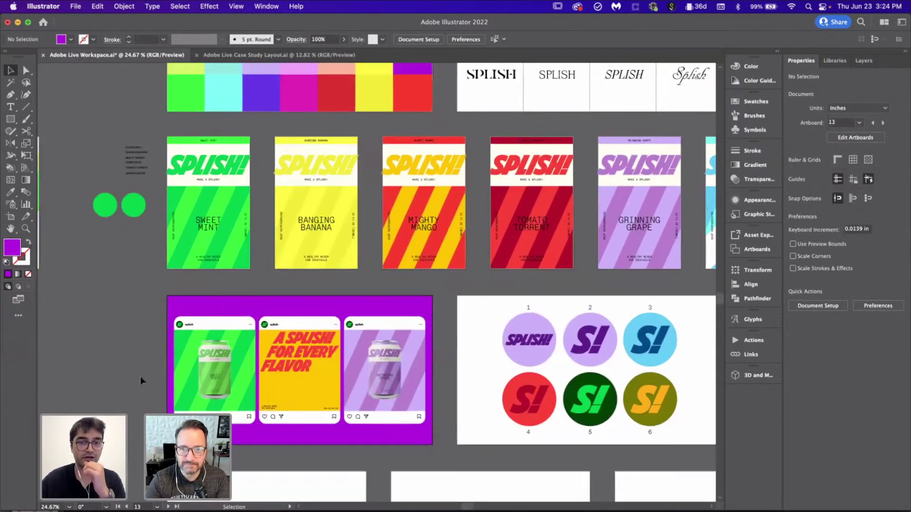
scroll(375, 332, down, 2)
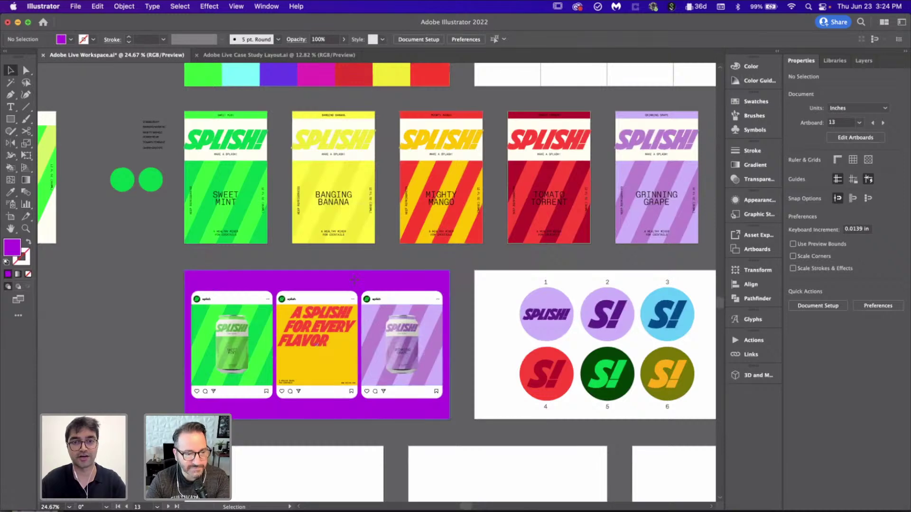
click(354, 282)
scroll(354, 283, up, 4)
scroll(354, 283, up, 2)
key(i)
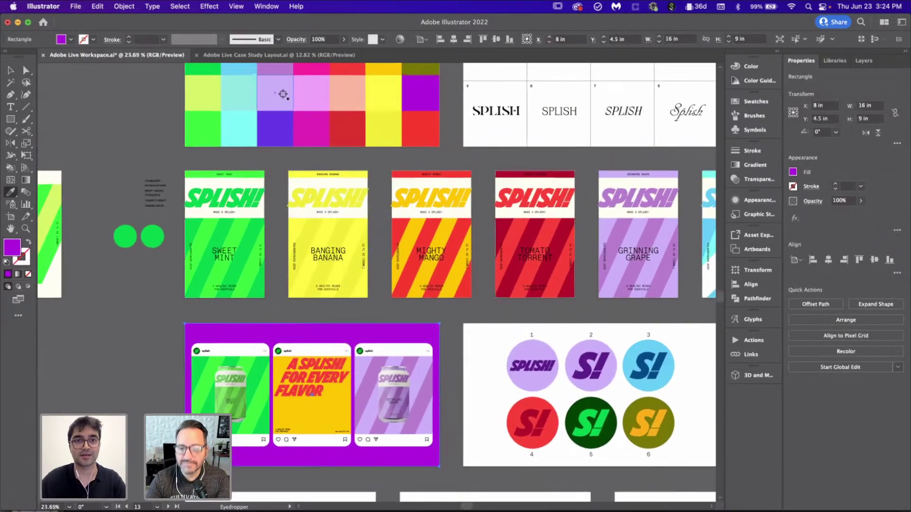
click(283, 94)
scroll(282, 95, up, 2)
click(308, 117)
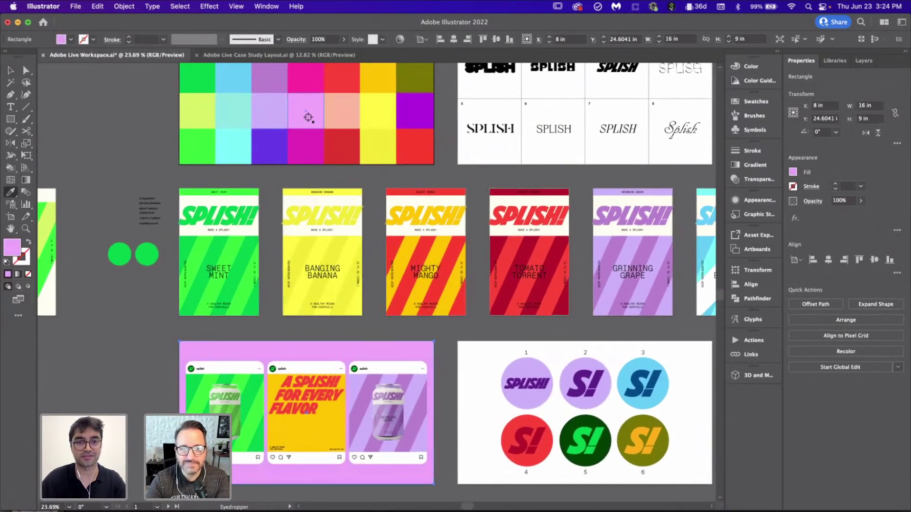
scroll(308, 117, up, 3)
click(312, 122)
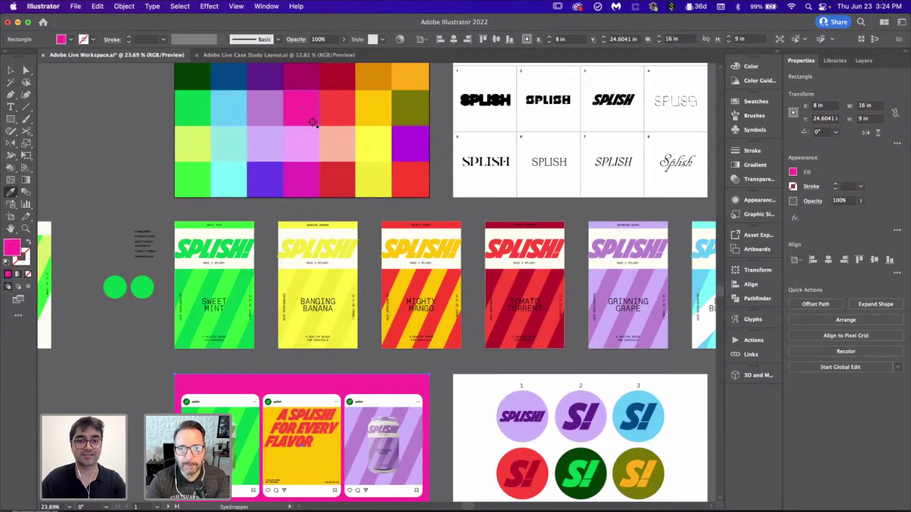
scroll(313, 120, down, 1)
scroll(314, 120, down, 3)
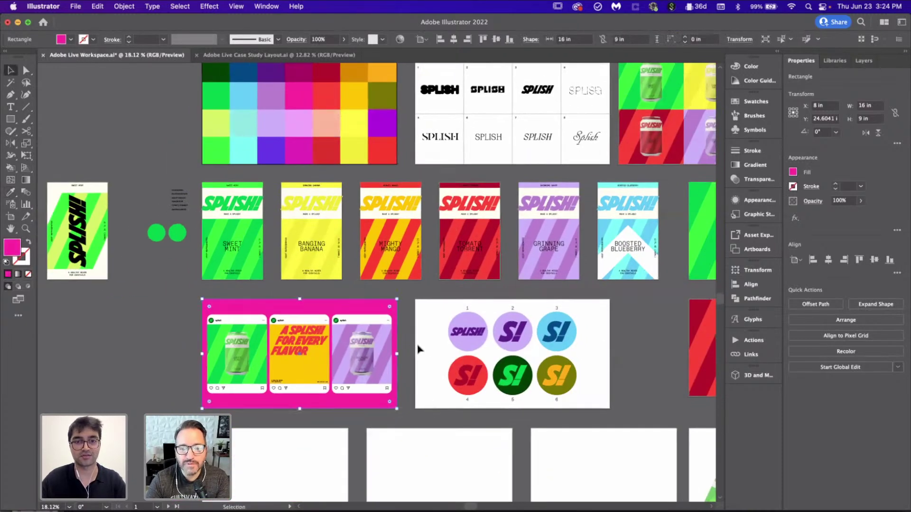
scroll(407, 307, up, 3)
click(381, 155)
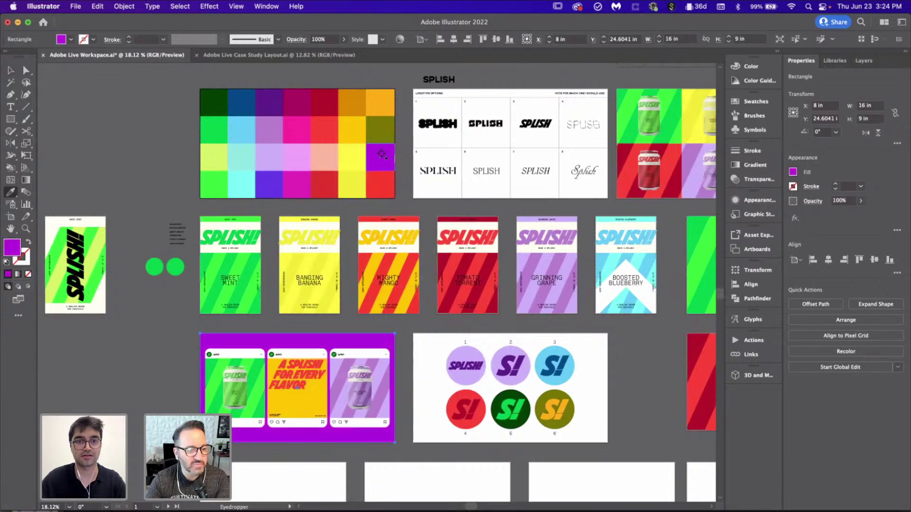
click(385, 126)
click(386, 178)
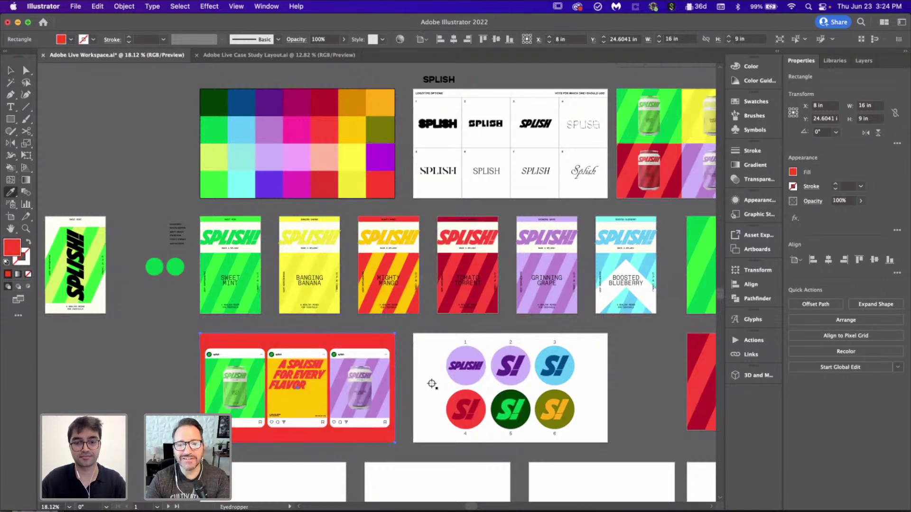
- Select the whole red Instagram posts mockup artwork
key(v)
click(157, 311)
scroll(157, 311, down, 2)
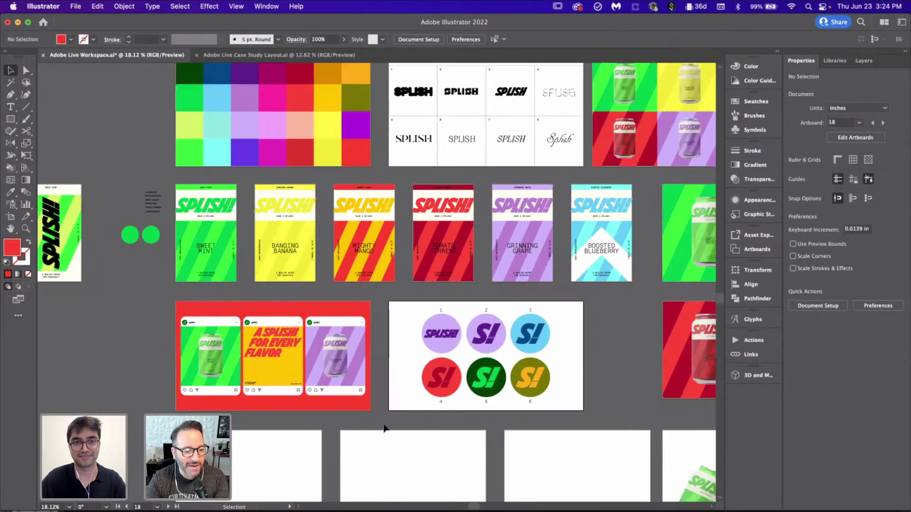
drag(389, 429, 389, 430)
scroll(389, 429, right, 2)
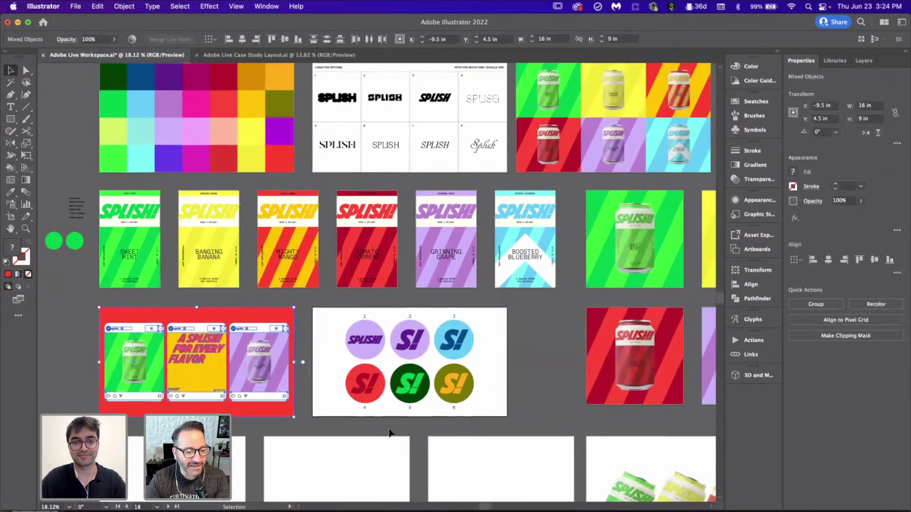
- In the Case Study Layout file, lock the Description layer
click(250, 58)
scroll(252, 308, down, 1)
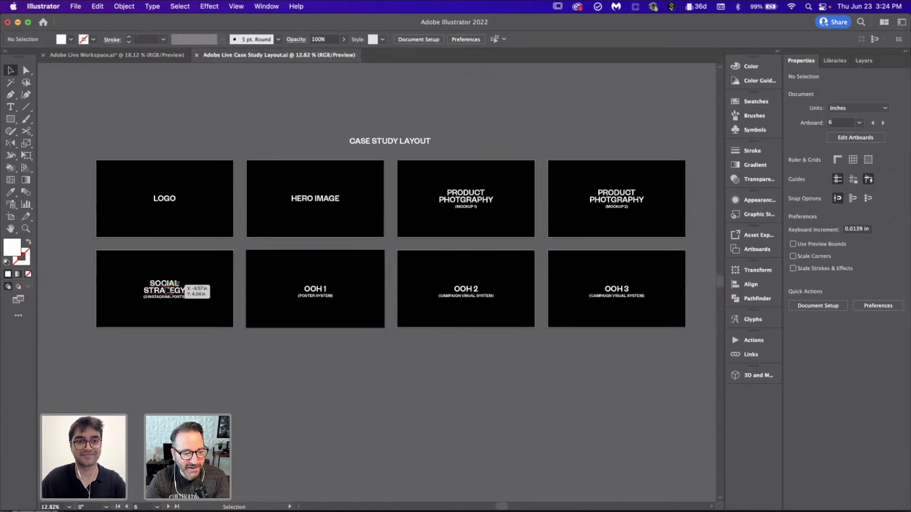
click(864, 60)
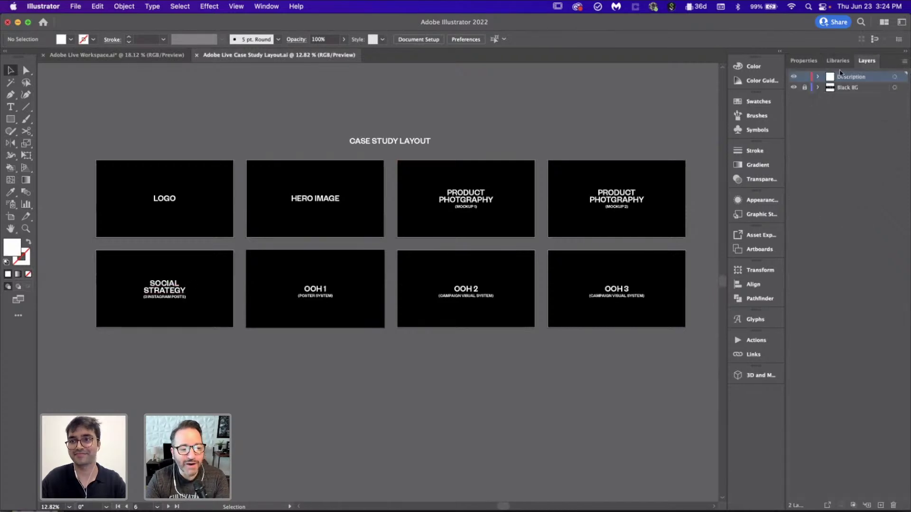
click(804, 77)
- Add a new top layer named 'Case Study Images'
click(880, 505)
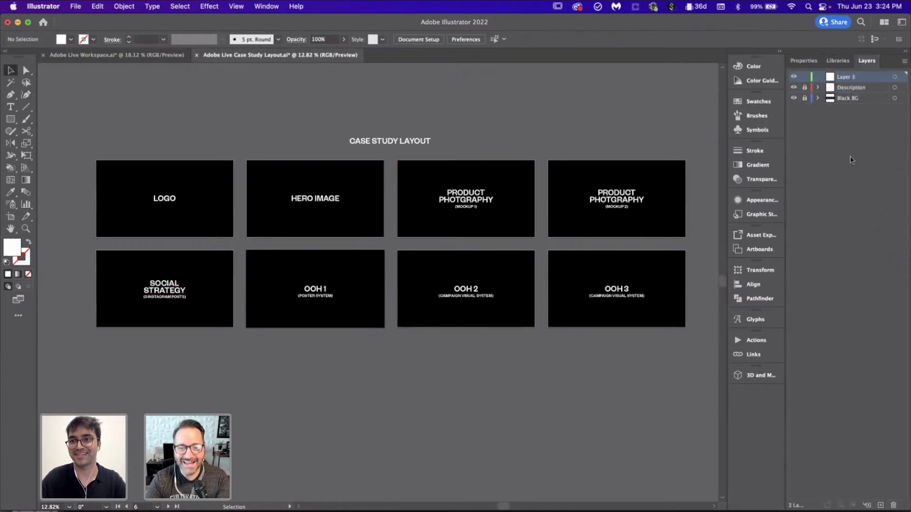
double_click(848, 81)
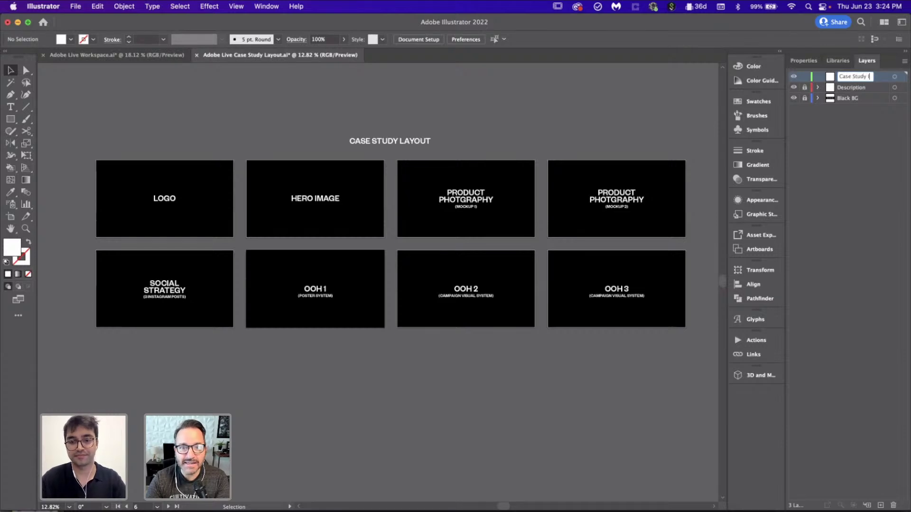
text(Case Study Images)
key(Return)
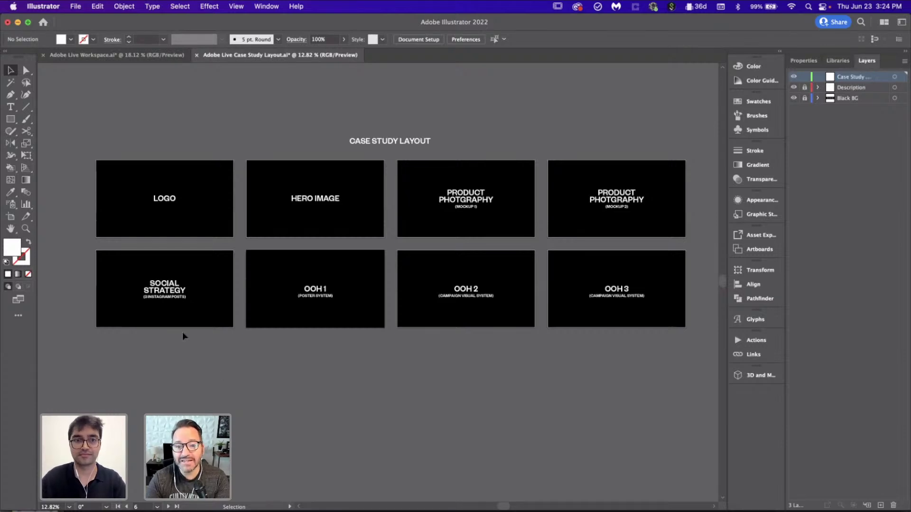
- Paste the red Instagram mockup onto the Social Strategy artboard at X 8 in, then return to Workspace
scroll(166, 317, up, 5)
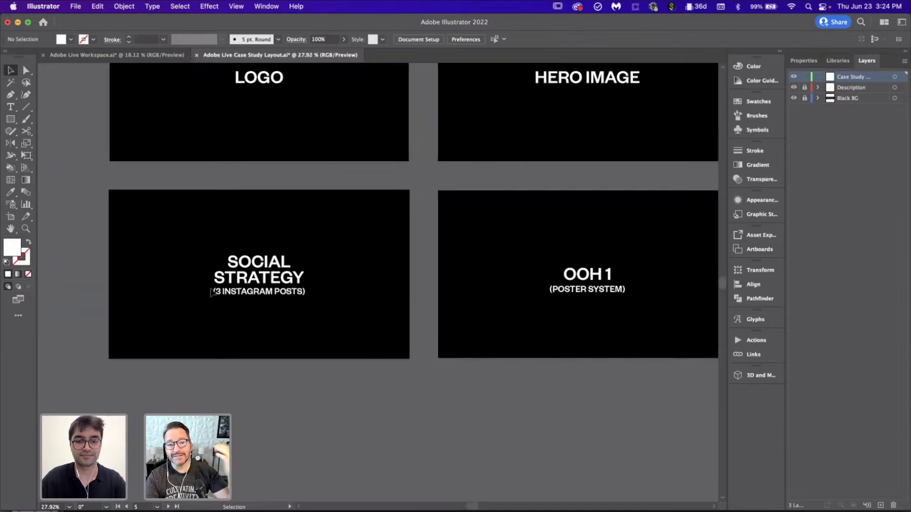
key(super+shift+v)
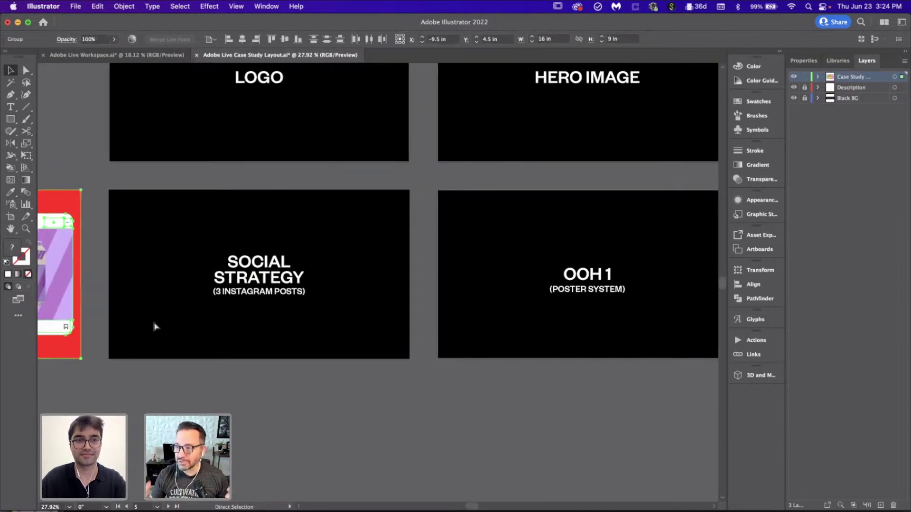
click(229, 39)
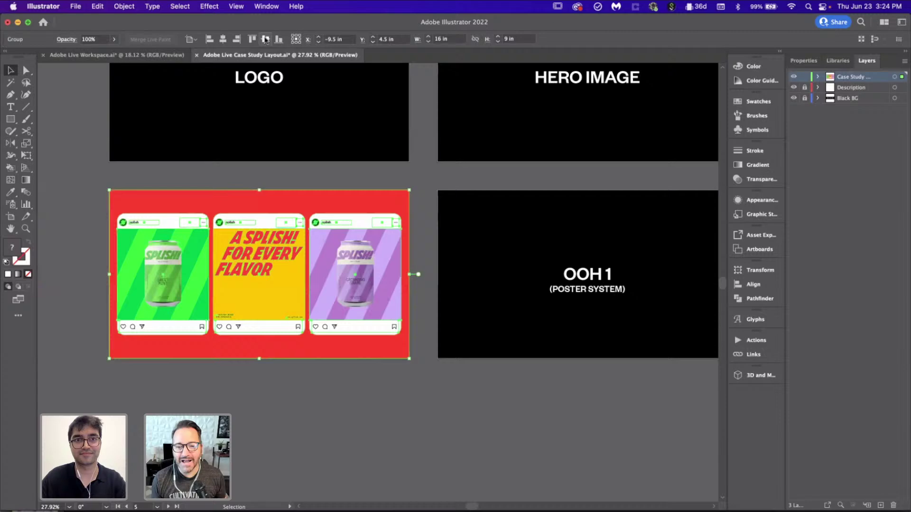
click(315, 411)
key(super+alt+0)
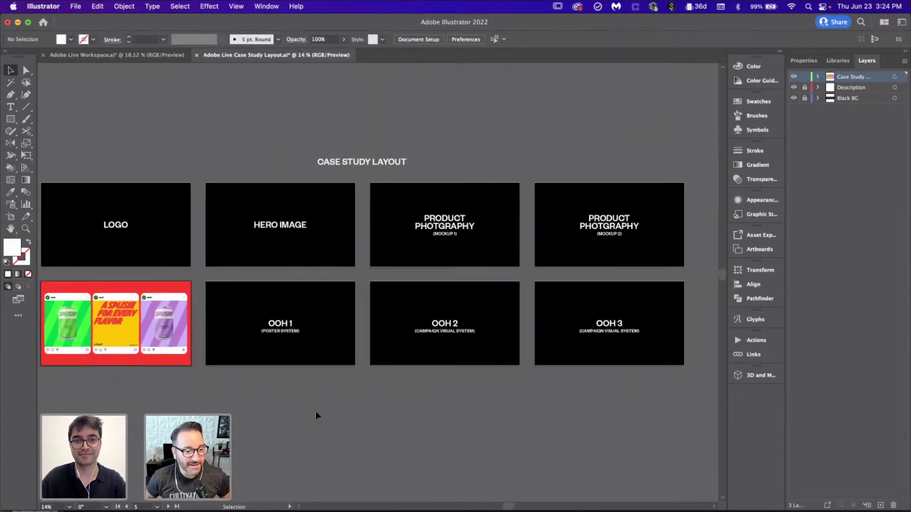
click(114, 55)
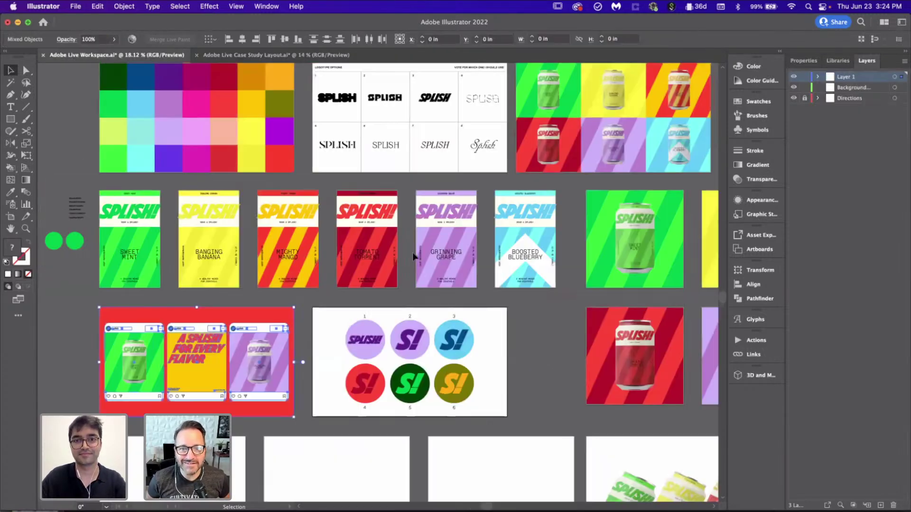
- Draw a 16 × 9 in red rectangle over the SPLISH logo artboard and send it behind the logo
scroll(411, 252, right, 15)
scroll(412, 252, up, 3)
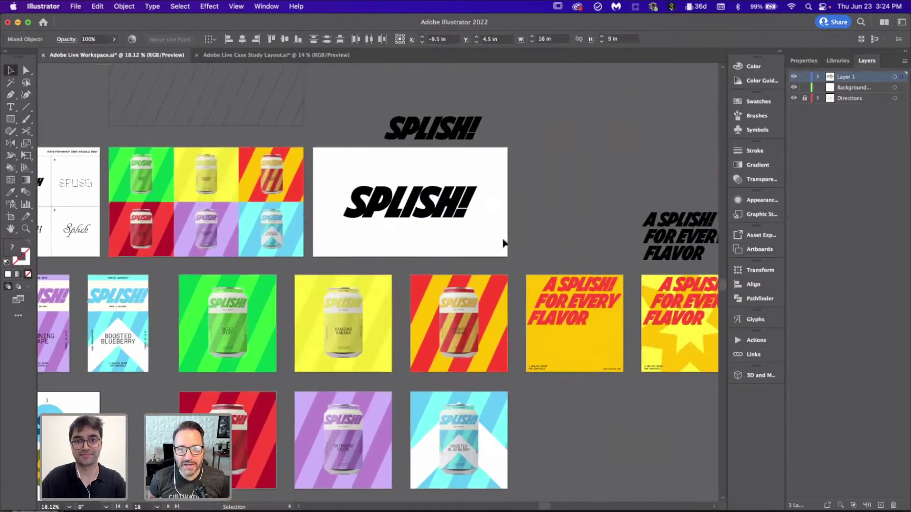
click(504, 244)
scroll(503, 242, up, 5)
key(m)
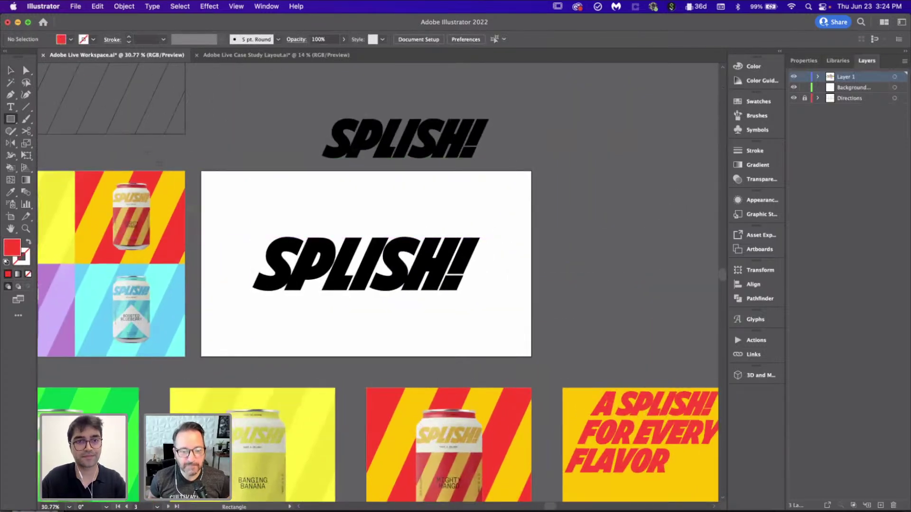
drag(201, 171, 532, 357)
key(super+shift+bracketleft)
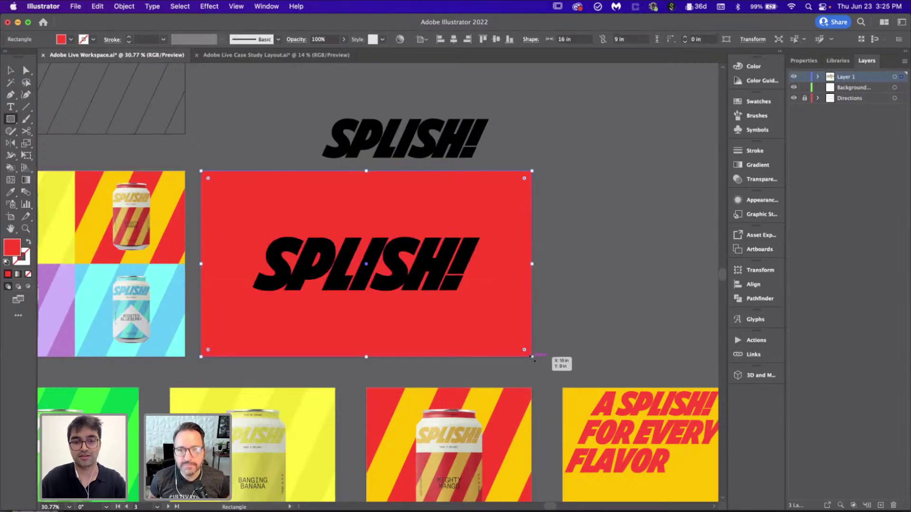
key(v)
click(648, 315)
scroll(340, 291, down, 8)
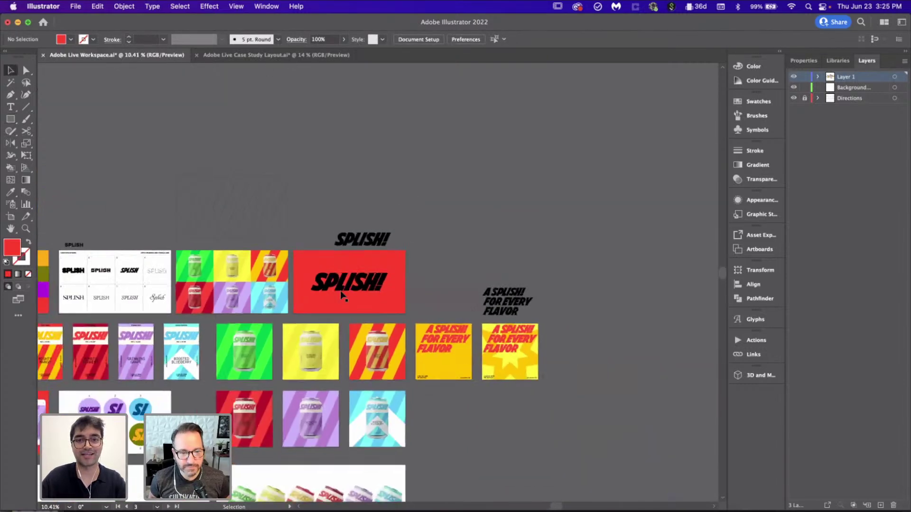
scroll(340, 291, down, 4)
scroll(340, 291, down, 3)
scroll(340, 291, up, 5)
scroll(340, 292, left, 4)
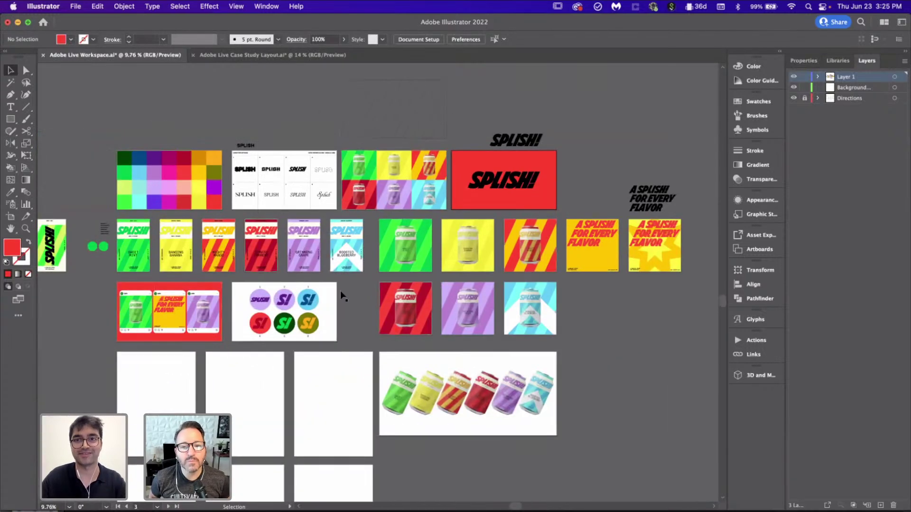
- Check the Case Study Images layer and layout artboards, then return to the Workspace file
click(234, 56)
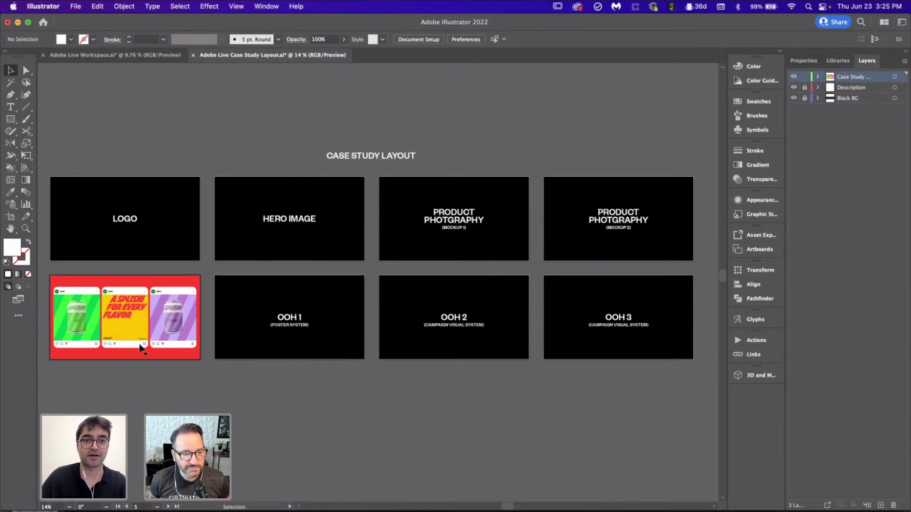
click(794, 77)
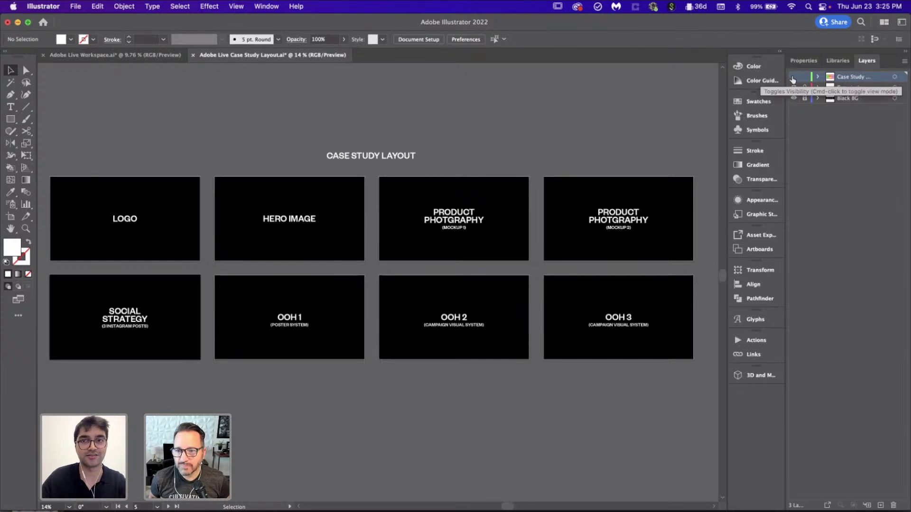
click(793, 77)
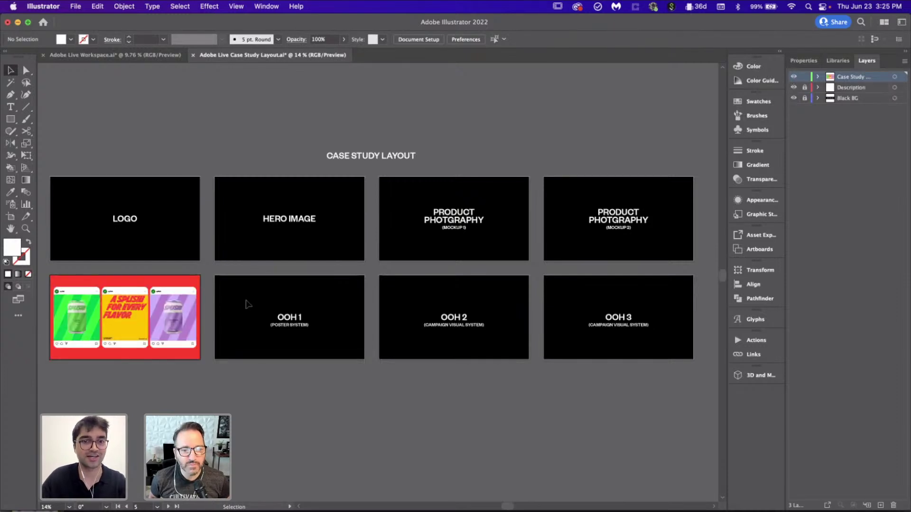
click(107, 254)
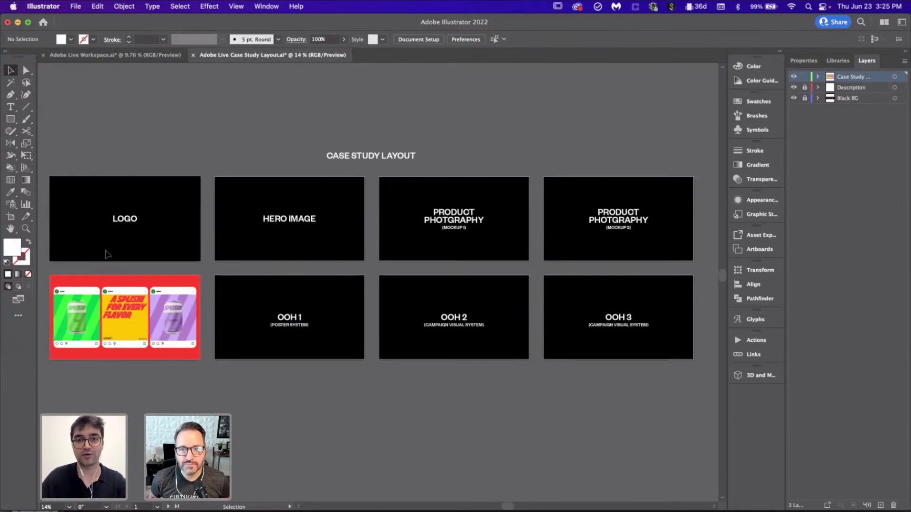
click(437, 192)
click(612, 220)
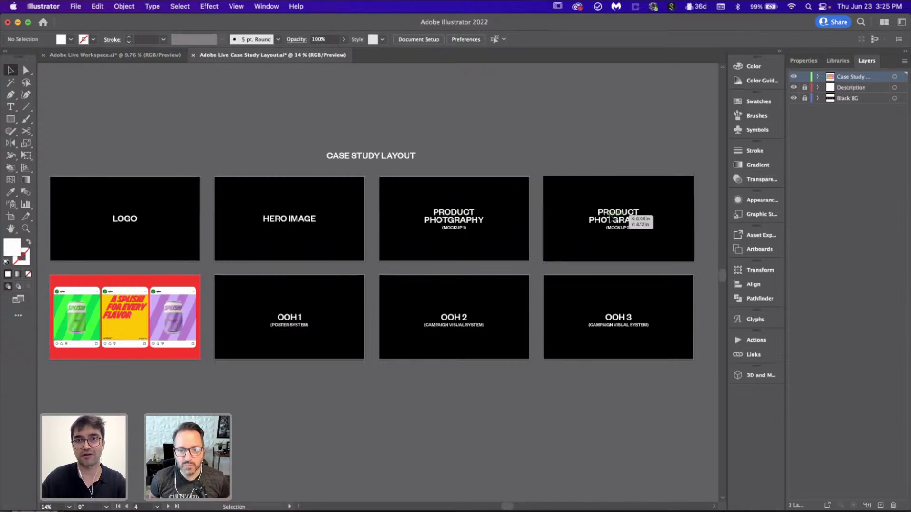
click(273, 221)
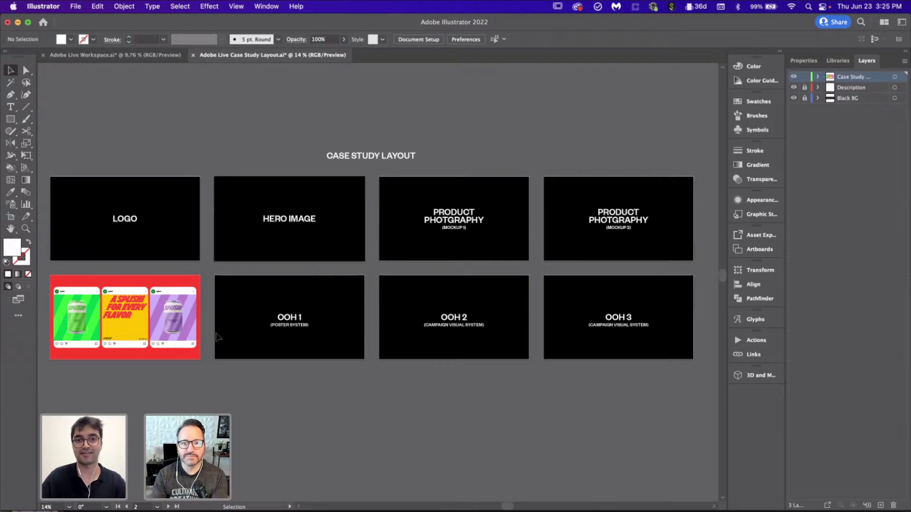
click(307, 315)
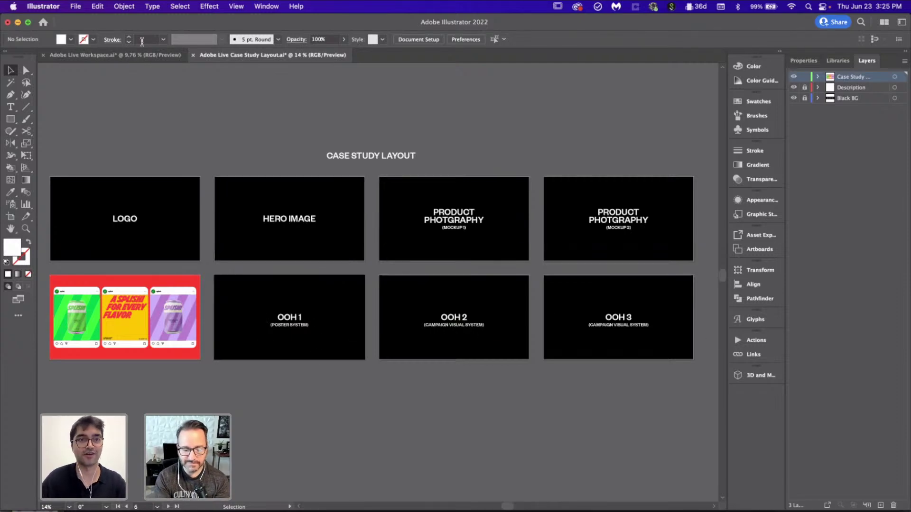
click(151, 56)
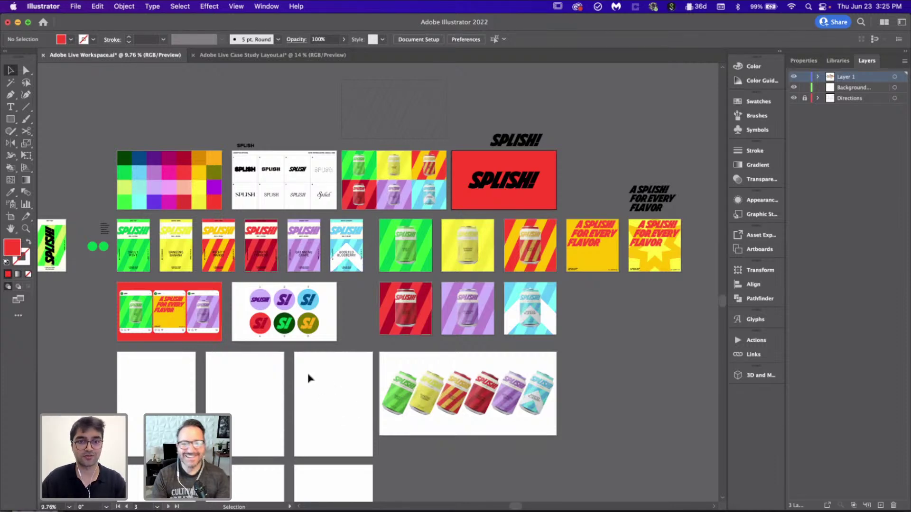
- Recolour the black SPLISH! wordmark with a red palette swatch using the Eyedropper
drag(308, 374, 348, 426)
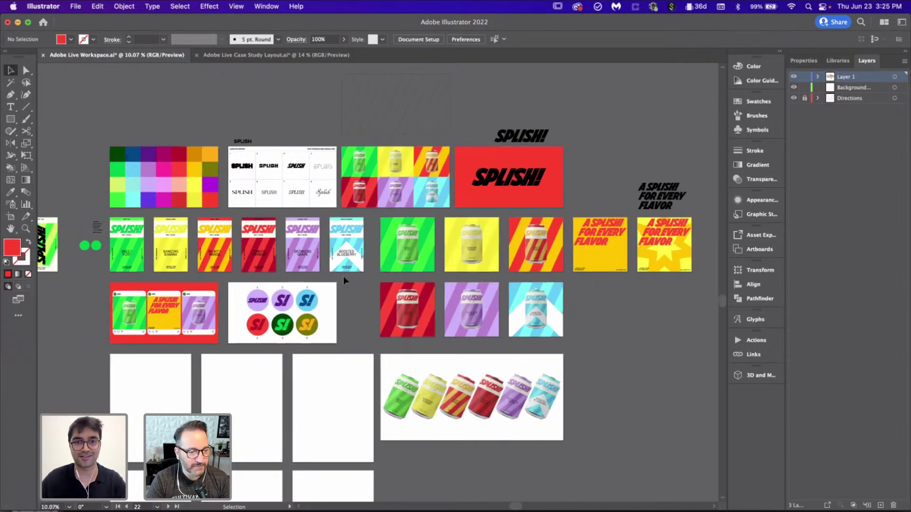
scroll(343, 276, up, 5)
scroll(312, 287, down, 2)
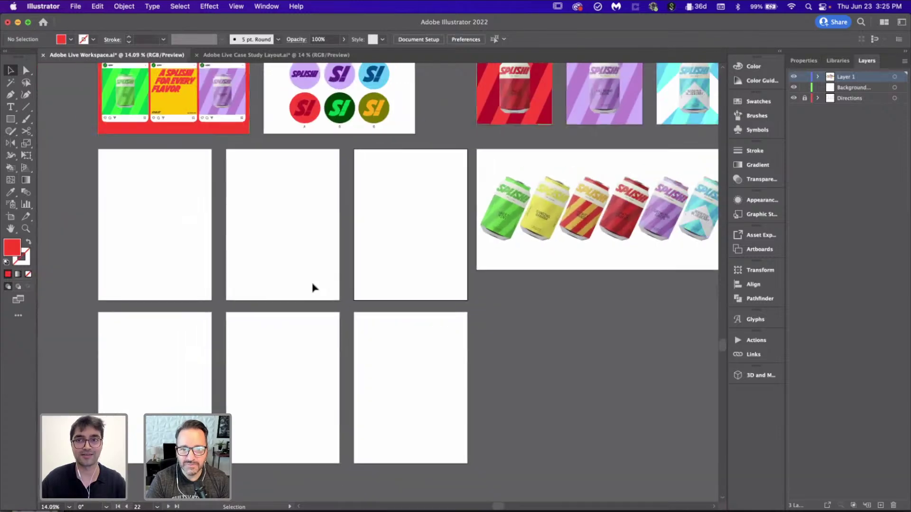
click(326, 278)
scroll(327, 284, up, 5)
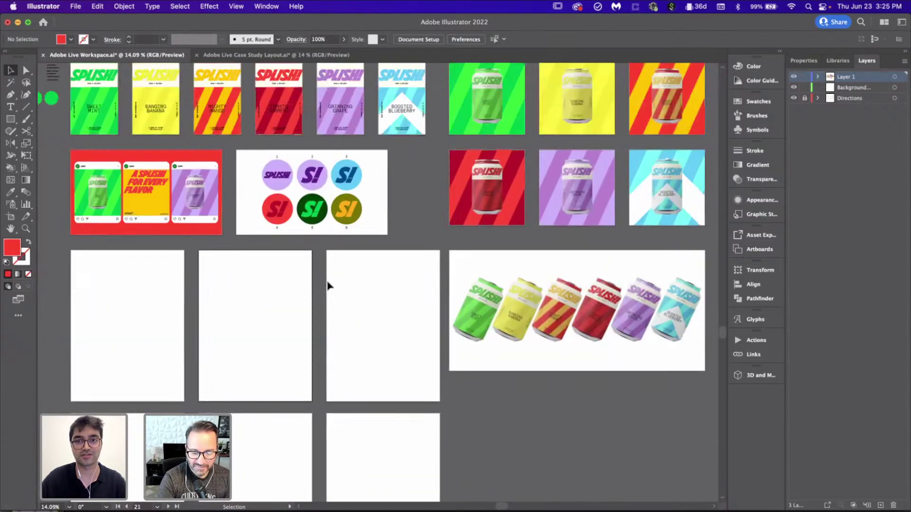
scroll(329, 284, up, 5)
scroll(474, 213, right, 3)
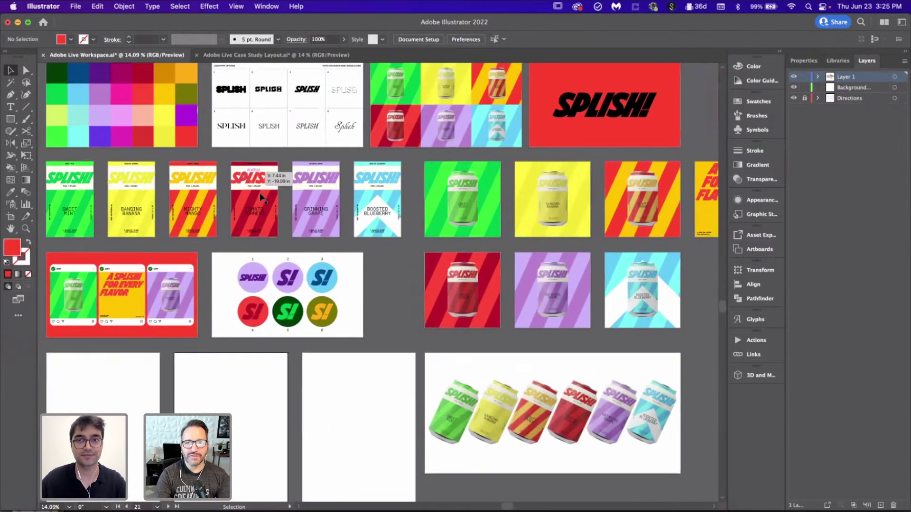
scroll(584, 175, up, 1)
click(536, 195)
scroll(536, 194, left, 4)
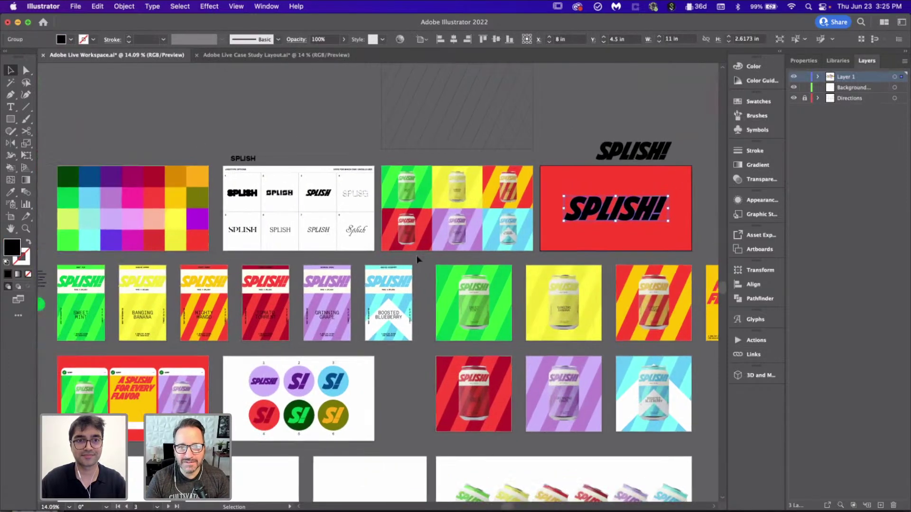
key(i)
click(154, 197)
key(v)
- Switch the wordmark to the darker crimson swatch from the palette instead
click(262, 115)
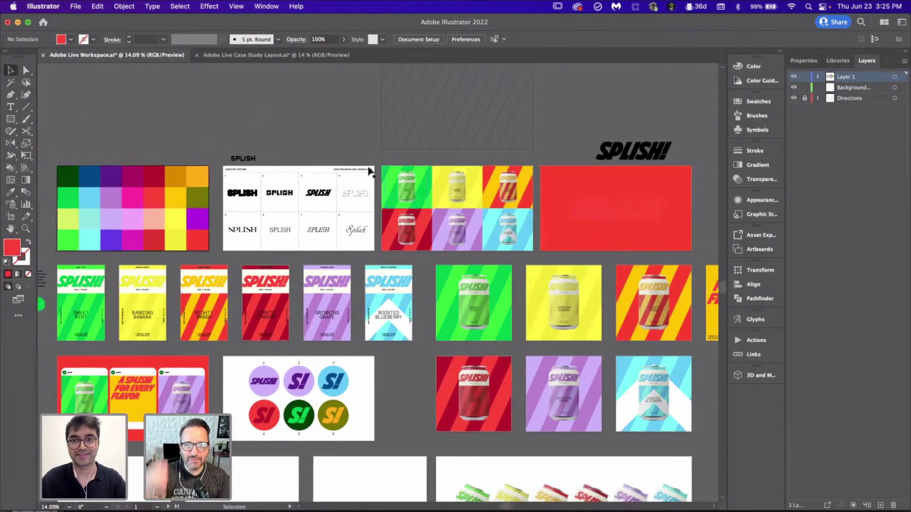
click(628, 216)
key(i)
click(156, 183)
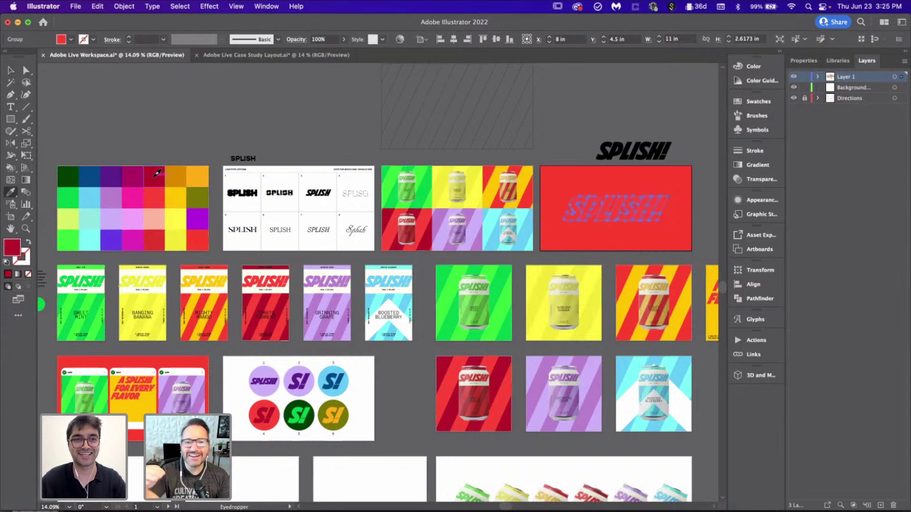
key(v)
click(245, 124)
- Check the crimson SPLISH! wordmark against the red artboard background
scroll(480, 298, up, 5)
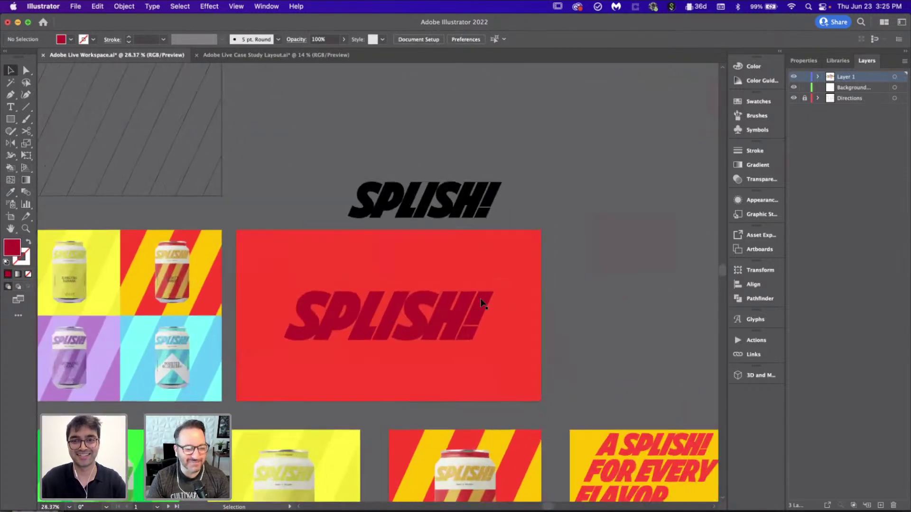
scroll(480, 303, up, 2)
click(434, 379)
click(459, 368)
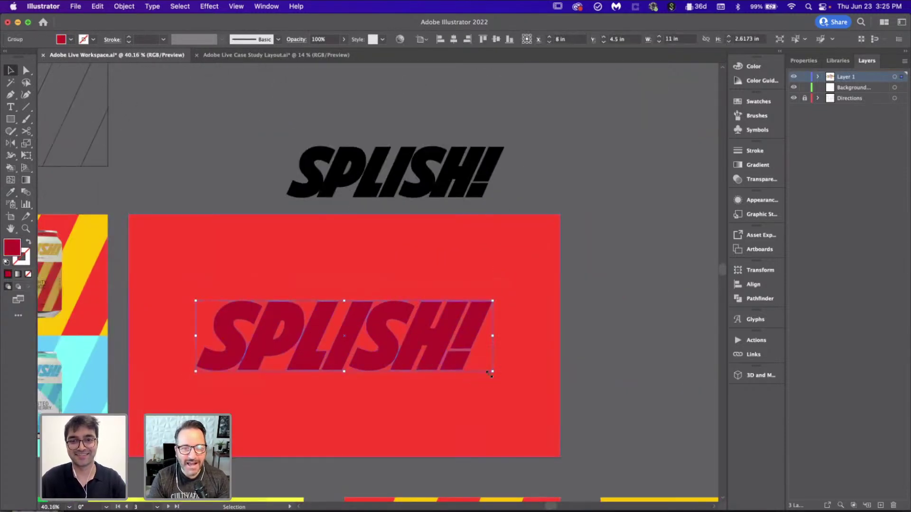
click(566, 379)
scroll(567, 378, down, 4)
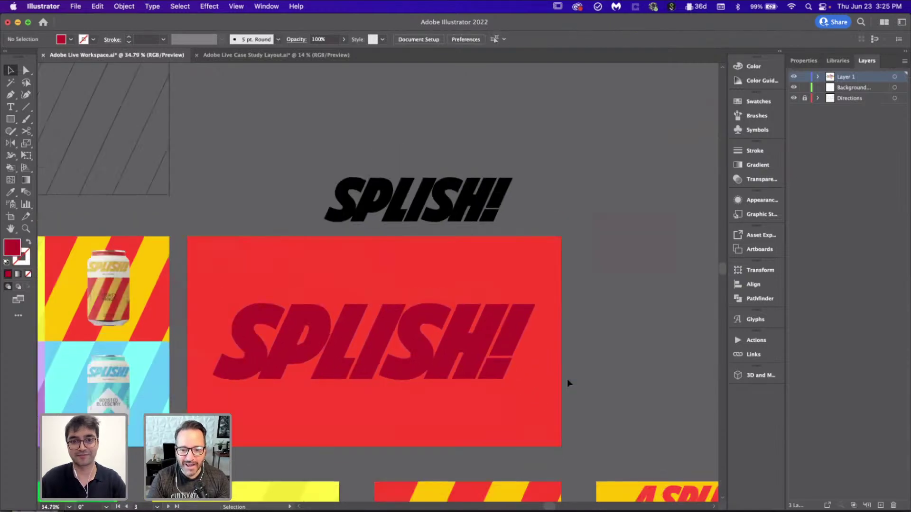
scroll(567, 379, down, 3)
scroll(567, 378, down, 3)
scroll(568, 378, up, 3)
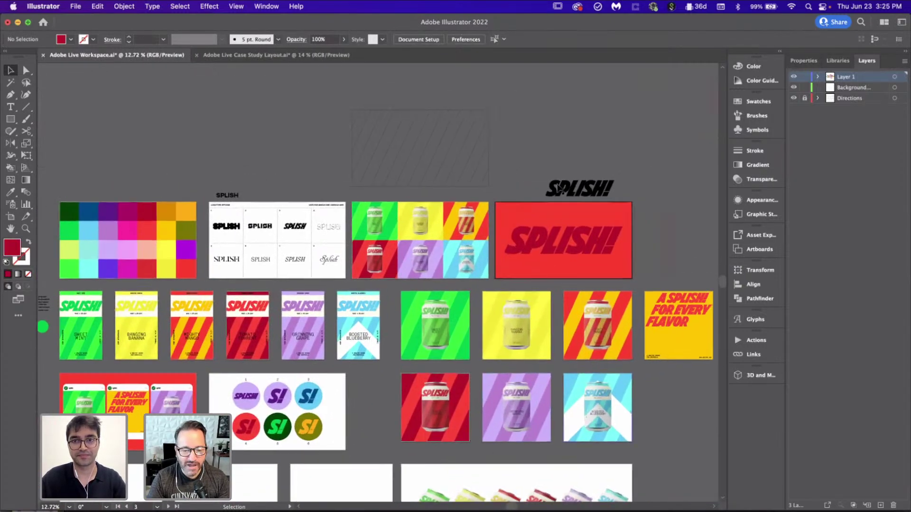
scroll(593, 279, up, 2)
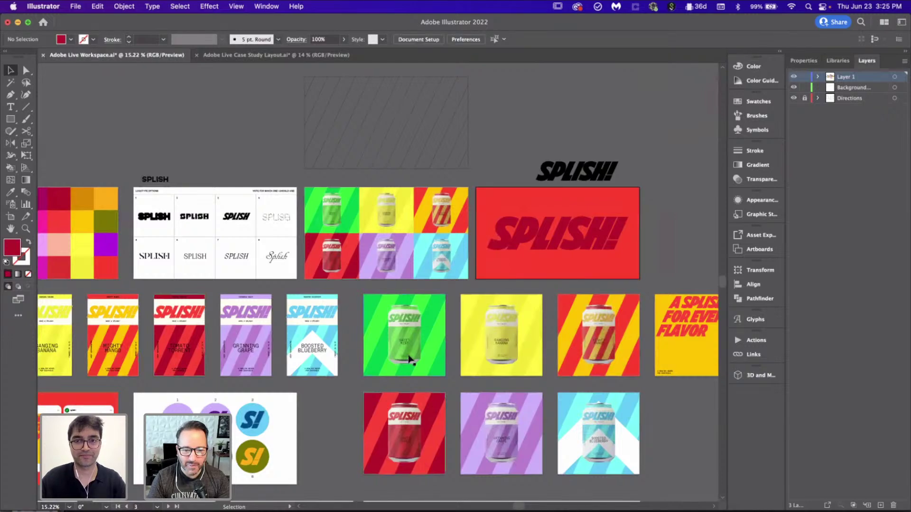
scroll(409, 359, left, 5)
scroll(409, 359, down, 3)
scroll(408, 360, up, 3)
scroll(409, 361, up, 3)
- Take MAKE A SPLASH! from the Grinning Grape label and shrink SPLISH! around its centre
click(368, 338)
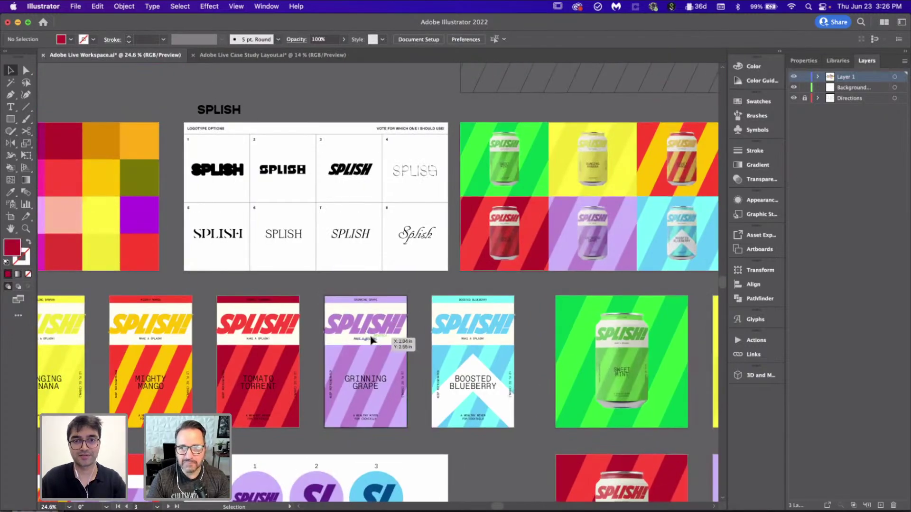
scroll(499, 321, right, 8)
scroll(500, 320, up, 3)
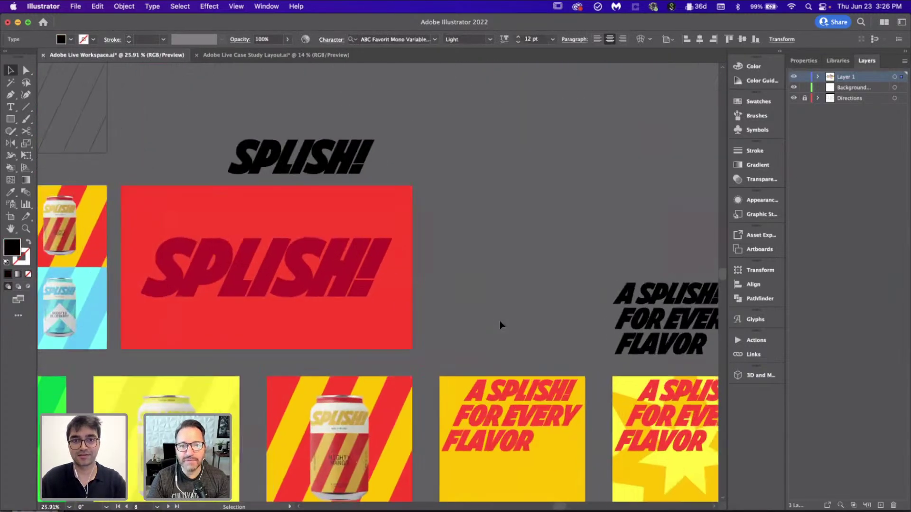
click(483, 260)
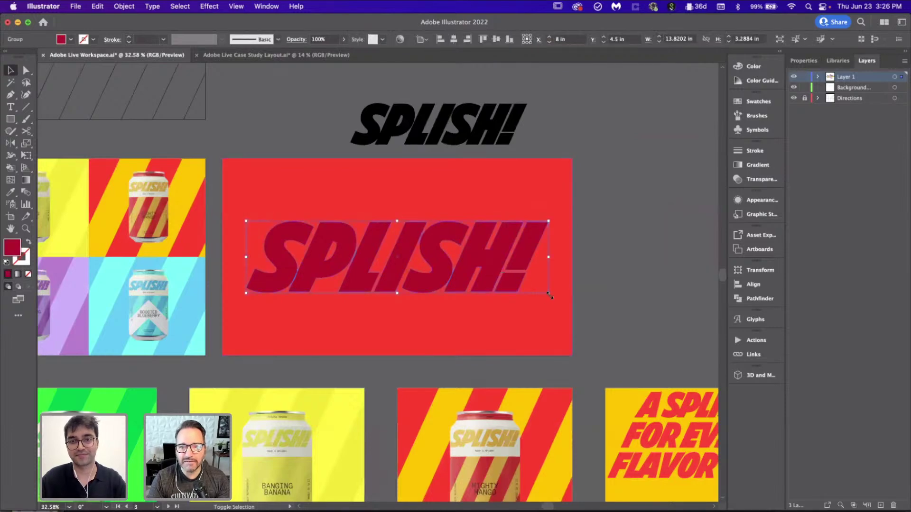
drag(543, 296, 533, 299)
click(439, 349)
- Paste MAKE A SPLASH! at 21 pt, centred horizontally just below the wordmark
scroll(439, 349, up, 3)
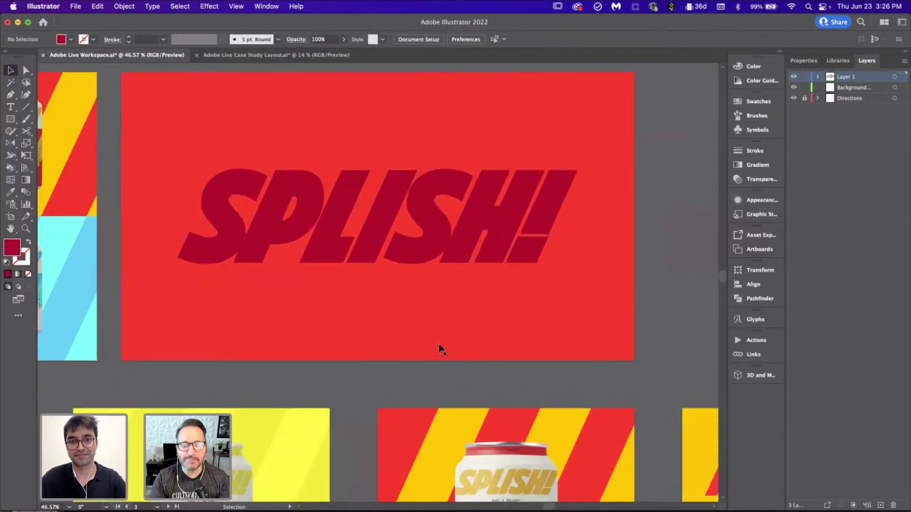
key(super+v)
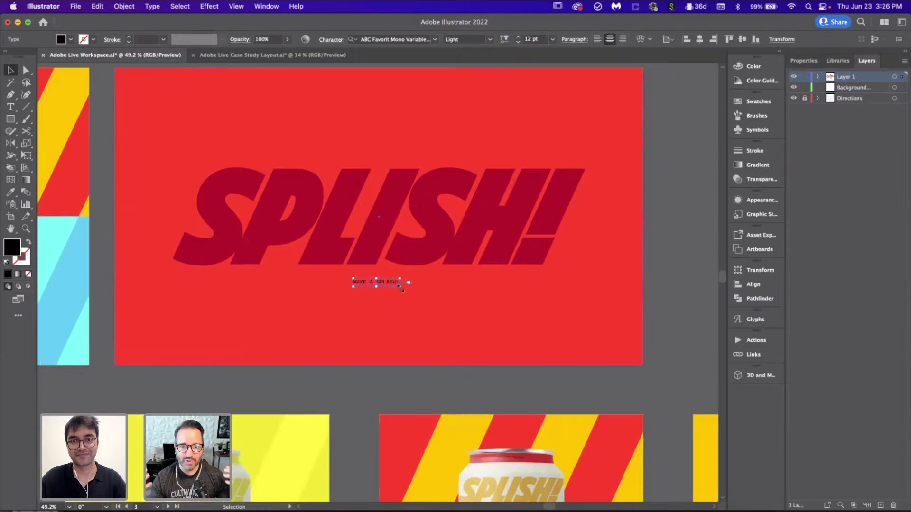
click(803, 60)
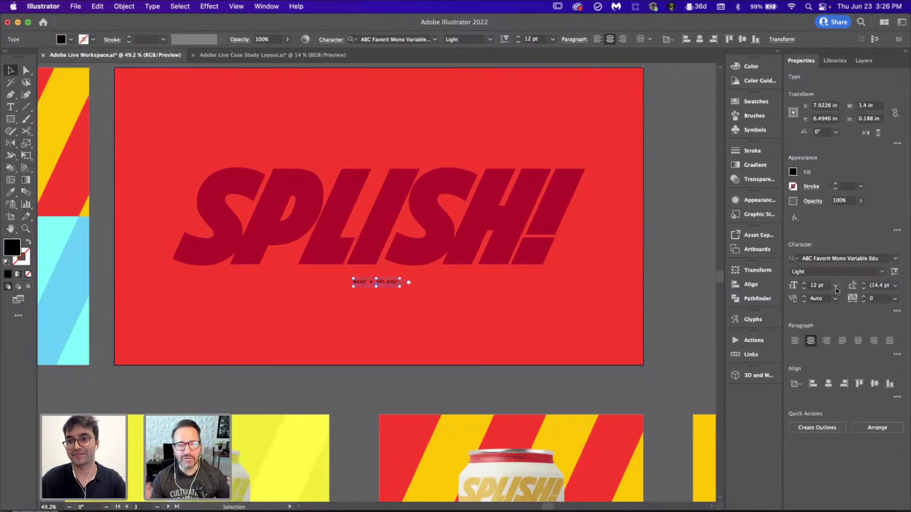
click(836, 285)
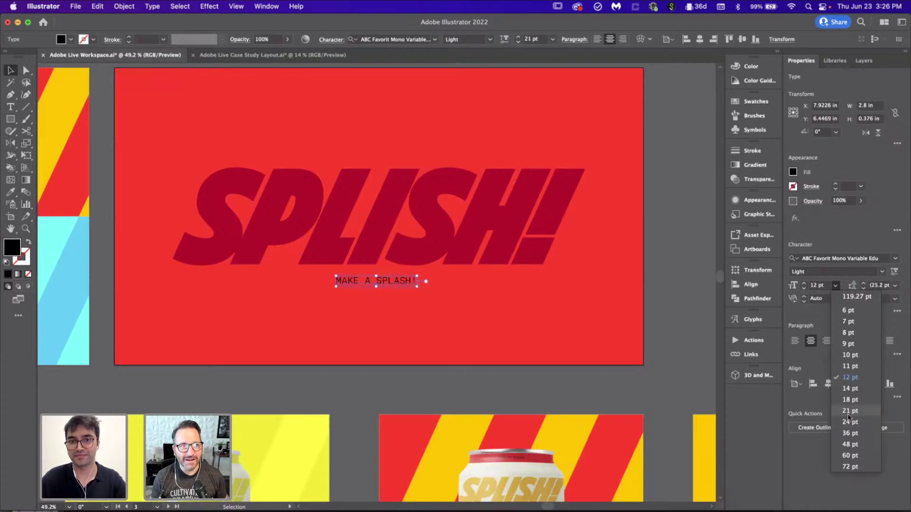
click(848, 412)
click(829, 385)
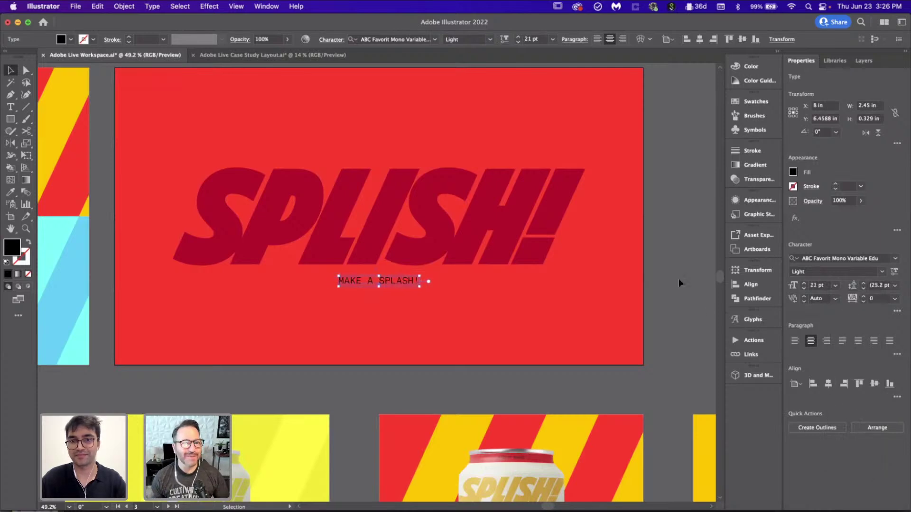
click(664, 274)
drag(379, 280, 419, 285)
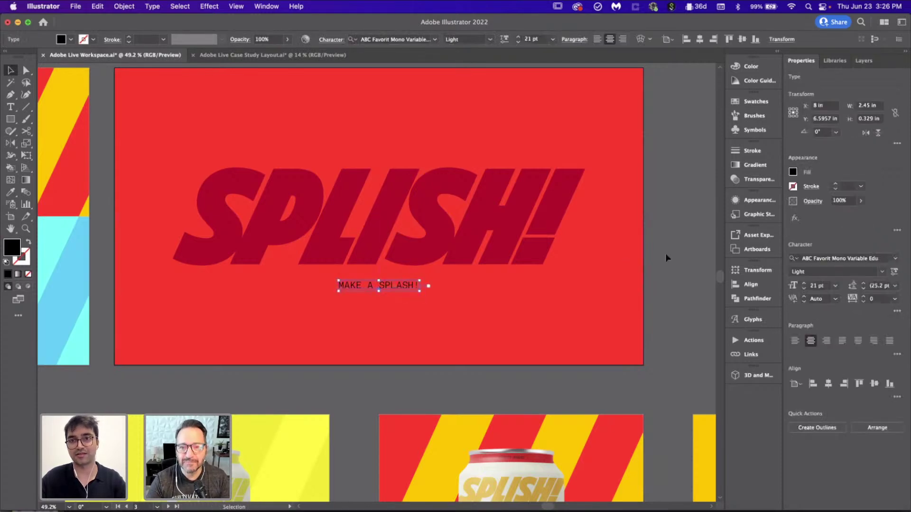
click(665, 255)
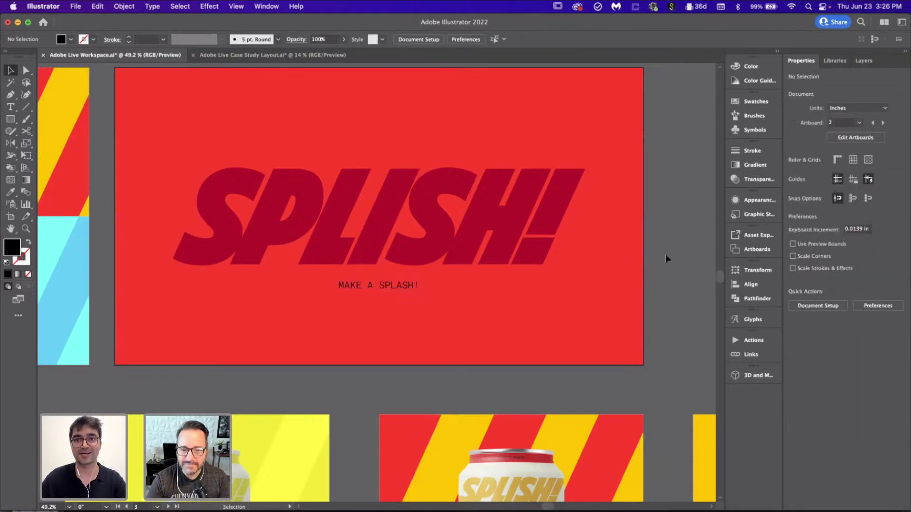
scroll(665, 254, down, 4)
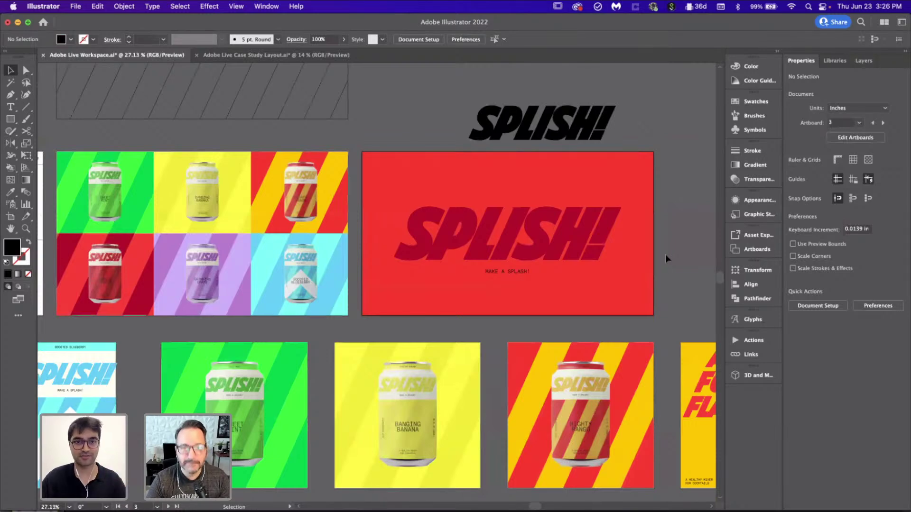
scroll(410, 270, down, 2)
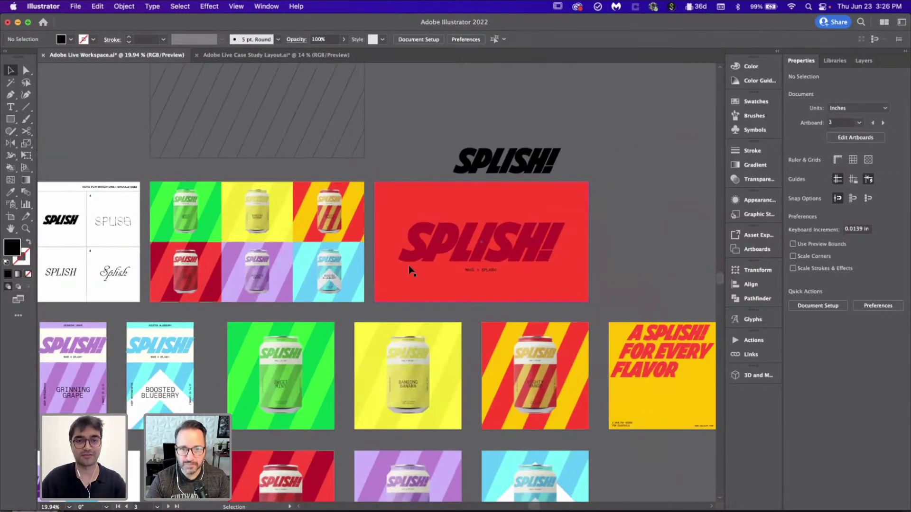
- Pan across the canvas to the Mighty Mango and Tomato Torrent can label artboards
scroll(410, 271, down, 1)
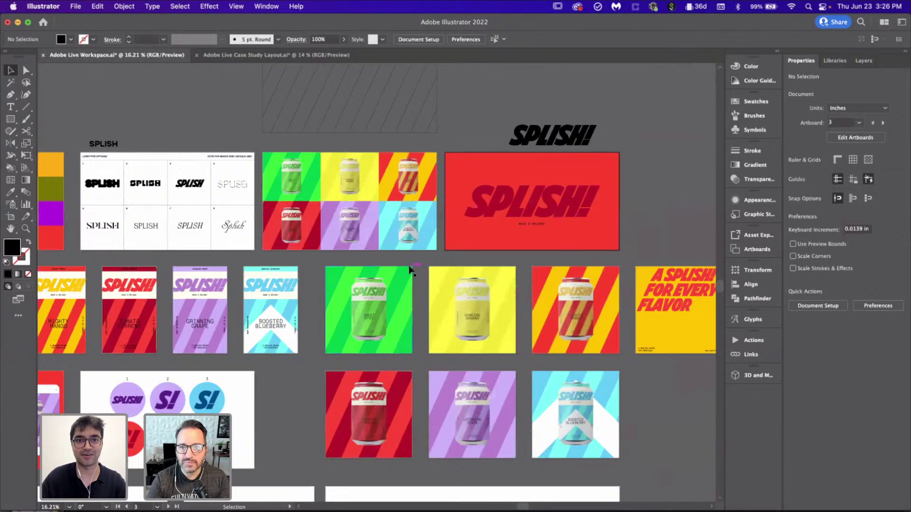
scroll(391, 208, right, 5)
scroll(390, 207, up, 1)
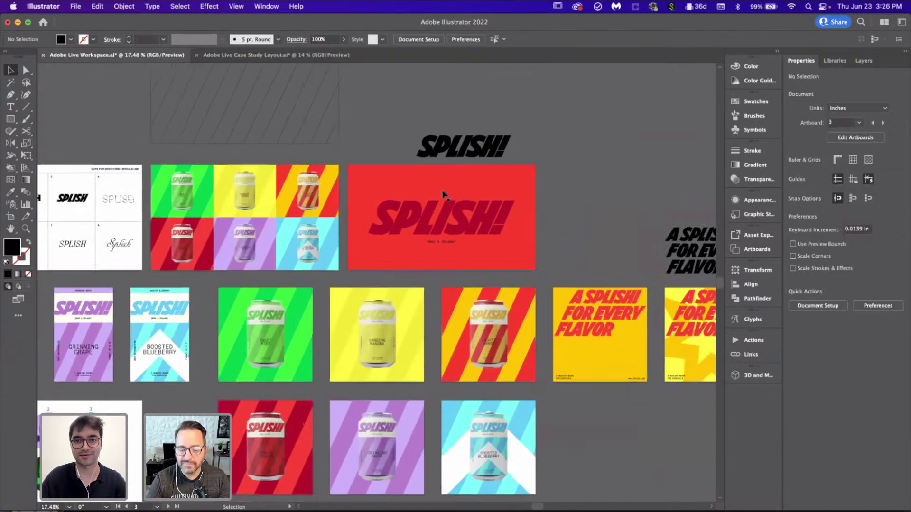
scroll(443, 194, up, 5)
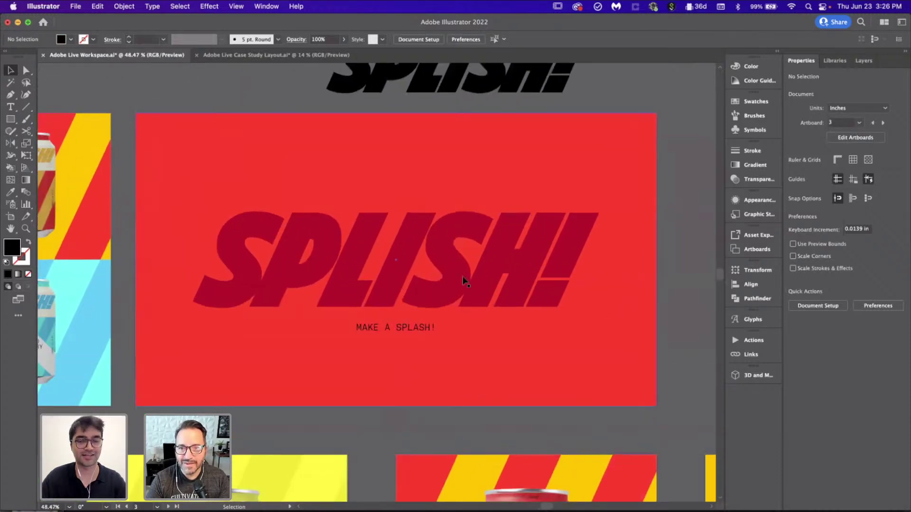
scroll(470, 331, down, 3)
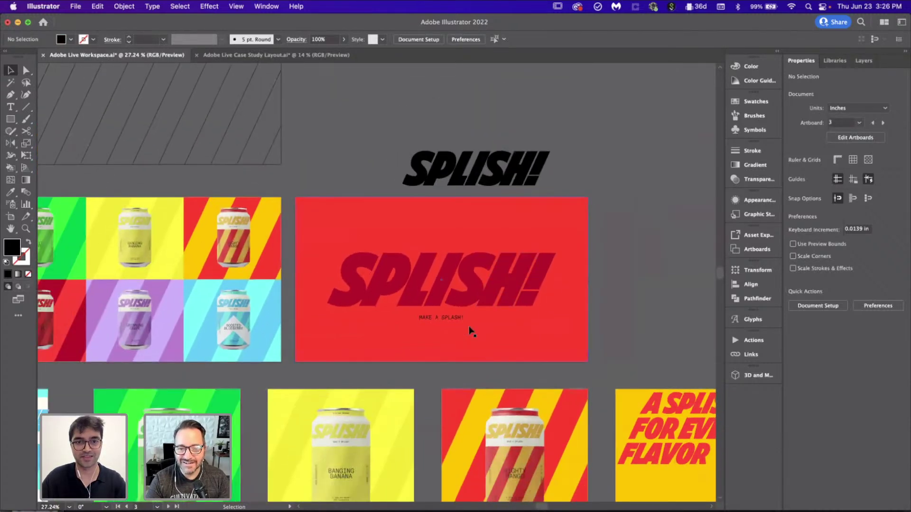
scroll(470, 330, down, 3)
scroll(470, 331, up, 2)
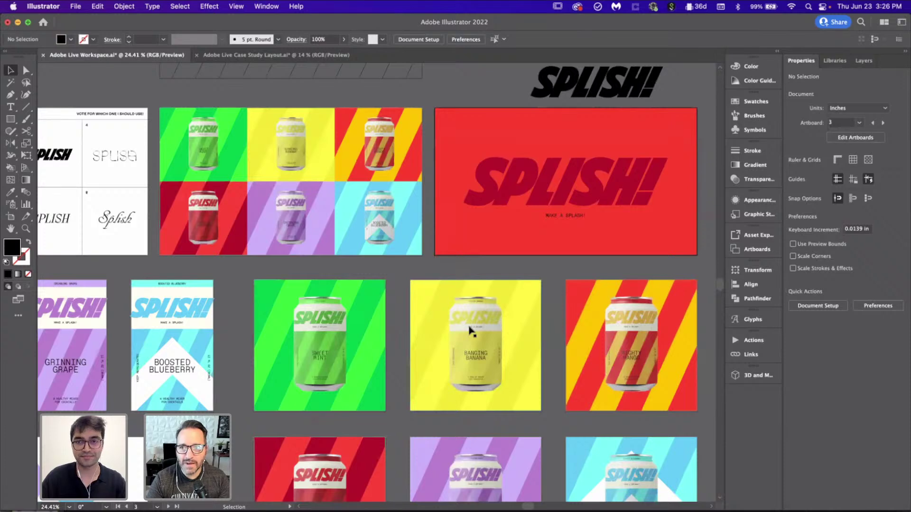
scroll(470, 331, down, 3)
scroll(470, 331, up, 1)
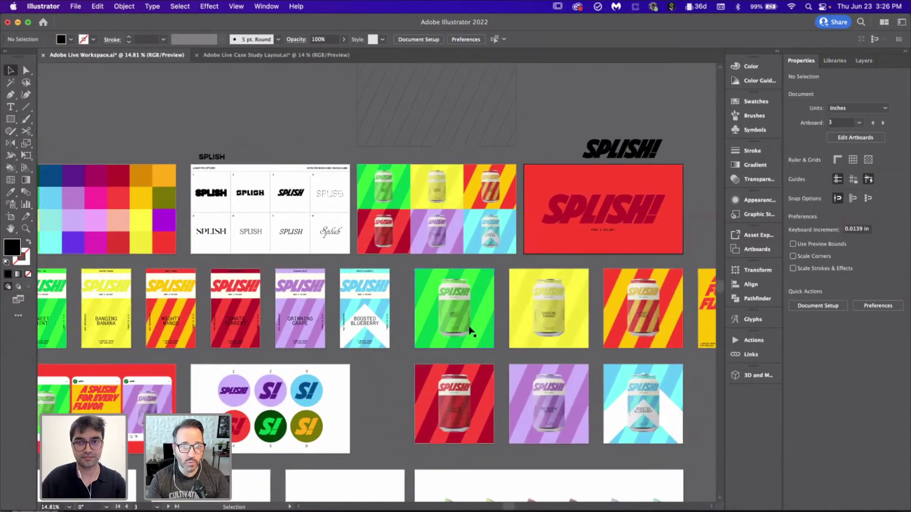
scroll(470, 331, left, 3)
scroll(470, 330, down, 1)
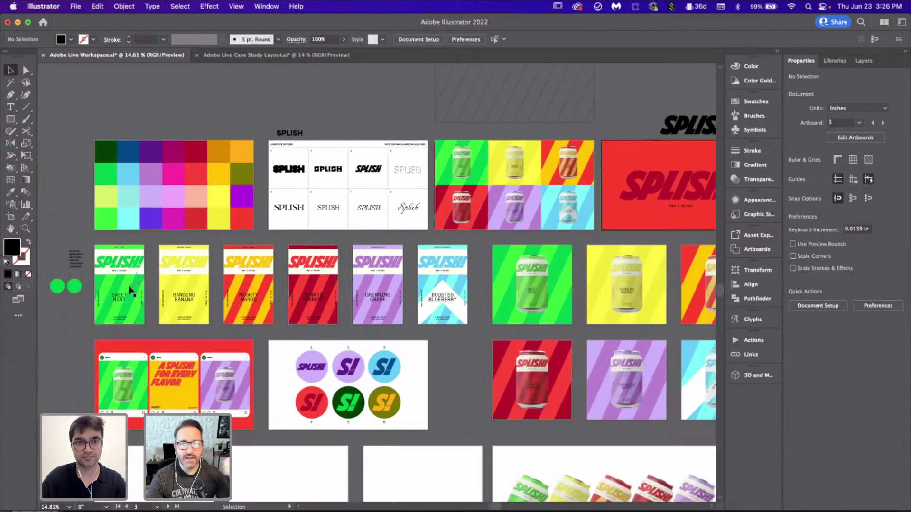
scroll(248, 314, up, 5)
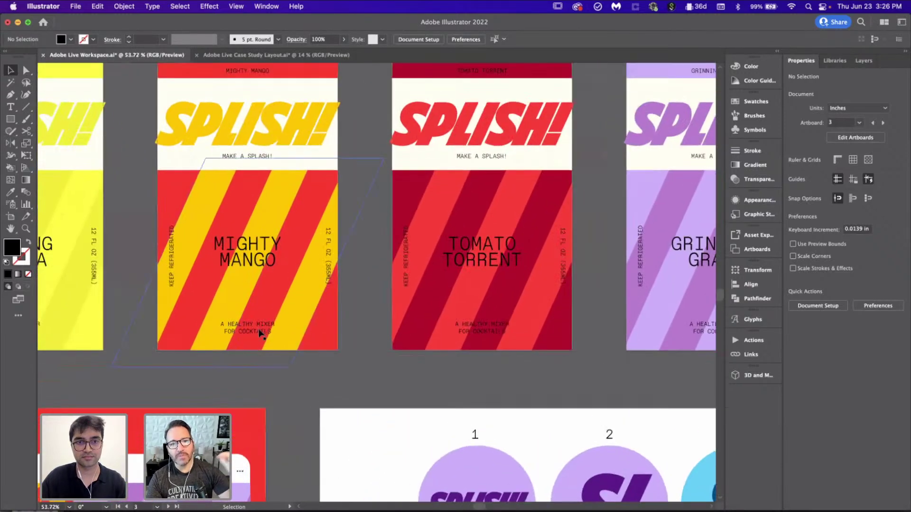
- Bring the Mighty Mango tagline onto the red artboard and place it above SPLISH!
click(260, 334)
scroll(260, 334, down, 4)
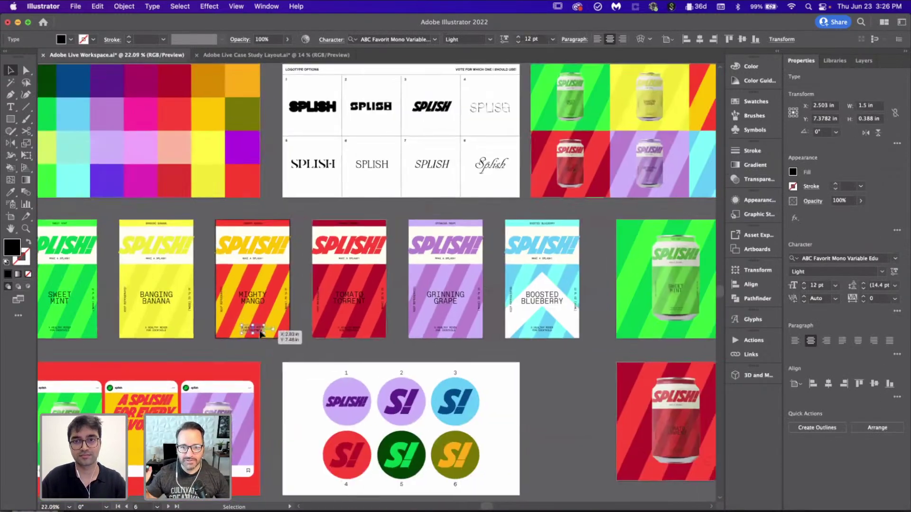
scroll(260, 335, right, 6)
scroll(260, 334, up, 2)
scroll(260, 334, up, 4)
click(263, 237)
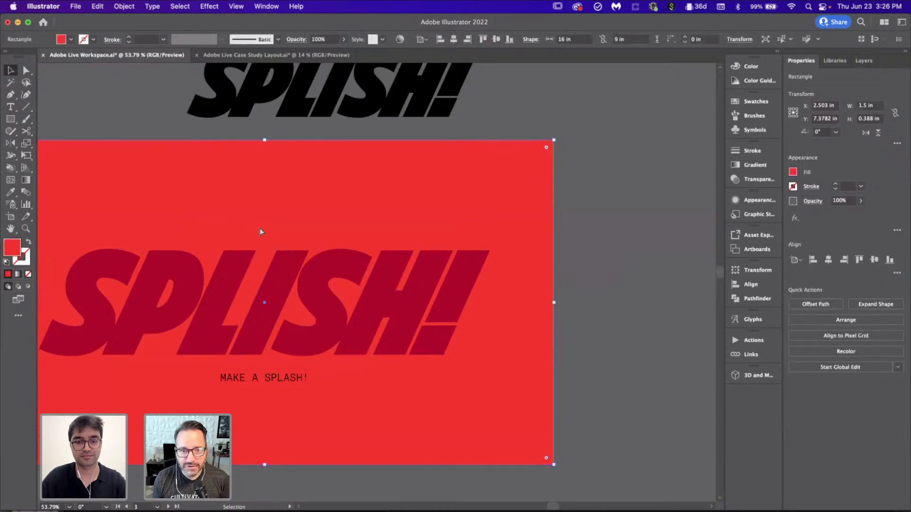
mouse_move(387, 284)
mouse_down()
mouse_move(407, 284)
mouse_move(292, 201)
mouse_move(273, 204)
mouse_up()
- Match the tagline to the MAKE A SPLASH! style and join it into one line
key(i)
click(265, 379)
key(v)
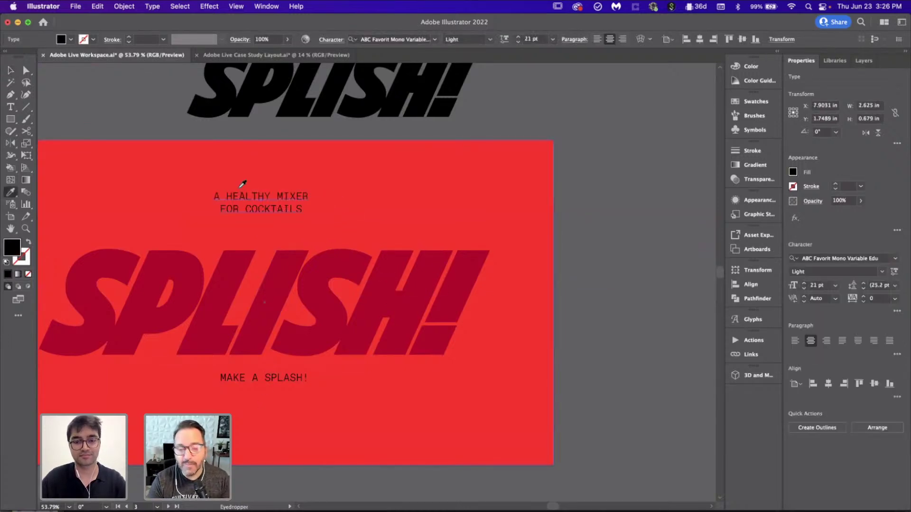
double_click(223, 210)
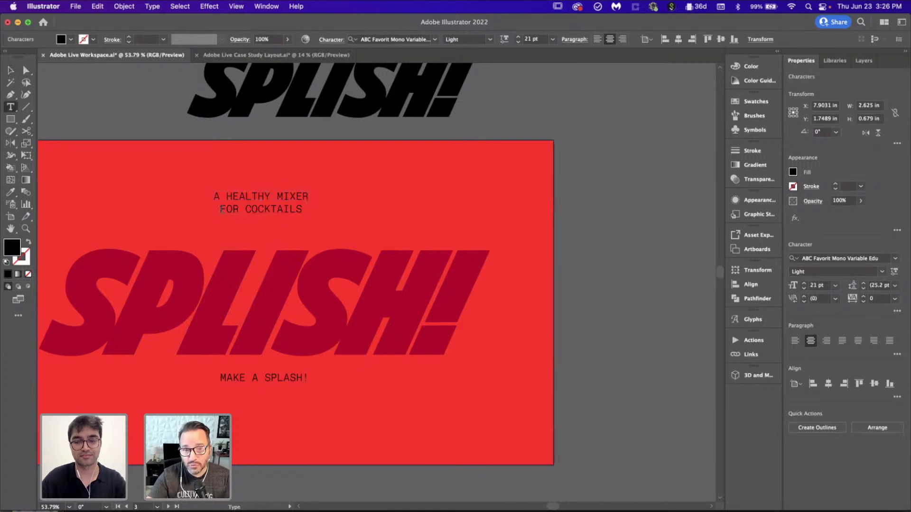
key(BackSpace)
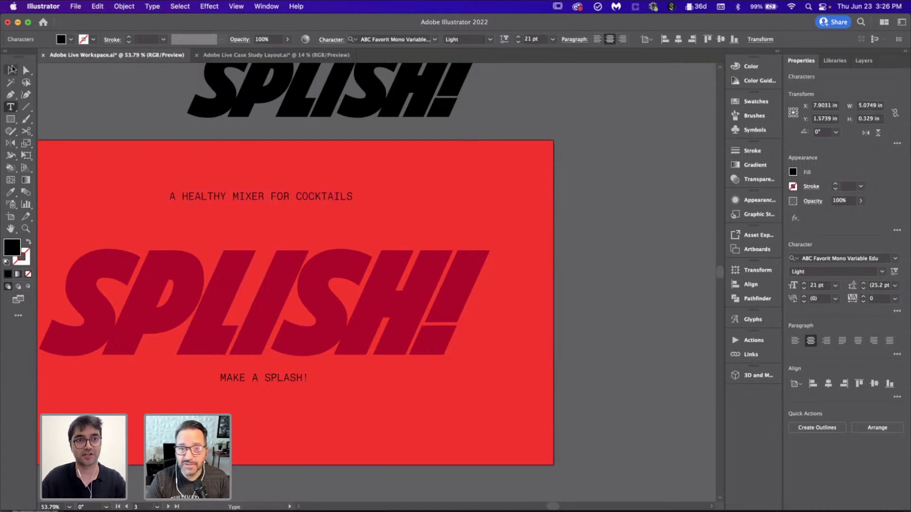
click(12, 70)
drag(334, 195, 339, 224)
- Move A HEALTHY MIXER FOR COCKTAILS to the bottom-left and MAKE A SPLASH! to the bottom-right corner
click(633, 238)
scroll(632, 238, down, 3)
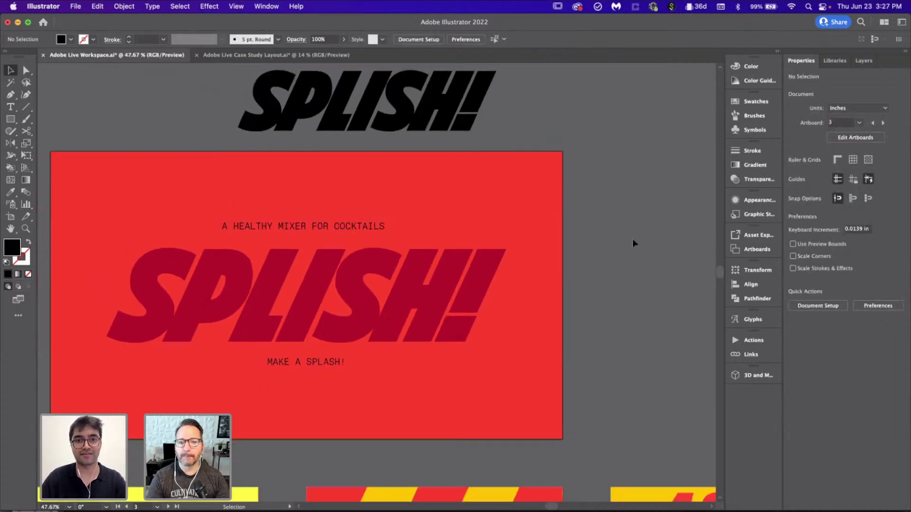
drag(376, 325, 576, 381)
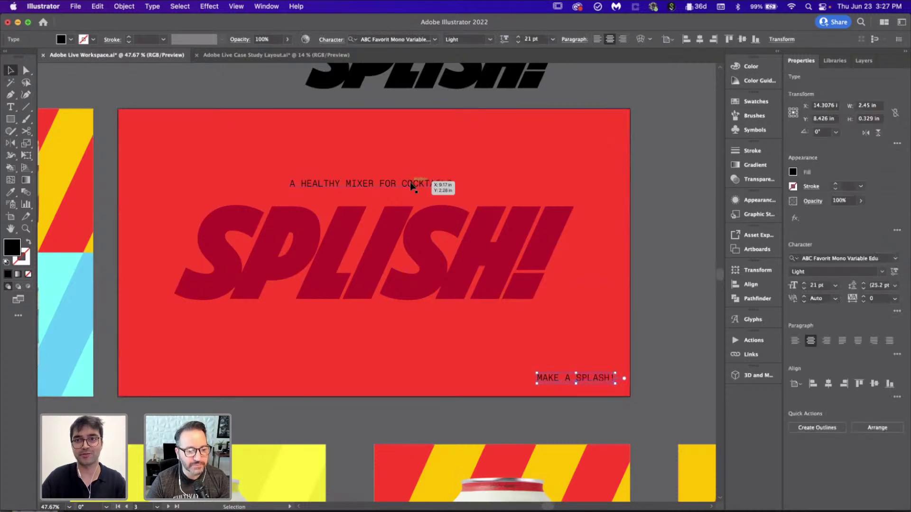
mouse_move(410, 182)
mouse_down()
mouse_move(313, 270)
mouse_move(291, 369)
mouse_move(258, 380)
mouse_up()
drag(257, 376, 257, 376)
click(713, 247)
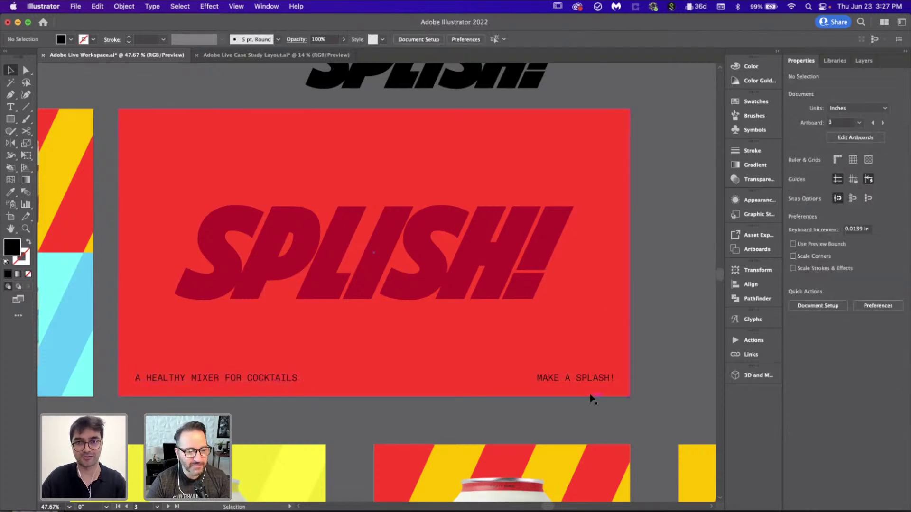
click(591, 381)
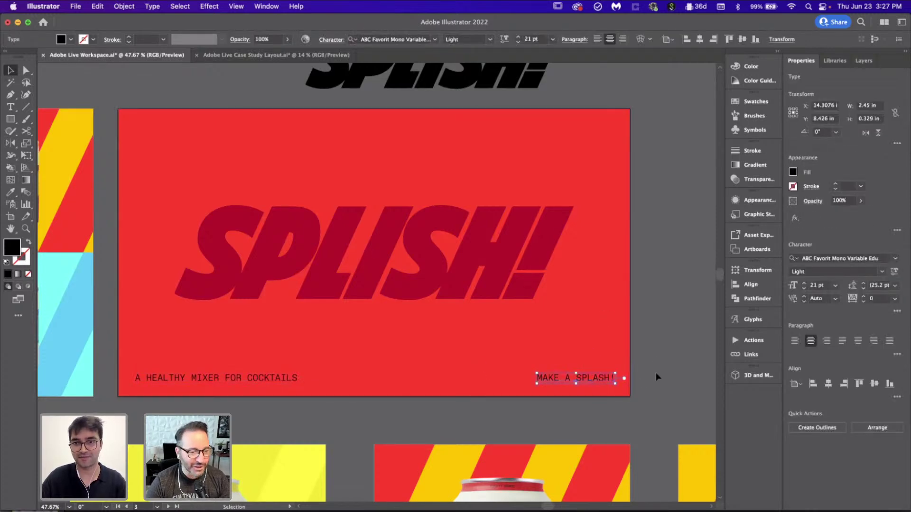
click(655, 374)
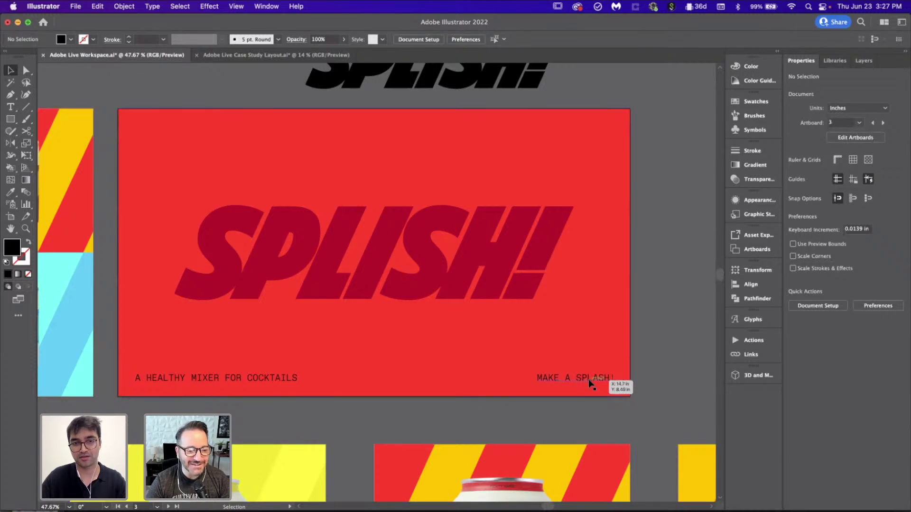
drag(591, 380, 596, 383)
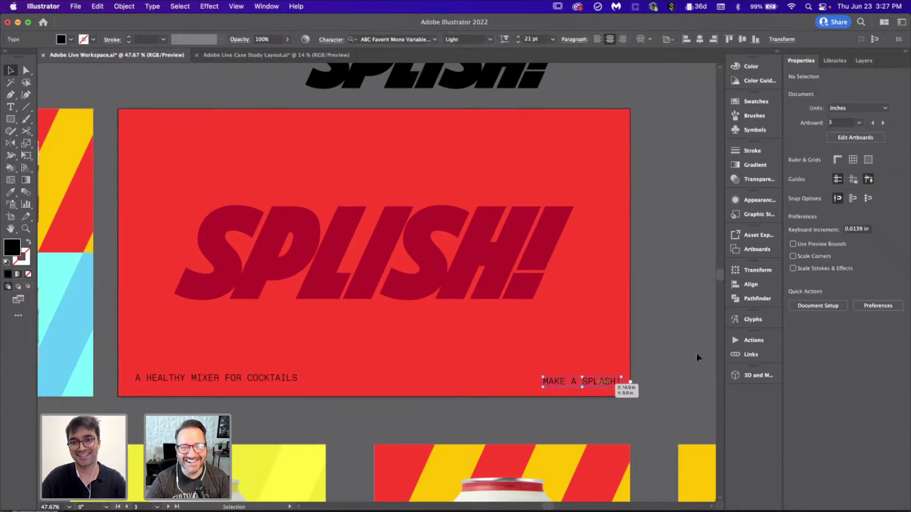
click(672, 349)
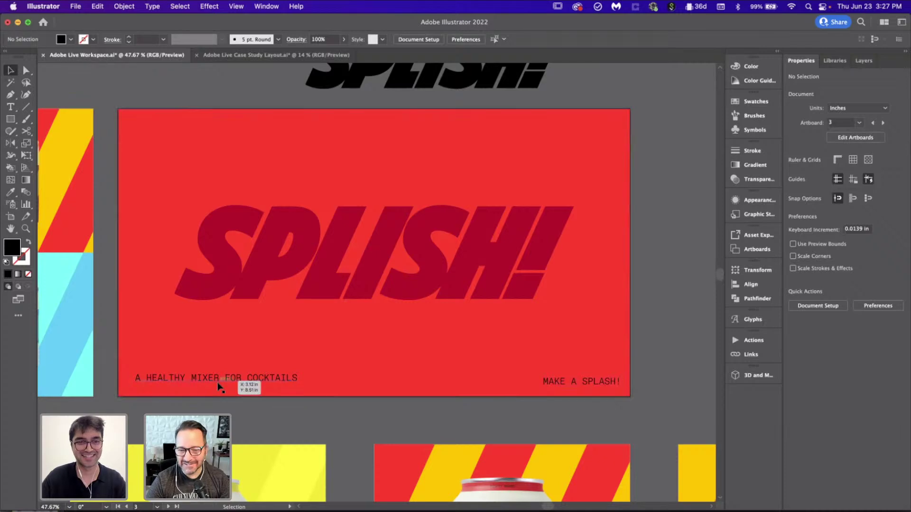
scroll(220, 386, right, 10)
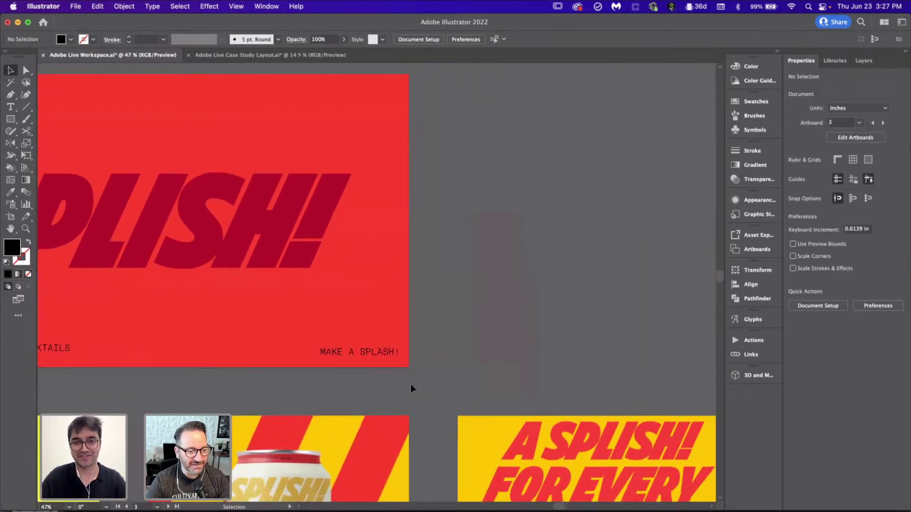
- Draw a black spacer square in the artboard's lower-right corner as a margin guide
scroll(410, 384, up, 6)
key(F6)
key(m)
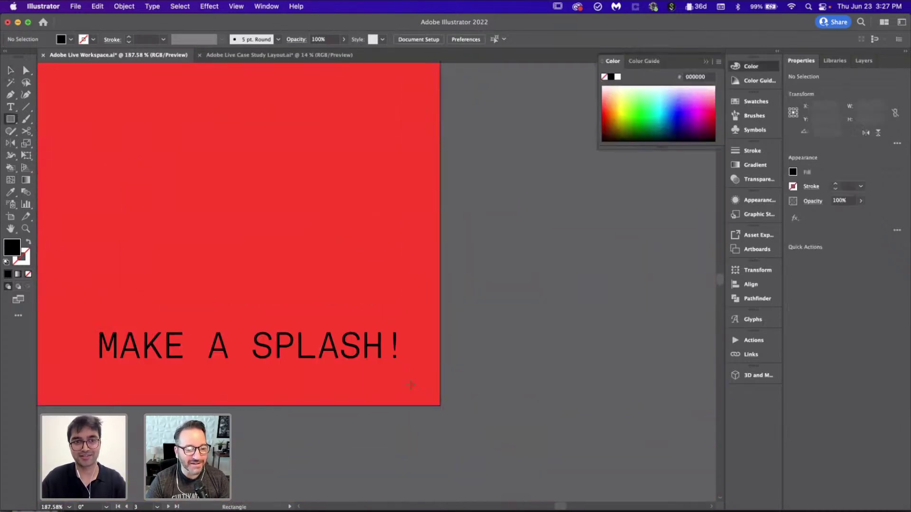
drag(397, 360, 440, 405)
key(v)
key(super+shift+a)
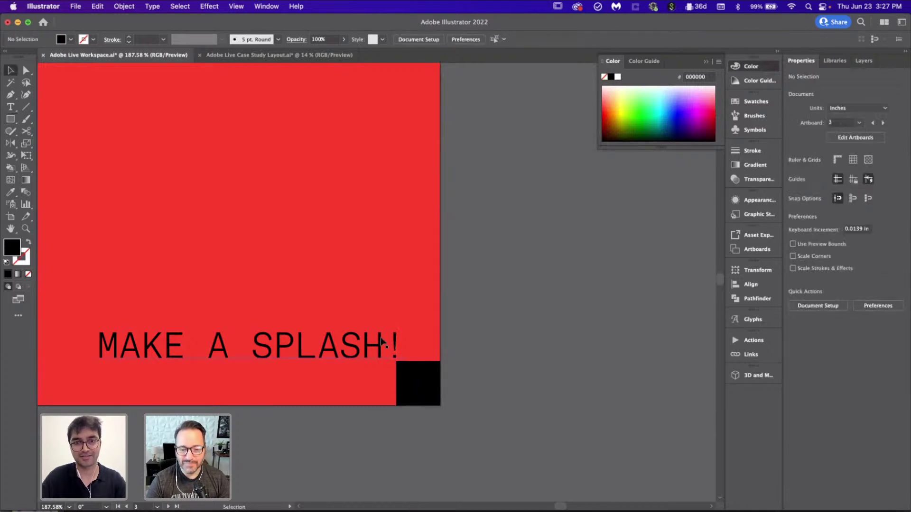
- Align the tagline's edge to the spacer square, then delete the square
click(396, 347)
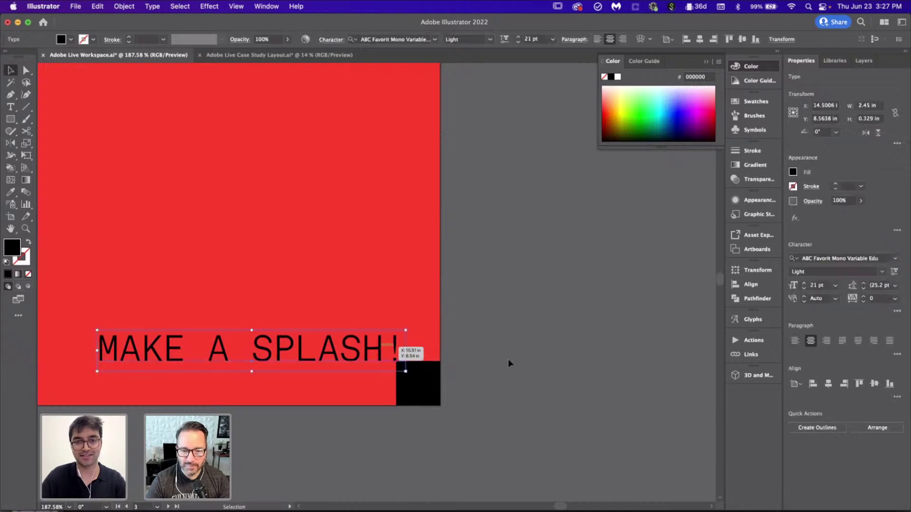
click(508, 360)
scroll(508, 360, down, 4)
scroll(508, 363, down, 4)
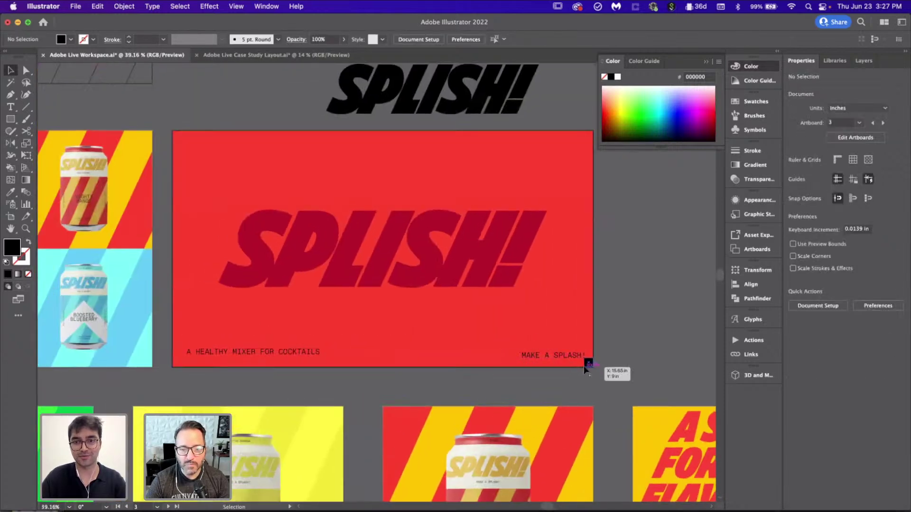
click(588, 364)
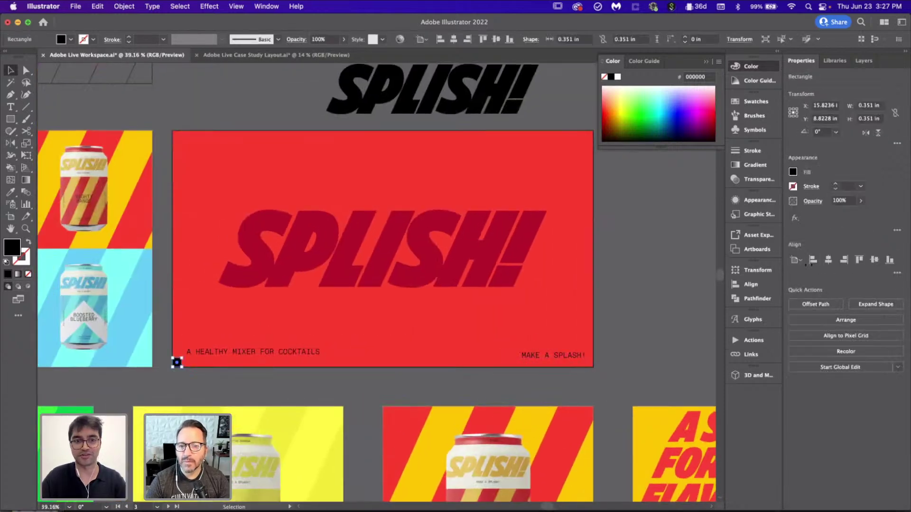
click(184, 379)
scroll(184, 380, up, 10)
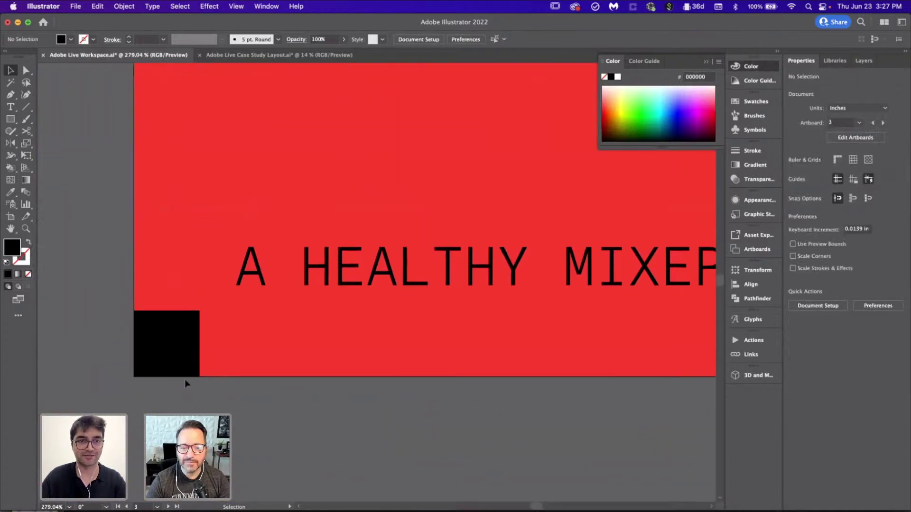
scroll(184, 380, up, 3)
drag(364, 176, 296, 224)
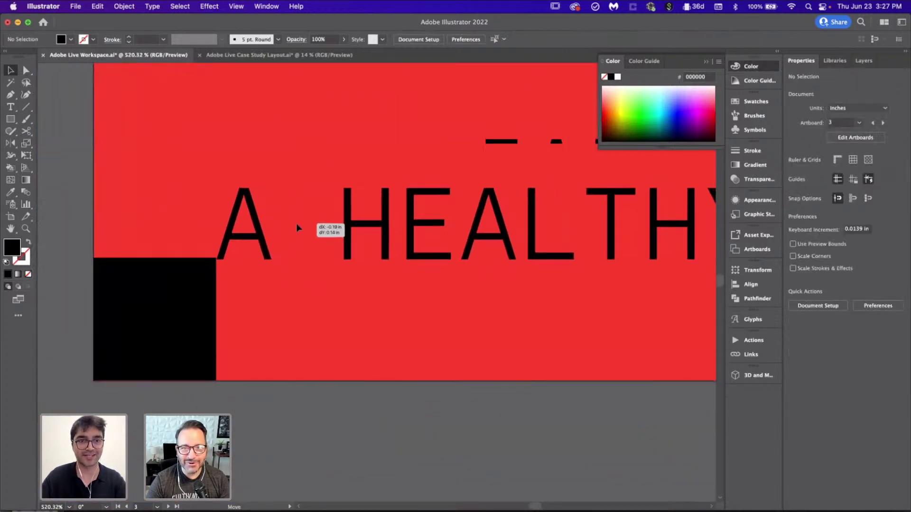
click(134, 308)
key(Delete)
- Zoom back out to the SPLISH! artboard and select all its artwork
key(super+0)
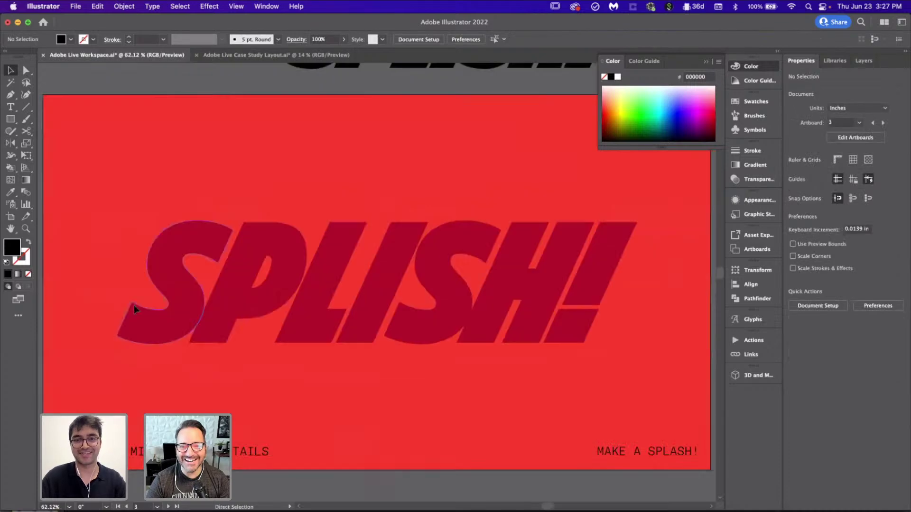
scroll(134, 305, down, 2)
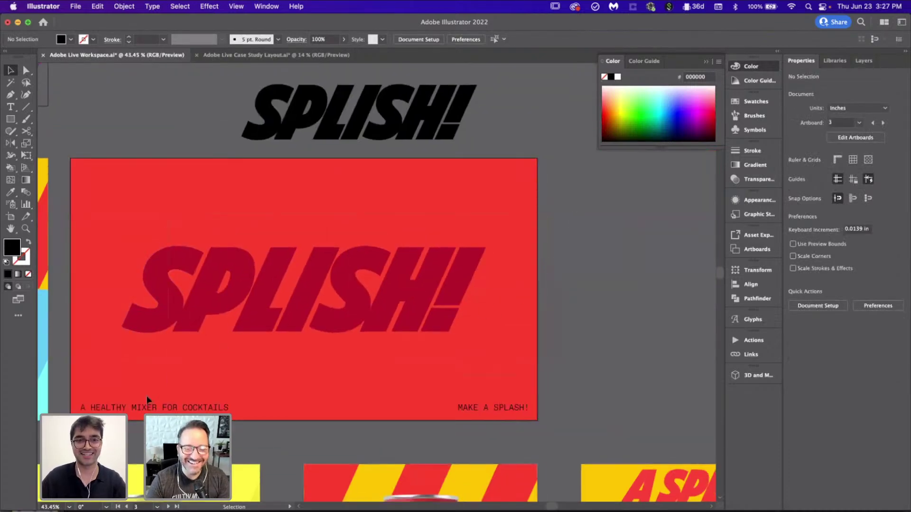
key(super+a)
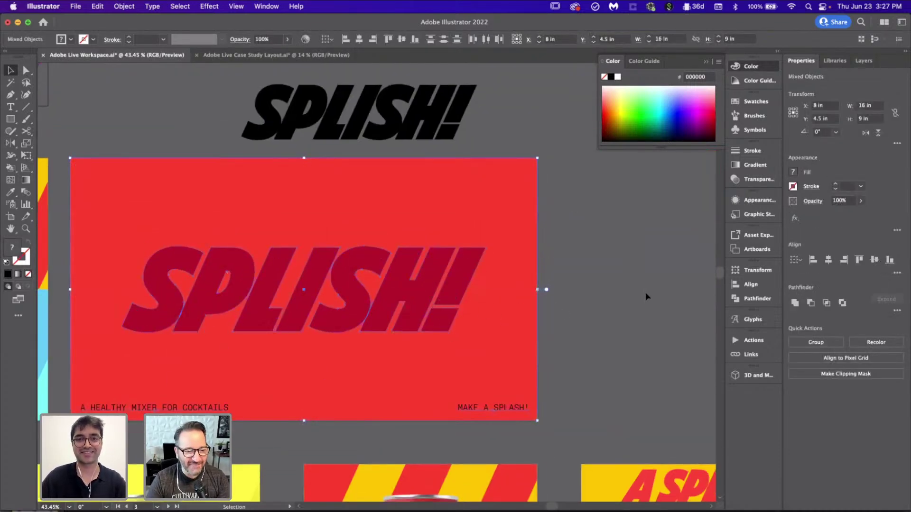
- Paste the red SPLISH! logo in place onto the Case Study Layout's LOGO artboard
click(645, 296)
click(265, 58)
scroll(426, 237, left, 3)
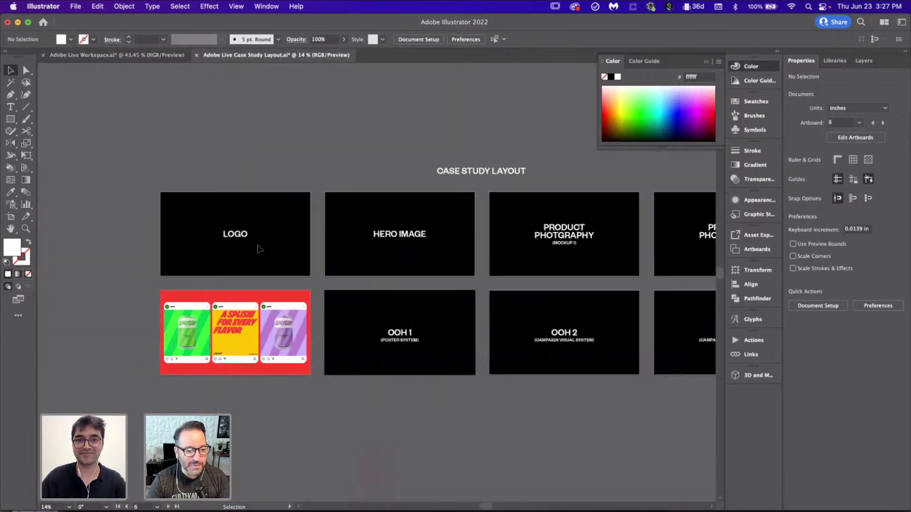
click(863, 62)
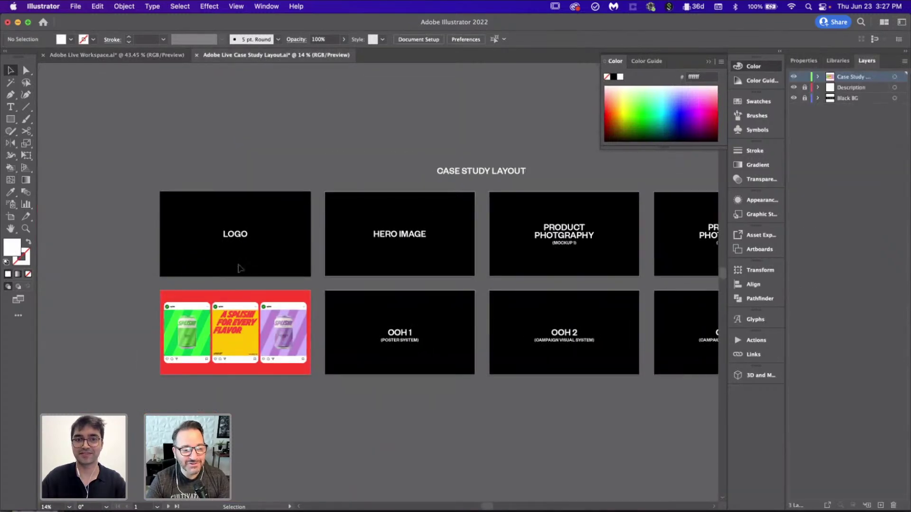
scroll(239, 268, up, 6)
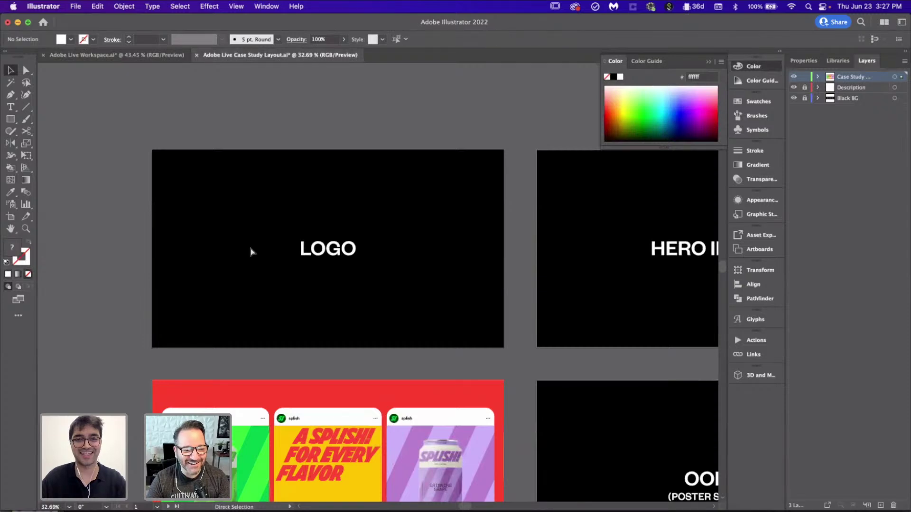
key(super+shift+v)
click(134, 230)
- Switch back to the Adobe Live Workspace document
scroll(411, 288, down, 3)
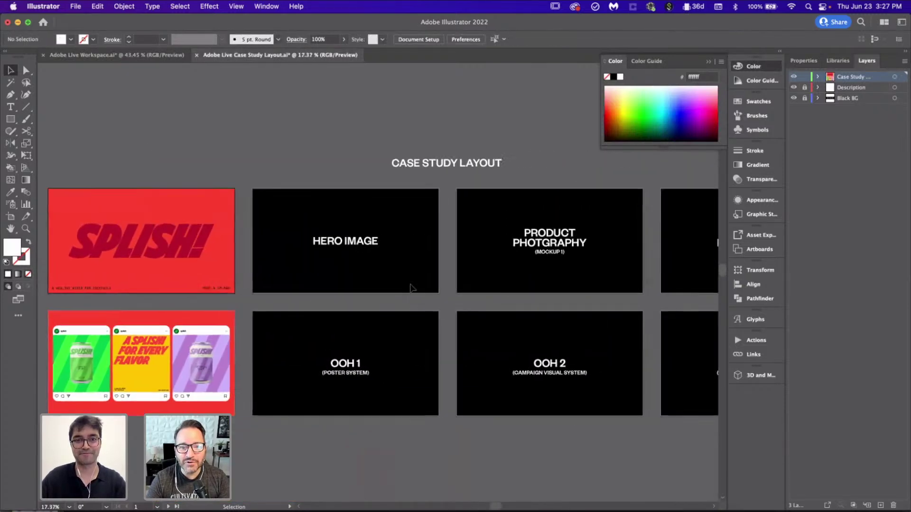
scroll(412, 288, down, 2)
scroll(413, 286, right, 3)
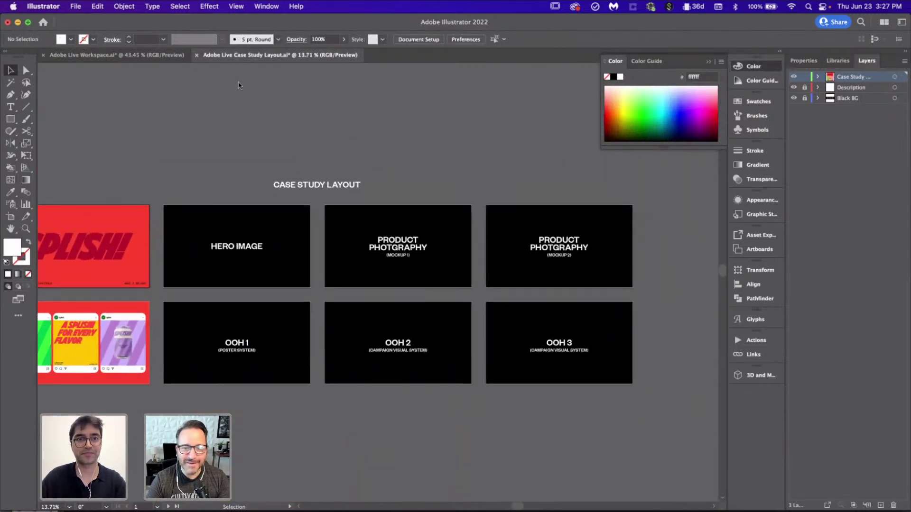
click(116, 55)
scroll(433, 290, down, 5)
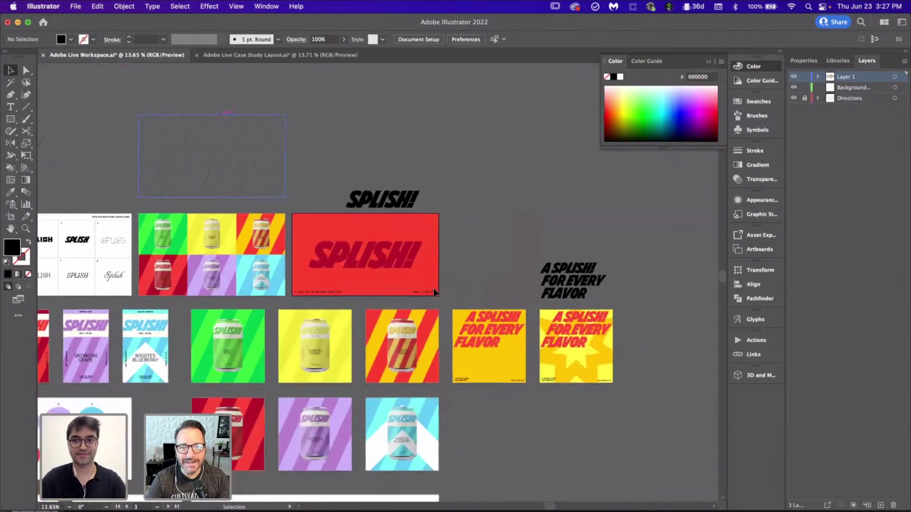
- Move the A SPLISH! FOR EVERY FLAVOR tagline above the wordmark
scroll(433, 289, down, 2)
drag(529, 271, 362, 180)
scroll(516, 262, up, 3)
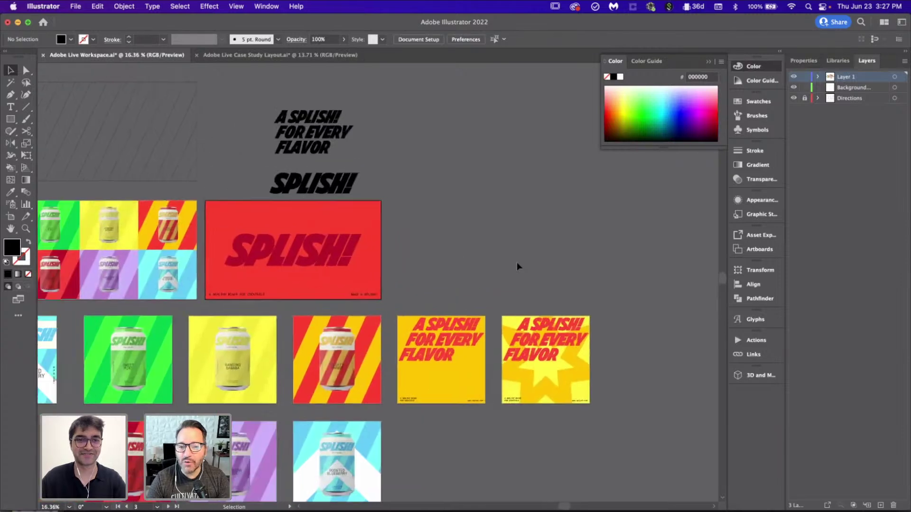
- Add new blank 16 × 9 in artboards beside the red SPLISH! artboard
click(10, 215)
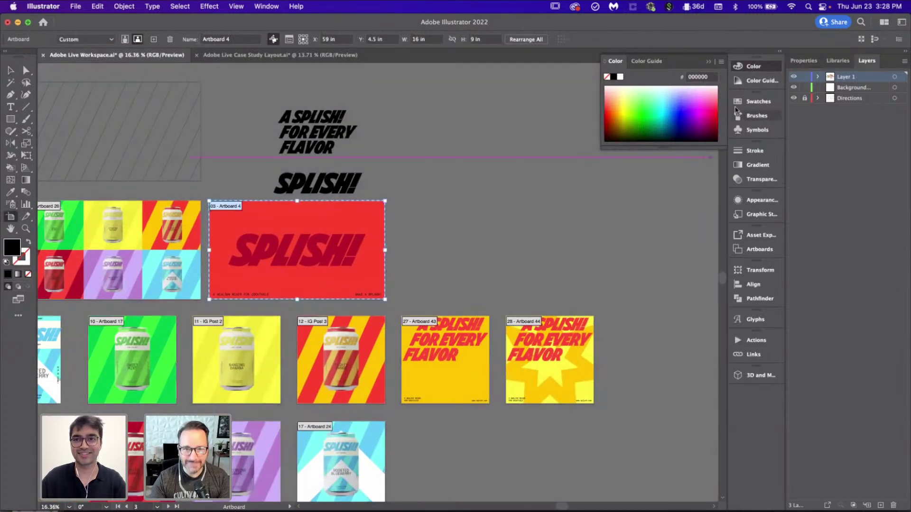
click(796, 64)
scroll(480, 231, left, 5)
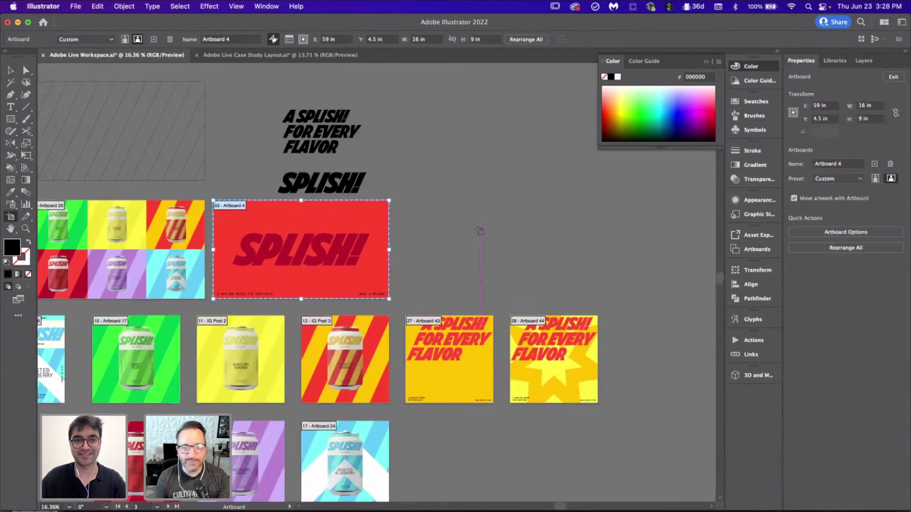
scroll(480, 231, right, 2)
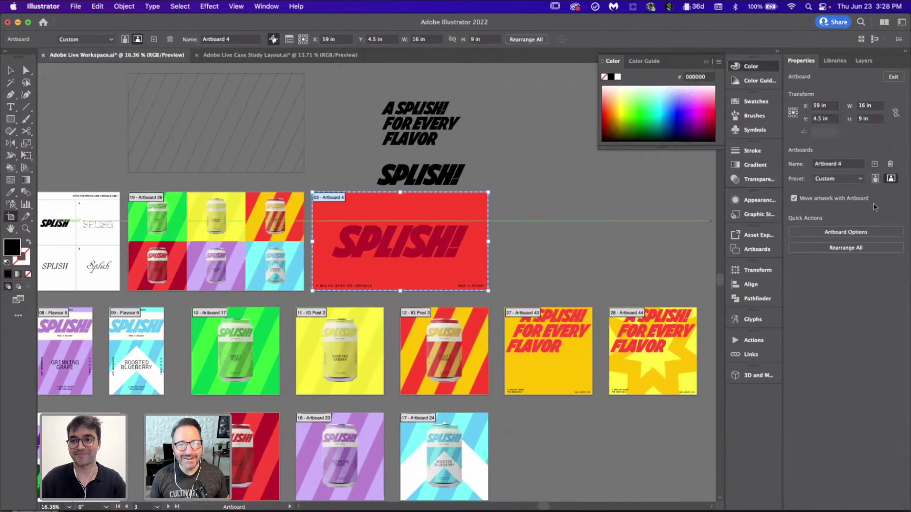
click(873, 165)
- Add a second new blank artboard and exit artboard editing
click(874, 164)
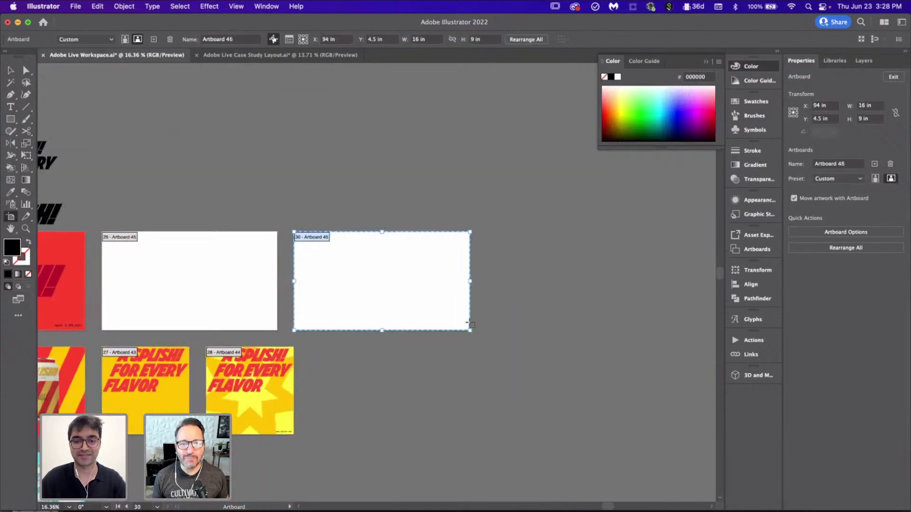
key(Escape)
scroll(408, 285, left, 10)
scroll(408, 283, up, 2)
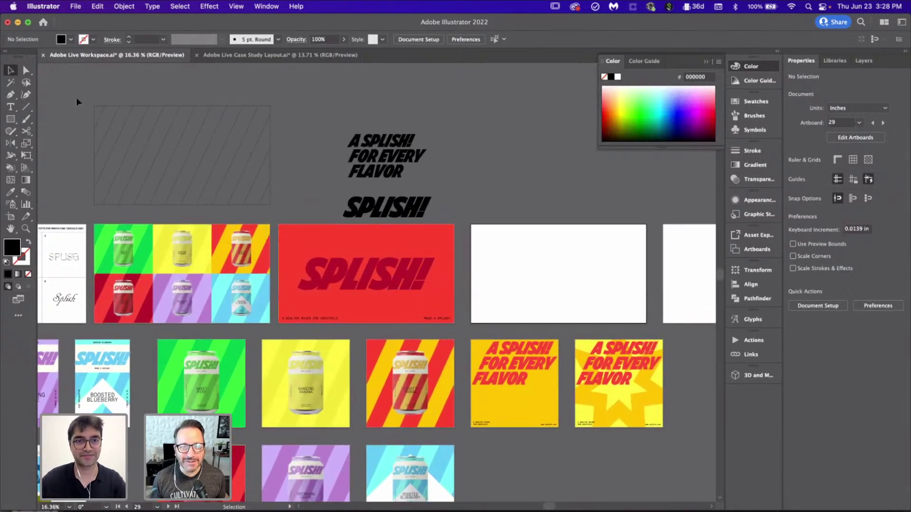
- Copy the diagonal-line hatch pattern onto the first blank artboard and centre it horizontally and vertically
drag(76, 101, 286, 189)
scroll(287, 190, right, 2)
scroll(286, 189, up, 1)
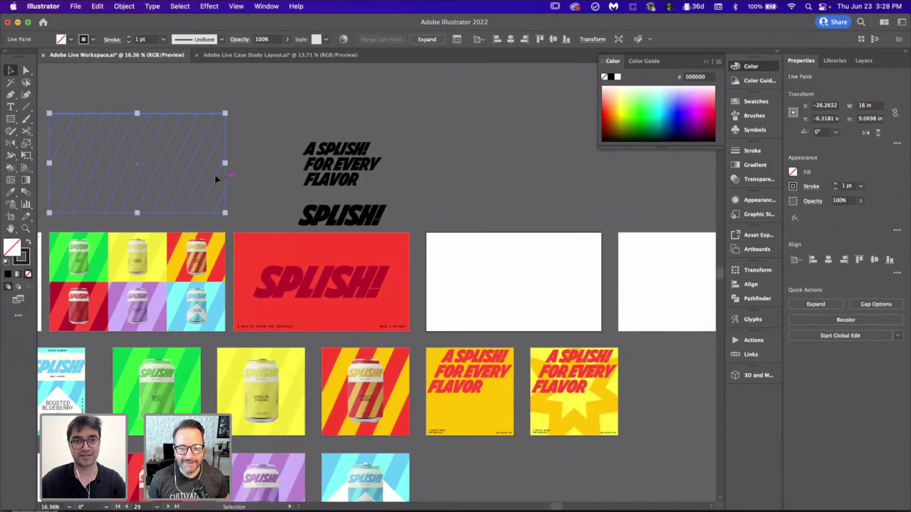
drag(203, 174, 562, 297)
click(628, 291)
click(567, 286)
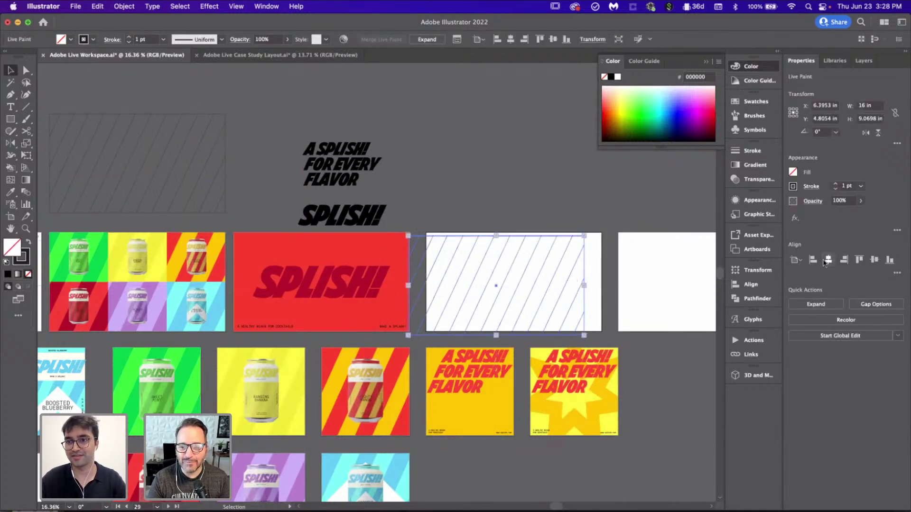
click(826, 261)
click(874, 260)
click(612, 272)
- Copy the hatch pattern onto the second blank artboard and centre it horizontally
scroll(614, 271, right, 3)
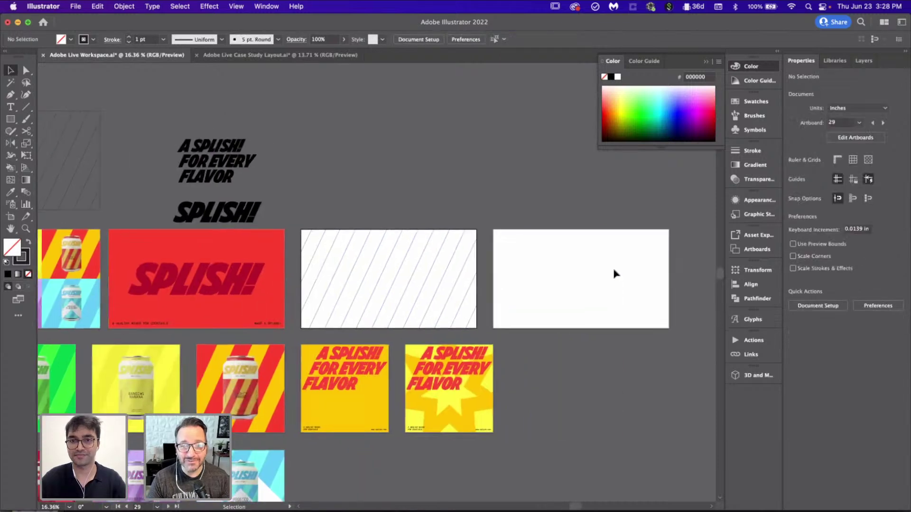
scroll(614, 271, up, 3)
drag(242, 295, 691, 305)
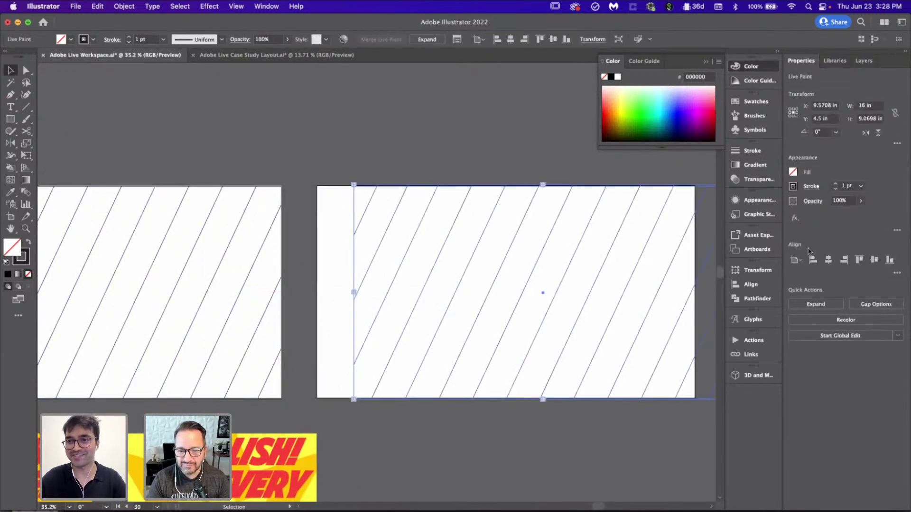
click(830, 261)
click(358, 149)
scroll(359, 149, down, 3)
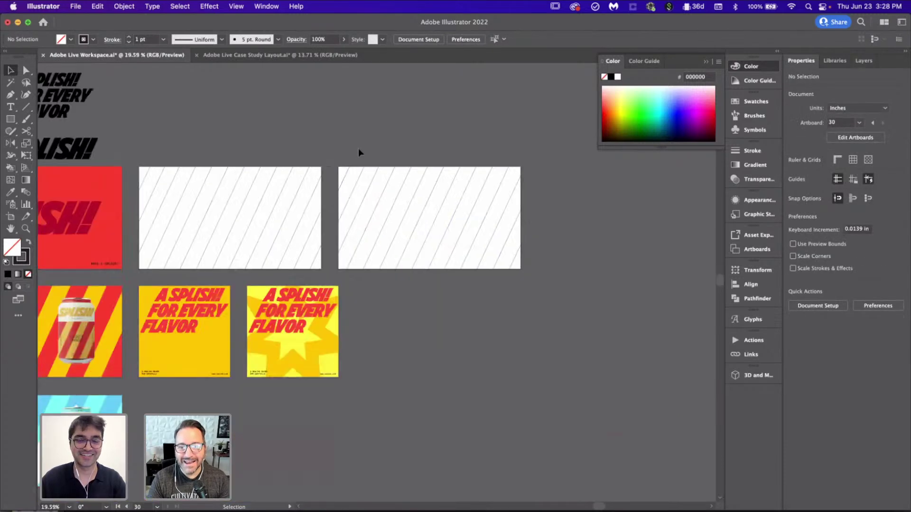
scroll(358, 149, up, 3)
scroll(290, 176, up, 2)
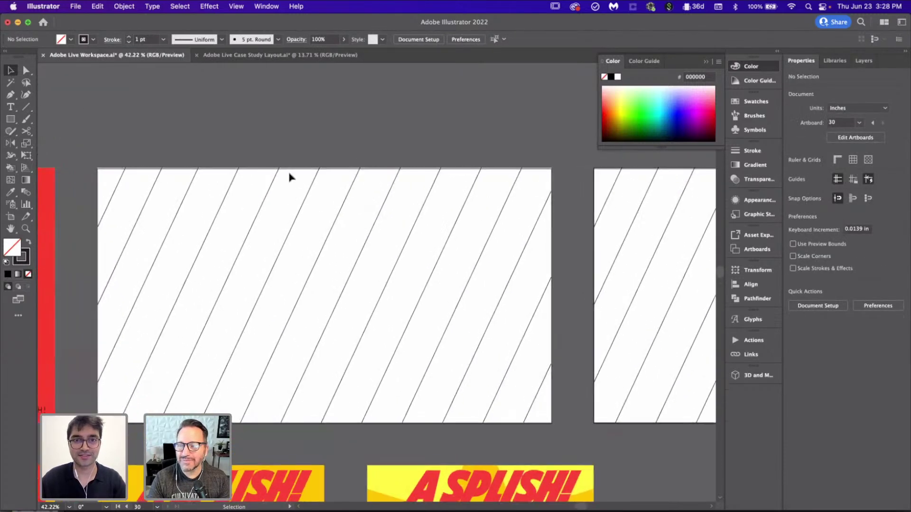
scroll(290, 176, down, 1)
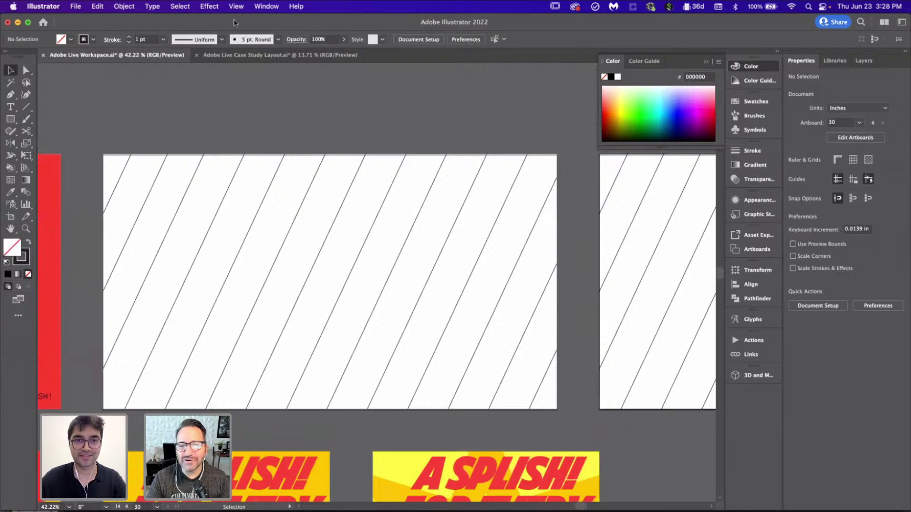
- Draw a dark-filled 5.68 × 9 in rectangle at the artboard's left edge and merge everything into a Live Paint group
key(m)
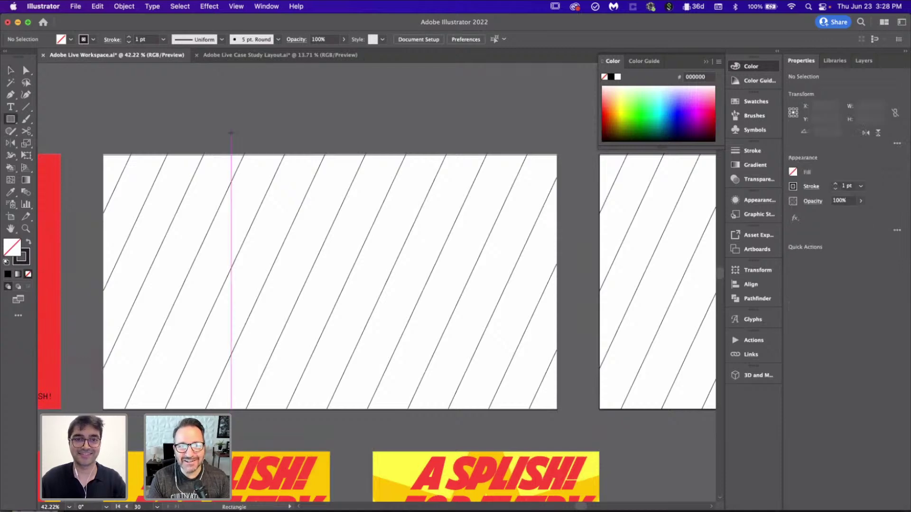
drag(104, 155, 264, 408)
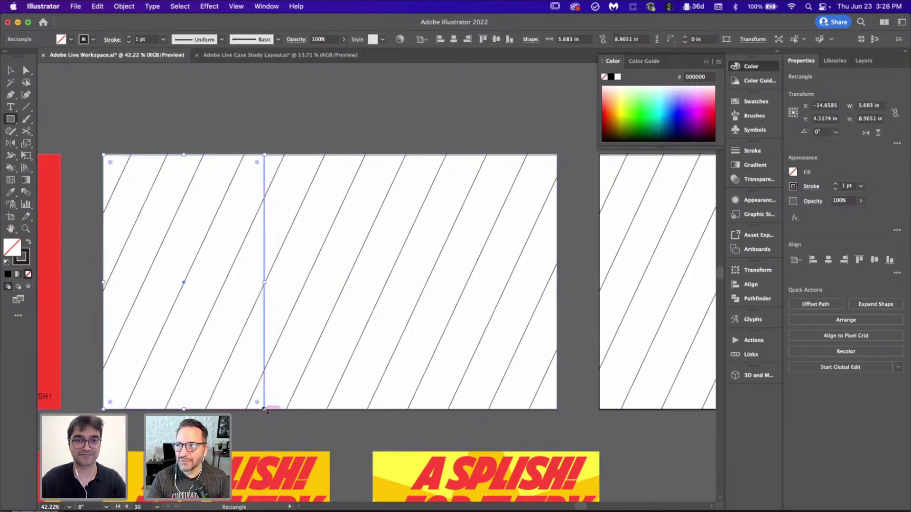
key(shift+x)
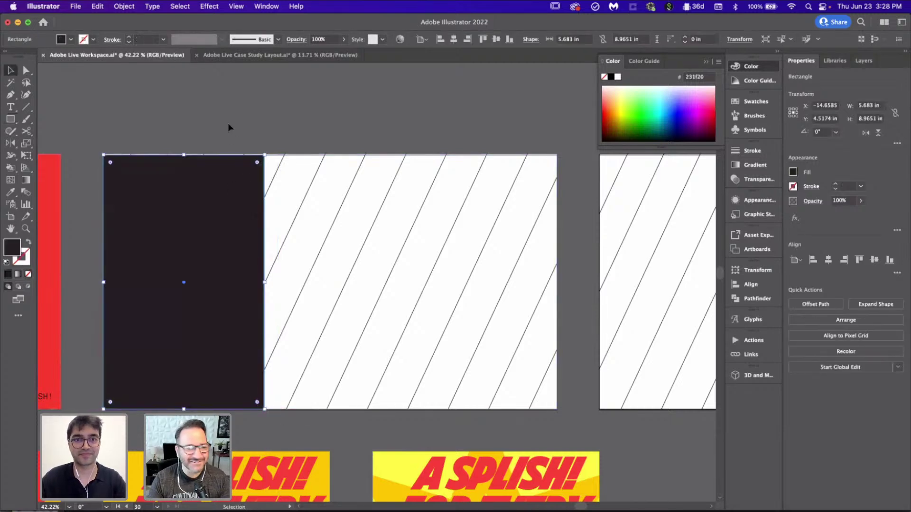
scroll(228, 123, up, 5)
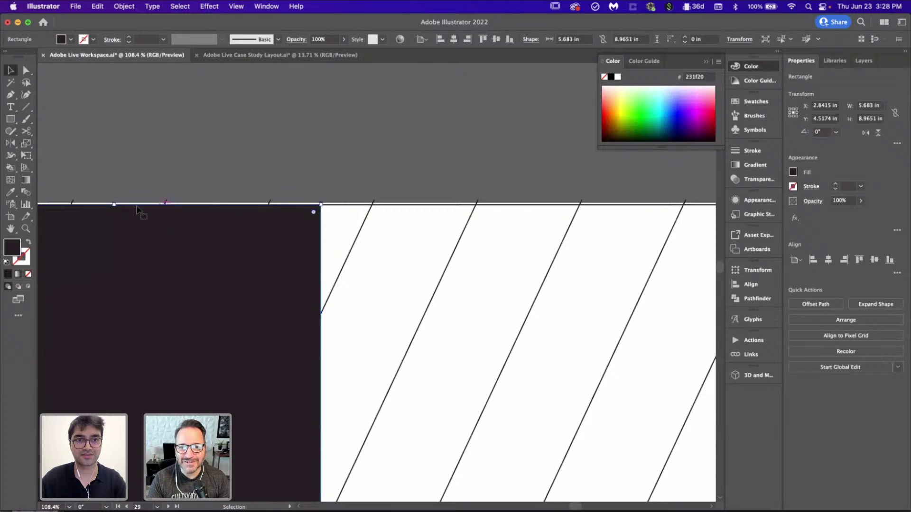
key(super+a)
key(super+alt+x)
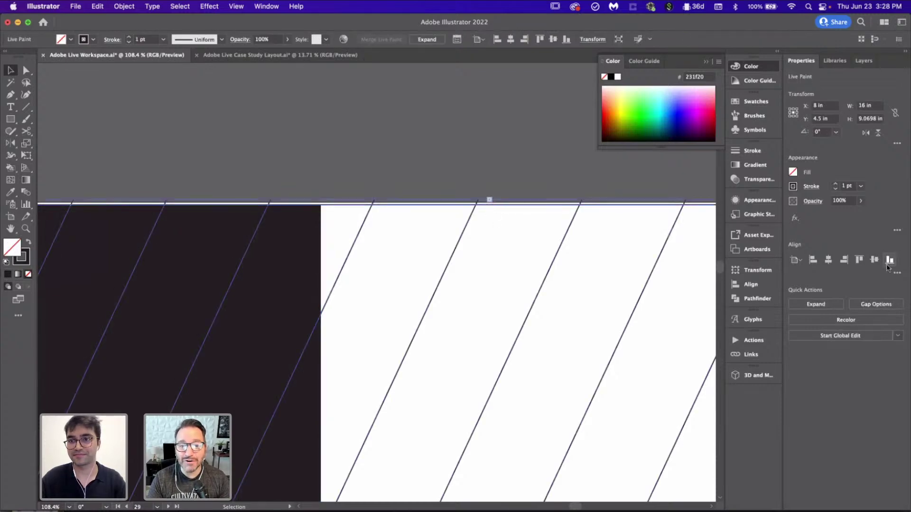
- Stretch the dark rectangle's top edge slightly upward
click(500, 179)
scroll(500, 180, down, 3)
click(349, 236)
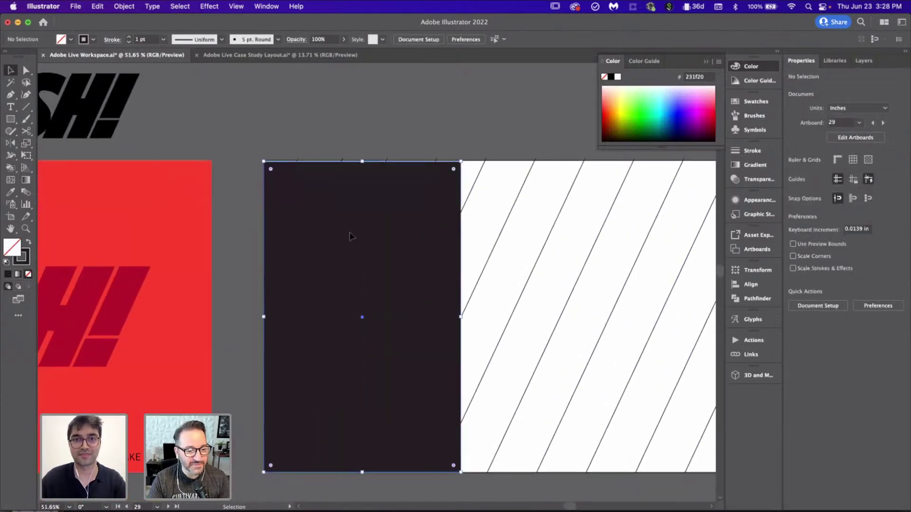
scroll(350, 236, up, 6)
drag(366, 230, 365, 223)
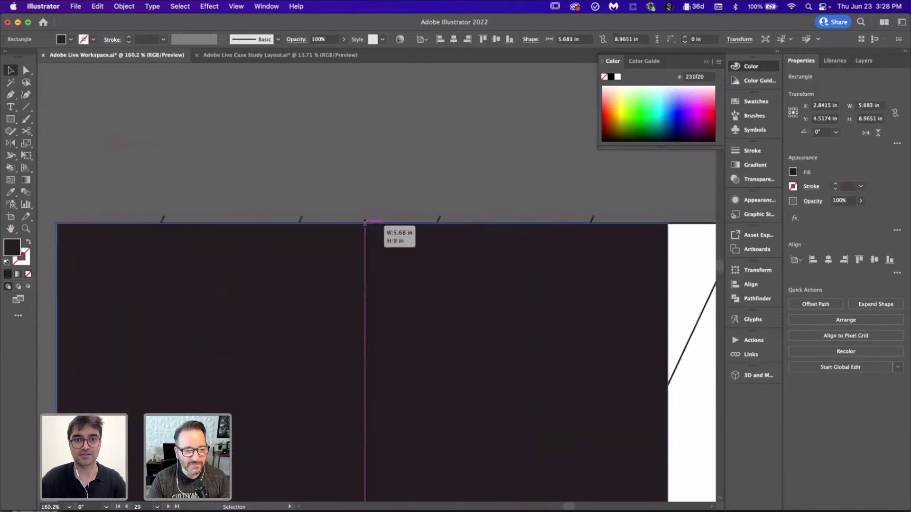
click(369, 128)
scroll(368, 126, down, 7)
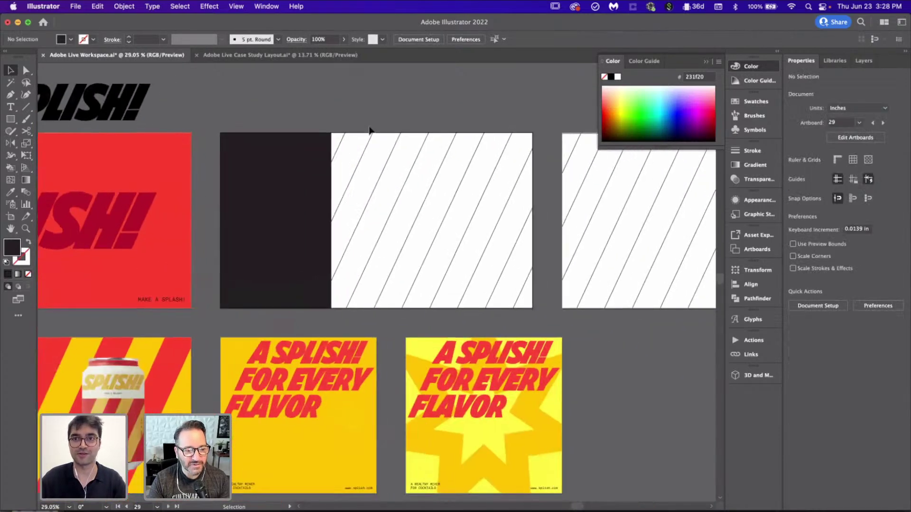
scroll(369, 127, up, 3)
- Duplicate the rectangle twice to the right, squeeze all three to 16 in wide, then delete them
drag(211, 222, 386, 223)
key(super+d)
scroll(386, 223, right, 2)
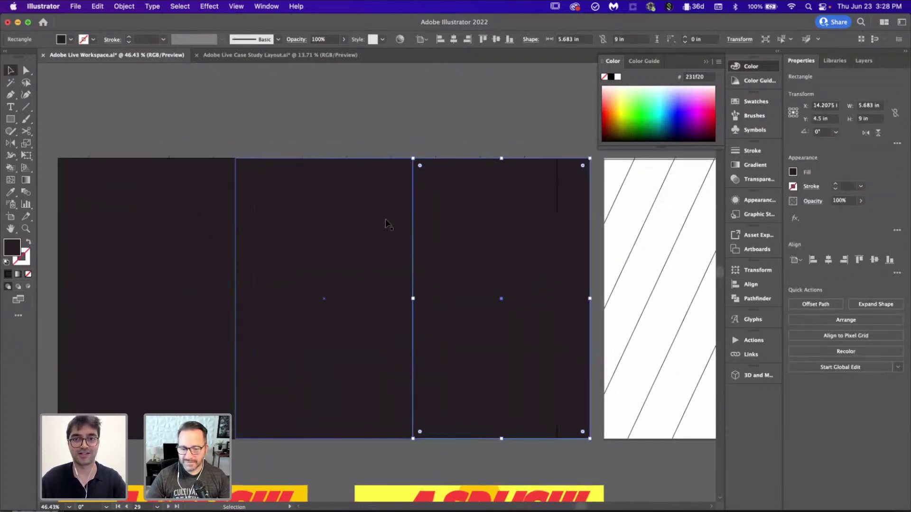
shift+click(312, 280)
shift+click(152, 303)
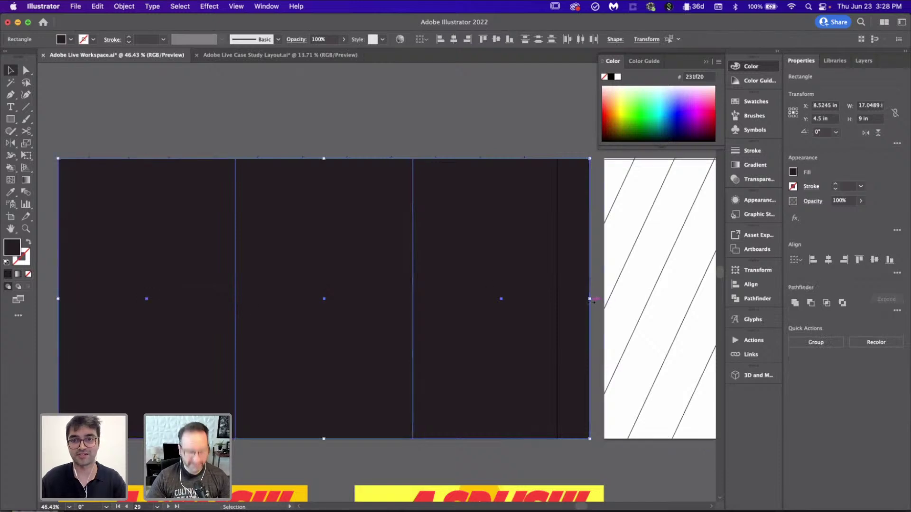
drag(591, 302, 559, 304)
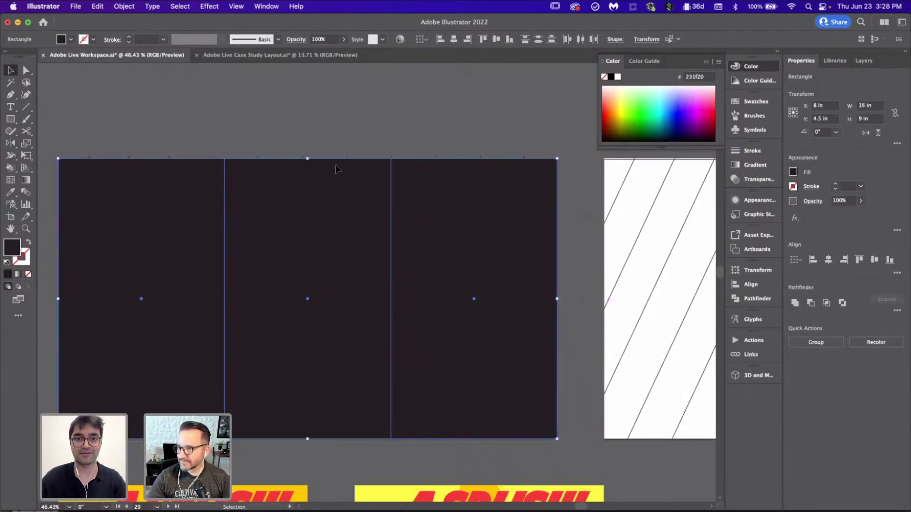
key(Delete)
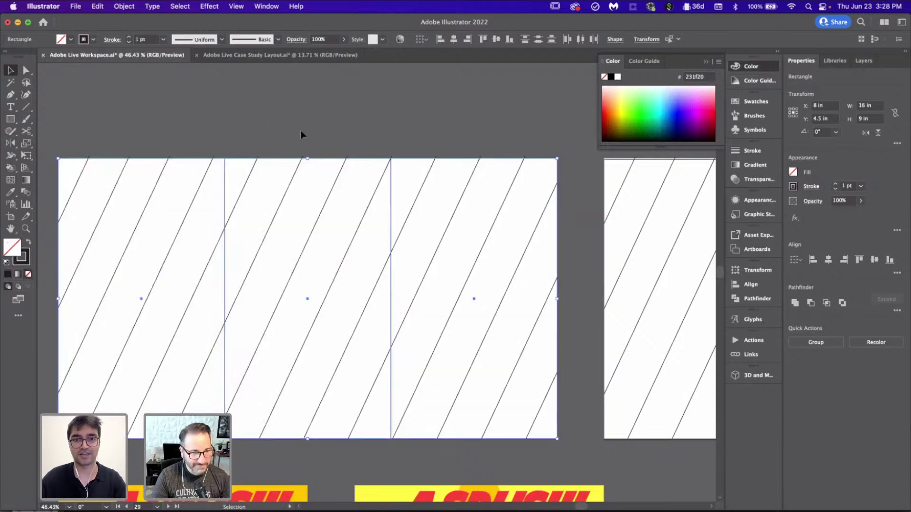
scroll(271, 132, down, 4)
- Draw a vertical Pen line from the artboard's top edge to its bottom edge
scroll(385, 260, left, 5)
scroll(386, 260, up, 2)
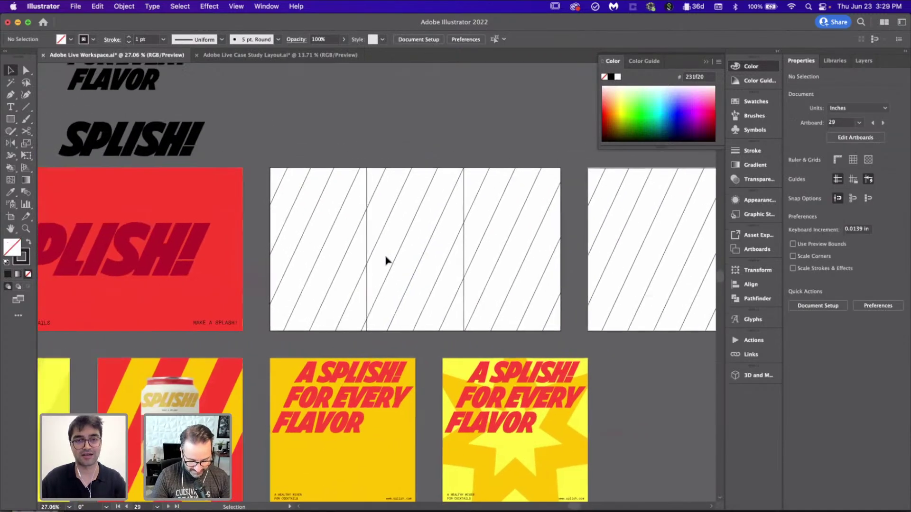
scroll(365, 218, right, 5)
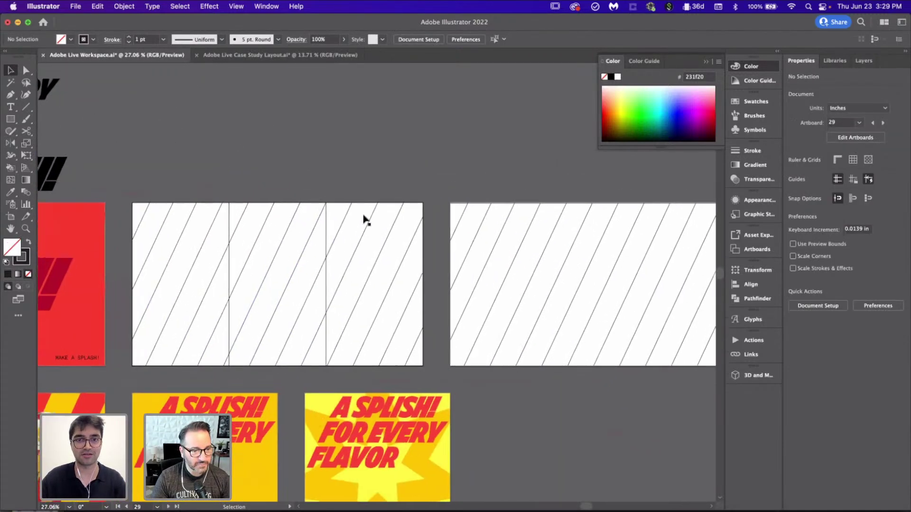
scroll(197, 236, up, 3)
scroll(198, 180, down, 1)
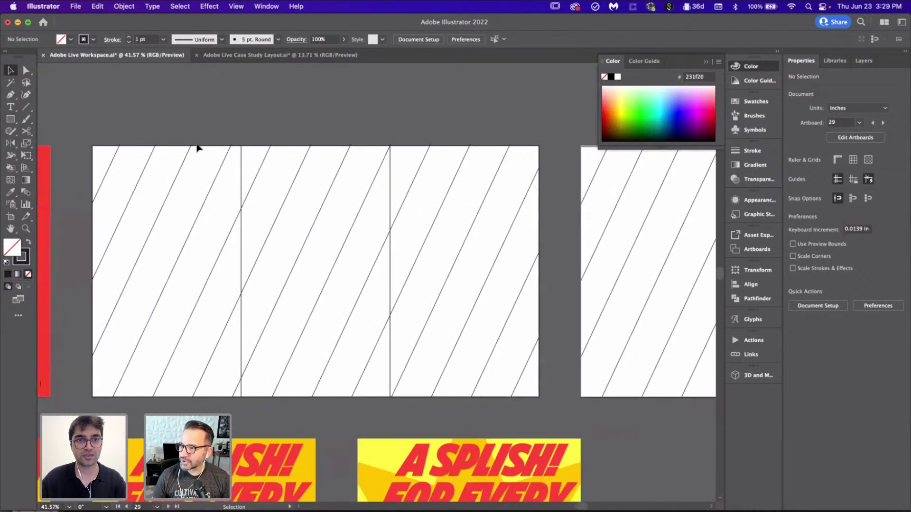
scroll(197, 147, up, 4)
scroll(197, 147, down, 3)
key(p)
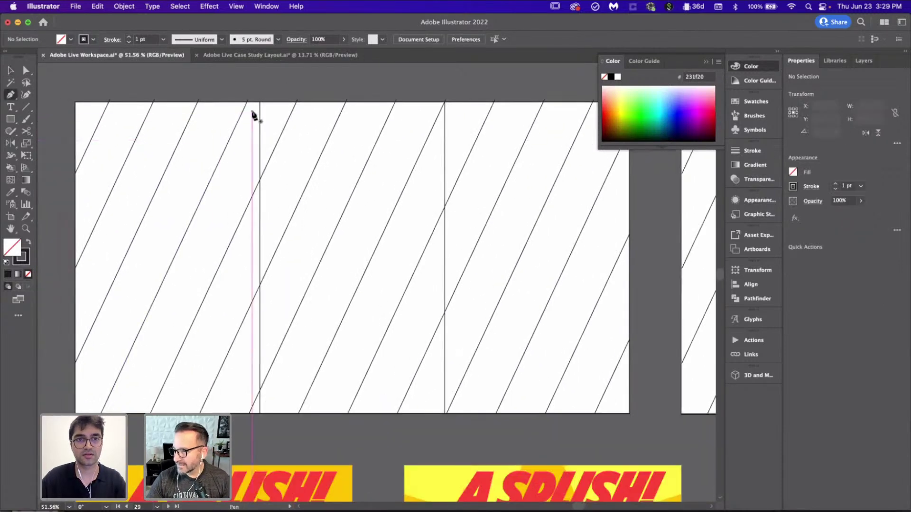
click(260, 103)
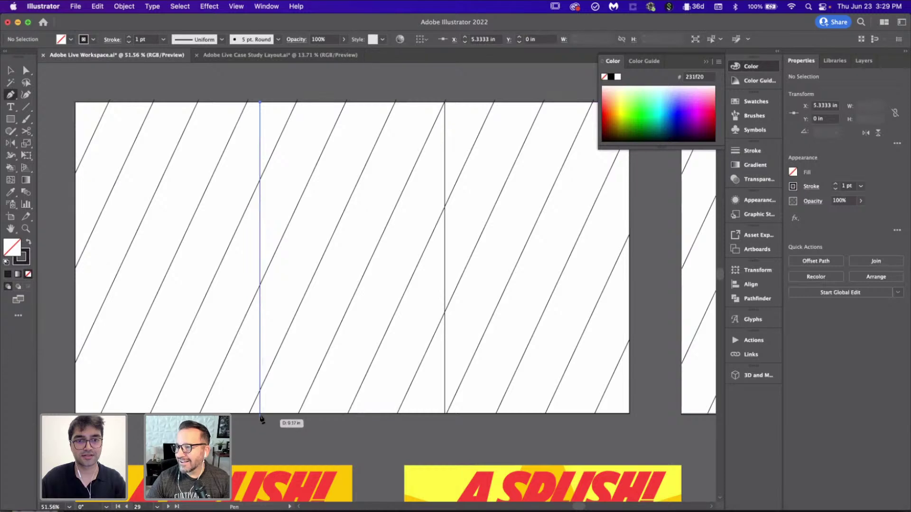
click(260, 414)
- Copy the vertical line one column to the right
key(v)
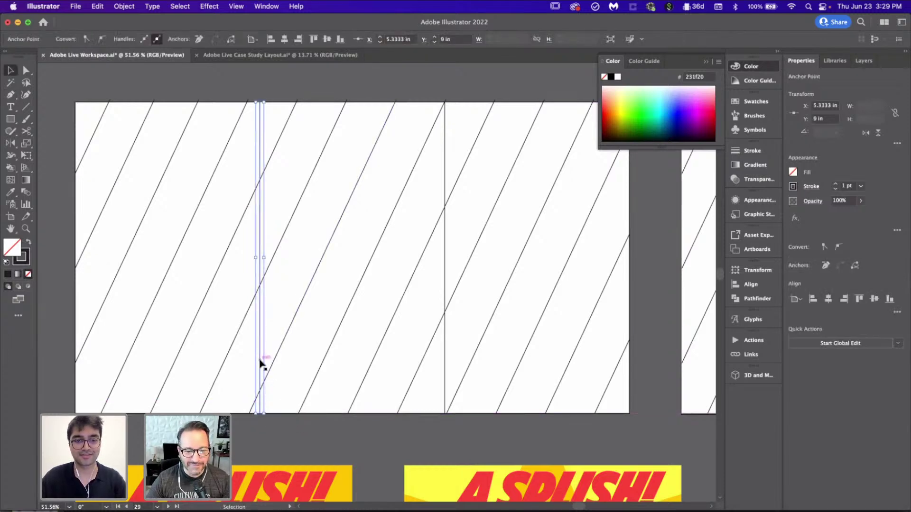
drag(261, 363, 444, 359)
shift+click(259, 330)
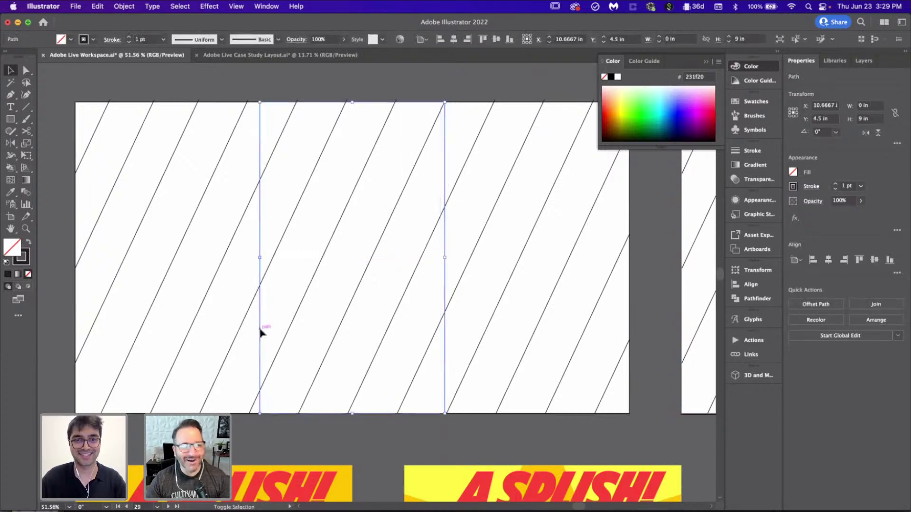
click(279, 368)
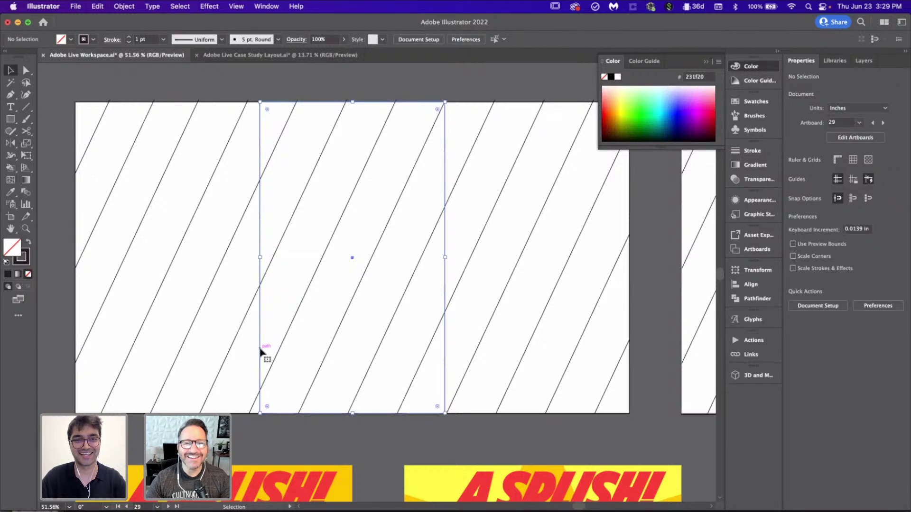
- Delete the leftover column object at the column boundary
click(445, 356)
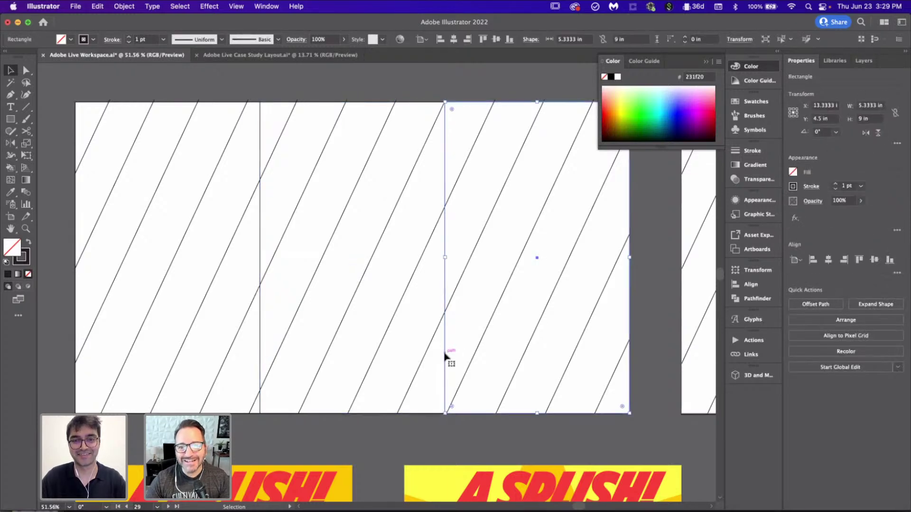
click(252, 336)
click(260, 331)
key(Delete)
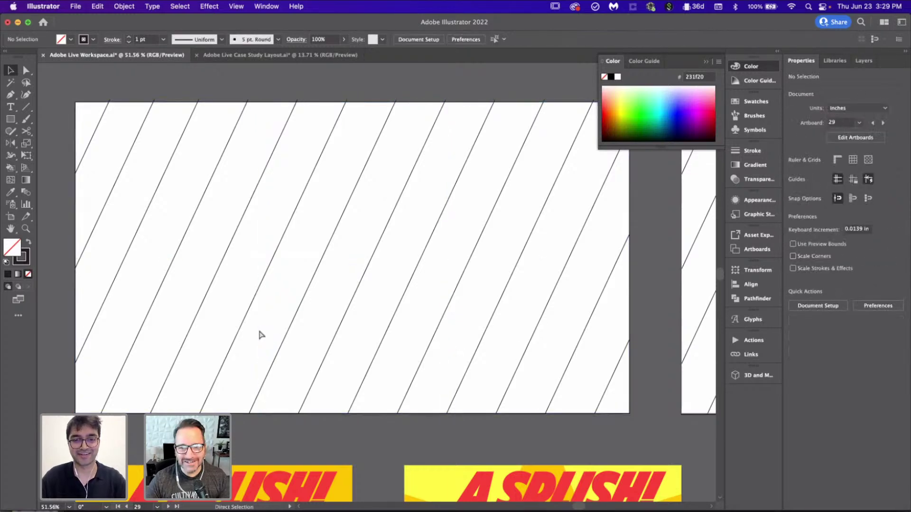
scroll(261, 331, down, 5)
scroll(293, 183, down, 4)
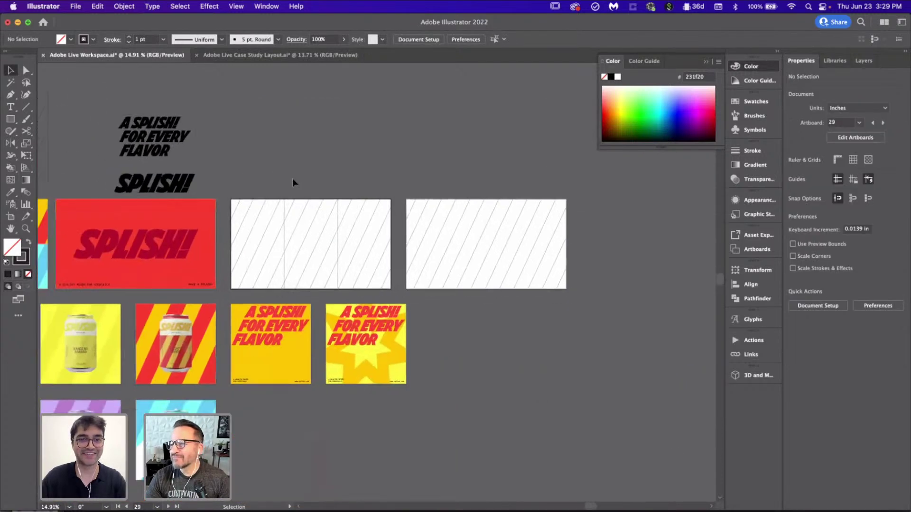
scroll(541, 185, left, 3)
scroll(540, 185, up, 4)
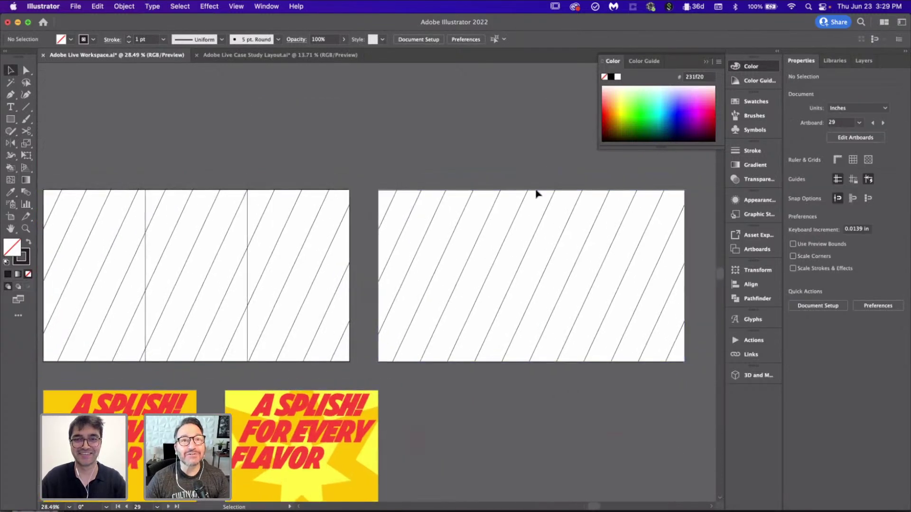
- Convert the middle artboard's diagonal-line artwork into a Live Paint group, accepting the merge alert
click(503, 244)
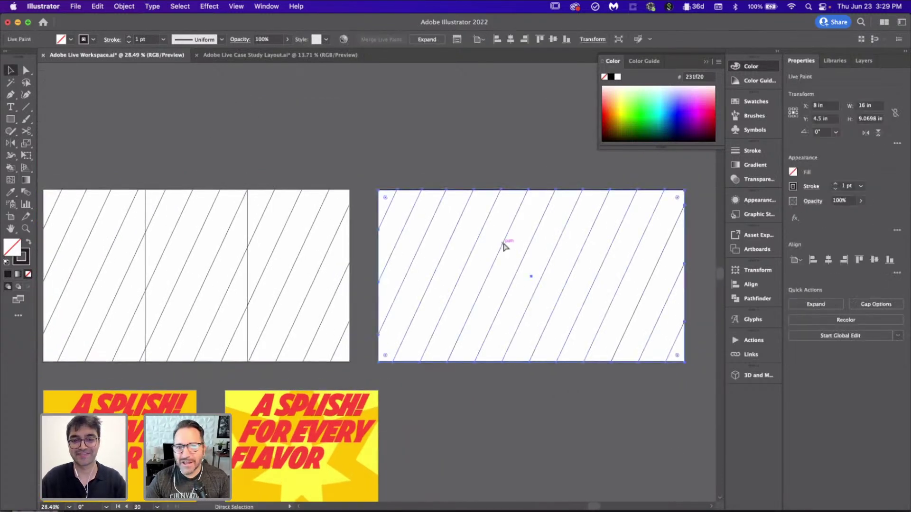
click(412, 325)
scroll(411, 326, down, 3)
scroll(412, 325, up, 4)
scroll(379, 299, left, 2)
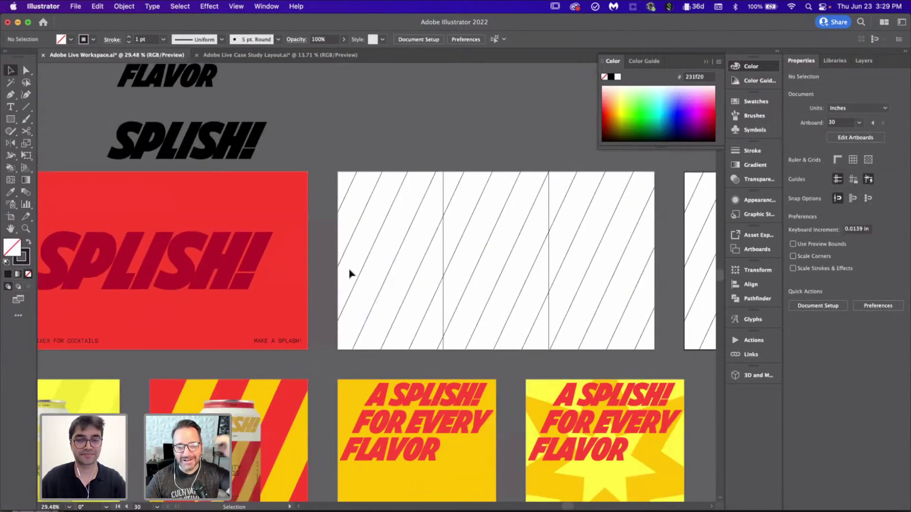
scroll(349, 273, down, 3)
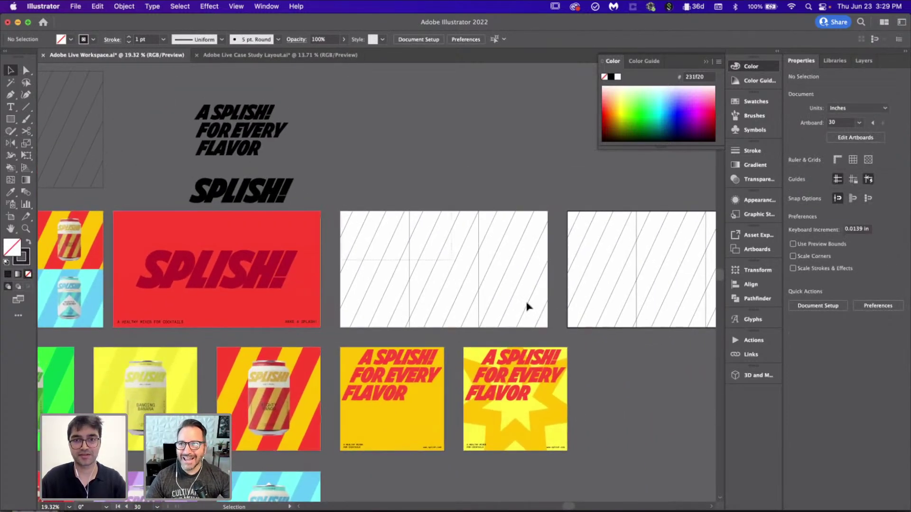
click(546, 326)
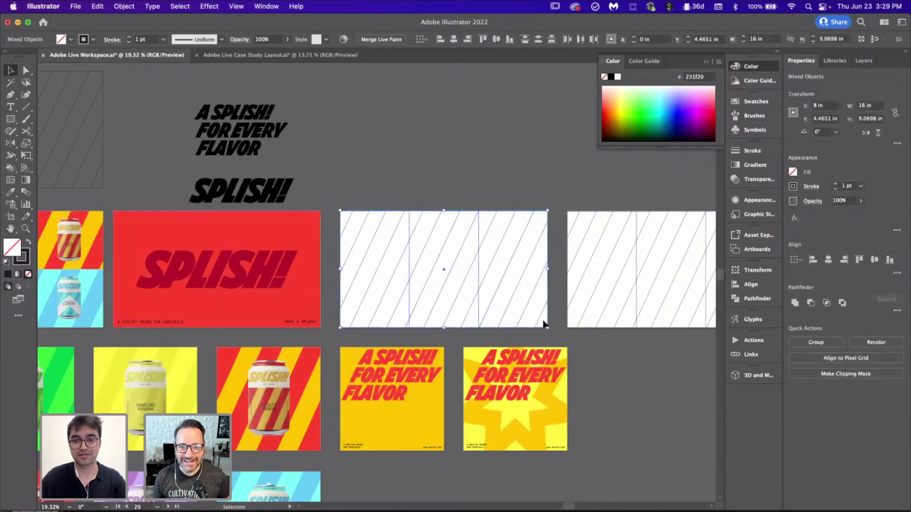
click(344, 241)
click(553, 285)
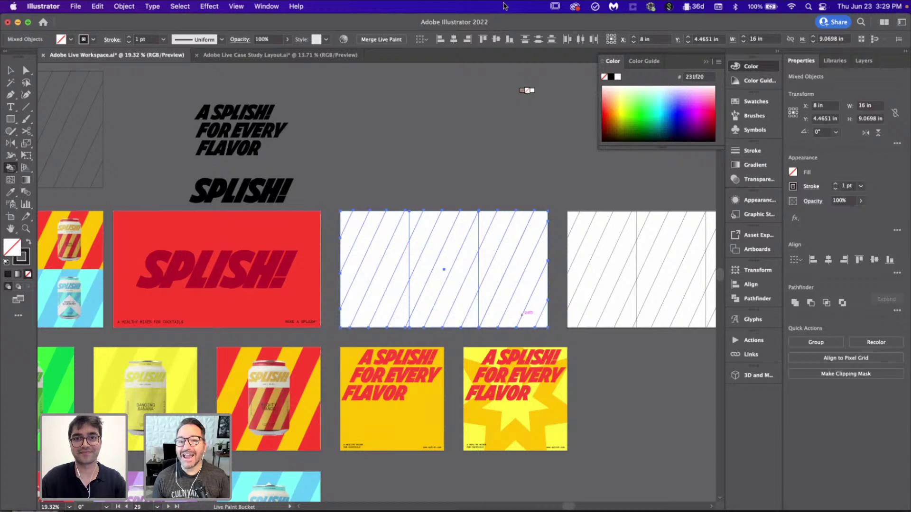
click(382, 39)
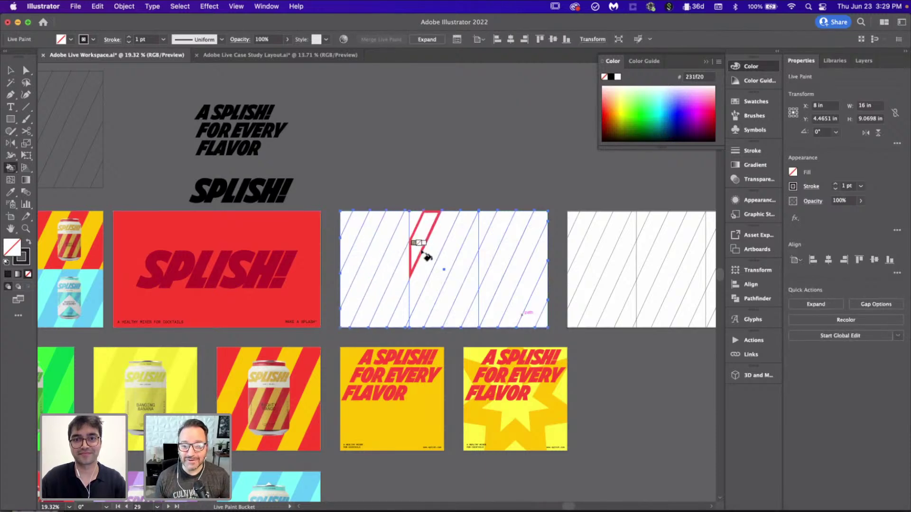
key(v)
click(406, 173)
- Sample the Sweet Mint packaging's bright green 34f43c as the fill colour
scroll(271, 281, left, 5)
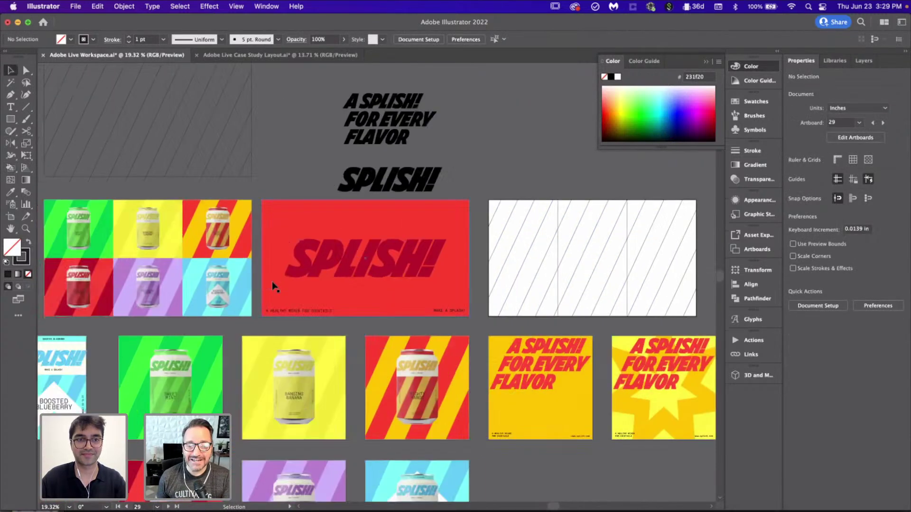
scroll(136, 269, down, 3)
scroll(135, 270, left, 5)
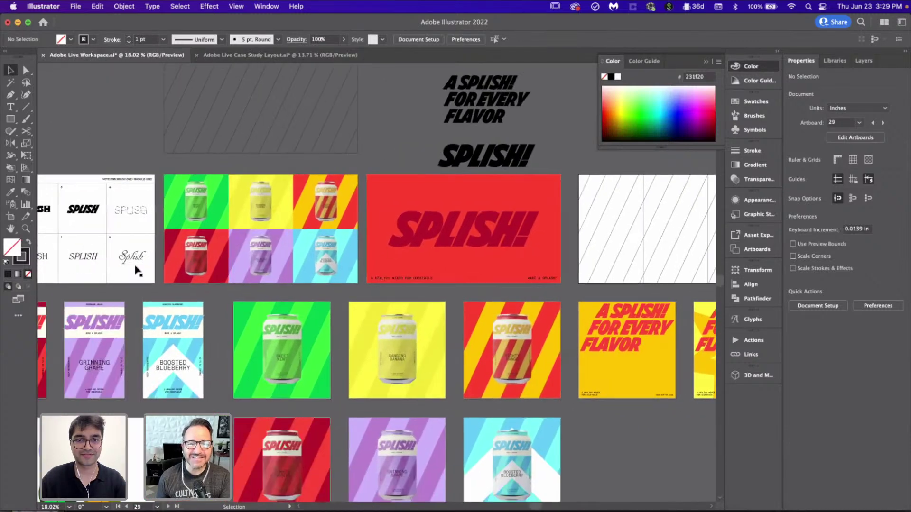
scroll(135, 269, left, 5)
scroll(136, 270, down, 1)
key(i)
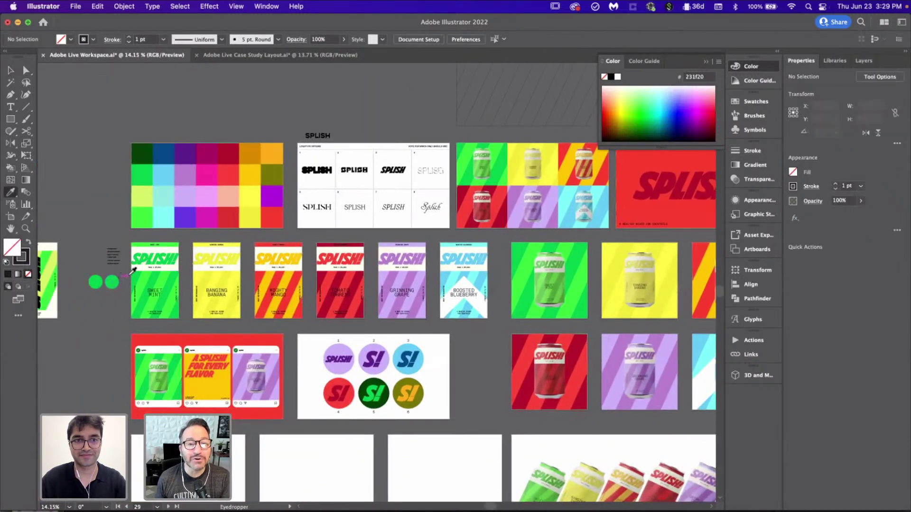
click(140, 273)
scroll(141, 272, up, 5)
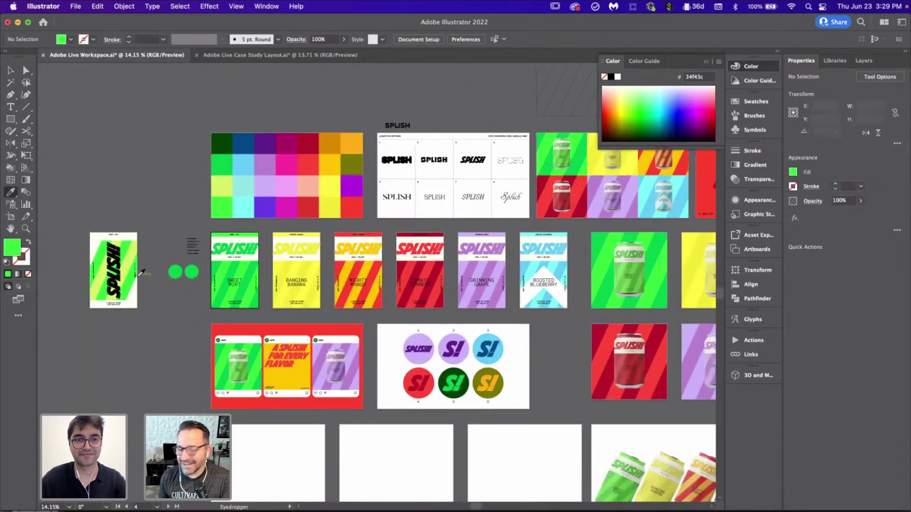
- Paint the first panel's top-left triangle and three diagonal stripes green with the Live Paint Bucket
scroll(374, 233, down, 5)
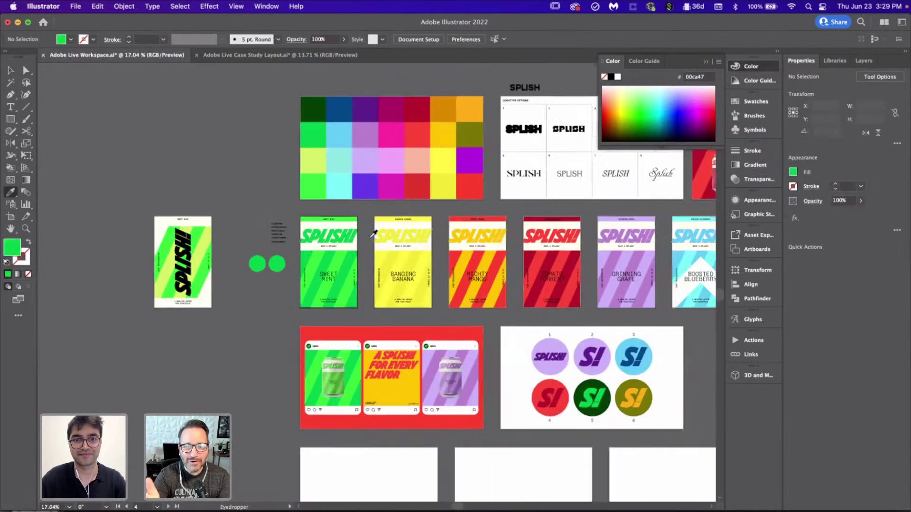
scroll(373, 233, right, 5)
scroll(374, 233, up, 5)
key(k)
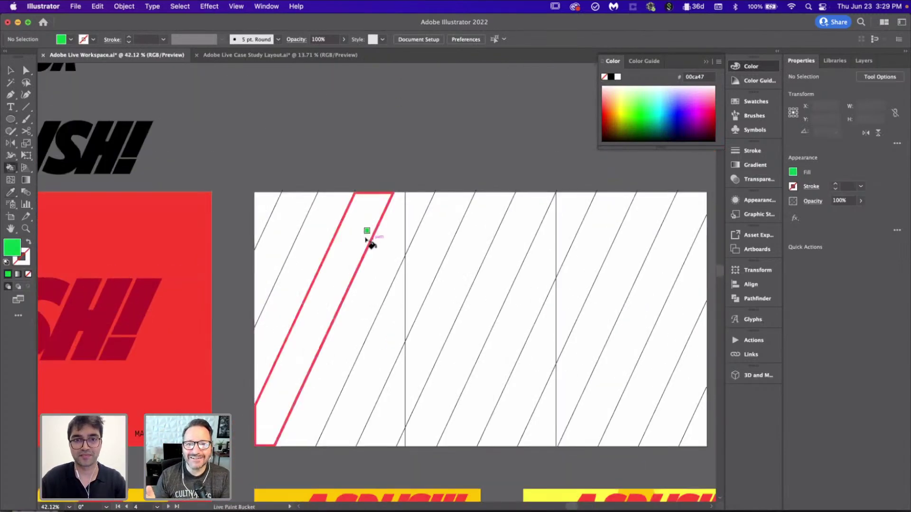
click(266, 203)
click(311, 255)
click(355, 326)
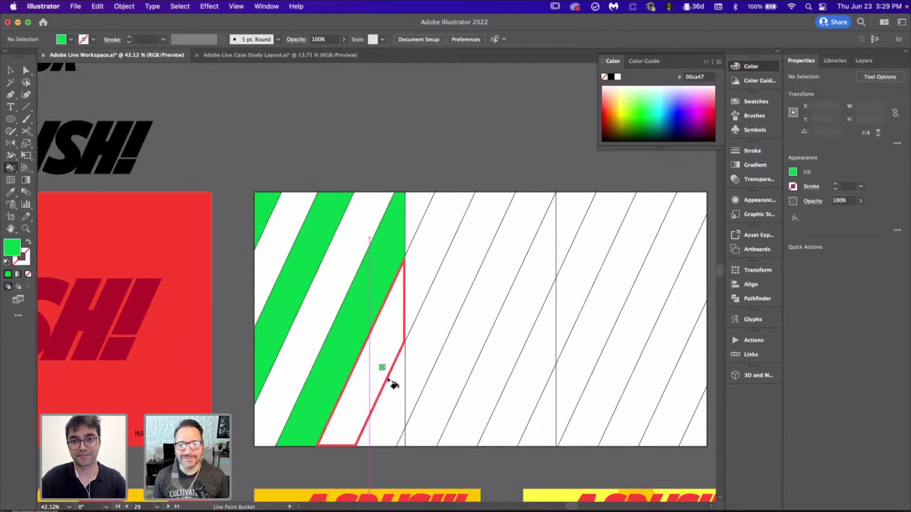
click(401, 395)
- Drag the Live Paint Bucket across the remaining white stripes to fill them green
scroll(402, 396, down, 5)
scroll(403, 396, left, 5)
scroll(402, 396, down, 3)
scroll(403, 396, left, 6)
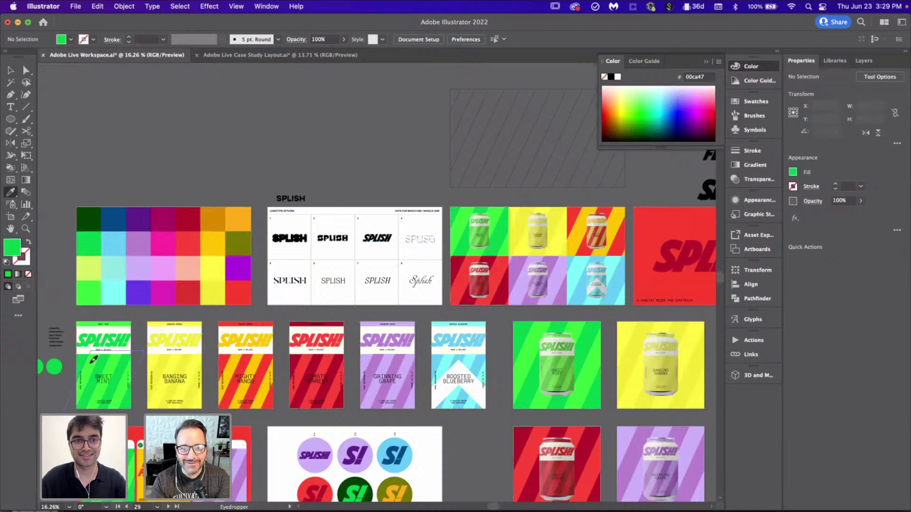
scroll(383, 414, right, 8)
scroll(443, 254, up, 5)
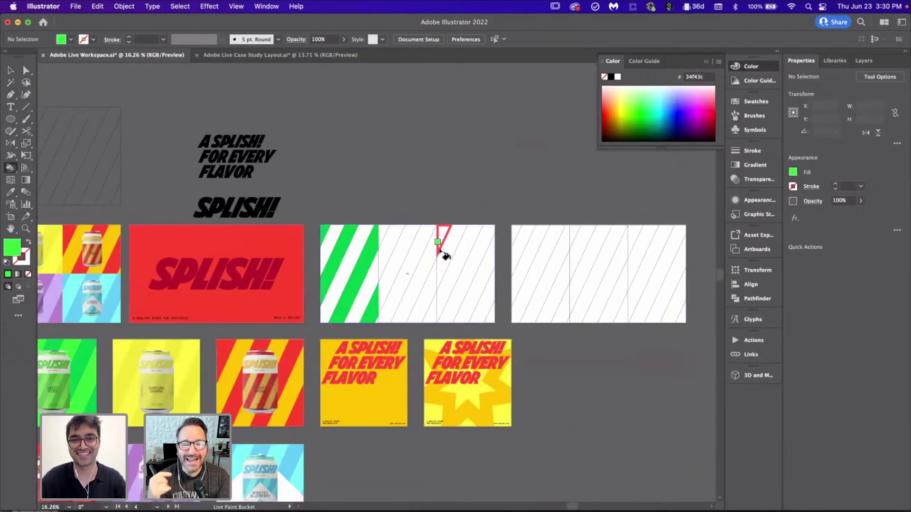
mouse_move(176, 247)
mouse_down()
mouse_move(212, 306)
mouse_move(293, 392)
mouse_move(298, 414)
mouse_up()
scroll(301, 416, down, 3)
scroll(301, 417, left, 10)
scroll(301, 417, down, 3)
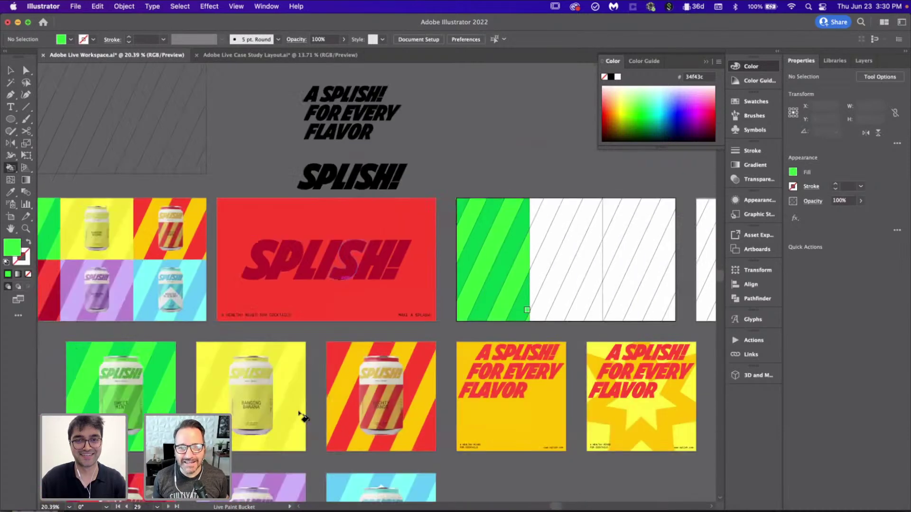
scroll(299, 413, down, 2)
scroll(299, 412, left, 10)
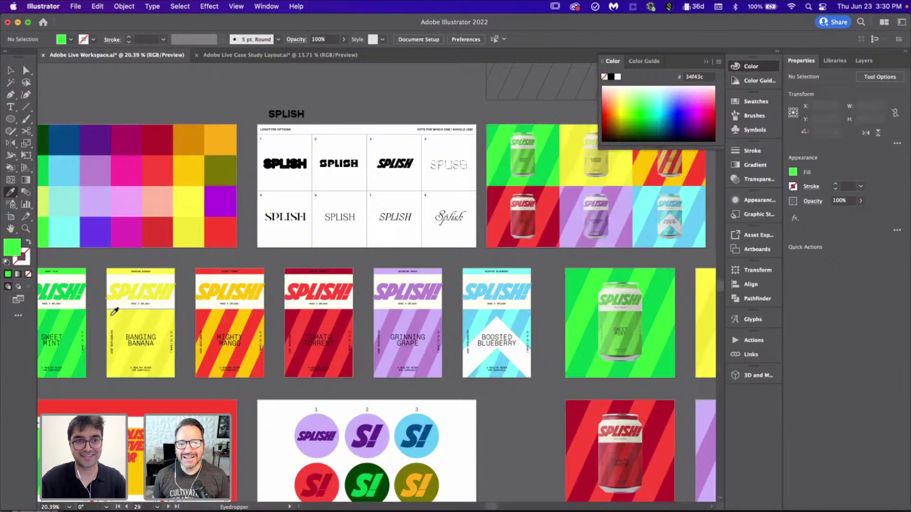
- Fill the next white stripe and the bottom triangle with the sampled yellow
key(k)
scroll(279, 270, up, 4)
scroll(280, 271, right, 5)
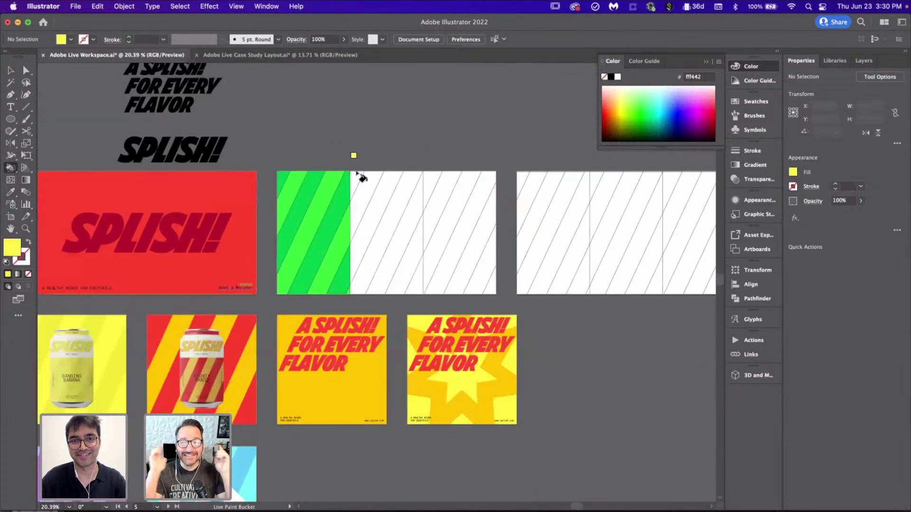
scroll(360, 182, up, 3)
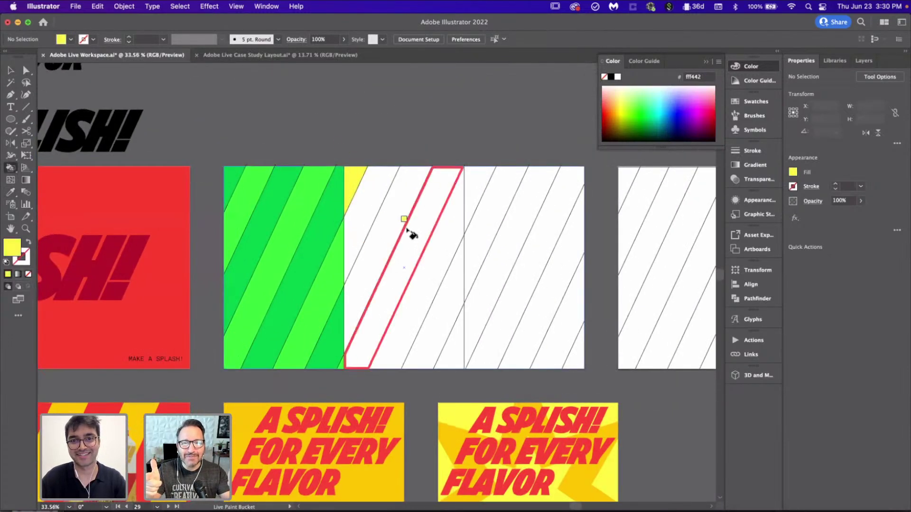
click(429, 280)
click(457, 342)
scroll(458, 341, down, 3)
scroll(459, 340, left, 10)
scroll(458, 340, down, 2)
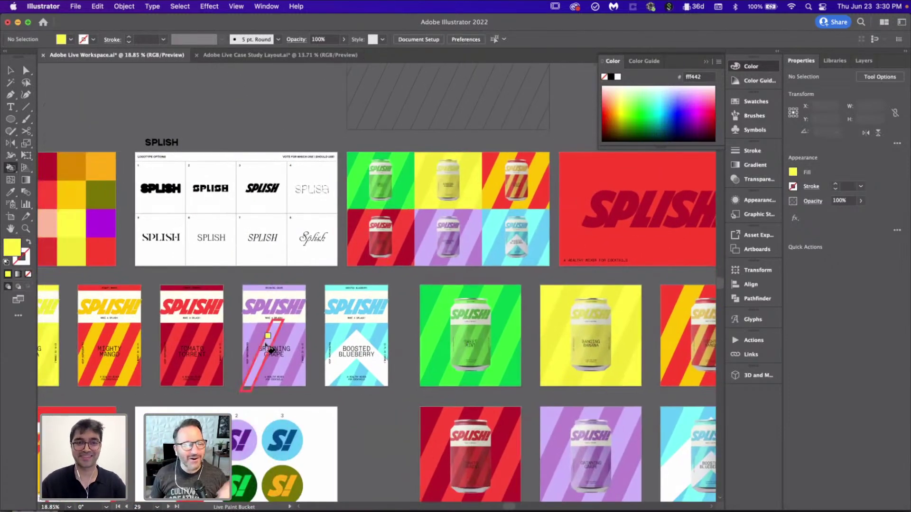
scroll(98, 337, left, 3)
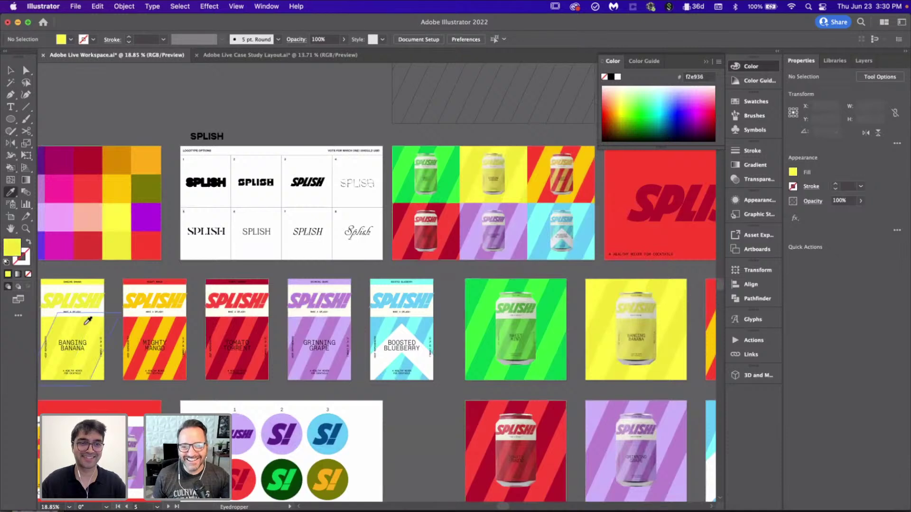
scroll(311, 286, right, 15)
scroll(313, 286, up, 3)
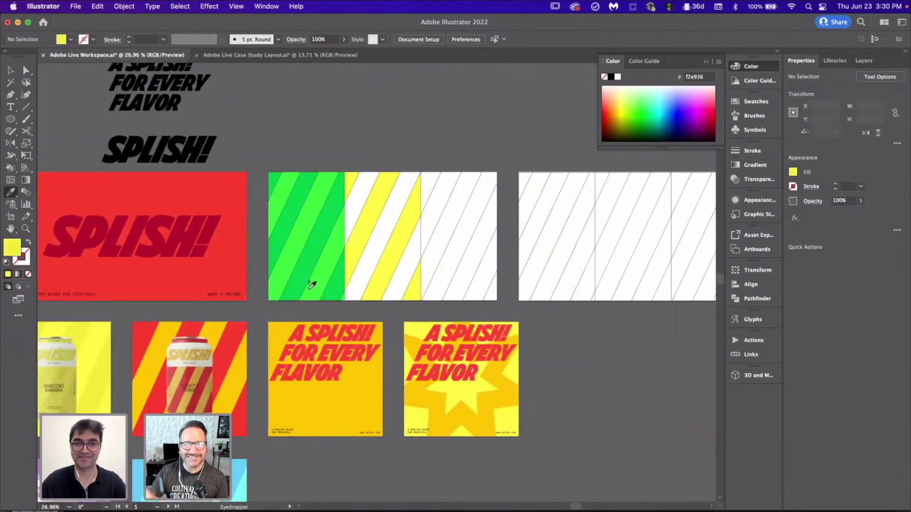
- Fill another white stripe in the middle panel with the second yellow
key(k)
click(301, 205)
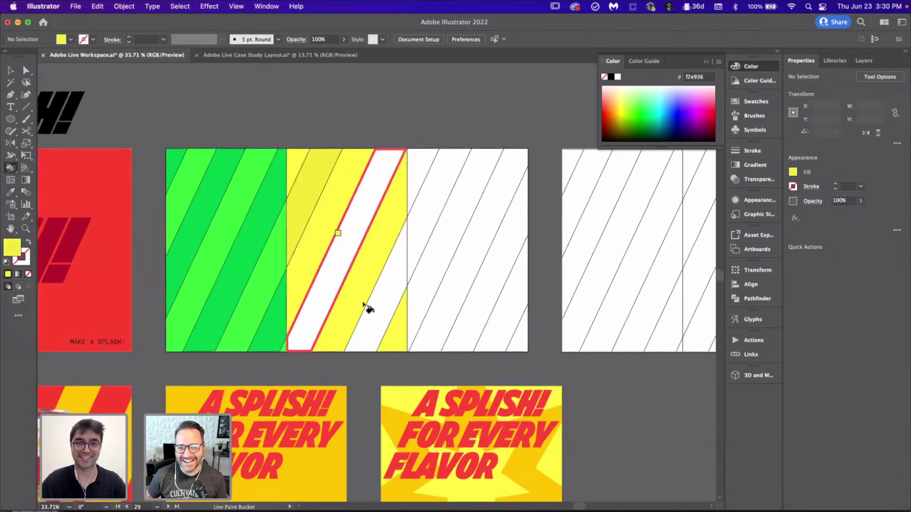
scroll(378, 323, down, 3)
scroll(378, 321, down, 10)
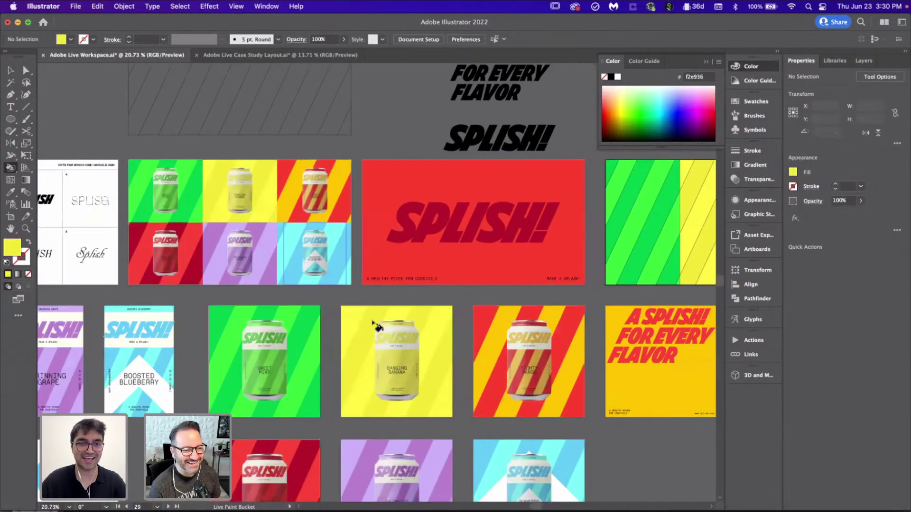
scroll(377, 328, left, 10)
scroll(377, 328, down, 2)
- Paint the last panel's top corner triangle and two alternate stripes red
key(i)
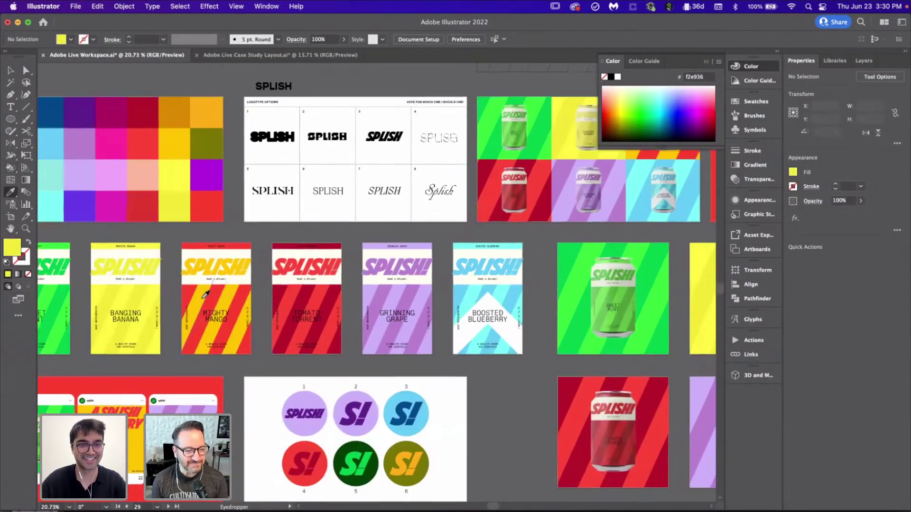
scroll(312, 291, down, 3)
scroll(311, 291, right, 10)
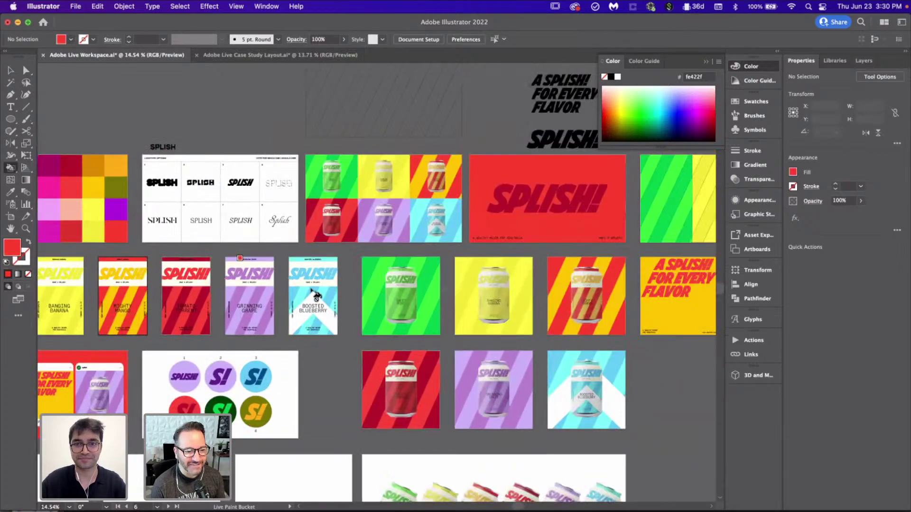
scroll(373, 162, up, 5)
click(383, 172)
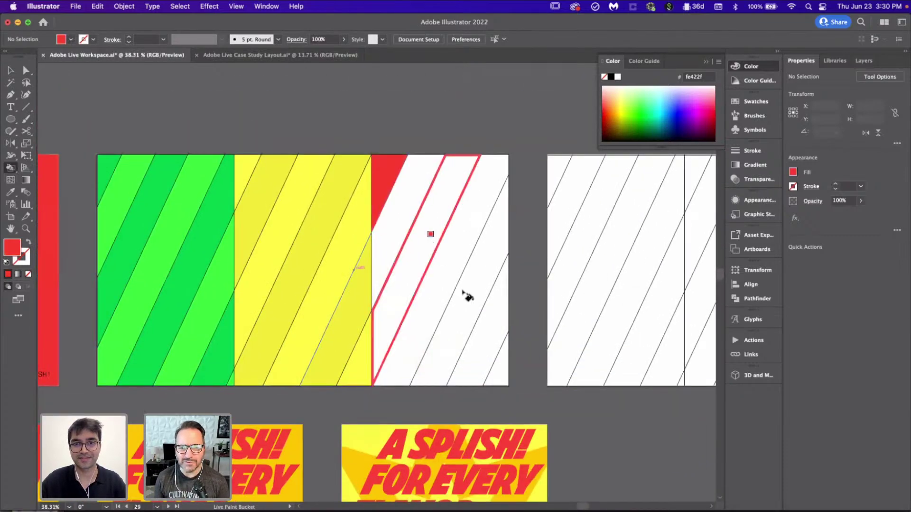
click(432, 242)
click(469, 303)
scroll(499, 374, down, 3)
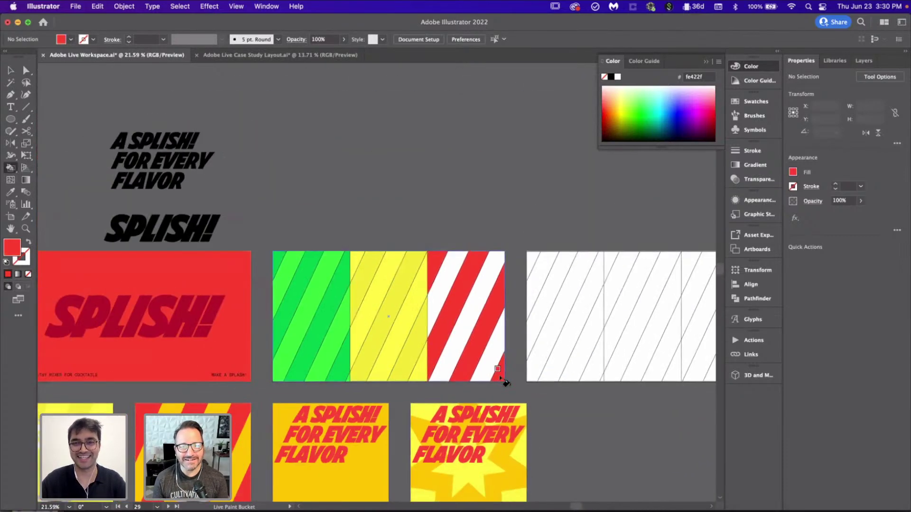
scroll(499, 374, down, 3)
scroll(415, 367, down, 2)
scroll(415, 366, left, 6)
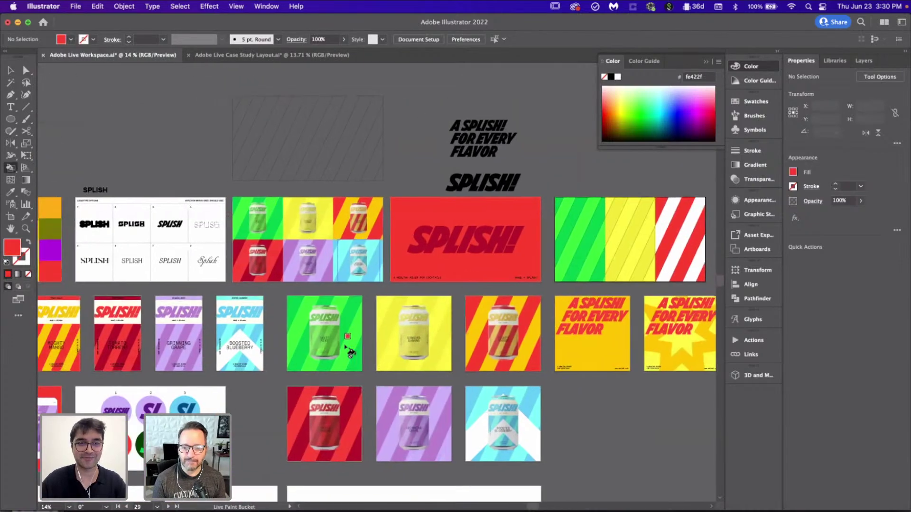
scroll(415, 367, down, 1)
scroll(182, 327, up, 3)
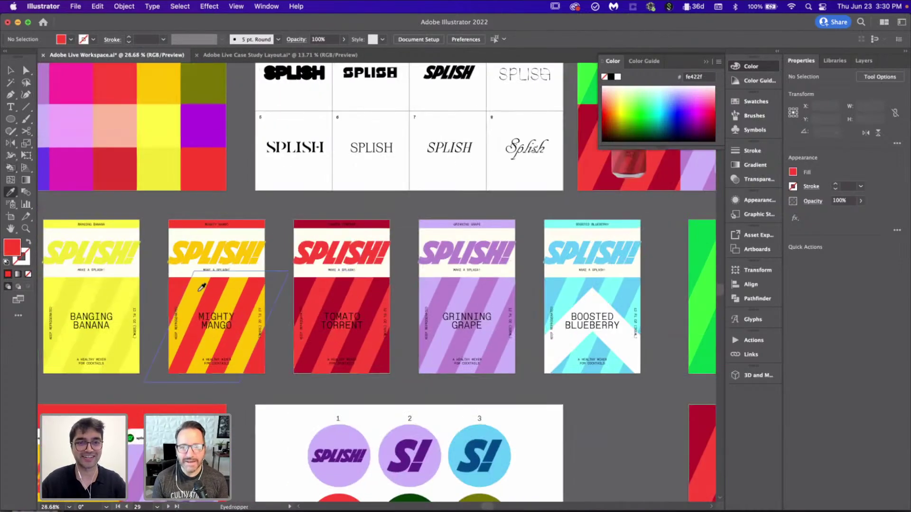
- Sample the Mighty Mango orange-yellow and fill the remaining three white stripes with it
click(199, 289)
key(k)
scroll(199, 289, down, 3)
scroll(380, 261, right, 5)
scroll(381, 260, up, 1)
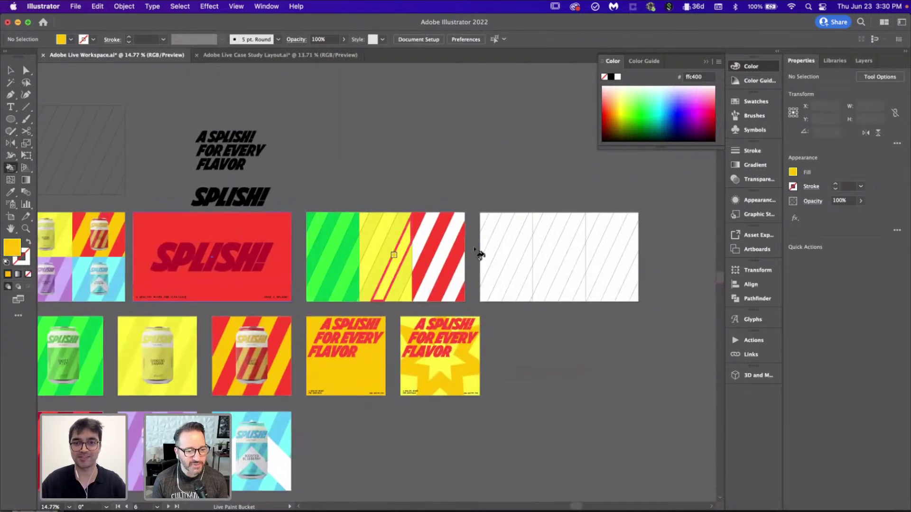
scroll(479, 254, right, 2)
scroll(478, 251, up, 3)
click(310, 210)
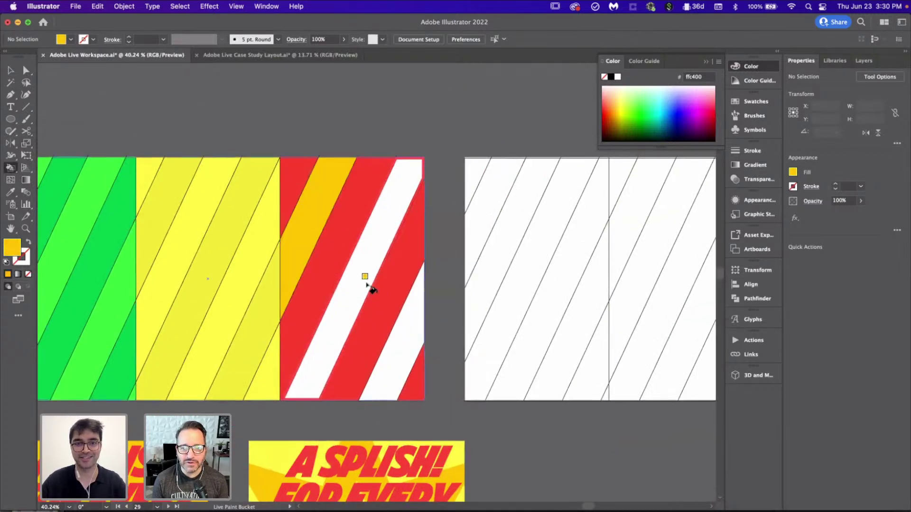
click(367, 285)
click(406, 331)
scroll(406, 335, down, 2)
scroll(399, 325, left, 2)
key(v)
click(394, 327)
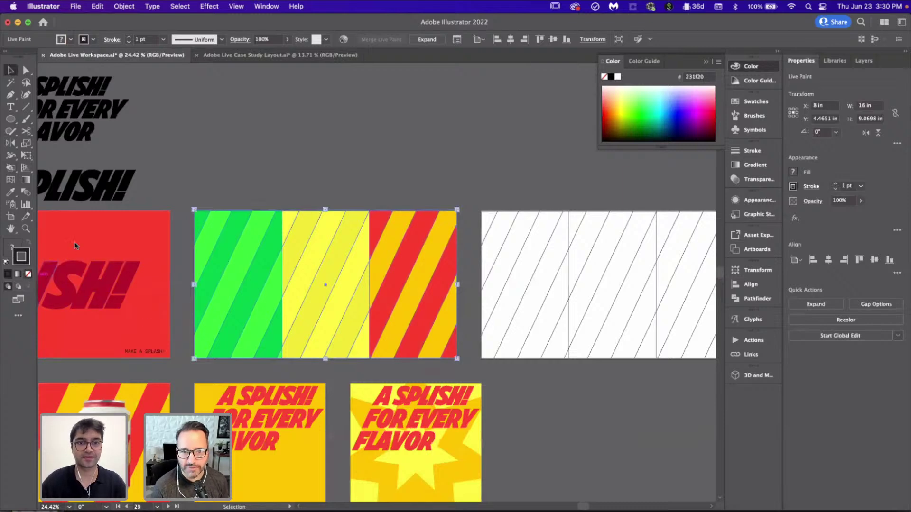
- Deselect the finished striped artwork and move to the second, empty striped artboard
click(287, 149)
scroll(292, 140, down, 1)
scroll(292, 141, left, 3)
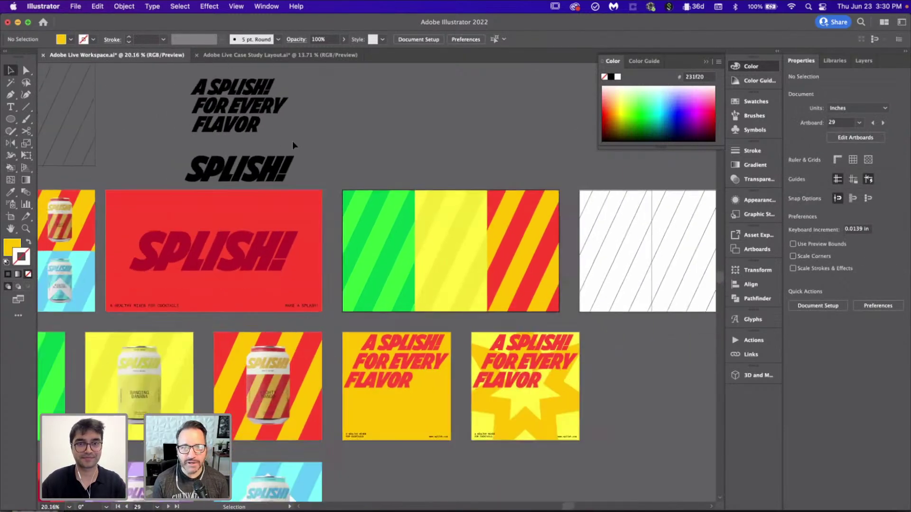
scroll(292, 140, down, 2)
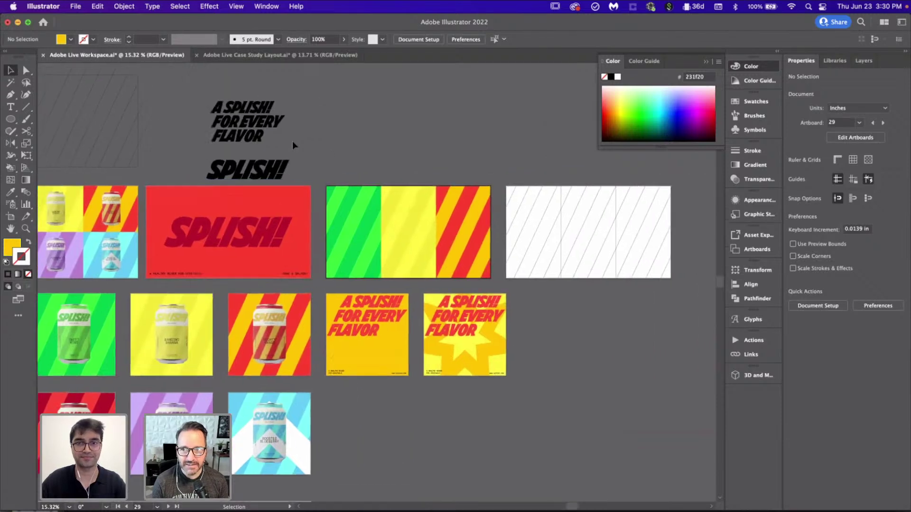
scroll(292, 140, right, 5)
scroll(292, 141, up, 3)
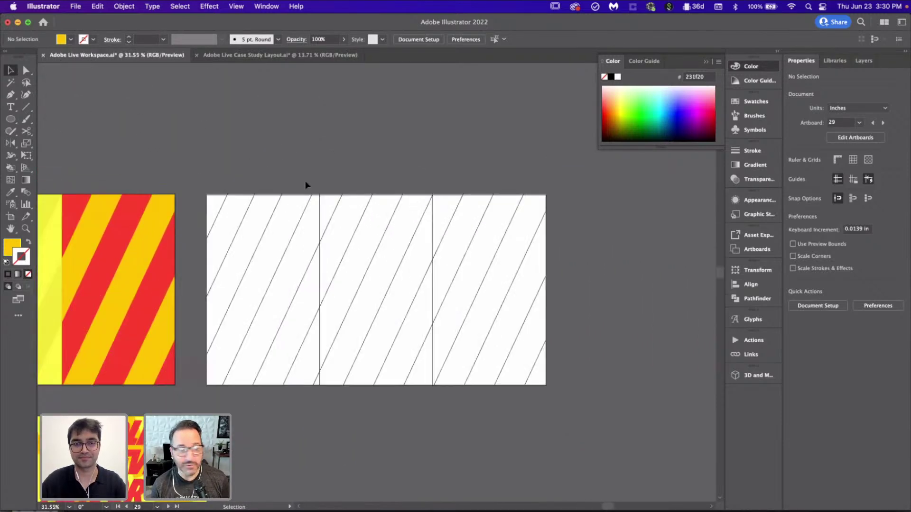
scroll(384, 224, up, 2)
click(409, 181)
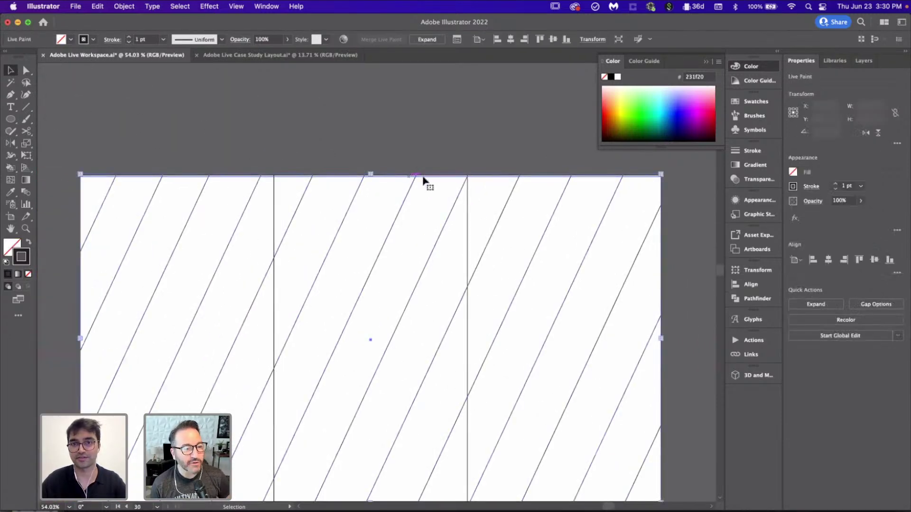
click(405, 132)
- Marquee-select all lines of the empty striped artwork and merge them into one Live Paint group
scroll(396, 123, down, 2)
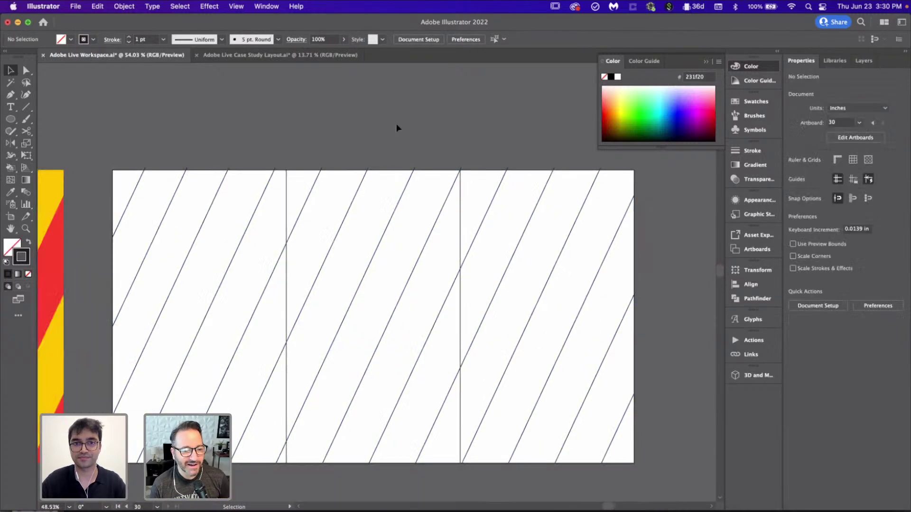
drag(294, 115, 496, 382)
scroll(373, 180, up, 1)
scroll(373, 179, left, 1)
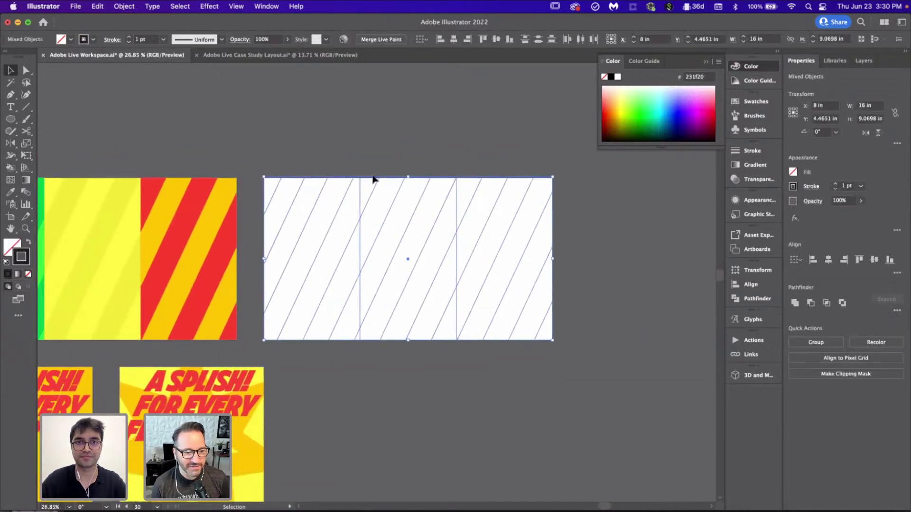
click(388, 38)
key(k)
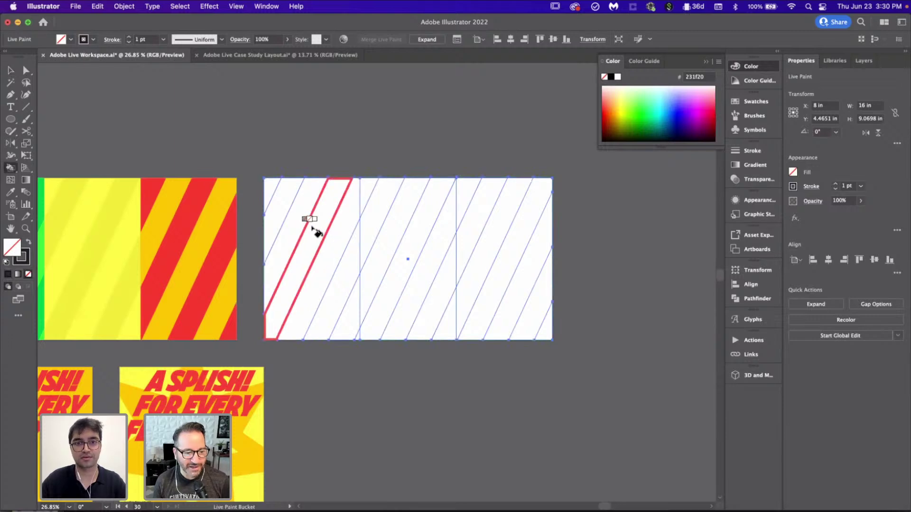
key(v)
click(338, 158)
scroll(337, 158, down, 3)
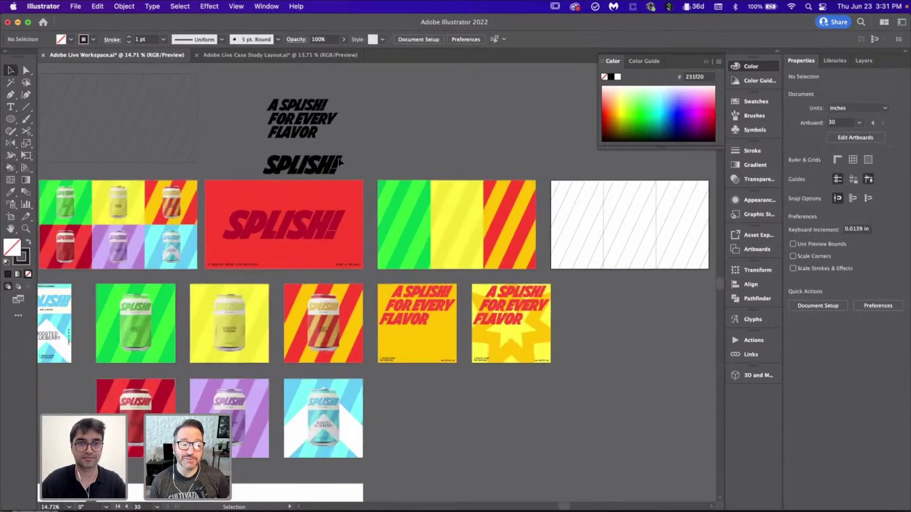
scroll(338, 157, down, 3)
scroll(337, 158, left, 2)
- Sample the Tomato Torrent dark red and fill the left panel's corner and stripes with it
scroll(48, 285, up, 3)
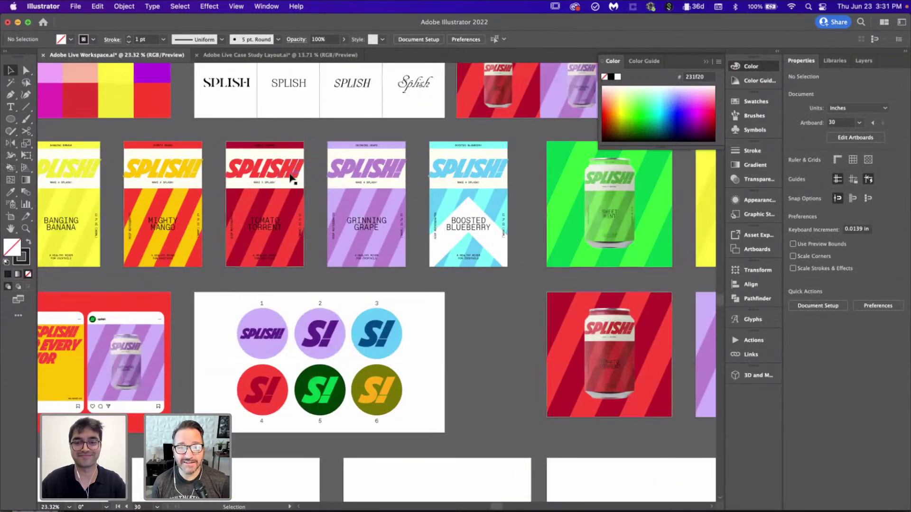
key(i)
click(251, 197)
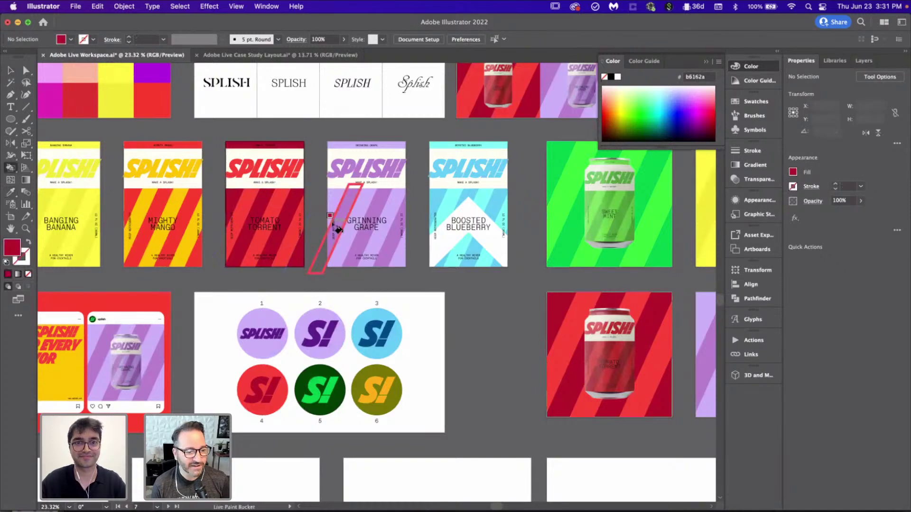
scroll(337, 229, down, 3)
scroll(332, 227, down, 5)
scroll(319, 226, up, 5)
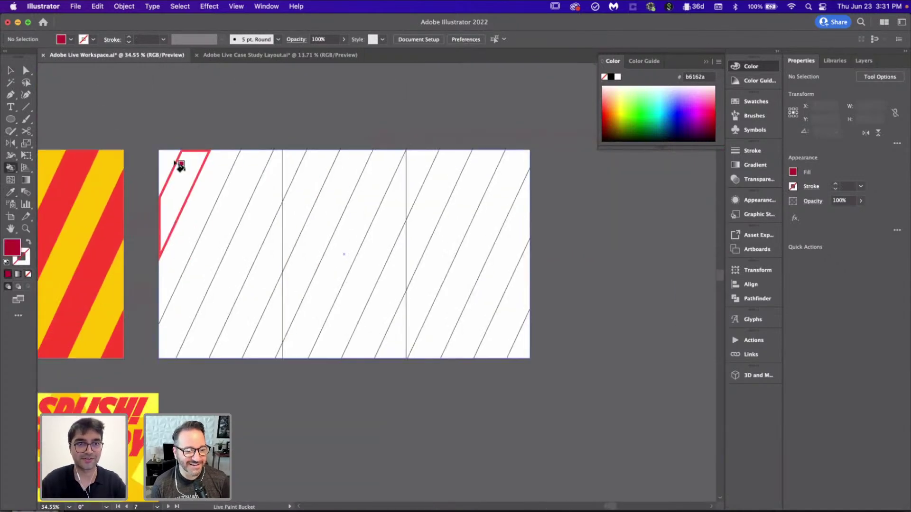
click(173, 164)
click(227, 240)
click(264, 297)
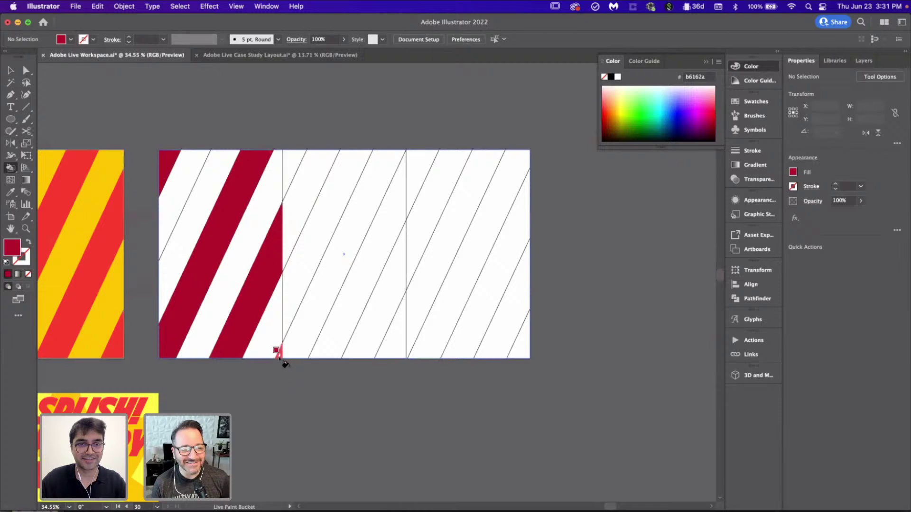
scroll(284, 363, down, 4)
scroll(283, 364, up, 2)
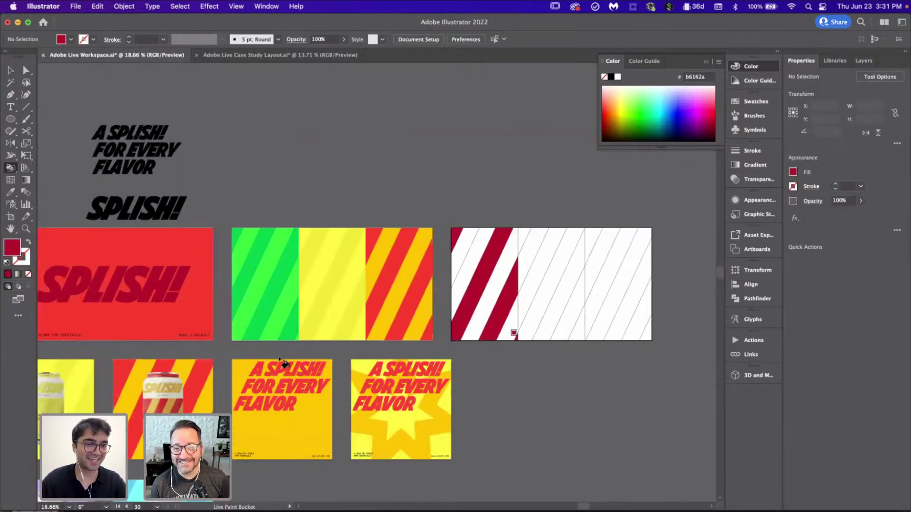
scroll(284, 364, left, 5)
scroll(284, 364, down, 1)
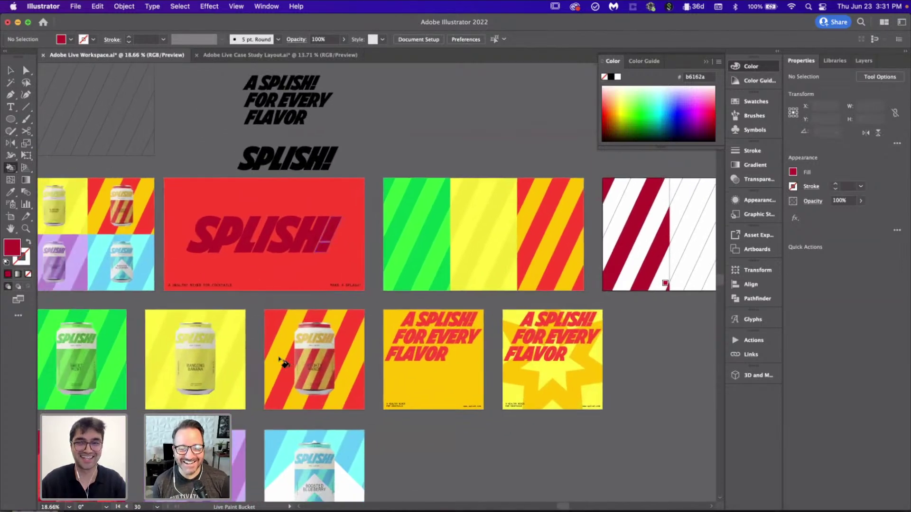
scroll(266, 348, right, 2)
- Undo the wrong dark red fill and sweep-paint the correct stripes dark red
key(super+z)
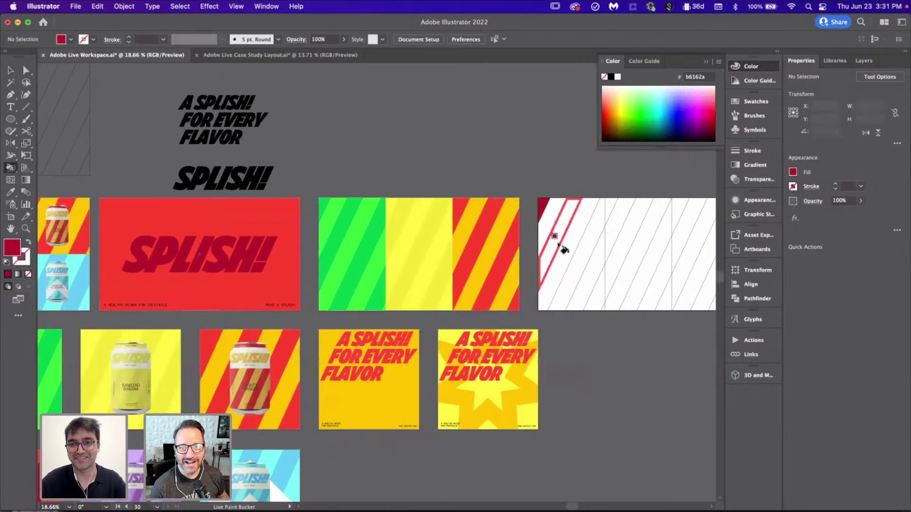
drag(558, 243, 592, 294)
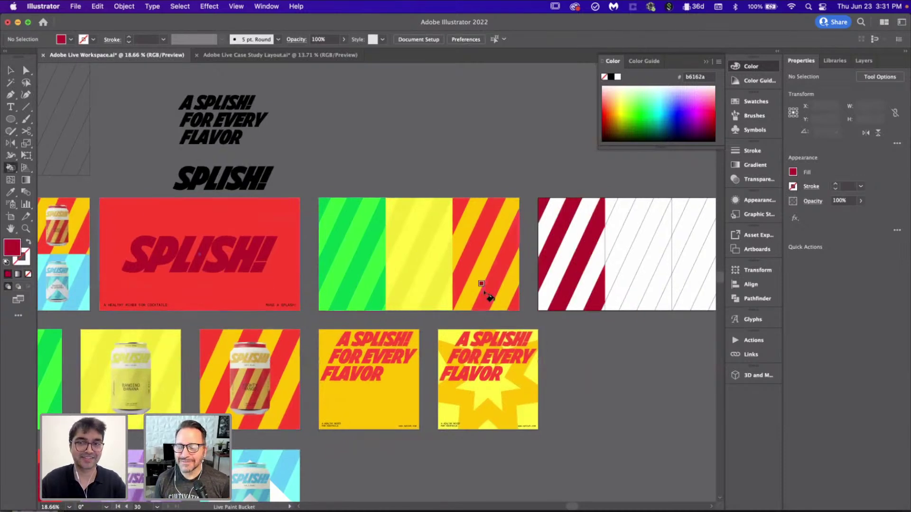
scroll(485, 292, down, 3)
scroll(332, 294, up, 5)
- Sample the Tomato Torrent light red and fill the three remaining white stripes
key(i)
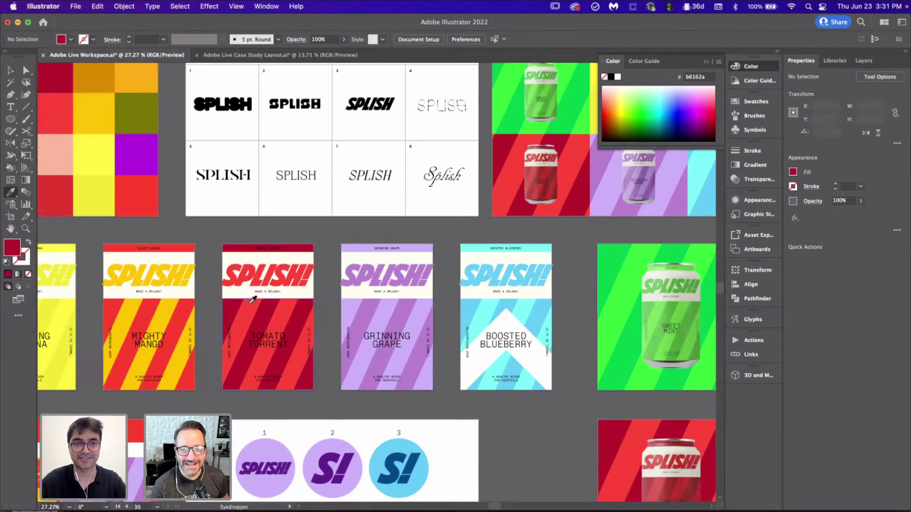
click(252, 299)
scroll(410, 243, down, 2)
scroll(408, 247, down, 5)
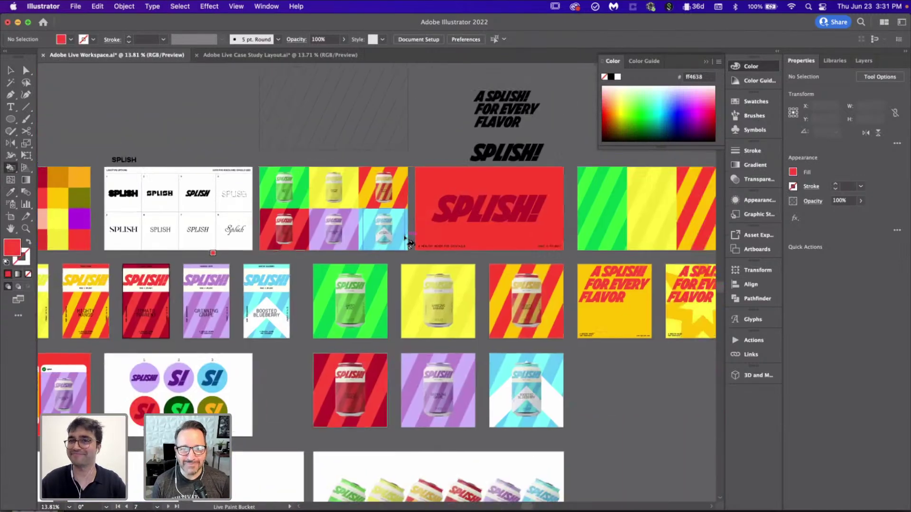
scroll(575, 153, right, 3)
scroll(580, 166, up, 3)
scroll(579, 166, up, 3)
scroll(488, 244, up, 2)
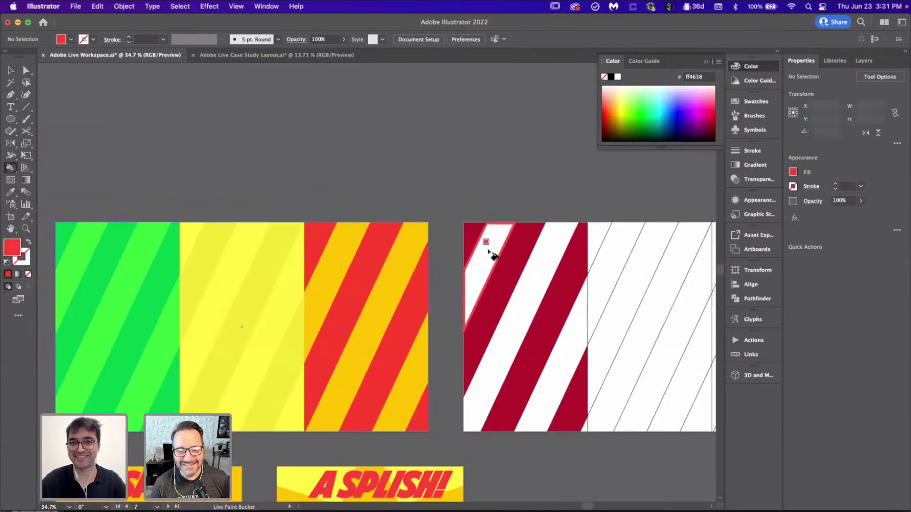
click(525, 291)
click(545, 332)
click(560, 372)
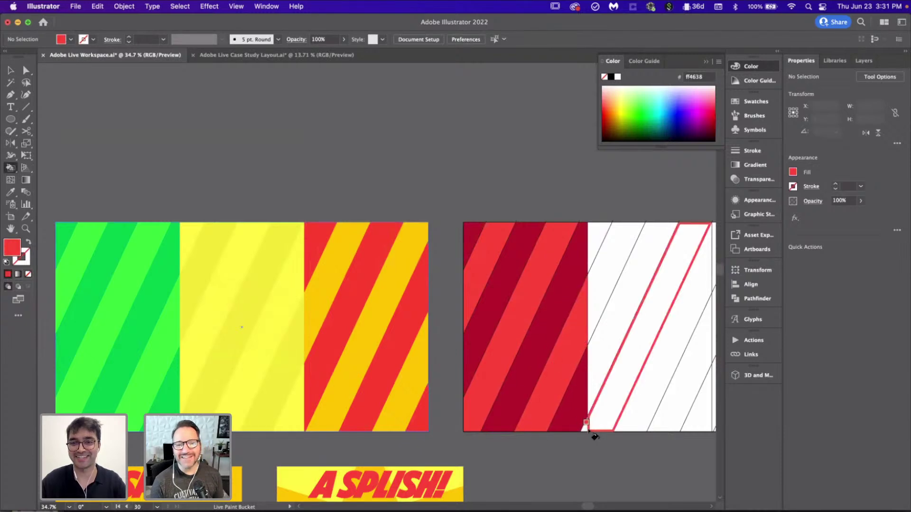
scroll(476, 282, down, 5)
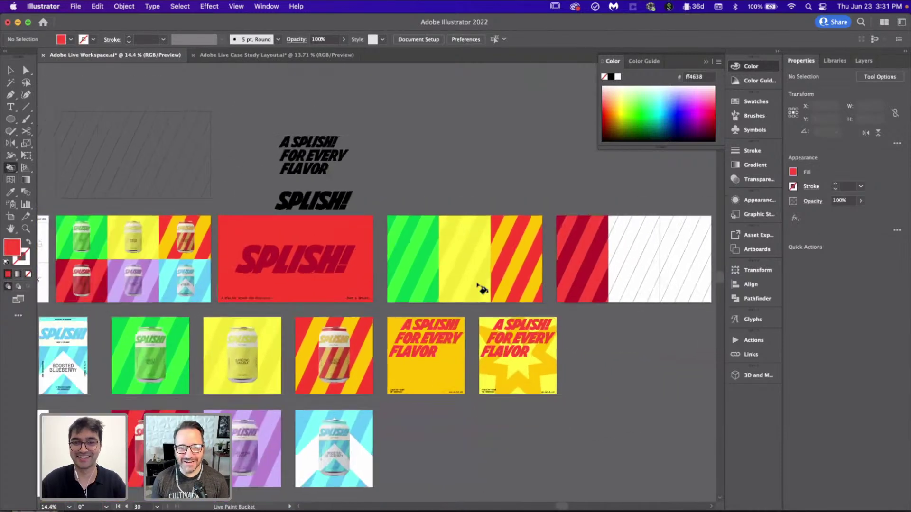
scroll(239, 326, up, 4)
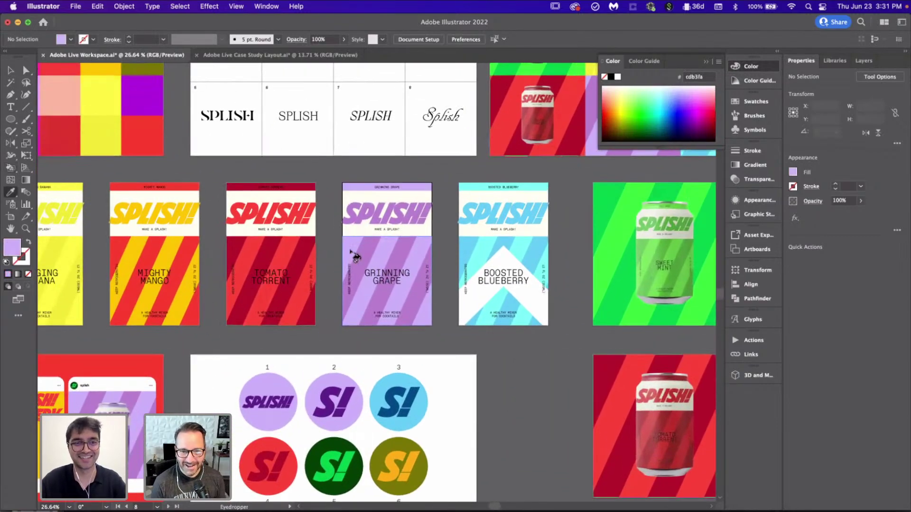
- Fill the middle panel's top sliver and two diagonal stripes lavender
scroll(354, 256, down, 5)
scroll(356, 254, up, 6)
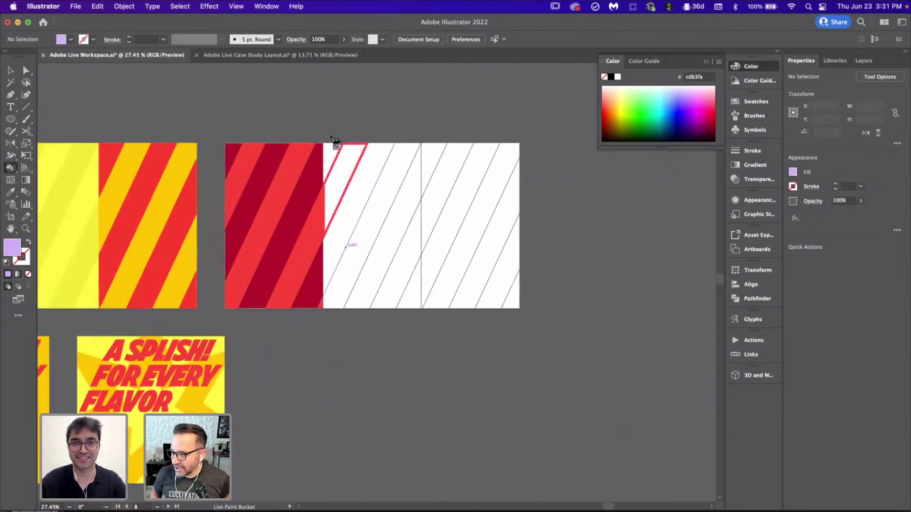
click(334, 142)
click(366, 192)
click(390, 240)
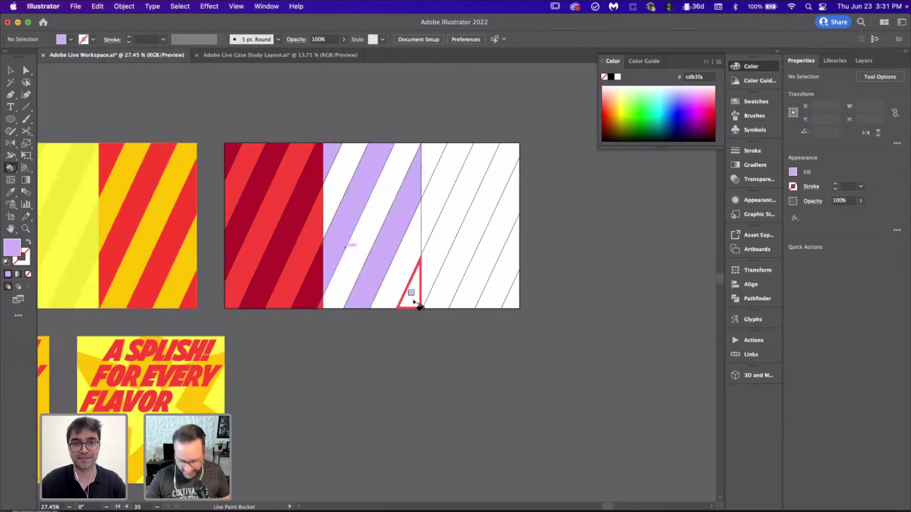
scroll(417, 305, down, 5)
scroll(129, 414, up, 6)
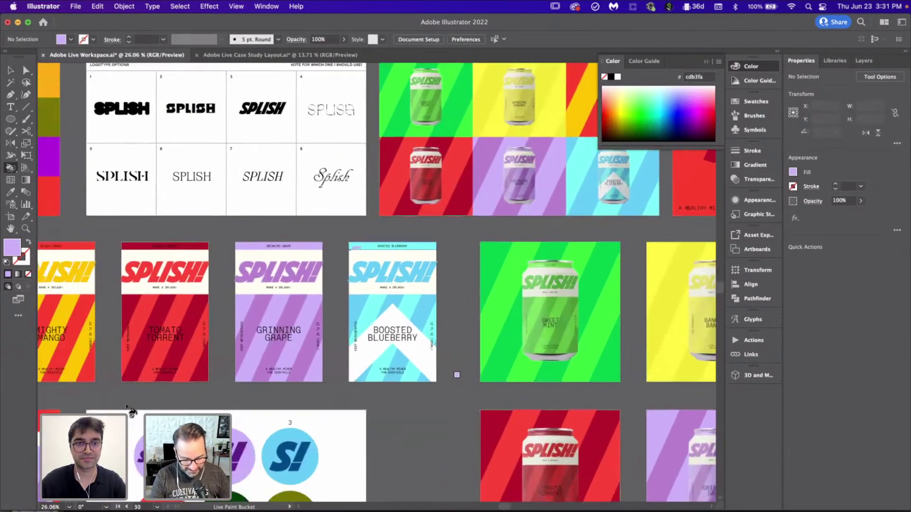
scroll(129, 411, up, 2)
- Sample the Grinning Grape darker purple and fill the white middle-panel stripes with it
key(i)
click(321, 254)
key(k)
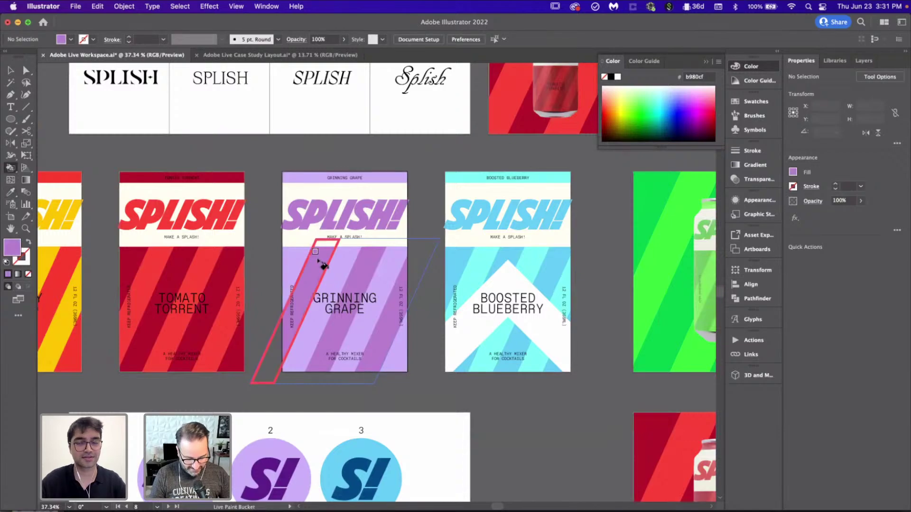
scroll(315, 256, down, 4)
scroll(321, 264, up, 3)
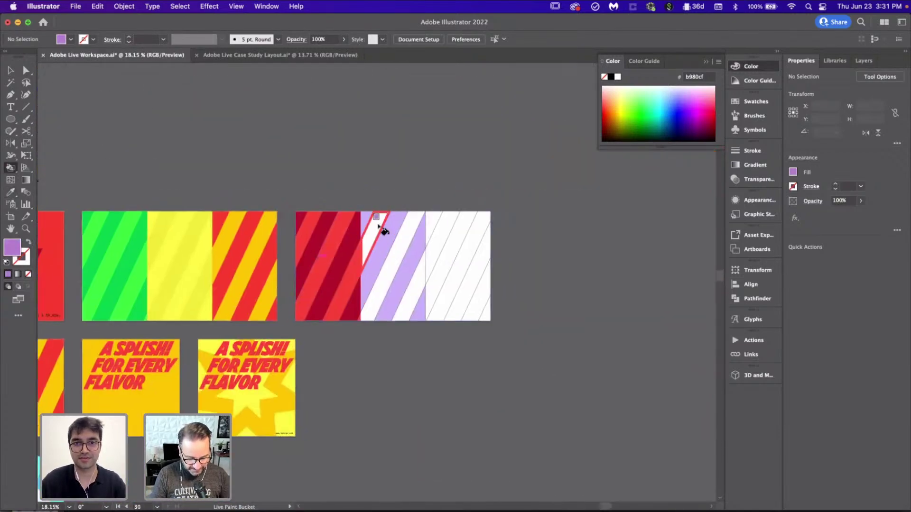
click(379, 230)
scroll(412, 300, down, 1)
scroll(412, 300, left, 4)
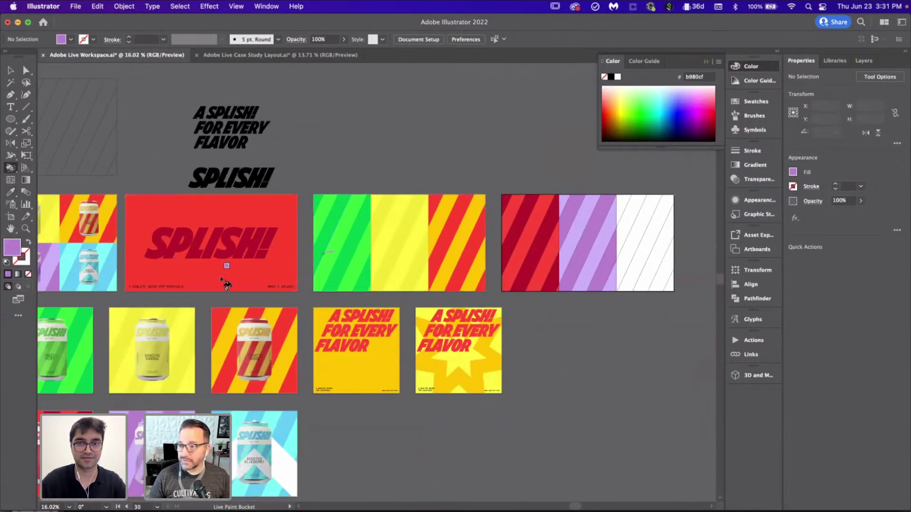
scroll(224, 280, left, 6)
scroll(223, 280, down, 2)
scroll(223, 280, up, 3)
scroll(226, 283, up, 2)
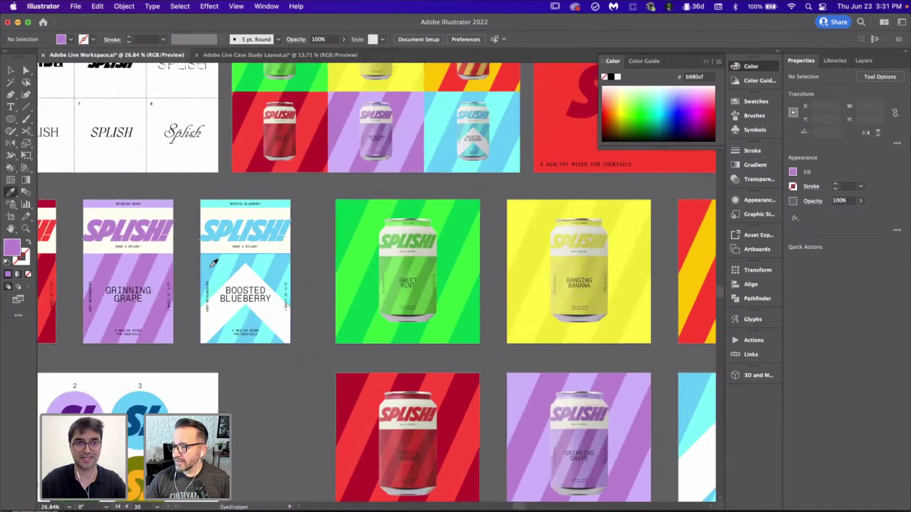
- Fill alternate right-panel stripes blue, correcting one misplaced fill
key(k)
scroll(366, 252, down, 3)
scroll(342, 248, up, 3)
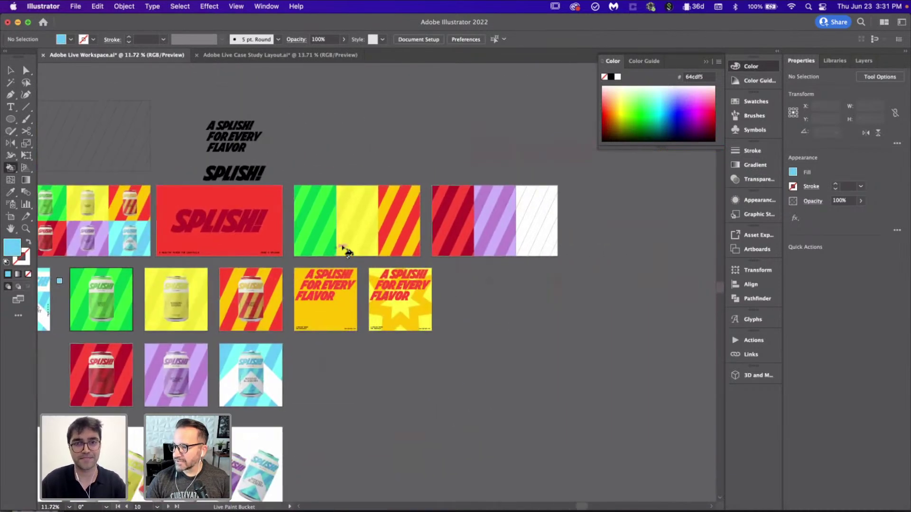
click(489, 217)
click(511, 237)
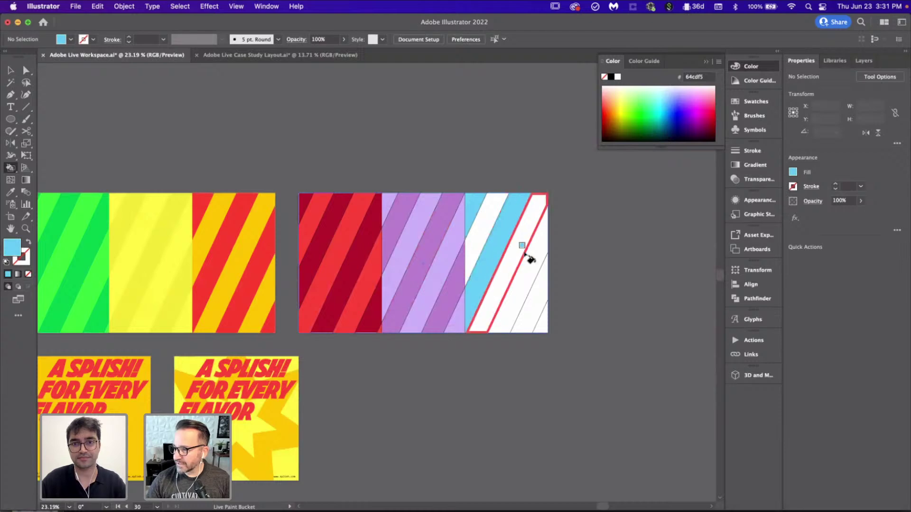
click(525, 254)
key(super+z)
click(525, 259)
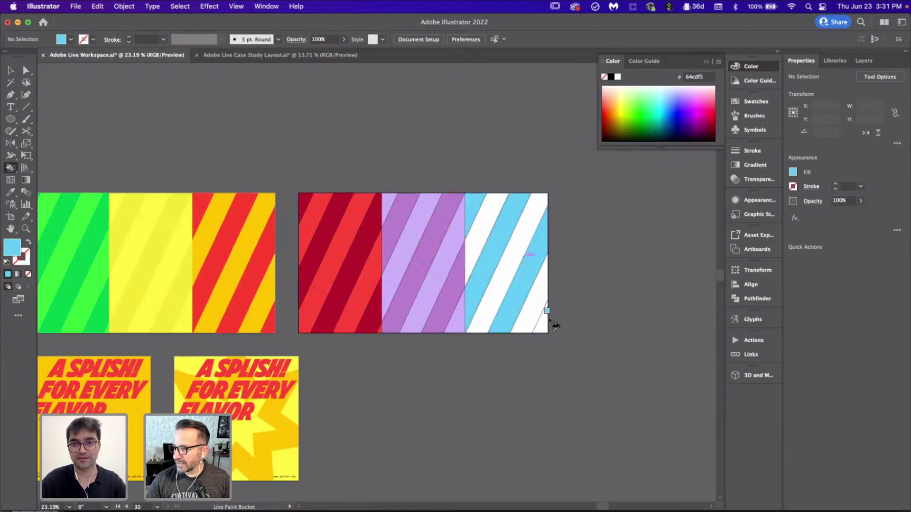
scroll(548, 325, down, 1)
scroll(521, 267, left, 15)
scroll(520, 267, down, 5)
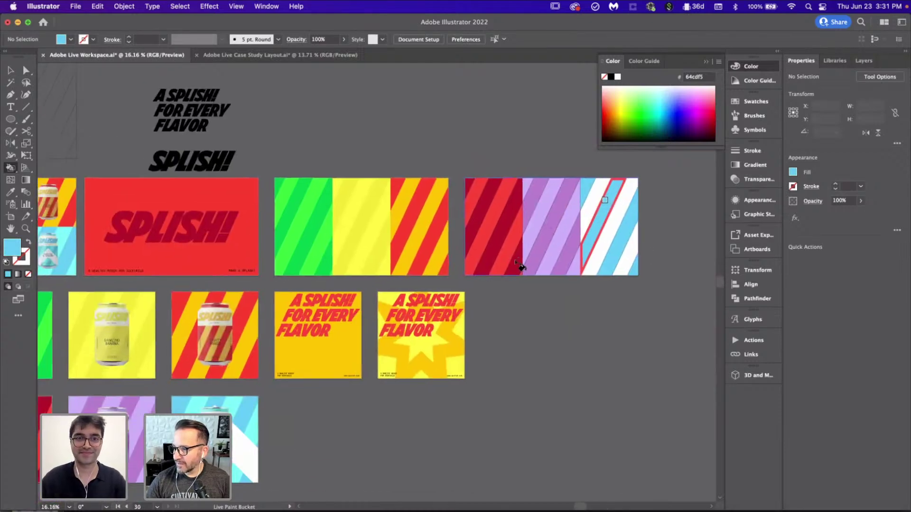
scroll(172, 268, up, 3)
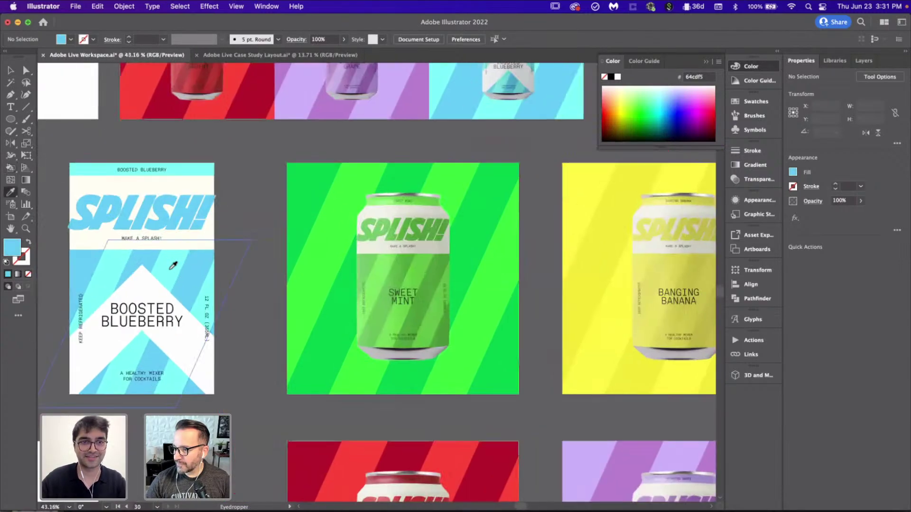
scroll(177, 260, down, 3)
scroll(420, 163, up, 4)
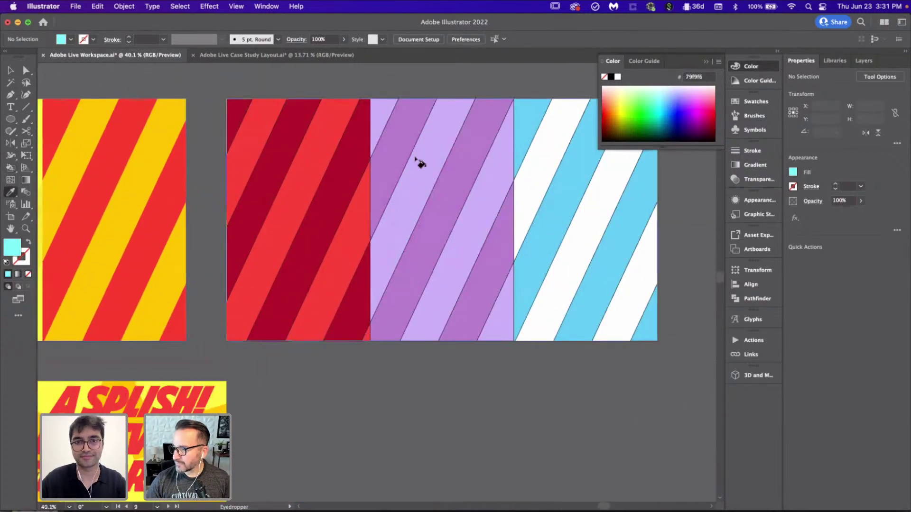
- Fill the three remaining white right-panel stripes cyan and select the Live Paint artwork
key(k)
scroll(525, 172, right, 2)
click(512, 169)
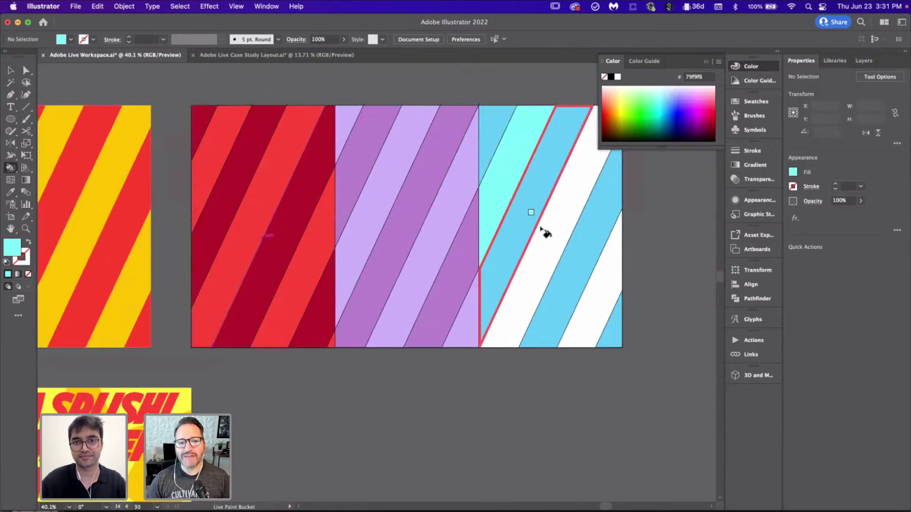
click(558, 230)
click(598, 284)
key(v)
click(493, 252)
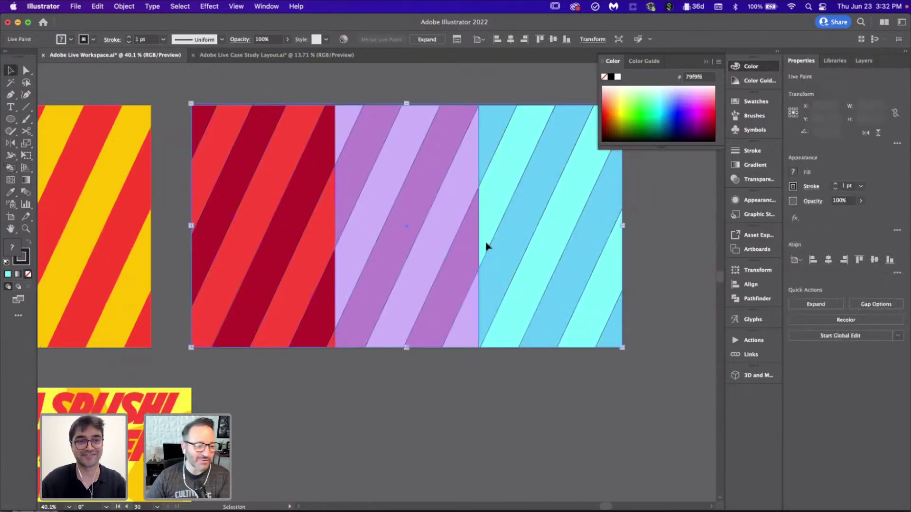
- Set the striped artwork's stroke to None and deselect it
click(28, 274)
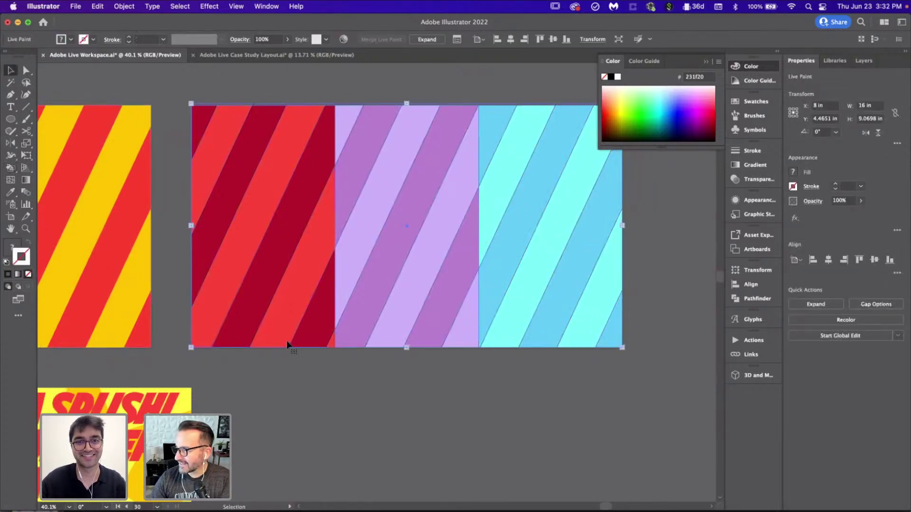
click(315, 375)
scroll(315, 374, down, 5)
scroll(314, 377, left, 5)
scroll(315, 377, down, 2)
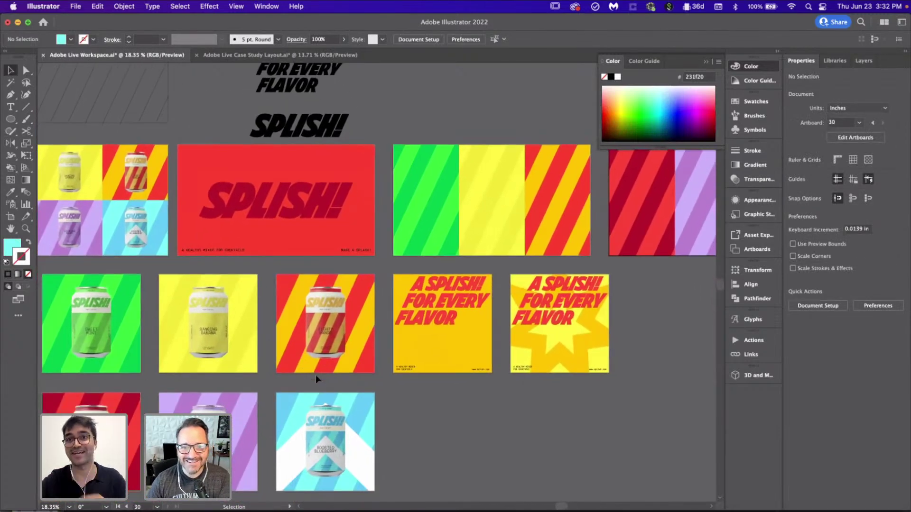
scroll(315, 375, down, 3)
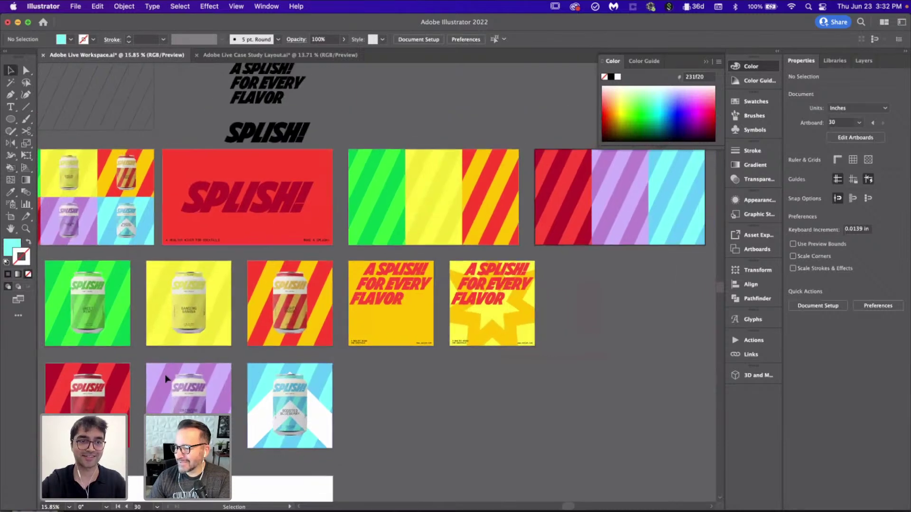
- Place the green Sweet Mint can onto the green stripe of the top artboard
click(83, 311)
drag(82, 311, 403, 201)
click(464, 219)
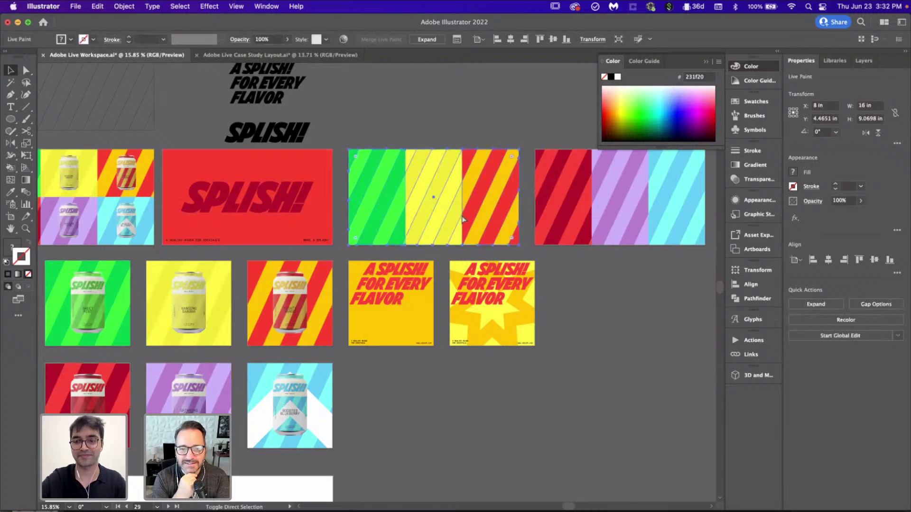
key(super+shift+a)
scroll(412, 206, up, 2)
scroll(414, 207, up, 5)
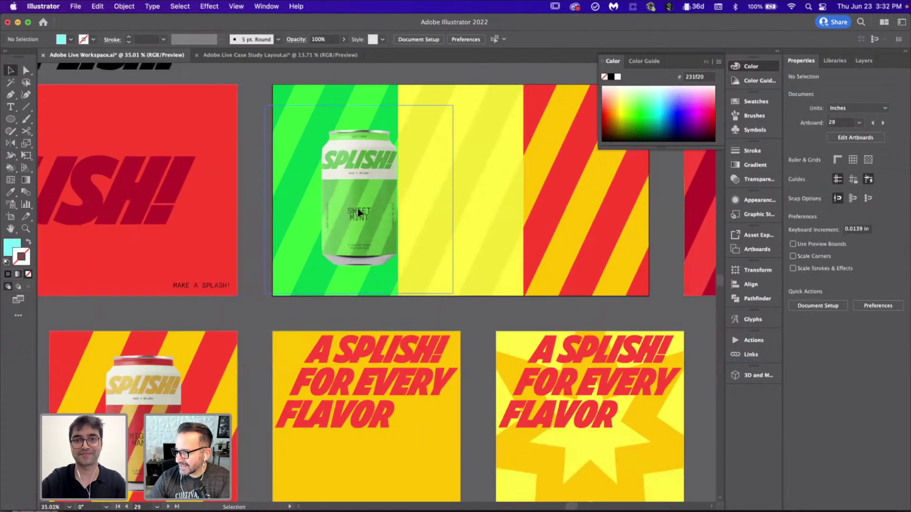
drag(356, 209, 336, 203)
scroll(337, 203, down, 6)
- Copy the yellow and red cans onto their matching yellow and red stripes
click(410, 320)
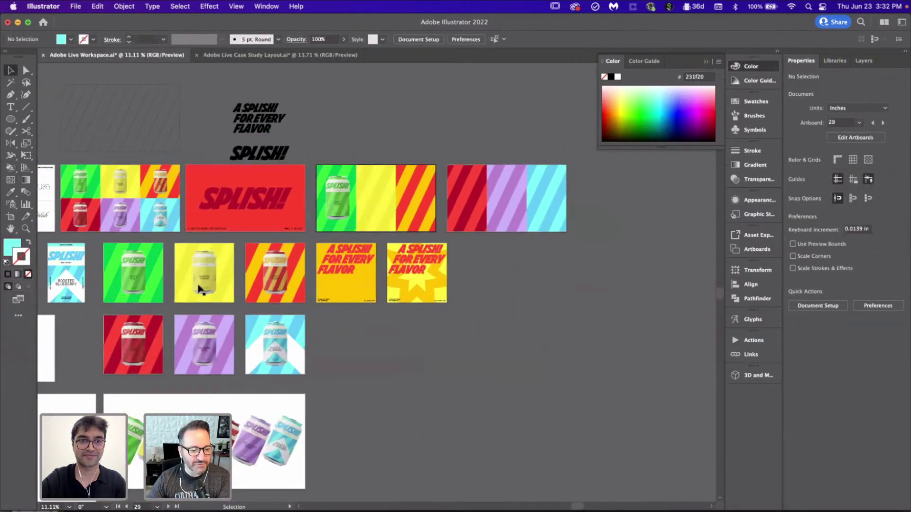
drag(209, 286, 378, 211)
drag(277, 287, 417, 211)
- Vertically centre the Banging Banana, Mighty Mango and Sweet Mint cans on their stripes
scroll(394, 190, up, 5)
click(345, 242)
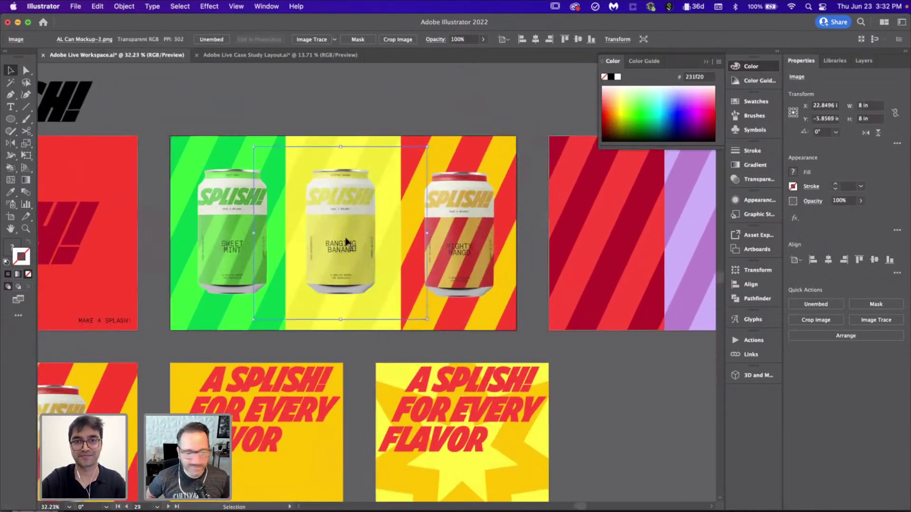
click(829, 263)
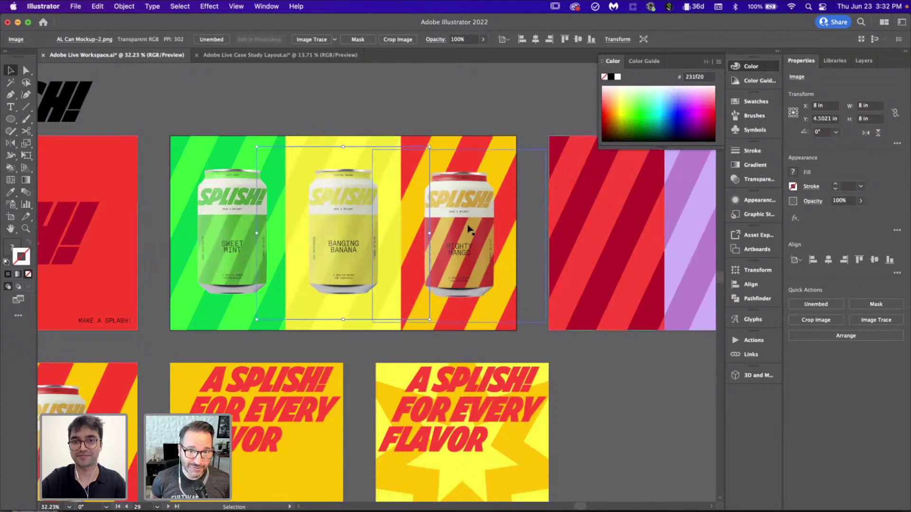
scroll(469, 229, up, 2)
drag(469, 229, 470, 226)
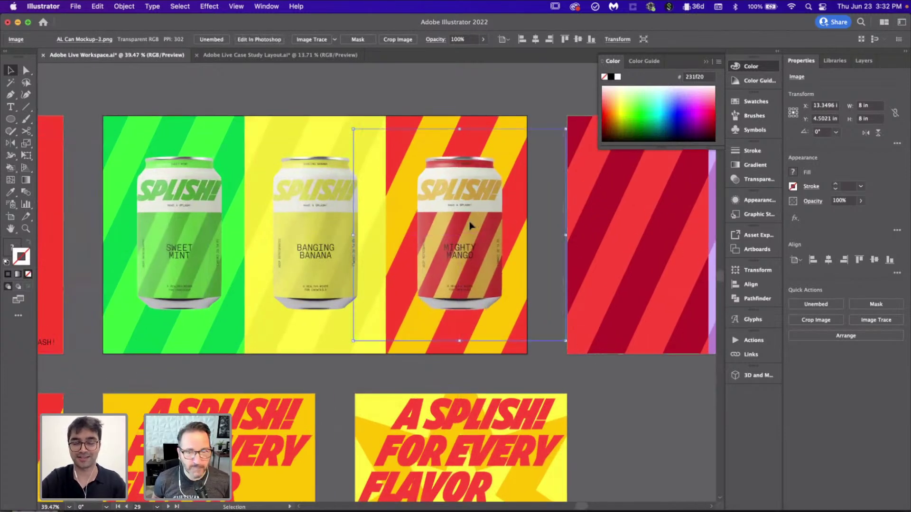
click(634, 428)
click(166, 221)
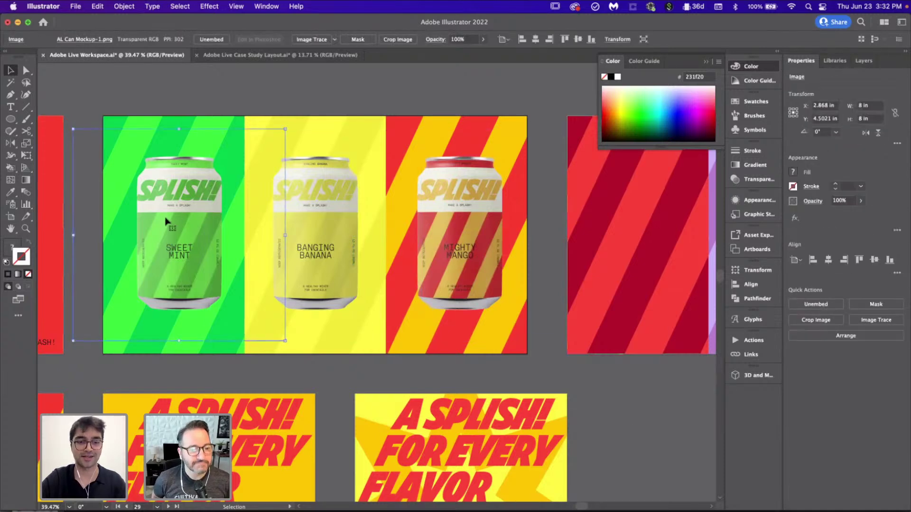
drag(161, 217, 158, 221)
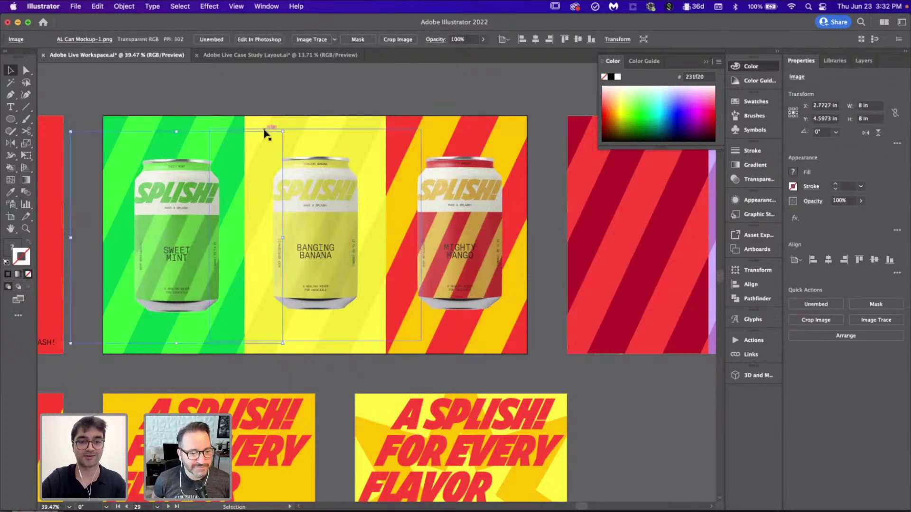
click(874, 262)
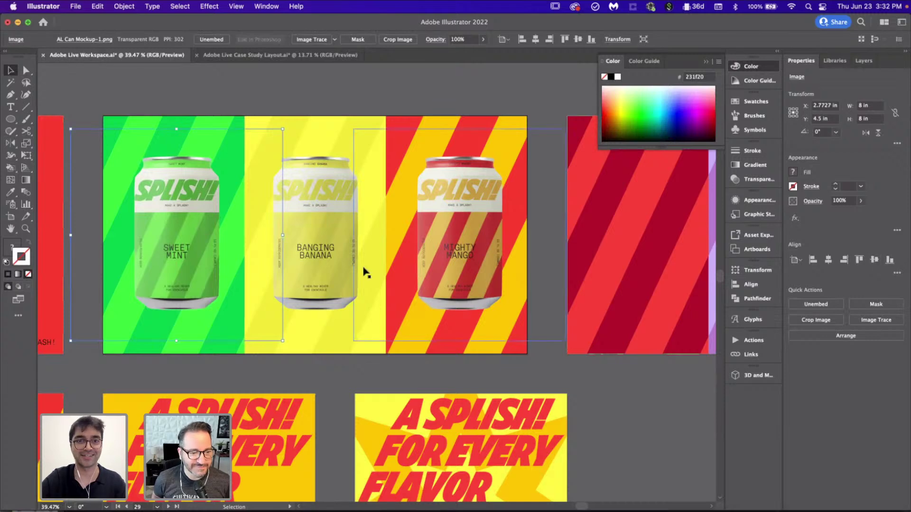
scroll(365, 273, down, 3)
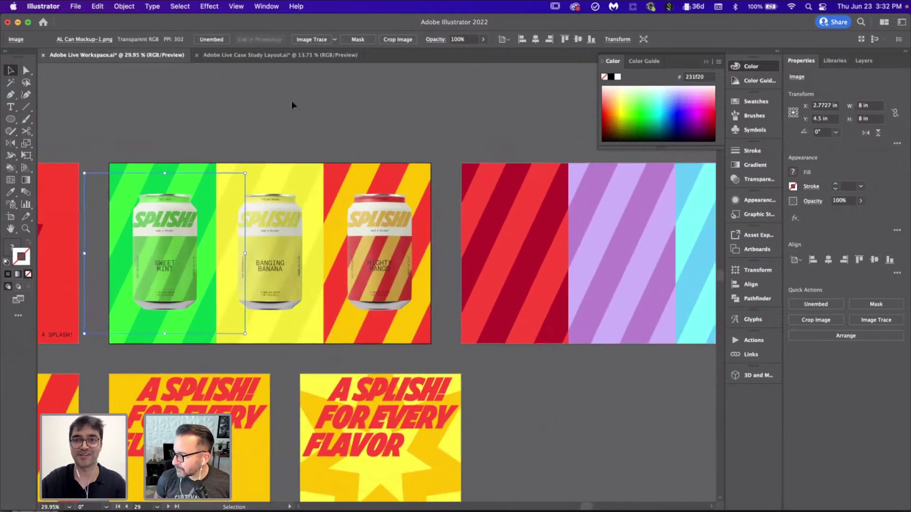
click(264, 114)
- Group the Mighty Mango, Banging Banana and Sweet Mint cans into one object
click(391, 280)
shift+click(282, 272)
shift+click(134, 252)
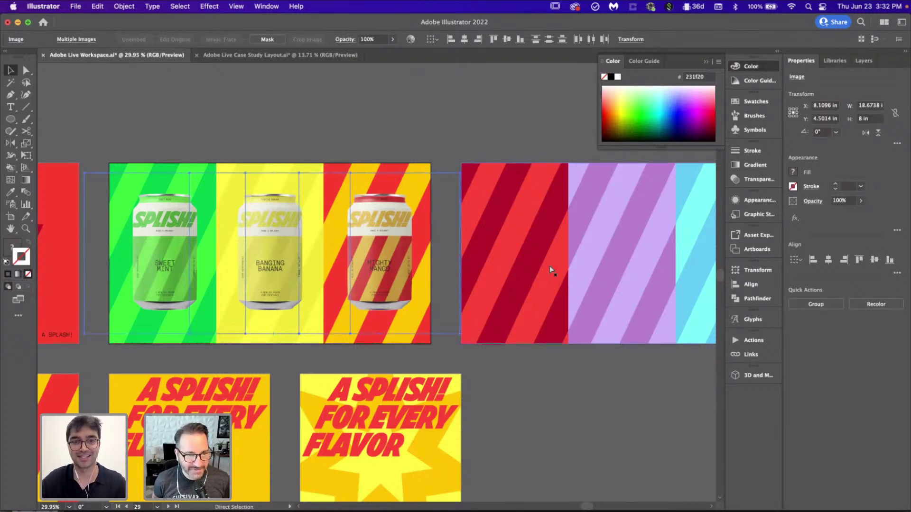
key(super+g)
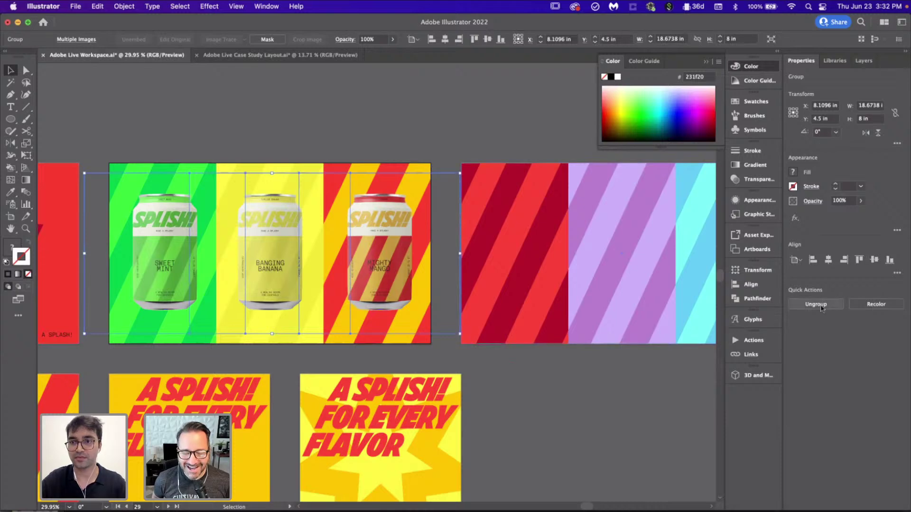
click(587, 408)
scroll(587, 408, down, 5)
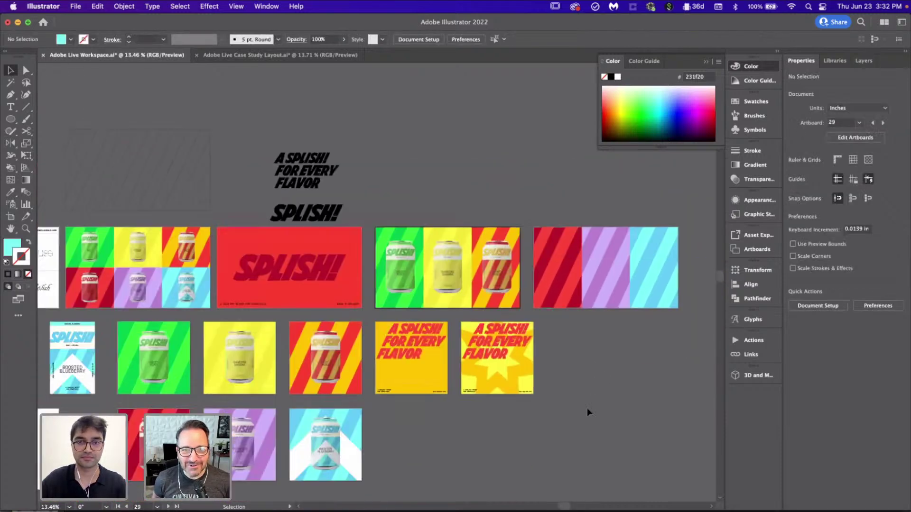
scroll(587, 408, down, 2)
scroll(590, 415, up, 2)
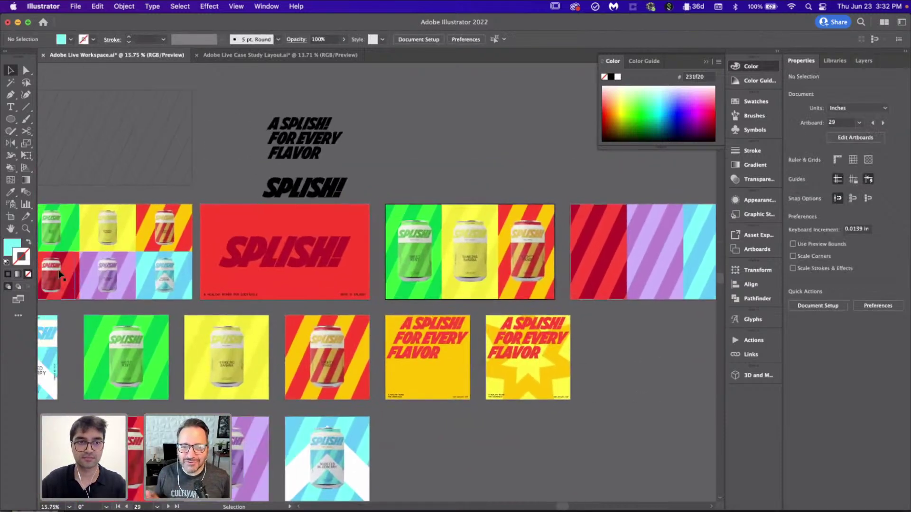
- Paste a copy of the Tomato Torrent can onto the red stripe and raise it slightly
scroll(231, 389, down, 3)
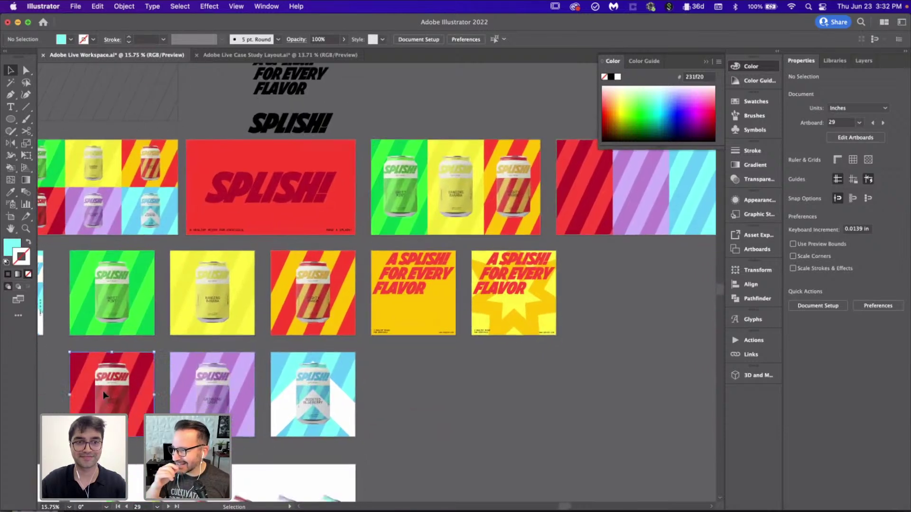
click(103, 391)
scroll(211, 397, right, 2)
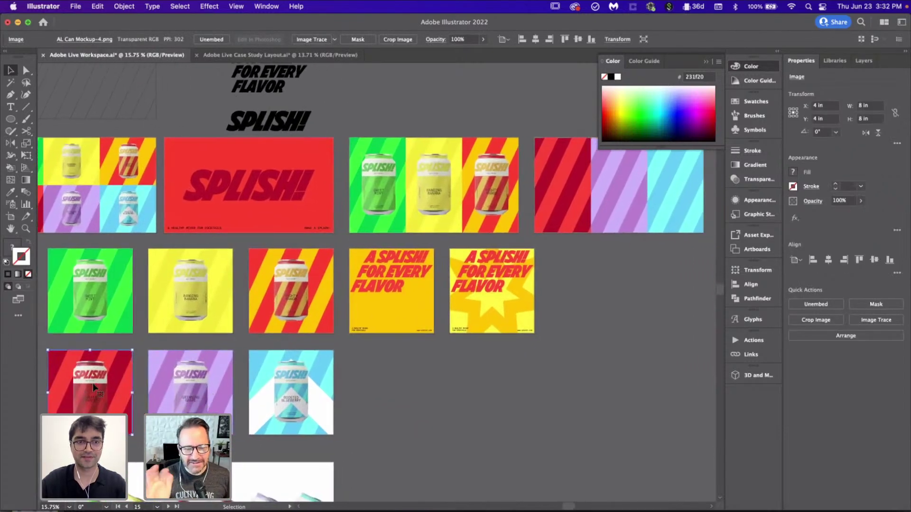
scroll(97, 388, up, 1)
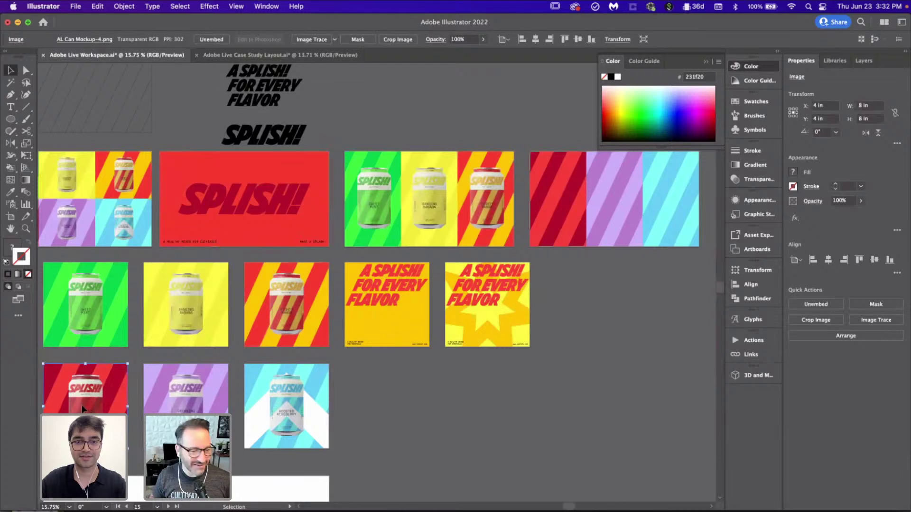
click(647, 219)
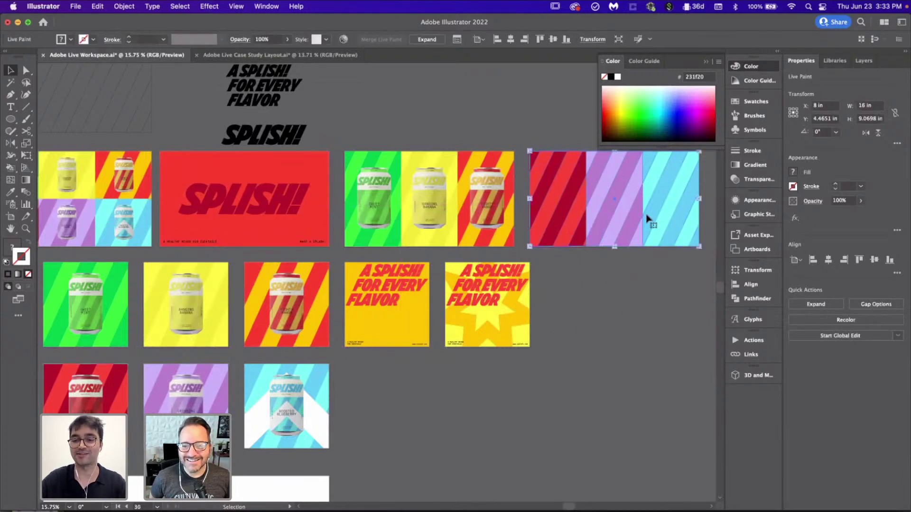
key(super+f)
click(614, 312)
scroll(614, 312, up, 3)
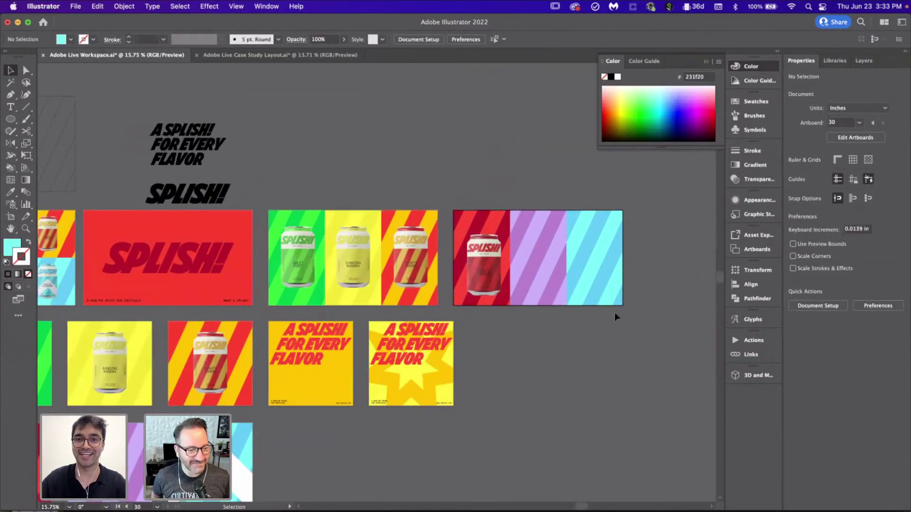
drag(378, 220, 376, 209)
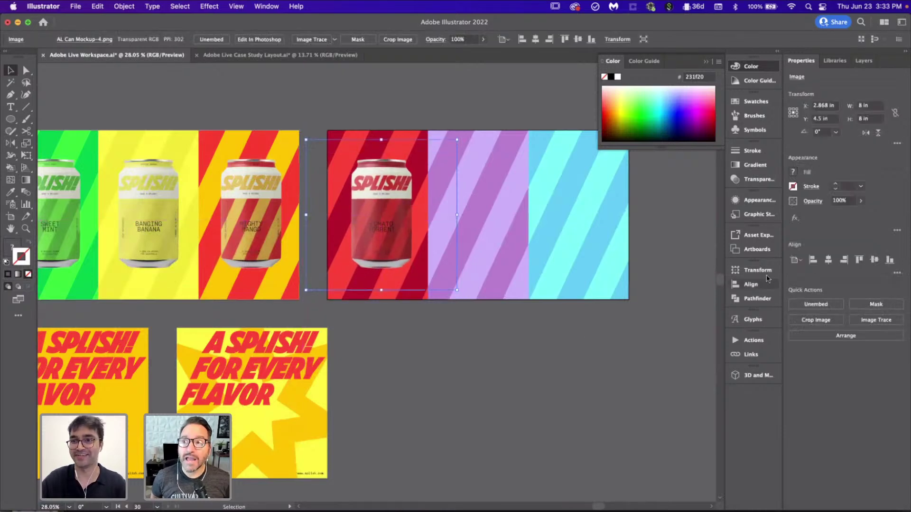
click(462, 347)
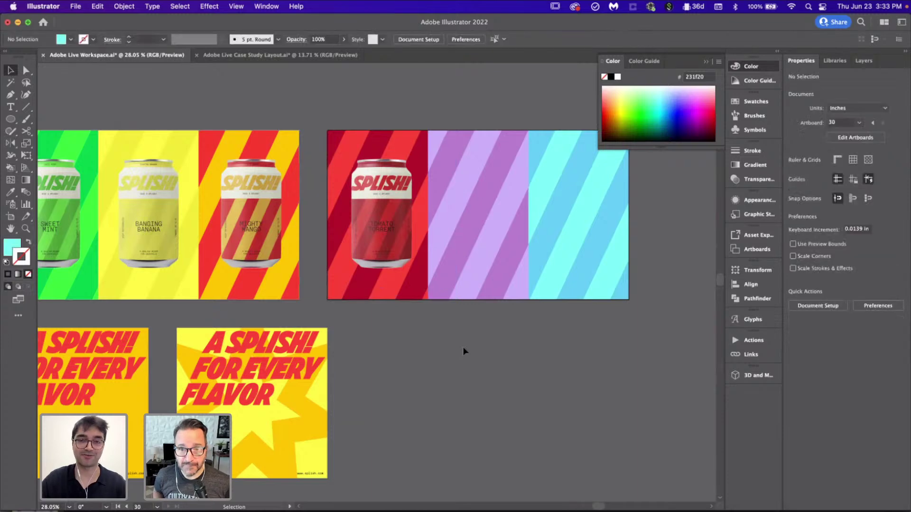
- Copy the Grinning Grape and Boosted Blueberry cans onto the purple and blue stripes
scroll(462, 346, down, 3)
scroll(463, 351, left, 1)
click(161, 427)
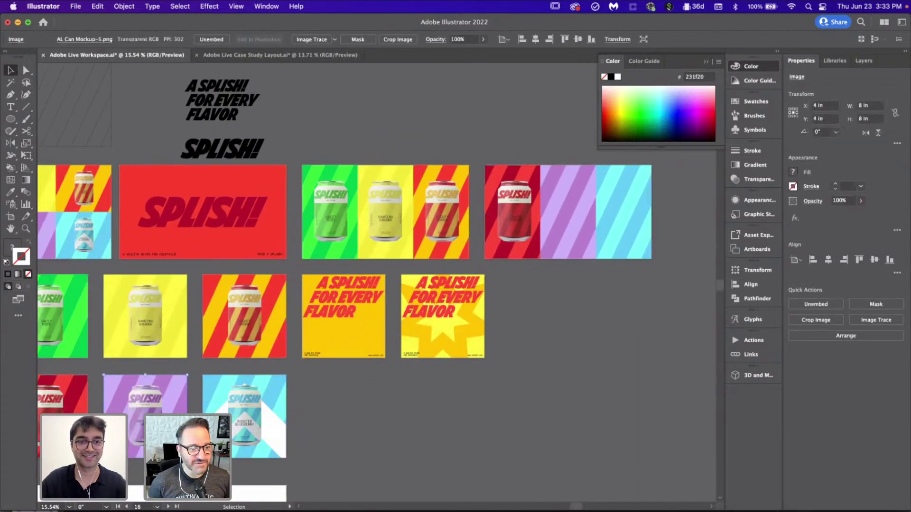
drag(161, 427, 569, 217)
click(563, 364)
drag(240, 424, 625, 222)
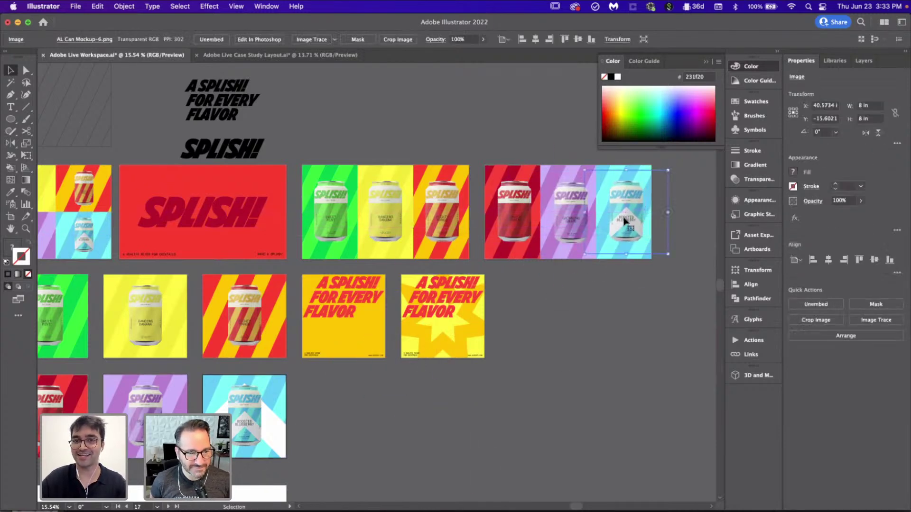
- Vertically centre the three cans together and nudge each slightly left
scroll(624, 222, up, 3)
scroll(624, 222, up, 4)
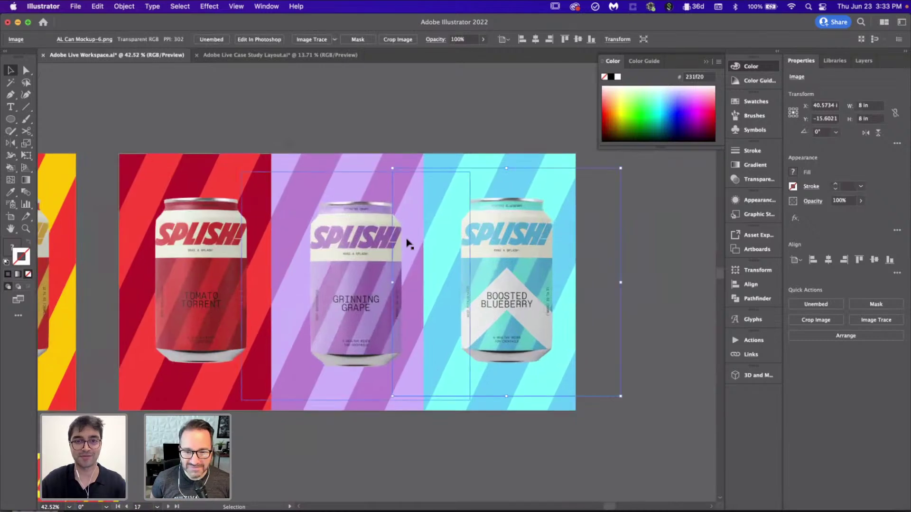
shift+click(197, 255)
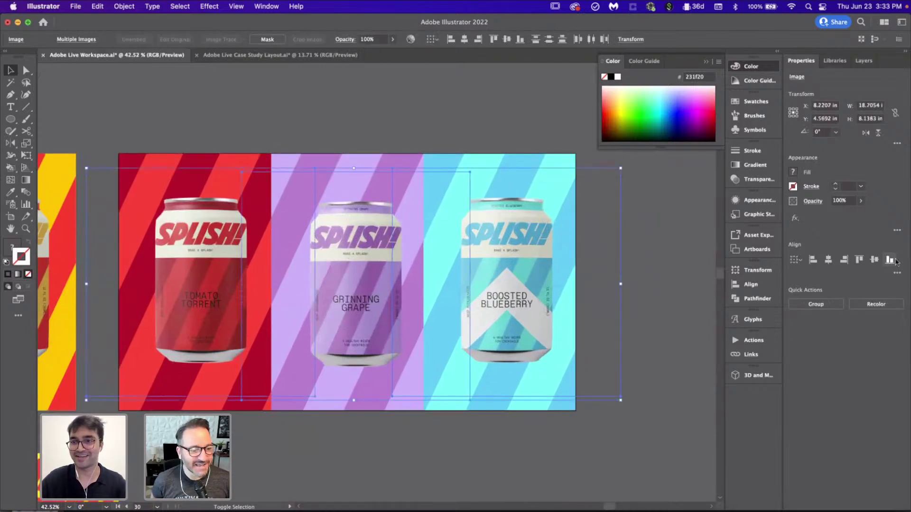
click(877, 260)
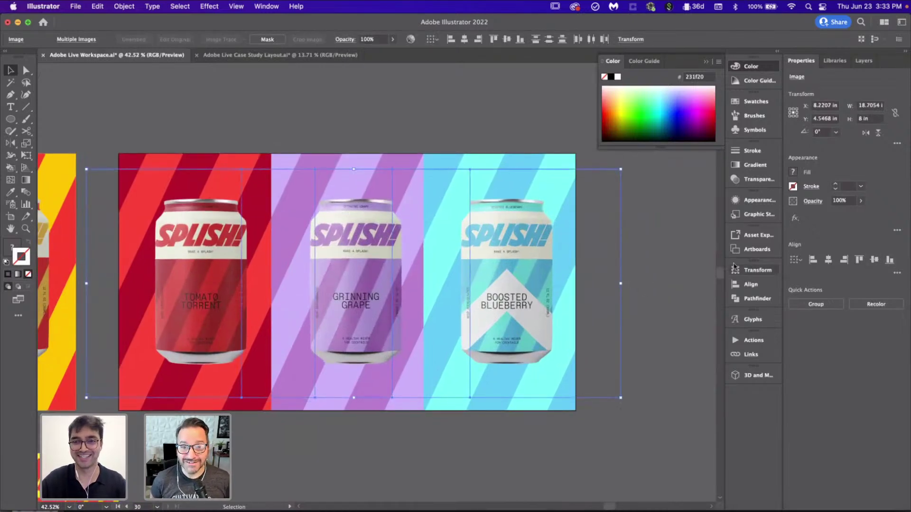
click(712, 264)
drag(222, 304, 216, 303)
click(368, 296)
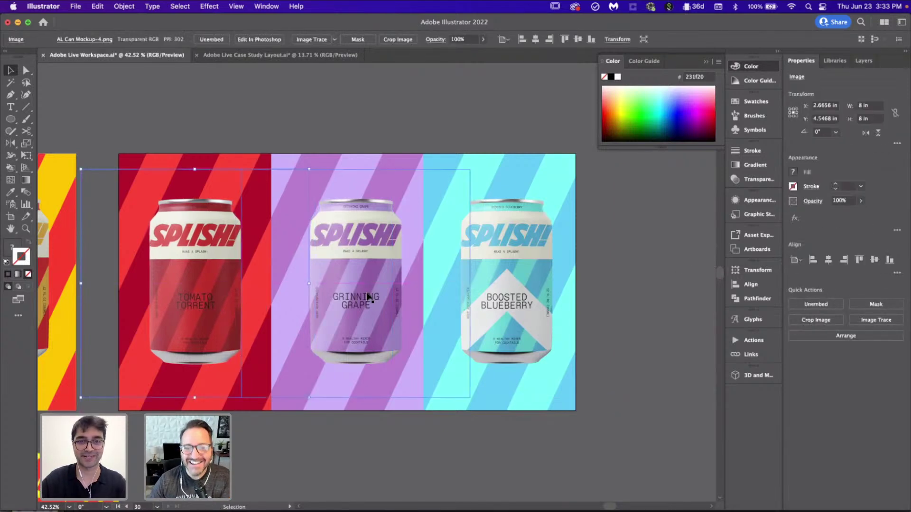
drag(362, 295, 362, 296)
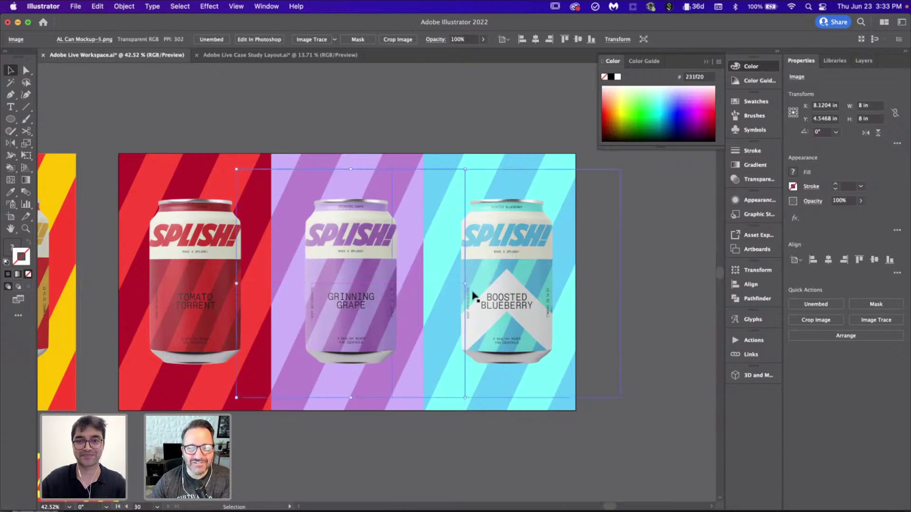
drag(490, 297, 487, 297)
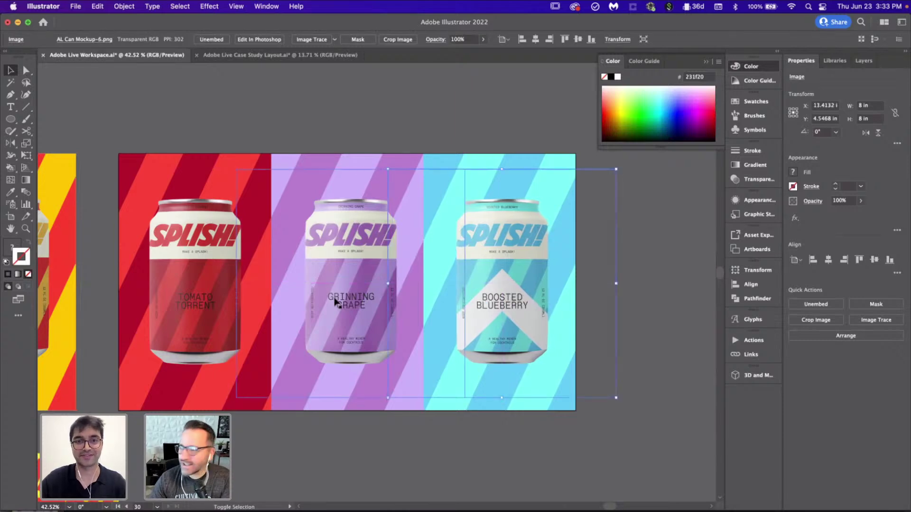
- Group the Tomato Torrent, Grinning Grape and Boosted Blueberry cans with Cmd+G
shift+click(238, 294)
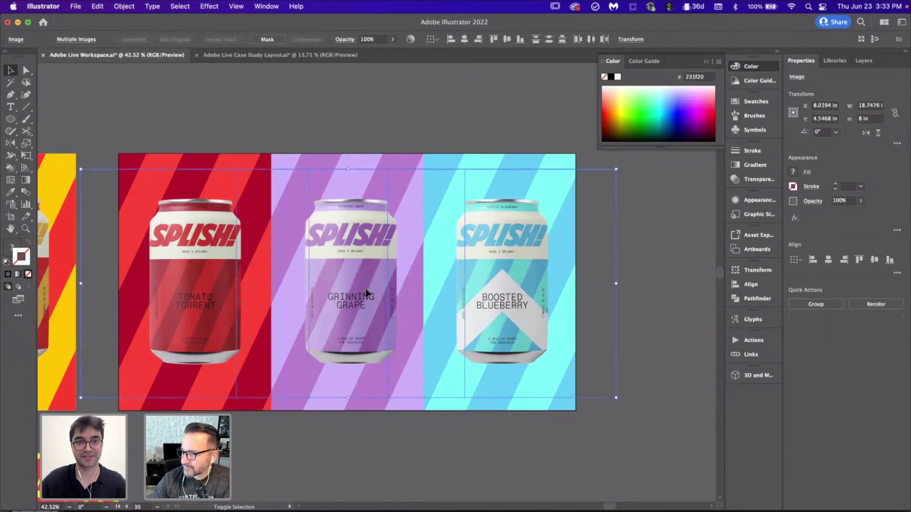
scroll(365, 288, down, 2)
key(super+g)
- Align the newly grouped cans
click(878, 263)
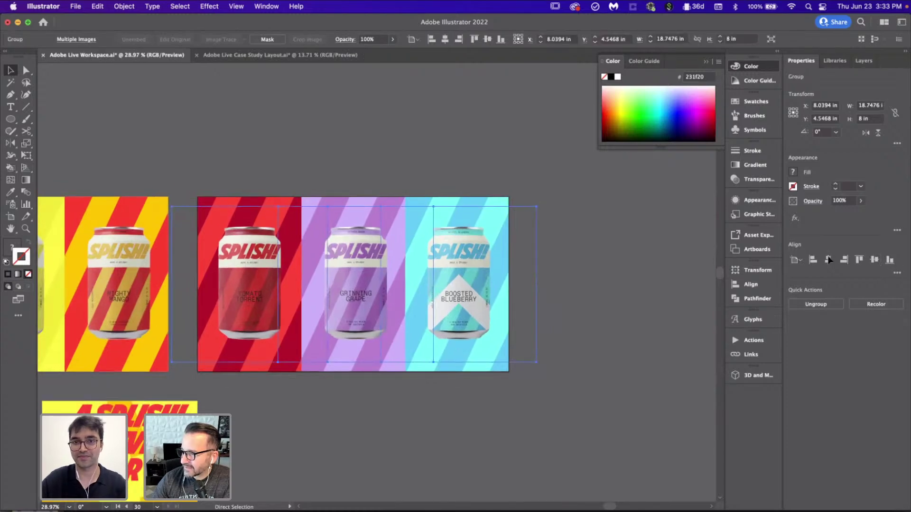
click(634, 255)
scroll(634, 254, down, 2)
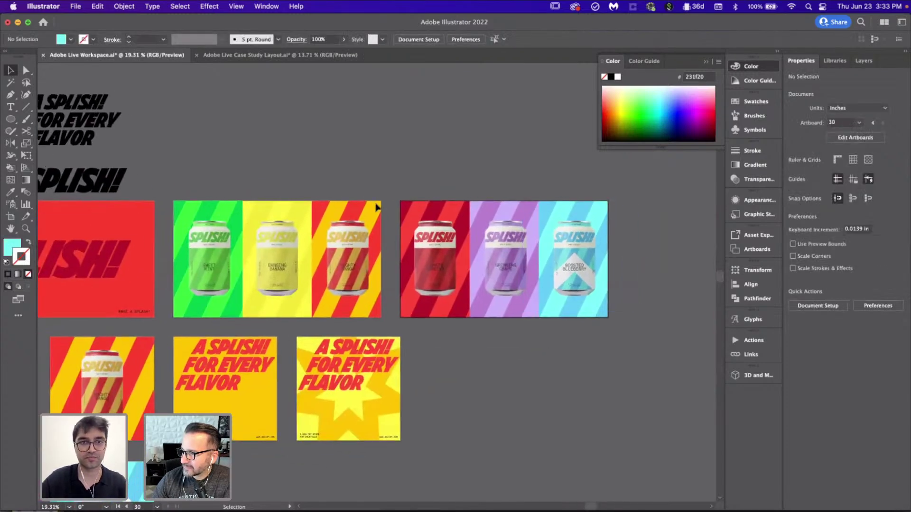
scroll(341, 203, up, 1)
- Paste the mint, banana and mango can artwork into the Case Study Layout's first photography slot, then return to Workspace
click(366, 307)
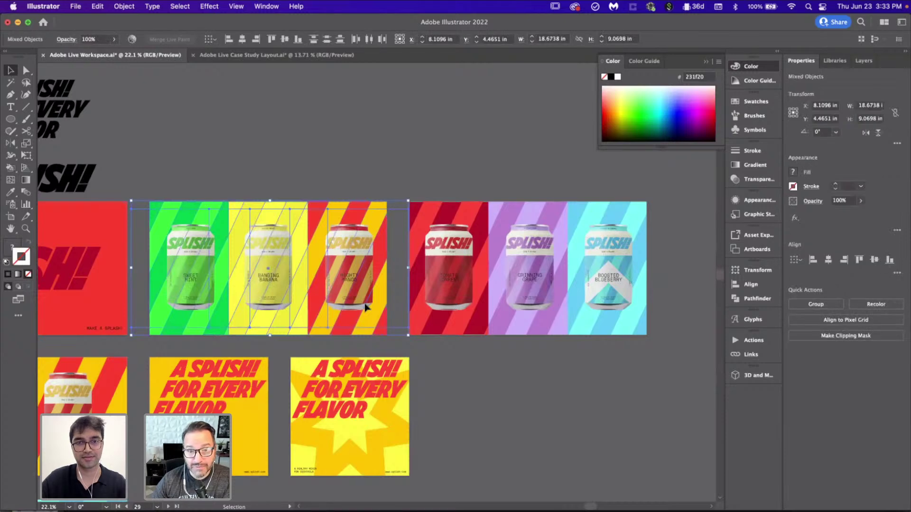
click(324, 56)
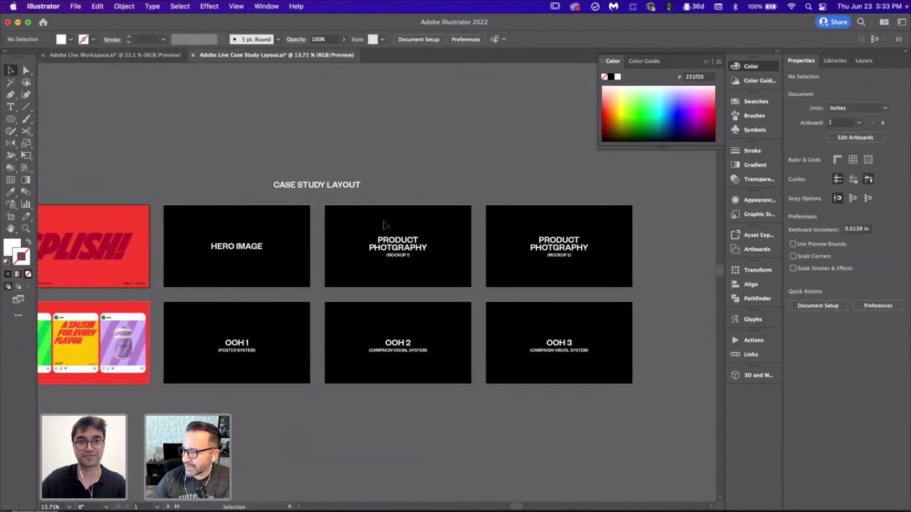
scroll(452, 239, up, 5)
key(super+v)
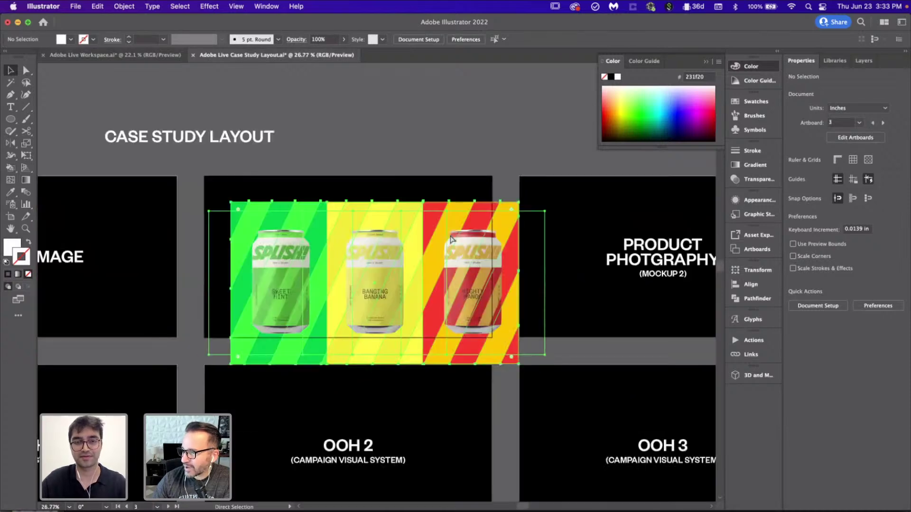
scroll(449, 239, up, 2)
drag(359, 246, 321, 208)
drag(320, 208, 330, 216)
scroll(107, 177, up, 10)
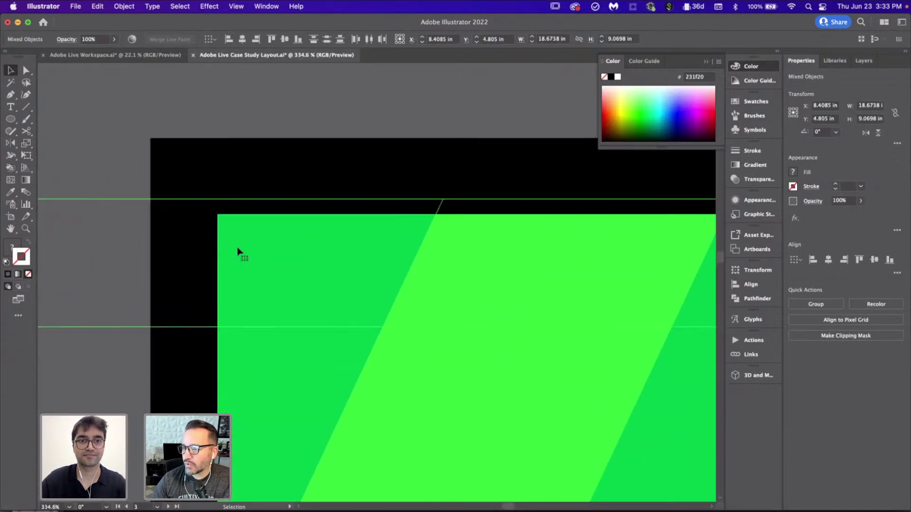
drag(237, 249, 178, 174)
click(222, 95)
scroll(222, 94, down, 10)
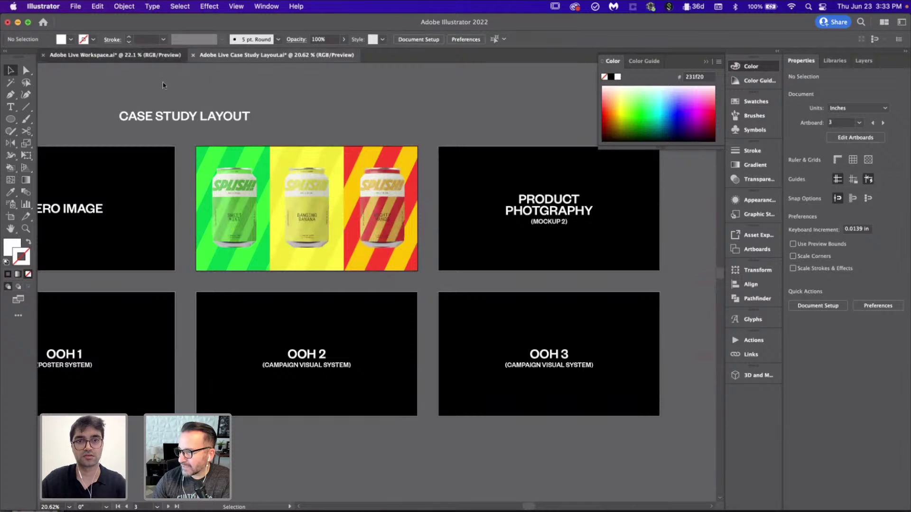
click(109, 54)
scroll(354, 198, right, 3)
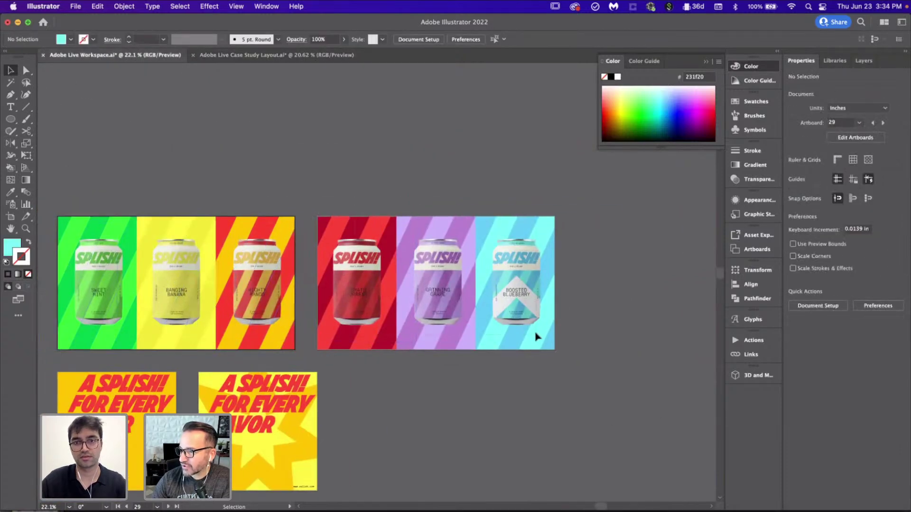
- Move the red, purple and blue can artwork into the Case Study Layout's Mockup 2 slot
drag(535, 335, 309, 182)
scroll(464, 244, up, 3)
scroll(310, 182, up, 5)
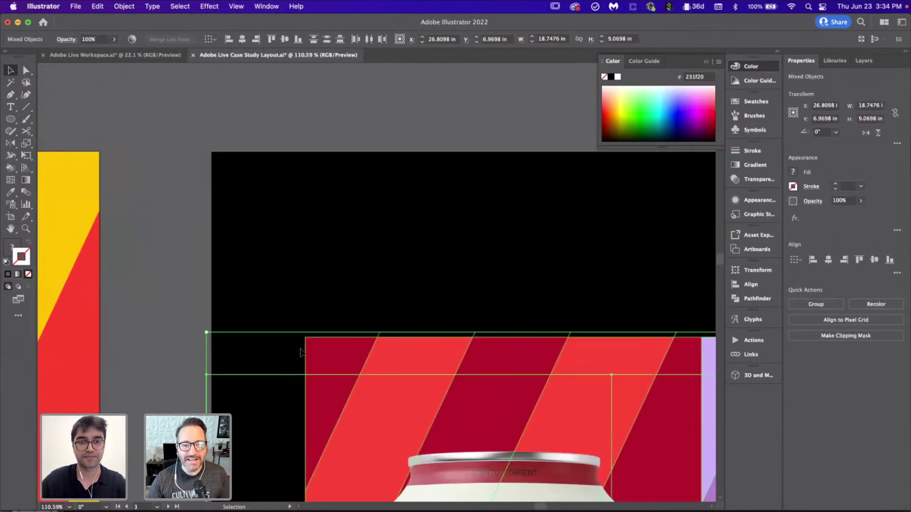
scroll(301, 356, up, 2)
drag(300, 353, 198, 148)
scroll(224, 224, up, 3)
click(229, 85)
scroll(229, 84, down, 10)
scroll(229, 84, left, 10)
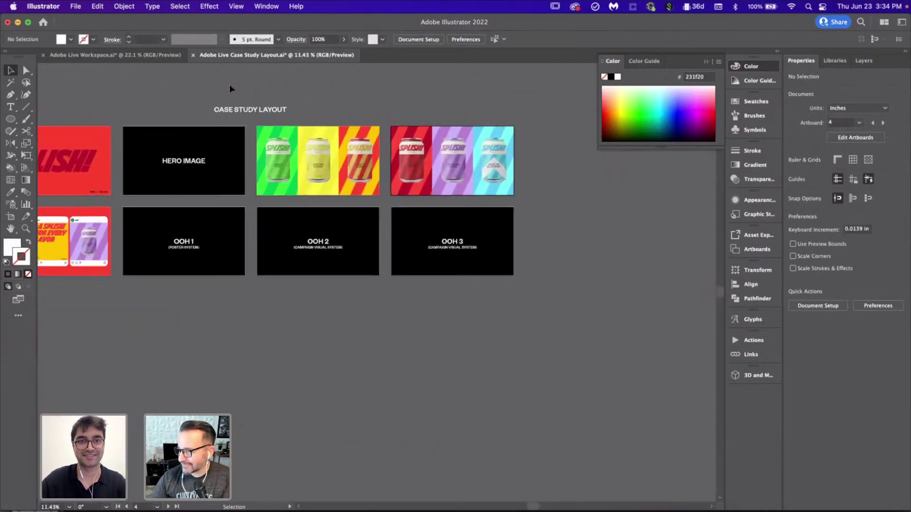
scroll(229, 85, down, 2)
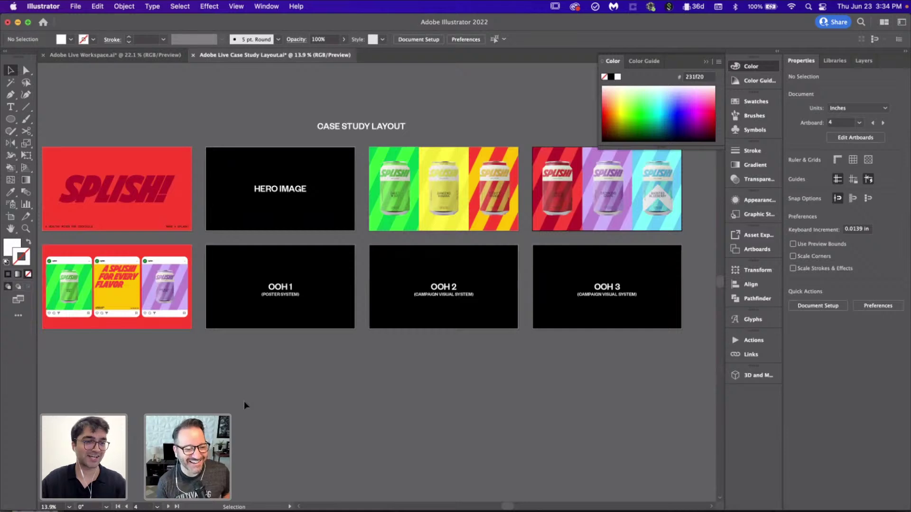
- Clear the Workspace selection, scroll through it, then switch to the Case Study Layout
key(super+grave)
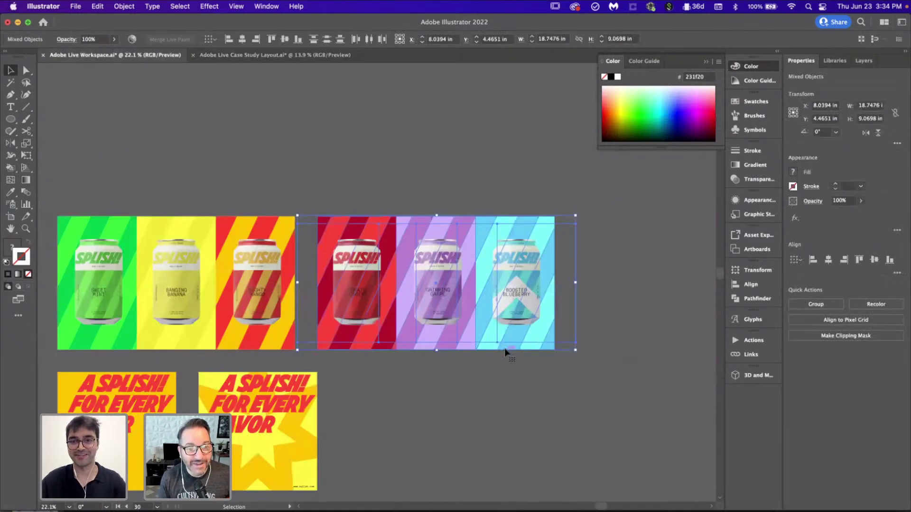
click(505, 374)
alt+scroll(505, 374, down, 2)
scroll(505, 374, down, 3)
scroll(505, 369, down, 5)
scroll(505, 369, left, 5)
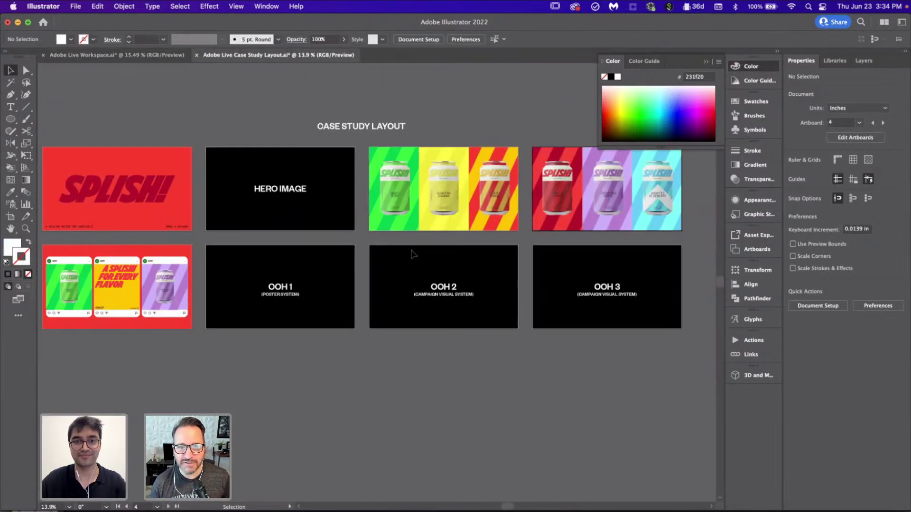
click(304, 55)
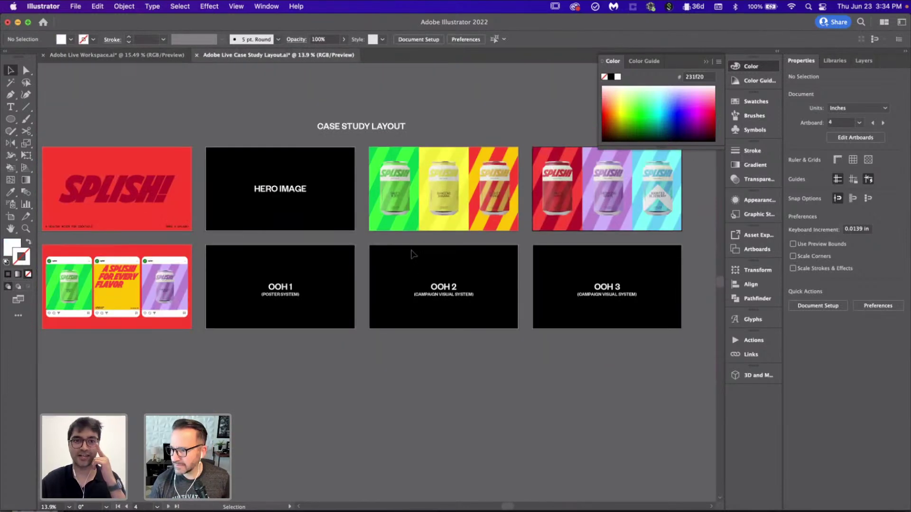
- Review the Workspace file again, then return to the Case Study Layout file
key(ctrl+Tab)
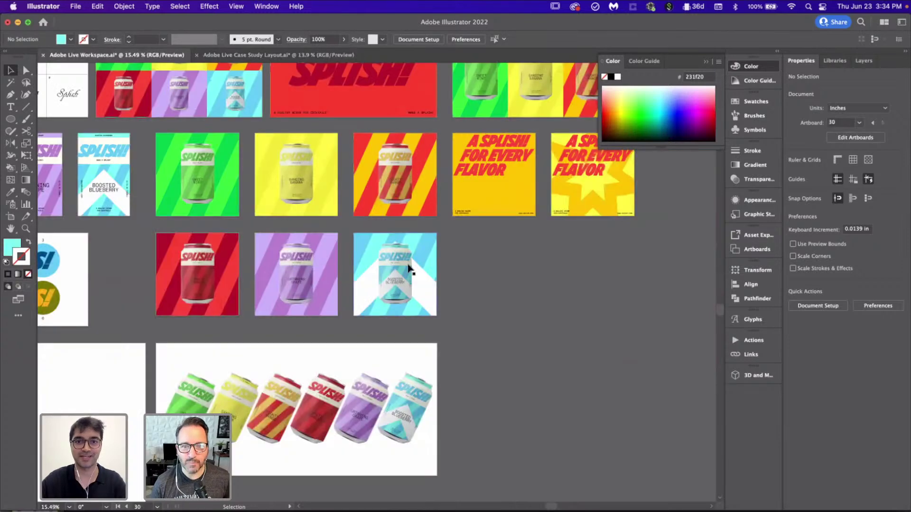
scroll(408, 266, down, 2)
scroll(578, 275, left, 3)
scroll(578, 275, up, 2)
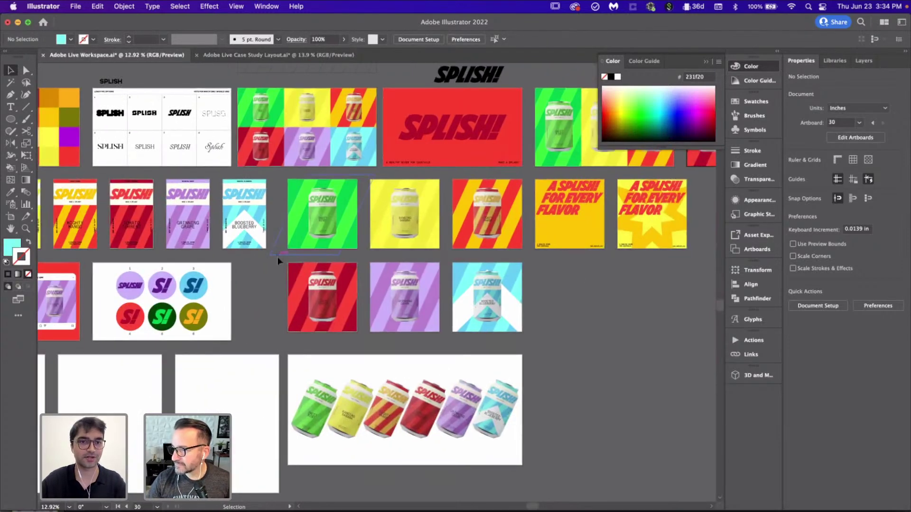
scroll(278, 259, down, 3)
scroll(278, 260, down, 1)
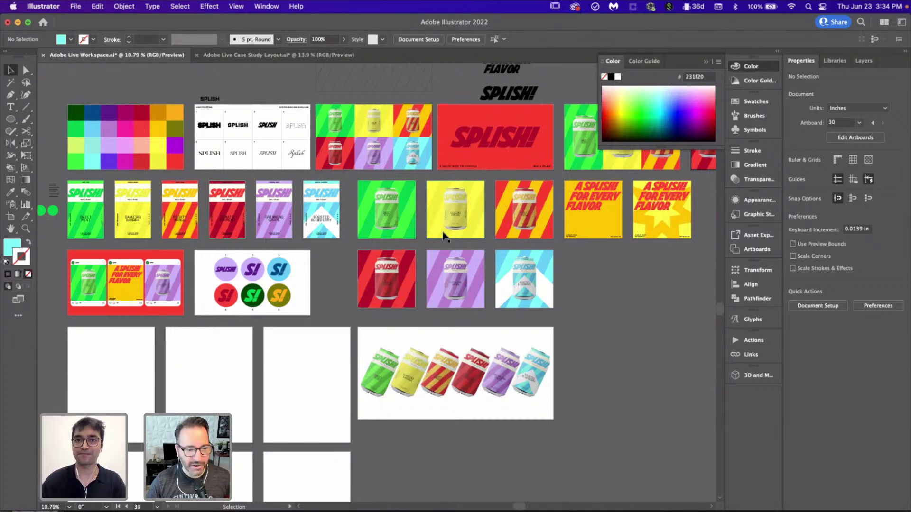
click(284, 54)
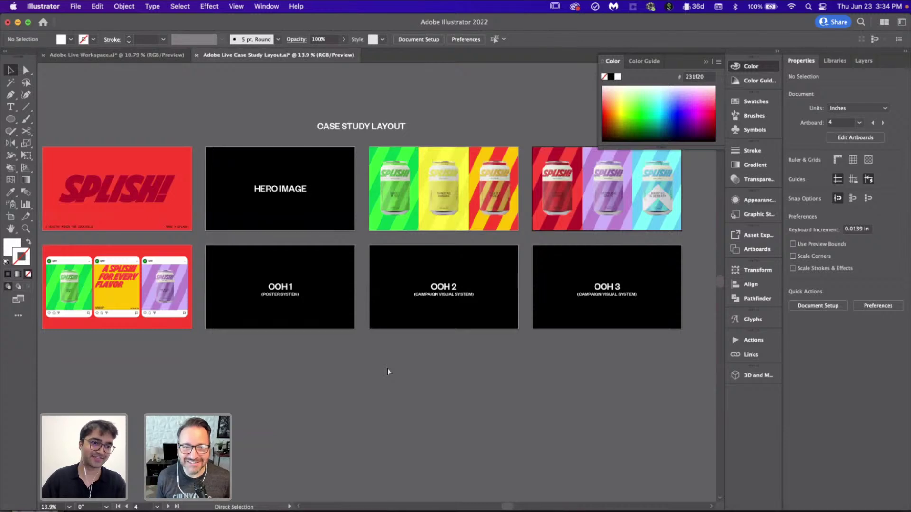
- Save the Case Study Layout file with Cmd+S and review the Workspace file
key(super+s)
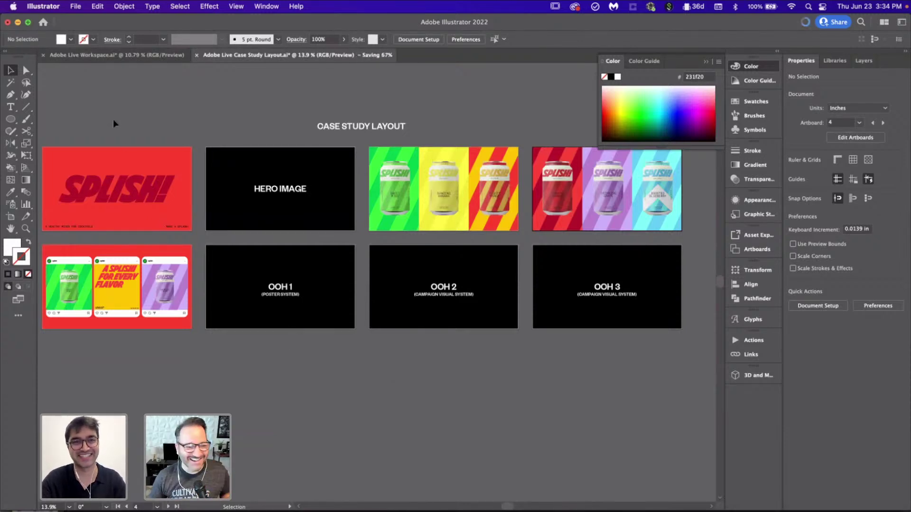
click(146, 60)
scroll(603, 327, down, 1)
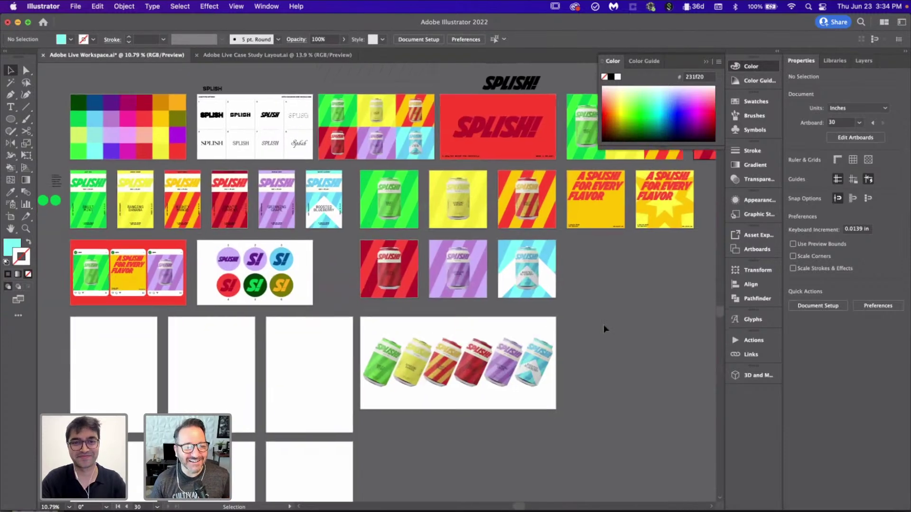
scroll(603, 326, up, 1)
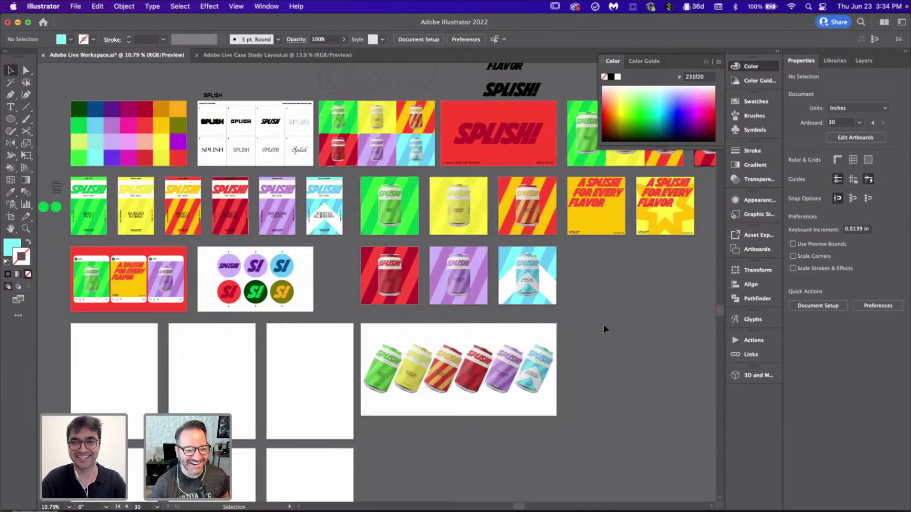
scroll(604, 327, down, 2)
scroll(603, 329, up, 3)
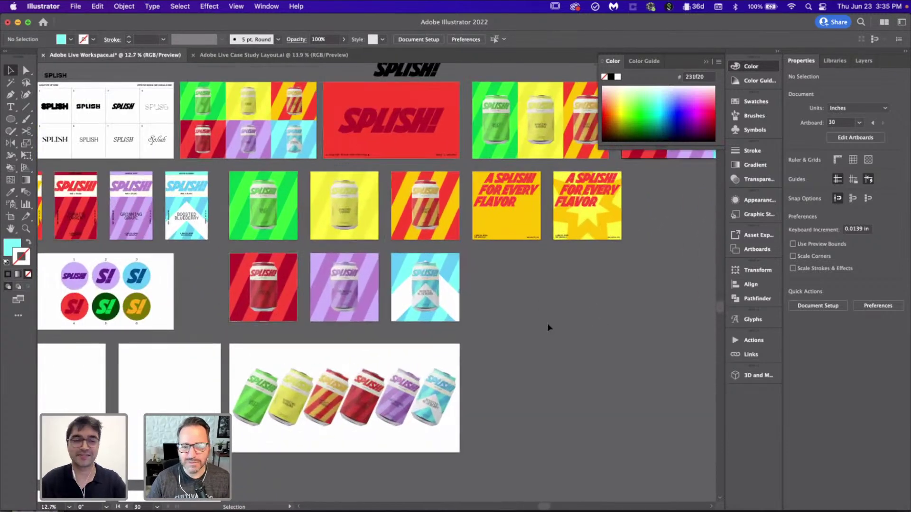
- Make the OOH 1 artboard active in the Case Study Layout, then compare with the Workspace
click(306, 56)
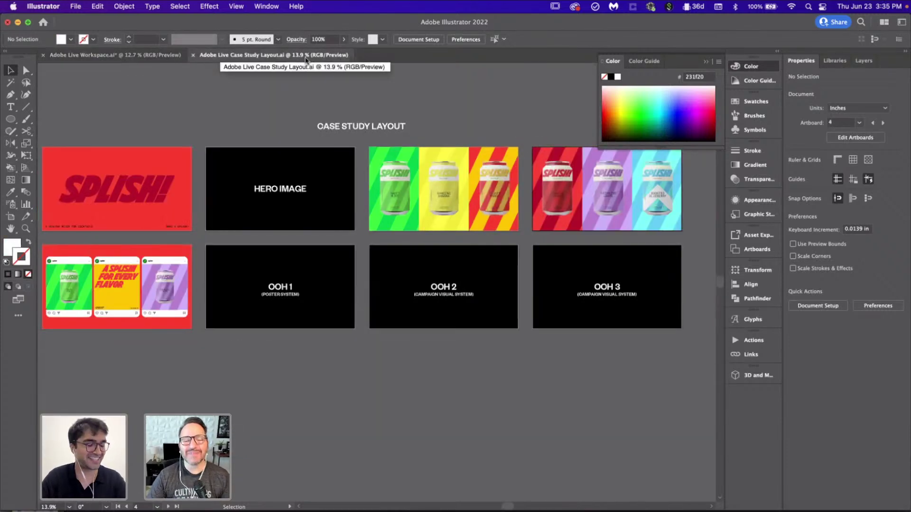
click(320, 284)
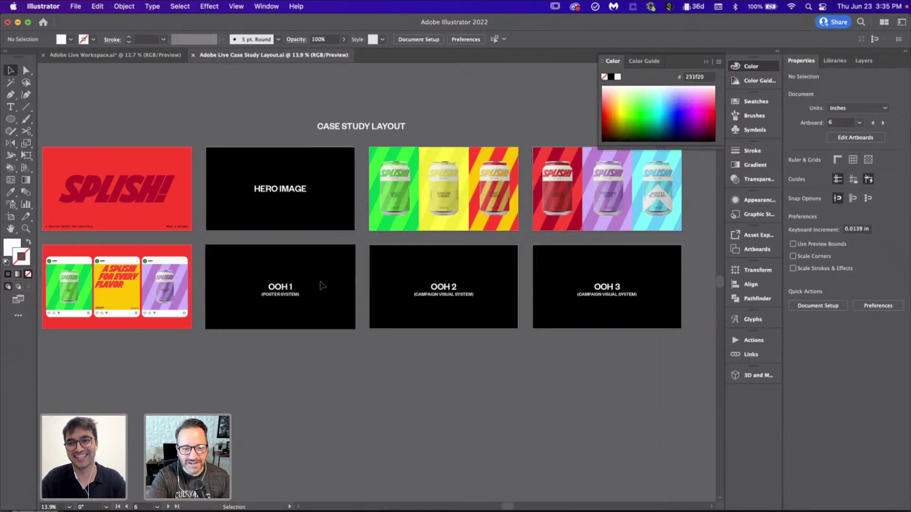
scroll(320, 285, up, 1)
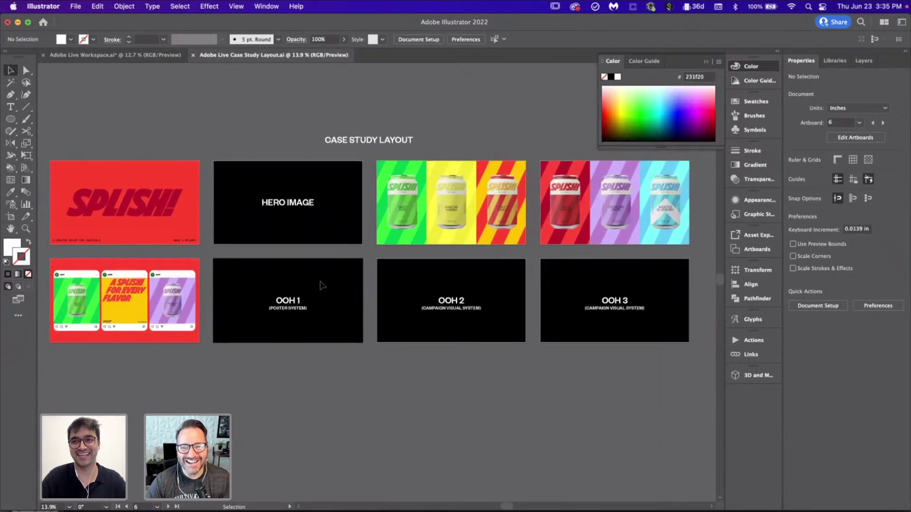
click(125, 56)
scroll(344, 280, left, 4)
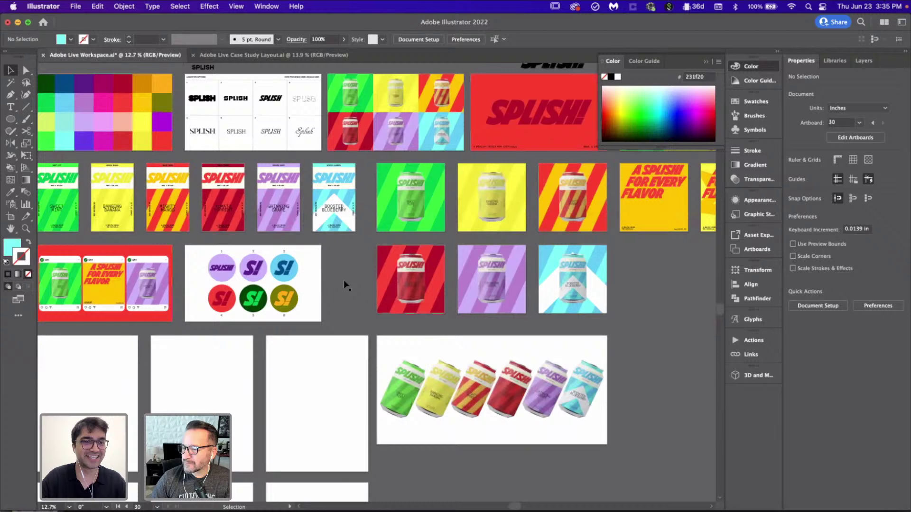
key(ctrl+Tab)
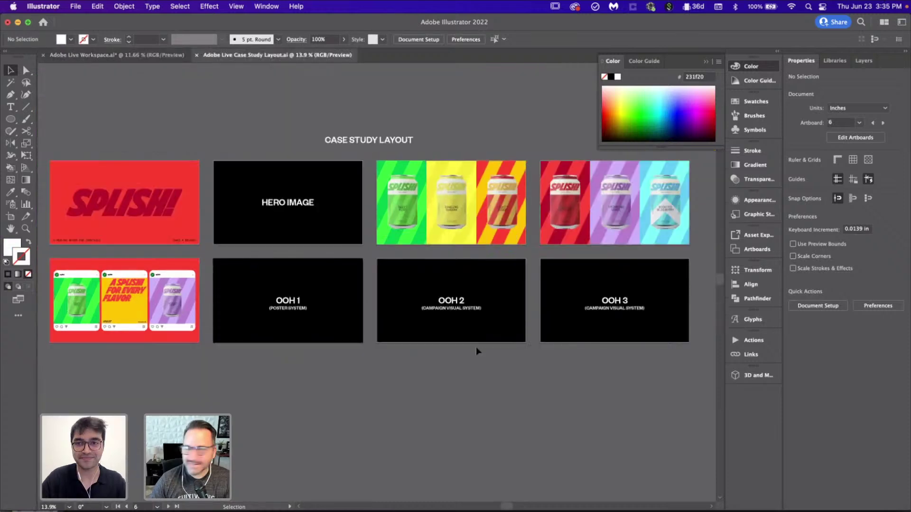
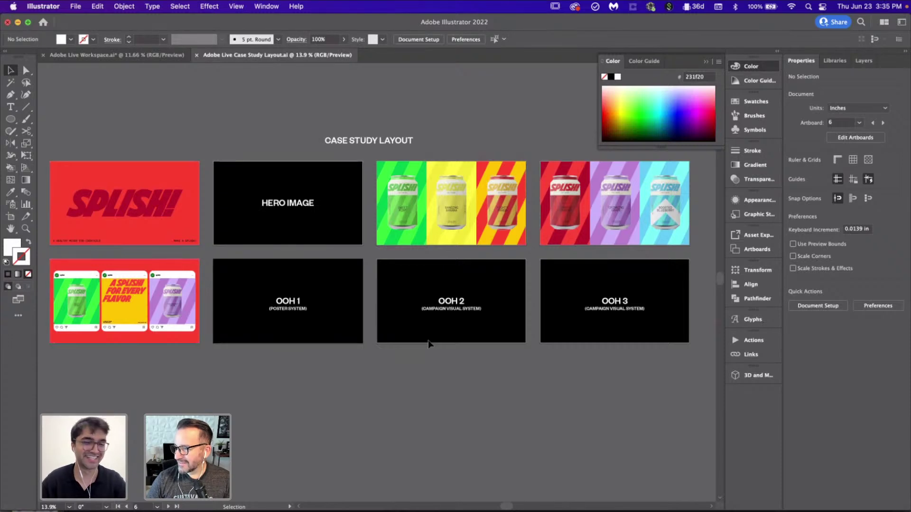
- Glance at the Workspace file, then return to the Case Study Layout and pan across it
click(137, 56)
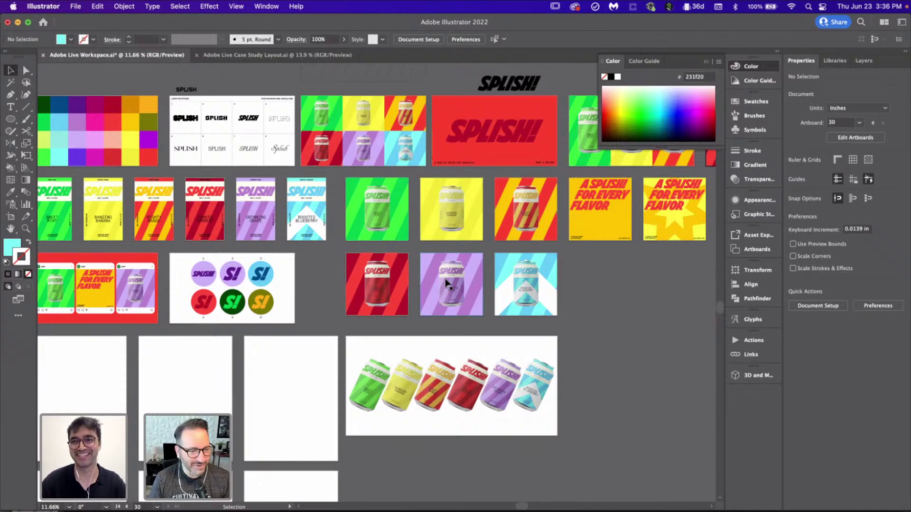
scroll(446, 285, right, 2)
scroll(446, 285, up, 1)
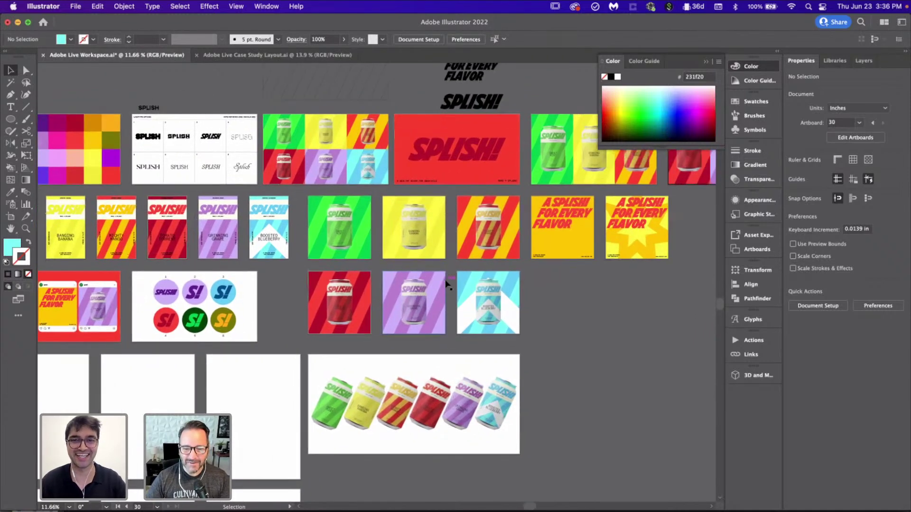
click(288, 56)
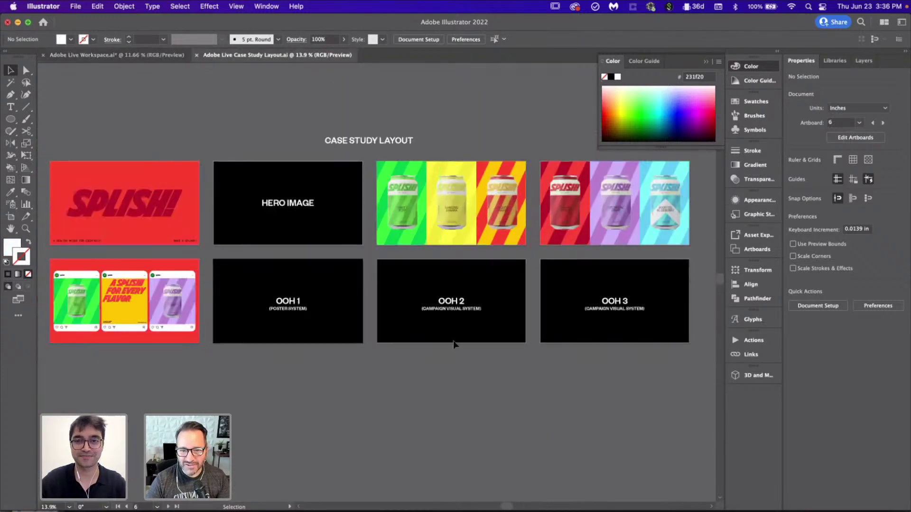
scroll(457, 351, down, 1)
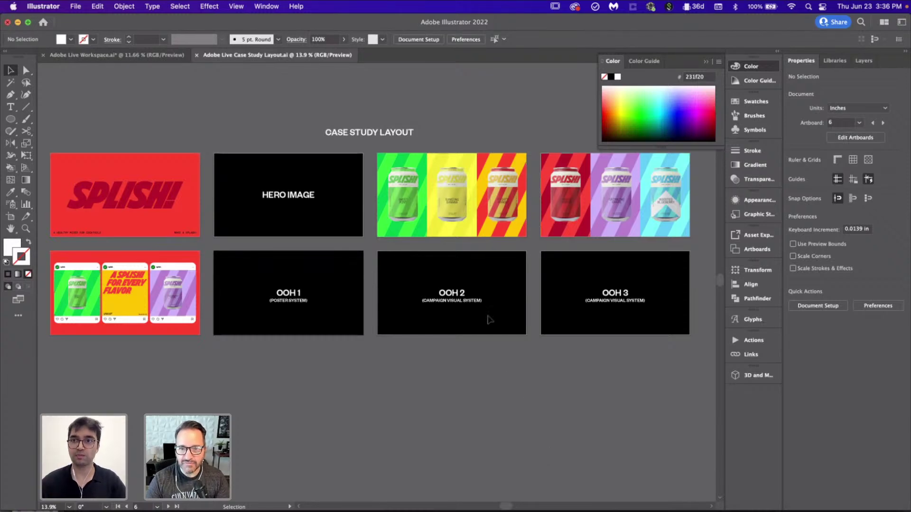
scroll(475, 232, right, 4)
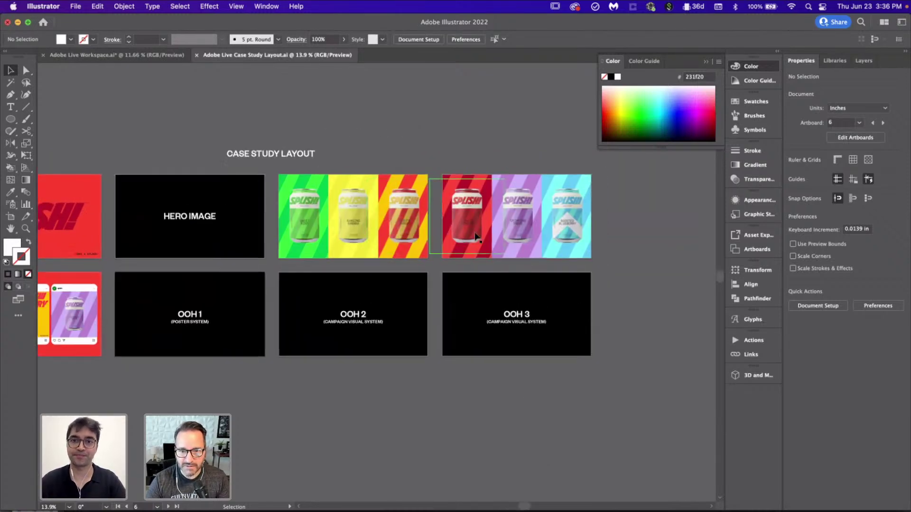
scroll(473, 227, up, 4)
scroll(473, 227, right, 3)
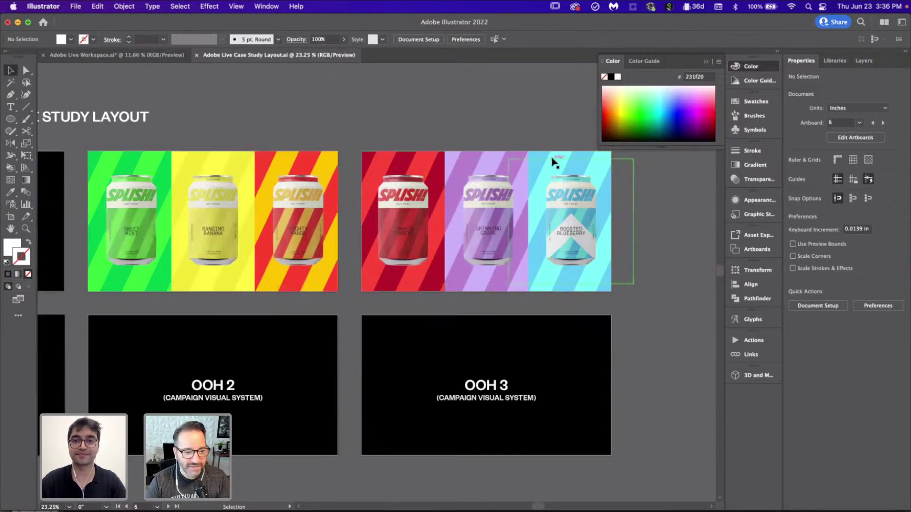
scroll(650, 239, right, 3)
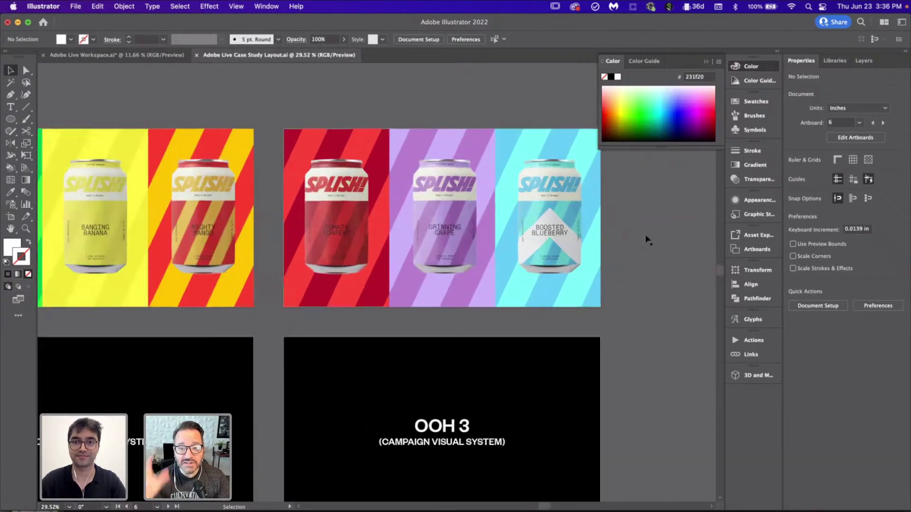
- Zoom to fit the red, purple and blue cans artboard, look it over, then go back to the Workspace file
click(621, 240)
key(super+0)
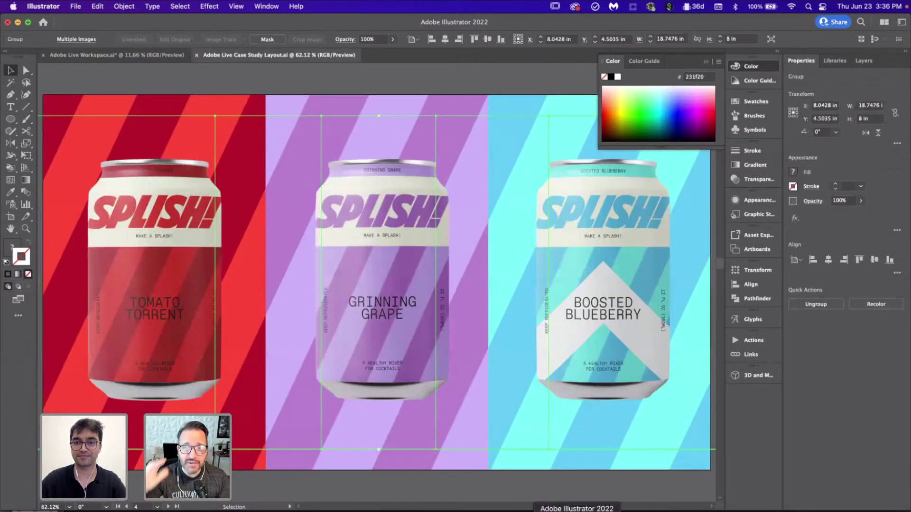
click(567, 500)
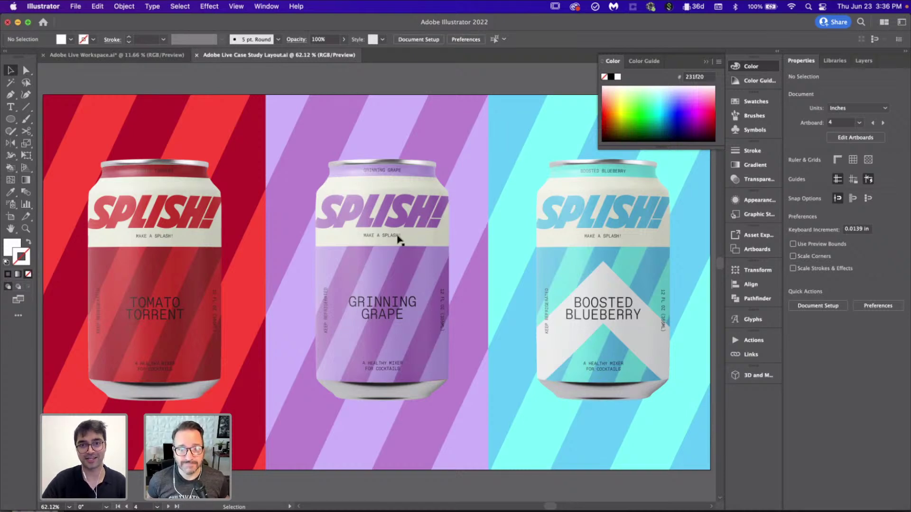
scroll(425, 314, down, 5)
scroll(425, 314, down, 3)
scroll(425, 314, left, 3)
scroll(425, 317, down, 1)
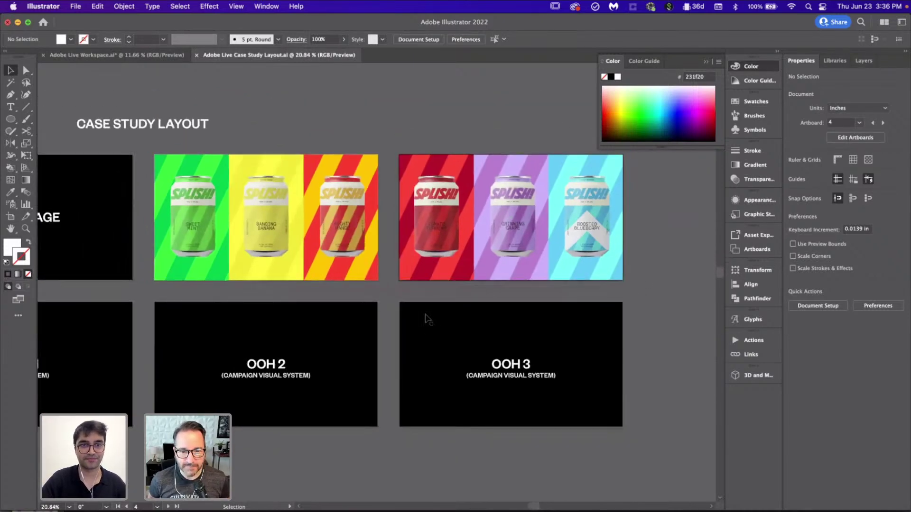
scroll(425, 317, left, 3)
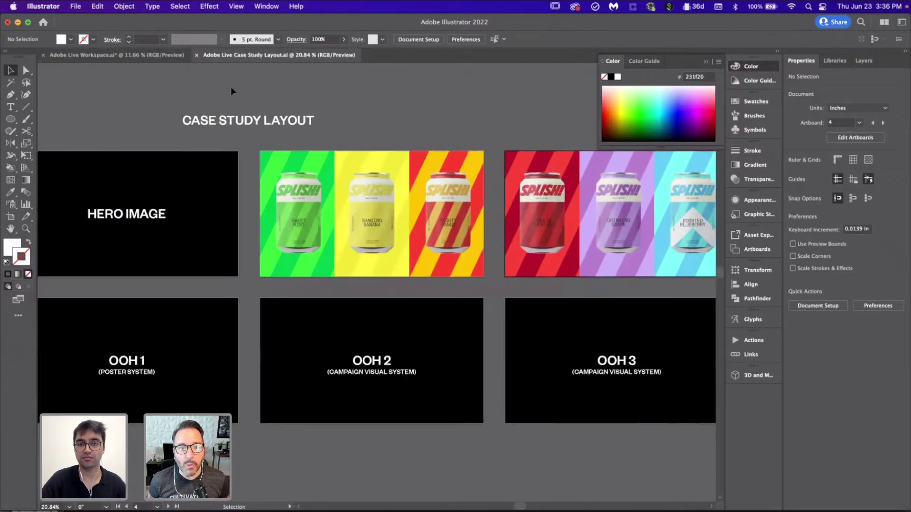
scroll(230, 86, right, 5)
scroll(231, 87, up, 1)
scroll(231, 87, up, 2)
scroll(231, 87, right, 1)
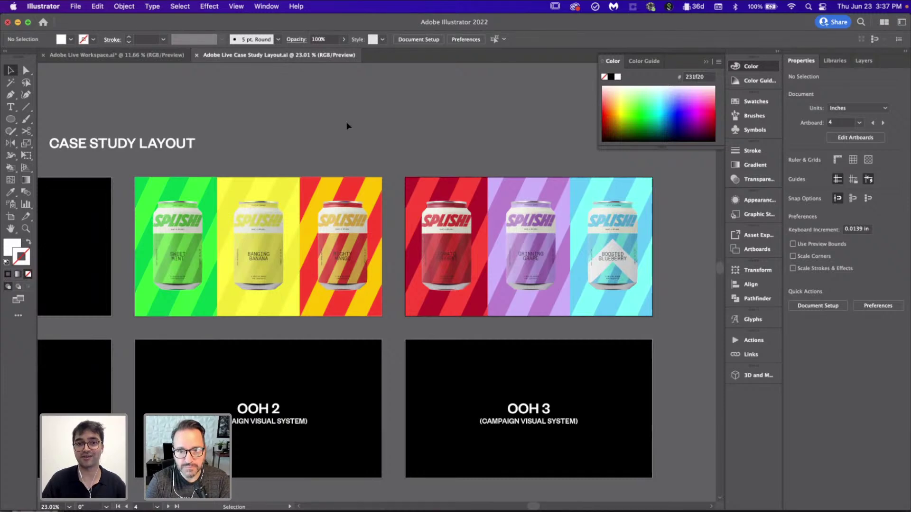
scroll(346, 123, up, 1)
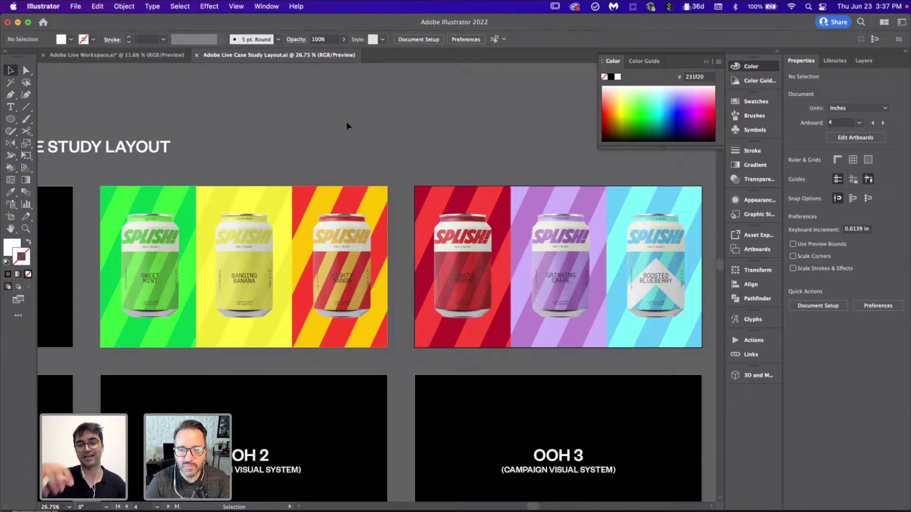
click(116, 55)
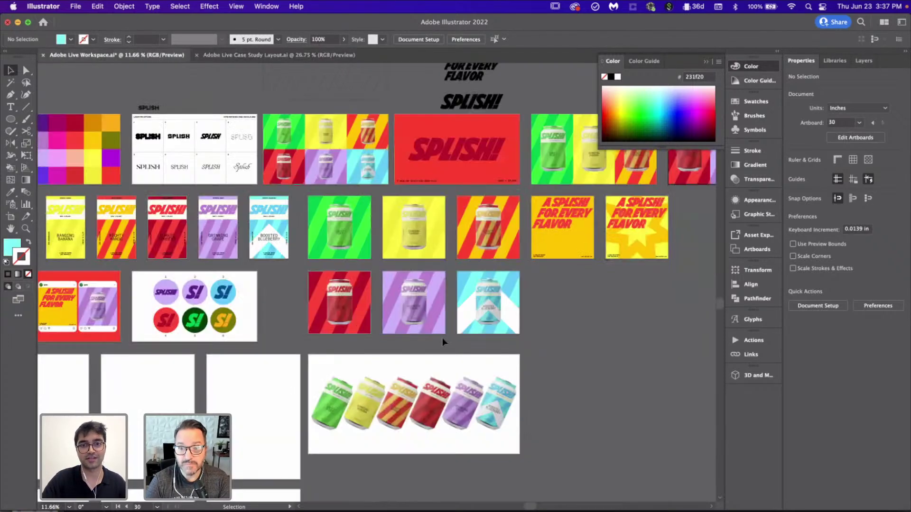
- Pan around the Workspace file until the tilted six-can Splish lineup artboard is in view
scroll(446, 348, down, 5)
scroll(446, 348, left, 5)
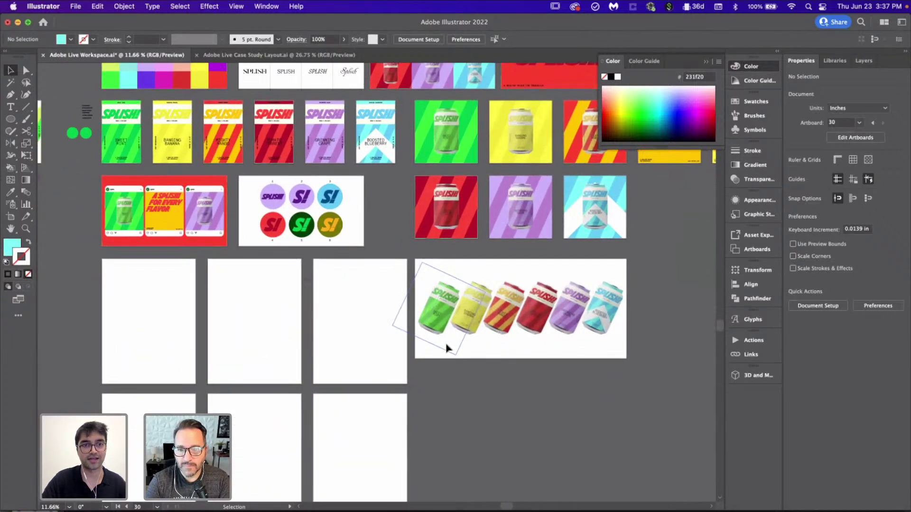
scroll(285, 342, right, 2)
scroll(285, 342, up, 1)
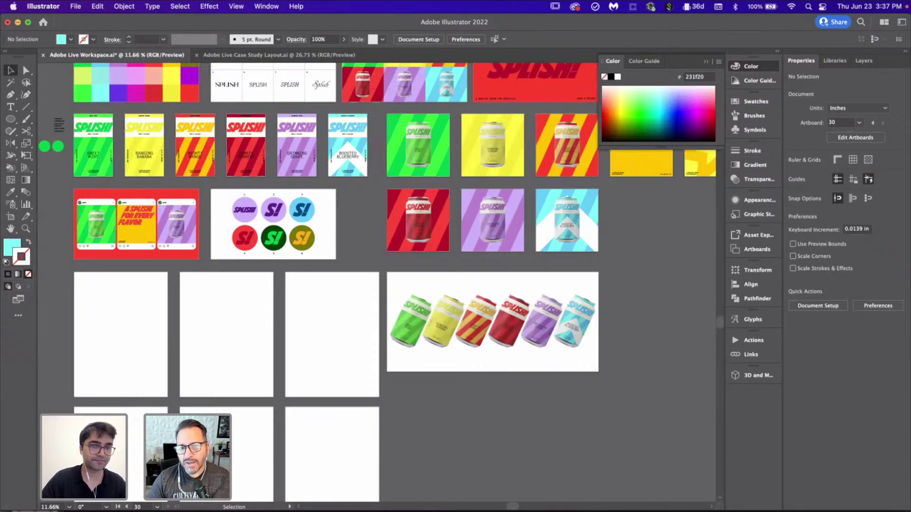
scroll(373, 374, right, 2)
scroll(372, 374, up, 5)
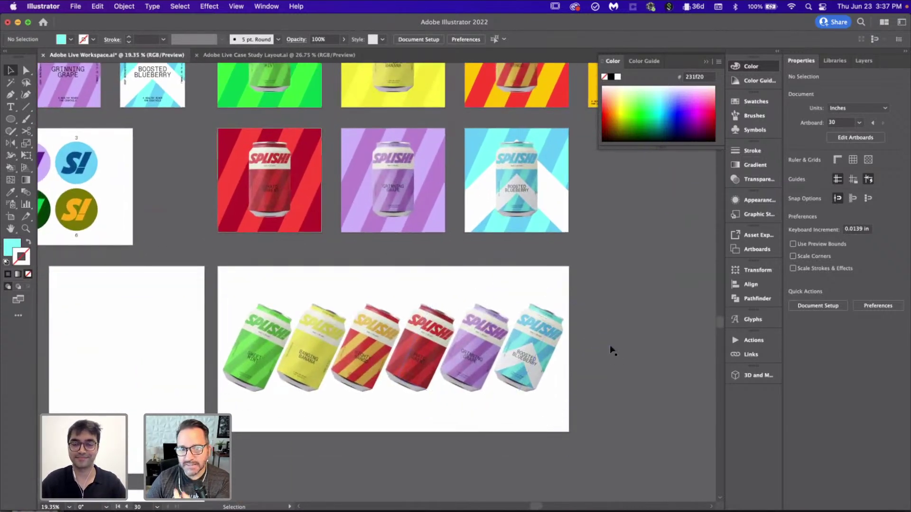
scroll(611, 346, down, 2)
scroll(610, 346, left, 1)
scroll(586, 340, up, 1)
scroll(586, 338, up, 1)
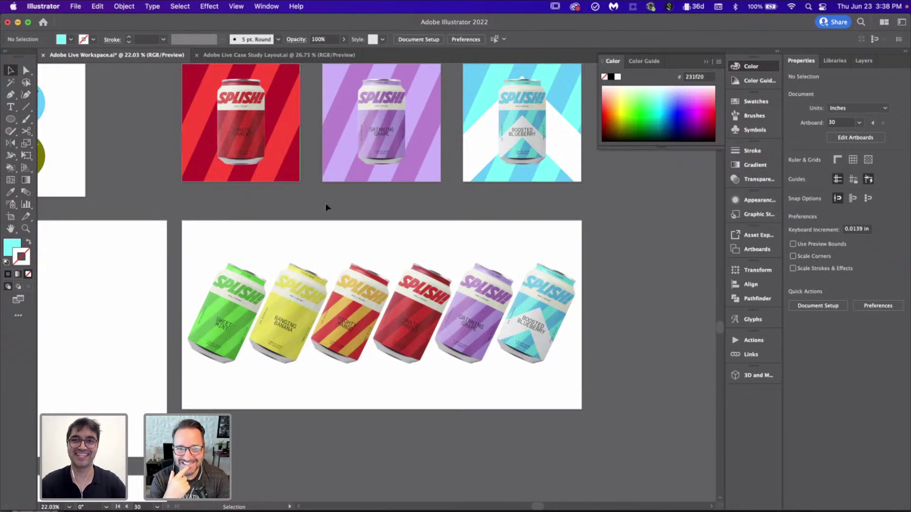
scroll(337, 217, down, 1)
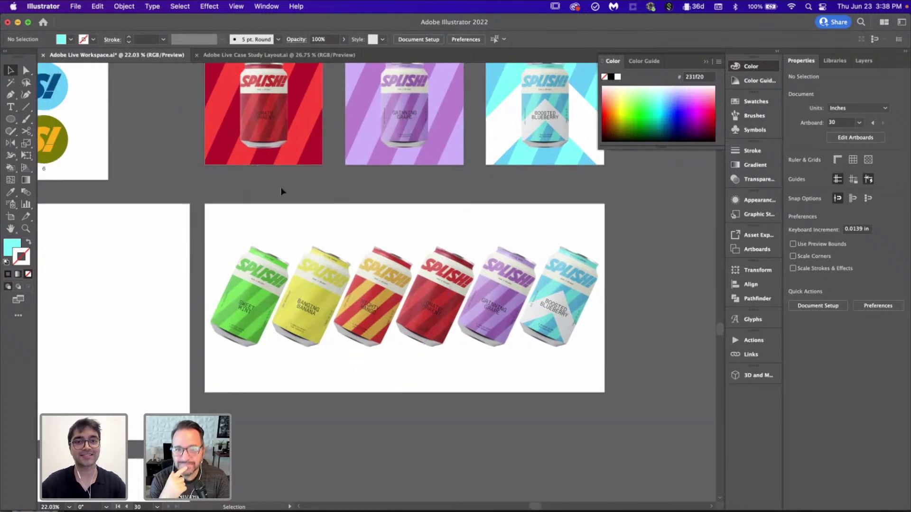
scroll(280, 192, up, 3)
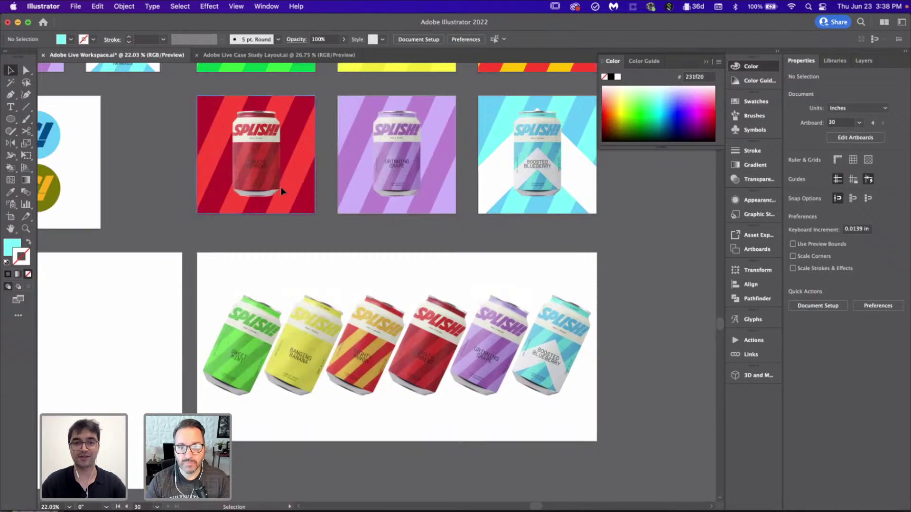
scroll(281, 190, down, 5)
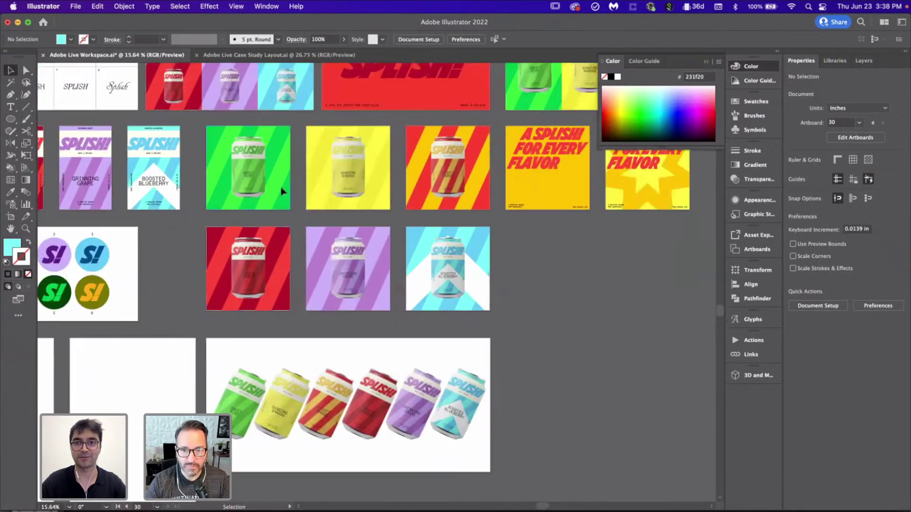
scroll(281, 190, up, 2)
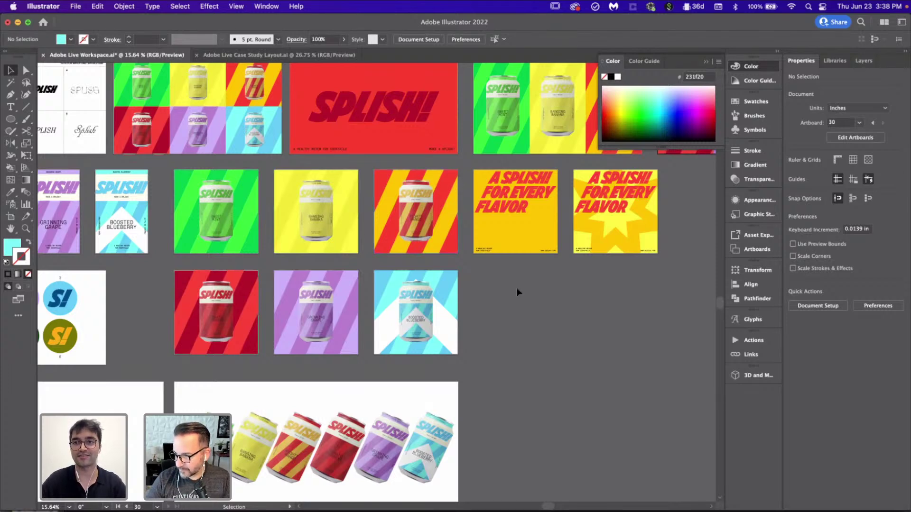
scroll(517, 289, down, 3)
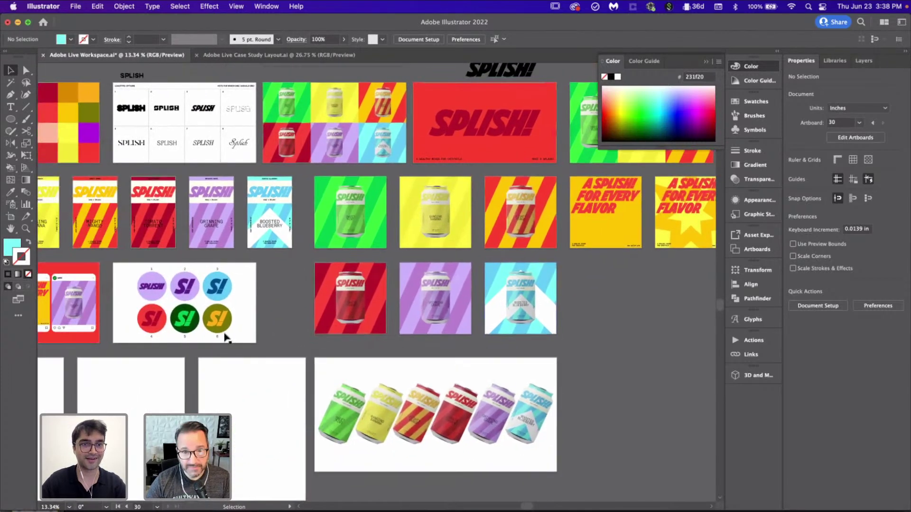
scroll(225, 337, left, 5)
scroll(225, 337, down, 2)
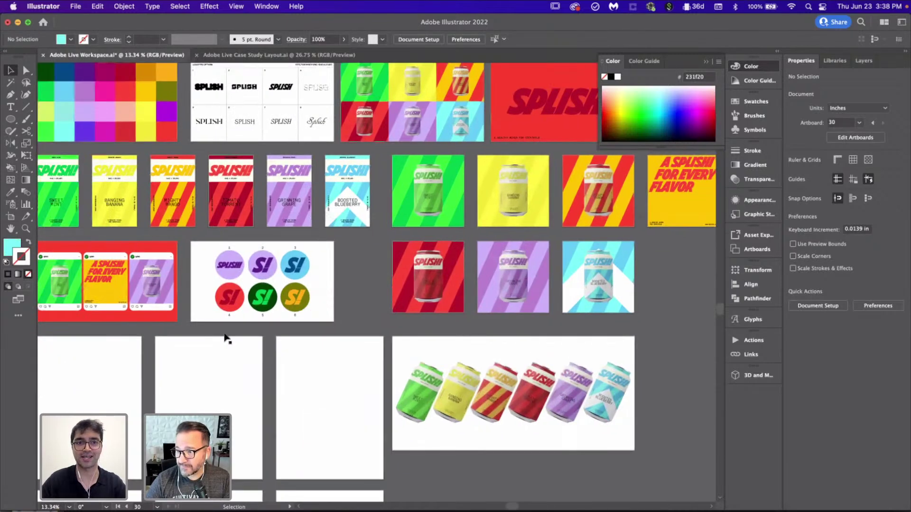
scroll(225, 337, right, 6)
scroll(225, 338, down, 4)
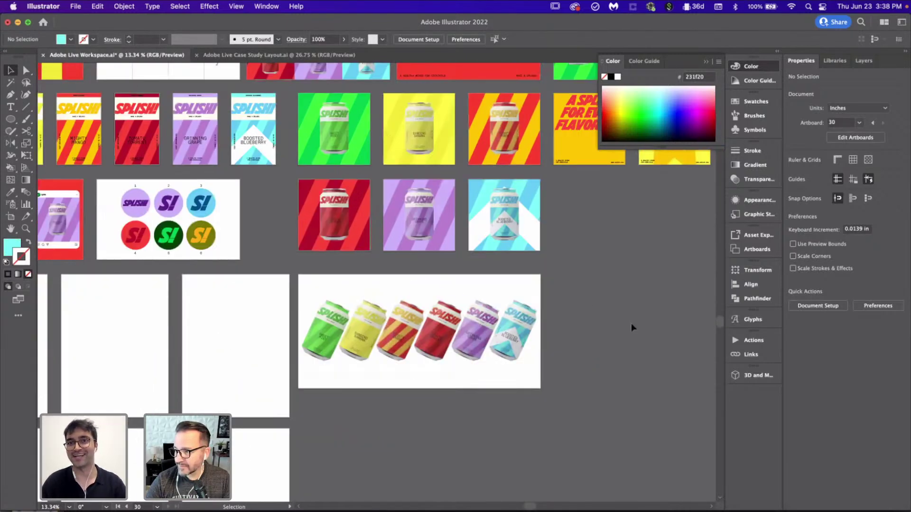
scroll(491, 287, up, 5)
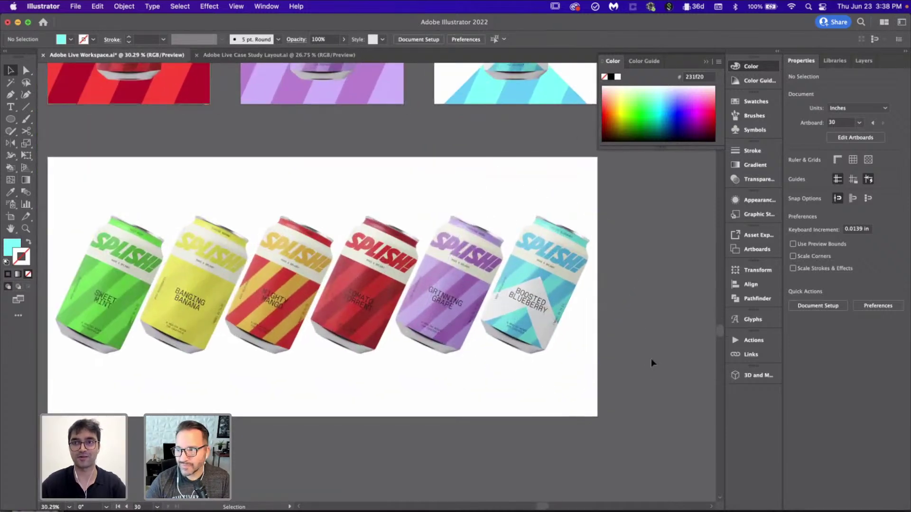
scroll(651, 357, left, 2)
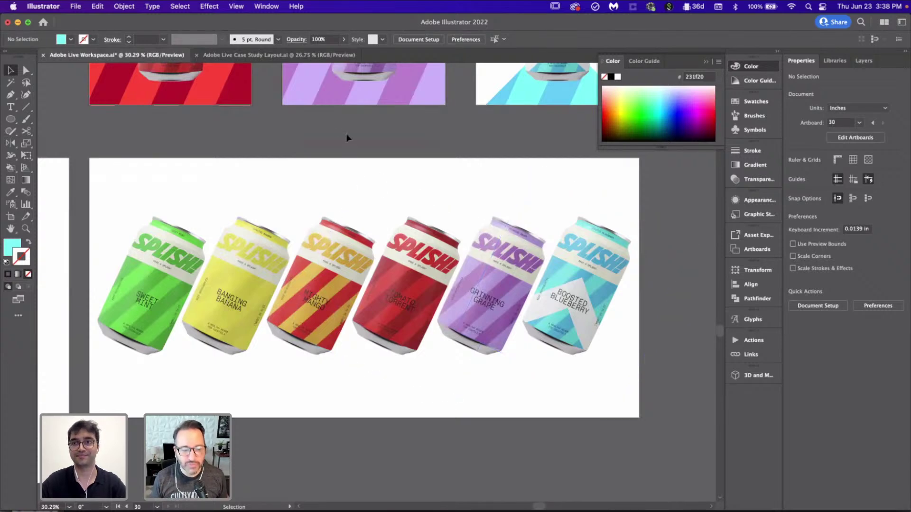
scroll(458, 448, down, 3)
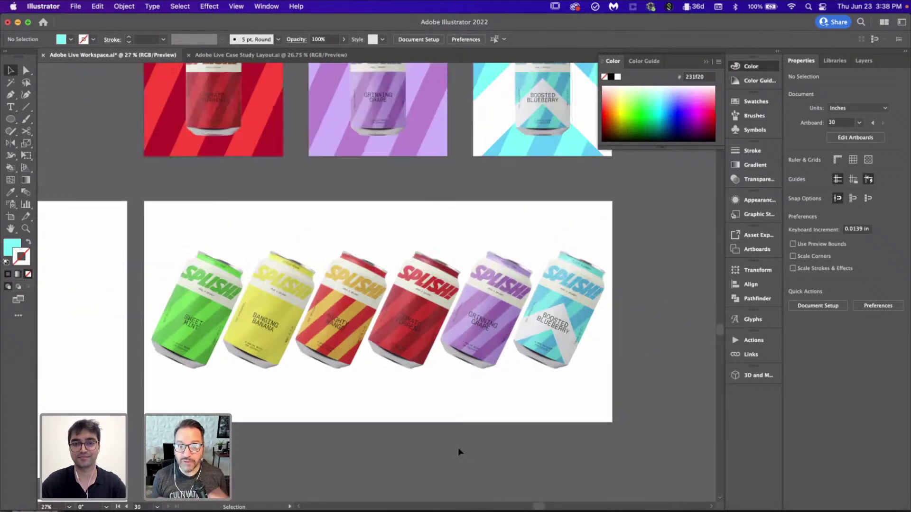
- Draw a rectangle covering the whole cans artboard and send it behind the cans image
key(m)
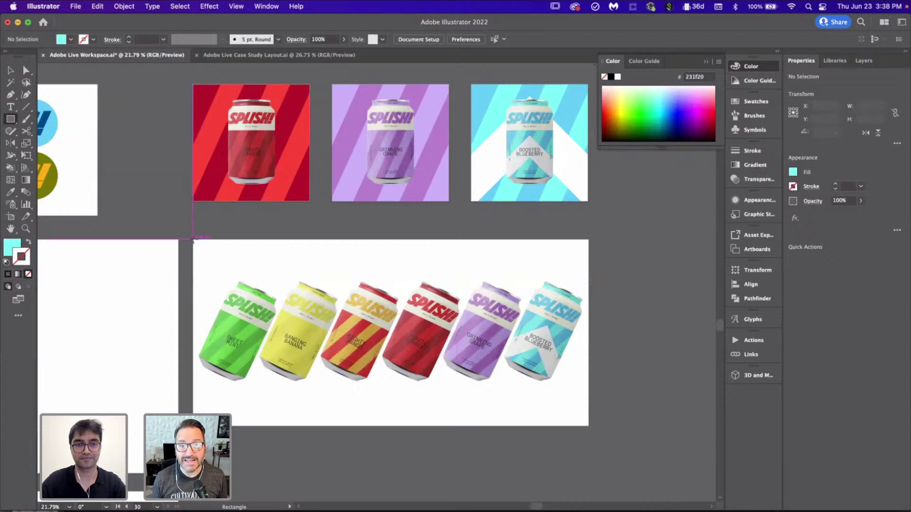
drag(193, 240, 588, 426)
key(super+shift+bracketleft)
scroll(588, 425, down, 1)
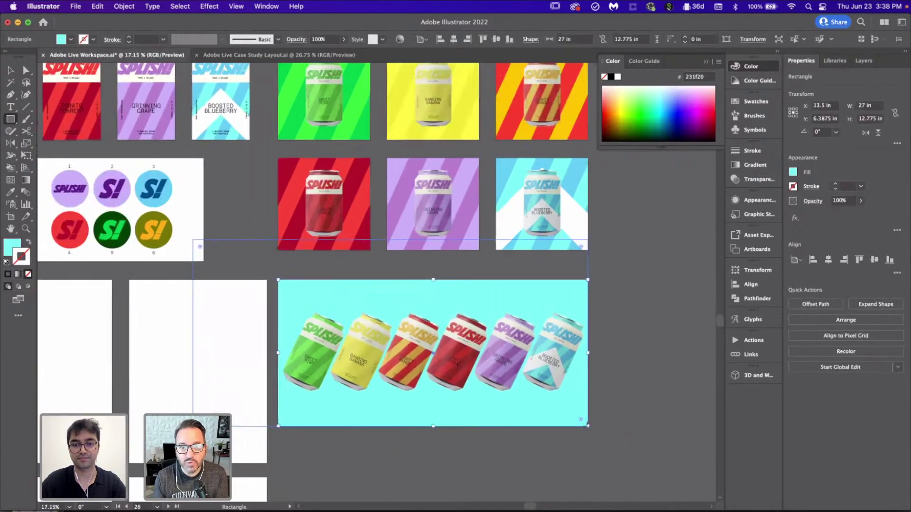
- Fill the background rectangle with the blueberry label's cream colour, then deselect it
key(i)
scroll(250, 243, up, 2)
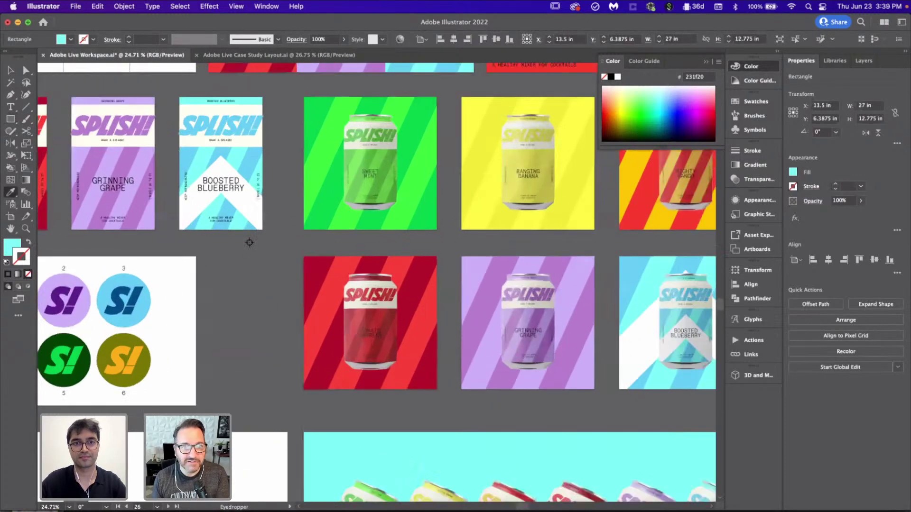
scroll(250, 243, up, 1)
click(262, 109)
scroll(308, 216, down, 3)
scroll(306, 216, down, 4)
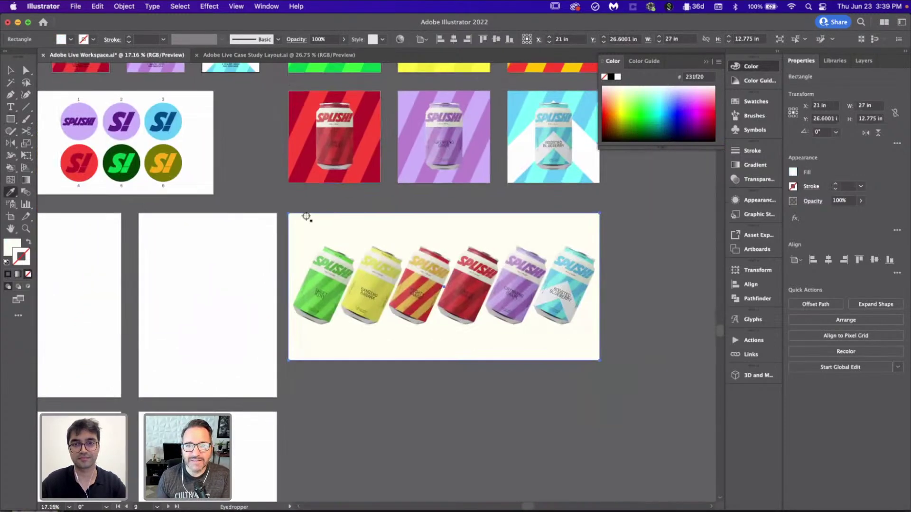
scroll(664, 313, up, 2)
key(v)
click(650, 313)
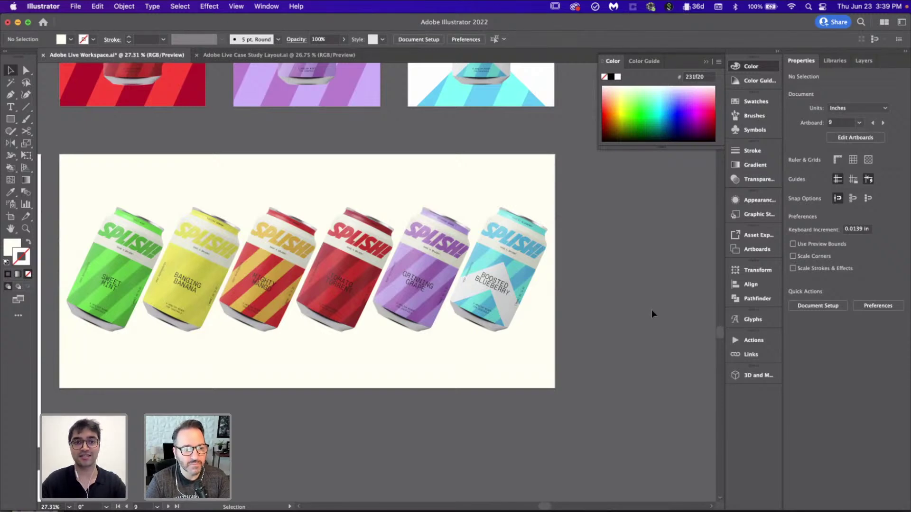
scroll(652, 312, left, 3)
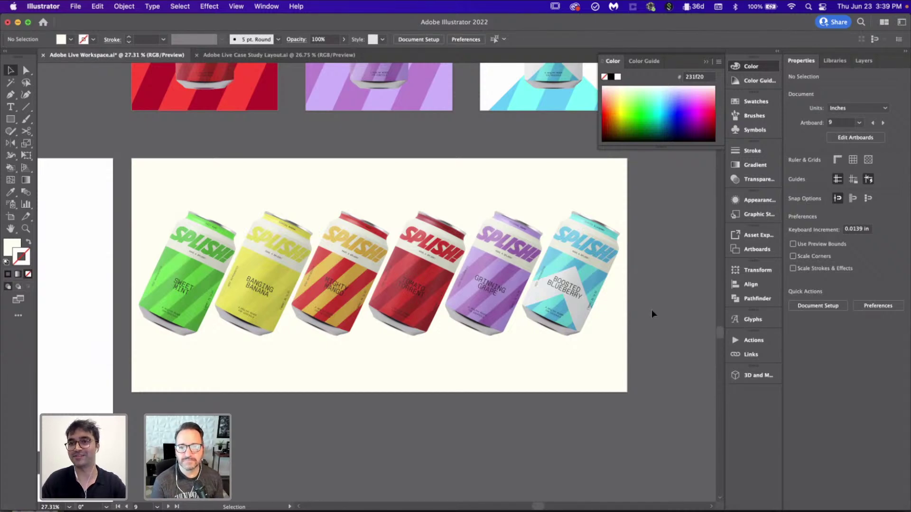
scroll(652, 312, up, 2)
scroll(651, 312, left, 2)
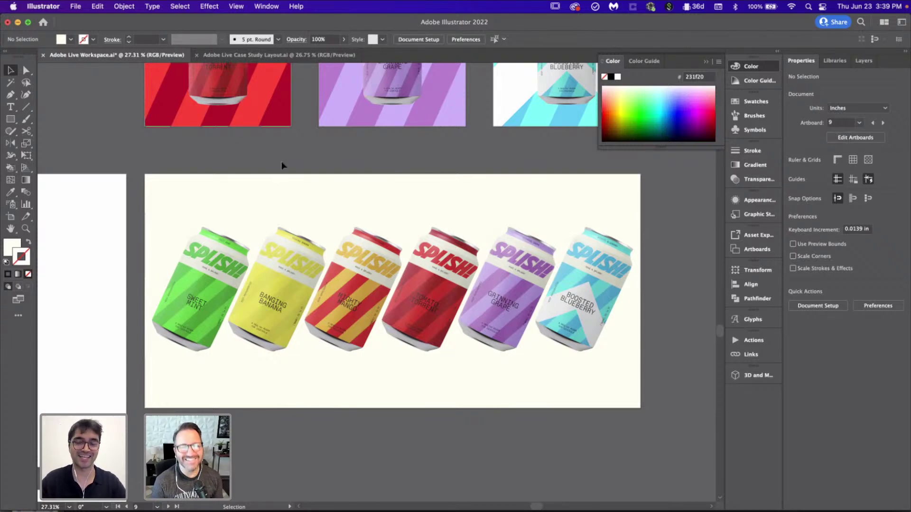
scroll(370, 414, left, 2)
scroll(371, 413, up, 2)
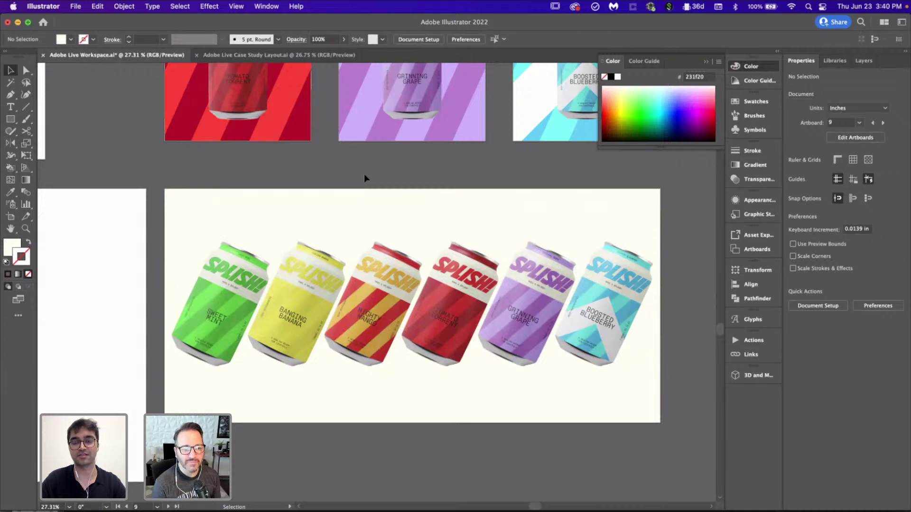
scroll(363, 174, down, 5)
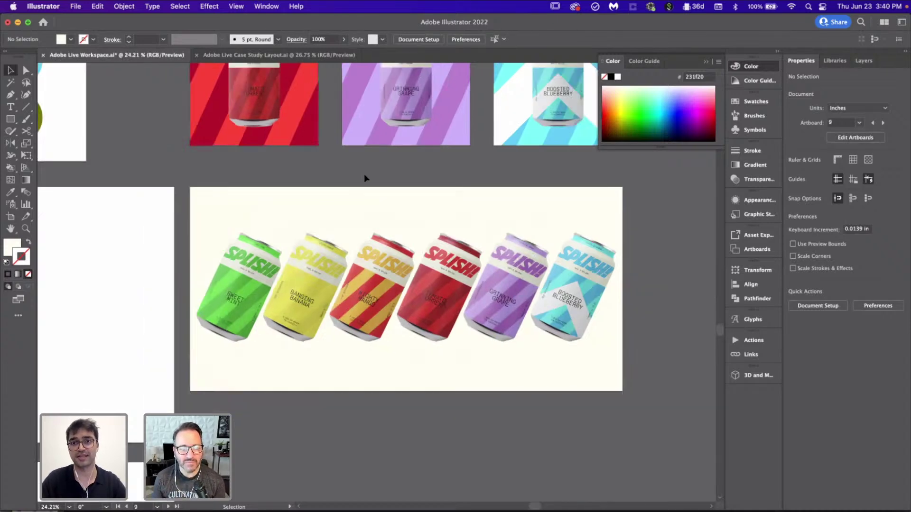
scroll(363, 174, up, 2)
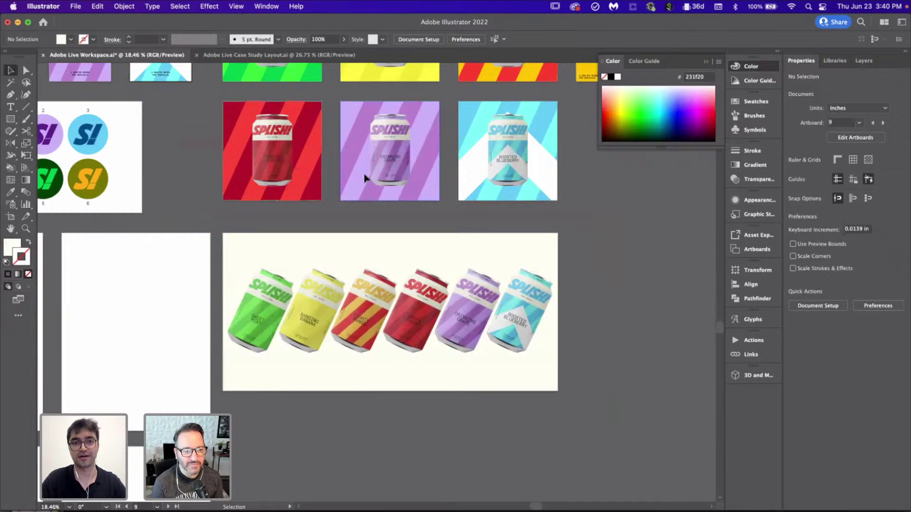
scroll(364, 174, up, 3)
scroll(363, 173, down, 4)
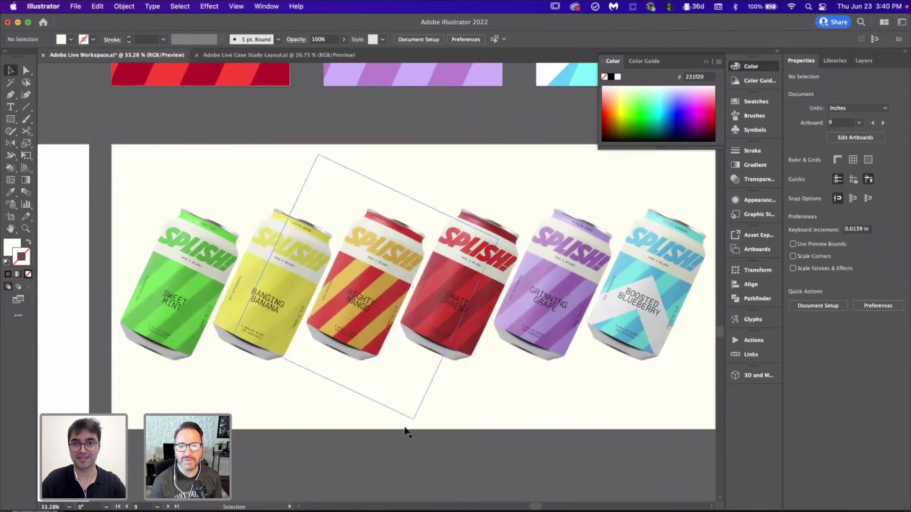
scroll(428, 454, down, 5)
scroll(428, 456, up, 3)
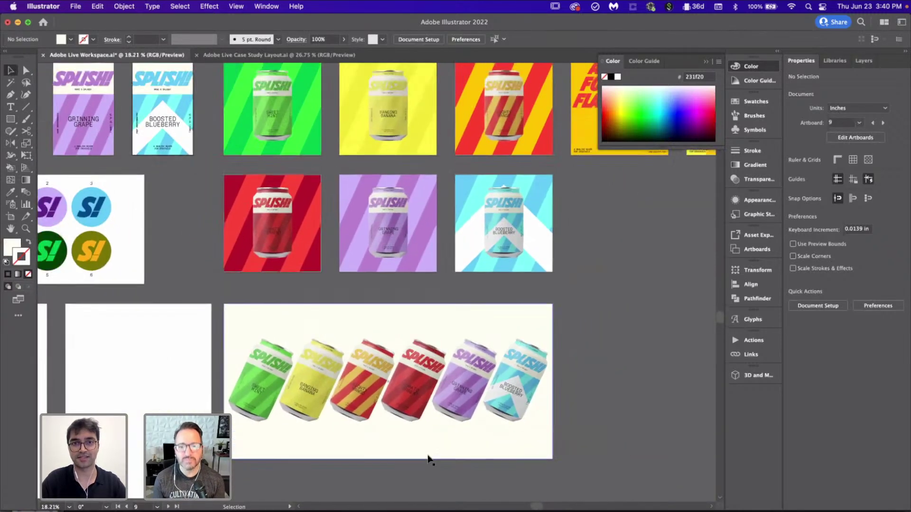
scroll(428, 459, down, 2)
scroll(407, 229, down, 2)
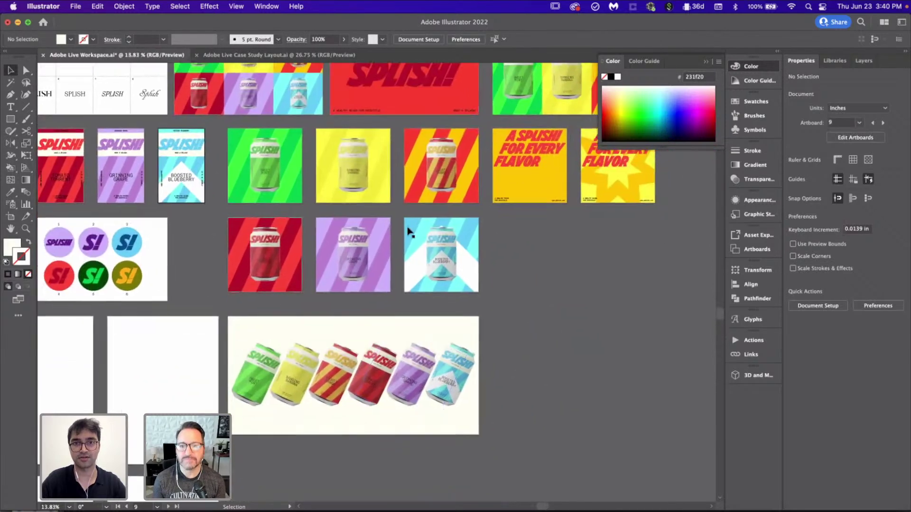
click(360, 111)
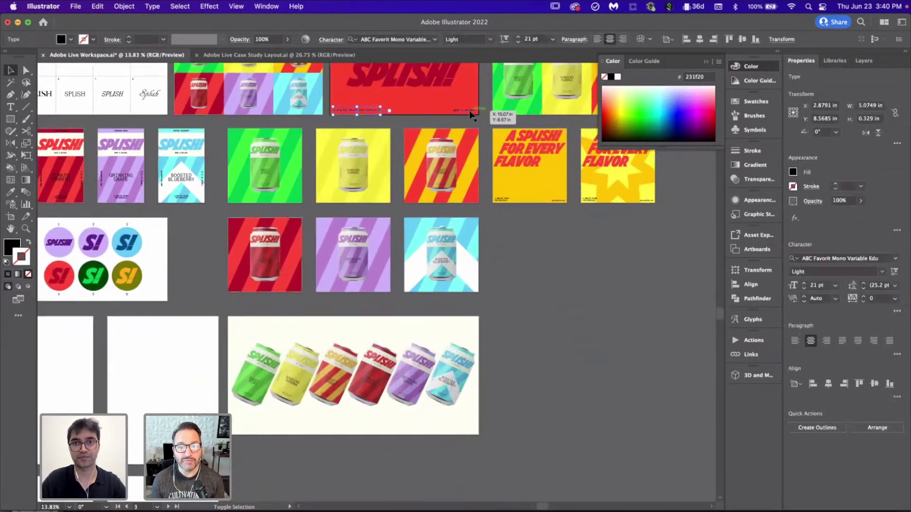
- Move the A HEALTHY MIXER FOR COCKTAILS line down to the artboard's bottom edge
click(362, 364)
scroll(362, 364, up, 3)
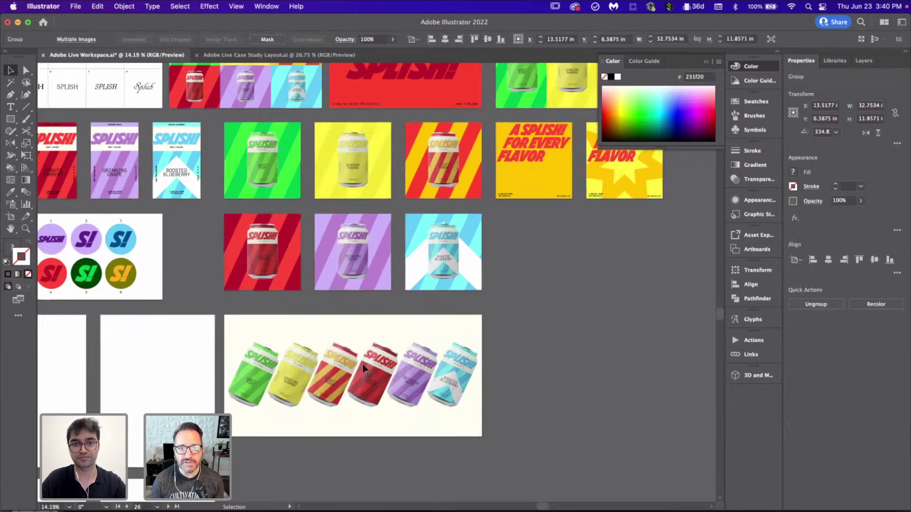
scroll(363, 368, down, 2)
click(365, 317)
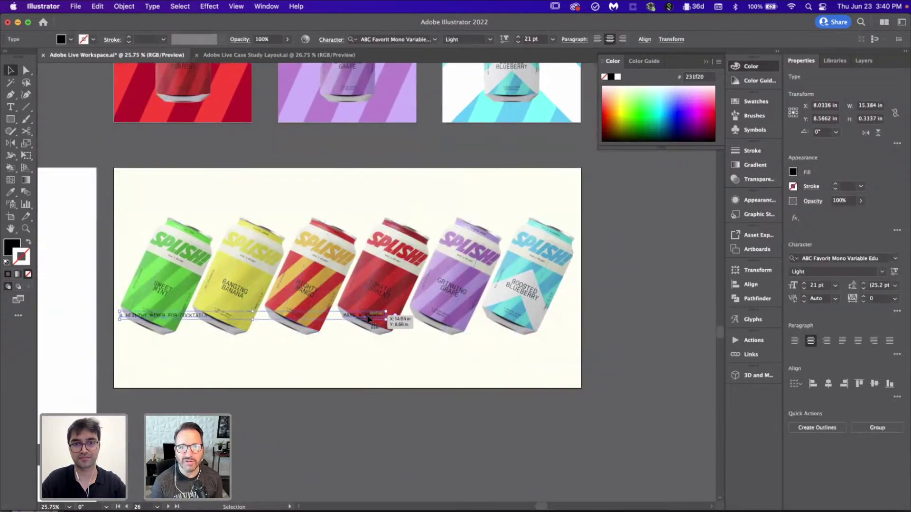
drag(365, 323, 368, 382)
click(383, 426)
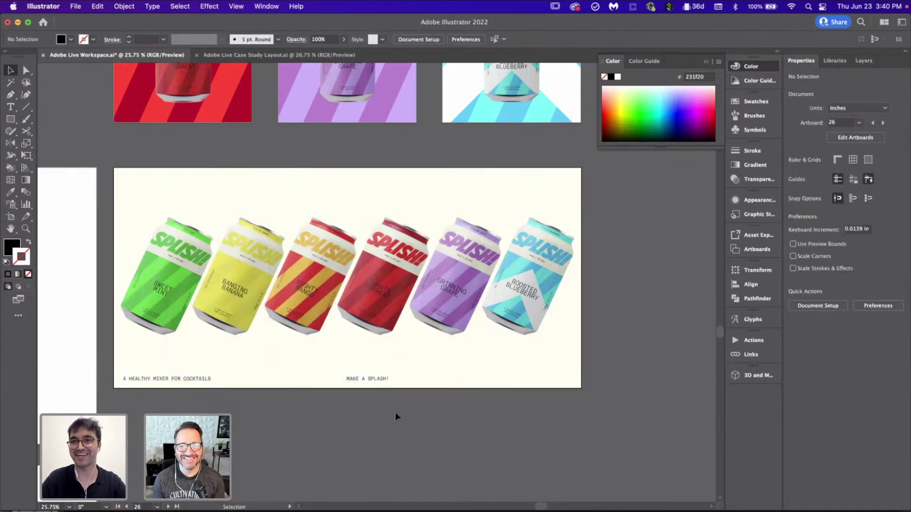
- Drag MAKE A SPLASH! over to the artboard's bottom-right edge
scroll(389, 414, up, 2)
drag(372, 368, 657, 374)
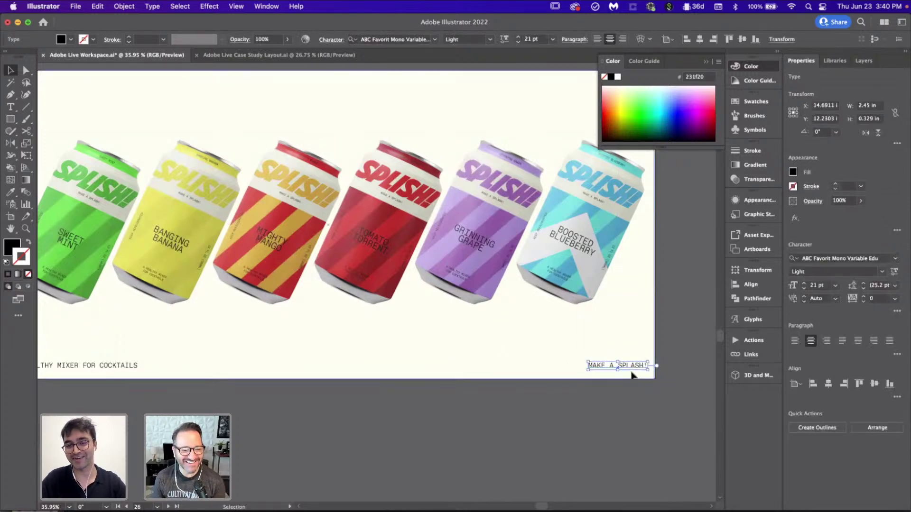
click(548, 415)
scroll(549, 415, down, 3)
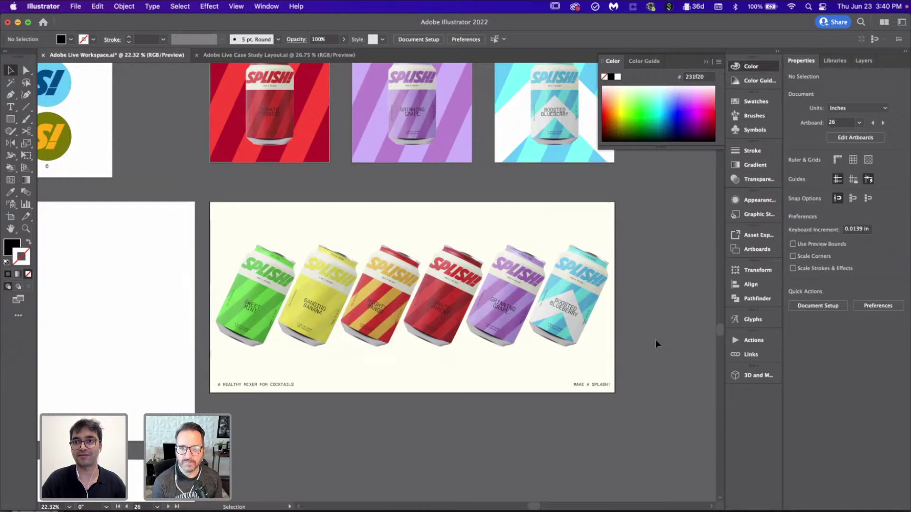
scroll(531, 348, up, 2)
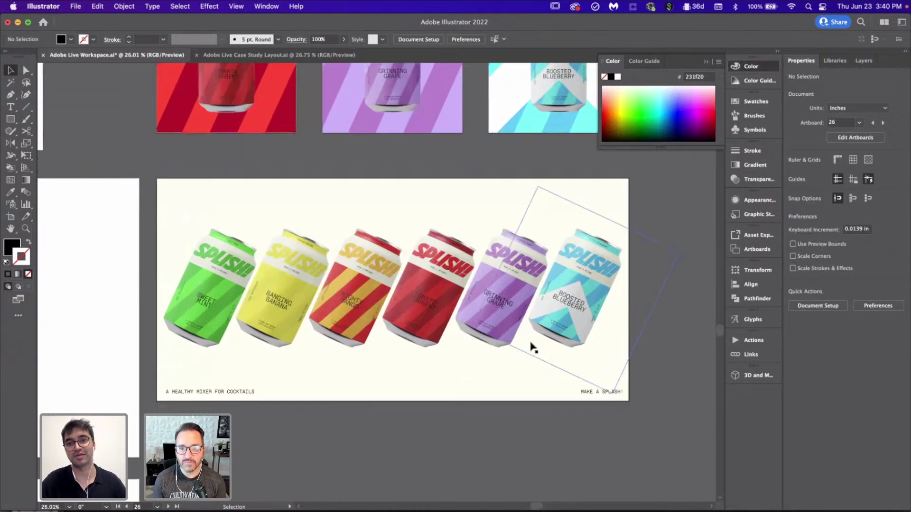
scroll(531, 348, up, 2)
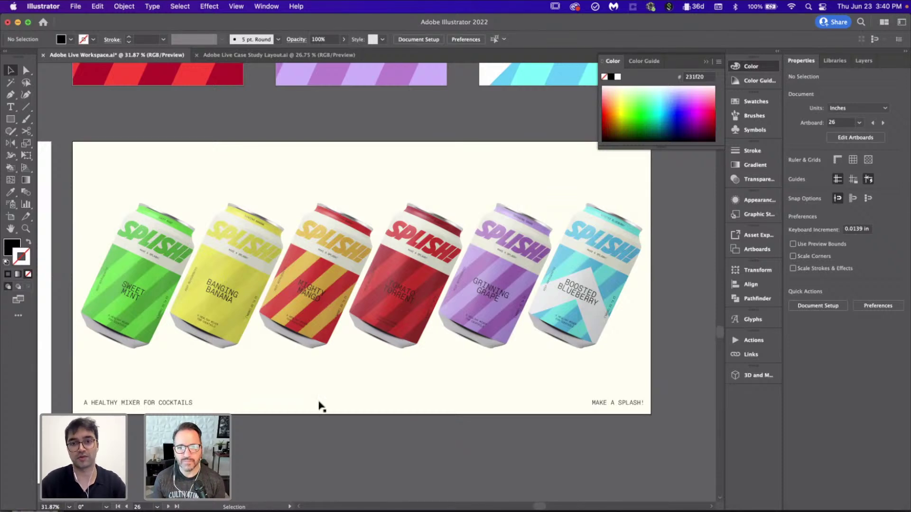
scroll(316, 321, left, 3)
scroll(315, 320, down, 1)
scroll(315, 321, up, 2)
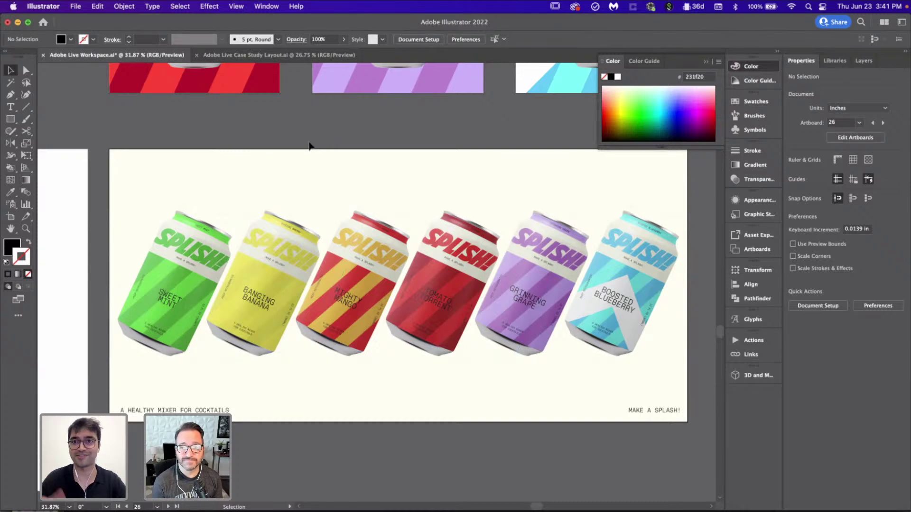
- Select the cans group briefly and pan around to check the artboard's layout
click(601, 235)
scroll(602, 242, down, 2)
scroll(602, 242, right, 2)
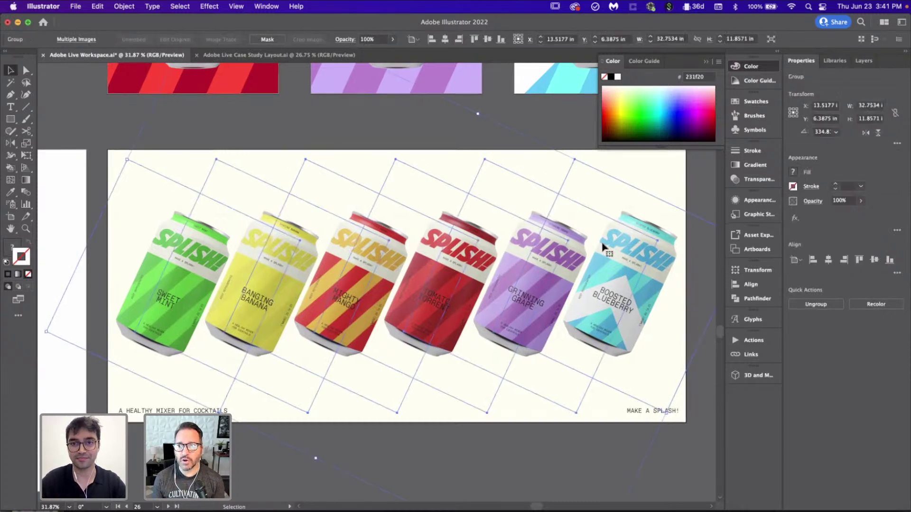
scroll(602, 247, down, 3)
click(687, 437)
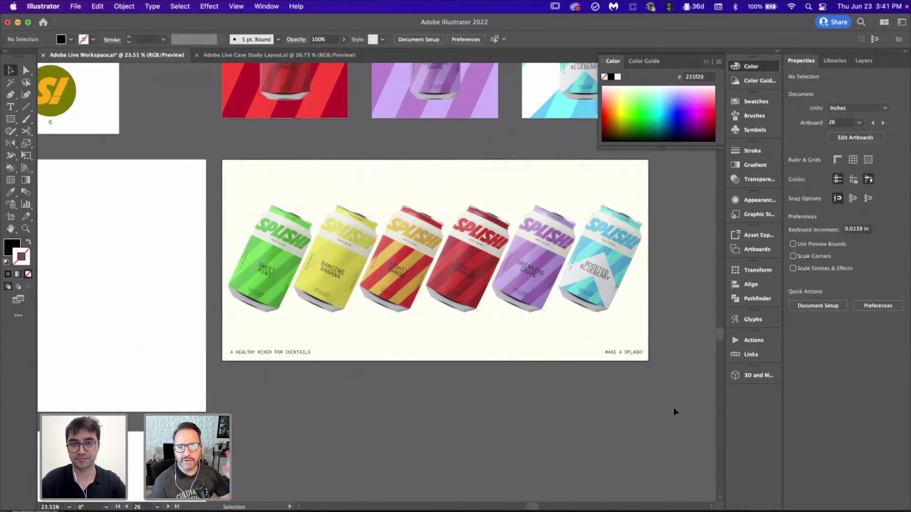
scroll(673, 408, up, 2)
scroll(673, 408, right, 2)
scroll(675, 410, up, 1)
scroll(675, 411, right, 1)
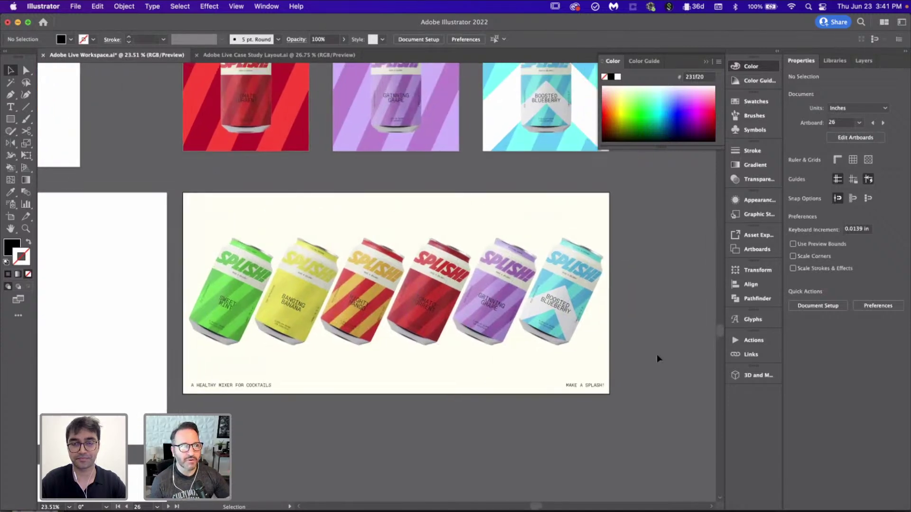
scroll(608, 347, down, 5)
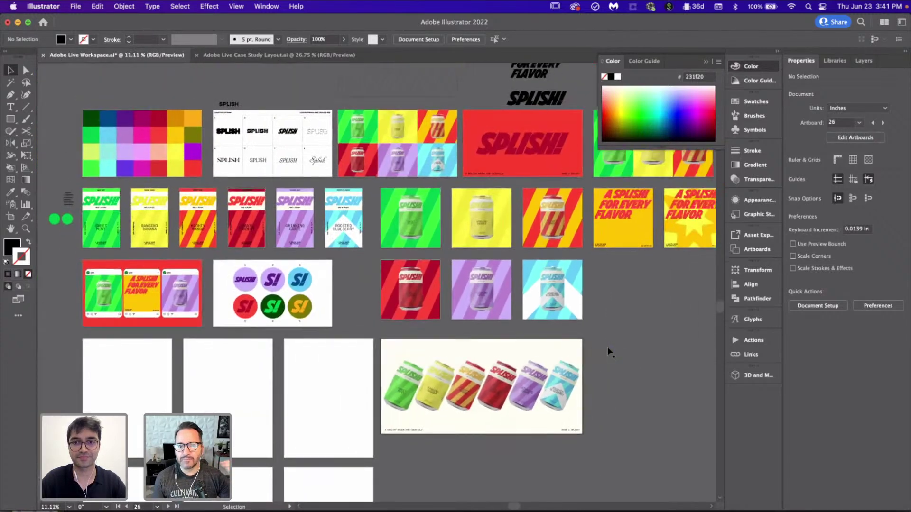
scroll(608, 347, left, 5)
scroll(607, 346, up, 1)
- Copy the red SPLISH! wordmark onto the cans artboard and make it black like the logo samples
click(403, 167)
drag(403, 167, 359, 390)
scroll(227, 298, left, 3)
scroll(227, 298, down, 1)
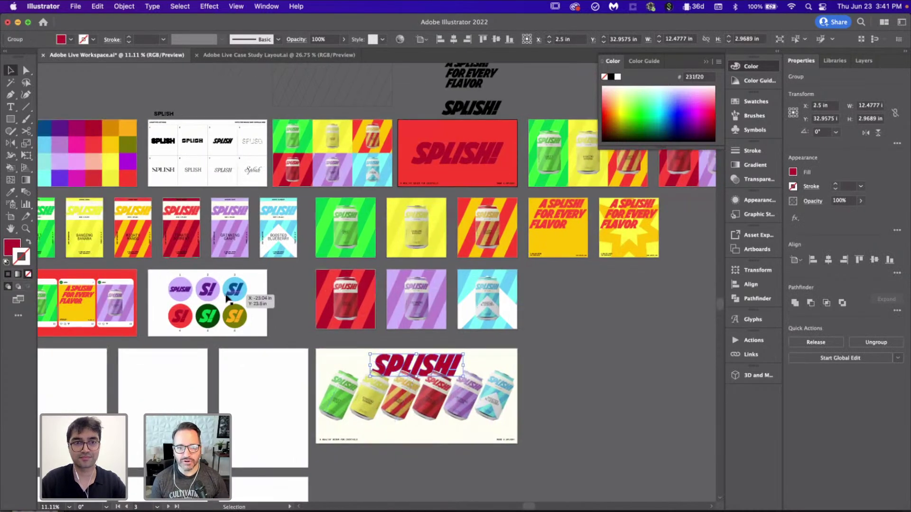
key(i)
click(168, 150)
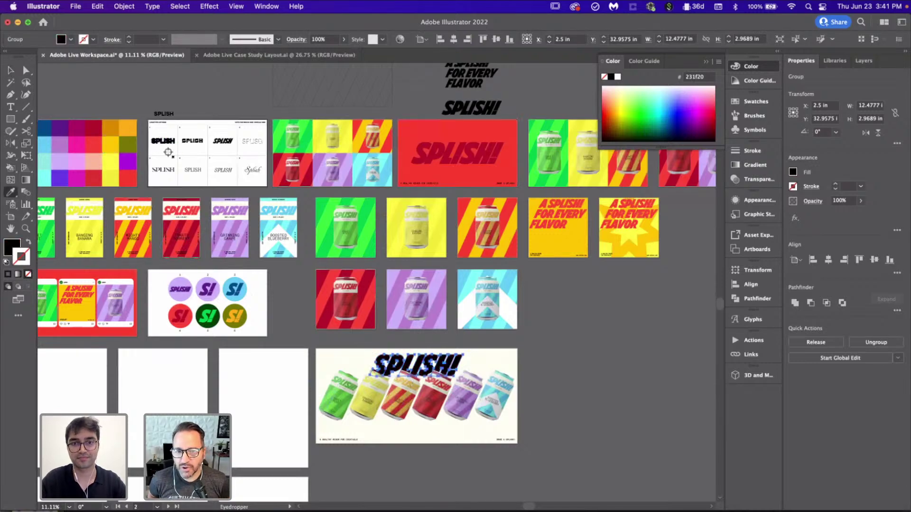
key(v)
- Enlarge the SPLISH! copy to about 25.8 in wide and lower it behind the cans' tops
scroll(297, 257, up, 3)
scroll(479, 382, down, 3)
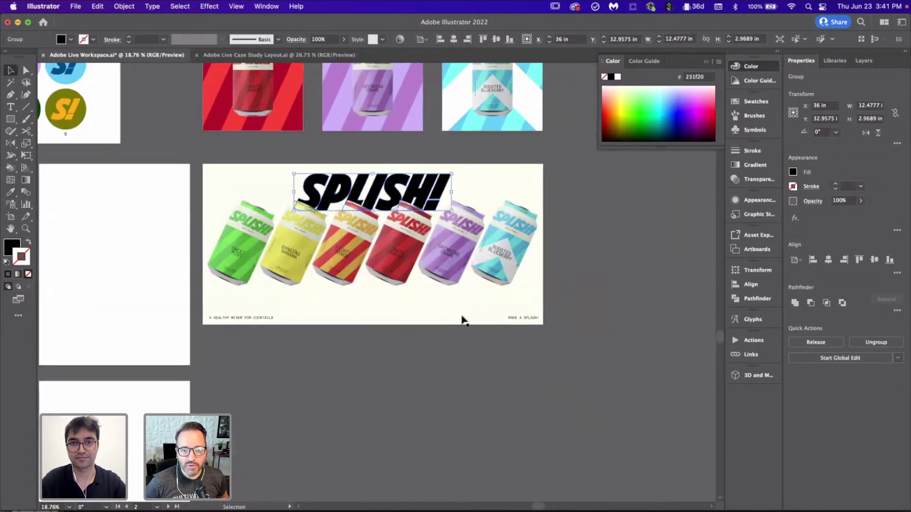
scroll(462, 320, up, 2)
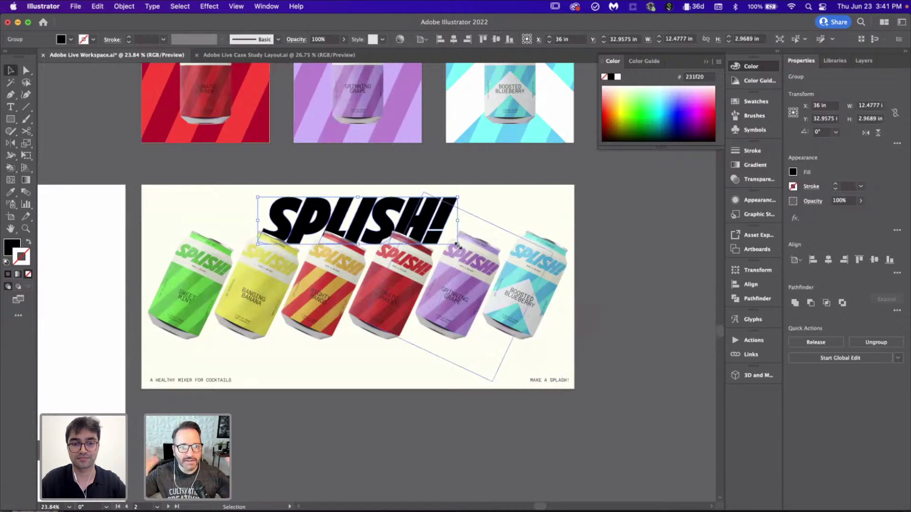
drag(457, 245, 564, 268)
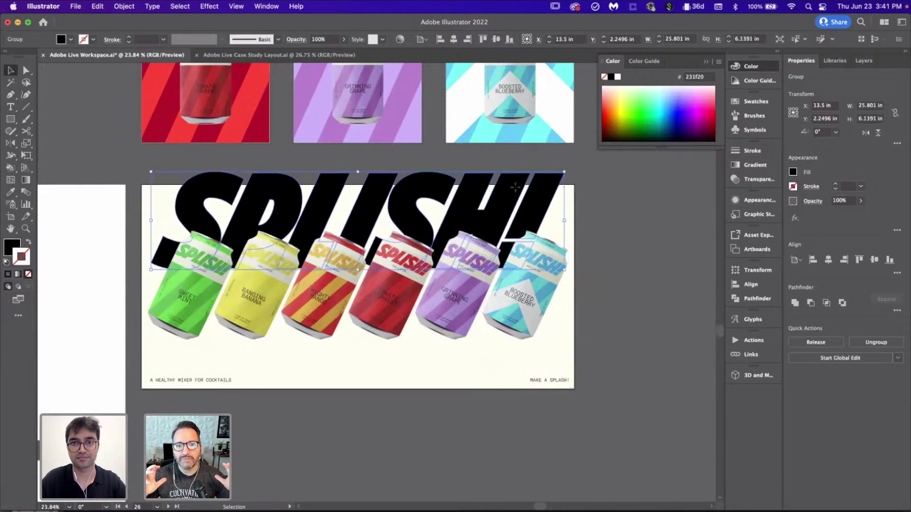
drag(515, 188, 515, 209)
click(611, 282)
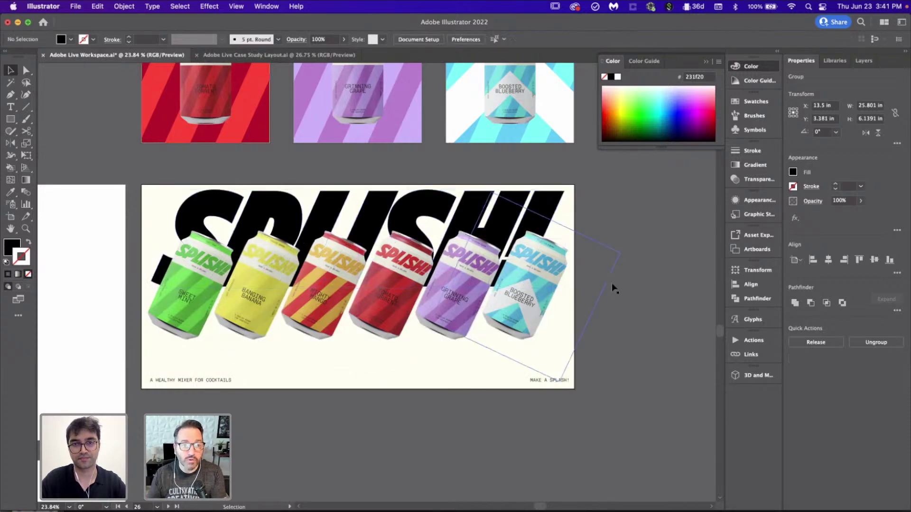
- Move the row of cans further down the artboard
drag(543, 291, 542, 315)
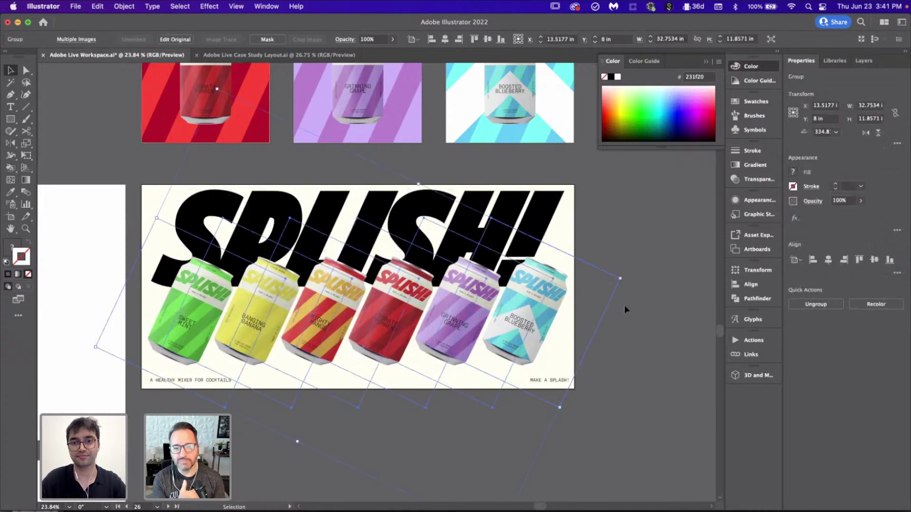
click(628, 309)
scroll(628, 310, down, 1)
scroll(629, 313, up, 2)
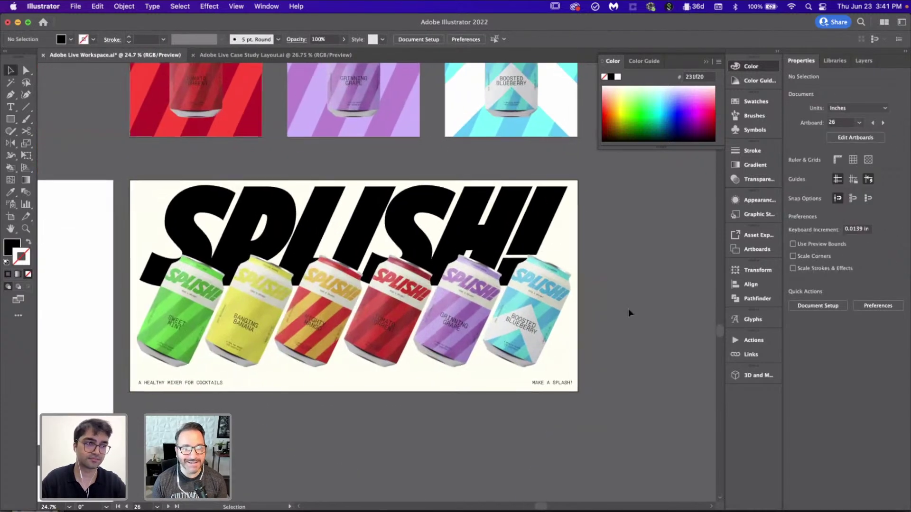
scroll(617, 285, up, 2)
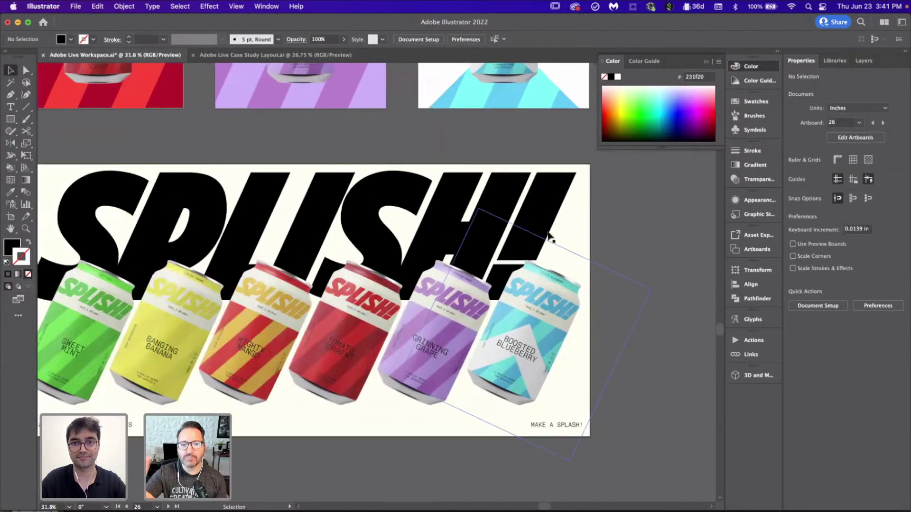
- Align the cans group to the artboard's vertical center and scale it up slightly
click(531, 252)
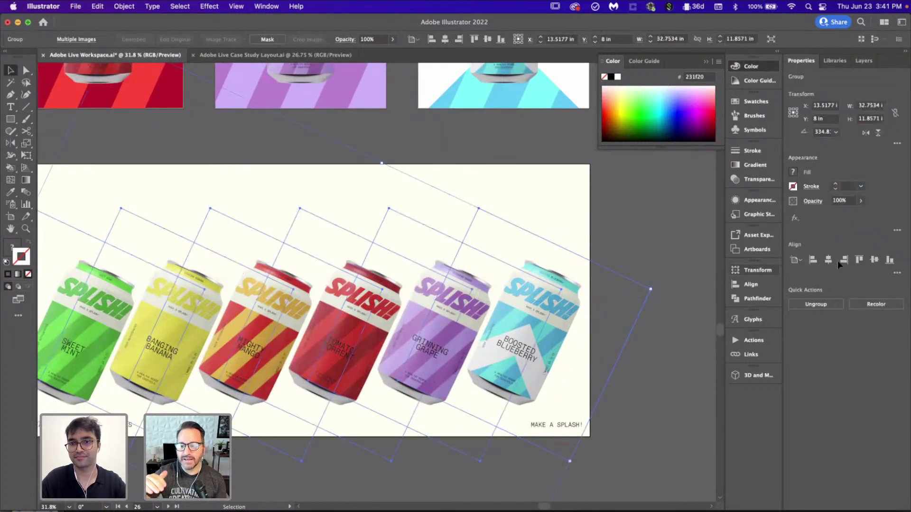
click(875, 260)
scroll(627, 274, down, 2)
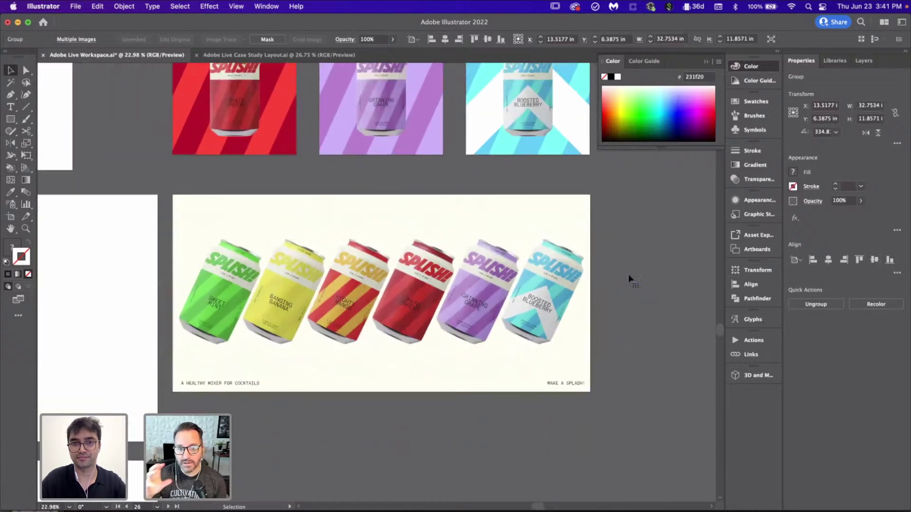
drag(522, 447, 525, 448)
click(595, 412)
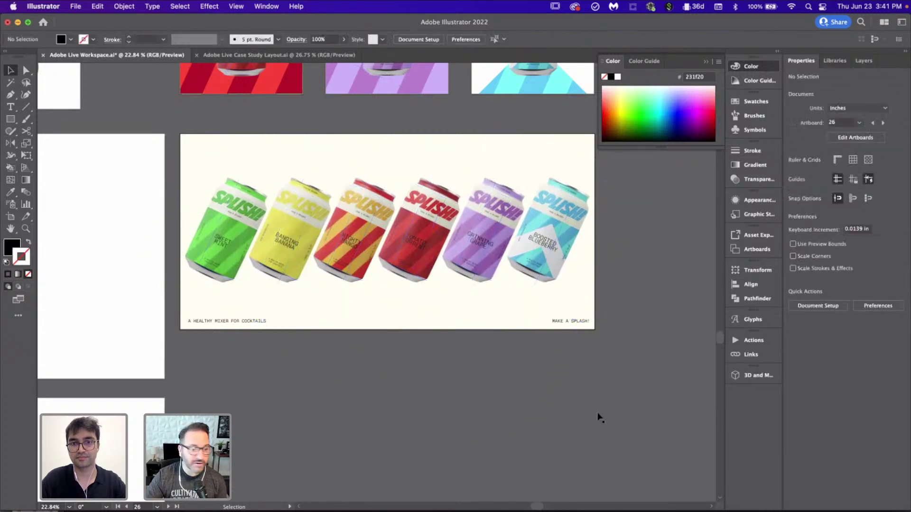
scroll(596, 219, up, 2)
scroll(598, 221, down, 1)
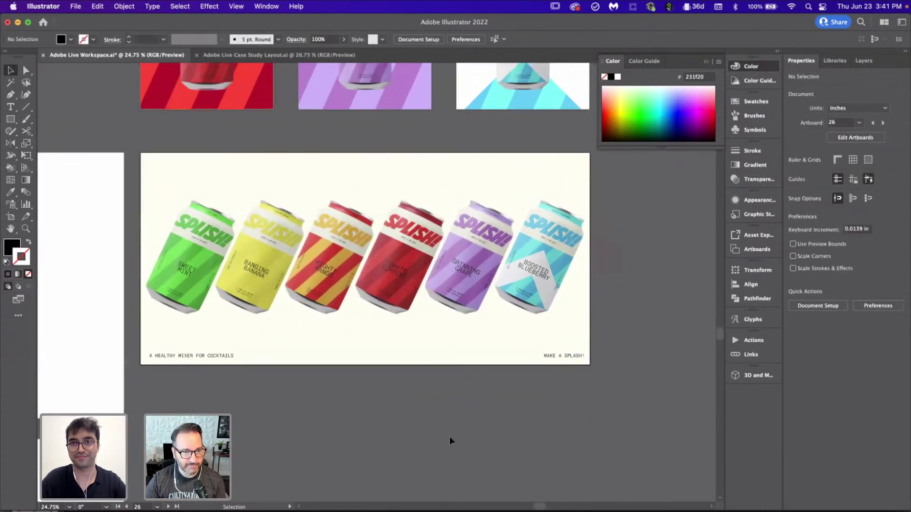
scroll(449, 437, up, 2)
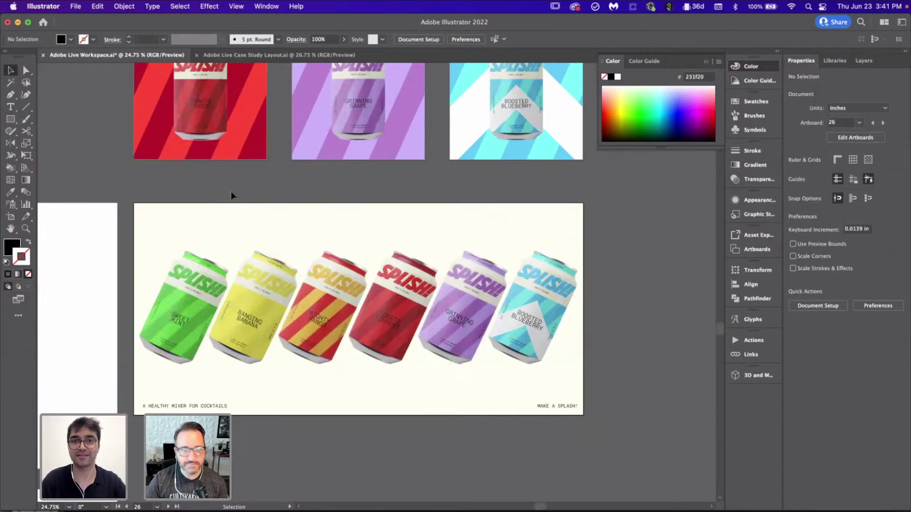
scroll(209, 359, left, 2)
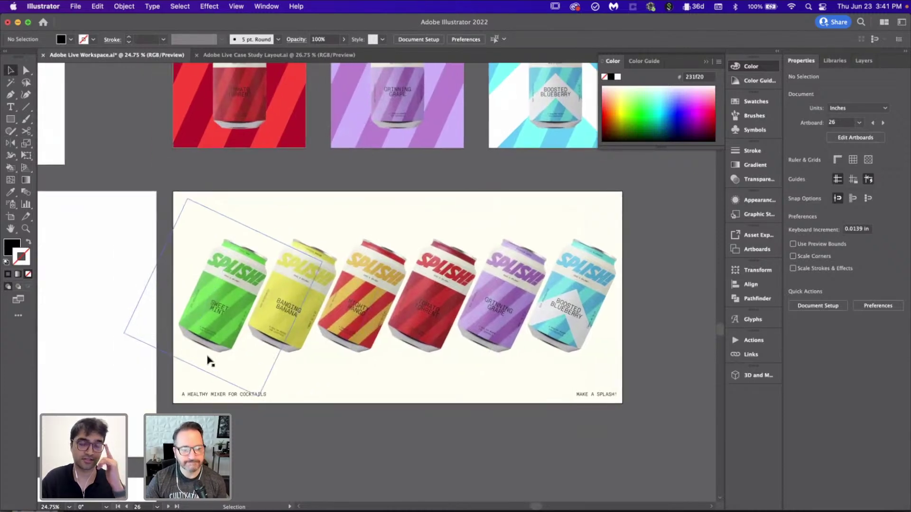
click(138, 298)
click(119, 273)
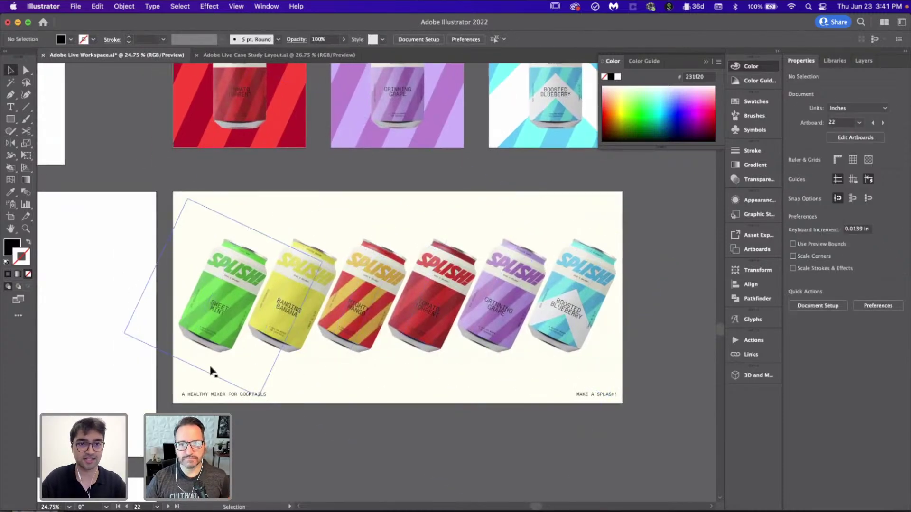
scroll(211, 372, up, 2)
click(243, 428)
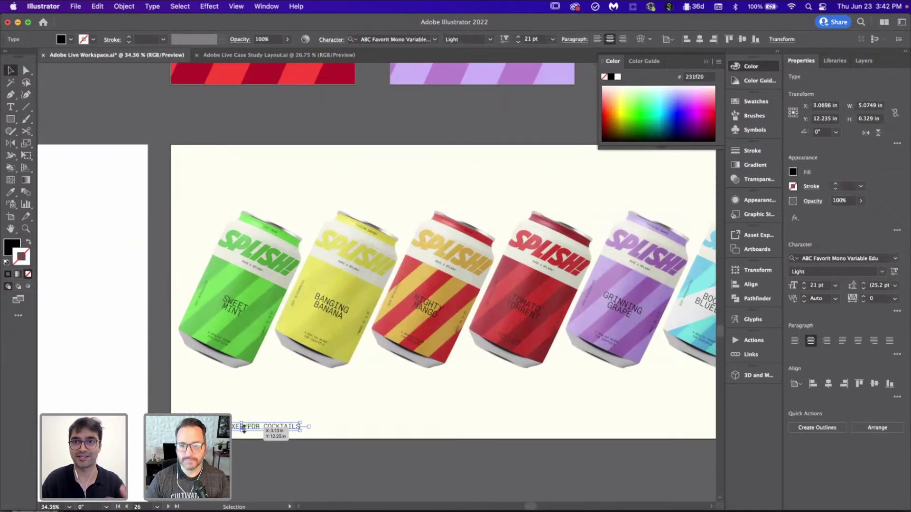
click(76, 279)
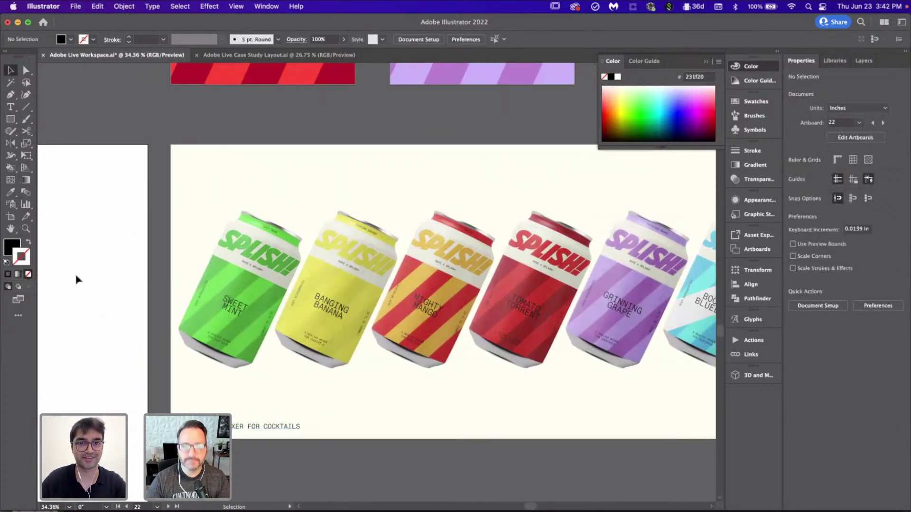
scroll(76, 278, down, 2)
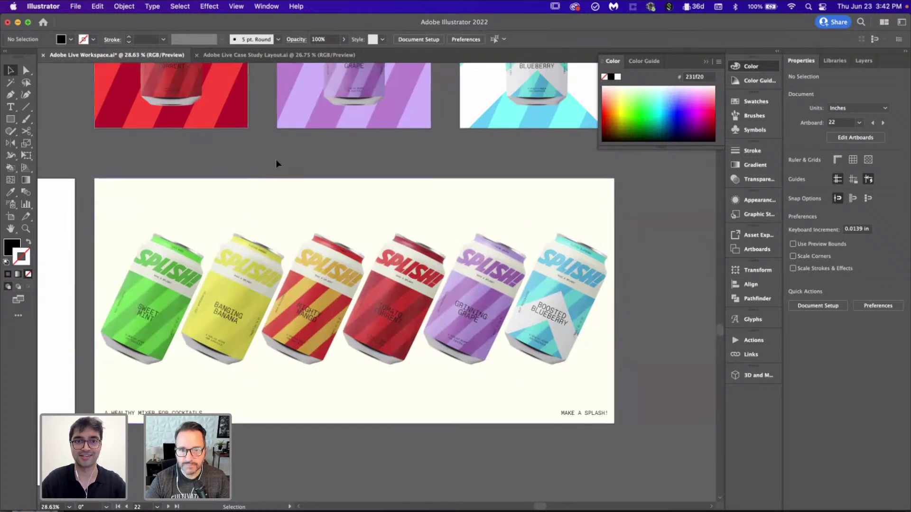
scroll(275, 160, up, 2)
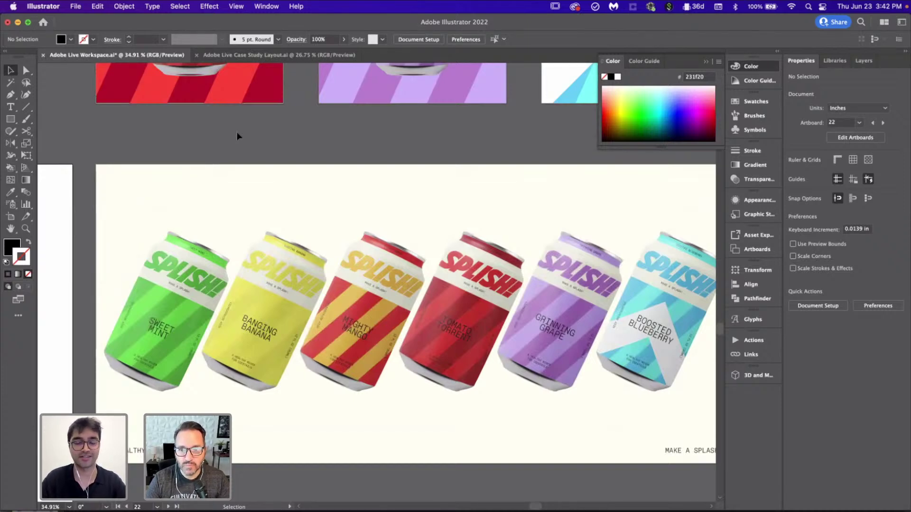
click(234, 451)
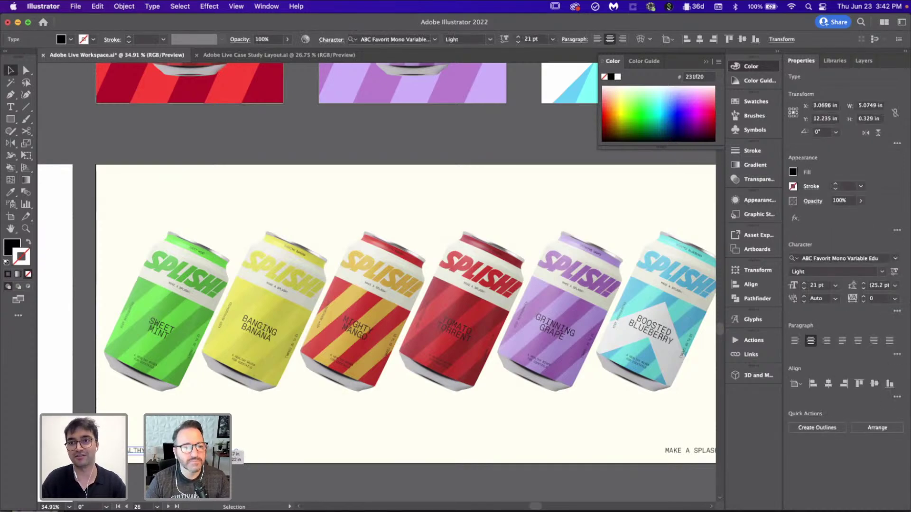
- Duplicate the tagline straight up to the top edge of the cans artboard
click(259, 136)
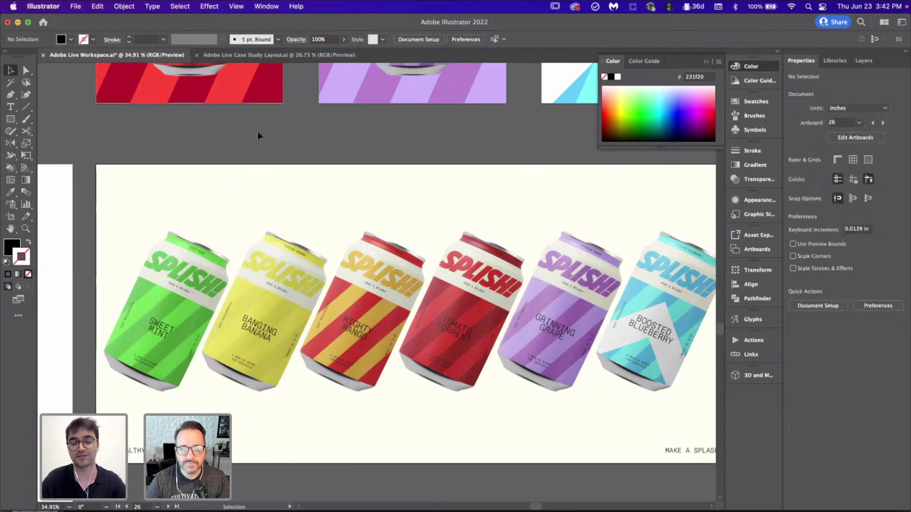
mouse_move(175, 453)
mouse_down()
mouse_move(176, 166)
mouse_move(175, 180)
mouse_up()
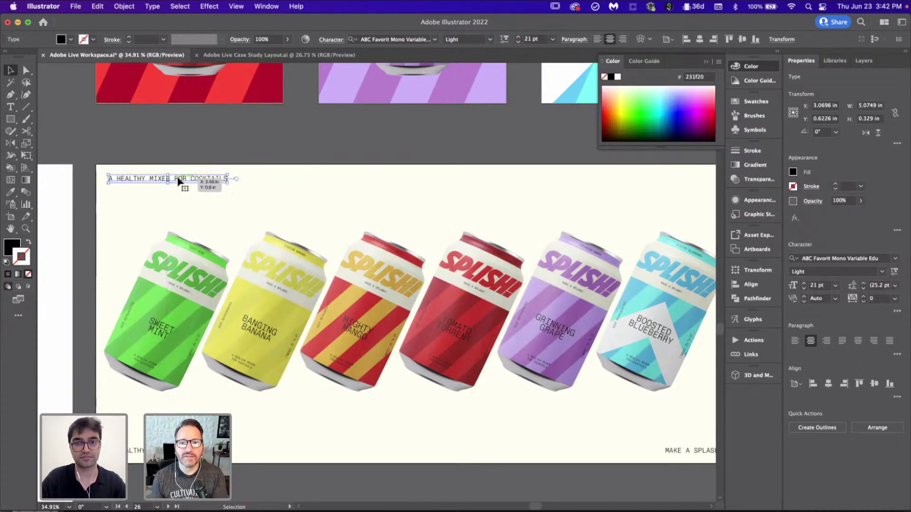
drag(177, 180, 177, 179)
scroll(177, 179, down, 3)
scroll(179, 180, up, 3)
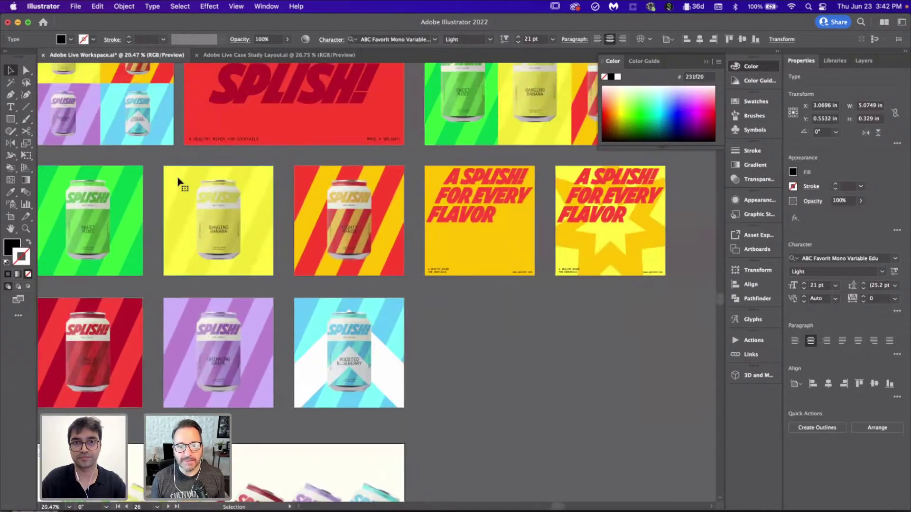
scroll(464, 278, right, 3)
scroll(462, 279, up, 3)
scroll(459, 278, up, 2)
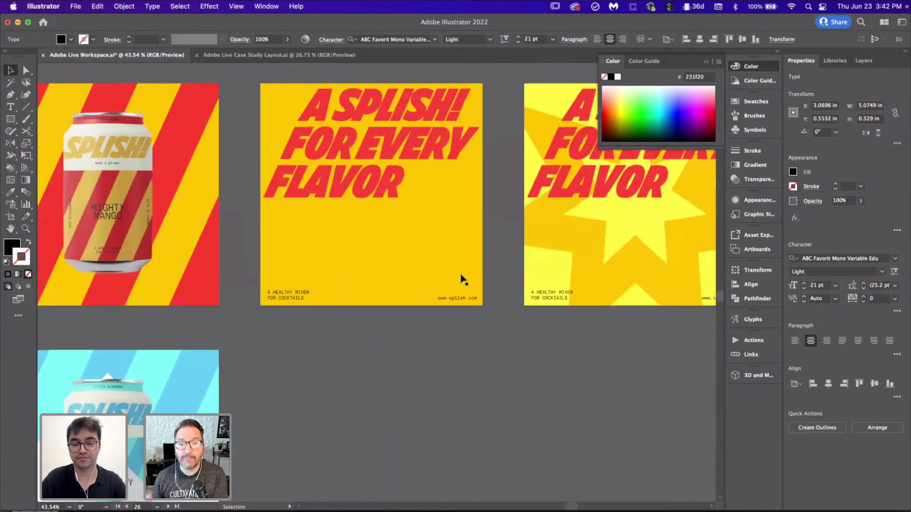
scroll(459, 278, down, 5)
scroll(357, 350, up, 5)
scroll(356, 351, down, 2)
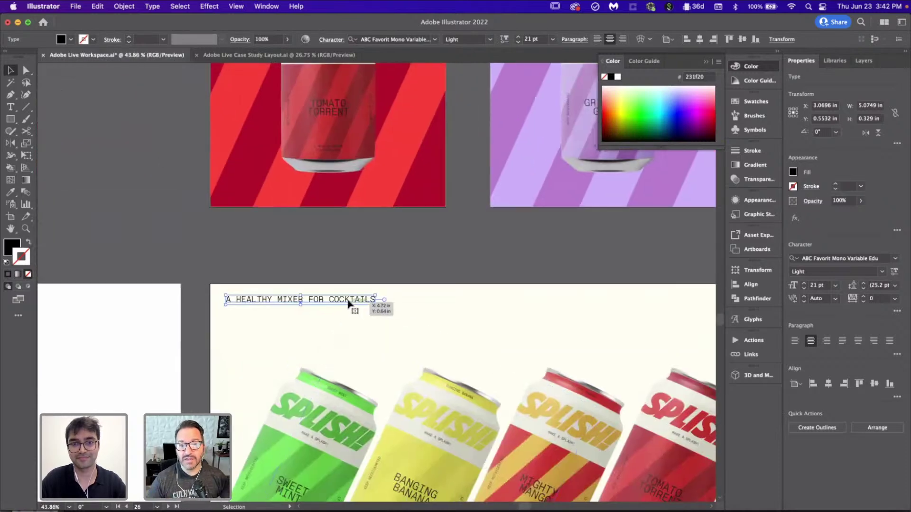
triple_click(349, 302)
text(WWW.SPLISH)
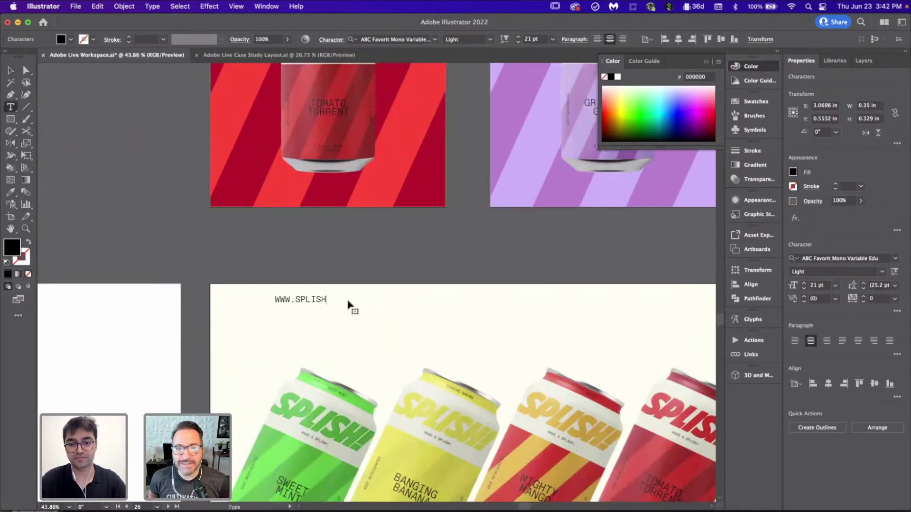
text(.COM)
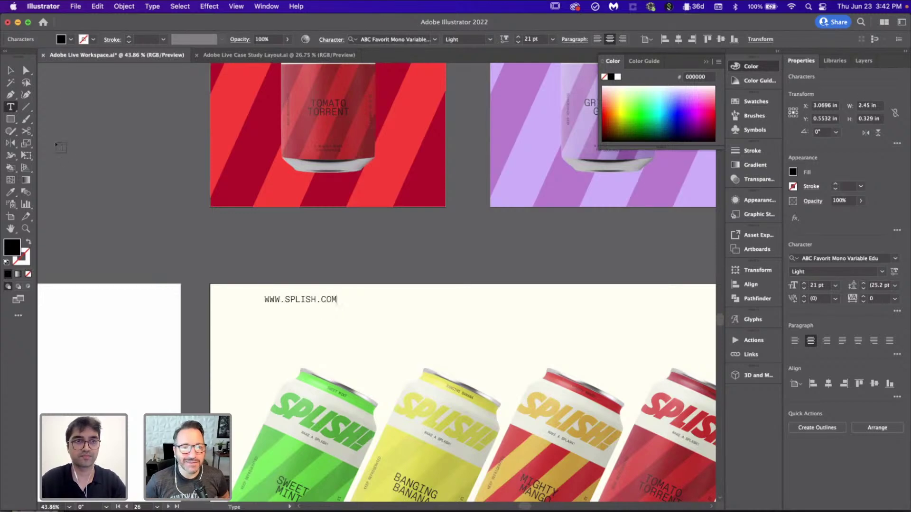
key(Escape)
scroll(279, 251, down, 3)
scroll(279, 251, down, 2)
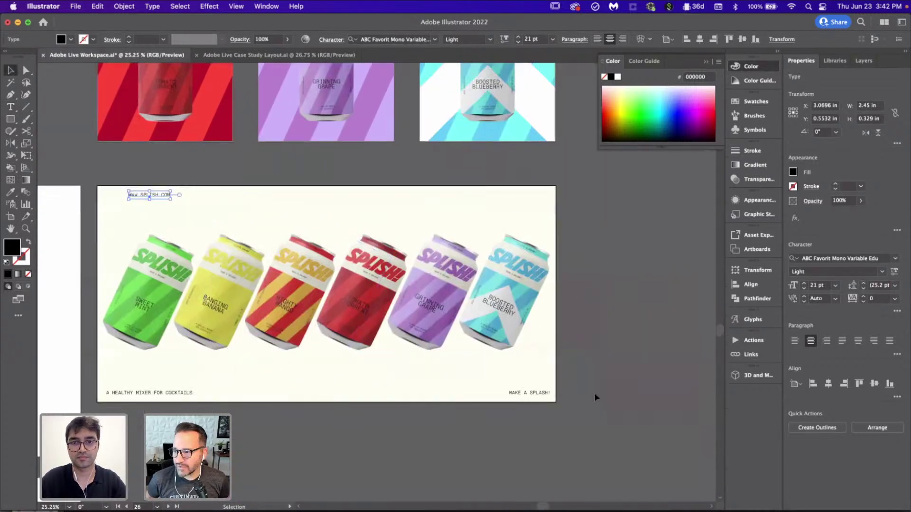
click(545, 395)
click(843, 384)
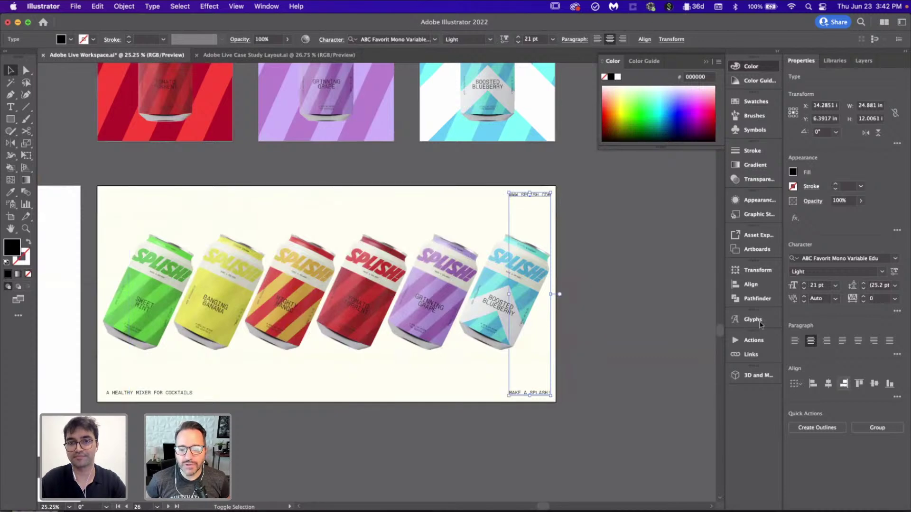
click(686, 234)
click(537, 196)
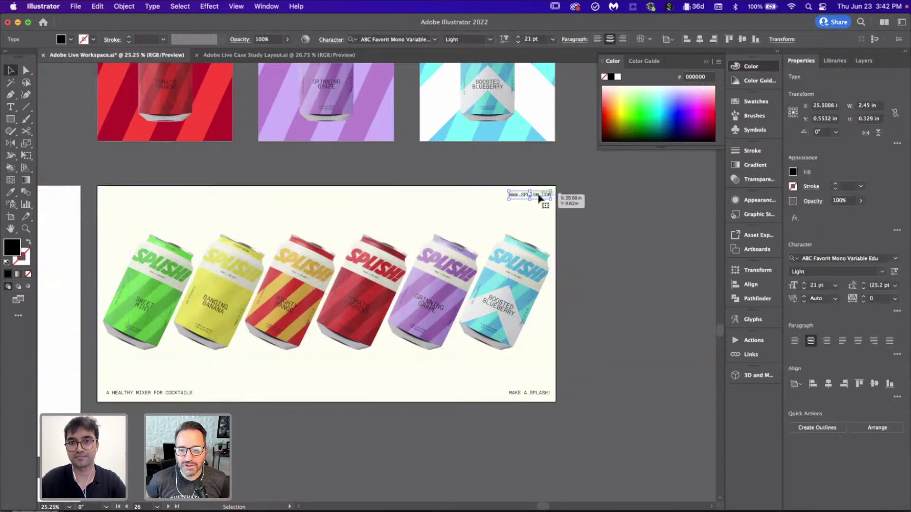
click(635, 267)
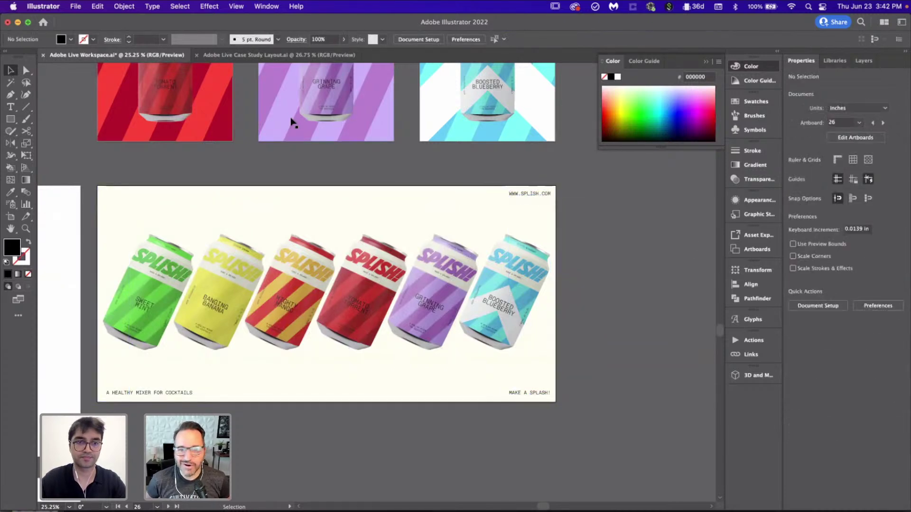
scroll(293, 123, down, 5)
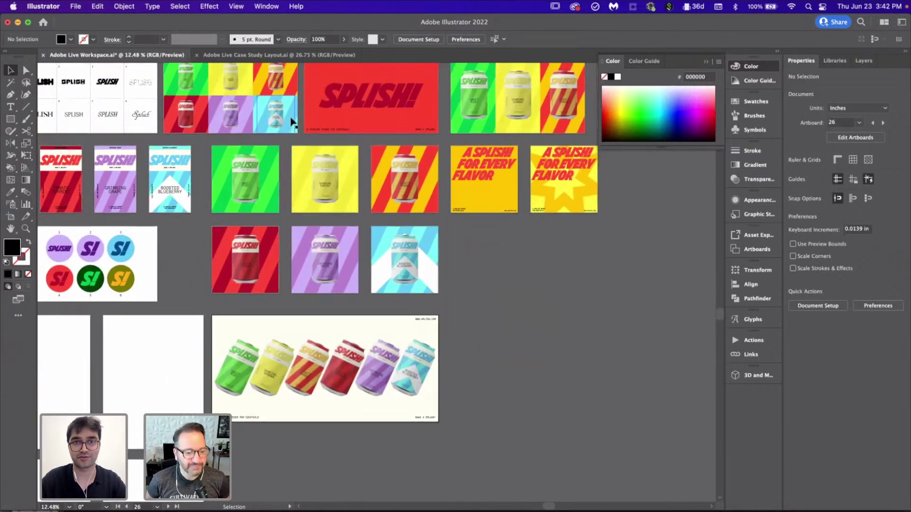
- Copy the red SPLISH! logo onto the cans artboard and shrink it to a small wordmark
scroll(292, 122, up, 2)
click(380, 118)
drag(380, 118, 256, 353)
scroll(264, 360, up, 3)
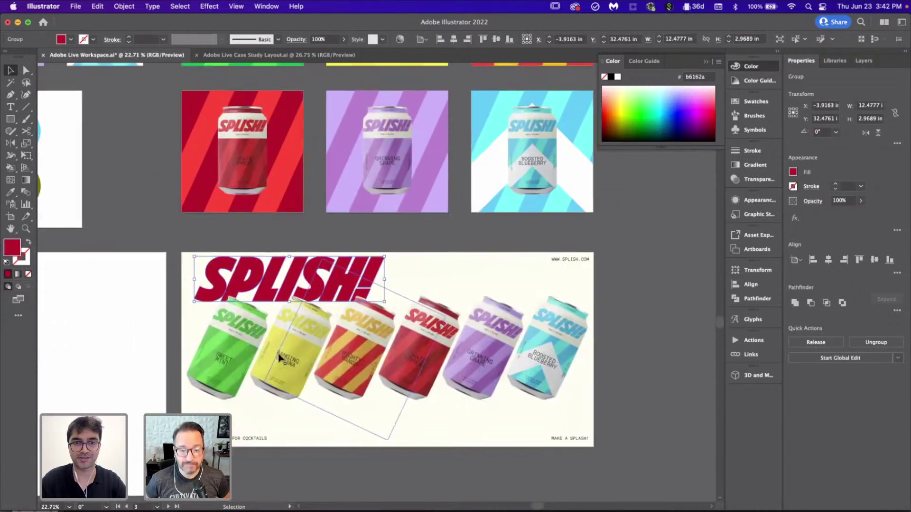
scroll(280, 358, up, 2)
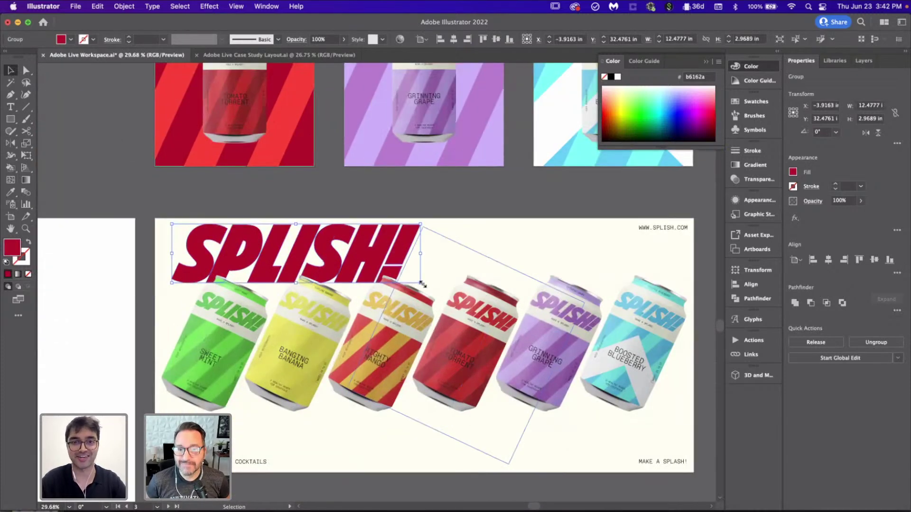
drag(420, 283, 262, 247)
scroll(270, 192, down, 3)
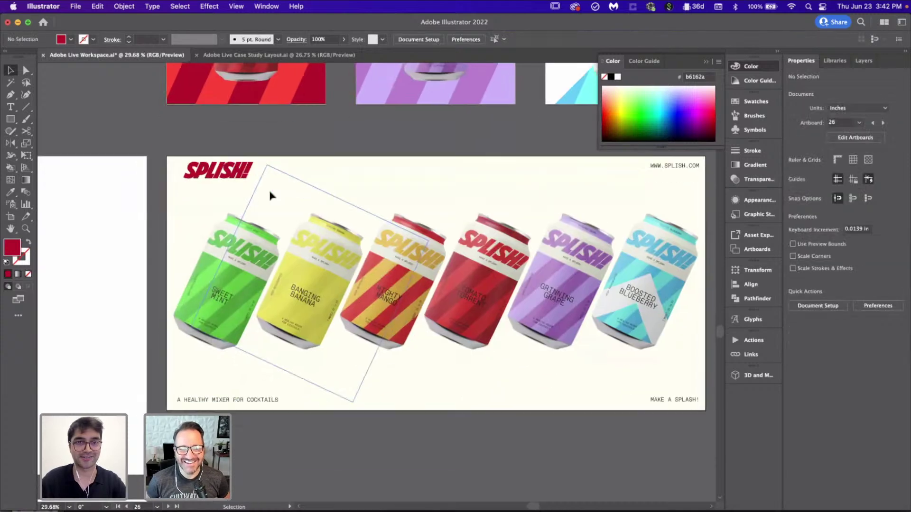
- Left-align the SPLISH! logo with the tagline below it
shift+click(237, 400)
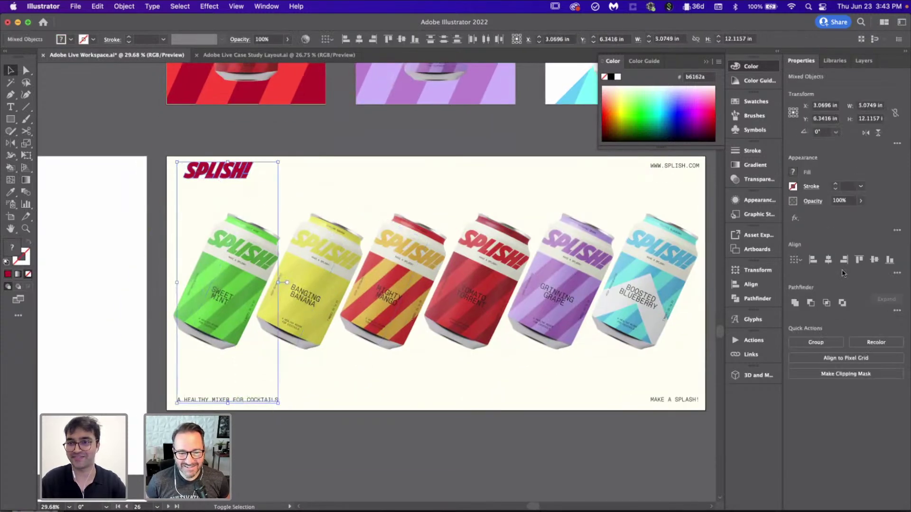
click(812, 260)
click(384, 135)
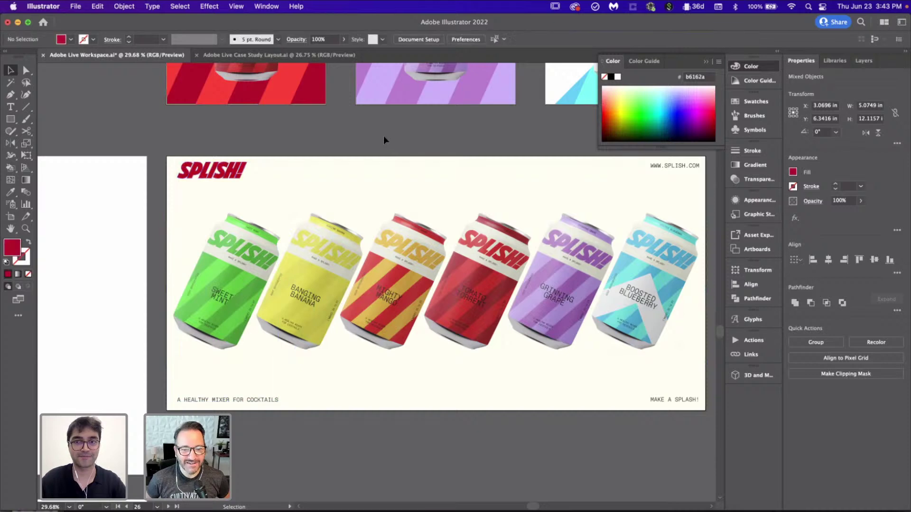
click(217, 173)
shift+click(673, 166)
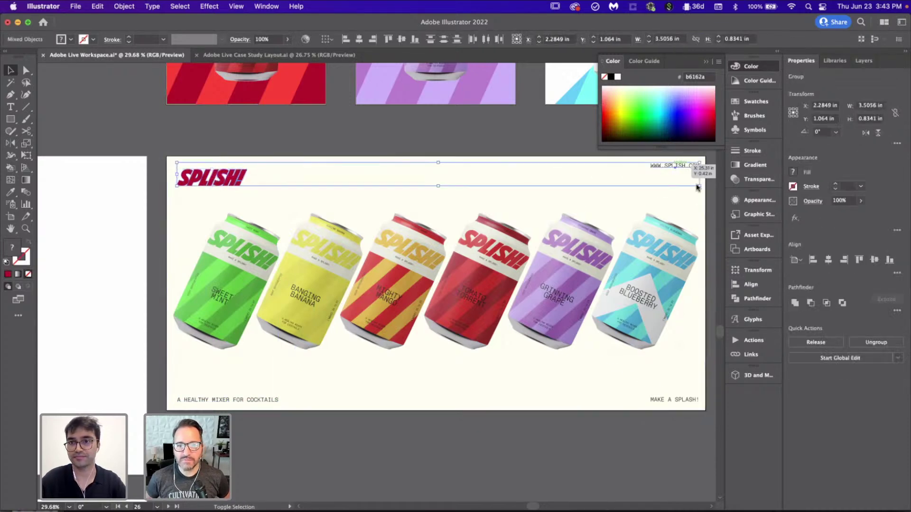
click(858, 260)
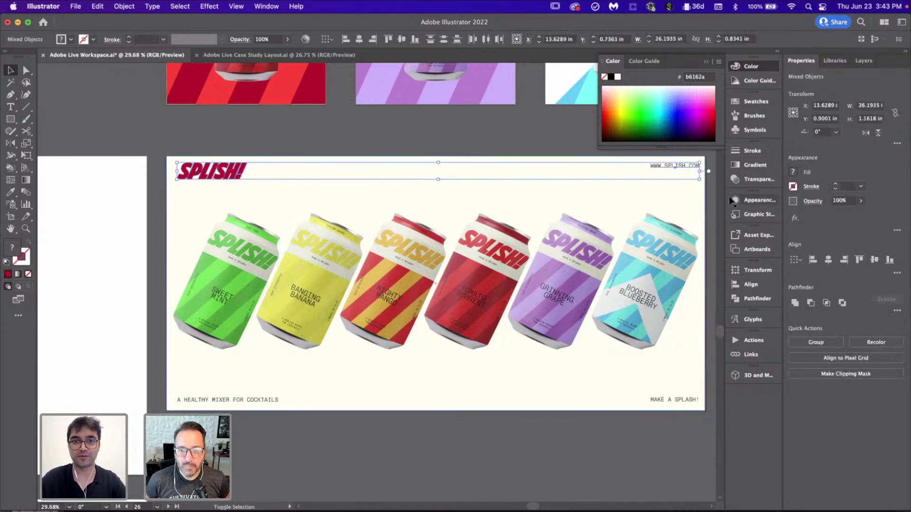
click(370, 141)
scroll(370, 141, down, 3)
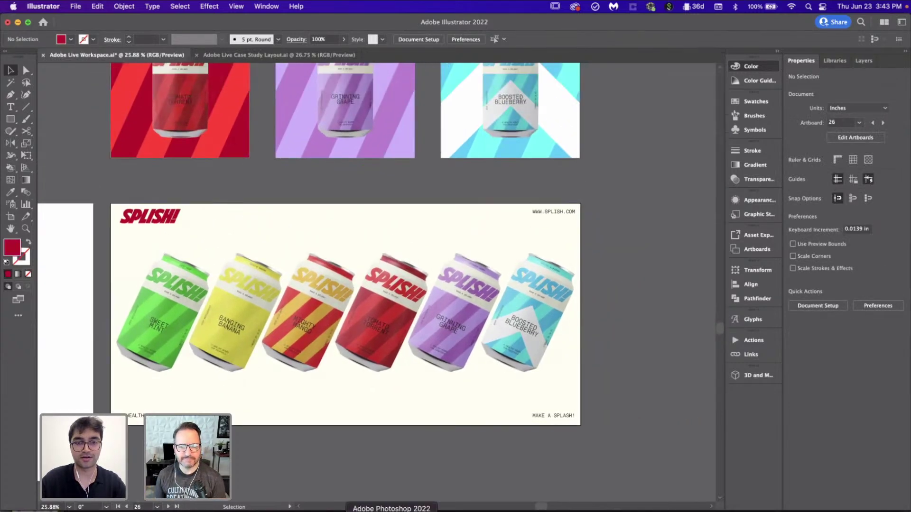
click(391, 511)
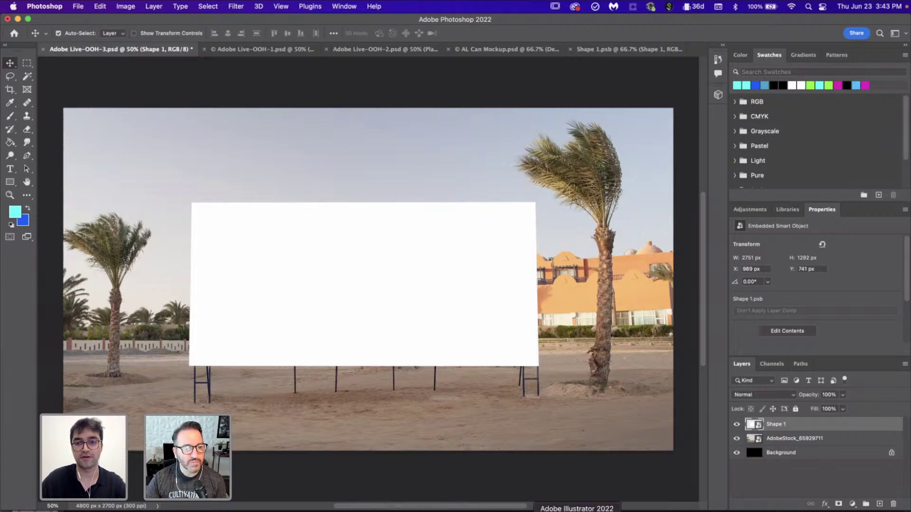
- Return to Illustrator's Case Study Layout.ai document
click(571, 509)
click(290, 59)
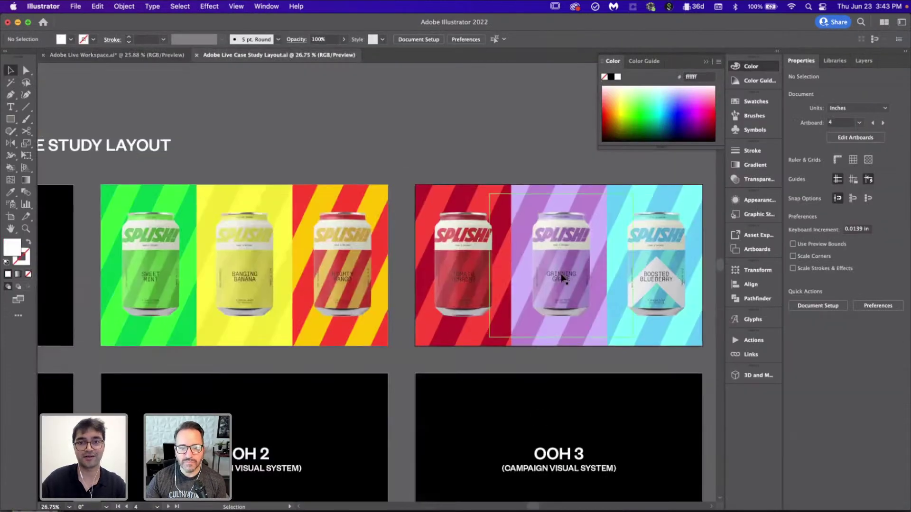
- Zoom over the empty OOH placeholders, then switch to Adobe Live Workspace.ai and deselect the cans
scroll(563, 279, down, 5)
scroll(421, 385, up, 3)
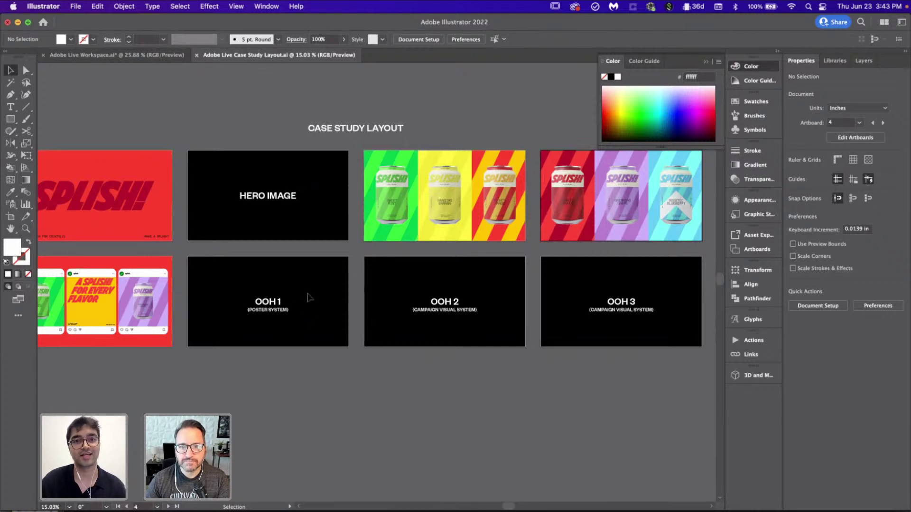
click(117, 55)
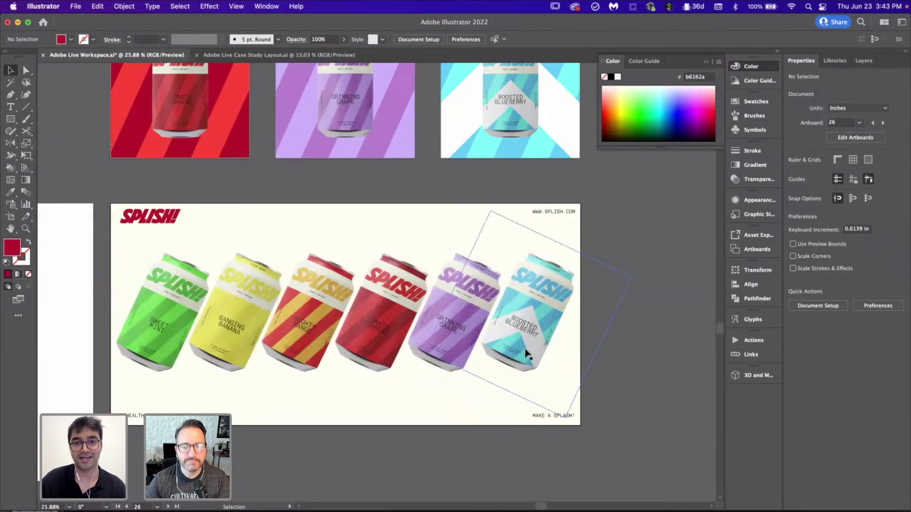
click(650, 340)
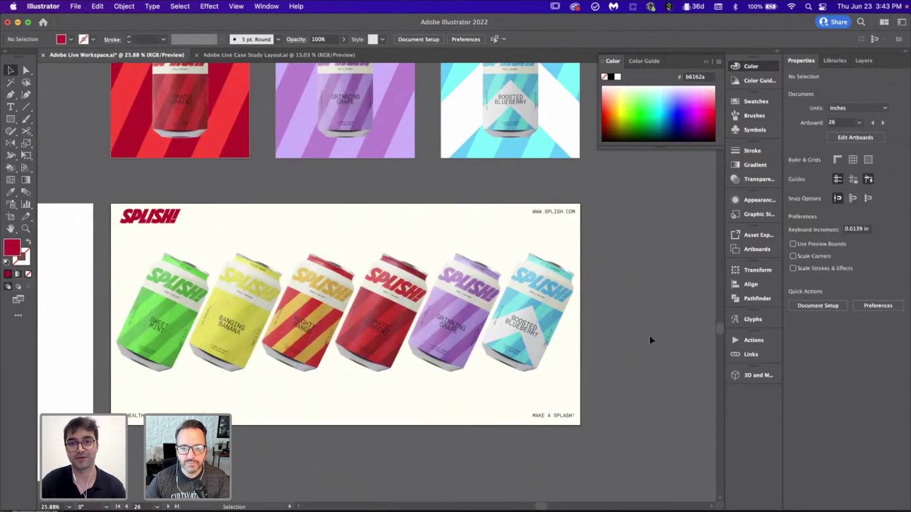
scroll(650, 337, down, 3)
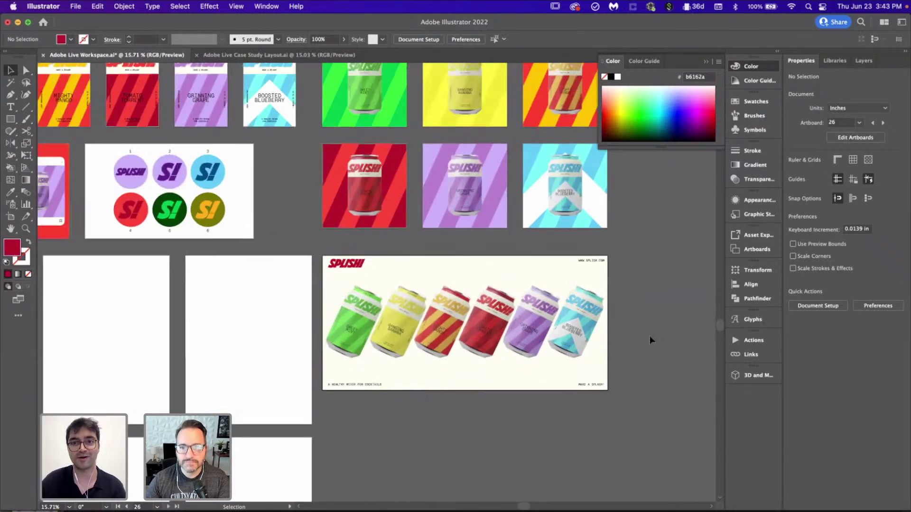
scroll(650, 337, down, 3)
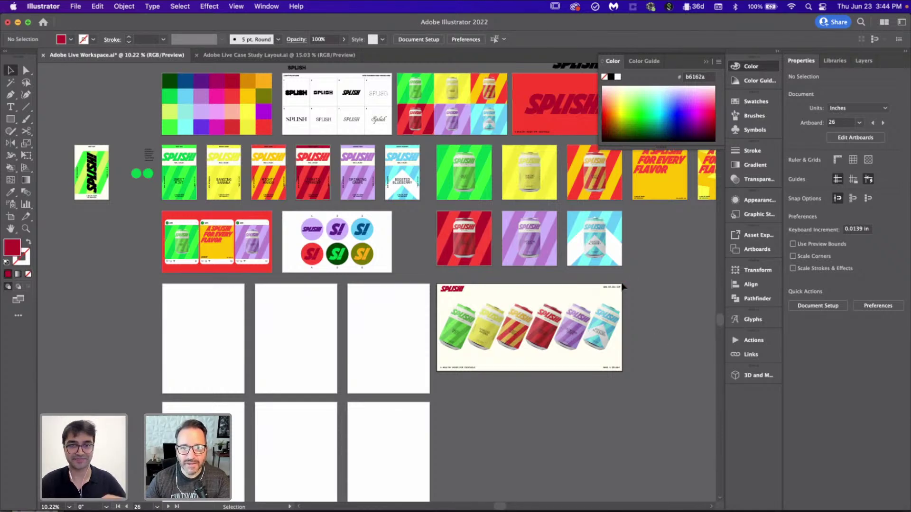
- Recolour the SPLISH! logo black by sampling existing black artwork with the Eyedropper
scroll(622, 286, up, 5)
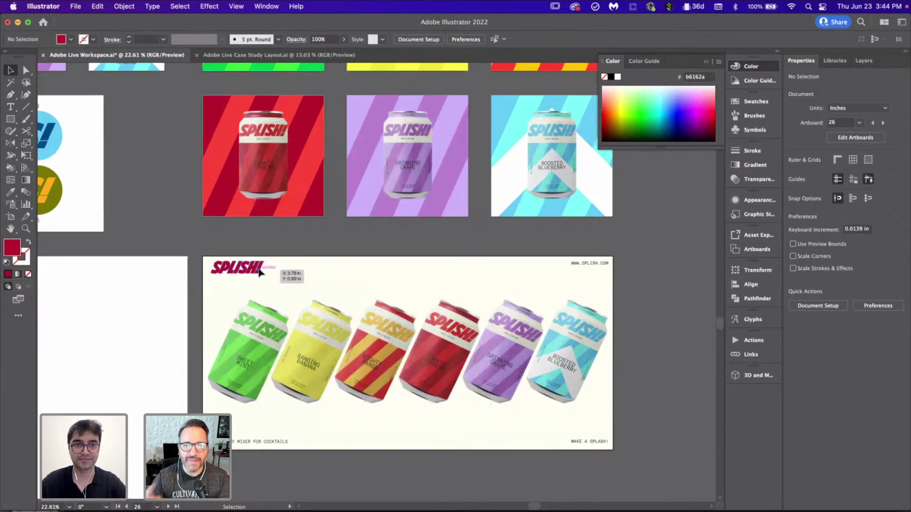
click(260, 271)
scroll(315, 311, down, 5)
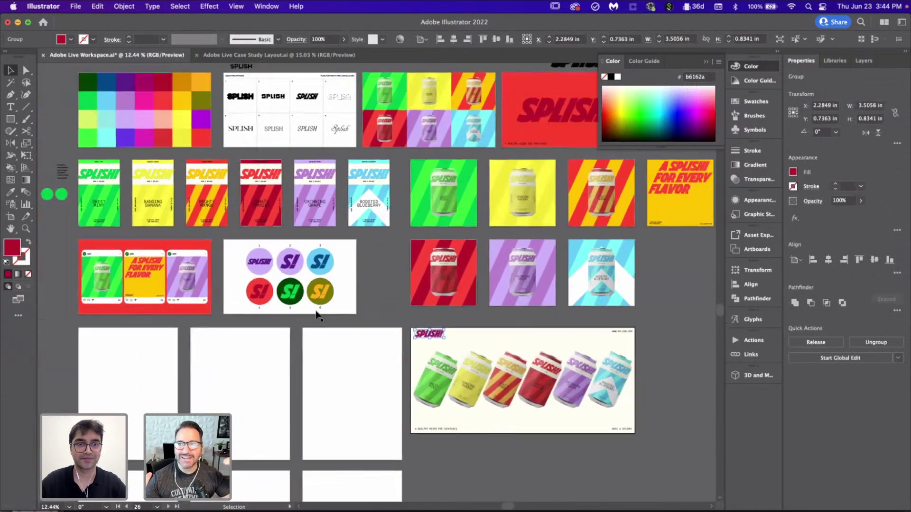
scroll(316, 313, left, 3)
key(i)
click(75, 190)
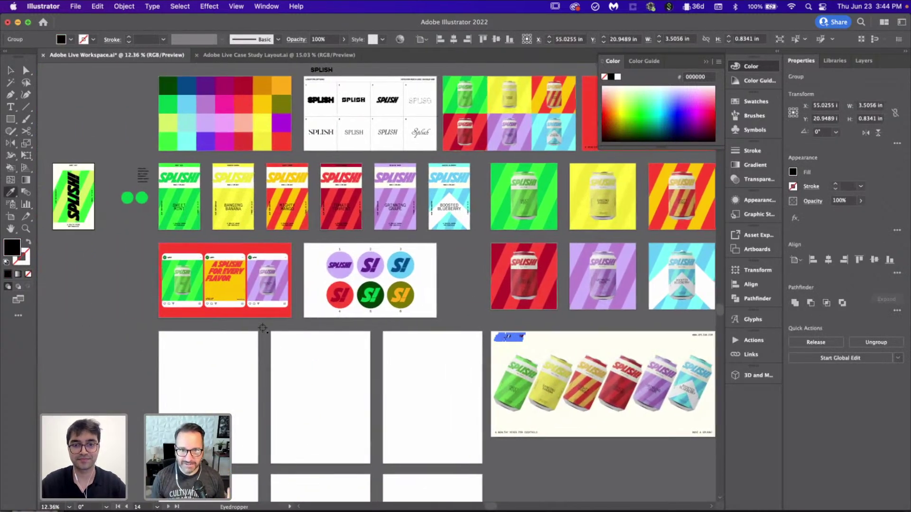
key(v)
scroll(315, 331, down, 3)
click(315, 332)
- Marquee-select everything on the cans artboard with Direct Selection, then clear the selection
scroll(315, 332, up, 4)
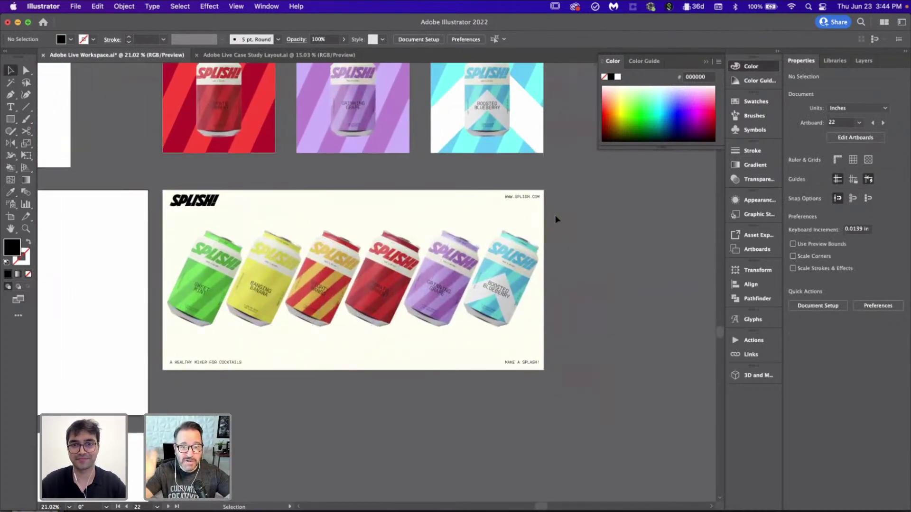
key(a)
drag(558, 195, 175, 383)
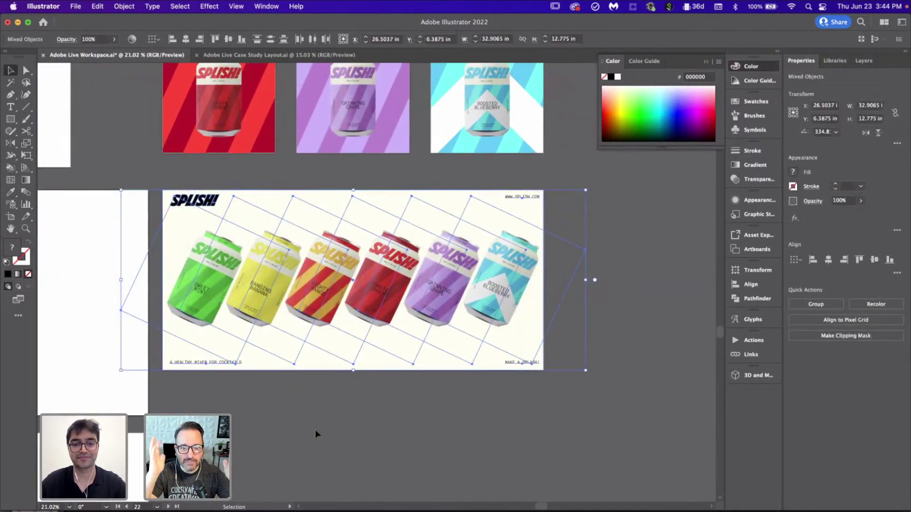
key(v)
click(343, 426)
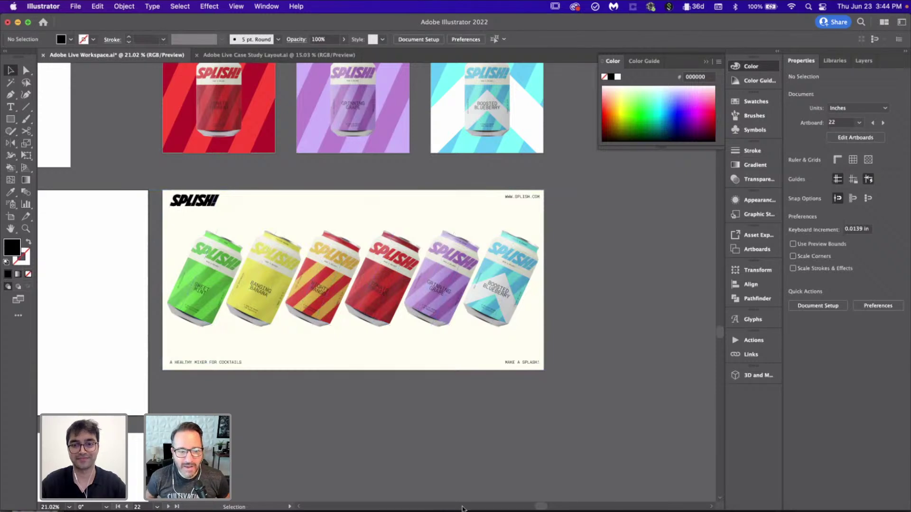
scroll(525, 414, down, 2)
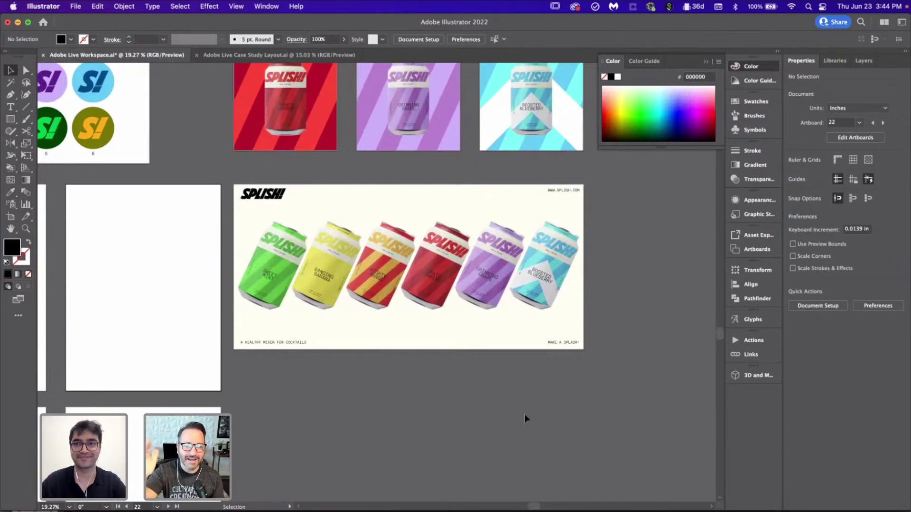
scroll(525, 415, down, 4)
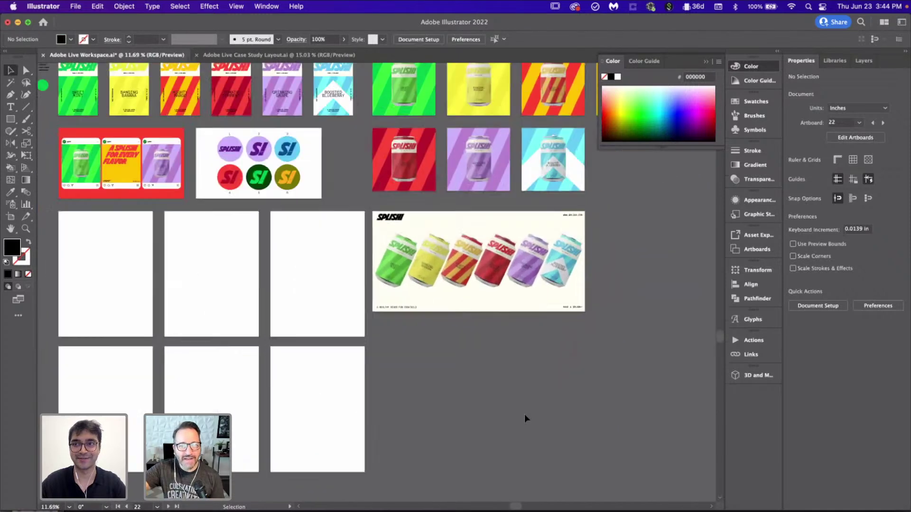
scroll(612, 349, up, 3)
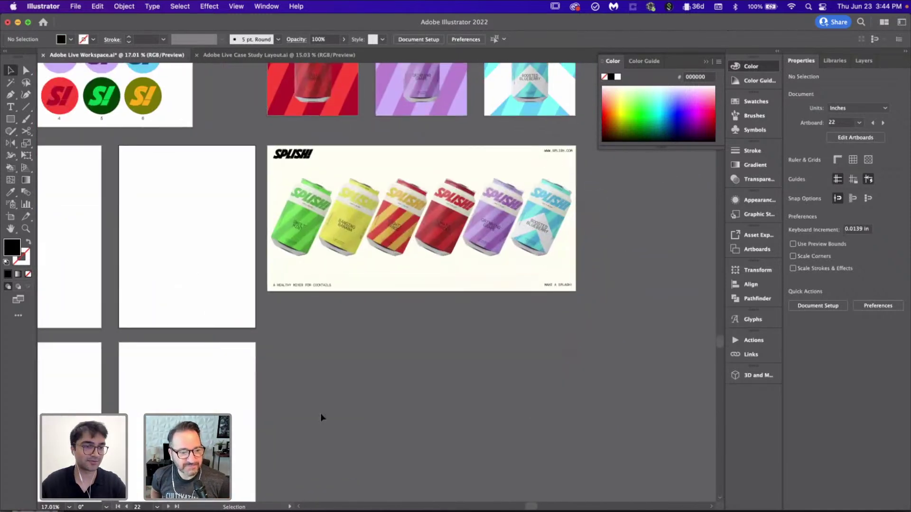
scroll(359, 443, down, 6)
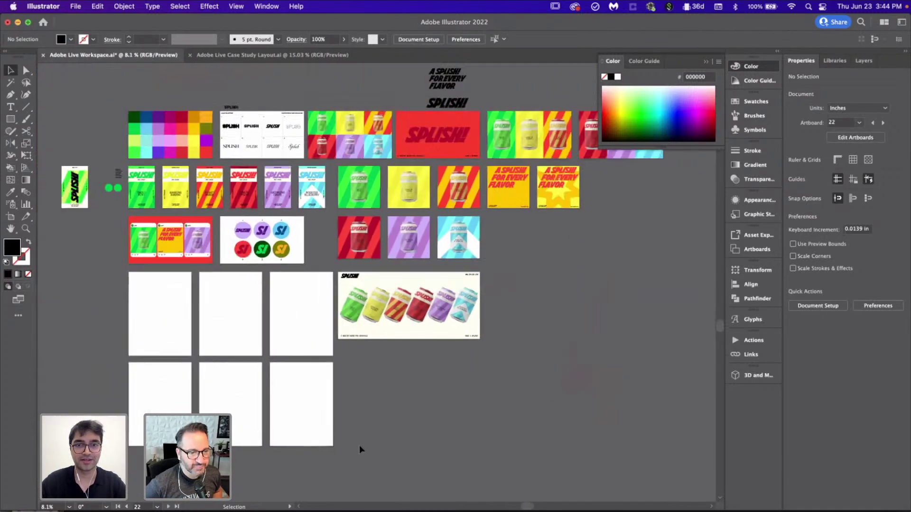
scroll(270, 383, up, 2)
scroll(166, 248, down, 1)
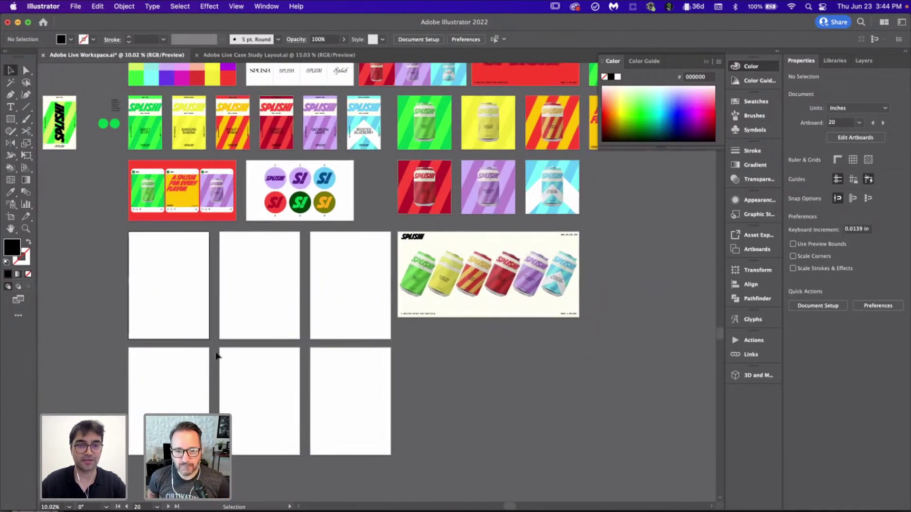
scroll(215, 356, up, 2)
scroll(216, 356, down, 2)
click(11, 217)
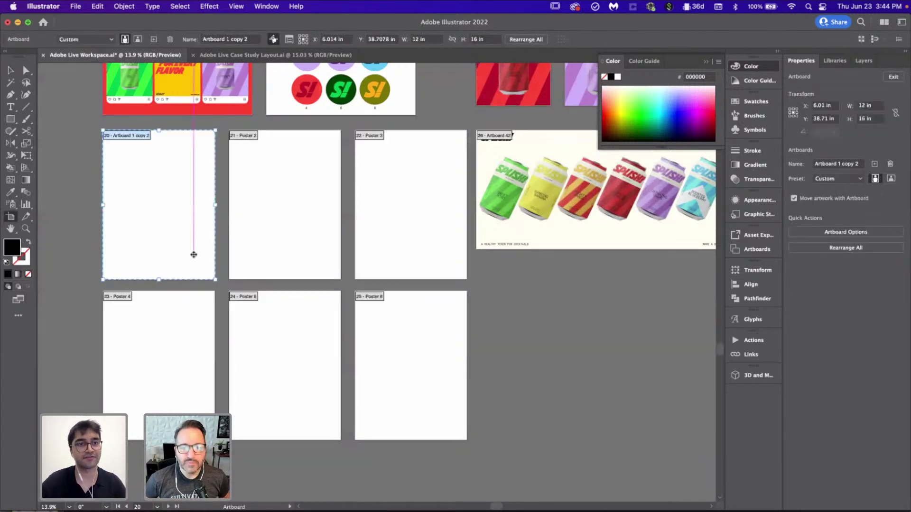
scroll(193, 254, up, 2)
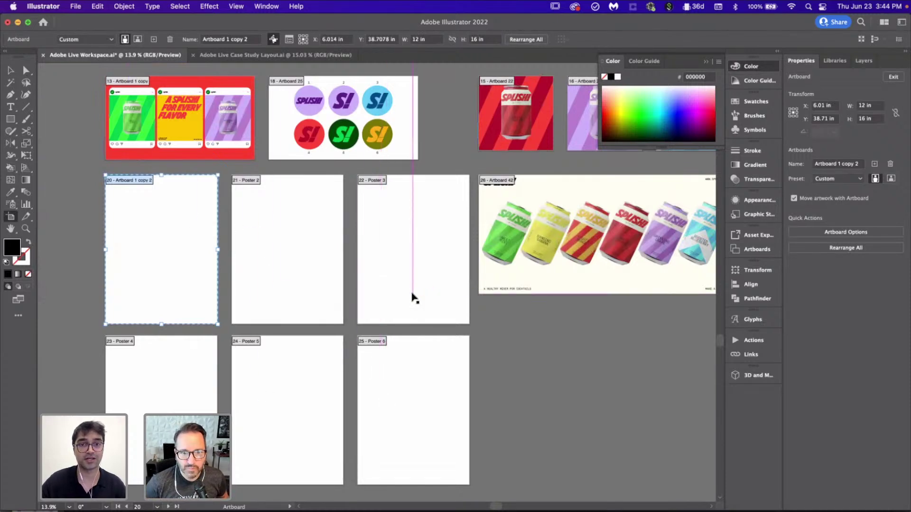
scroll(228, 294, down, 3)
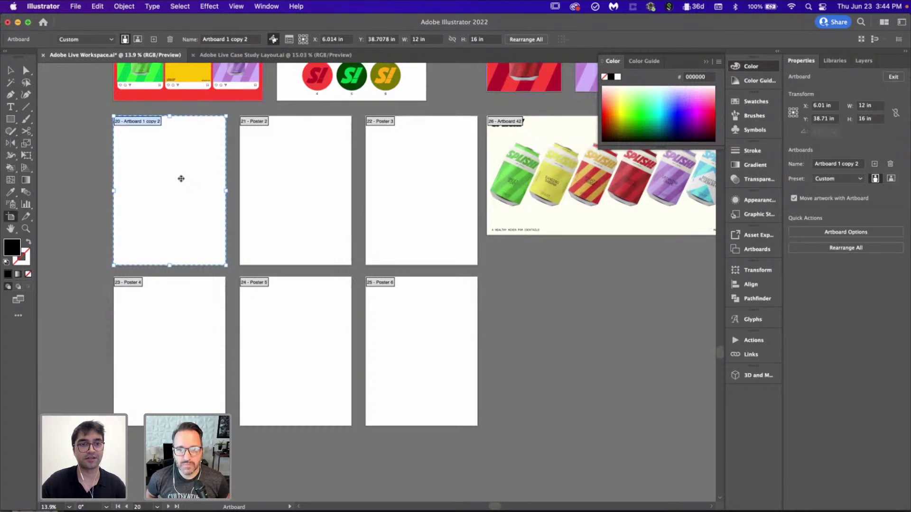
click(280, 327)
click(435, 169)
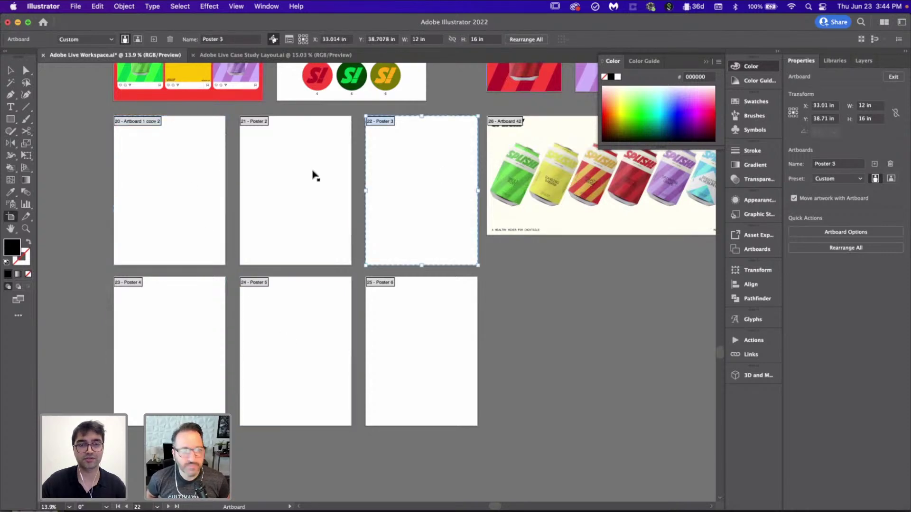
click(397, 295)
click(163, 302)
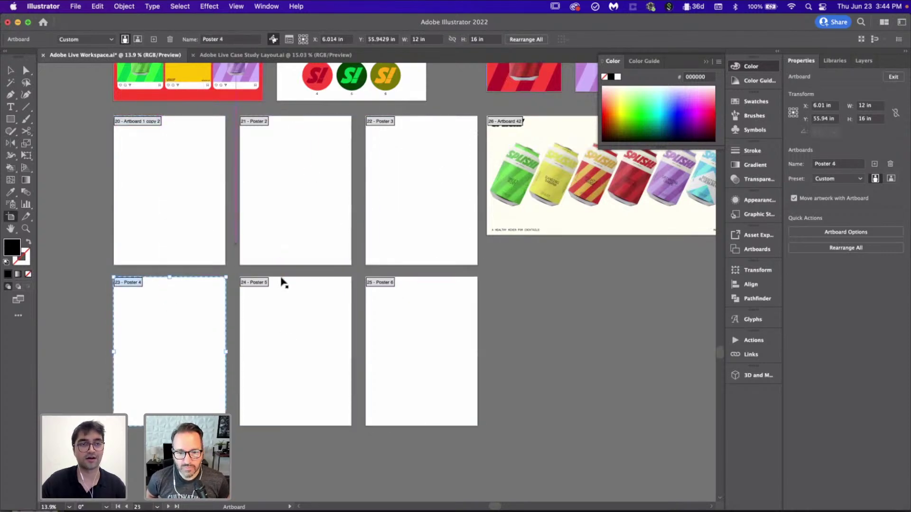
click(10, 71)
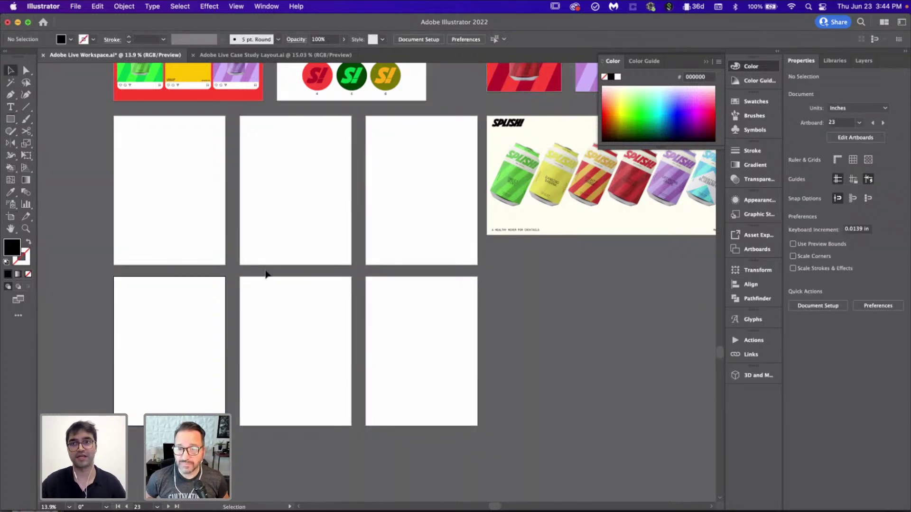
scroll(266, 274, right, 2)
- Option-drag a copy of the red striped clip group into the blank poster artboard's top-left corner
scroll(265, 274, down, 3)
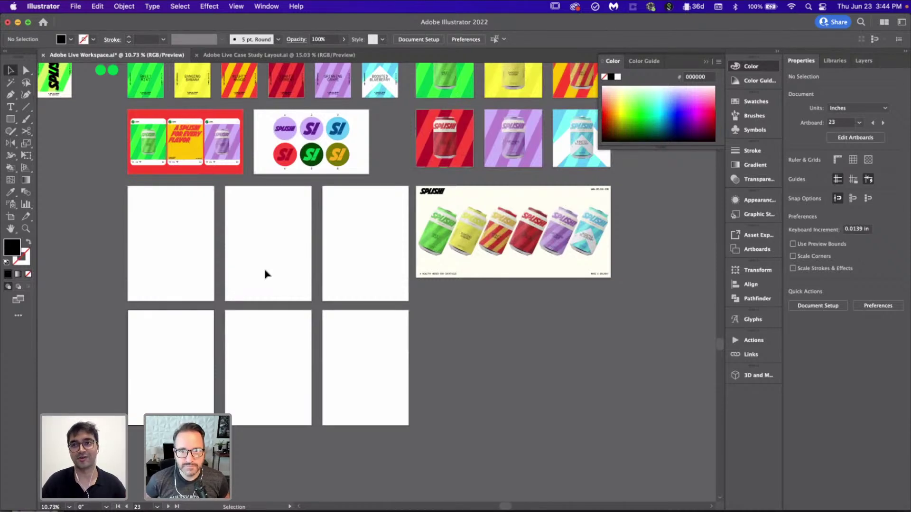
scroll(264, 274, up, 1)
scroll(264, 274, right, 1)
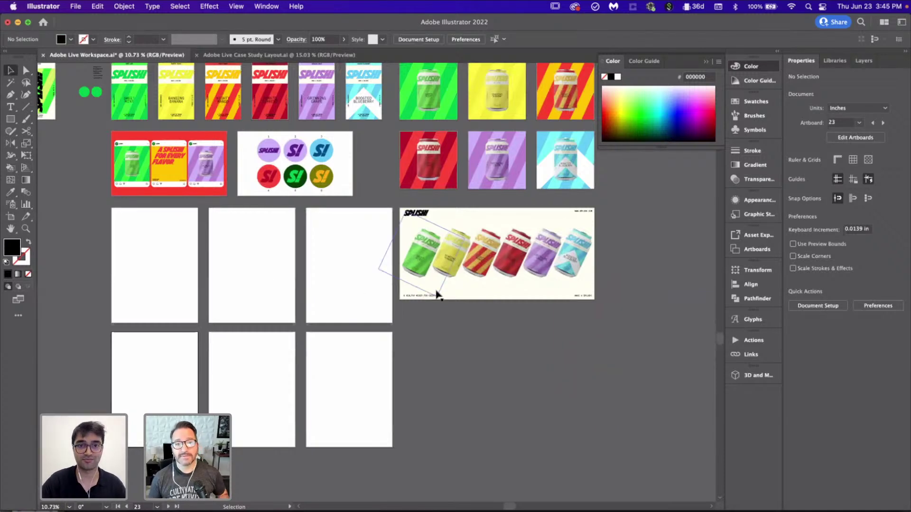
scroll(436, 294, up, 2)
scroll(436, 294, right, 3)
scroll(609, 188, up, 3)
scroll(609, 189, right, 3)
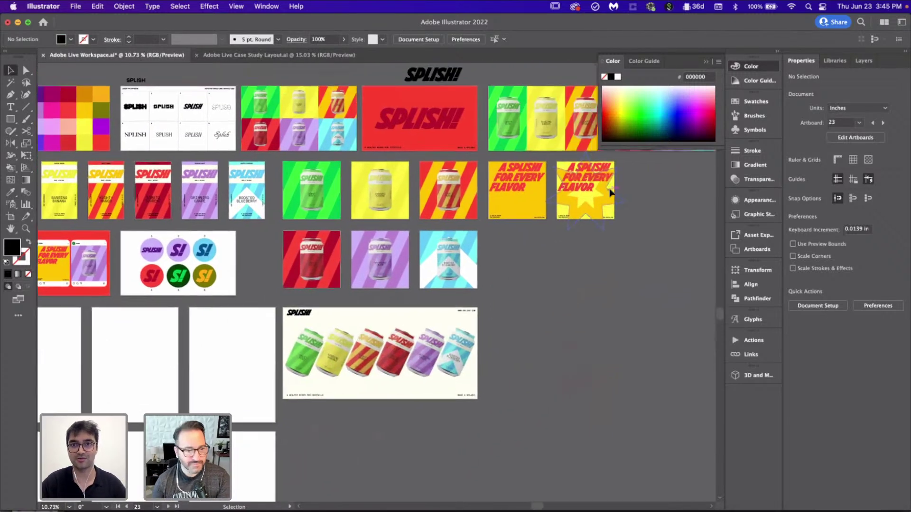
scroll(609, 188, up, 1)
scroll(488, 258, down, 3)
scroll(488, 258, left, 2)
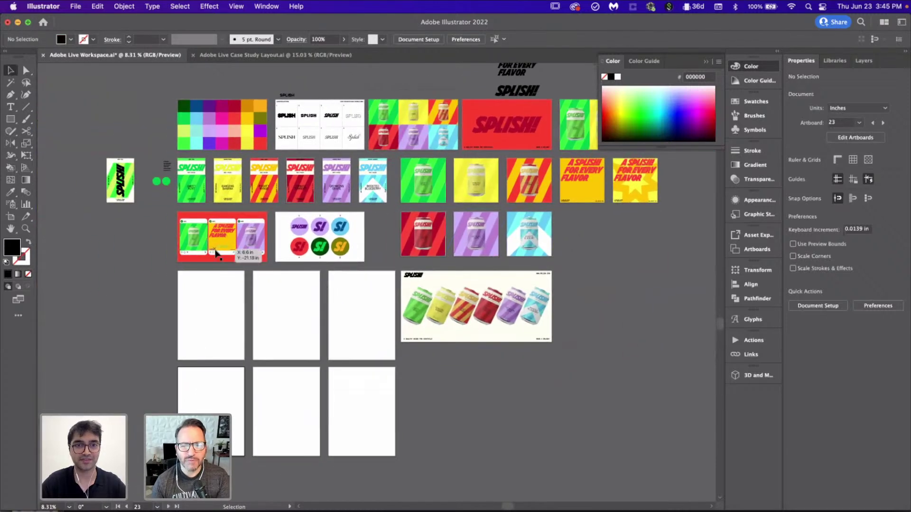
scroll(215, 255, up, 2)
scroll(216, 254, down, 2)
scroll(216, 255, right, 1)
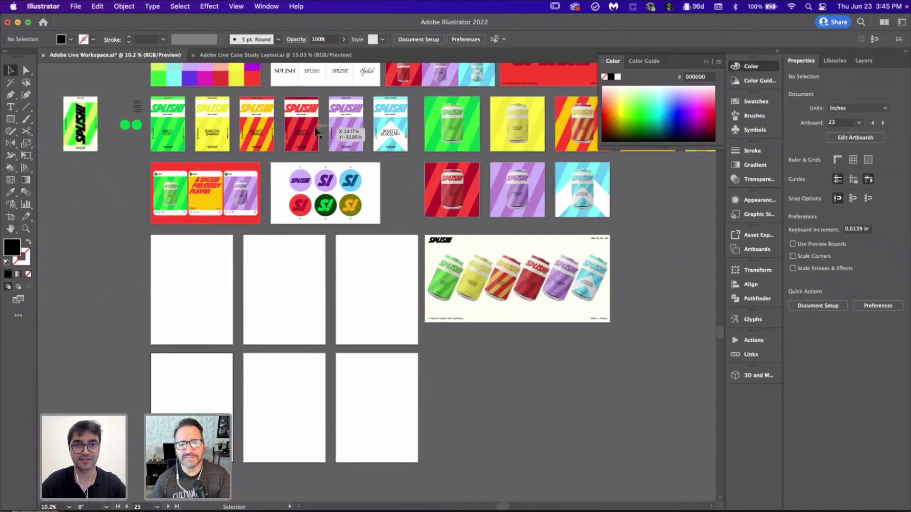
click(313, 128)
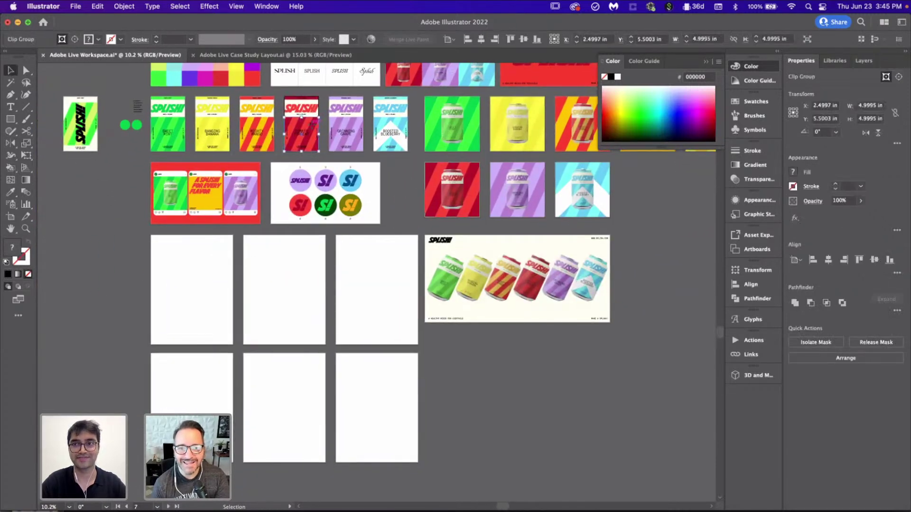
drag(313, 125, 265, 198)
scroll(274, 249, up, 5)
scroll(275, 249, up, 2)
- Scale the red stripes up to fill the artboard's height, spilling past its right edge
scroll(265, 199, down, 3)
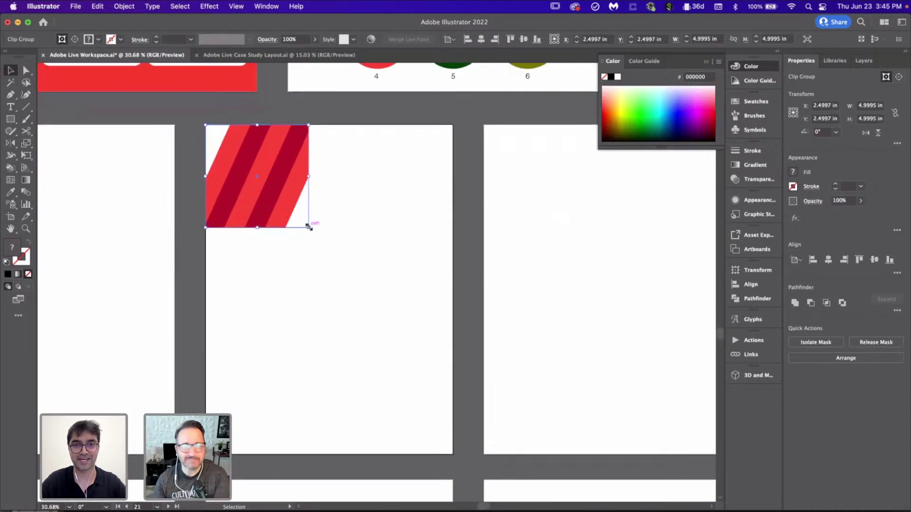
drag(308, 227, 535, 454)
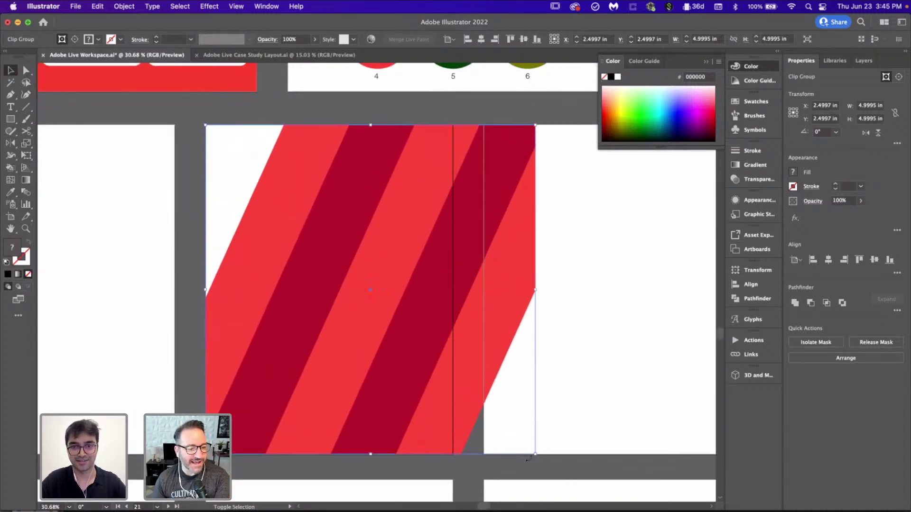
scroll(594, 394, down, 2)
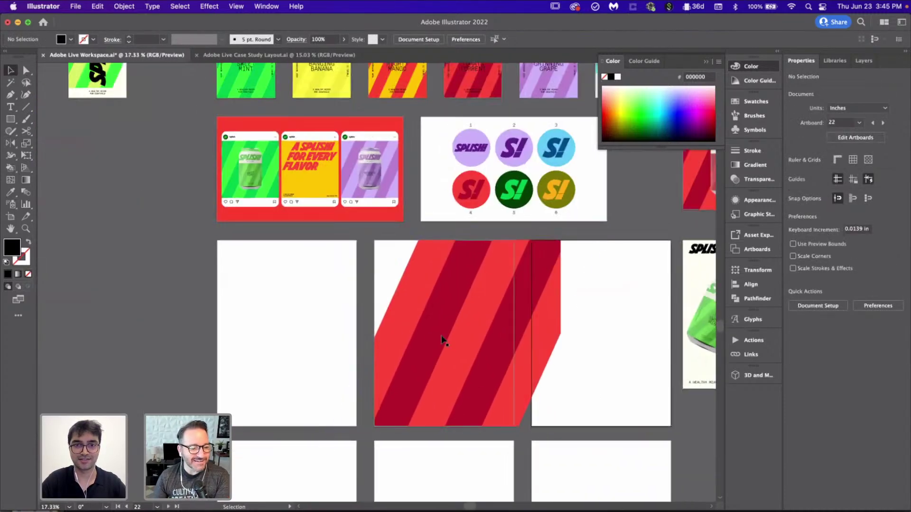
click(280, 317)
scroll(281, 317, down, 2)
scroll(294, 311, left, 3)
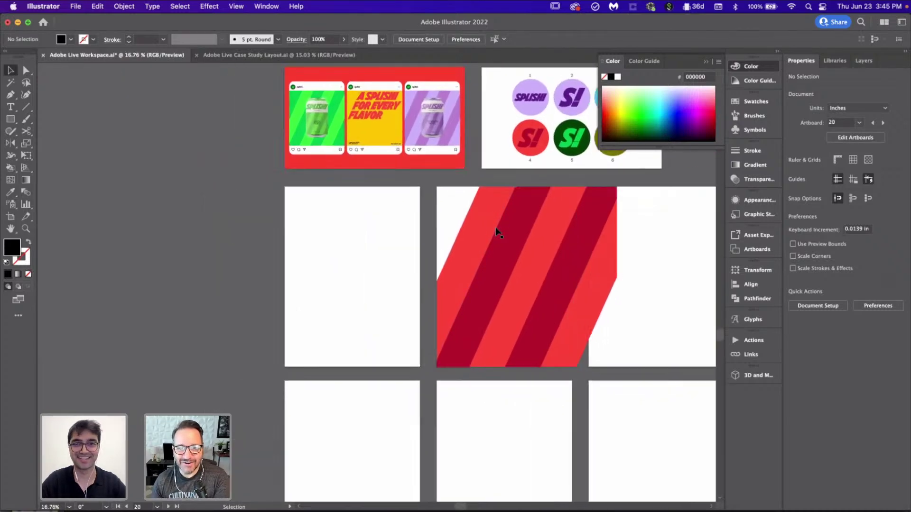
scroll(495, 226, down, 2)
scroll(495, 226, up, 3)
scroll(495, 226, right, 5)
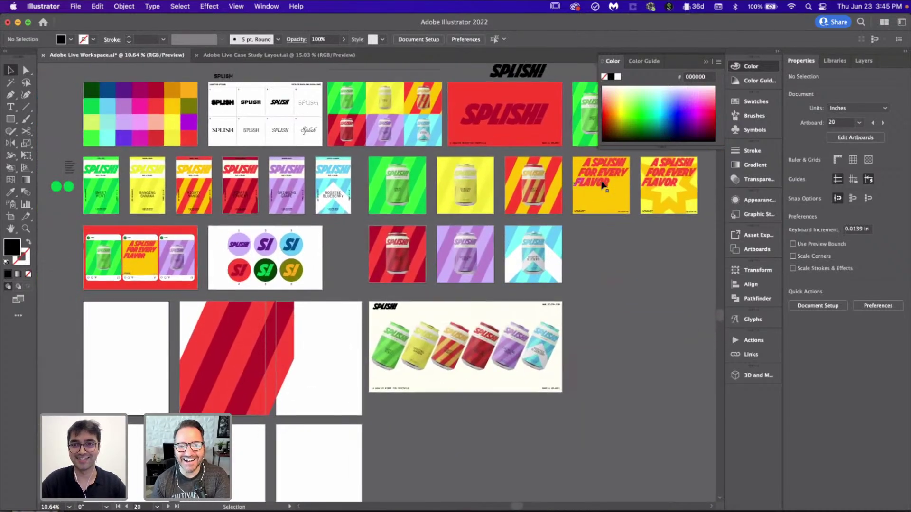
- Select the flavor headline above the yellow and star artboards
click(602, 184)
scroll(602, 184, down, 2)
click(596, 236)
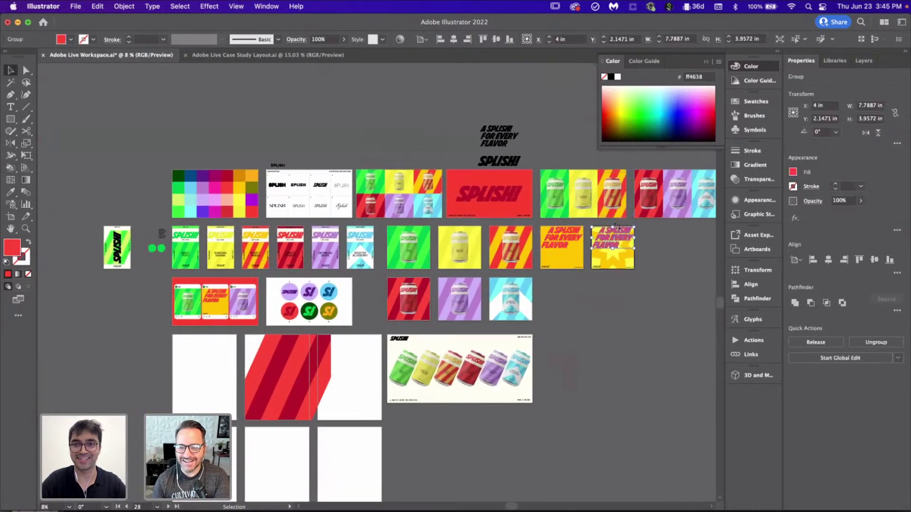
scroll(595, 236, right, 4)
scroll(596, 236, up, 1)
- Copy the A SPLISH! FOR EVERY FLAVOR headline onto two empty artboards
click(406, 156)
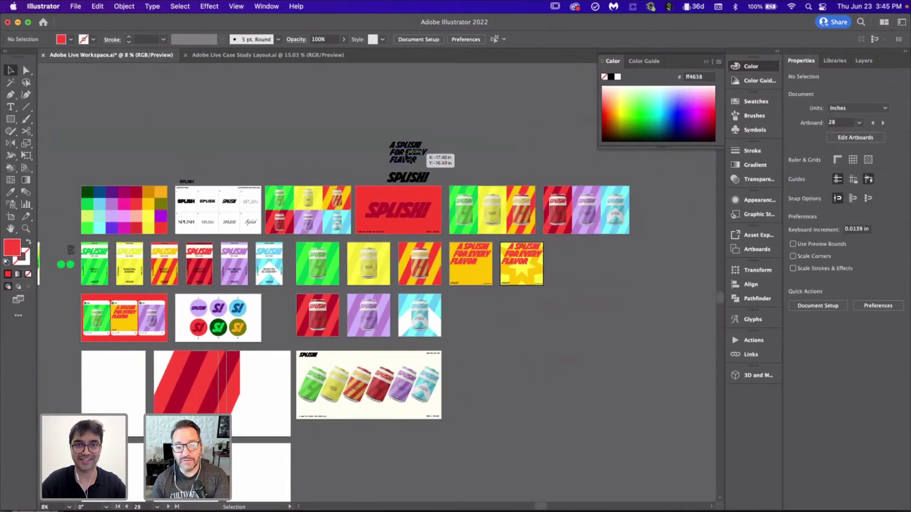
drag(406, 157, 110, 382)
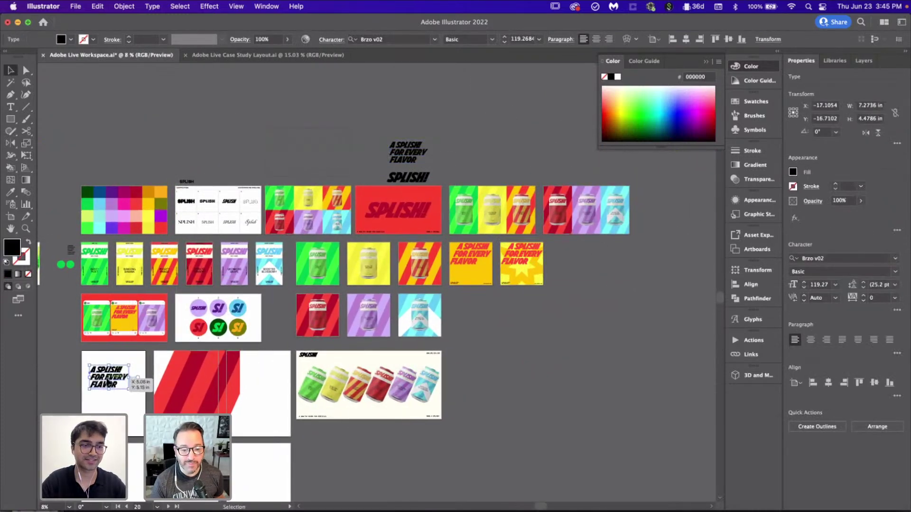
scroll(109, 384, up, 3)
scroll(109, 382, up, 5)
scroll(297, 350, down, 2)
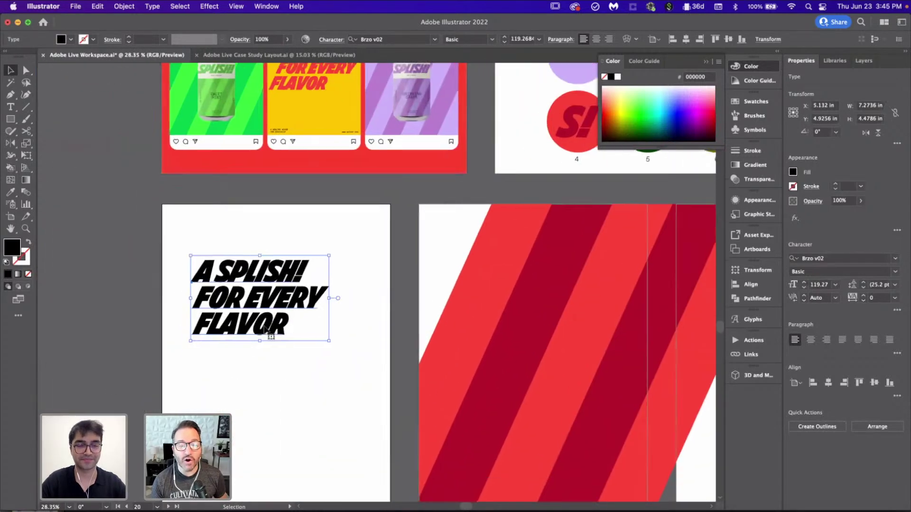
click(290, 307)
scroll(290, 307, down, 3)
scroll(291, 307, down, 2)
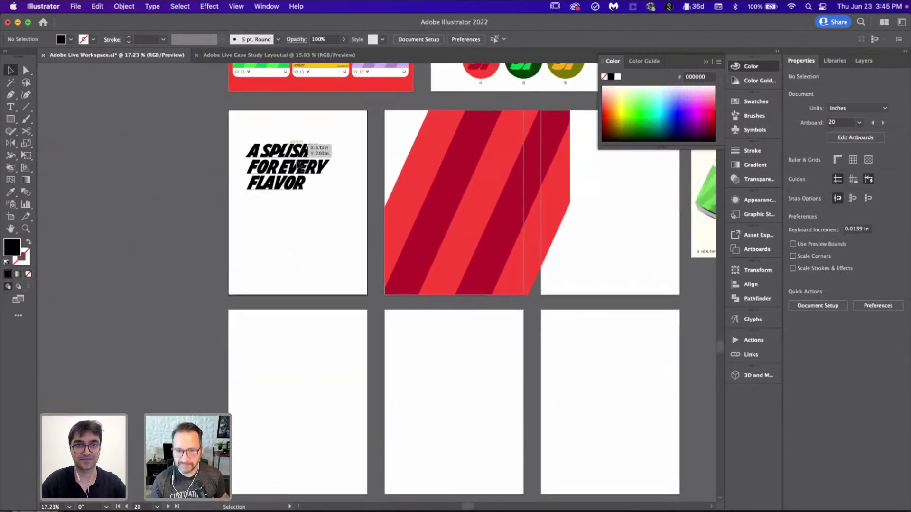
drag(300, 166, 301, 394)
click(346, 470)
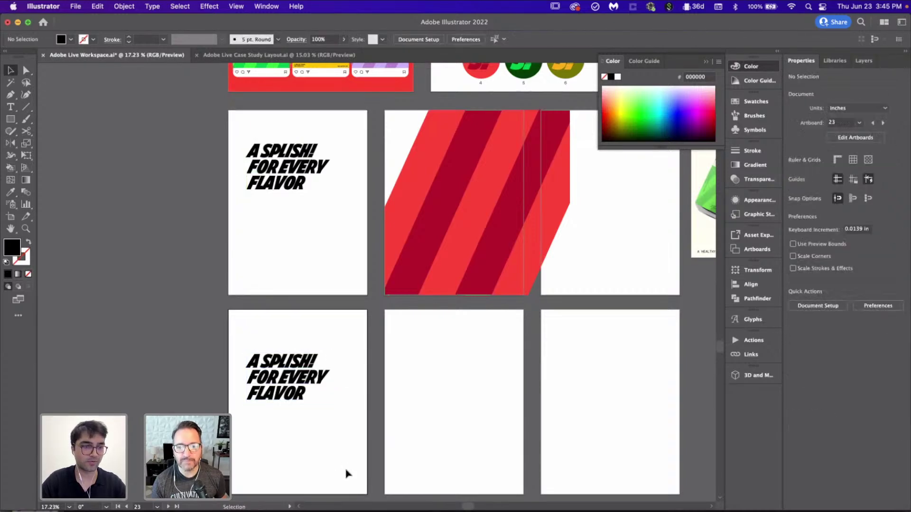
- Replace the lower copy's text with SPLASH INTO SUMMER WITH SPLISH!
scroll(345, 467, up, 3)
click(315, 325)
double_click(314, 324)
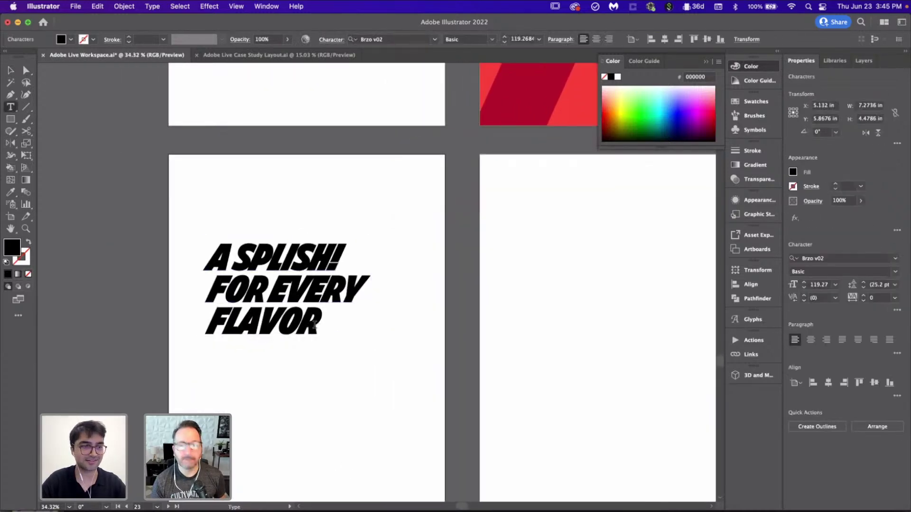
drag(295, 321, 195, 263)
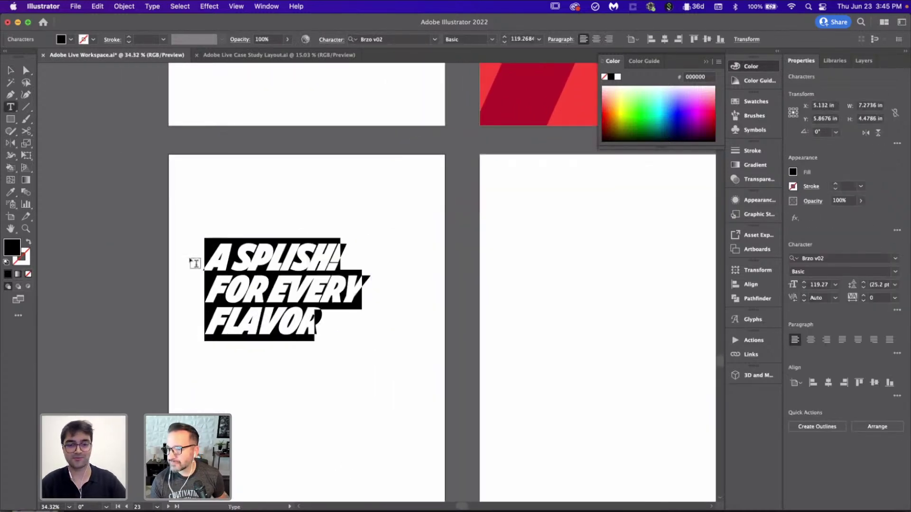
text(SPLASH)
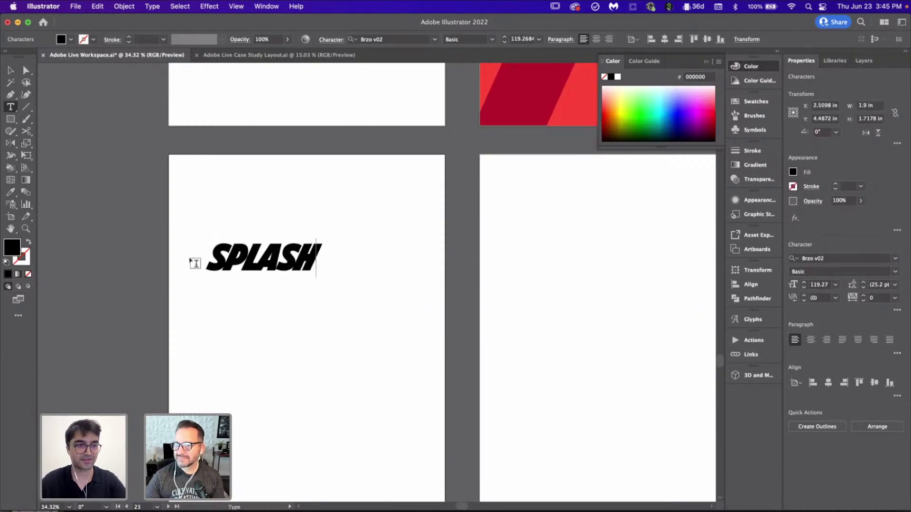
text( INTO)
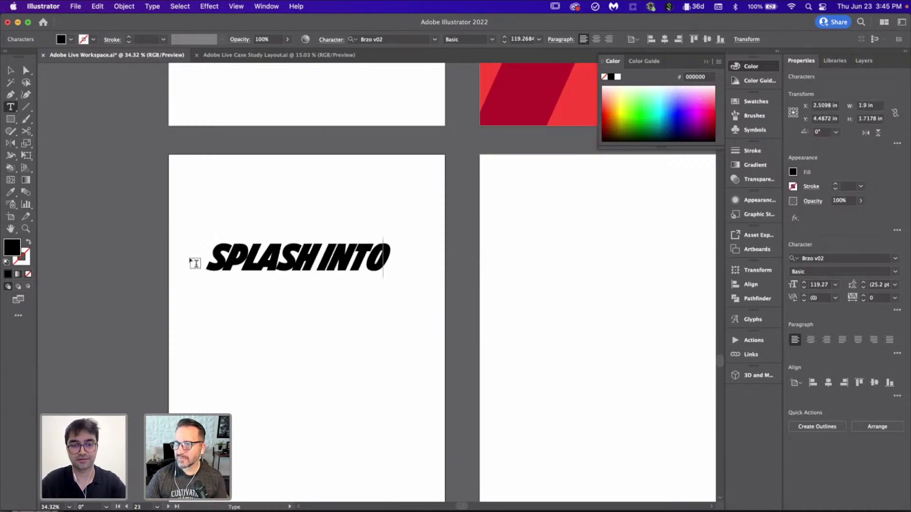
text( SUMMER WITH )
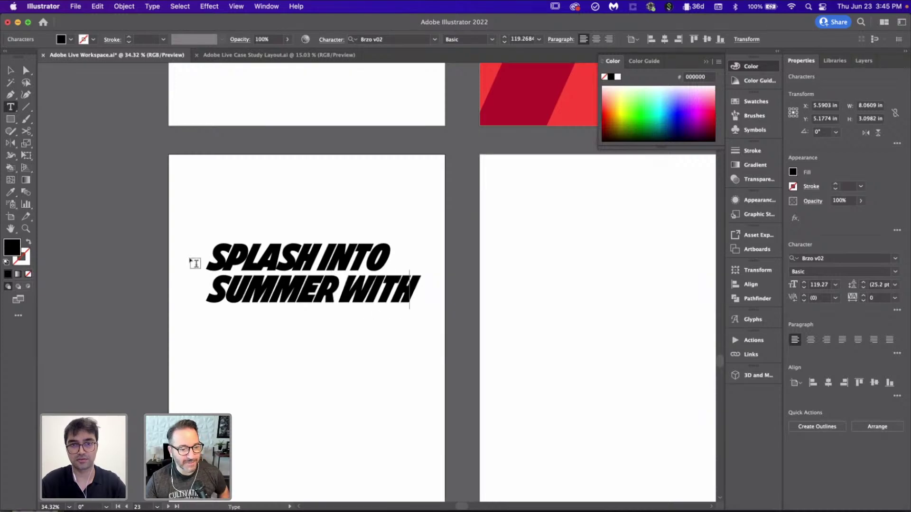
text(SPL)
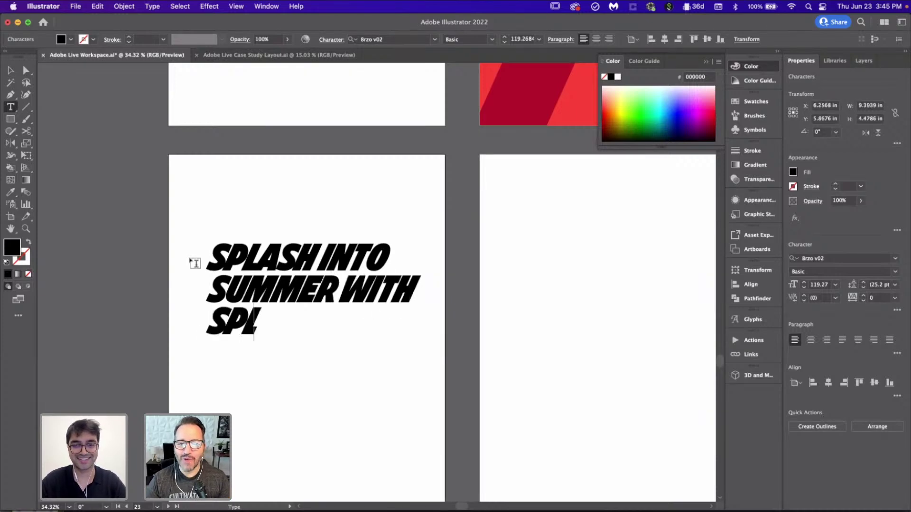
text(ISH!)
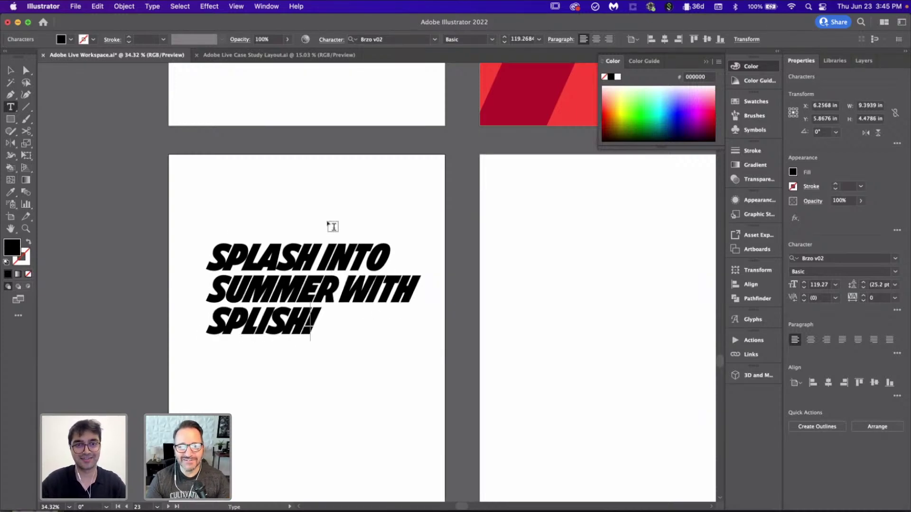
- Break the new headline onto five lines, one word per line
click(325, 247)
key(Return)
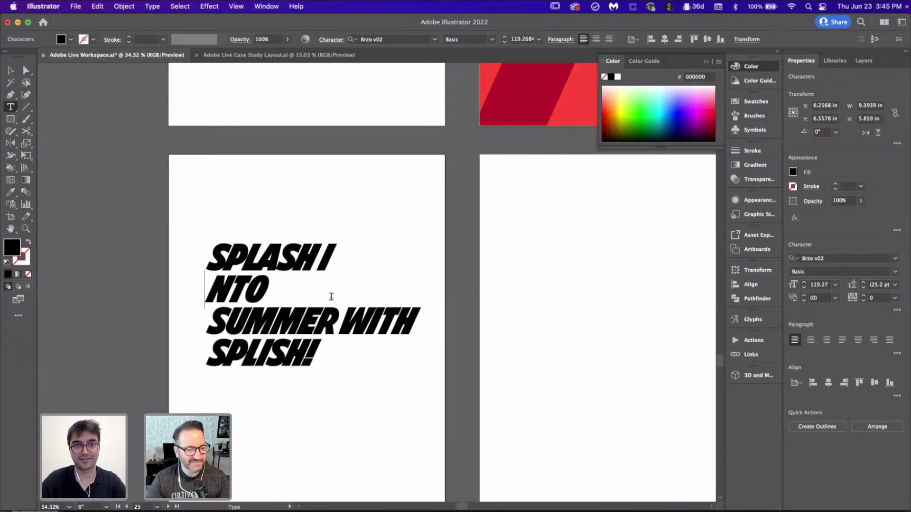
key(BackSpace)
key(Left)
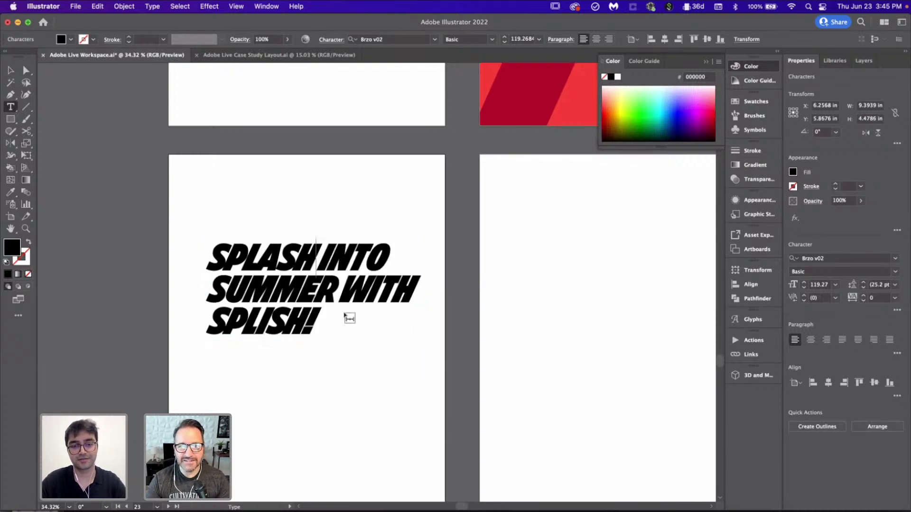
key(Return)
click(344, 325)
key(Return)
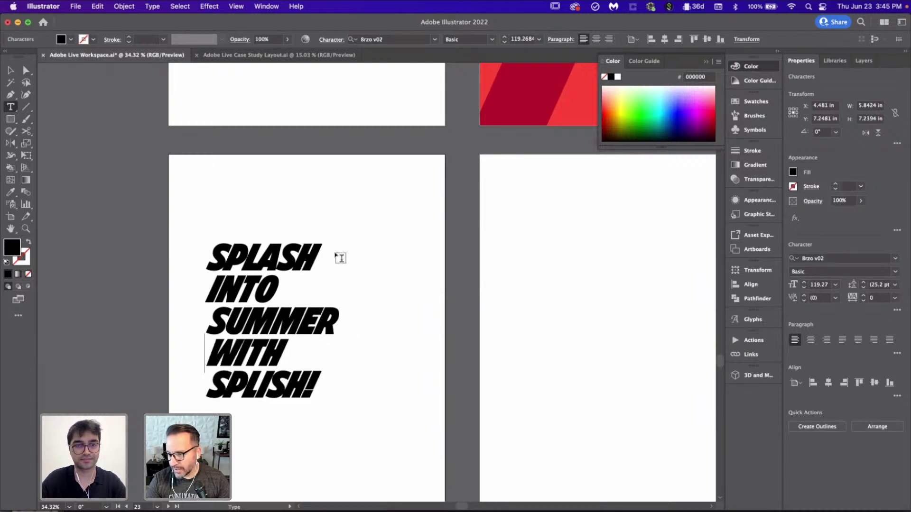
click(11, 72)
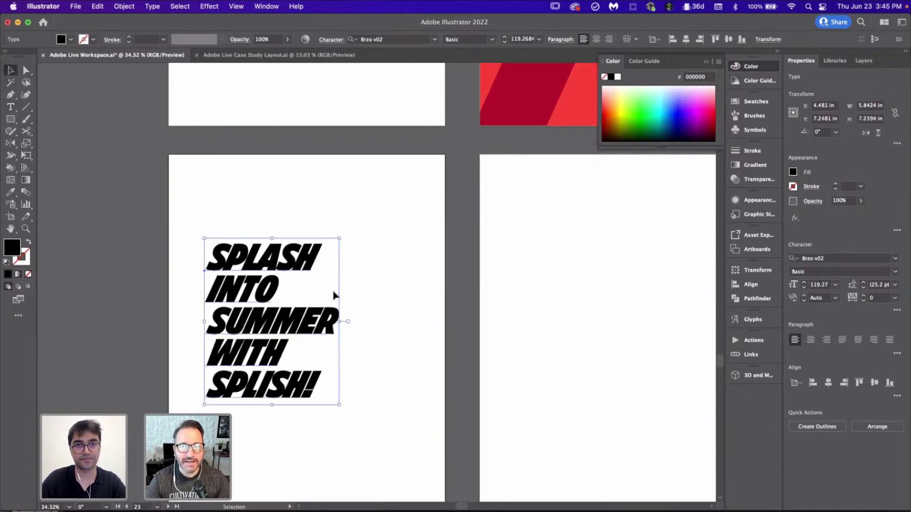
click(396, 347)
- Duplicate the SPLASH INTO SUMMER WITH SPLISH! headline onto the bottom-right artboard
scroll(397, 348, down, 3)
scroll(396, 348, up, 1)
scroll(396, 348, up, 2)
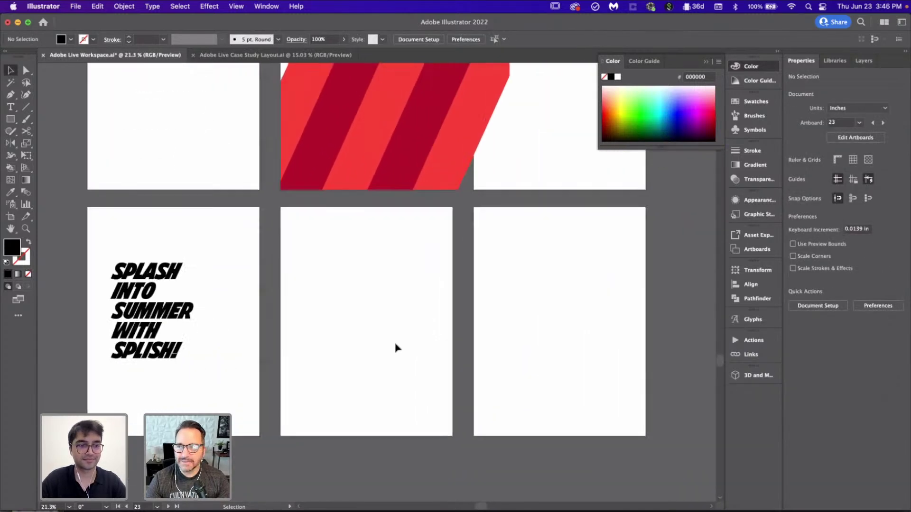
click(179, 316)
scroll(178, 315, down, 5)
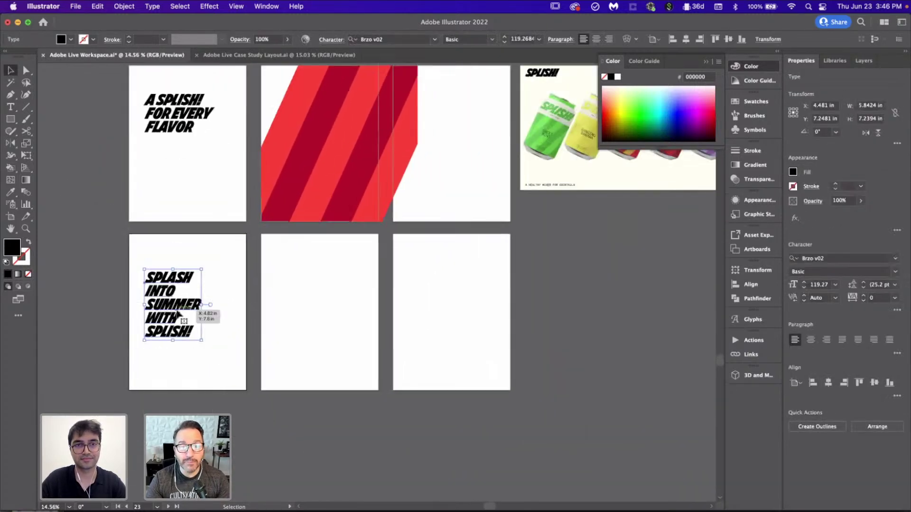
drag(178, 316, 458, 316)
scroll(458, 318, up, 6)
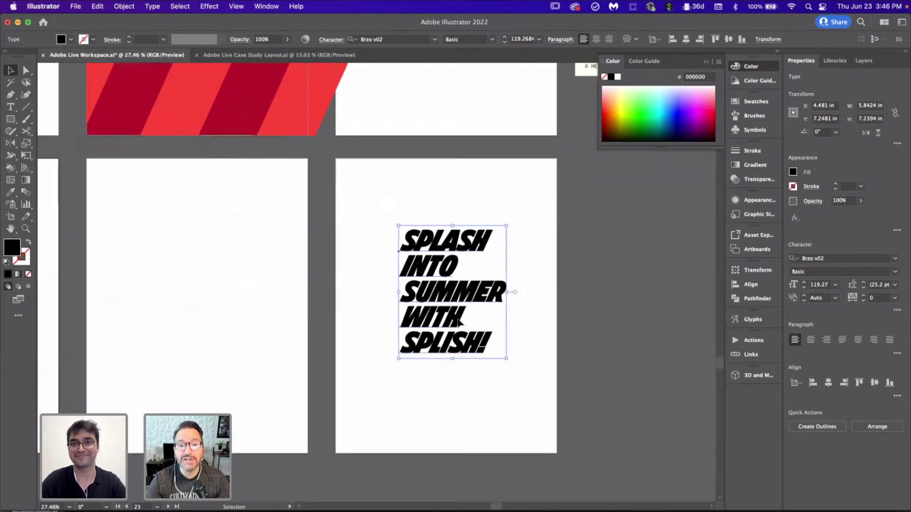
scroll(459, 323, down, 2)
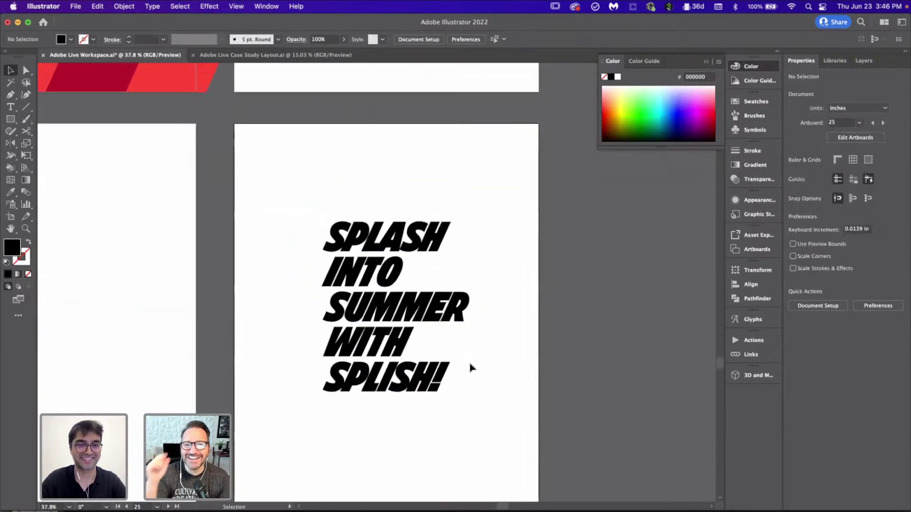
double_click(429, 383)
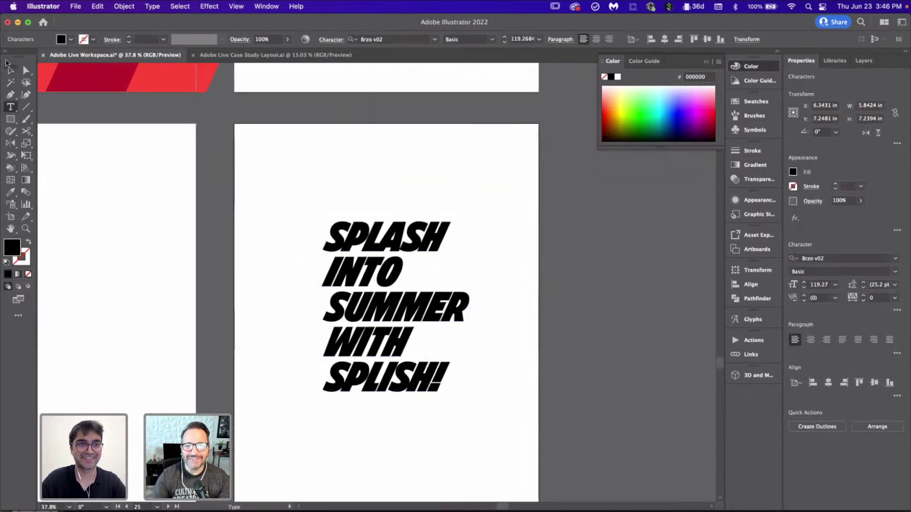
click(10, 70)
scroll(189, 317, down, 5)
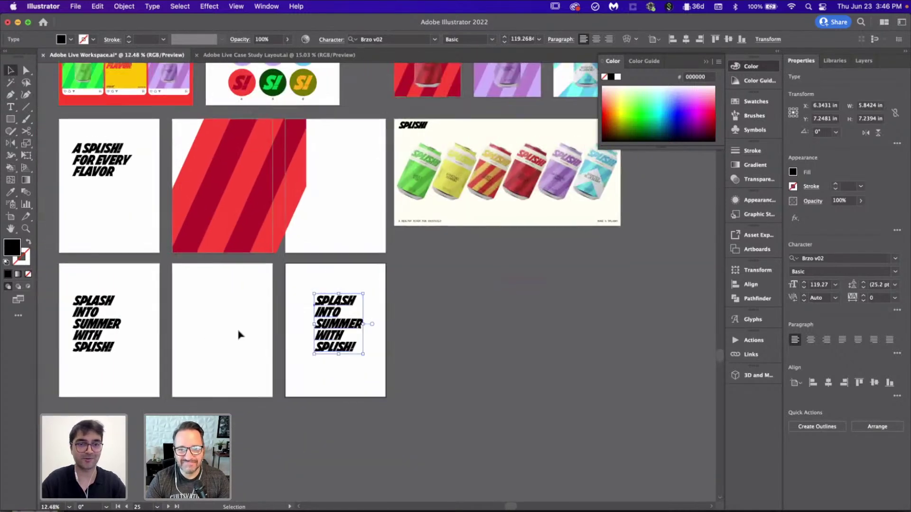
click(238, 335)
scroll(240, 334, up, 3)
- Move the A HEALTHY MIXER FOR COCKTAILS tagline onto the top of the lower-left artboard
scroll(240, 333, left, 3)
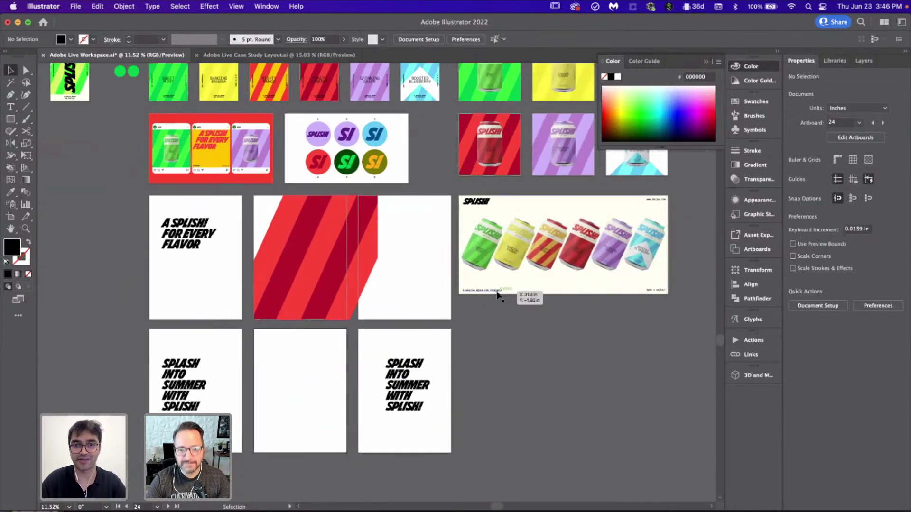
mouse_move(496, 290)
mouse_down()
mouse_move(294, 369)
mouse_move(199, 339)
mouse_up()
scroll(252, 365, up, 5)
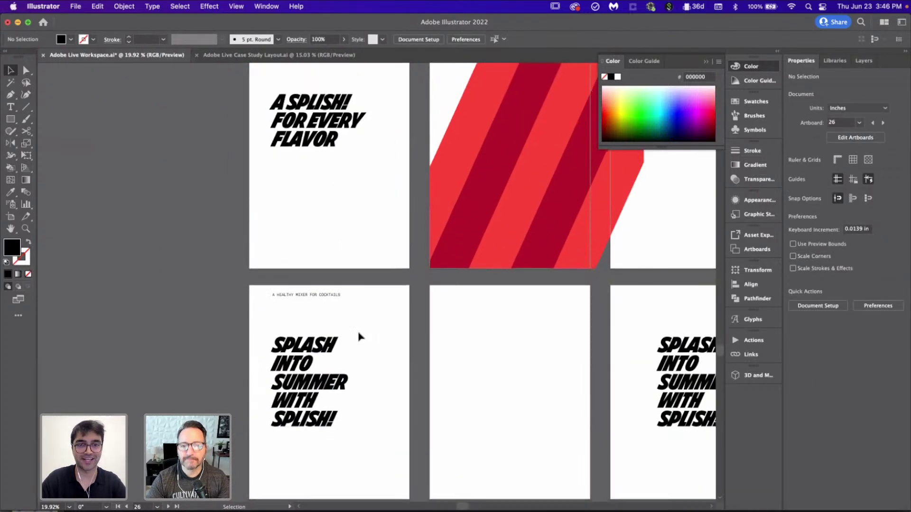
scroll(370, 208, up, 5)
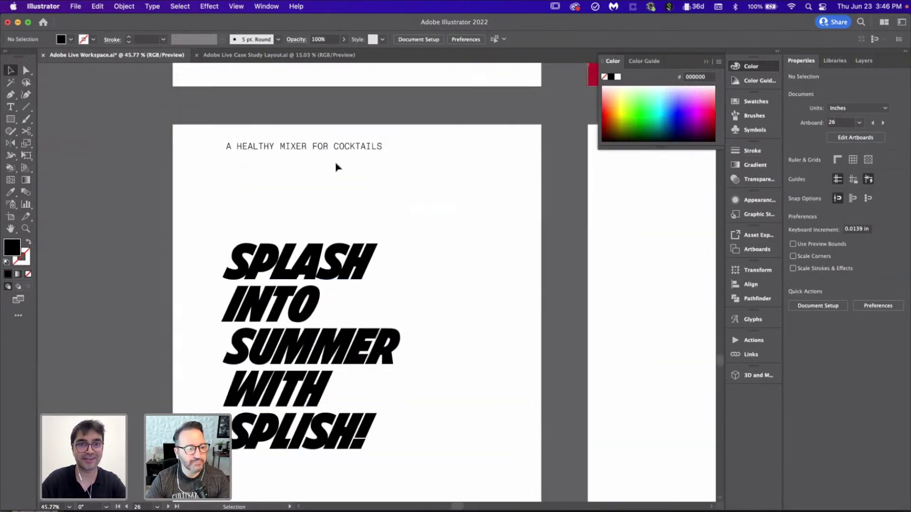
- Retype the tagline as a byline crediting the first designer and move it top-left
double_click(366, 148)
key(super+a)
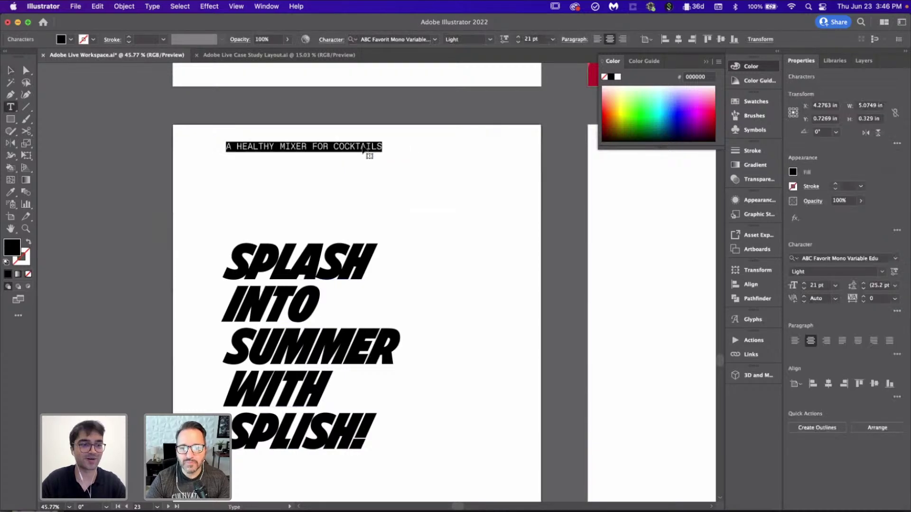
scroll(364, 150, up, 1)
scroll(363, 148, up, 2)
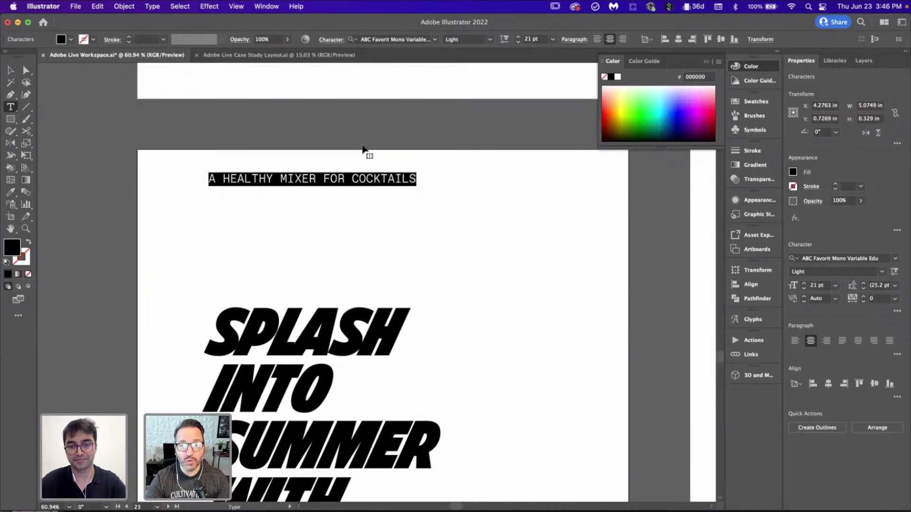
text(BY VOODOO)
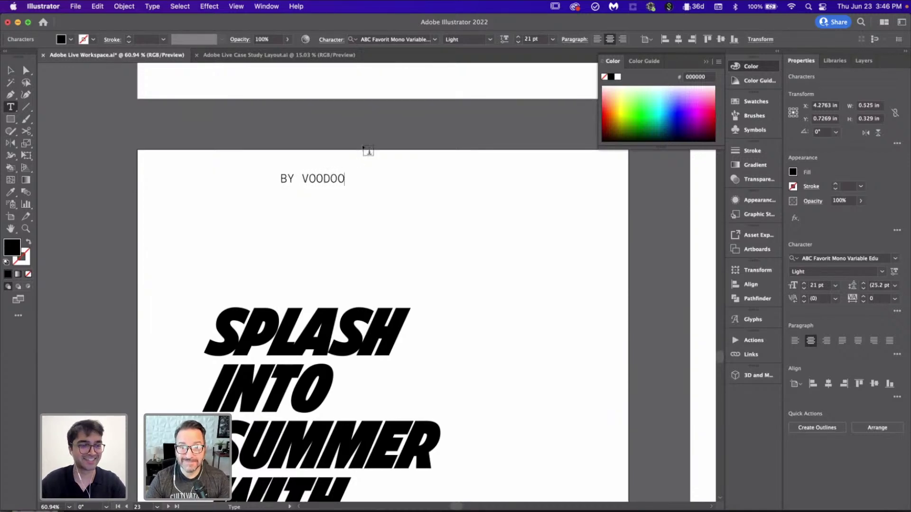
text( VAL)
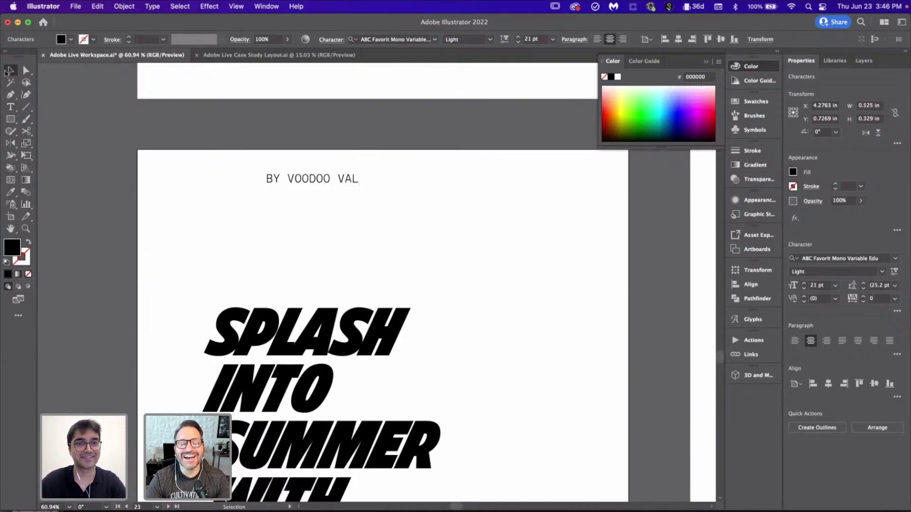
click(9, 70)
click(273, 211)
drag(308, 183, 206, 176)
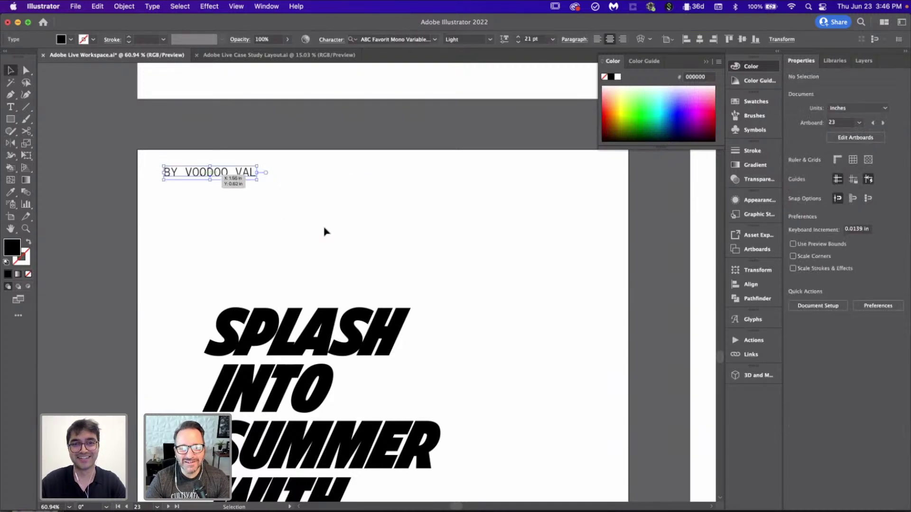
click(325, 231)
- Copy the byline to the lower-right artboard and change its name to the second designer's
scroll(324, 232, down, 8)
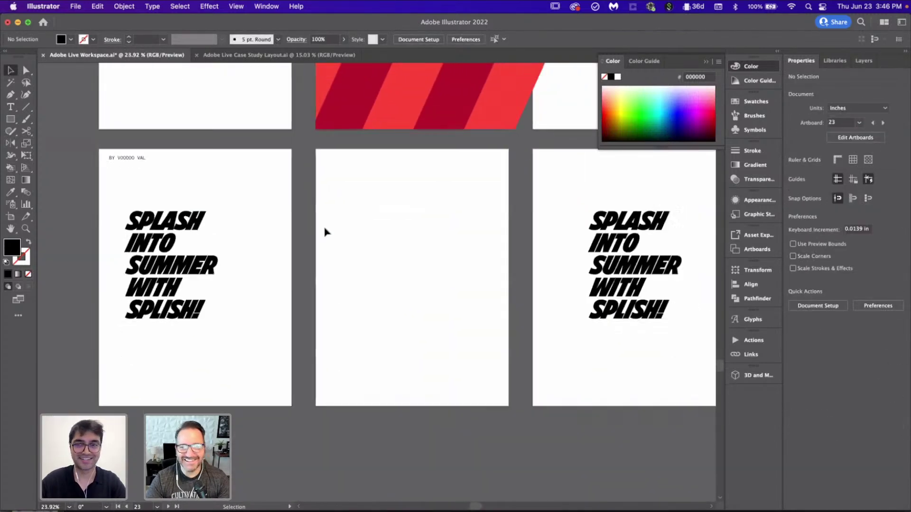
scroll(325, 232, down, 1)
drag(110, 181, 524, 188)
click(532, 197)
scroll(532, 197, up, 3)
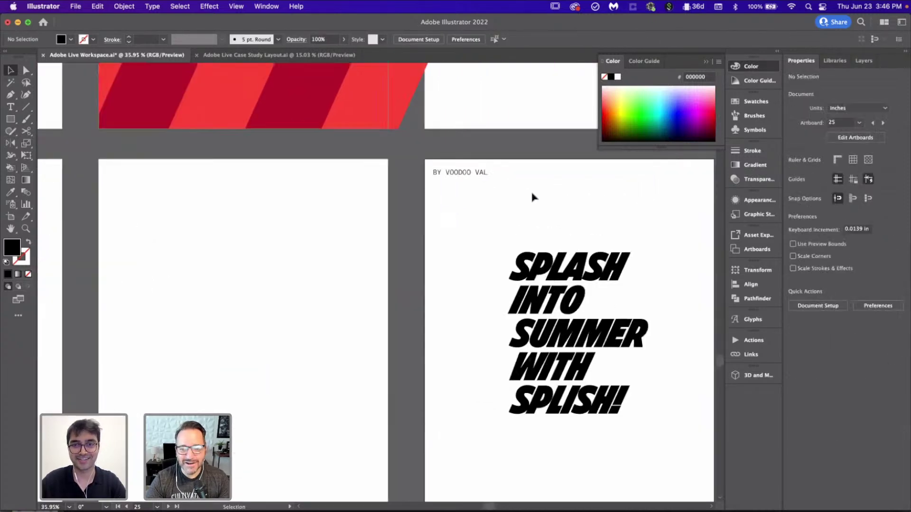
scroll(532, 197, up, 5)
double_click(390, 145)
key(super+a)
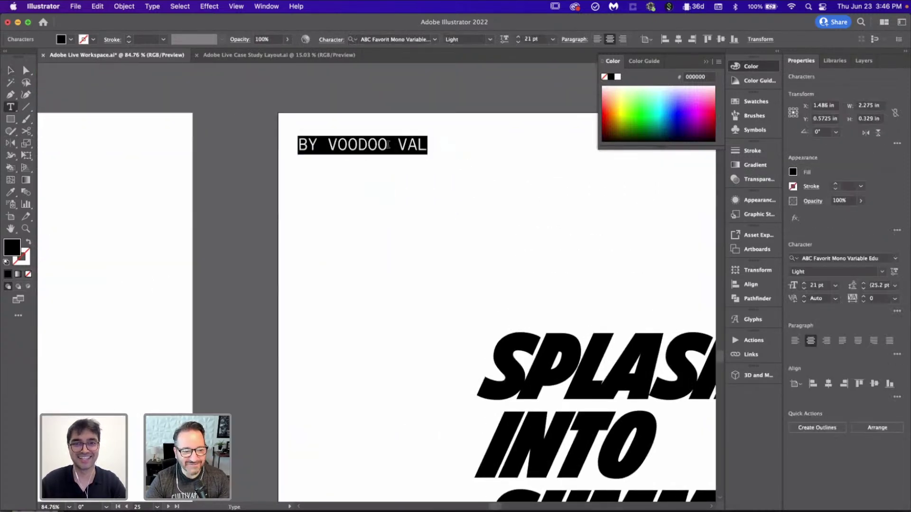
drag(330, 142, 484, 150)
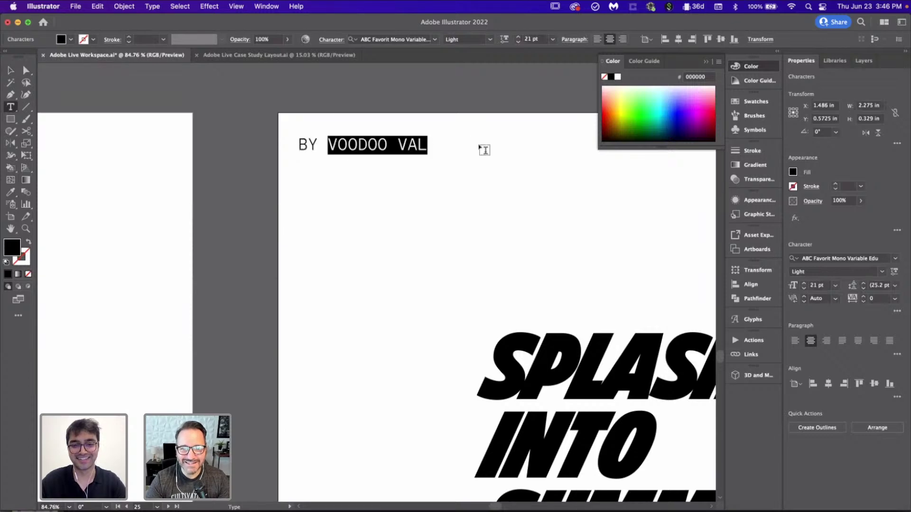
text(CJ)
click(10, 70)
click(376, 325)
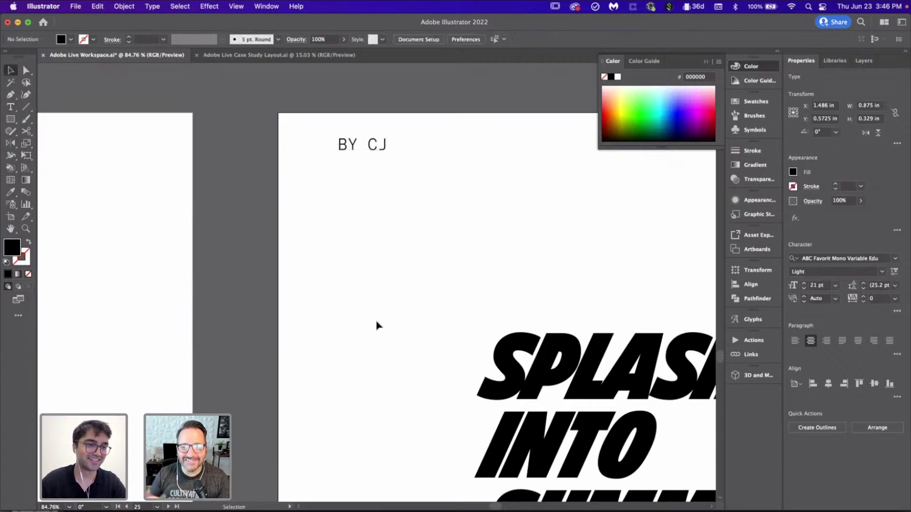
scroll(376, 325, down, 5)
scroll(377, 325, down, 3)
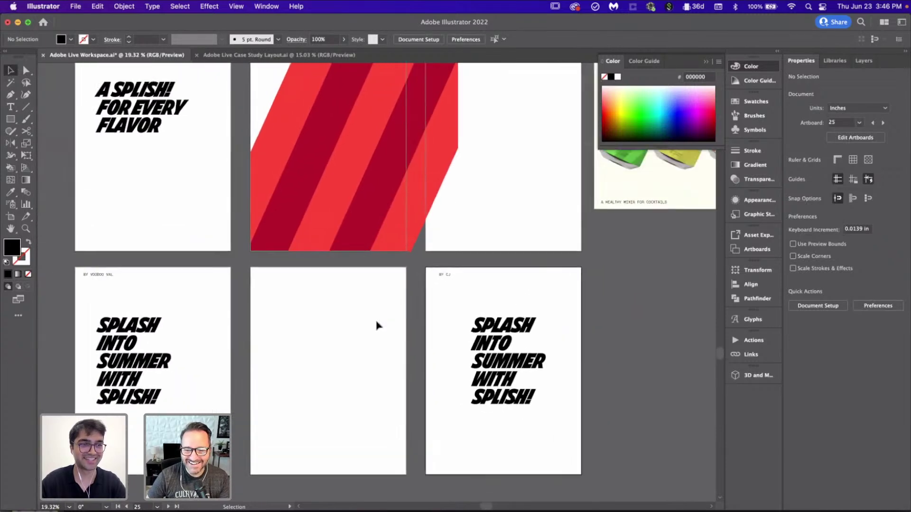
scroll(377, 324, down, 2)
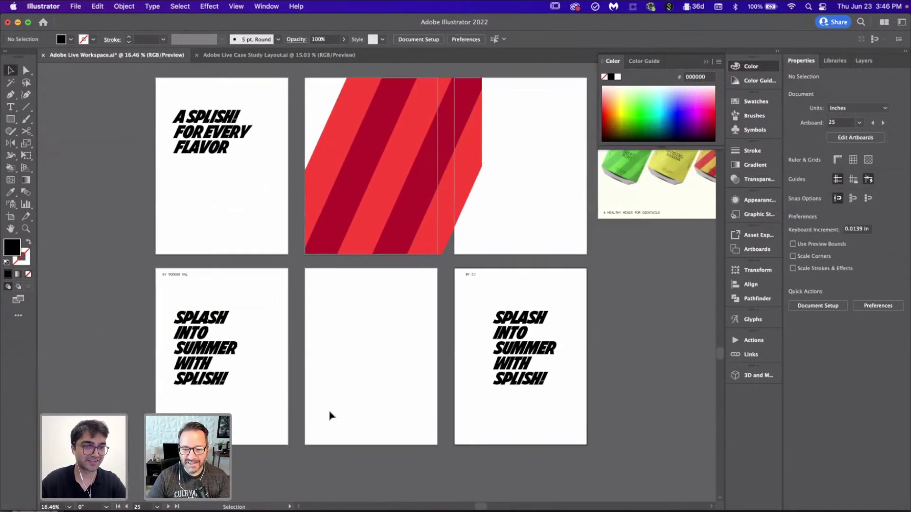
- Retype the right artboard's headline so it begins 'SPLISH SPLASH'
scroll(366, 409, up, 2)
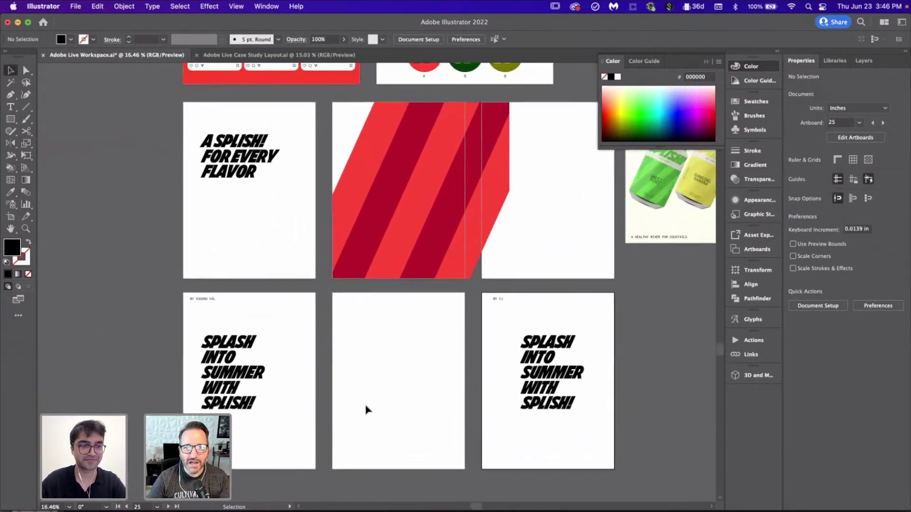
scroll(366, 410, right, 2)
click(504, 370)
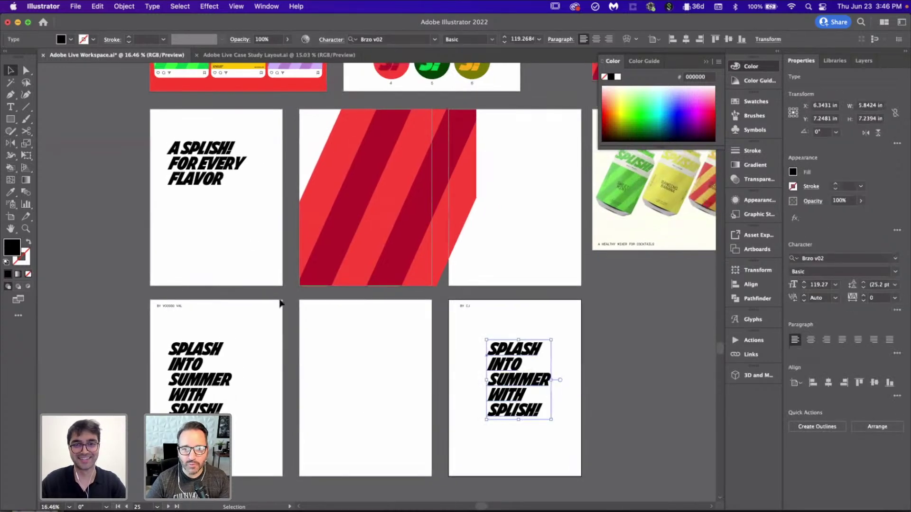
click(384, 354)
scroll(406, 368, down, 2)
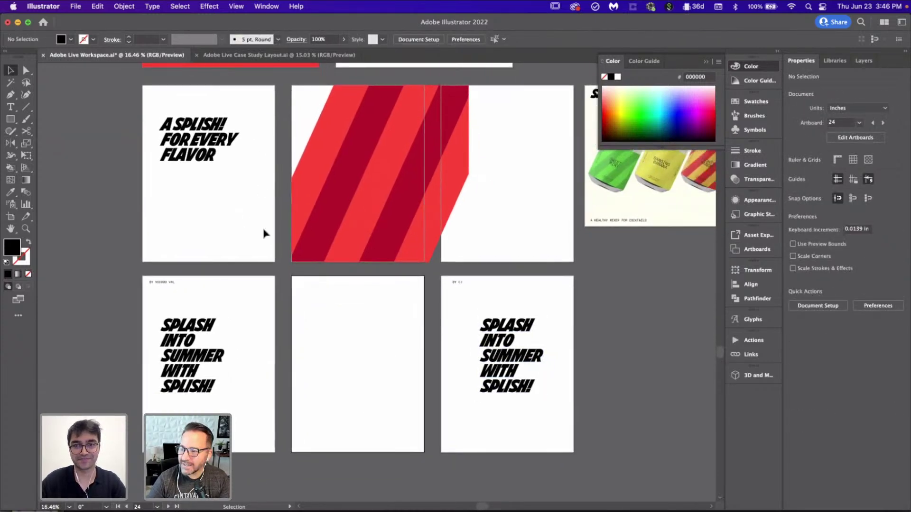
scroll(461, 321, right, 4)
scroll(461, 321, down, 2)
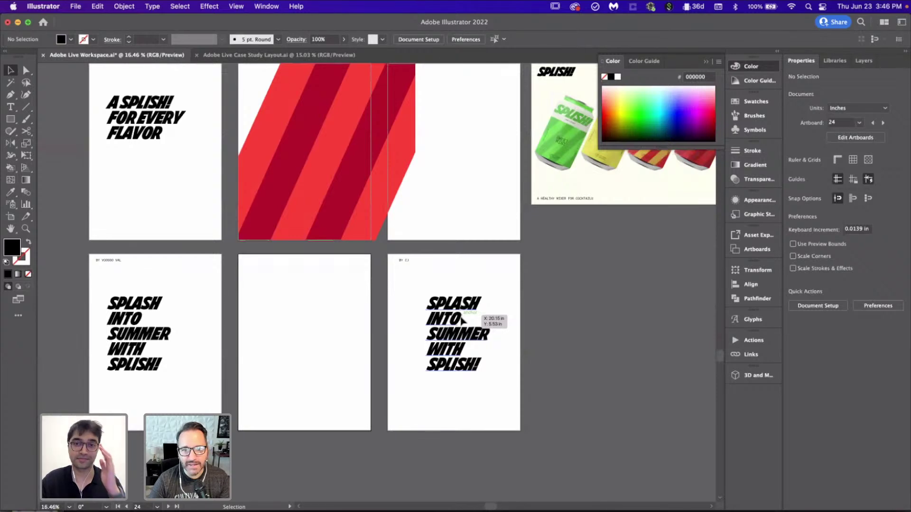
scroll(474, 370, up, 3)
scroll(470, 365, down, 1)
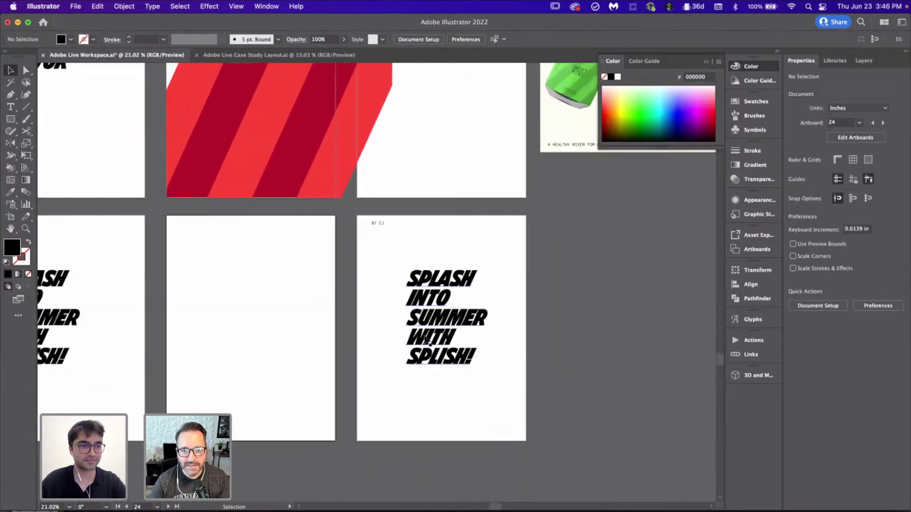
scroll(428, 340, up, 3)
double_click(432, 361)
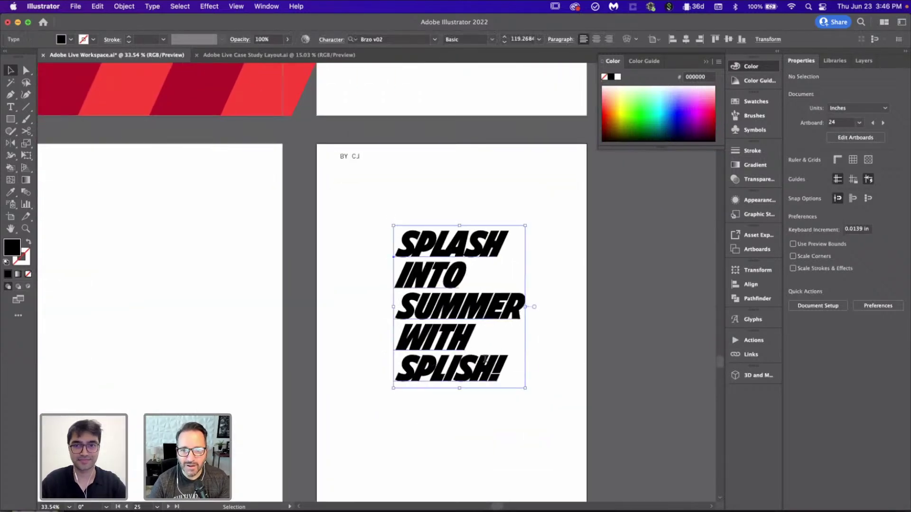
drag(387, 248, 449, 245)
text(ISH )
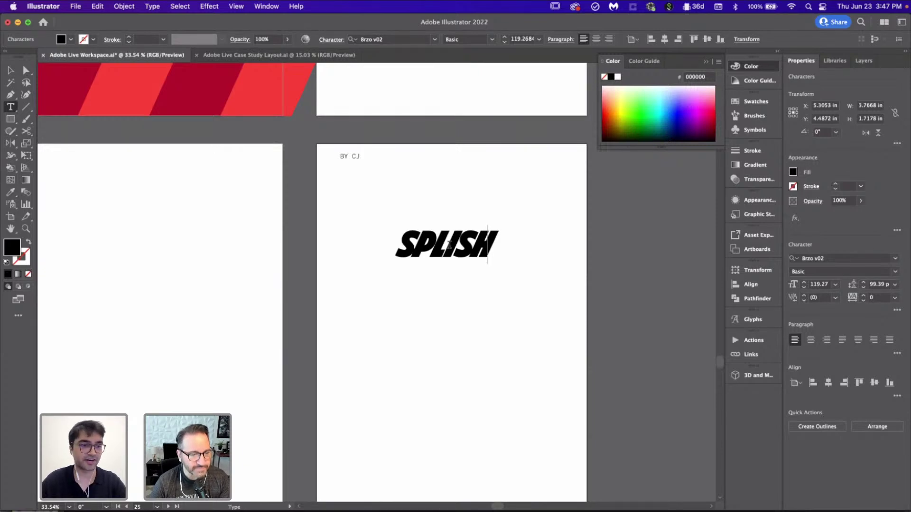
text(SPL)
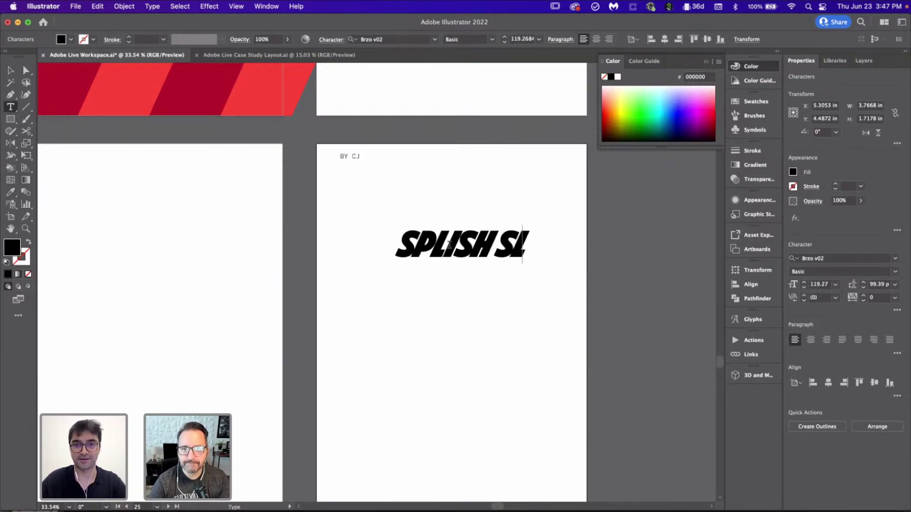
key(BackSpace)
text(PLASH,)
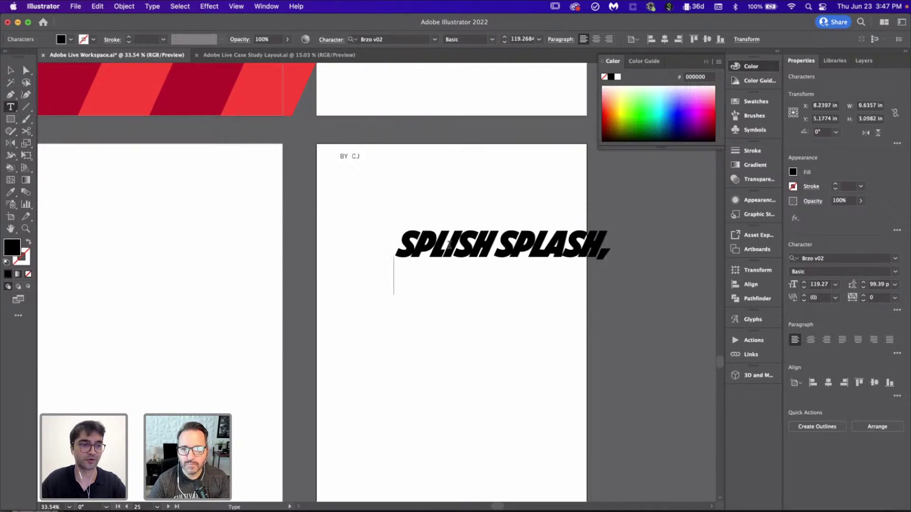
- Add a new headline line reading 'IT'S A SUMMERTIME BASH!'
key(Return)
text(IT'S)
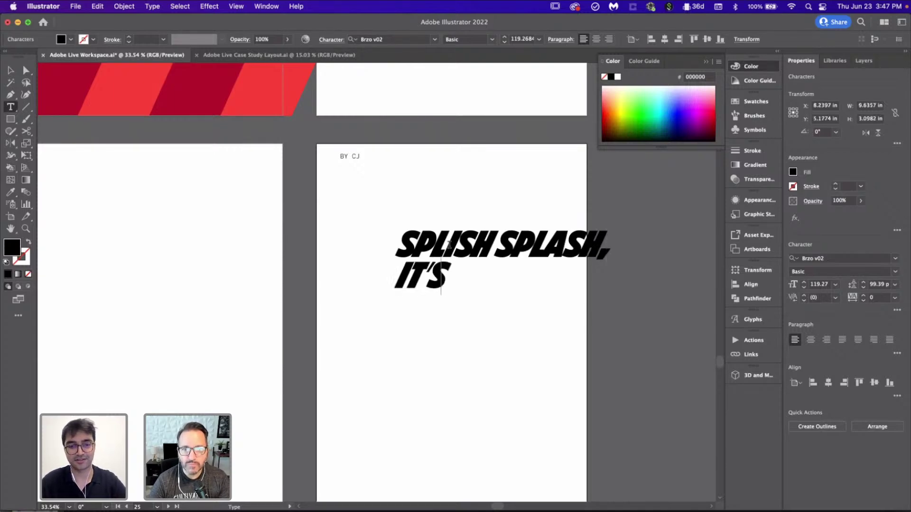
text( A SUMMET)
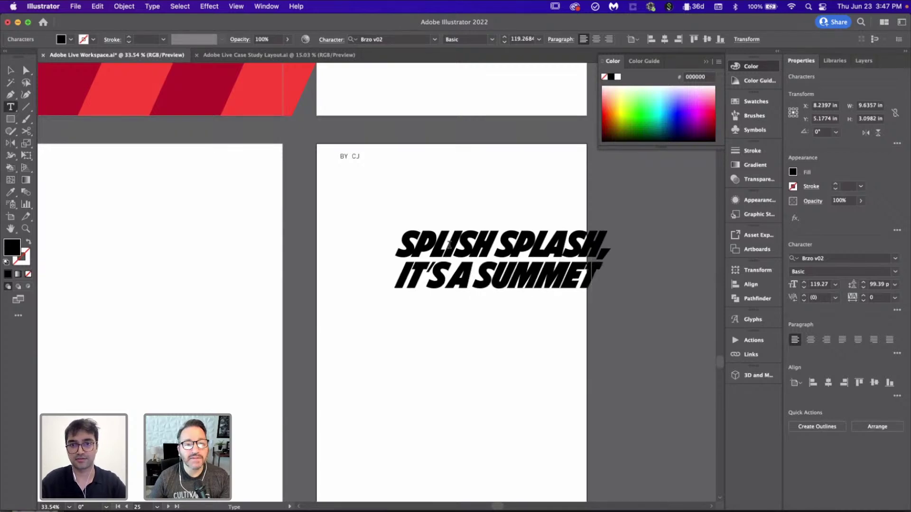
key(BackSpace)
text(RTIME )
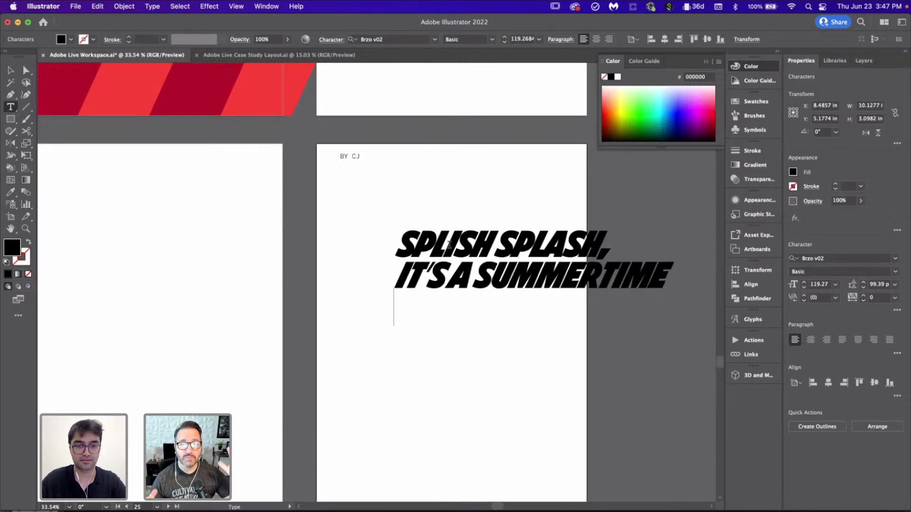
text(BASH!)
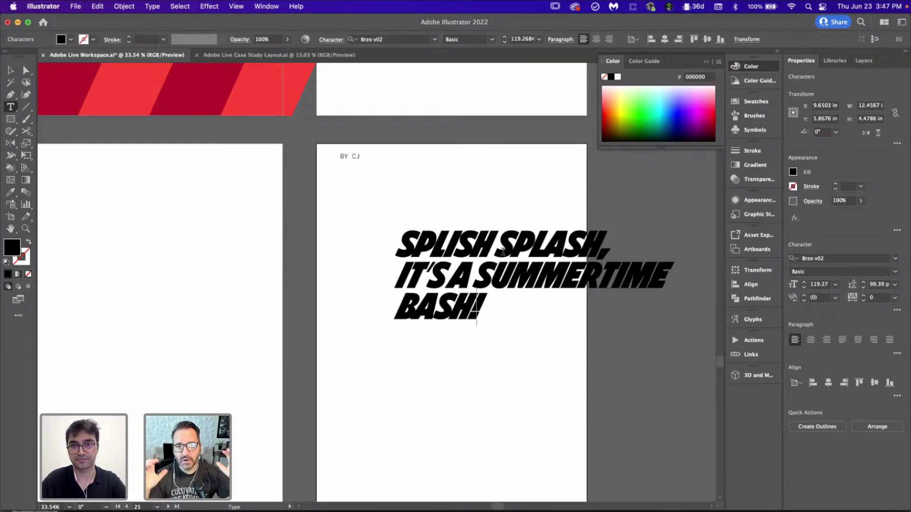
- Rework the headline's line breaks so BASH! sits alone on the third line
click(477, 274)
key(Return)
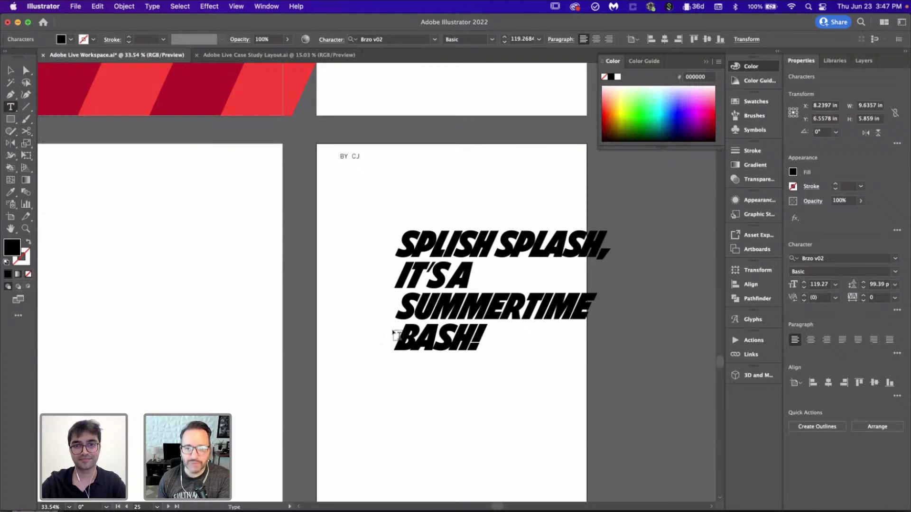
key(BackSpace)
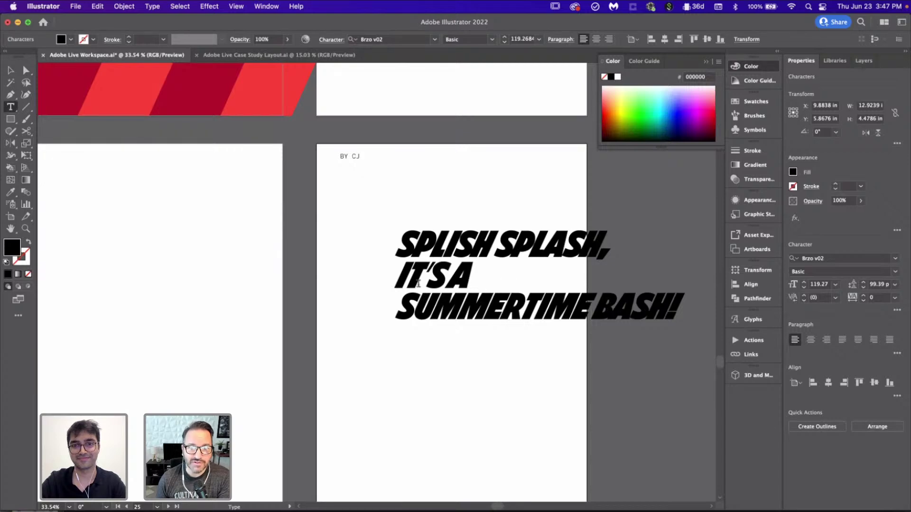
click(407, 300)
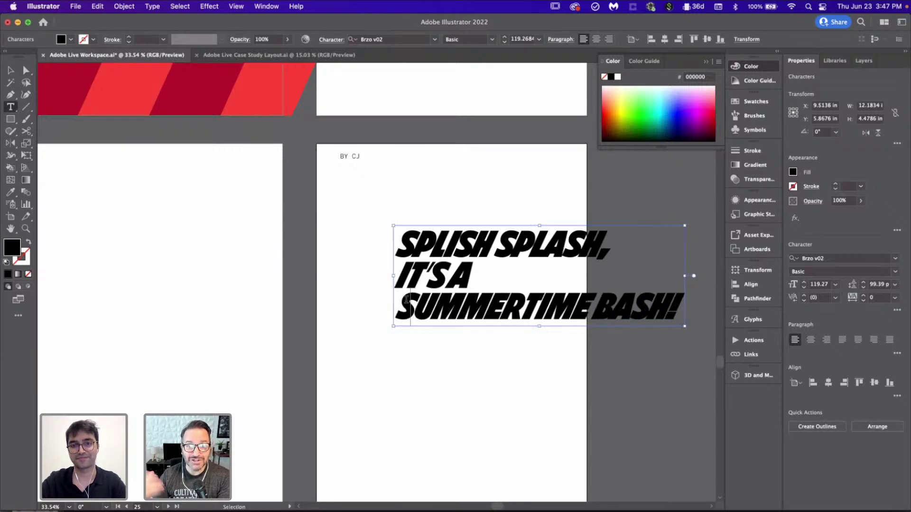
key(BackSpace)
scroll(410, 296, down, 3)
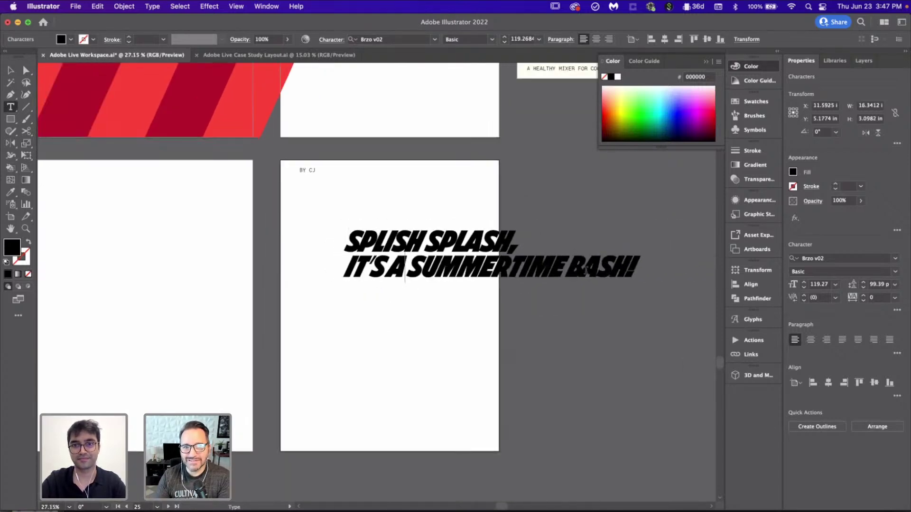
key(Return)
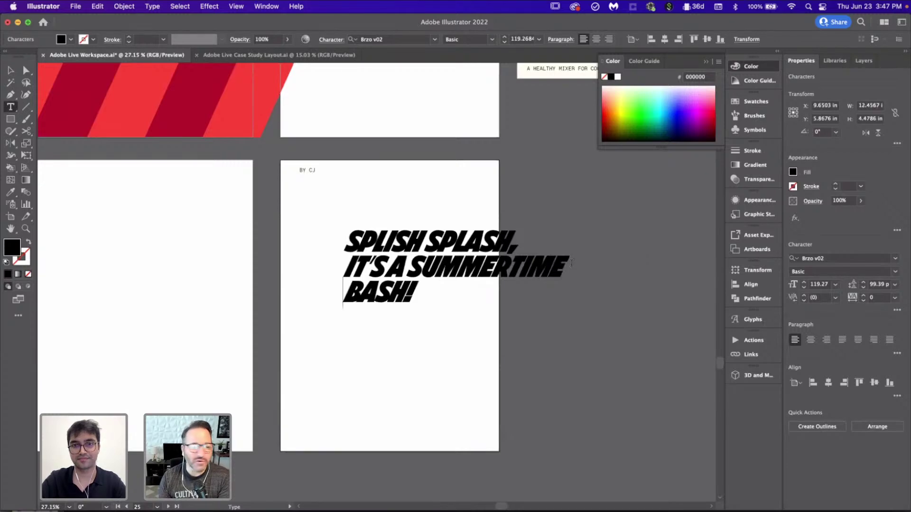
key(BackSpace)
key(BackSpace)
key(Return)
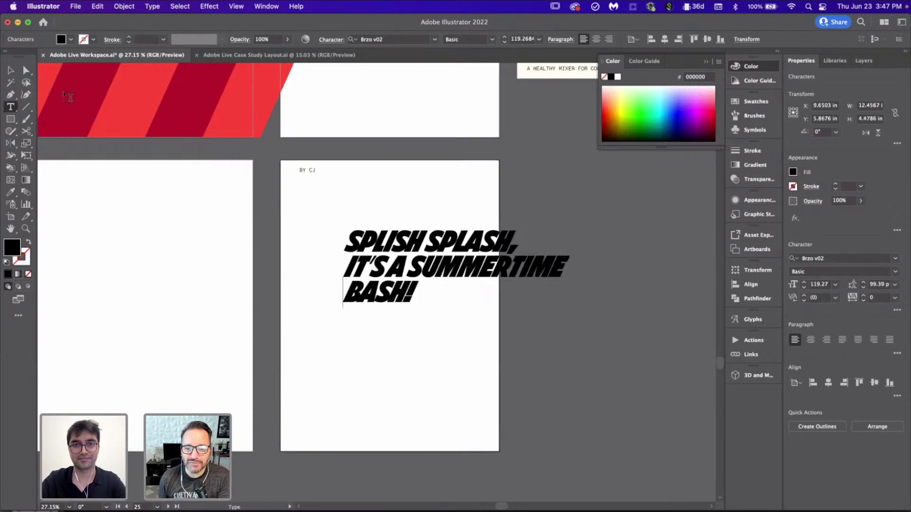
- Move the headline up and left on its artboard, then zoom out
click(11, 70)
click(351, 383)
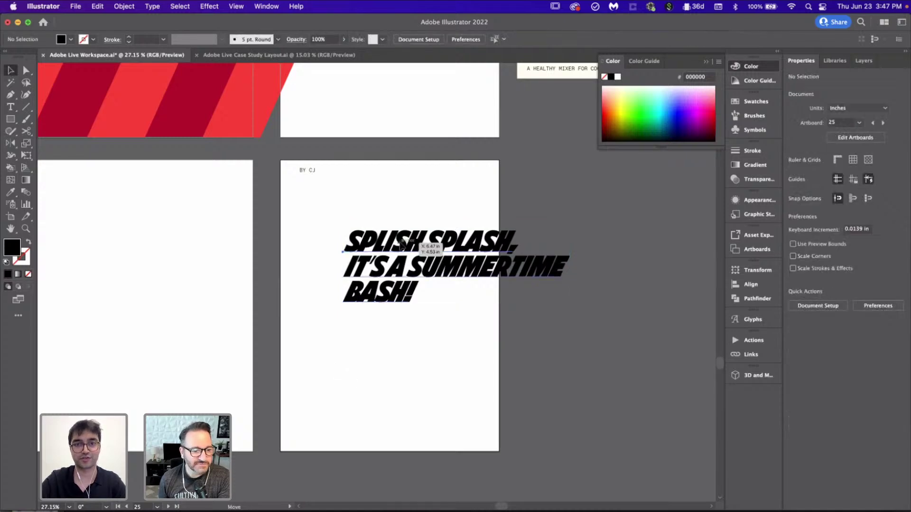
drag(400, 253, 338, 215)
click(417, 380)
key(super+minus)
- Save the Illustrator workspace document with Cmd+S
scroll(360, 253, left, 3)
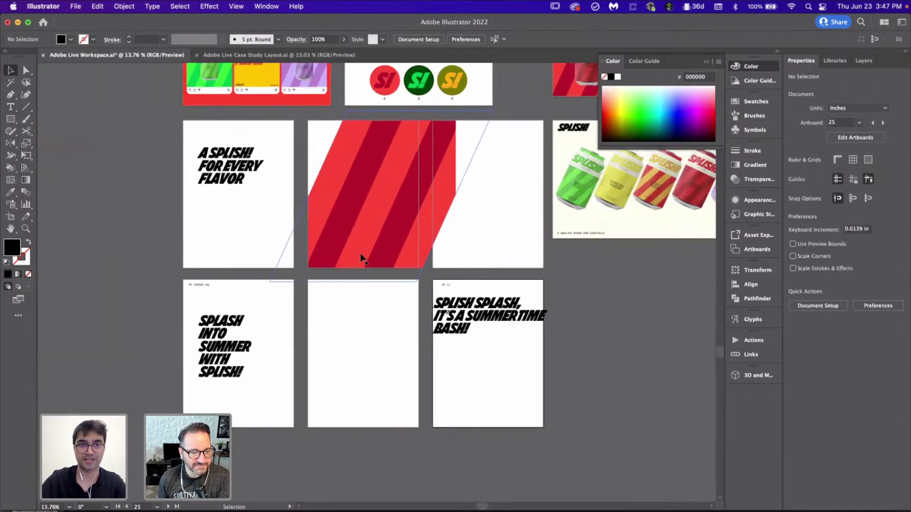
scroll(360, 254, up, 4)
scroll(360, 253, right, 5)
scroll(360, 253, down, 3)
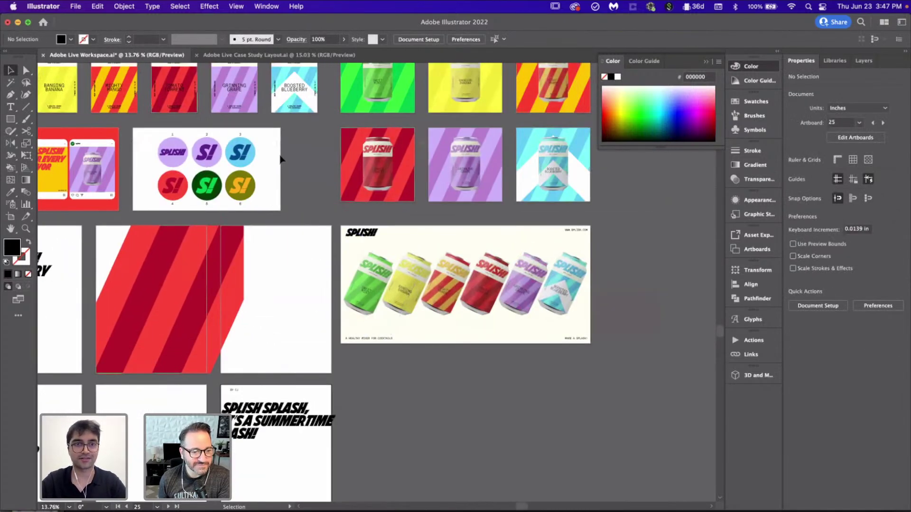
scroll(501, 315, down, 5)
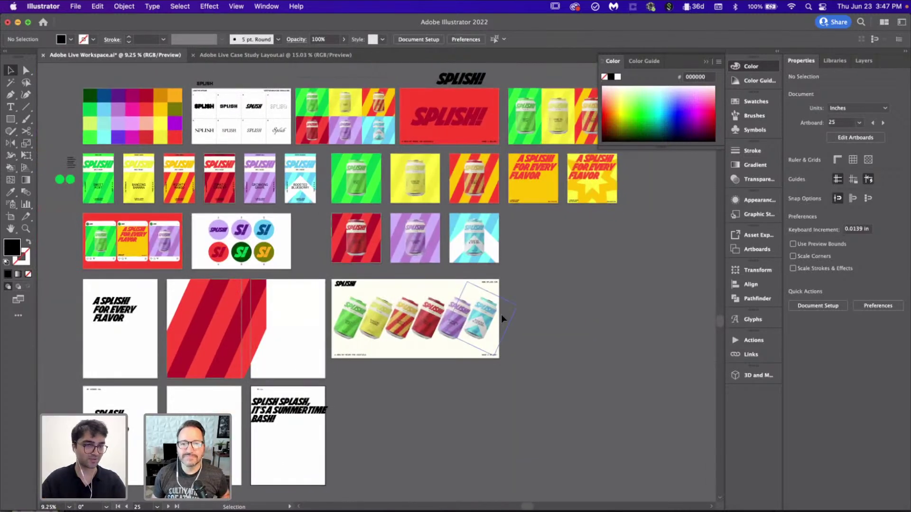
scroll(340, 340, down, 3)
scroll(340, 339, left, 4)
scroll(340, 341, up, 3)
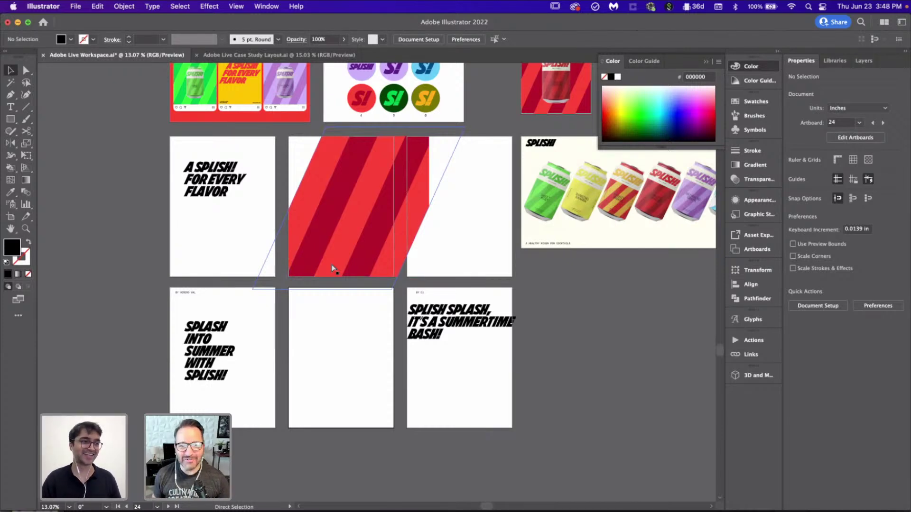
key(super+s)
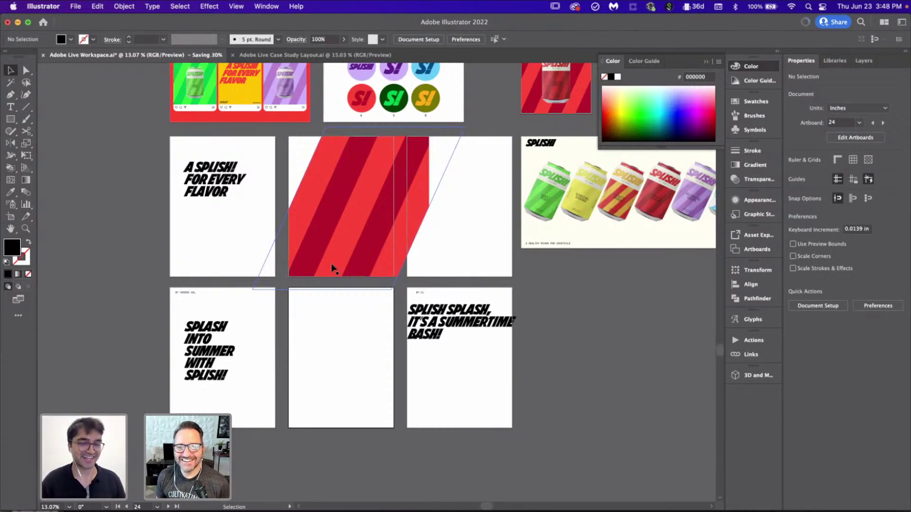
- Marquee-select the whole SPLISH can-lineup artwork, then switch to the Photoshop billboard mockup
scroll(344, 180, up, 3)
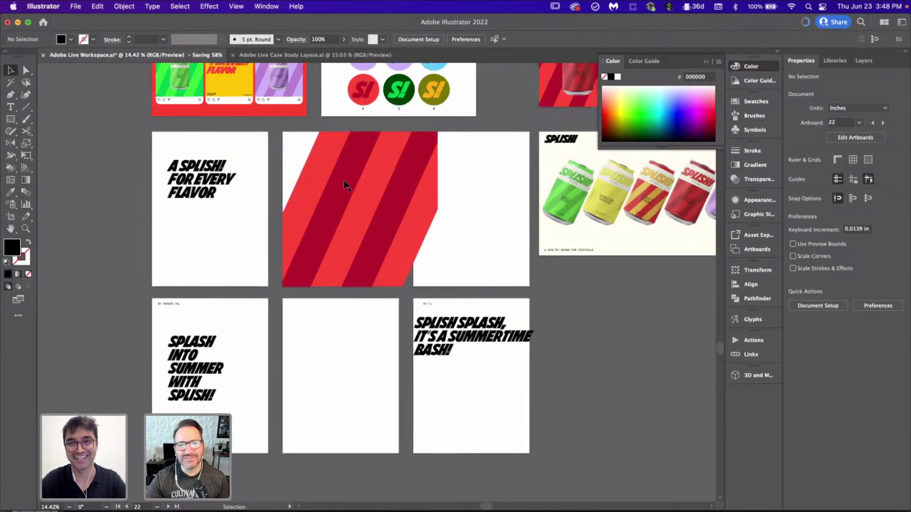
scroll(344, 180, right, 10)
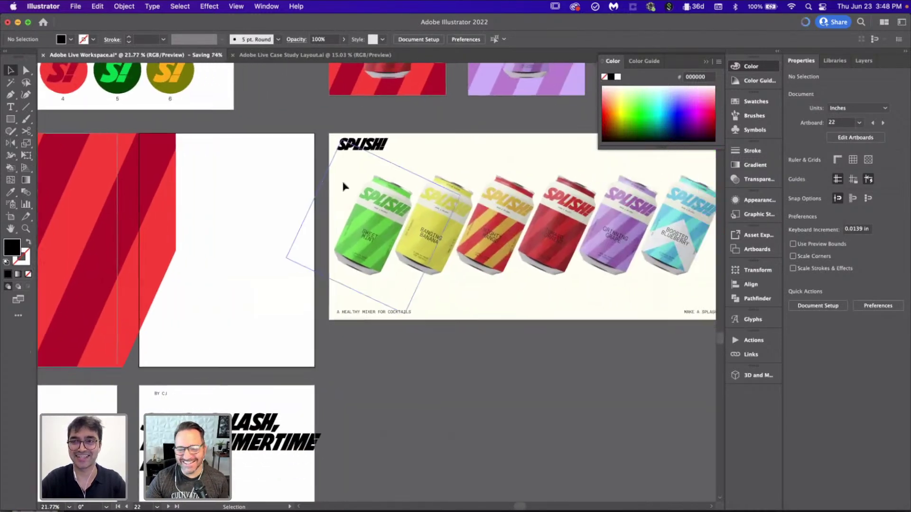
scroll(343, 187, right, 3)
scroll(344, 186, up, 3)
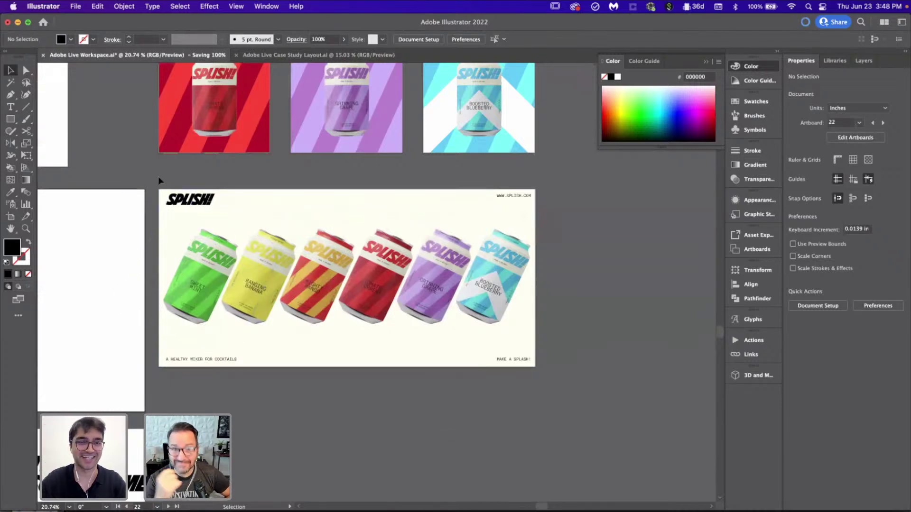
drag(158, 176, 583, 407)
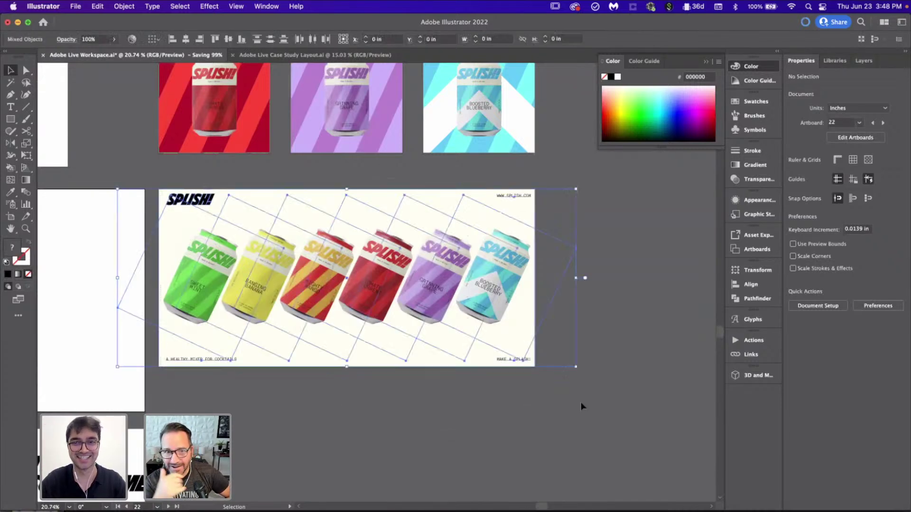
click(580, 436)
click(407, 491)
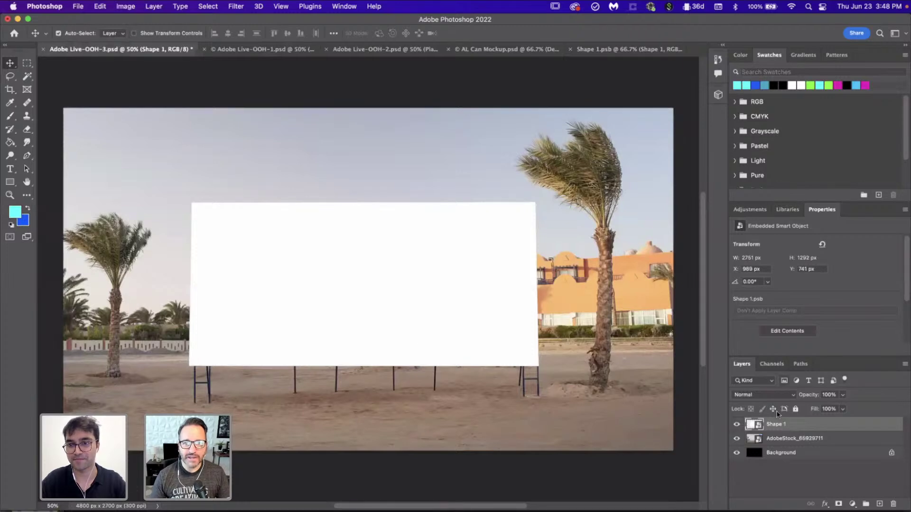
- Paste the can lineup into Shape 1 as a smart object, scale it to fill, and save
double_click(758, 427)
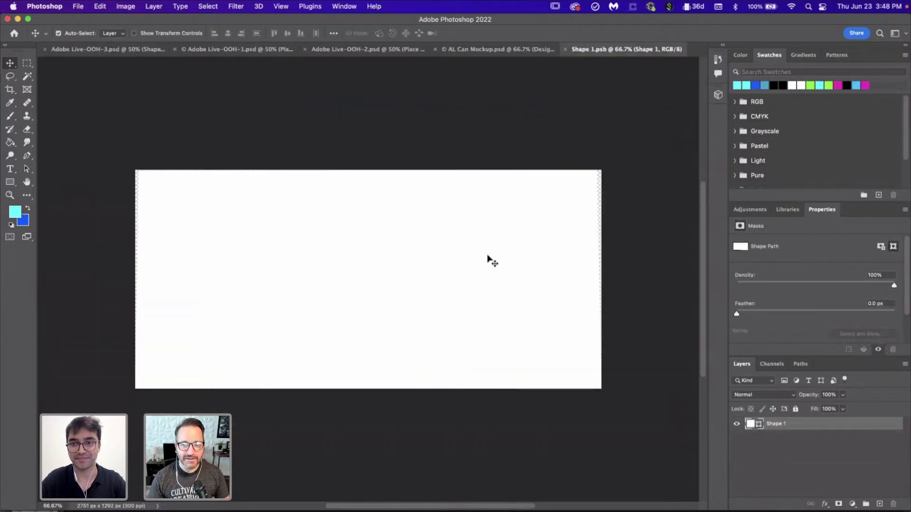
key(super+v)
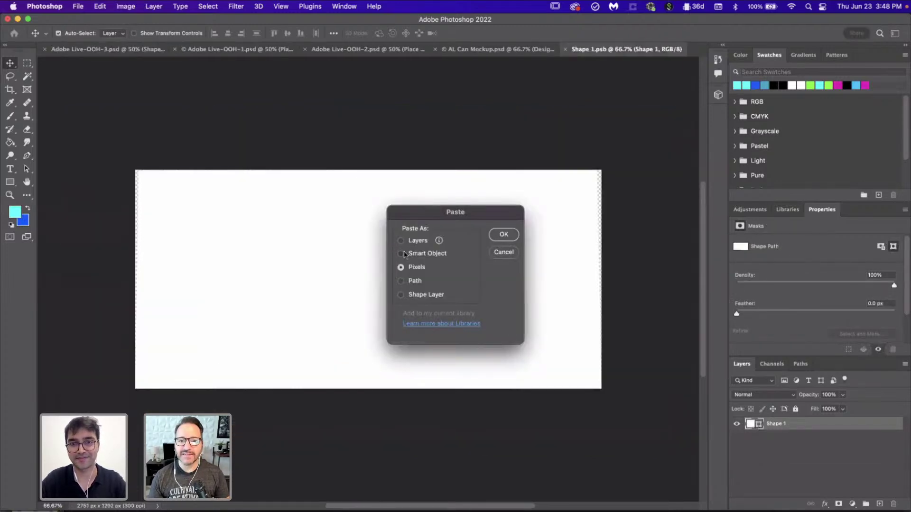
click(401, 254)
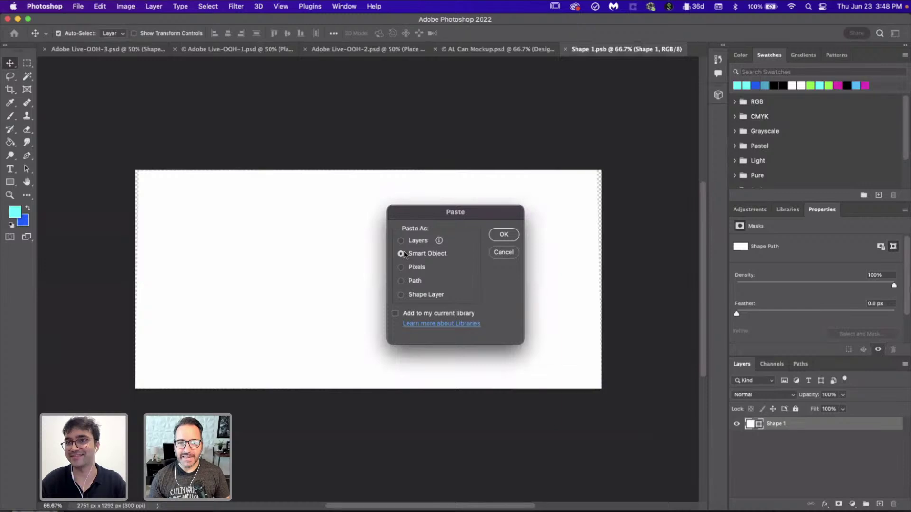
click(504, 234)
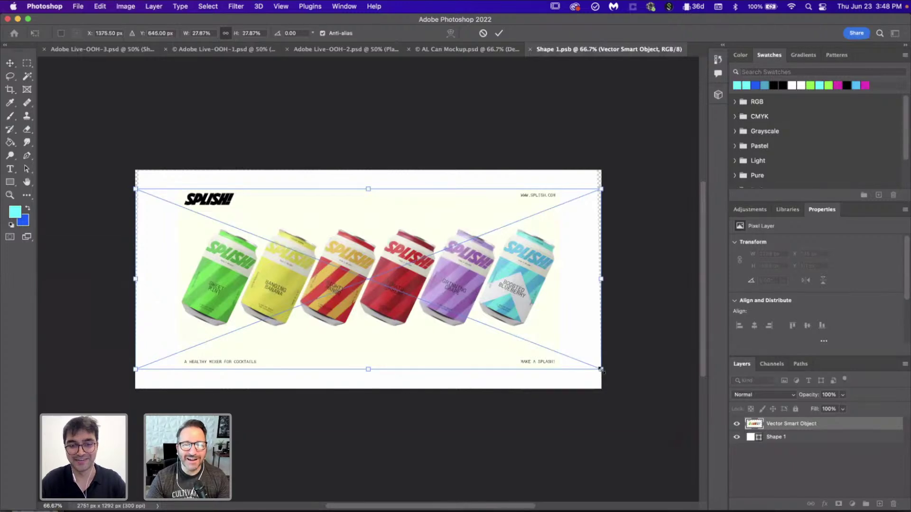
drag(601, 369, 652, 389)
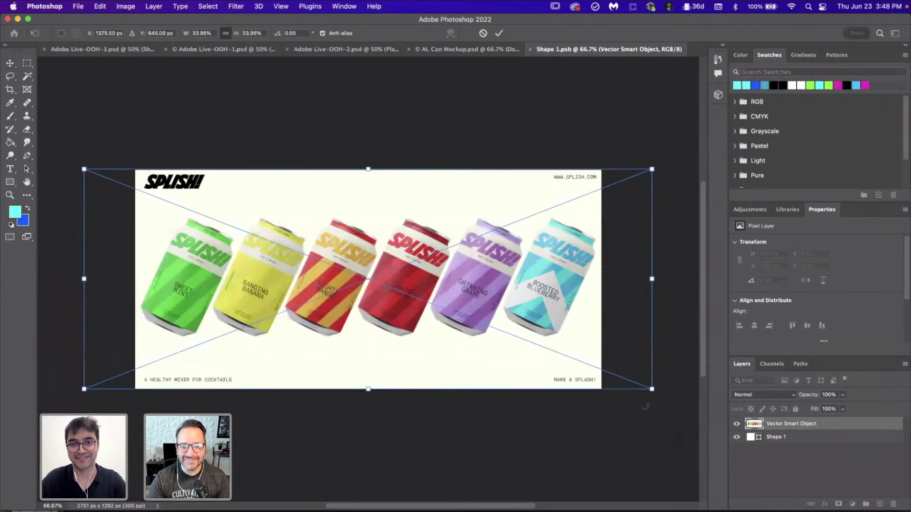
key(Return)
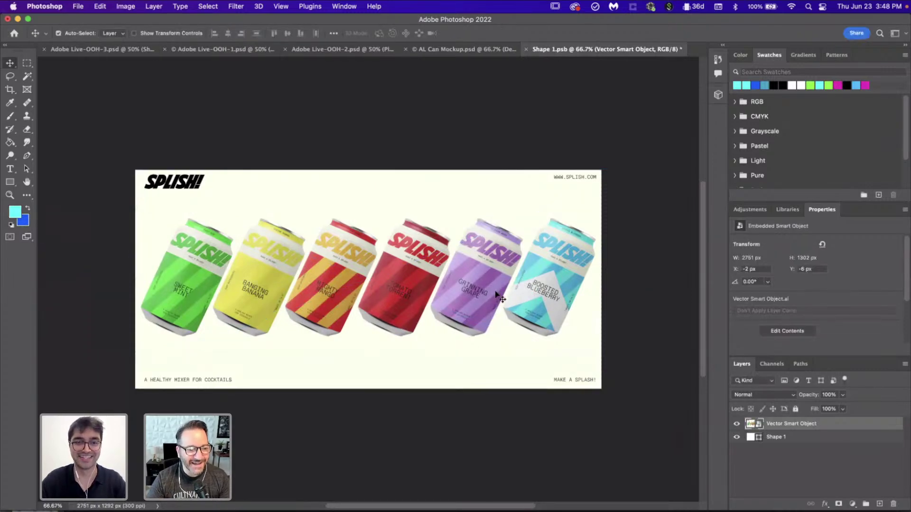
key(super+s)
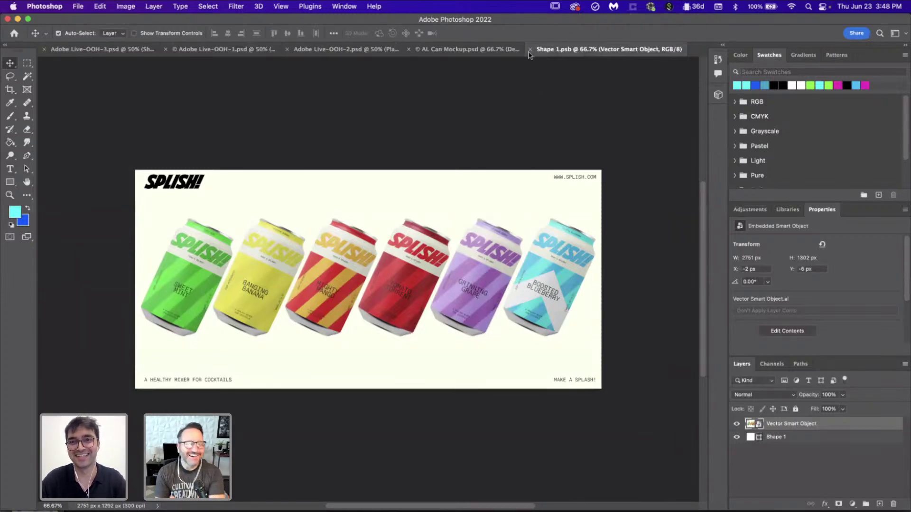
- Close Shape 1.psb and set the Shape 1 layer's blend mode to Multiply
key(super+w)
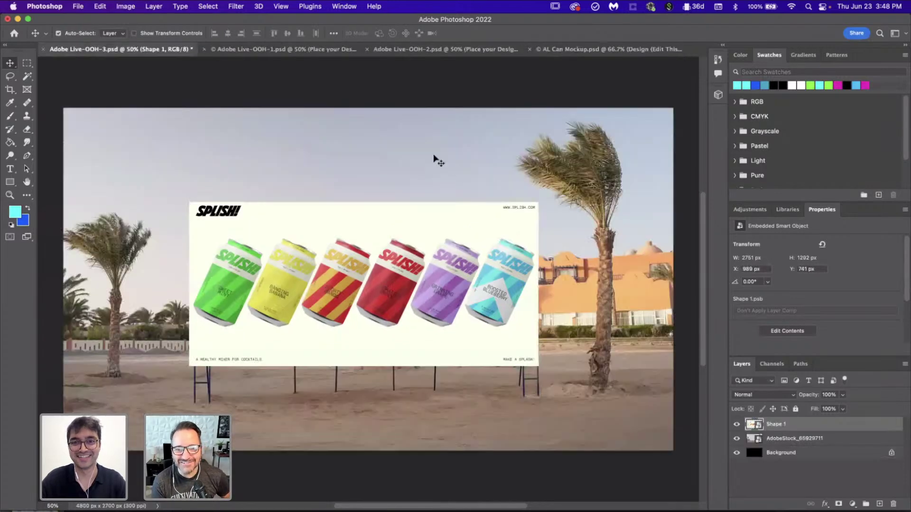
key(super+0)
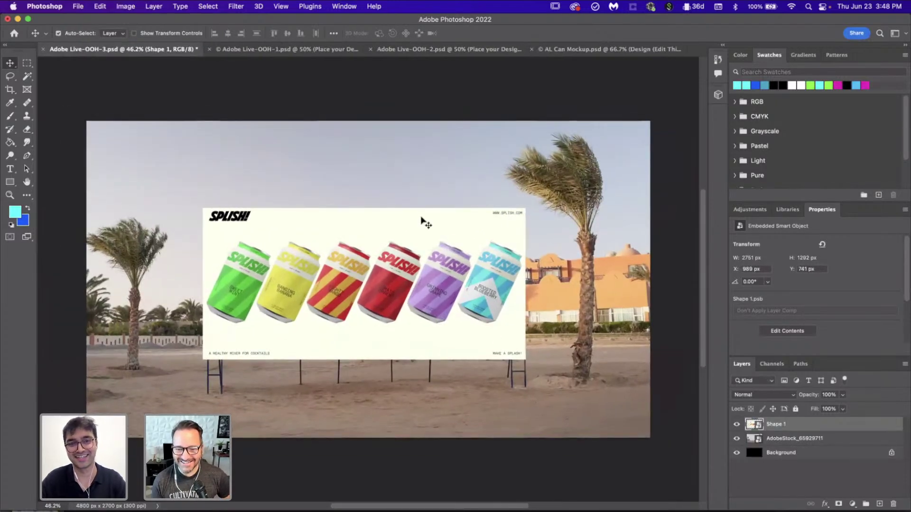
scroll(421, 219, up, 2)
scroll(421, 220, up, 1)
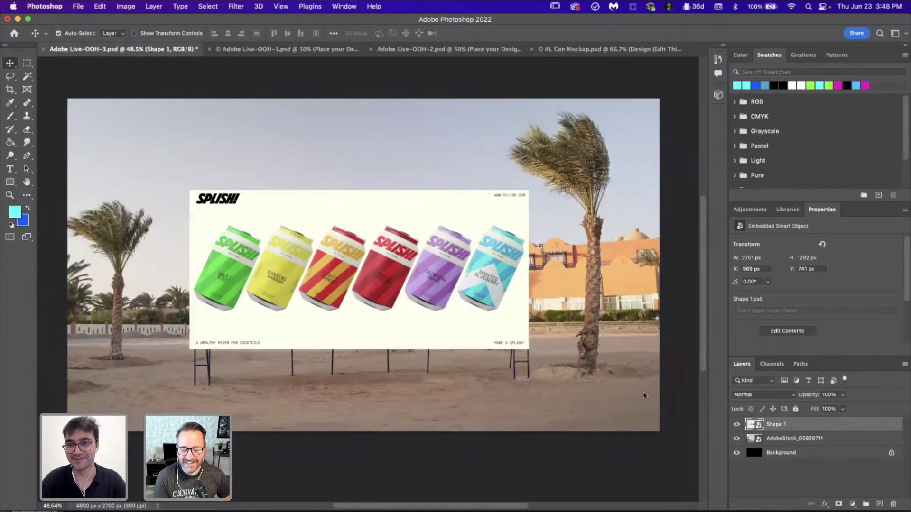
click(771, 395)
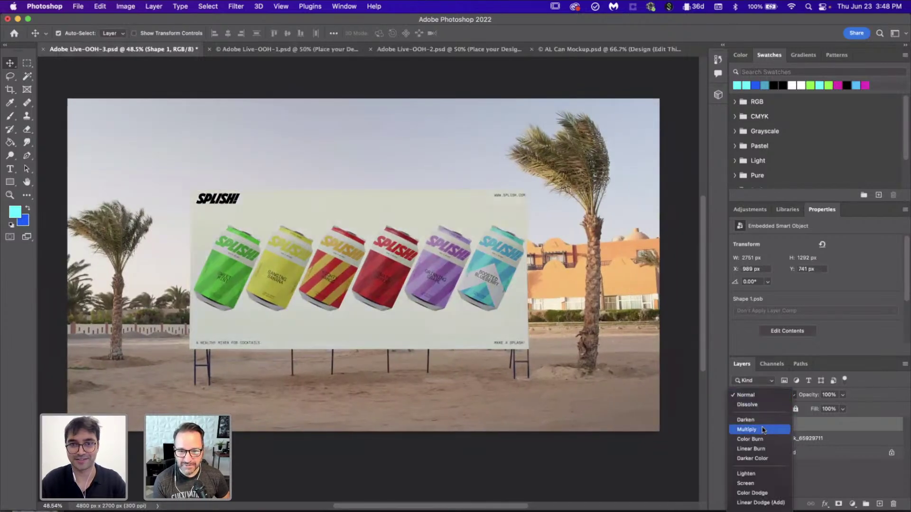
click(681, 368)
click(784, 396)
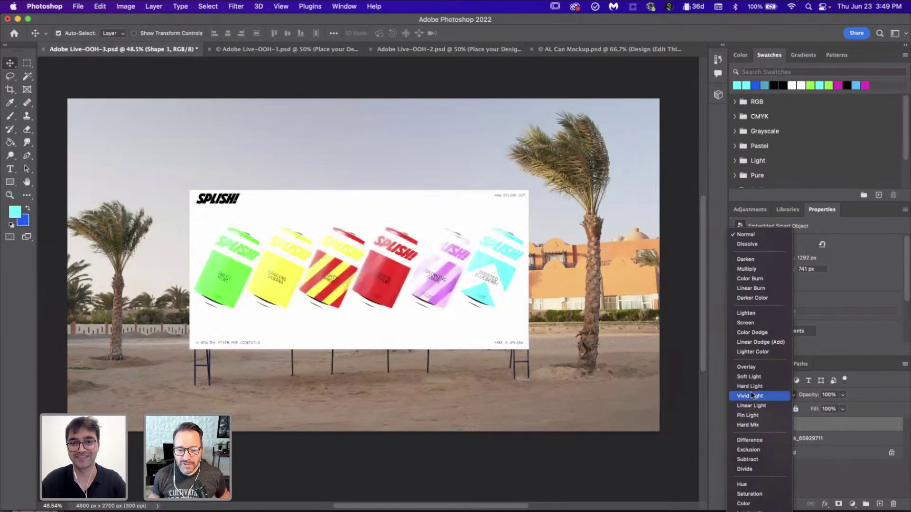
click(754, 269)
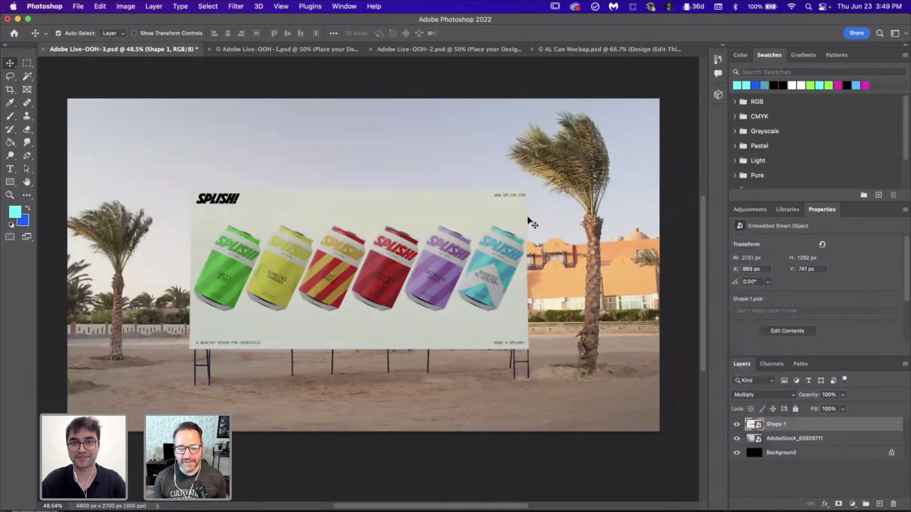
scroll(515, 237, up, 2)
scroll(515, 237, up, 4)
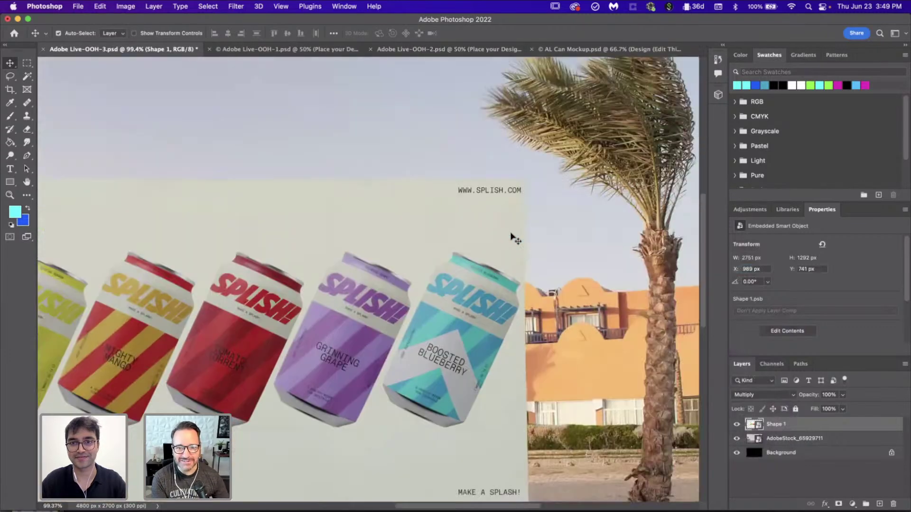
- Switch the design's free transform to Distort and pull its top-right corner slightly left
key(super+t)
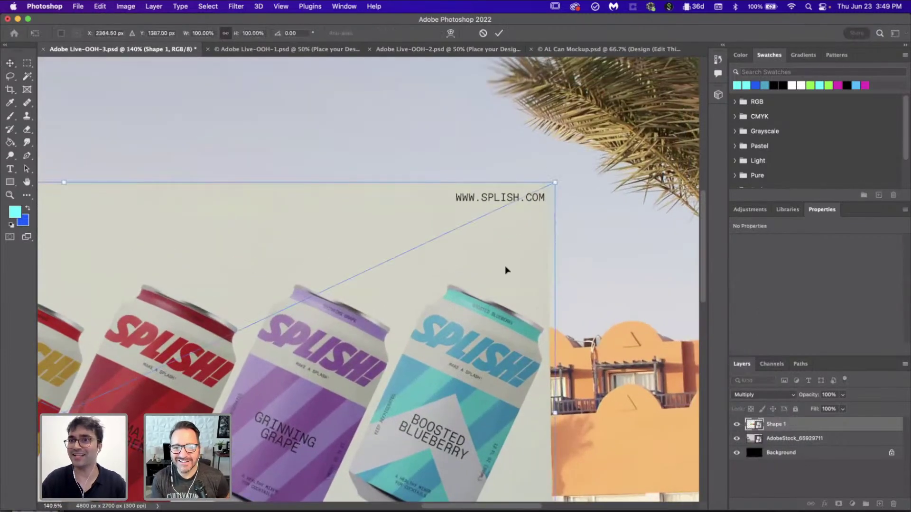
right_click(505, 269)
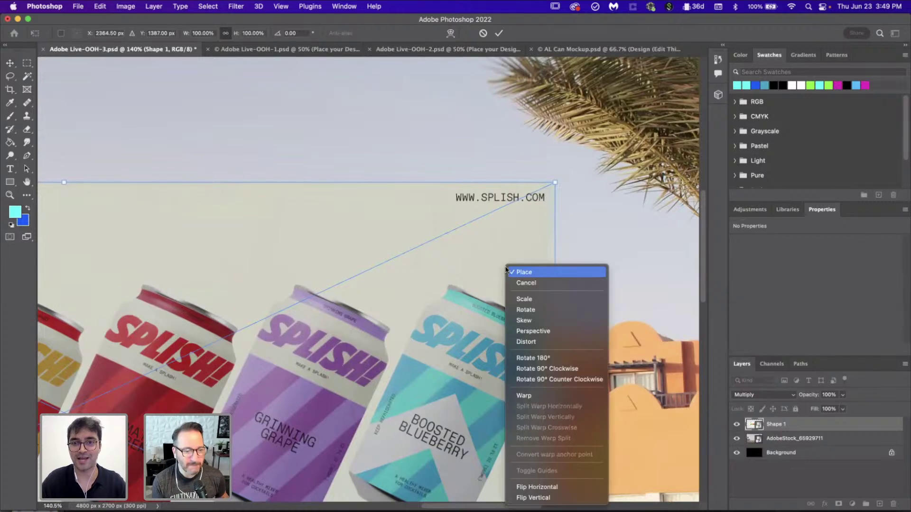
click(530, 342)
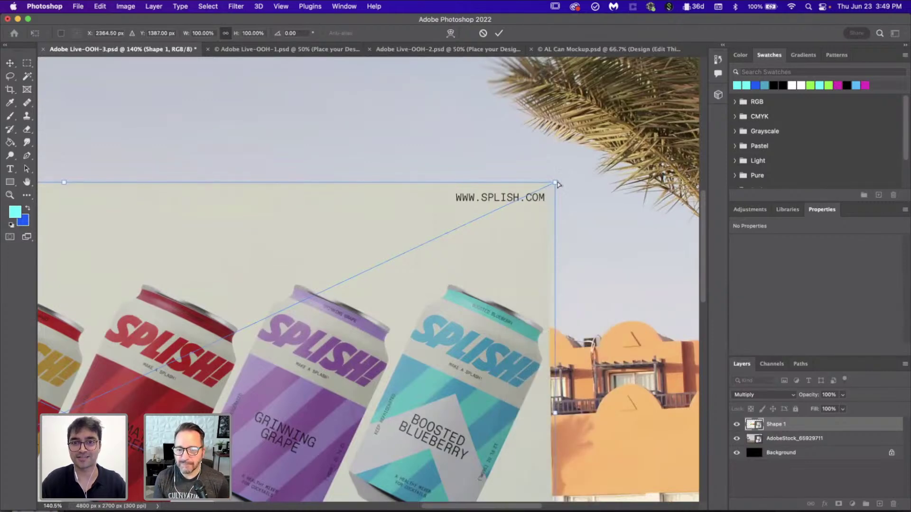
drag(554, 184, 545, 185)
- Align the design's top-left corner with the billboard corner and commit the distortion
scroll(546, 184, down, 3)
scroll(550, 204, down, 10)
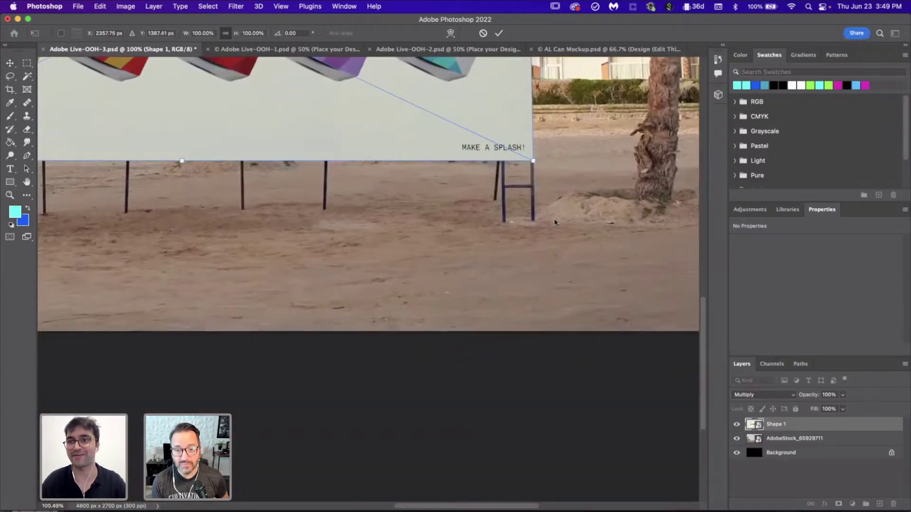
scroll(554, 222, up, 8)
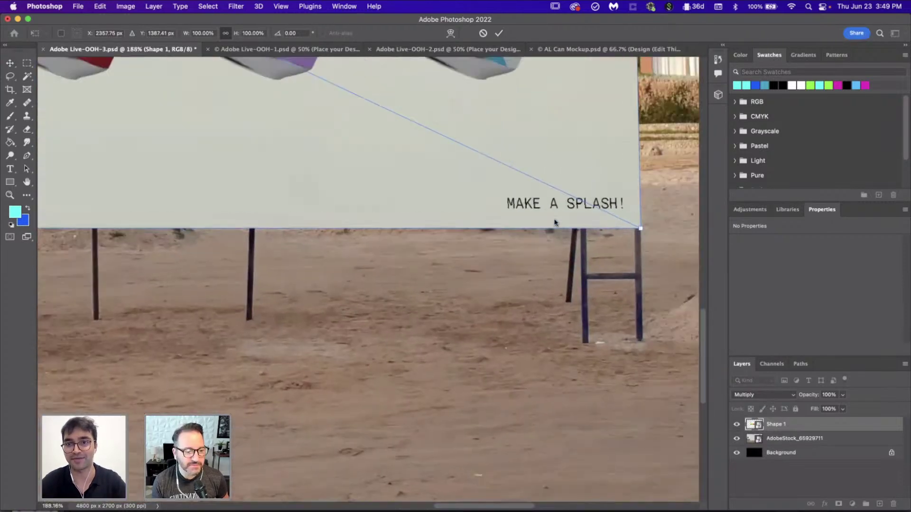
scroll(571, 257, right, 4)
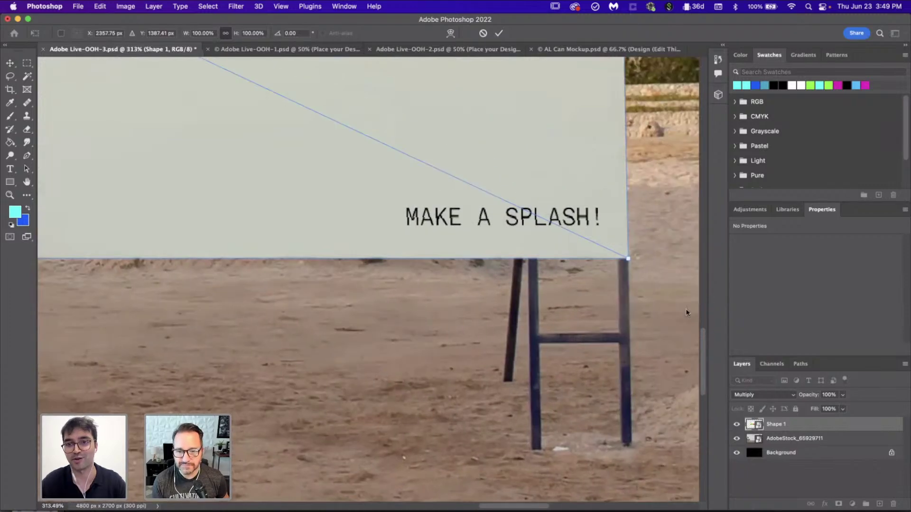
scroll(590, 246, down, 4)
scroll(590, 246, left, 10)
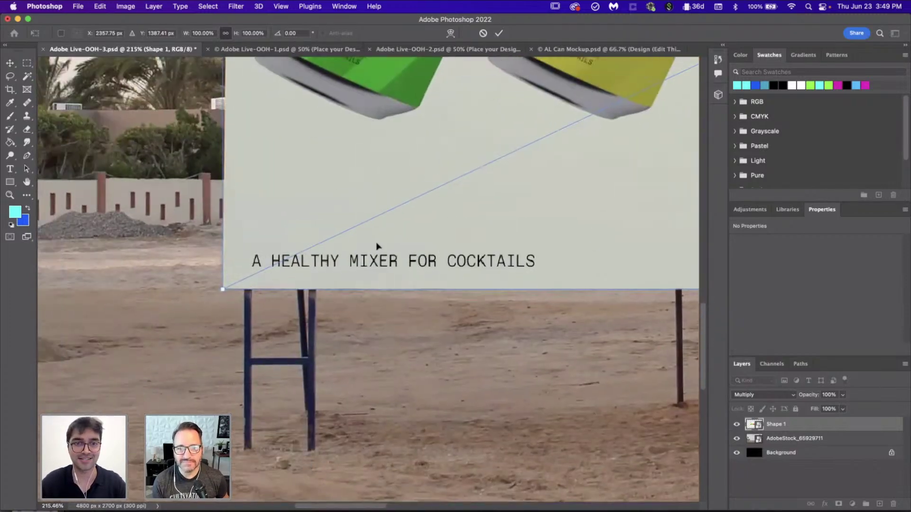
scroll(276, 246, up, 8)
scroll(154, 214, up, 5)
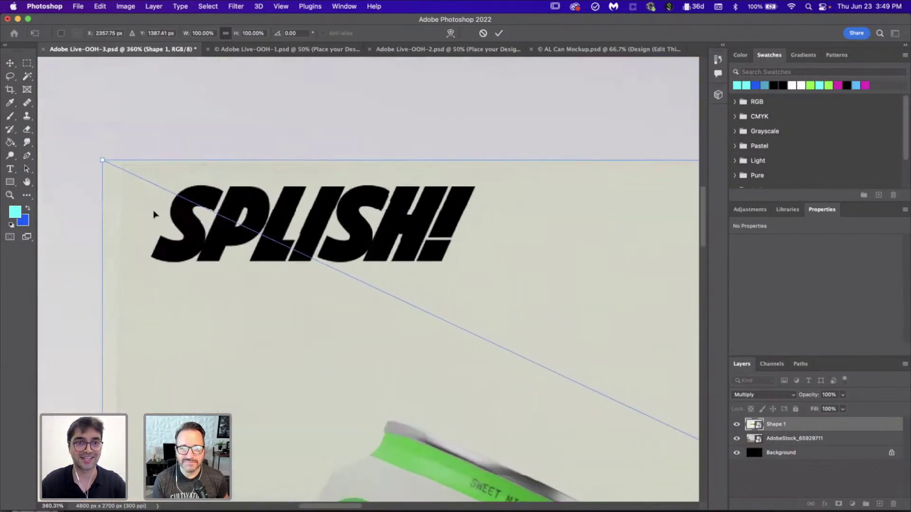
drag(108, 164, 123, 167)
key(Return)
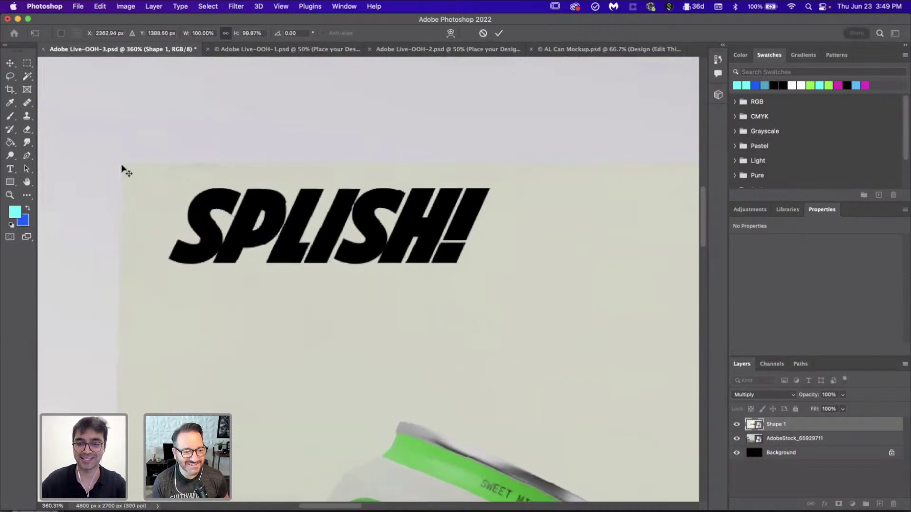
key(super+0)
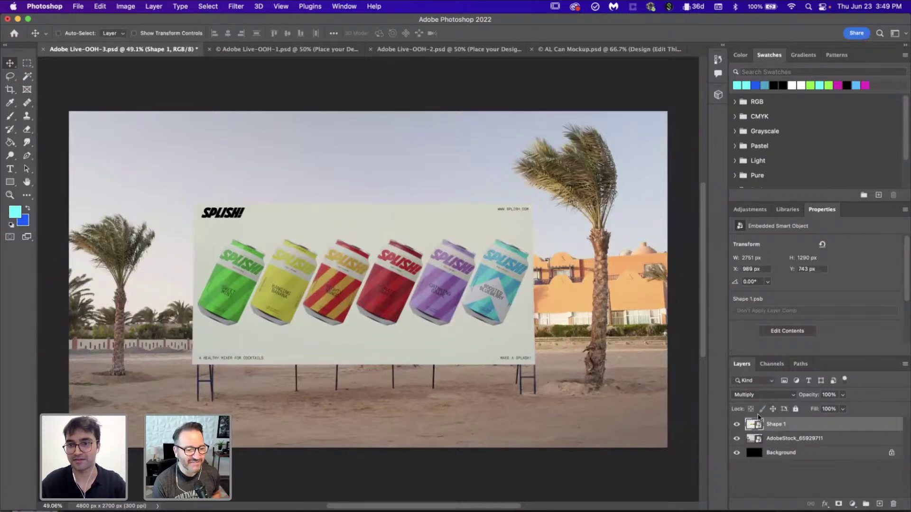
- Add a Shape 1-masked Brightness/Contrast adjustment (Brightness 18, Contrast 27) and save the mockup
super+click(754, 424)
click(852, 503)
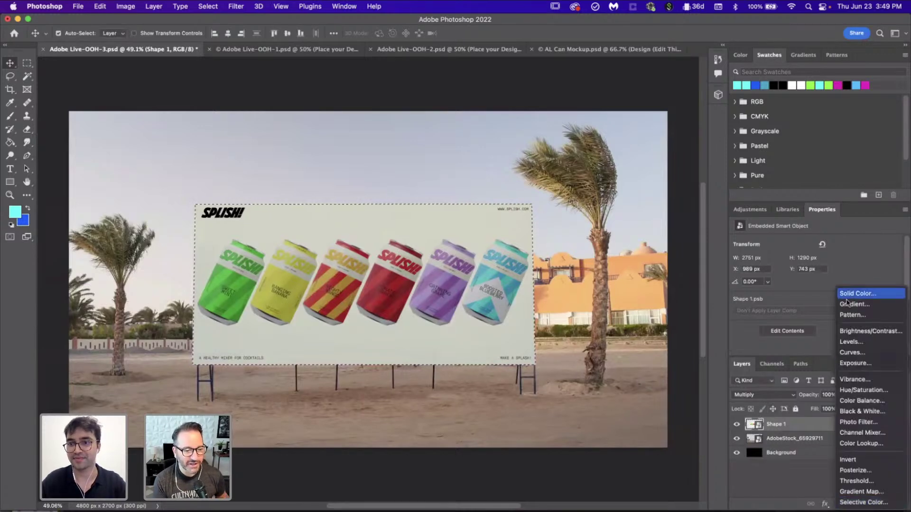
click(859, 331)
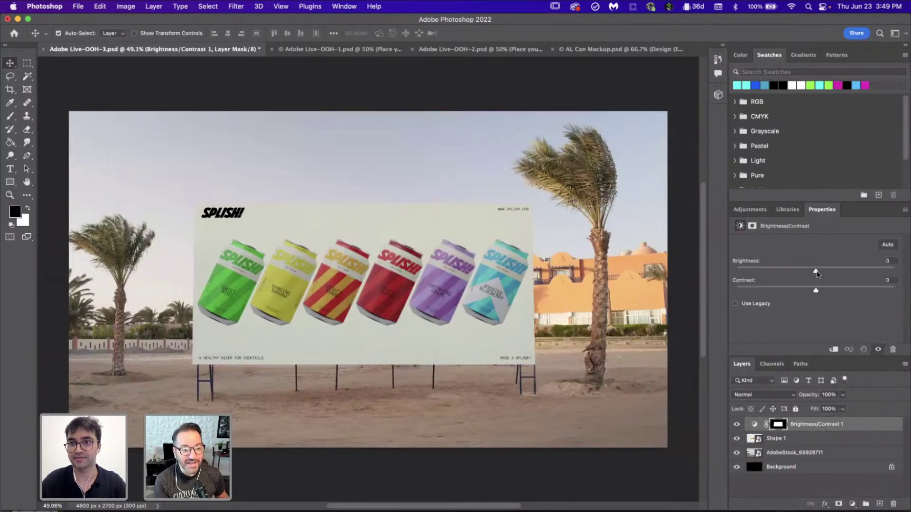
drag(816, 271, 834, 292)
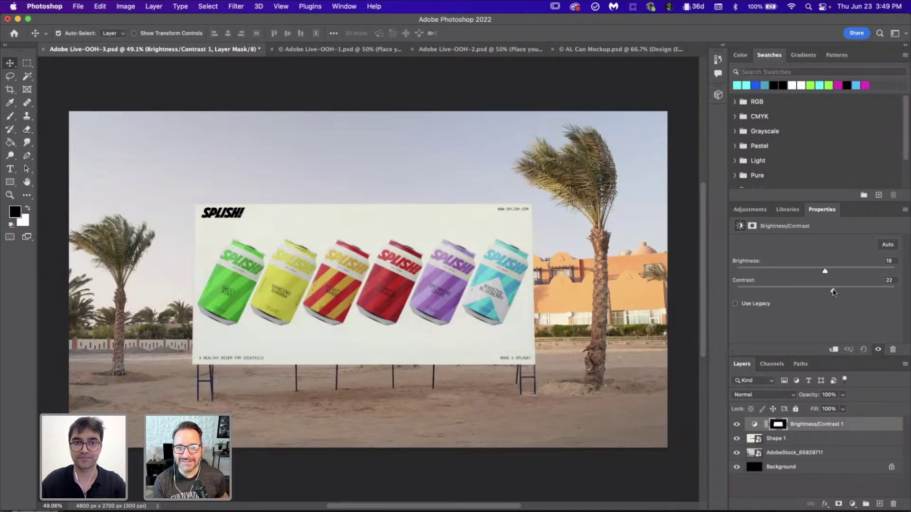
scroll(340, 293, down, 3)
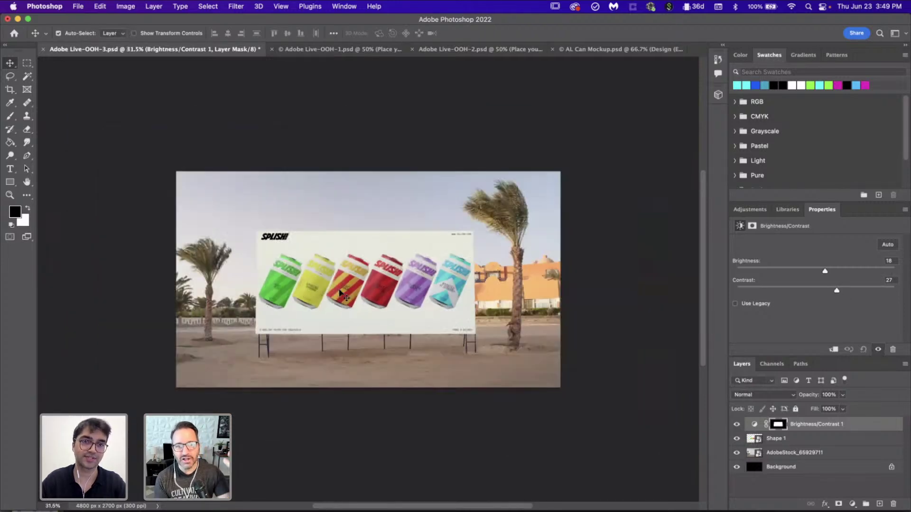
scroll(340, 293, up, 4)
scroll(340, 293, down, 1)
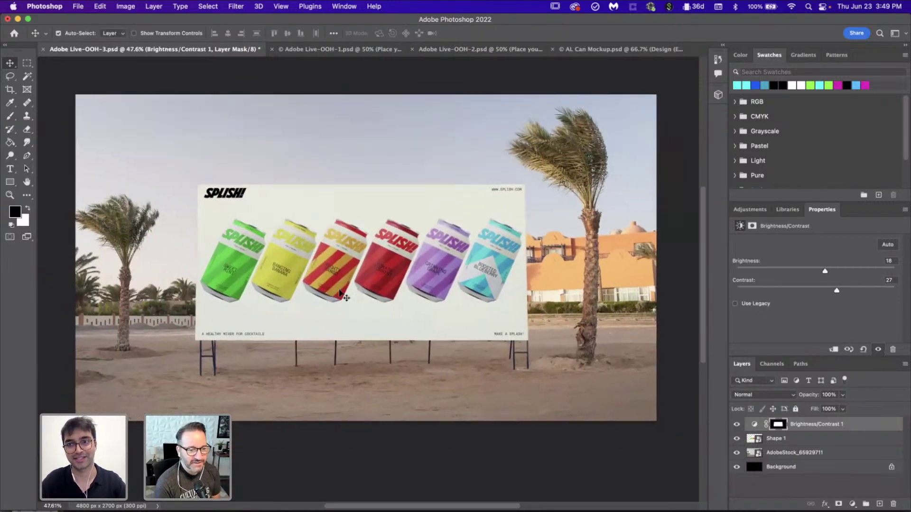
key(super+s)
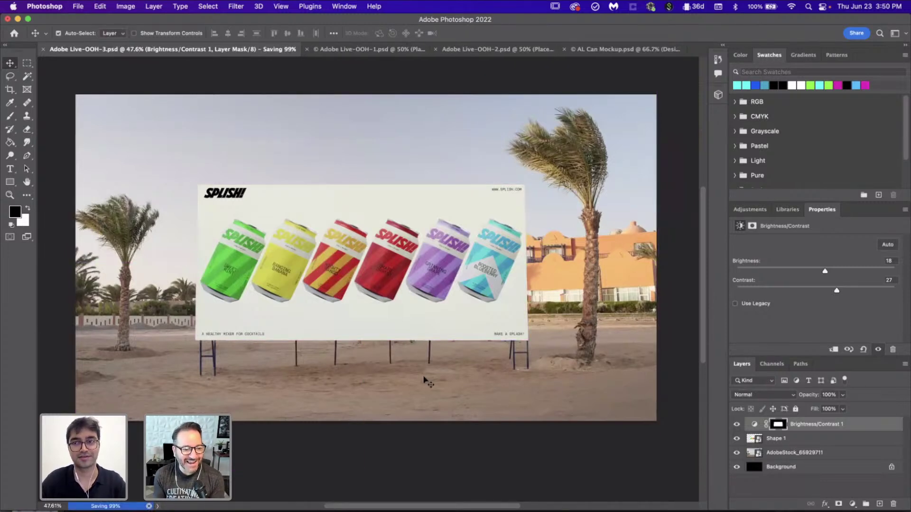
- Quick Export the mockup as Adobe Live-OOH-3.png into the Images folder
click(78, 5)
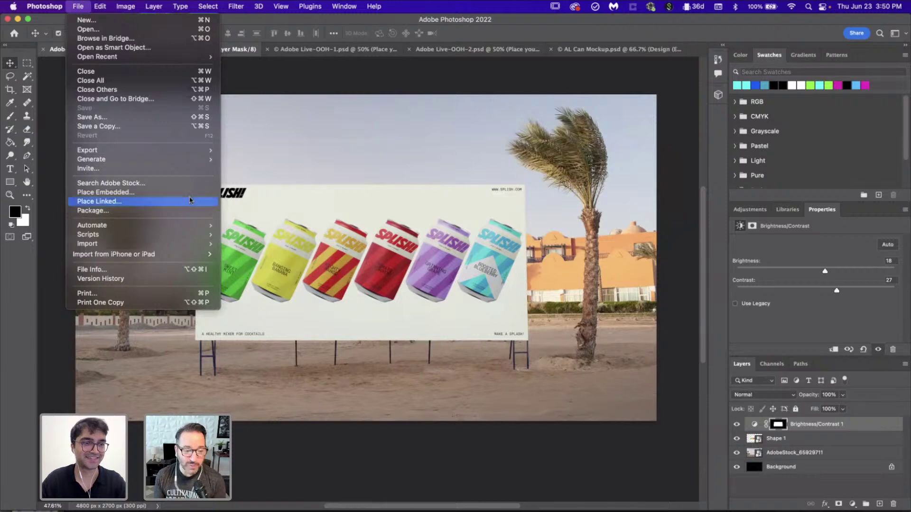
mouse_move(194, 150)
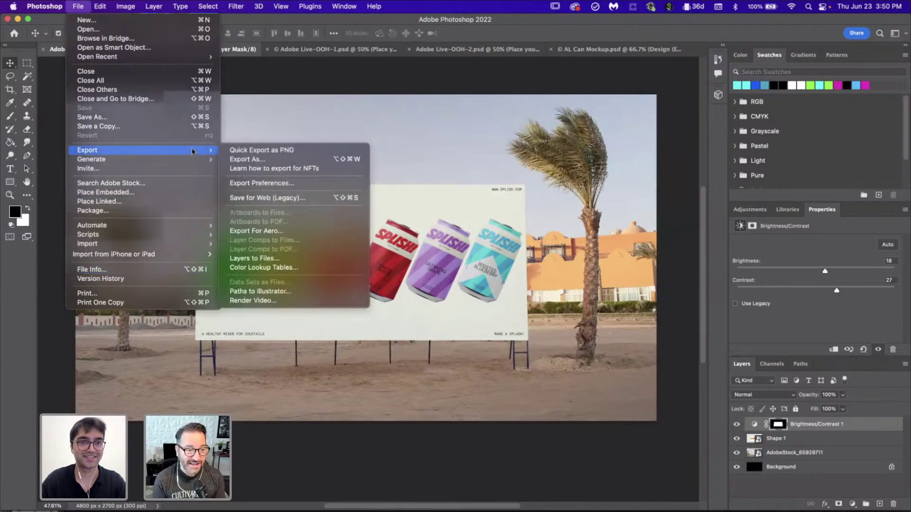
click(281, 151)
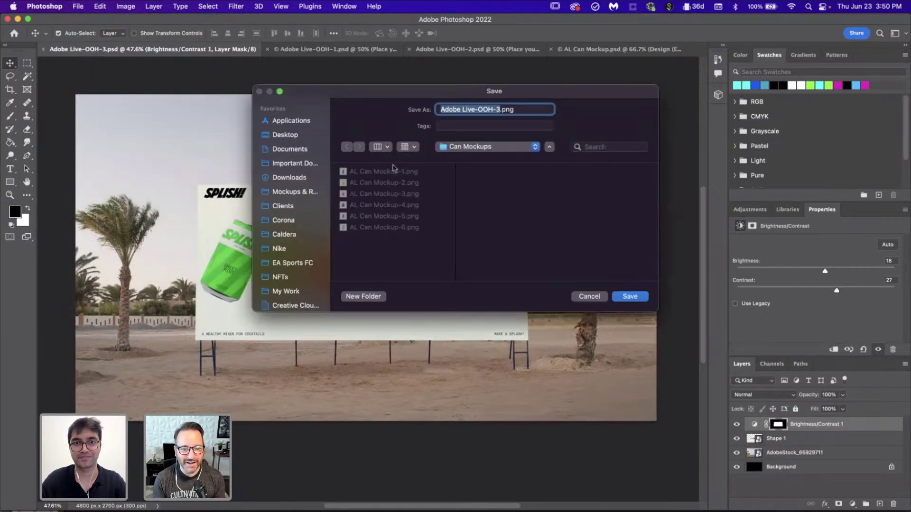
click(468, 149)
click(470, 158)
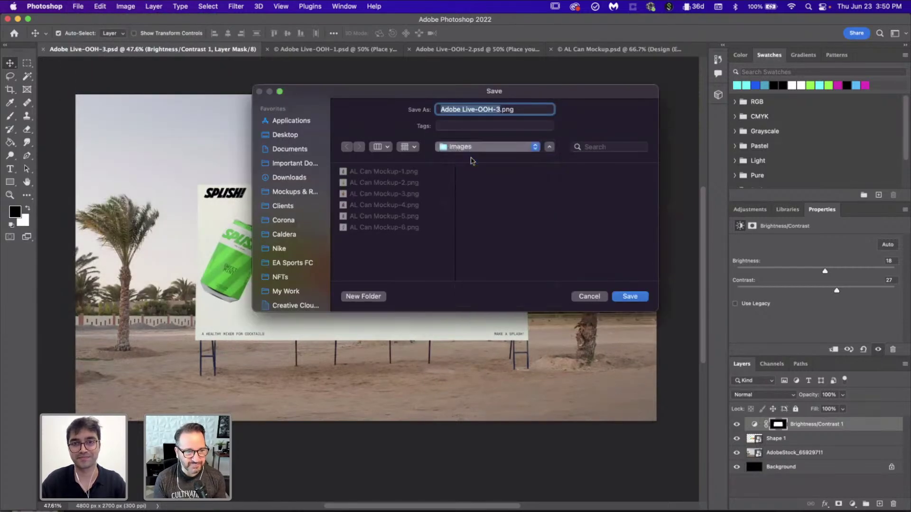
click(575, 183)
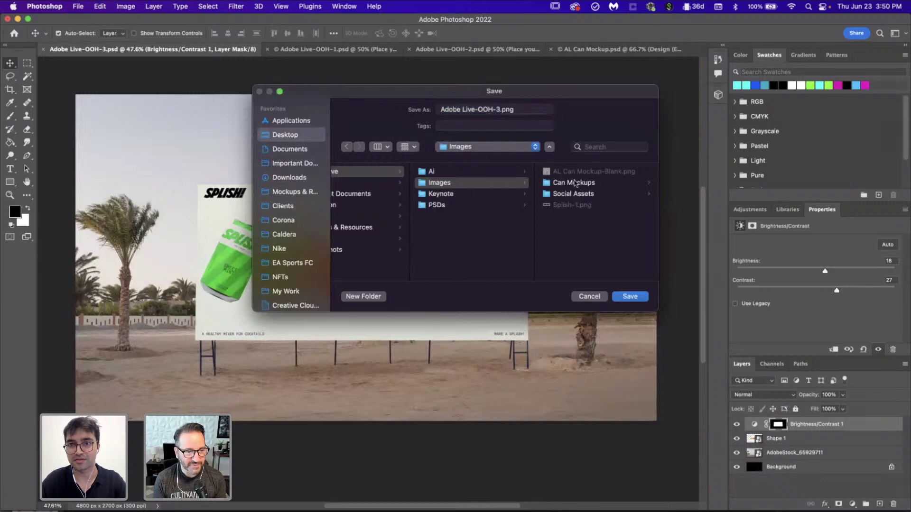
scroll(478, 245, left, 5)
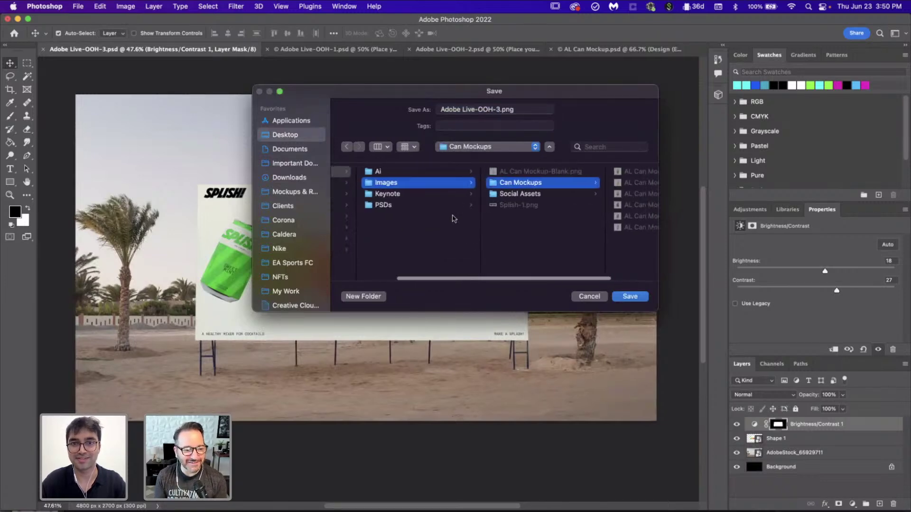
click(421, 185)
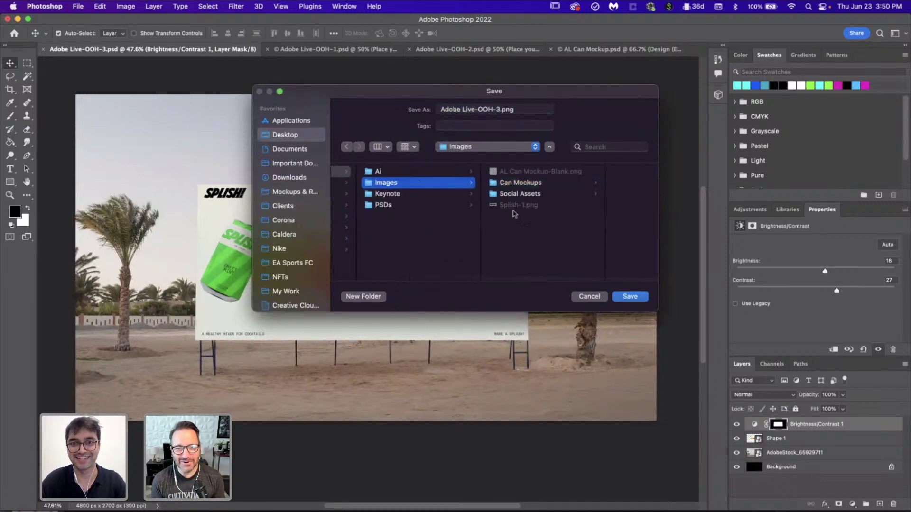
click(634, 296)
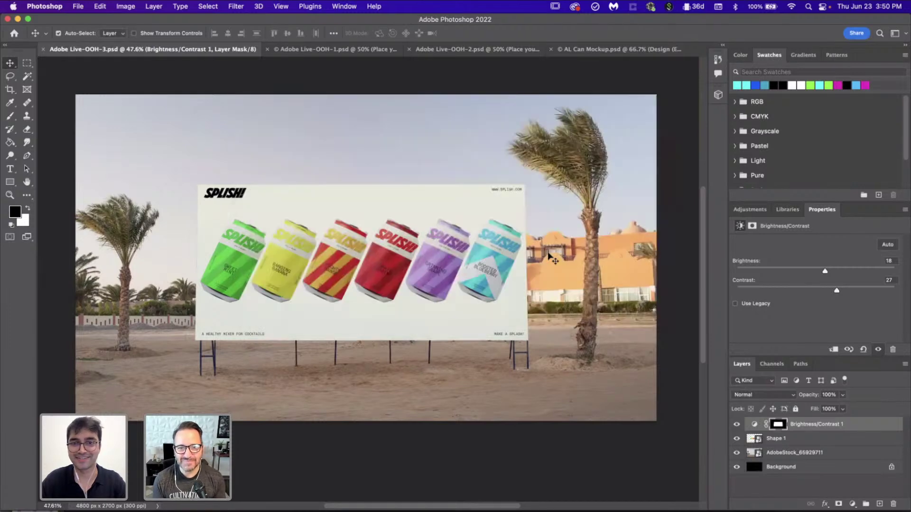
click(577, 511)
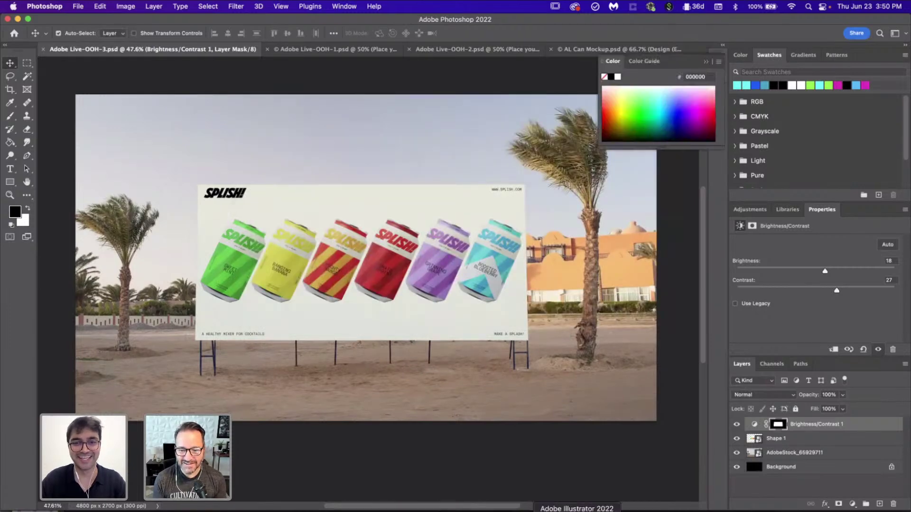
- In Case Study Layout, place Images/Adobe Live-OOH-3.png spanning the OOH 1 artboard
scroll(444, 321, down, 2)
click(272, 55)
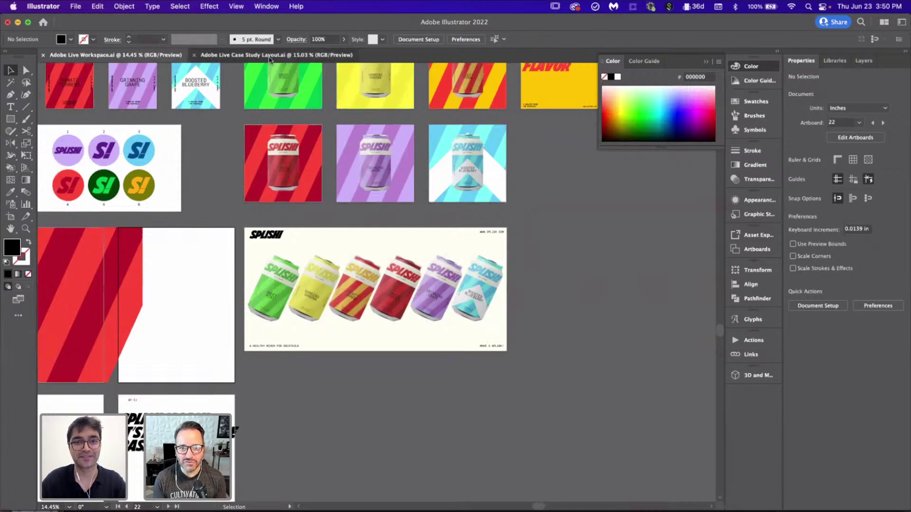
scroll(403, 318, right, 2)
scroll(260, 319, up, 3)
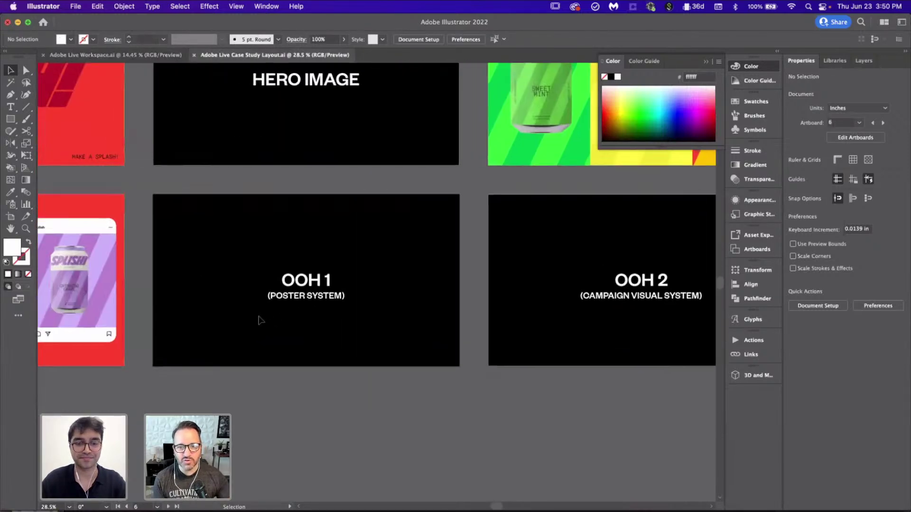
key(super+shift+p)
click(465, 101)
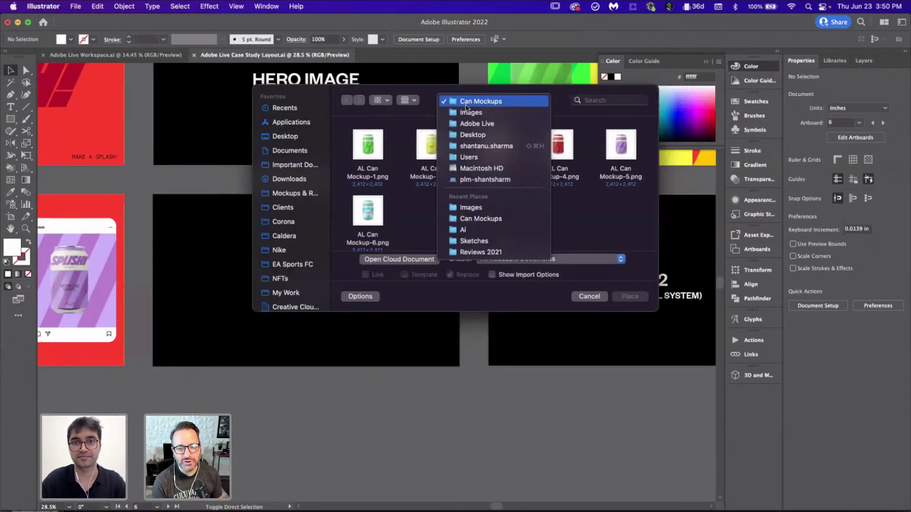
click(470, 113)
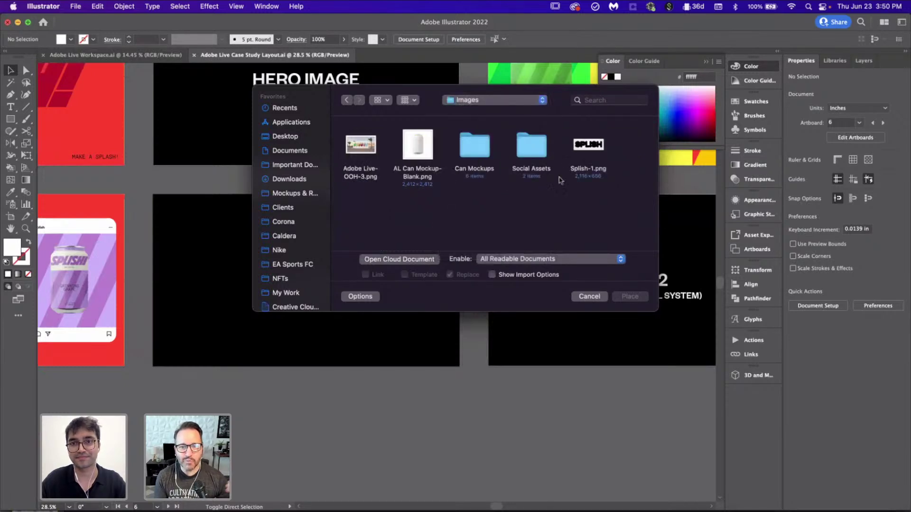
double_click(362, 145)
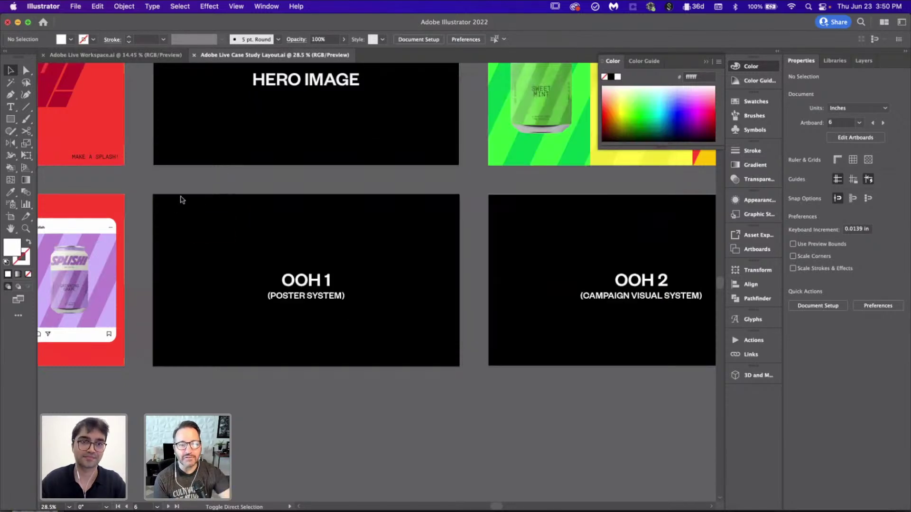
drag(153, 194, 459, 375)
- Deselect the image, view all artboards, and save the case study layout
click(497, 421)
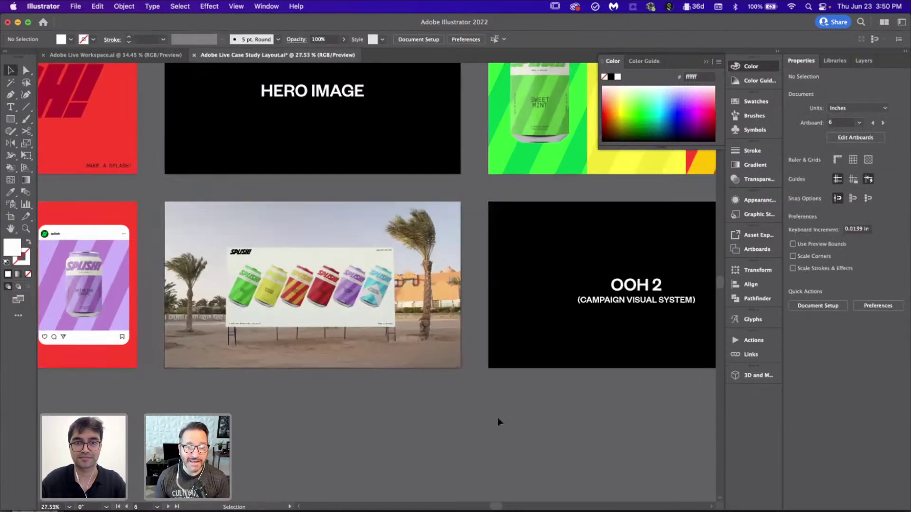
key(super+alt+0)
key(super+alt+0)
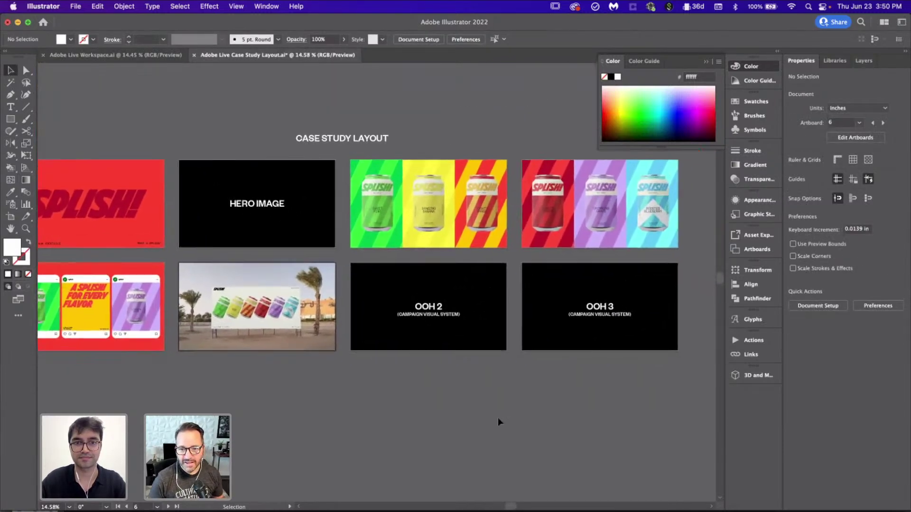
scroll(497, 422, up, 2)
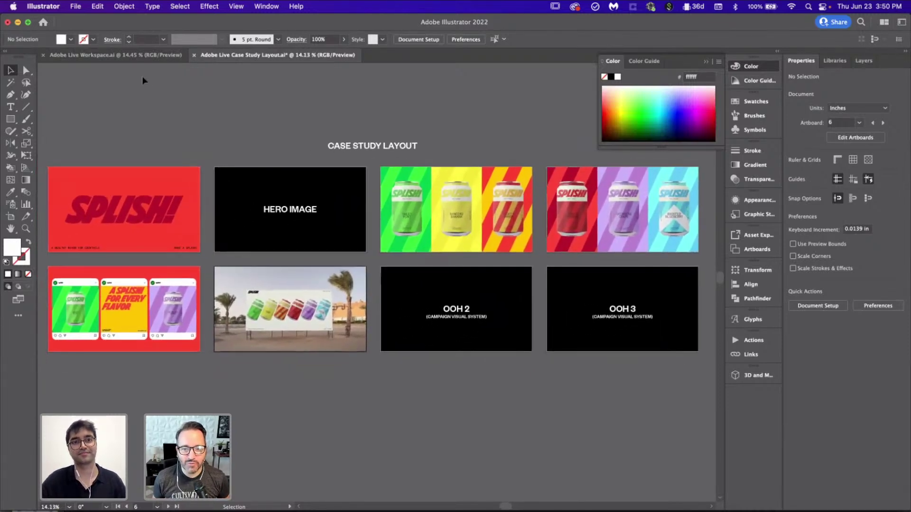
key(a)
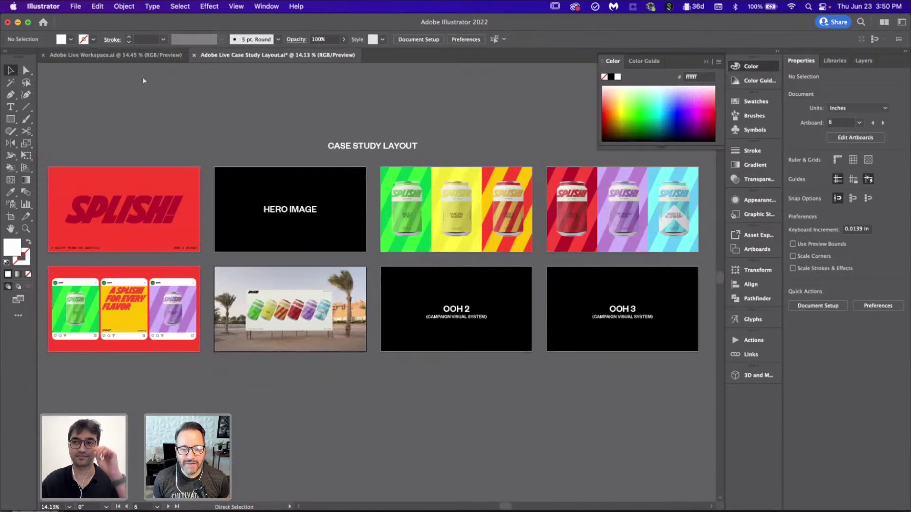
key(super+s)
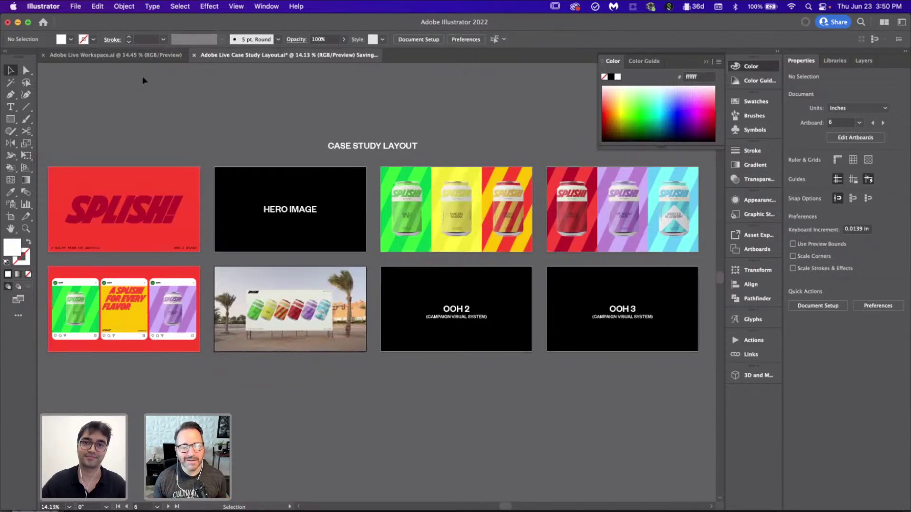
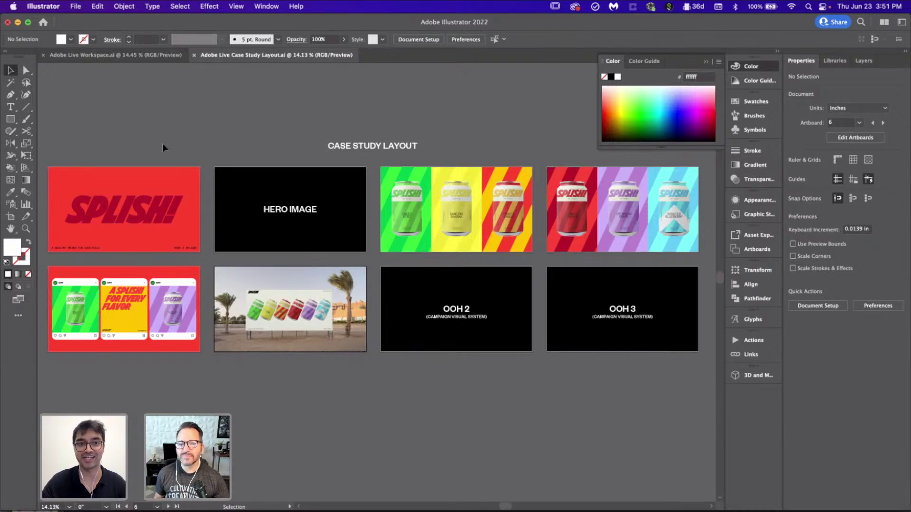
- Switch to Adobe Live Workspace.ai and fit all its artboards in the window
click(113, 55)
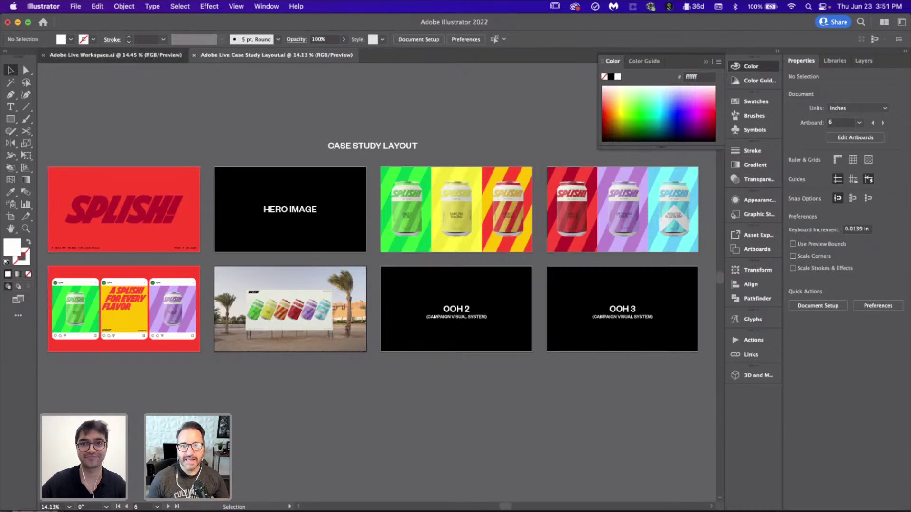
key(super+alt+0)
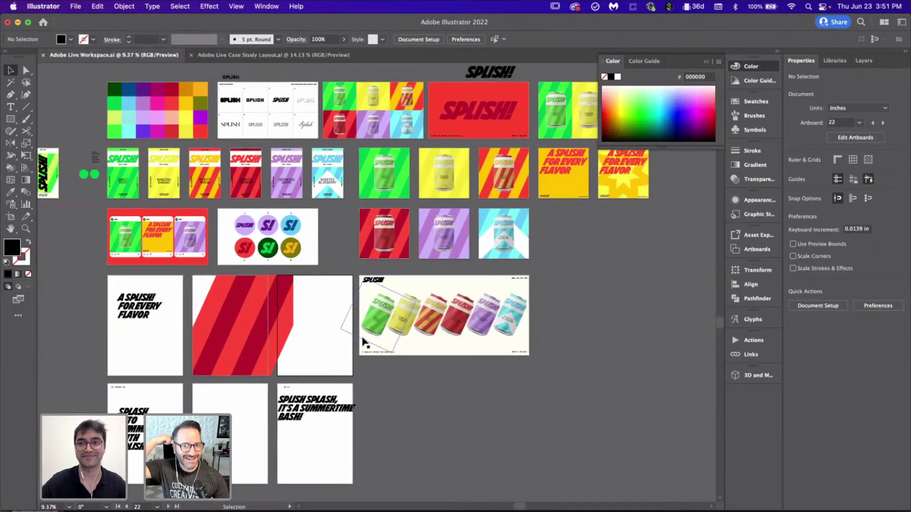
- Centre the red striped art on its artboard and narrow its clipping mask to 12 in wide
scroll(171, 408, up, 5)
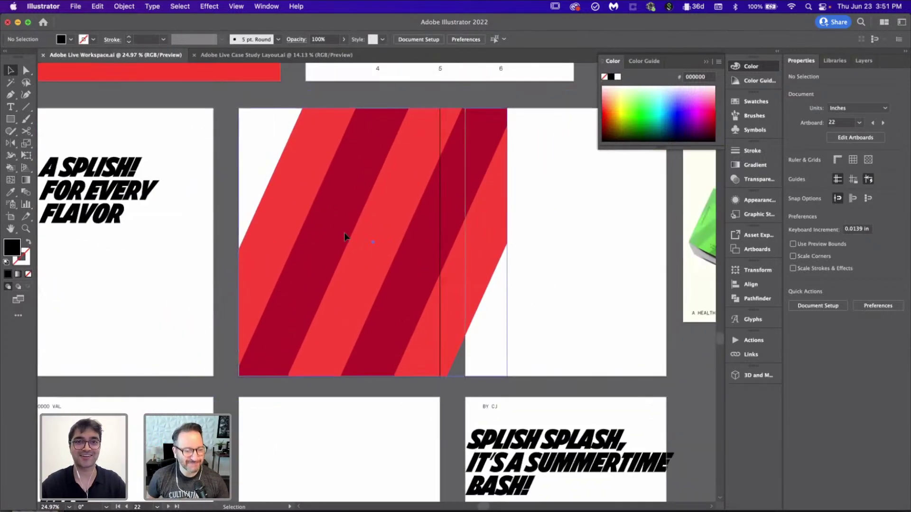
click(345, 236)
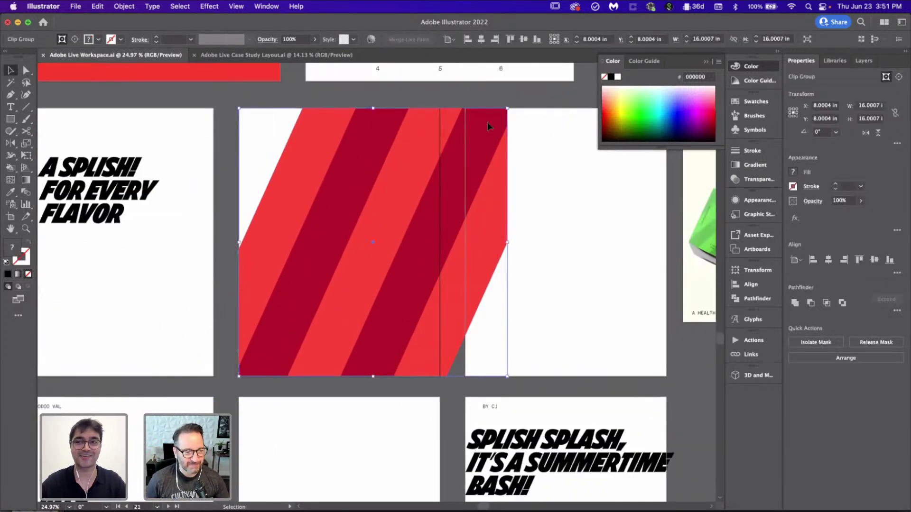
click(822, 261)
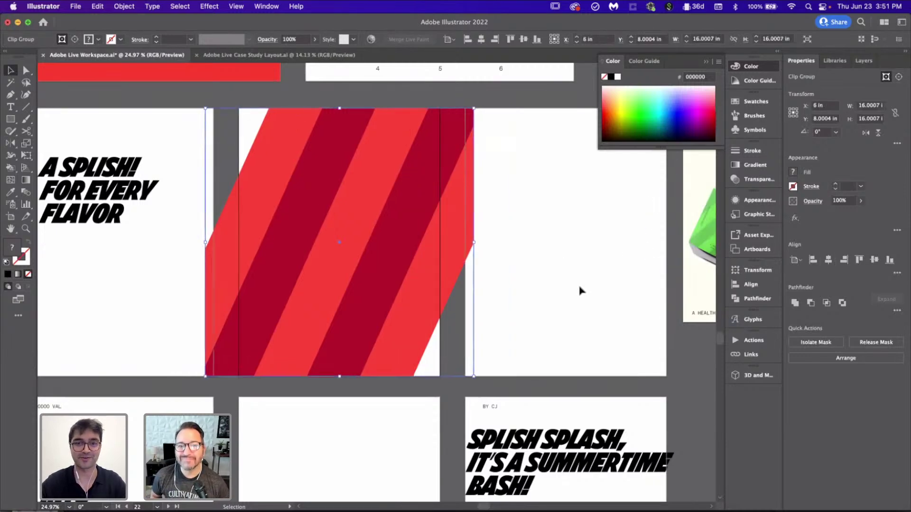
click(579, 290)
scroll(458, 349, up, 2)
double_click(470, 351)
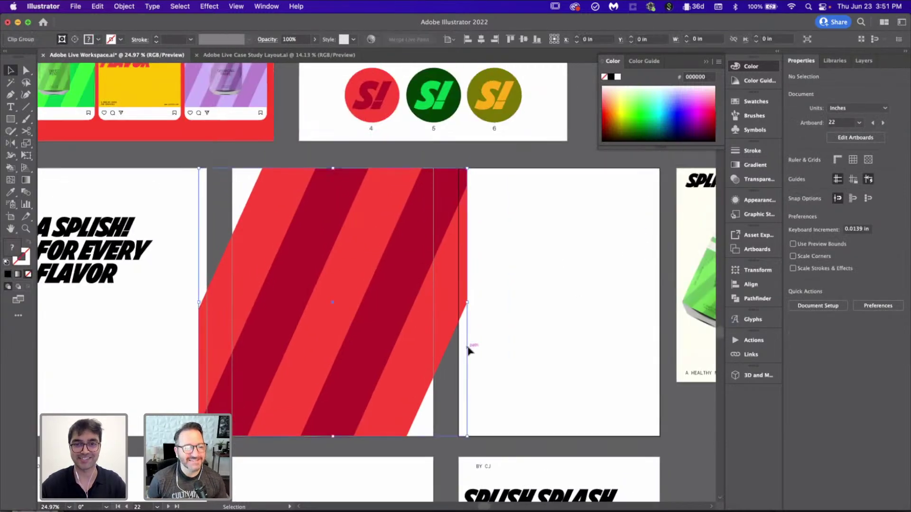
drag(467, 305, 435, 309)
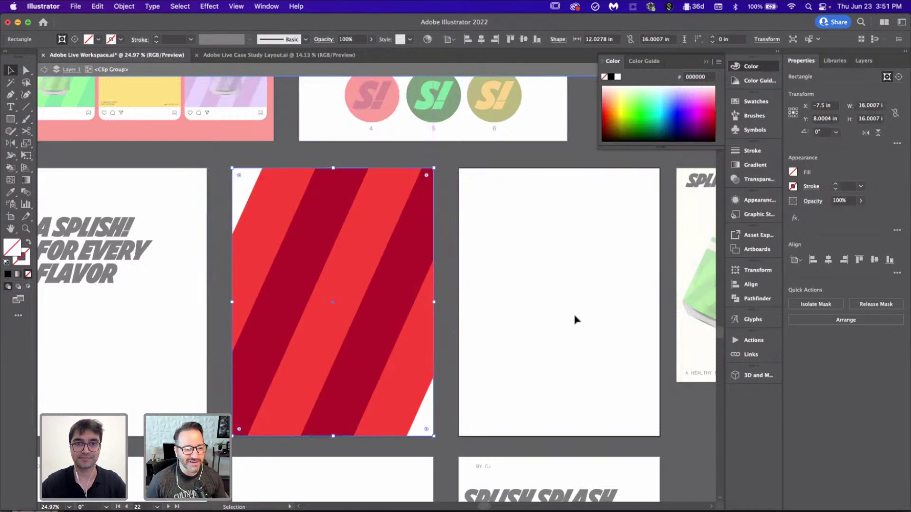
double_click(575, 320)
- Add a dark red rectangle behind the stripes covering the whole red poster artboard
scroll(575, 319, down, 2)
scroll(494, 288, right, 1)
scroll(493, 288, up, 2)
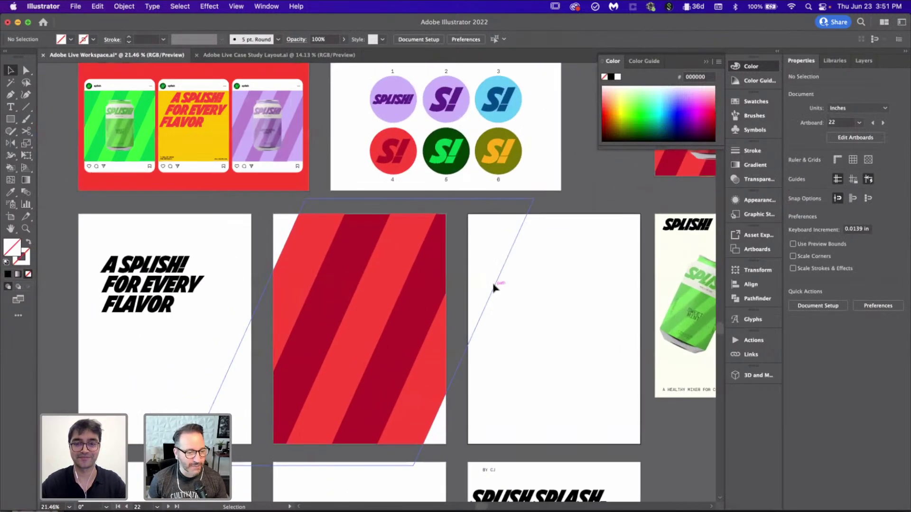
key(m)
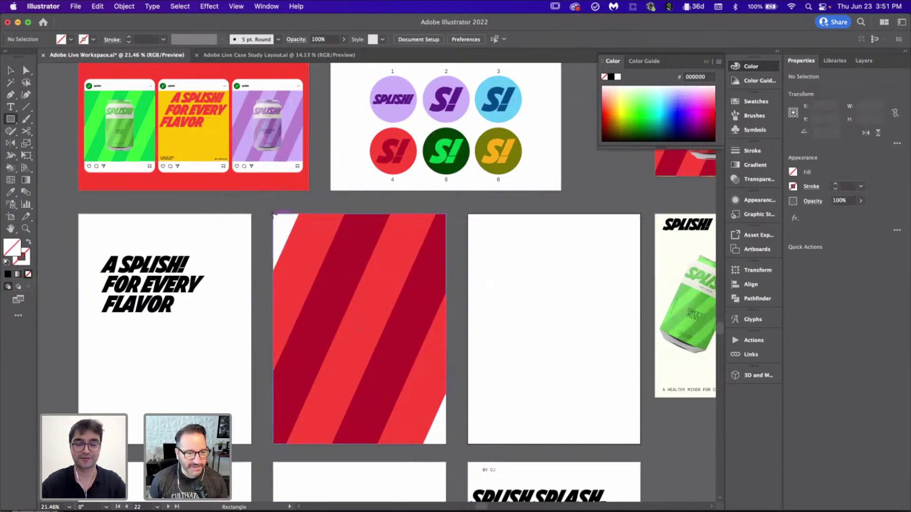
drag(275, 214, 447, 444)
key(super+shift+bracketleft)
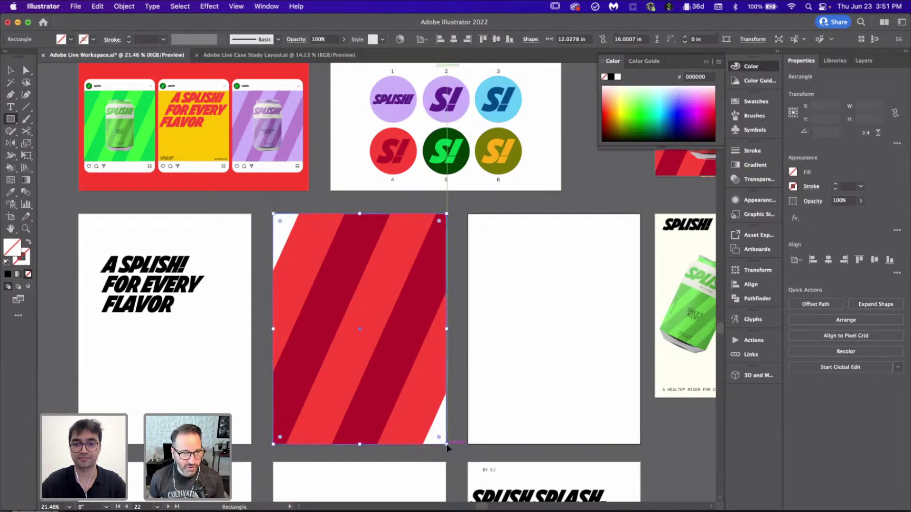
key(i)
click(408, 335)
- Move the SPLISH SPLASH headline up onto the artboard beside the red stripes
key(v)
click(554, 392)
scroll(554, 392, down, 6)
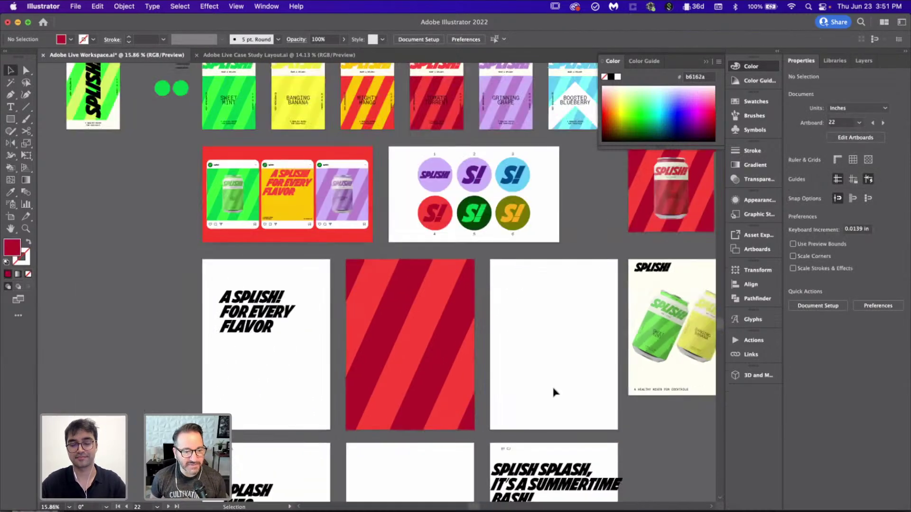
scroll(456, 304, up, 3)
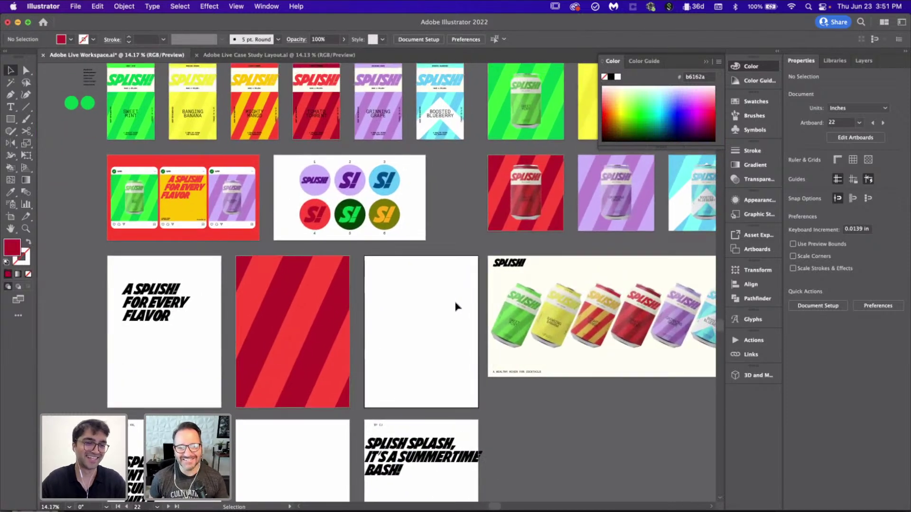
scroll(456, 307, up, 2)
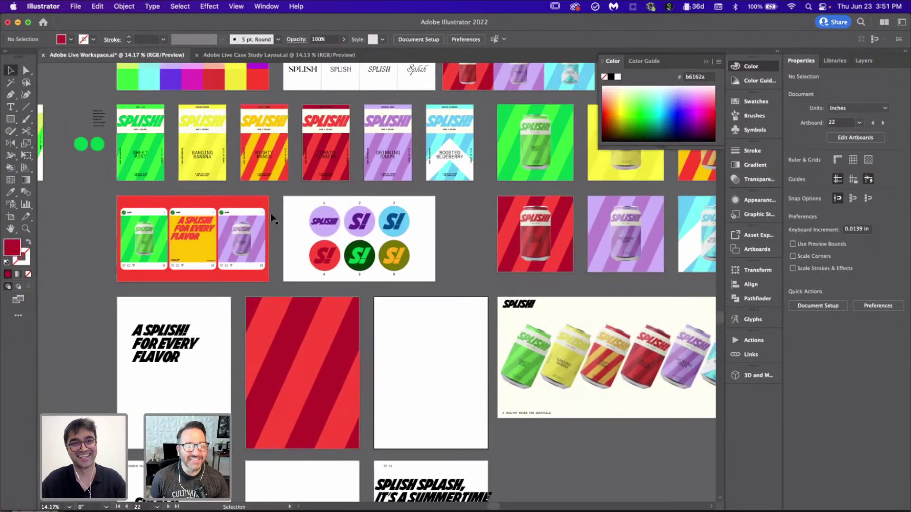
click(273, 148)
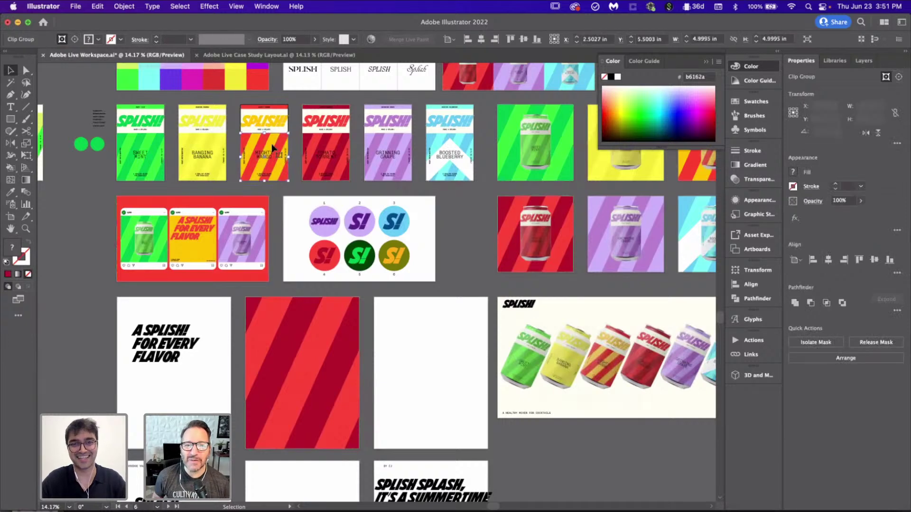
click(387, 140)
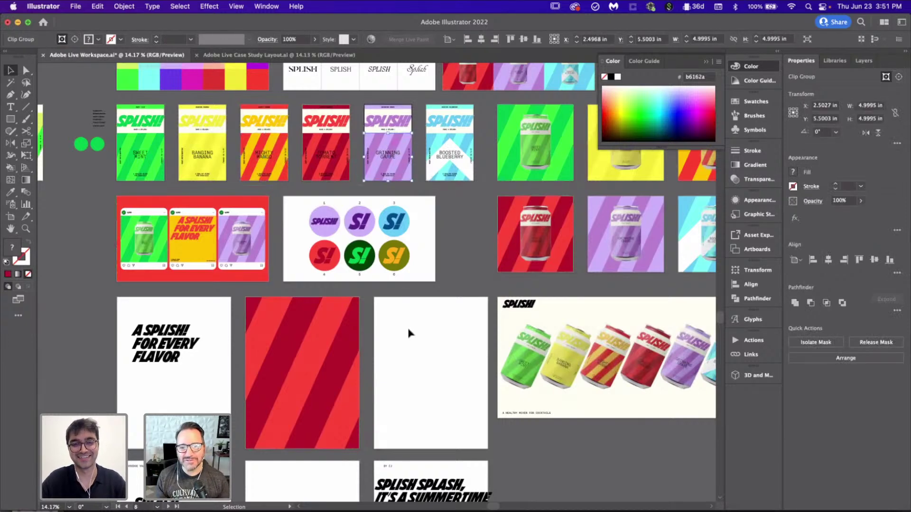
scroll(408, 334, down, 5)
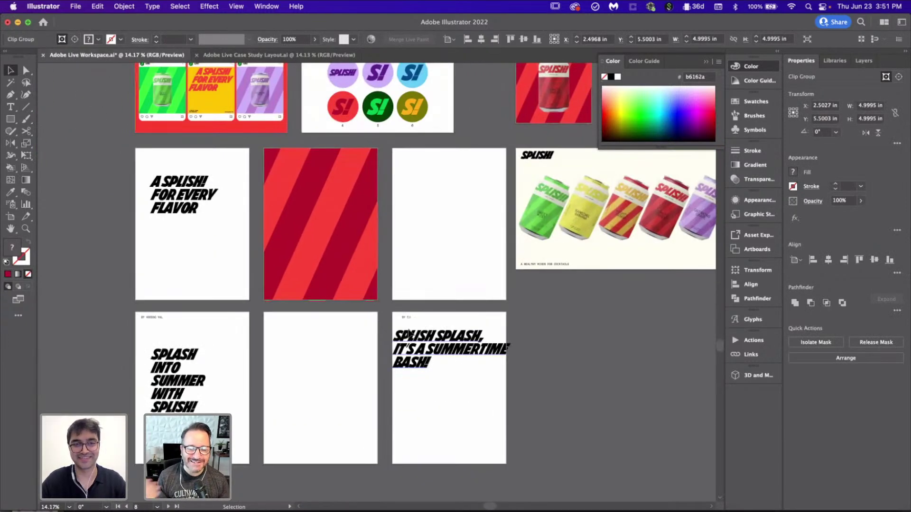
drag(421, 355, 428, 200)
- Shift SPLASH INTO SUMMER onto the middle bottom artboard and select the purple Grinning Grape stripes
click(284, 306)
click(186, 409)
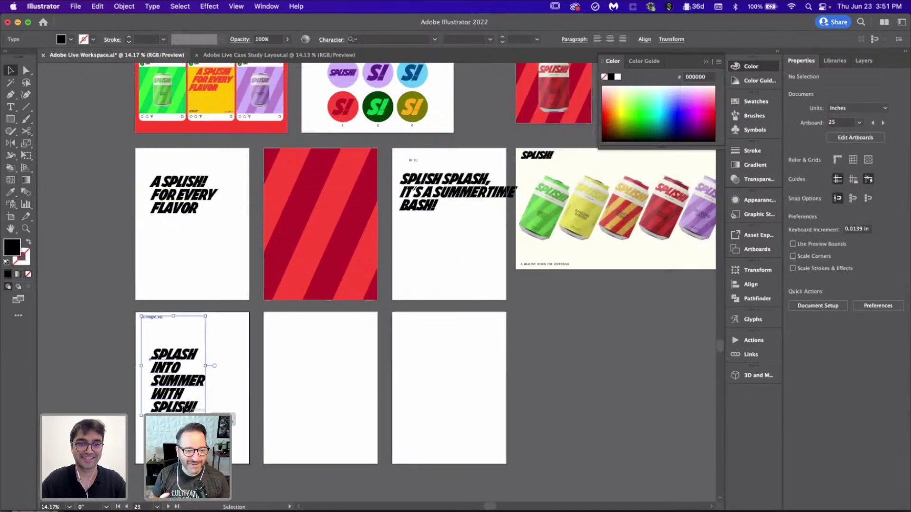
drag(186, 409, 313, 409)
click(402, 406)
scroll(401, 407, down, 2)
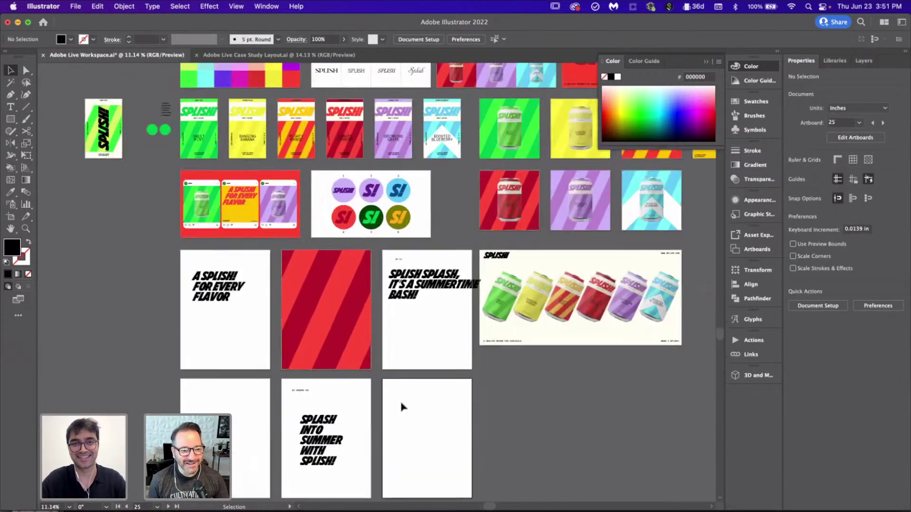
scroll(401, 407, up, 1)
click(393, 137)
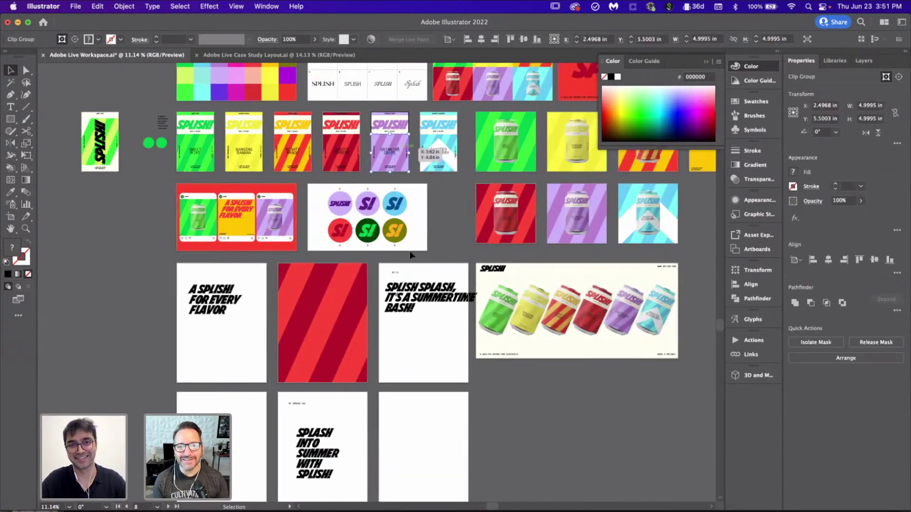
click(424, 441)
scroll(422, 437, down, 3)
scroll(422, 437, up, 5)
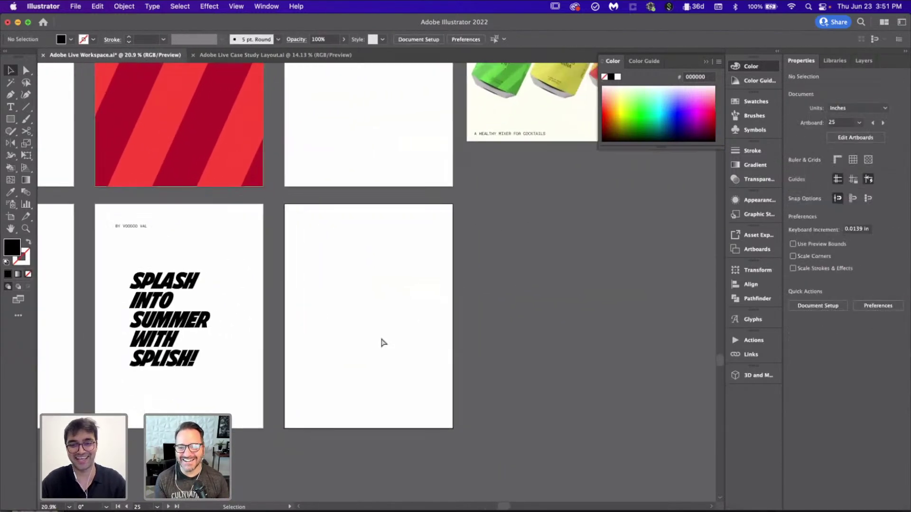
- Paste the purple striped art onto the empty artboard, enlarge and centre it, and trim its mask to 12 in
scroll(383, 343, up, 1)
key(cmd+v)
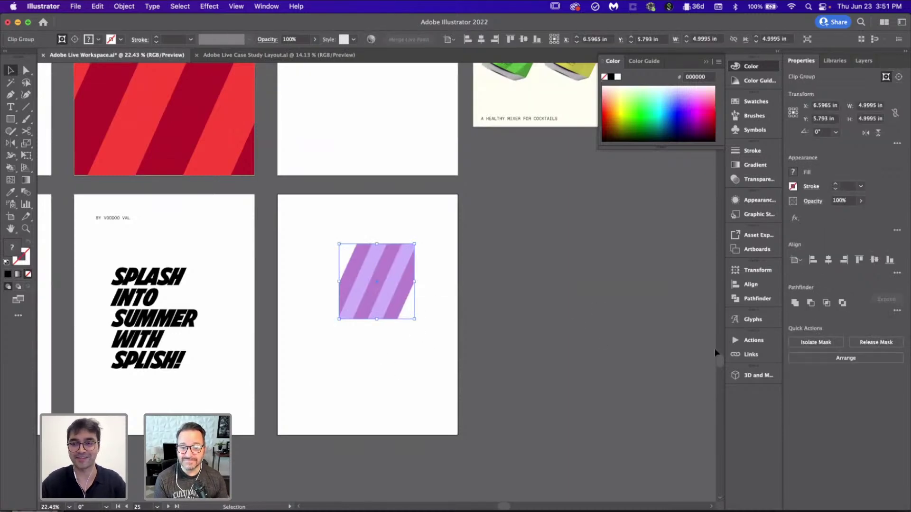
click(813, 260)
click(858, 261)
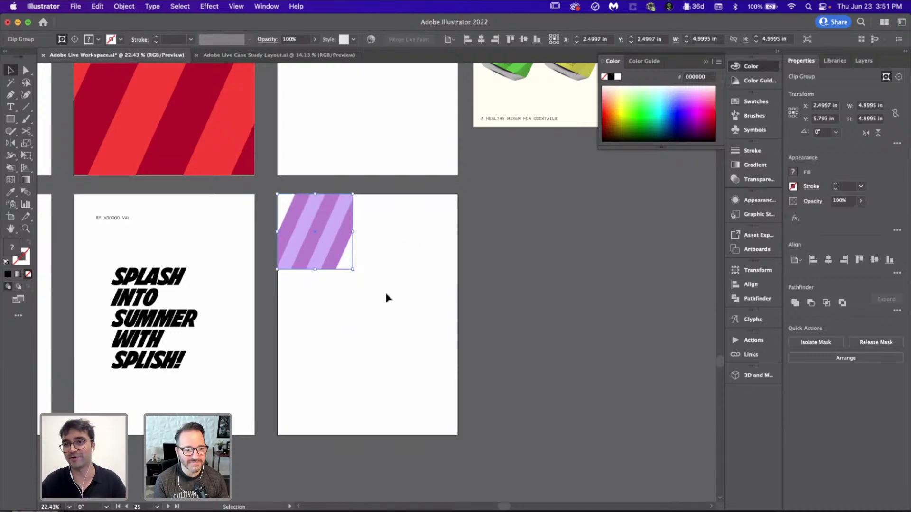
drag(352, 269, 561, 434)
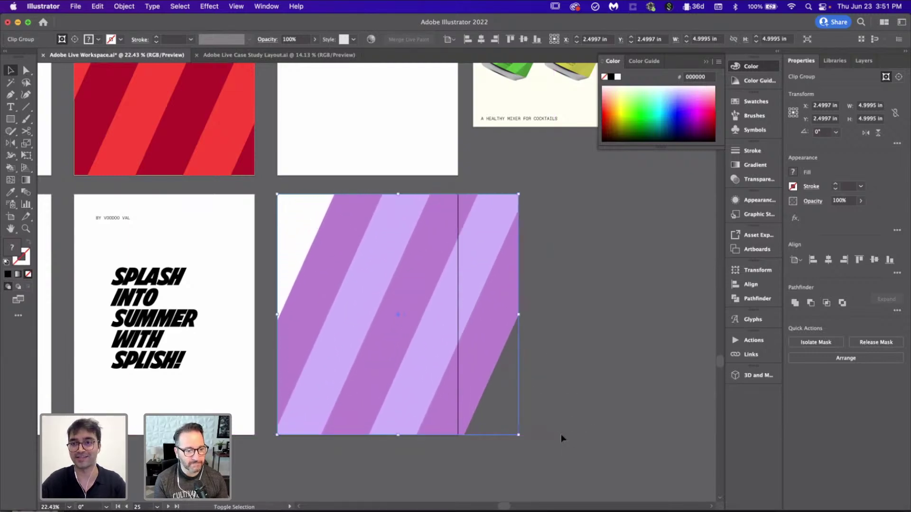
click(829, 260)
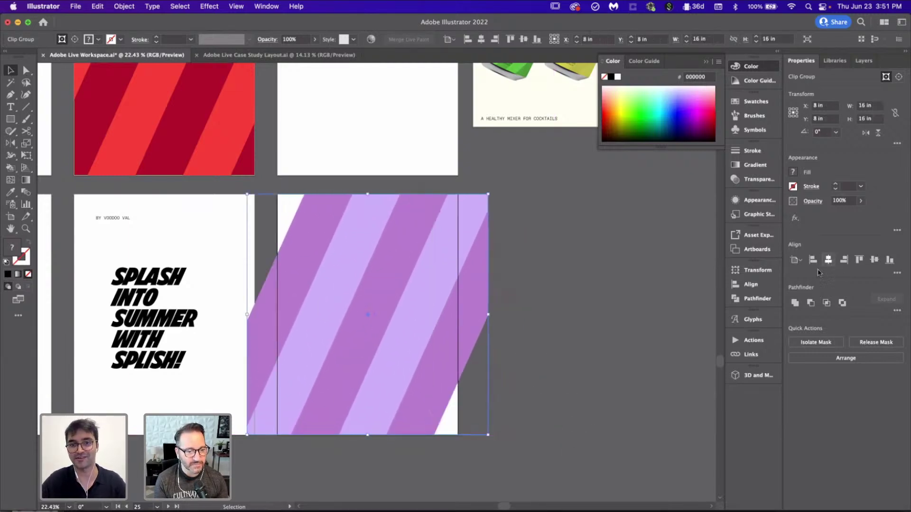
scroll(485, 372, up, 3)
double_click(485, 365)
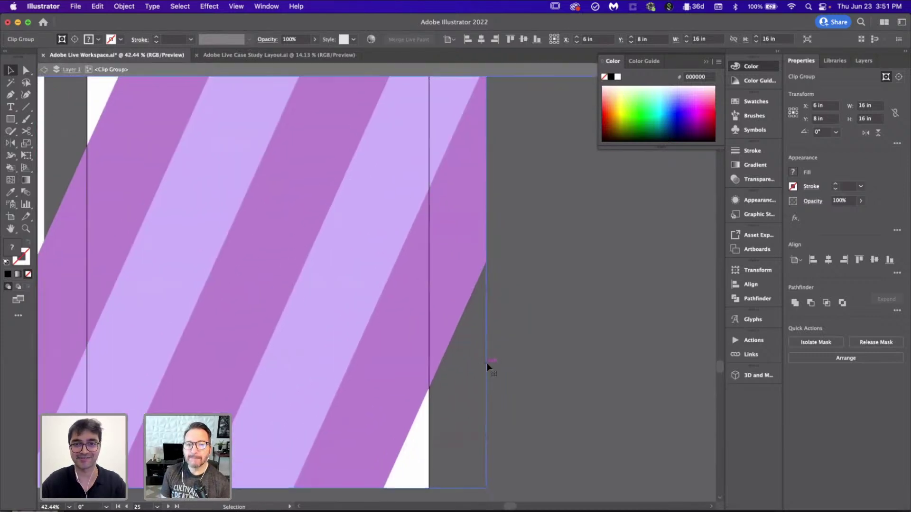
click(485, 266)
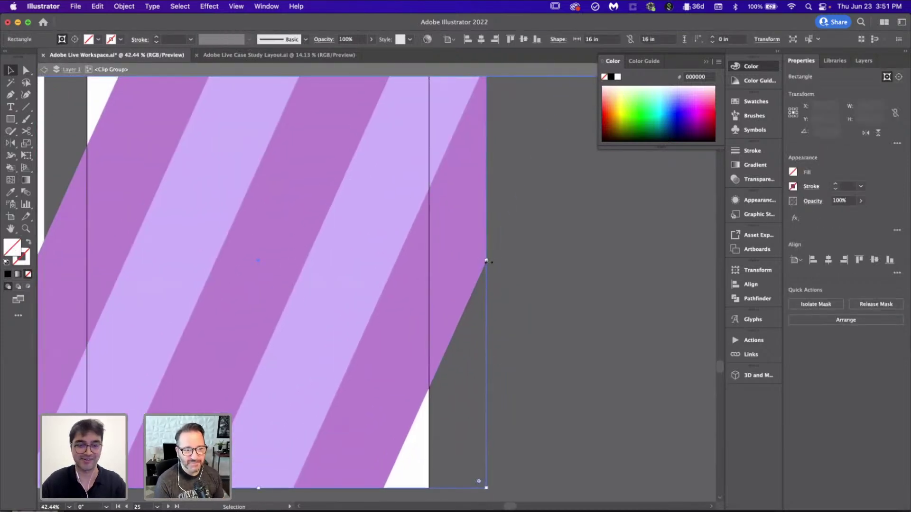
drag(485, 262, 429, 262)
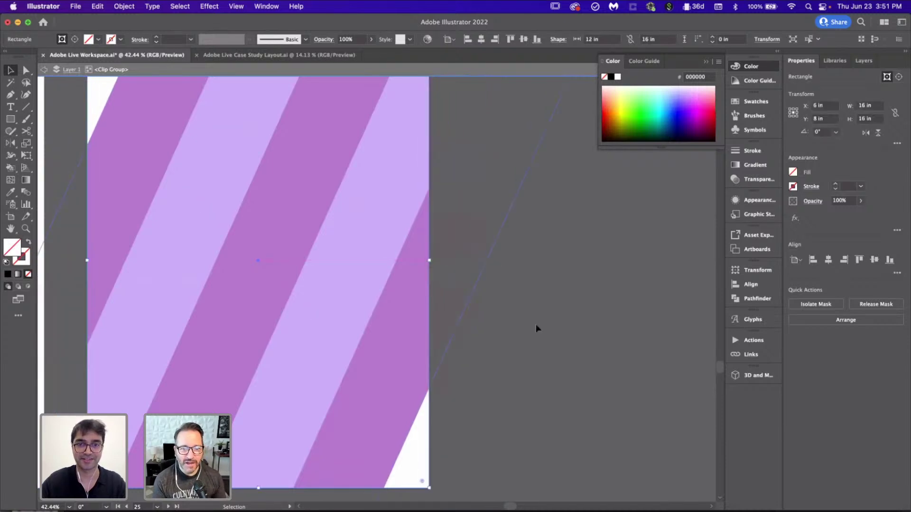
double_click(536, 324)
- Add a light purple backing rectangle behind the stripes covering the purple poster artboard
scroll(536, 324, down, 3)
key(m)
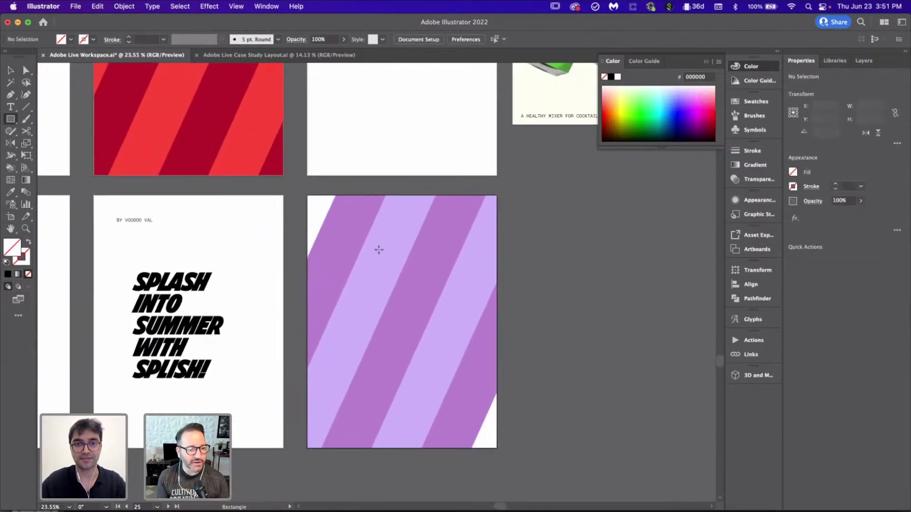
drag(307, 195, 498, 449)
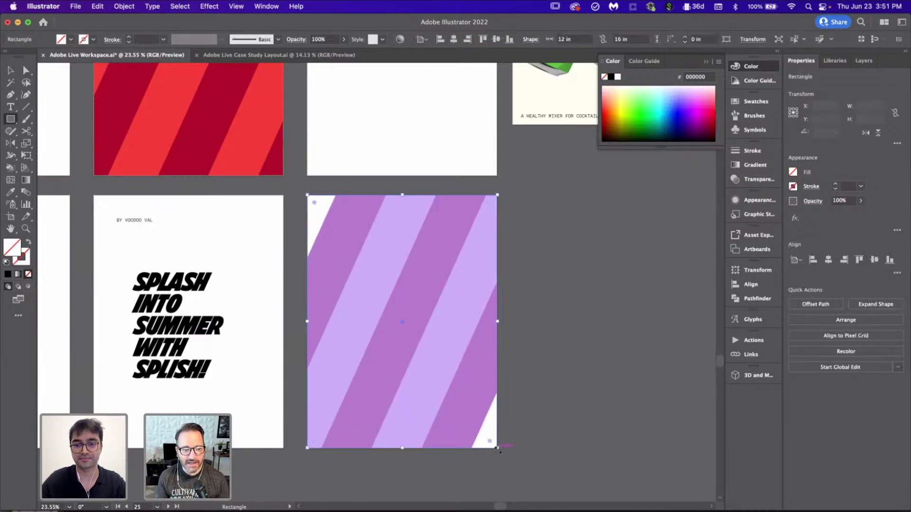
key(i)
click(400, 327)
key(super+shift+bracketleft)
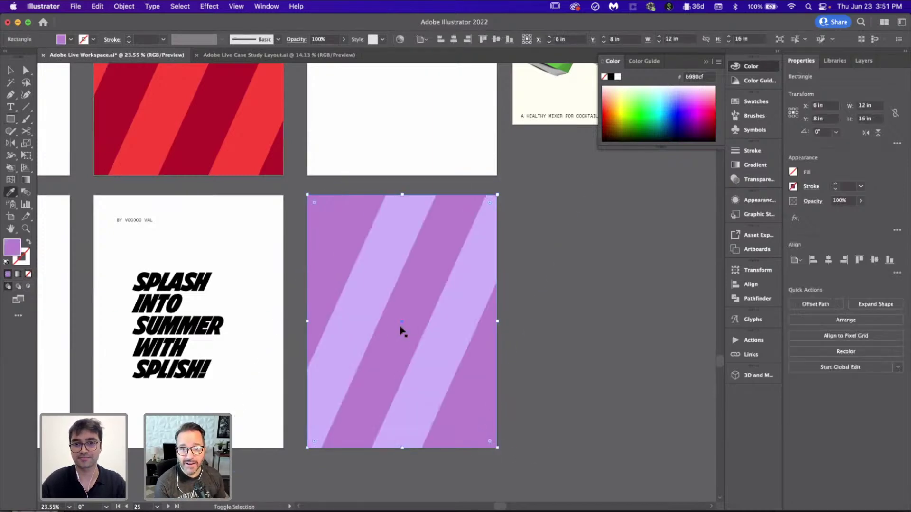
click(468, 347)
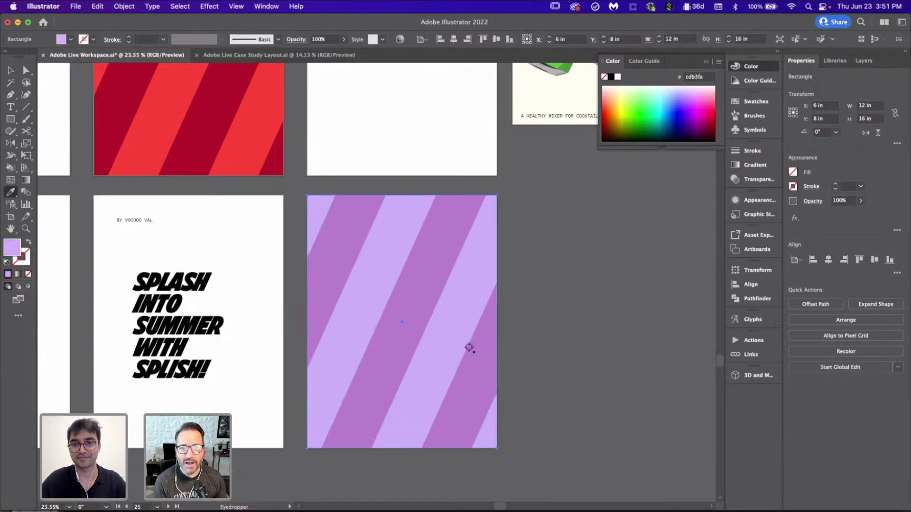
key(v)
click(597, 377)
scroll(597, 377, down, 4)
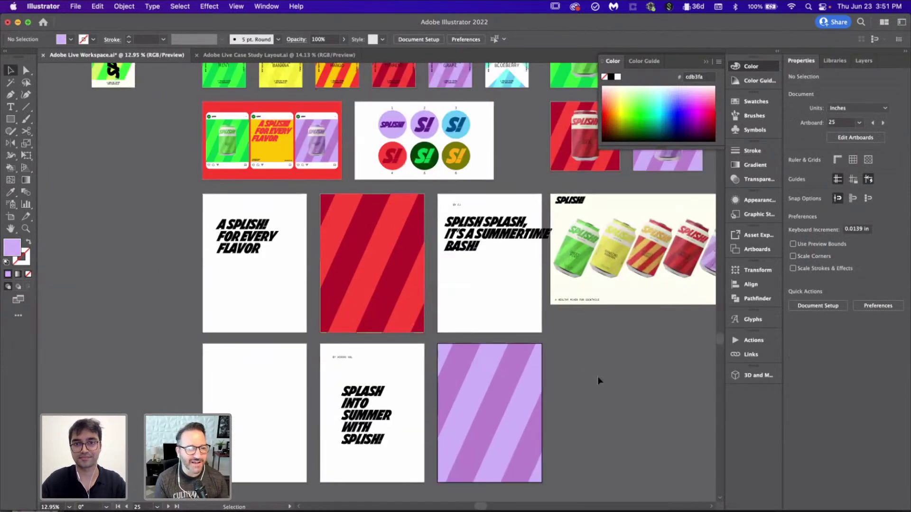
- Paste the green Sweet Mint stripes onto the empty artboard, centre them and scale them up to cover it
scroll(597, 377, up, 5)
scroll(597, 376, down, 4)
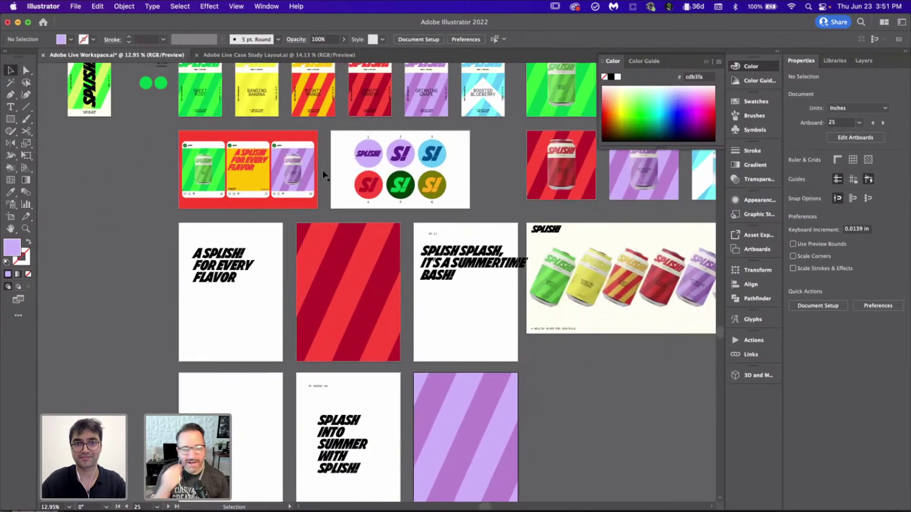
click(212, 82)
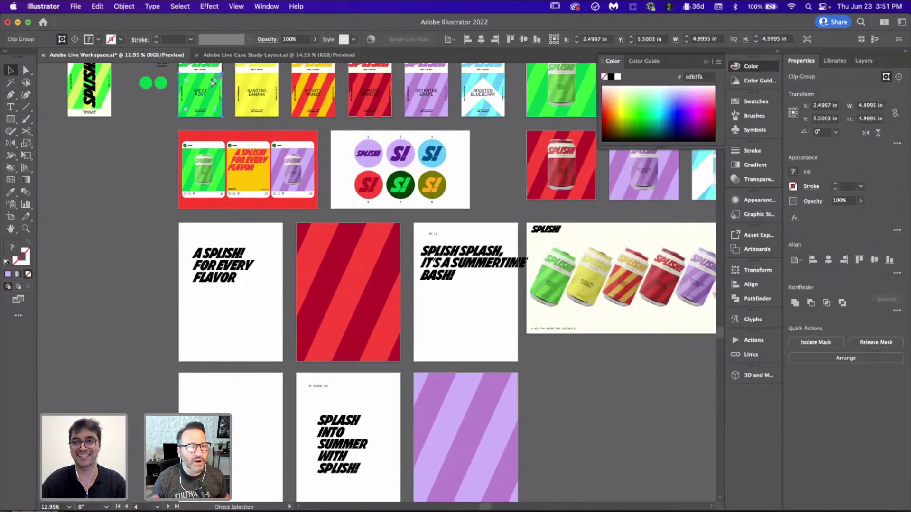
scroll(209, 362, down, 4)
click(209, 362)
scroll(211, 361, up, 2)
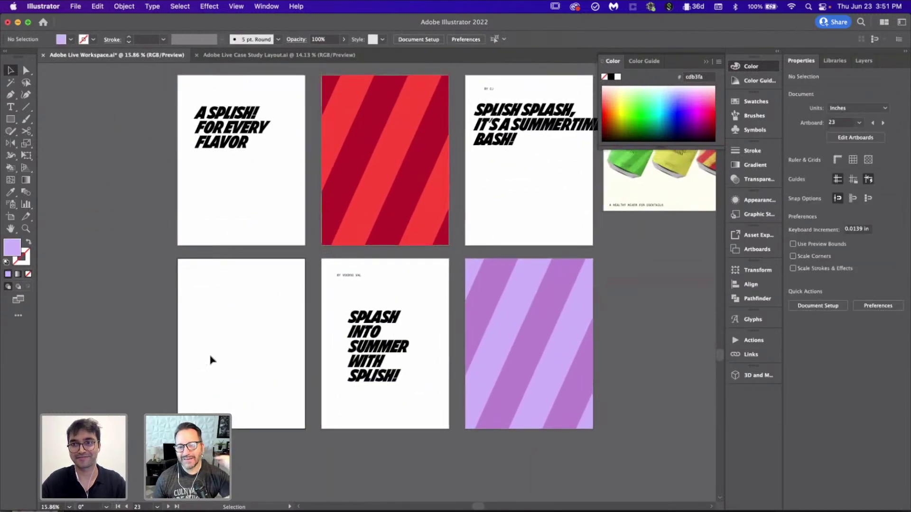
scroll(211, 360, up, 2)
key(super+v)
drag(361, 304, 271, 315)
click(828, 260)
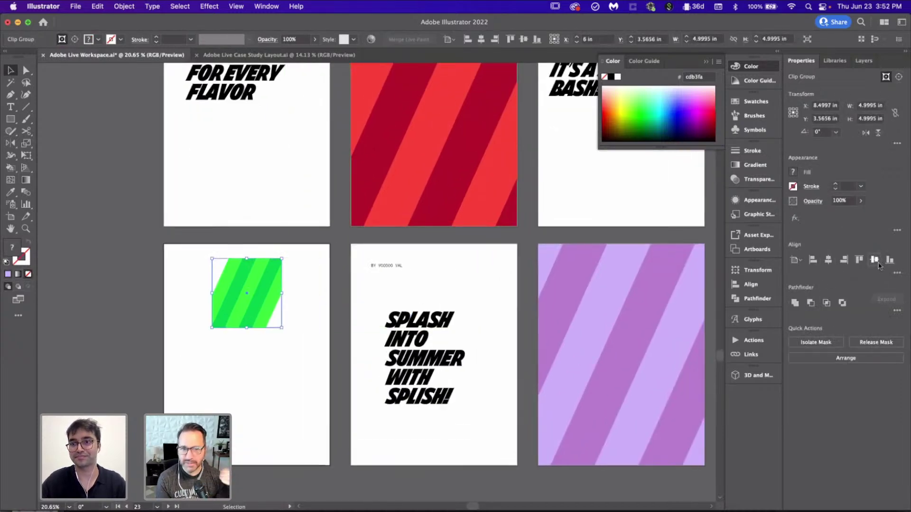
click(876, 263)
drag(282, 390, 374, 469)
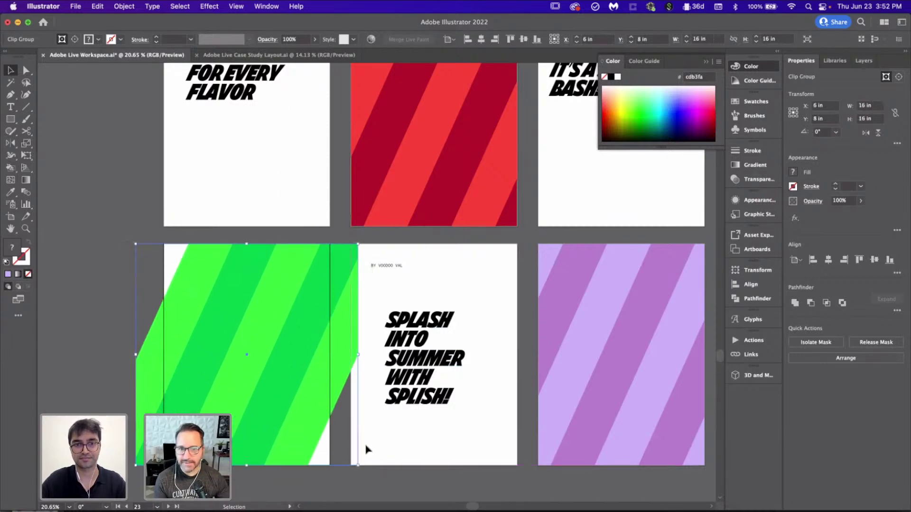
- Narrow the green stripe group's mask to the artboard's 12 in width
double_click(359, 441)
scroll(359, 441, up, 3)
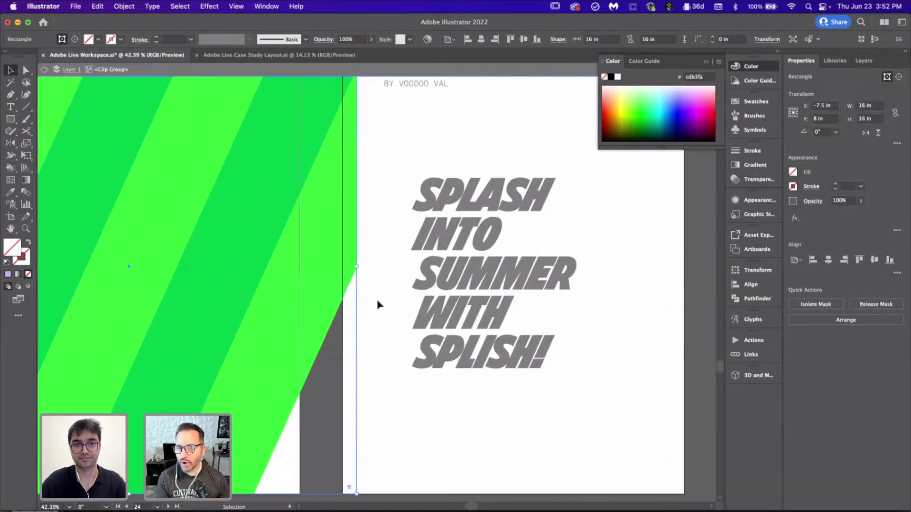
drag(358, 268, 300, 267)
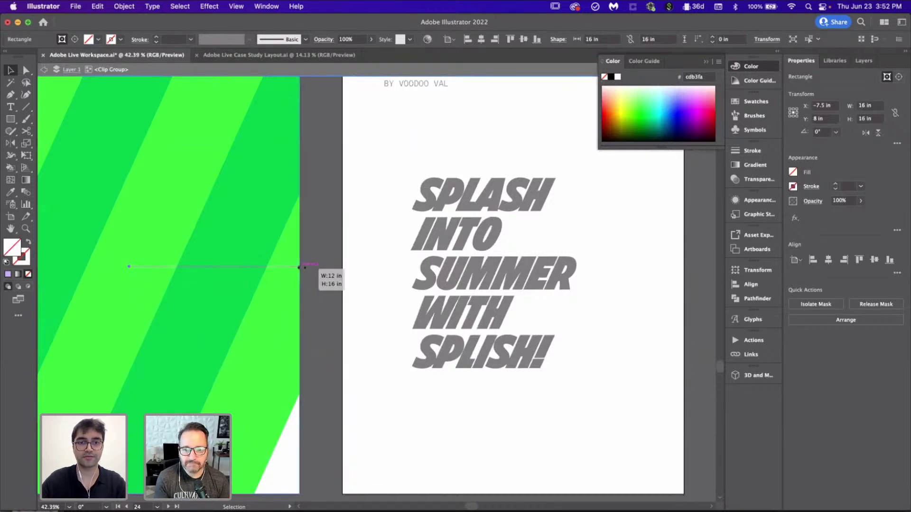
click(339, 285)
click(499, 406)
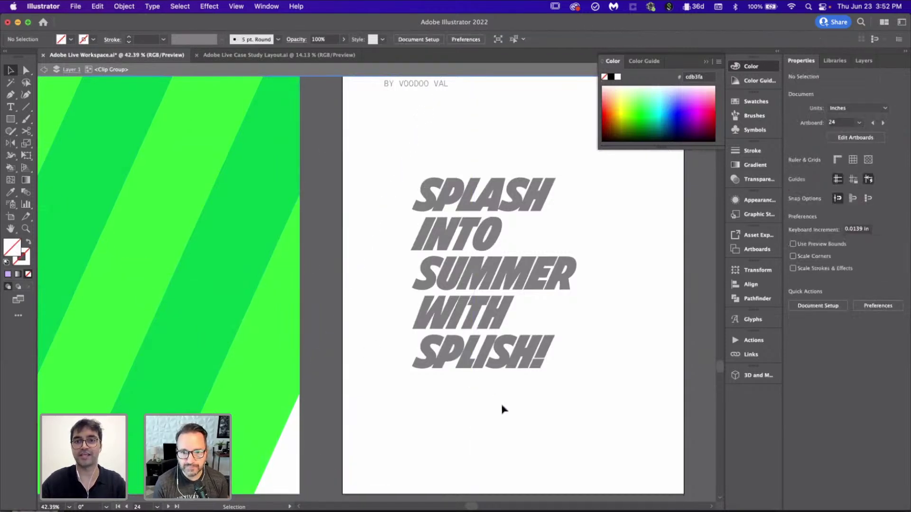
scroll(500, 408, down, 3)
key(Escape)
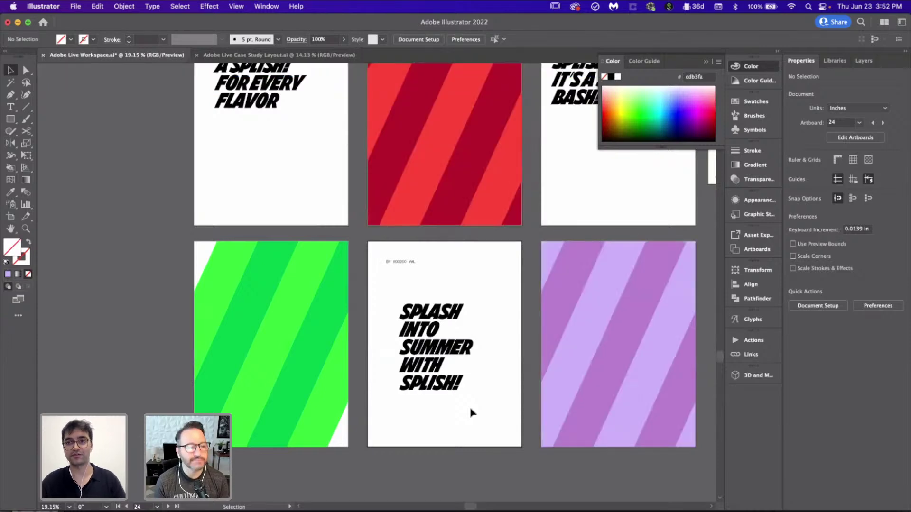
scroll(471, 412, up, 3)
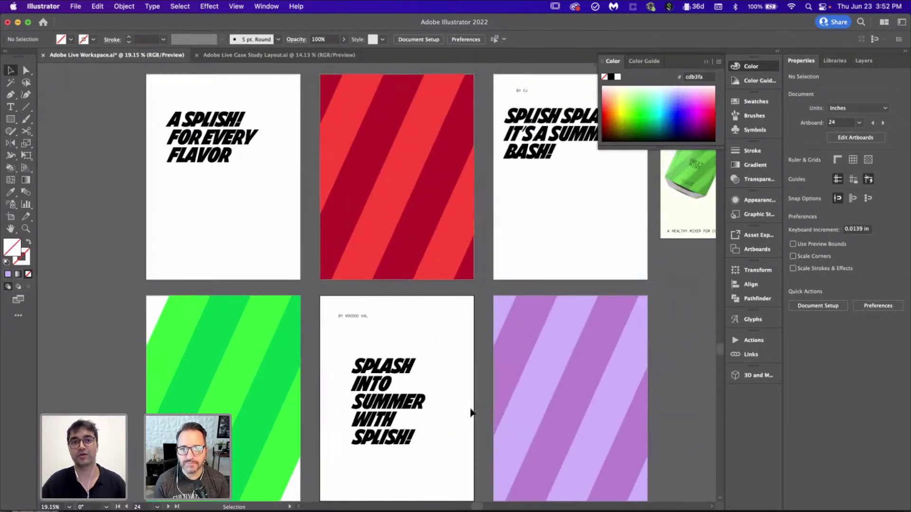
scroll(470, 412, down, 3)
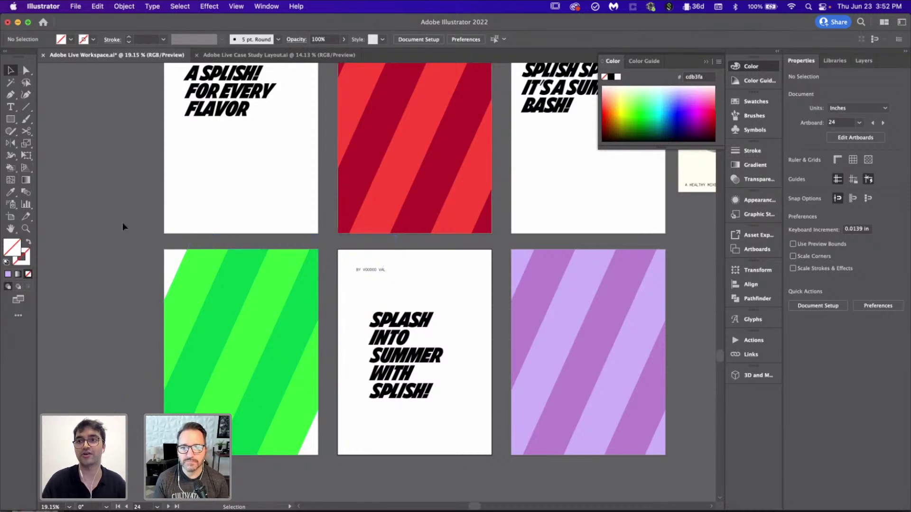
- Cover the green artboard with a rectangle filled with the stripes' dark green
scroll(122, 227, up, 3)
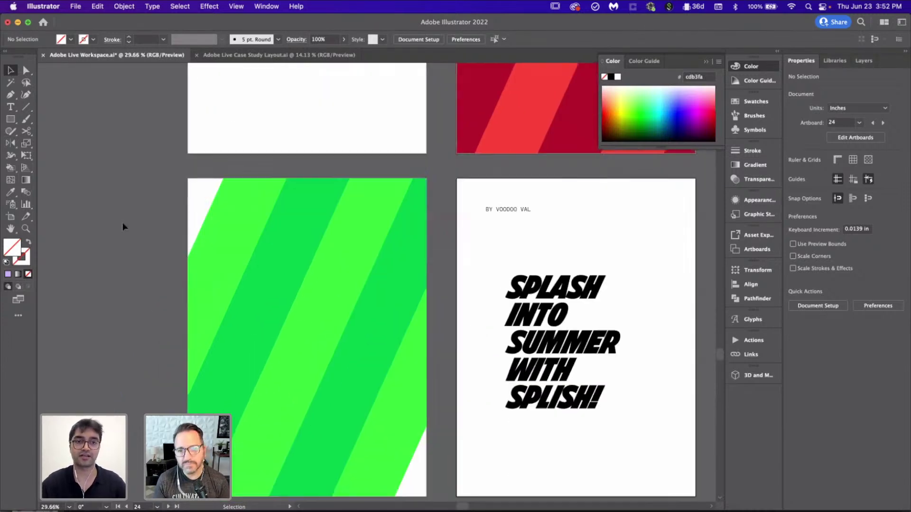
key(m)
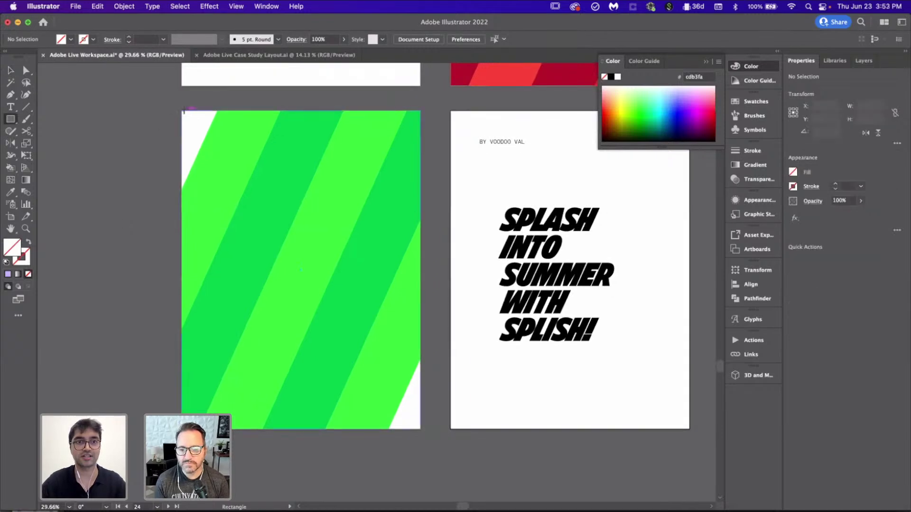
drag(183, 111, 420, 429)
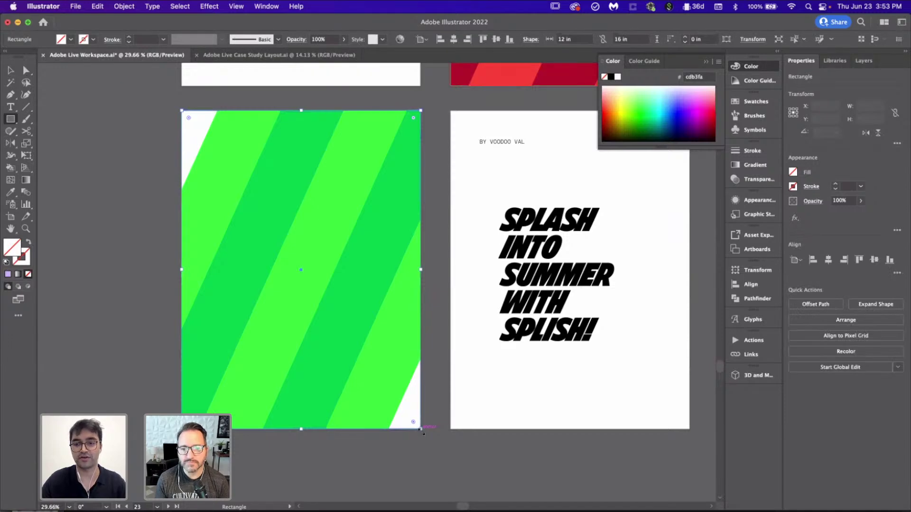
key(i)
click(347, 271)
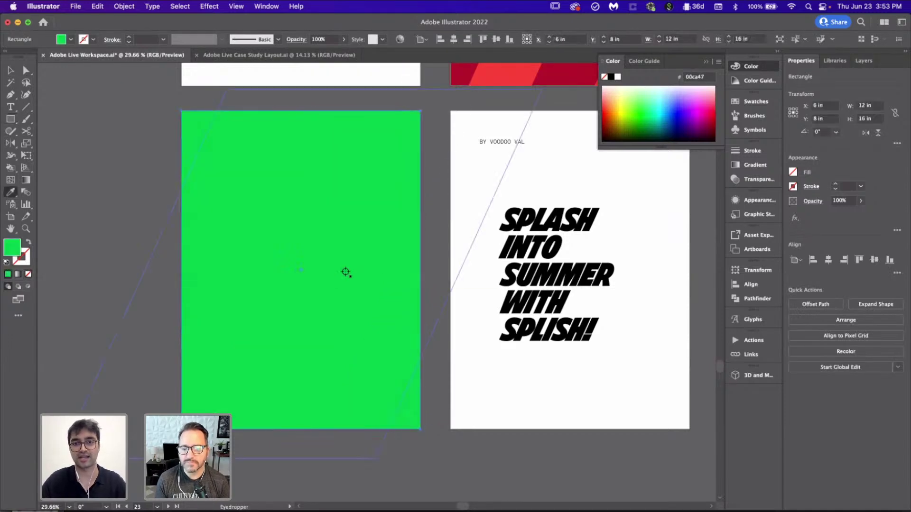
key(v)
click(511, 443)
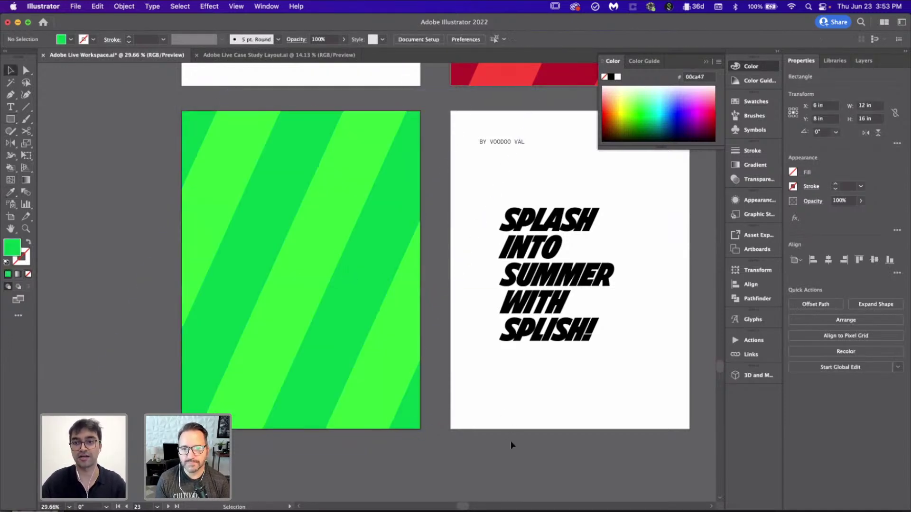
scroll(512, 445, down, 3)
scroll(511, 445, down, 2)
- Review the finished workspace artboards, then switch to Adobe Live Case Study Layout.ai
scroll(510, 445, right, 5)
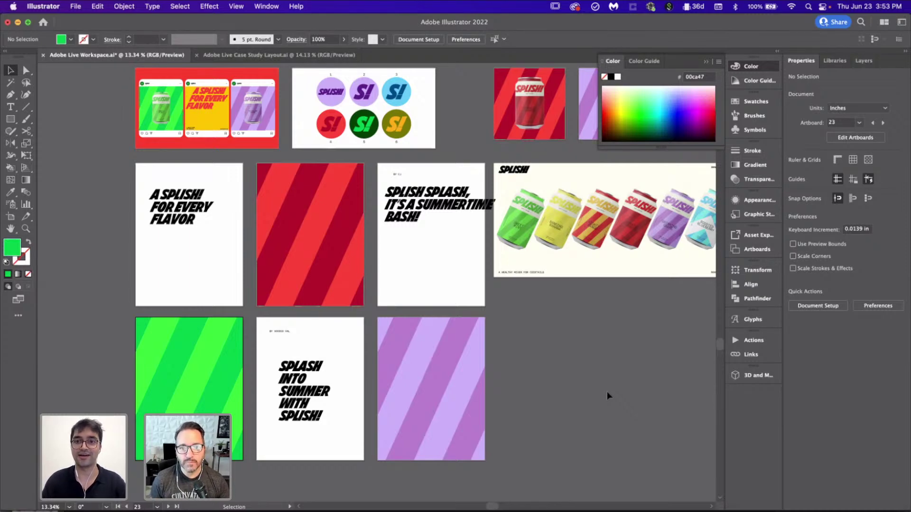
scroll(607, 395, up, 5)
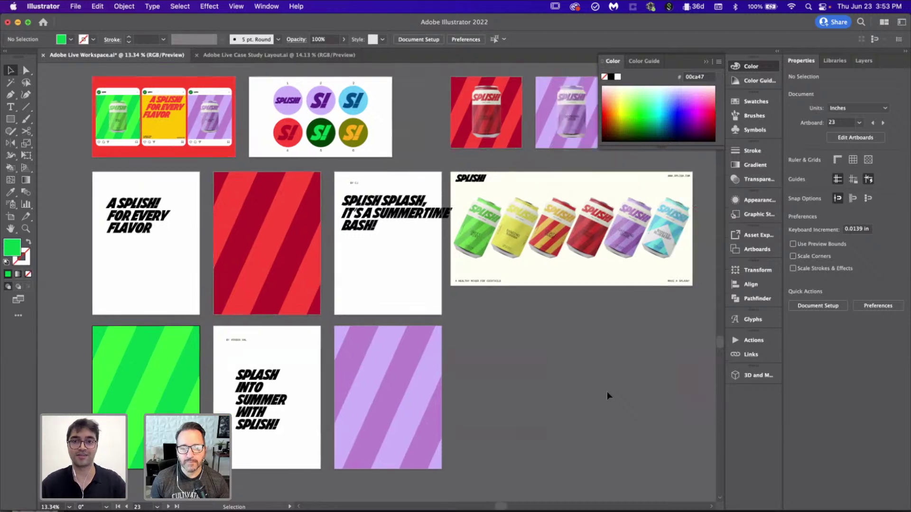
scroll(607, 395, down, 3)
scroll(608, 393, right, 5)
scroll(608, 393, down, 2)
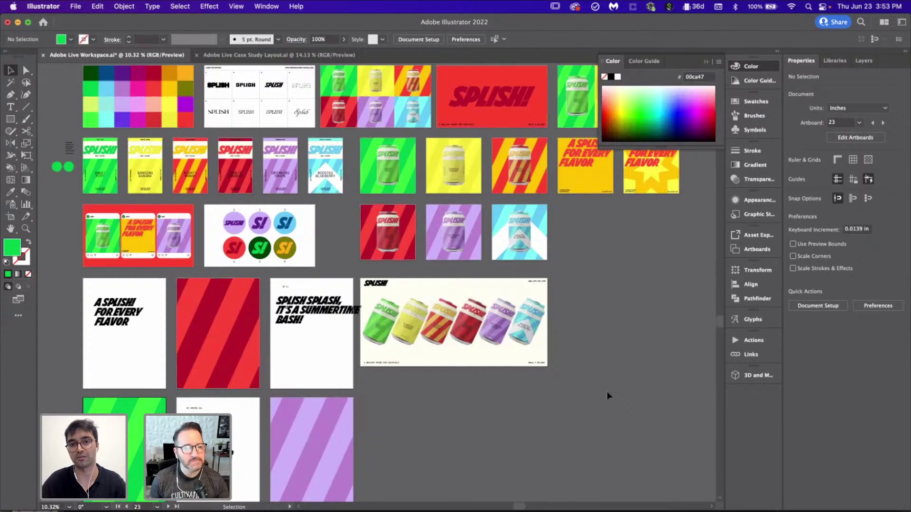
scroll(607, 395, down, 1)
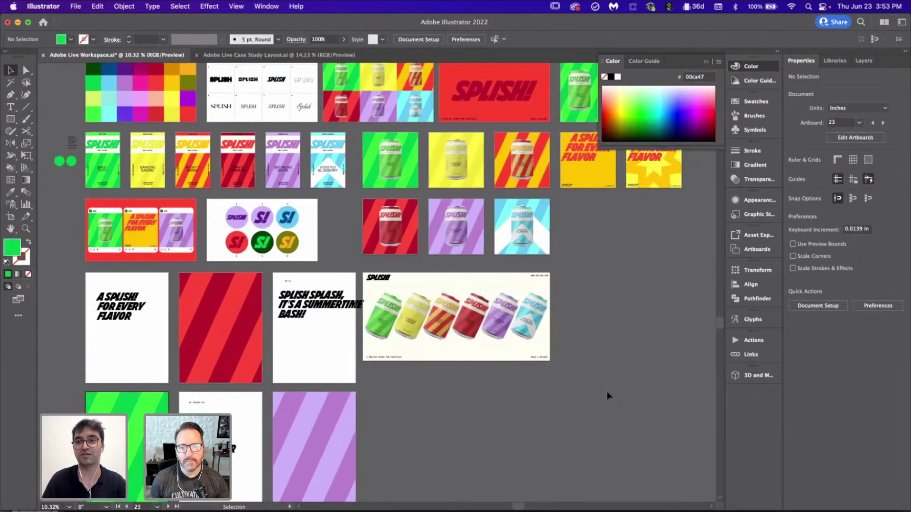
click(324, 55)
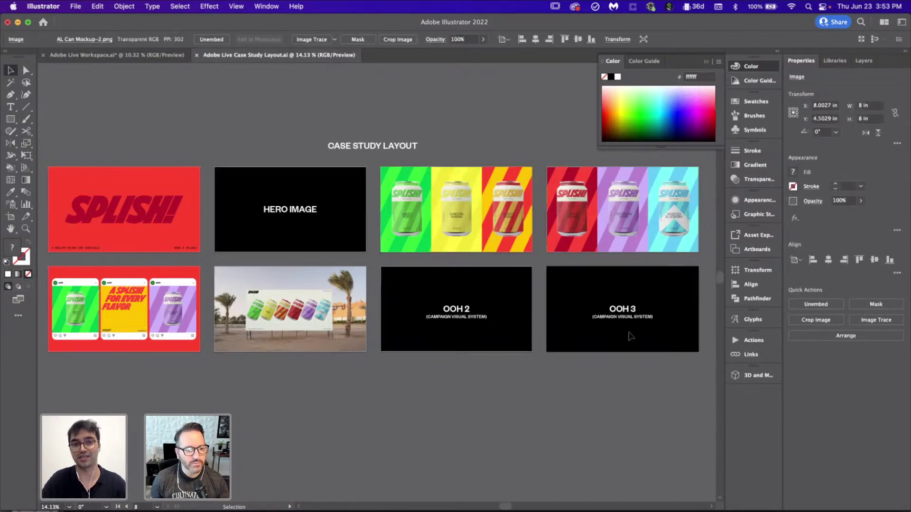
- Deselect all, look over the case study artboards, and return to Adobe Live Workspace.ai
key(super+shift+a)
scroll(159, 319, up, 3)
scroll(159, 319, up, 5)
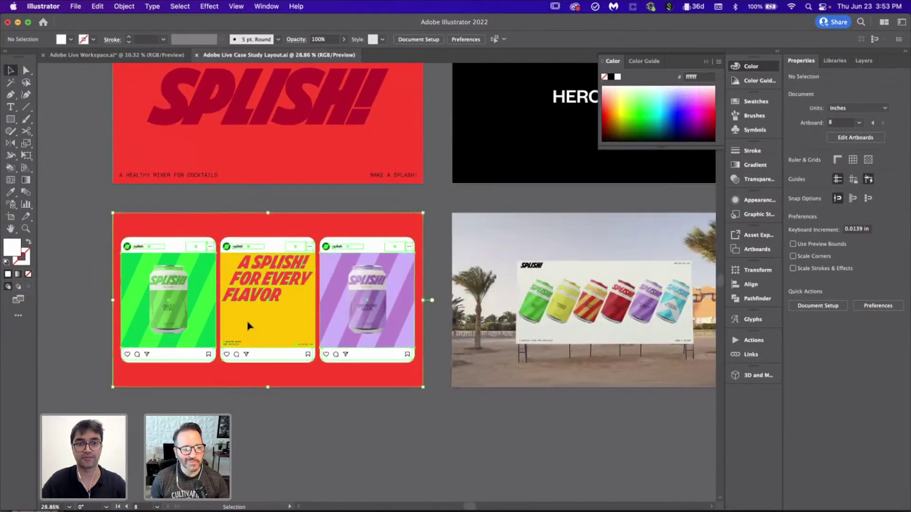
scroll(348, 488, down, 5)
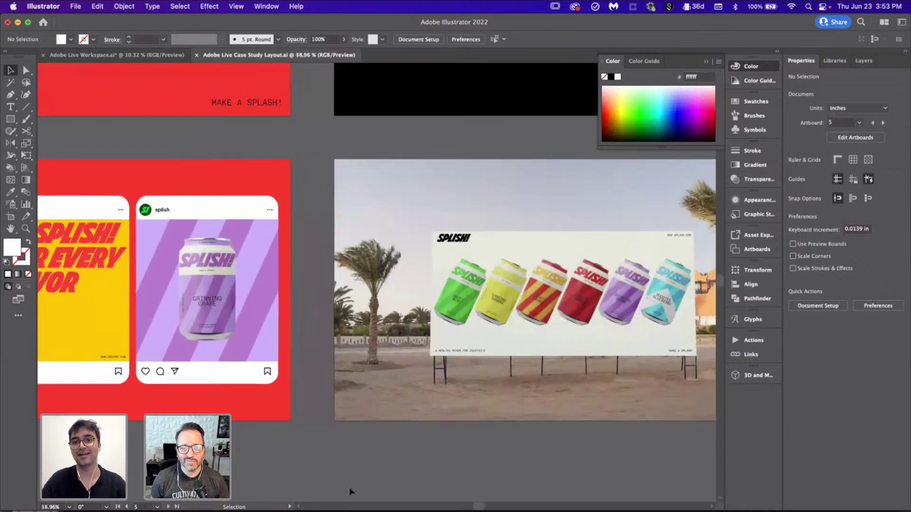
scroll(476, 388, right, 5)
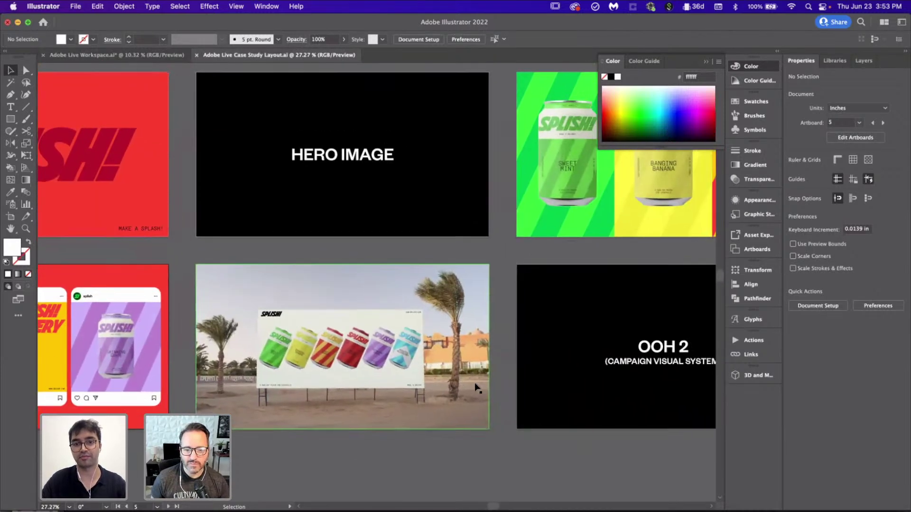
scroll(476, 388, down, 3)
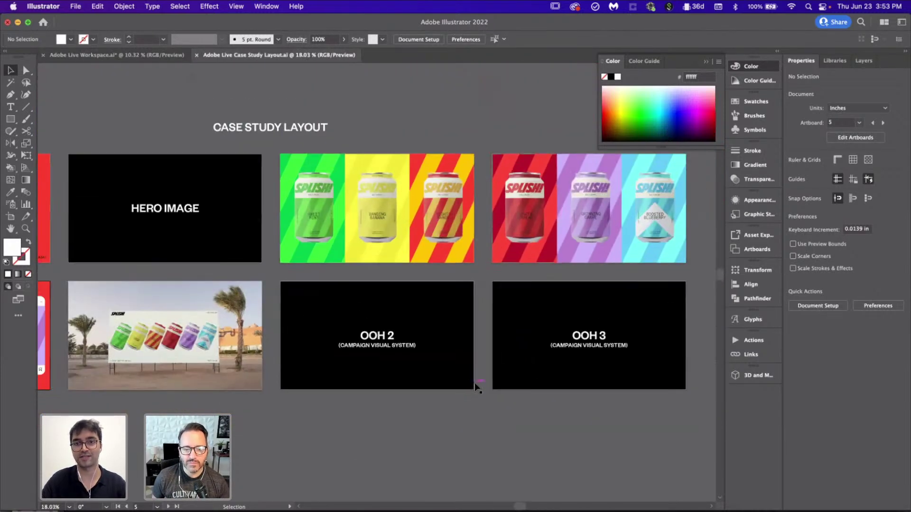
scroll(476, 387, down, 2)
scroll(476, 387, left, 5)
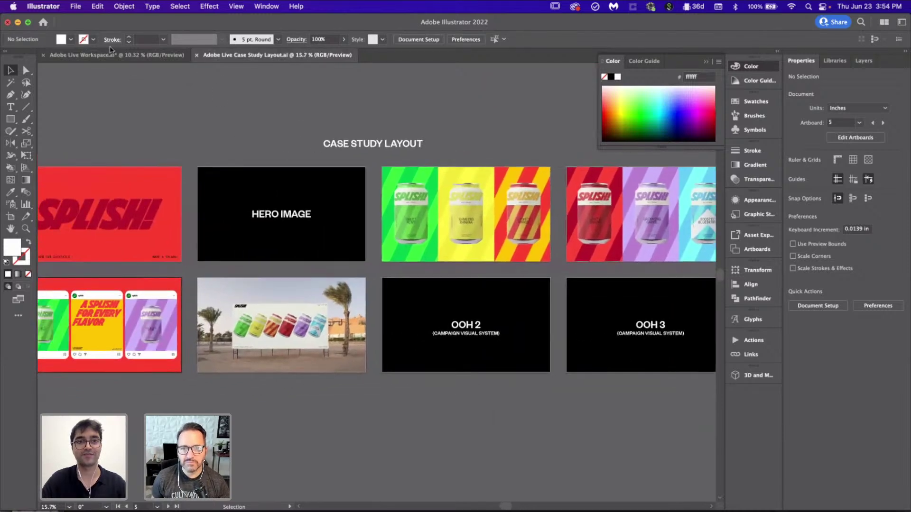
click(110, 54)
- Copy the green, red and purple can images toward their matching striped posters
scroll(476, 375, down, 3)
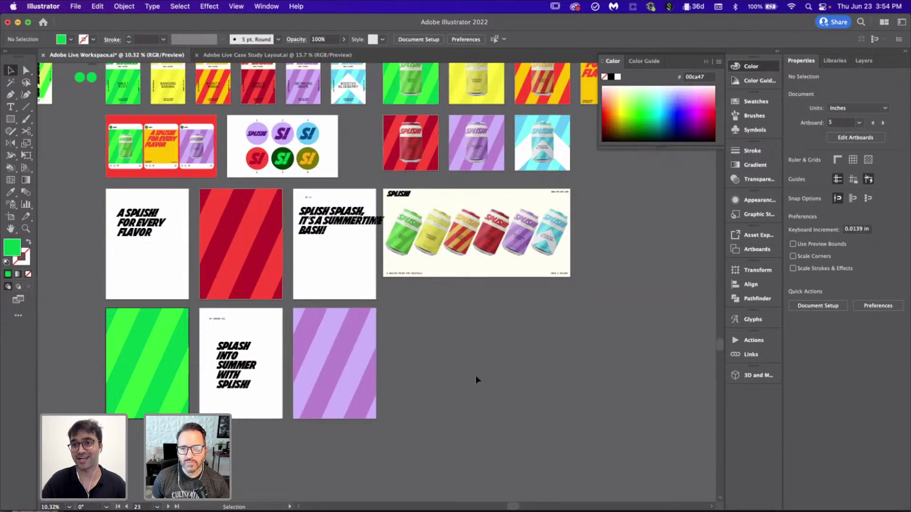
scroll(475, 374, up, 2)
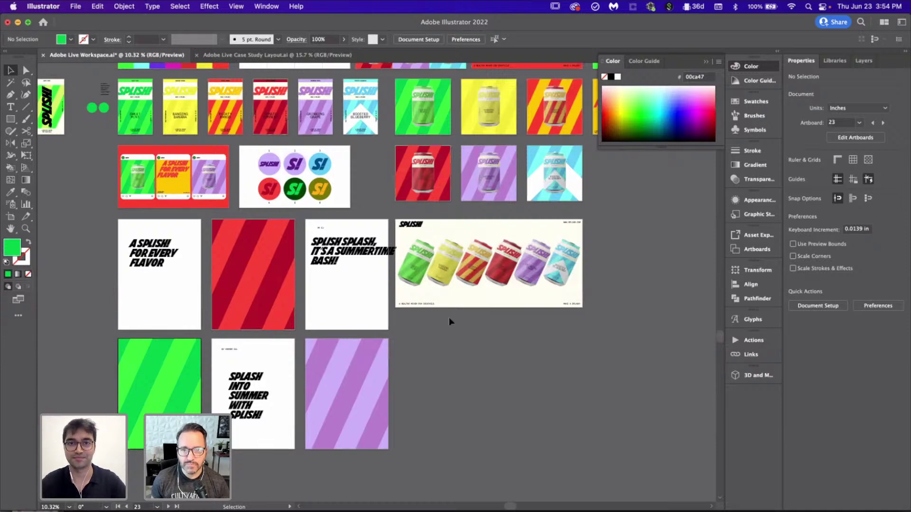
scroll(448, 318, up, 2)
scroll(449, 317, down, 3)
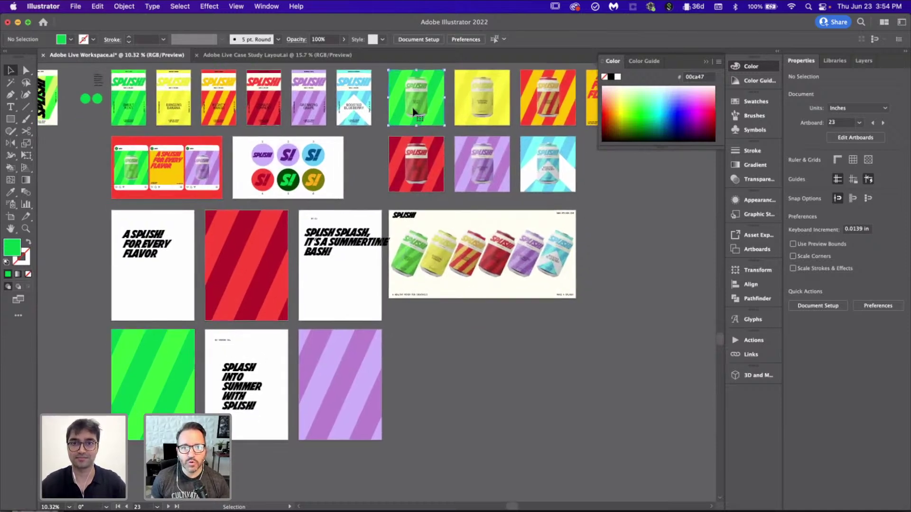
drag(411, 118, 144, 400)
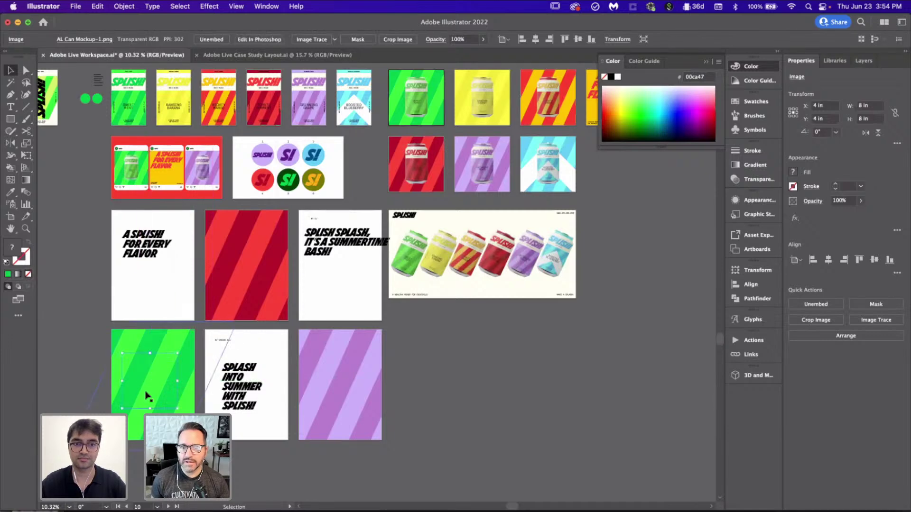
click(434, 384)
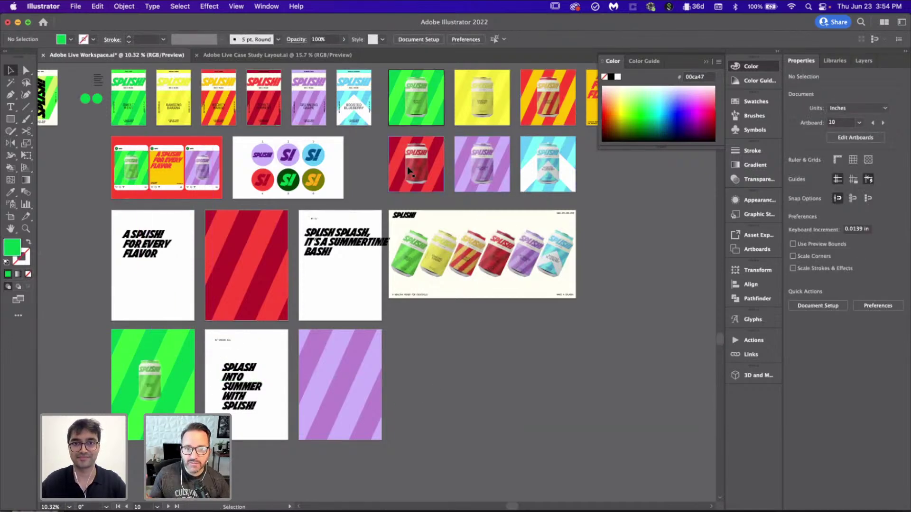
drag(407, 166, 233, 270)
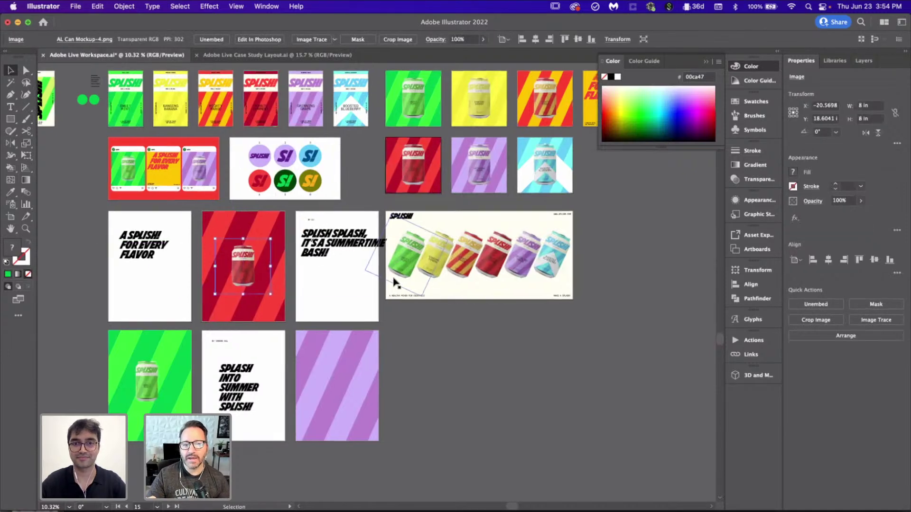
scroll(394, 284, right, 3)
drag(361, 265, 264, 420)
- Enlarge the copied can images and move the purple and red cans onto their posters
scroll(264, 420, up, 3)
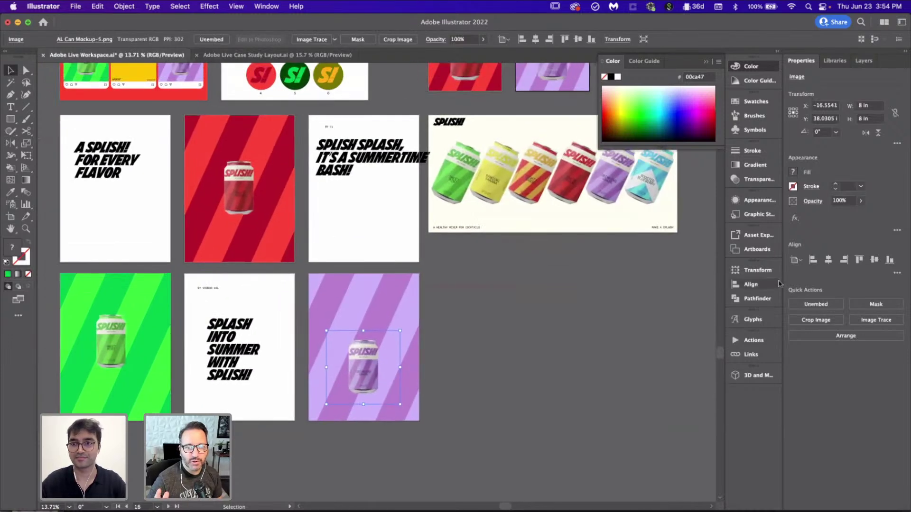
scroll(560, 328, up, 3)
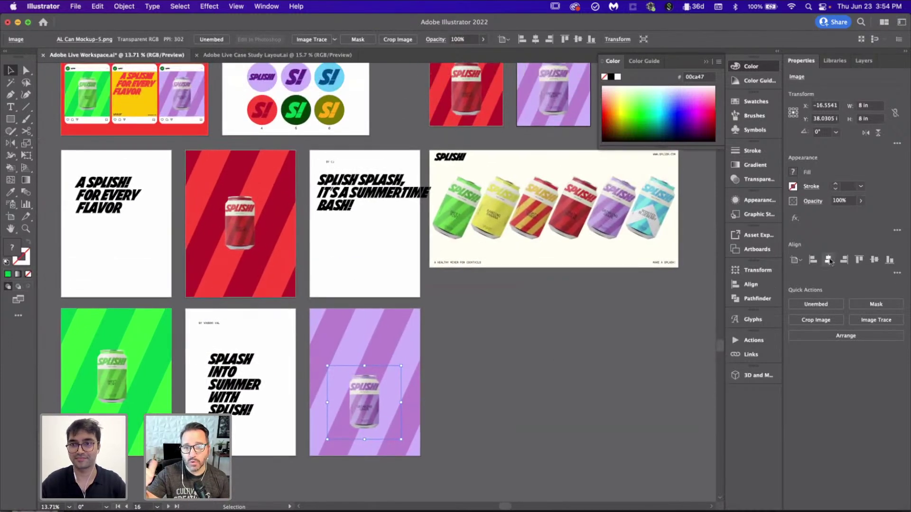
shift+click(112, 374)
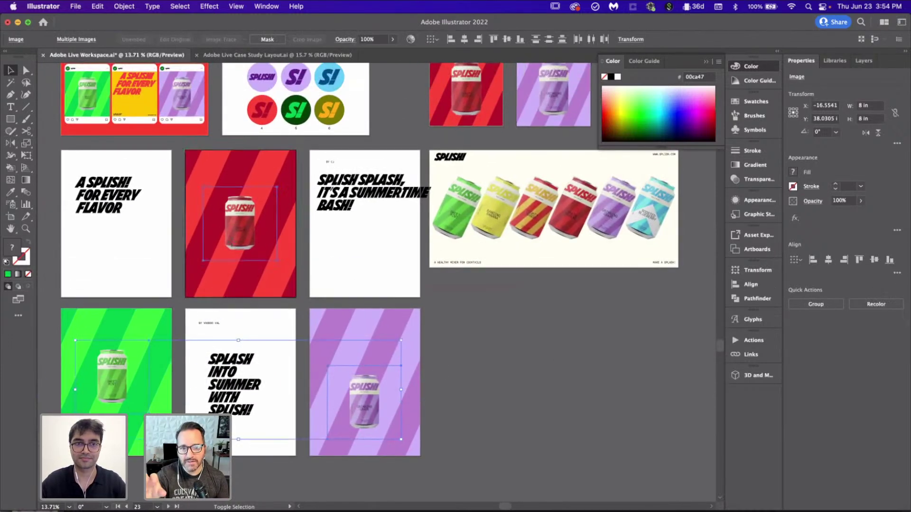
drag(400, 439, 455, 479)
scroll(454, 479, down, 6)
drag(447, 403, 361, 321)
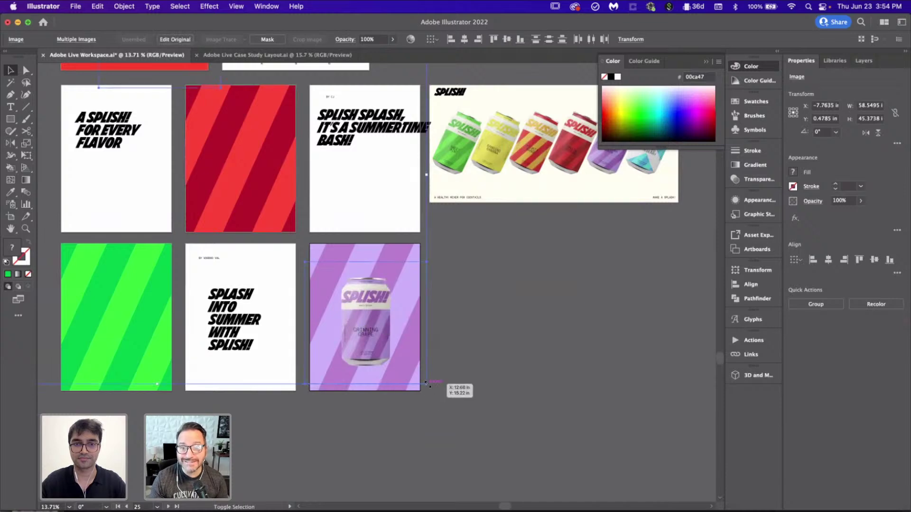
drag(426, 382, 469, 417)
drag(375, 365, 345, 342)
click(492, 377)
scroll(492, 377, down, 3)
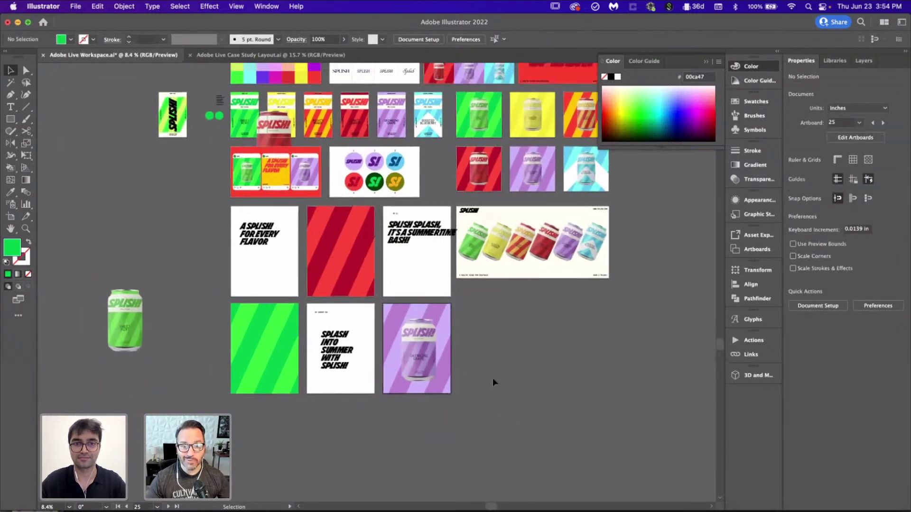
scroll(492, 378, up, 1)
drag(283, 140, 348, 273)
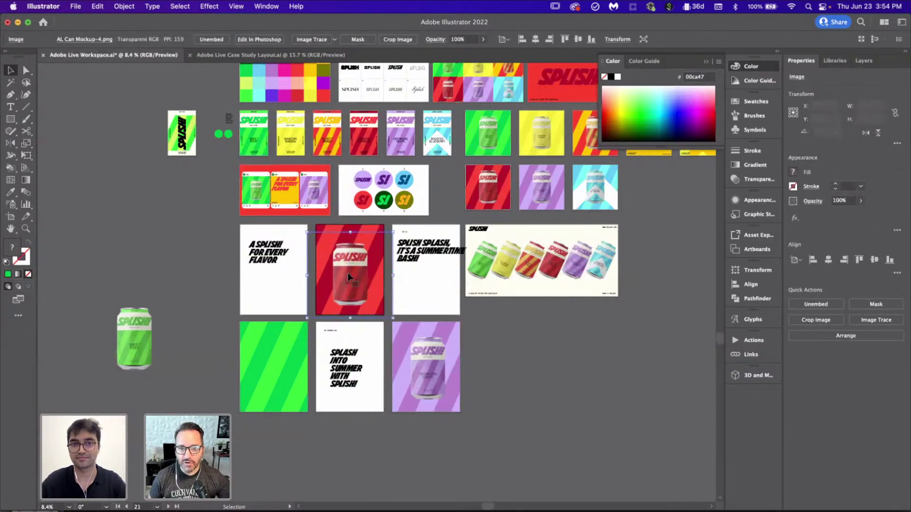
- Centre the red, purple and green cans on their posters, moving the green can into place
click(874, 259)
click(413, 397)
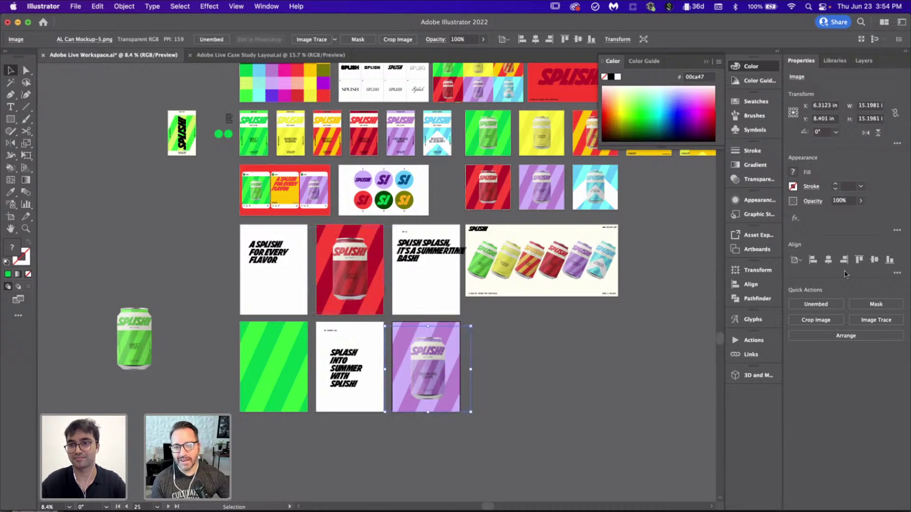
click(828, 260)
click(874, 259)
click(651, 329)
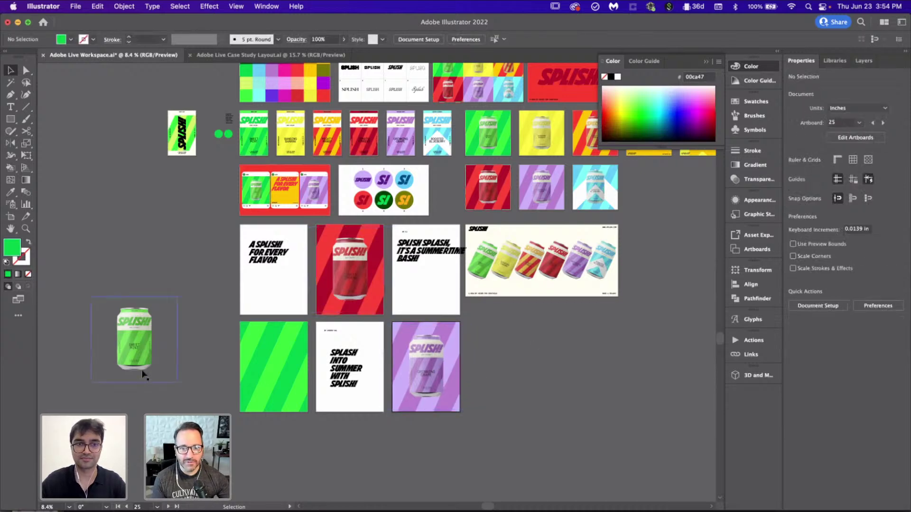
drag(143, 374, 276, 401)
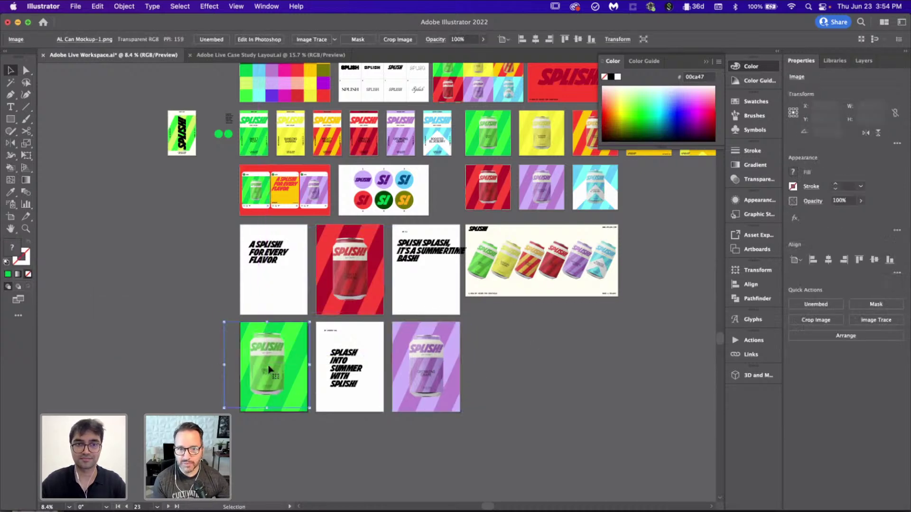
click(828, 259)
click(874, 259)
click(505, 371)
scroll(505, 372, up, 2)
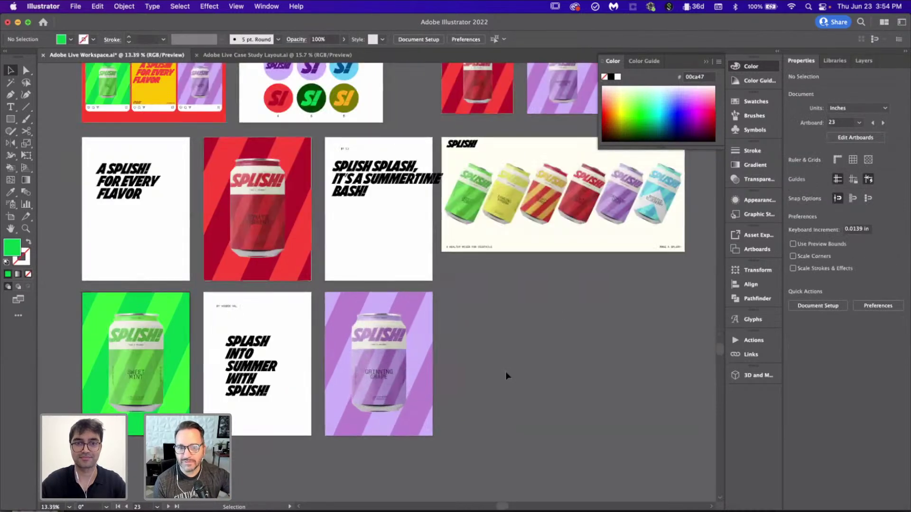
scroll(505, 371, up, 3)
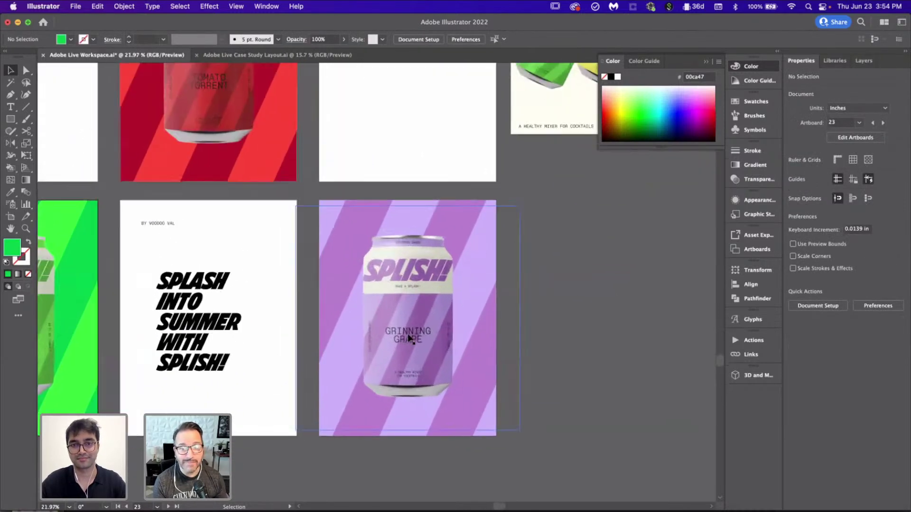
- Crop the purple Grinning Grape can image out to its poster's left and right edges
click(408, 338)
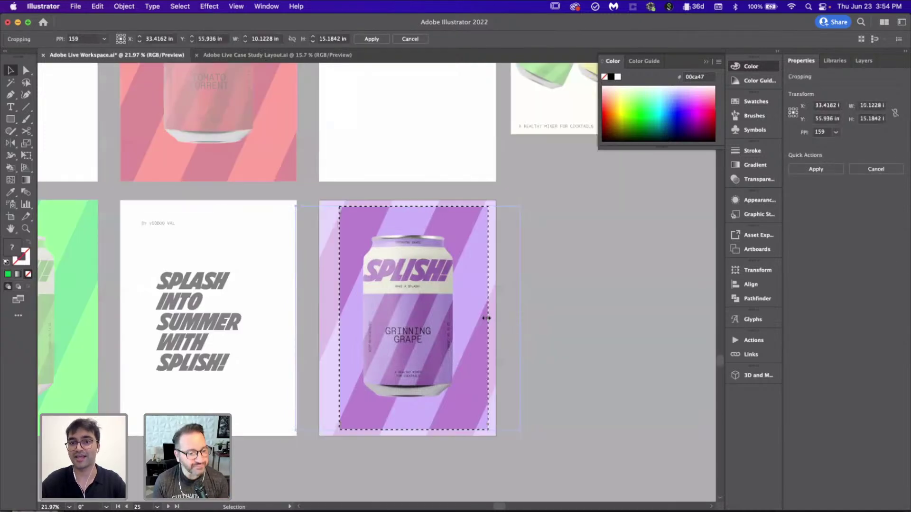
drag(486, 318, 496, 319)
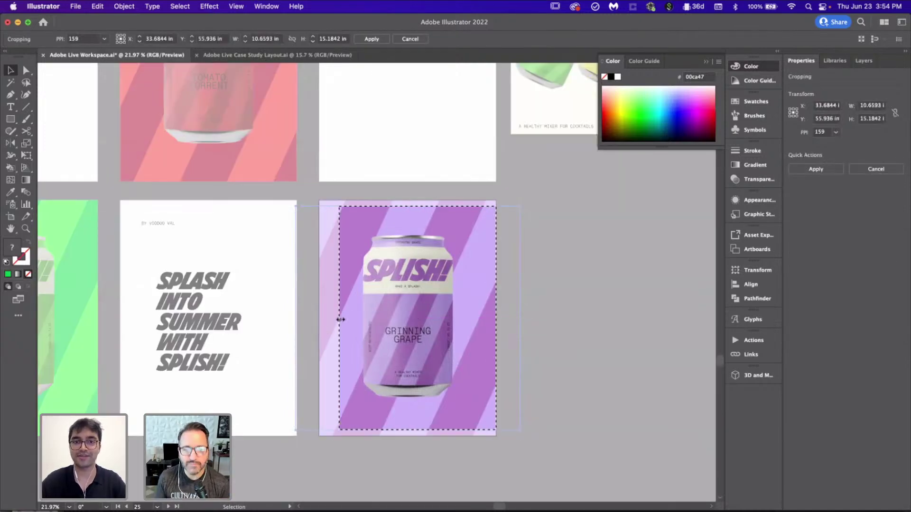
drag(341, 319, 321, 319)
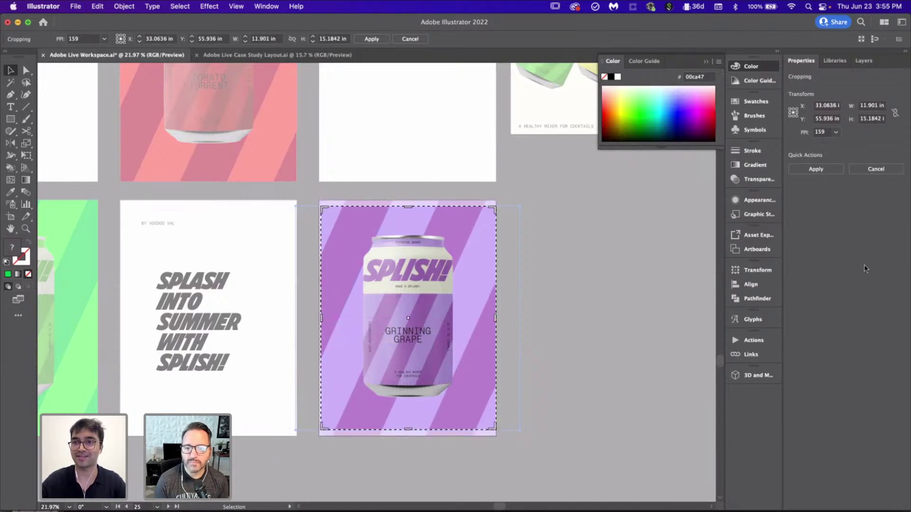
key(Return)
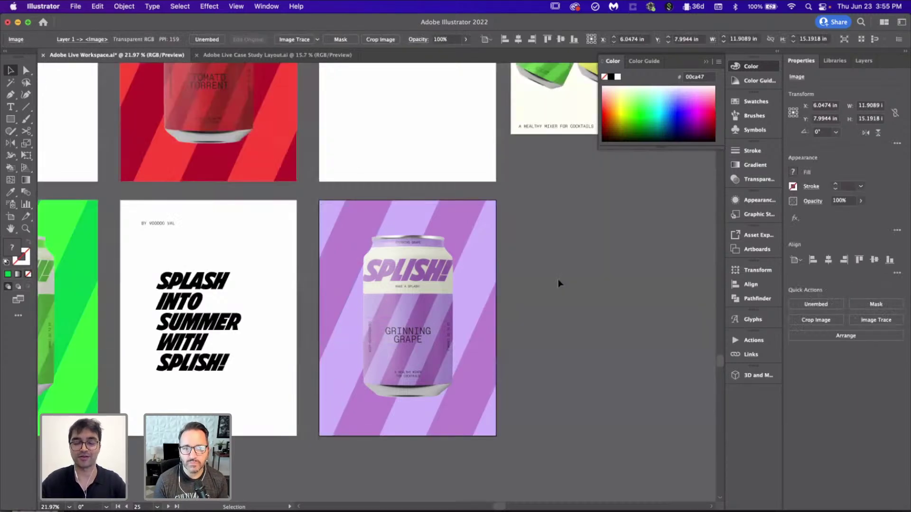
scroll(558, 281, left, 10)
- Crop the green Sweet Mint can image so it spans its poster's full width
click(306, 289)
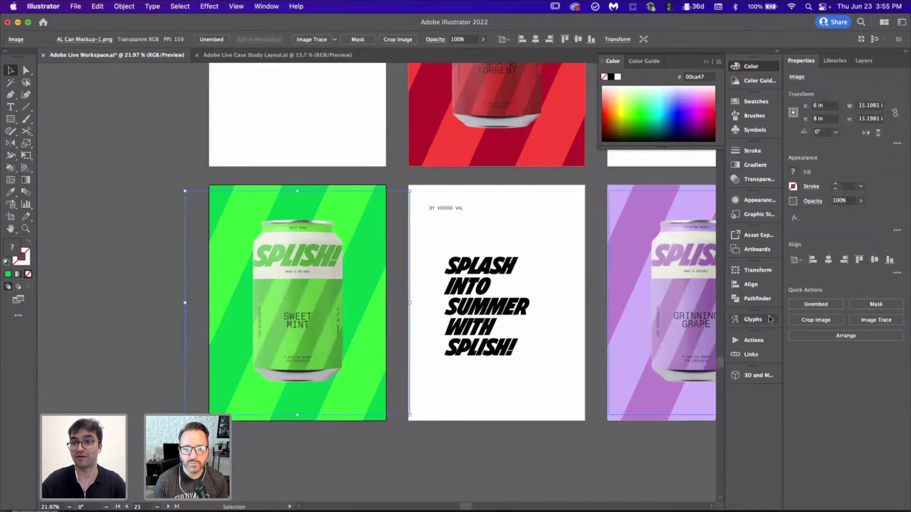
click(829, 324)
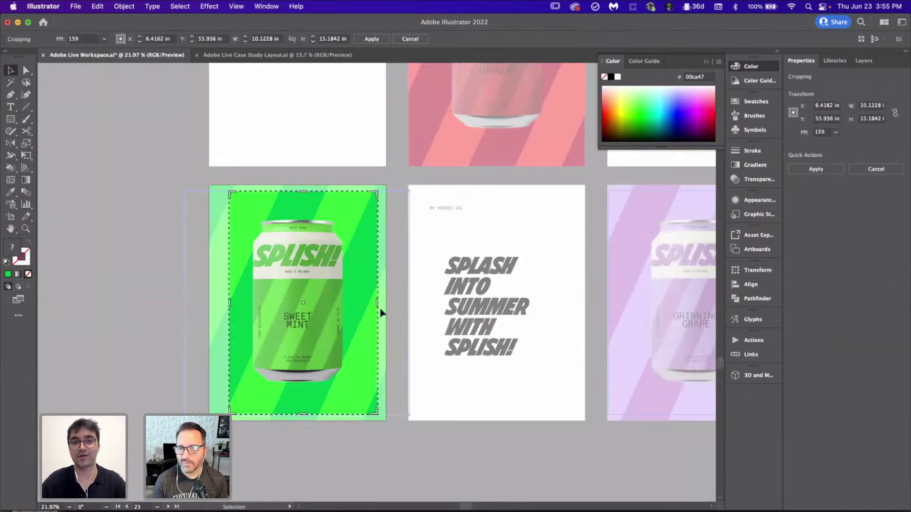
drag(378, 305, 385, 305)
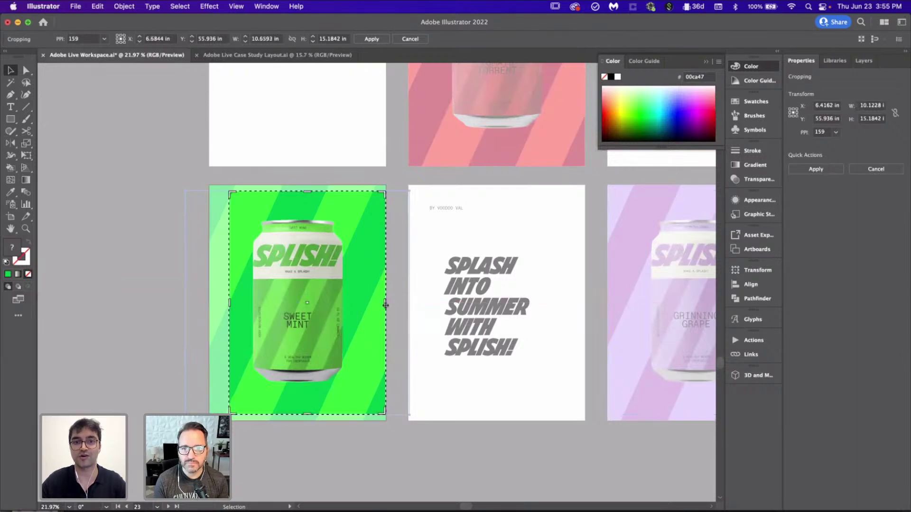
drag(231, 304, 211, 303)
key(Return)
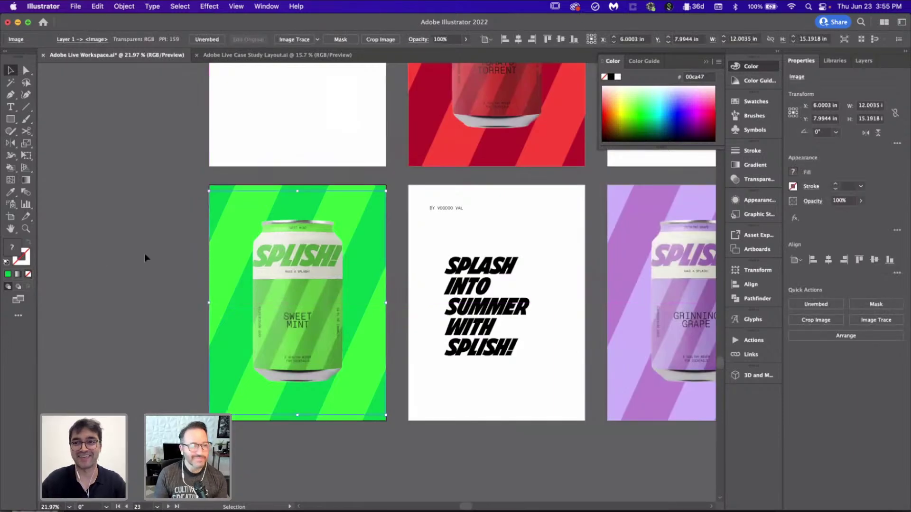
click(144, 257)
scroll(237, 287, down, 2)
scroll(398, 233, up, 3)
scroll(398, 233, right, 2)
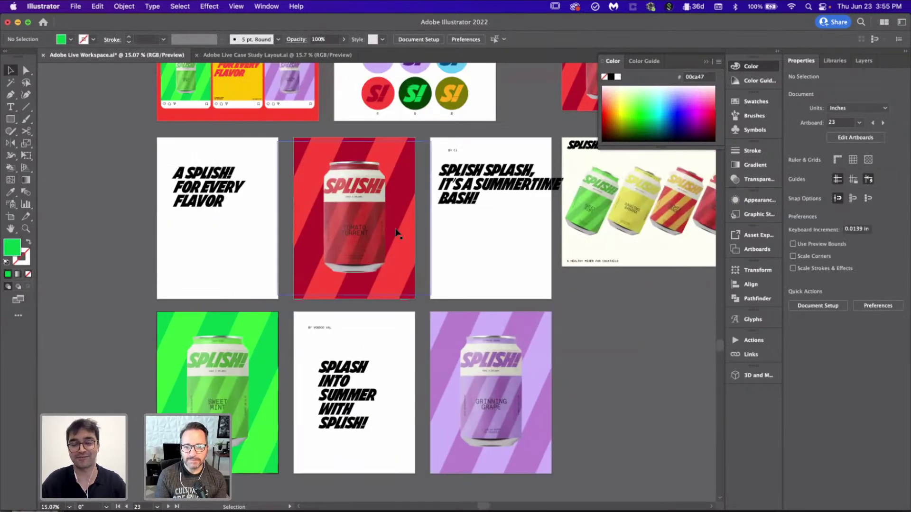
- Crop the red Tomato Torrent can image to the poster width, 12.02 in
click(336, 211)
scroll(337, 210, up, 3)
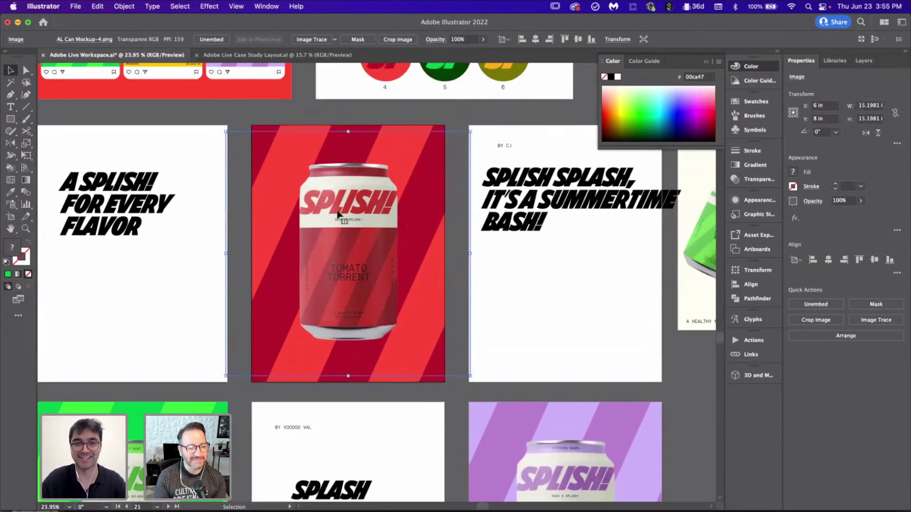
click(816, 320)
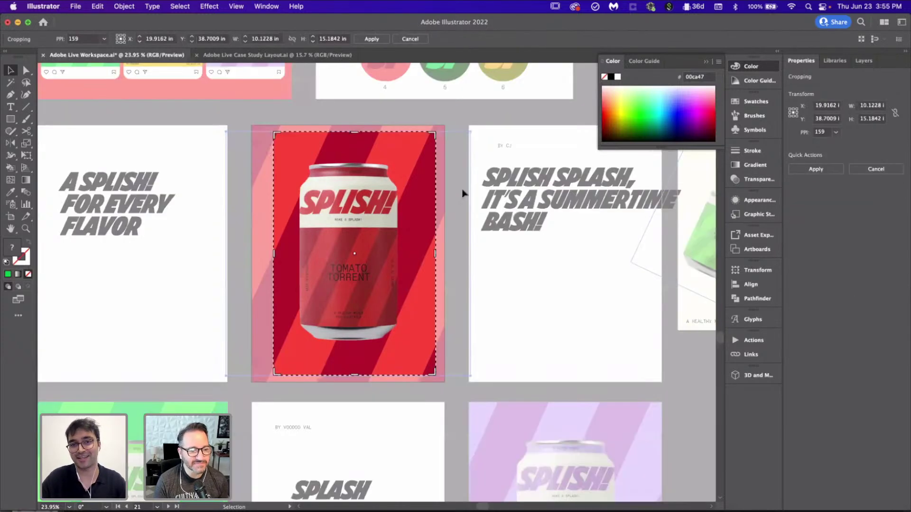
drag(436, 254, 445, 255)
drag(274, 256, 252, 254)
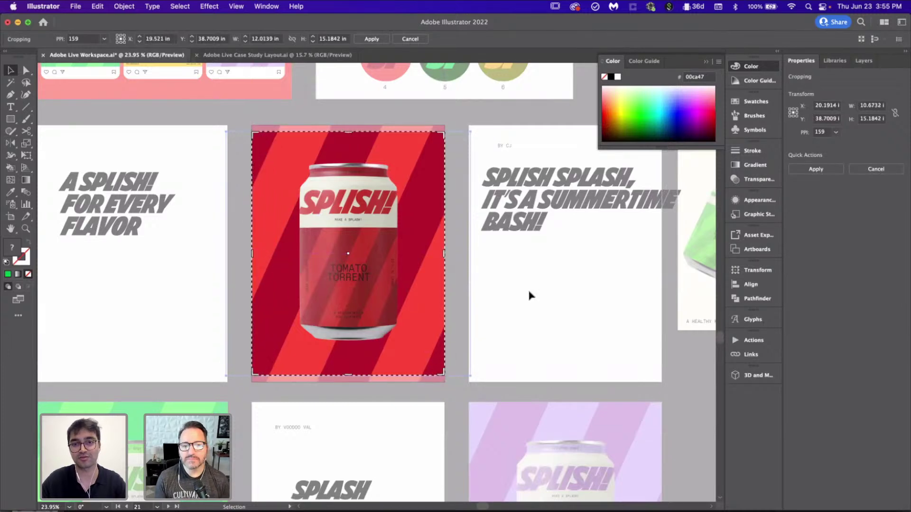
key(Return)
scroll(529, 295, down, 4)
- Deselect the red can, look over the artboards and save Adobe Live Workspace.ai
scroll(529, 295, right, 1)
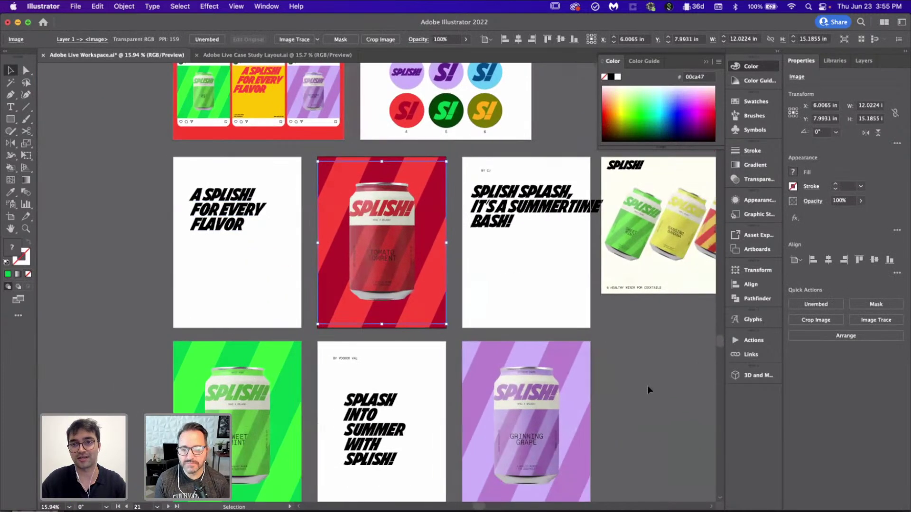
click(648, 389)
scroll(648, 388, down, 3)
scroll(648, 388, right, 2)
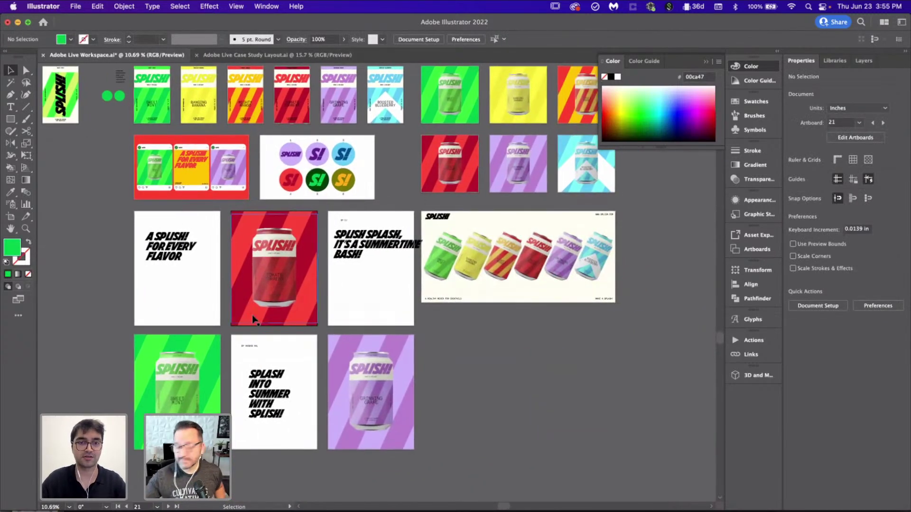
scroll(252, 320, down, 3)
scroll(253, 320, left, 1)
scroll(253, 320, up, 3)
scroll(253, 320, down, 1)
scroll(253, 319, left, 1)
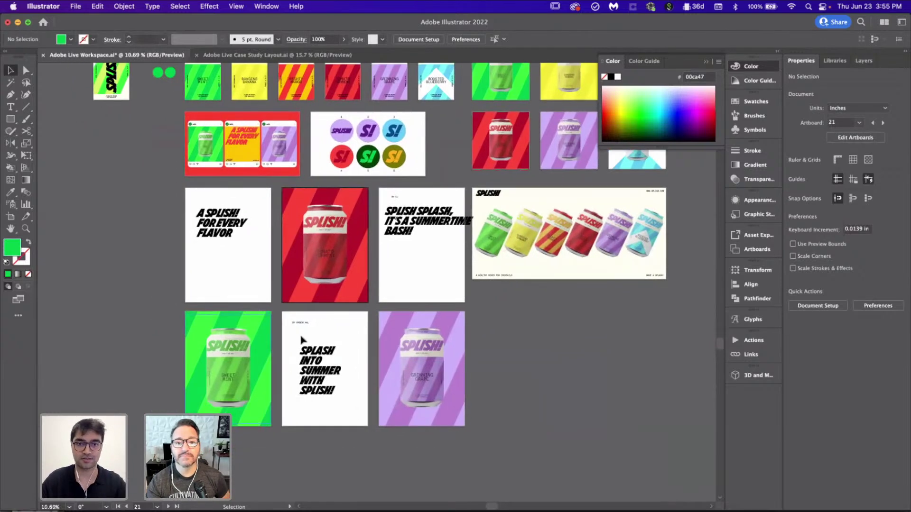
scroll(332, 332, up, 2)
scroll(332, 332, left, 1)
scroll(434, 387, down, 2)
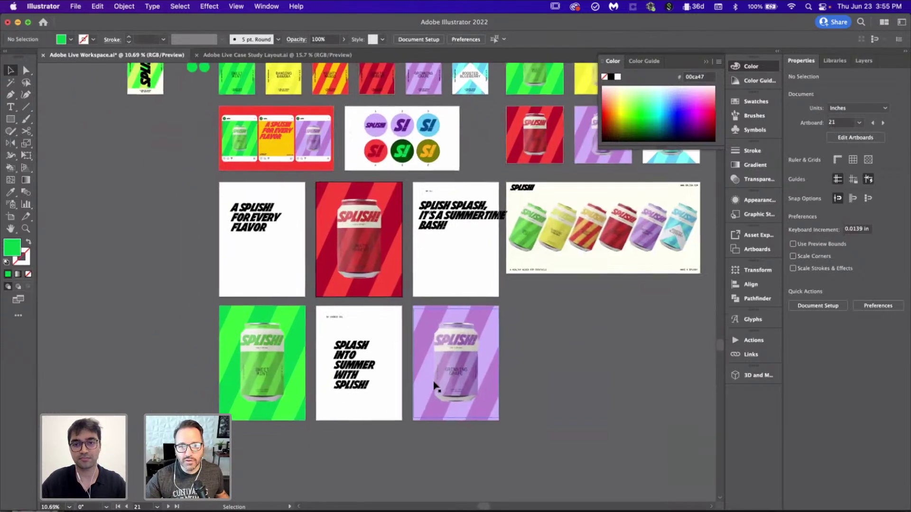
scroll(382, 160, up, 2)
scroll(382, 160, down, 2)
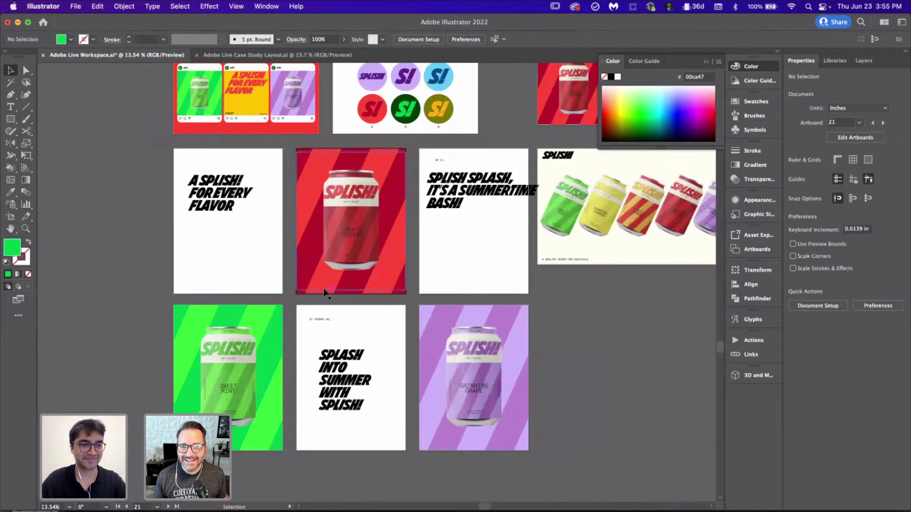
scroll(447, 276, up, 2)
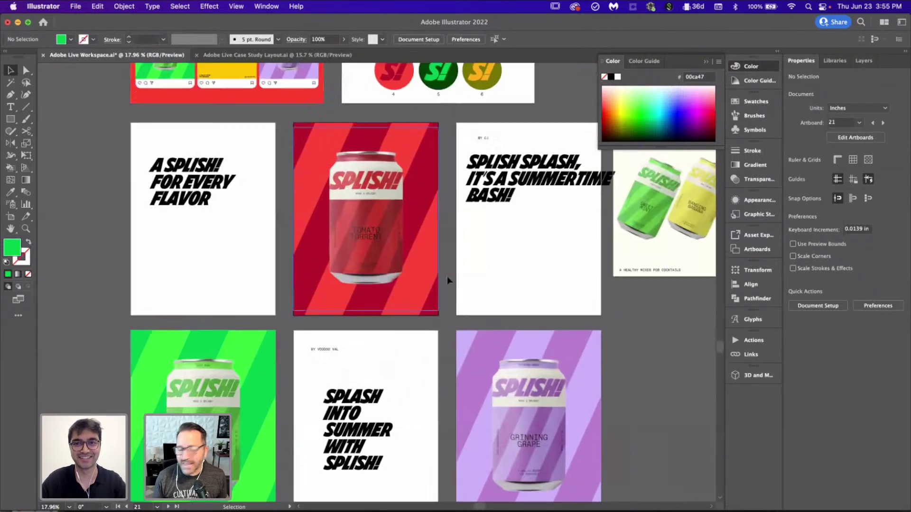
scroll(447, 276, up, 1)
scroll(446, 276, down, 2)
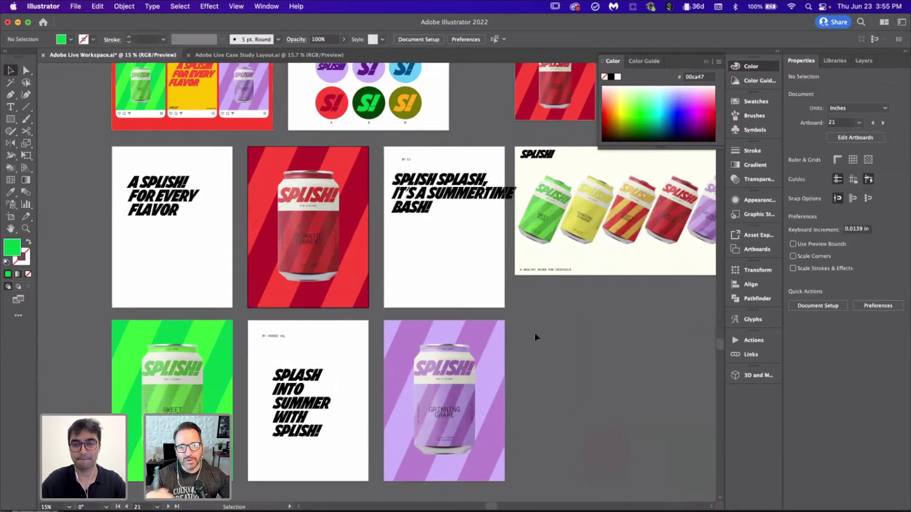
scroll(189, 294, up, 2)
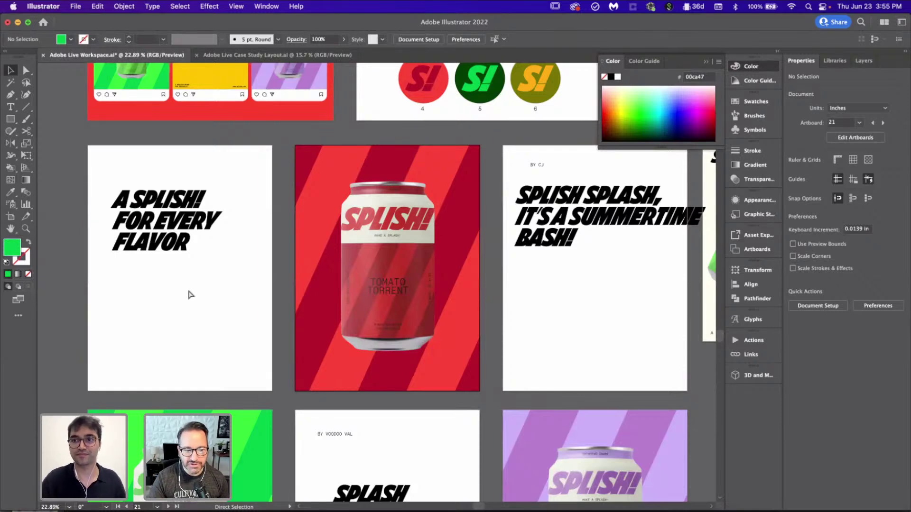
key(super+s)
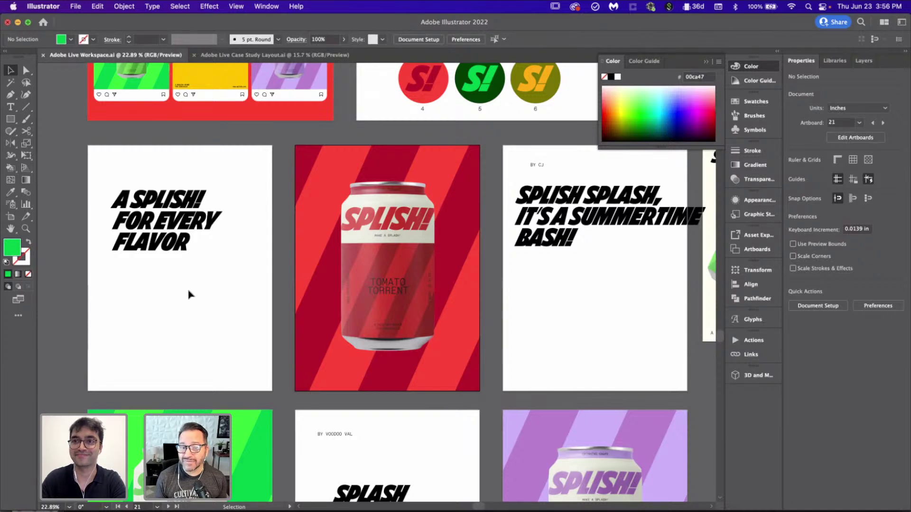
- Scroll around the canvas to review the poster artboards and their bylines
scroll(188, 295, down, 3)
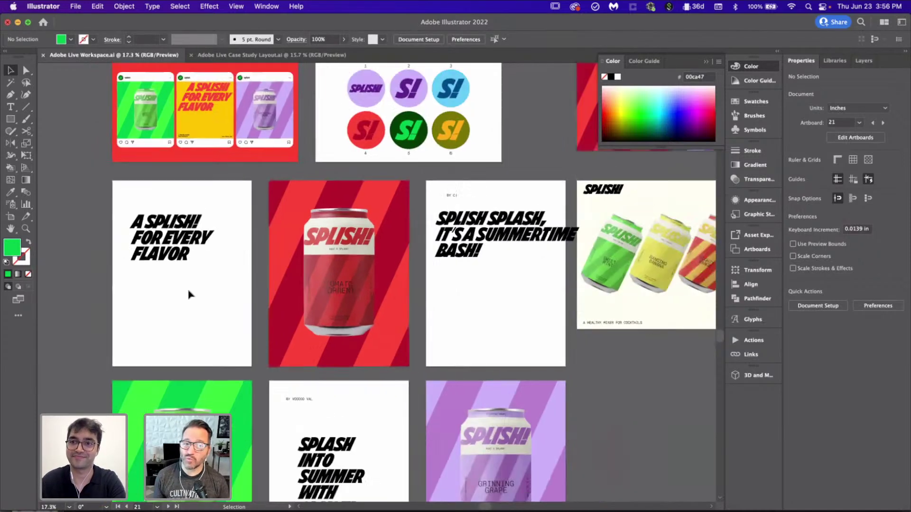
scroll(189, 295, down, 3)
scroll(386, 268, right, 1)
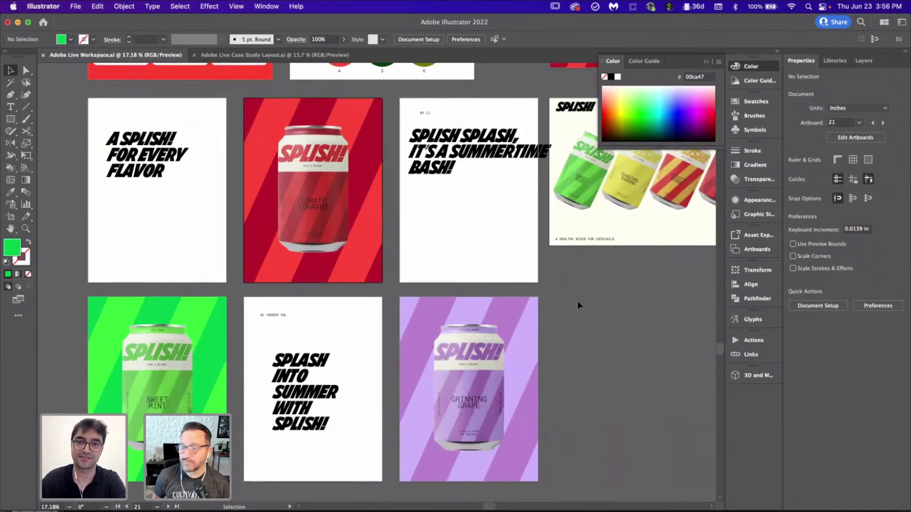
scroll(577, 301, down, 2)
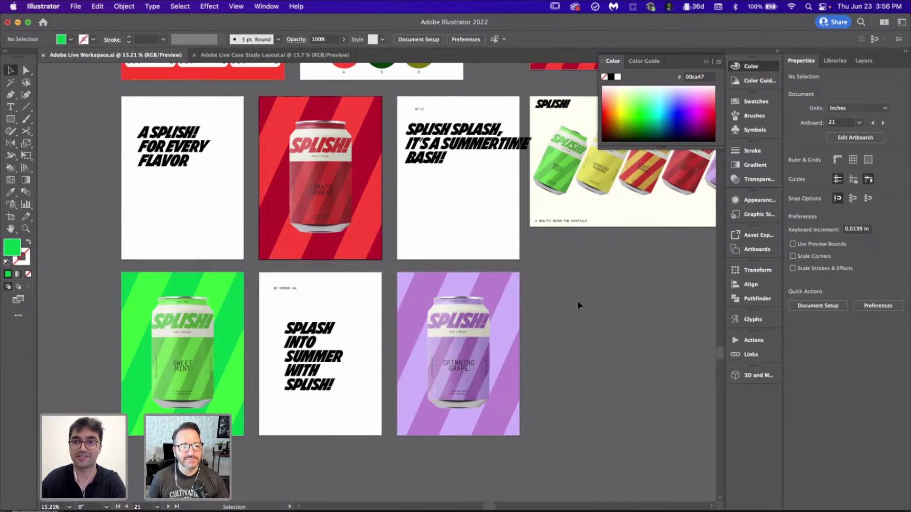
scroll(577, 301, right, 5)
scroll(578, 302, up, 3)
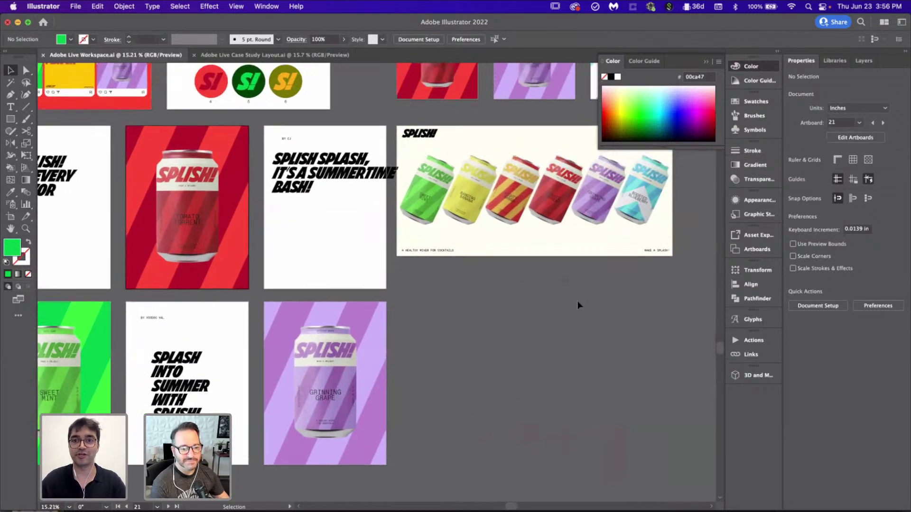
scroll(578, 301, down, 2)
scroll(577, 304, up, 2)
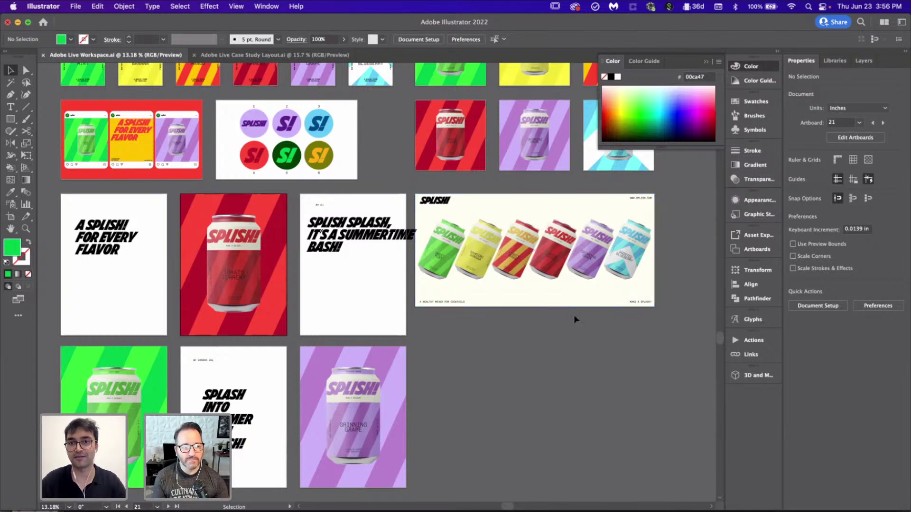
scroll(574, 315, down, 5)
scroll(575, 321, right, 5)
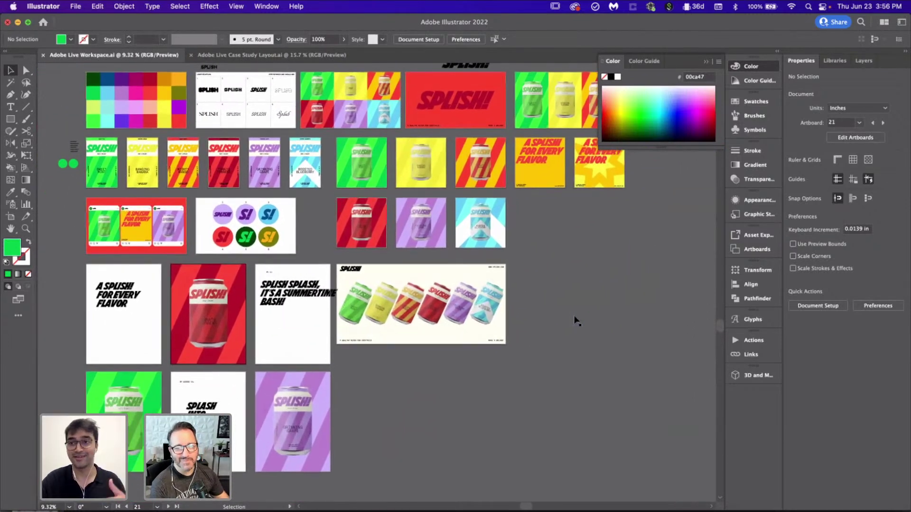
scroll(274, 333, up, 2)
scroll(274, 332, down, 5)
scroll(274, 332, up, 8)
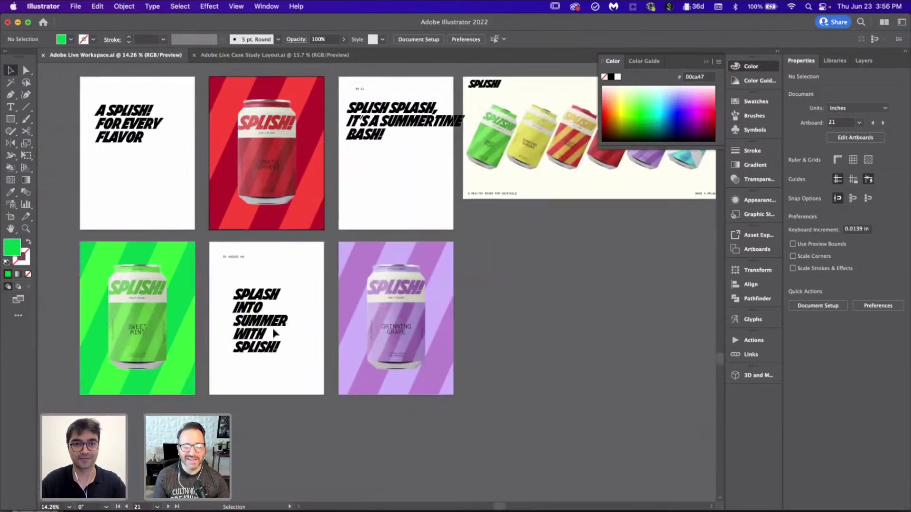
scroll(277, 330, left, 4)
scroll(277, 330, up, 1)
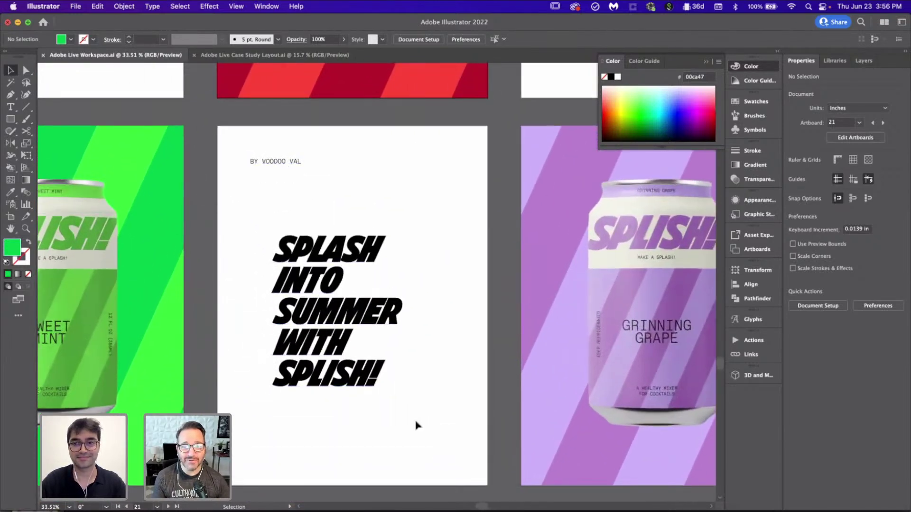
scroll(419, 429, down, 2)
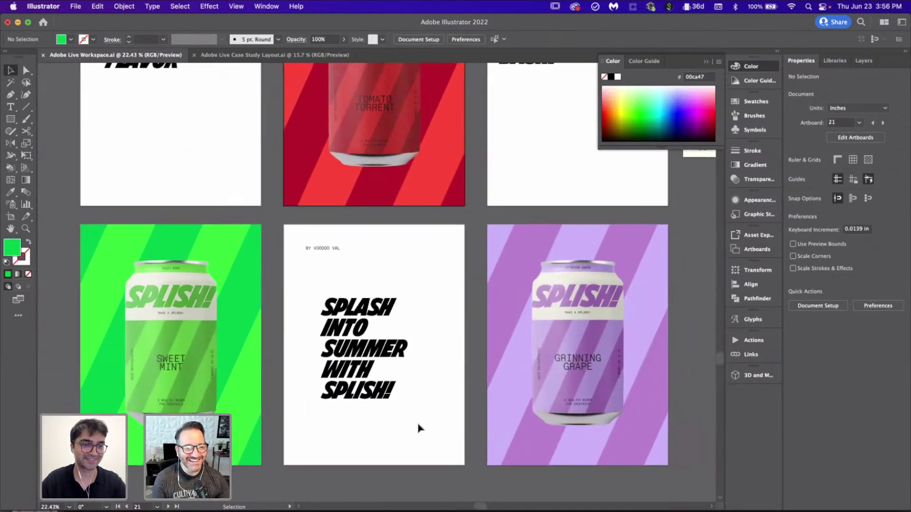
scroll(418, 429, down, 1)
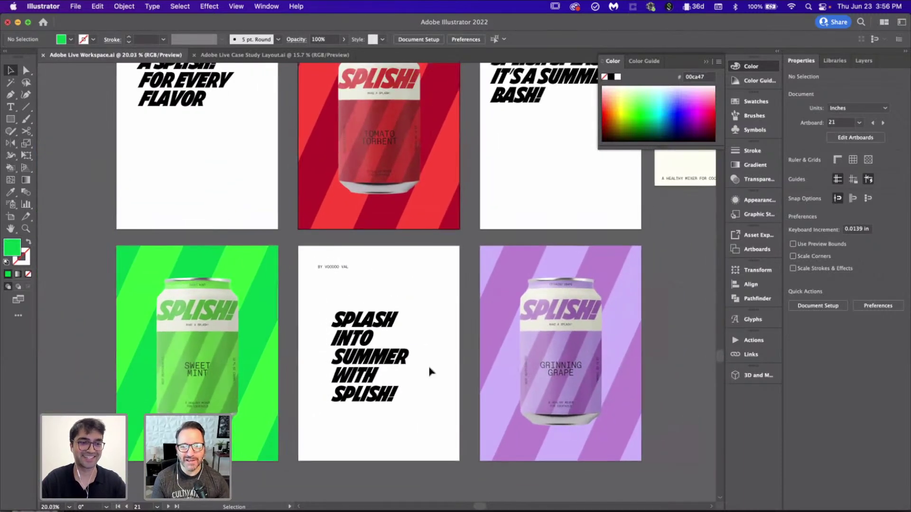
scroll(437, 352, down, 2)
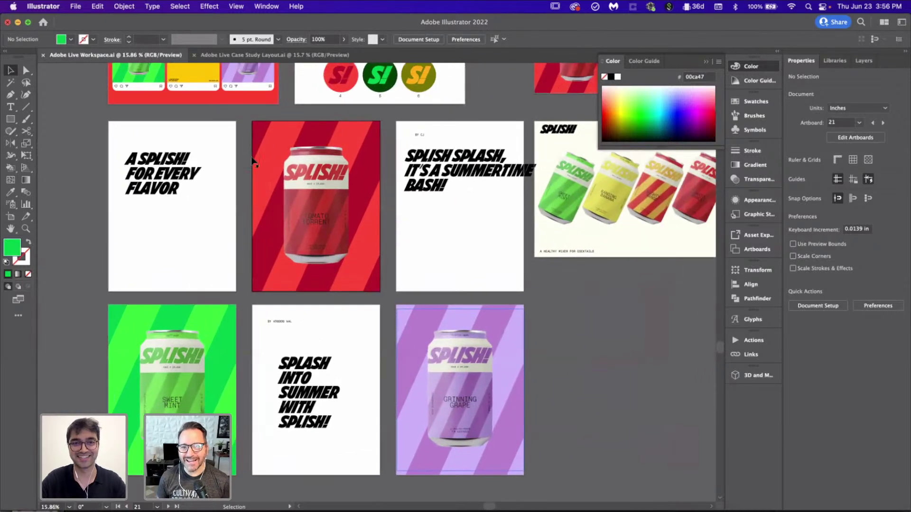
scroll(184, 257, up, 2)
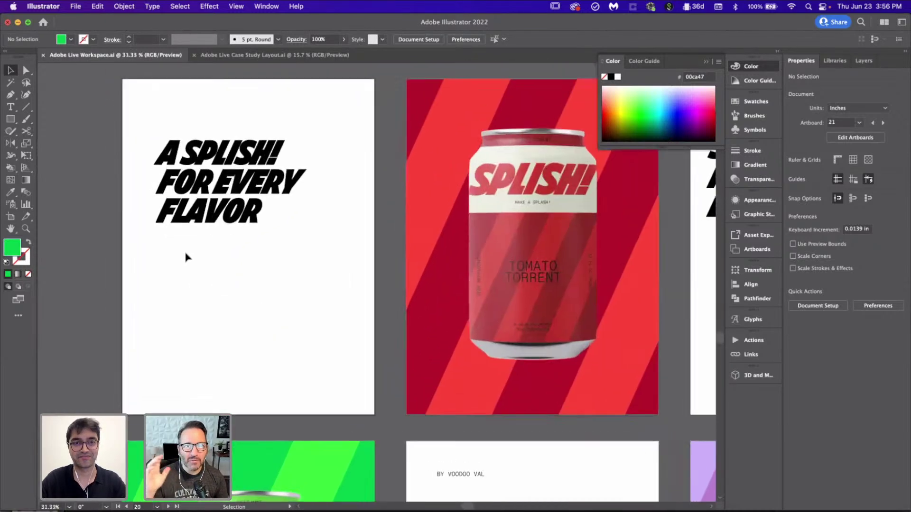
scroll(188, 257, down, 1)
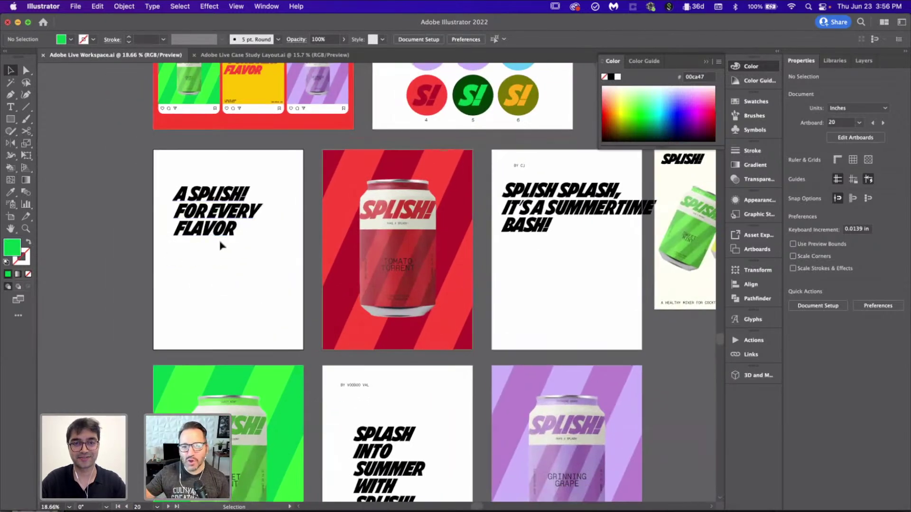
- Move the BY VOODOO VAL byline to the artboard bottom and enlarge the SPLASH INTO SUMMER headline
scroll(318, 256, down, 3)
drag(346, 264, 338, 440)
drag(377, 341, 352, 289)
drag(395, 341, 430, 375)
scroll(332, 285, up, 3)
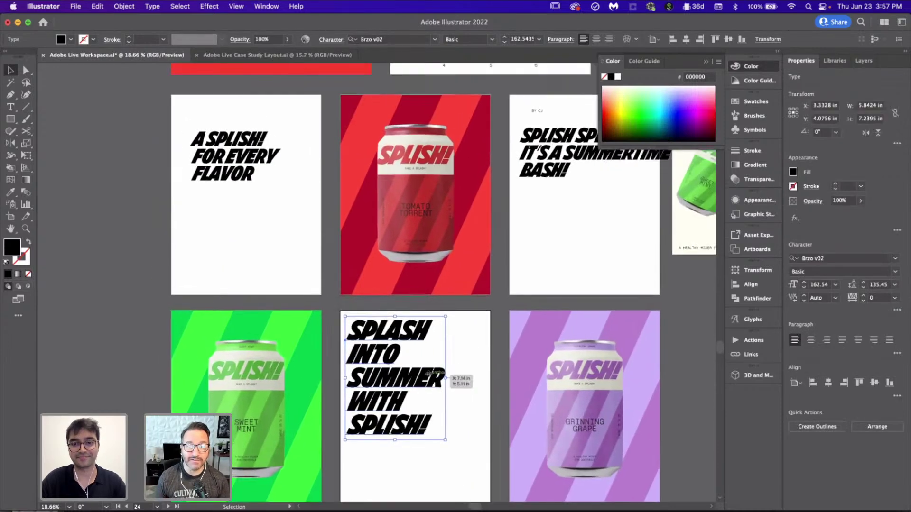
- Restyle A SPLISH! FOR EVERY FLAVOR to match the large headline and move it top-left
click(228, 161)
key(i)
click(375, 370)
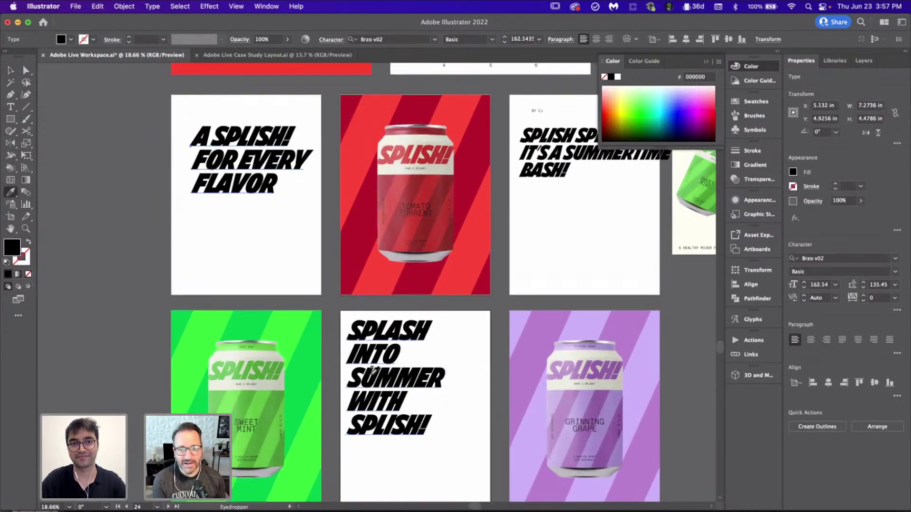
key(v)
click(336, 321)
drag(231, 171, 216, 146)
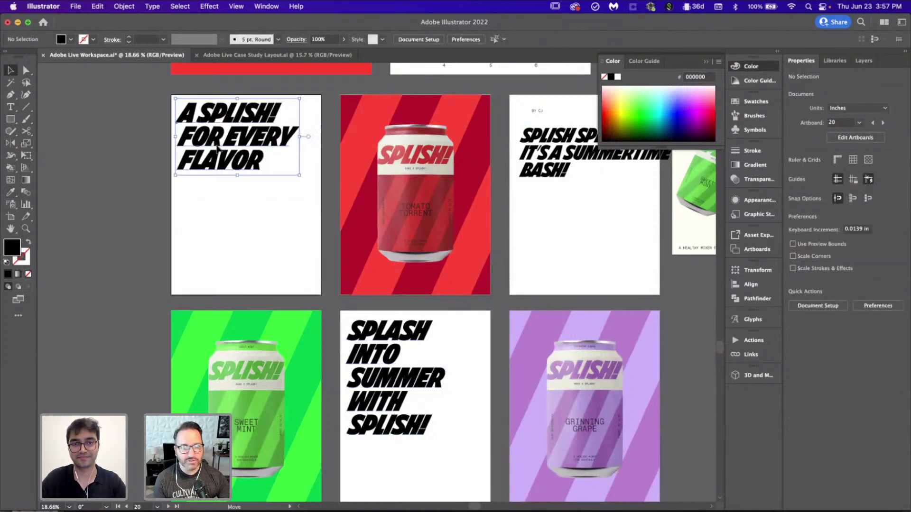
click(489, 399)
scroll(488, 399, right, 4)
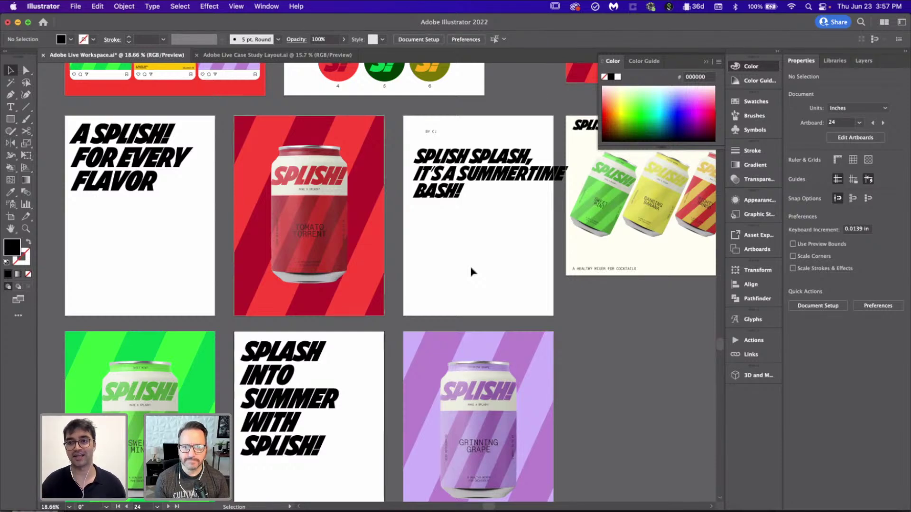
scroll(471, 272, down, 5)
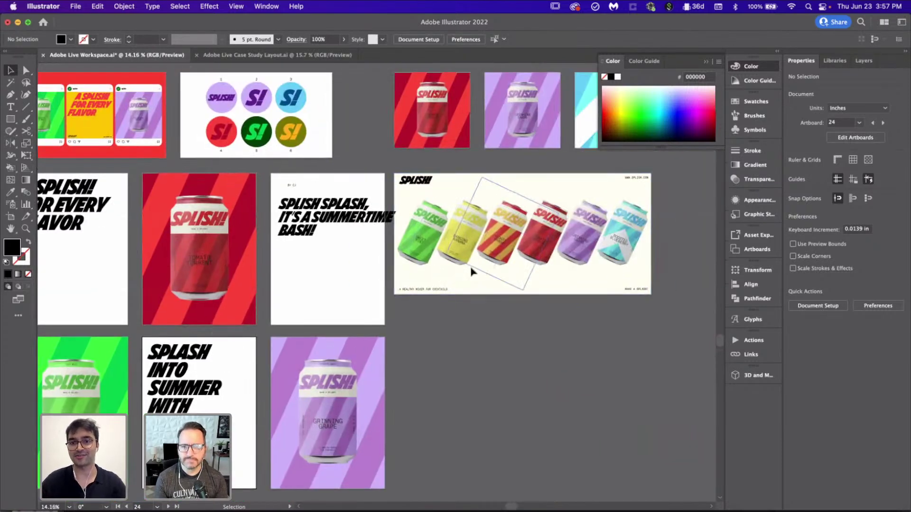
scroll(453, 441, up, 3)
scroll(453, 441, down, 2)
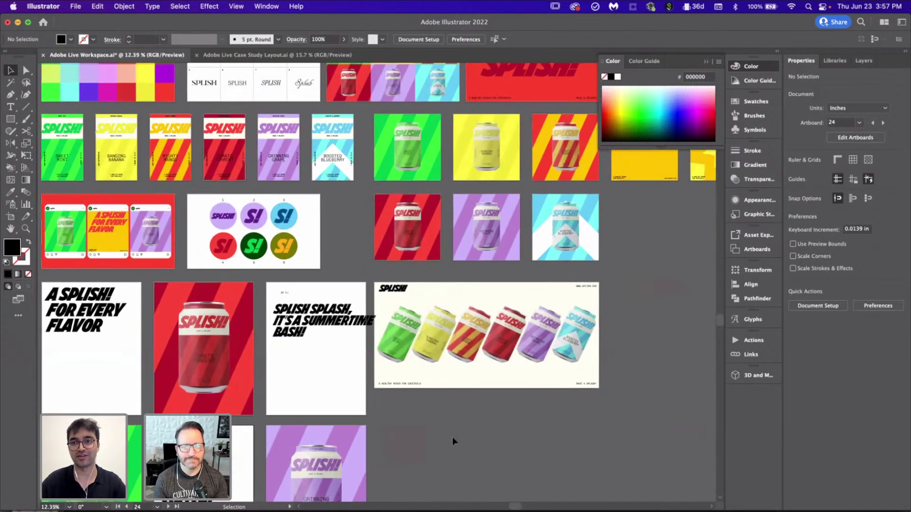
scroll(453, 441, down, 2)
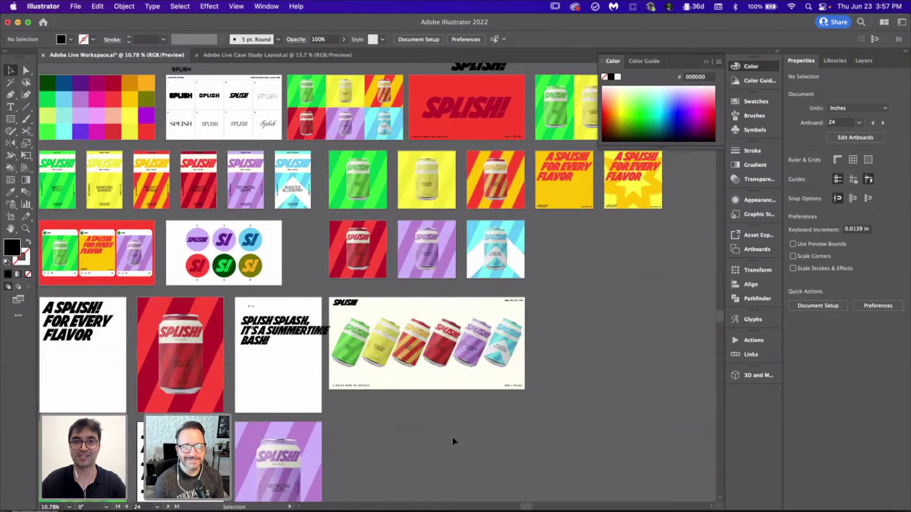
scroll(452, 438, down, 2)
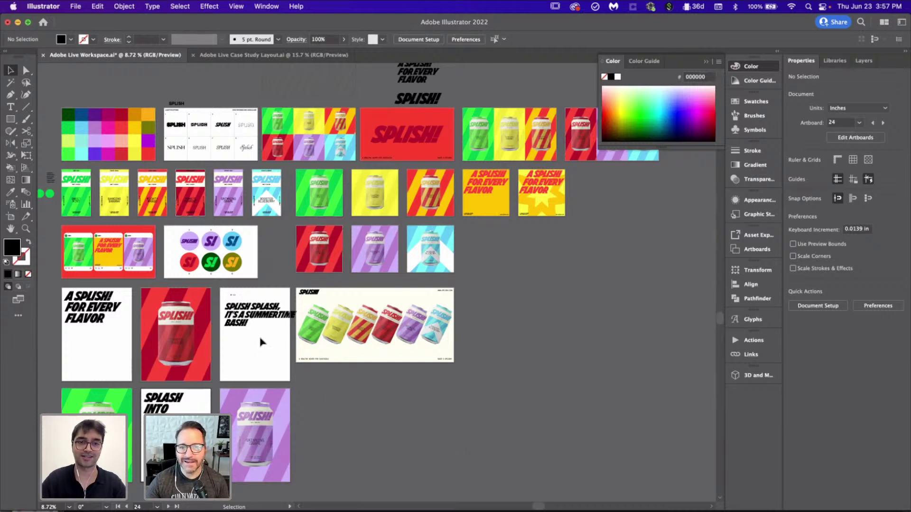
scroll(260, 342, up, 3)
scroll(260, 341, up, 3)
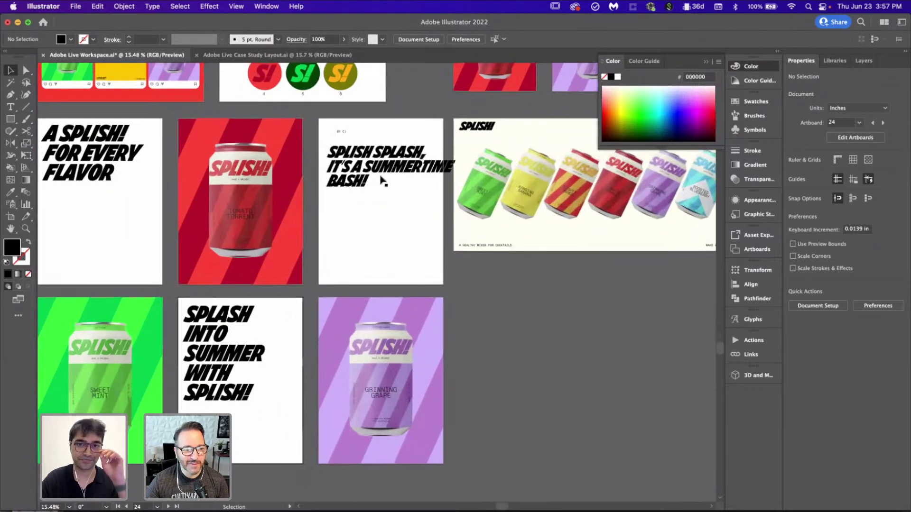
scroll(381, 214, down, 3)
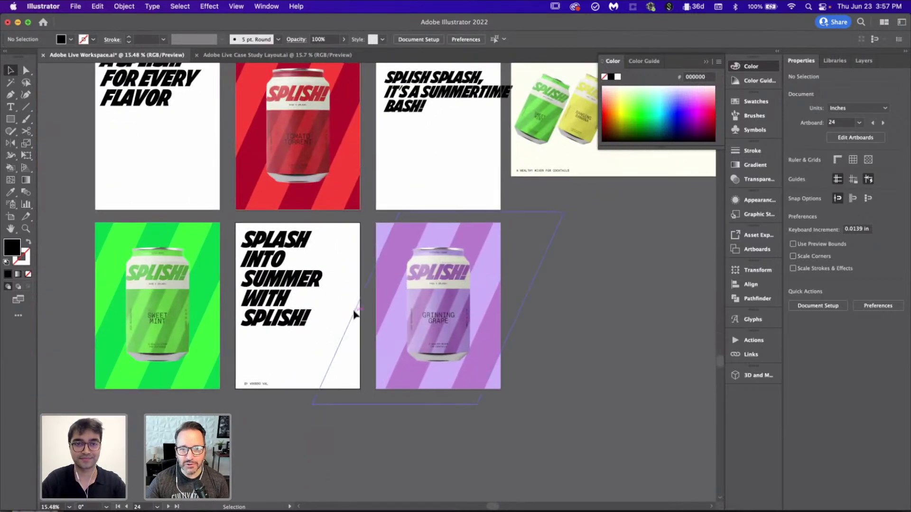
scroll(230, 136, up, 5)
scroll(230, 136, left, 3)
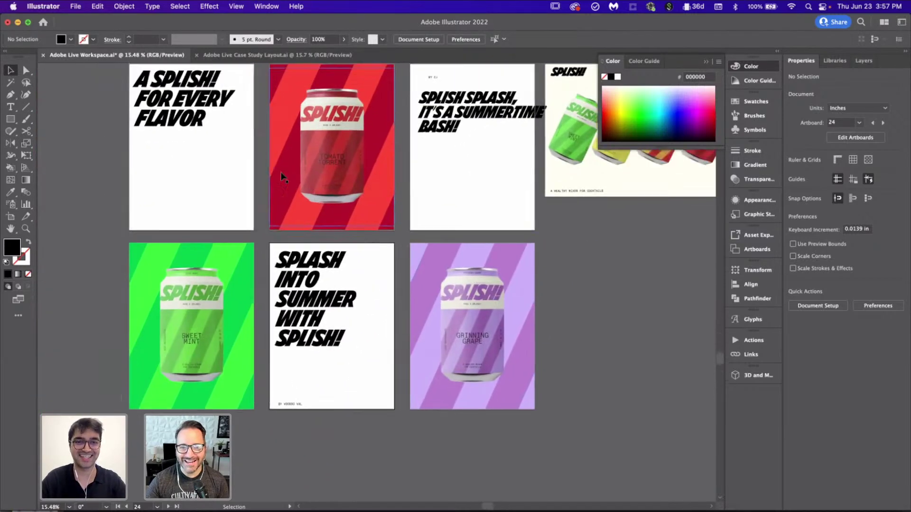
scroll(227, 132, up, 2)
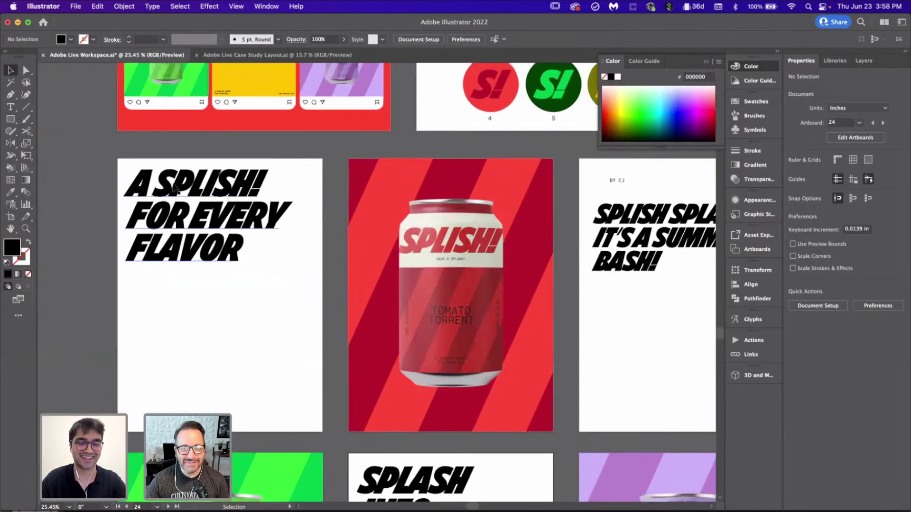
scroll(161, 190, up, 3)
drag(161, 190, 164, 189)
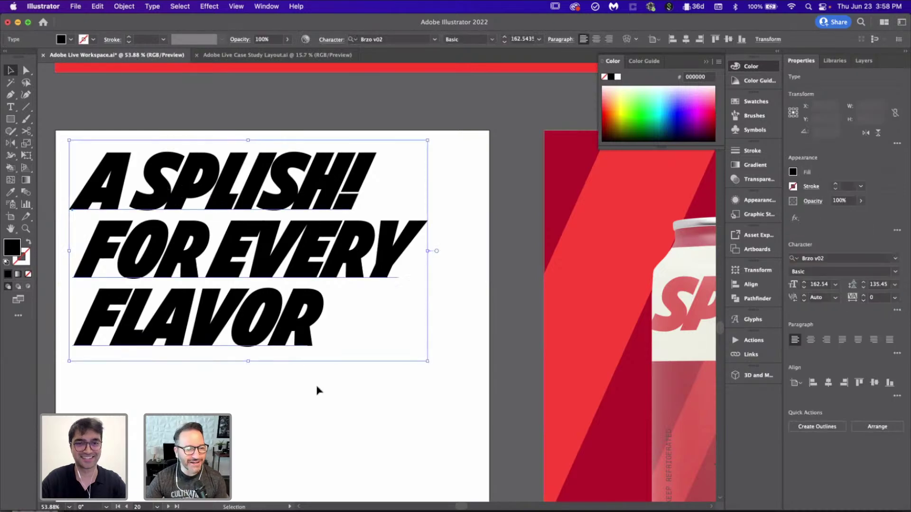
click(316, 388)
scroll(316, 387, down, 4)
scroll(316, 387, down, 3)
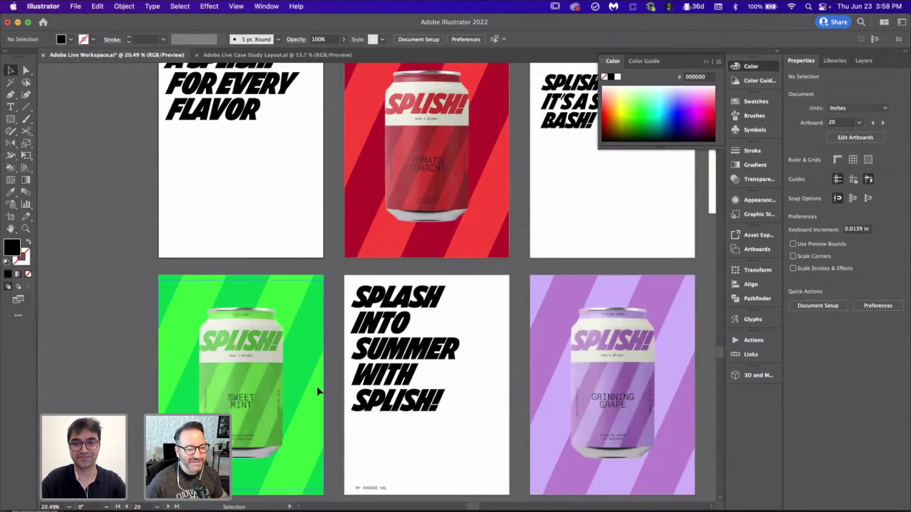
scroll(319, 386, right, 2)
click(351, 457)
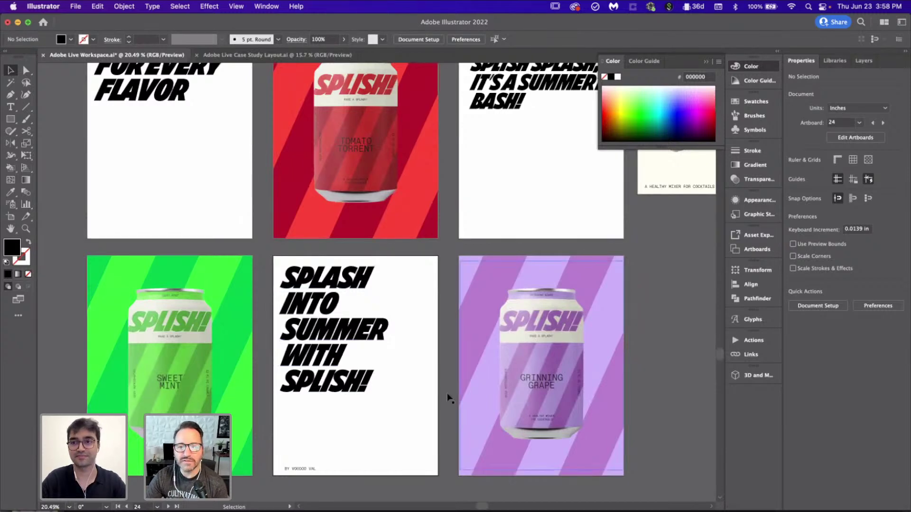
scroll(448, 397, down, 5)
scroll(451, 396, right, 5)
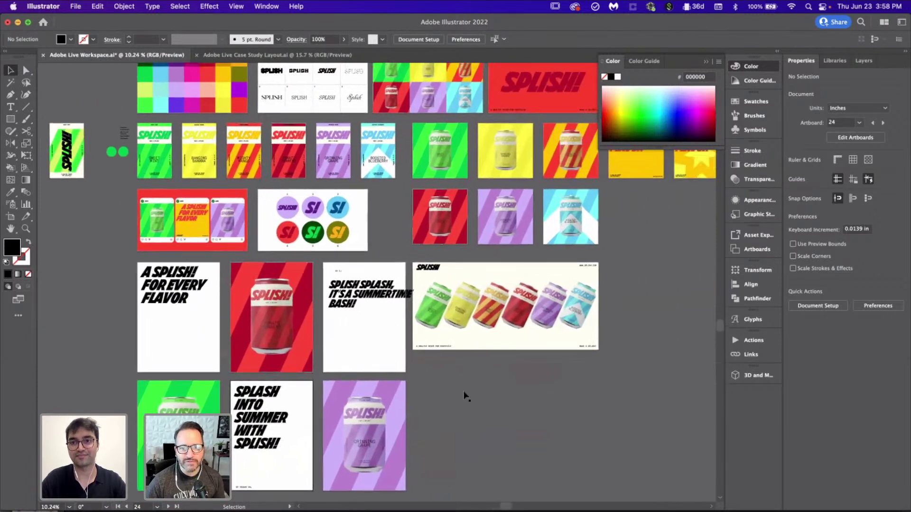
scroll(463, 394, down, 1)
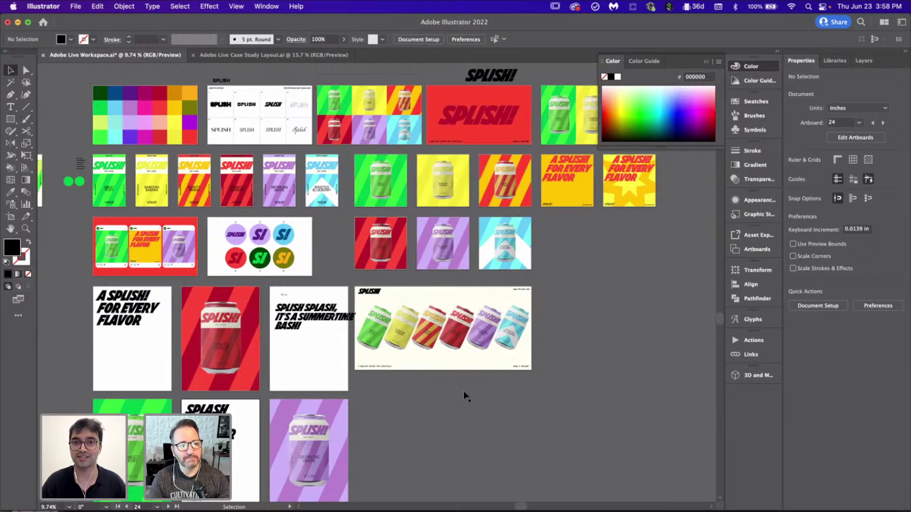
scroll(465, 396, down, 1)
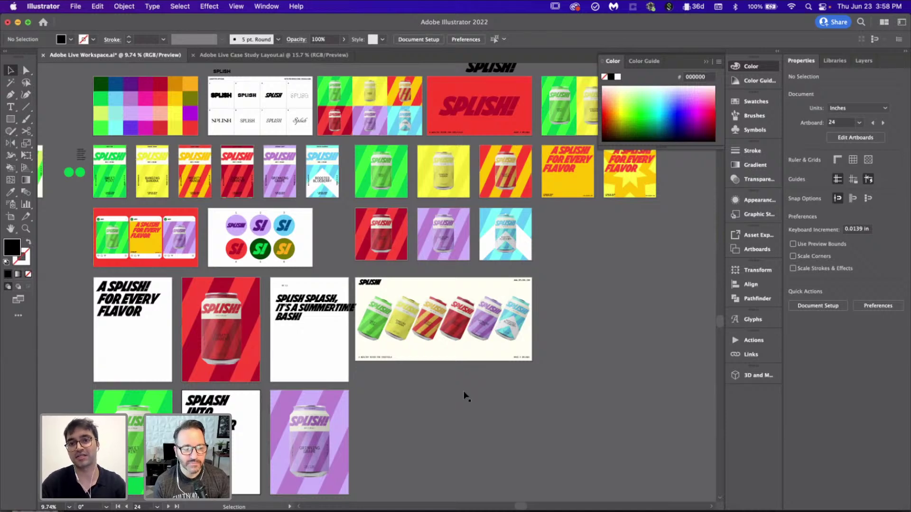
click(275, 55)
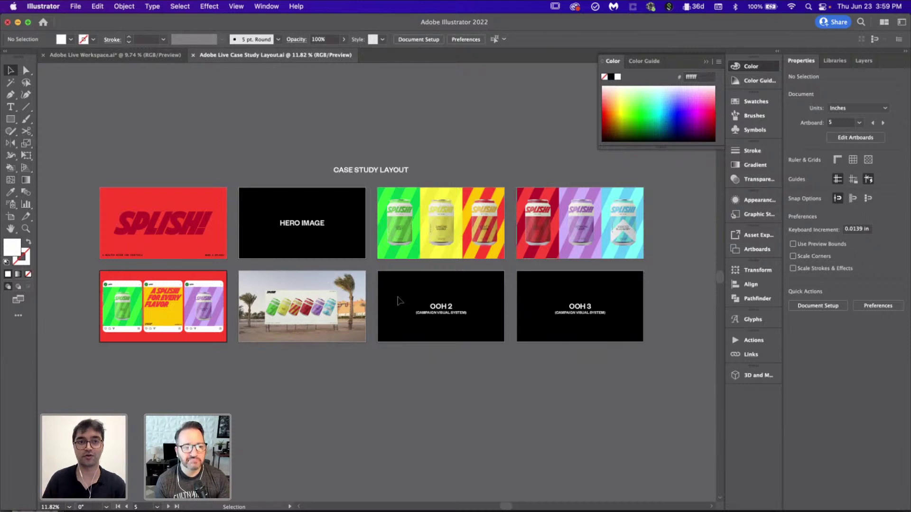
click(114, 55)
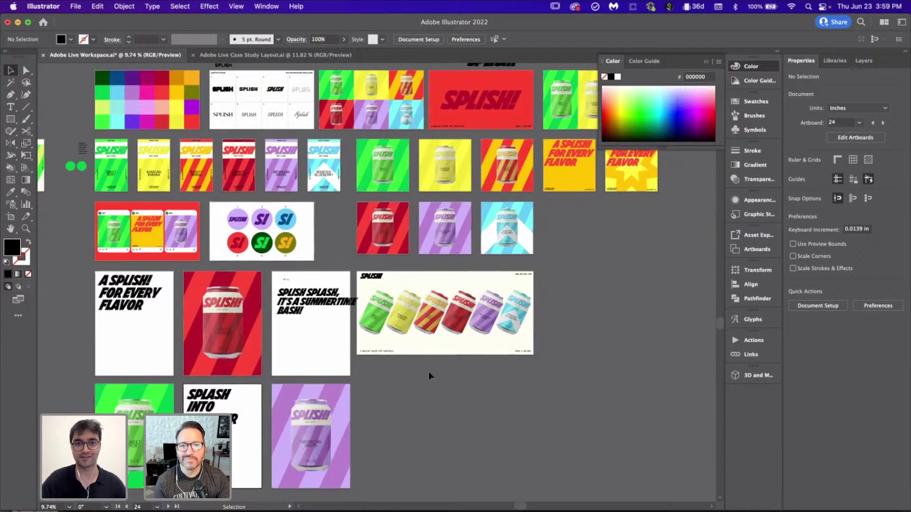
- Draw a yellow-filled rectangle covering the SPLASH INTO SUMMER poster
scroll(290, 317, up, 3)
scroll(289, 317, up, 4)
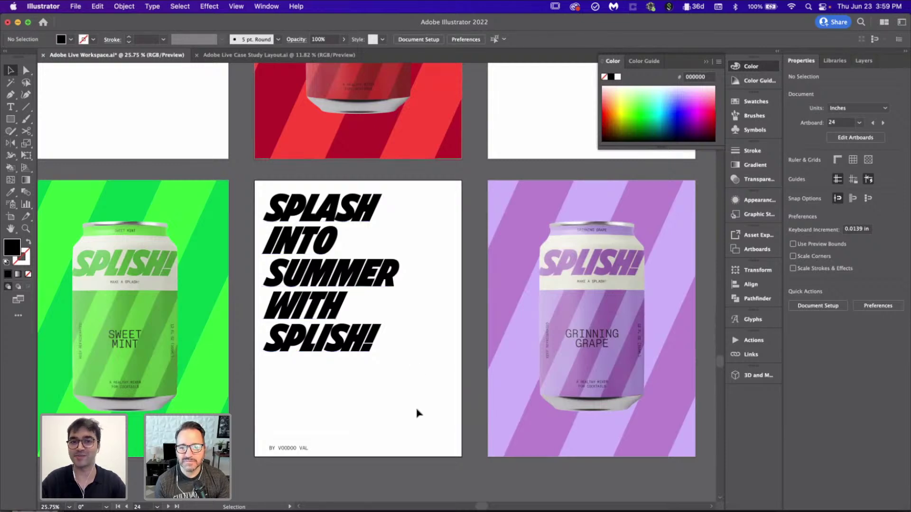
scroll(417, 413, up, 1)
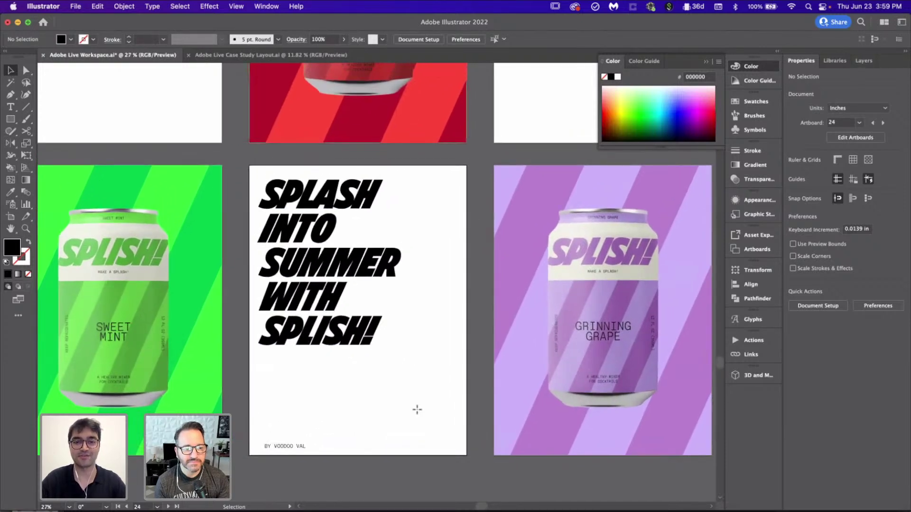
key(m)
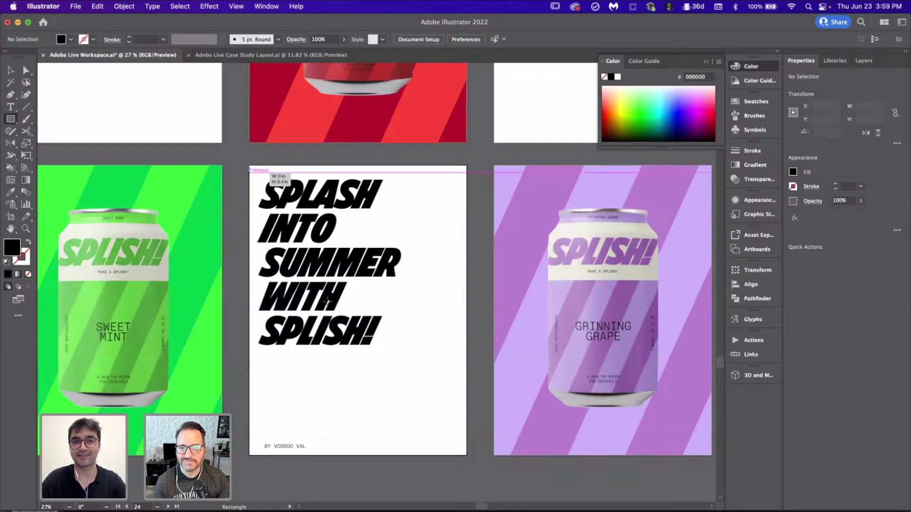
drag(250, 166, 466, 458)
scroll(412, 358, down, 5)
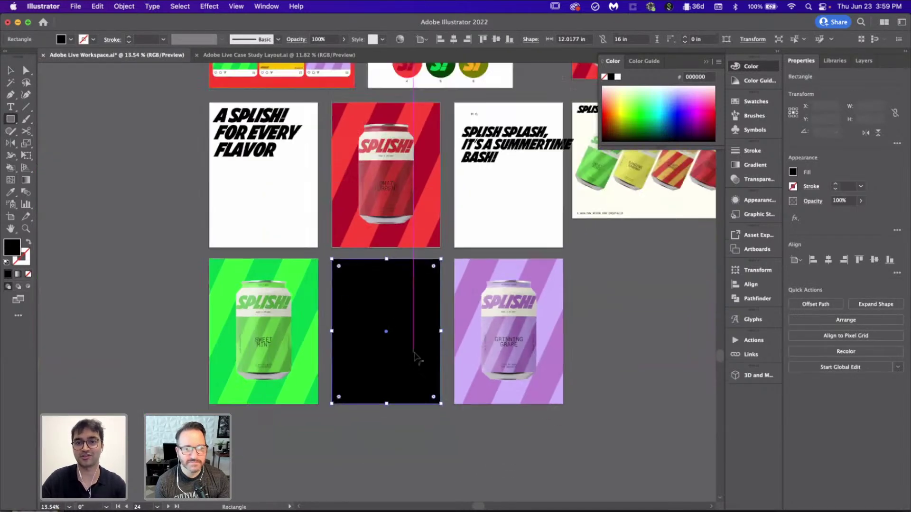
scroll(414, 357, up, 2)
scroll(414, 356, down, 3)
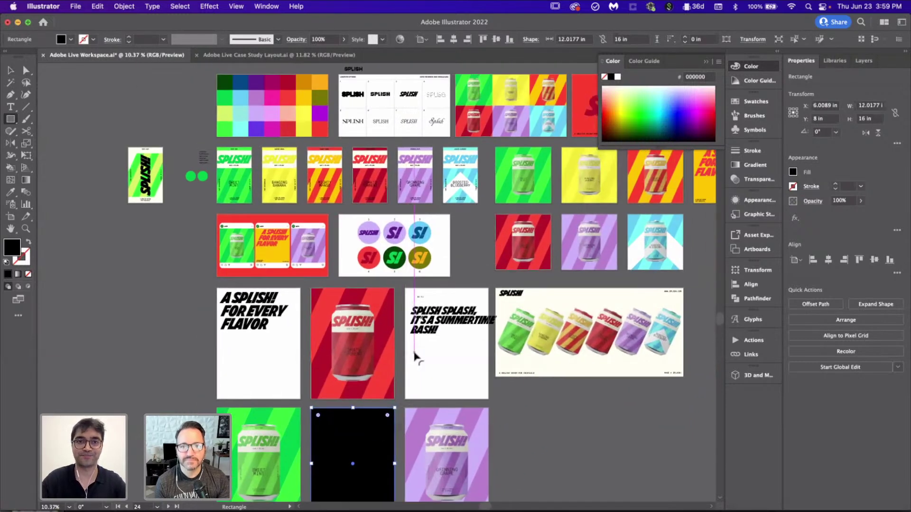
key(i)
click(308, 97)
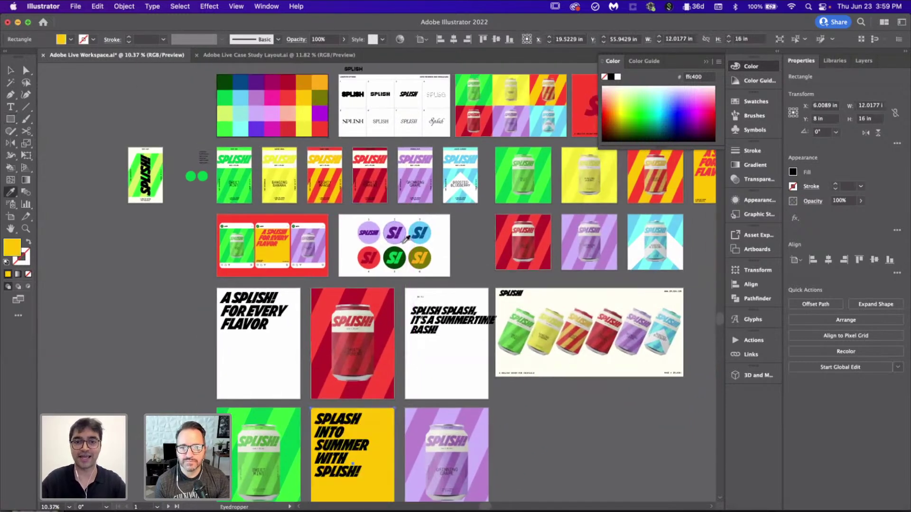
scroll(407, 239, down, 5)
key(v)
click(552, 361)
scroll(551, 360, up, 3)
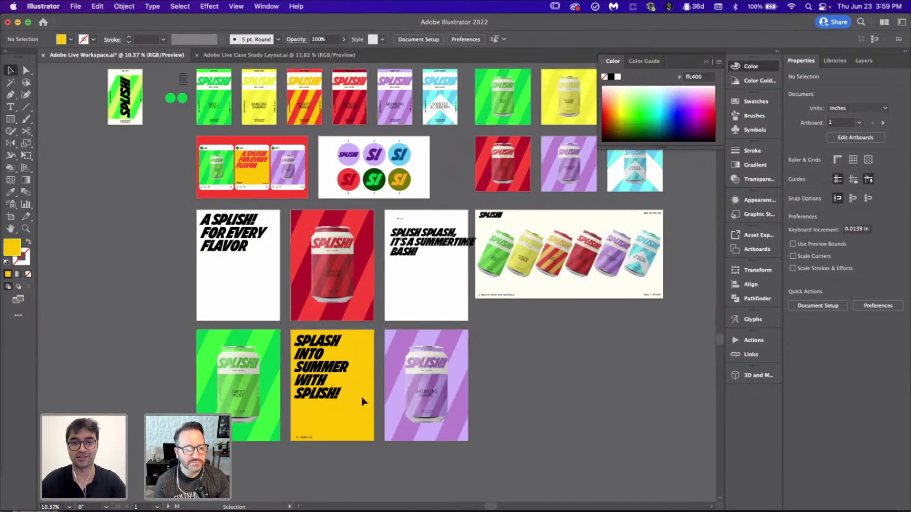
- Copy the background onto the SPLISH SPLASH poster, centre it on the artboard and make it magenta
drag(363, 404, 441, 302)
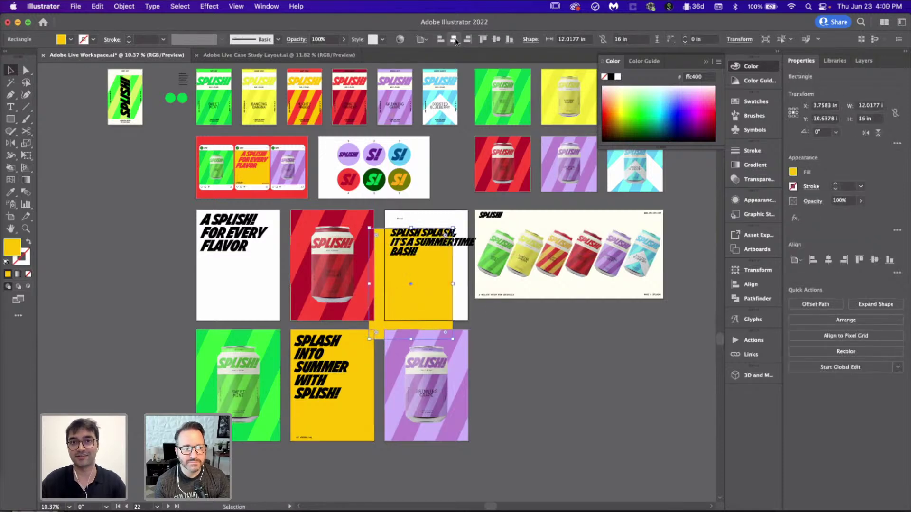
click(453, 39)
click(496, 39)
scroll(493, 304, up, 2)
scroll(494, 304, up, 2)
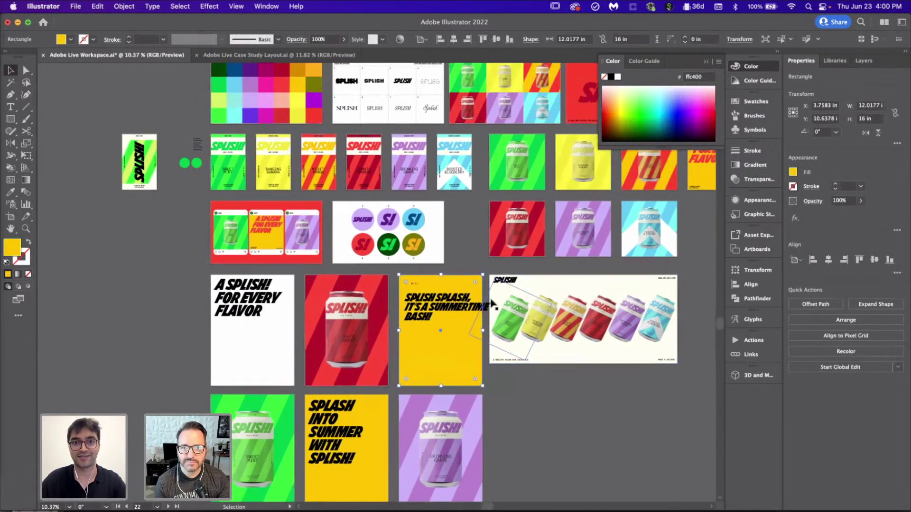
scroll(340, 185, up, 4)
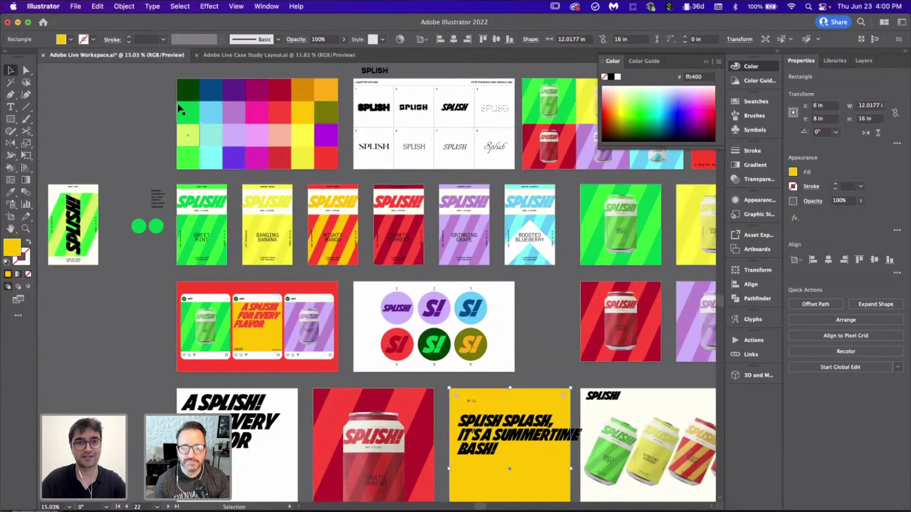
key(i)
click(256, 105)
scroll(256, 107, down, 1)
scroll(257, 107, down, 5)
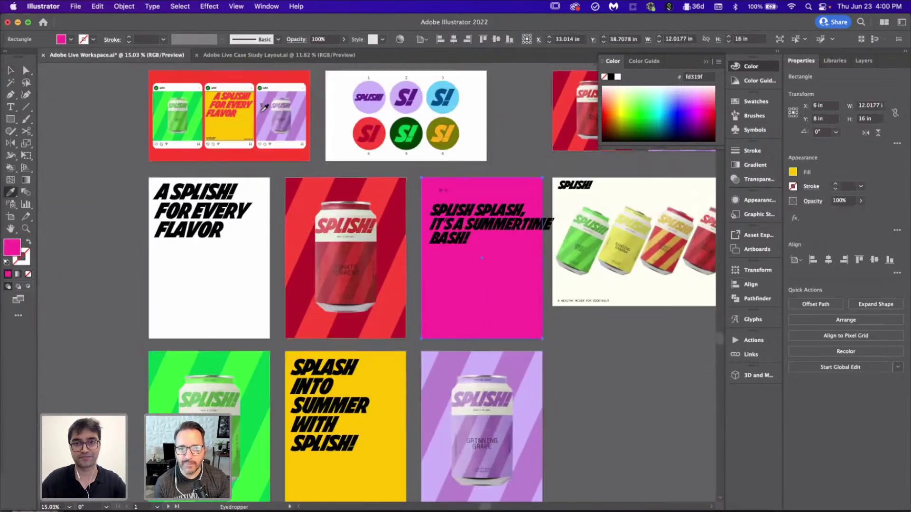
key(v)
click(660, 420)
- Copy the background onto the A SPLISH! poster and colour it sky blue
scroll(479, 303, up, 2)
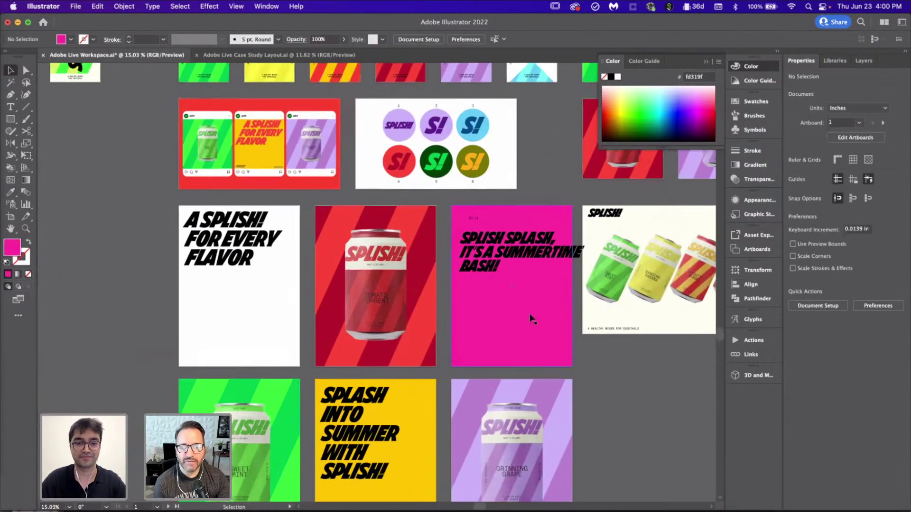
drag(532, 319, 230, 312)
scroll(457, 272, up, 4)
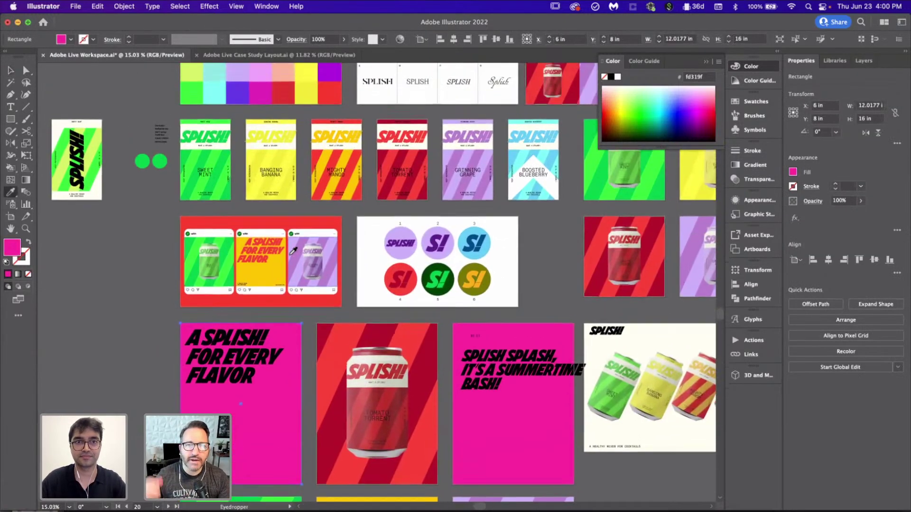
scroll(457, 272, up, 2)
key(i)
click(238, 92)
scroll(239, 90, down, 3)
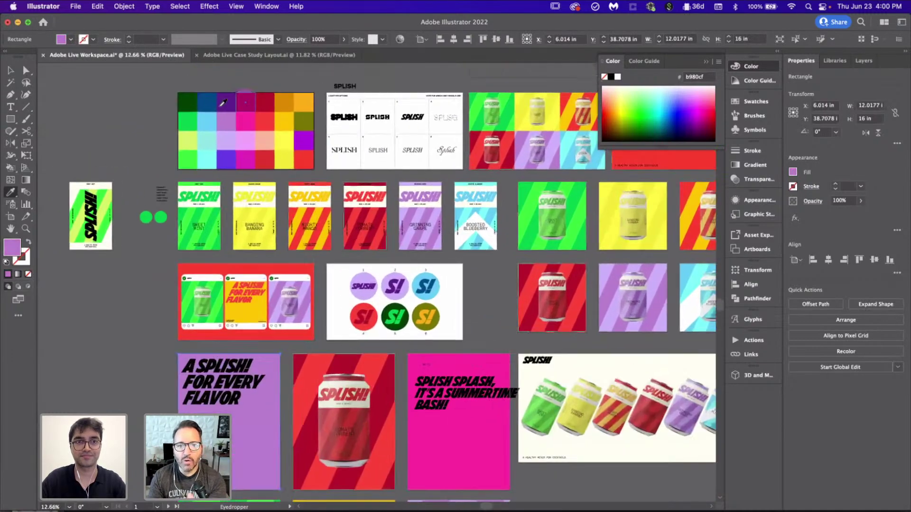
click(207, 120)
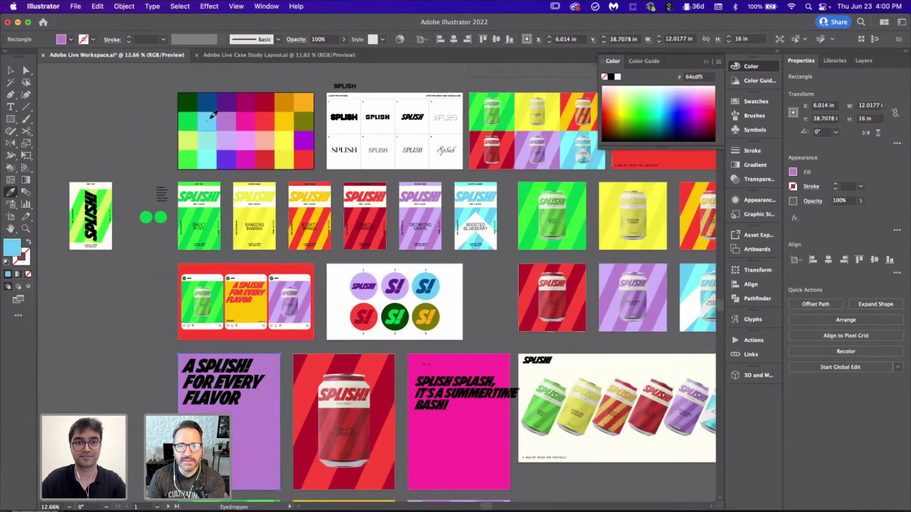
scroll(372, 276, down, 5)
scroll(371, 276, down, 2)
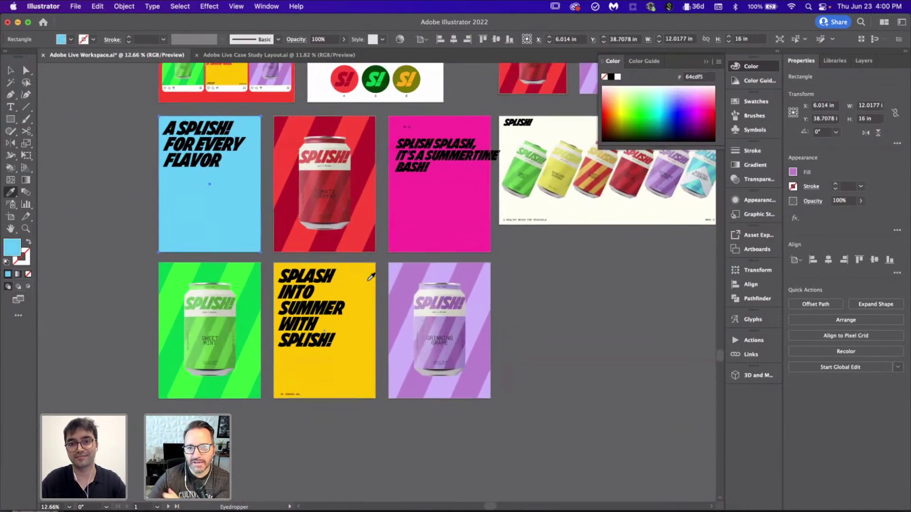
scroll(565, 354, up, 1)
key(v)
click(567, 355)
- Check the sky-blue and magenta backgrounds by selecting each in turn
scroll(289, 201, left, 2)
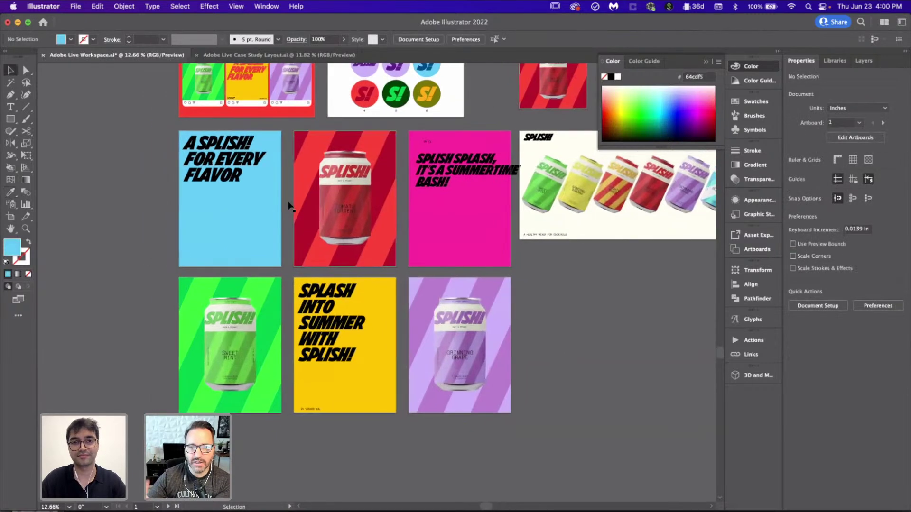
click(249, 223)
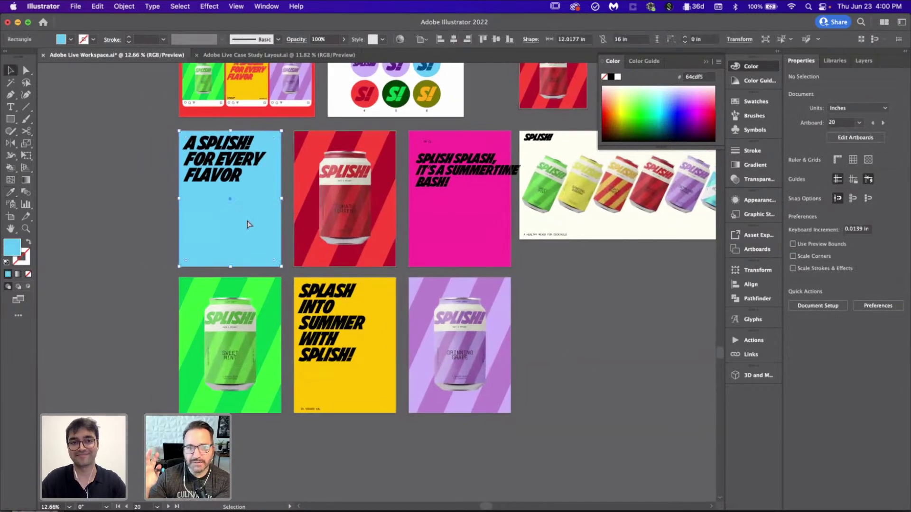
click(132, 215)
click(458, 249)
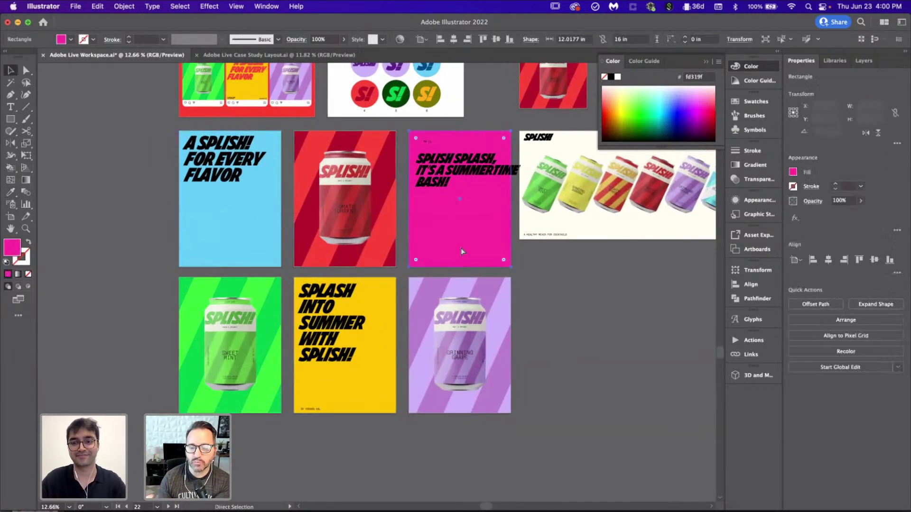
click(599, 310)
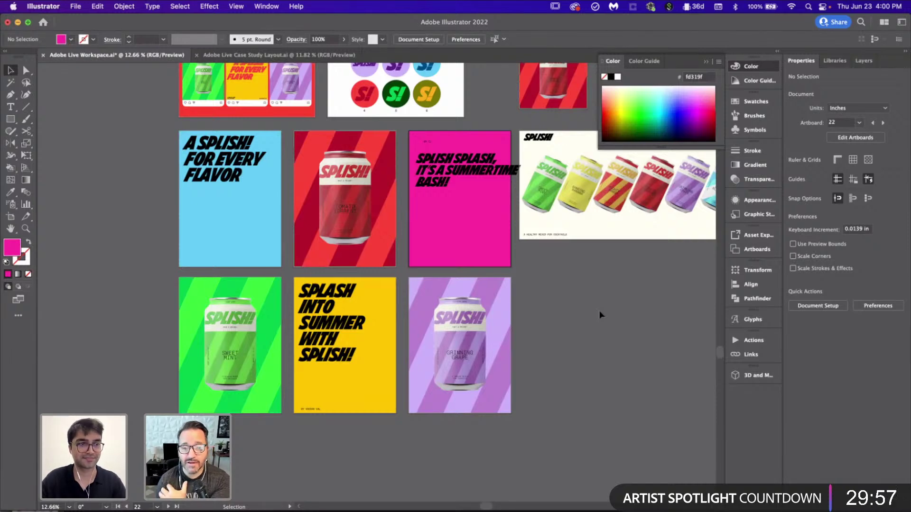
- Place a copy of the pink poster's headline to the left of the artboards
scroll(493, 159, up, 2)
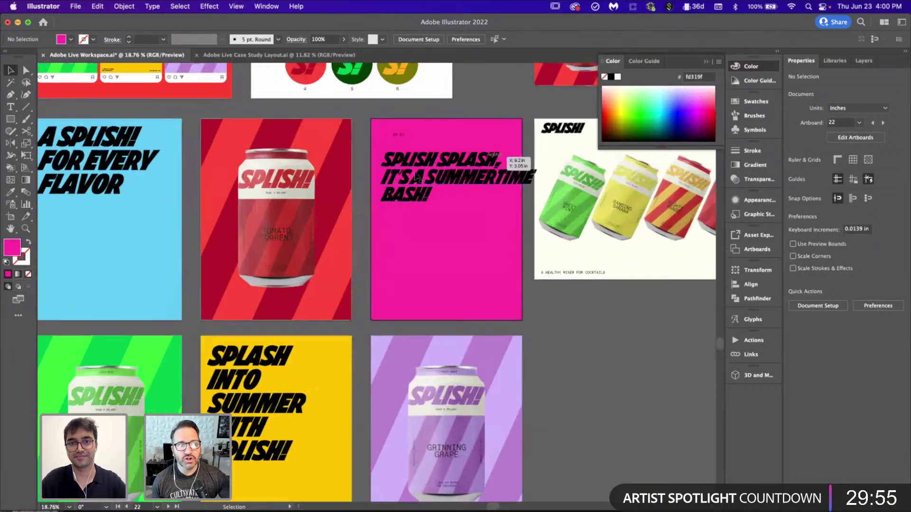
click(416, 177)
scroll(416, 177, down, 2)
drag(417, 177, 123, 175)
scroll(285, 209, right, 3)
scroll(356, 229, up, 3)
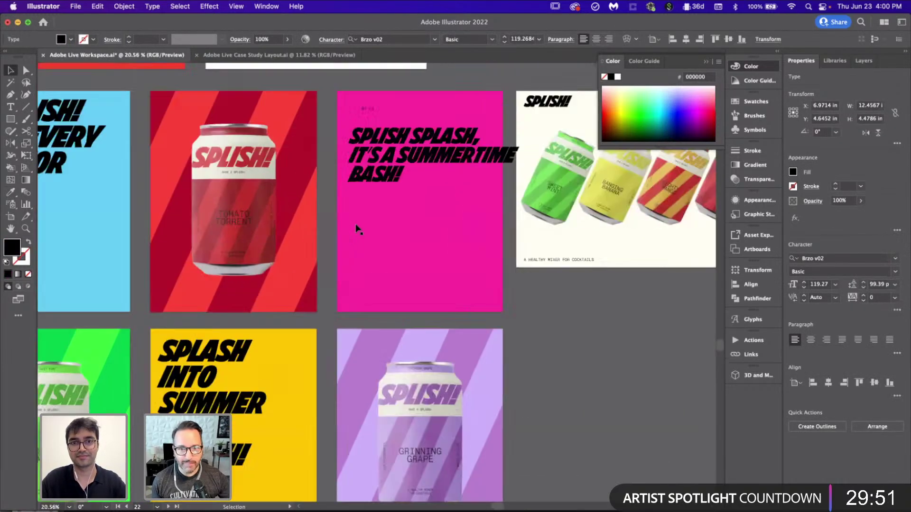
scroll(357, 228, up, 4)
- Replace the headline words after SPLISH with '!'
key(t)
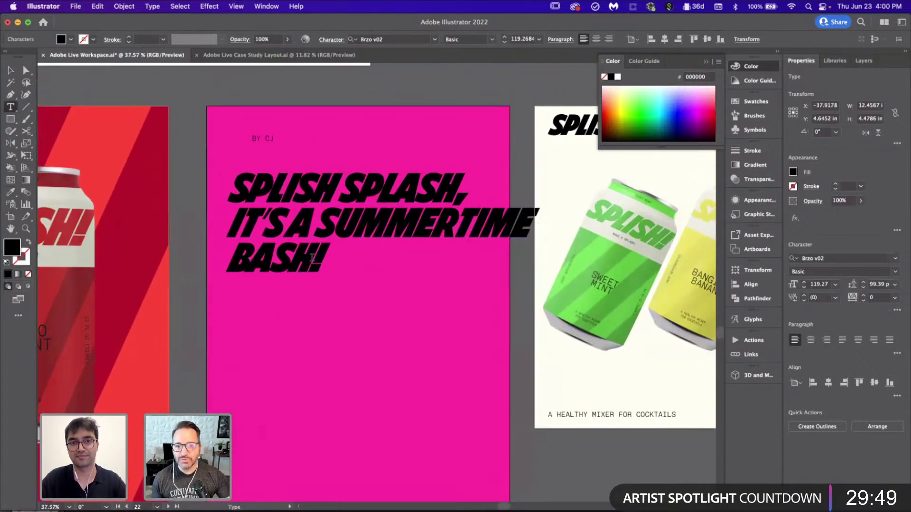
drag(318, 263, 331, 185)
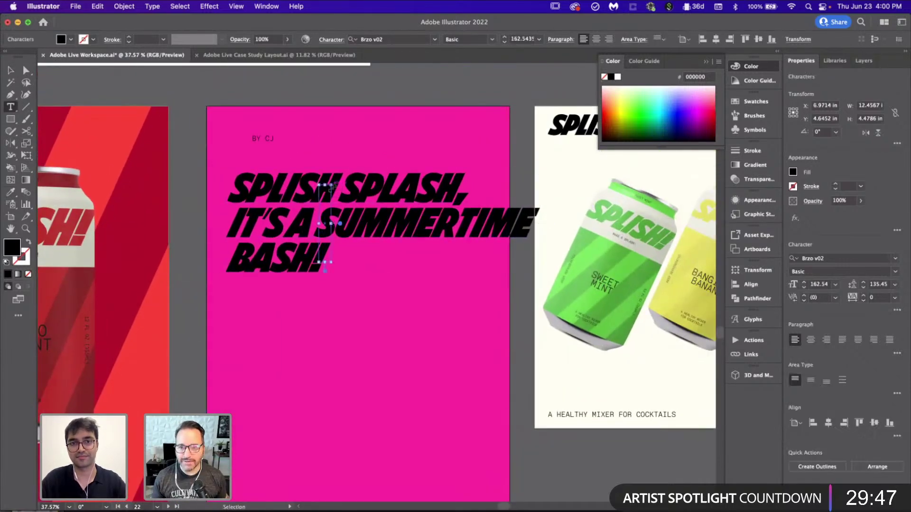
click(315, 259)
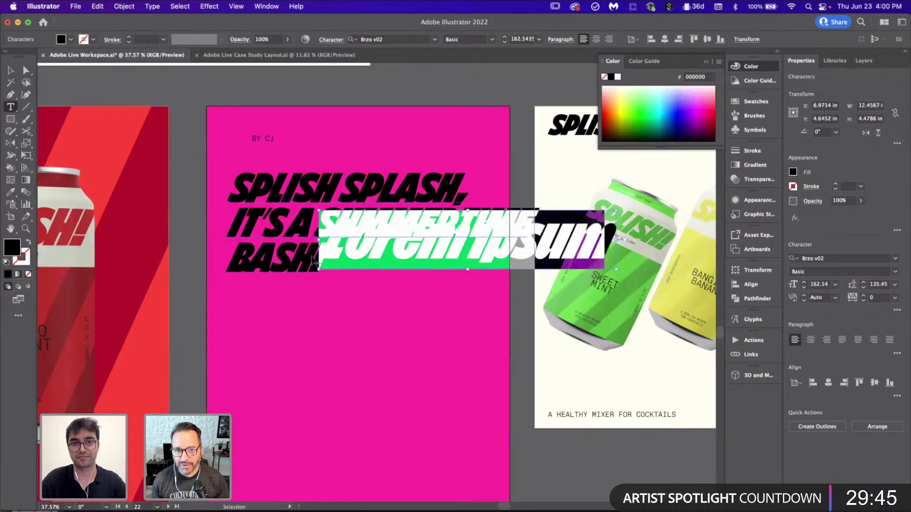
key(super+z)
drag(318, 260, 339, 193)
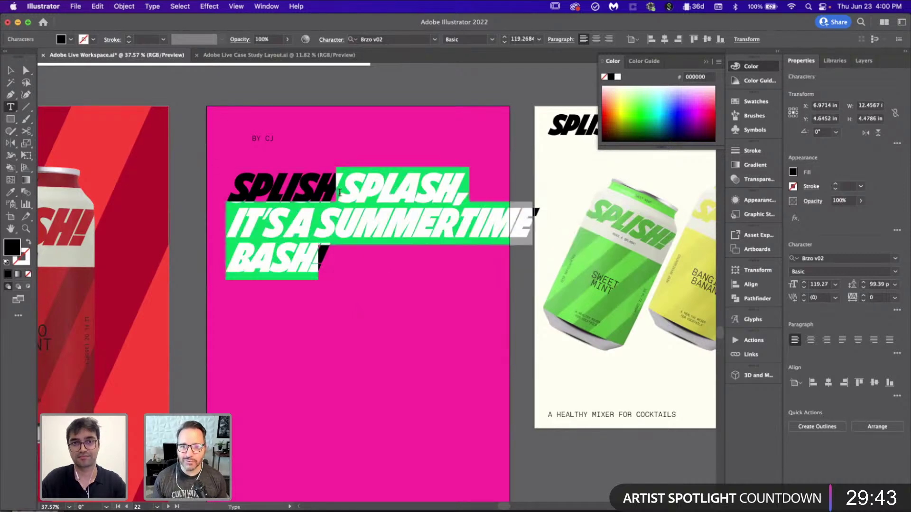
key(BackSpace)
key(Delete)
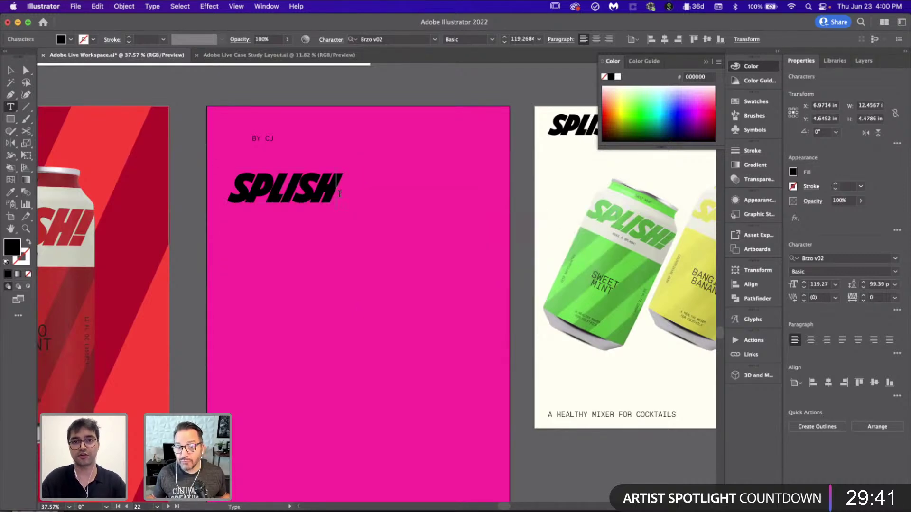
text(!)
key(BackSpace)
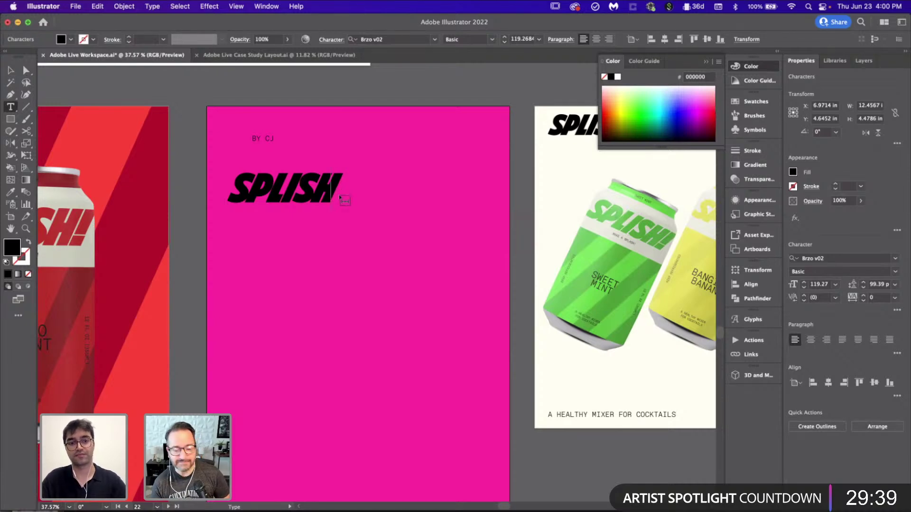
text(!)
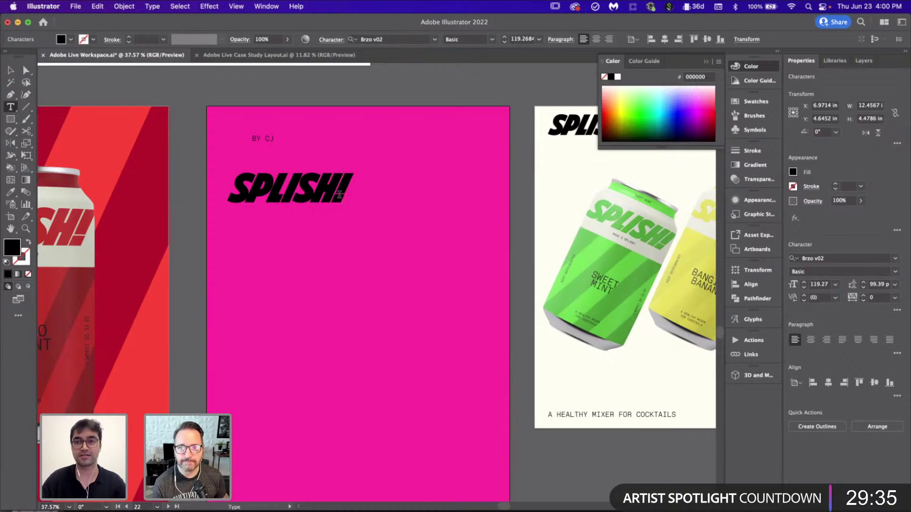
scroll(339, 195, down, 4)
scroll(339, 194, down, 3)
scroll(339, 195, left, 2)
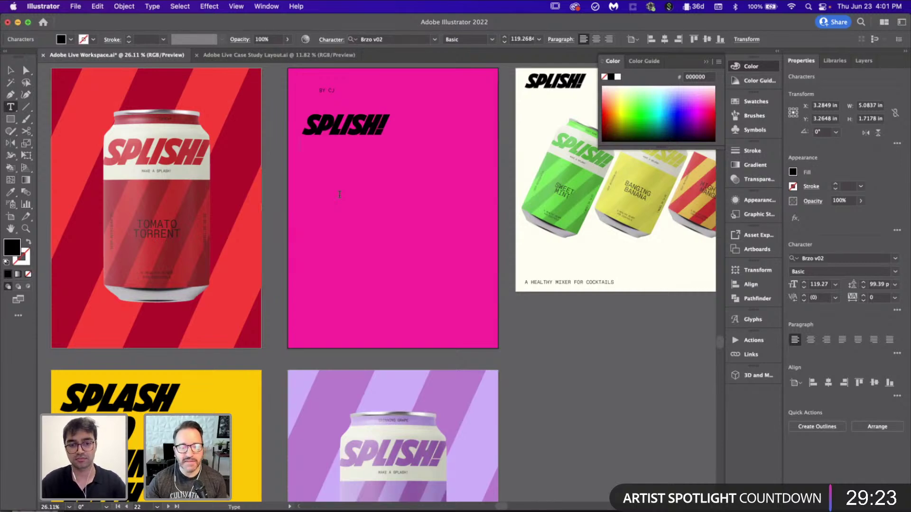
- Add GET and SPLASHED on separate lines below SPLISH!
key(Return)
text(GET)
key(Return)
text(SPLA)
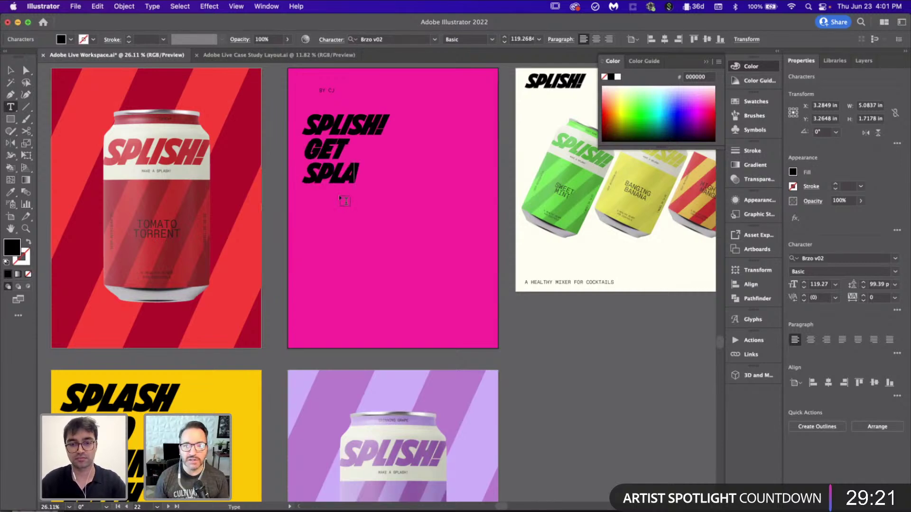
text(SHED)
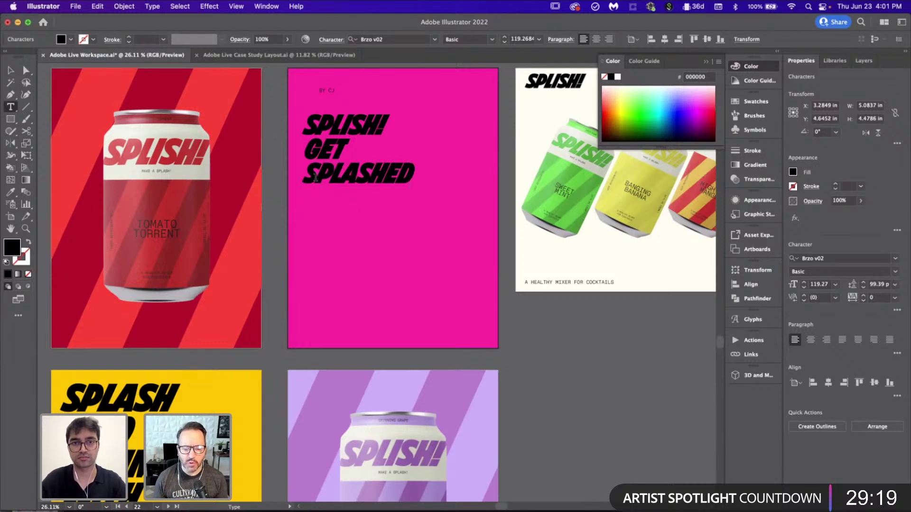
click(20, 71)
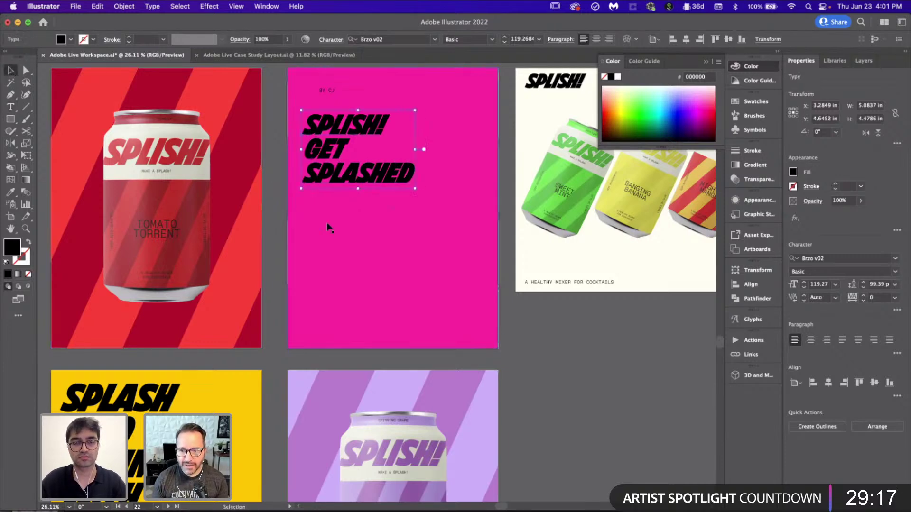
- Move the small credit text to the pink poster's bottom-right corner
scroll(329, 228, down, 3)
key(i)
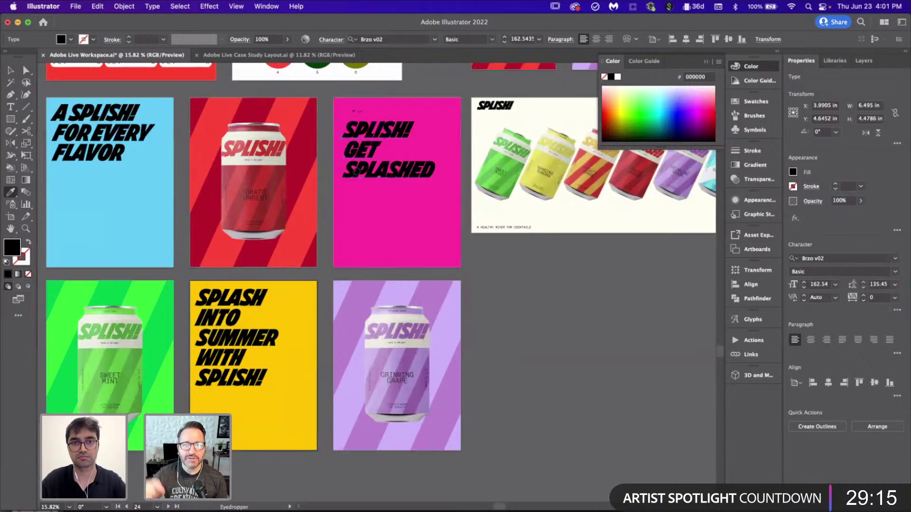
scroll(356, 170, up, 4)
scroll(357, 170, up, 2)
key(v)
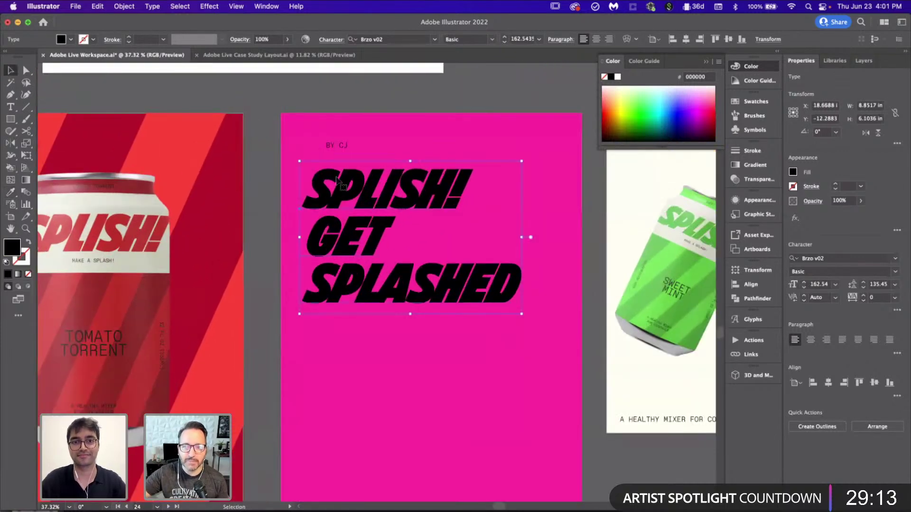
scroll(342, 143, down, 2)
drag(342, 143, 485, 392)
click(640, 436)
- Move SPLISH! GET SPLASHED aside and paste the blue poster's headline in place on the pink poster
scroll(559, 374, down, 3)
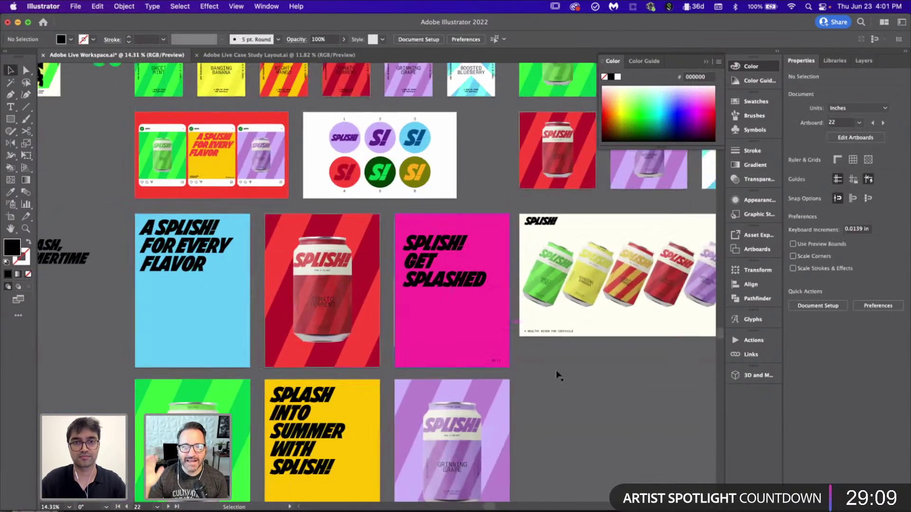
scroll(559, 374, up, 2)
scroll(128, 182, up, 1)
click(453, 209)
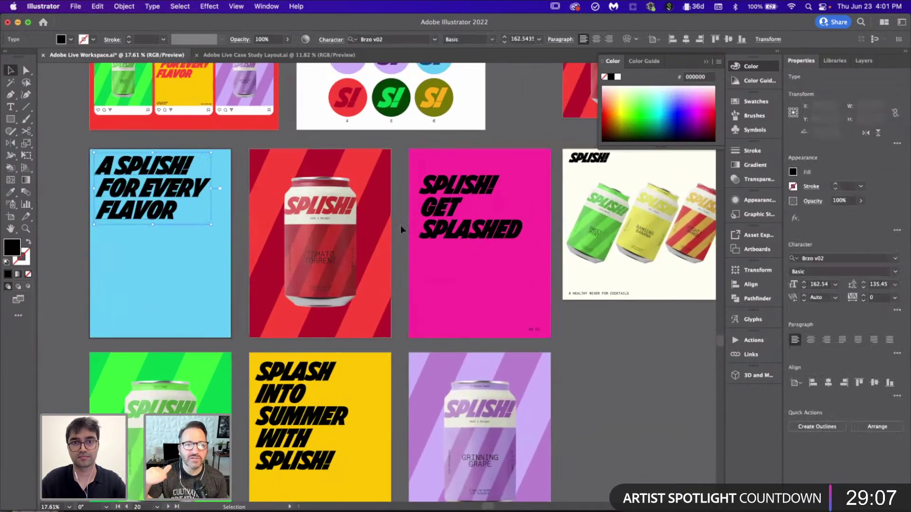
drag(454, 208, 471, 290)
click(194, 184)
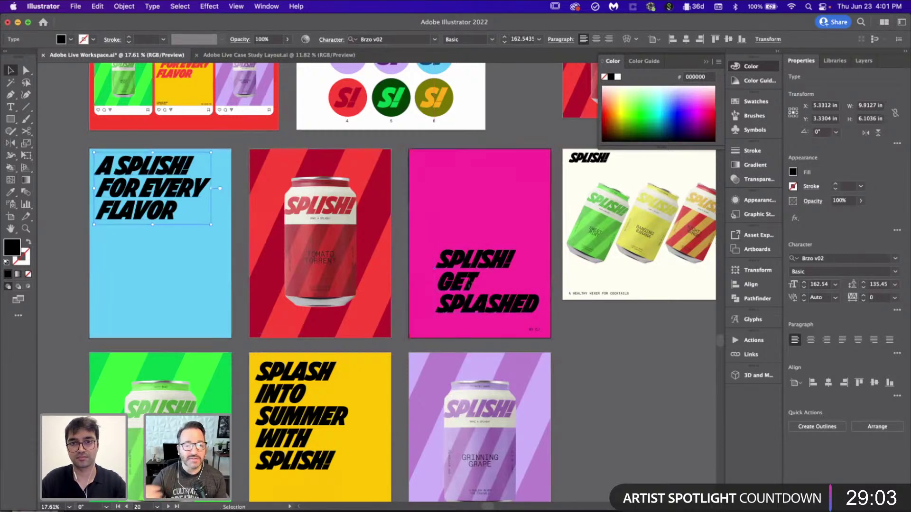
drag(455, 285, 614, 370)
click(465, 252)
scroll(465, 251, right, 2)
key(super+shift+v)
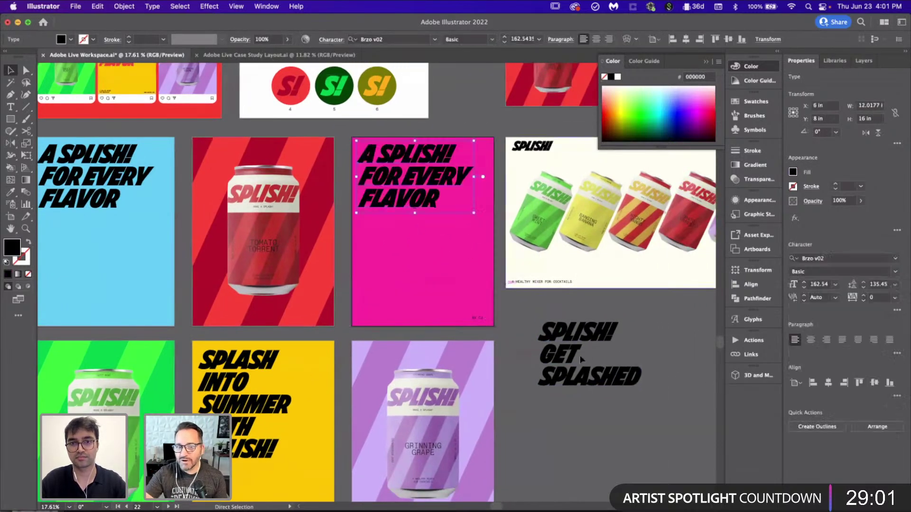
- Replace the pasted A SPLISH! FOR EVERY FLAVOR text with SPLISH! GET SPLASHED
double_click(644, 378)
drag(644, 378, 525, 313)
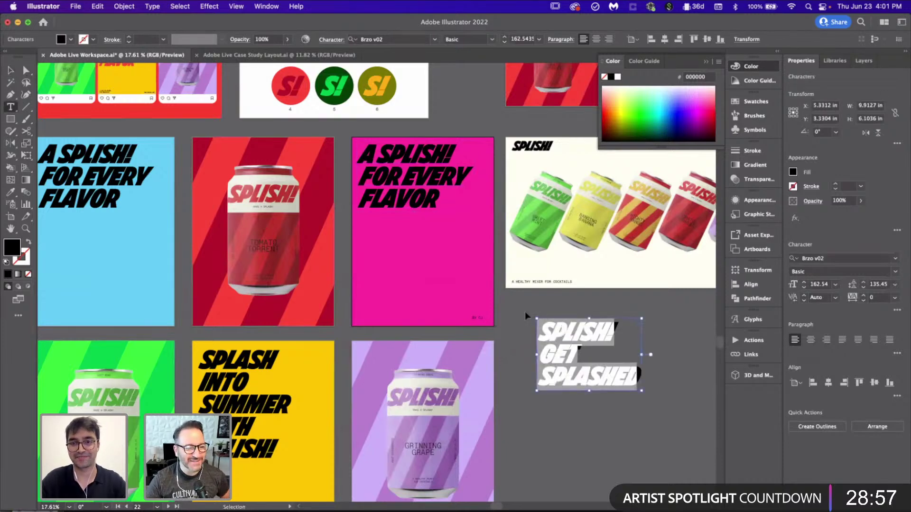
key(super+x)
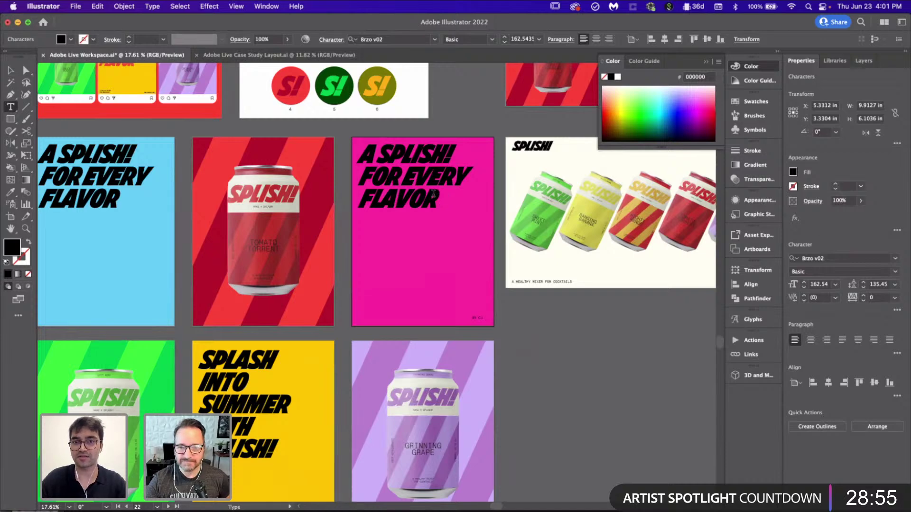
drag(433, 195, 350, 151)
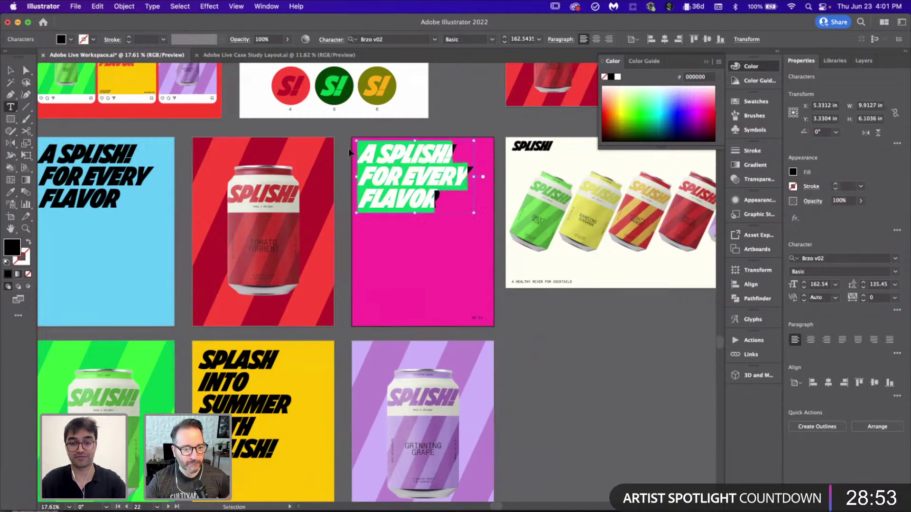
key(super+v)
click(11, 70)
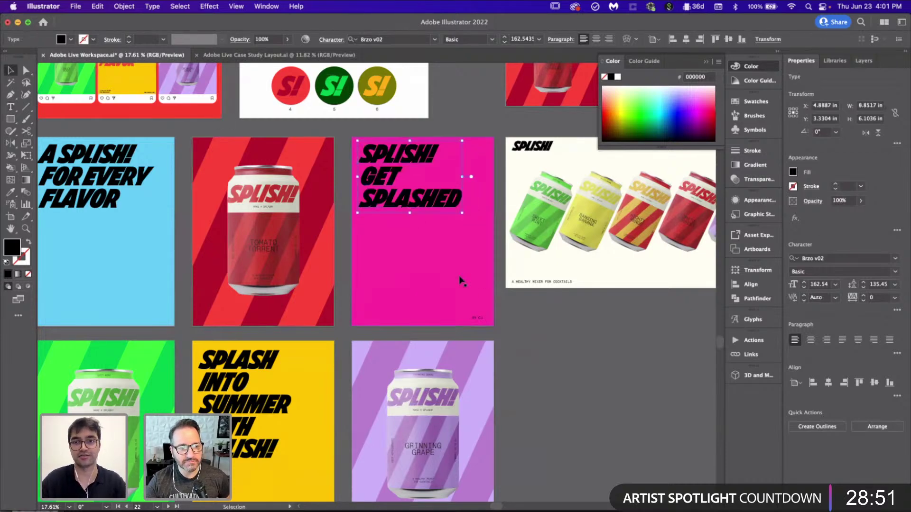
click(605, 392)
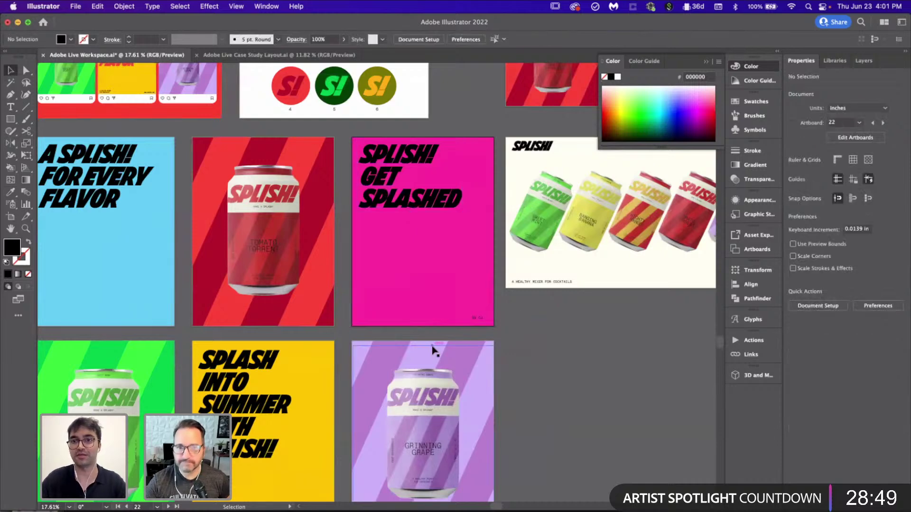
- Select the yellow poster's SPLASH INTO SUMMER headline
scroll(430, 351, down, 4)
scroll(433, 351, up, 2)
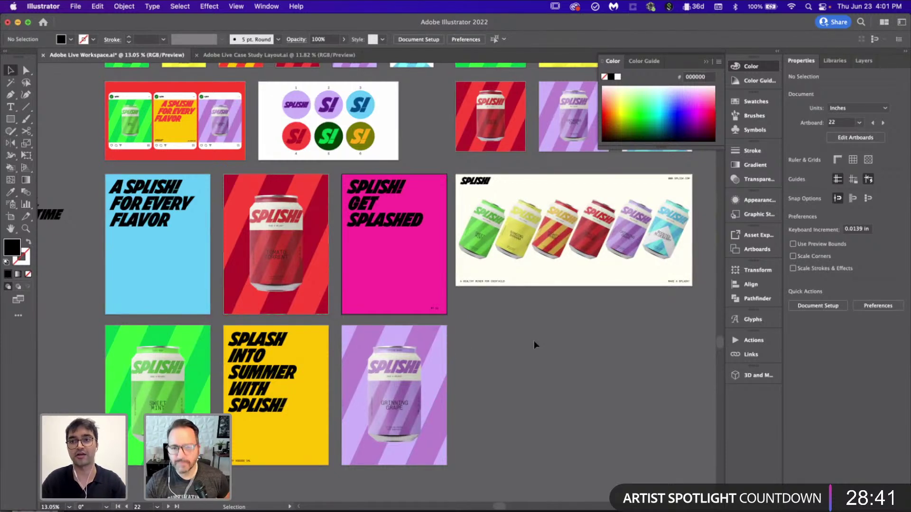
scroll(533, 340, down, 3)
scroll(533, 340, left, 3)
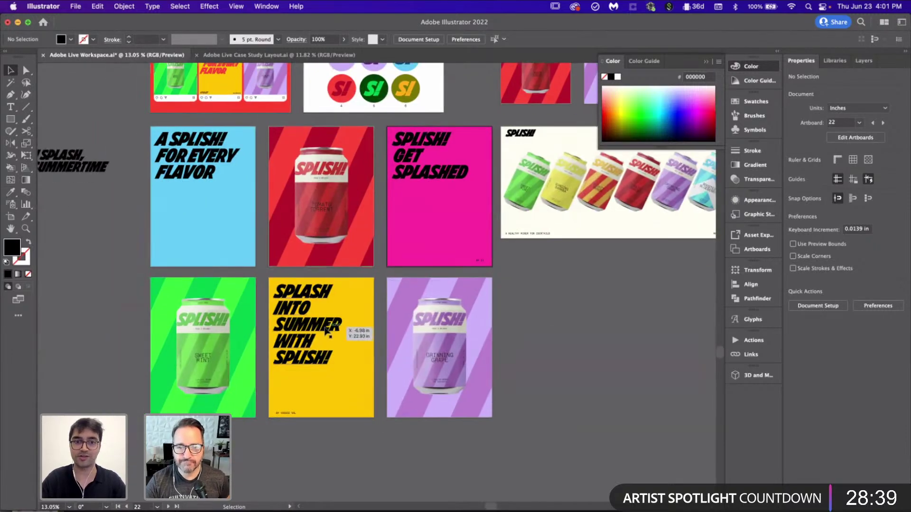
click(326, 330)
scroll(324, 327, up, 2)
- Colour the yellow poster's headline with the orange swatch
scroll(323, 326, down, 2)
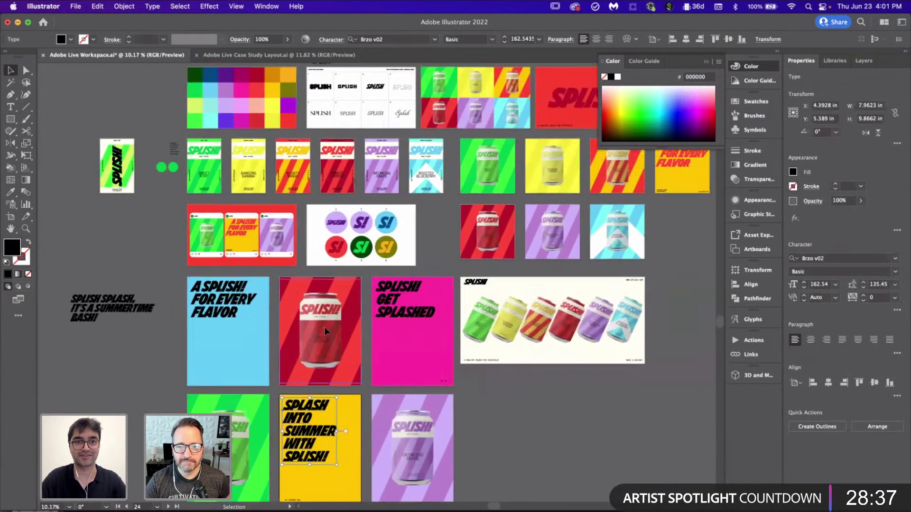
scroll(325, 331, down, 2)
scroll(304, 205, up, 3)
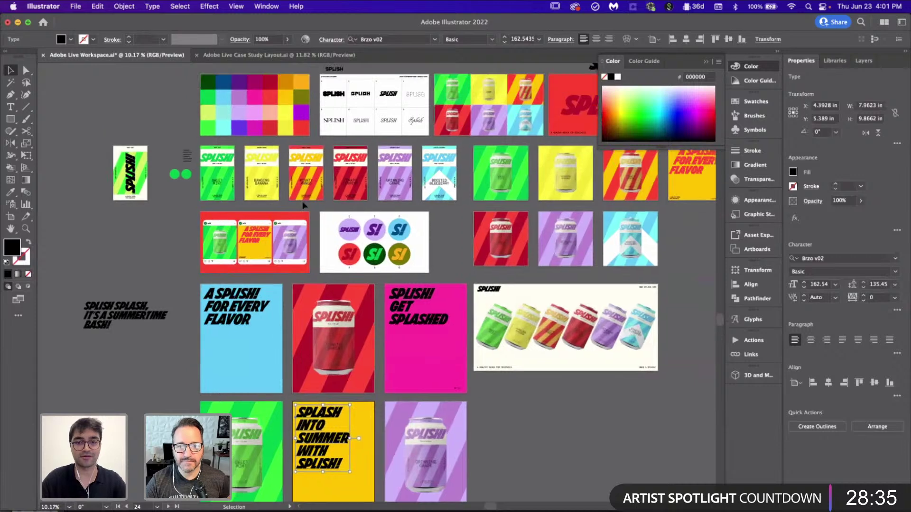
key(i)
click(289, 83)
scroll(505, 477, down, 2)
scroll(505, 477, up, 2)
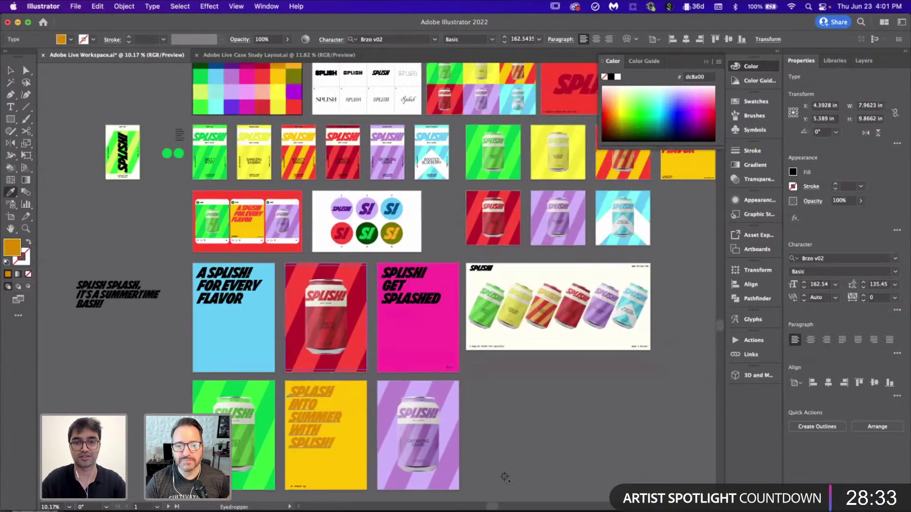
key(v)
click(433, 320)
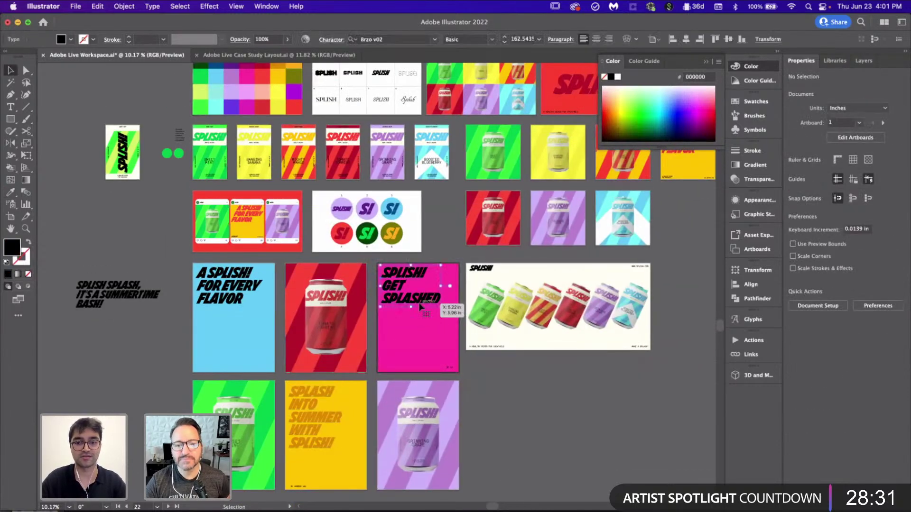
- Give the GET SPLASHED headline the deep pink af0161
click(419, 307)
scroll(420, 307, up, 1)
key(i)
click(267, 98)
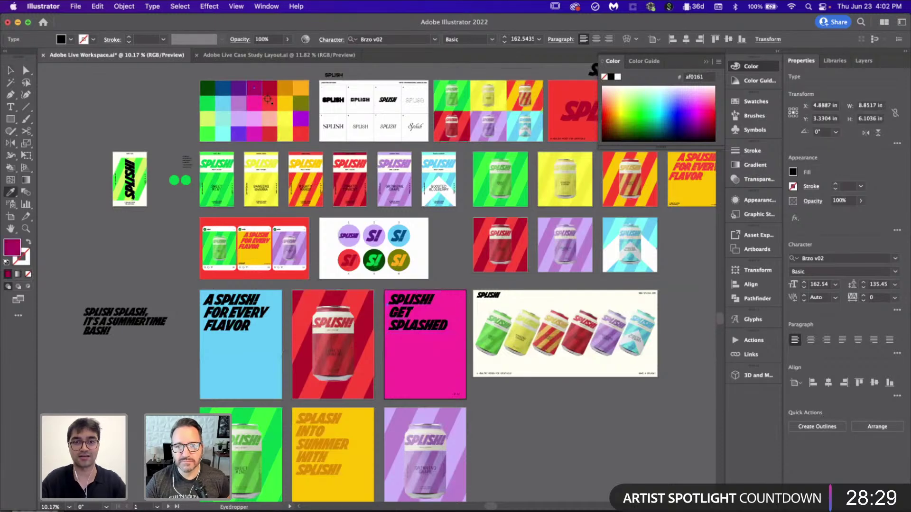
key(v)
click(532, 417)
scroll(531, 417, down, 3)
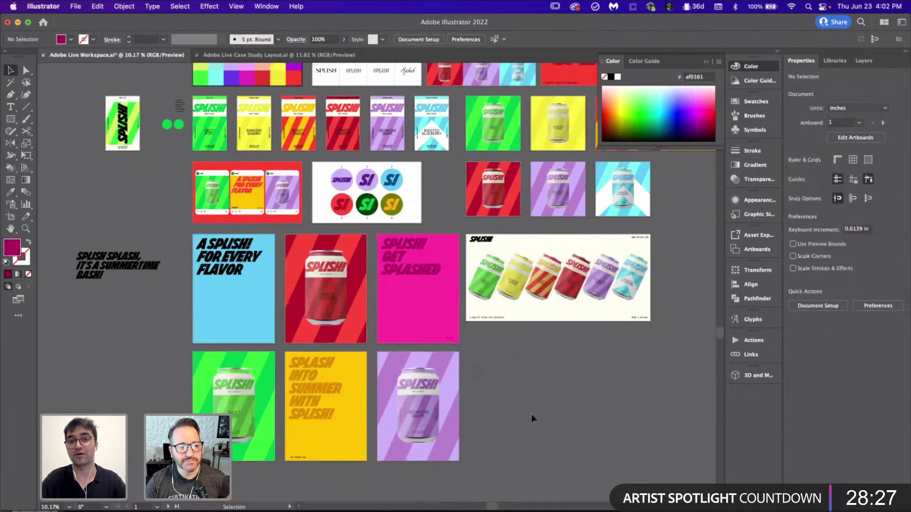
- Give the A SPLISH! FOR EVERY FLAVOR headline the dark blue 004986
click(221, 264)
scroll(223, 266, up, 1)
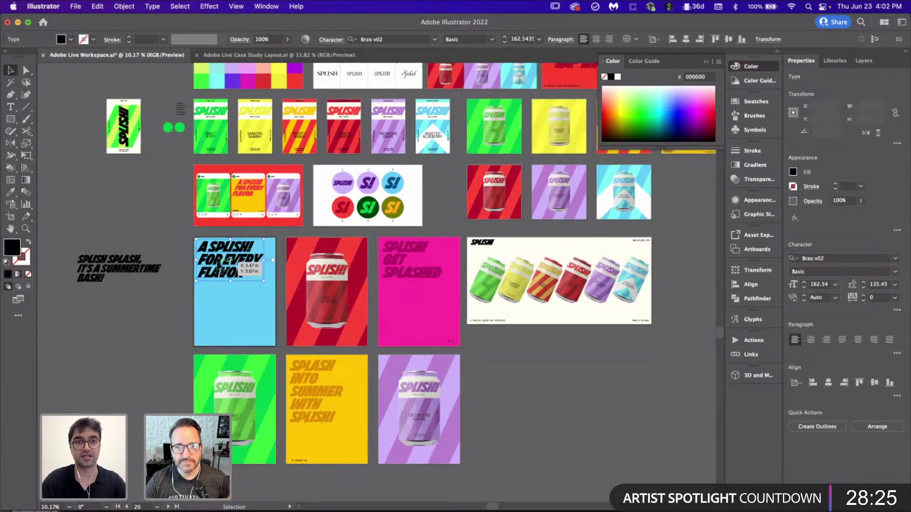
scroll(222, 264, up, 3)
key(i)
click(210, 89)
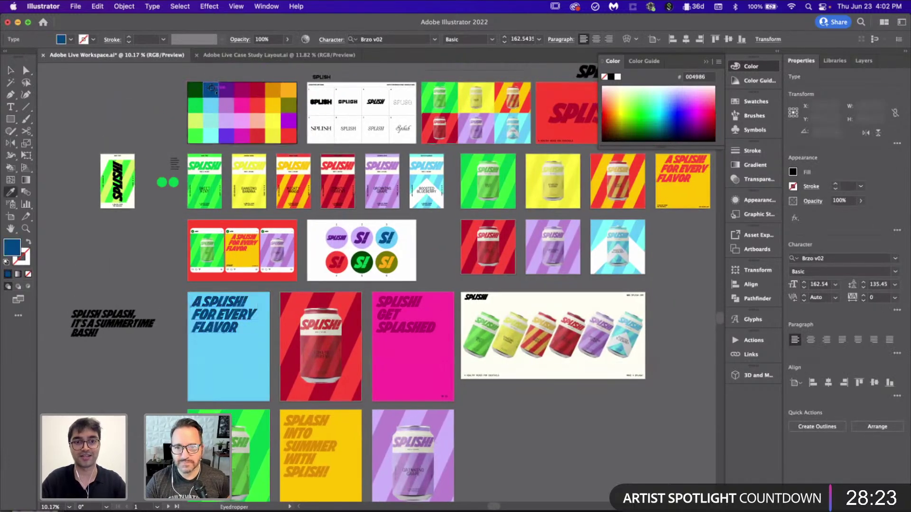
scroll(531, 421, down, 4)
key(v)
click(531, 421)
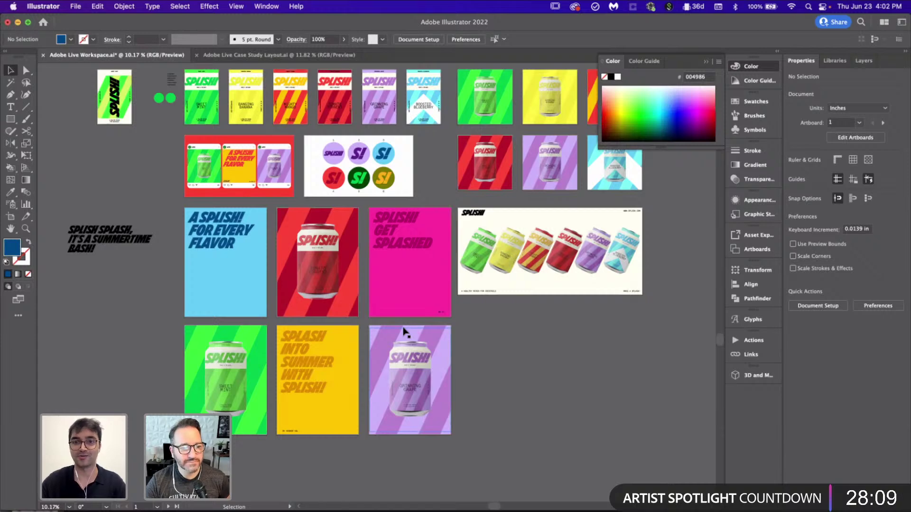
- Move the SPLISH SPLASH, IT'S A SUMMERTIME BASH! text block higher
scroll(404, 332, up, 5)
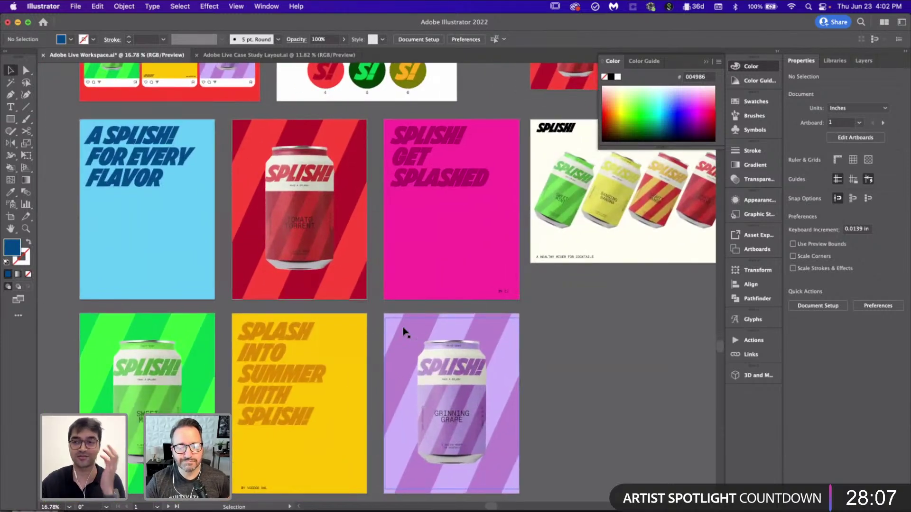
scroll(404, 332, down, 3)
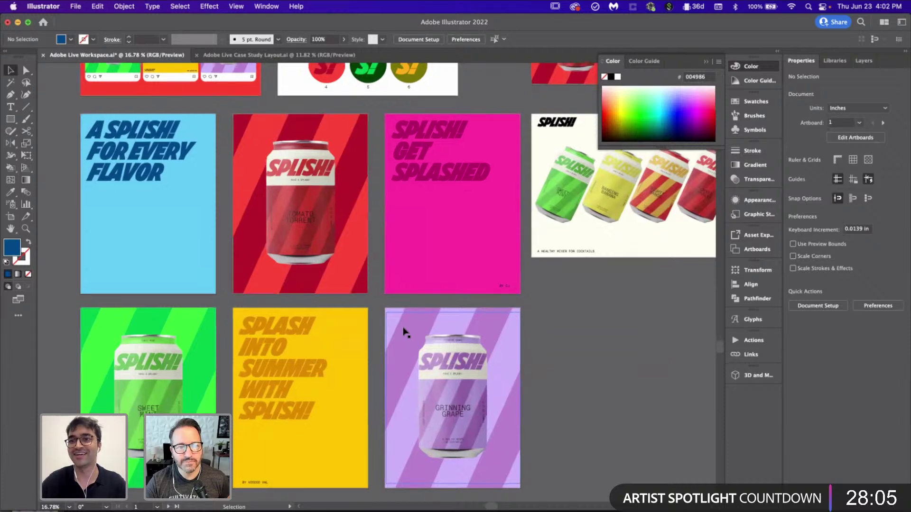
scroll(404, 332, up, 3)
scroll(405, 332, right, 3)
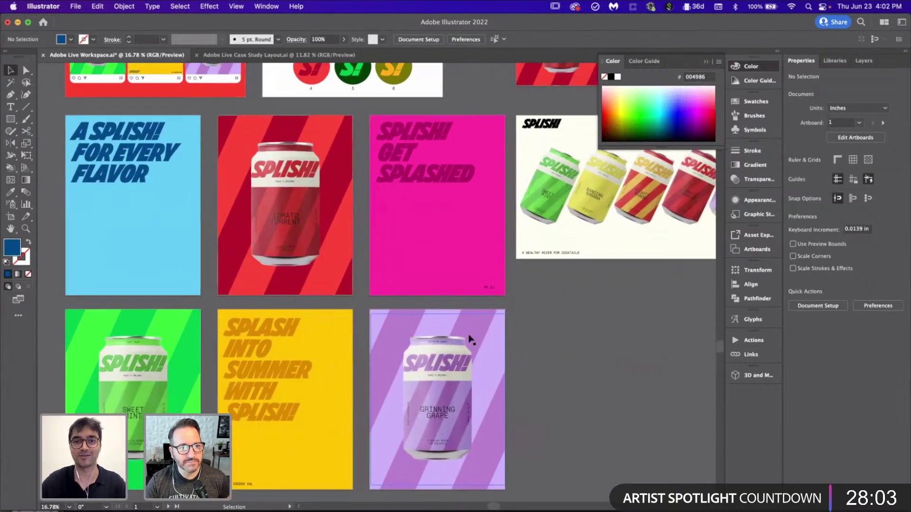
scroll(540, 369, down, 2)
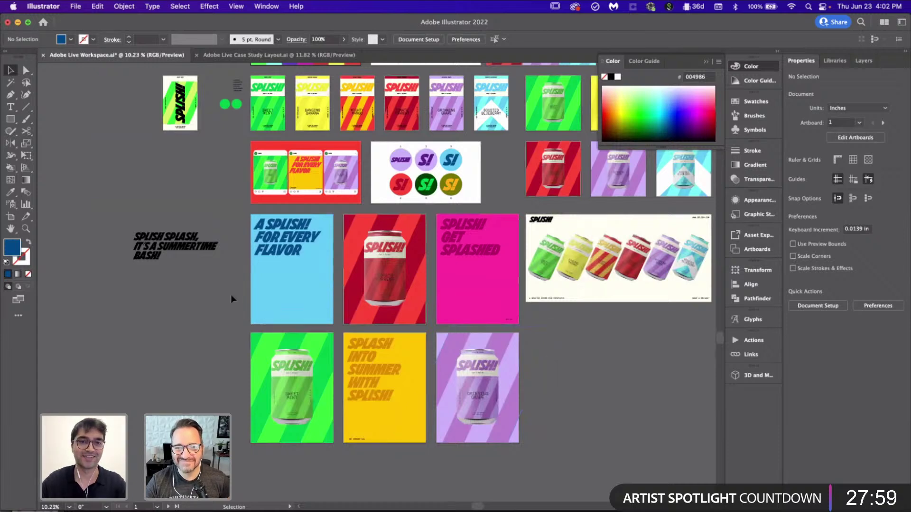
scroll(231, 294, left, 2)
drag(223, 244, 215, 164)
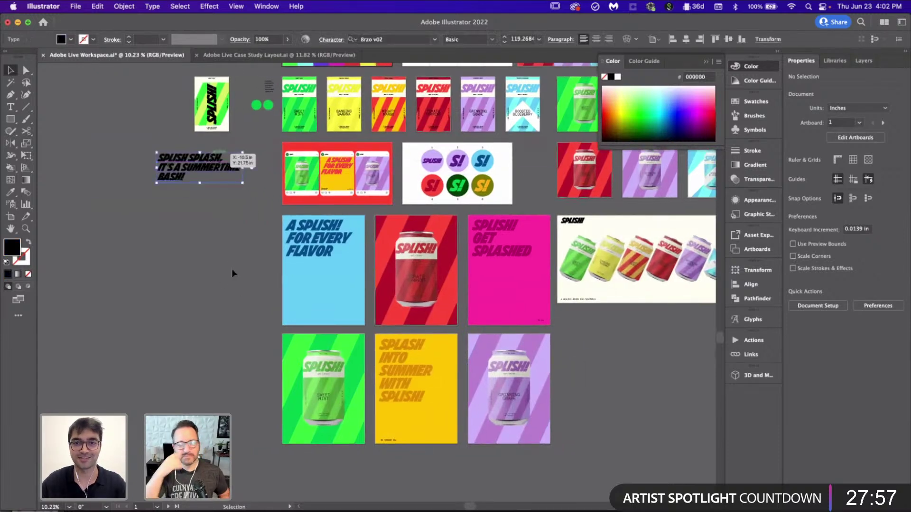
click(232, 273)
- Zoom in on the pink poster's bottom-right credit line
scroll(406, 367, right, 3)
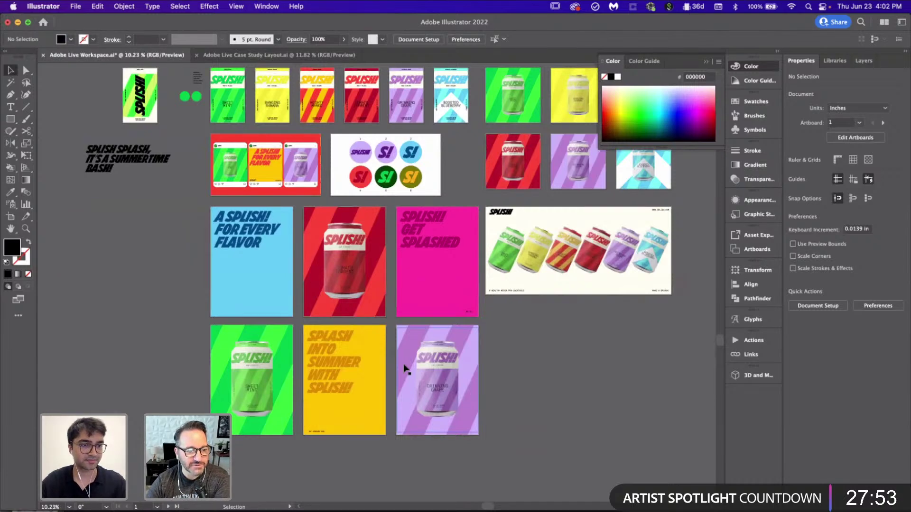
scroll(398, 289, up, 2)
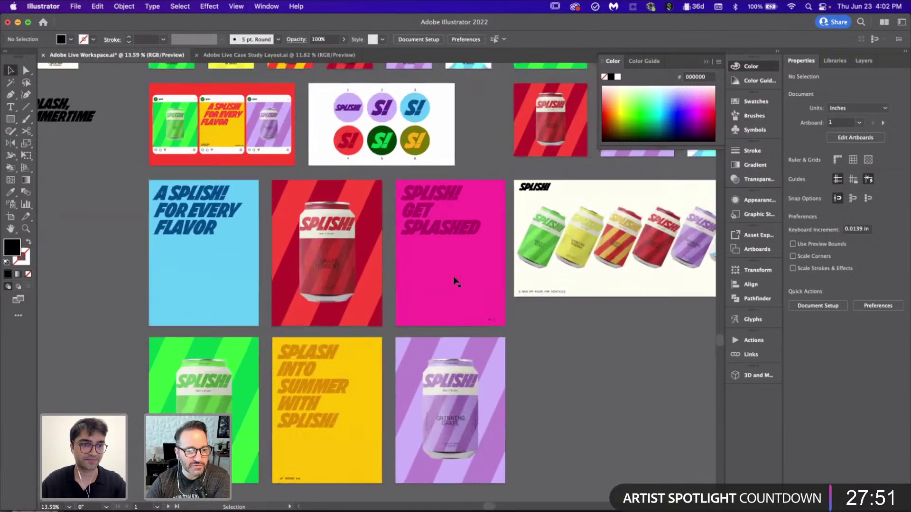
scroll(505, 280, up, 6)
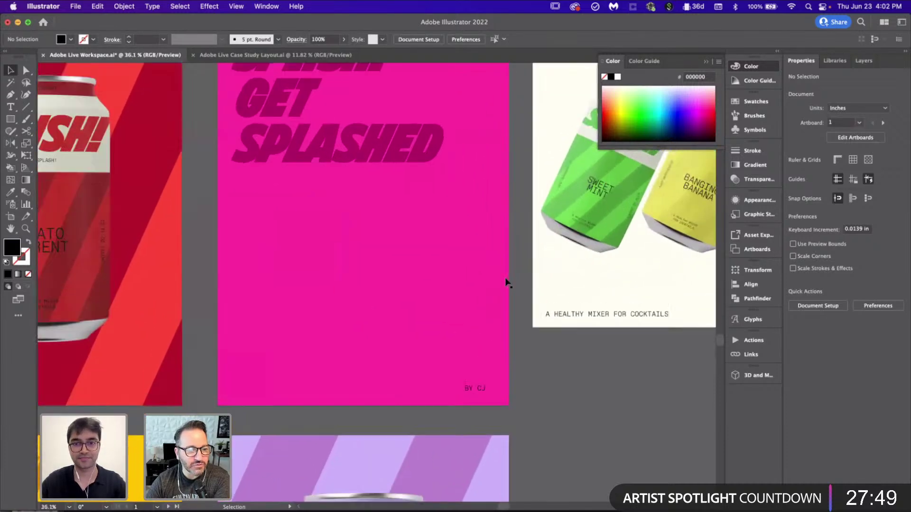
scroll(505, 278, up, 4)
- Replace the credit line's last initial with the designer's full name
drag(476, 311, 403, 307)
double_click(423, 303)
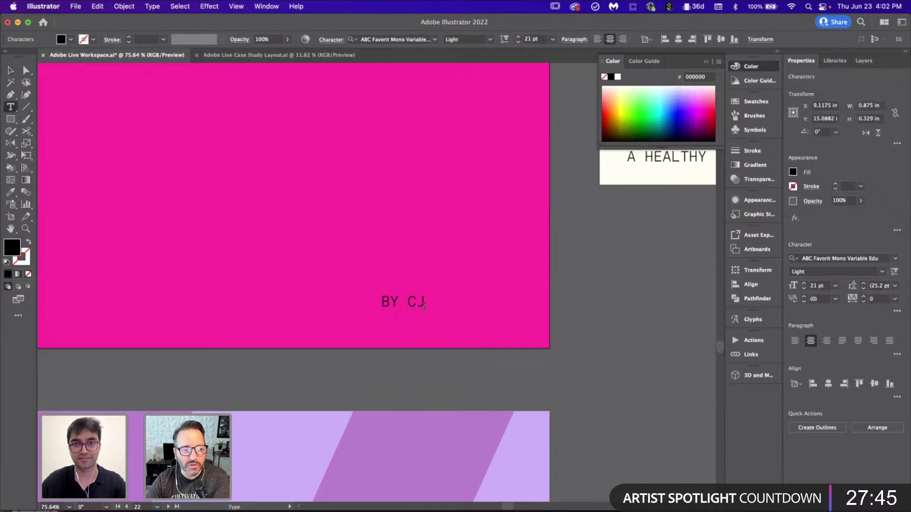
key(BackSpace)
text(LEVER)
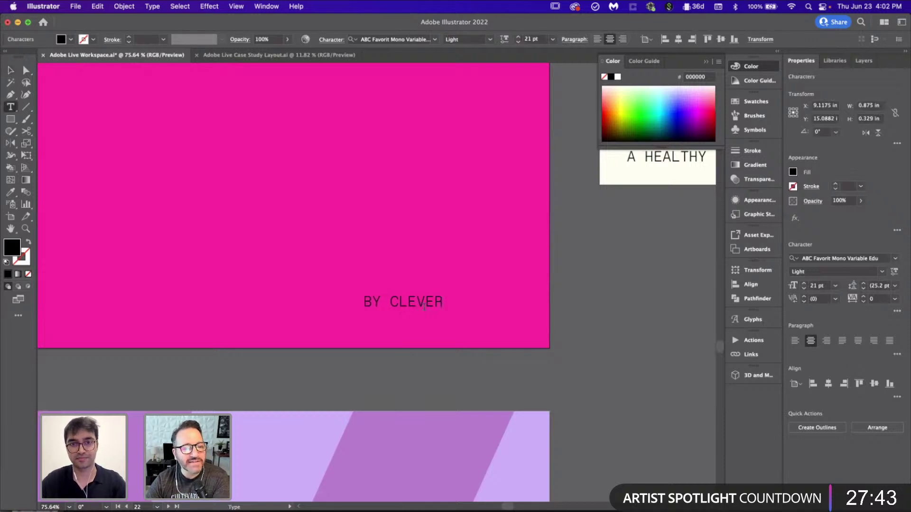
text( DEVLYN)
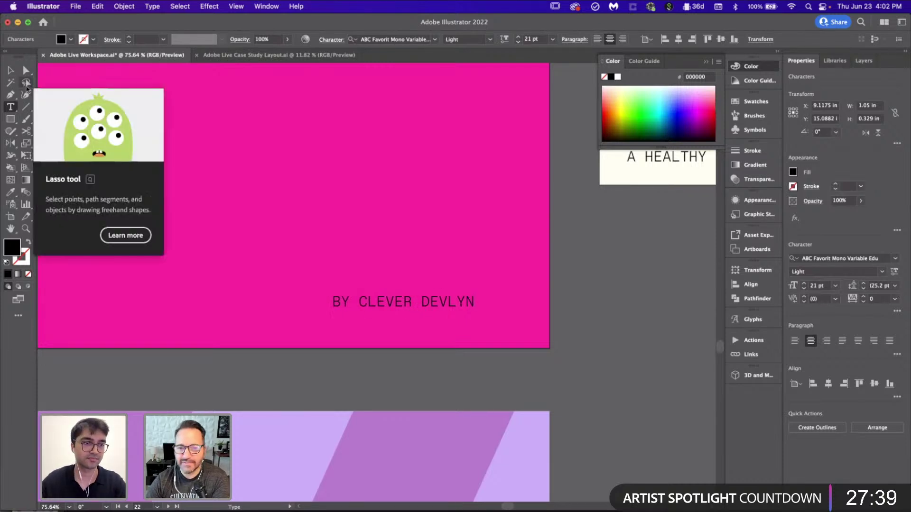
click(11, 70)
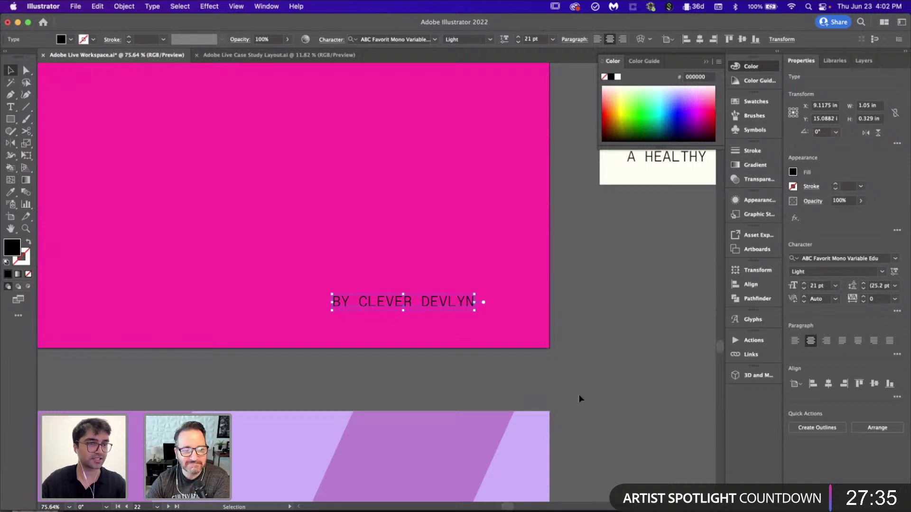
click(692, 346)
scroll(691, 346, down, 10)
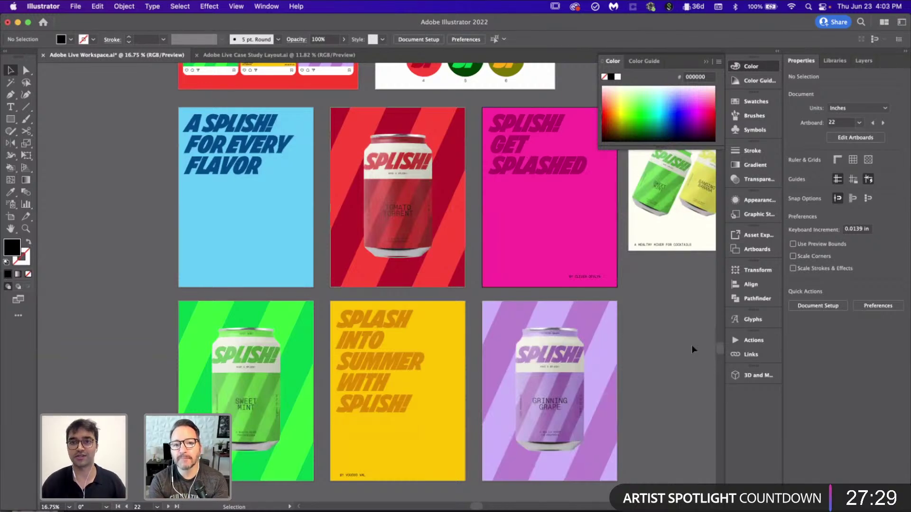
scroll(390, 317, down, 2)
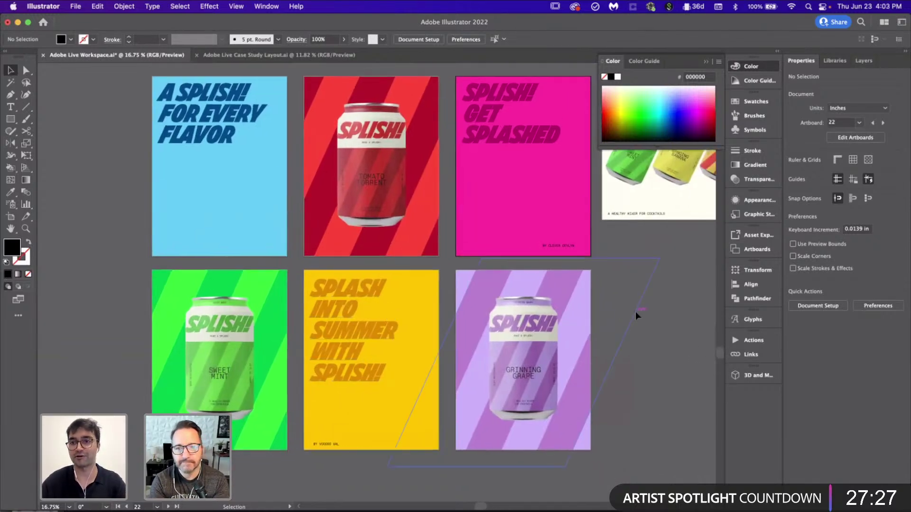
scroll(635, 311, right, 2)
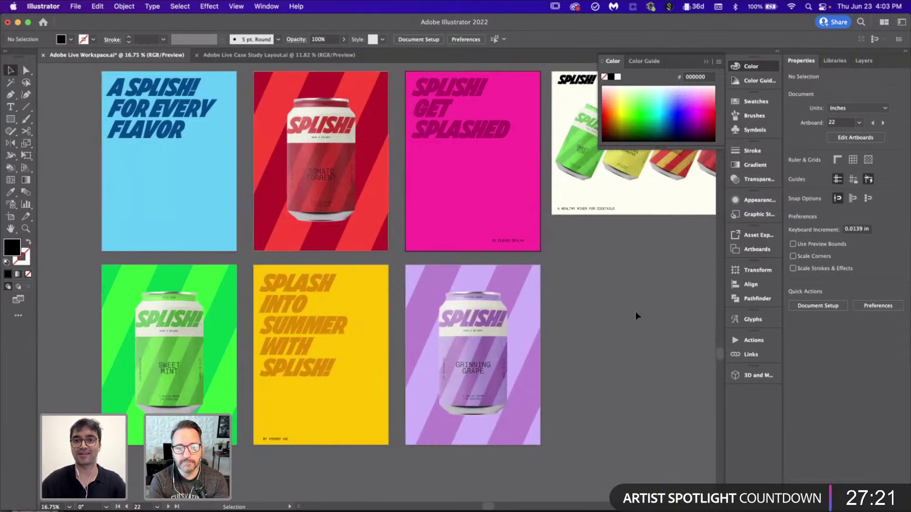
scroll(636, 311, down, 2)
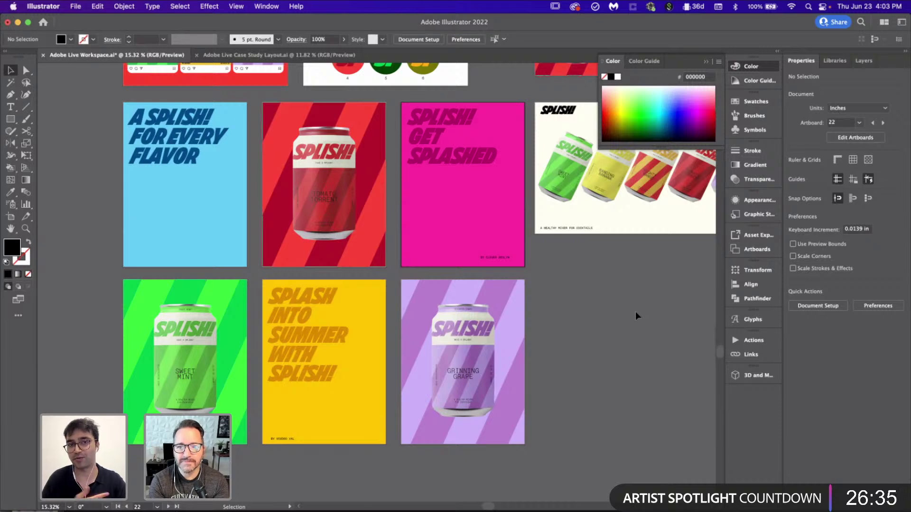
scroll(636, 311, right, 2)
scroll(636, 311, up, 1)
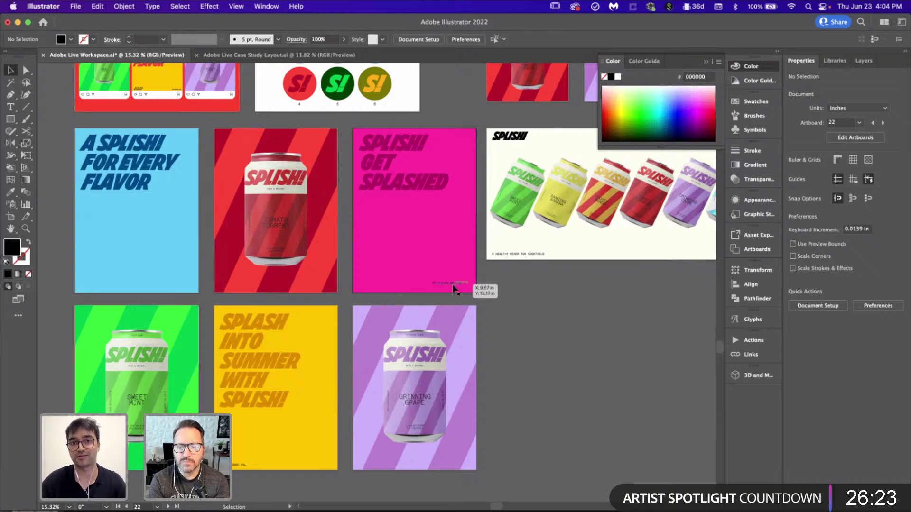
- Nudge the pink poster's credit line slightly lower
scroll(452, 283, up, 3)
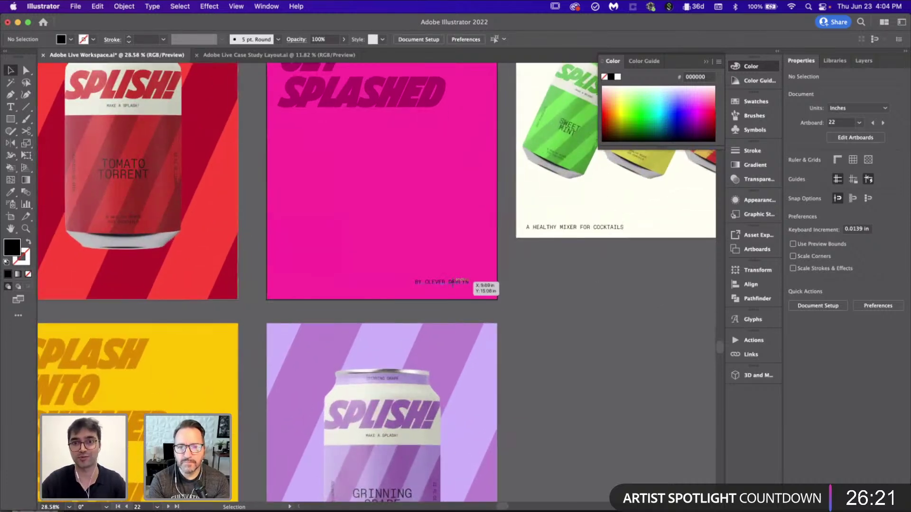
click(452, 284)
click(577, 303)
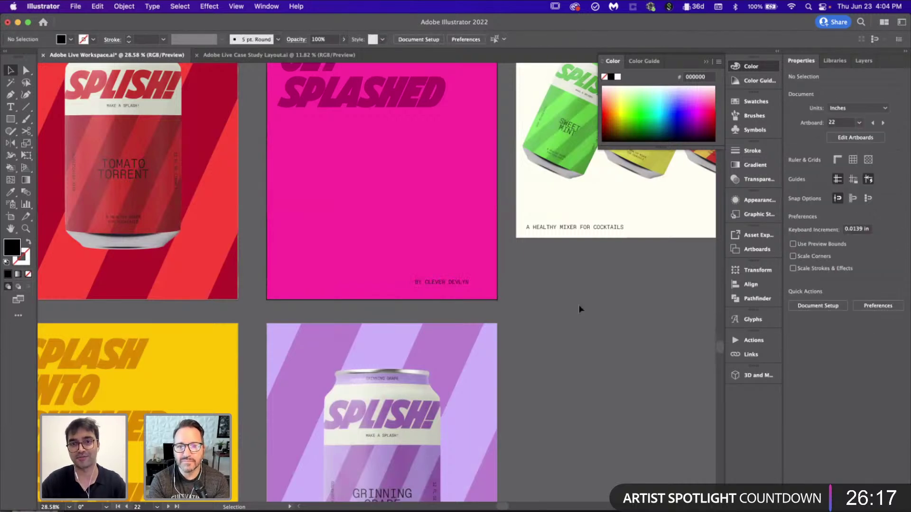
scroll(578, 304, up, 2)
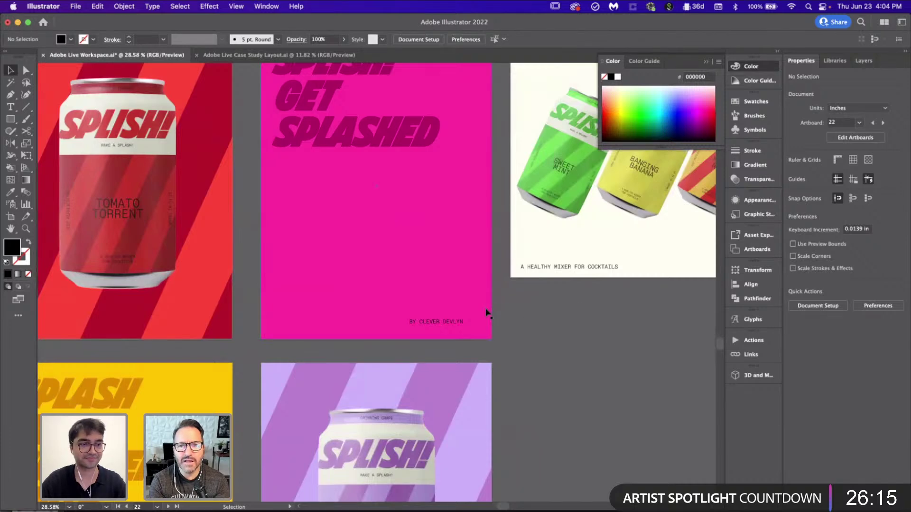
scroll(486, 313, up, 5)
drag(485, 314, 486, 338)
click(610, 324)
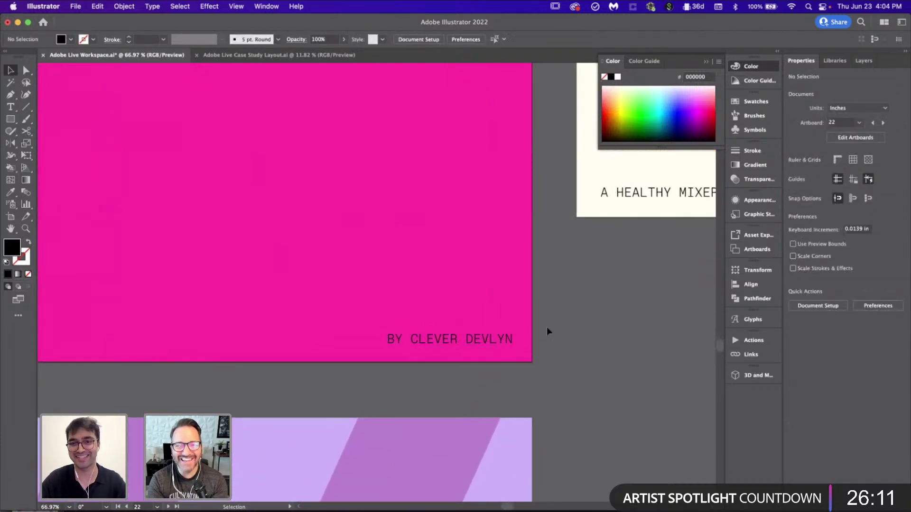
- Duplicate the credit line to the poster's bottom-left corner
click(504, 339)
click(610, 363)
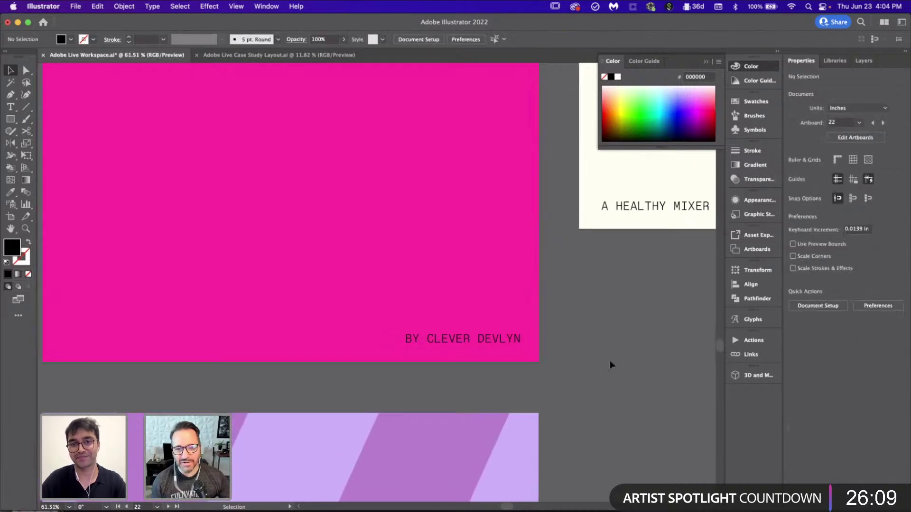
scroll(610, 363, down, 5)
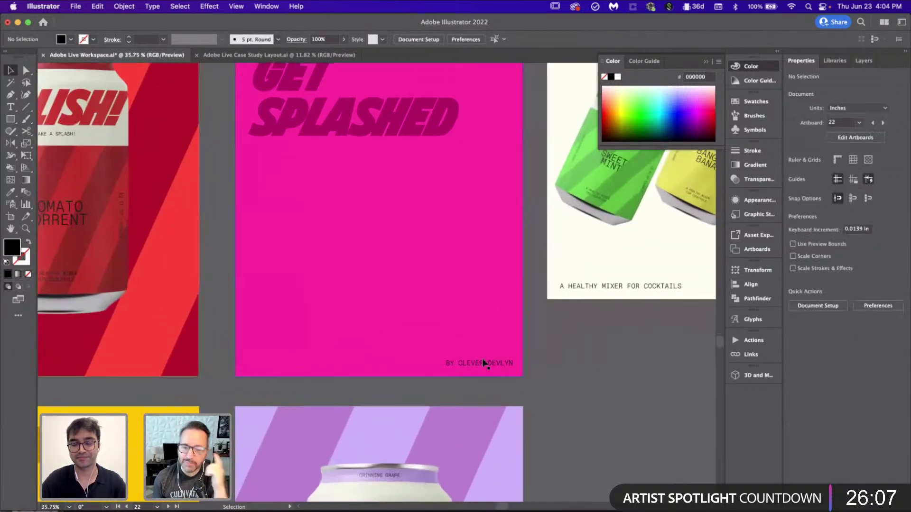
drag(485, 365, 484, 366)
drag(359, 365, 287, 366)
scroll(568, 379, right, 3)
triple_click(565, 297)
key(cmd+c)
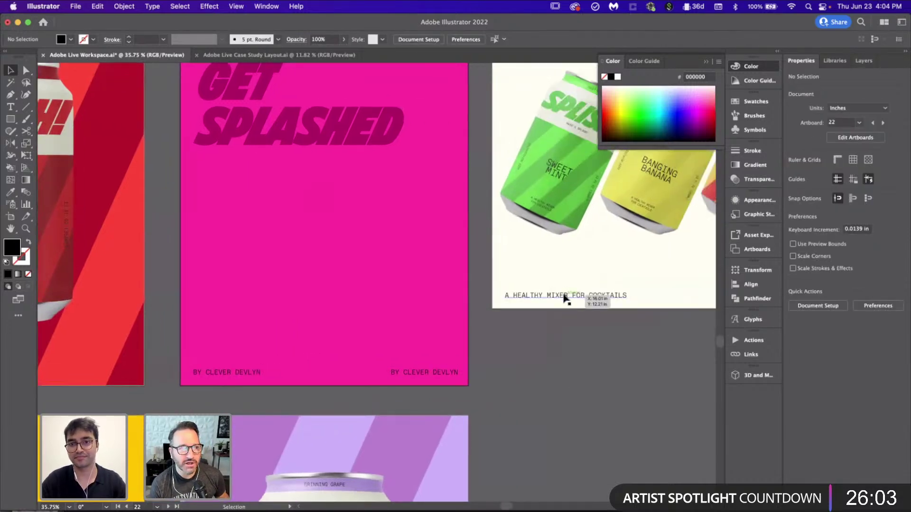
triple_click(244, 372)
key(cmd+v)
key(Escape)
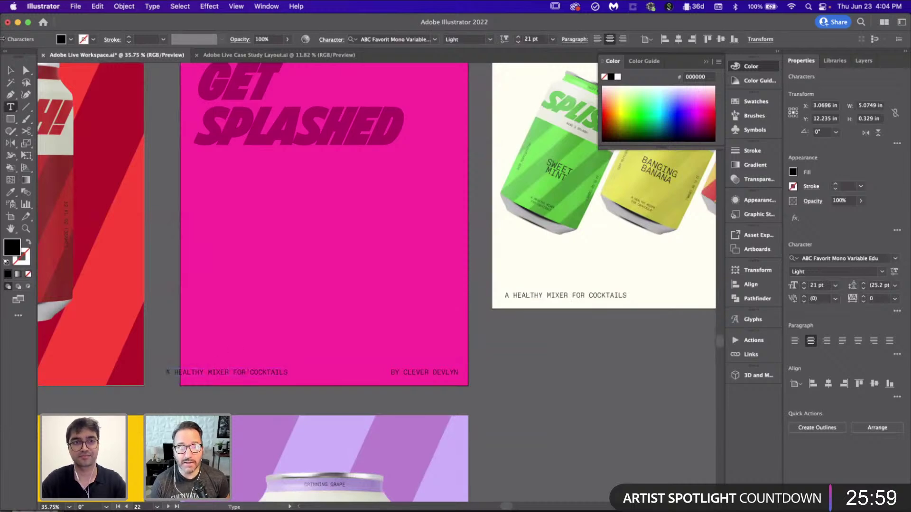
click(14, 75)
drag(240, 371, 272, 372)
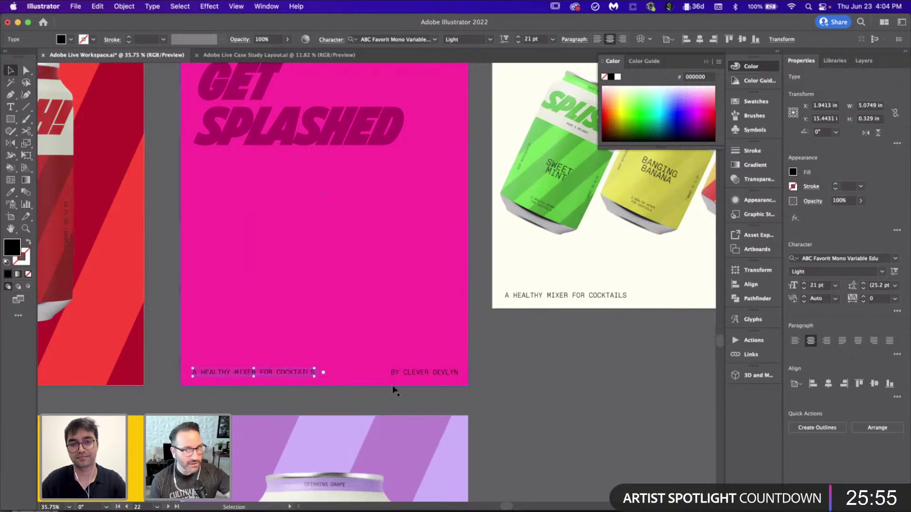
click(546, 391)
scroll(546, 392, down, 3)
scroll(546, 392, right, 5)
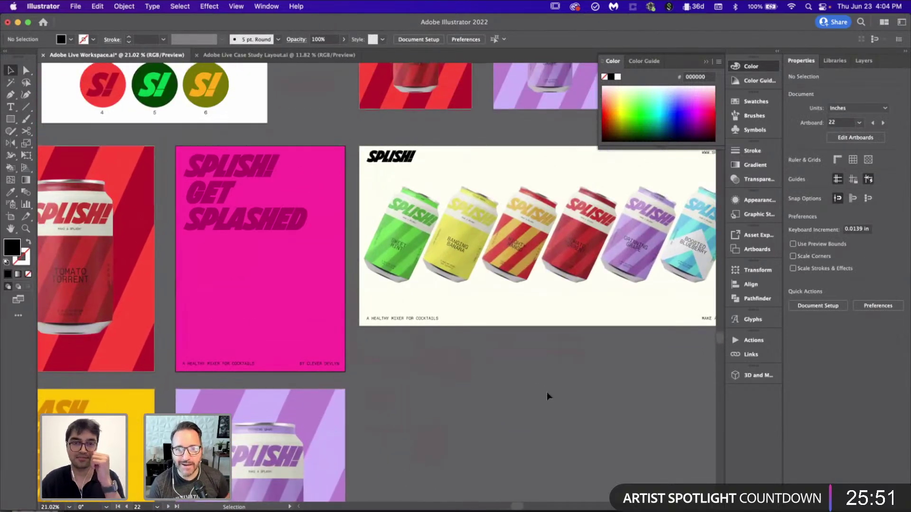
scroll(546, 391, right, 3)
scroll(546, 392, down, 2)
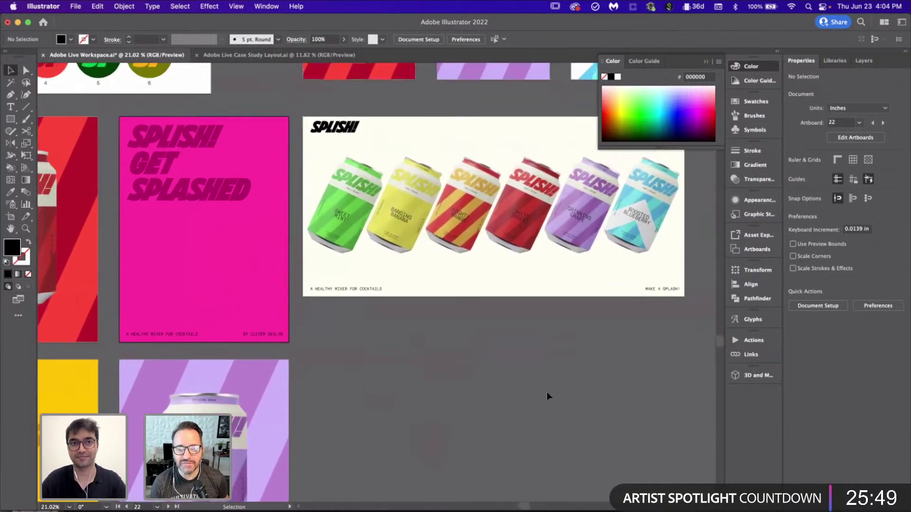
scroll(546, 391, right, 3)
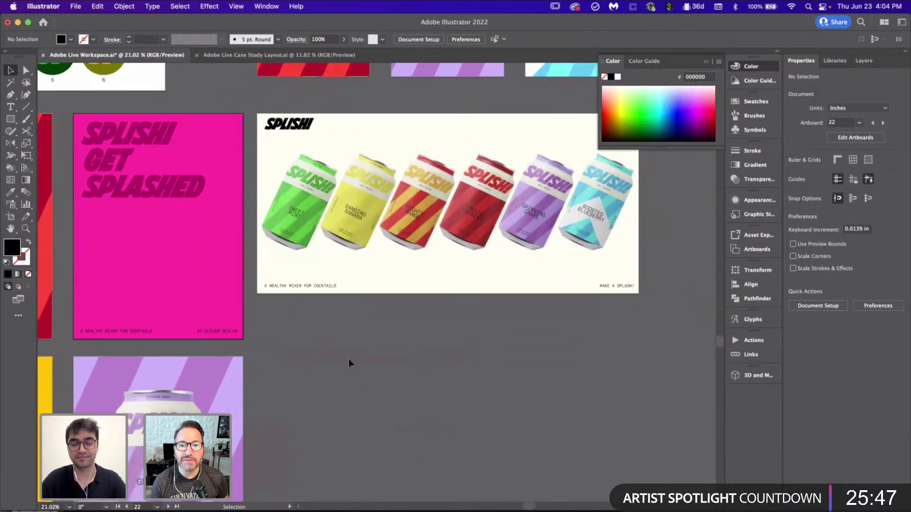
scroll(348, 363, down, 5)
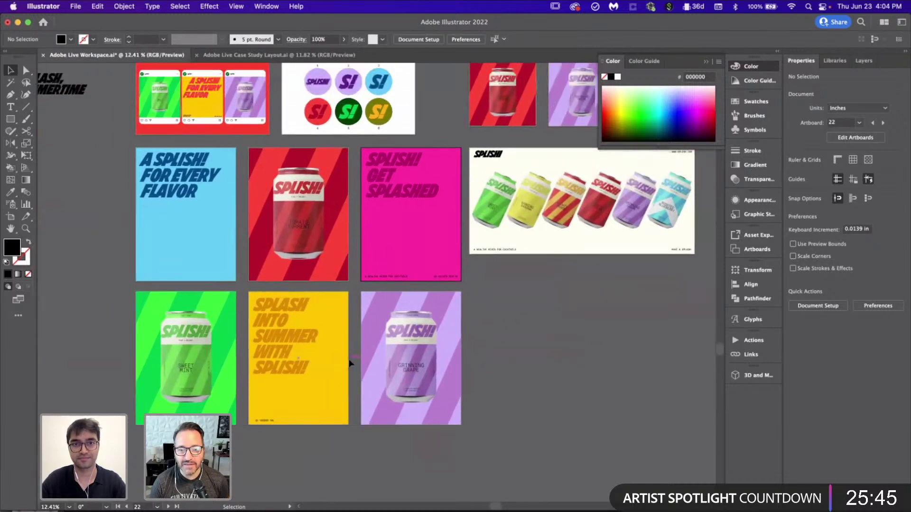
scroll(349, 362, up, 1)
scroll(159, 281, left, 1)
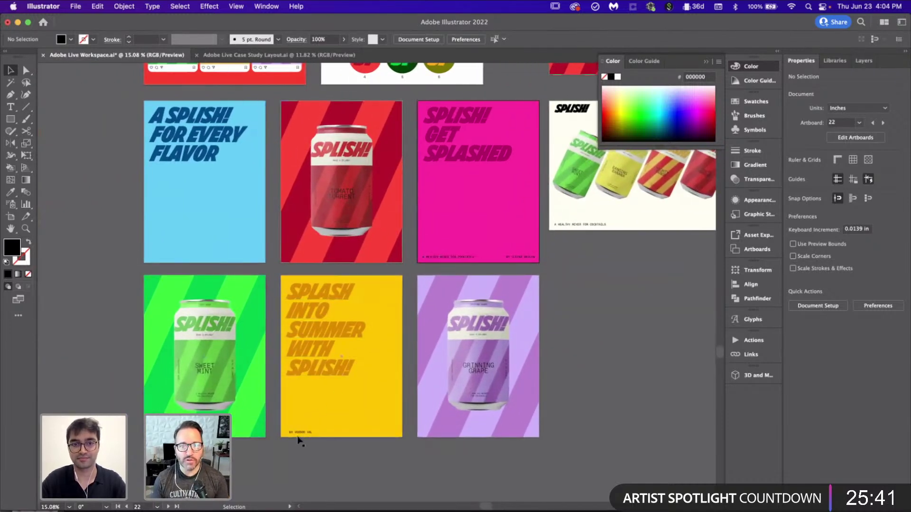
- Move the BY VOODOO VAL credit below the yellow poster
drag(363, 449, 363, 448)
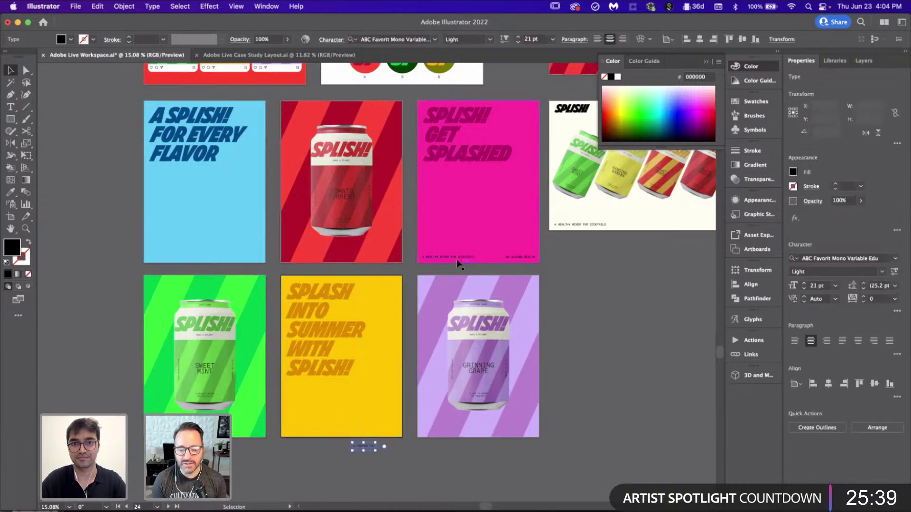
click(457, 259)
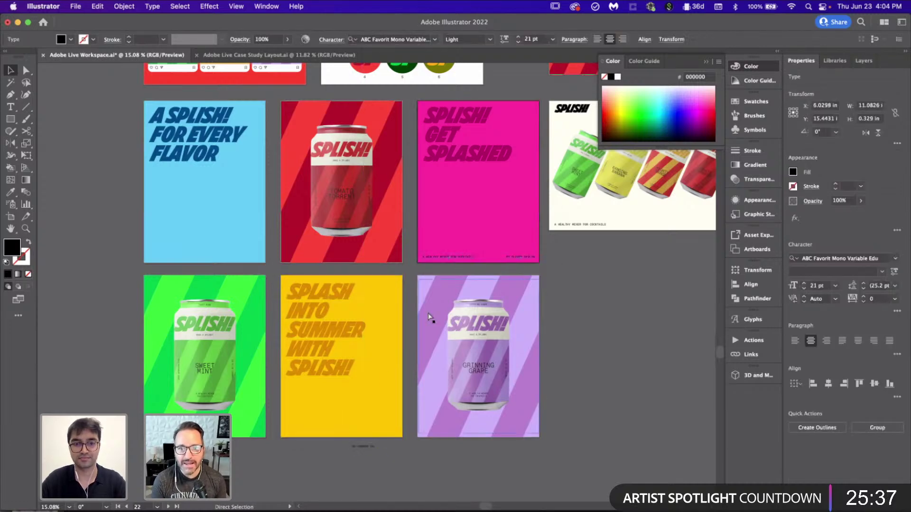
click(353, 388)
click(385, 453)
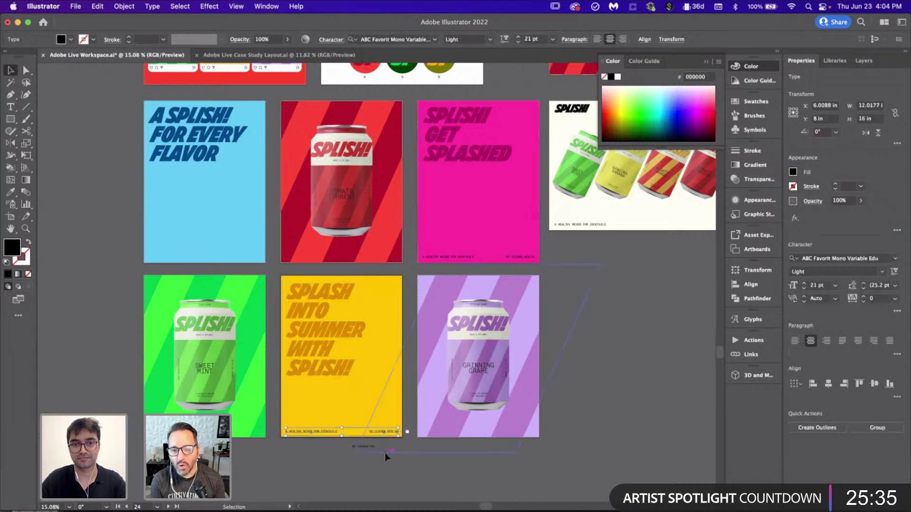
scroll(385, 453, up, 5)
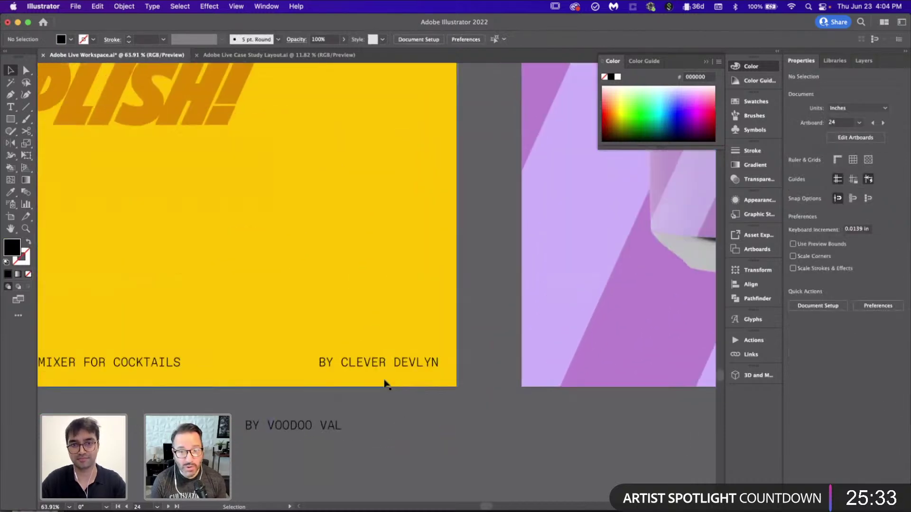
- Right-align the yellow poster's BY CLEVER DEVLYN credit and delete the extra copy
click(416, 366)
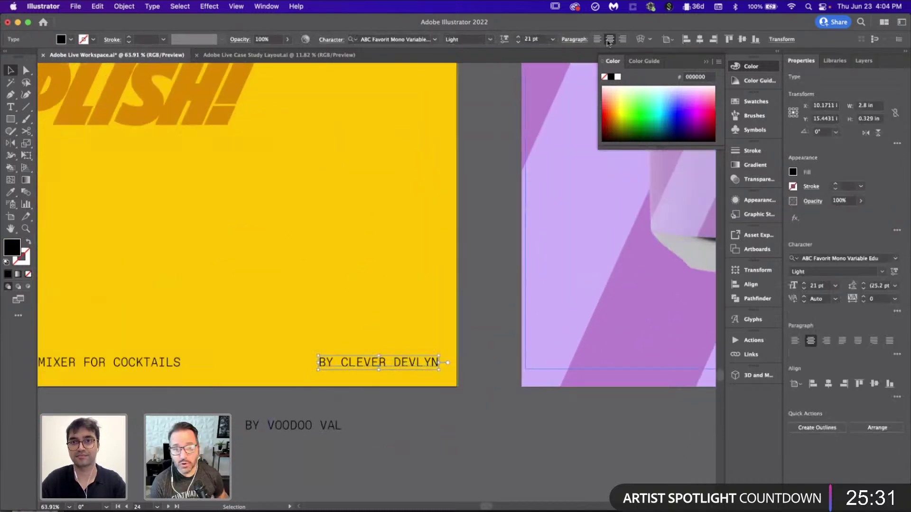
drag(422, 358, 422, 329)
click(427, 363)
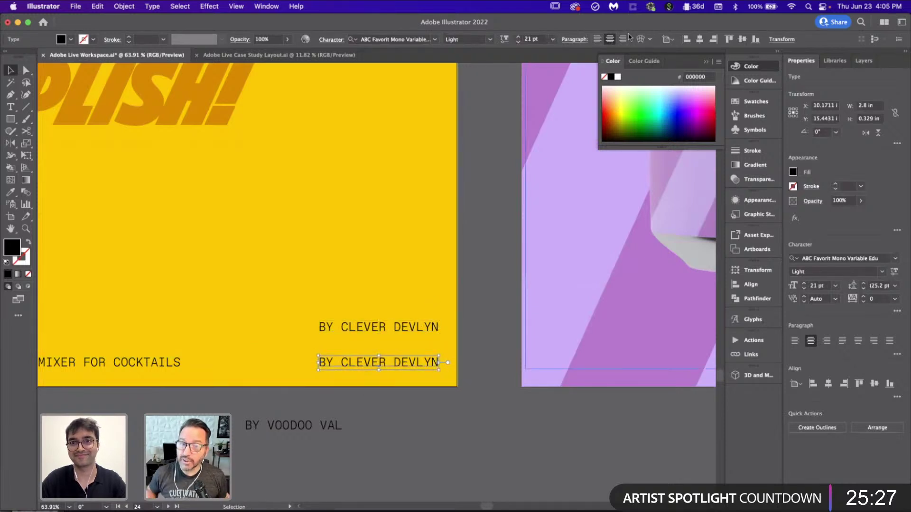
click(597, 39)
shift+click(420, 329)
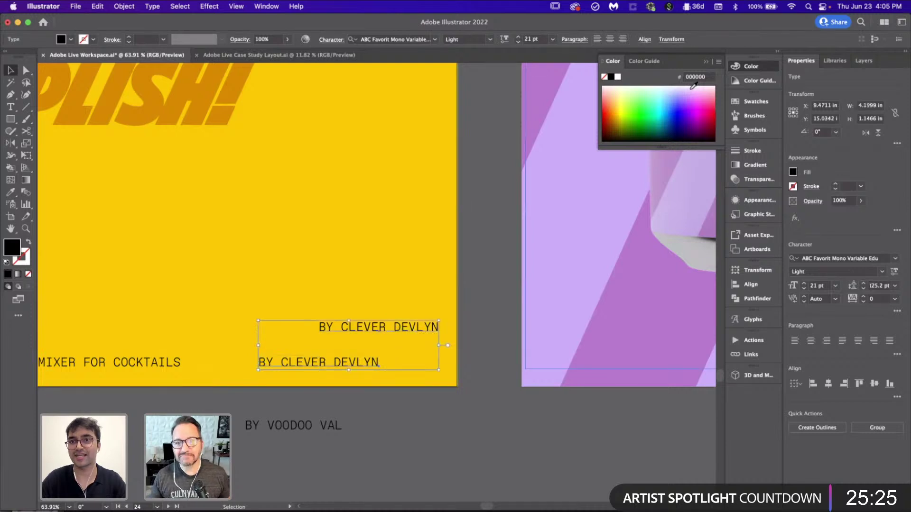
click(844, 383)
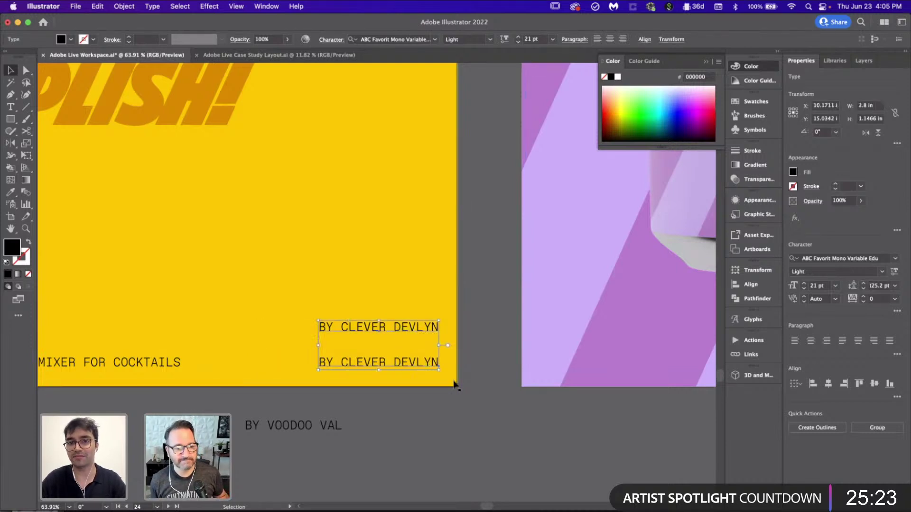
click(457, 402)
click(407, 326)
key(Delete)
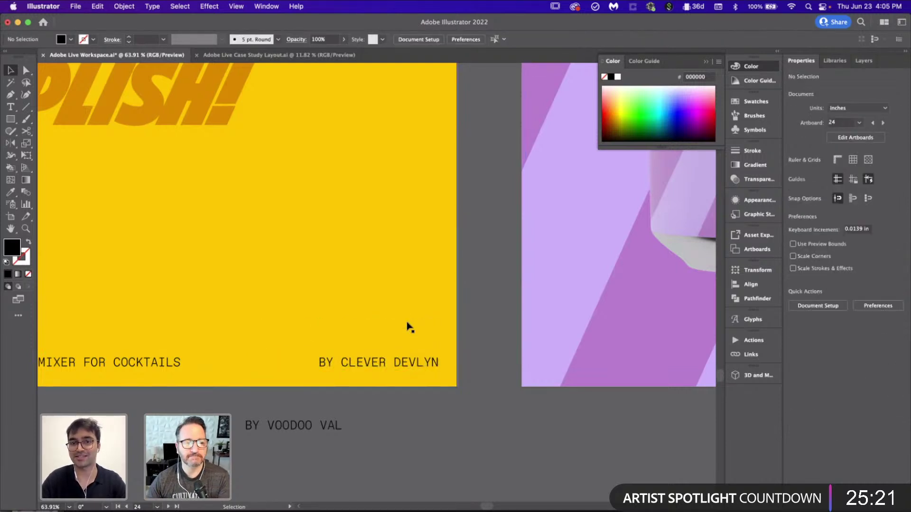
- Replace CLEVER DEVLYN with VOODOO VAL in the yellow poster's credit
double_click(296, 427)
drag(268, 425, 342, 425)
key(super+c)
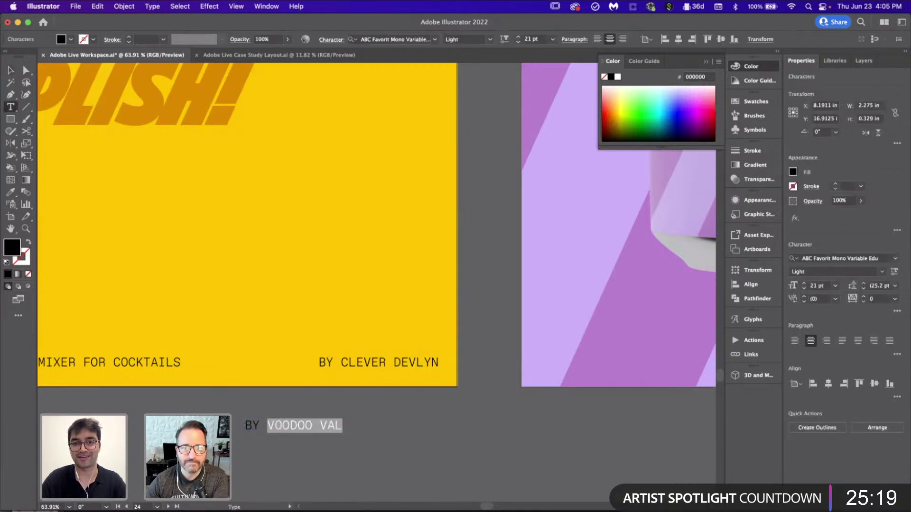
drag(342, 363, 476, 361)
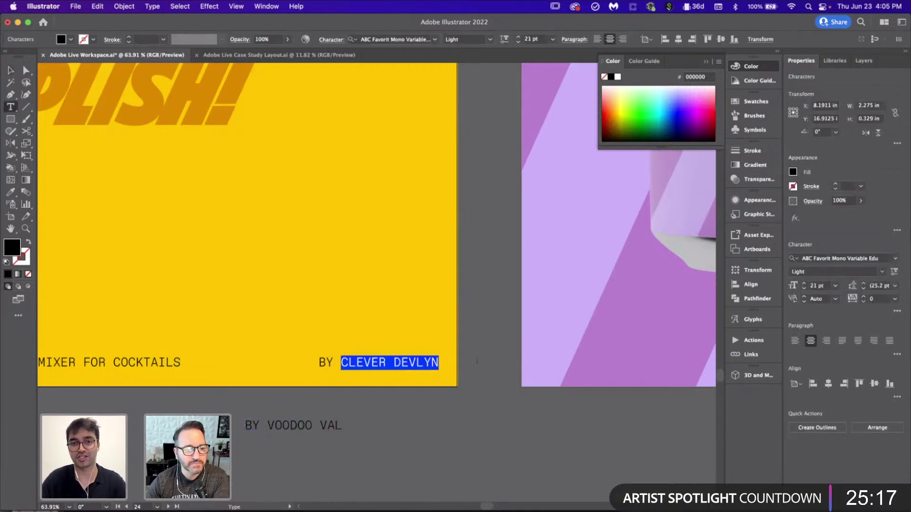
key(super+v)
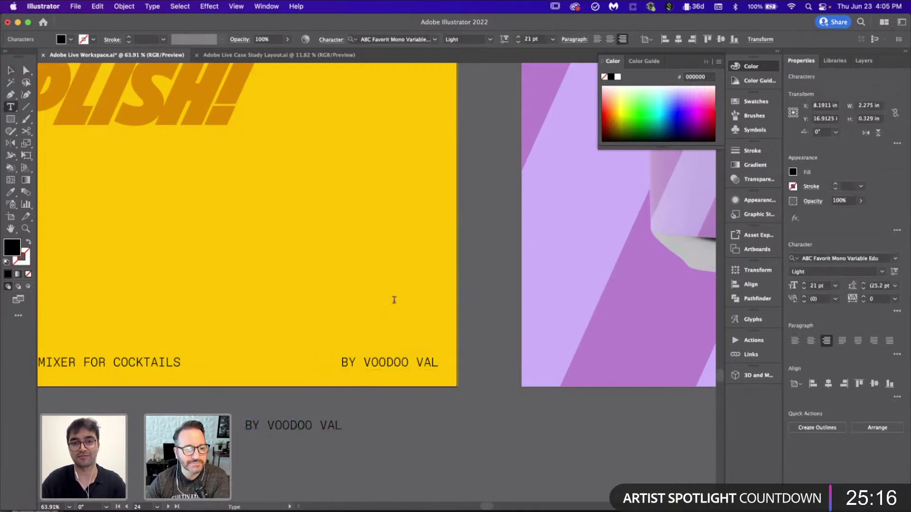
click(8, 72)
- Select the yellow poster's tagline together with its BY VOODOO VAL credit
scroll(284, 260, down, 3)
click(358, 266)
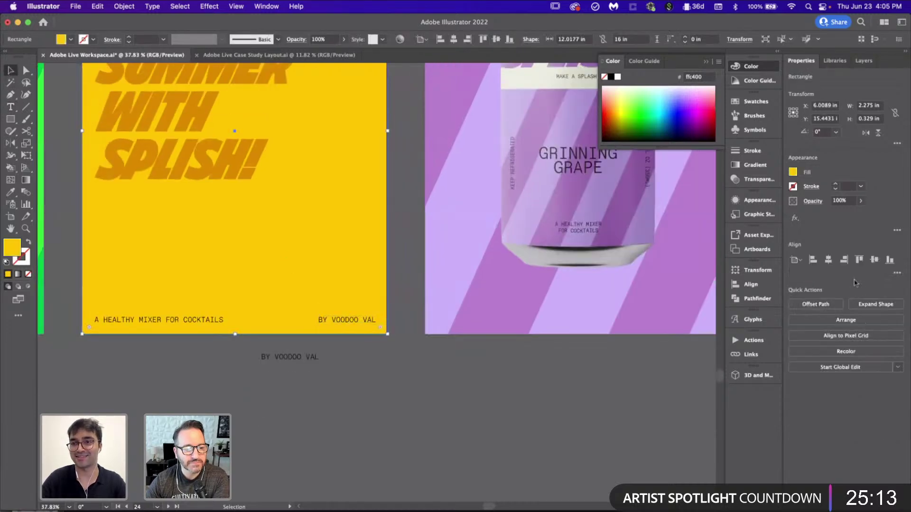
click(431, 402)
scroll(432, 402, down, 3)
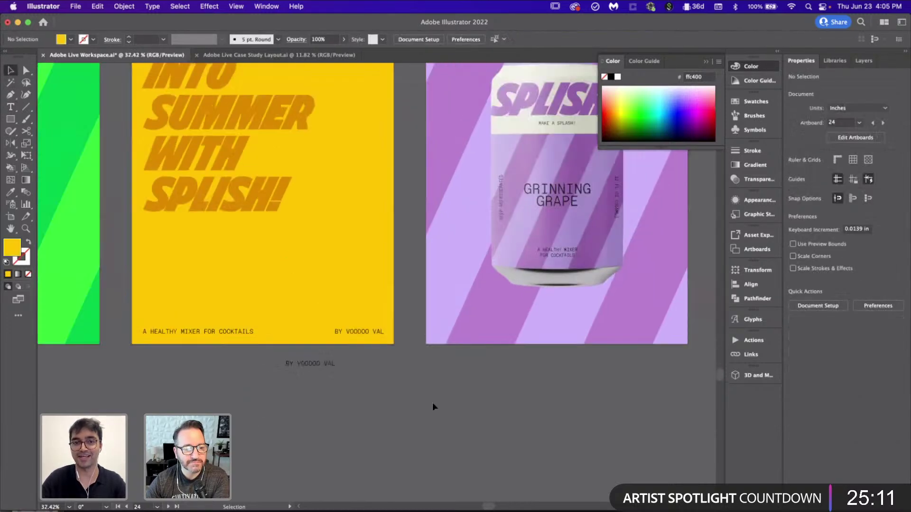
click(372, 385)
scroll(372, 386, up, 5)
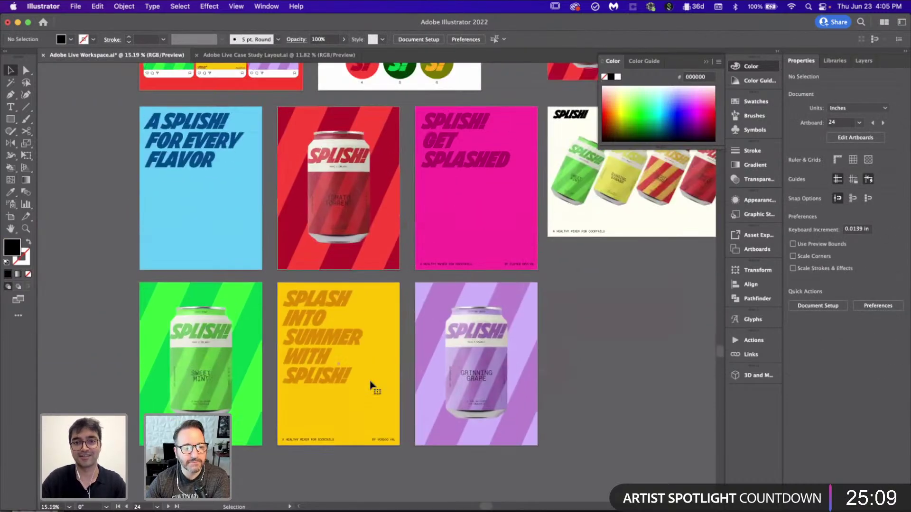
scroll(370, 385, left, 2)
scroll(371, 385, up, 1)
click(340, 470)
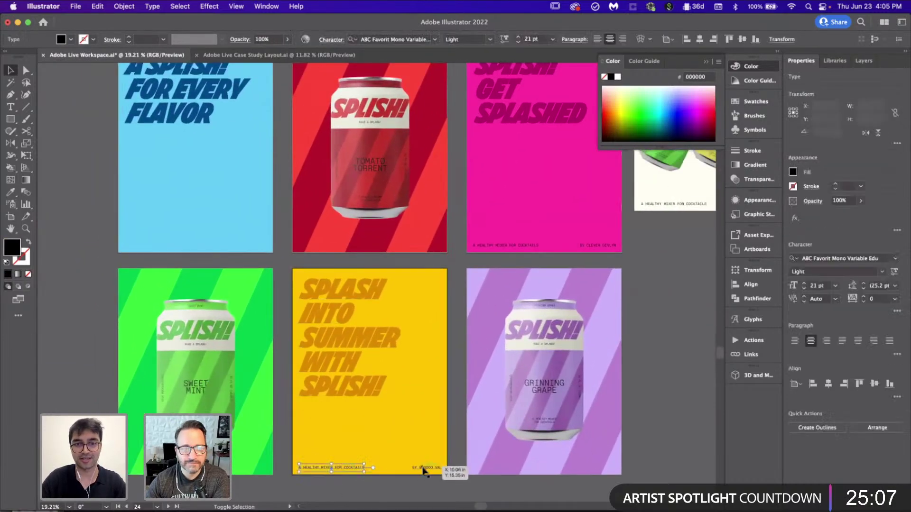
shift+click(423, 468)
- Select and inspect the footer objects on the blue, yellow and purple posters
scroll(200, 173, up, 2)
scroll(199, 172, up, 1)
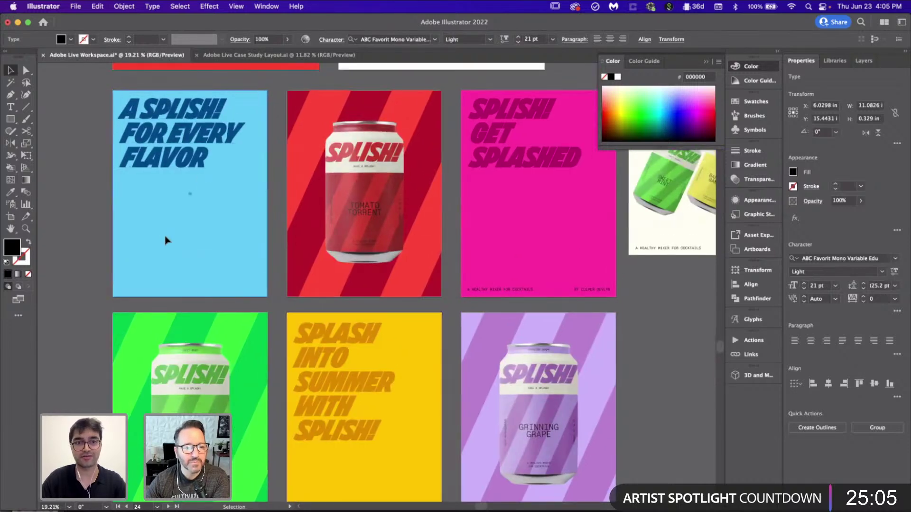
click(167, 240)
scroll(112, 228, left, 3)
click(112, 228)
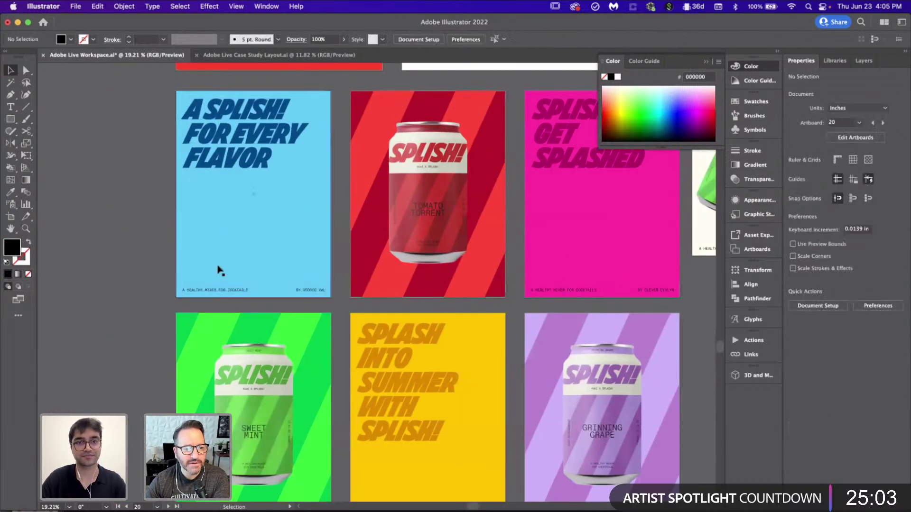
scroll(218, 270, down, 3)
scroll(218, 271, right, 2)
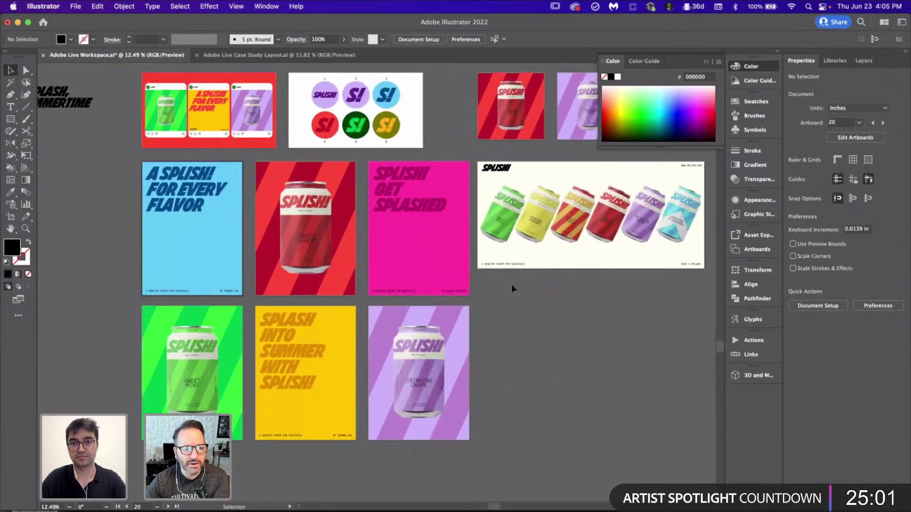
scroll(351, 429, up, 3)
scroll(352, 428, down, 2)
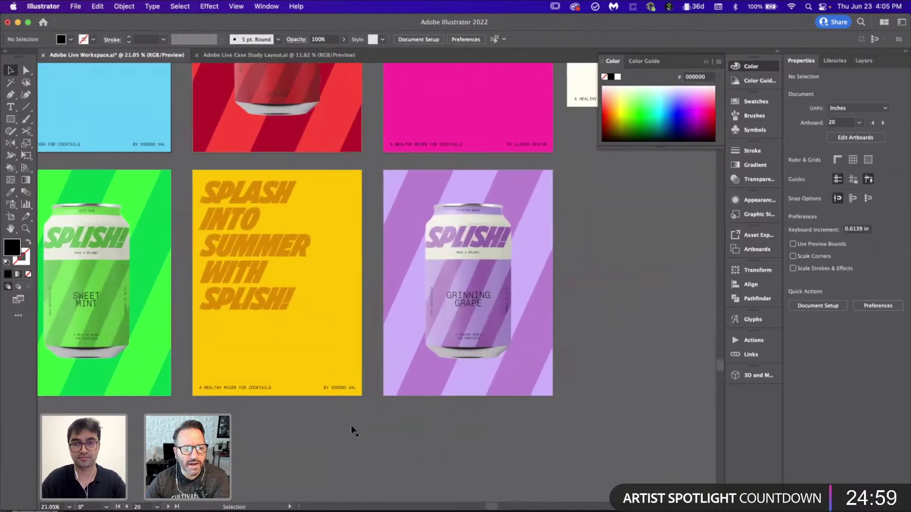
click(327, 367)
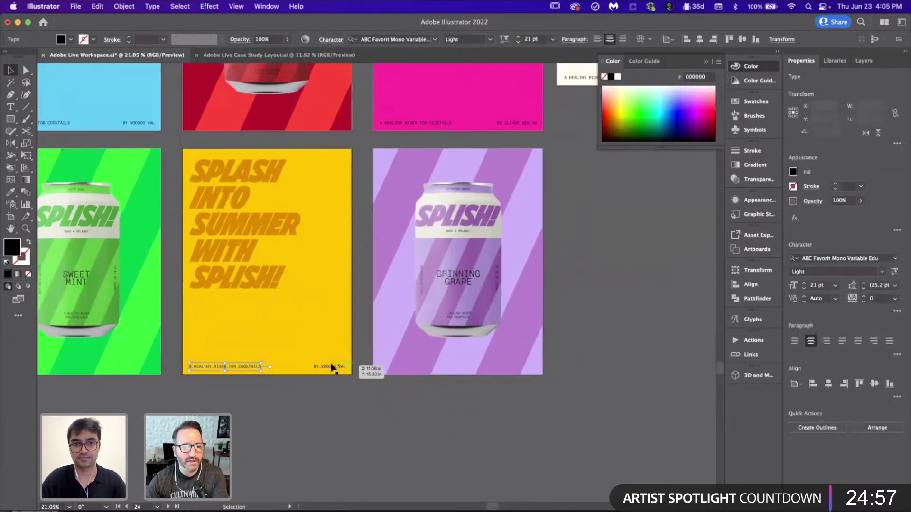
click(498, 365)
scroll(498, 365, right, 5)
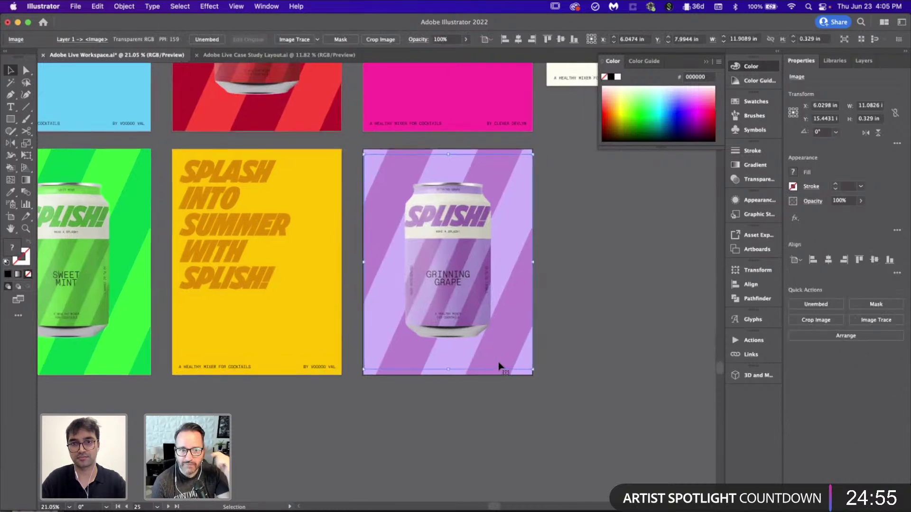
click(519, 389)
scroll(520, 389, up, 5)
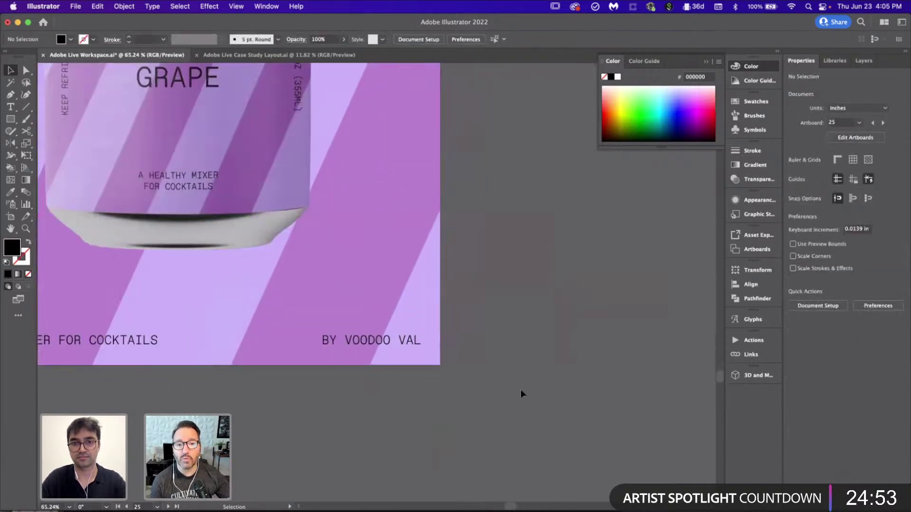
double_click(433, 354)
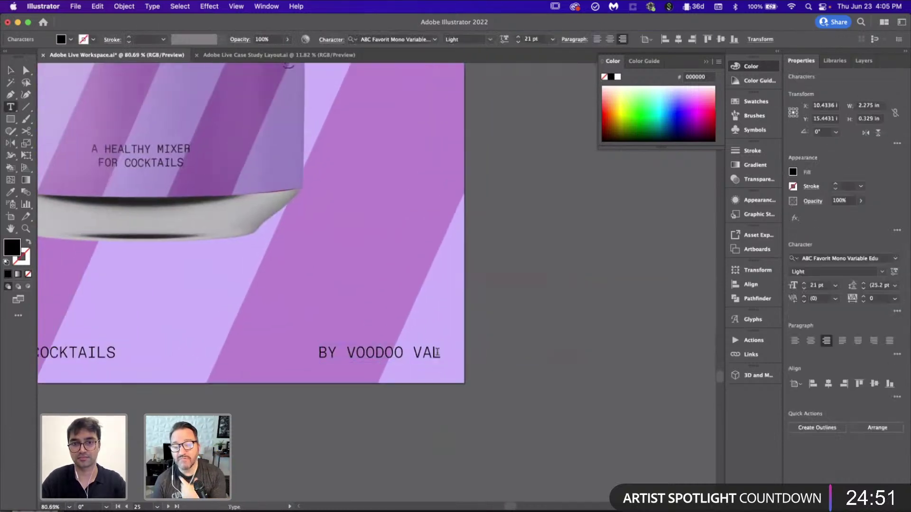
drag(441, 353, 318, 353)
text(WWW)
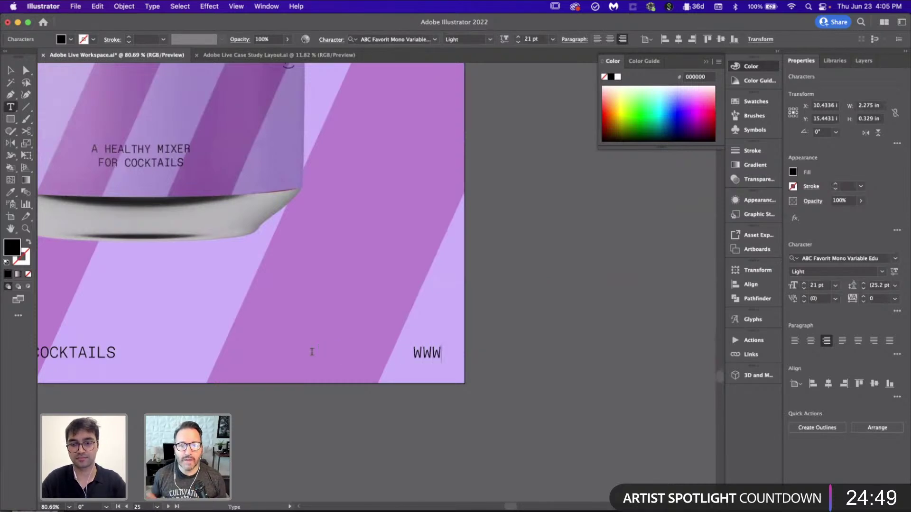
text(.SPLISH.COM)
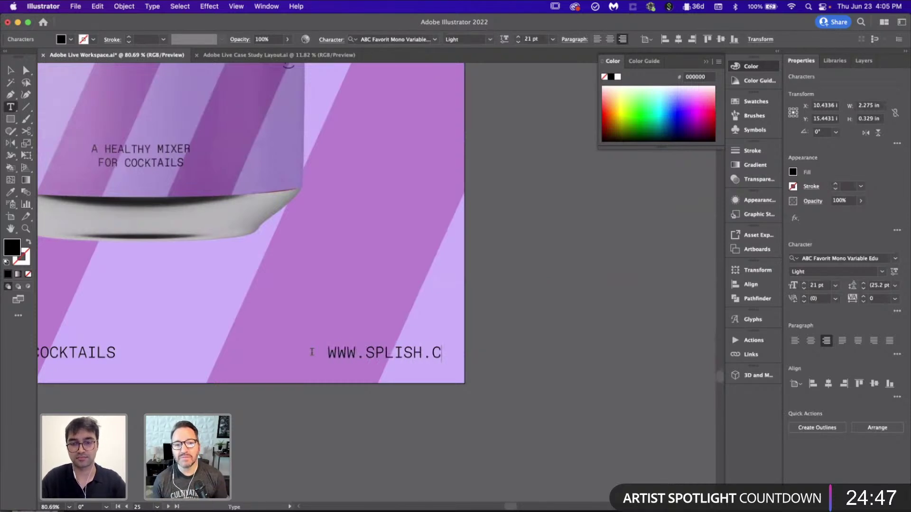
click(10, 71)
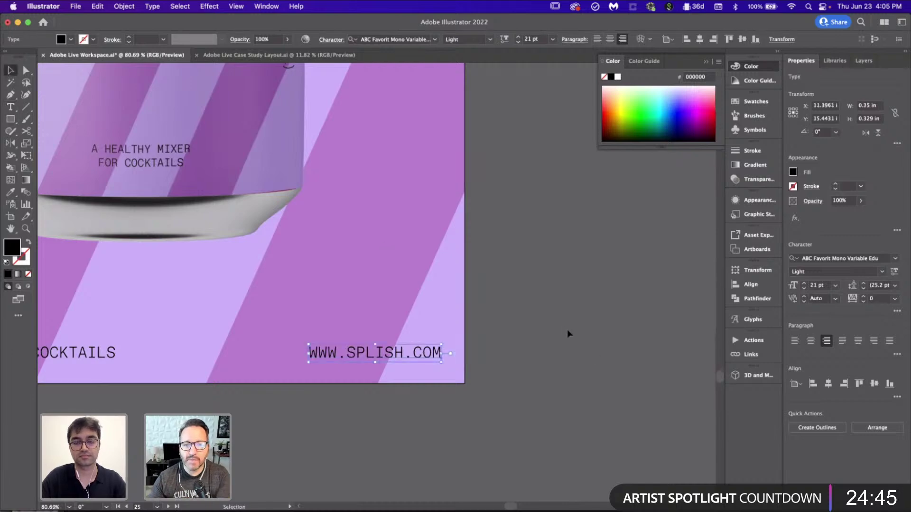
click(562, 323)
scroll(562, 323, down, 5)
scroll(561, 323, down, 4)
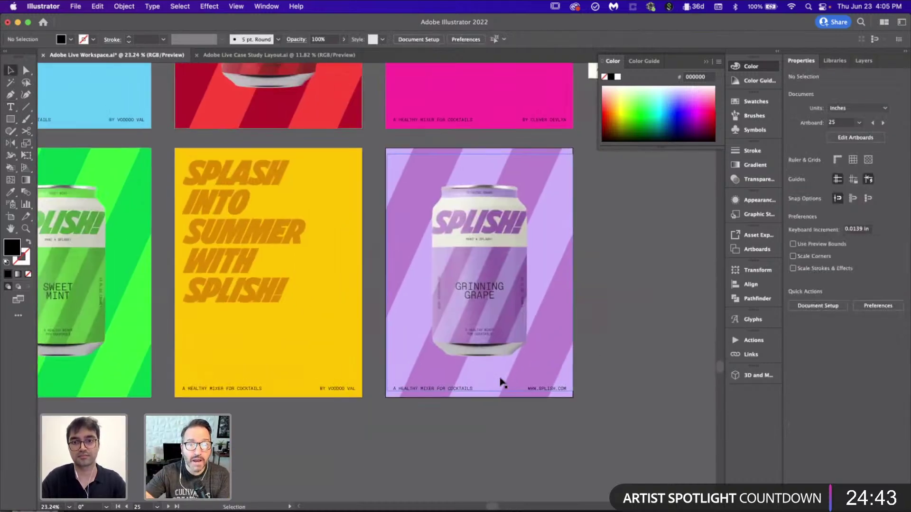
click(545, 388)
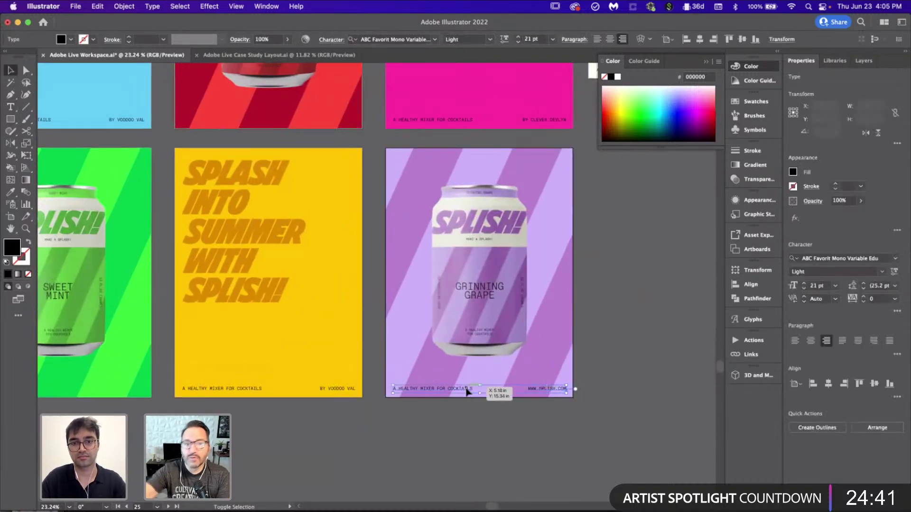
- Select the green Sweet Mint and red Tomato Torrent poster images, then clear the selection
scroll(466, 391, left, 10)
click(309, 354)
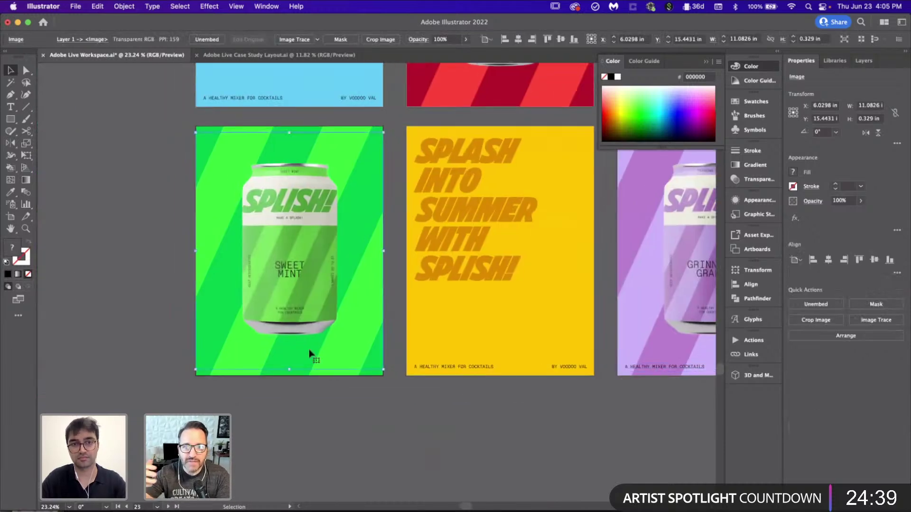
scroll(309, 353, down, 3)
scroll(427, 237, up, 3)
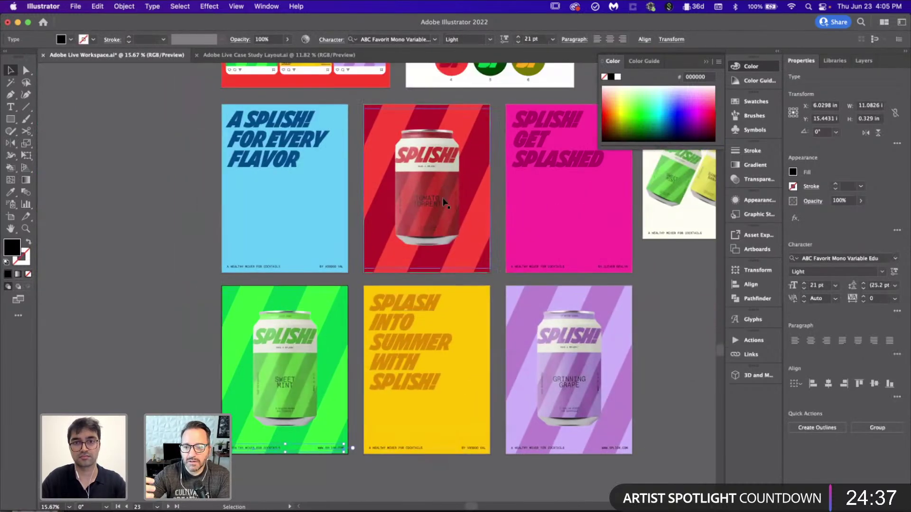
click(445, 207)
scroll(581, 346, right, 5)
click(603, 357)
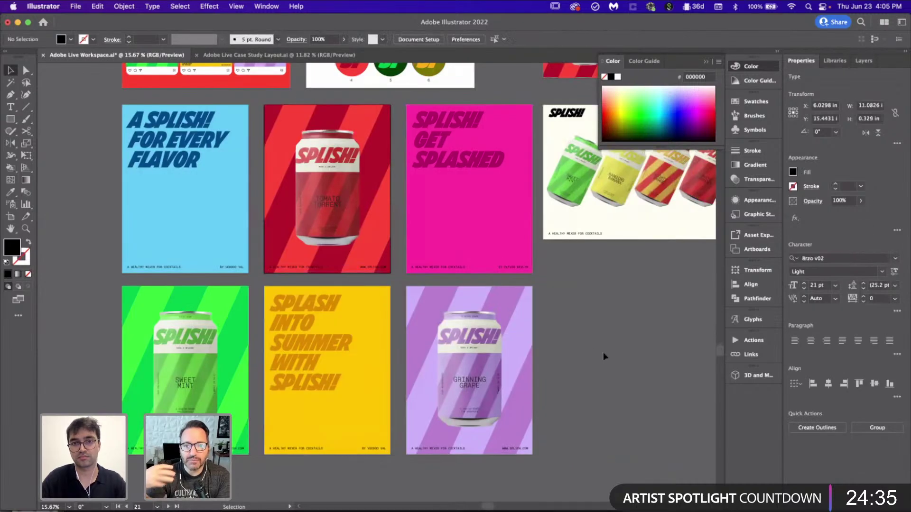
scroll(603, 357, down, 3)
scroll(604, 357, right, 5)
scroll(603, 356, up, 3)
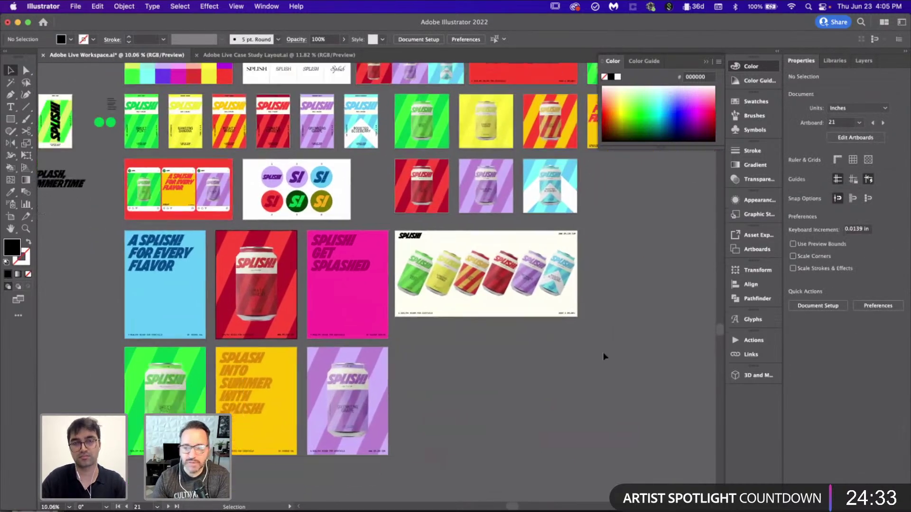
- Save the Illustrator poster document and bring Photoshop to the front
scroll(603, 356, down, 2)
scroll(569, 359, up, 3)
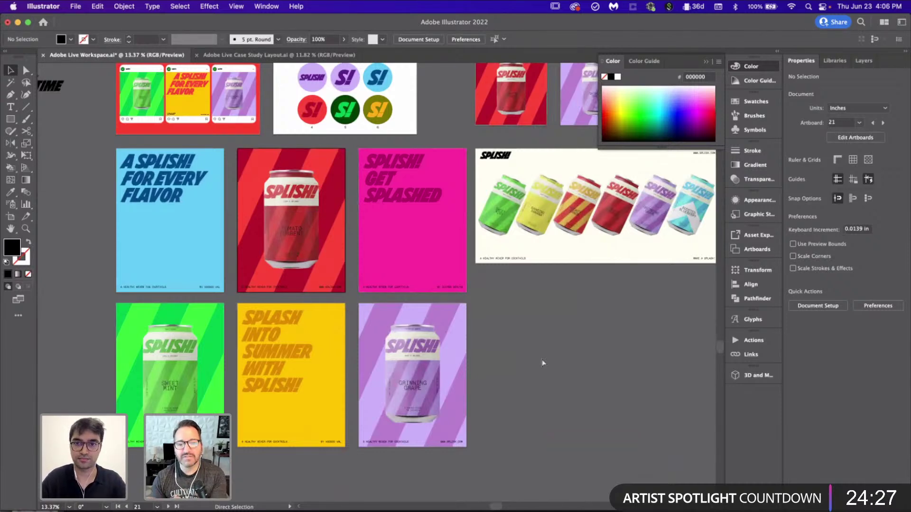
key(super+s)
scroll(542, 359, right, 4)
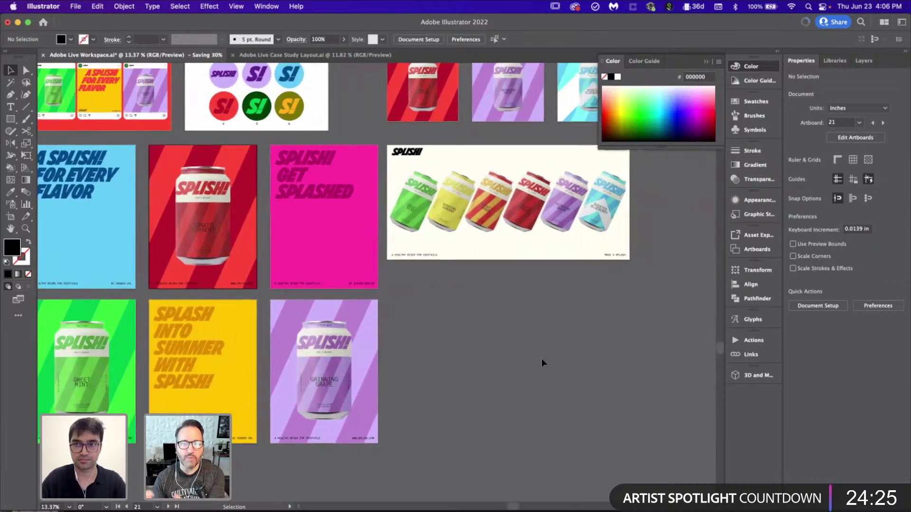
scroll(484, 313, left, 5)
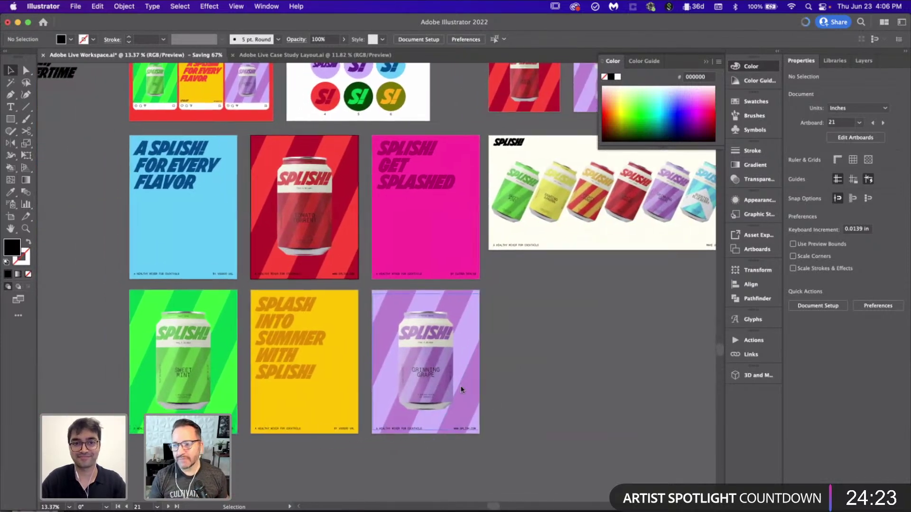
click(391, 511)
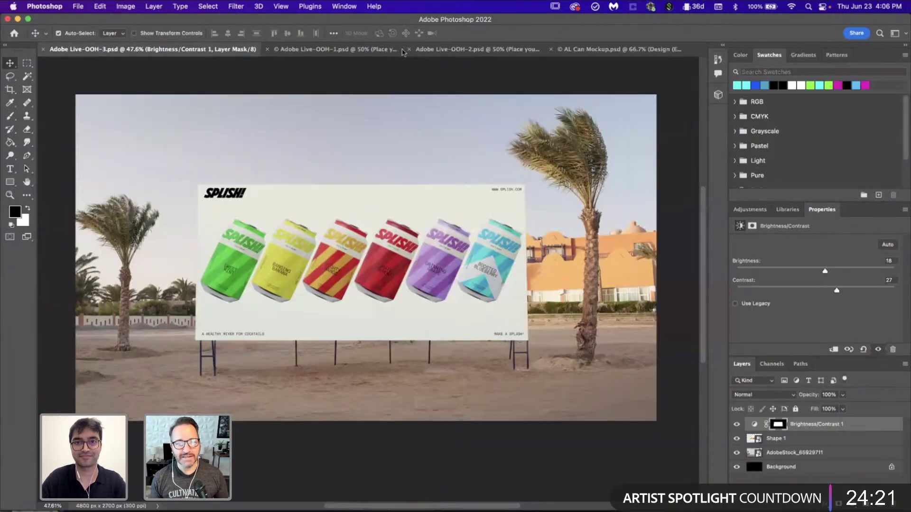
- Open the 'Place your Design here - 01' smart object from the hoarding-wall mockup
click(341, 50)
click(452, 50)
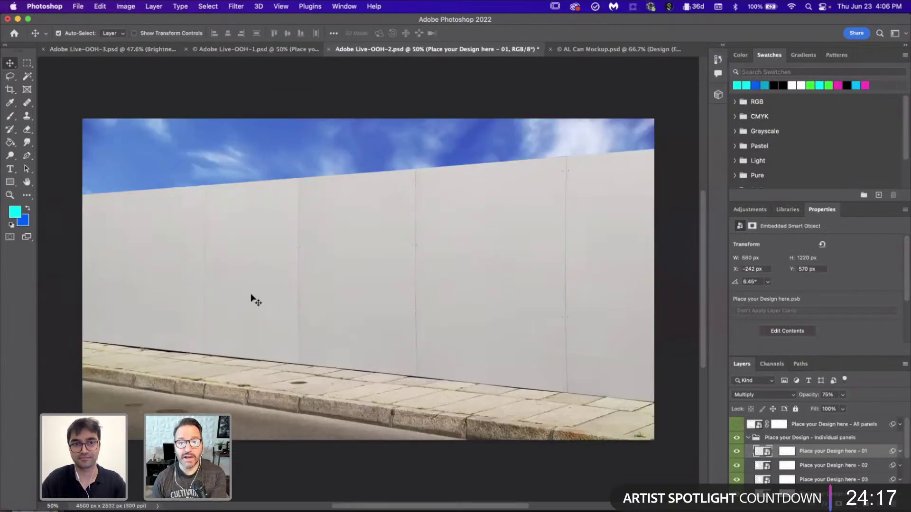
double_click(768, 453)
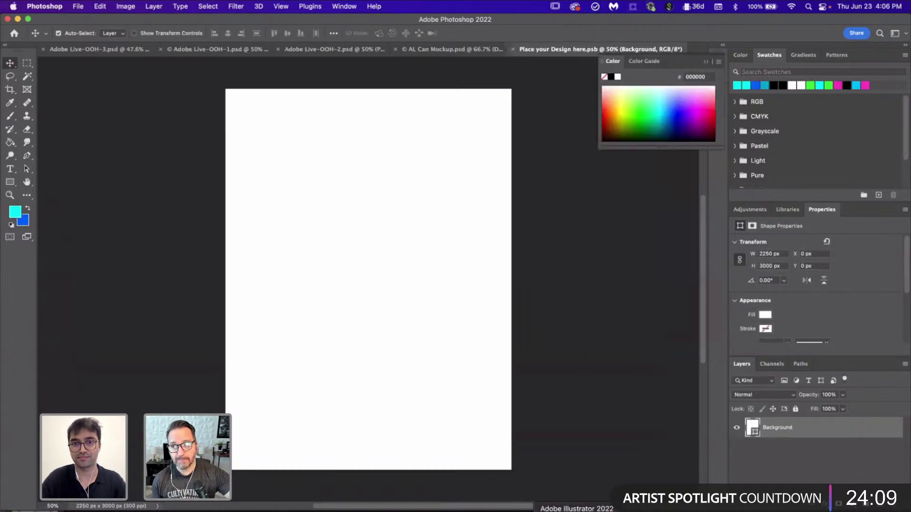
- Copy the green Sweet Mint poster in Illustrator and paste it into the design file
click(576, 511)
scroll(271, 138, left, 2)
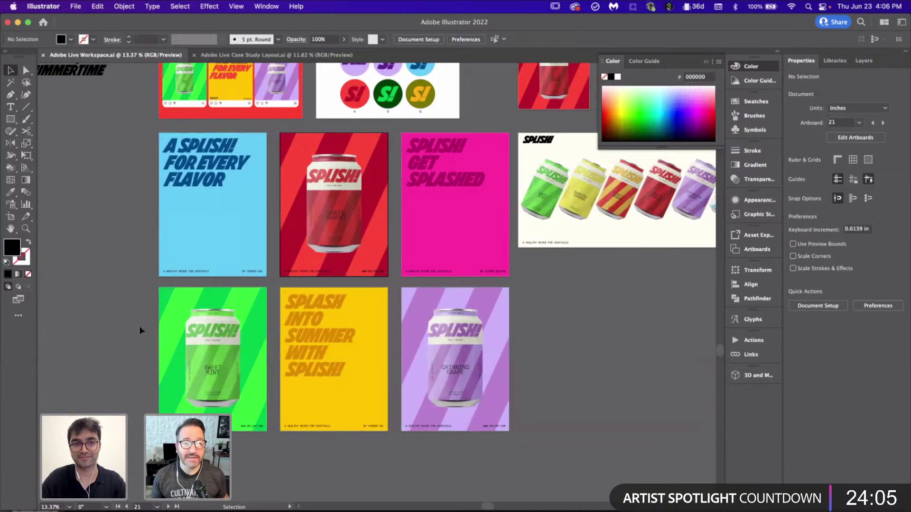
drag(139, 326, 258, 449)
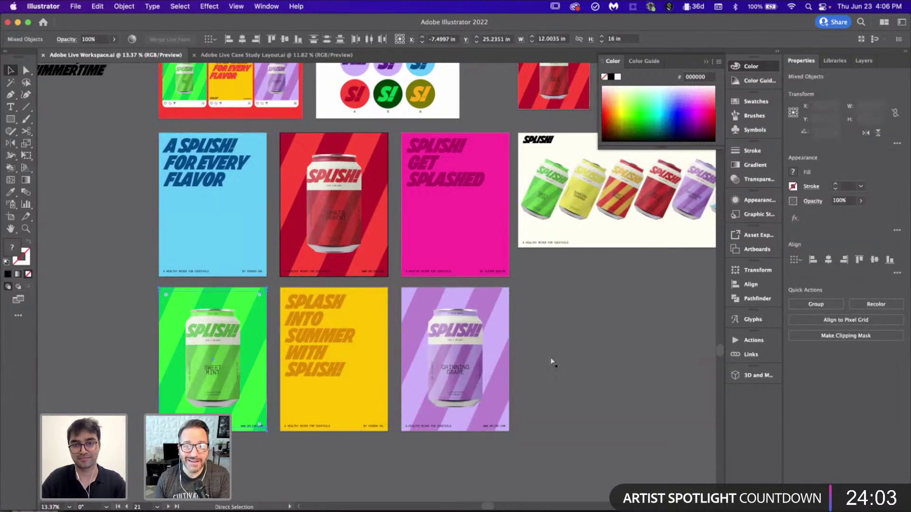
click(593, 344)
click(391, 510)
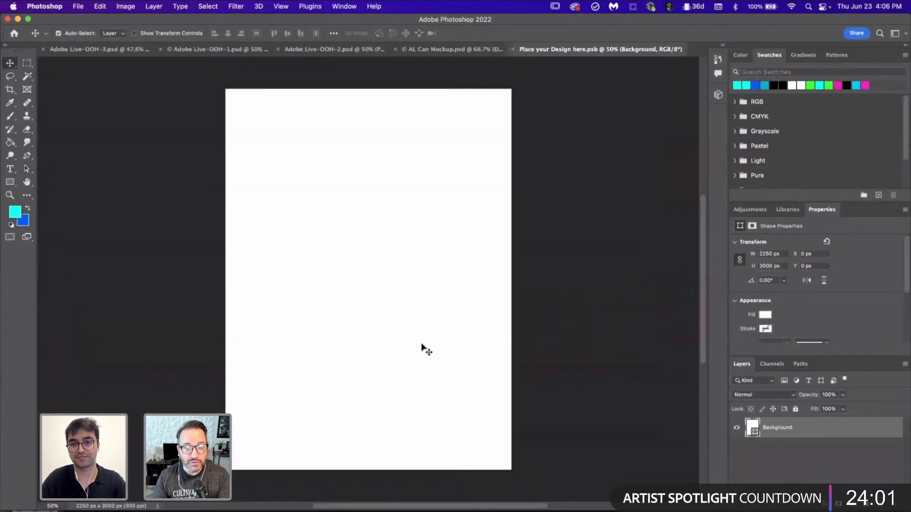
key(super+v)
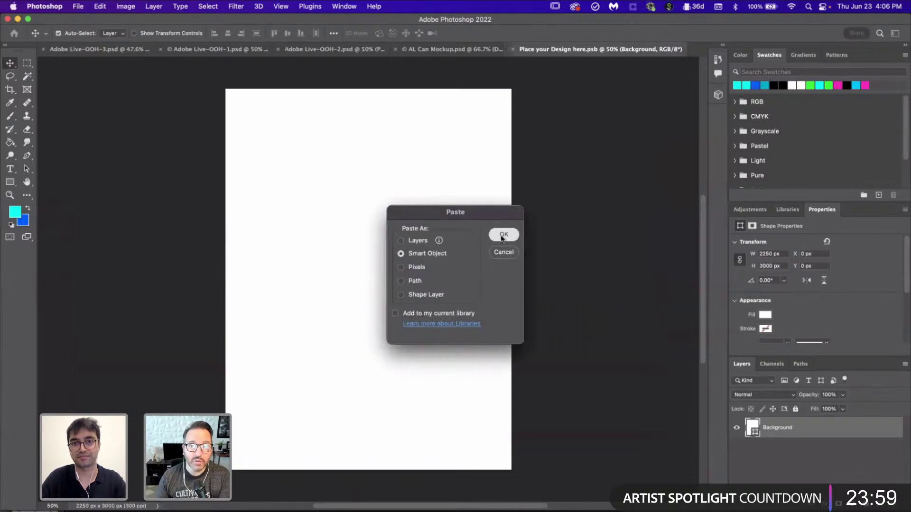
- Paste the Sweet Mint poster as a Smart Object and enlarge it to cover the canvas
click(503, 236)
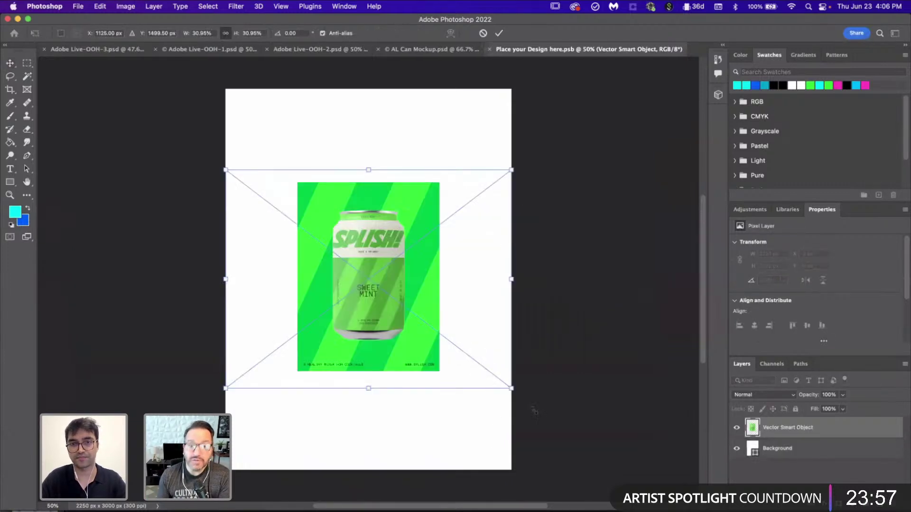
drag(511, 387, 635, 483)
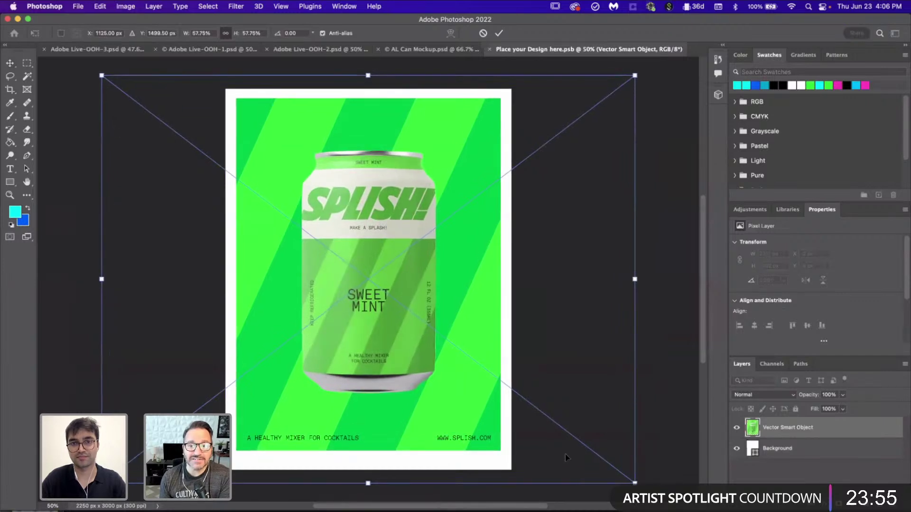
scroll(566, 458, down, 2)
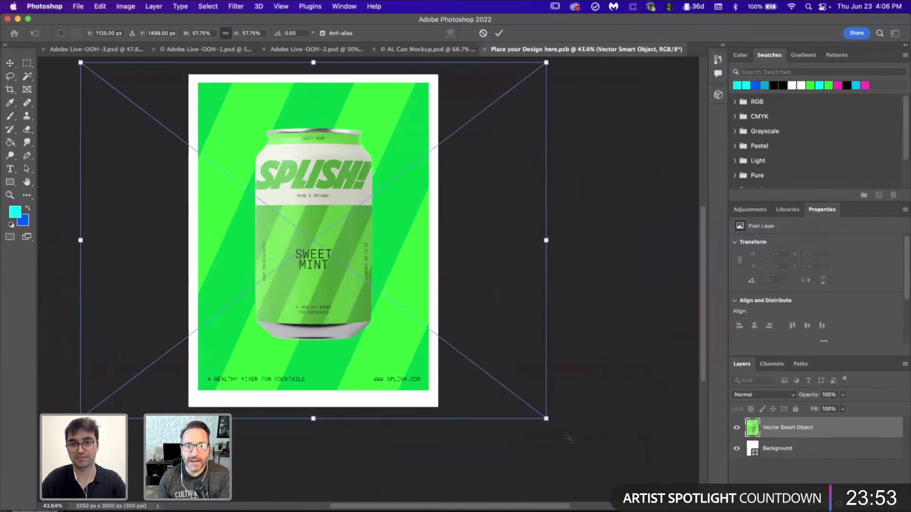
drag(569, 439, 572, 438)
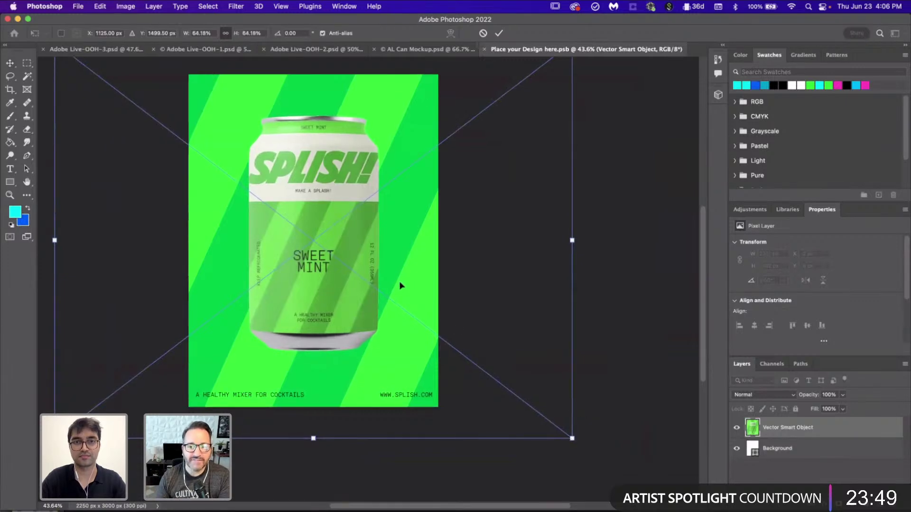
drag(400, 285, 400, 288)
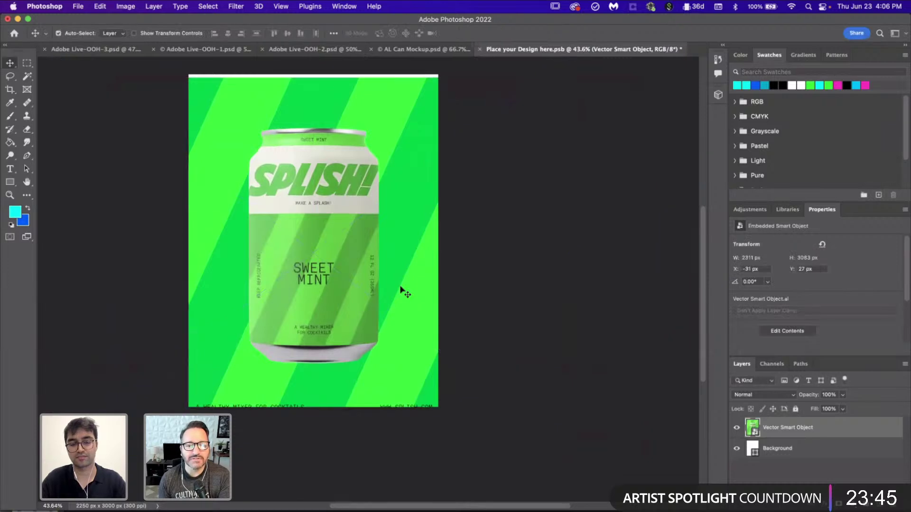
key(ctrl+t)
key(Return)
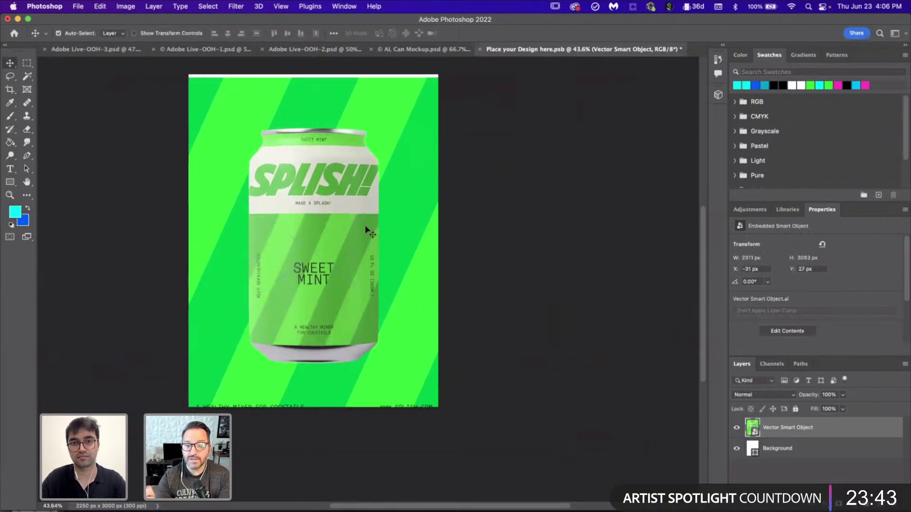
- Resize the poster slightly so it fits the 2250 × 3000 px canvas
key(b)
click(379, 245)
key(Return)
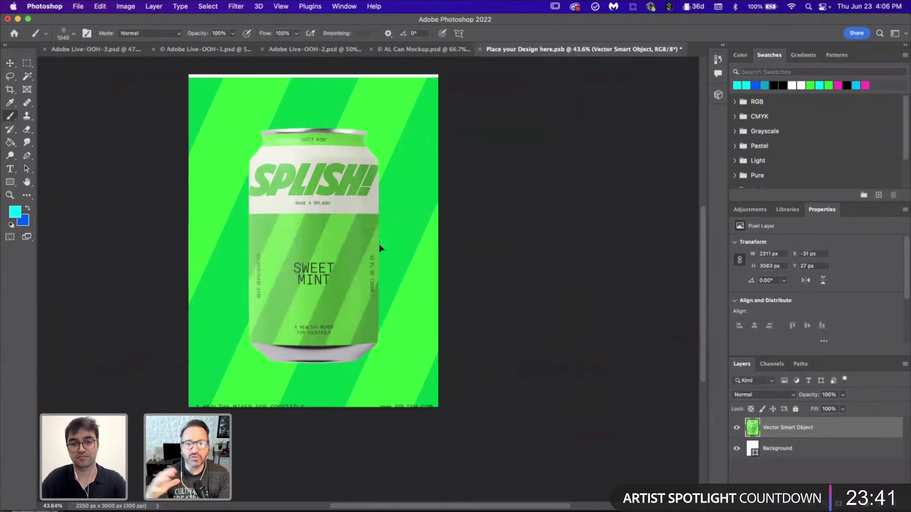
key(ctrl+t)
scroll(278, 121, up, 5)
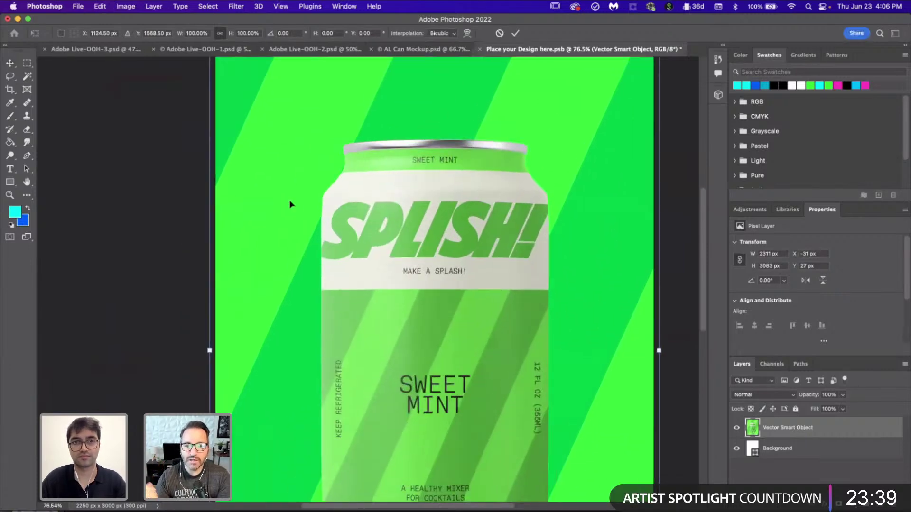
scroll(300, 217, down, 10)
scroll(299, 217, right, 5)
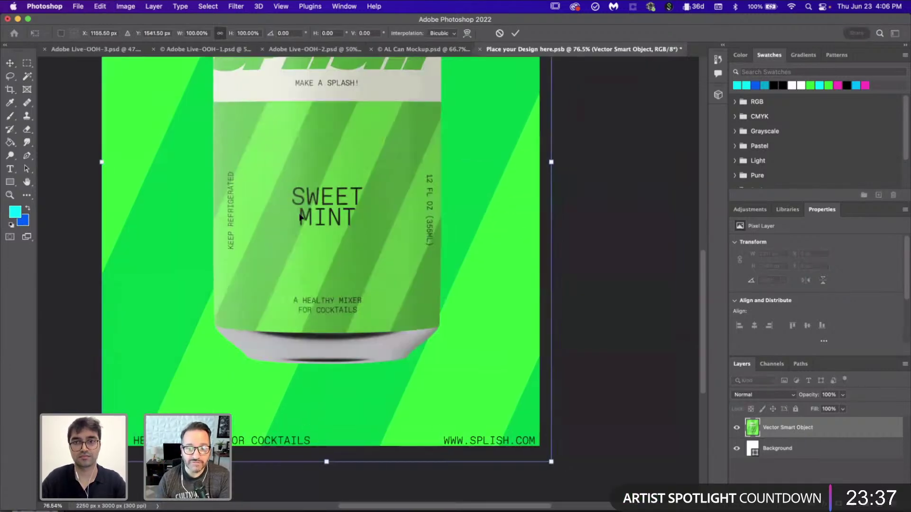
drag(535, 423, 525, 409)
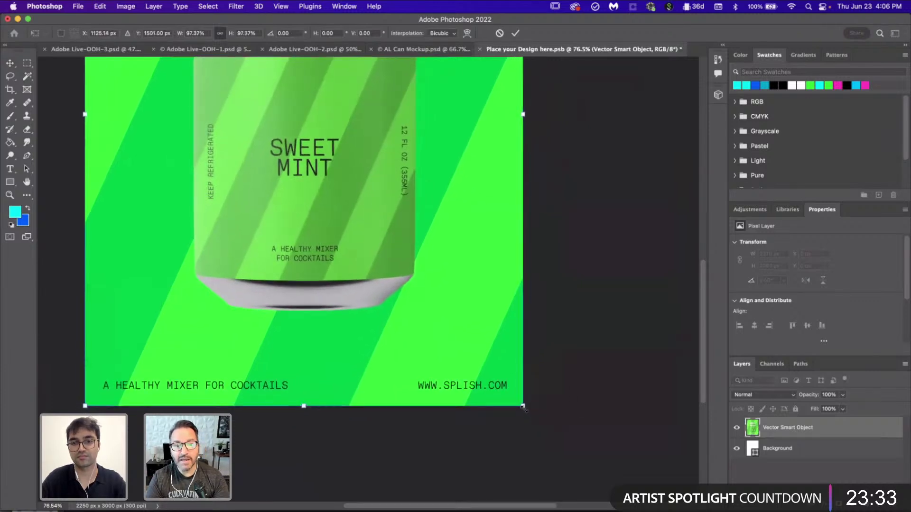
key(Return)
- Save and close Place your Design here.psb to update the wall mockup
key(b)
scroll(482, 280, down, 6)
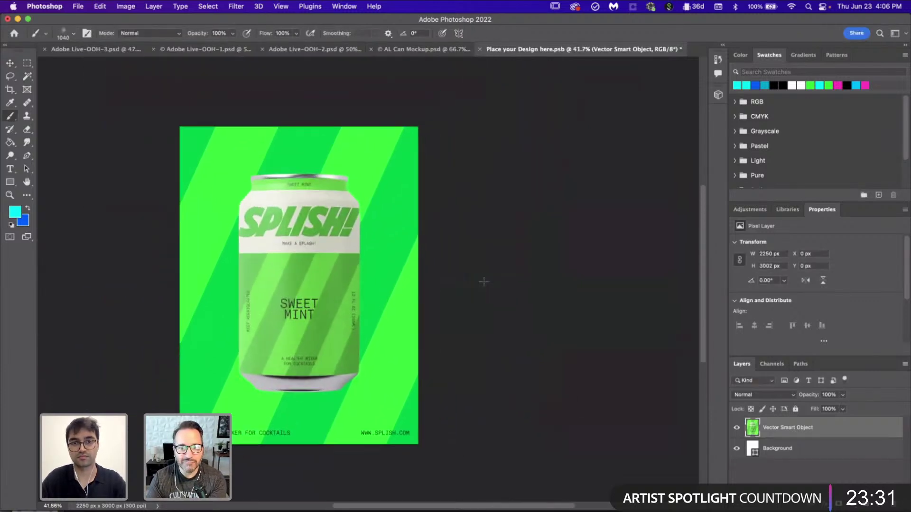
key(v)
key(super+s)
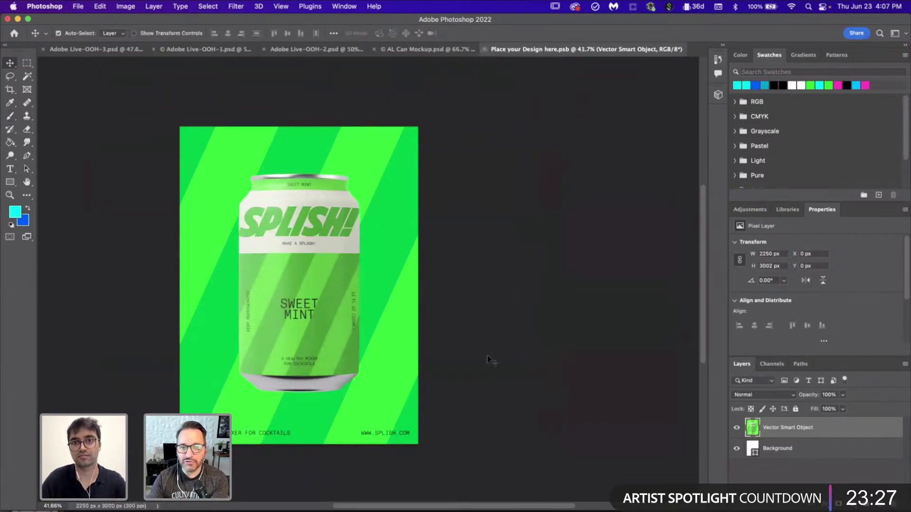
key(super+w)
- Copy the yellow poster's artboard objects in Illustrator, then return to the Photoshop mockup
click(576, 511)
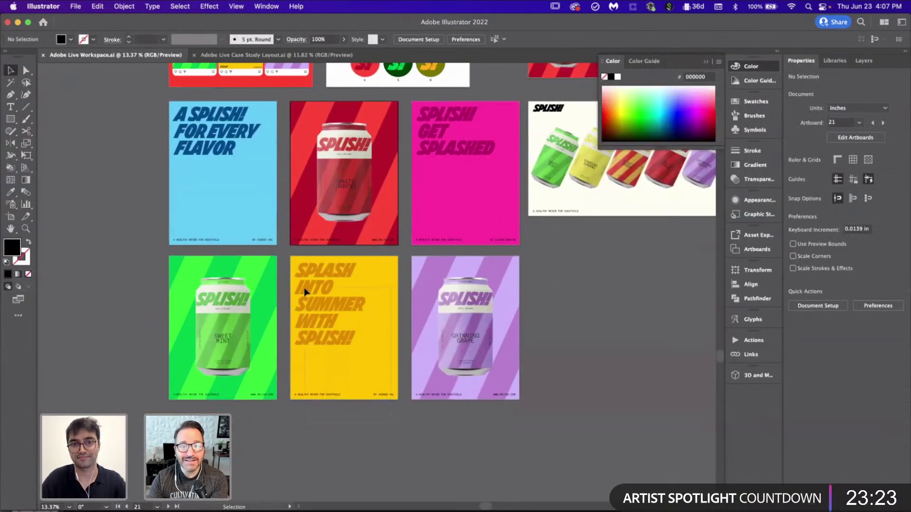
click(300, 284)
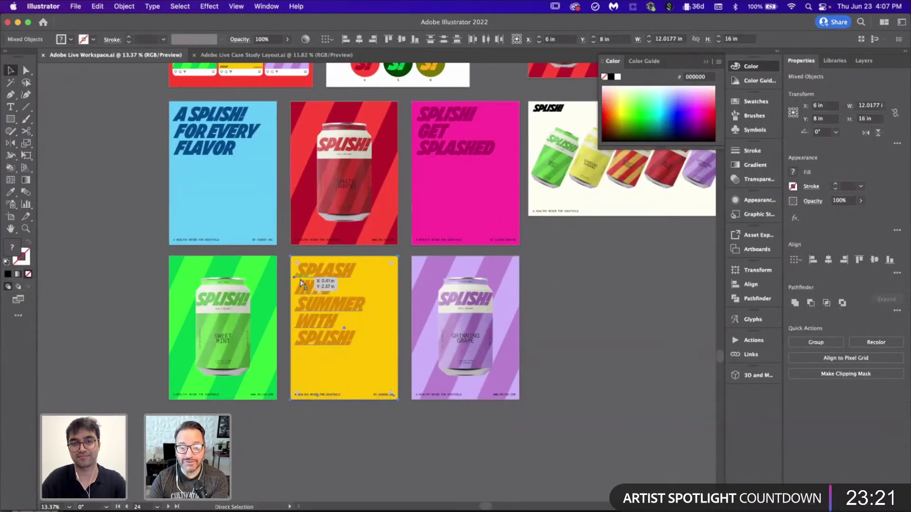
click(593, 359)
click(391, 511)
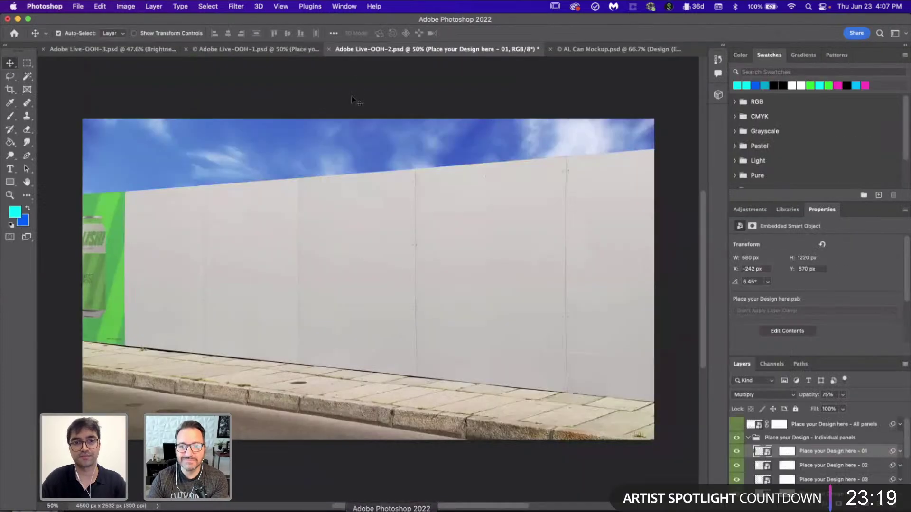
- Paste the yellow poster as Pixels into 'Place your Design here - 02', then save and close it
double_click(768, 467)
key(super+v)
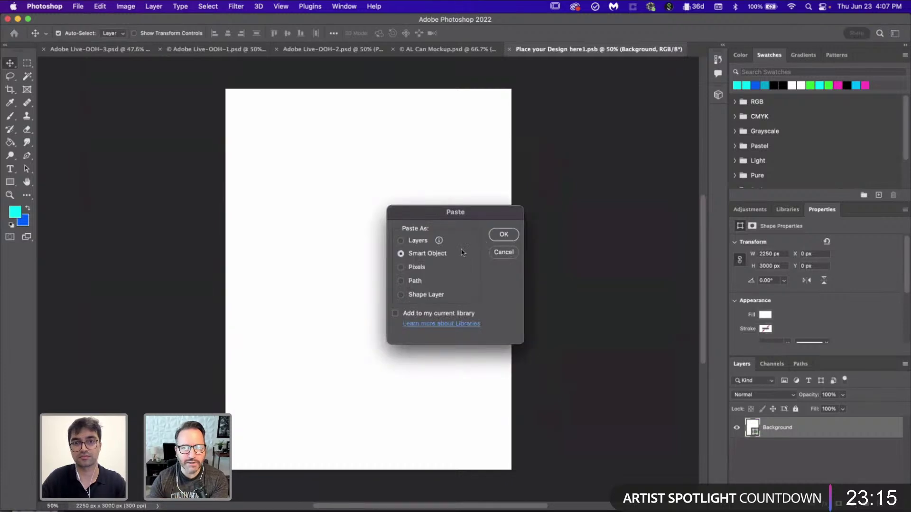
click(400, 268)
key(Return)
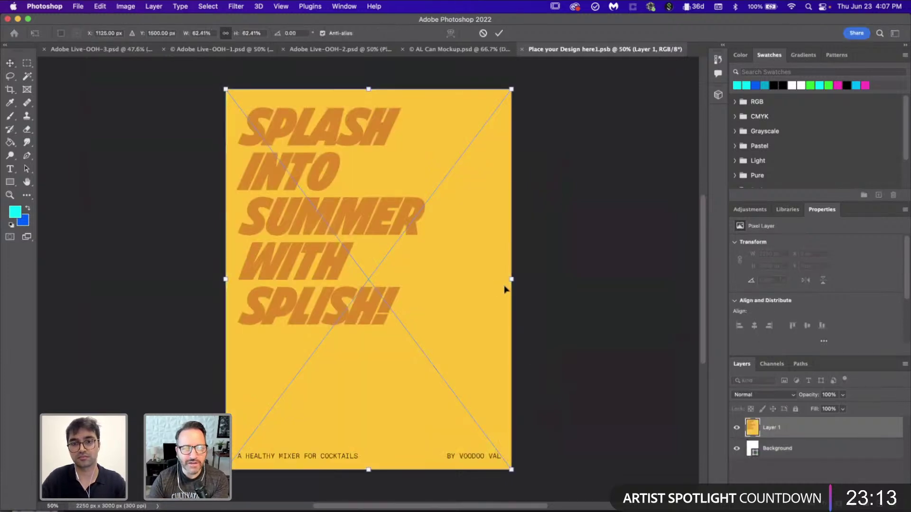
key(Return)
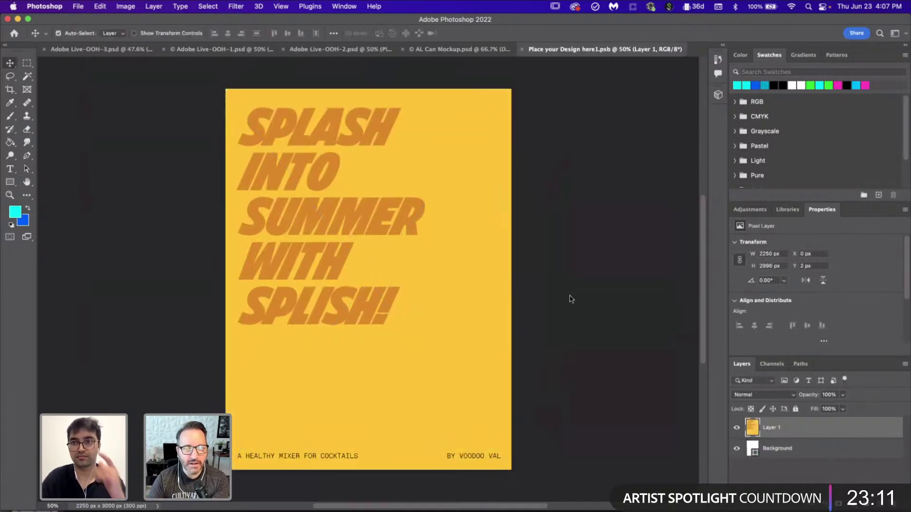
click(522, 49)
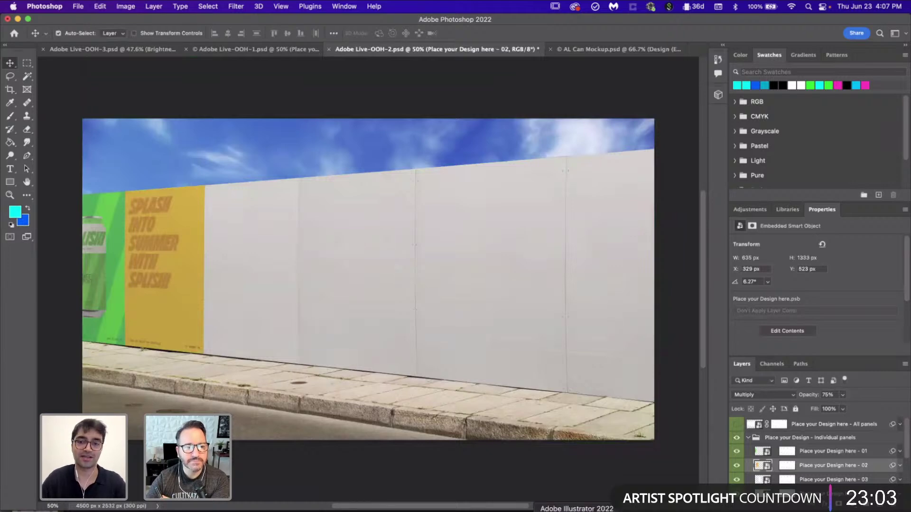
click(577, 511)
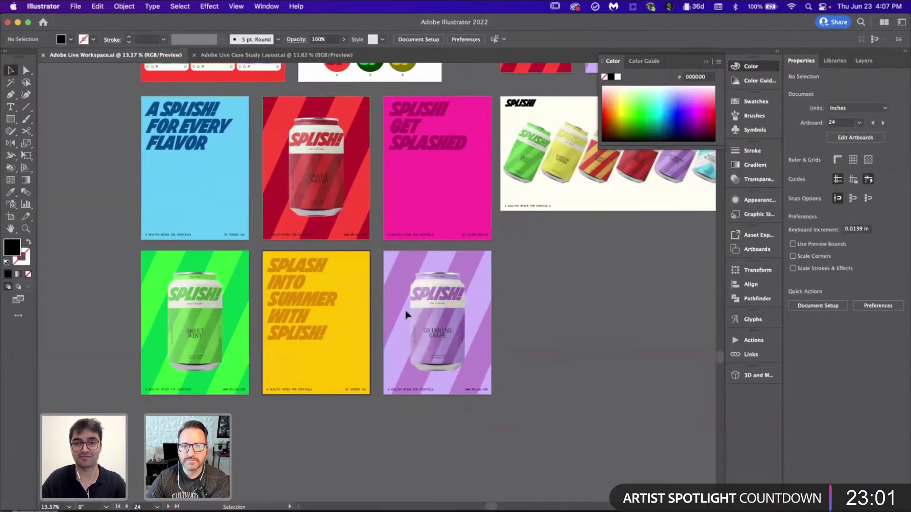
- Copy the purple Grinning Grape artboard objects in Illustrator and return to the Photoshop mockup
click(393, 300)
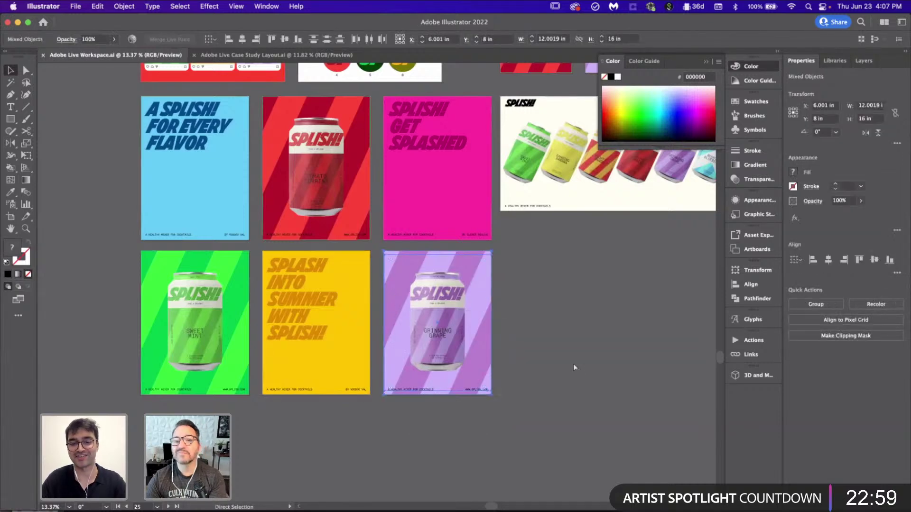
click(590, 373)
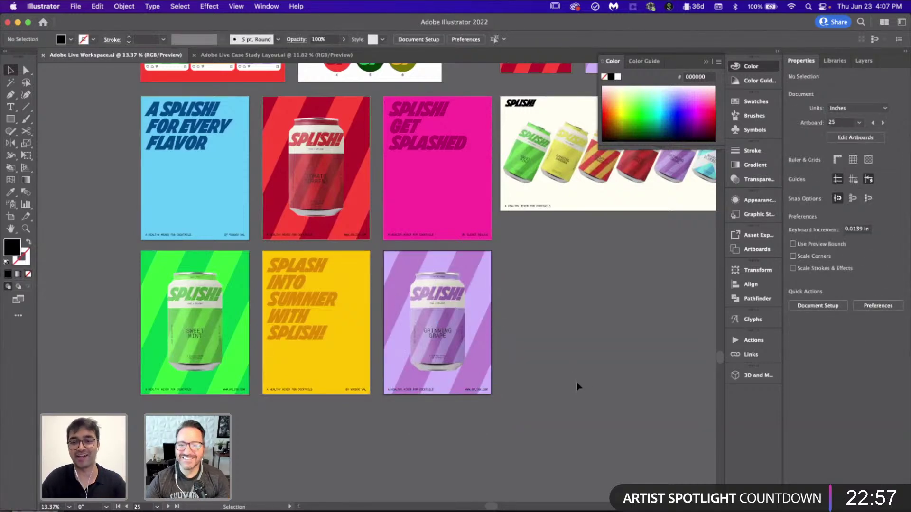
click(539, 511)
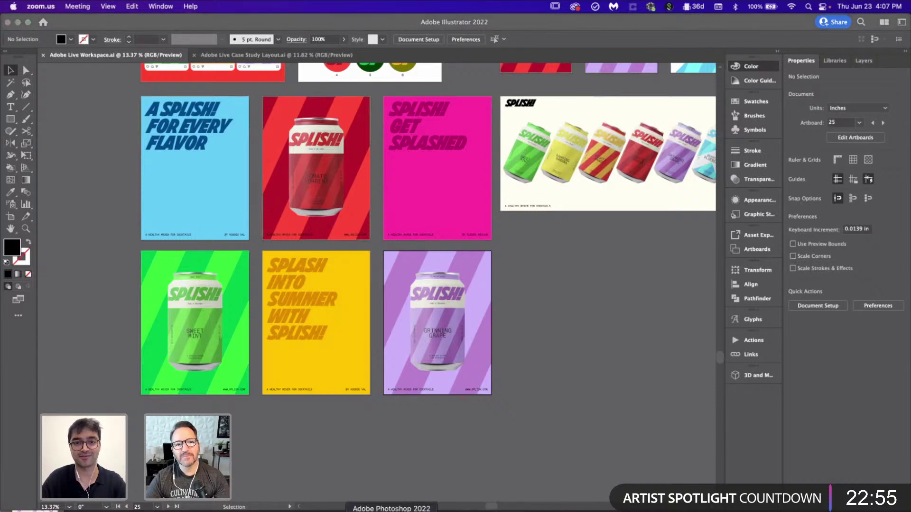
click(391, 511)
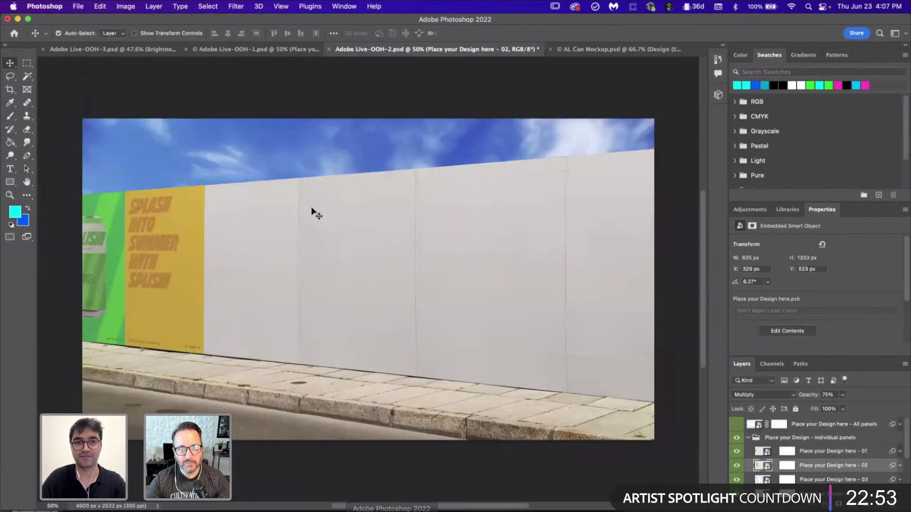
- Paste the purple poster as Pixels into 'Place your Design here - 03' and enlarge it
double_click(766, 475)
key(super+v)
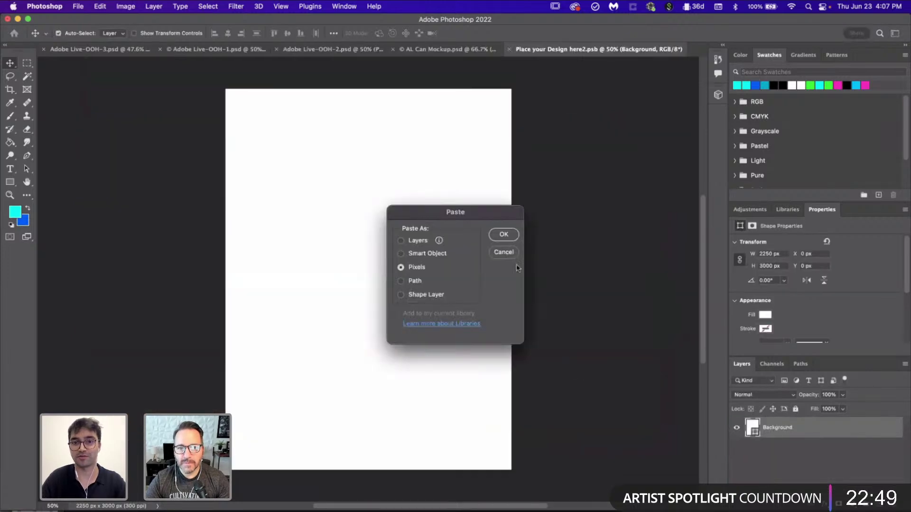
key(Return)
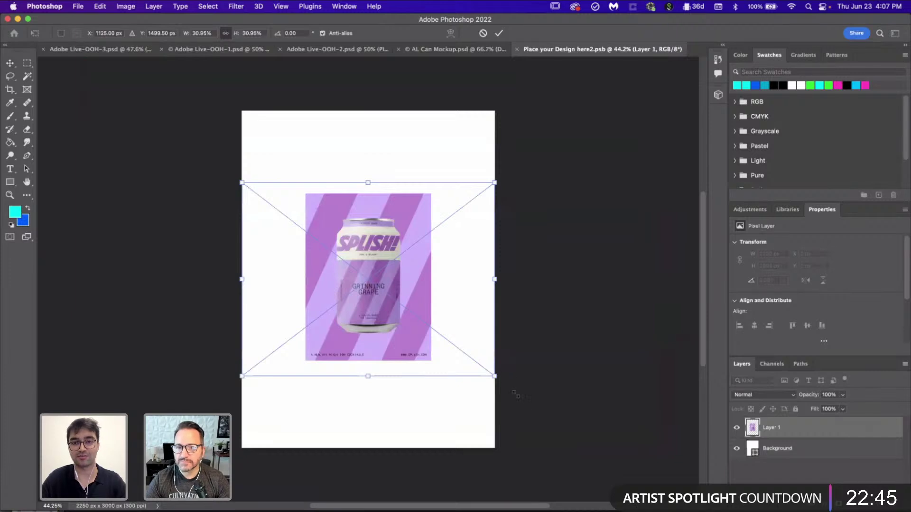
drag(515, 393, 617, 484)
key(Return)
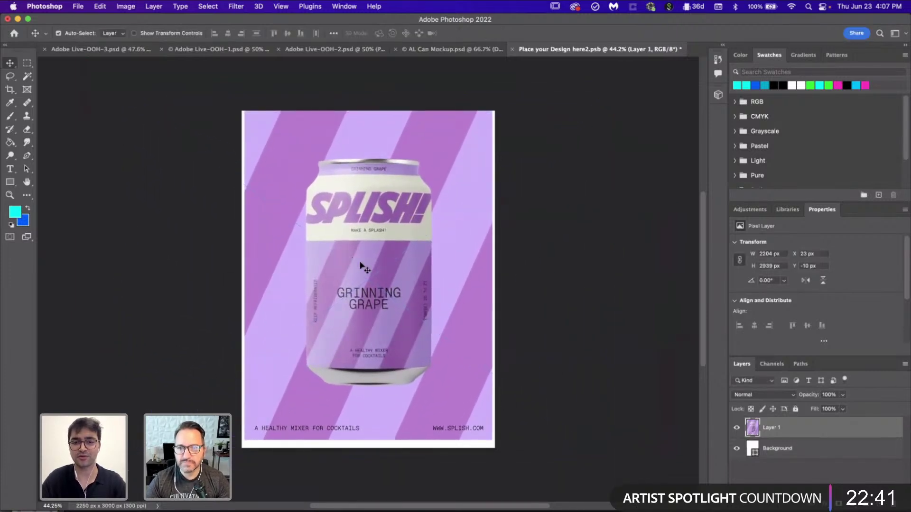
key(b)
click(367, 267)
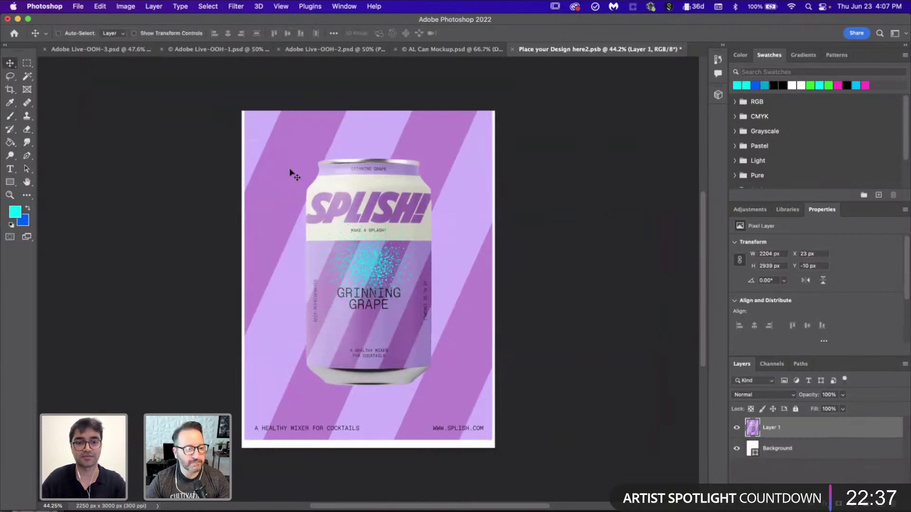
key(super+z)
key(v)
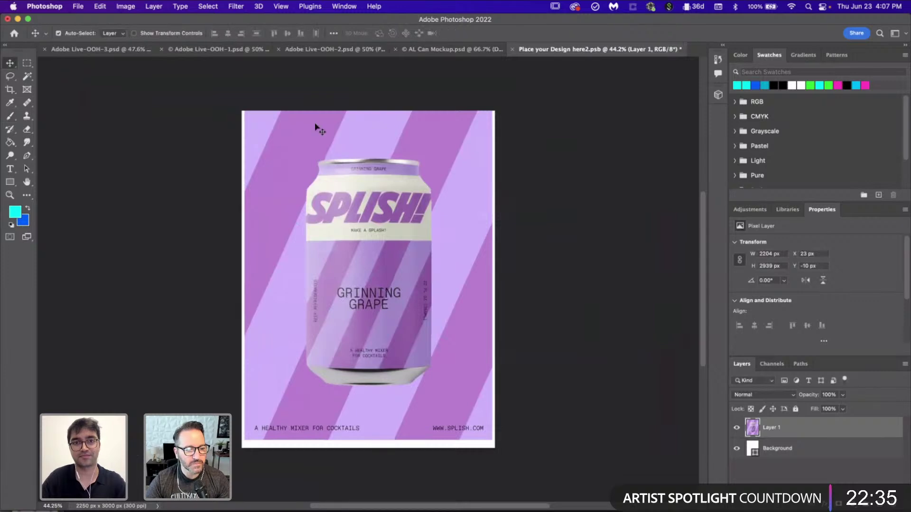
- Stretch the poster to the canvas corners with Free Transform and save the design file
scroll(314, 124, up, 3)
key(super+t)
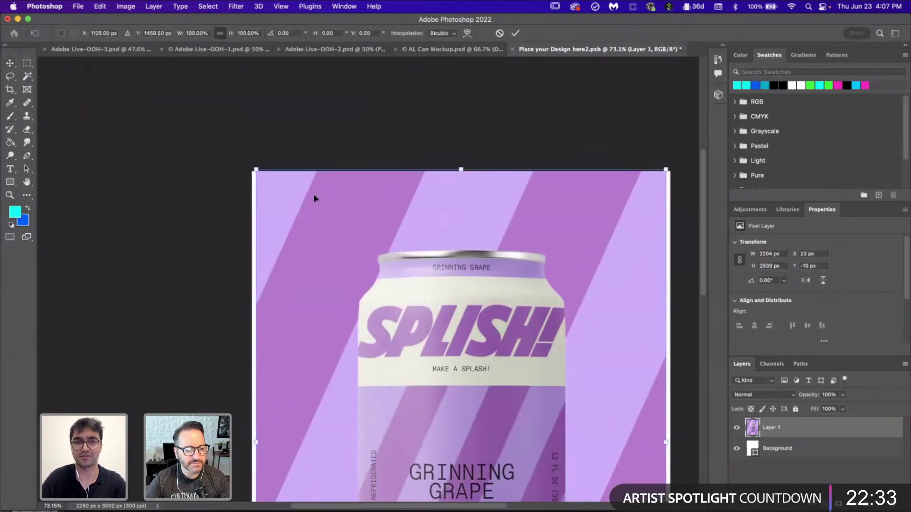
scroll(314, 198, up, 5)
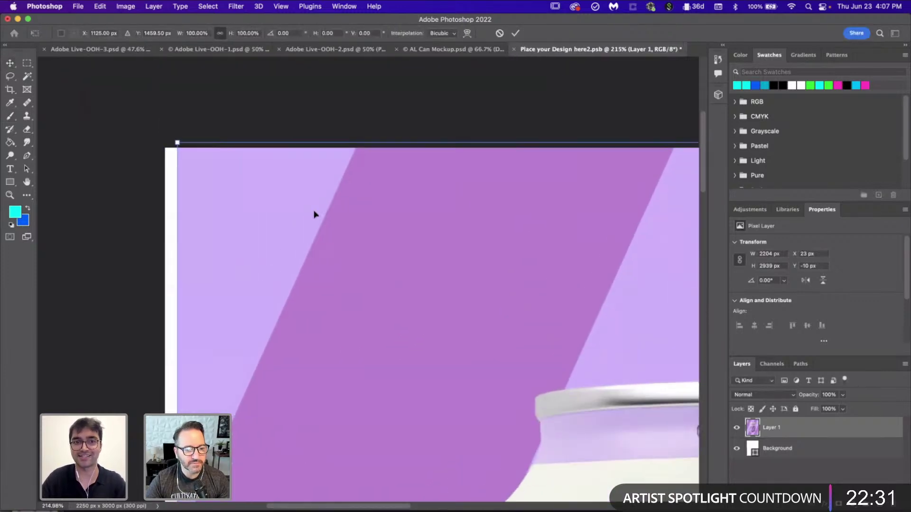
drag(314, 214, 303, 228)
scroll(304, 229, down, 3)
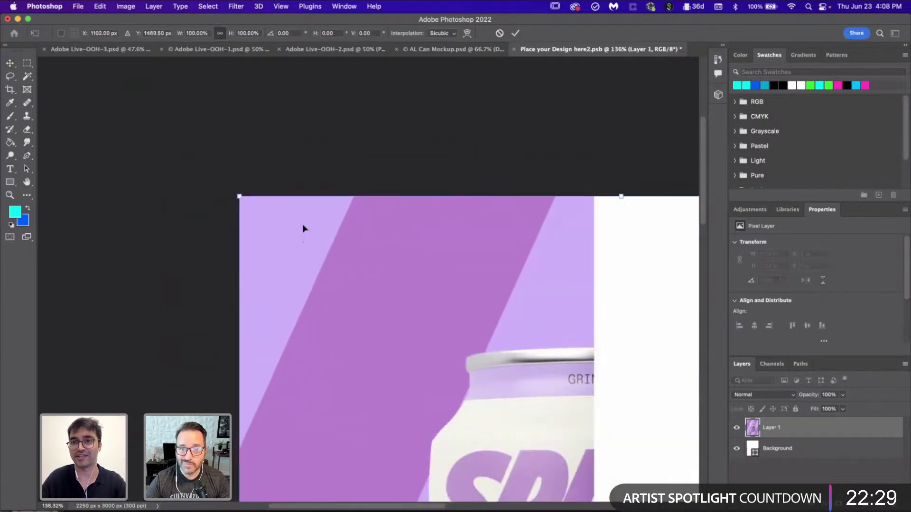
scroll(304, 229, down, 3)
scroll(304, 228, down, 8)
scroll(303, 229, right, 4)
scroll(387, 286, up, 2)
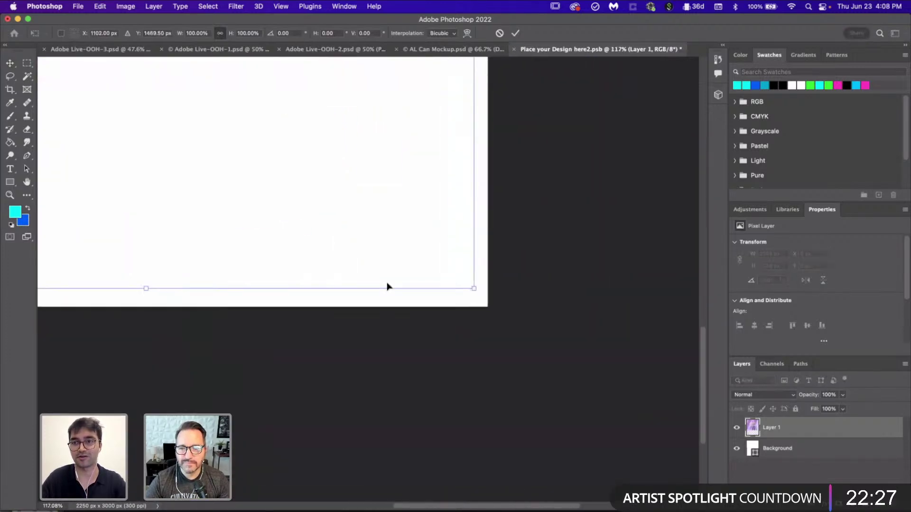
scroll(387, 286, up, 3)
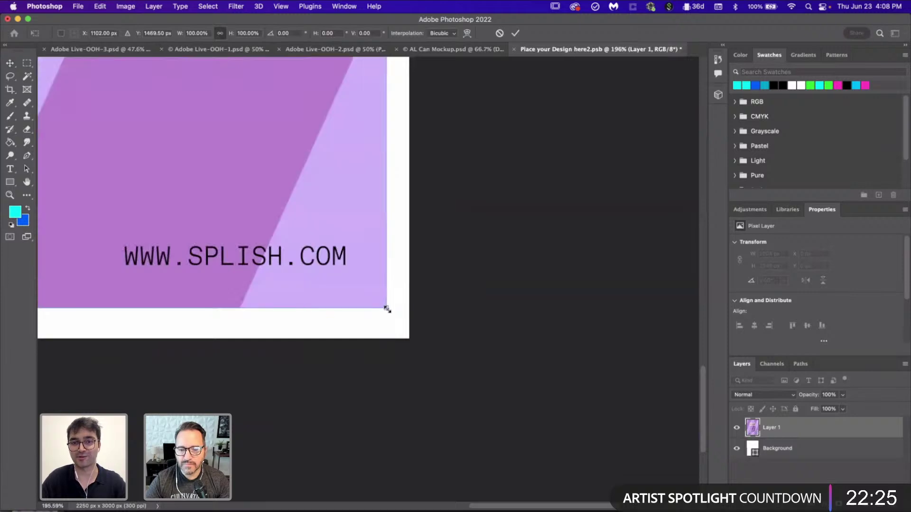
drag(387, 309, 408, 339)
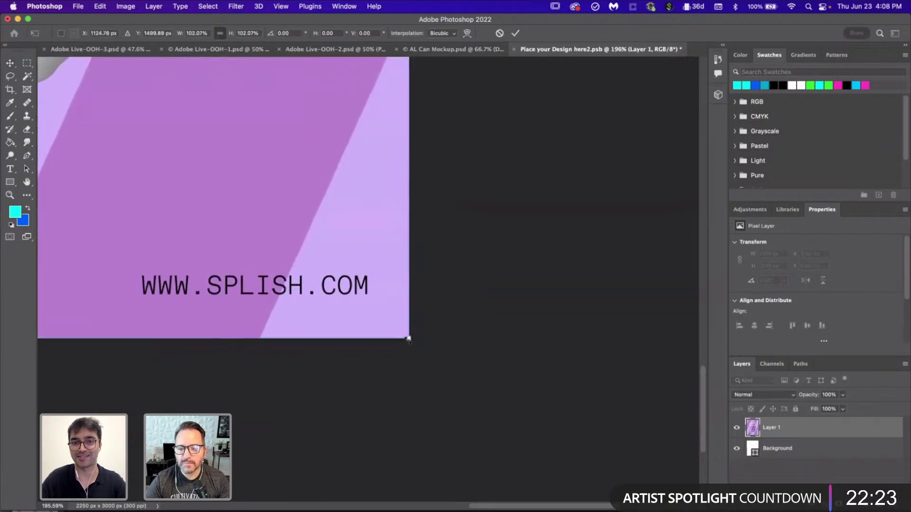
key(Return)
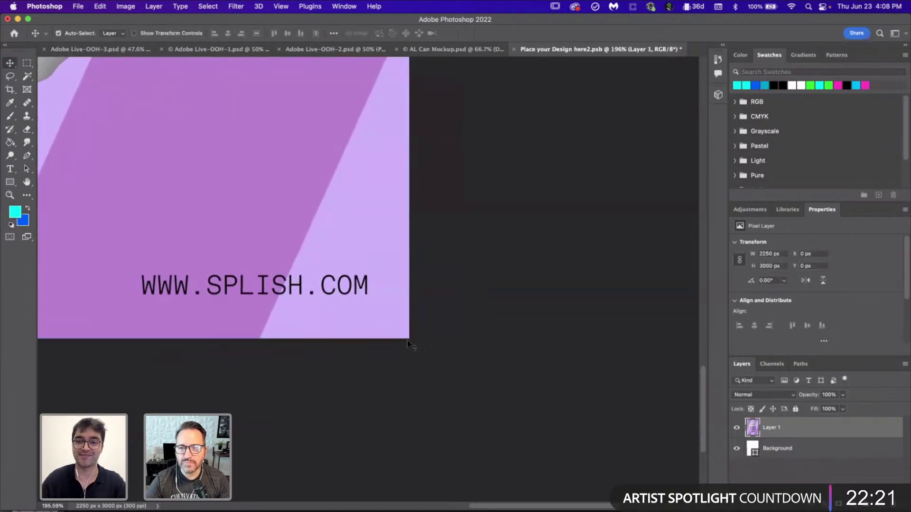
key(super+0)
scroll(520, 341, down, 2)
key(super+s)
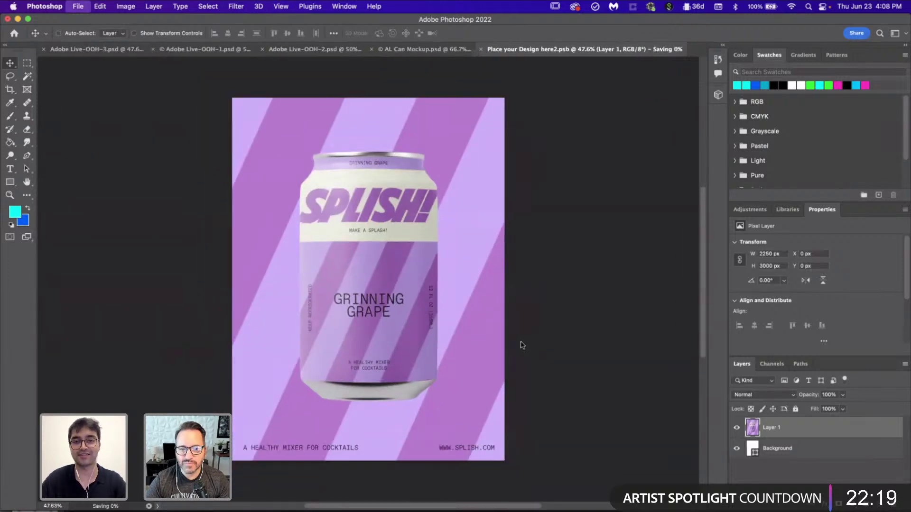
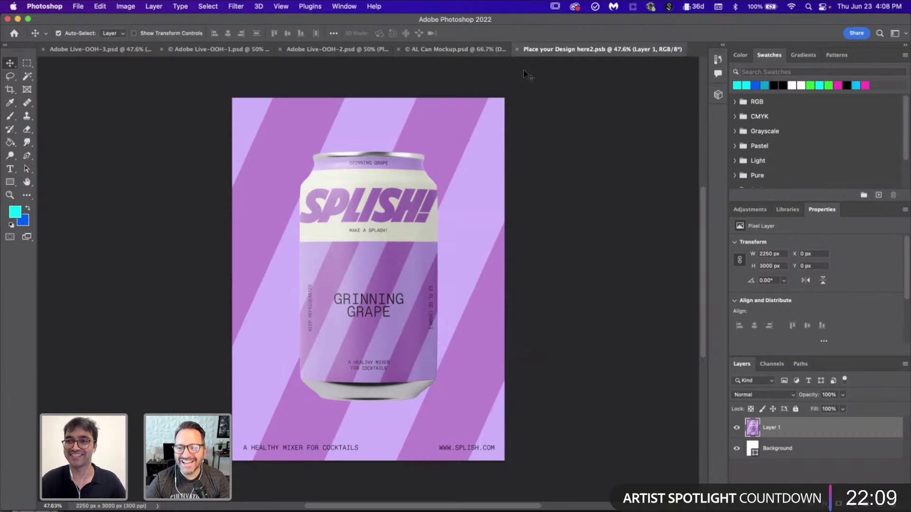
- Close the grape poster contents to return to the Live-OOH-2 wall mockup
click(516, 49)
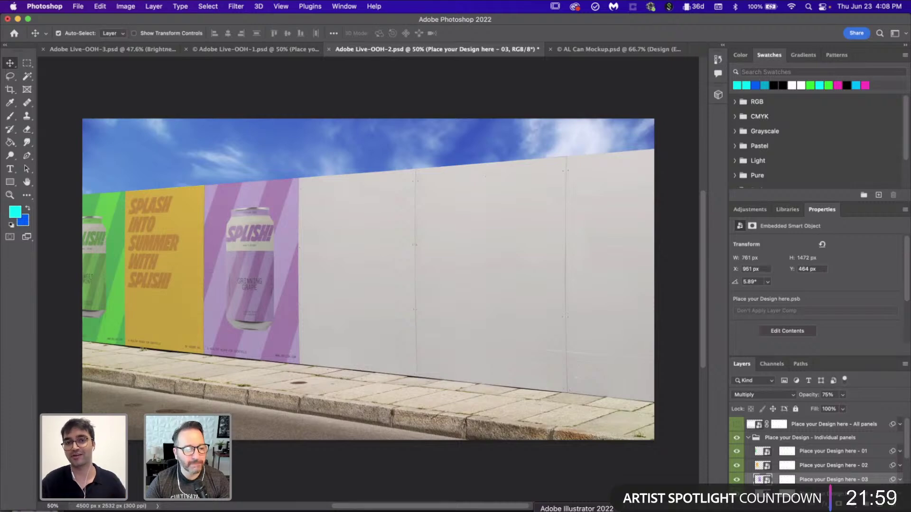
- Select and copy the blue 'A Splish! For Every Flavor' poster artwork in Illustrator
click(576, 511)
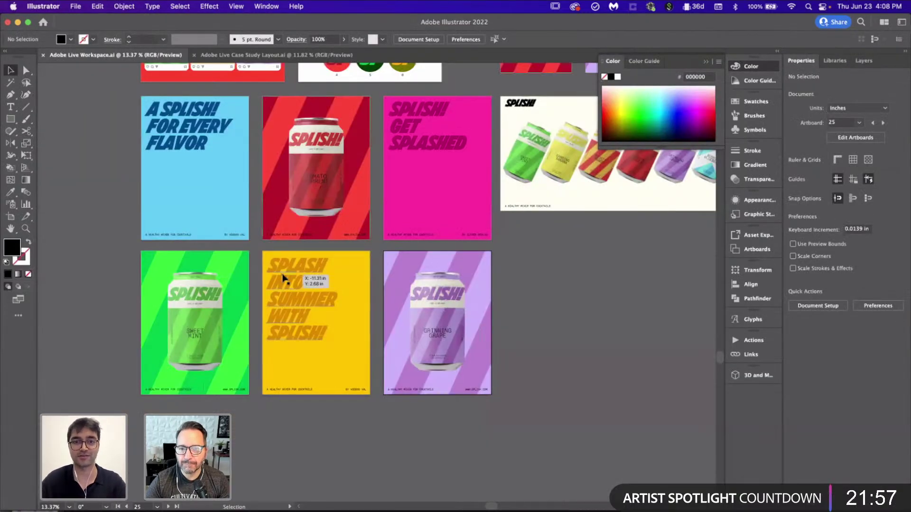
scroll(284, 279, up, 2)
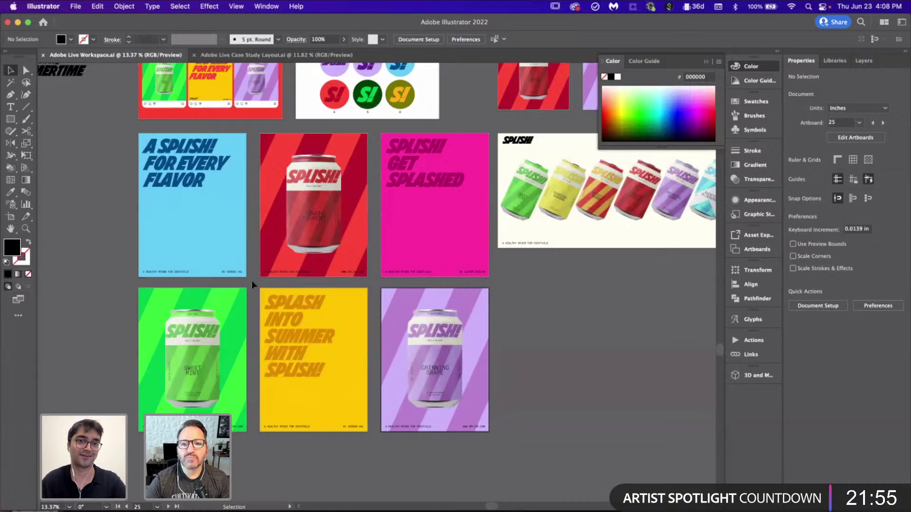
drag(252, 281, 249, 278)
click(527, 310)
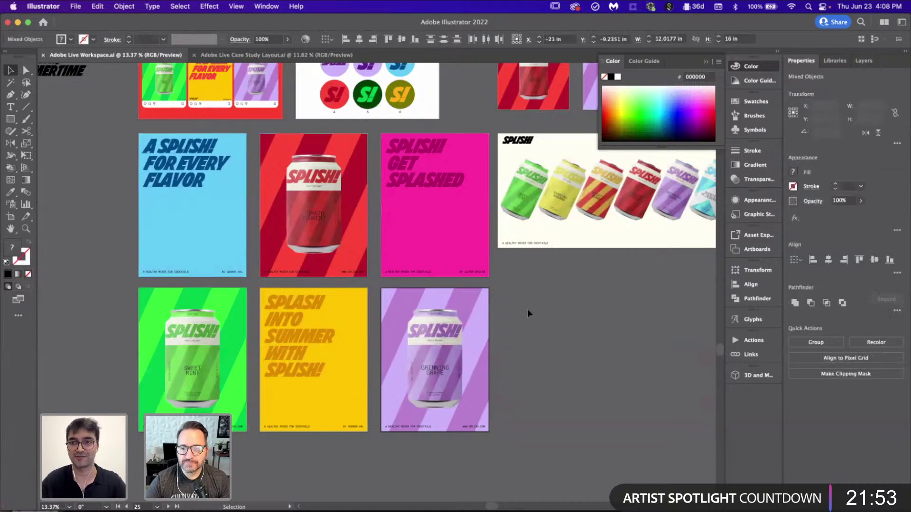
key(super+Tab)
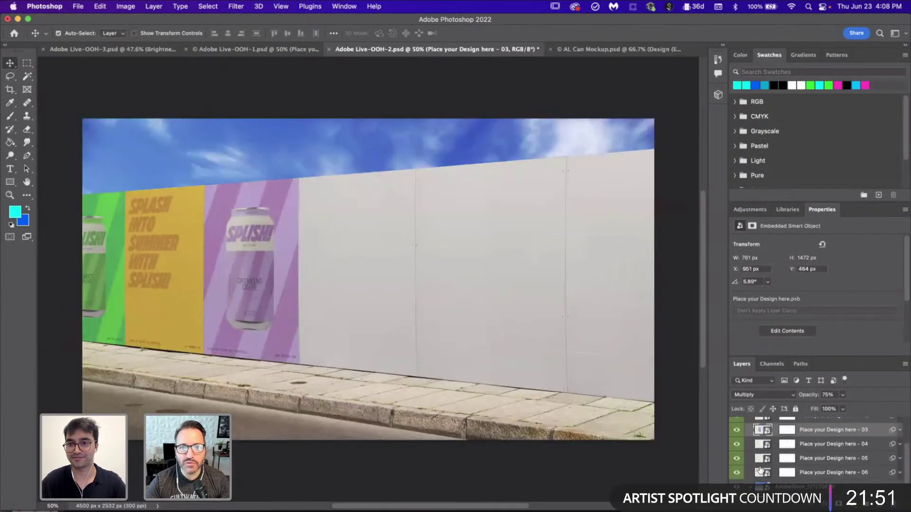
- Paste the blue poster as Pixels into the fourth panel's smart object, then save and close it
double_click(764, 444)
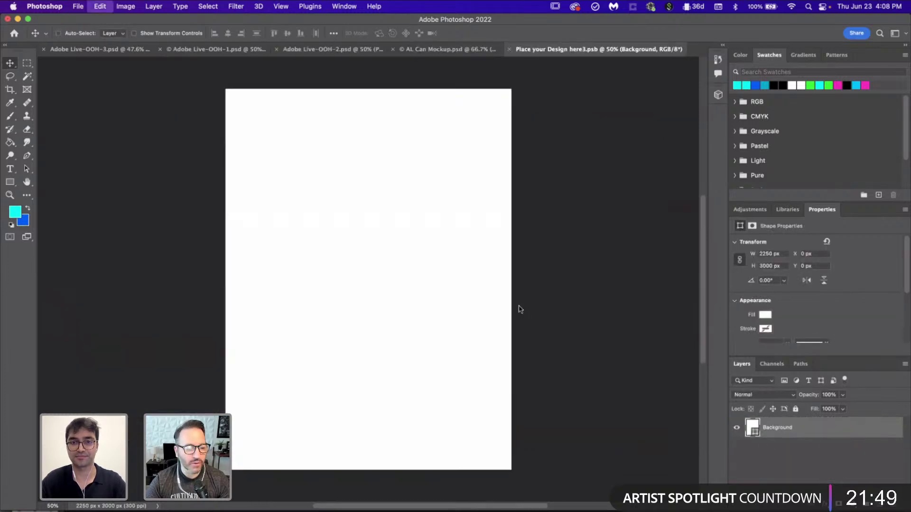
key(super+v)
click(491, 235)
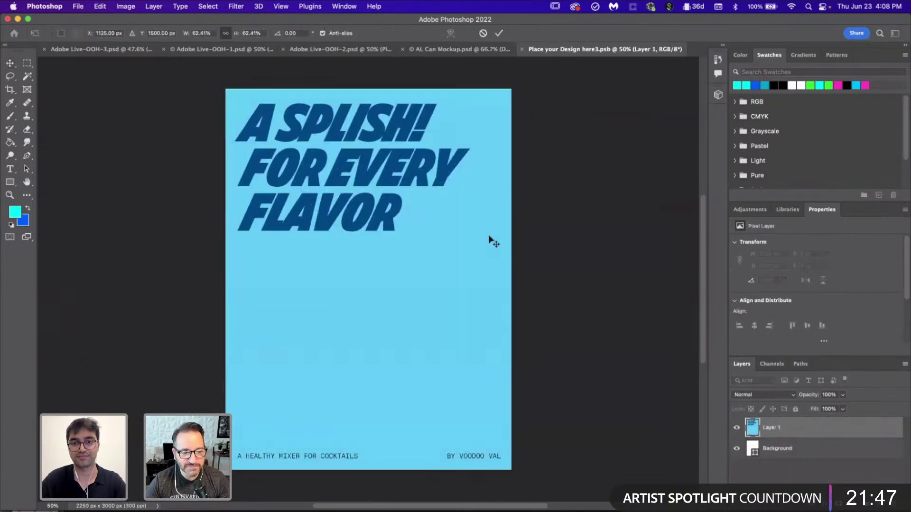
key(super+s)
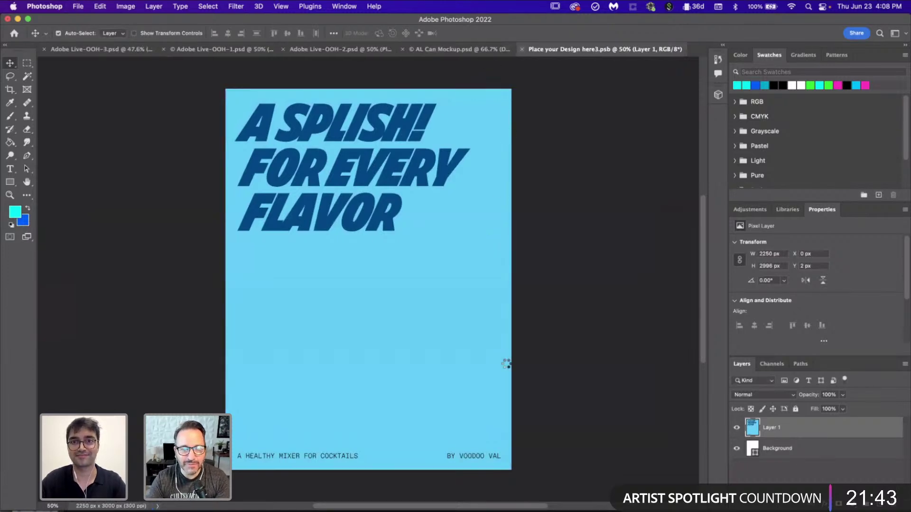
key(super+w)
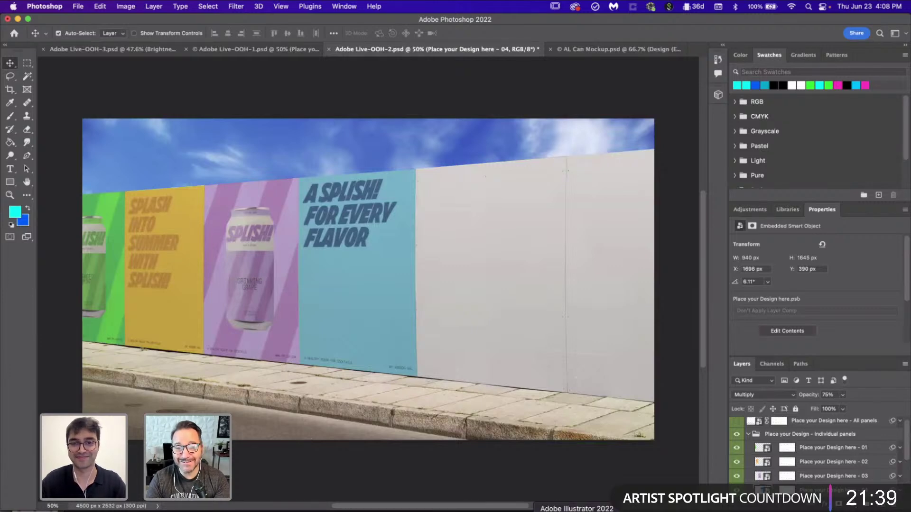
click(577, 511)
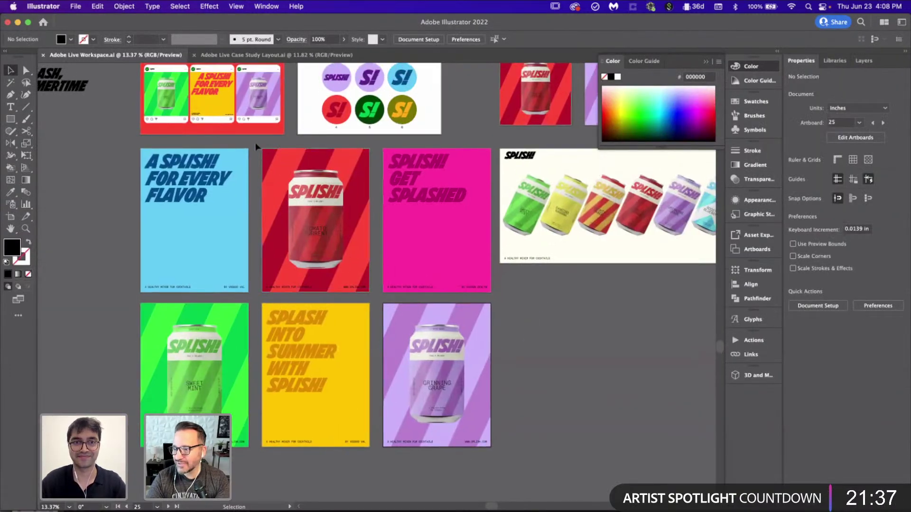
- Copy the red Tomato Torrent poster and paste it as Pixels into the fifth panel's smart object
click(362, 291)
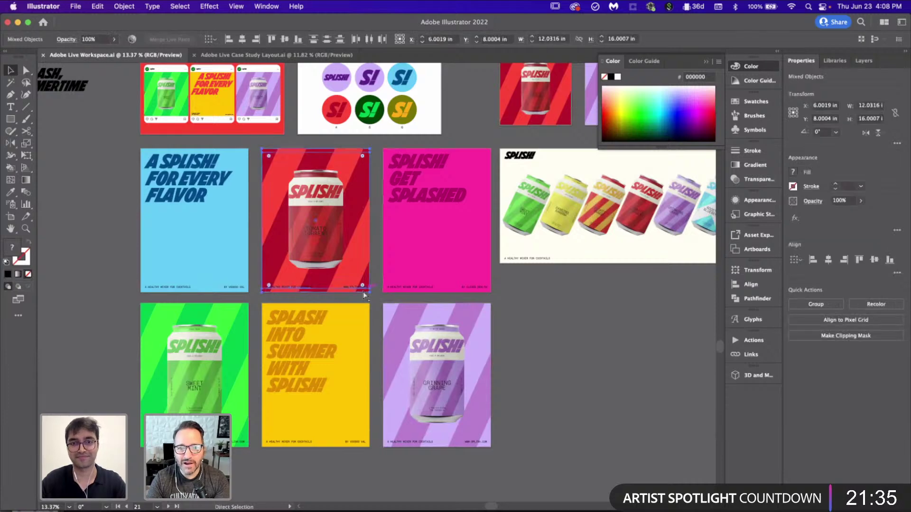
key(super+Tab)
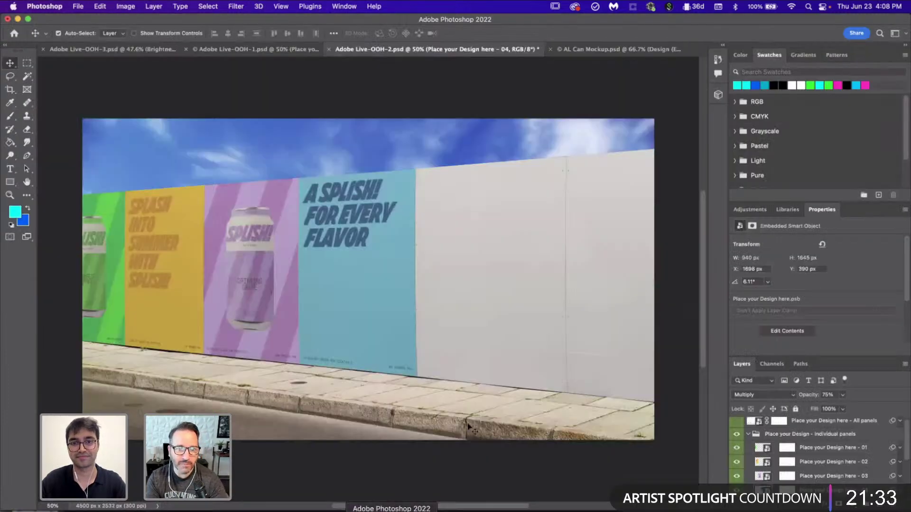
double_click(767, 461)
key(super+v)
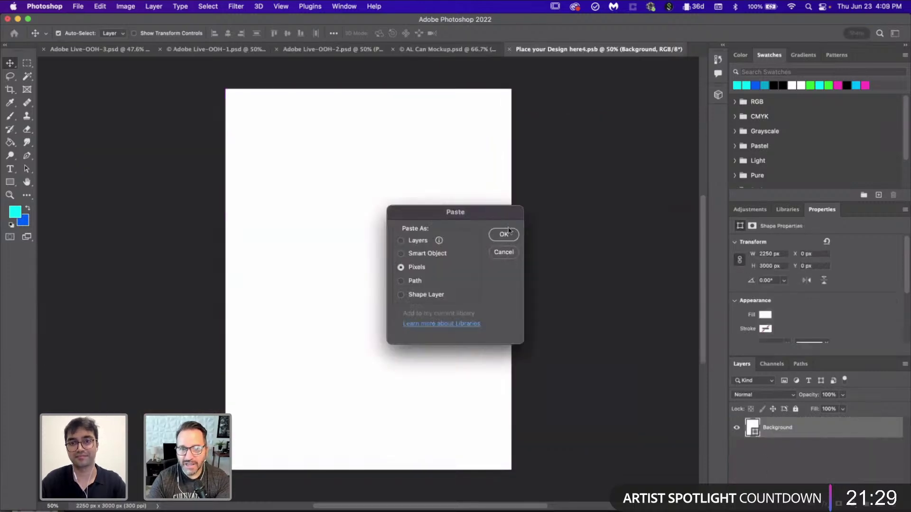
click(504, 234)
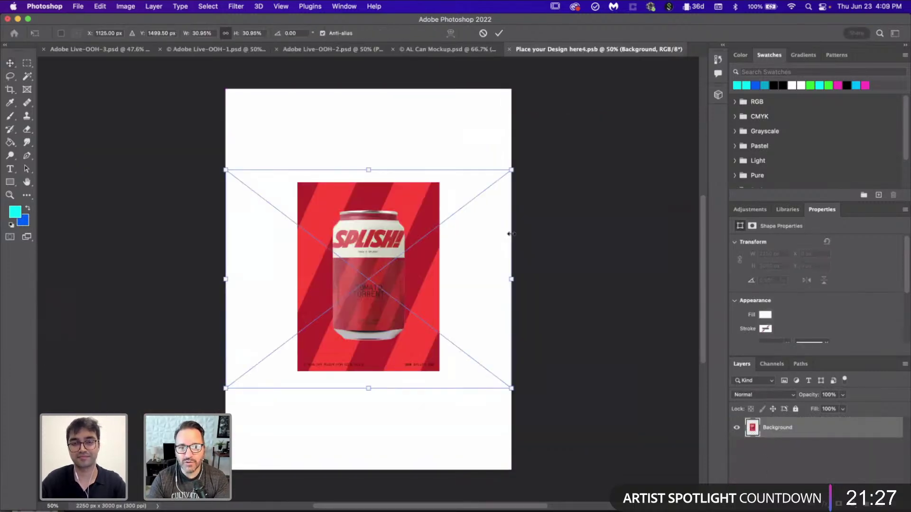
key(Return)
- Scale the red poster to fill the canvas, then save and close the placeholder
key(super+t)
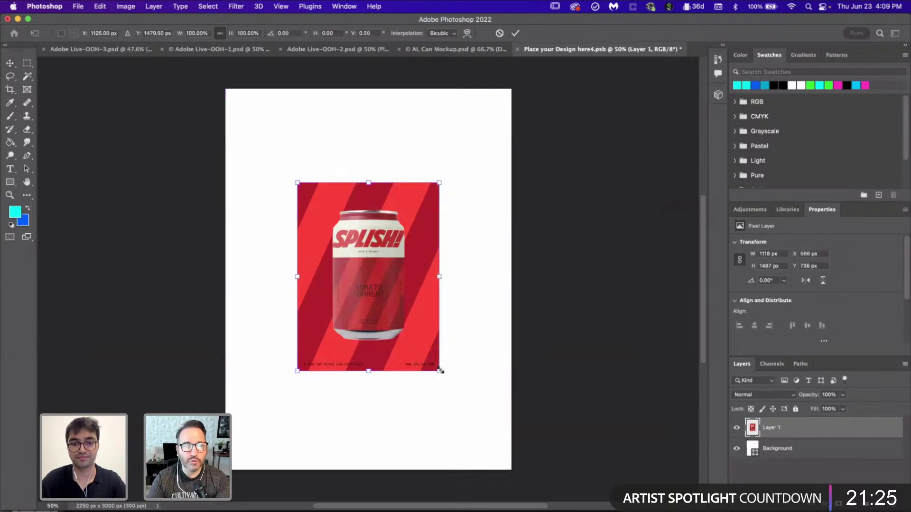
drag(441, 370, 512, 467)
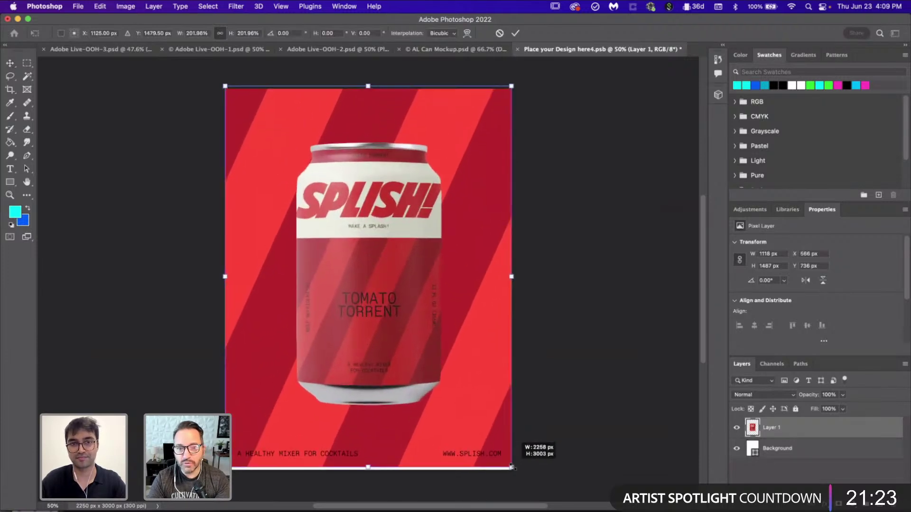
drag(489, 430, 491, 433)
key(Return)
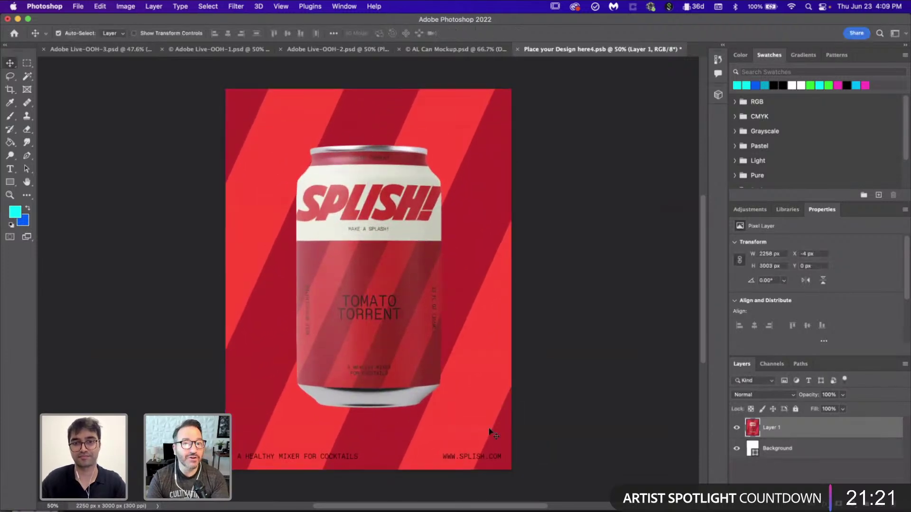
key(super+s)
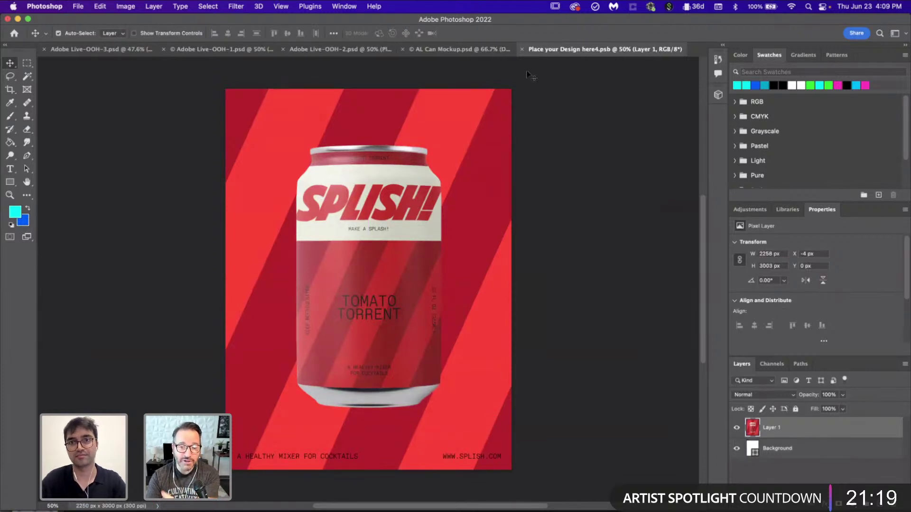
click(521, 50)
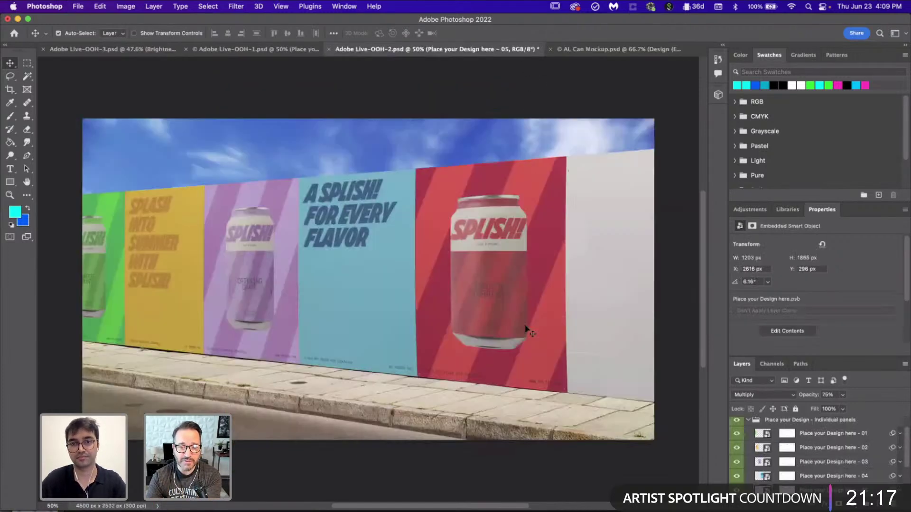
- Select the pink 'Splish! Get Splashed' poster in Illustrator, excluding the wide cans artwork
click(577, 510)
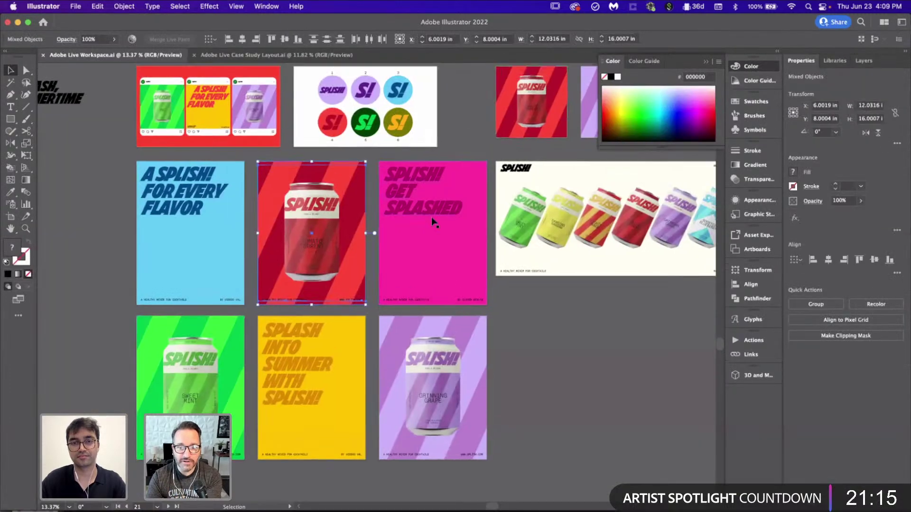
scroll(431, 217, up, 2)
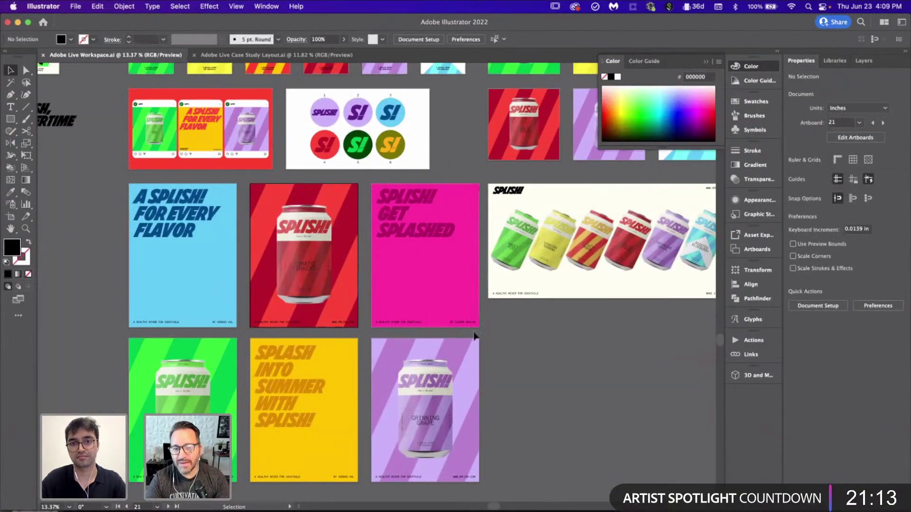
drag(364, 177, 475, 335)
shift+click(553, 247)
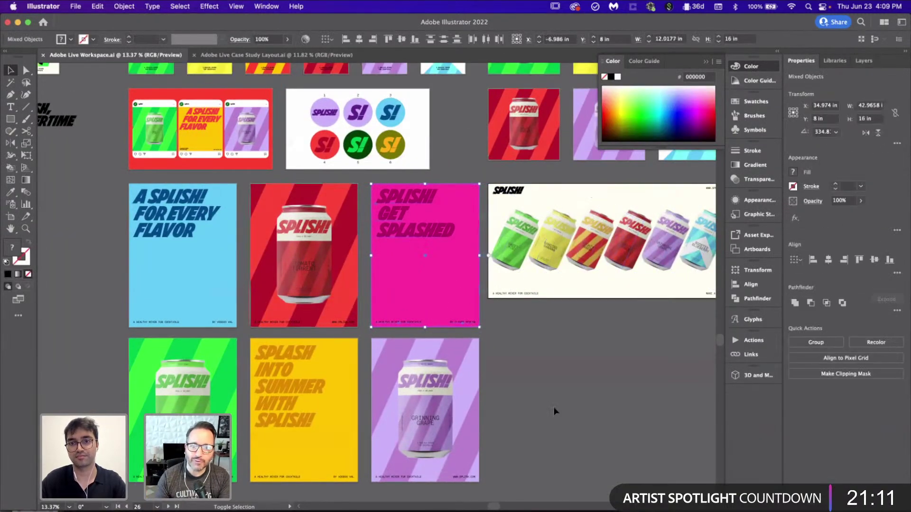
click(391, 510)
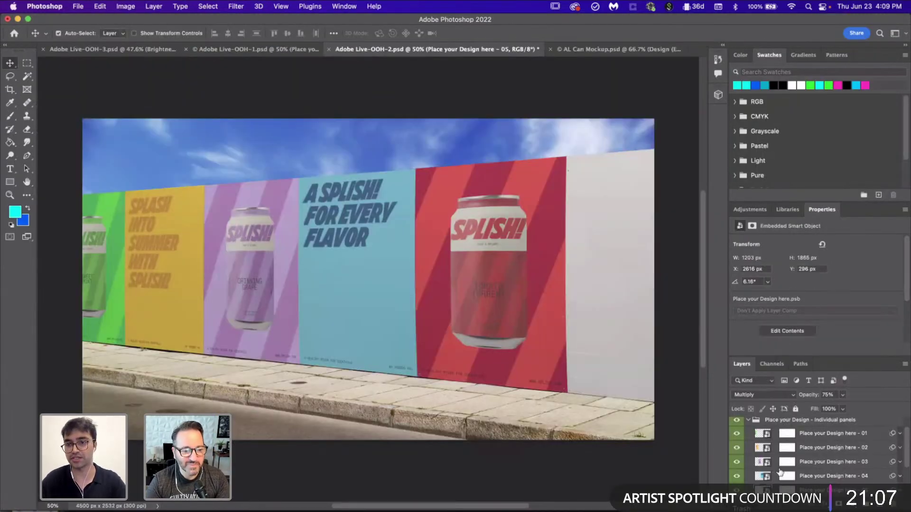
- Paste the pink poster as Pixels into the last panel's smart object, then save and close
scroll(778, 472, down, 2)
double_click(764, 467)
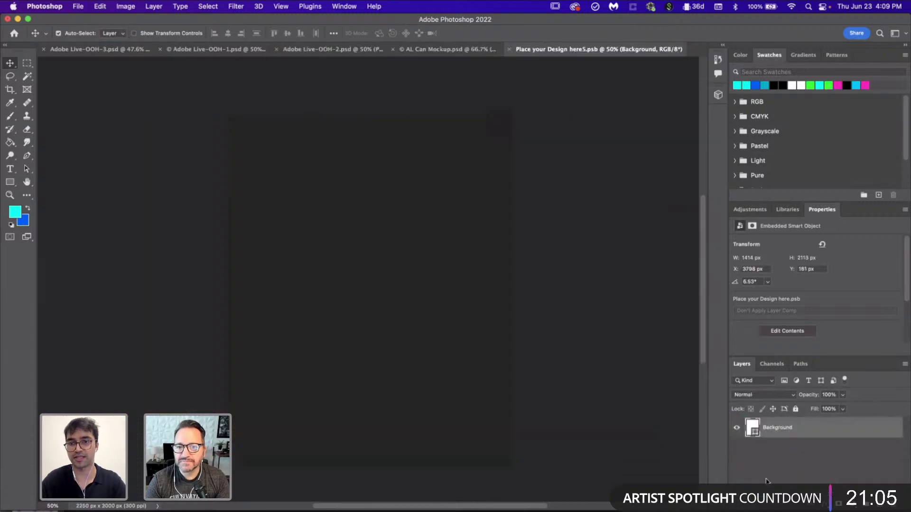
key(super+v)
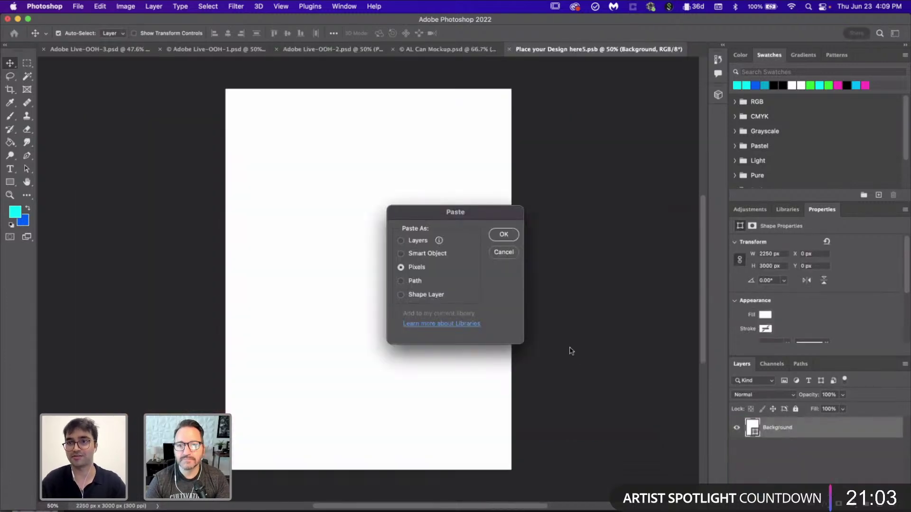
click(504, 235)
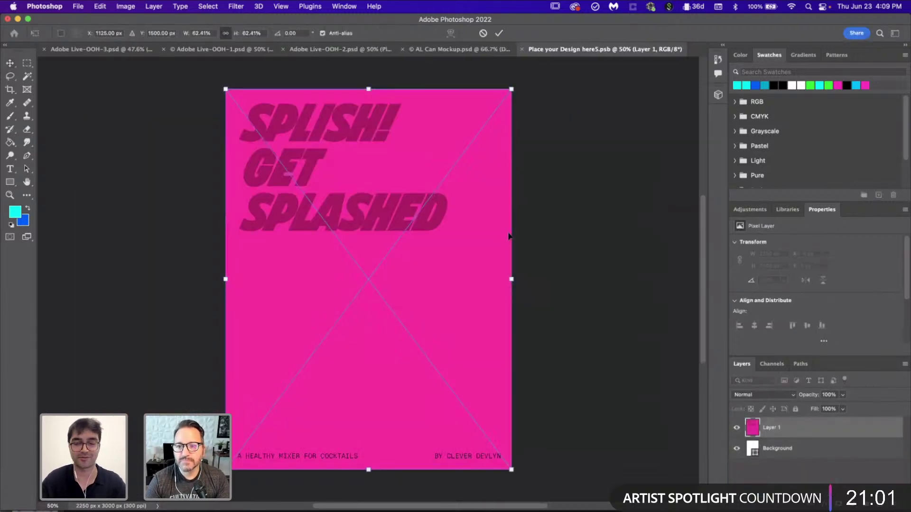
key(Return)
key(super+s)
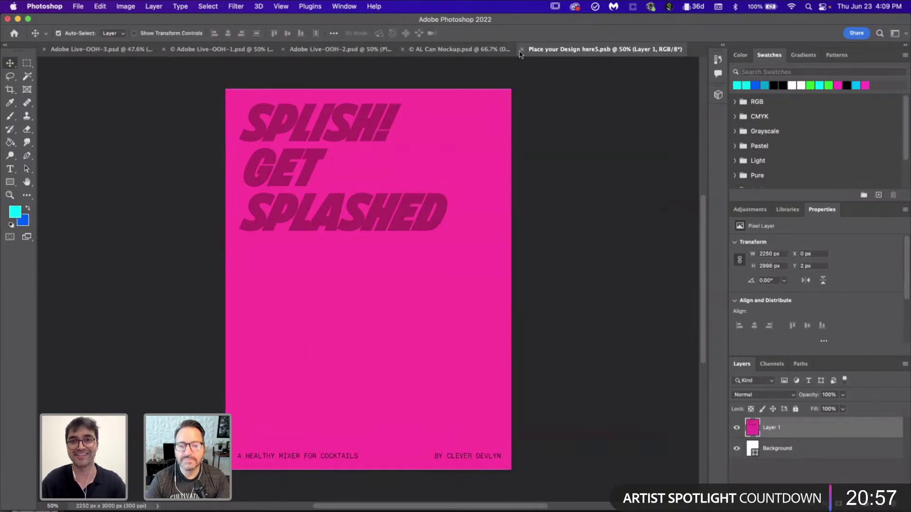
key(super+w)
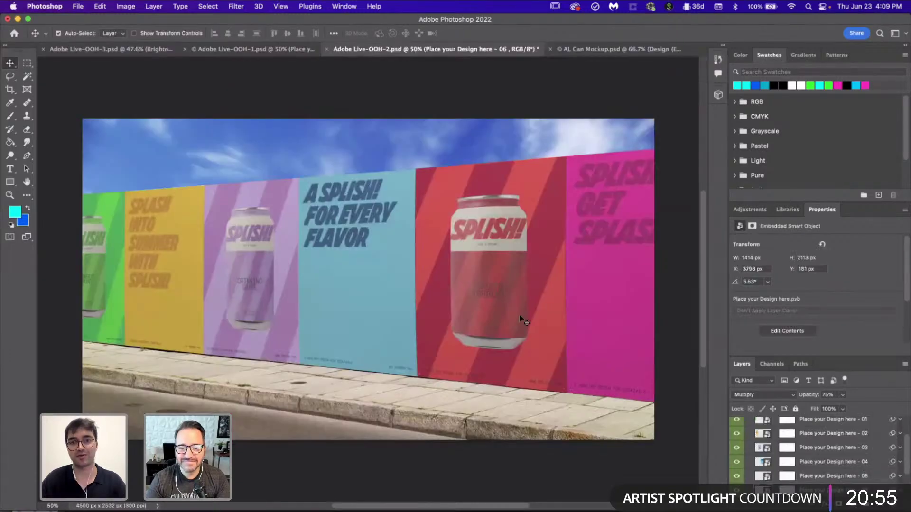
- Collapse the 'Place your Design - Individual panels' layer group
scroll(519, 314, down, 3)
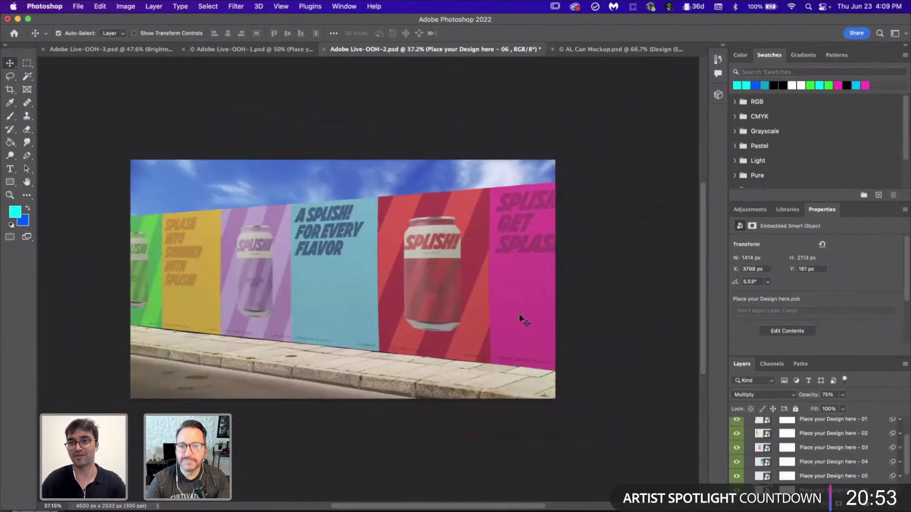
scroll(528, 289, up, 10)
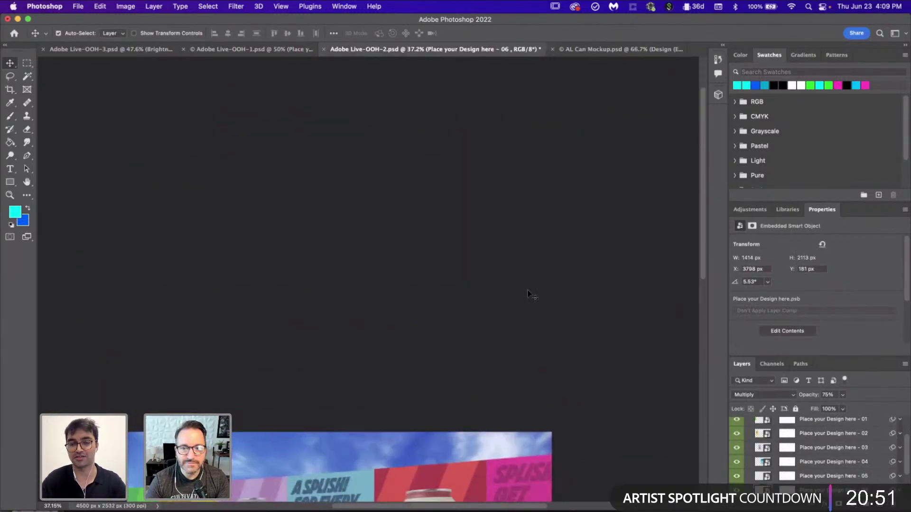
scroll(527, 289, down, 9)
scroll(529, 294, up, 3)
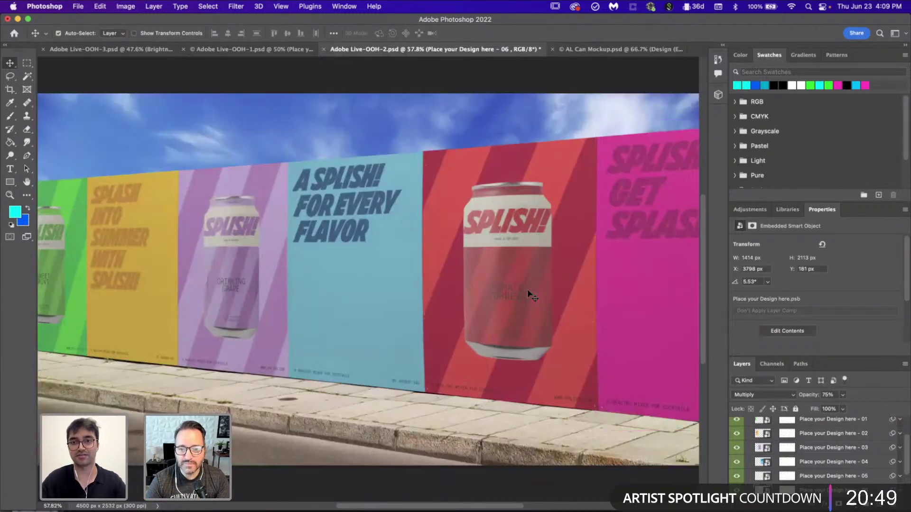
scroll(833, 452, up, 2)
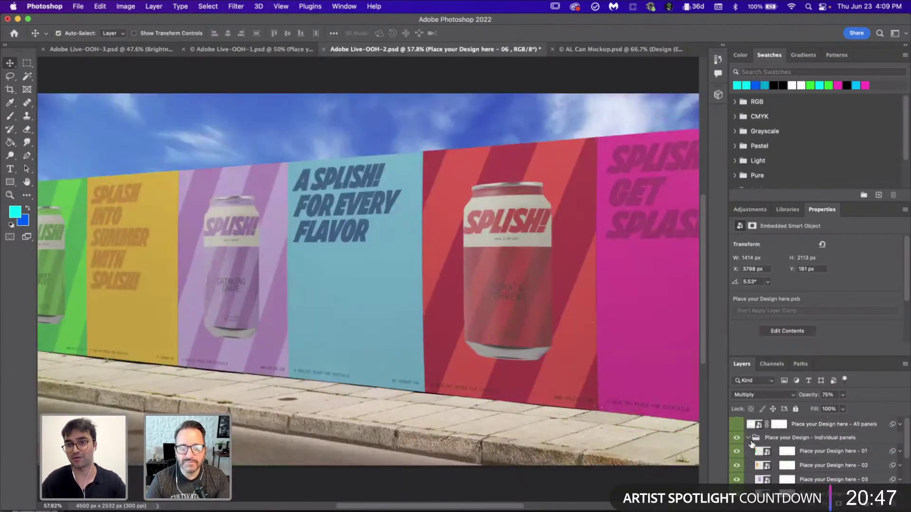
click(749, 439)
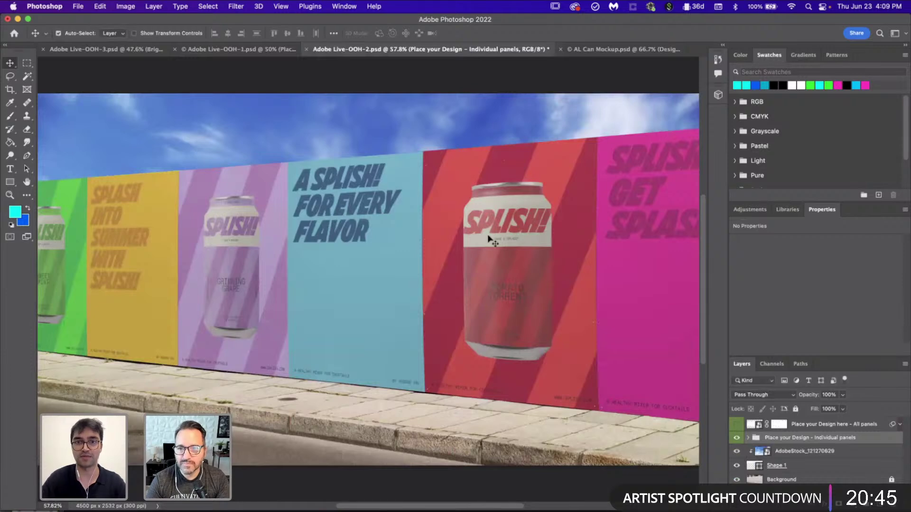
scroll(490, 239, down, 2)
scroll(490, 239, up, 5)
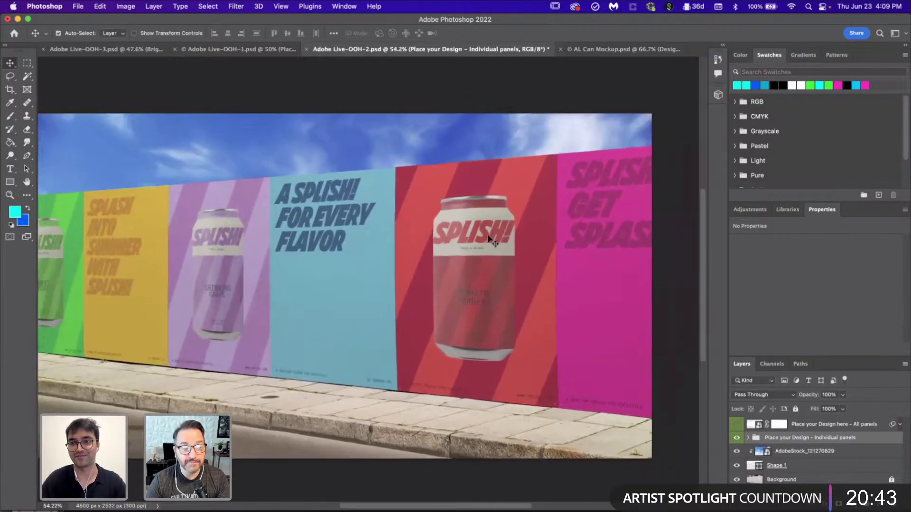
- Start a Pen path at the wall's top edge and add the bottom-left corner point
key(p)
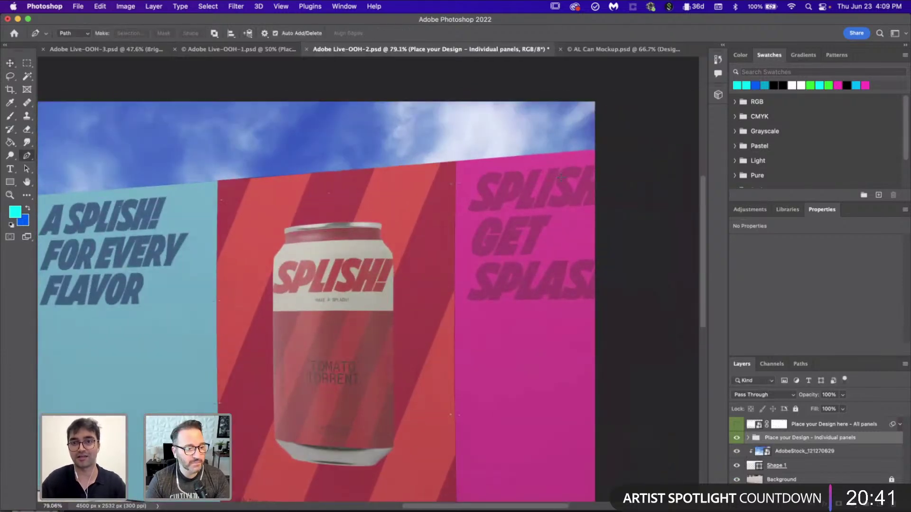
scroll(560, 178, up, 5)
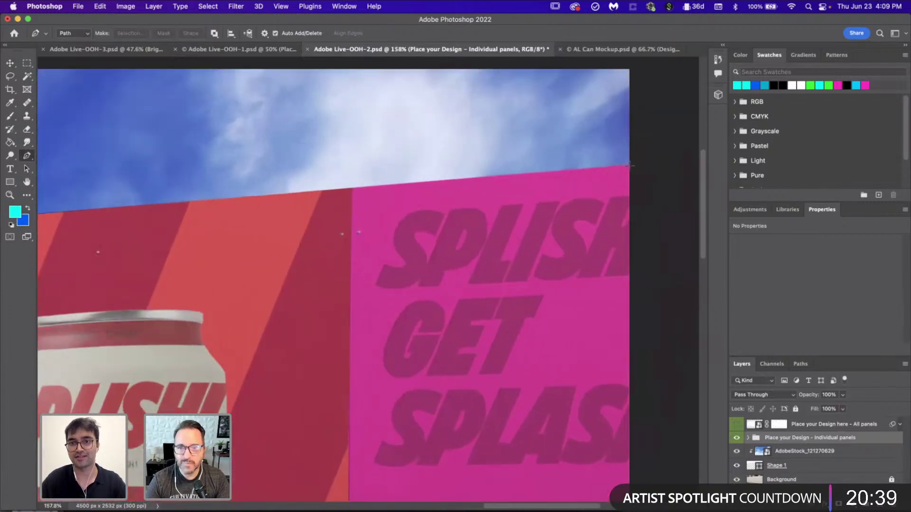
click(628, 165)
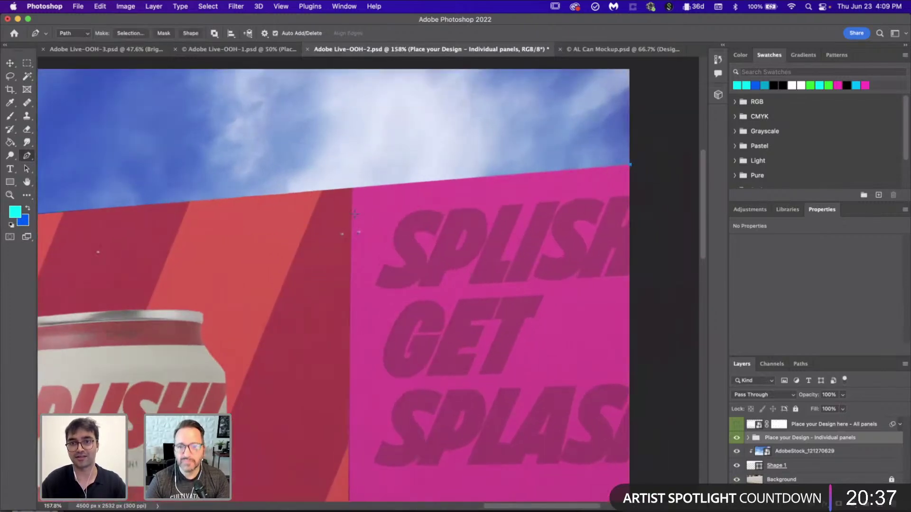
scroll(101, 233, left, 5)
scroll(101, 234, left, 2)
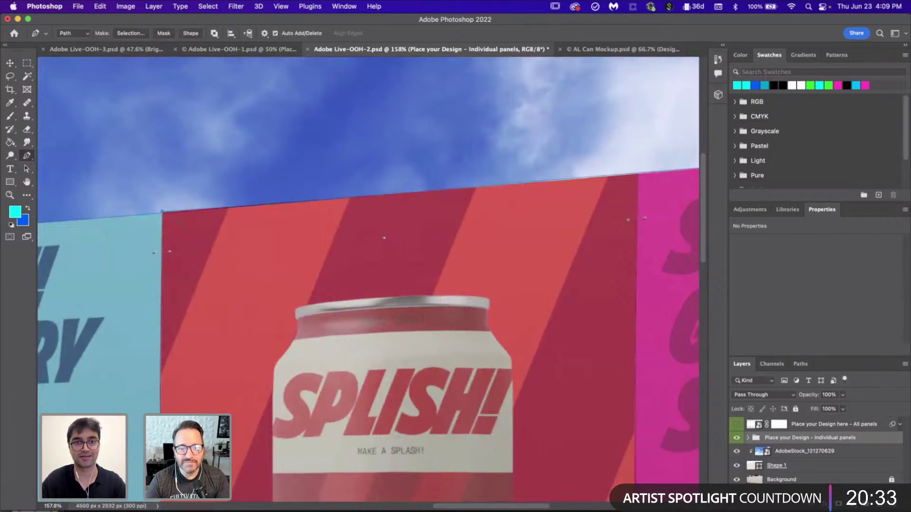
scroll(164, 213, left, 12)
scroll(180, 222, left, 2)
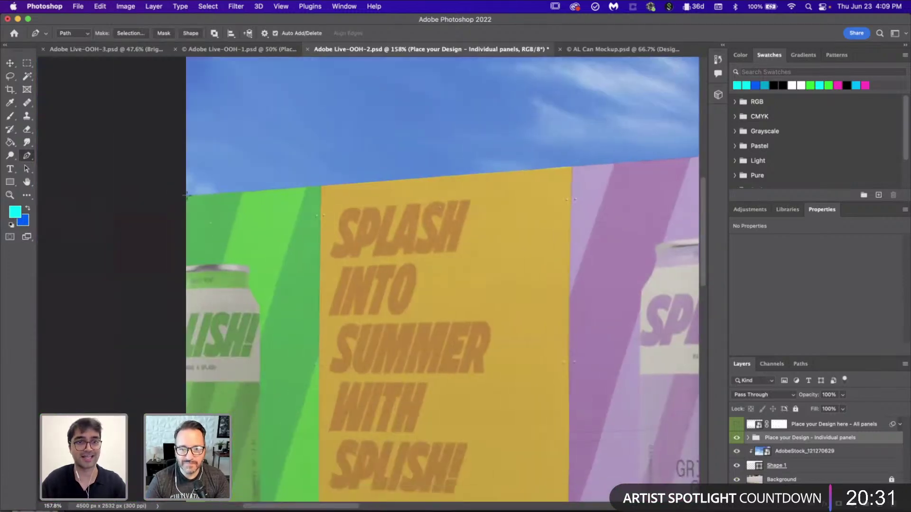
scroll(191, 221, down, 10)
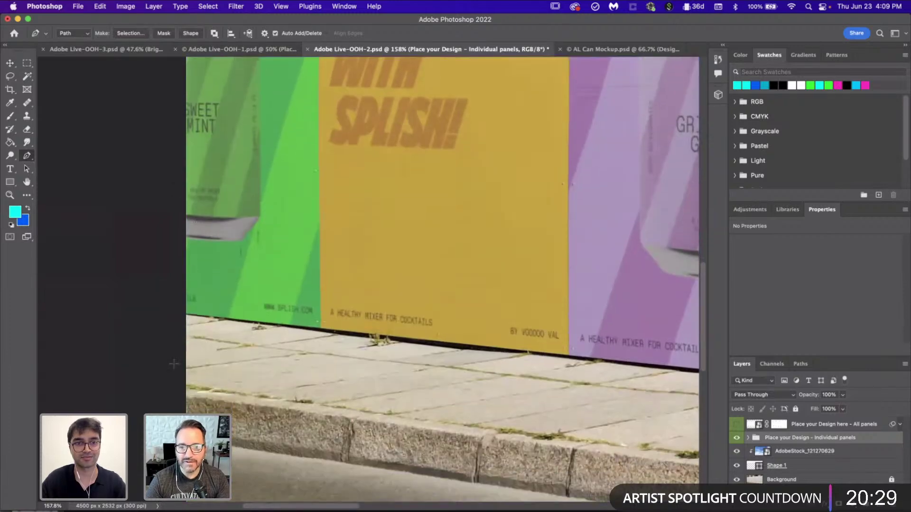
click(183, 314)
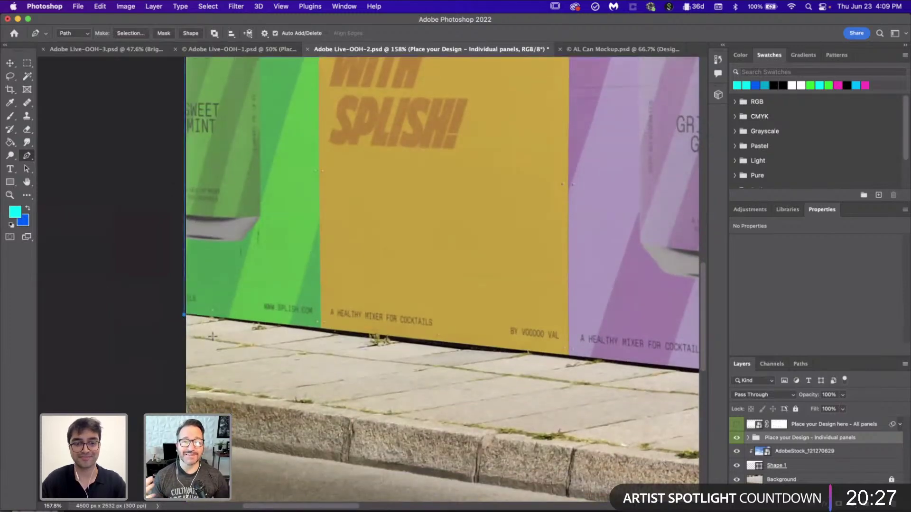
click(182, 315)
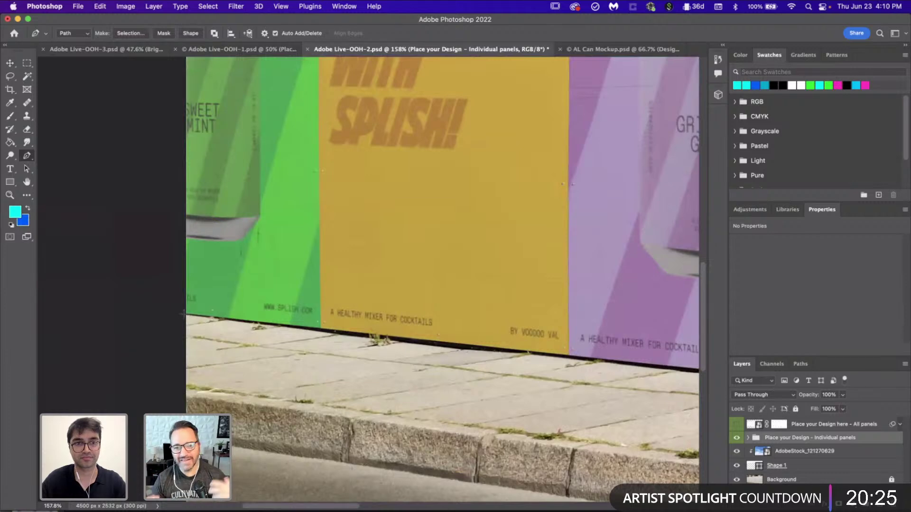
- Add the bottom-right and top-right corner points, then fit the billboard on screen
scroll(322, 351, right, 20)
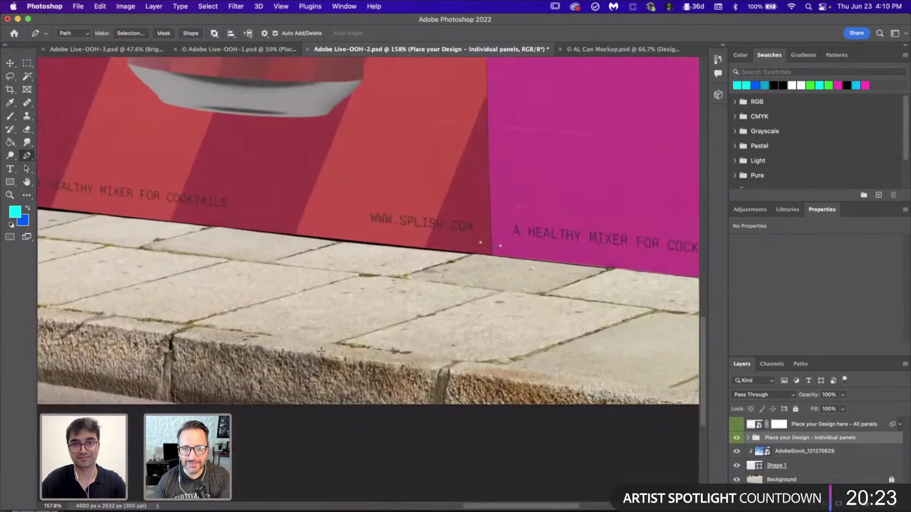
scroll(321, 351, right, 10)
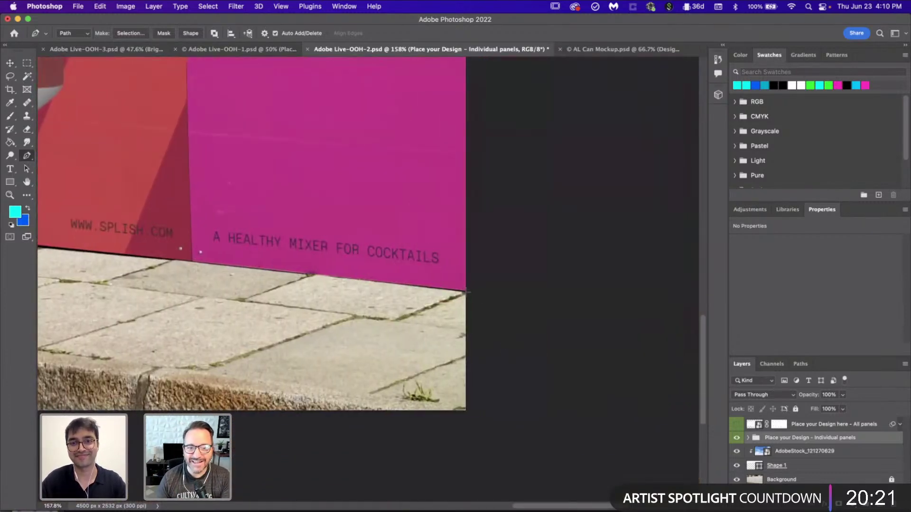
click(466, 291)
scroll(466, 291, up, 15)
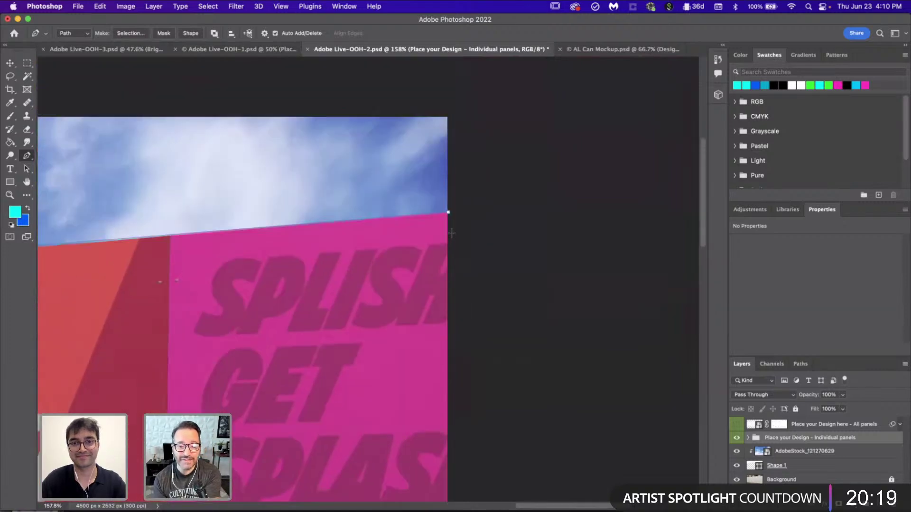
click(448, 214)
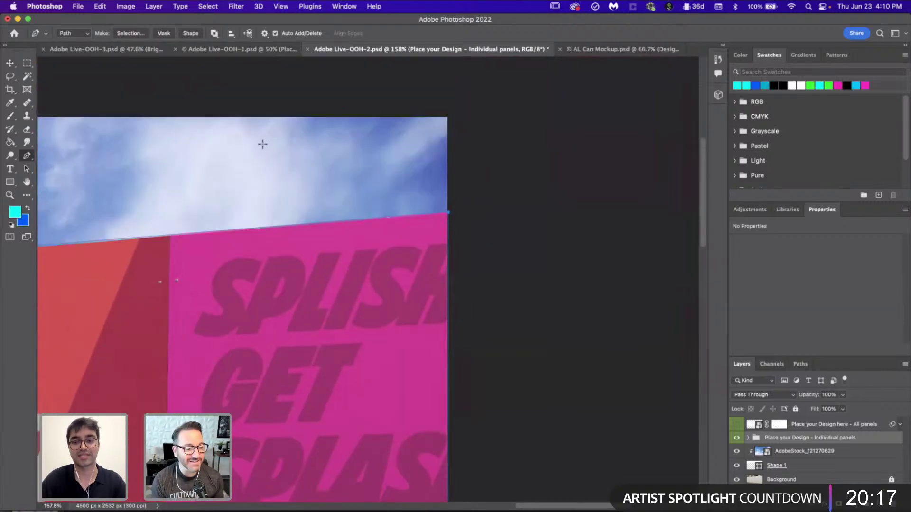
key(super+0)
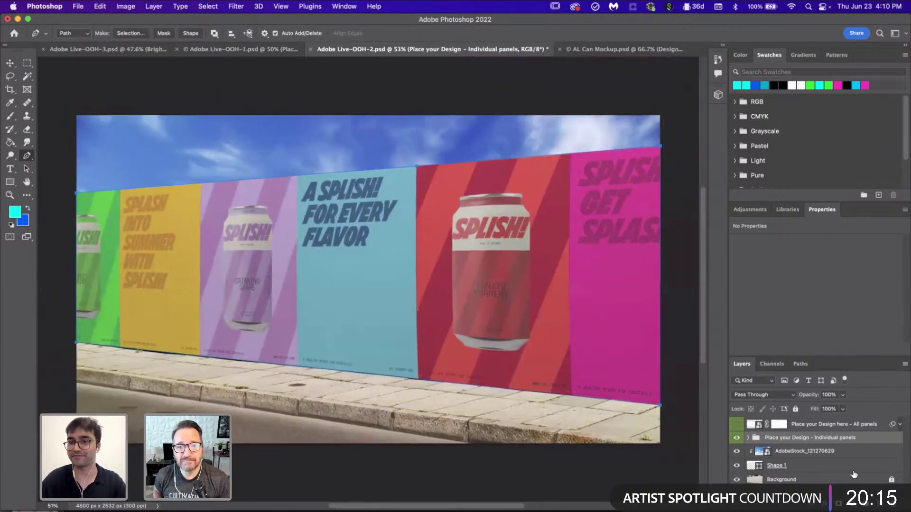
- On the 'Place your Design here - All panels' layer, turn the wall path into a selection
click(825, 426)
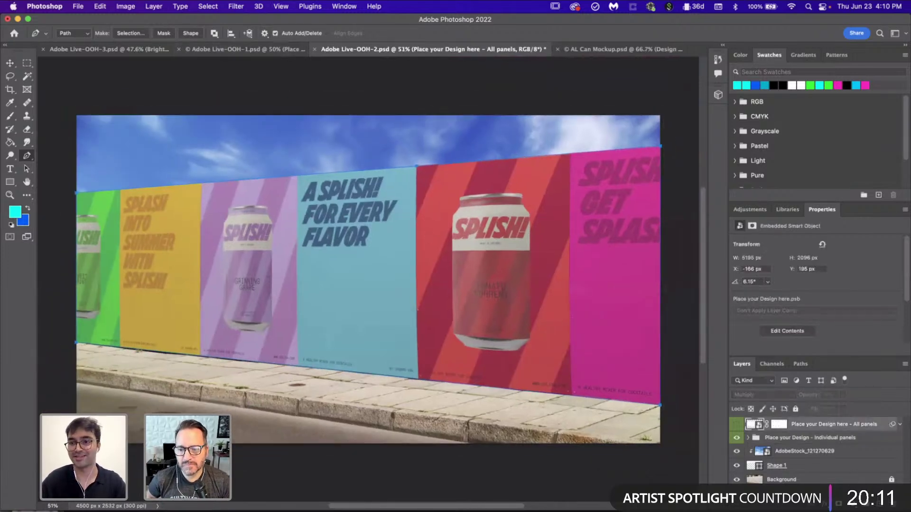
click(133, 33)
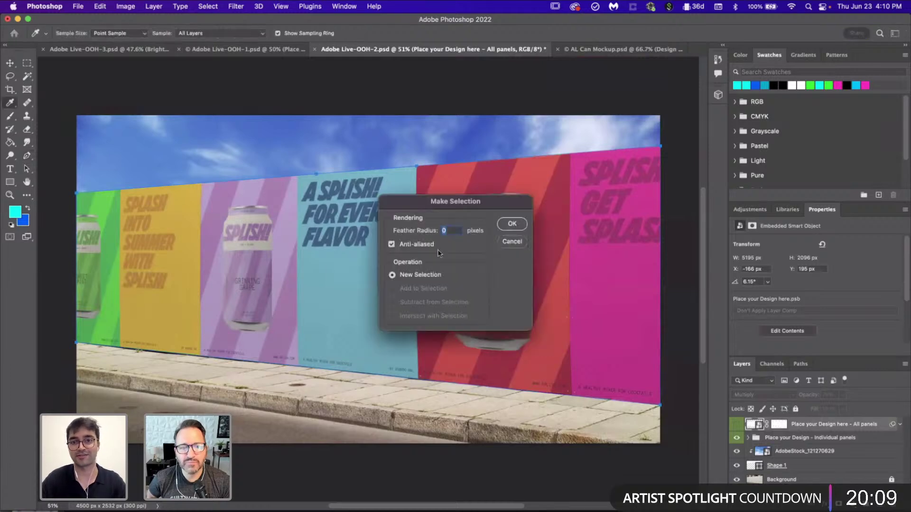
click(503, 228)
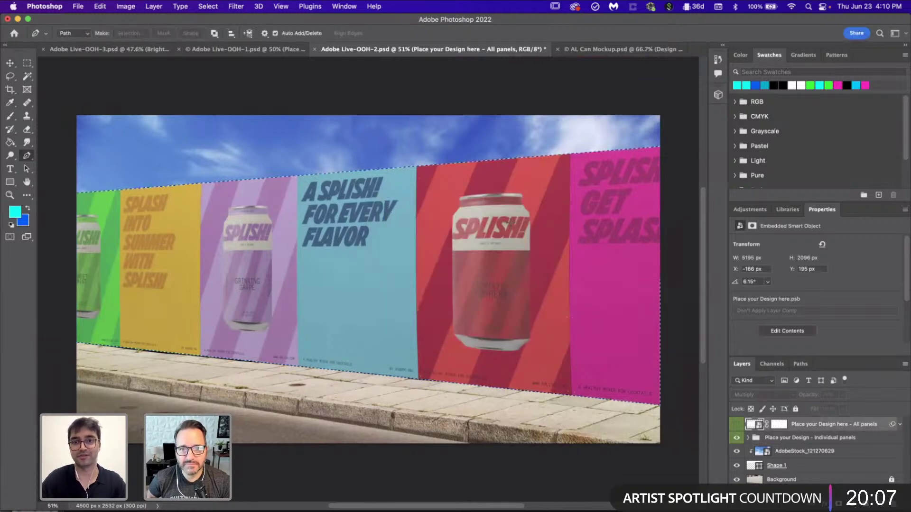
- Add a Brightness/Contrast adjustment with Brightness 18 and Contrast 26, then save the file
click(839, 493)
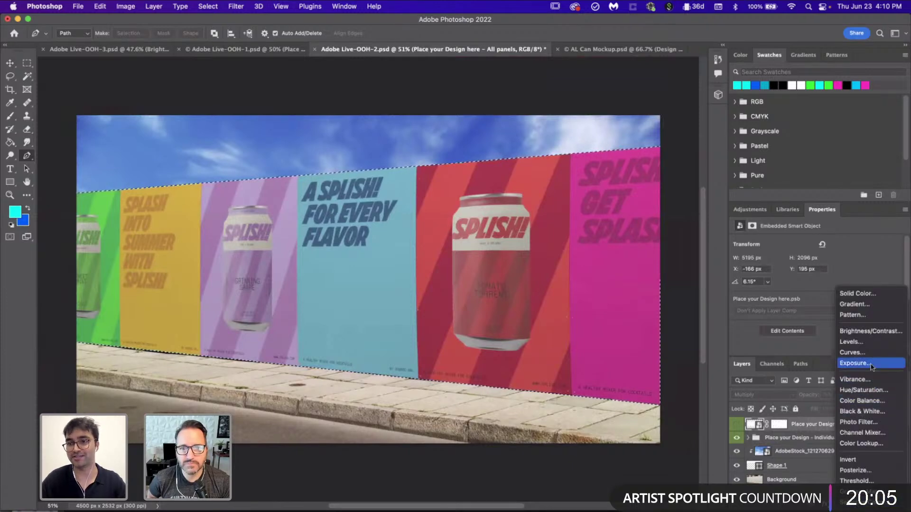
click(861, 332)
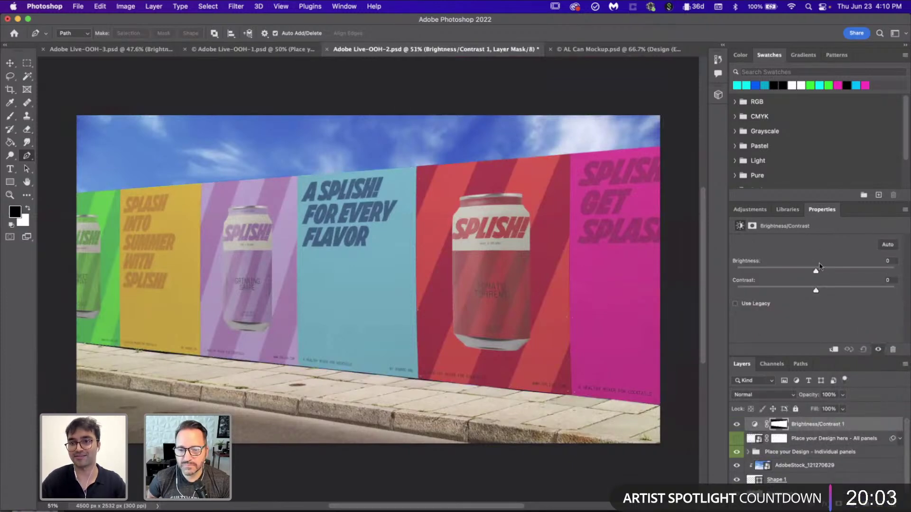
drag(825, 272, 829, 293)
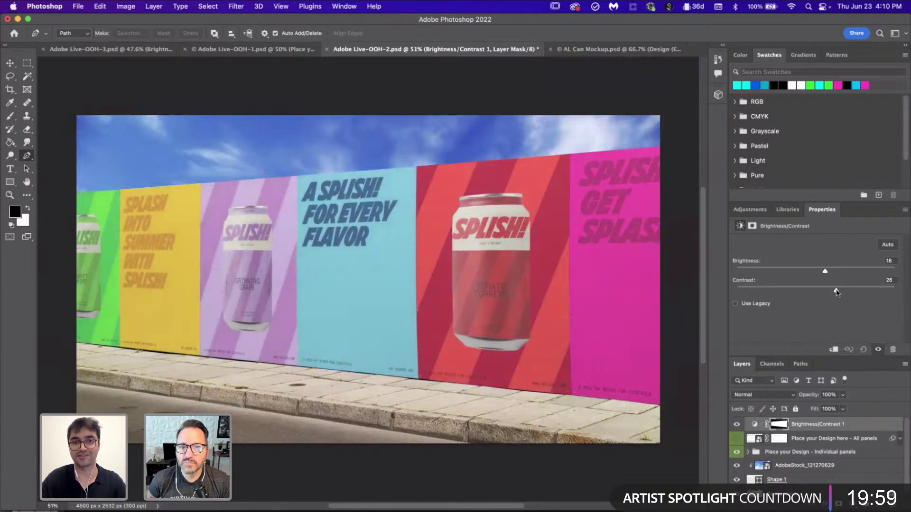
scroll(429, 338, down, 2)
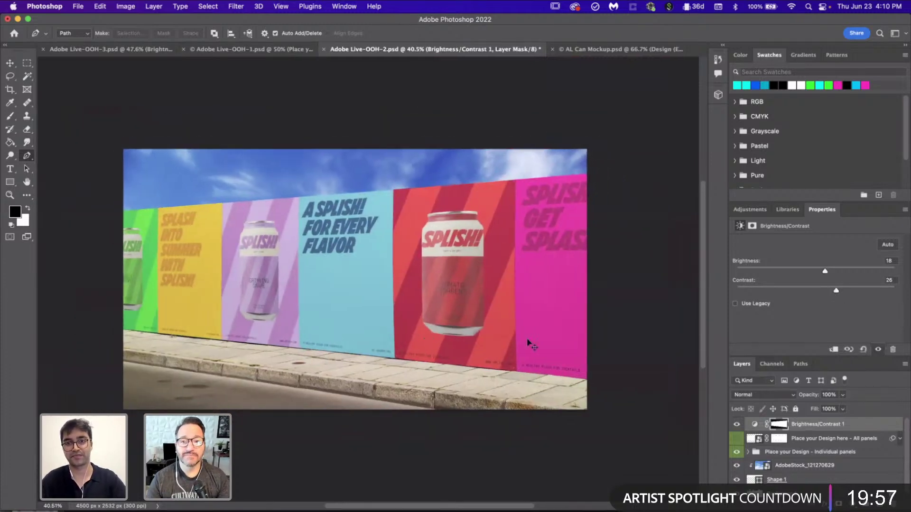
key(v)
key(super+s)
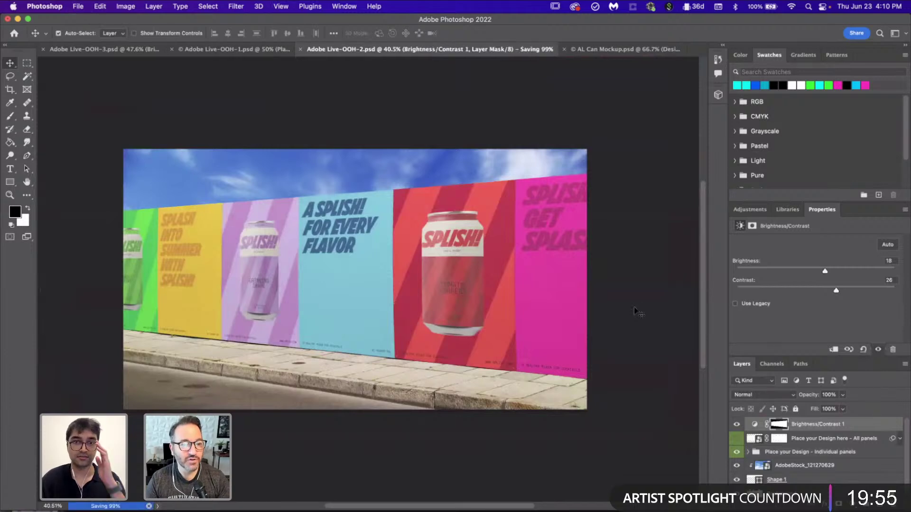
- Quick Export the mockup as PNG, saving Adobe Live-OOH-2.png into the Images folder
click(79, 8)
mouse_move(140, 150)
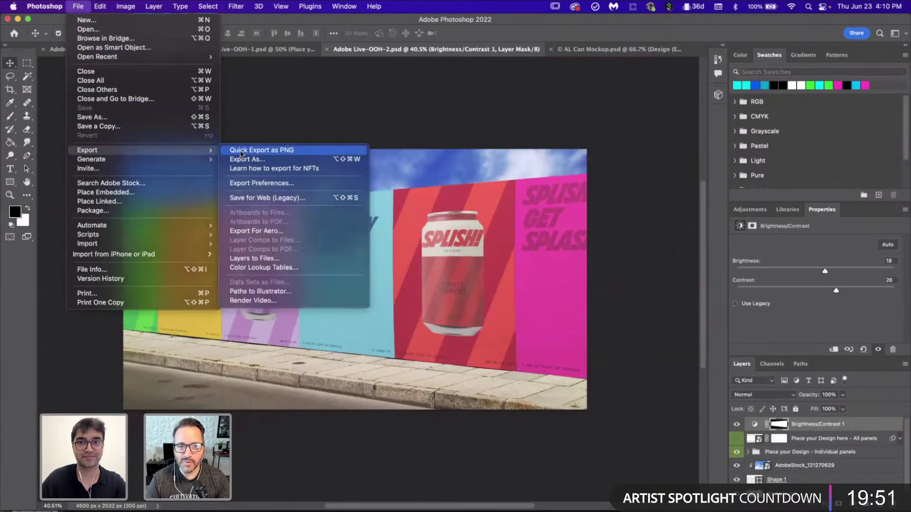
click(241, 151)
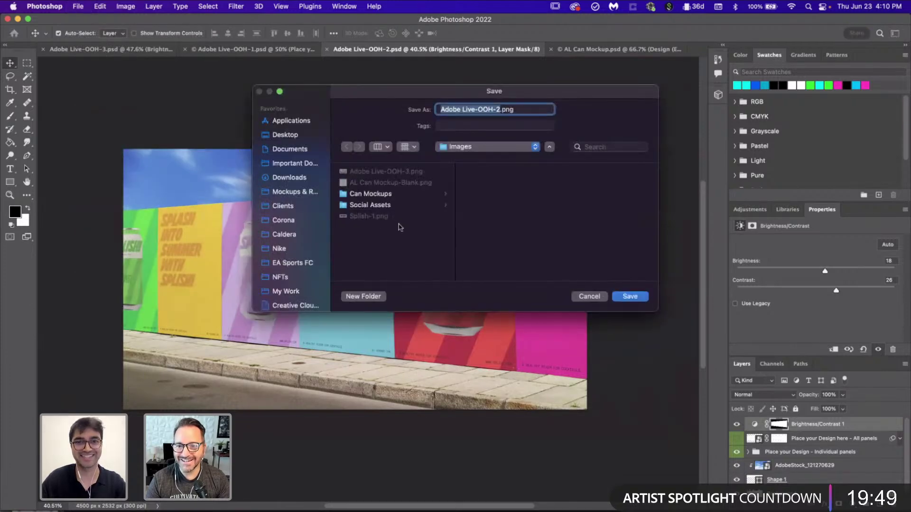
click(630, 296)
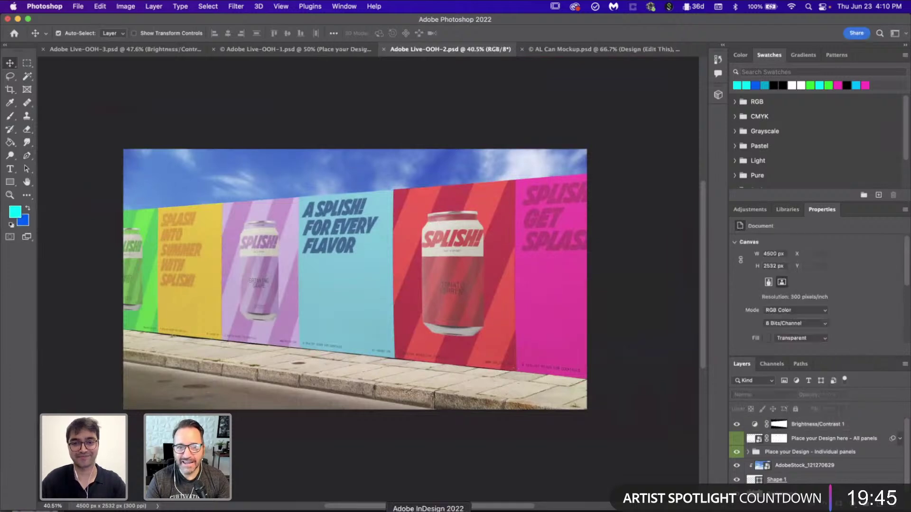
- In the Adobe Live Case Study Layout document, place Adobe Live-OOH-2.png from the Images folder
click(576, 509)
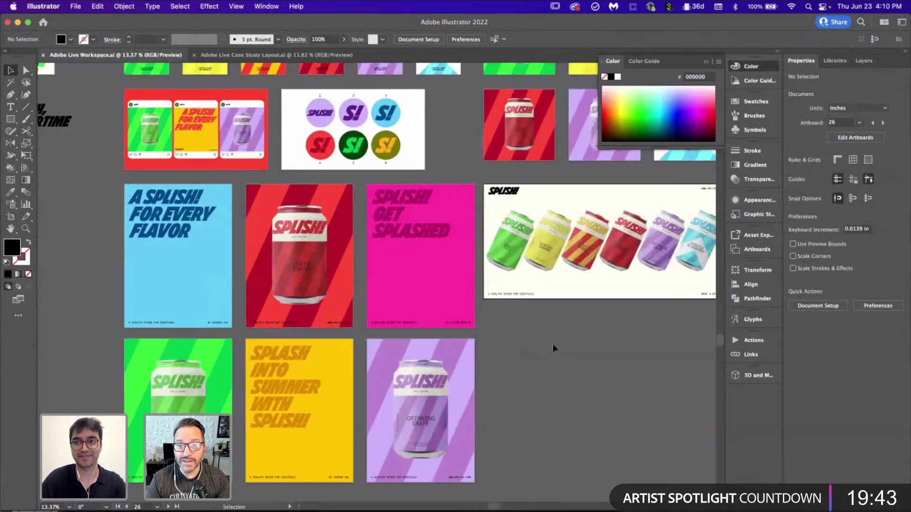
scroll(552, 343, right, 3)
click(275, 54)
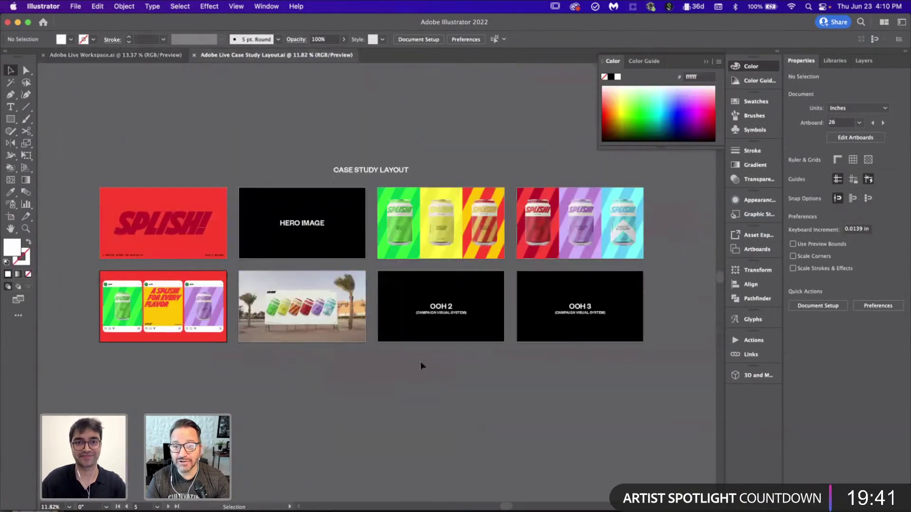
scroll(420, 361, up, 3)
scroll(411, 294, up, 2)
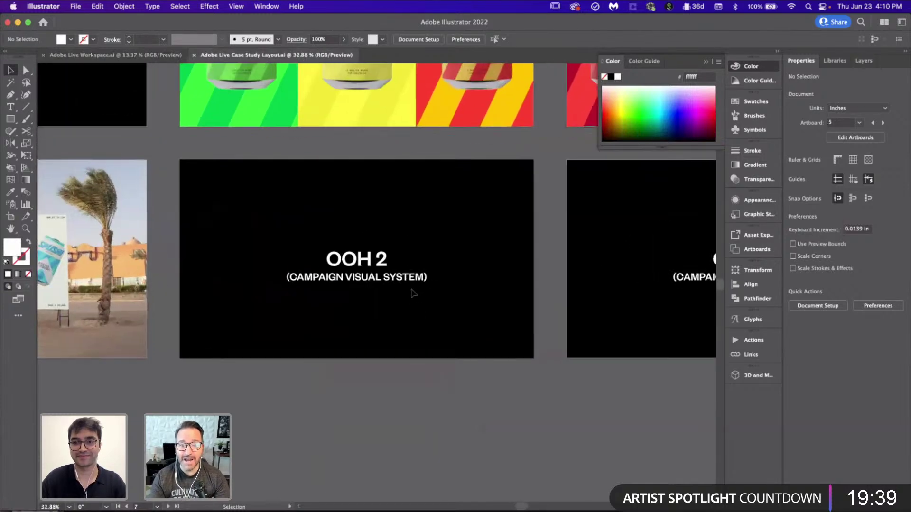
key(super+shift+p)
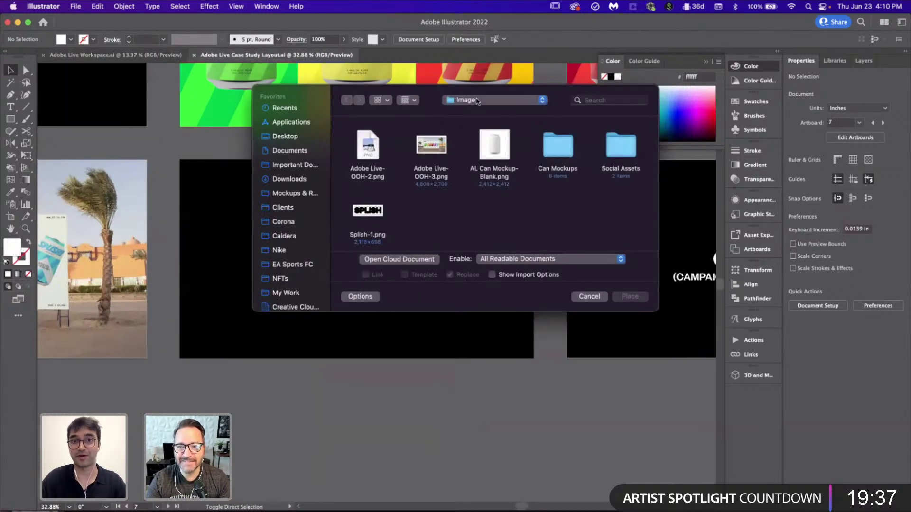
click(477, 101)
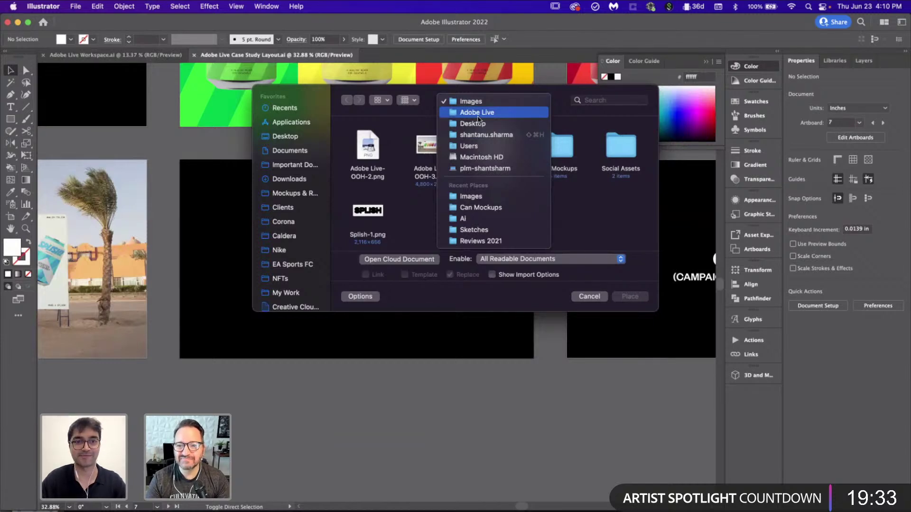
click(597, 216)
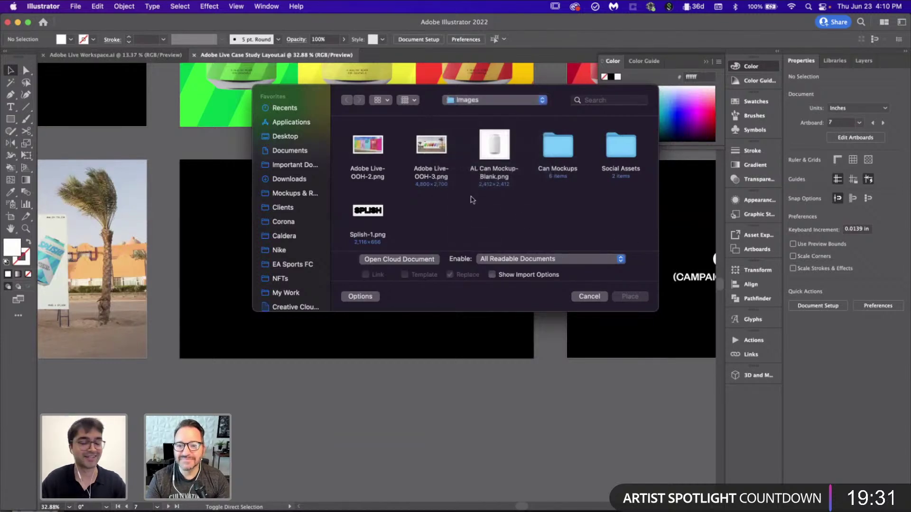
double_click(368, 151)
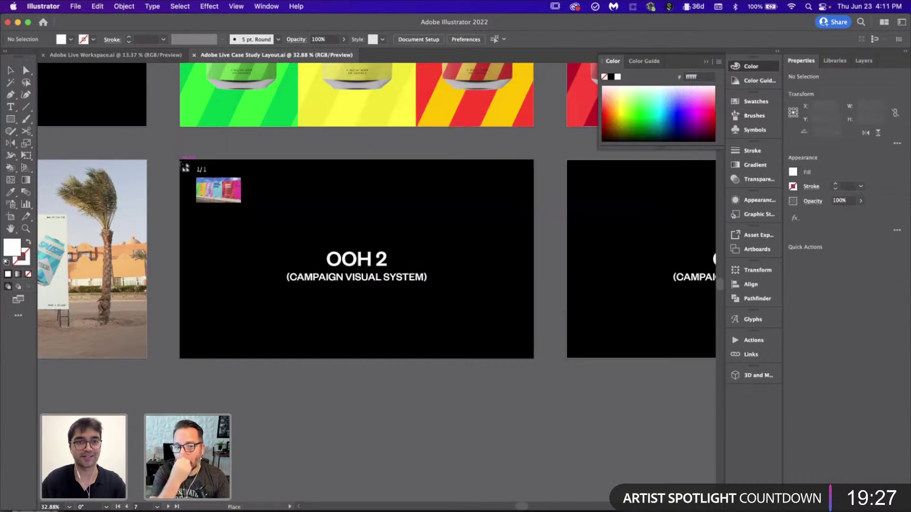
- Drag the image out to fill the OOH 2 artboard, then fit all artboards in view
drag(180, 160, 533, 414)
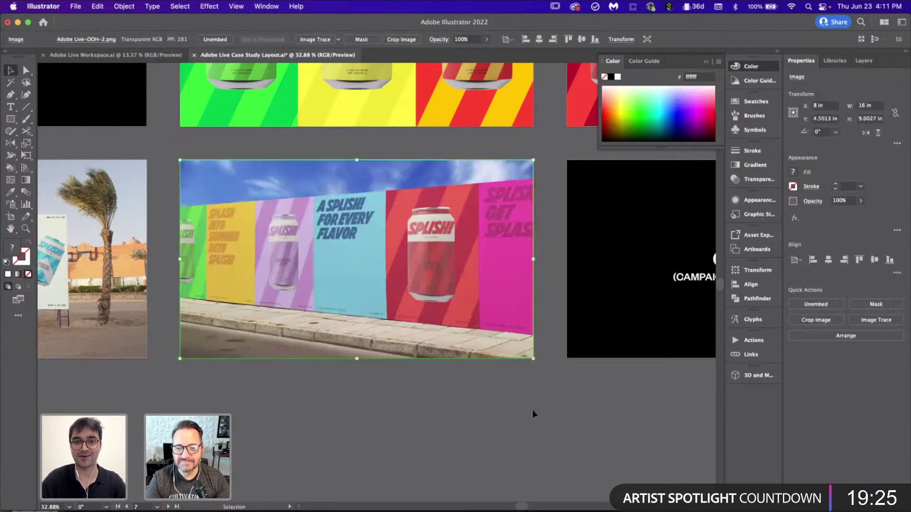
click(534, 414)
key(super+minus)
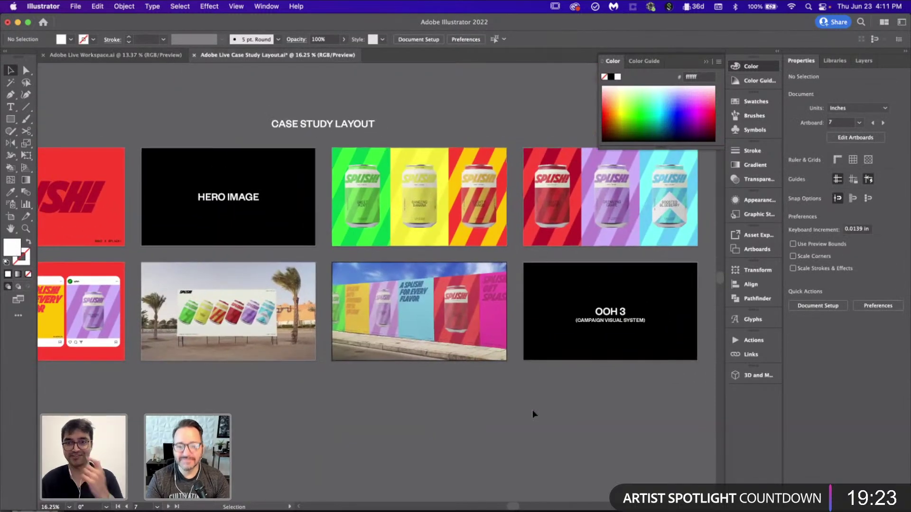
key(super+alt+0)
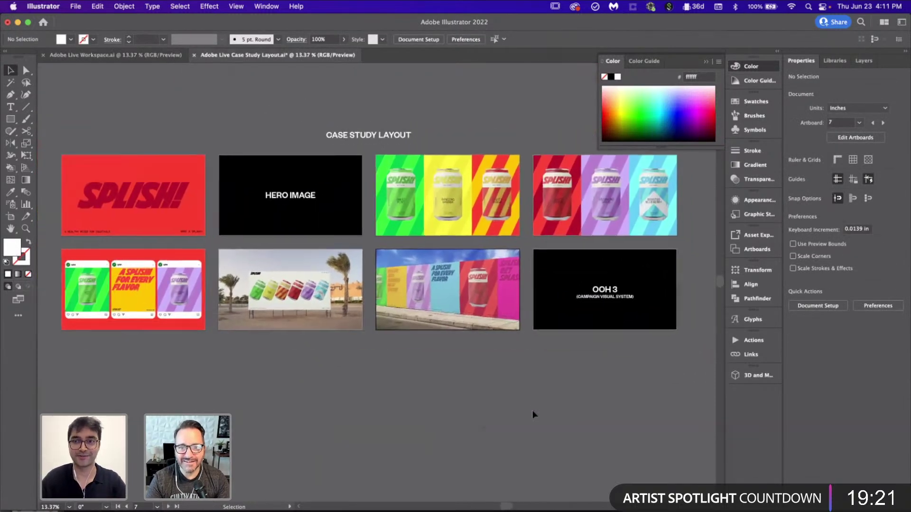
scroll(375, 282, right, 2)
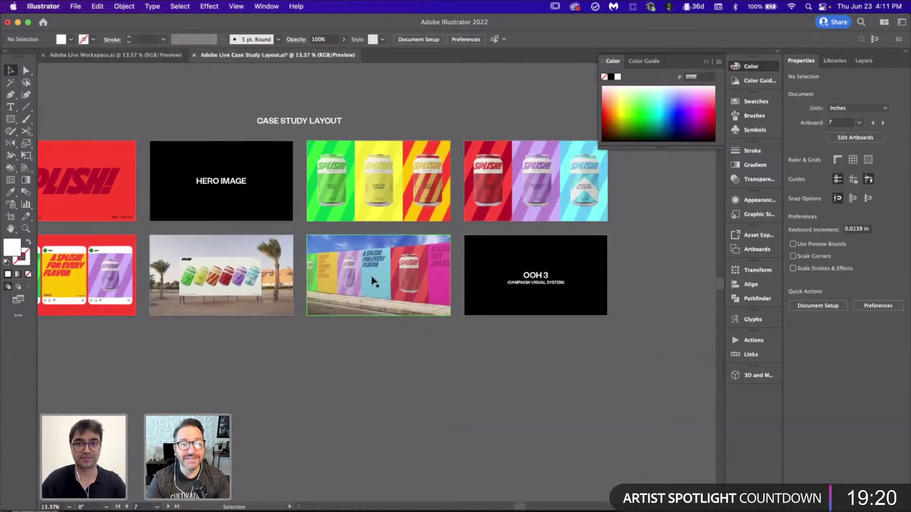
- In Adobe Live Workspace, select the red, purple and blue cans artboard with the Artboard tool
click(150, 56)
scroll(398, 389, down, 5)
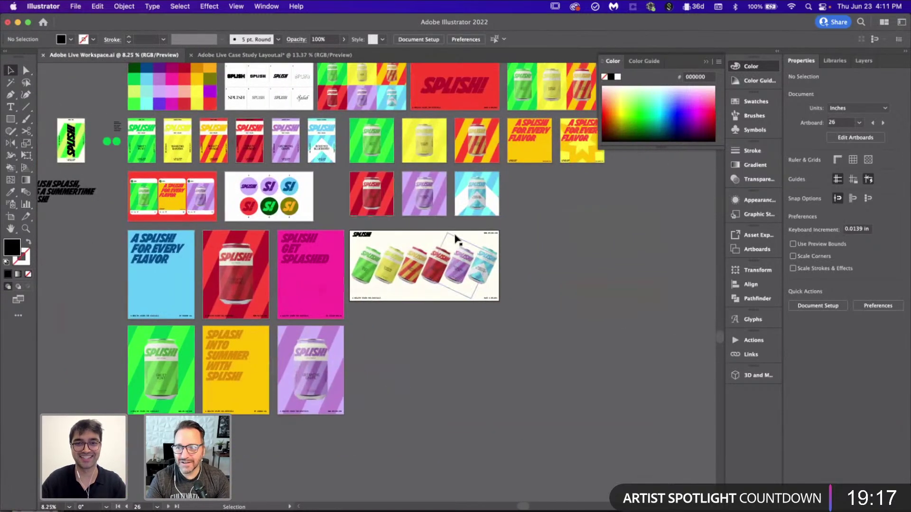
scroll(456, 240, up, 2)
scroll(456, 240, up, 2)
scroll(455, 240, down, 3)
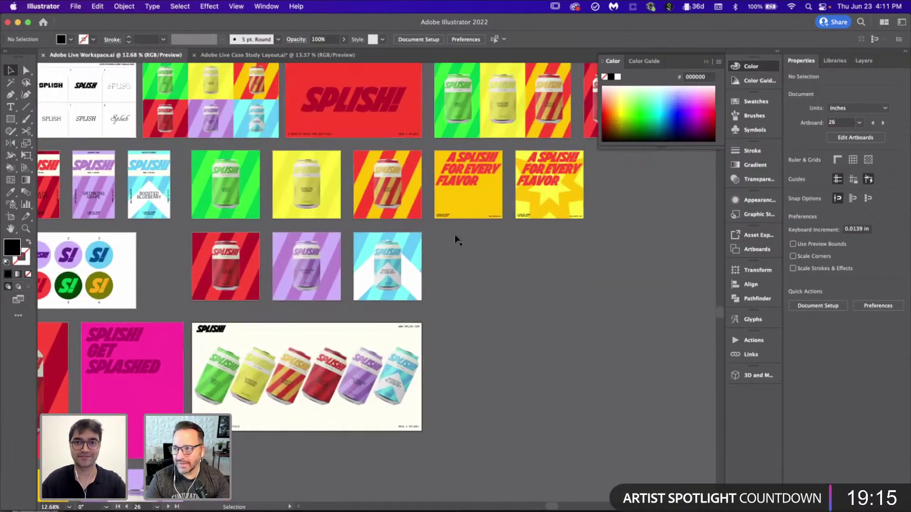
scroll(455, 234, right, 4)
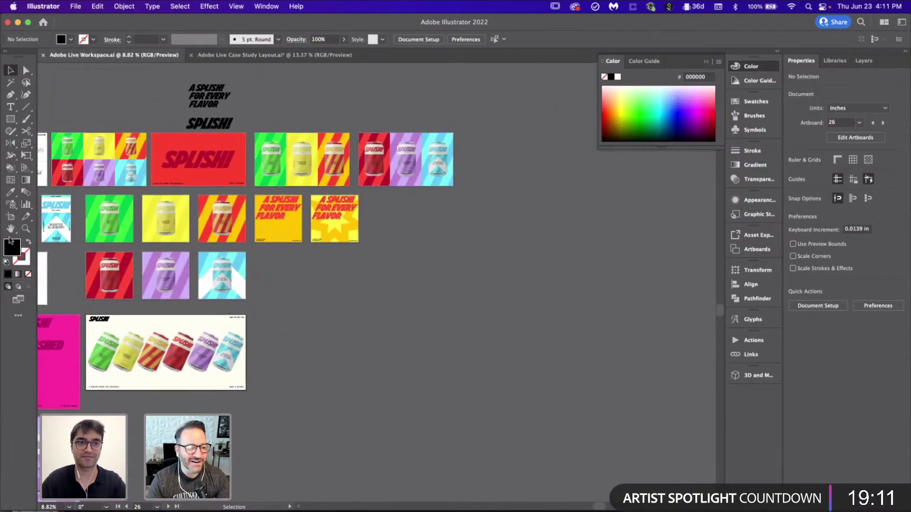
click(10, 216)
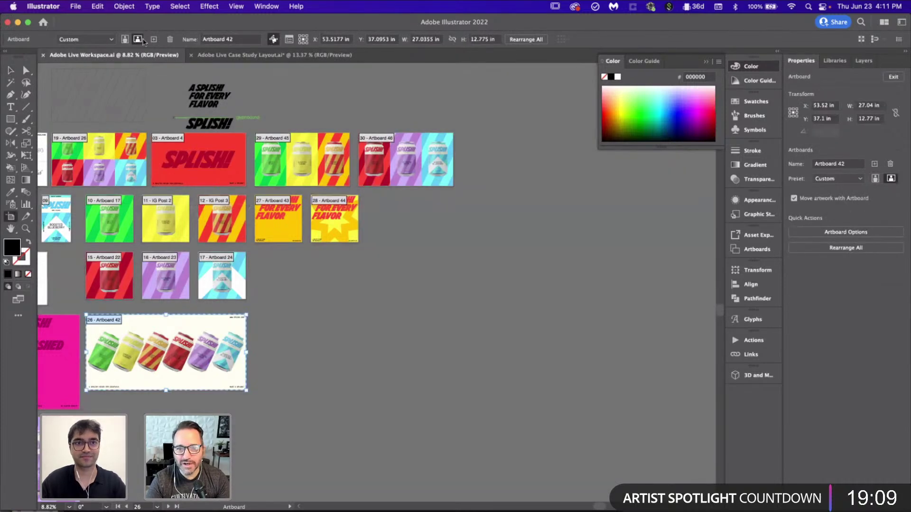
click(450, 163)
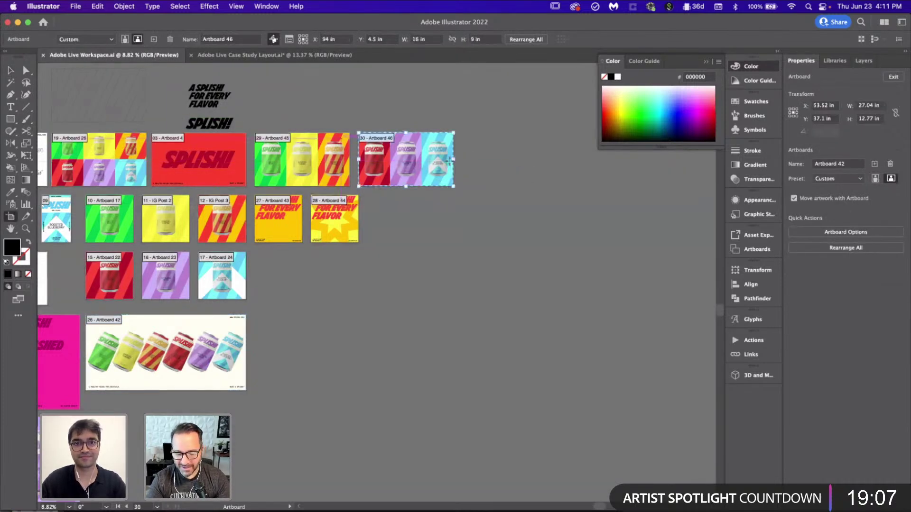
- Create new Artboard 47 and move it beside the wide cans artboard
click(154, 40)
scroll(397, 336, down, 3)
scroll(397, 337, left, 3)
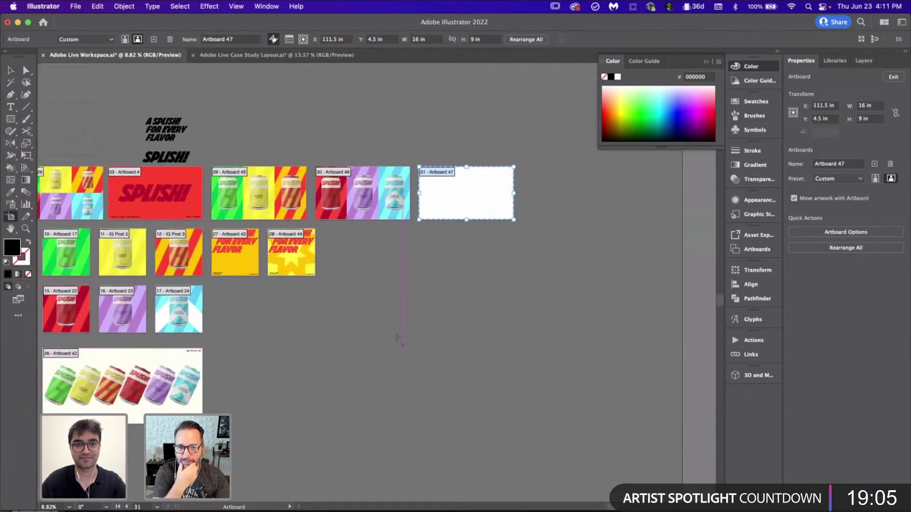
drag(486, 194, 279, 376)
scroll(279, 376, up, 3)
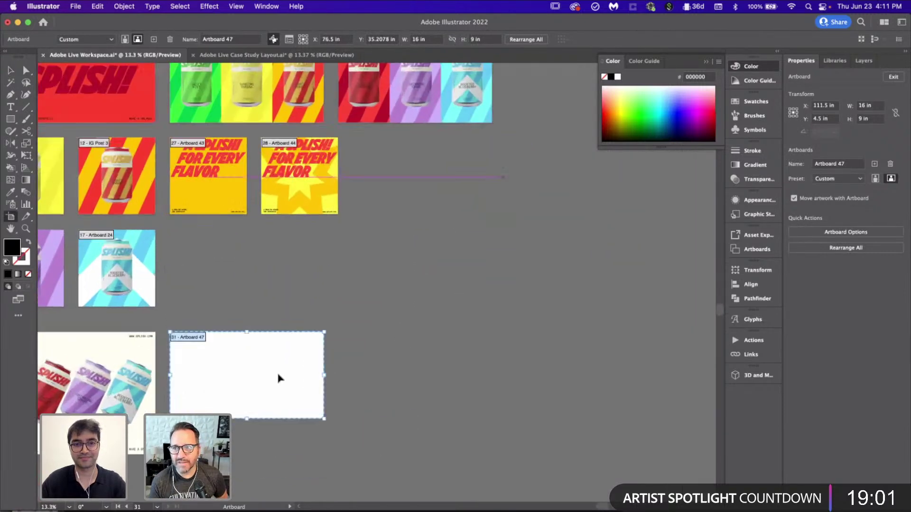
key(Escape)
scroll(279, 377, left, 2)
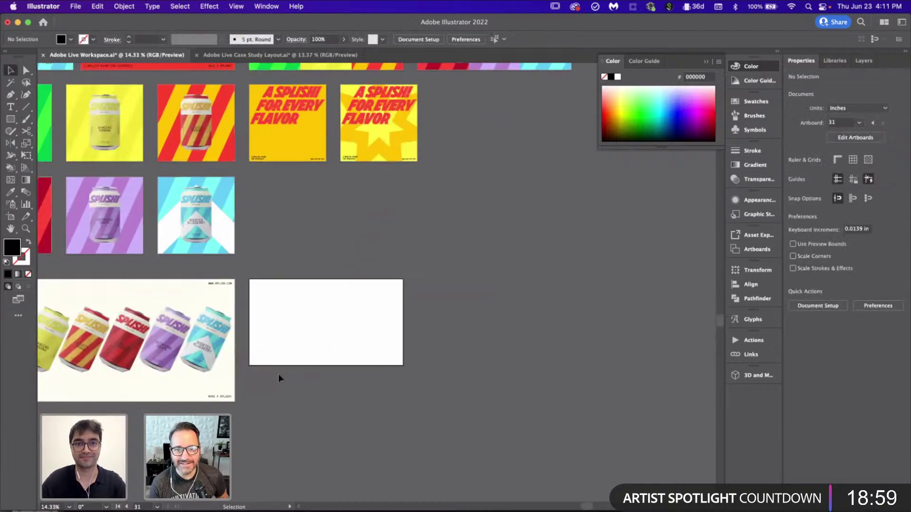
- Duplicate the tilted six-can lineup, scale the copy down and move it onto Artboard 47
click(255, 346)
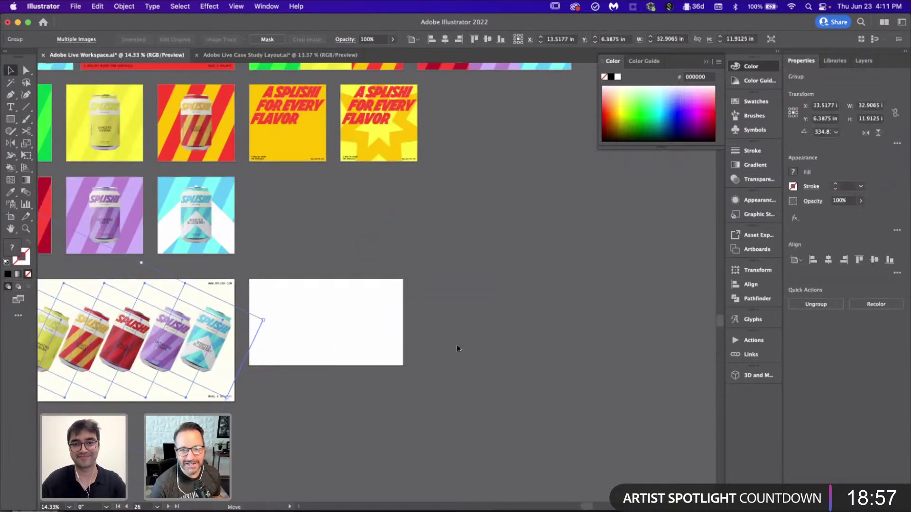
drag(457, 349, 607, 349)
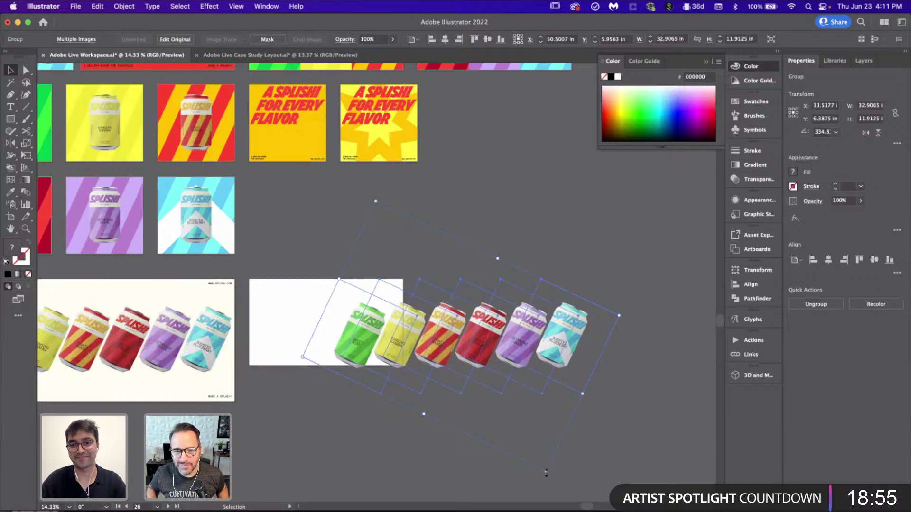
drag(546, 472, 487, 380)
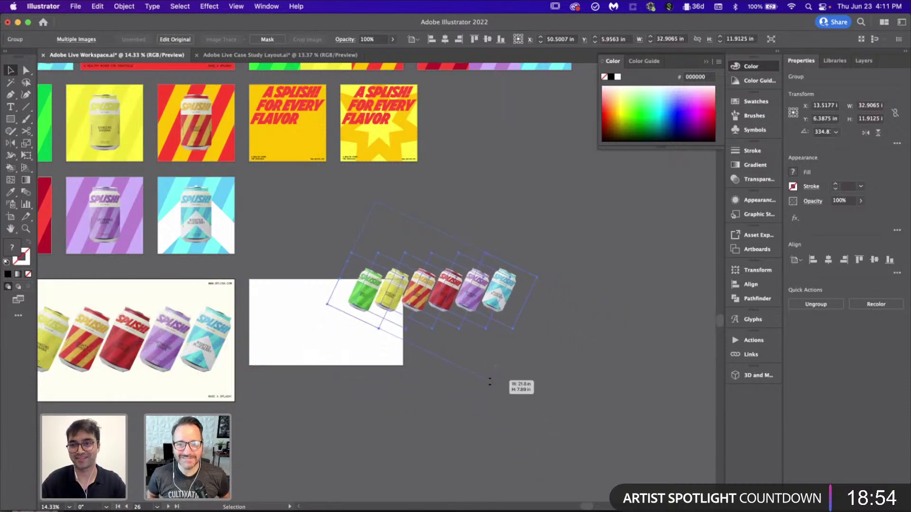
click(480, 250)
drag(479, 298, 380, 329)
scroll(380, 328, up, 3)
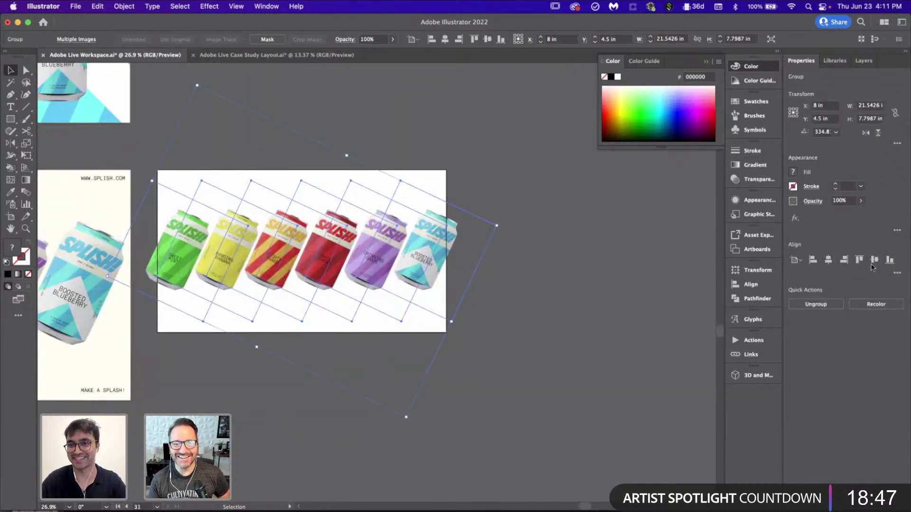
click(588, 259)
- Glance at the Case Study Layout, then select the wide cans artboard's cream background in Workspace
scroll(247, 165, up, 2)
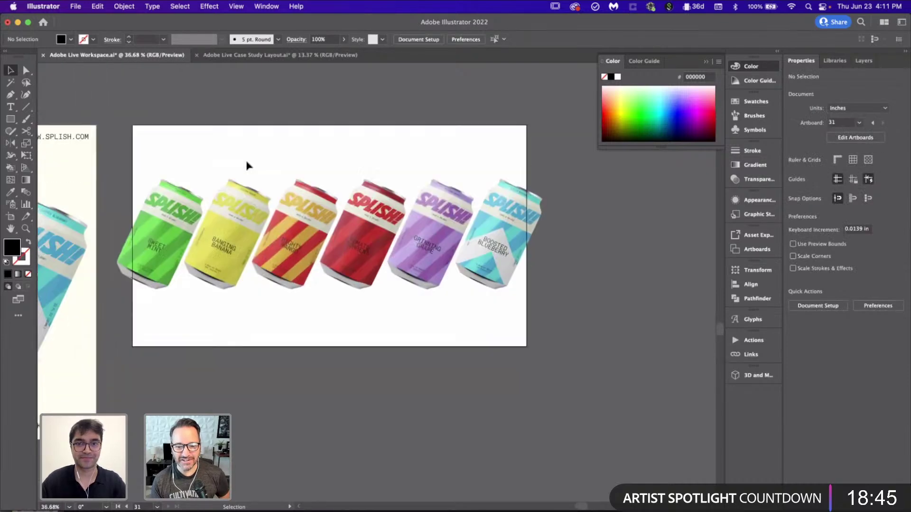
scroll(246, 165, up, 2)
scroll(246, 165, down, 2)
scroll(246, 165, left, 3)
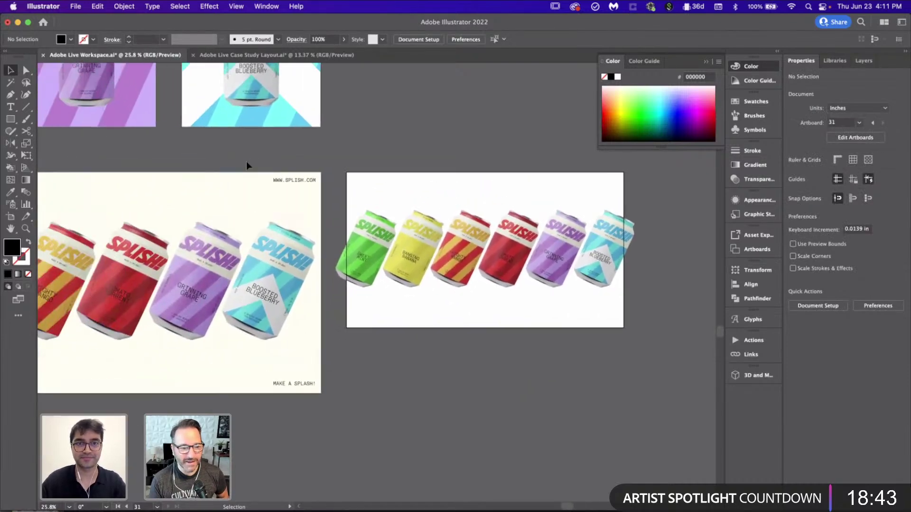
click(307, 60)
scroll(386, 223, down, 2)
scroll(386, 223, up, 2)
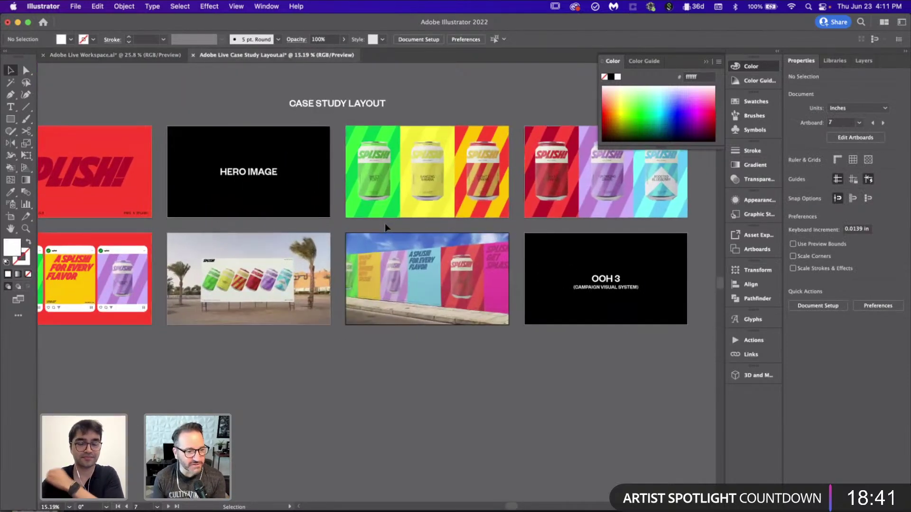
scroll(382, 228, down, 2)
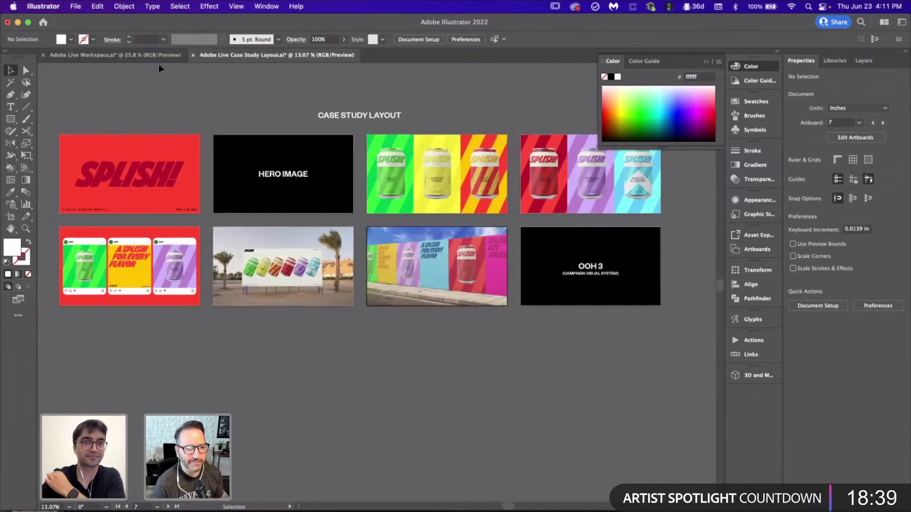
click(152, 55)
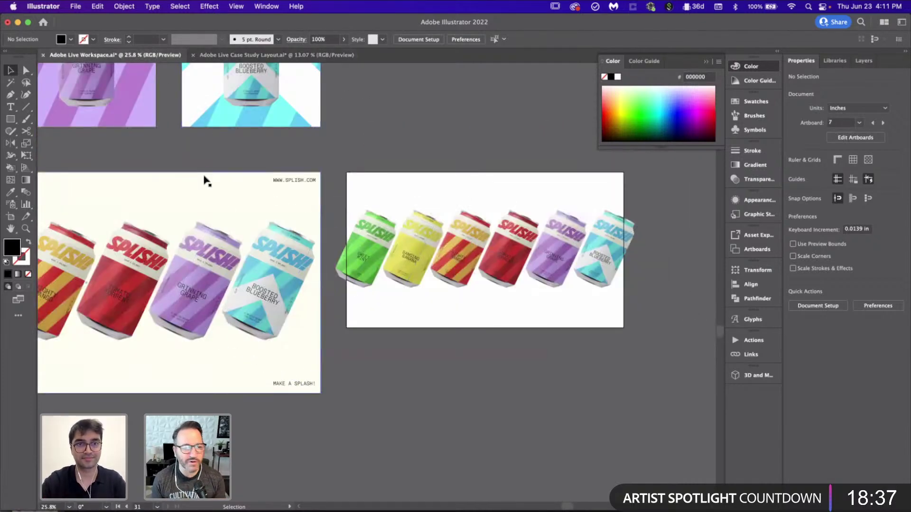
click(205, 180)
- Draw a cream rectangle over the new 16 x 9 in artboard and arrange it against the cans
scroll(590, 364, right, 5)
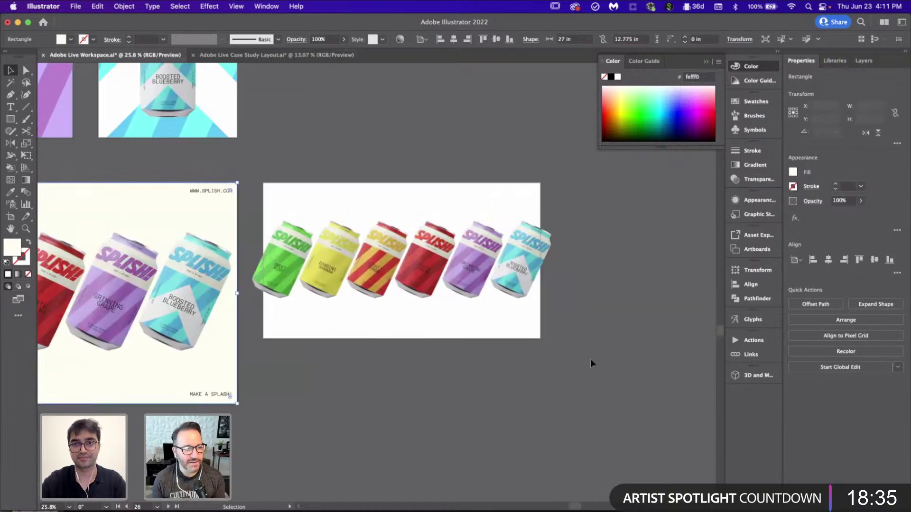
key(m)
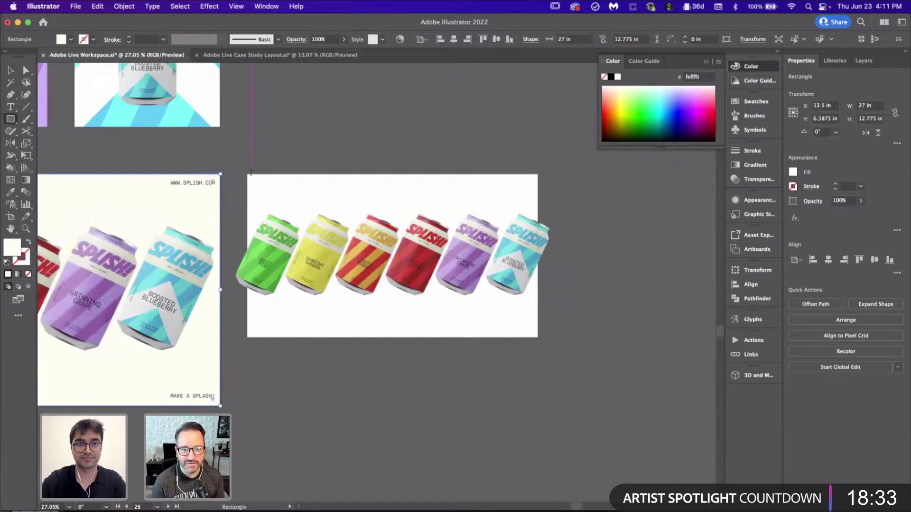
drag(249, 176, 538, 338)
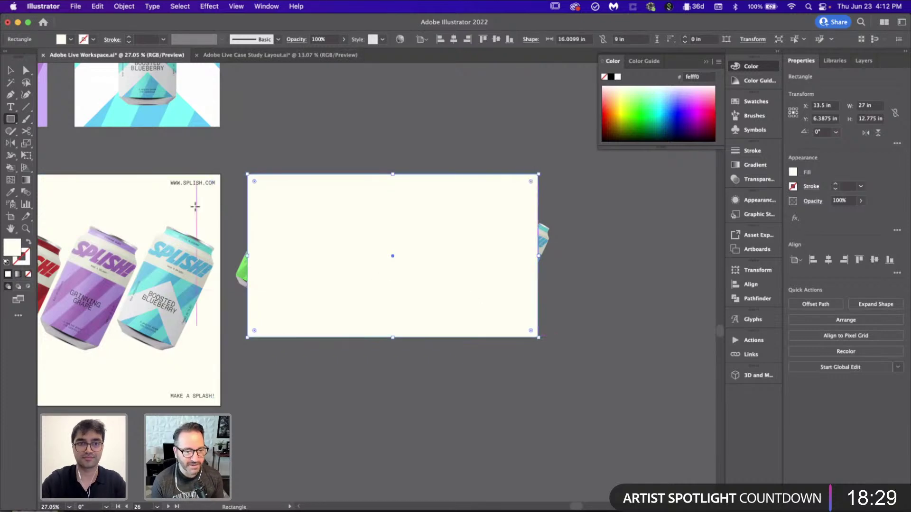
key(super+shift+bracketleft)
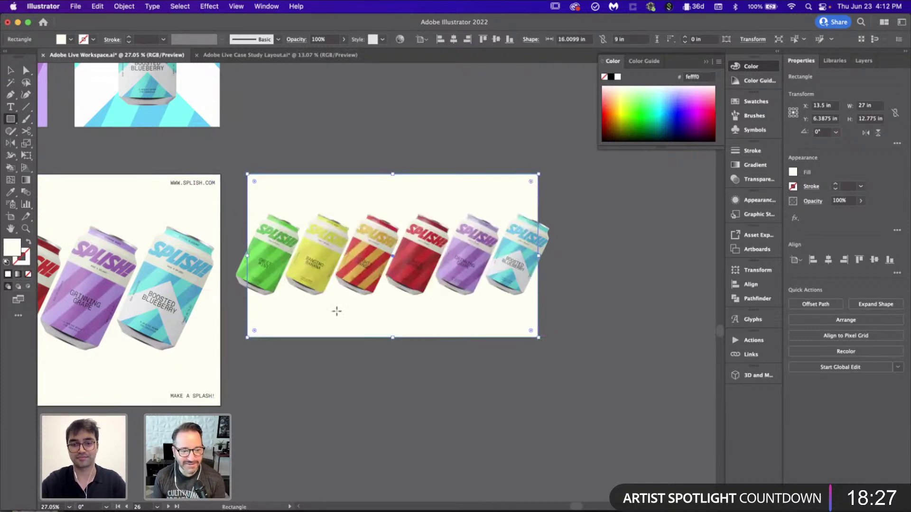
key(v)
click(366, 352)
click(464, 179)
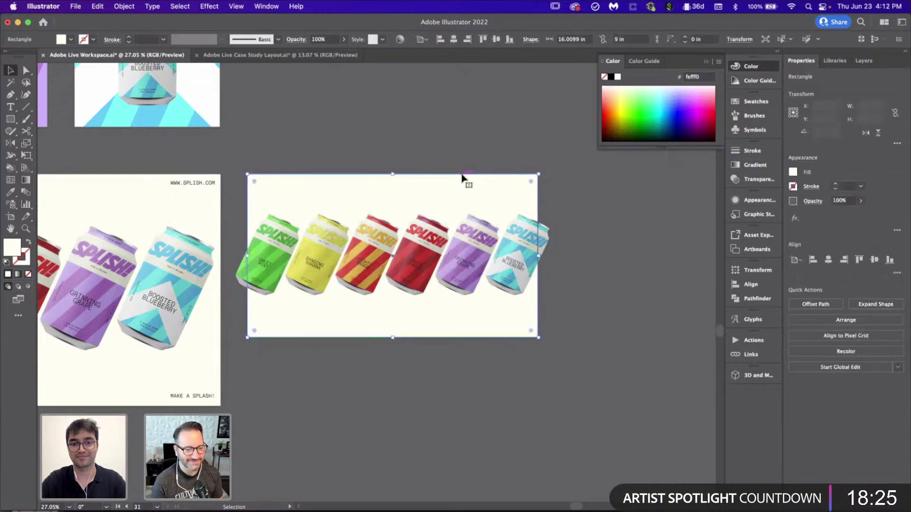
click(507, 367)
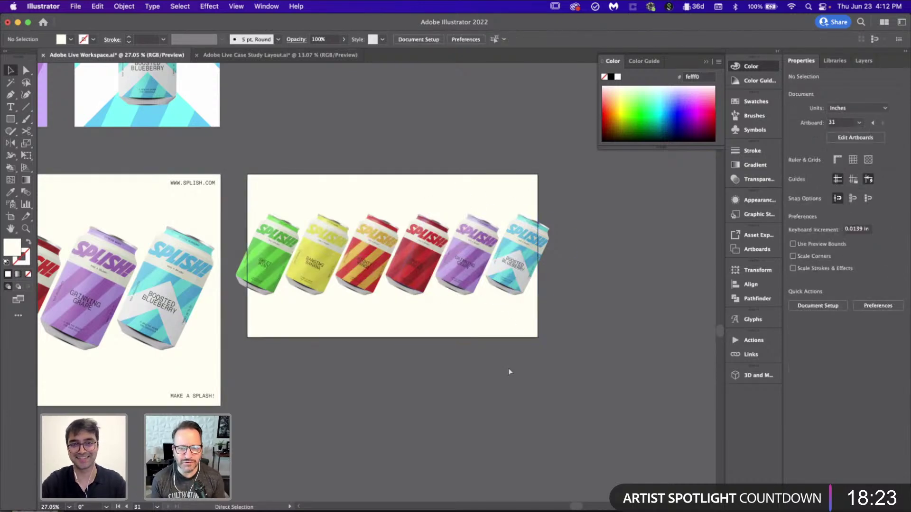
key(super+z)
- Select the cream rectangle with the six cans and make a clipping mask
drag(279, 175, 478, 299)
click(845, 335)
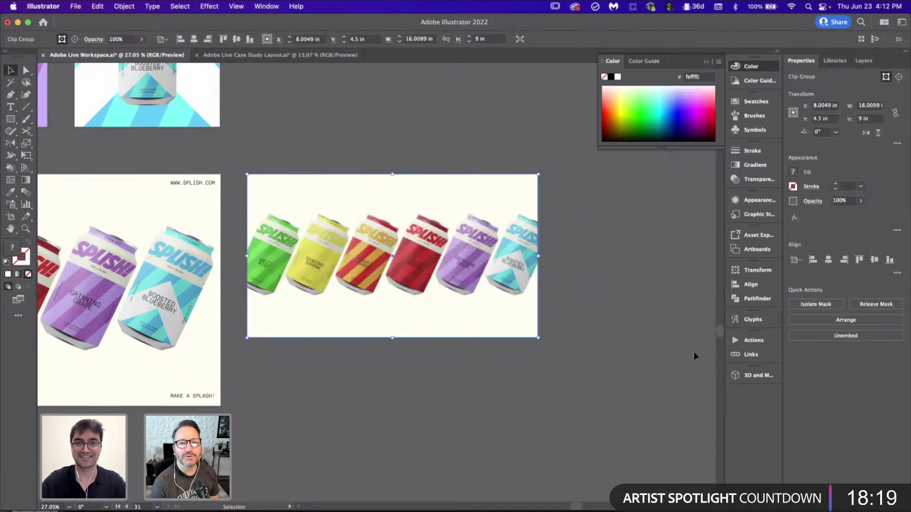
click(556, 345)
scroll(557, 345, down, 3)
click(488, 287)
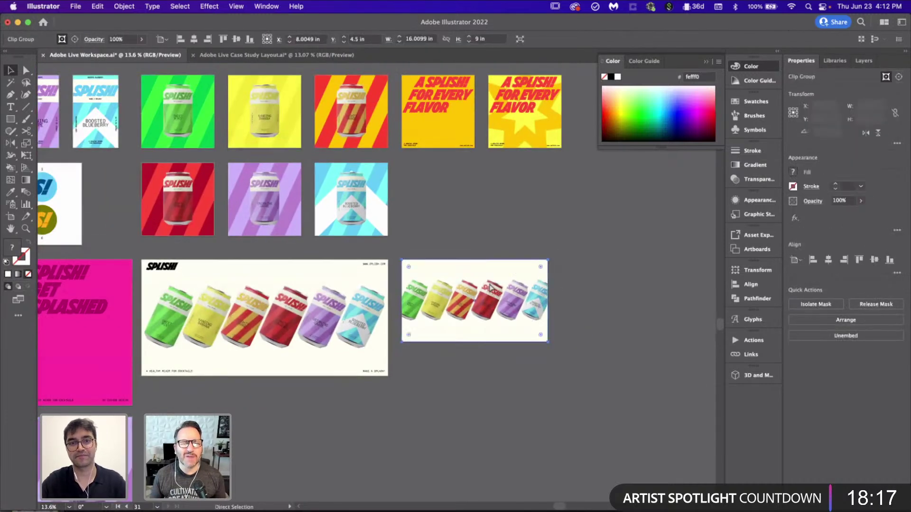
- Copy the clipped cans and paste them in front on the Case Study Layout's cream HERO IMAGE artboard
key(super+c)
key(super+grave)
click(295, 173)
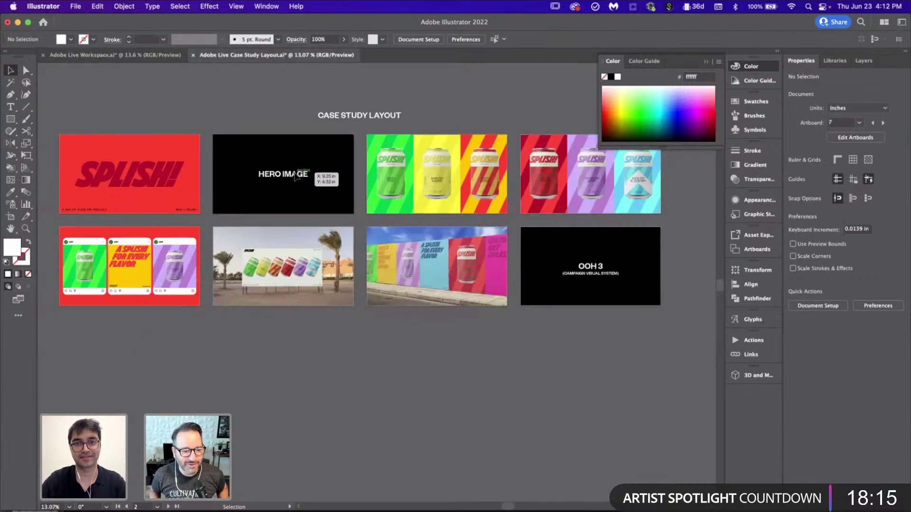
scroll(295, 174, up, 4)
key(super+f)
click(421, 275)
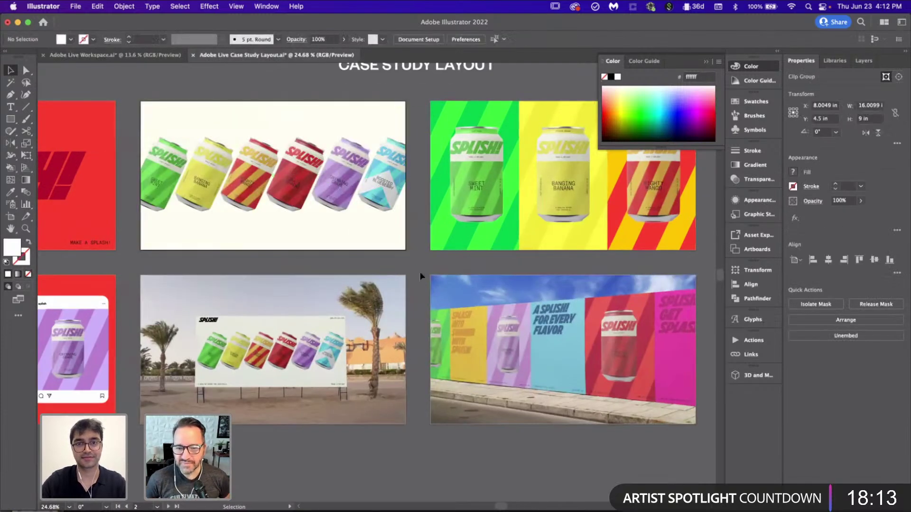
- Save the Case Study Layout file
scroll(421, 276, down, 3)
scroll(420, 275, up, 2)
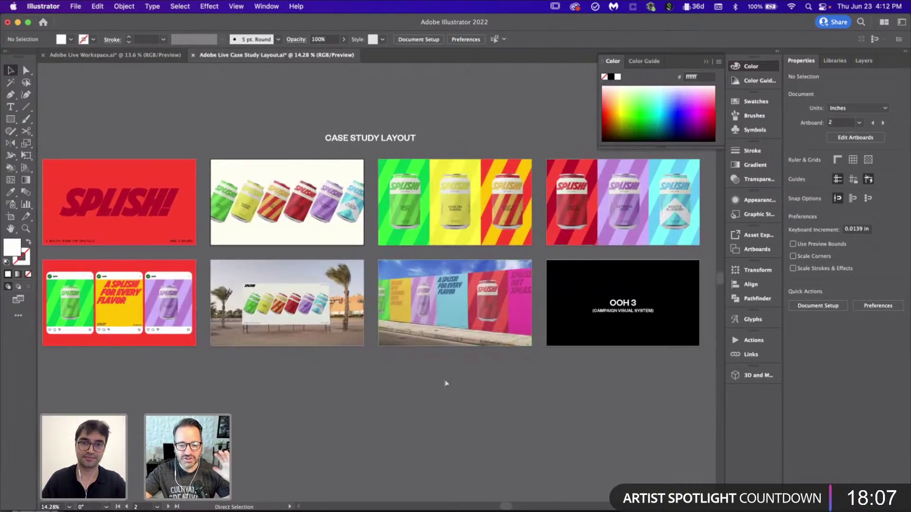
scroll(446, 384, up, 1)
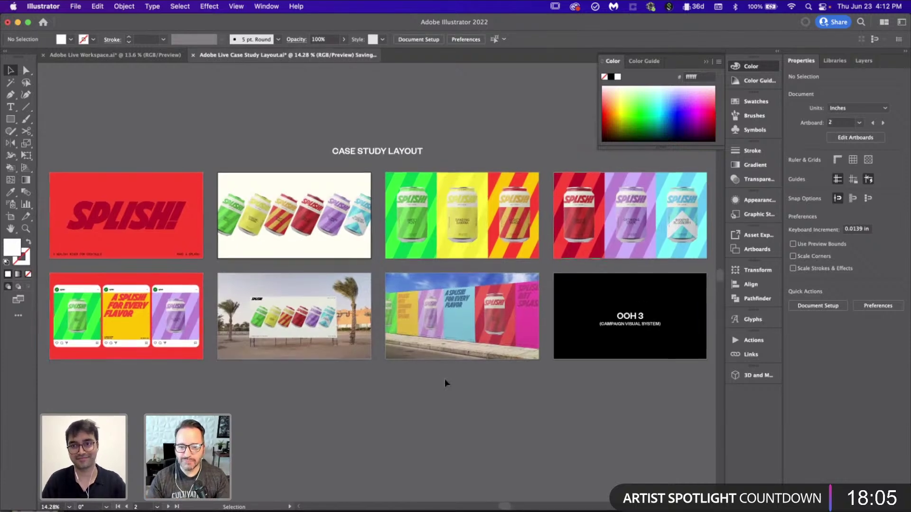
key(super+s)
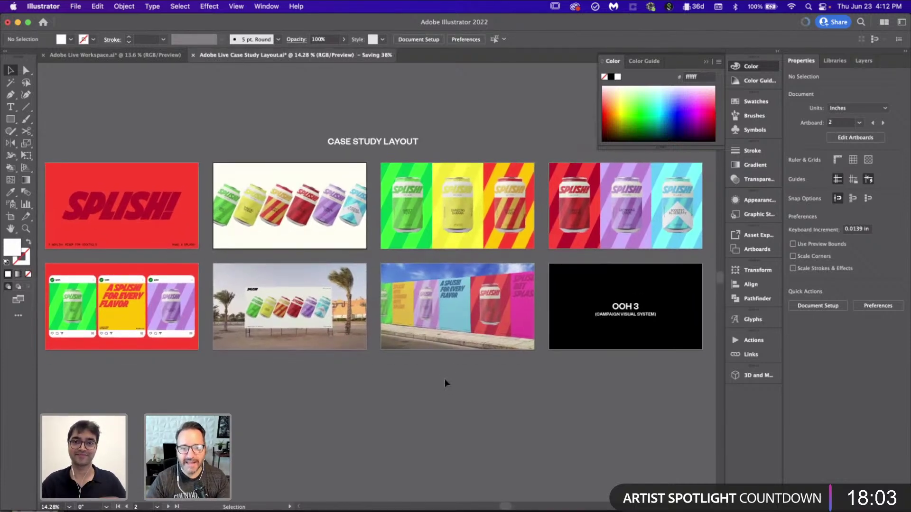
scroll(446, 384, down, 1)
scroll(445, 383, down, 3)
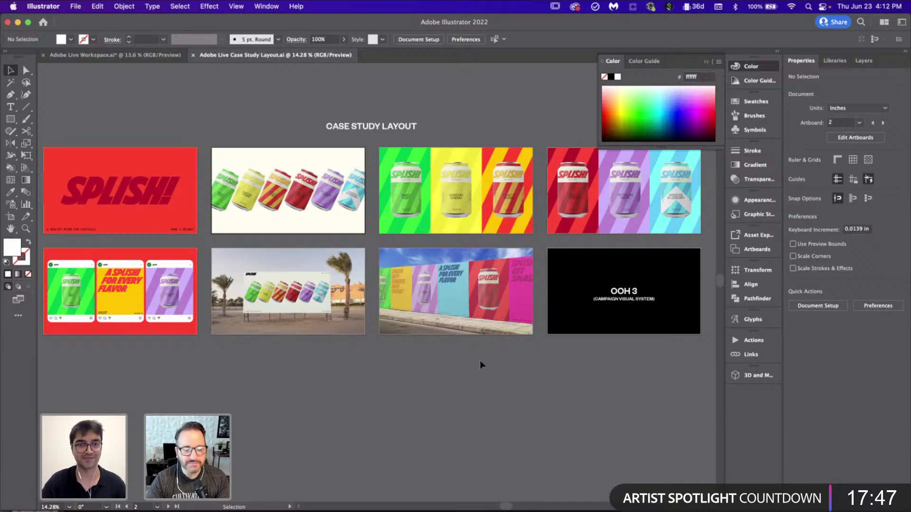
click(360, 328)
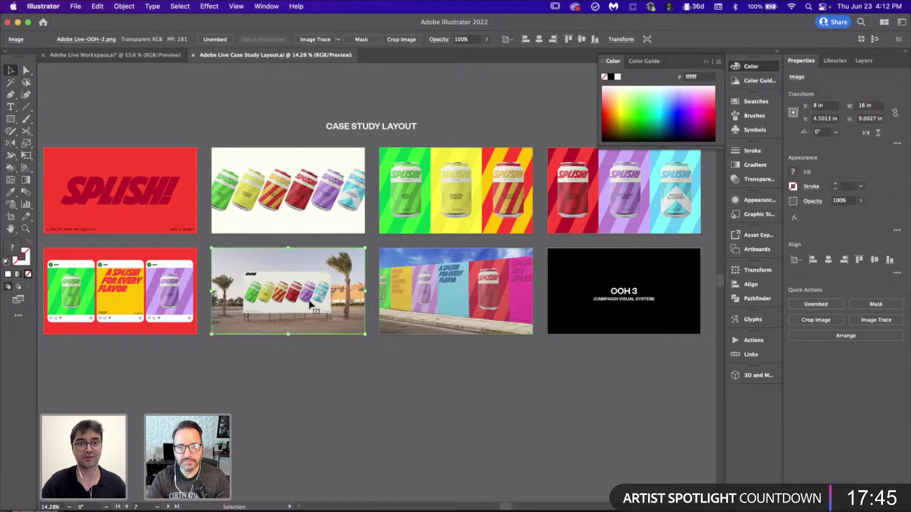
- Inside the cans clip group, scale the rotated cans up so they fill the cream frame
click(381, 388)
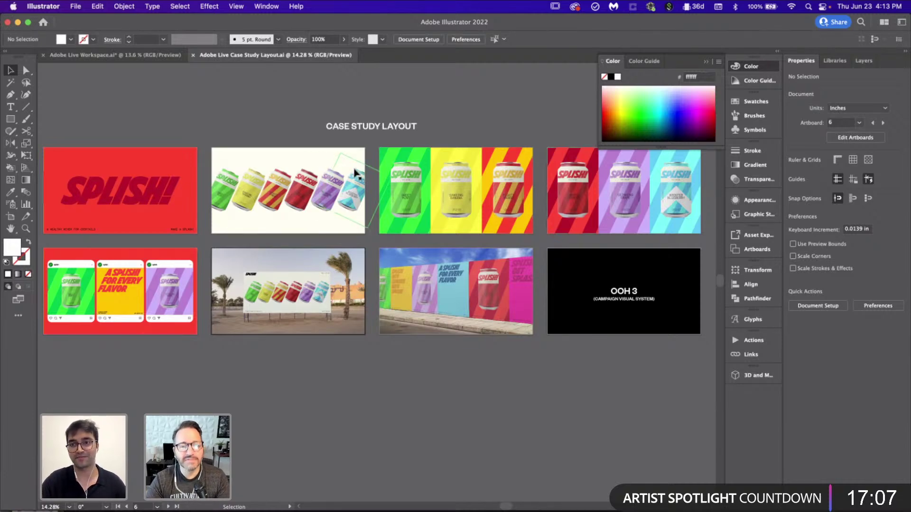
scroll(355, 170, up, 3)
double_click(341, 198)
click(340, 198)
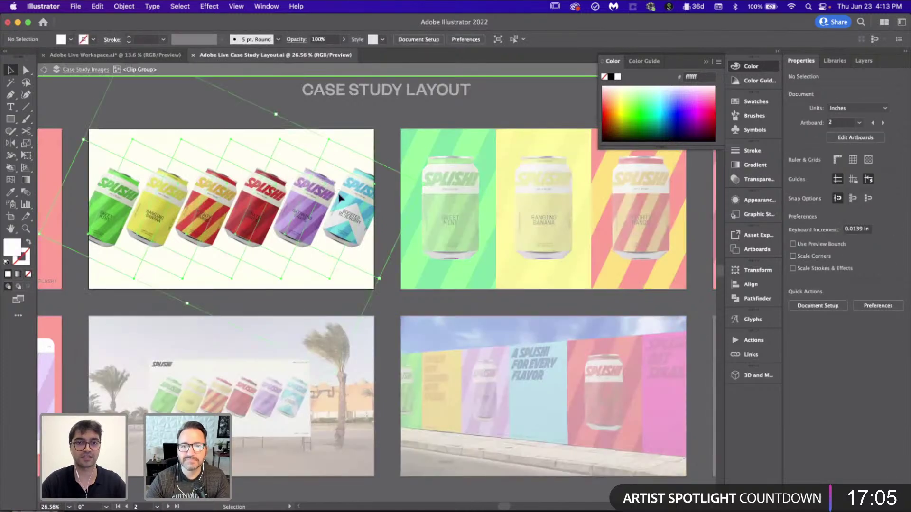
drag(337, 374, 356, 391)
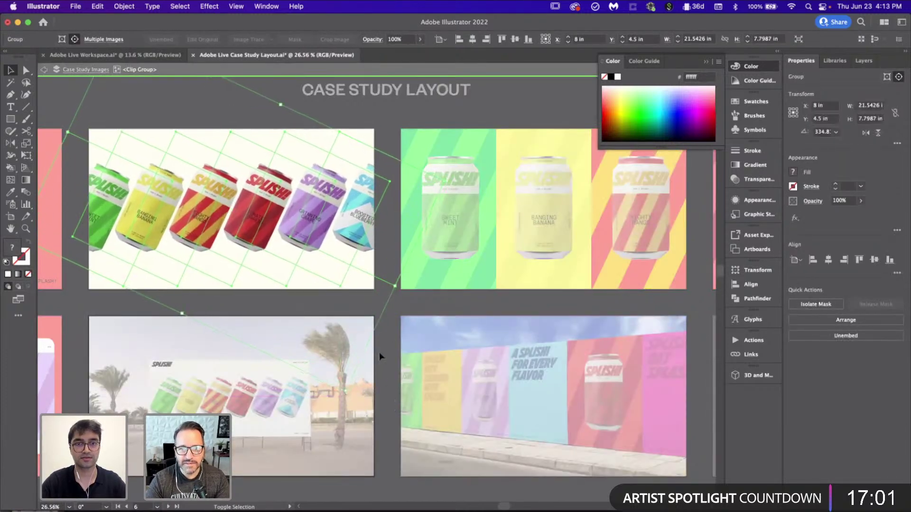
- Exit the clip group, fit all eight artboards in view, and switch to Adobe Live Workspace
double_click(389, 350)
key(super+0)
key(super+alt+0)
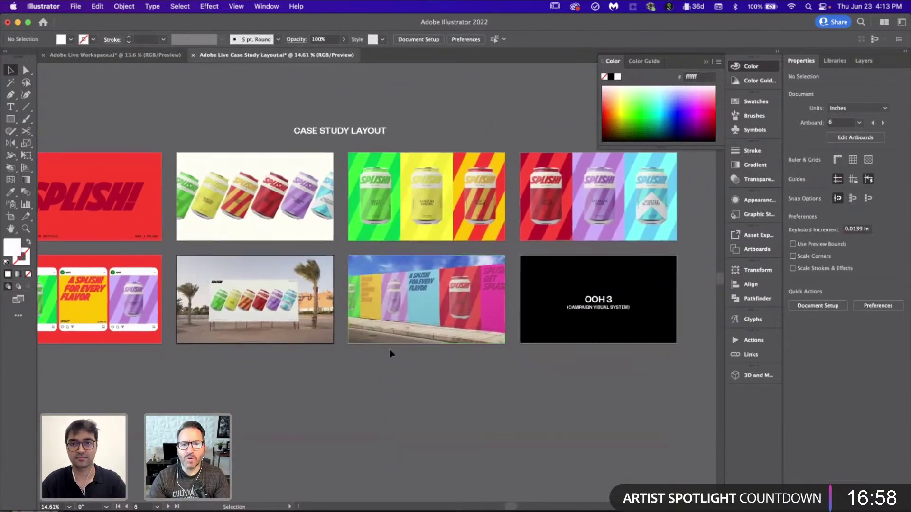
click(143, 56)
click(503, 396)
- Add a blank 12 x 16 in artboard beside the Poster 6 grape poster
key(super+alt+0)
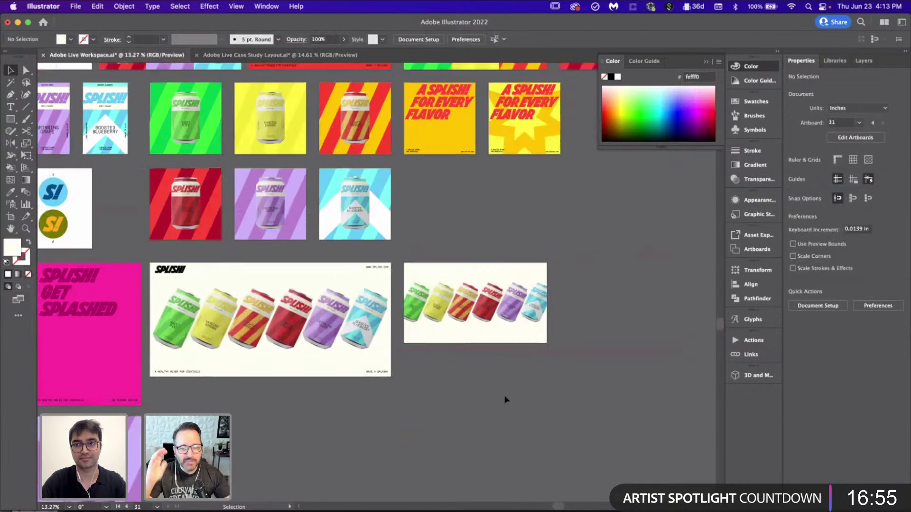
scroll(504, 400, down, 5)
scroll(504, 399, left, 3)
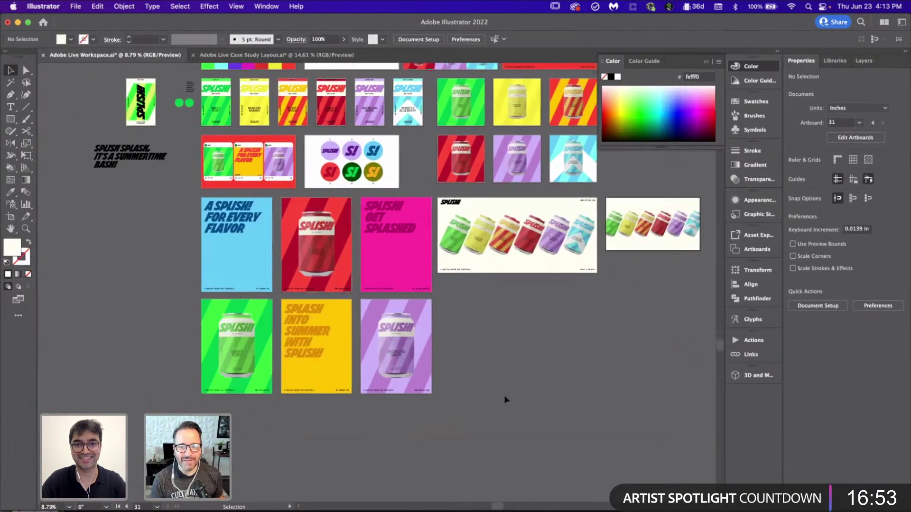
scroll(503, 400, up, 3)
key(shift+o)
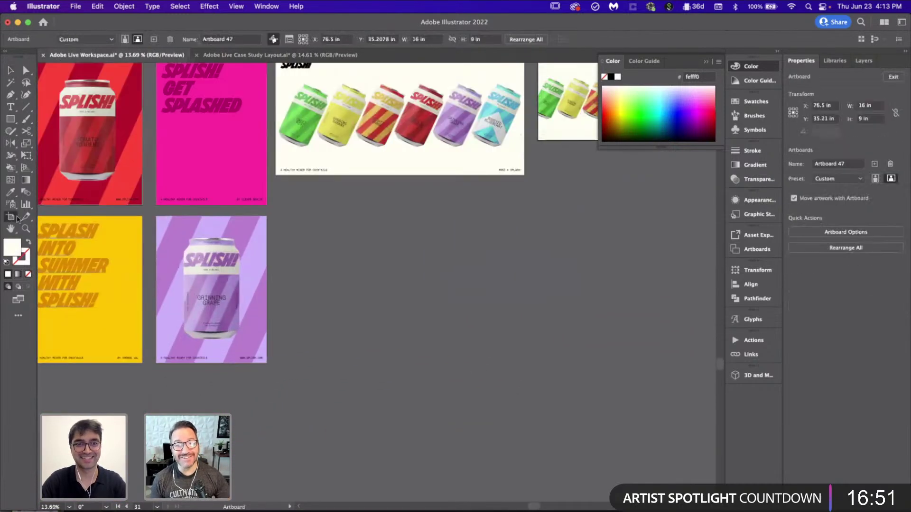
click(231, 269)
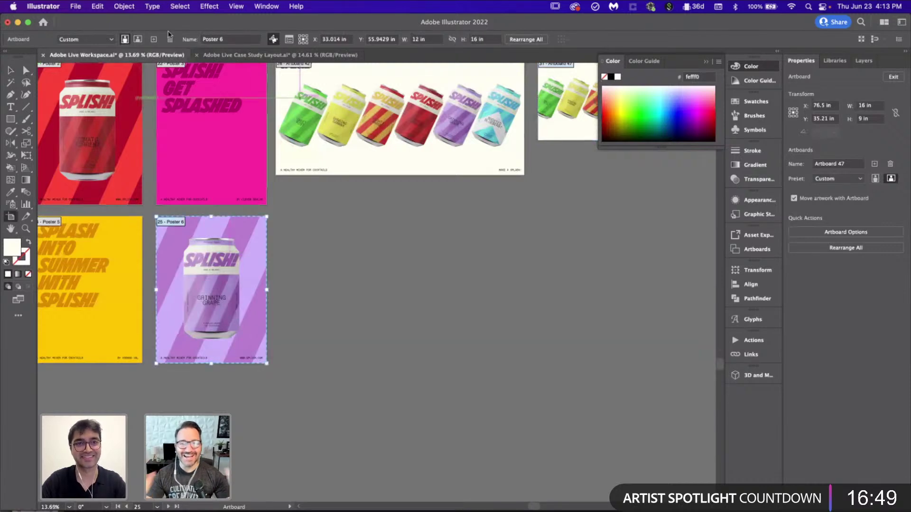
click(154, 39)
- Return to the Selection tool and the Case Study Layout document
scroll(380, 302, up, 2)
key(v)
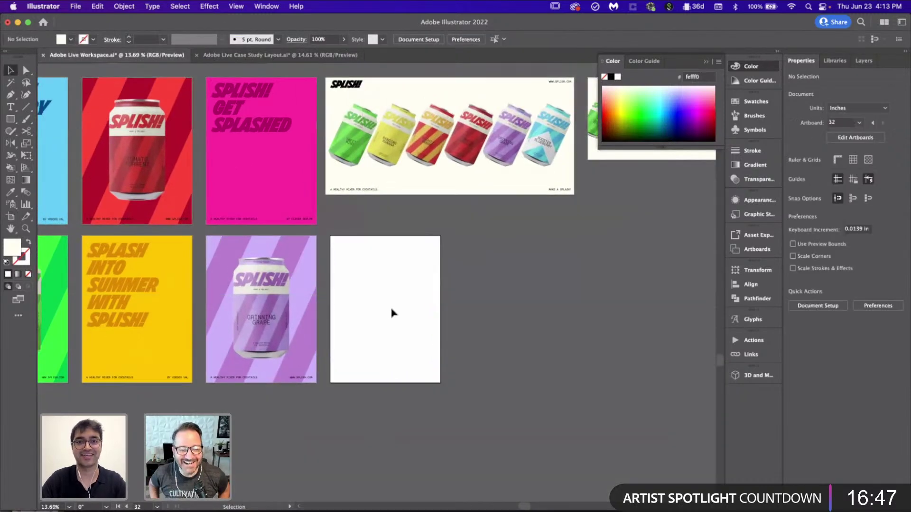
scroll(392, 313, down, 4)
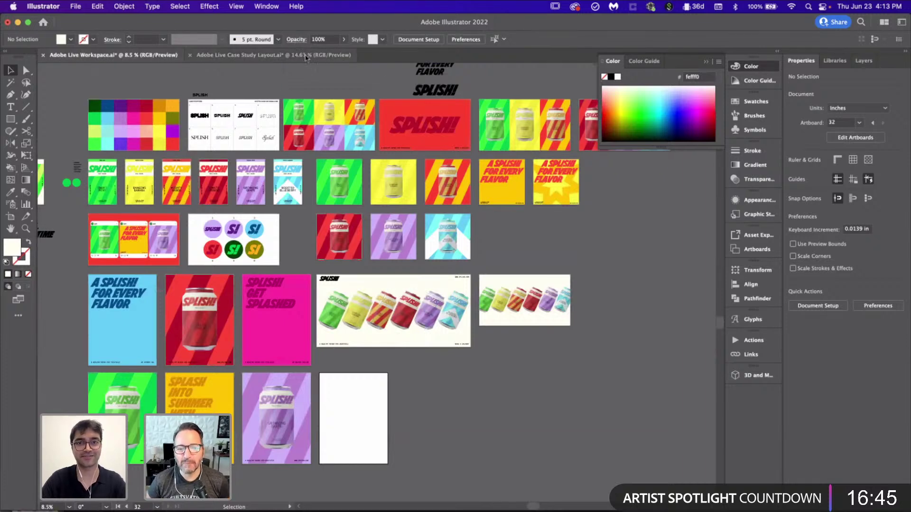
click(304, 56)
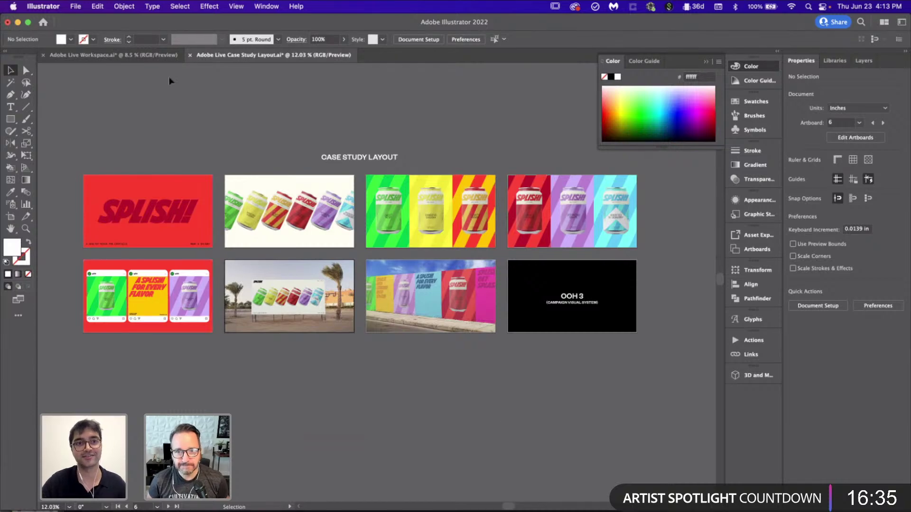
click(155, 56)
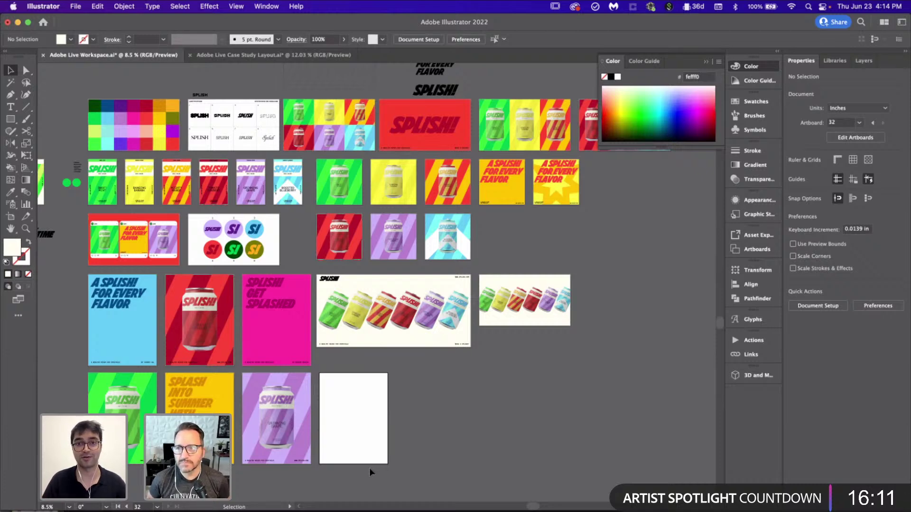
scroll(268, 327, up, 1)
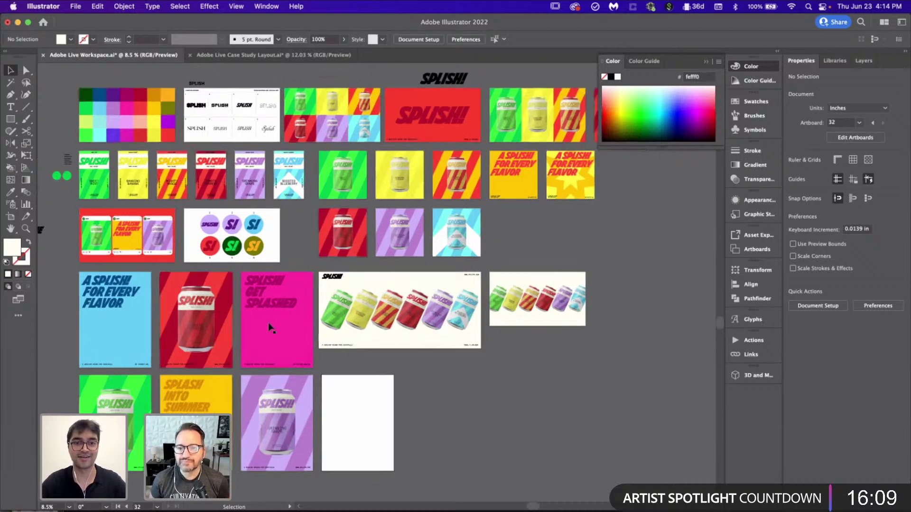
scroll(417, 365, up, 4)
scroll(417, 366, down, 3)
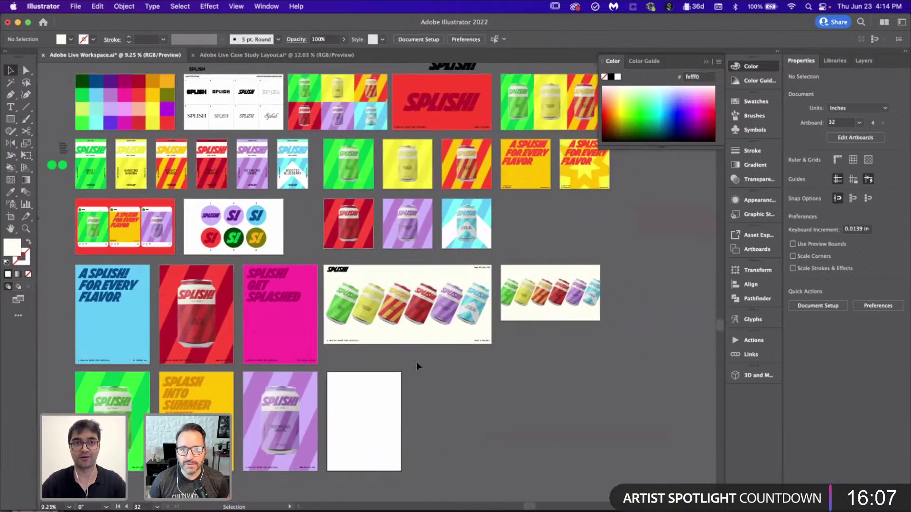
scroll(417, 366, up, 2)
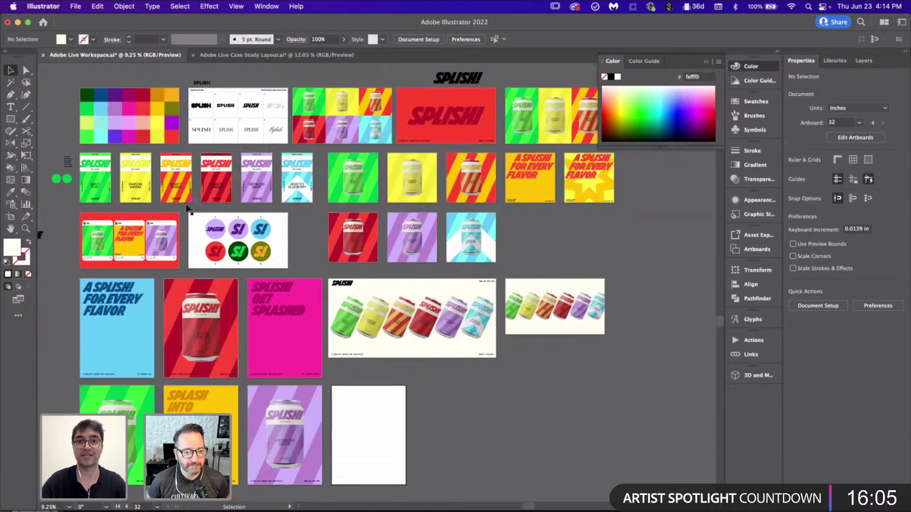
click(246, 54)
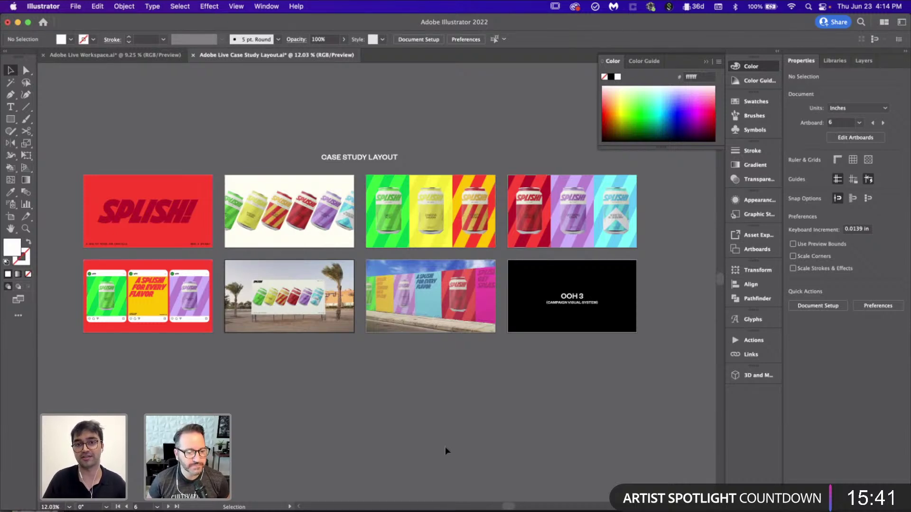
scroll(445, 446, up, 3)
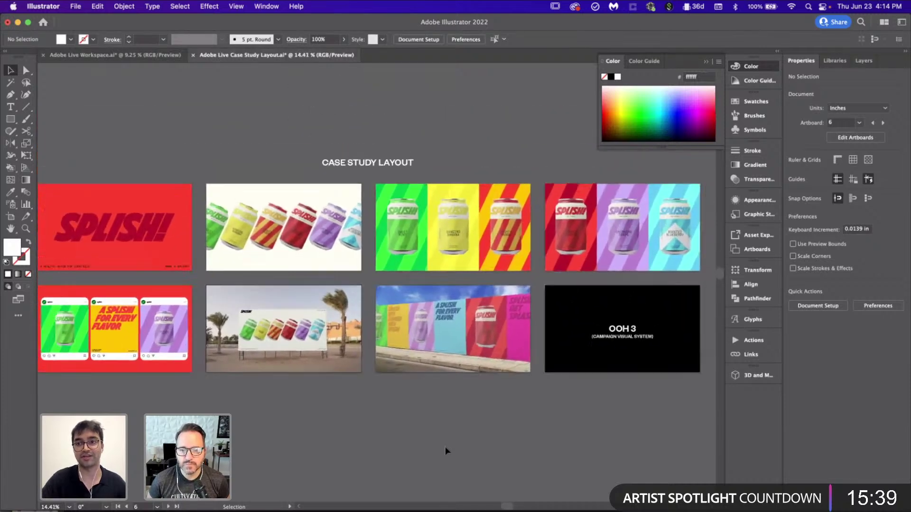
scroll(445, 446, down, 1)
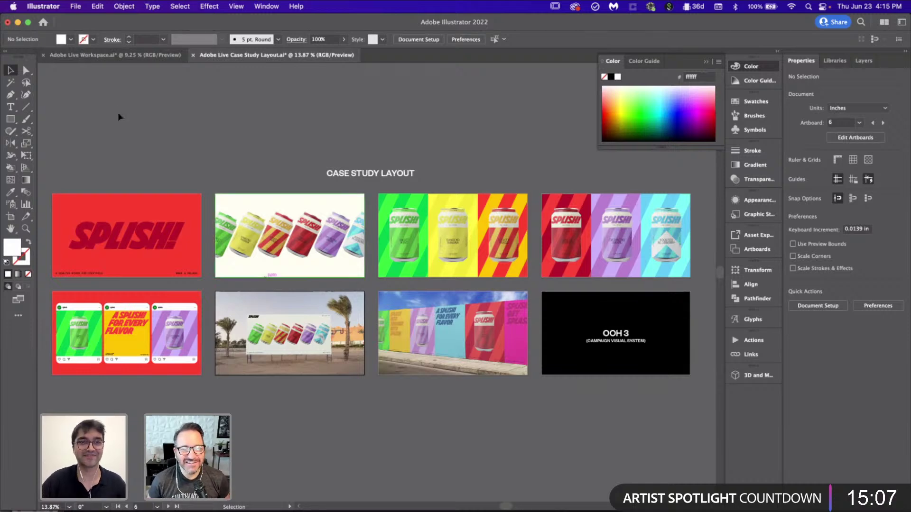
key(a)
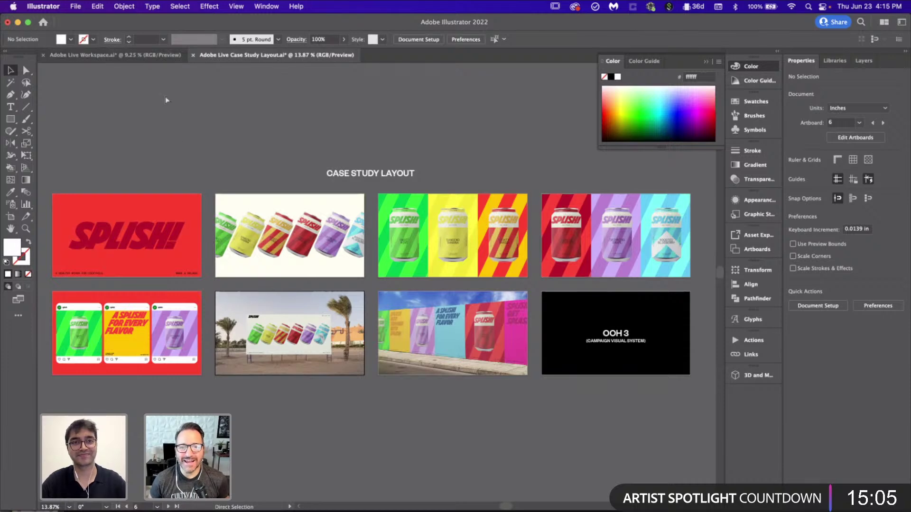
- Save the case study layout and switch to the Adobe Live Workspace document
key(super+s)
click(144, 56)
scroll(387, 356, down, 3)
scroll(387, 357, up, 1)
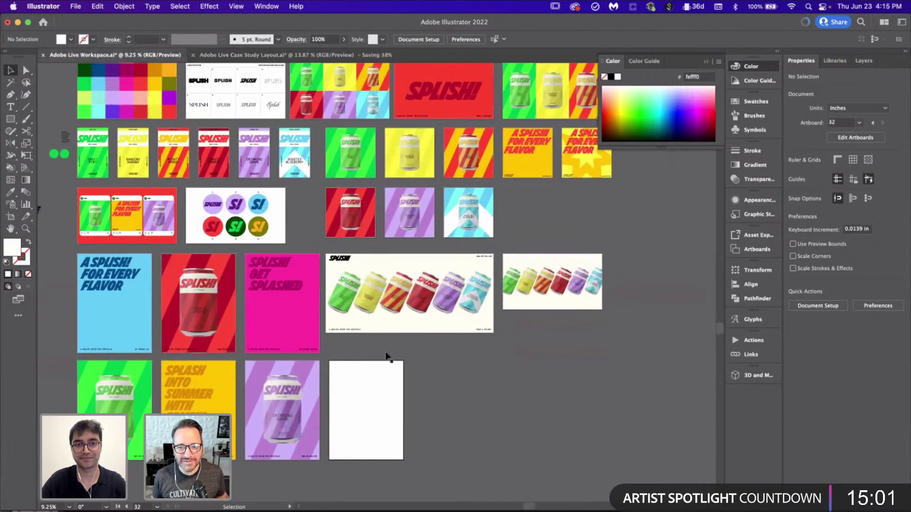
scroll(385, 351, down, 2)
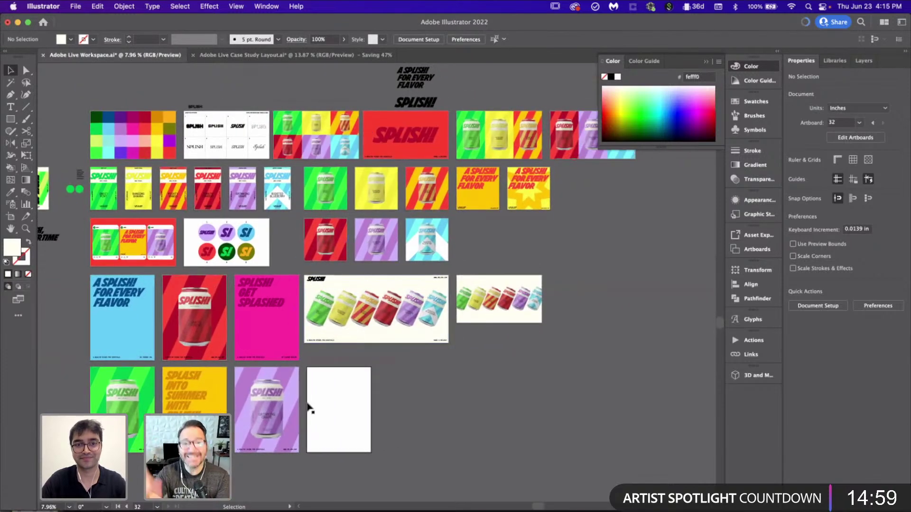
scroll(310, 409, up, 3)
- Duplicate the yellow Splash into summer background onto the blank artboard and recolour it red
click(181, 363)
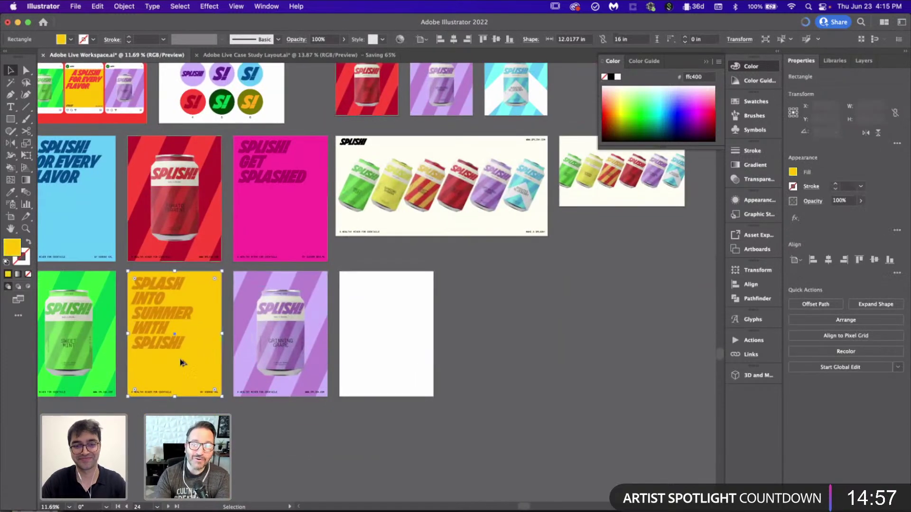
drag(180, 363, 401, 358)
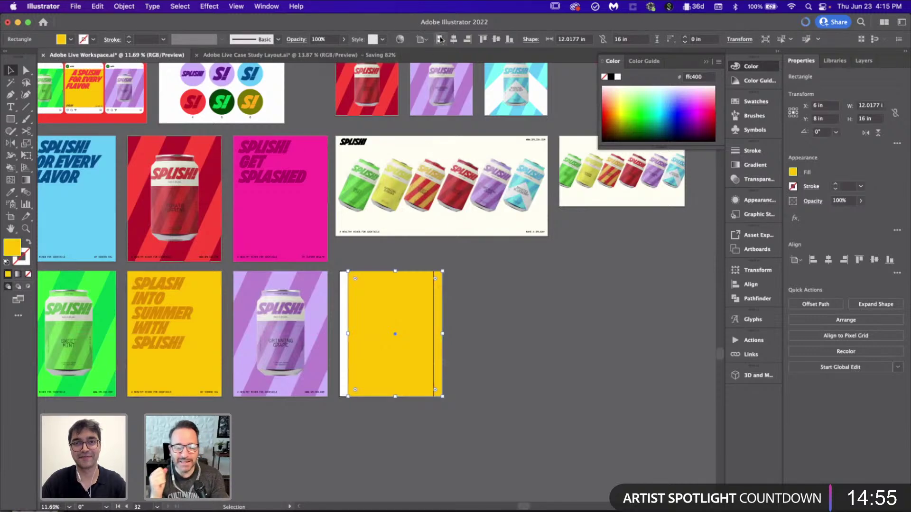
click(440, 39)
scroll(454, 242, up, 5)
key(i)
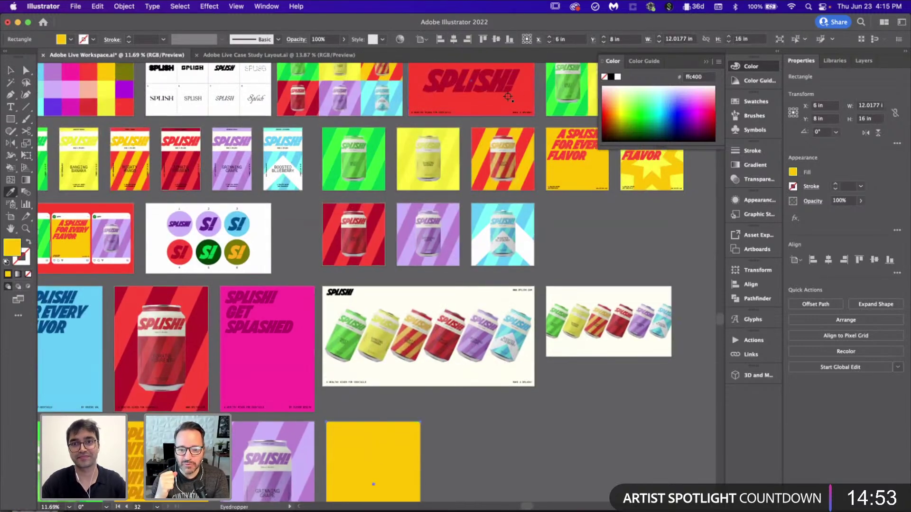
click(507, 97)
scroll(518, 455, down, 3)
key(v)
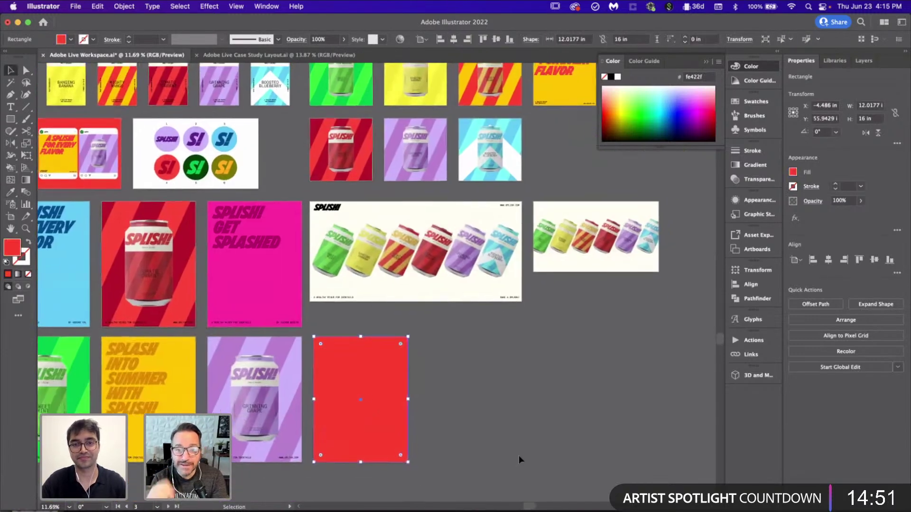
scroll(519, 455, up, 5)
scroll(519, 455, right, 5)
- Paste a copy of the SPLISH! wordmark and centre it horizontally and vertically on the red poster
click(300, 144)
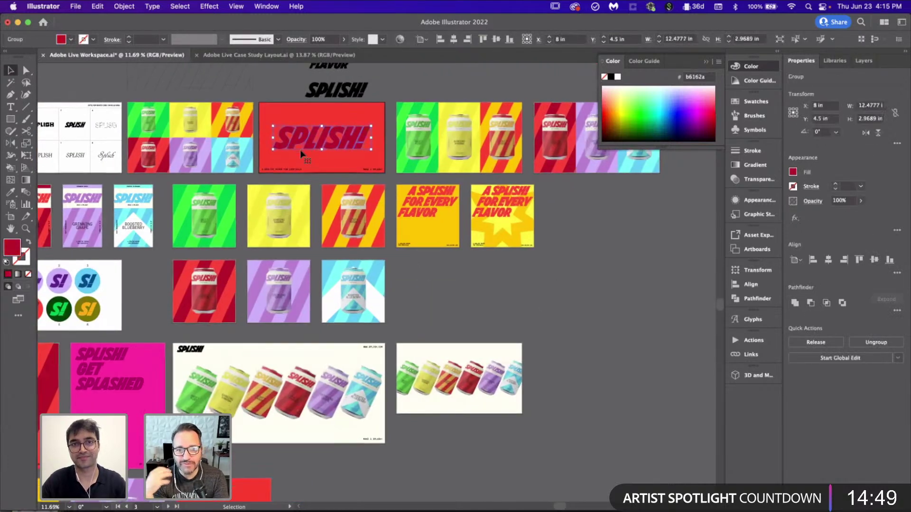
key(super+c)
scroll(300, 149, down, 5)
click(245, 378)
scroll(246, 376, up, 3)
key(super+v)
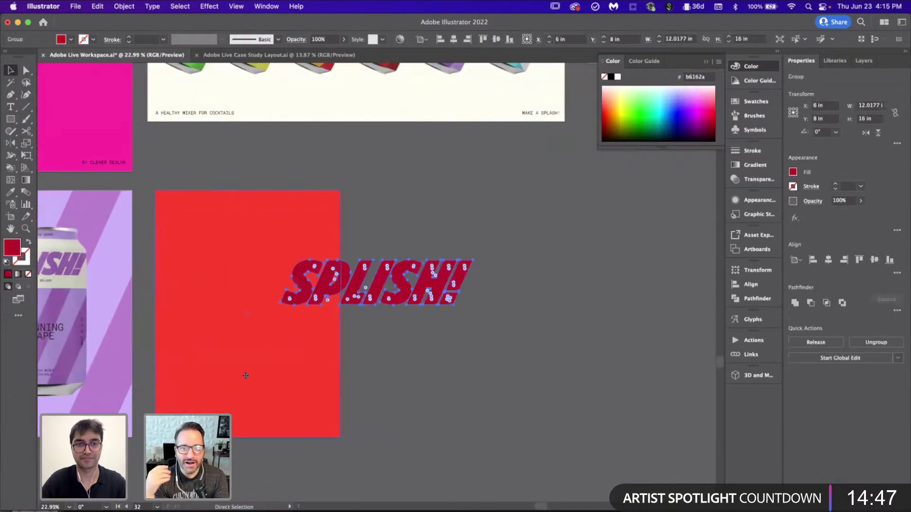
key(v)
click(828, 259)
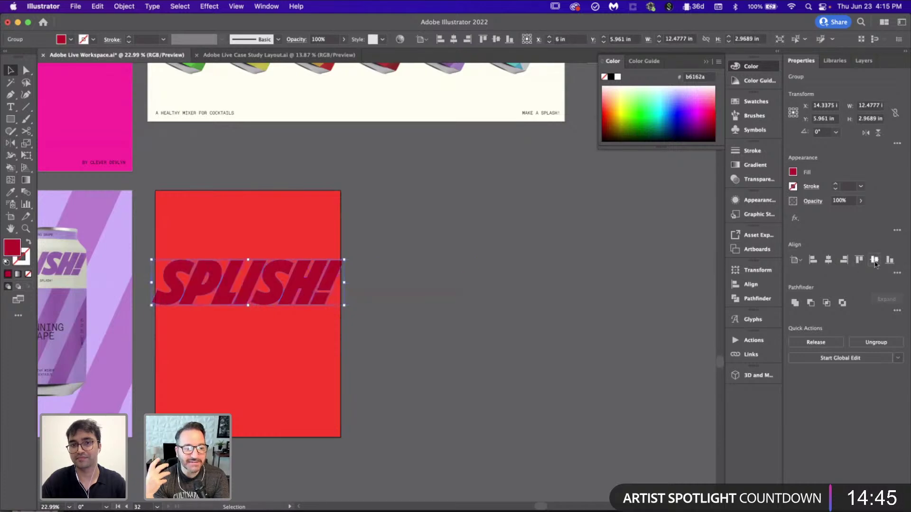
click(875, 259)
click(519, 274)
- Scale the SPLISH! wordmark down to fit within the red poster's width
scroll(519, 275, left, 3)
scroll(314, 325, up, 5)
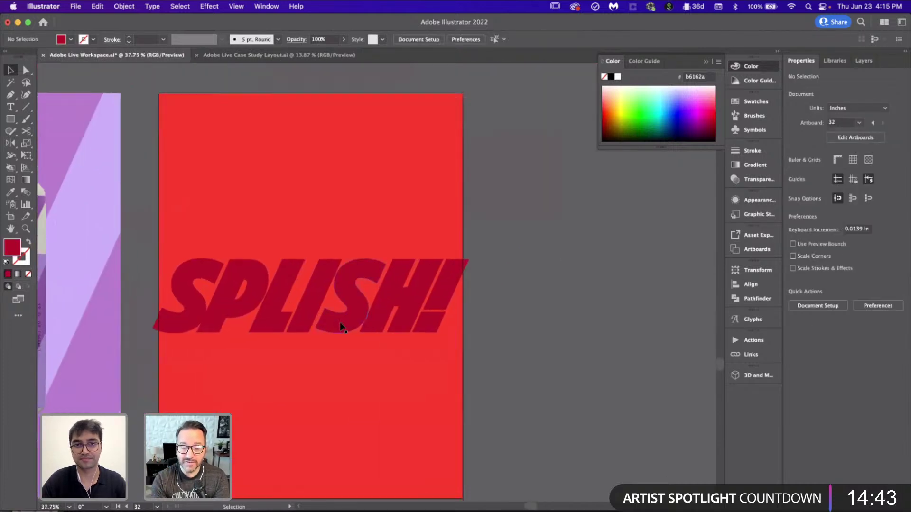
click(428, 307)
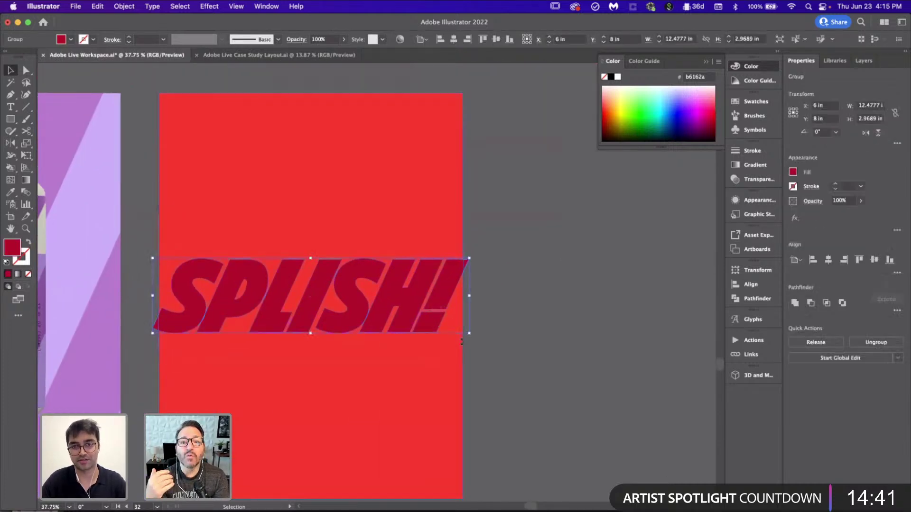
drag(462, 341, 449, 338)
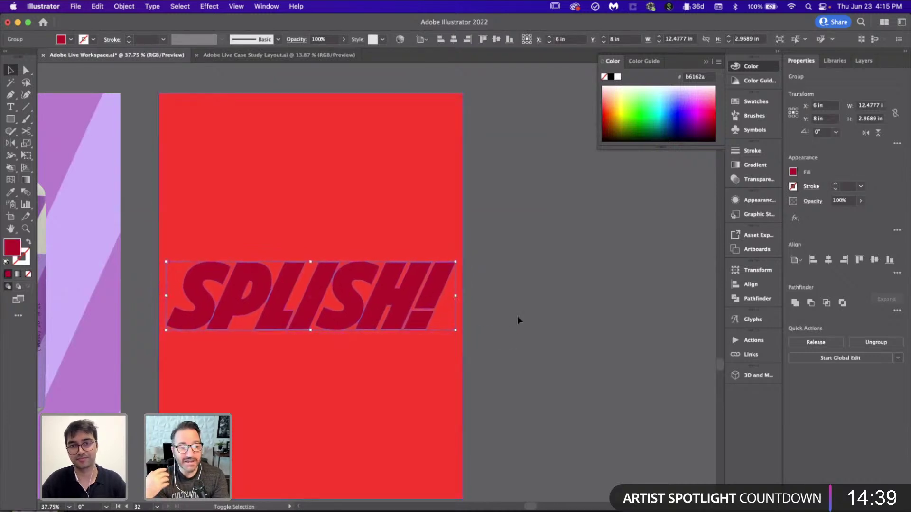
click(517, 316)
scroll(517, 316, down, 4)
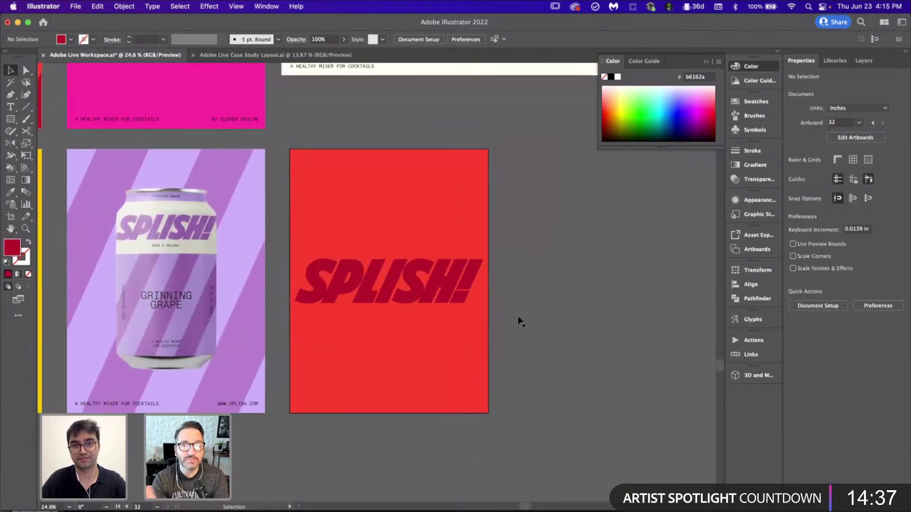
- Move SPLISH! up to the poster's top and repeat copies to stack rows
drag(452, 277, 448, 231)
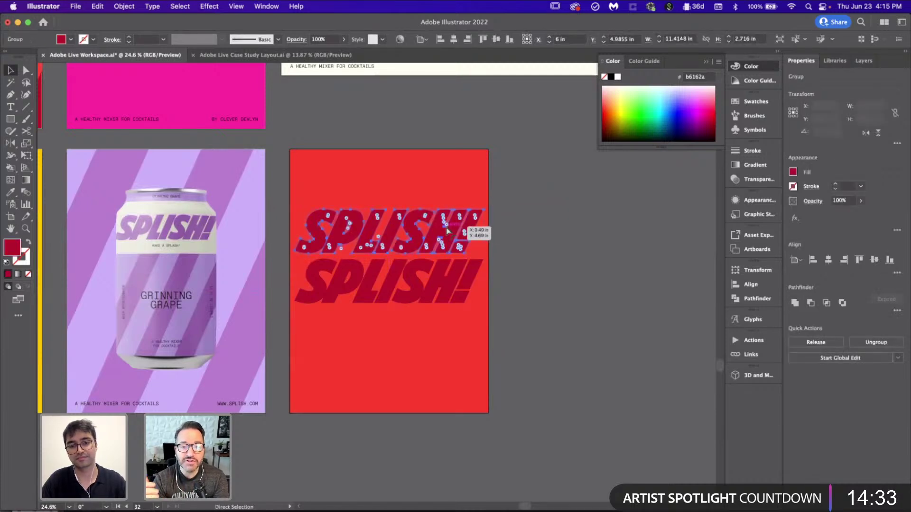
click(482, 285)
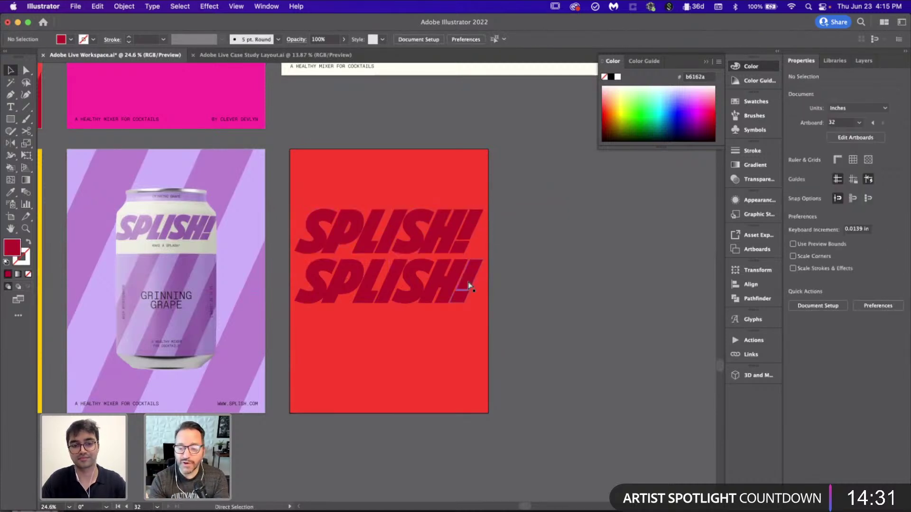
key(super+z)
key(super+z)
drag(436, 287, 435, 227)
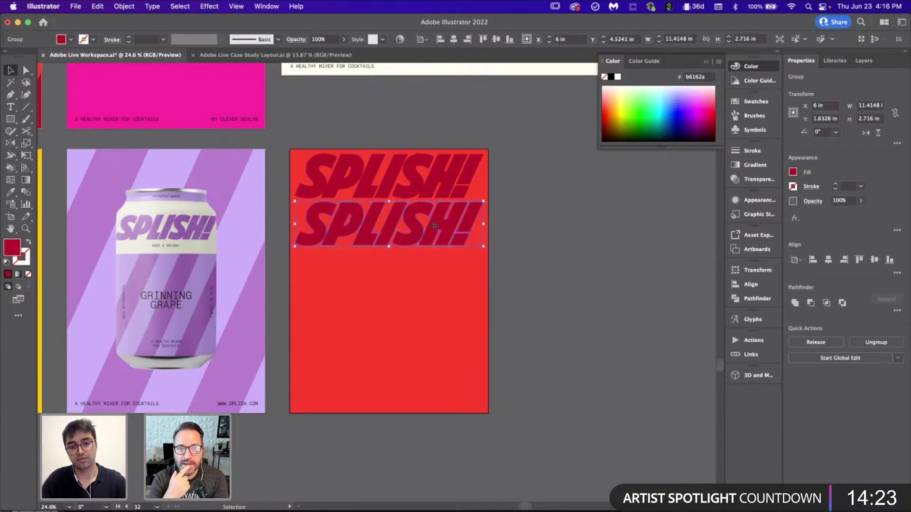
key(super+d)
key(super+d)
key(super+d)
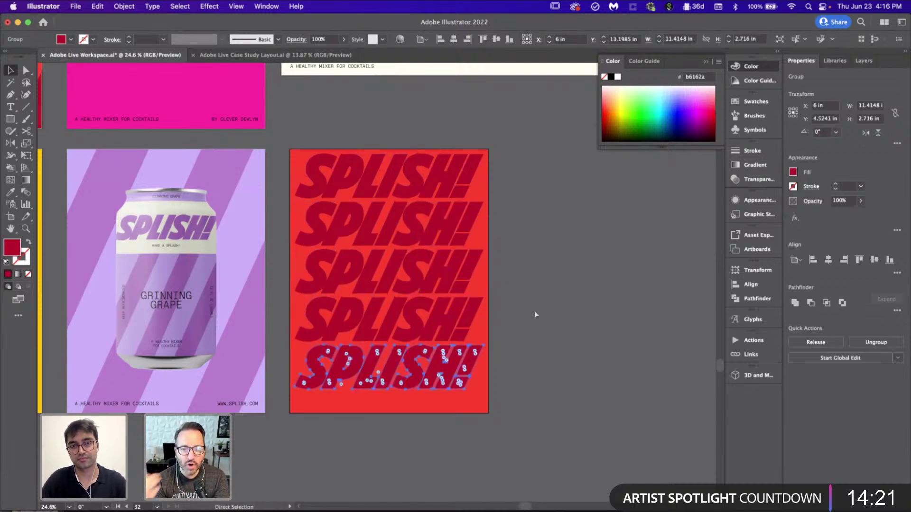
click(548, 354)
- Delete the four lower SPLISH! rows, keeping only the top one
scroll(548, 354, right, 2)
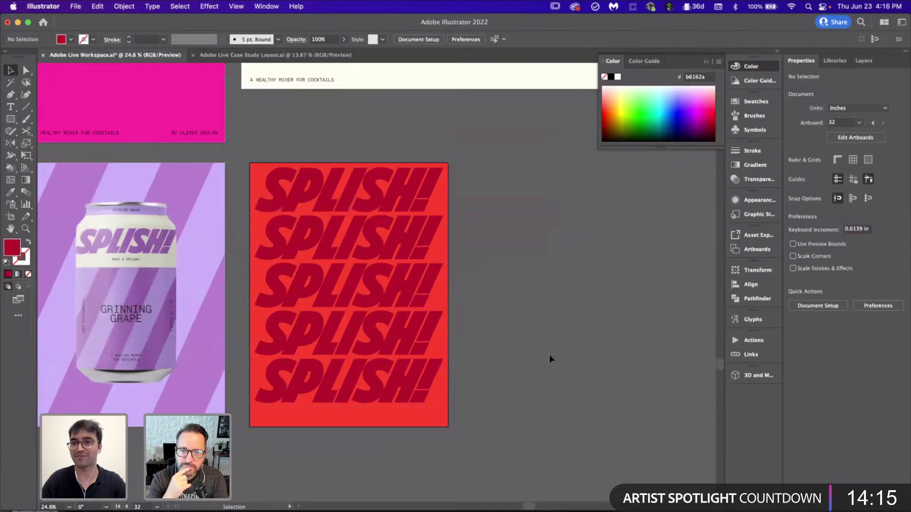
click(429, 426)
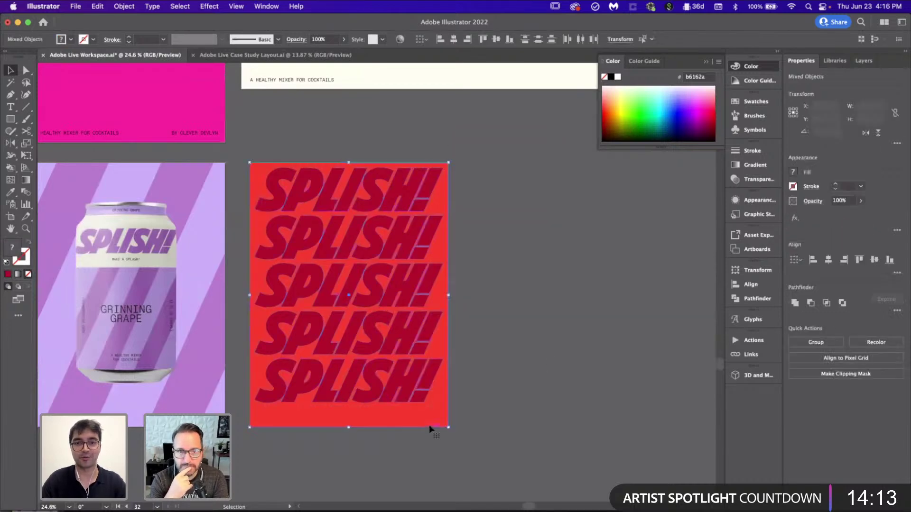
click(610, 318)
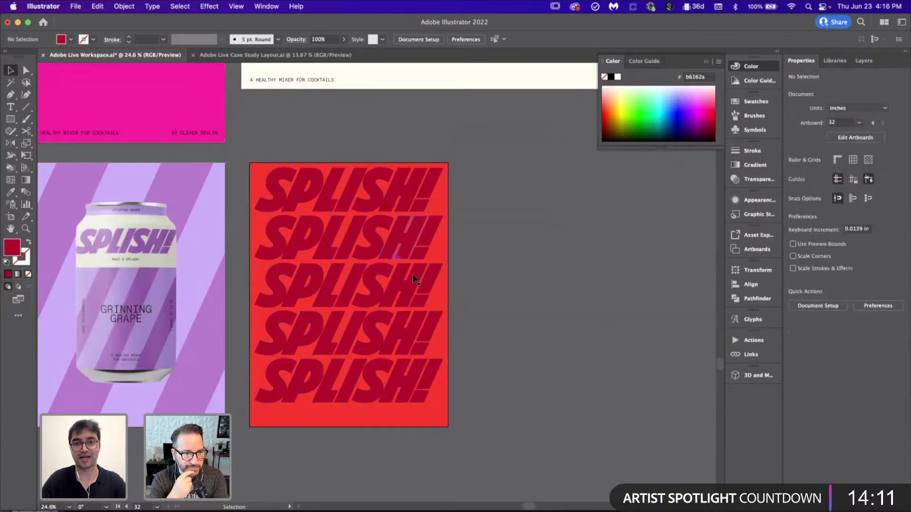
click(390, 258)
shift+click(396, 290)
shift+click(408, 333)
shift+click(412, 381)
key(Delete)
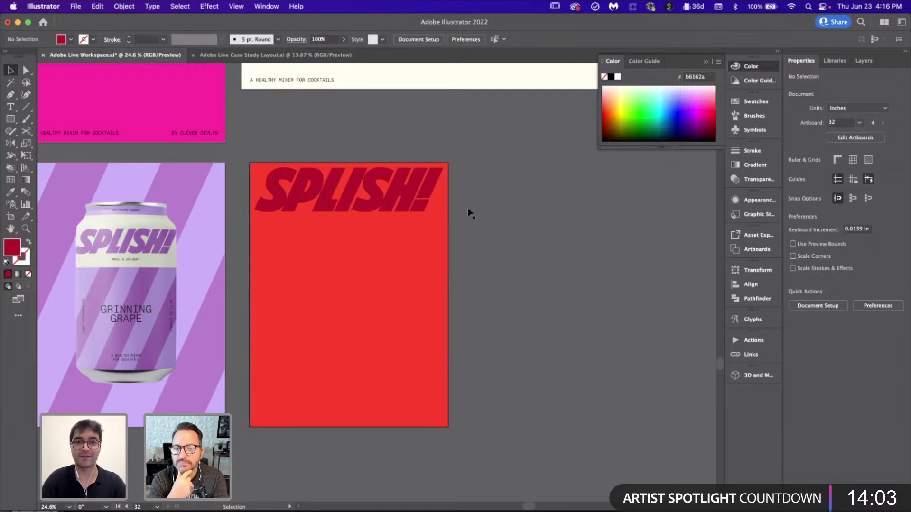
- Copy the top SPLISH! row straight down and repeat to make five evenly spaced rows
click(407, 179)
drag(407, 181, 407, 228)
key(super+d)
key(super+d)
key(super+d)
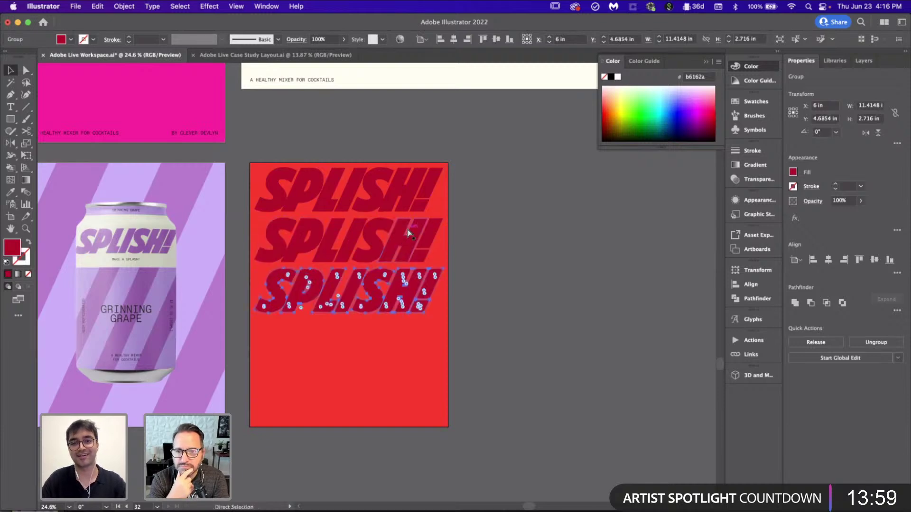
click(545, 311)
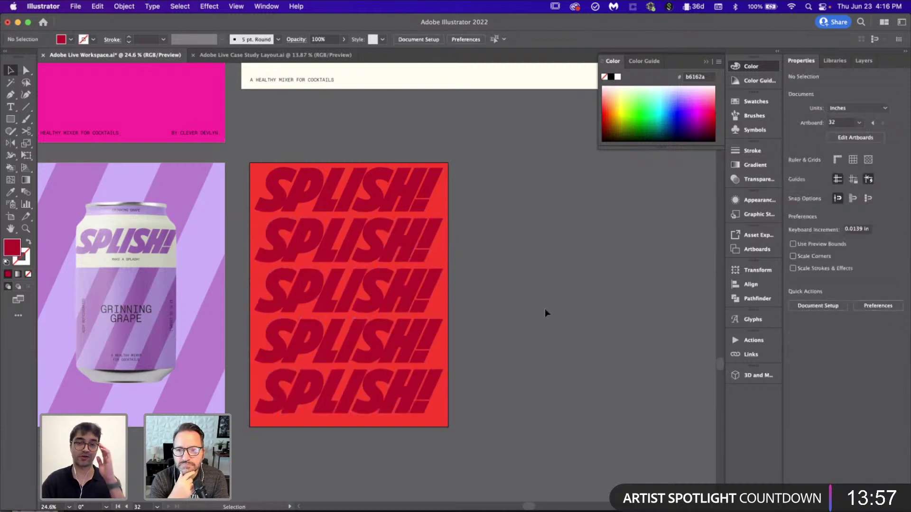
scroll(544, 313, down, 3)
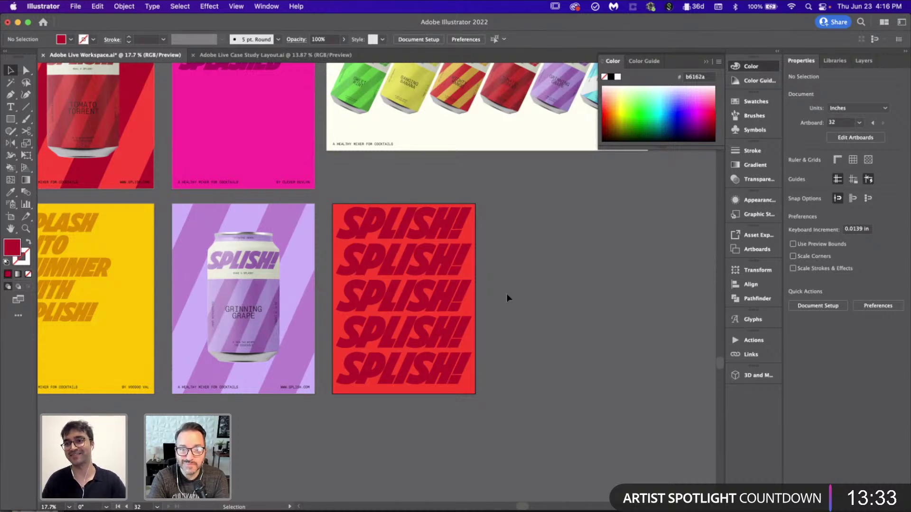
scroll(506, 294, right, 2)
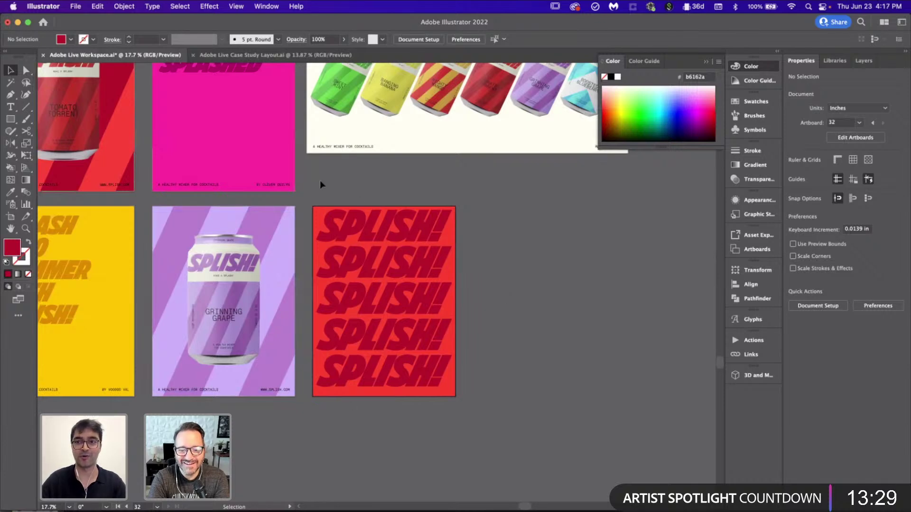
drag(319, 184, 486, 445)
scroll(485, 440, right, 3)
click(487, 403)
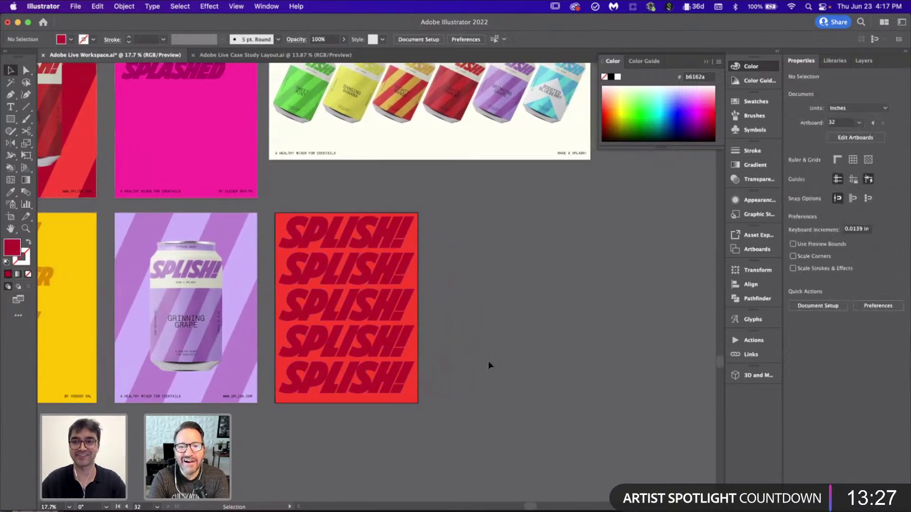
scroll(489, 337, down, 3)
scroll(488, 336, up, 4)
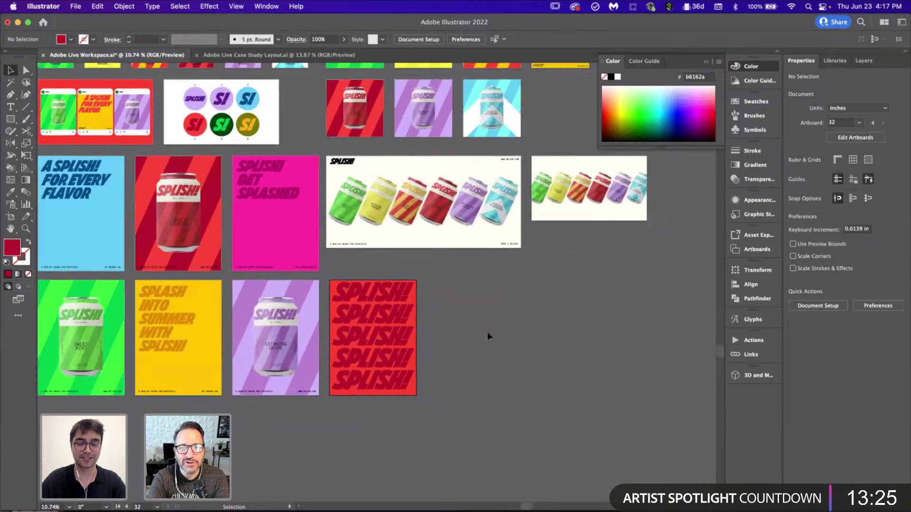
scroll(489, 337, down, 2)
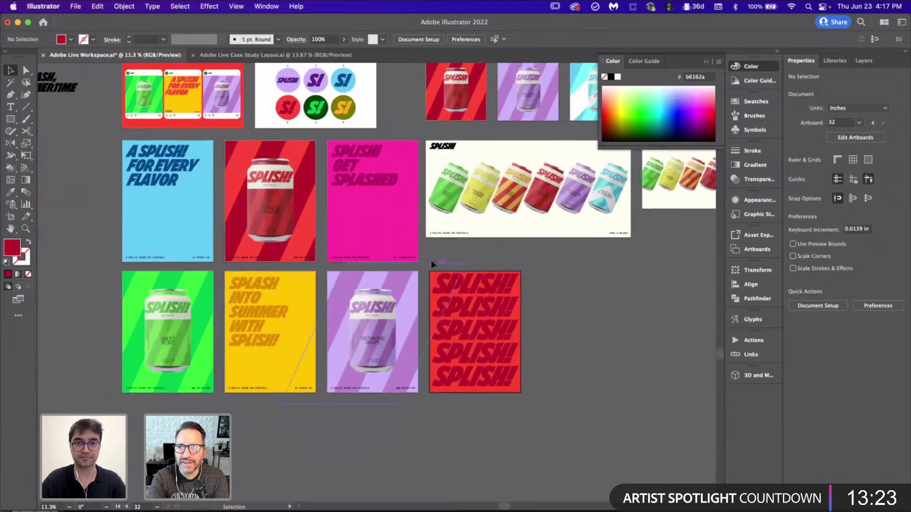
scroll(479, 274, up, 2)
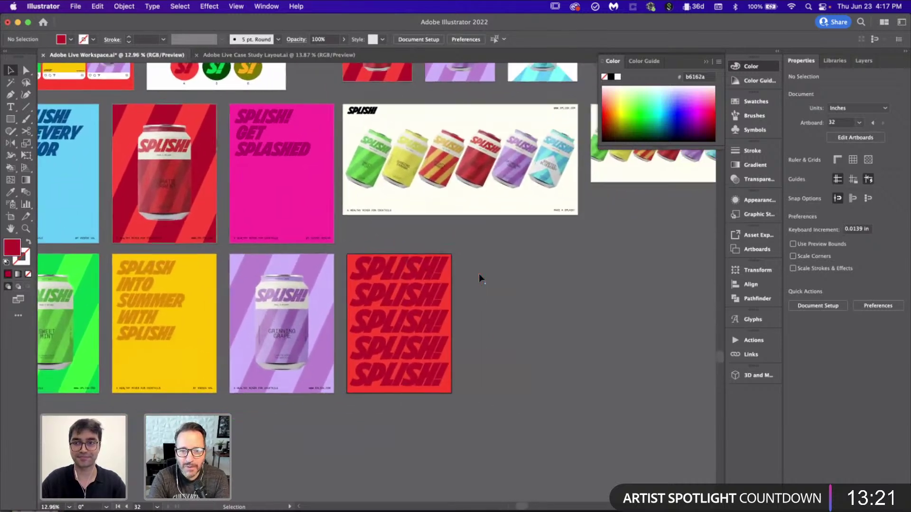
click(483, 417)
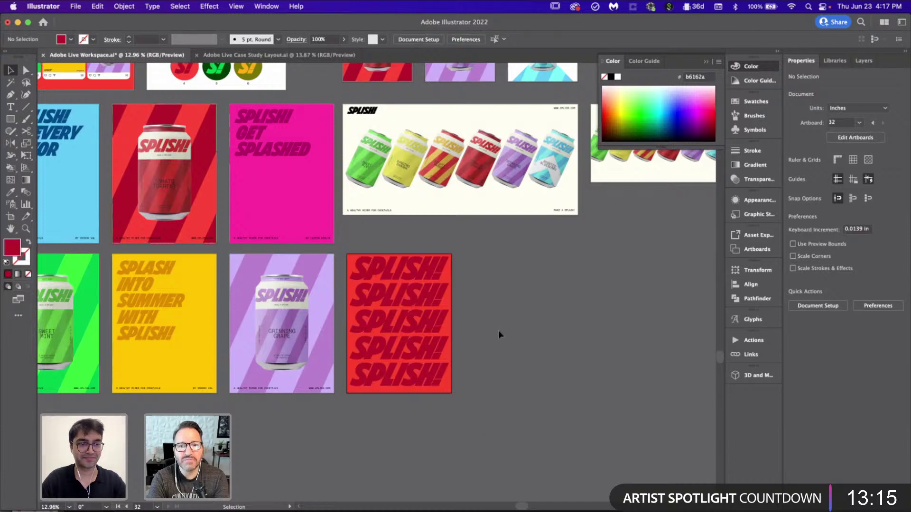
scroll(449, 405, left, 5)
scroll(449, 406, up, 2)
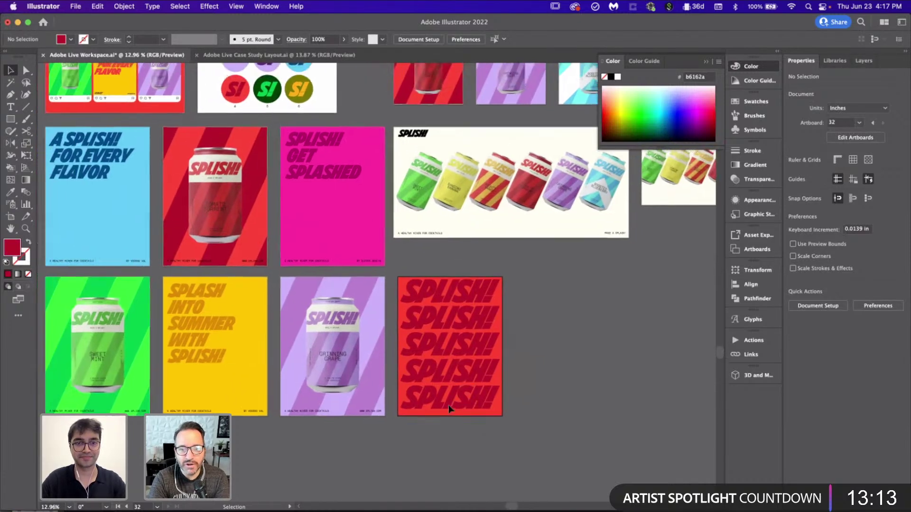
- In Photoshop's Adobe Live-OOH-1 billboard document, paste the SPLISH! poster art as pixels
click(391, 511)
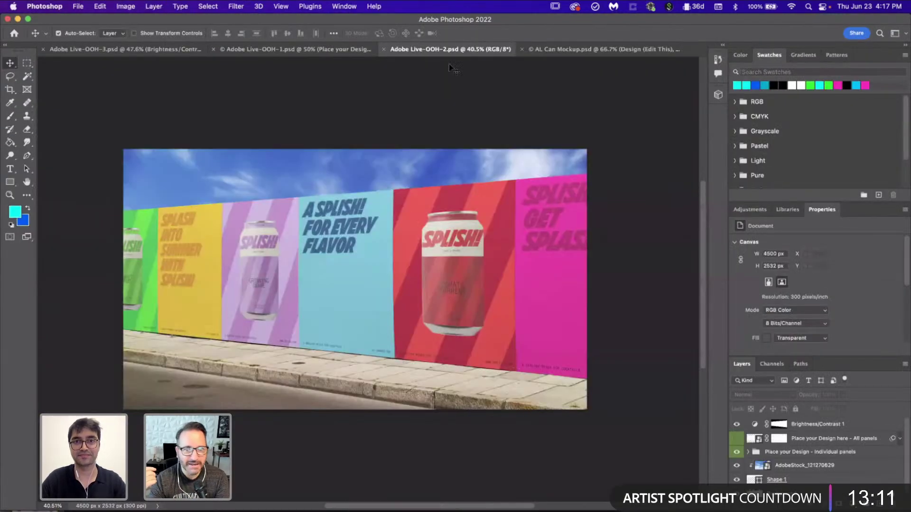
click(581, 53)
click(251, 51)
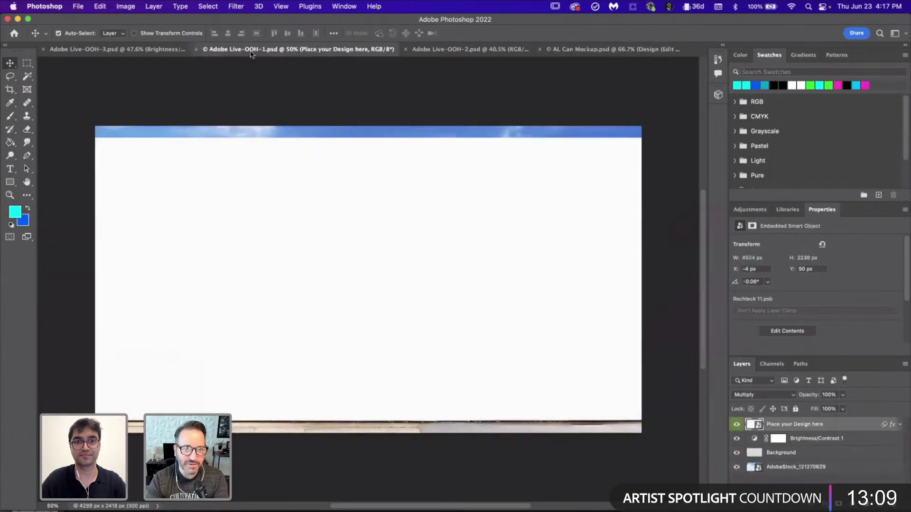
key(super+v)
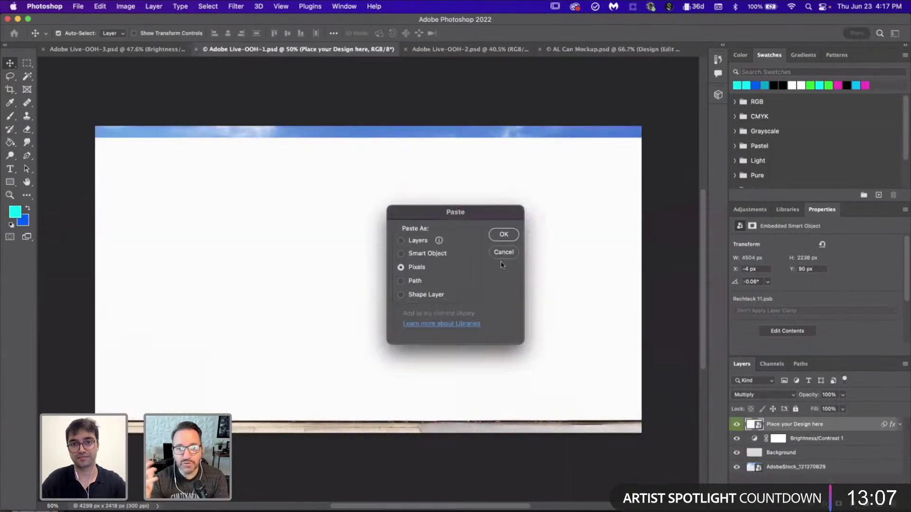
click(504, 235)
scroll(425, 162, up, 3)
key(Escape)
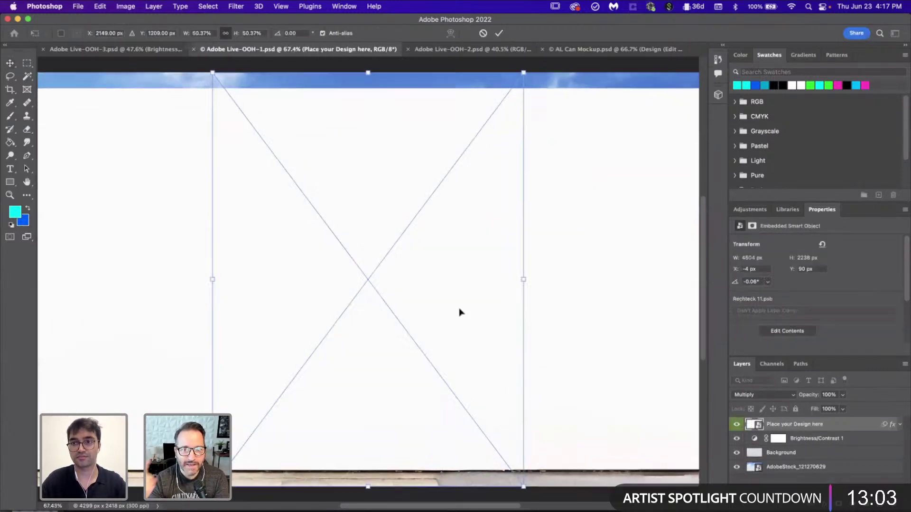
- Try shrinking the pasted SPLISH! layer, then cancel and delete it
scroll(459, 312, down, 5)
scroll(459, 313, up, 2)
key(super+z)
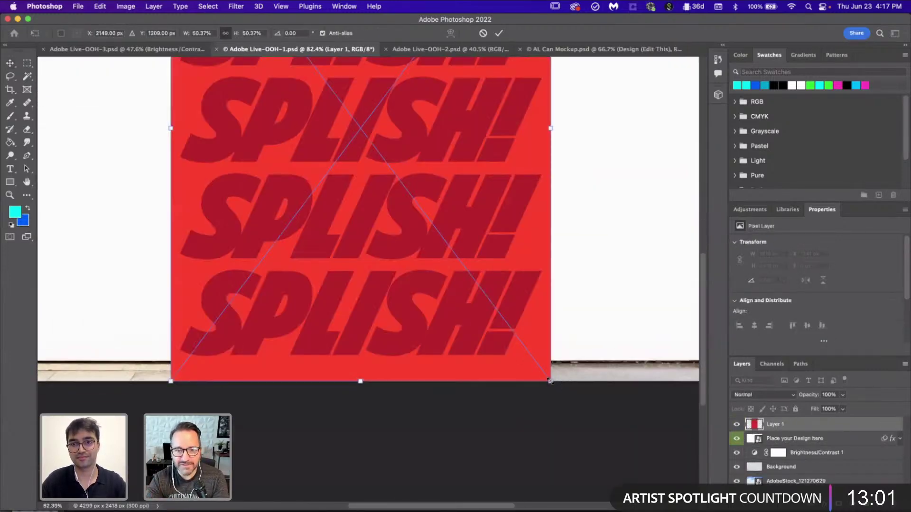
drag(550, 381, 534, 362)
scroll(534, 363, up, 5)
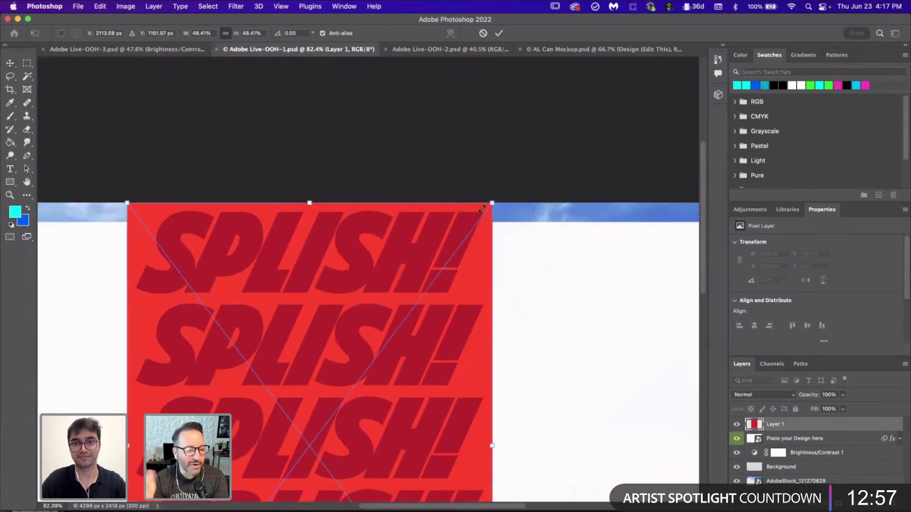
drag(481, 208, 473, 216)
key(Return)
key(Delete)
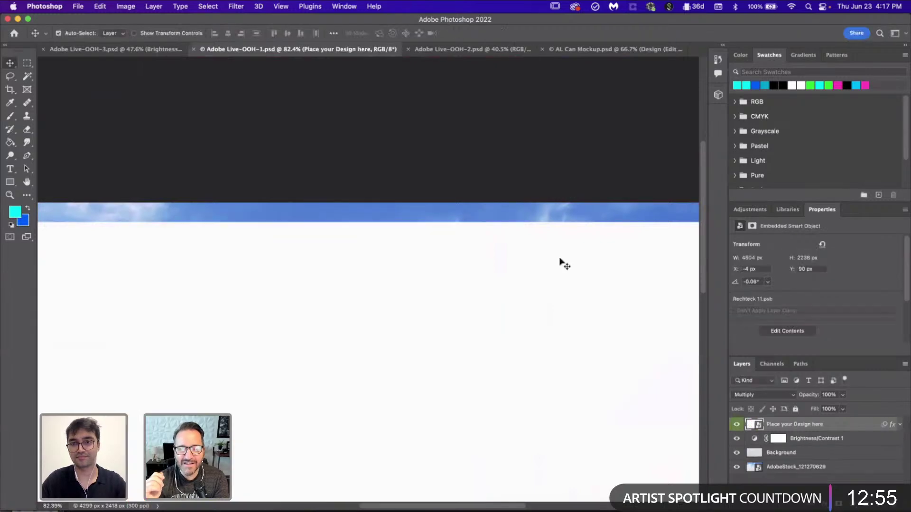
- Inside the Rechteck 11.psb placeholder, paste the art as a smart object against the left edge
double_click(758, 425)
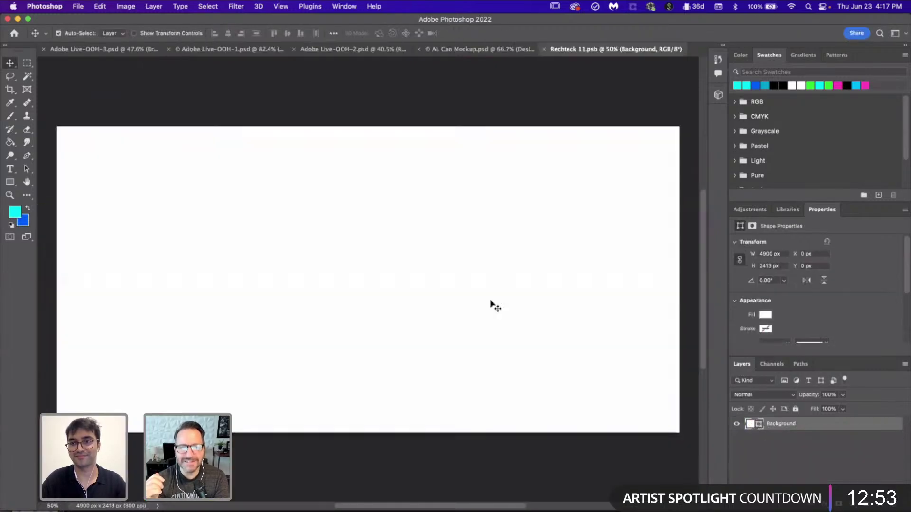
key(super+v)
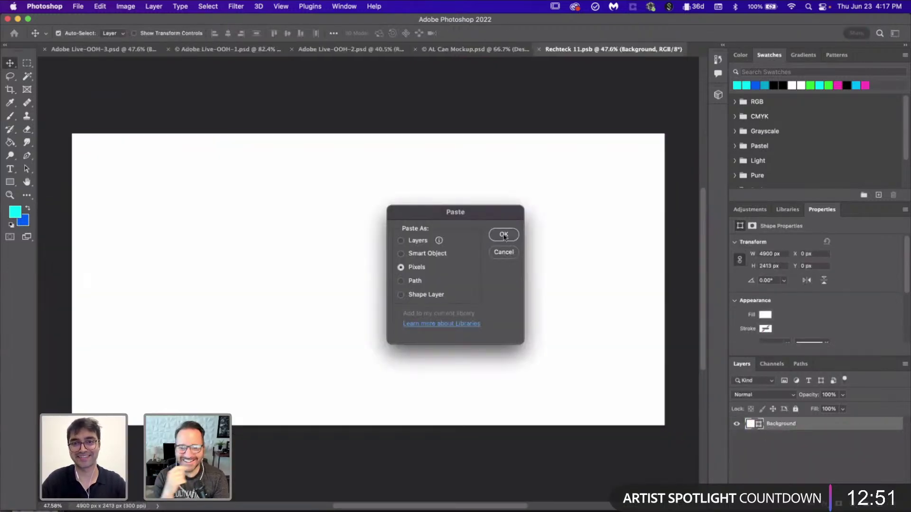
click(403, 256)
key(Return)
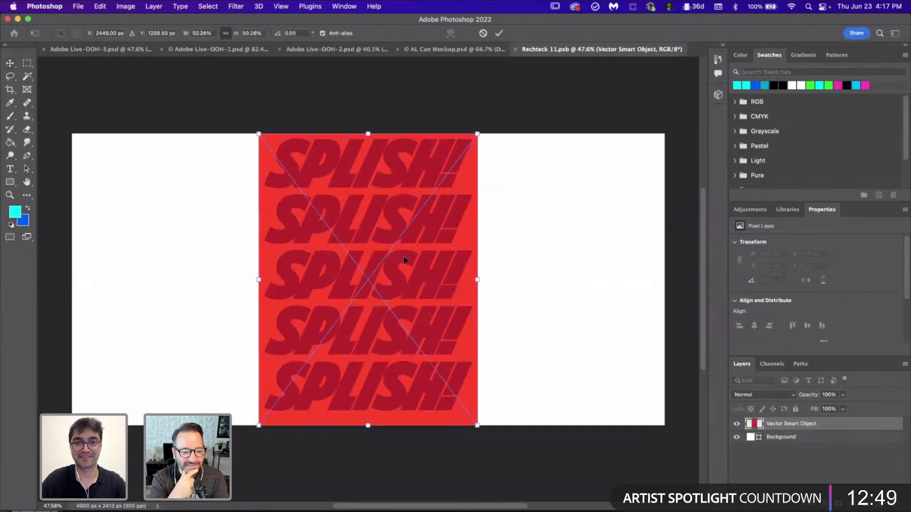
drag(408, 267, 220, 261)
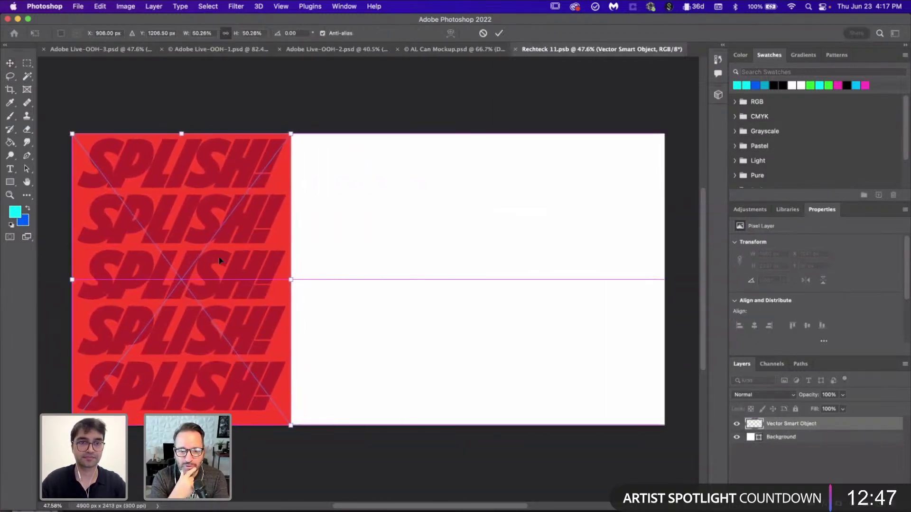
key(Return)
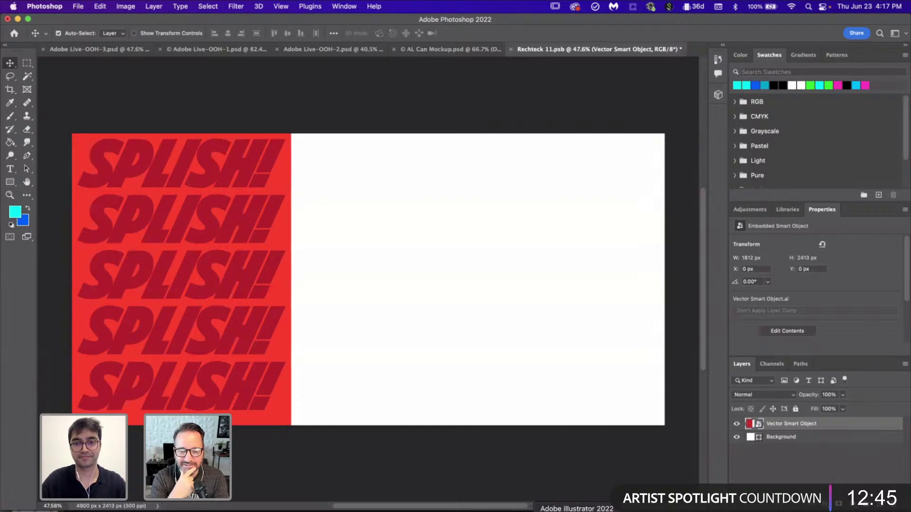
key(super+Tab)
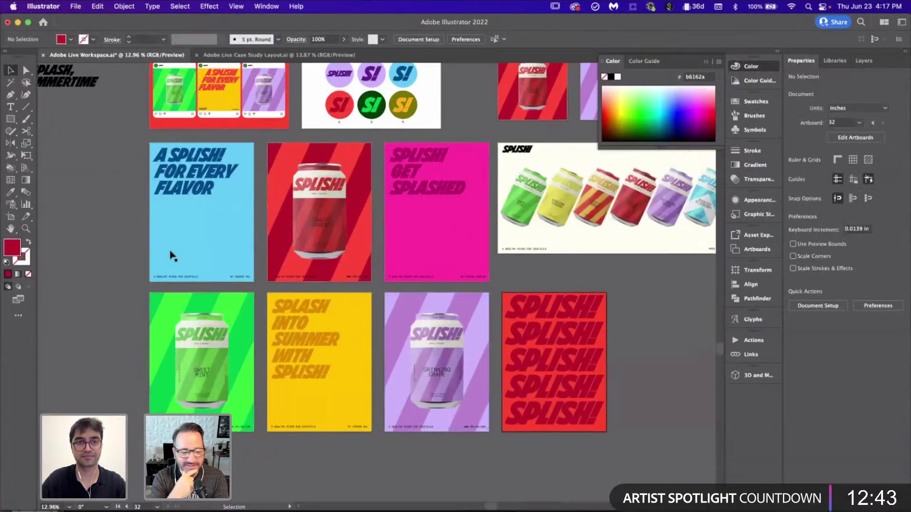
- Alt-drag copies of the green Poster 4, yellow and purple poster artboards into a new row below
scroll(173, 254, down, 3)
scroll(452, 317, down, 2)
scroll(451, 317, down, 3)
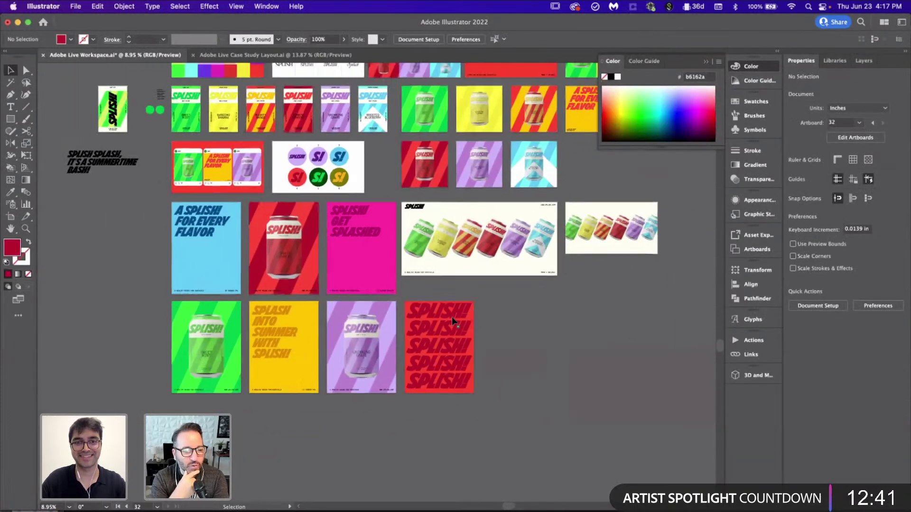
scroll(451, 317, up, 4)
scroll(452, 316, down, 1)
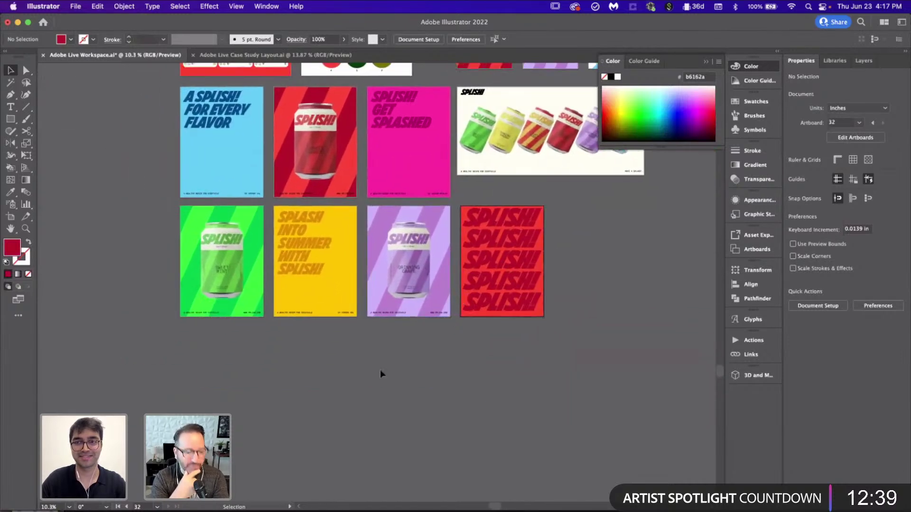
scroll(384, 373, down, 2)
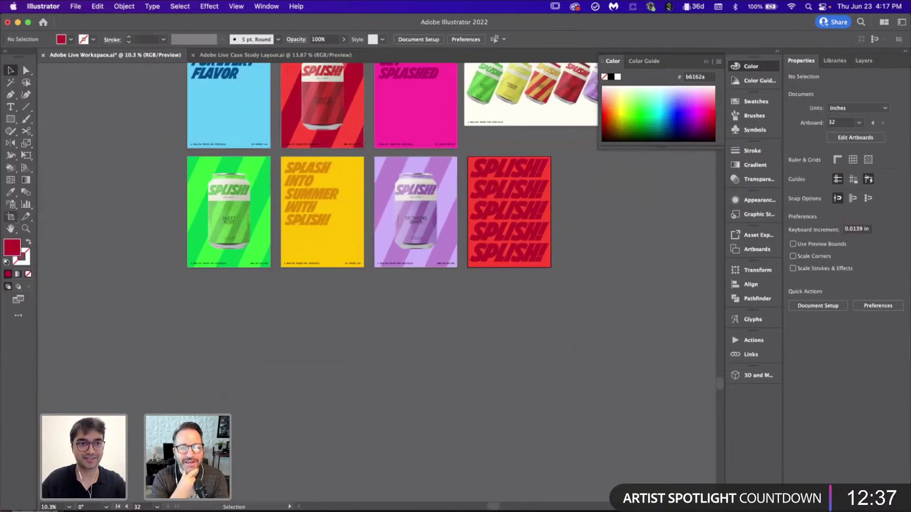
key(shift+o)
click(251, 225)
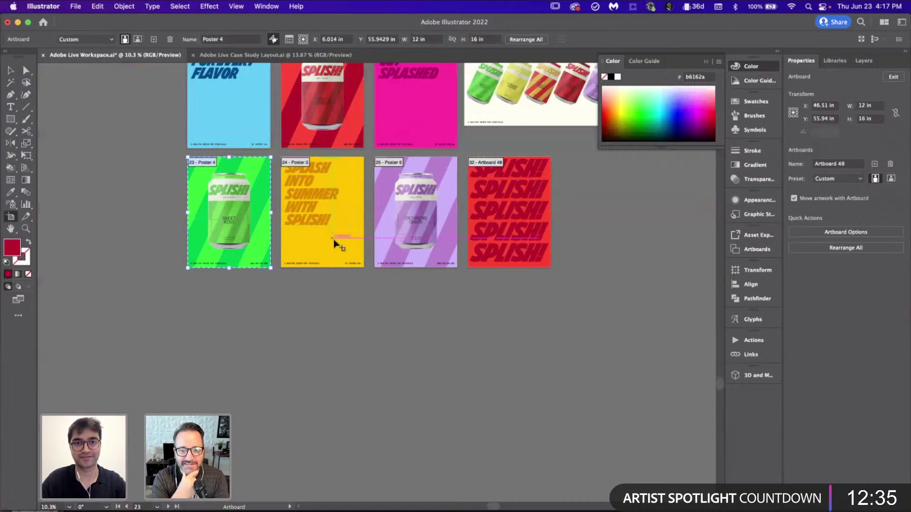
shift+click(334, 244)
shift+click(406, 241)
drag(406, 241, 407, 352)
key(Escape)
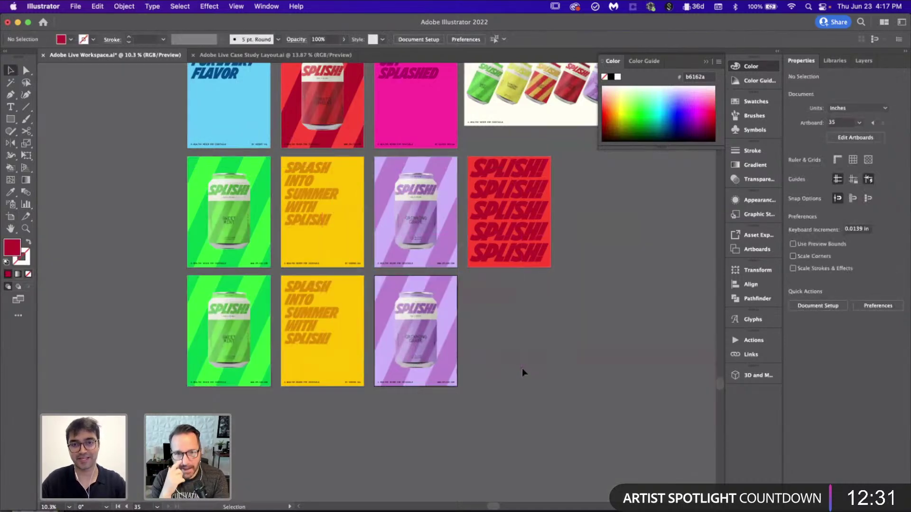
click(414, 330)
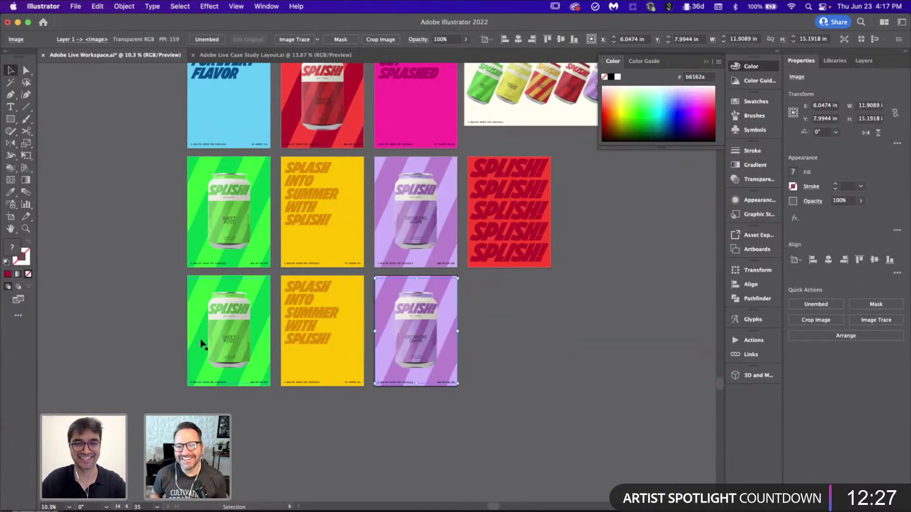
- Alt-drag copies of the striped and purple cans, then delete the misplaced copies
click(511, 363)
scroll(508, 366, down, 5)
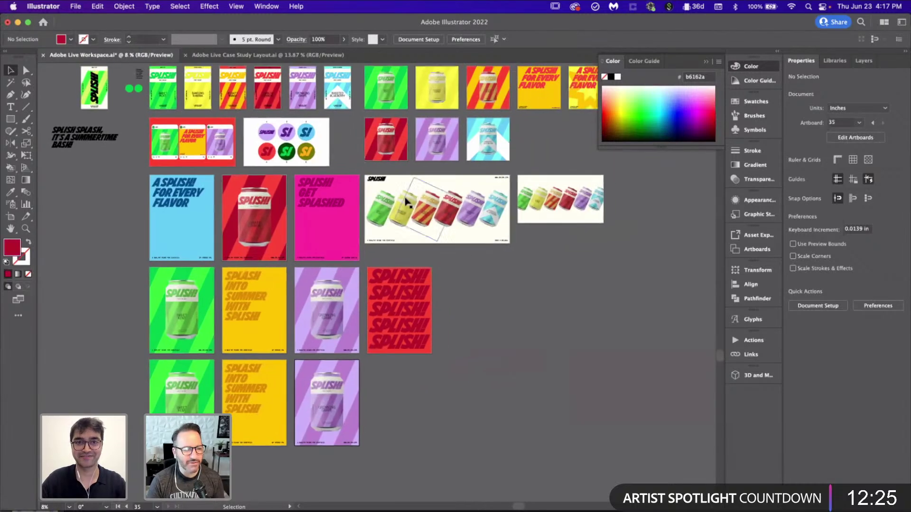
scroll(404, 201, right, 3)
scroll(404, 201, up, 2)
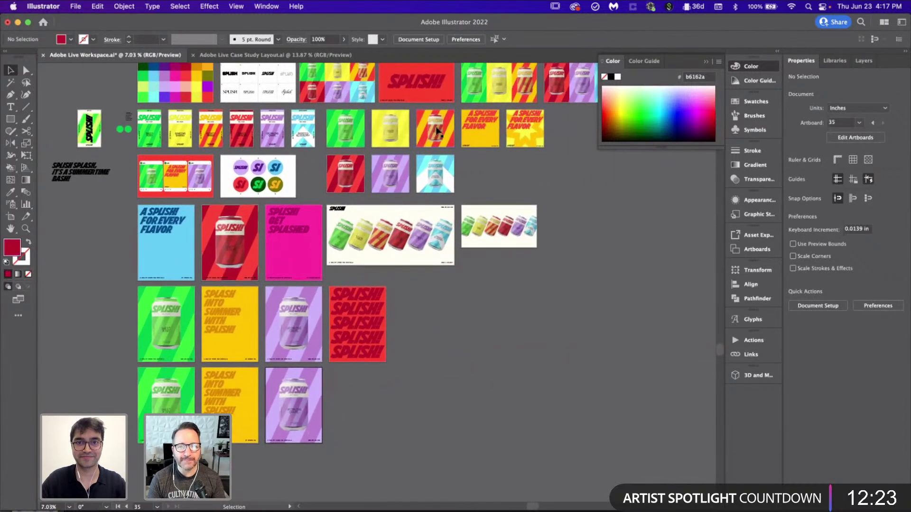
click(437, 132)
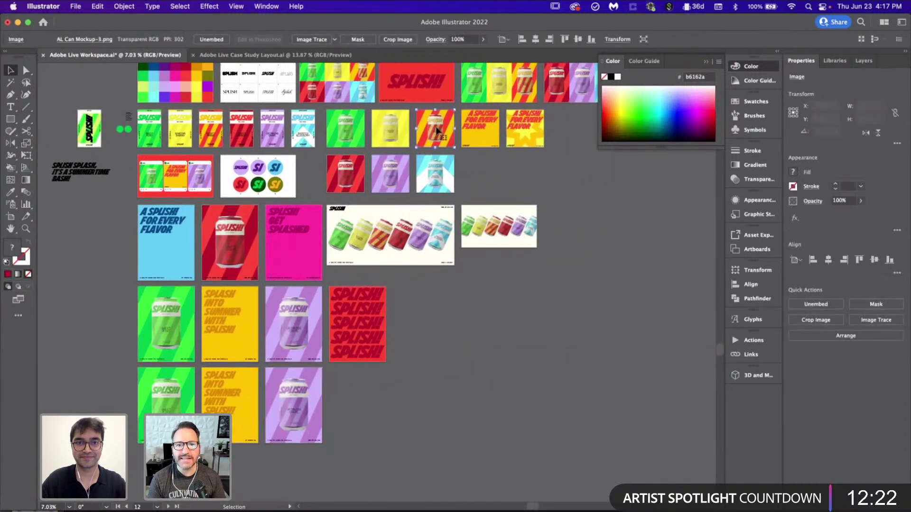
shift+click(390, 174)
drag(389, 337, 366, 402)
key(Delete)
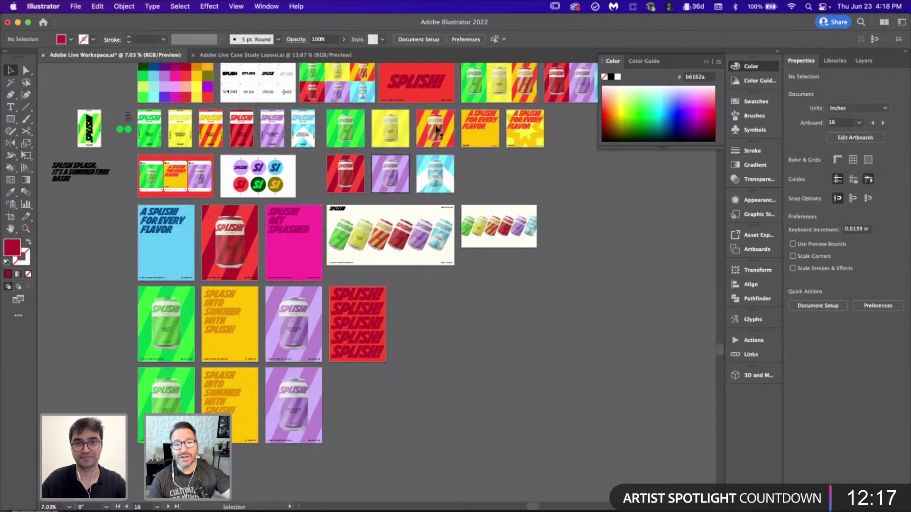
- Copy the yellow and red-yellow striped cans below the posters and scale them up
click(437, 128)
shift+click(398, 131)
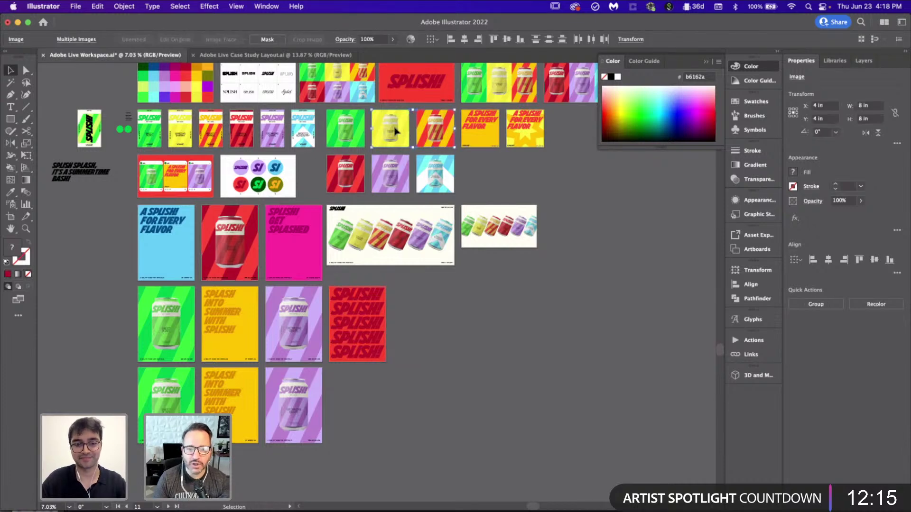
drag(395, 132, 395, 420)
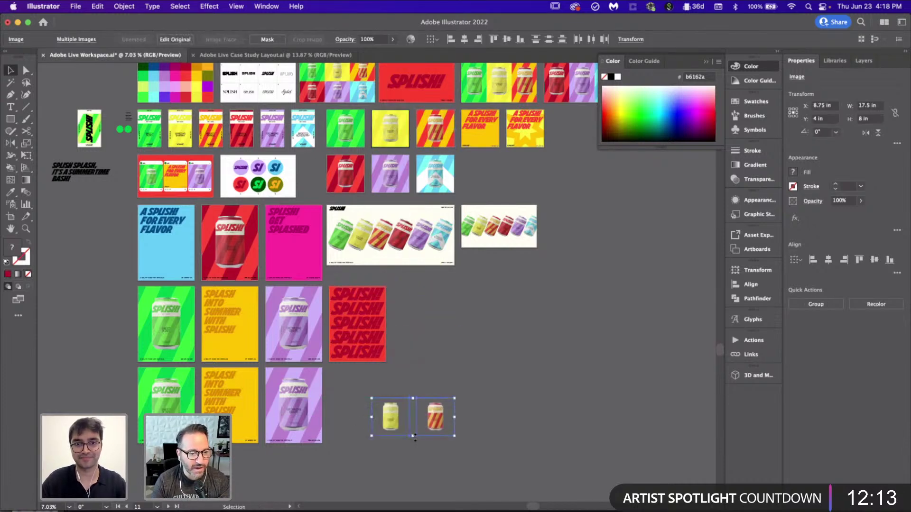
scroll(414, 437, up, 3)
scroll(504, 389, left, 3)
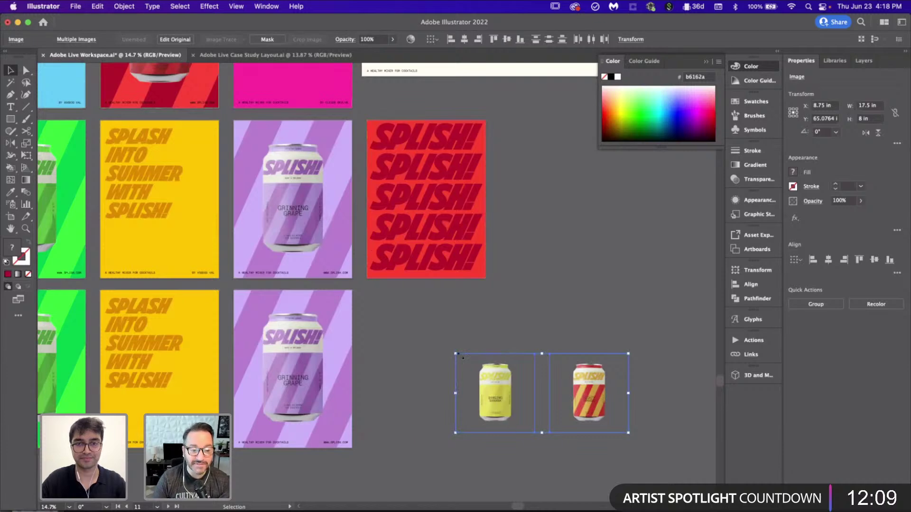
drag(456, 352, 349, 295)
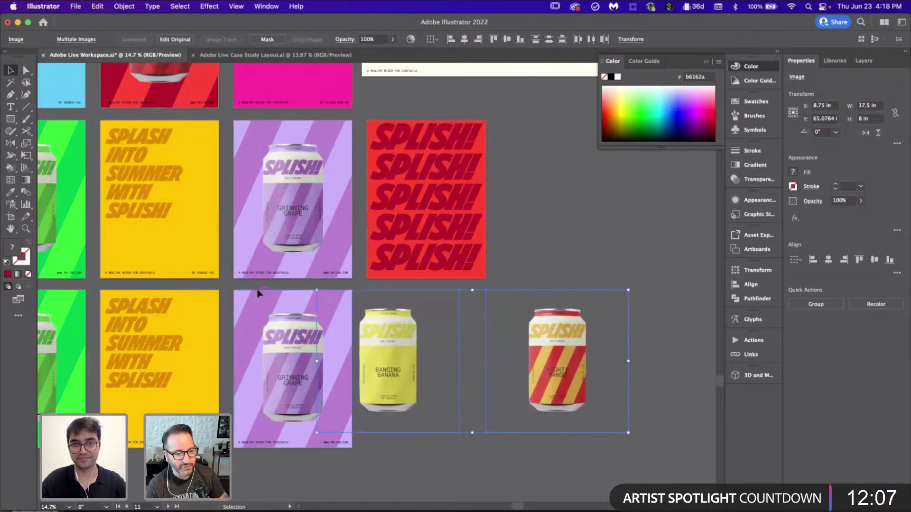
scroll(349, 295, down, 2)
scroll(479, 284, up, 5)
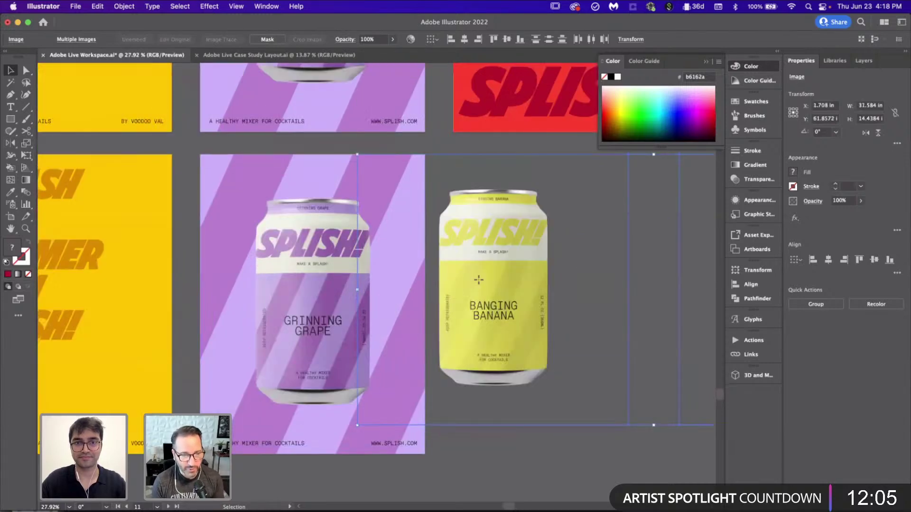
drag(357, 425, 312, 446)
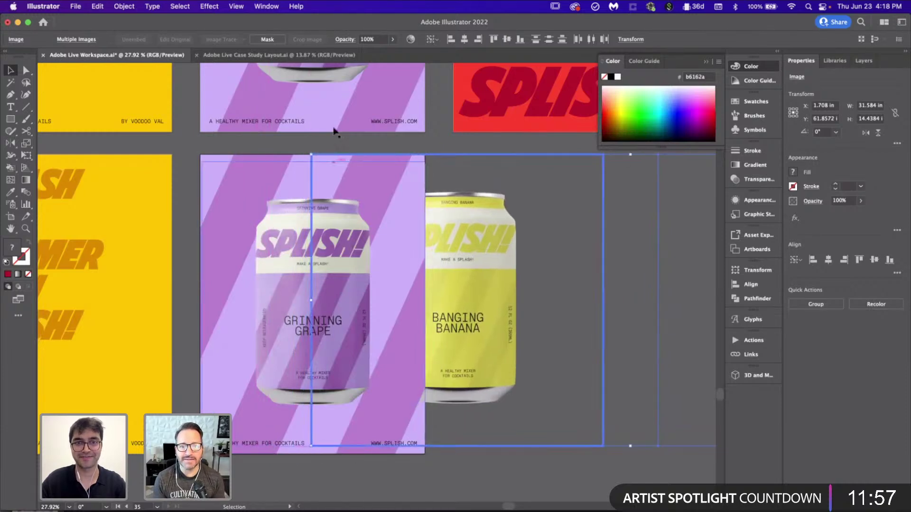
drag(310, 155, 328, 162)
- Delete the grape can from the lower purple poster and move the banana can beside it
scroll(528, 311, down, 5)
click(555, 421)
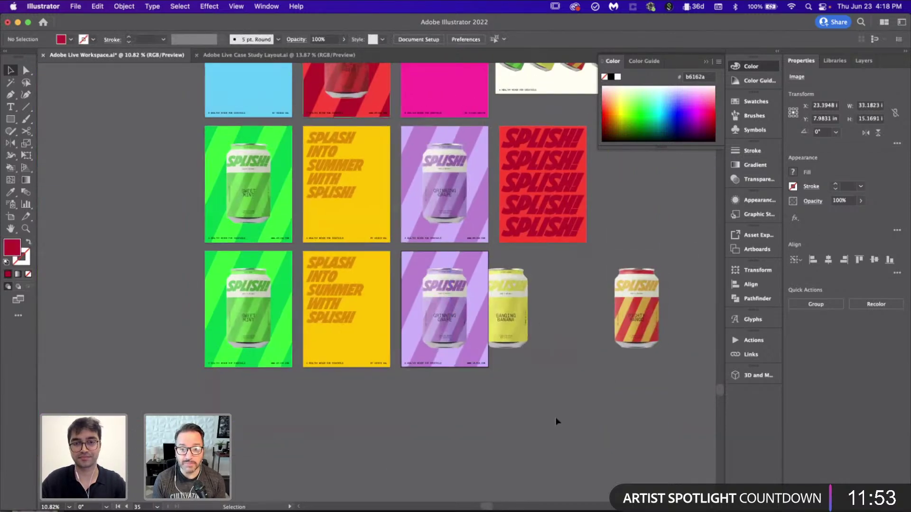
scroll(446, 323, up, 3)
click(445, 322)
key(Delete)
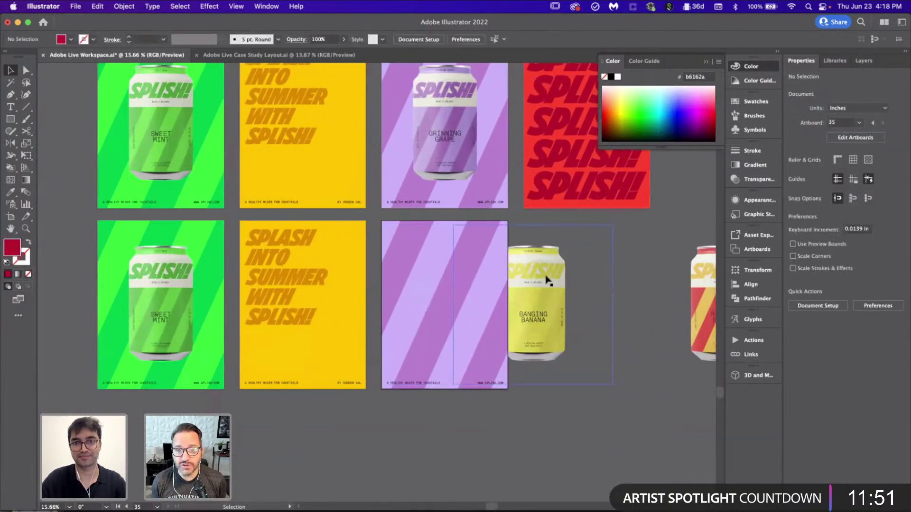
drag(547, 280, 585, 281)
scroll(376, 422, right, 3)
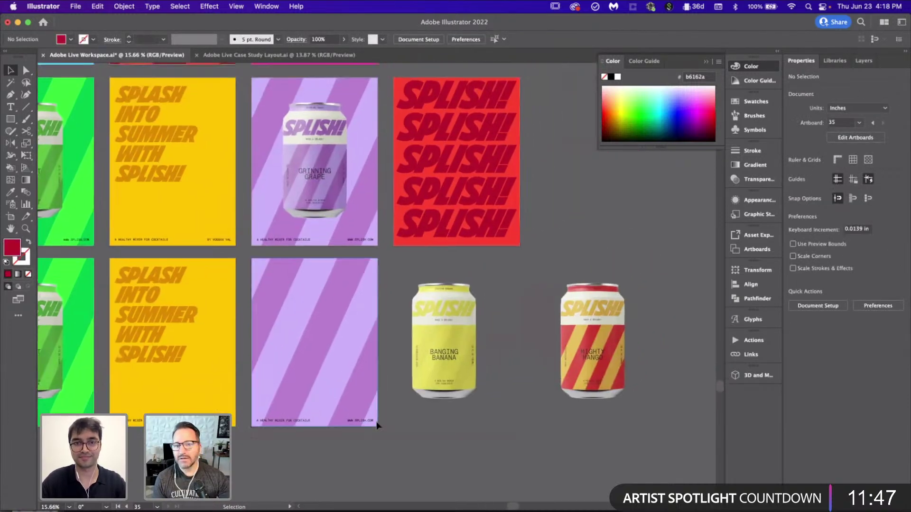
scroll(376, 422, down, 5)
- Sample the Banging Banana yellow and Live Paint three lavender poster stripes with it
scroll(188, 307, up, 5)
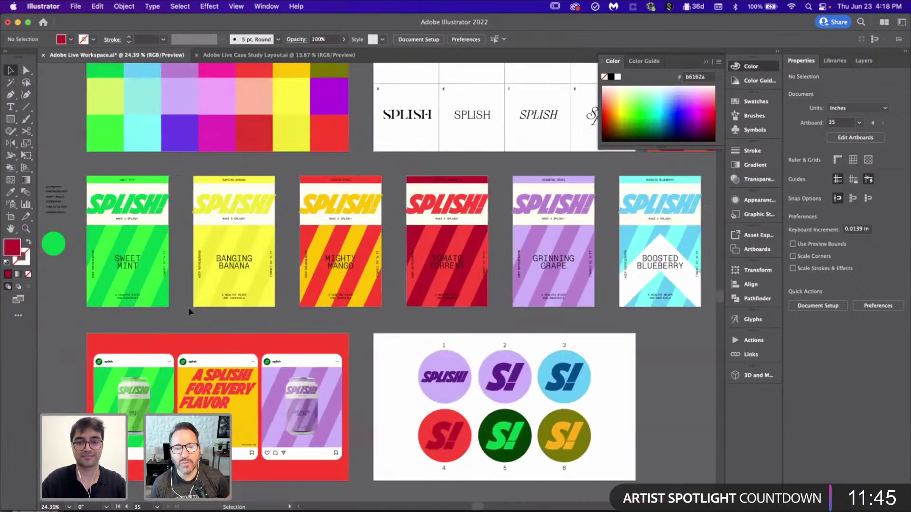
key(i)
click(207, 231)
key(k)
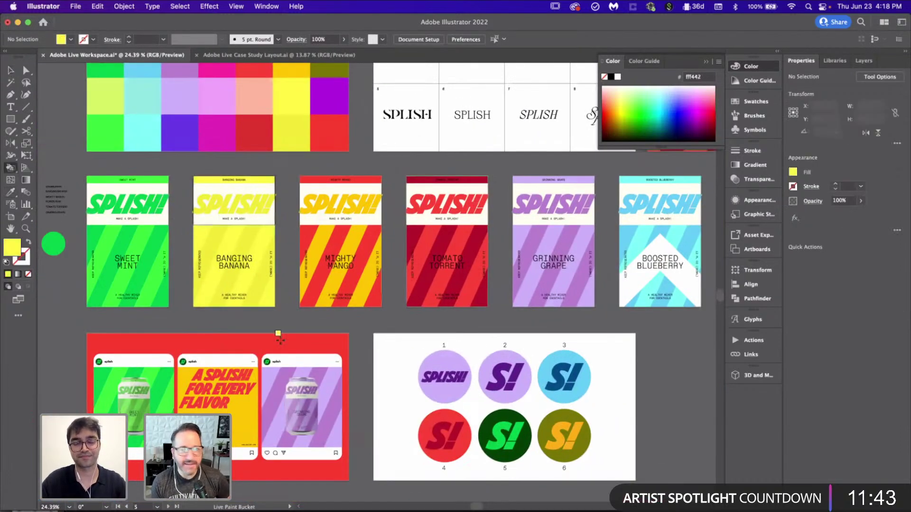
scroll(279, 335, down, 4)
scroll(280, 340, up, 2)
scroll(281, 340, down, 3)
scroll(332, 294, up, 3)
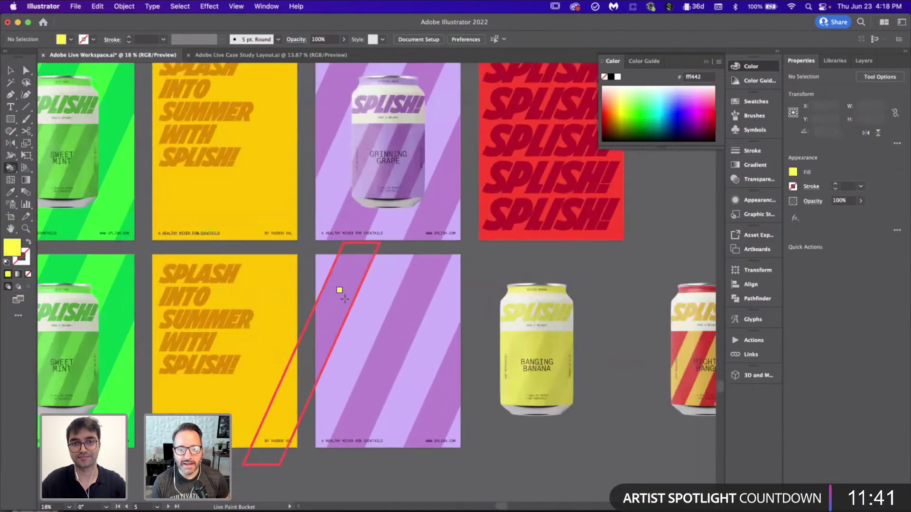
click(337, 289)
click(416, 305)
click(427, 355)
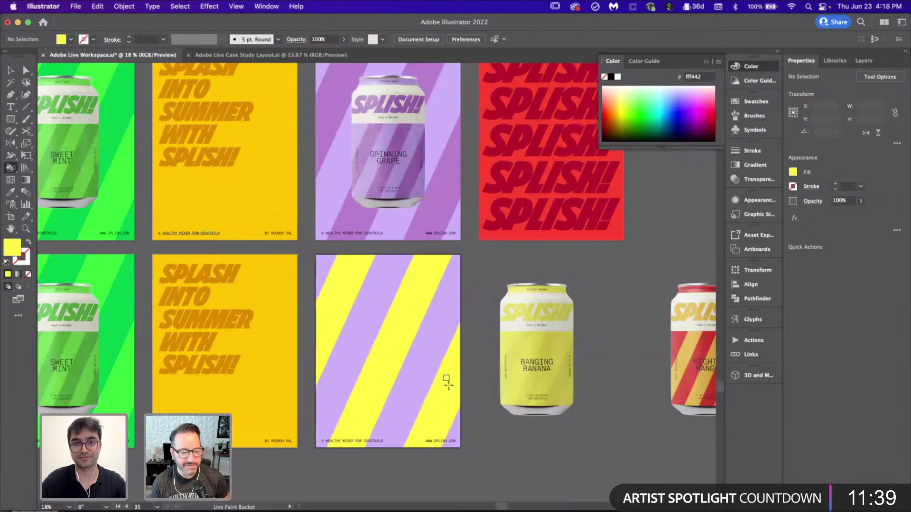
scroll(429, 361, down, 3)
scroll(355, 257, up, 7)
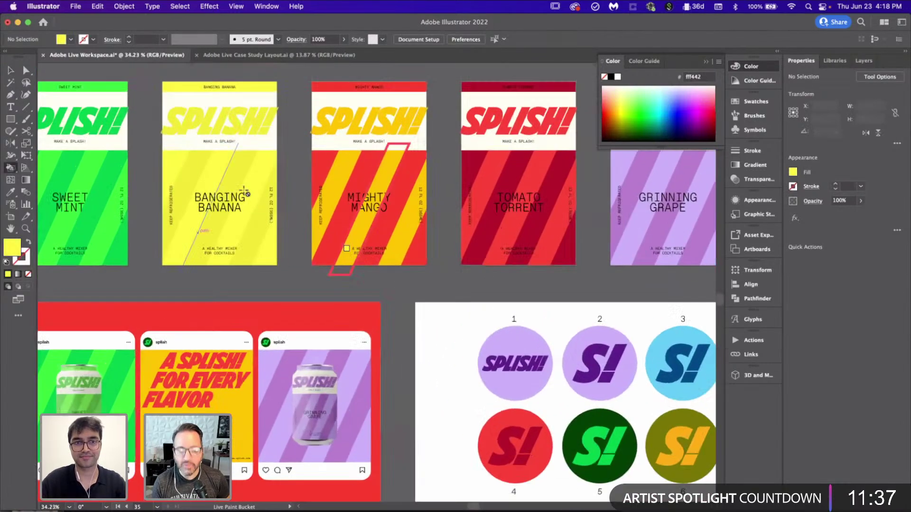
- Resample the banana yellow and paint the remaining lavender stripes yellow
key(i)
click(239, 176)
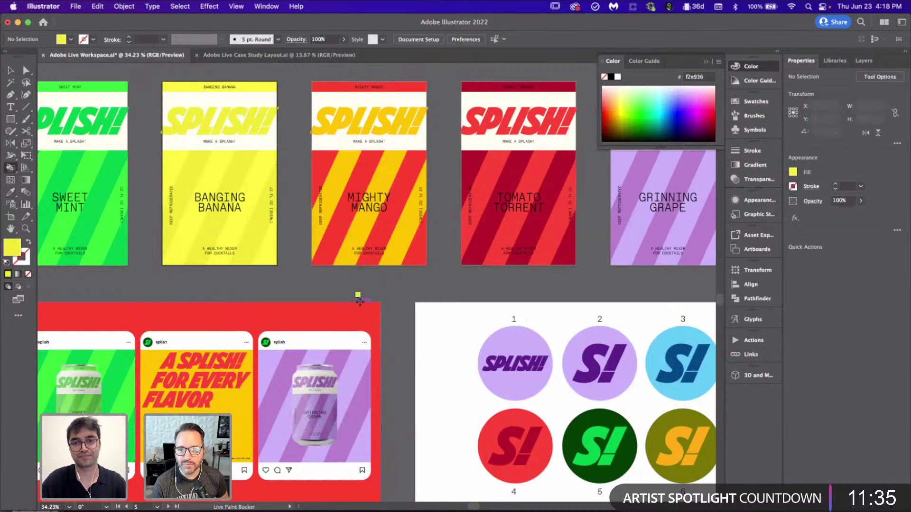
scroll(360, 300, down, 3)
scroll(359, 300, down, 3)
scroll(335, 262, up, 4)
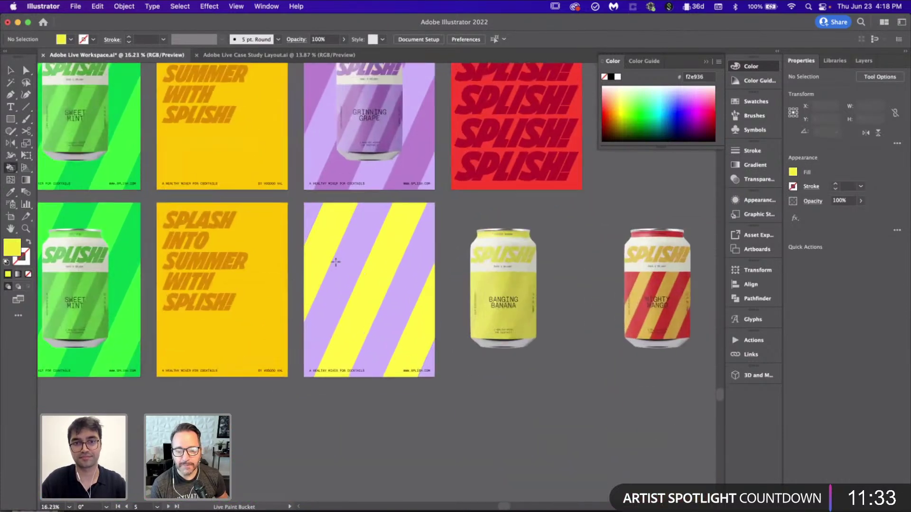
scroll(336, 262, up, 1)
click(335, 259)
click(406, 317)
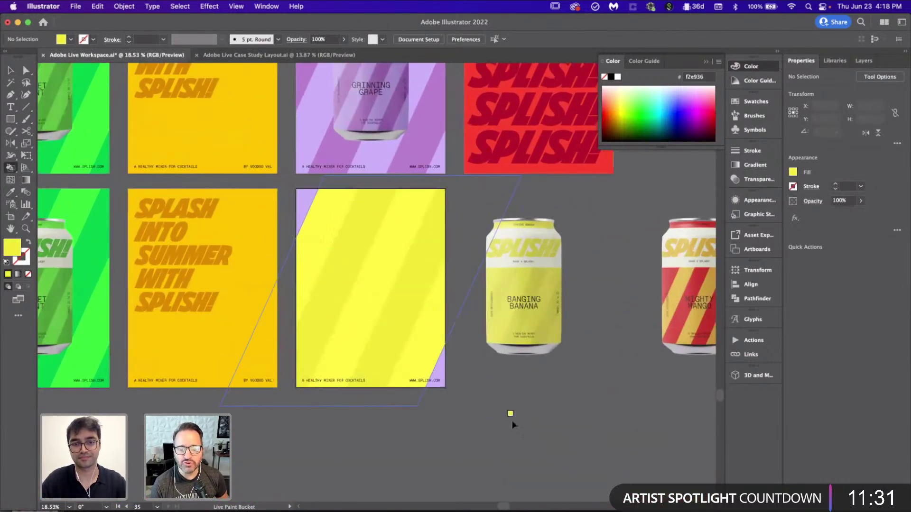
- Fill the poster's background rectangle with the stripe yellow #f2e936
key(v)
click(457, 312)
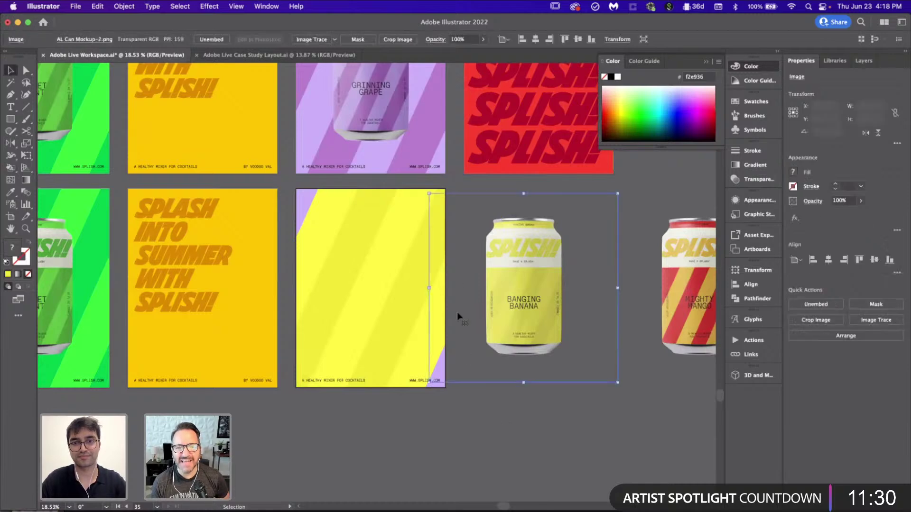
click(284, 191)
click(342, 268)
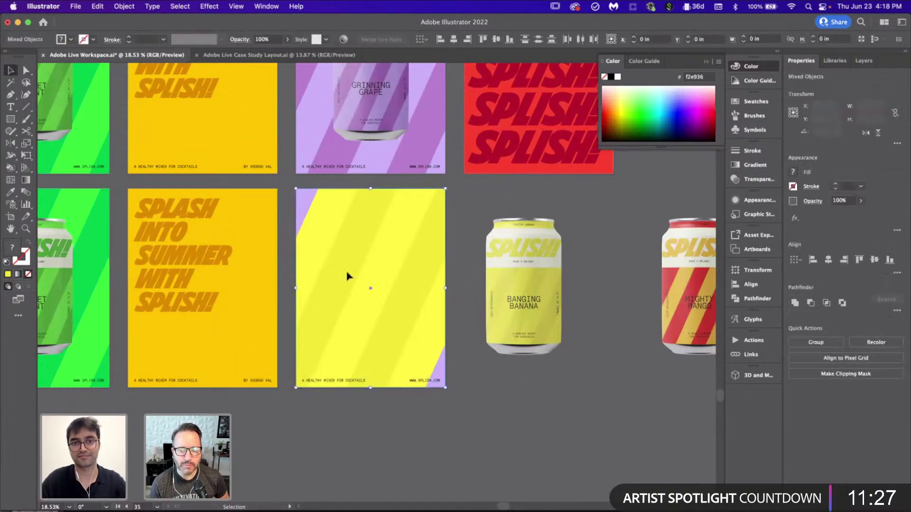
click(324, 223)
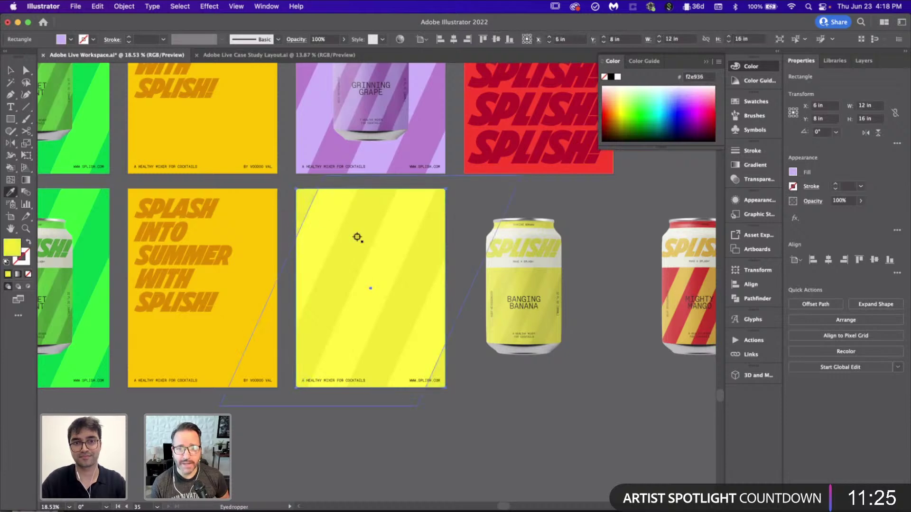
scroll(359, 301, down, 5)
click(405, 387)
- Copy the Mighty Mango stripe pattern and paste it near the green Sweet Mint poster
scroll(405, 387, up, 6)
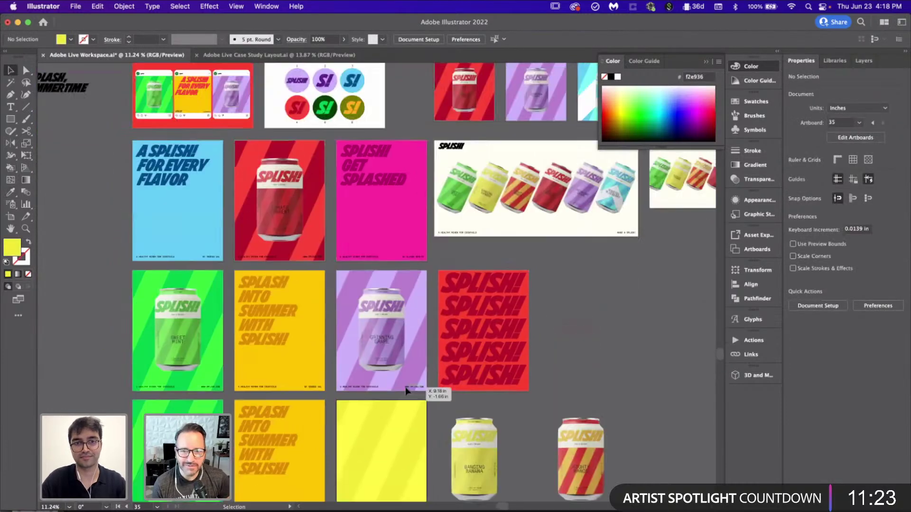
scroll(468, 155, up, 2)
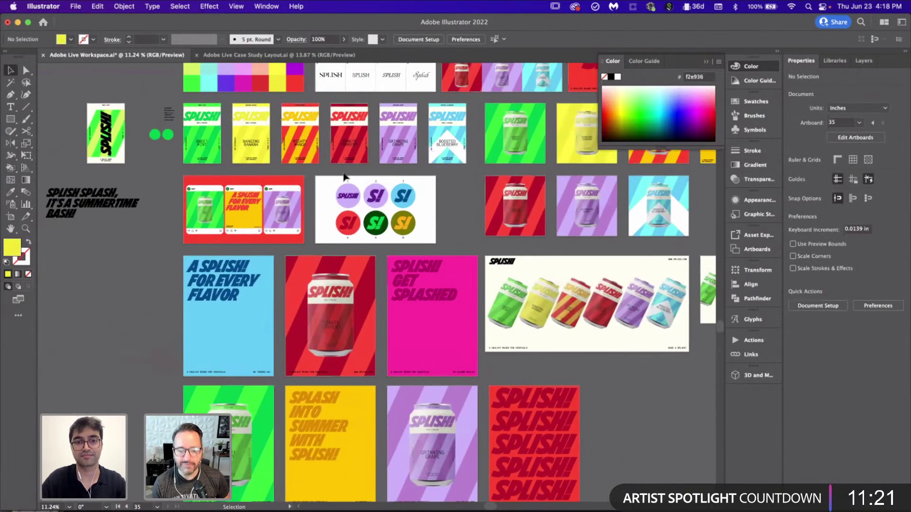
scroll(469, 155, down, 3)
scroll(343, 172, up, 3)
scroll(357, 216, up, 2)
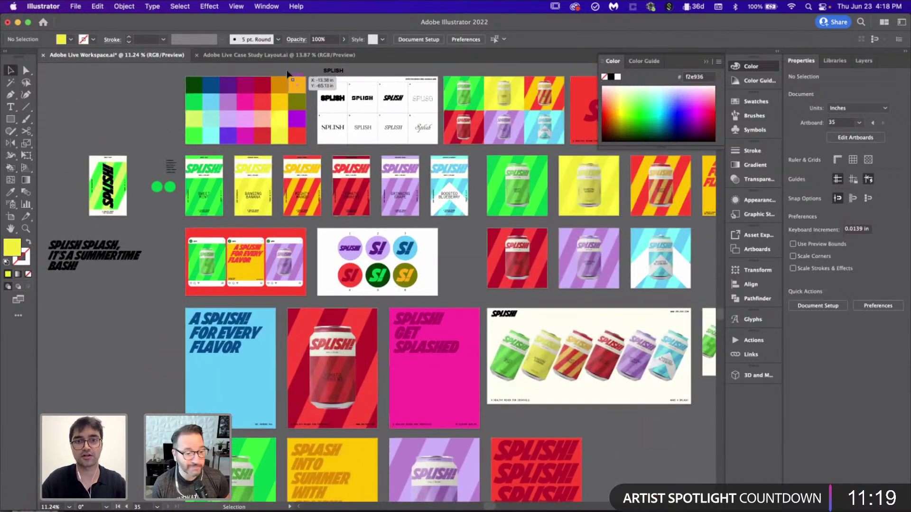
scroll(341, 260, up, 8)
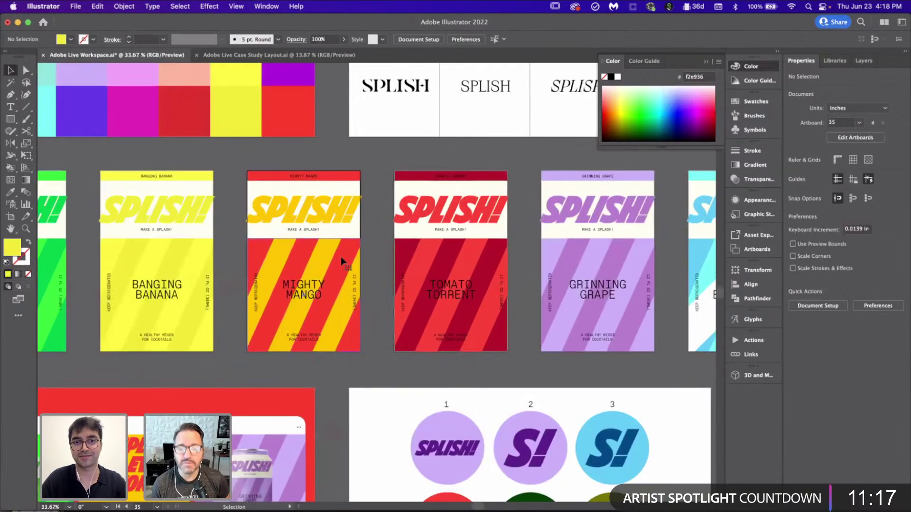
click(340, 257)
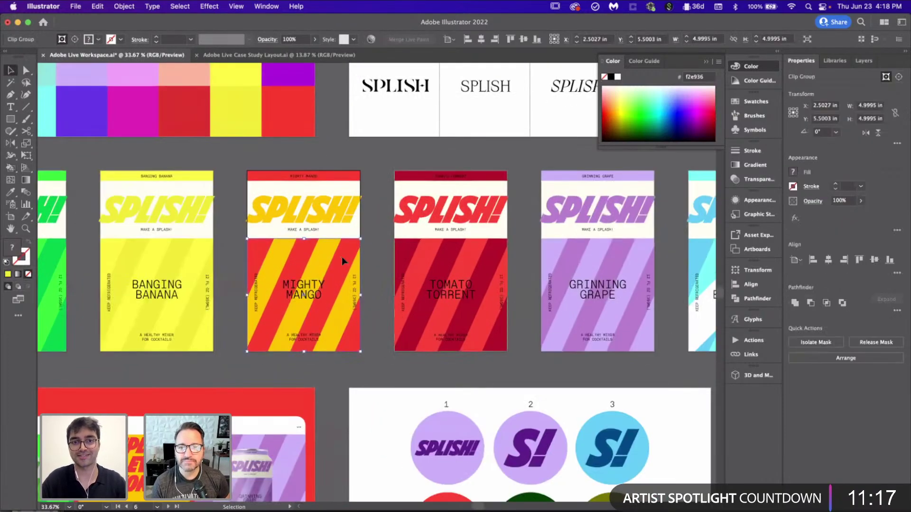
click(380, 283)
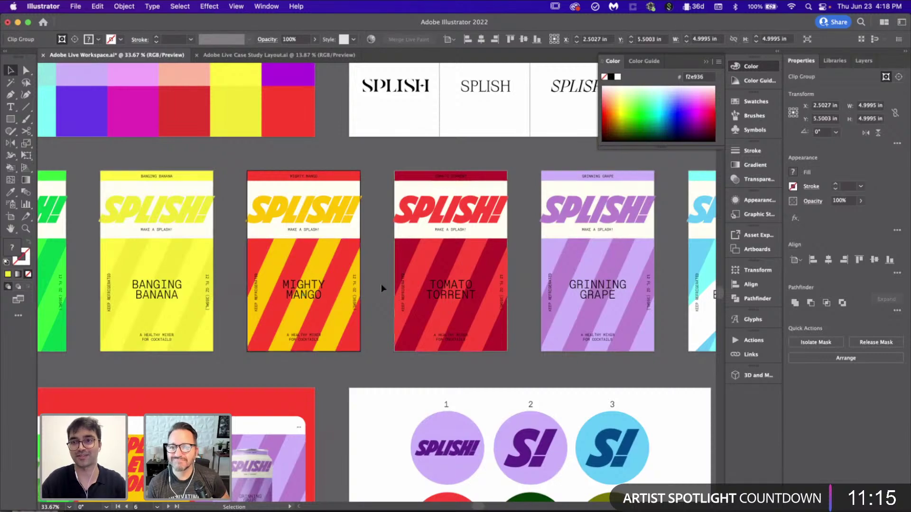
scroll(381, 283, down, 6)
scroll(380, 283, down, 4)
scroll(380, 283, up, 2)
scroll(218, 279, down, 5)
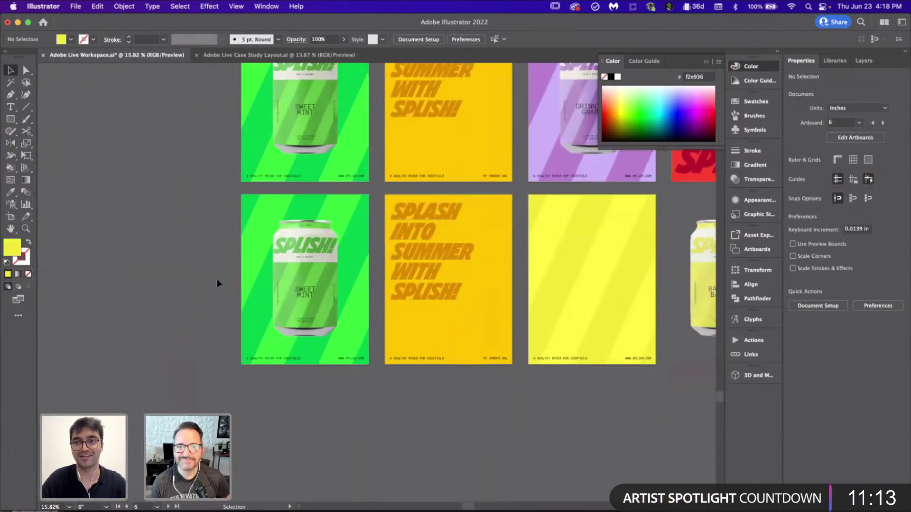
mouse_move(217, 279)
mouse_down()
mouse_move(323, 287)
mouse_move(221, 266)
mouse_up()
key(cmd+v)
click(266, 362)
- Delete the Sweet Mint can and paint three of the green stripes yellow
scroll(267, 362, up, 2)
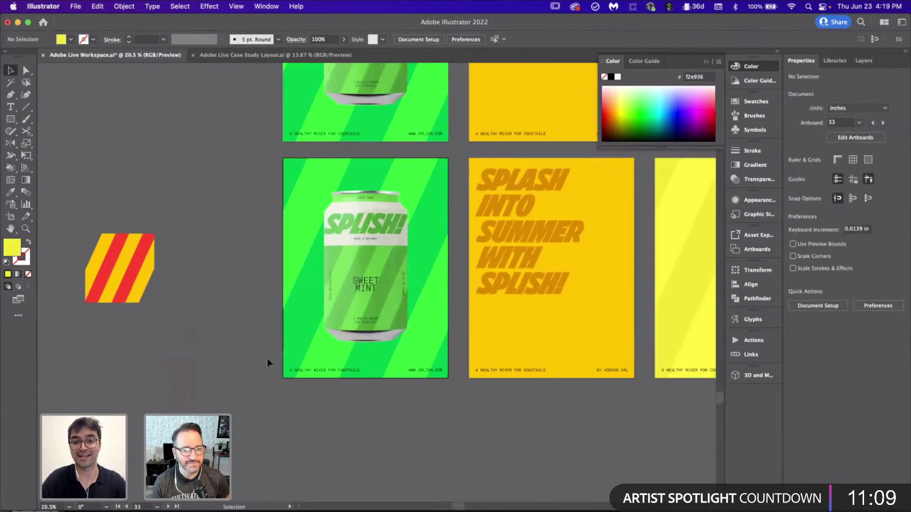
click(386, 298)
key(Delete)
key(i)
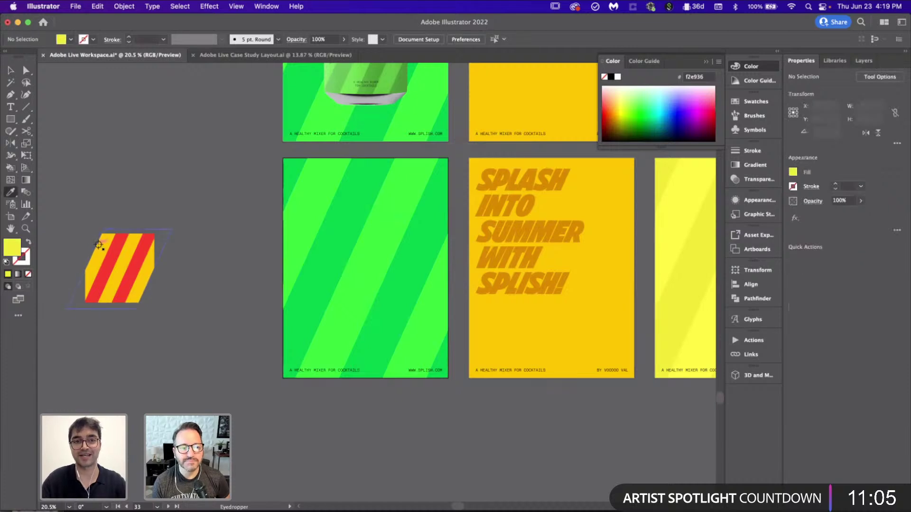
click(308, 198)
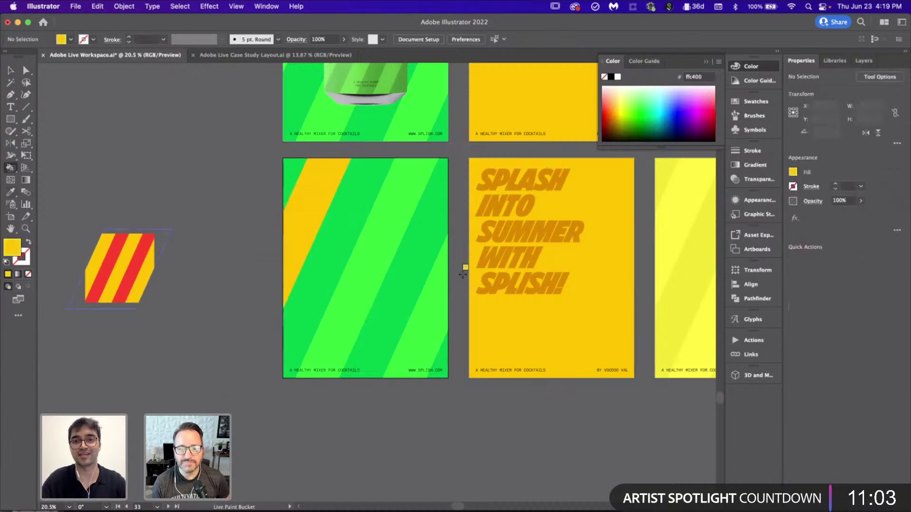
click(368, 252)
click(432, 318)
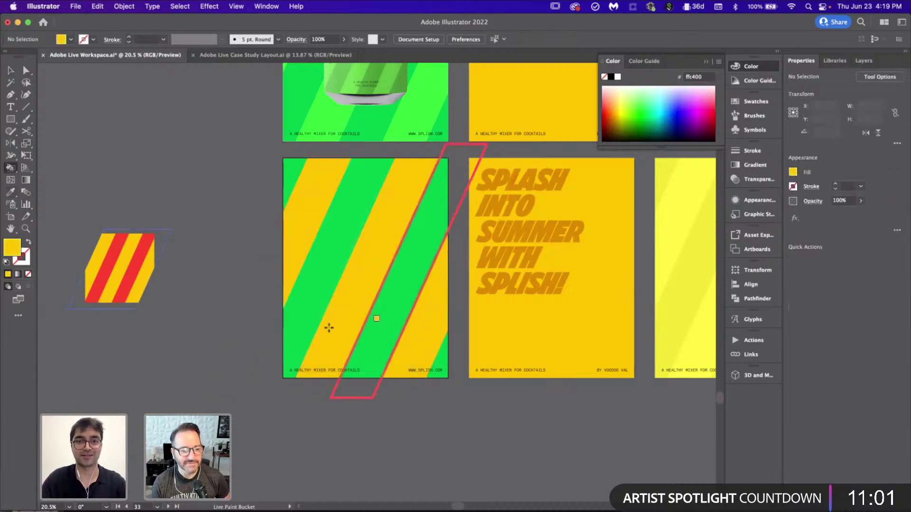
- Paint the remaining two green stripes red and make the background rectangle red
key(i)
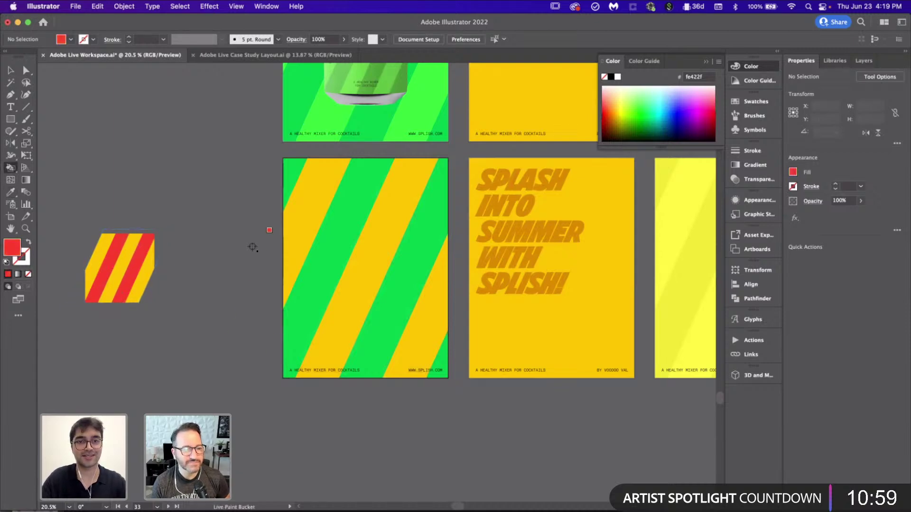
click(356, 187)
click(427, 321)
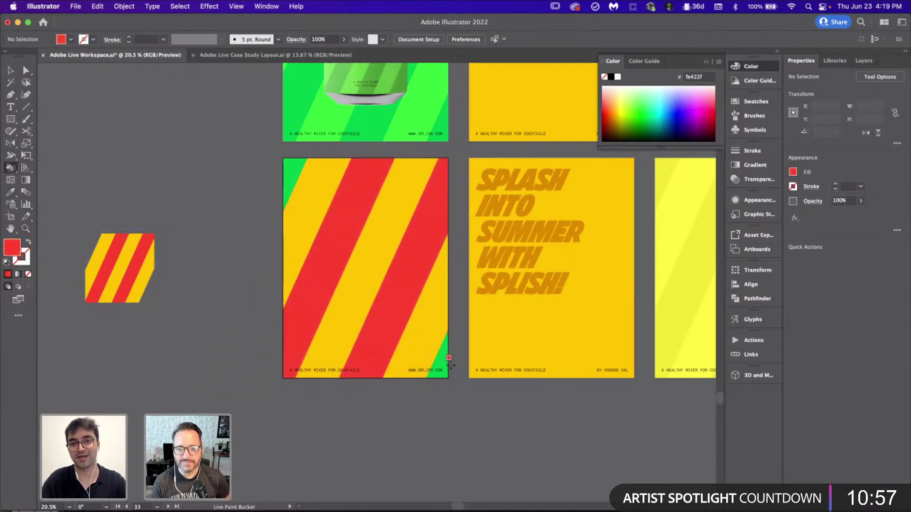
key(v)
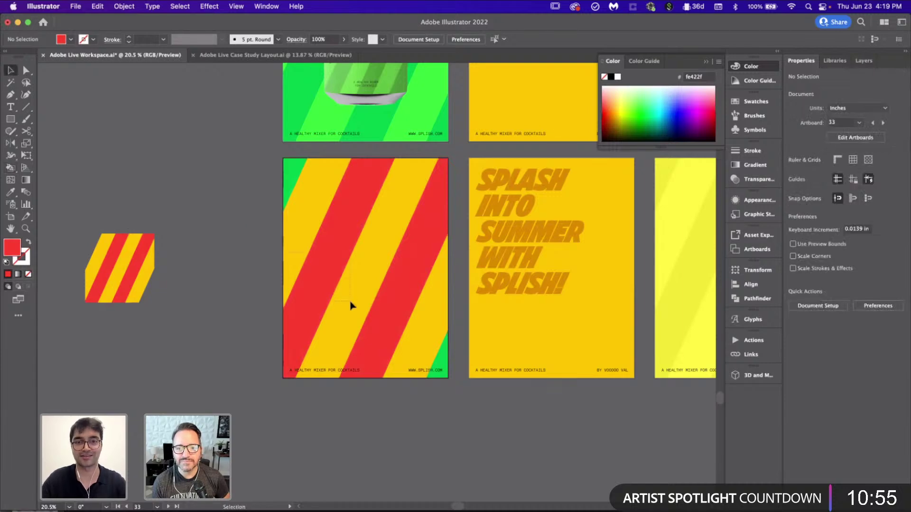
click(391, 262)
key(i)
click(344, 206)
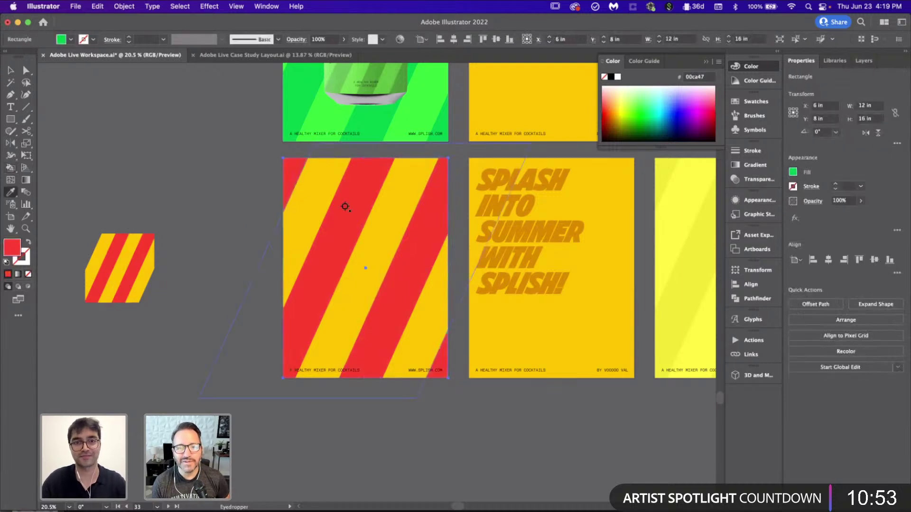
- Move the Banging Banana can onto the yellow poster and centre it horizontally
key(v)
scroll(135, 274, down, 5)
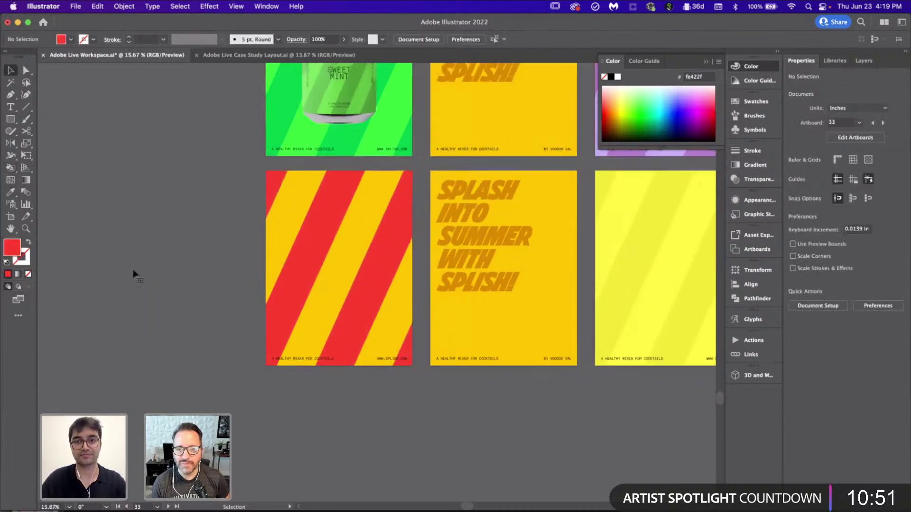
scroll(342, 270, left, 2)
scroll(342, 270, down, 1)
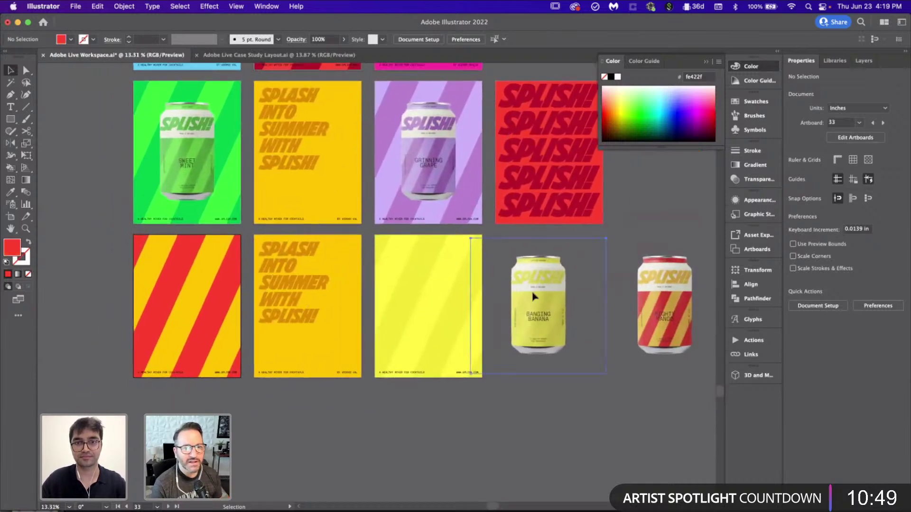
drag(533, 299, 180, 298)
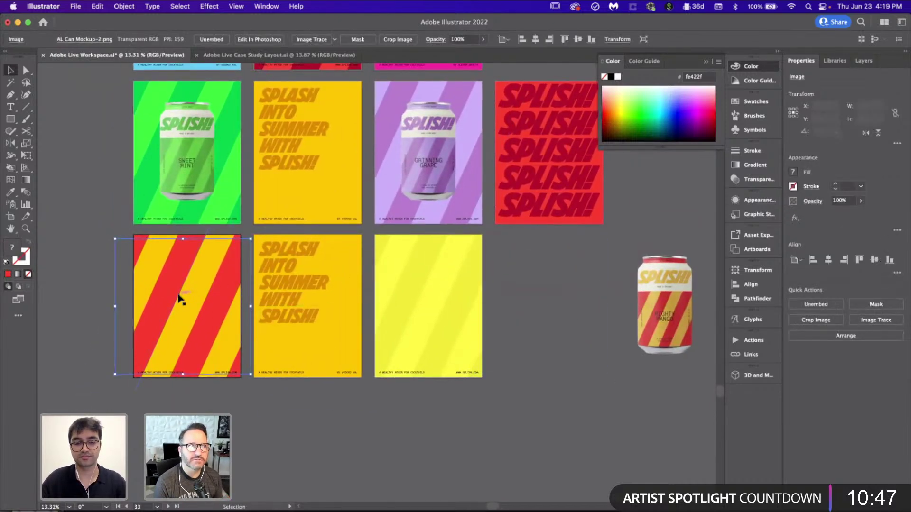
key(super+z)
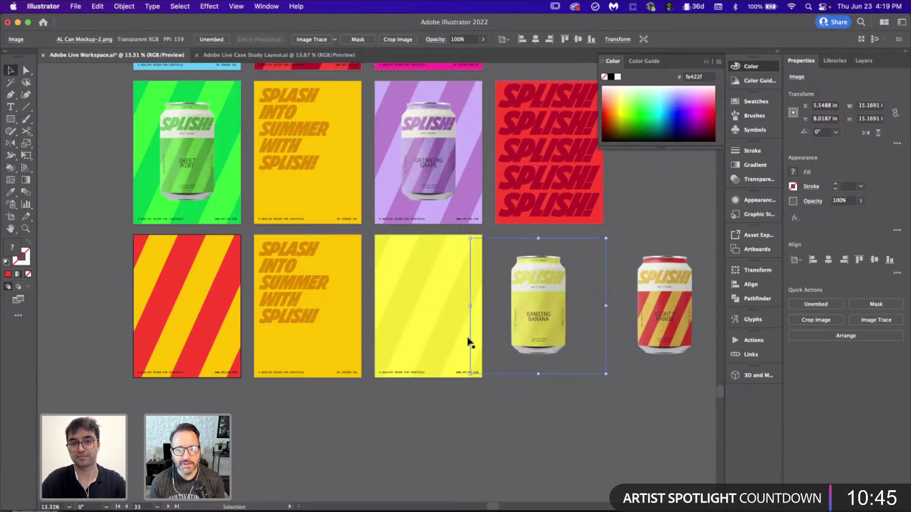
click(423, 325)
shift+click(185, 332)
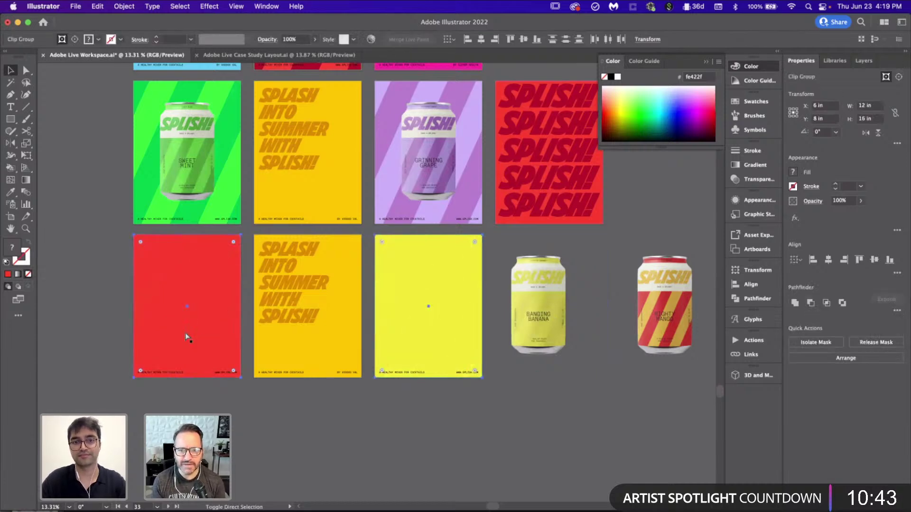
click(361, 437)
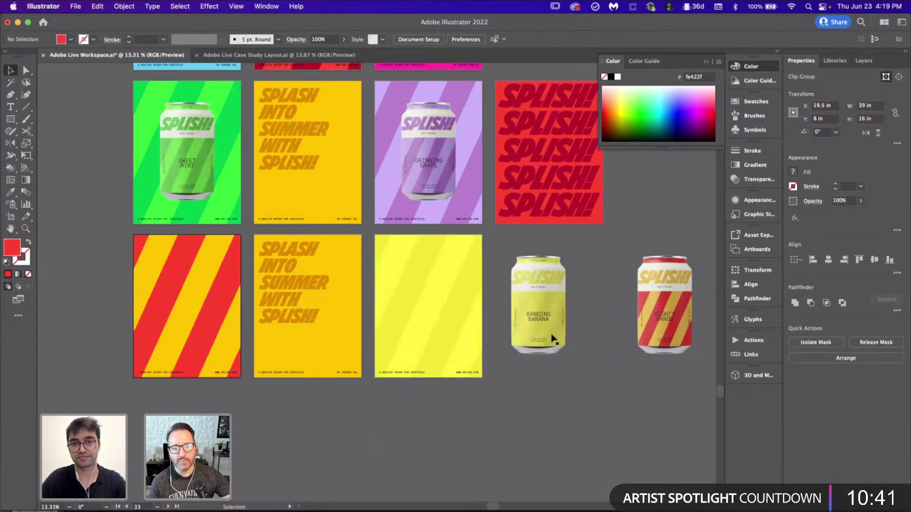
drag(553, 339, 453, 322)
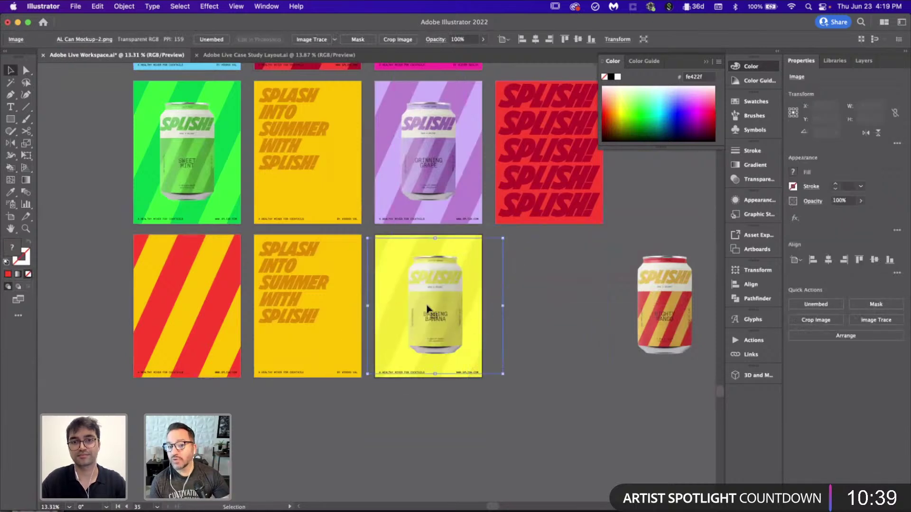
click(536, 41)
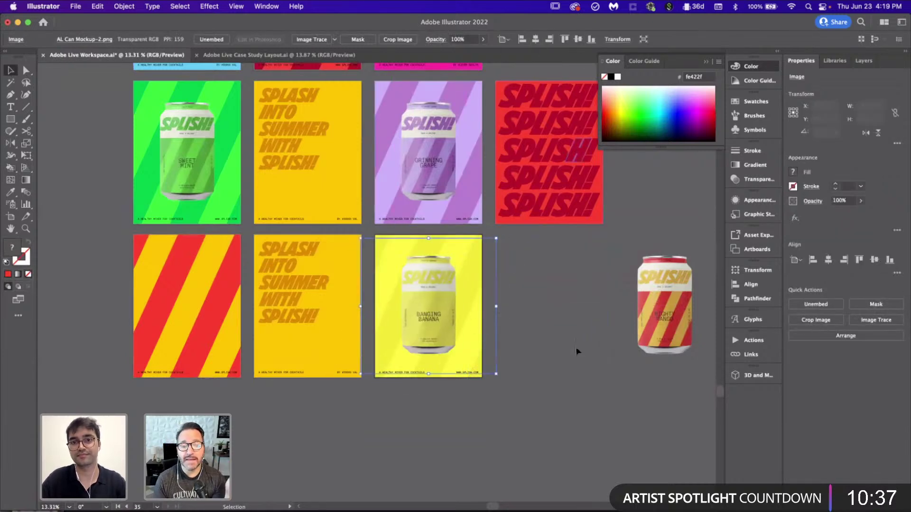
- Move the Mighty Mango can onto the red-yellow striped poster and centre it horizontally
drag(652, 327, 166, 327)
click(536, 41)
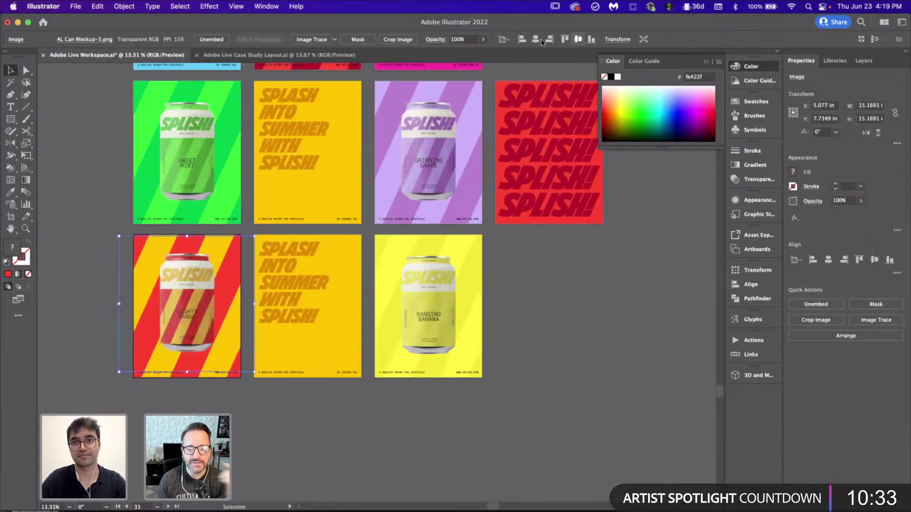
click(571, 256)
- Crop the Banging Banana can image out to its poster's edges
scroll(463, 360, up, 5)
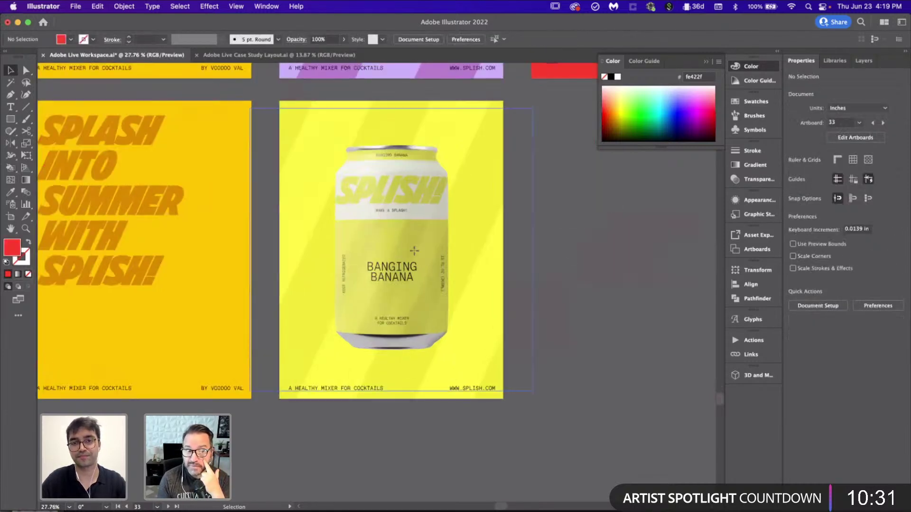
click(414, 252)
scroll(414, 252, right, 2)
scroll(413, 255, up, 2)
scroll(414, 254, right, 1)
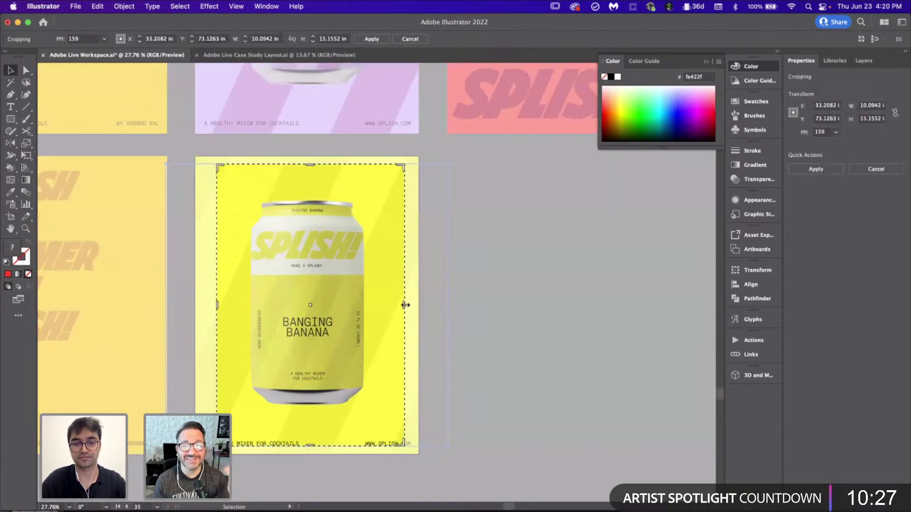
drag(404, 305, 418, 306)
drag(205, 306, 194, 306)
key(Return)
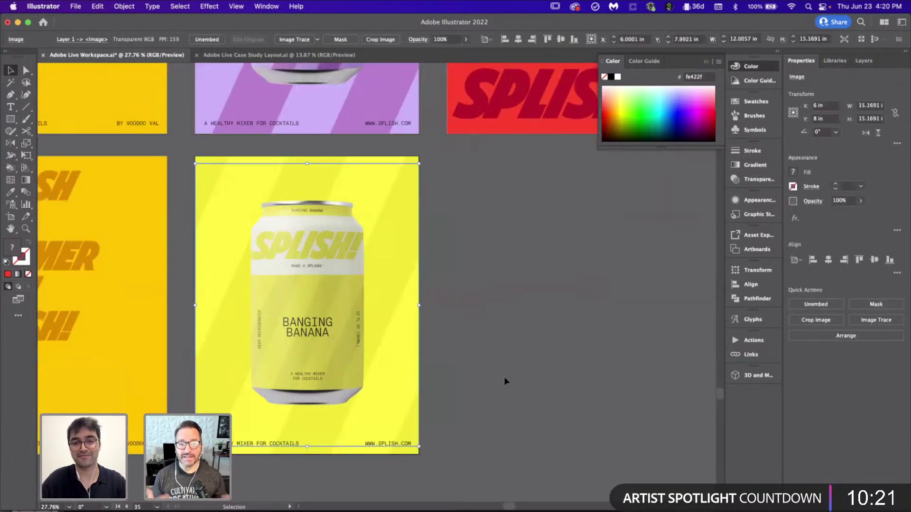
scroll(503, 377, down, 3)
scroll(275, 335, left, 5)
- Crop the Mighty Mango can image to the poster's left and right edges
click(272, 335)
scroll(273, 335, up, 3)
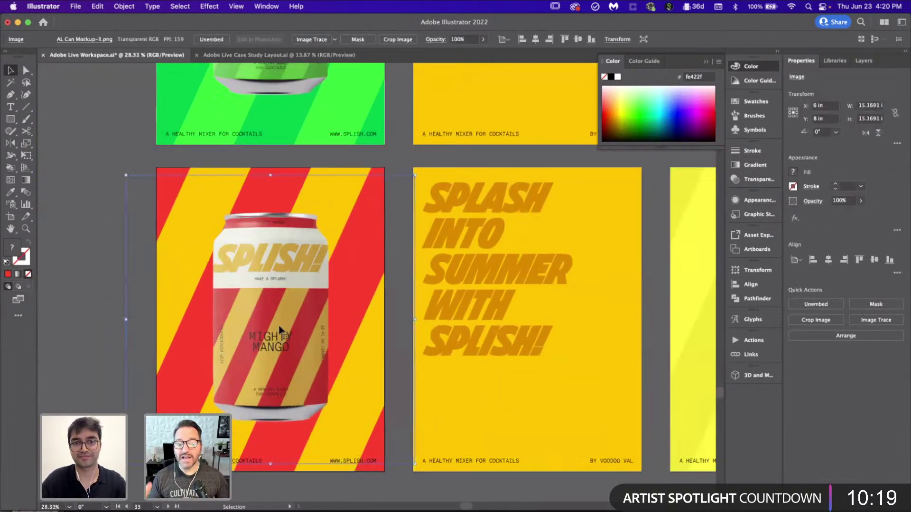
click(809, 319)
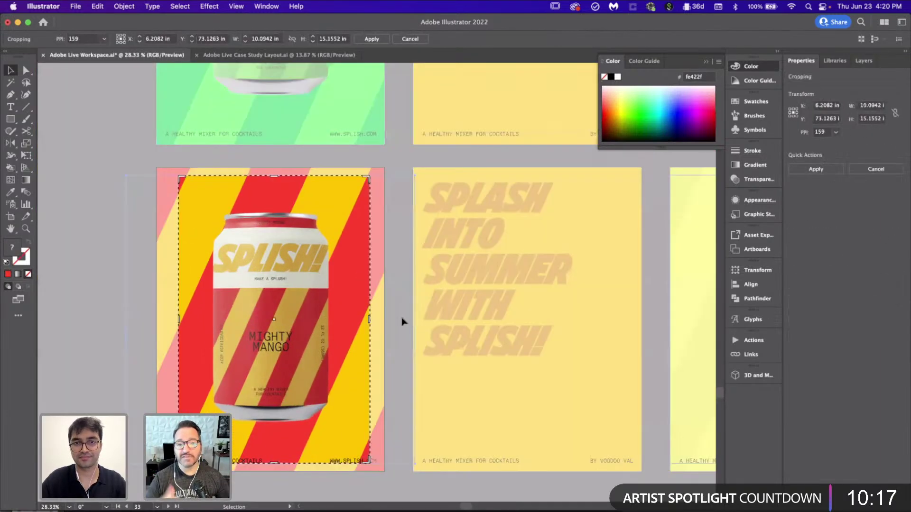
drag(370, 318, 383, 318)
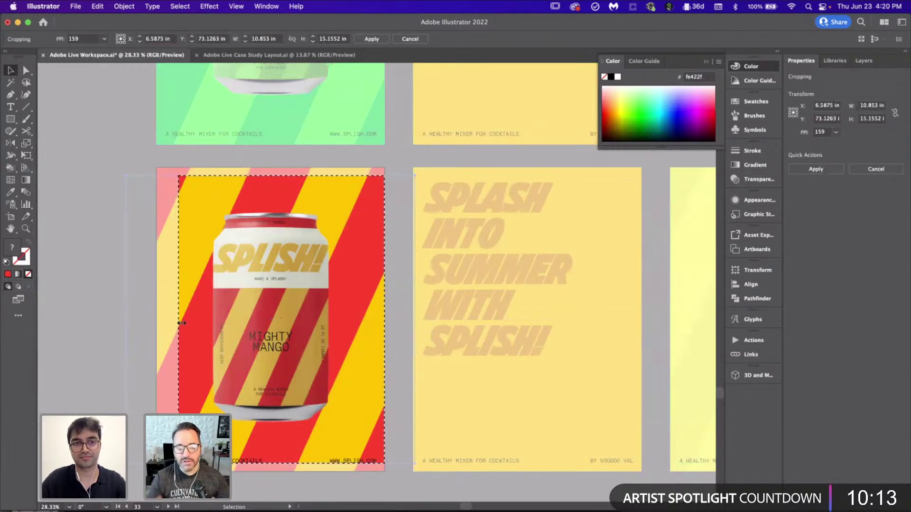
drag(182, 323, 157, 323)
key(Return)
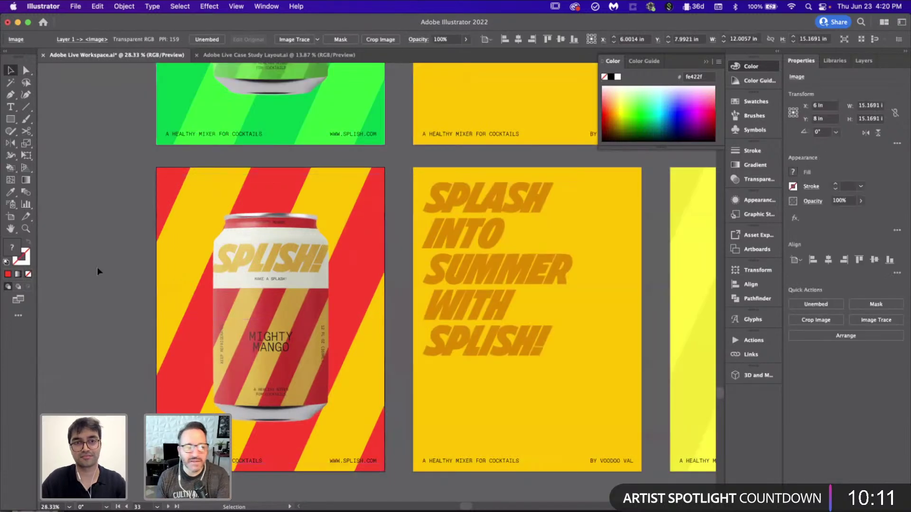
click(96, 267)
scroll(97, 266, down, 3)
scroll(97, 266, down, 1)
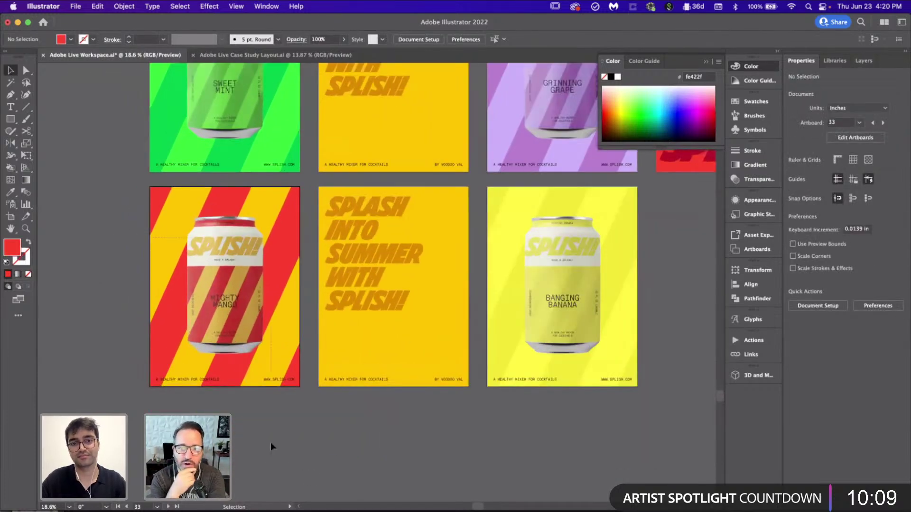
- Select all artwork on the Mighty Mango poster's active artboard
key(super+alt+a)
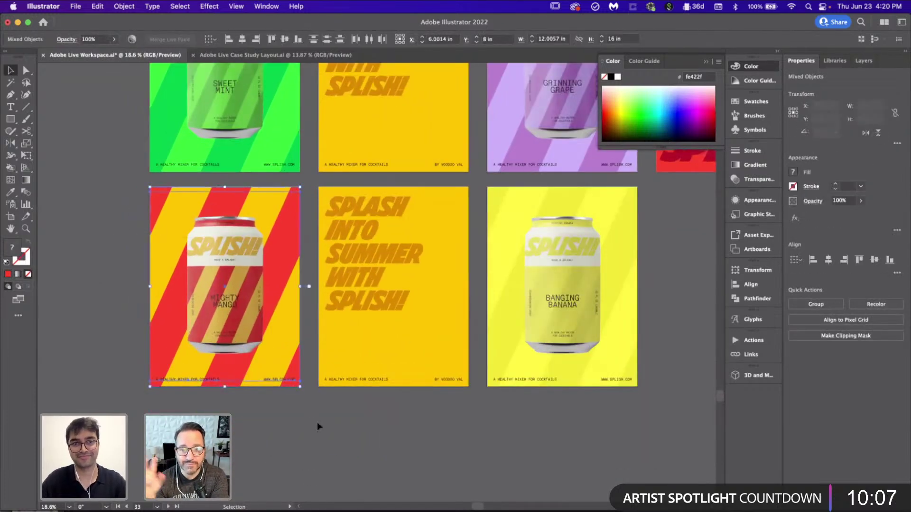
click(318, 425)
scroll(318, 425, right, 2)
scroll(559, 329, down, 1)
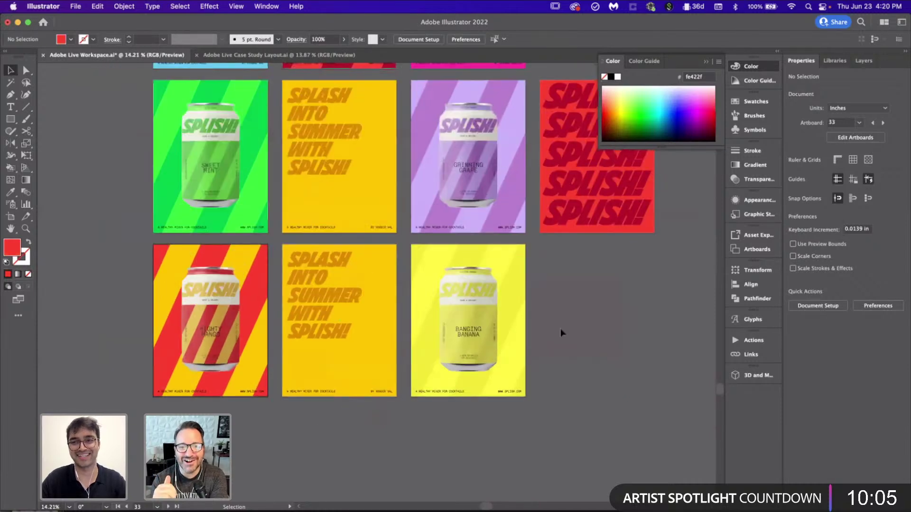
scroll(560, 331, right, 2)
scroll(467, 326, up, 2)
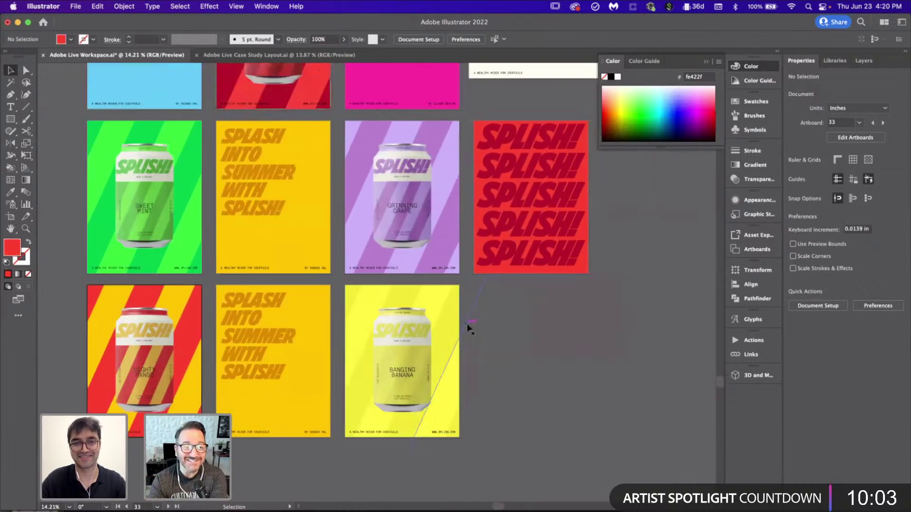
- Paste the Mighty Mango poster as pixels and scale it into the top-left corner
key(super+Tab)
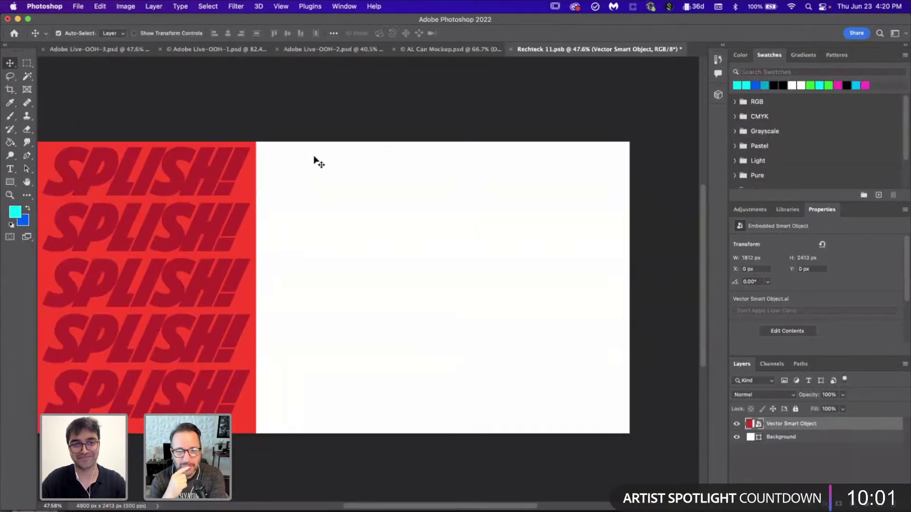
key(super+v)
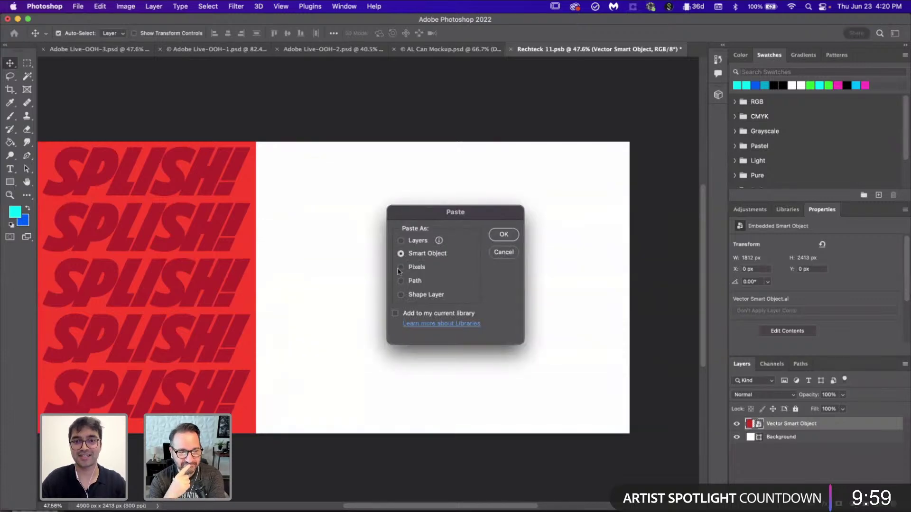
click(401, 268)
key(Return)
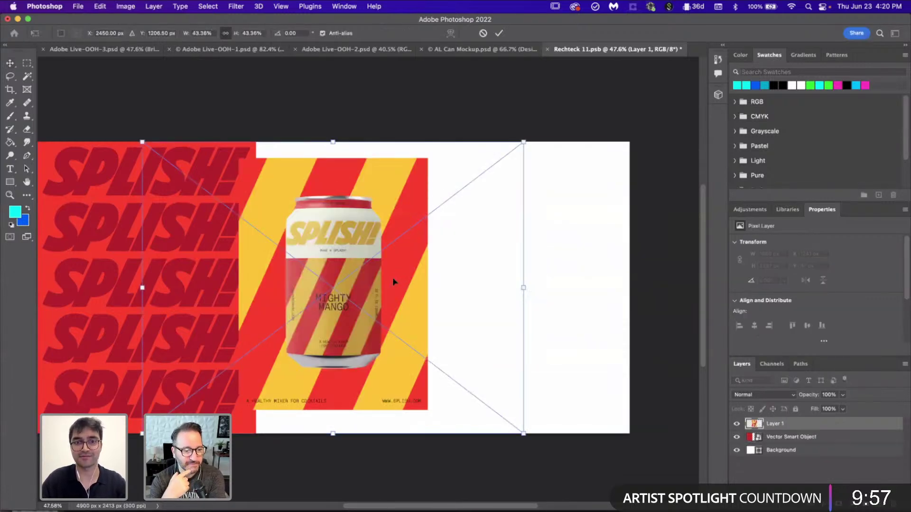
key(Return)
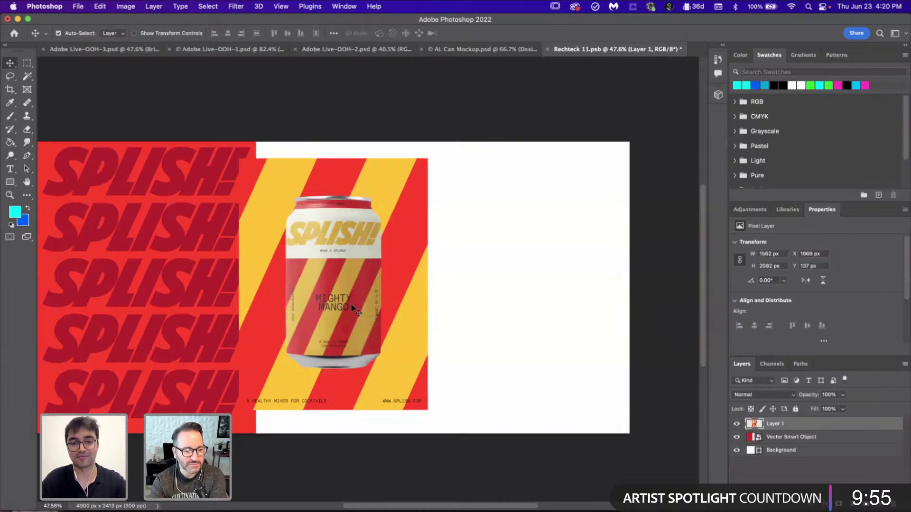
key(super+t)
drag(338, 297, 354, 281)
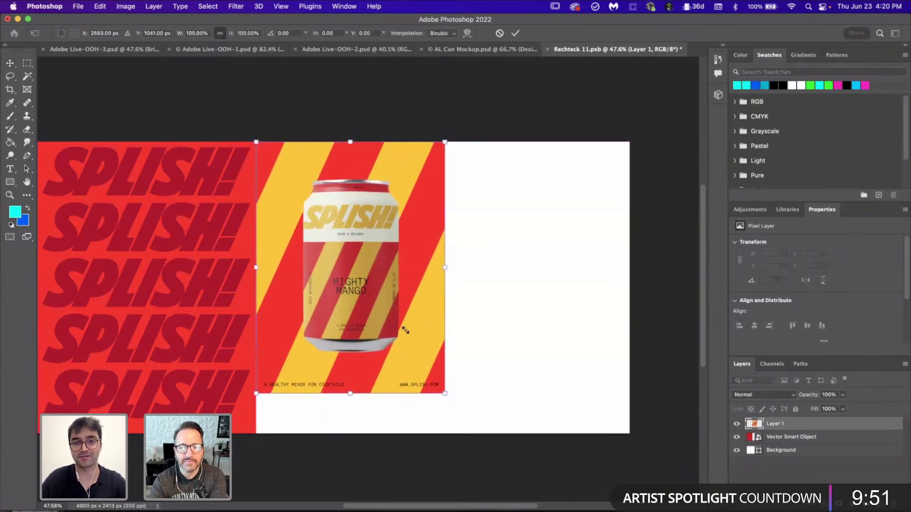
drag(405, 330, 370, 302)
key(Return)
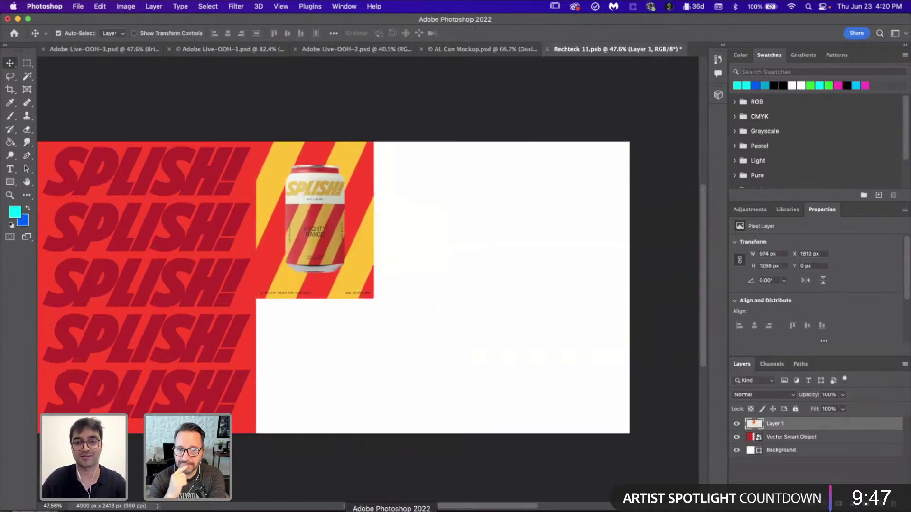
- Select the yellow Banging Banana poster in Illustrator, then return to Photoshop
click(498, 510)
scroll(522, 457, down, 3)
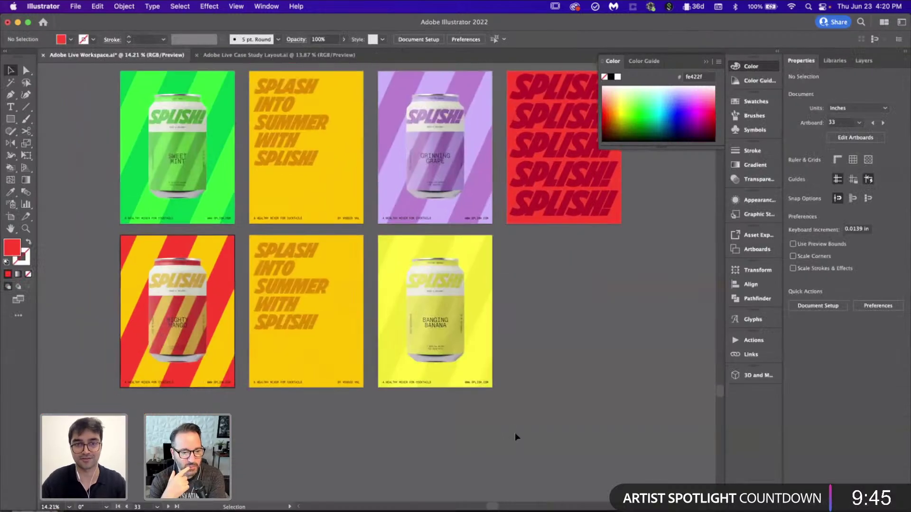
click(393, 283)
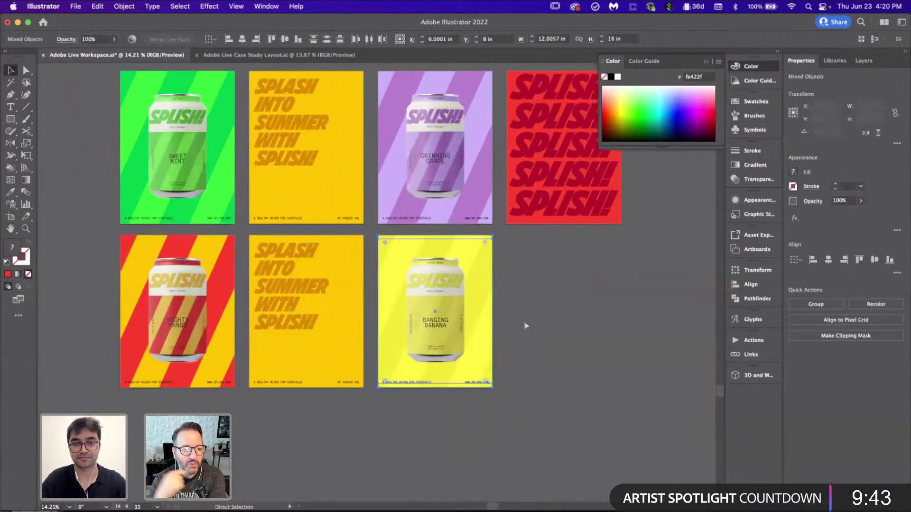
click(542, 347)
click(368, 510)
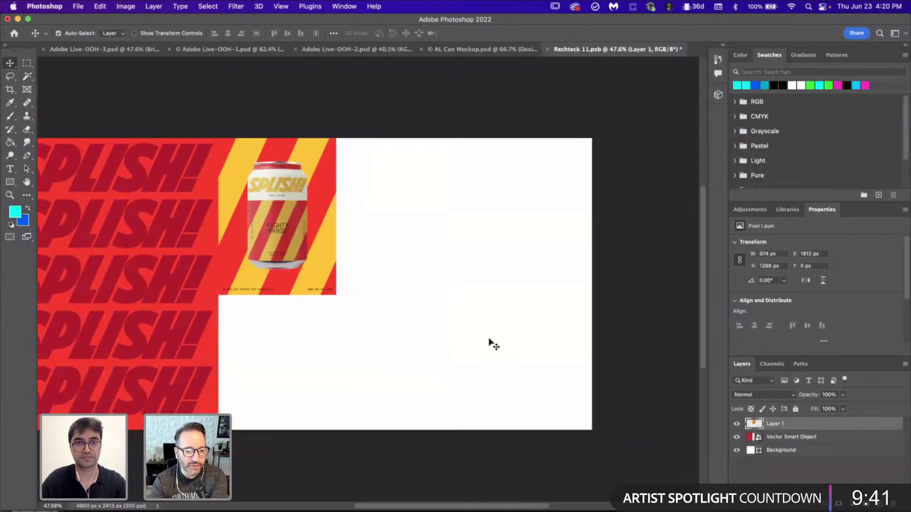
- Paste the Banging Banana poster as pixels, shrink it to about half size, and move it right
key(super+v)
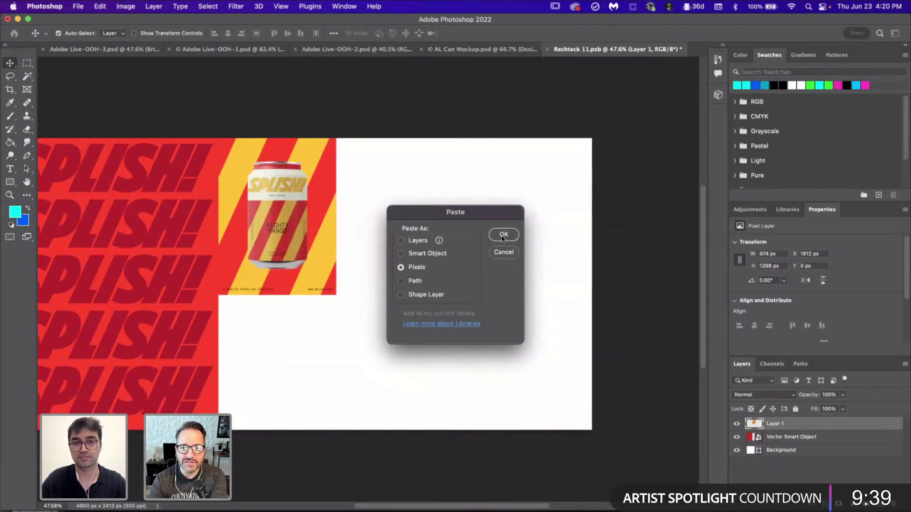
click(503, 235)
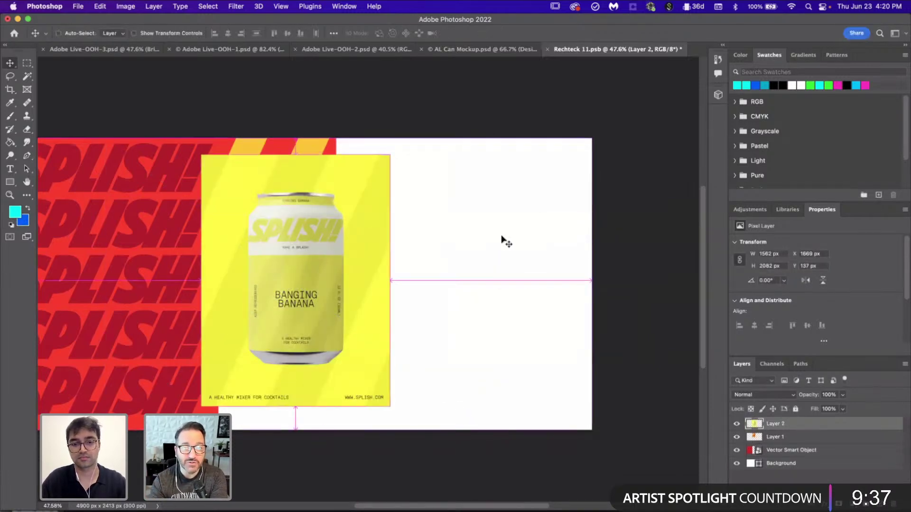
drag(234, 211, 250, 235)
drag(408, 180, 328, 306)
key(Return)
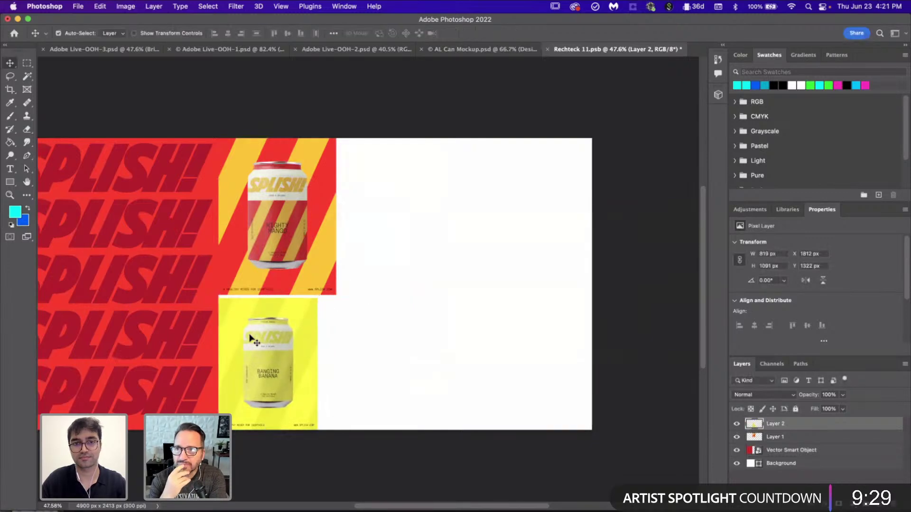
drag(259, 349, 424, 349)
- Duplicate the Mighty Mango poster directly beneath the original with no gap, then return to Illustrator
click(278, 244)
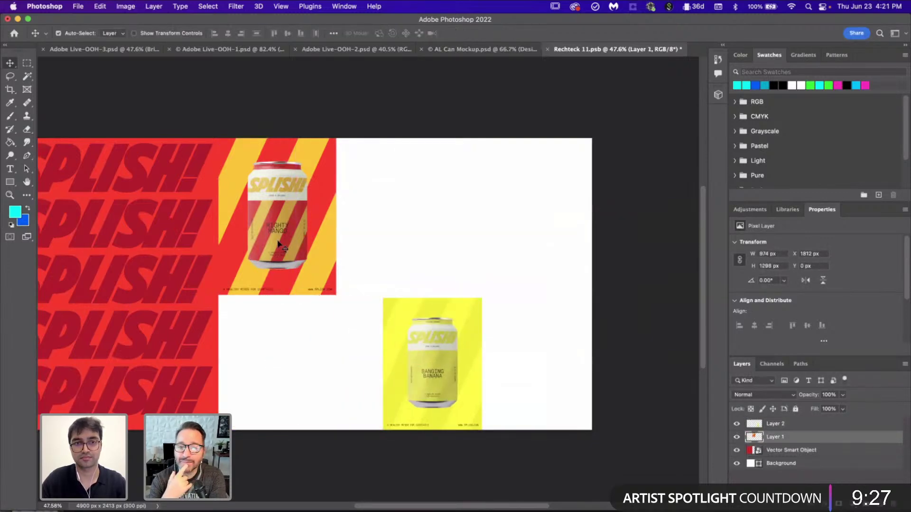
drag(278, 243, 302, 401)
scroll(306, 360, up, 4)
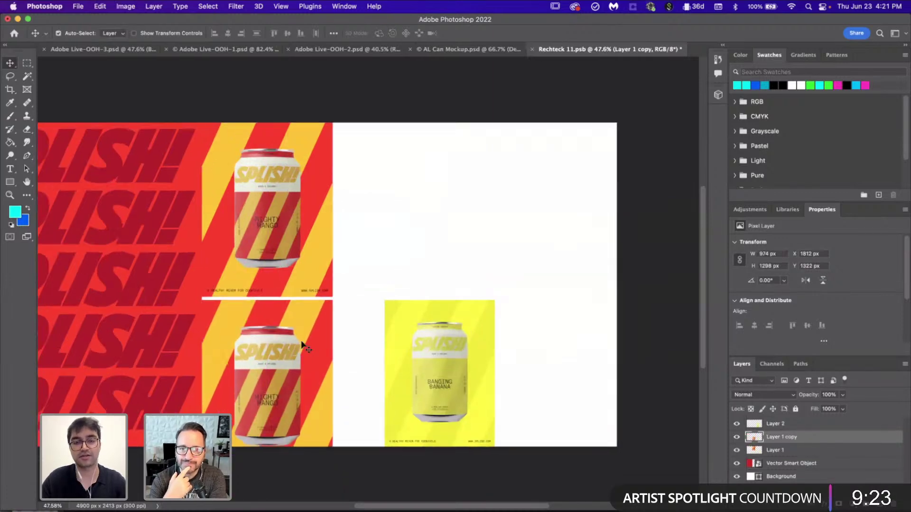
scroll(306, 347, up, 4)
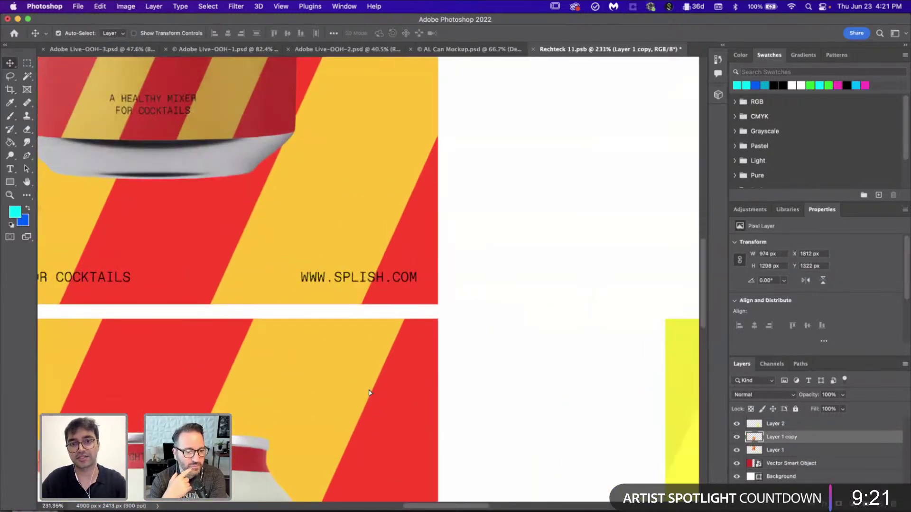
drag(370, 393, 369, 366)
scroll(369, 397, down, 6)
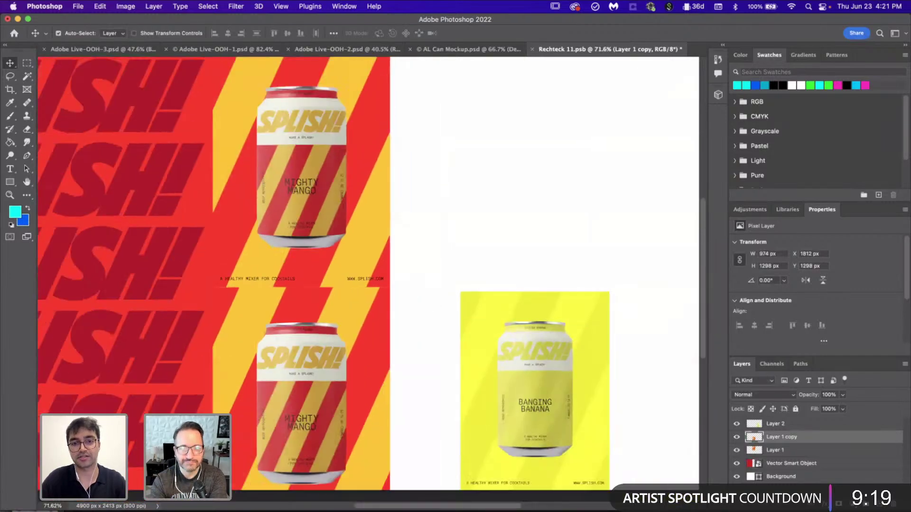
key(super+Tab)
- Scroll around the Illustrator artboards to review the SPLISH logotype options
scroll(415, 237, up, 5)
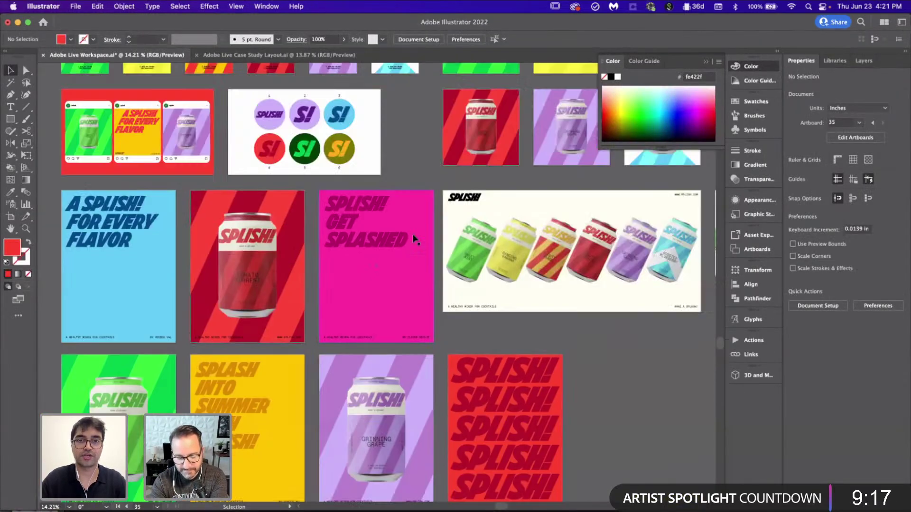
scroll(413, 237, up, 10)
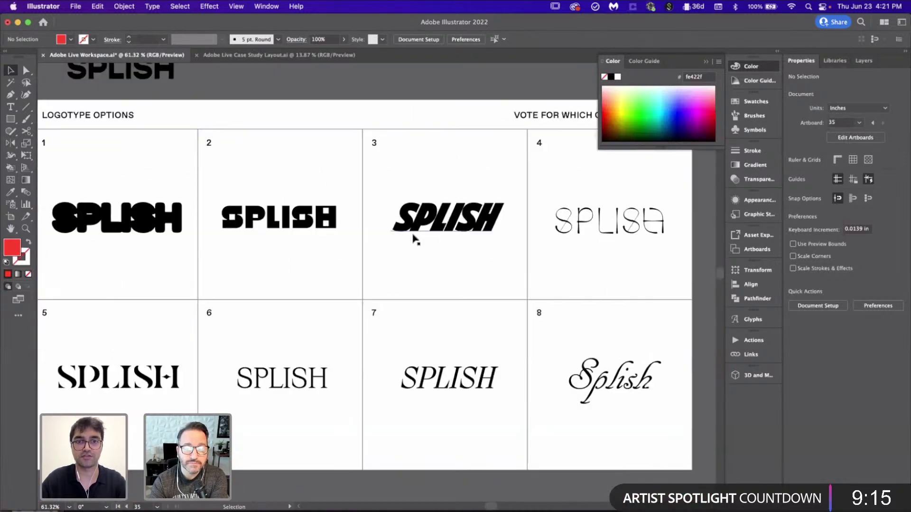
scroll(414, 236, down, 3)
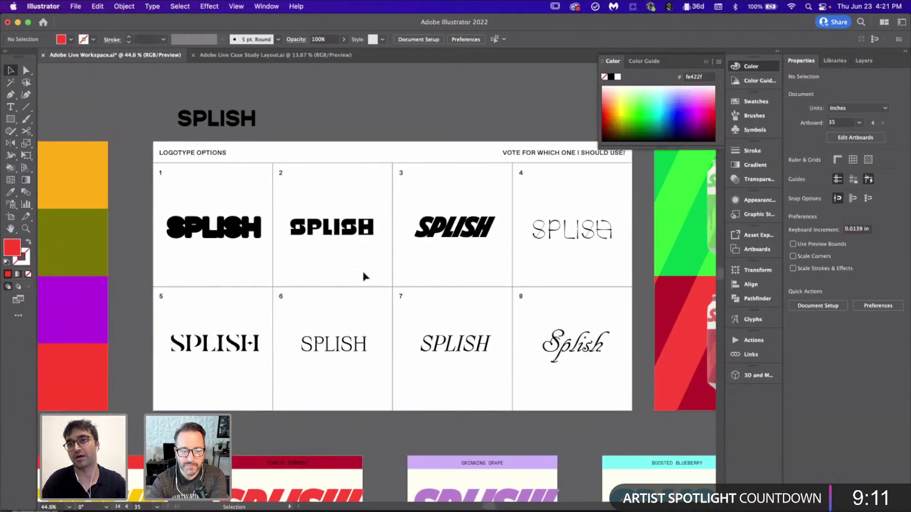
click(357, 149)
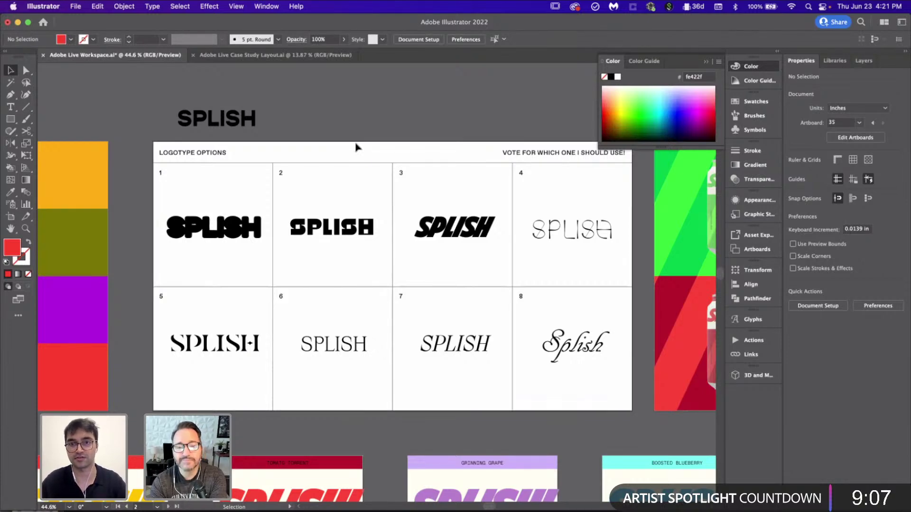
scroll(358, 147, down, 5)
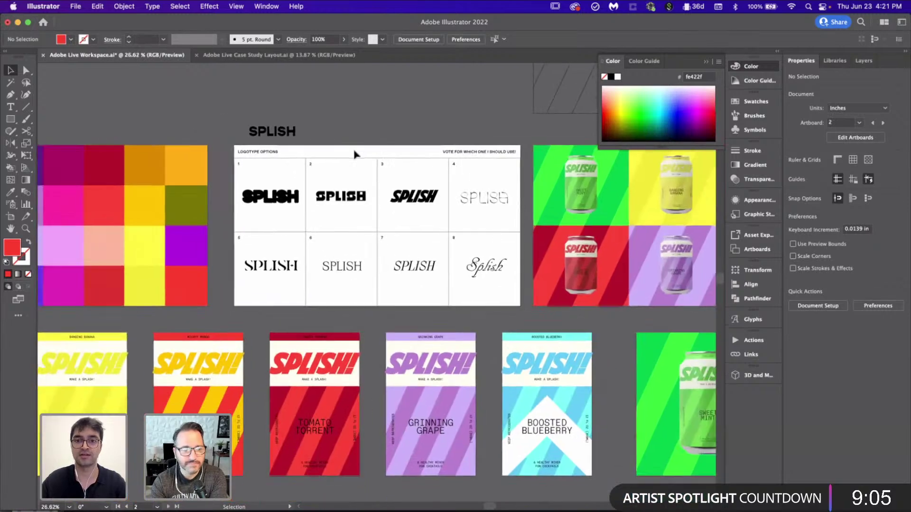
scroll(249, 256, left, 10)
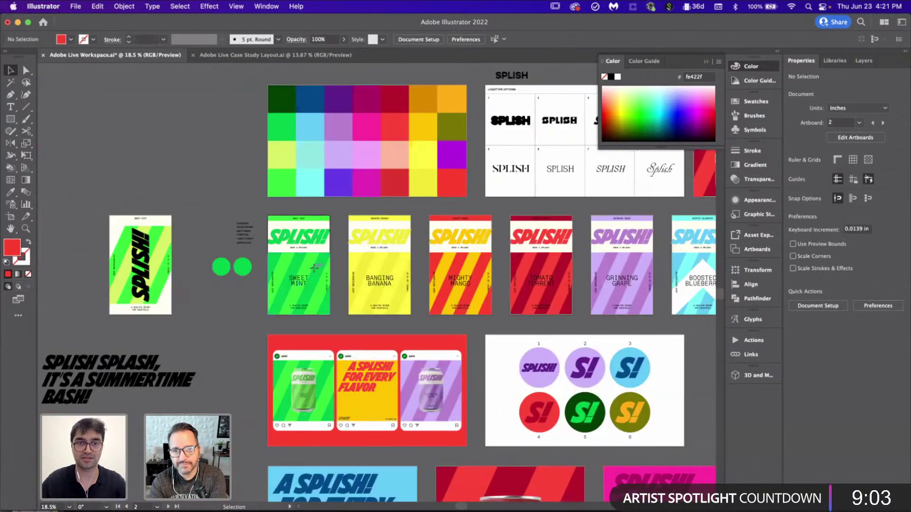
- Check the vertical SPLISH graphic and the remaining artboards, then bring Photoshop back up
click(168, 264)
click(179, 265)
scroll(149, 243, up, 5)
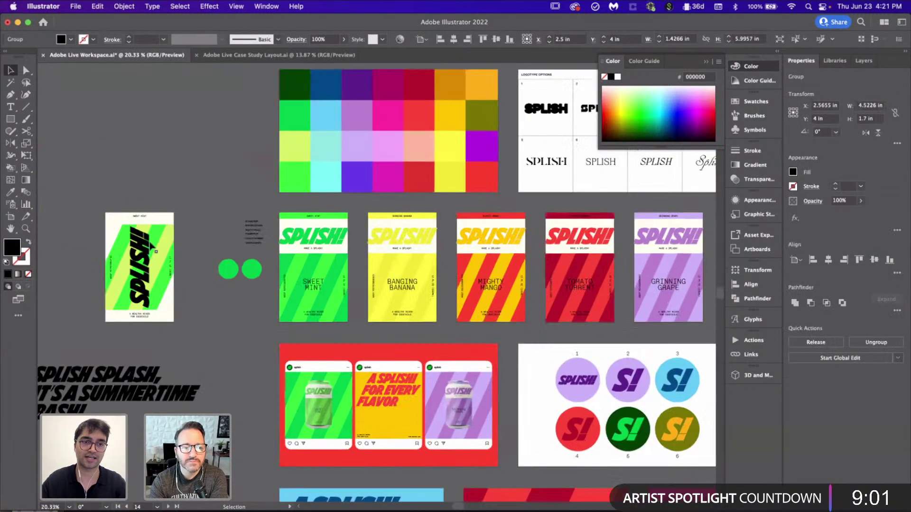
scroll(266, 170, down, 6)
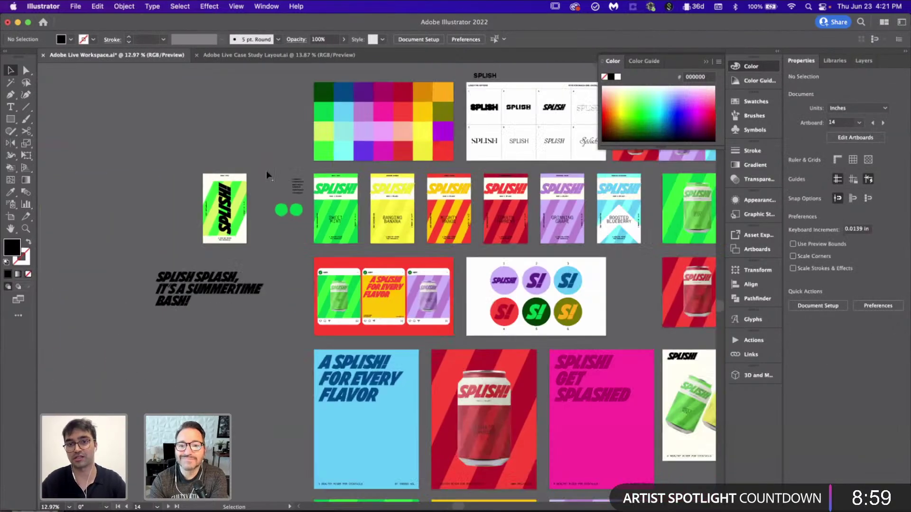
scroll(379, 264, right, 8)
scroll(335, 243, down, 3)
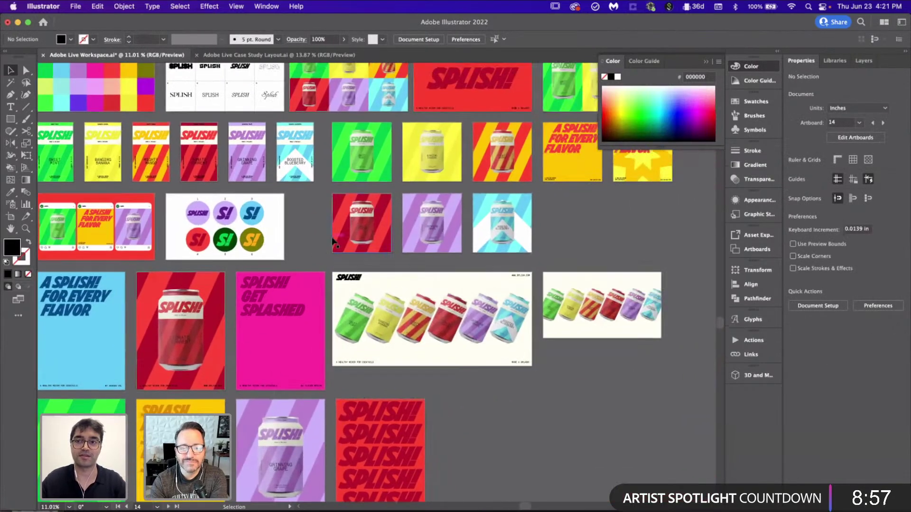
scroll(335, 242, down, 3)
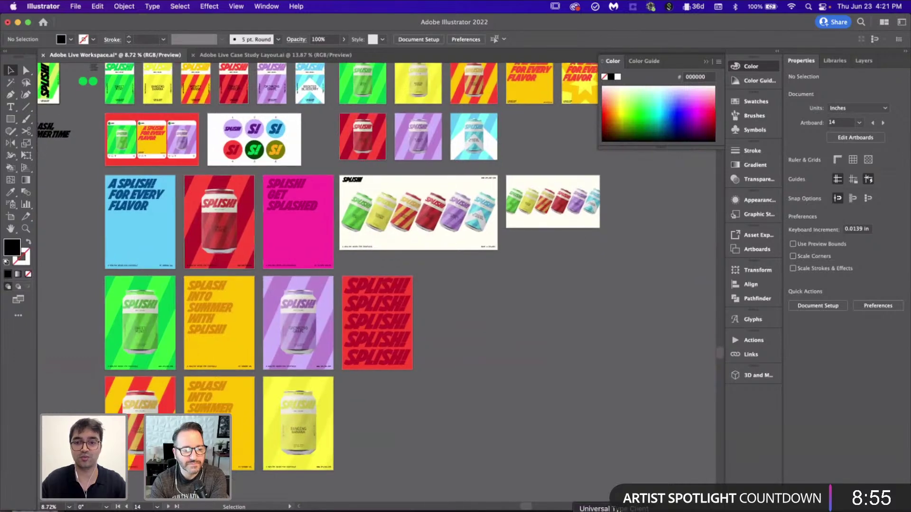
click(391, 509)
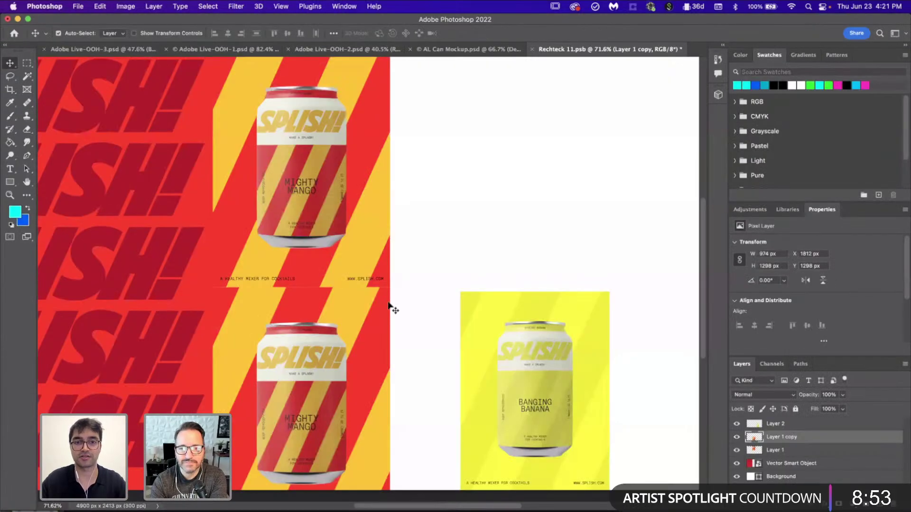
- Shrink the striped Mighty Mango posters to fit the height, keeping only one copy
scroll(390, 305, down, 4)
scroll(356, 230, up, 2)
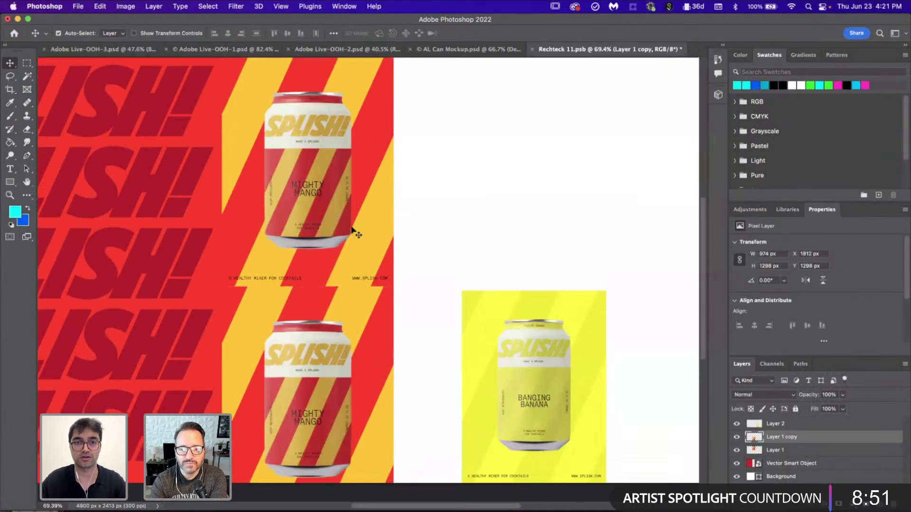
shift+click(356, 230)
key(super+t)
scroll(402, 341, down, 3)
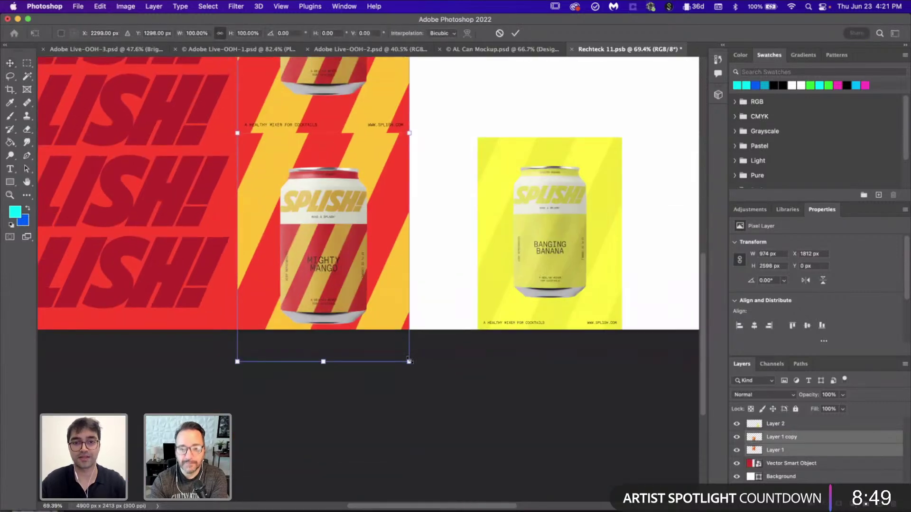
drag(409, 360, 384, 334)
key(Return)
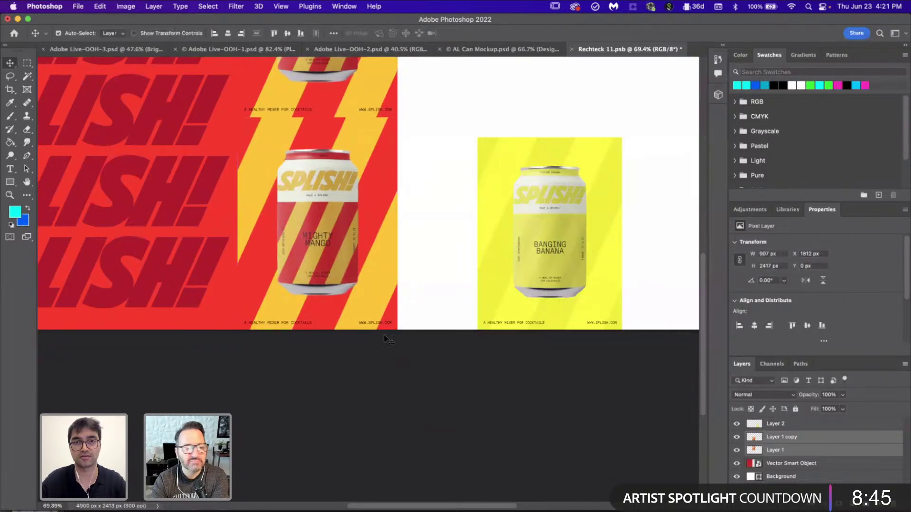
scroll(384, 335, down, 2)
scroll(383, 336, up, 5)
key(Delete)
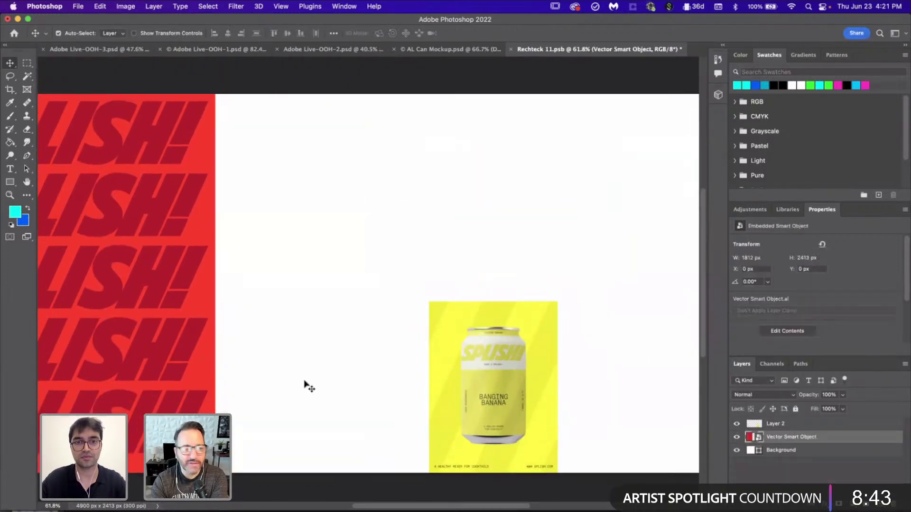
key(super+z)
key(super+z)
key(super+z)
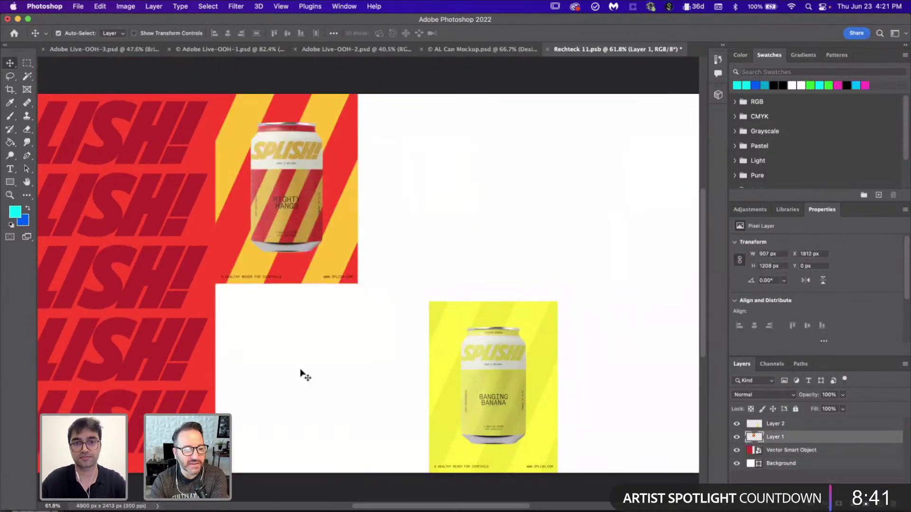
- Place the Banging Banana poster diagonally below-right of the Mighty Mango poster, scaled to match it
drag(518, 421, 302, 420)
key(super+t)
drag(344, 302, 363, 288)
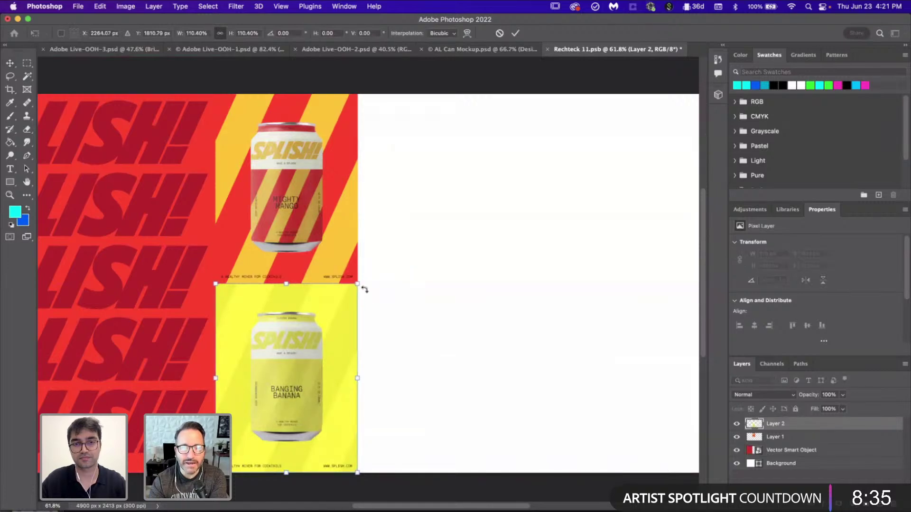
key(Return)
scroll(364, 291, up, 10)
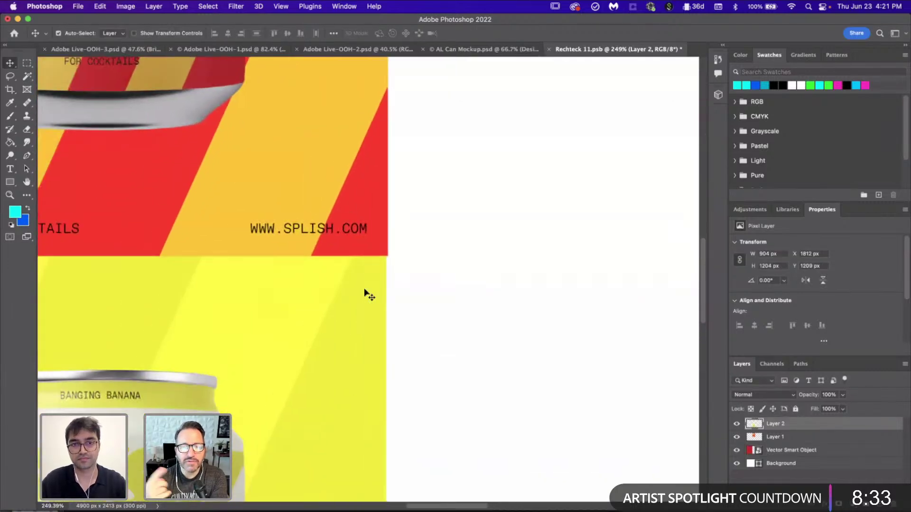
key(super+t)
drag(399, 296, 403, 292)
key(Return)
scroll(403, 293, down, 10)
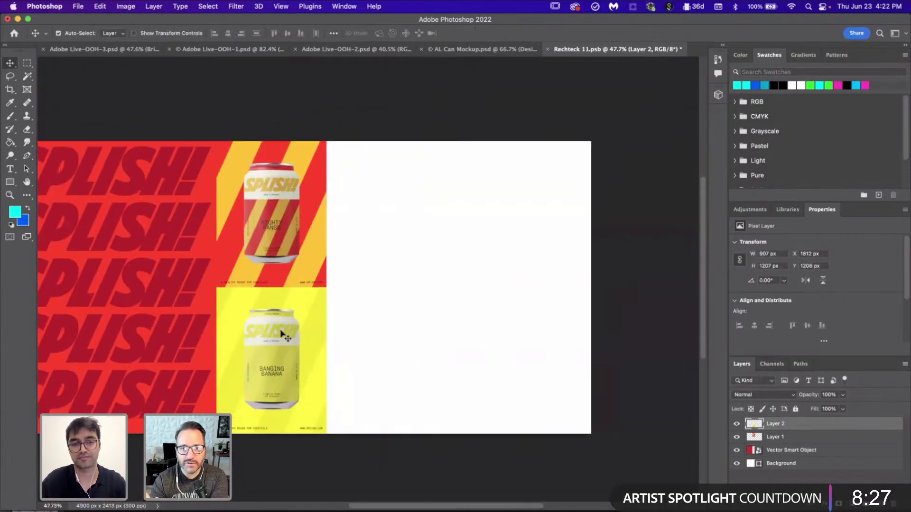
drag(280, 334, 389, 330)
- Copy the Sweet Mint poster artwork from Illustrator for the Photoshop mockup
click(525, 346)
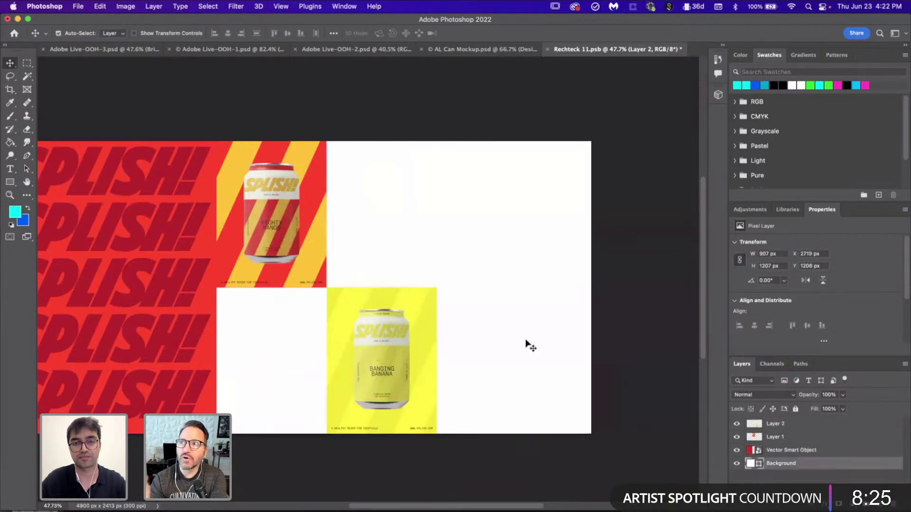
scroll(526, 345, right, 3)
click(577, 511)
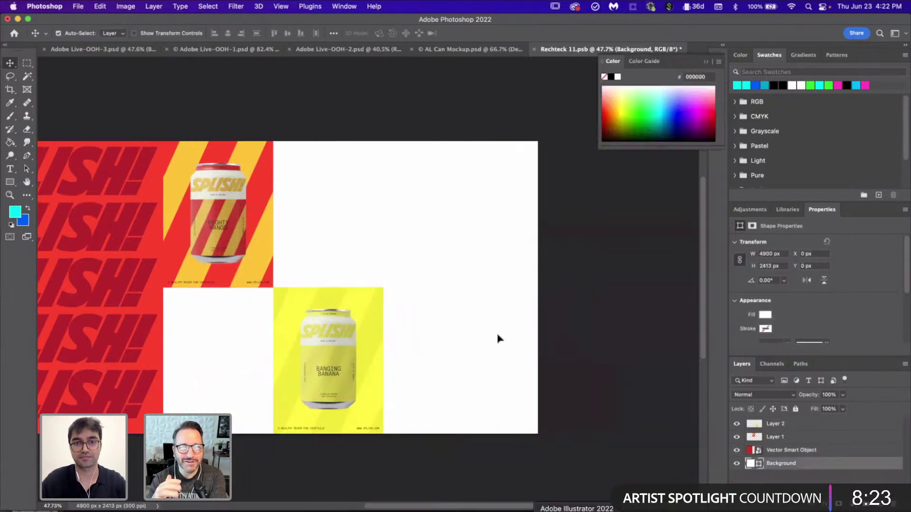
scroll(508, 305, down, 2)
scroll(479, 322, down, 2)
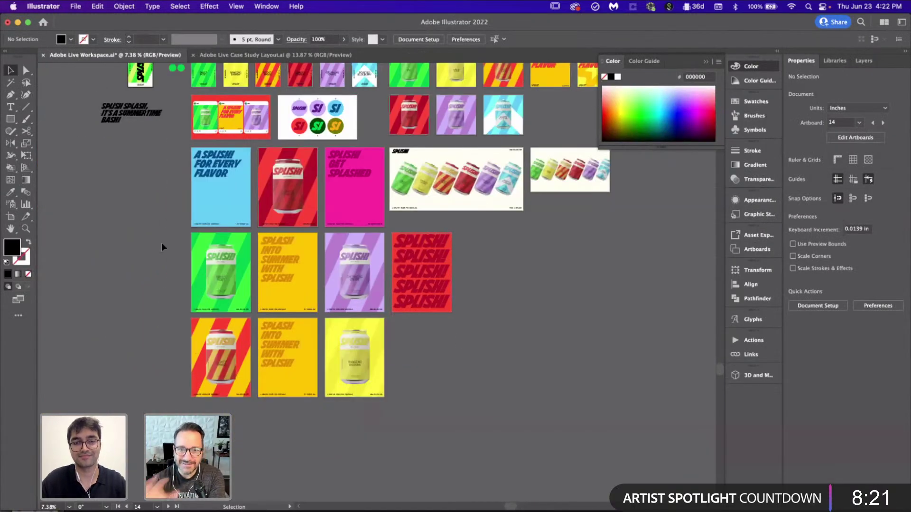
scroll(183, 239, up, 4)
click(313, 363)
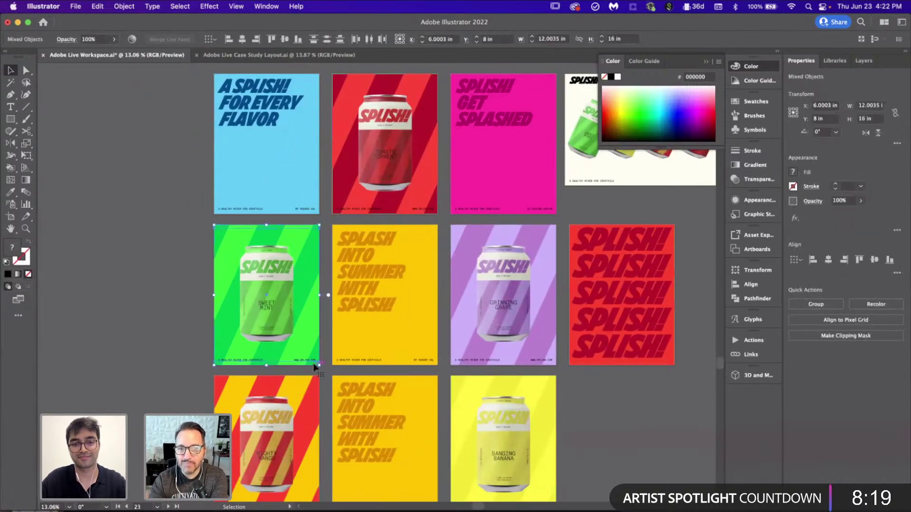
key(super+shift+a)
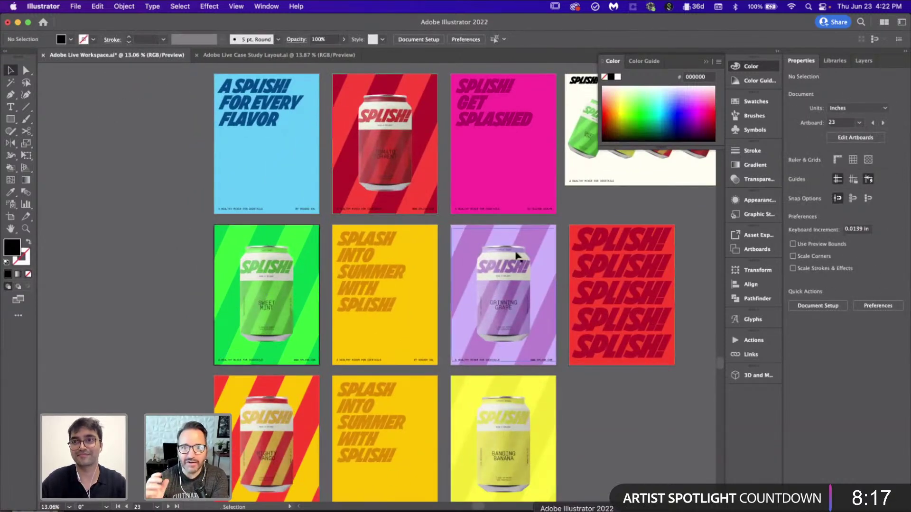
key(super+Tab)
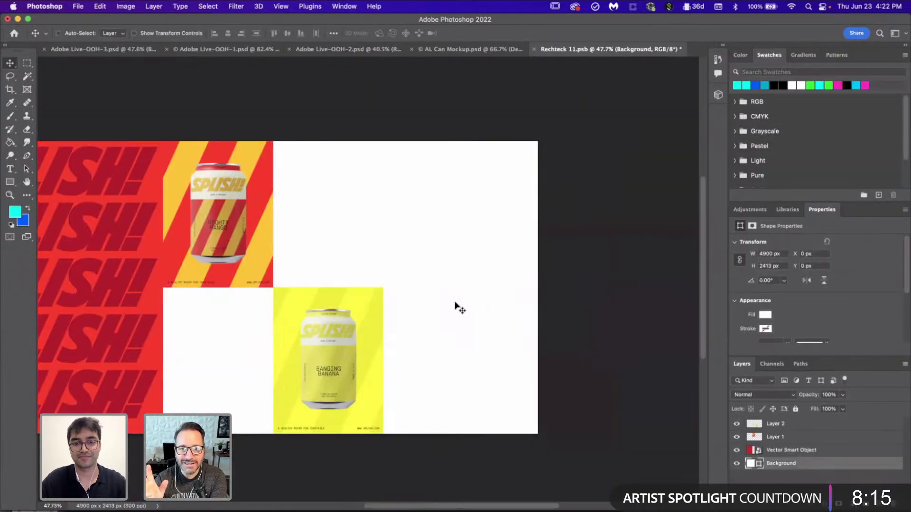
- Paste the Sweet Mint poster as pixels and shrink it into the top-right area
key(super+v)
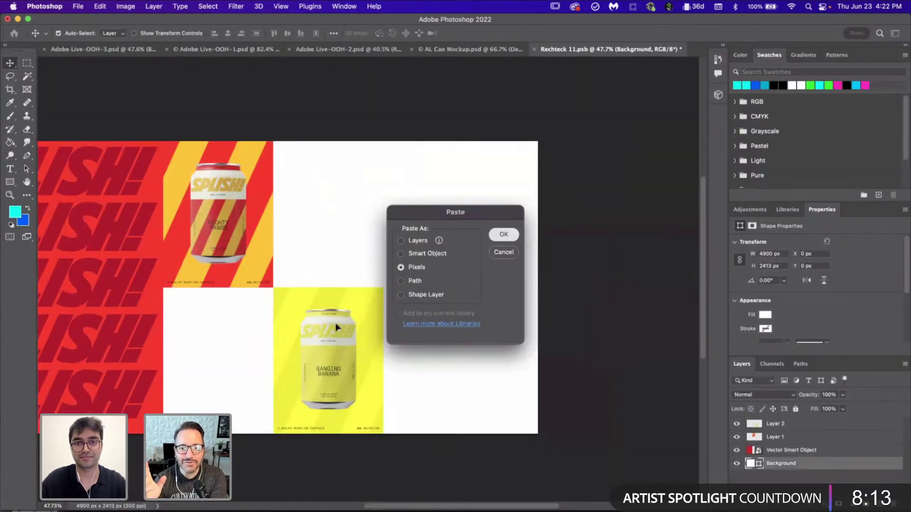
key(Return)
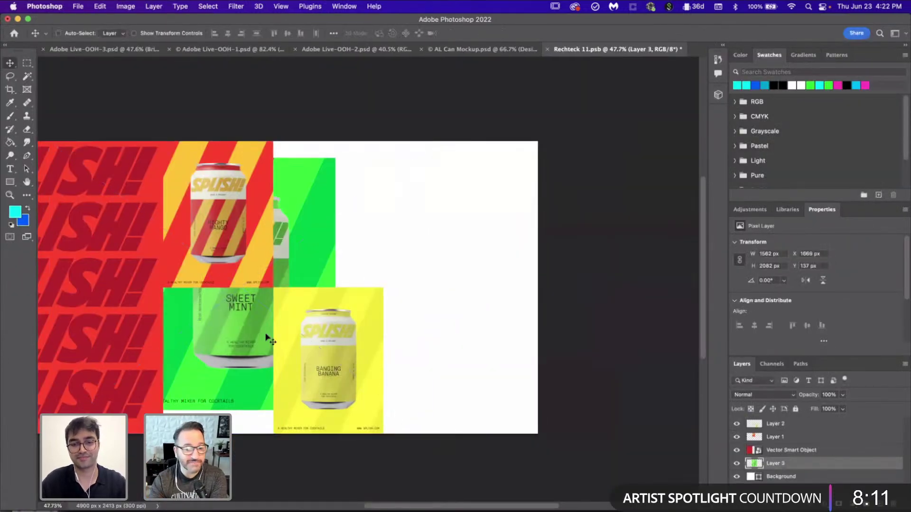
drag(332, 311, 404, 331)
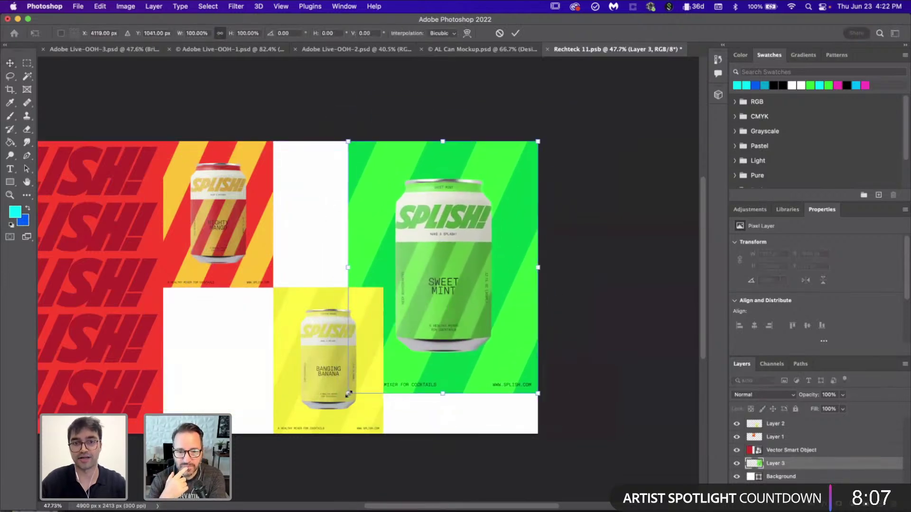
drag(348, 394, 445, 311)
key(Return)
- Nudge the Sweet Mint poster left and fine-tune its size to 909 × 1212 px, then switch to Illustrator's Case Study Layout
scroll(446, 312, up, 3)
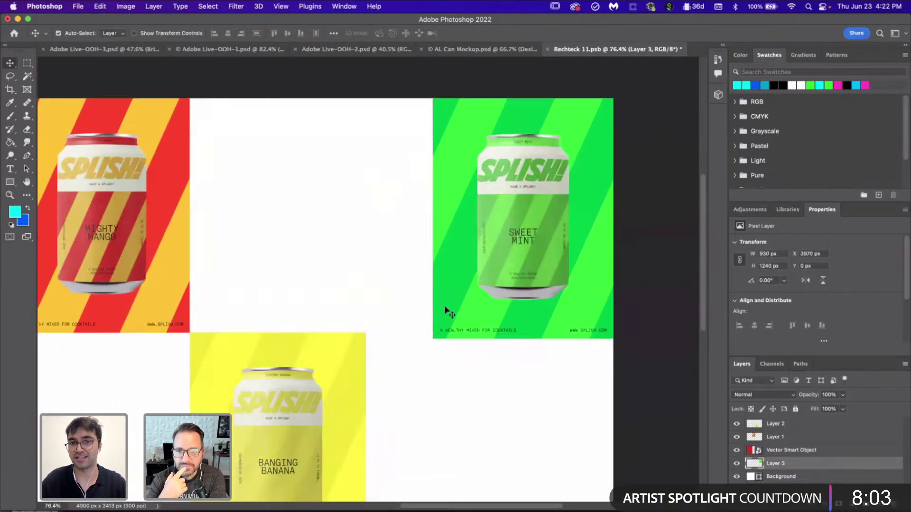
scroll(447, 312, up, 3)
drag(570, 297, 479, 294)
key(super+t)
scroll(496, 400, down, 1)
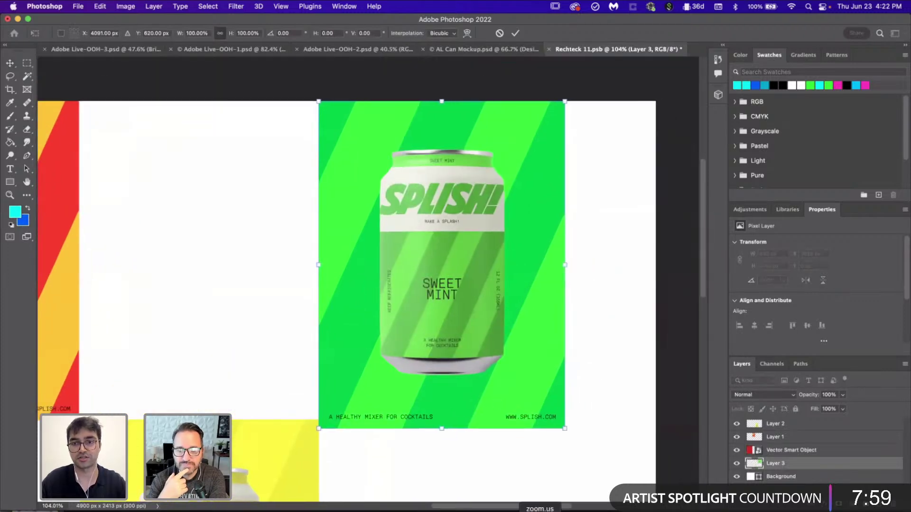
scroll(541, 443, up, 2)
scroll(542, 447, down, 3)
scroll(562, 417, right, 3)
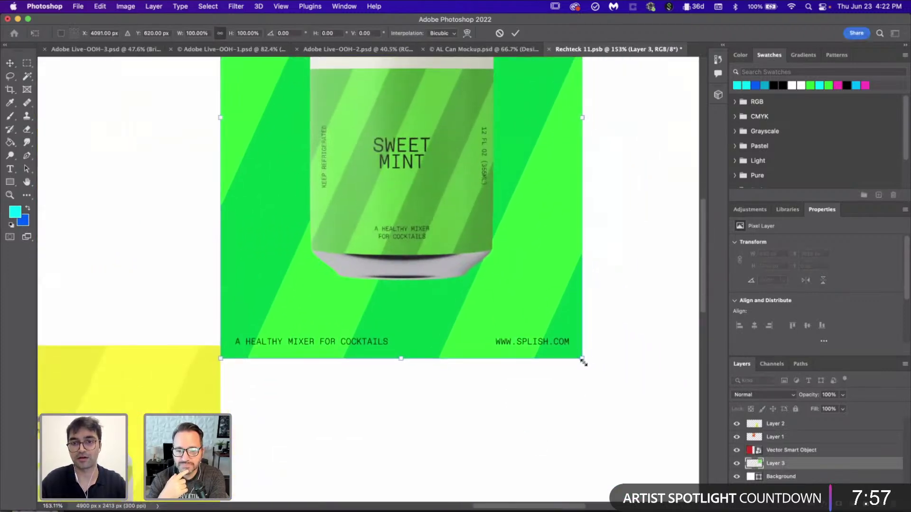
drag(583, 361, 566, 360)
key(Return)
key(super+Tab)
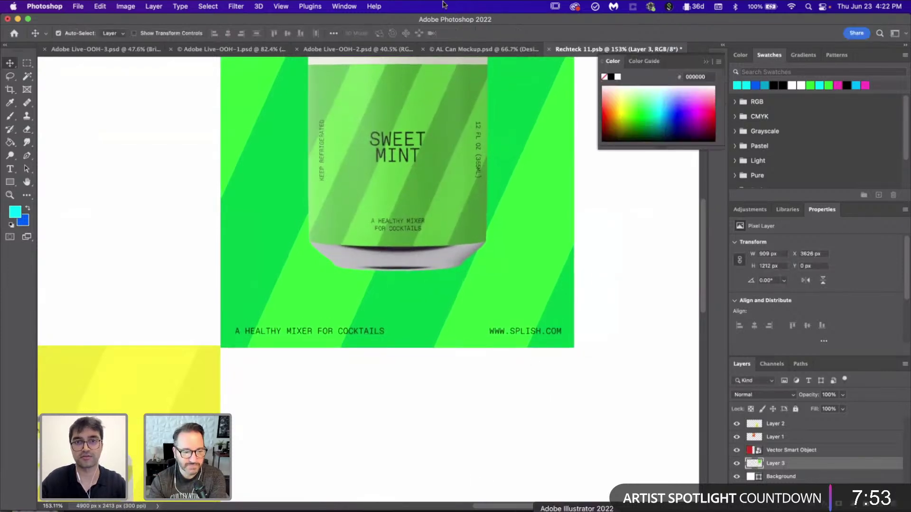
key(ctrl+Tab)
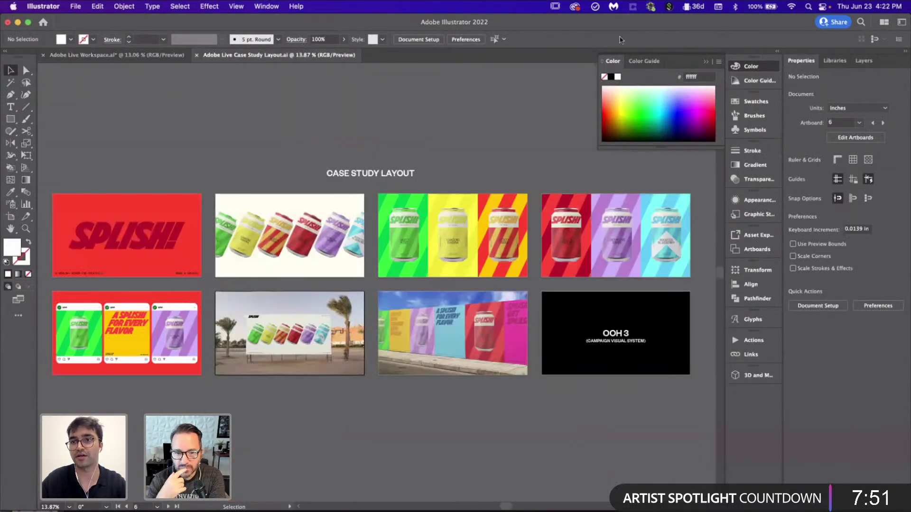
- Hide the Case Study layer to reveal the black LOGO through OOH 3 placeholder boards
key(F7)
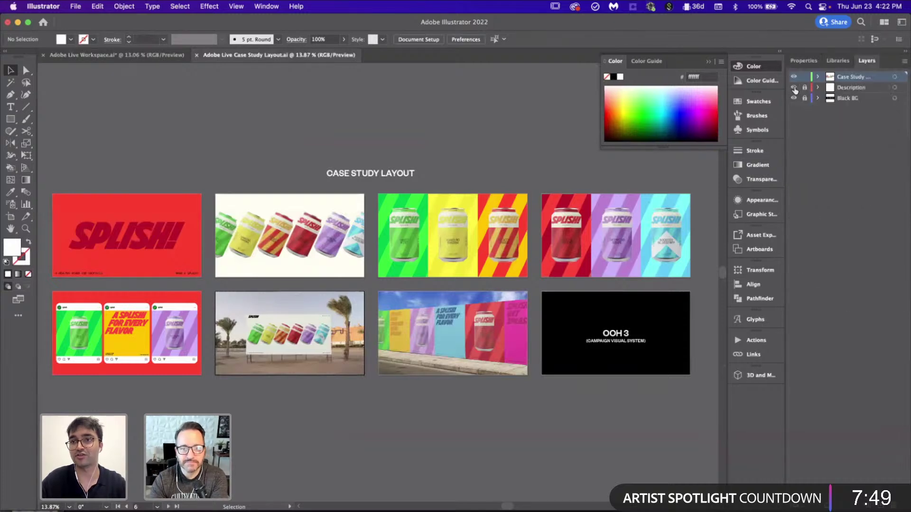
click(793, 77)
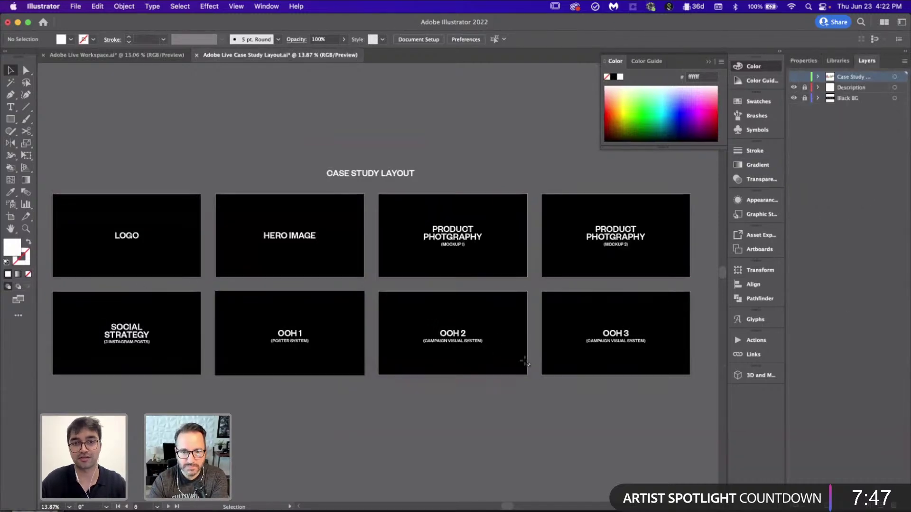
scroll(531, 394, down, 3)
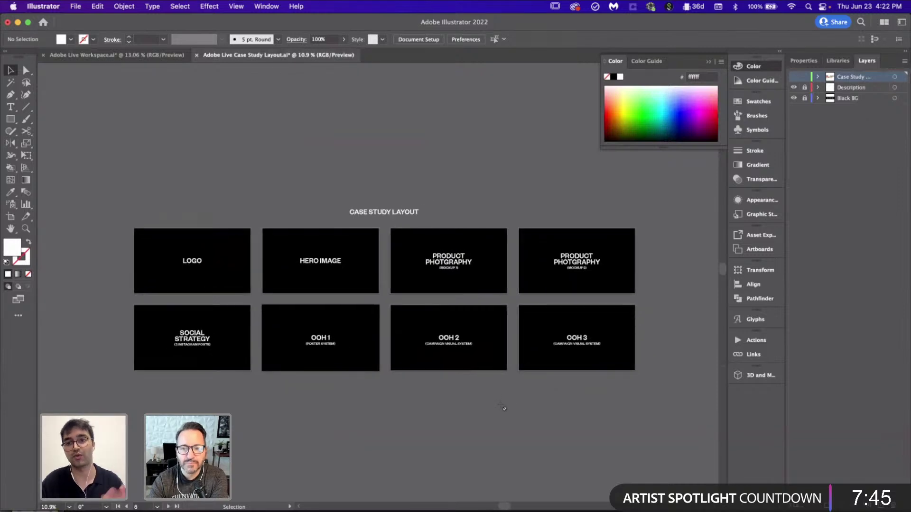
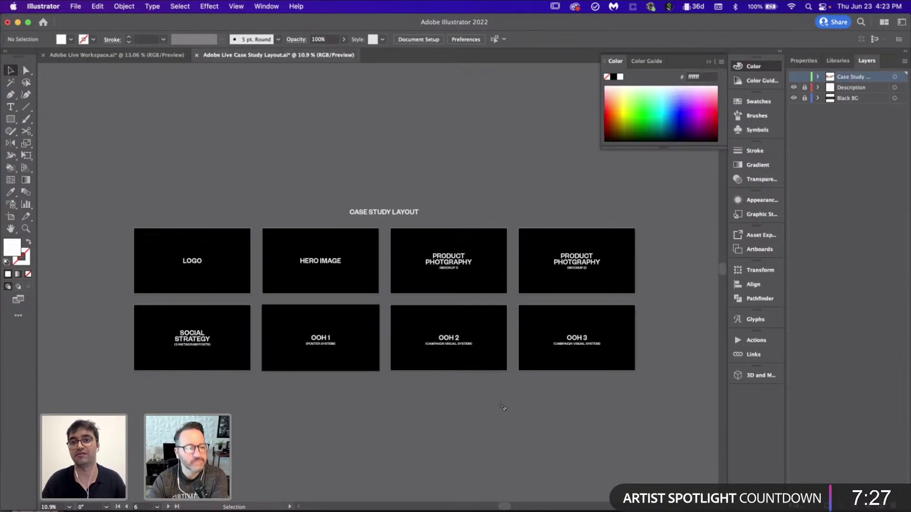
- Show the Description layer's SPLISH images over the black placeholders, then bring up Photoshop's can document
click(793, 88)
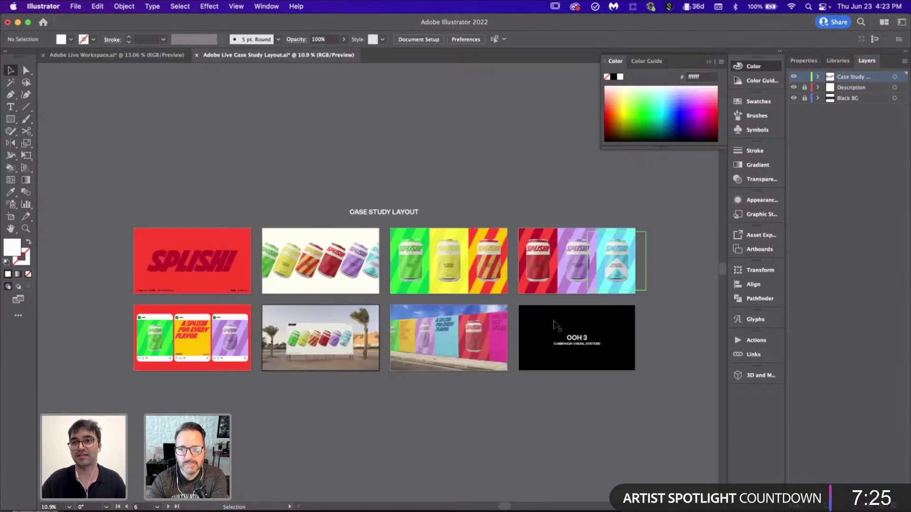
scroll(489, 322, up, 3)
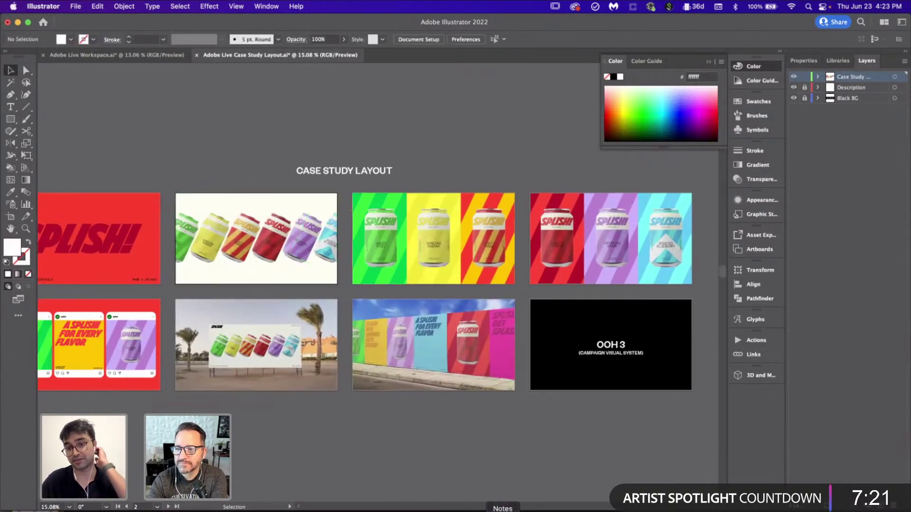
click(467, 509)
- Shrink the Sweet Mint can tile slightly and fit the whole layout on screen
scroll(400, 257, down, 3)
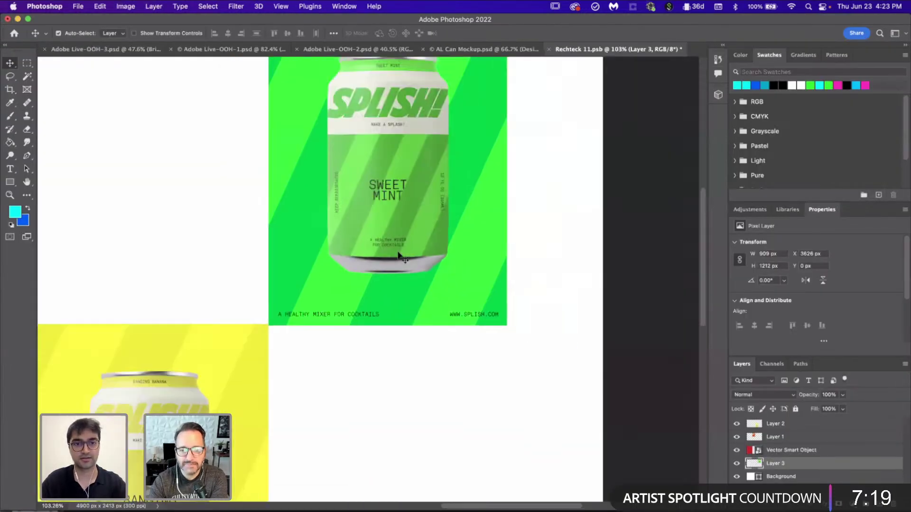
scroll(400, 337, up, 4)
key(ctrl+t)
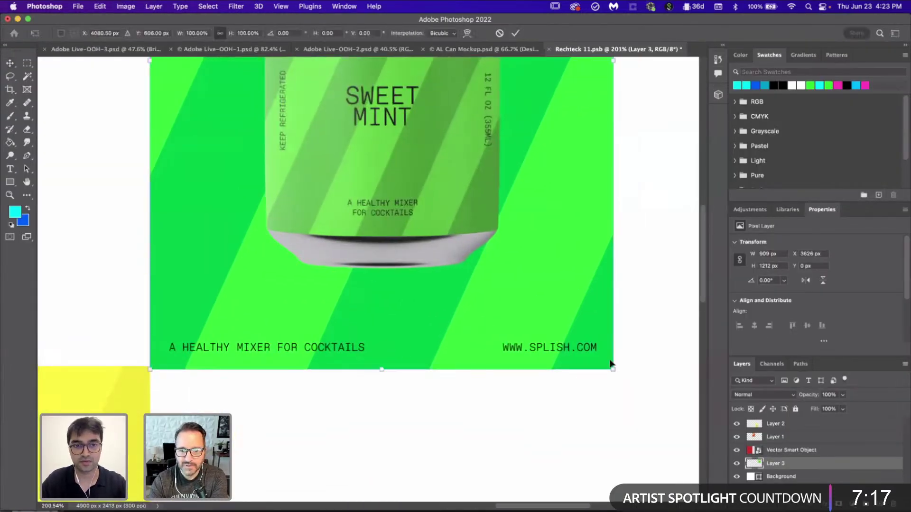
drag(612, 370, 606, 375)
key(Return)
key(ctrl+0)
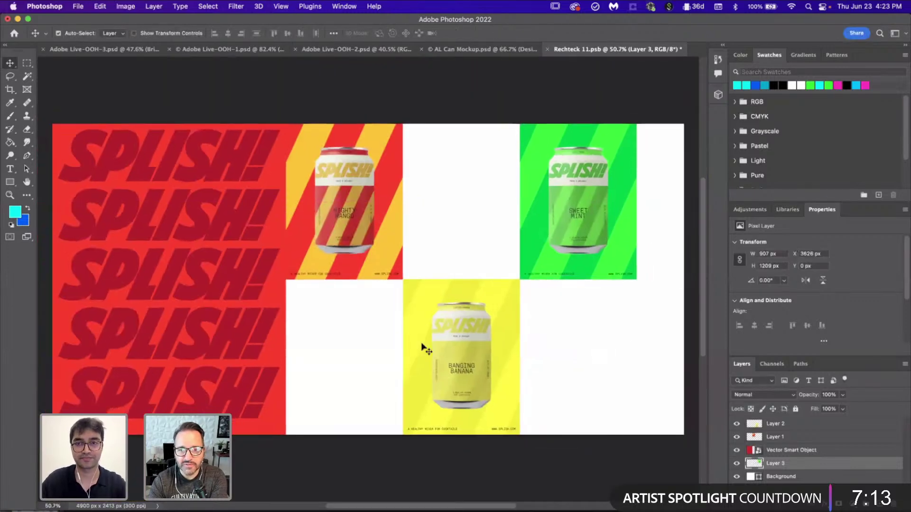
scroll(426, 350, right, 3)
click(577, 511)
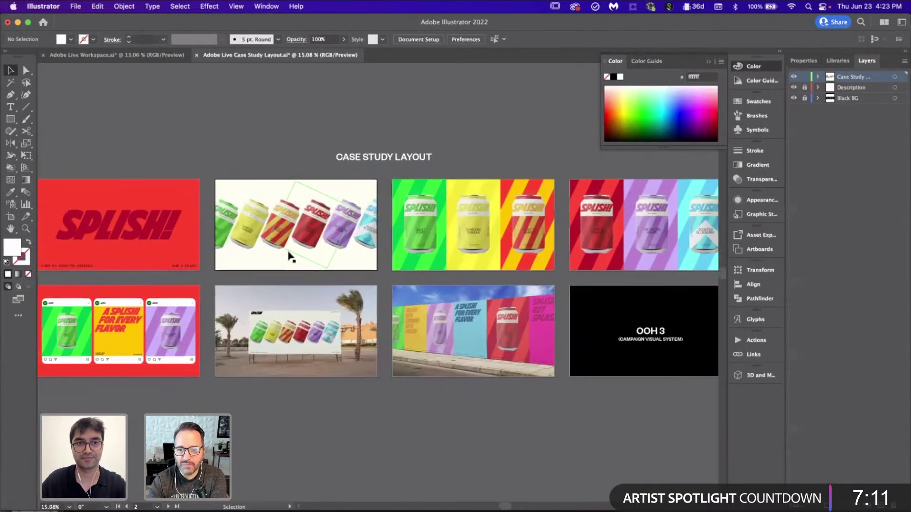
key(ctrl+Tab)
scroll(283, 308, down, 5)
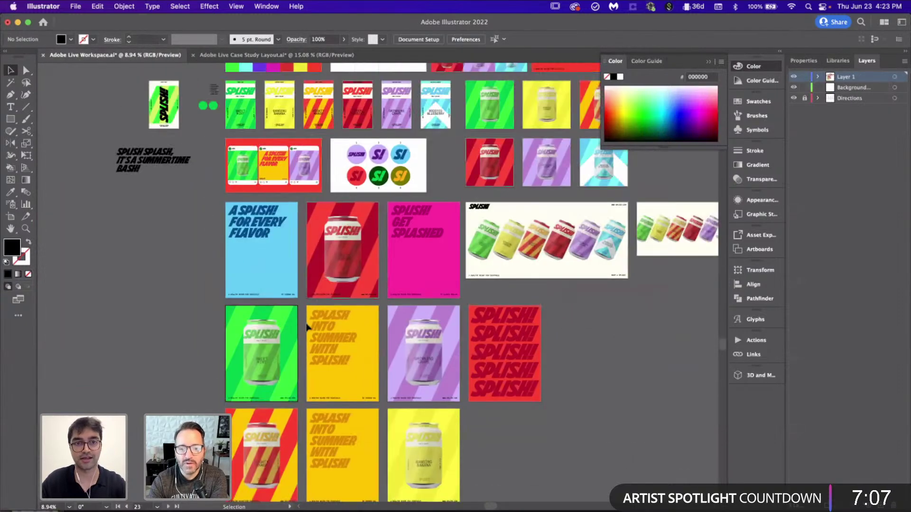
click(297, 299)
click(140, 317)
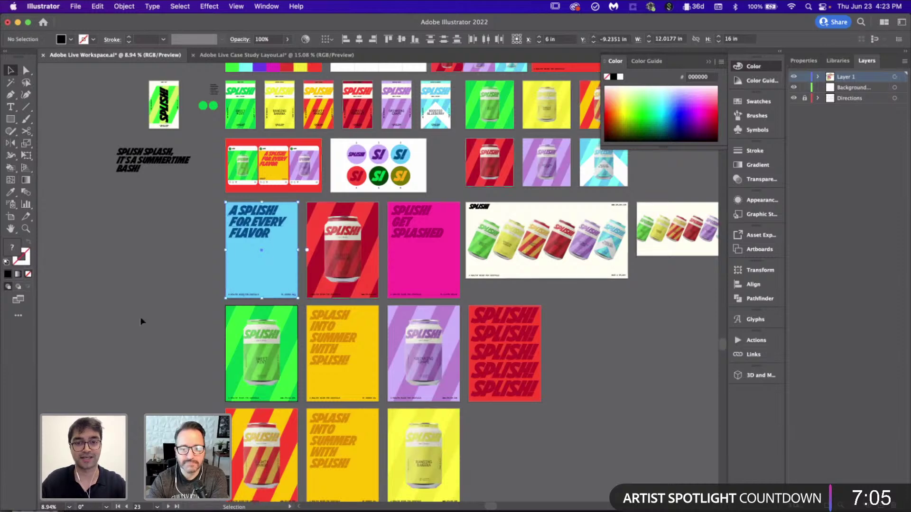
click(529, 262)
click(401, 281)
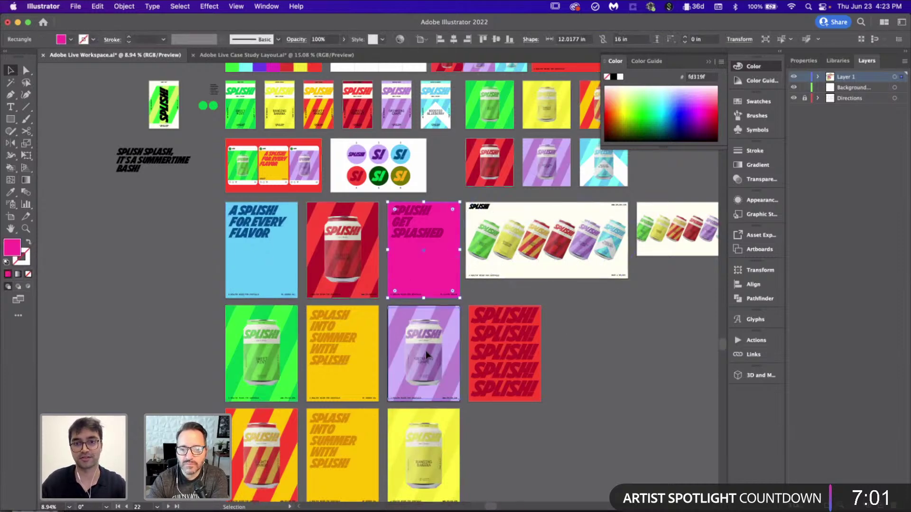
click(425, 351)
click(588, 419)
scroll(319, 290, right, 3)
scroll(320, 290, down, 1)
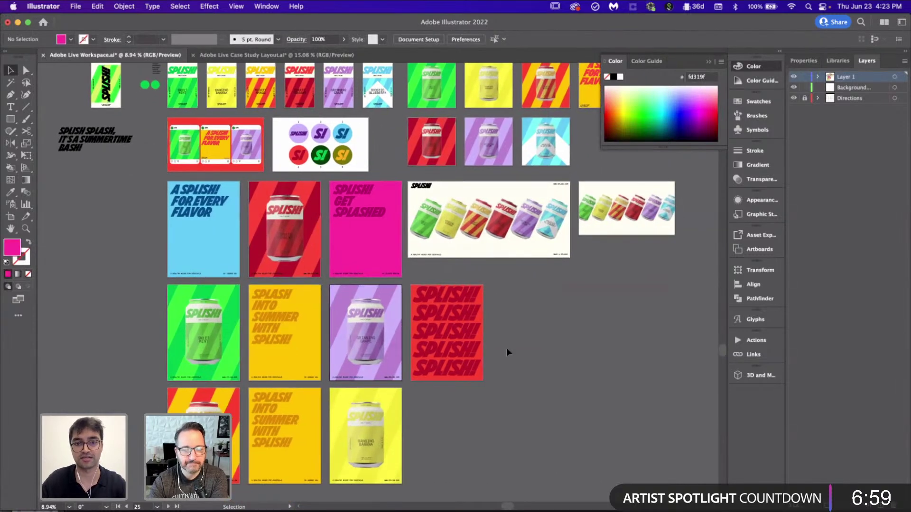
- Paste the blue poster into Photoshop as pixels and scale it into the lower-left tile
click(392, 511)
scroll(379, 353, right, 2)
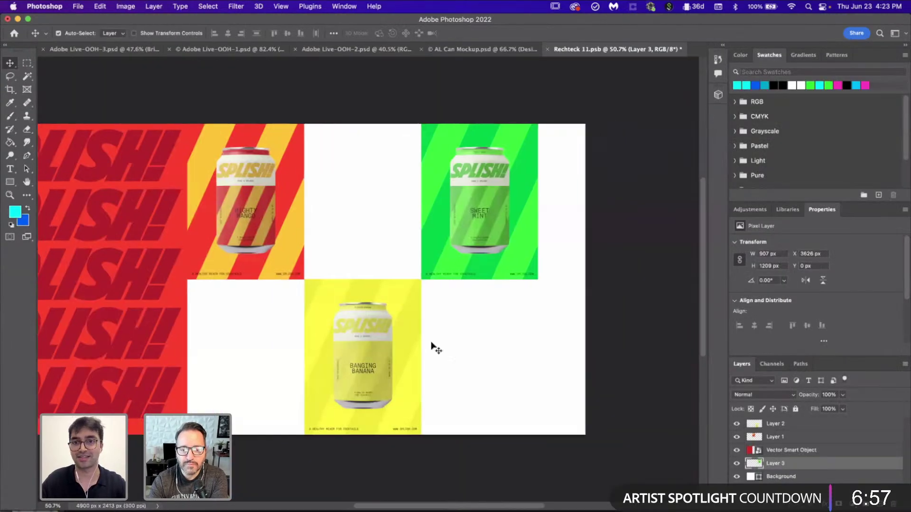
key(super+v)
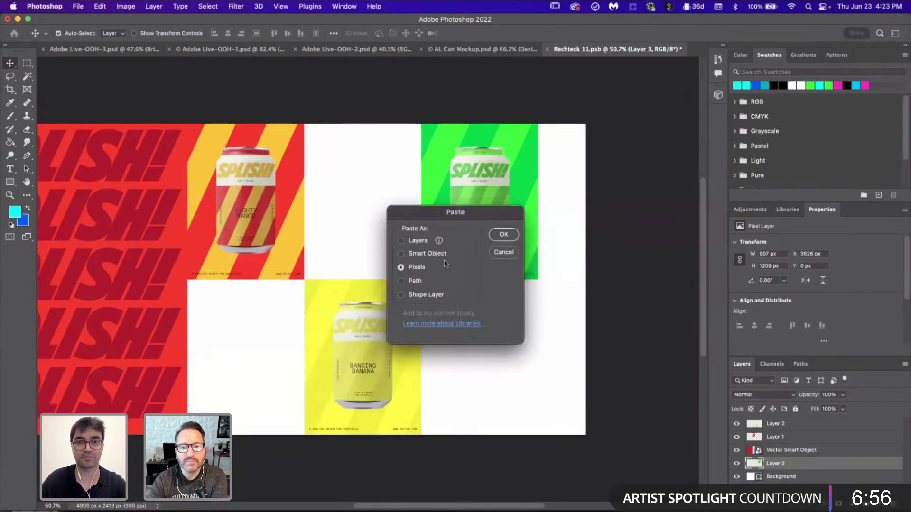
click(504, 234)
drag(359, 197, 408, 176)
drag(423, 121, 280, 258)
key(Return)
scroll(324, 326, down, 1)
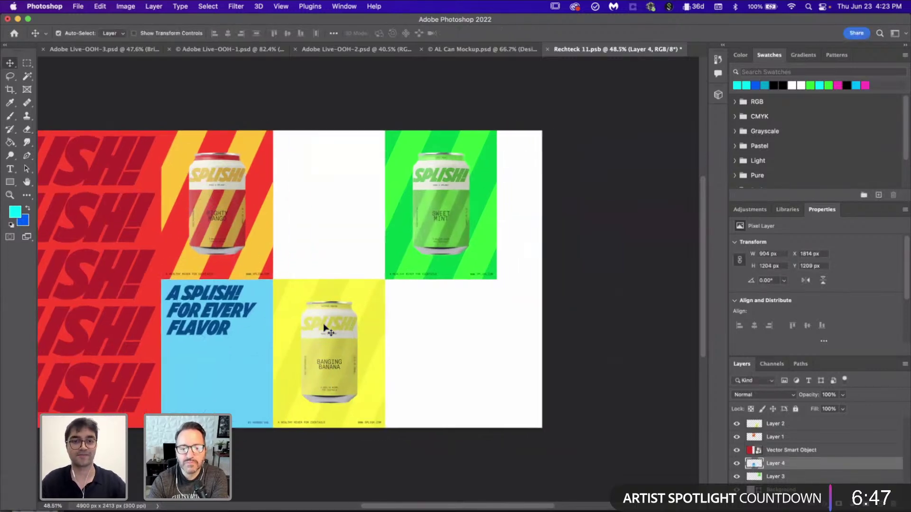
key(super+Tab)
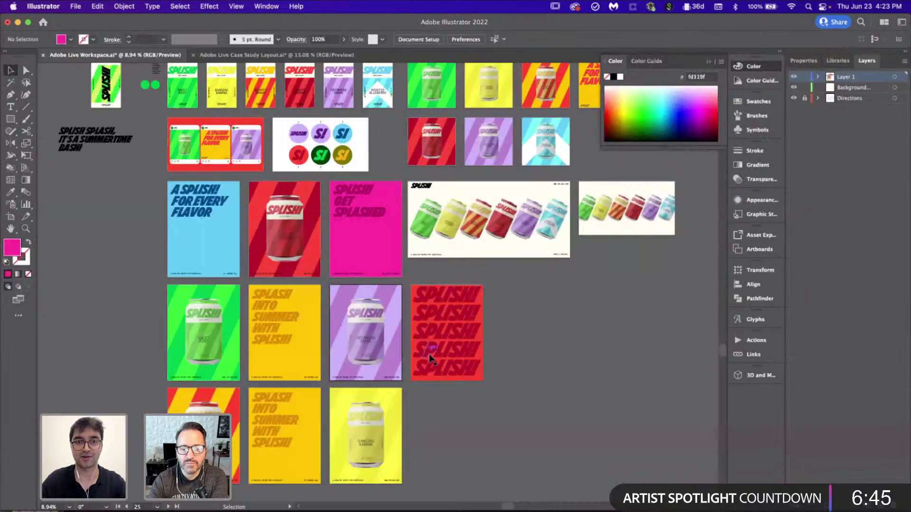
- Copy the pink 'SPLISH! GET SPLASHED' poster, paste as pixels, and fit it into the empty top slot
scroll(428, 354, down, 1)
scroll(428, 353, up, 2)
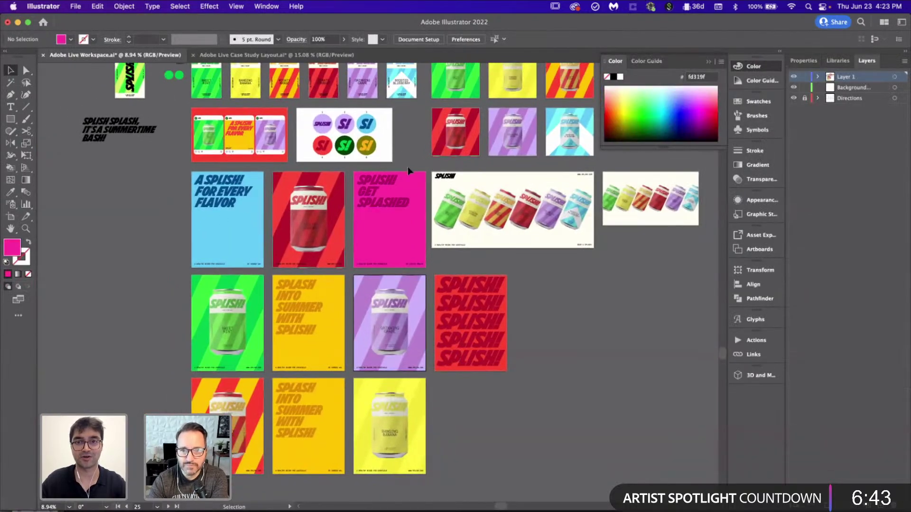
click(373, 269)
click(653, 391)
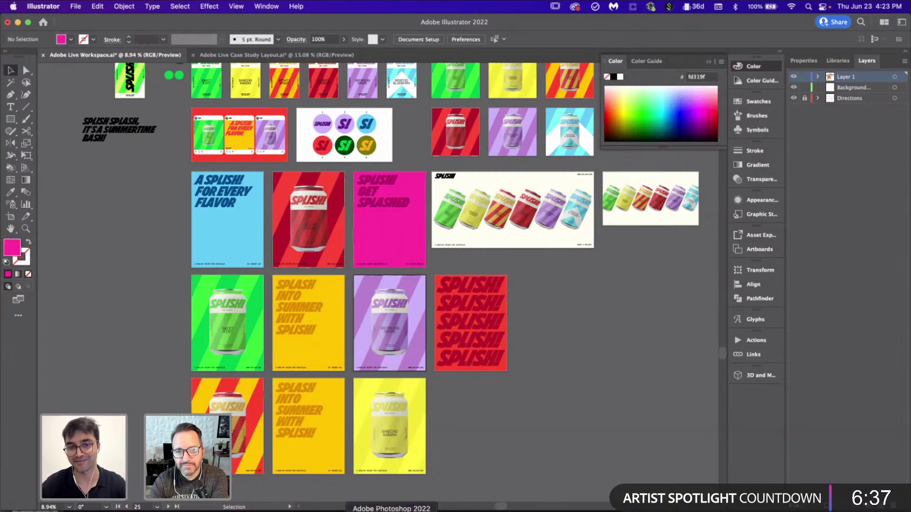
click(393, 510)
key(cmd+v)
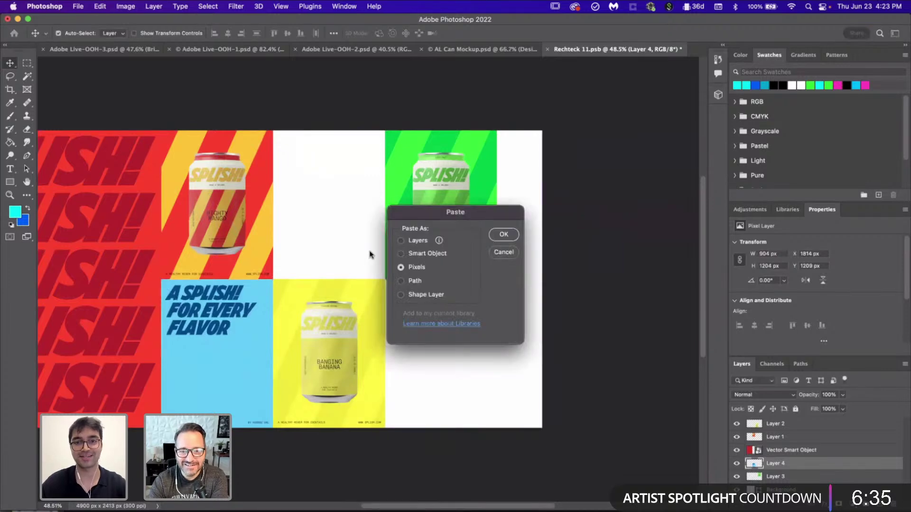
click(505, 236)
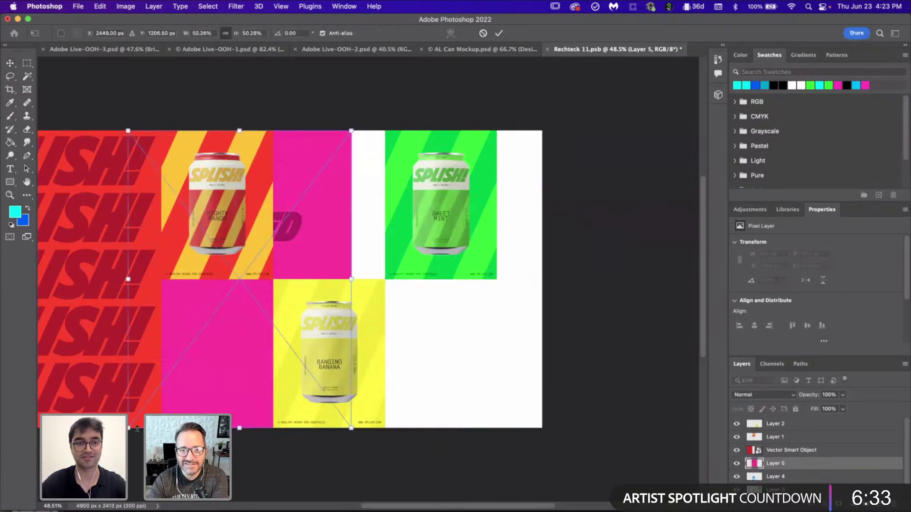
drag(137, 429, 277, 306)
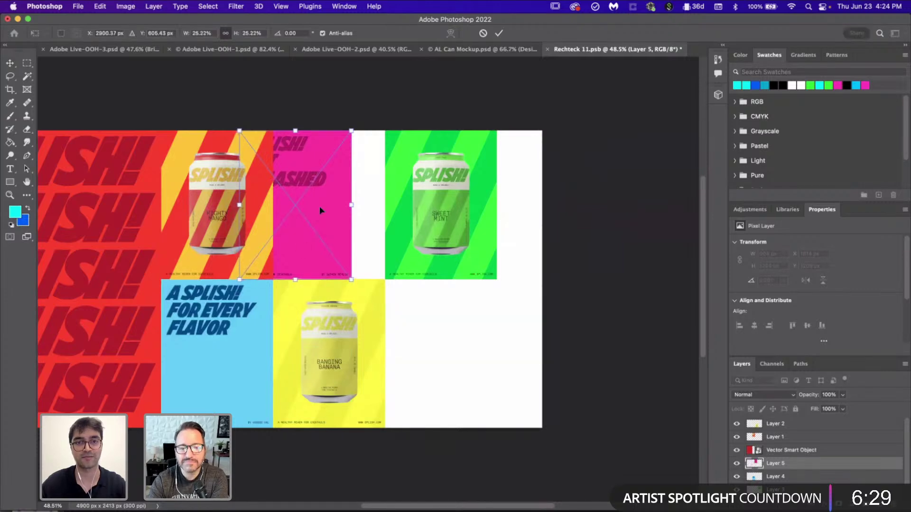
drag(319, 206, 354, 209)
key(Return)
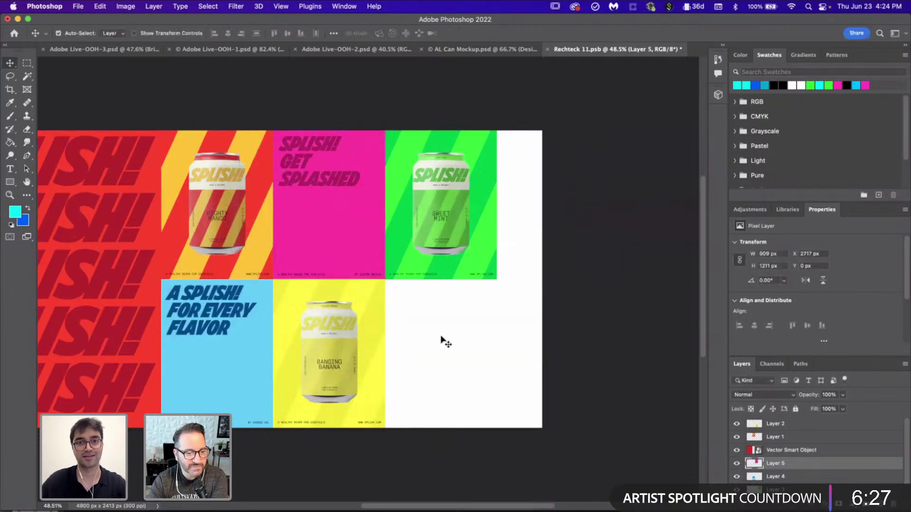
scroll(443, 342, down, 1)
scroll(346, 359, up, 1)
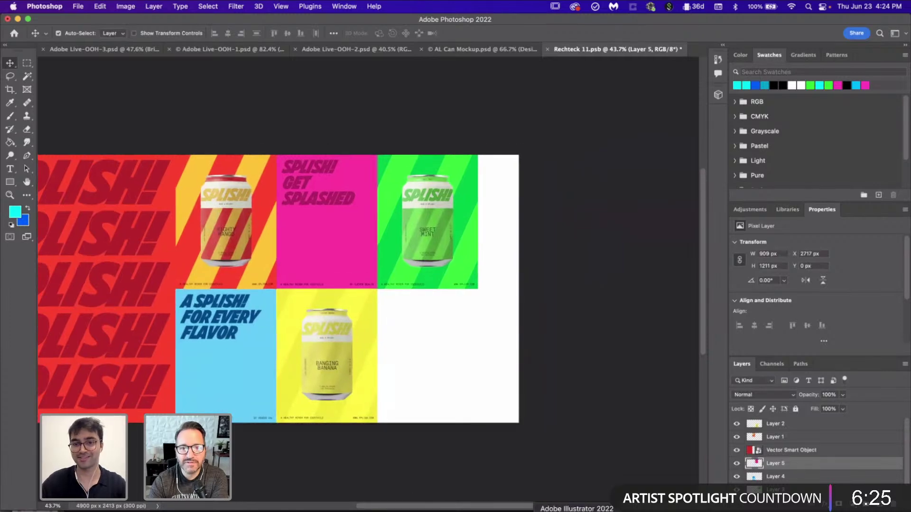
- Copy the yellow 'SPLASH INTO SUMMER' poster, paste as pixels, and fit it into the lower-right cell
click(577, 511)
scroll(486, 347, down, 2)
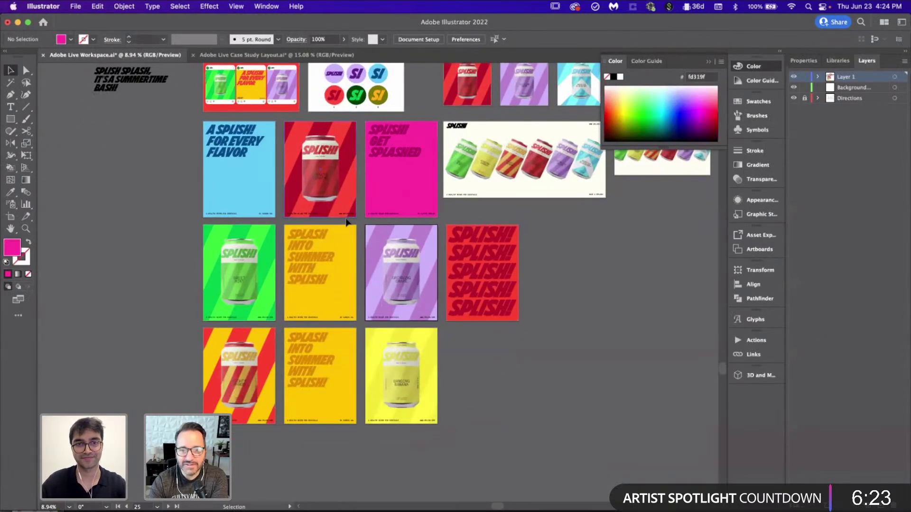
click(294, 351)
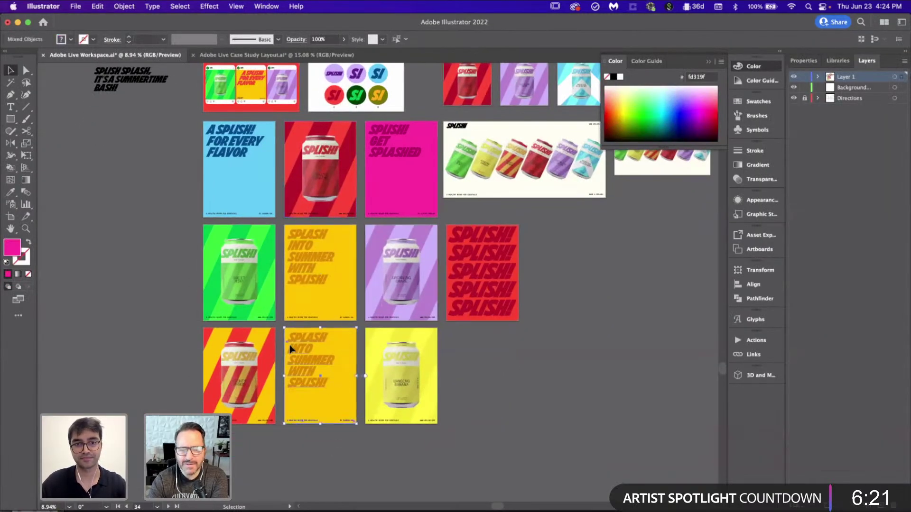
click(386, 506)
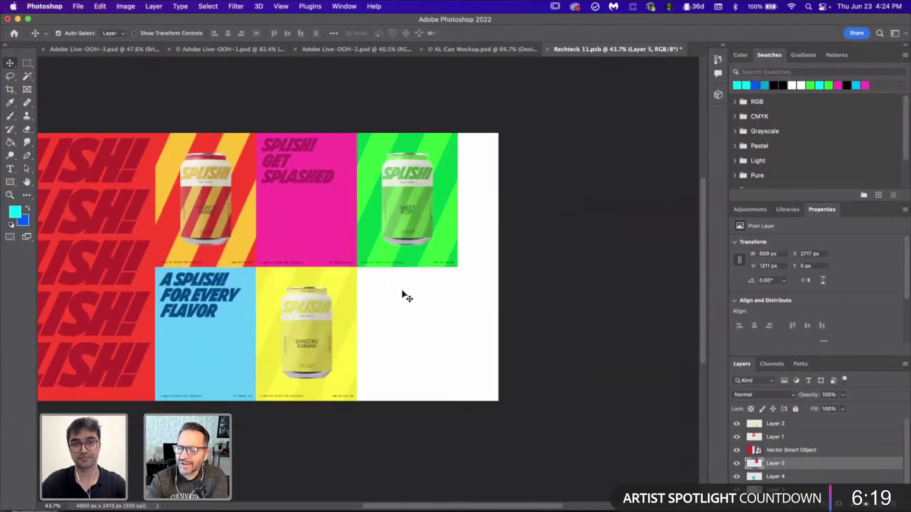
key(super+v)
click(504, 234)
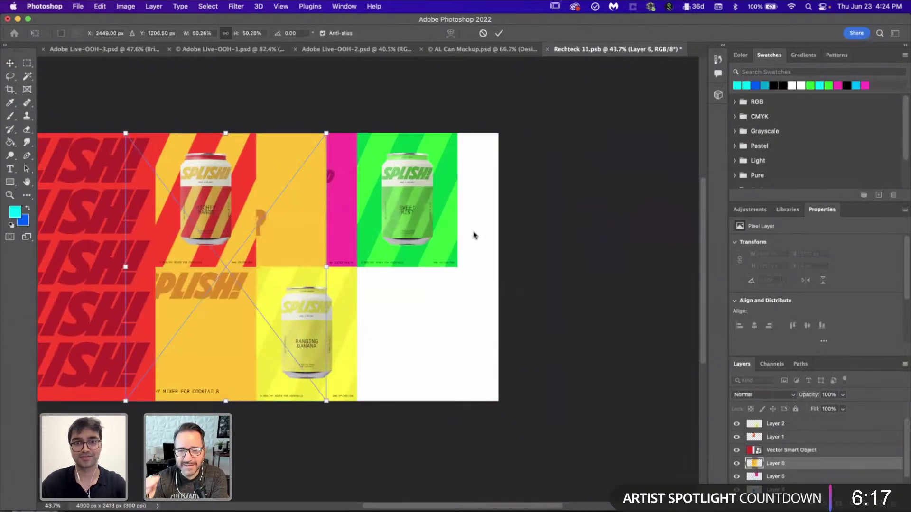
drag(125, 134, 236, 259)
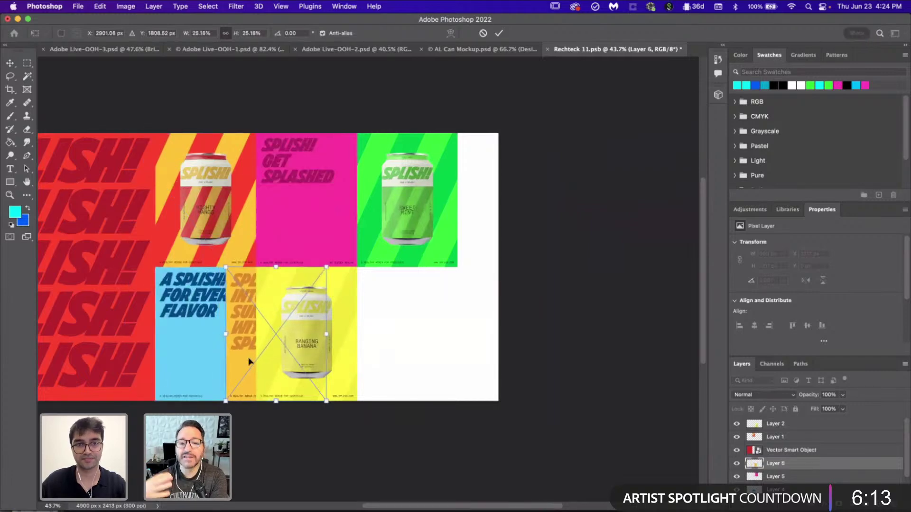
drag(253, 363, 382, 366)
key(Return)
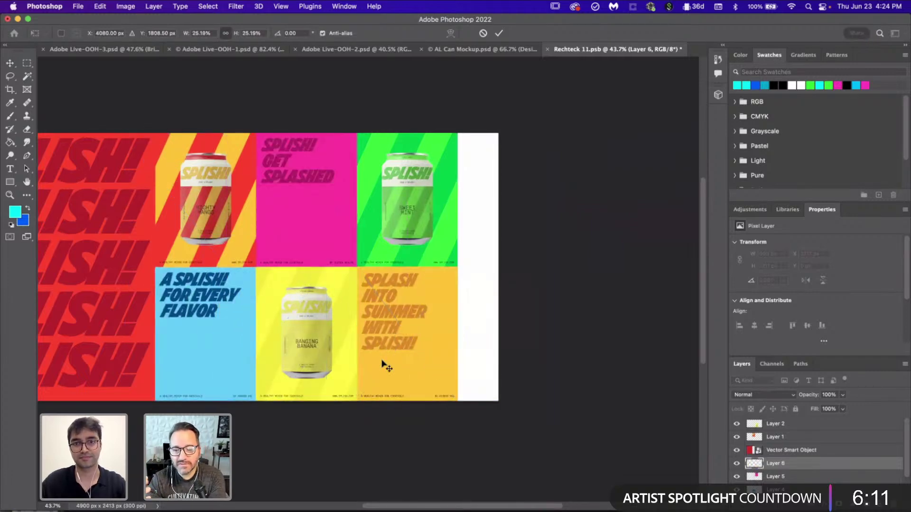
scroll(443, 119, down, 1)
scroll(444, 118, right, 1)
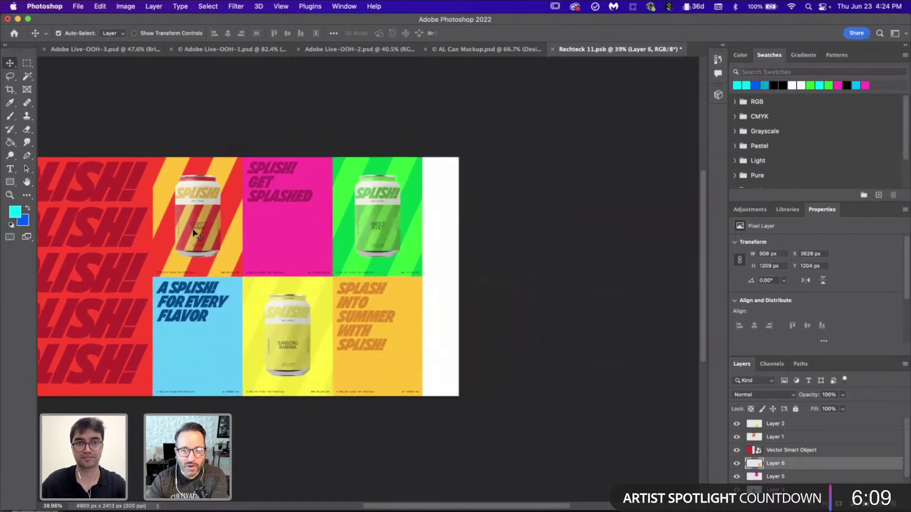
click(204, 318)
- Duplicate the blue-poster column to the right edge, save, and close Rechteck 11.psb back to the mockup
drag(205, 334, 477, 352)
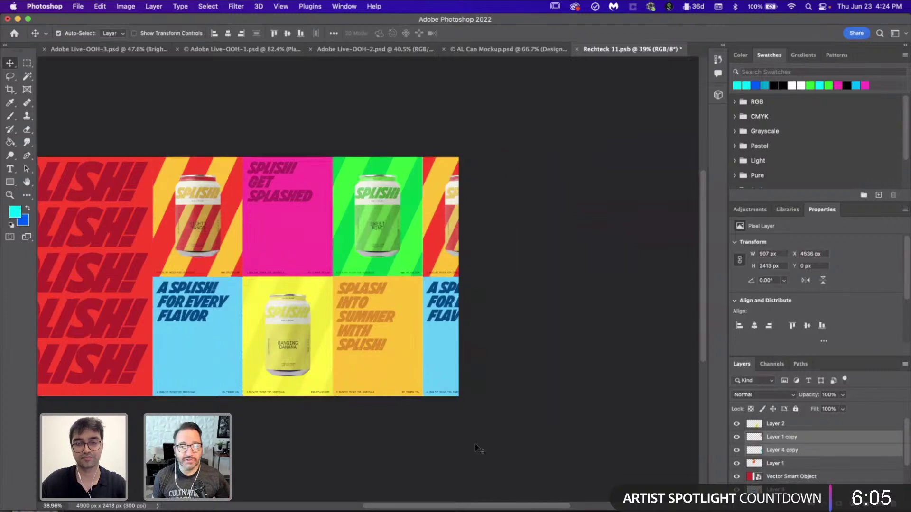
key(super+0)
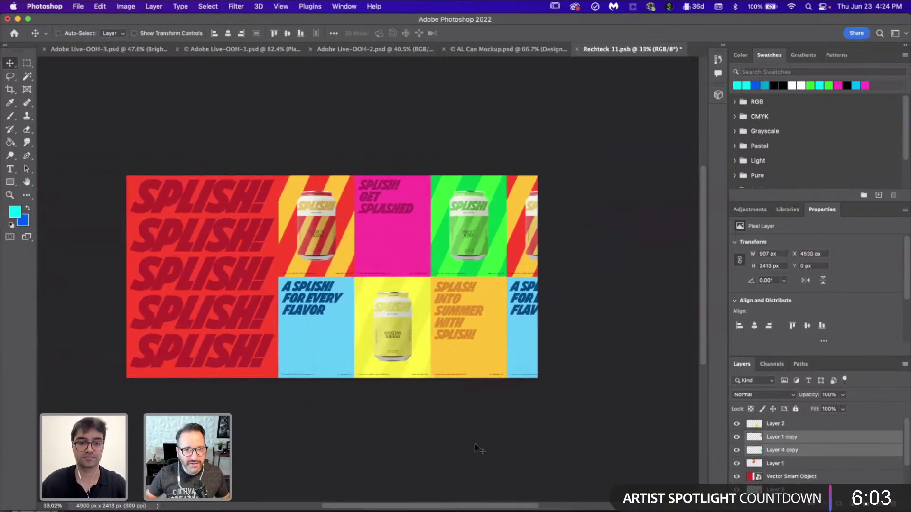
key(super+s)
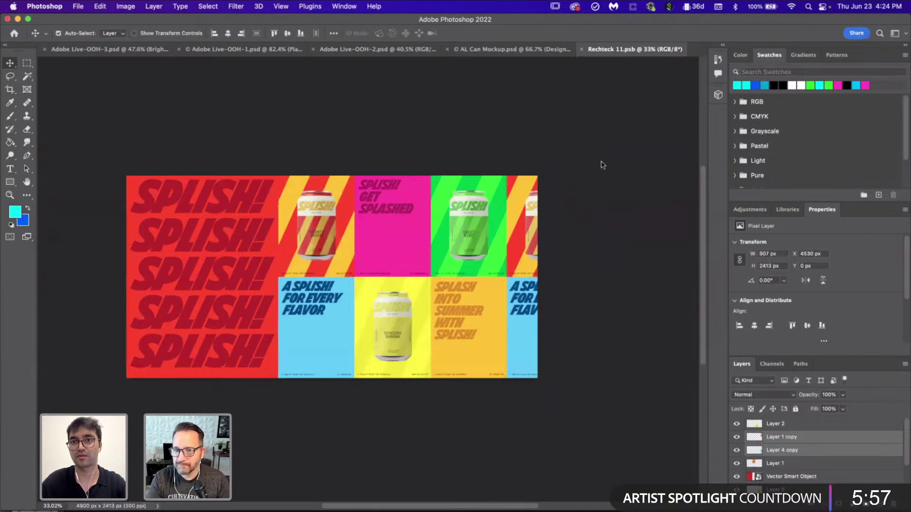
click(581, 49)
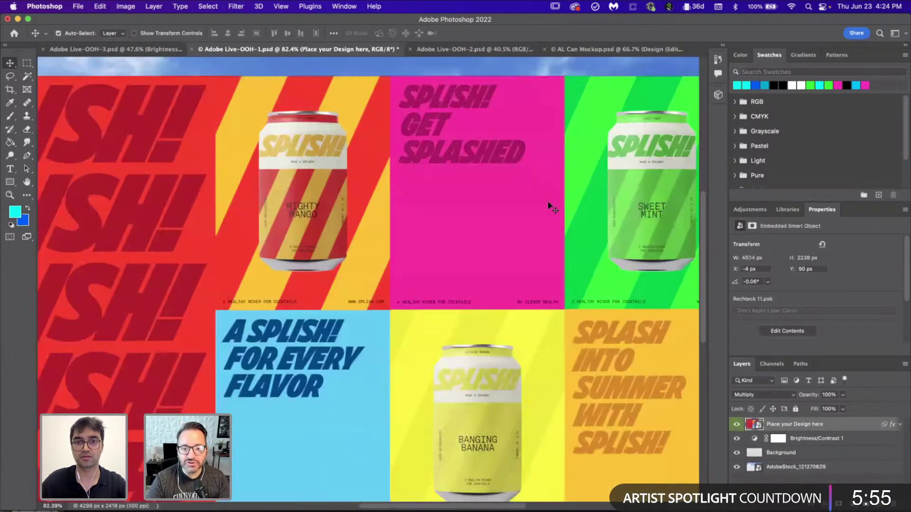
scroll(548, 205, down, 5)
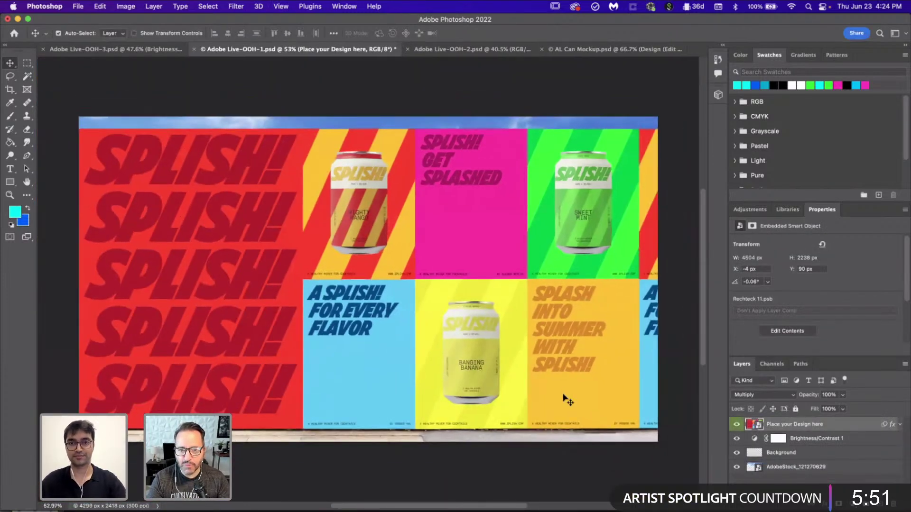
scroll(565, 399, down, 2)
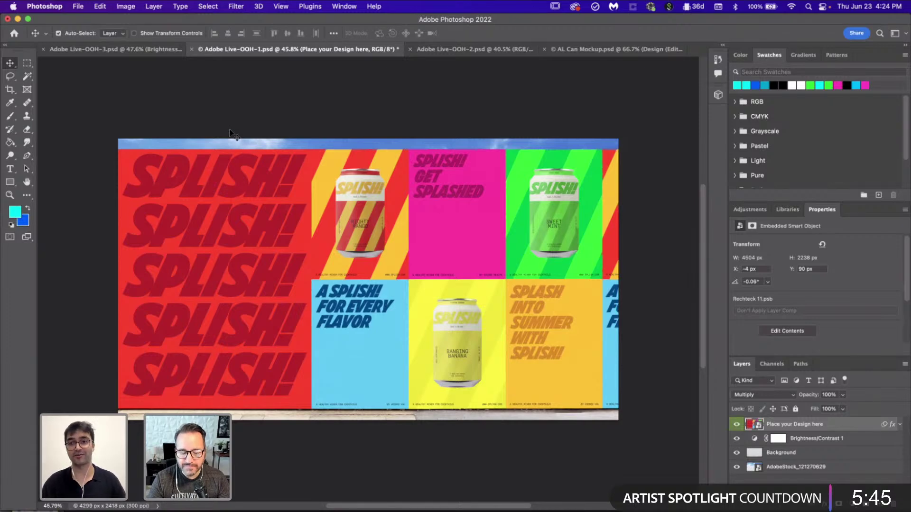
- Quick Export the billboard mockup as Adobe Live-OOH-1.png into the Images folder
click(80, 7)
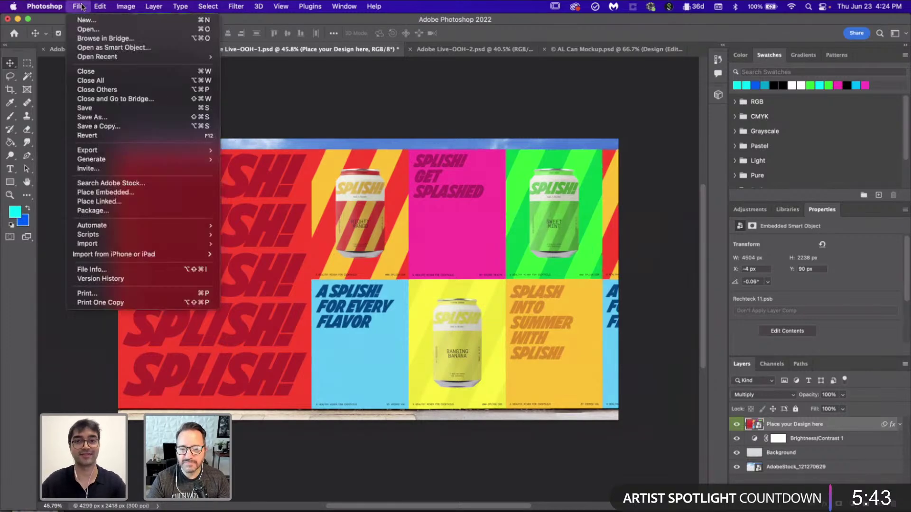
mouse_move(167, 150)
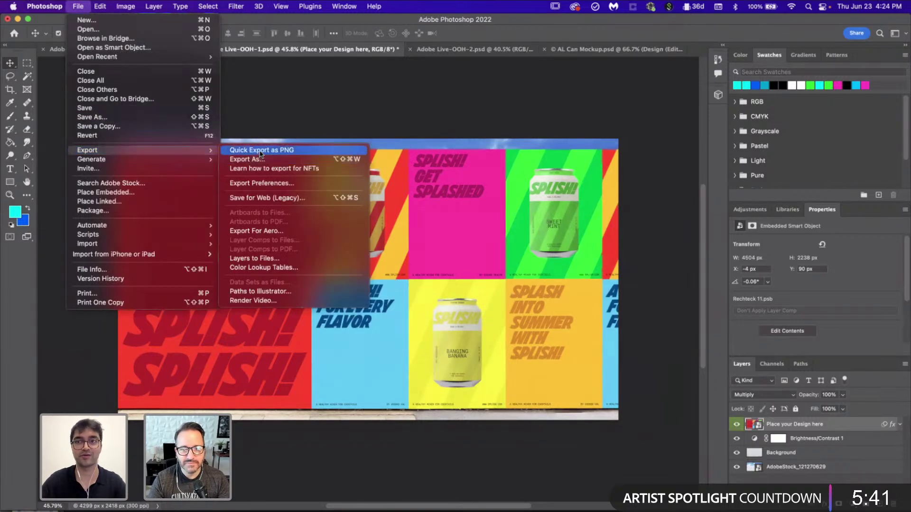
click(260, 151)
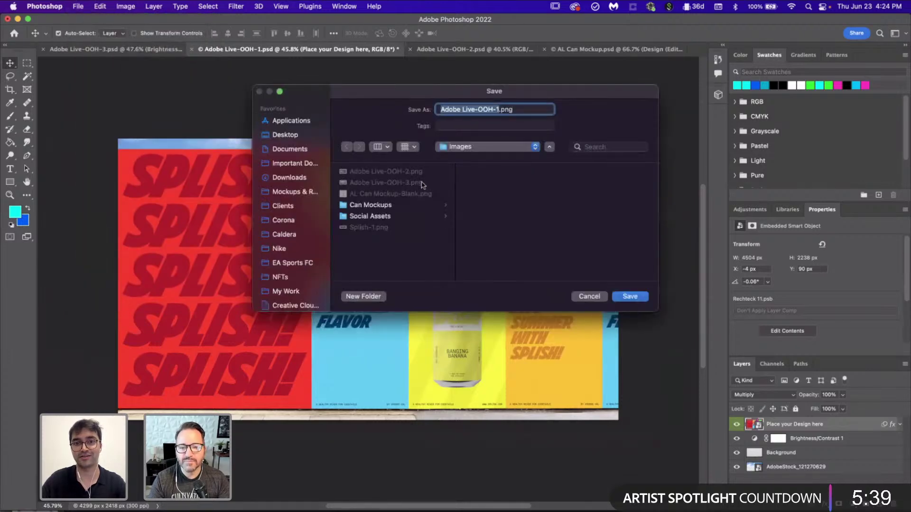
click(630, 298)
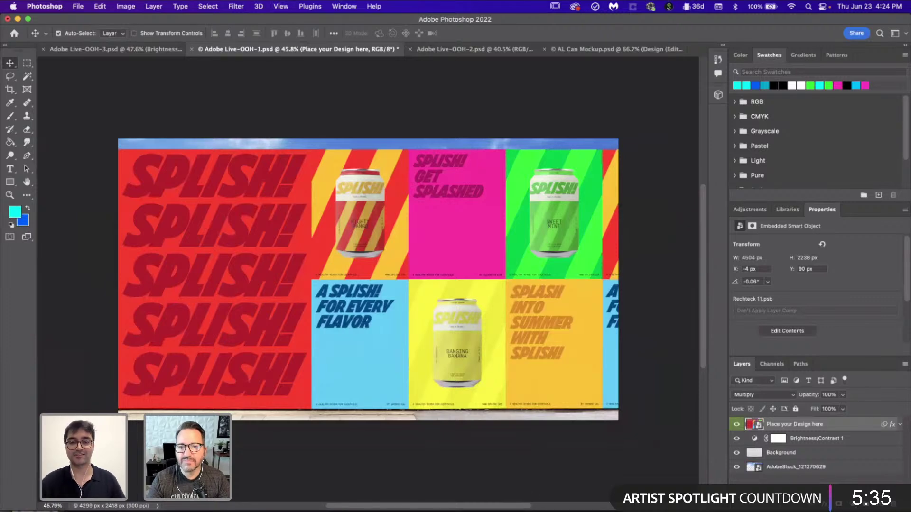
click(577, 510)
- Bring up the Adobe Live Case Study Layout.ai document and pan across its eight artboards
scroll(497, 311, right, 3)
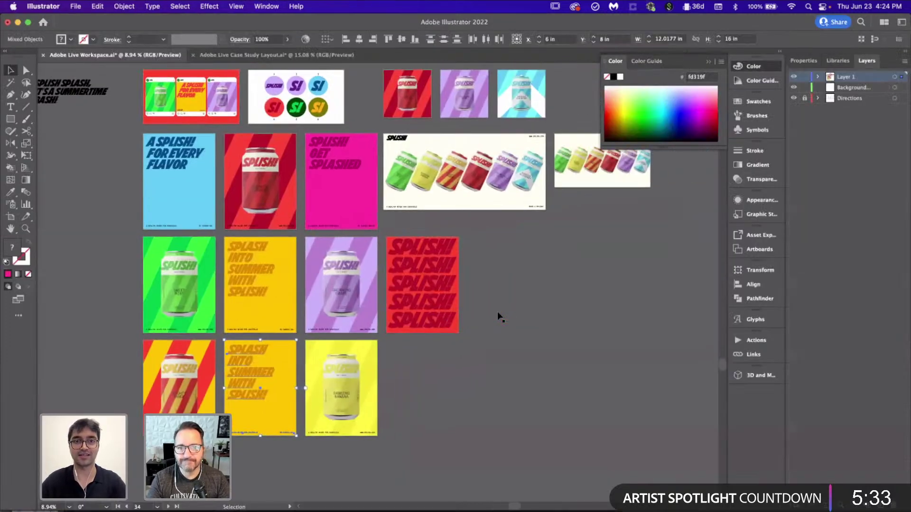
scroll(612, 289, right, 2)
scroll(612, 289, right, 1)
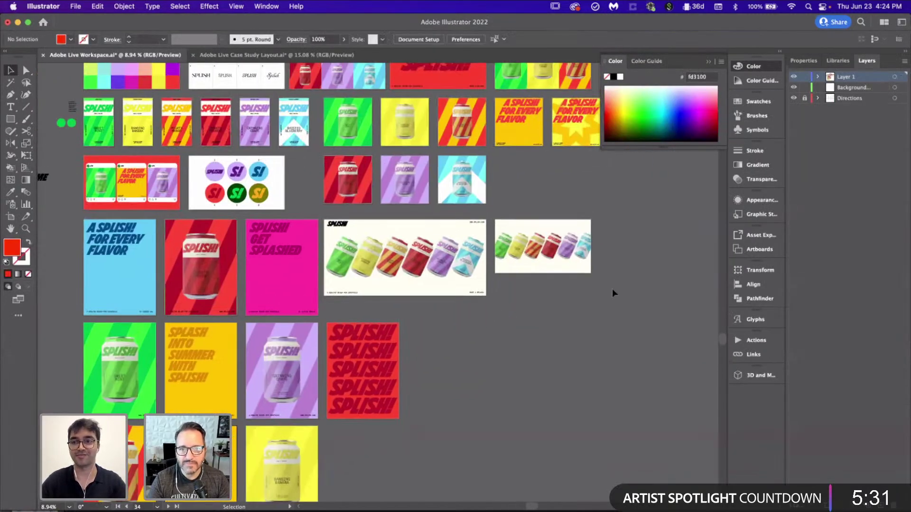
scroll(612, 288, up, 3)
scroll(612, 289, down, 4)
scroll(612, 288, up, 2)
scroll(612, 288, right, 1)
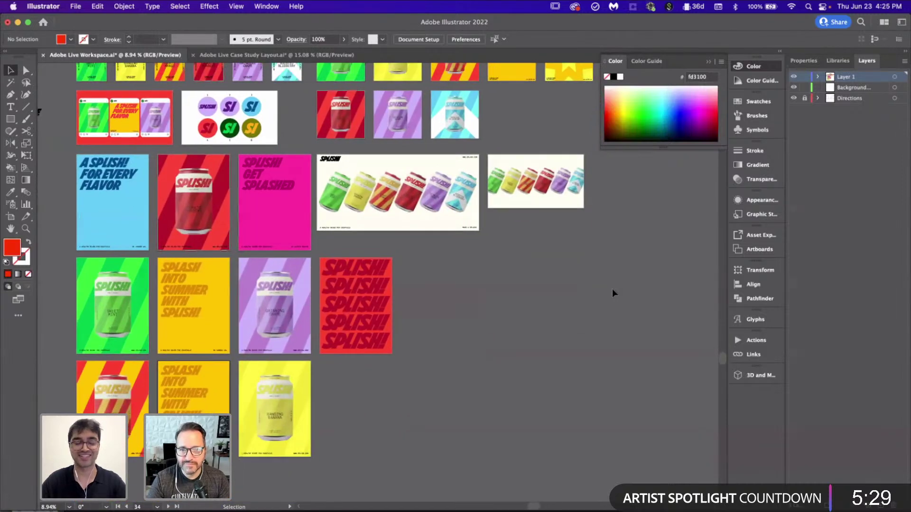
click(292, 55)
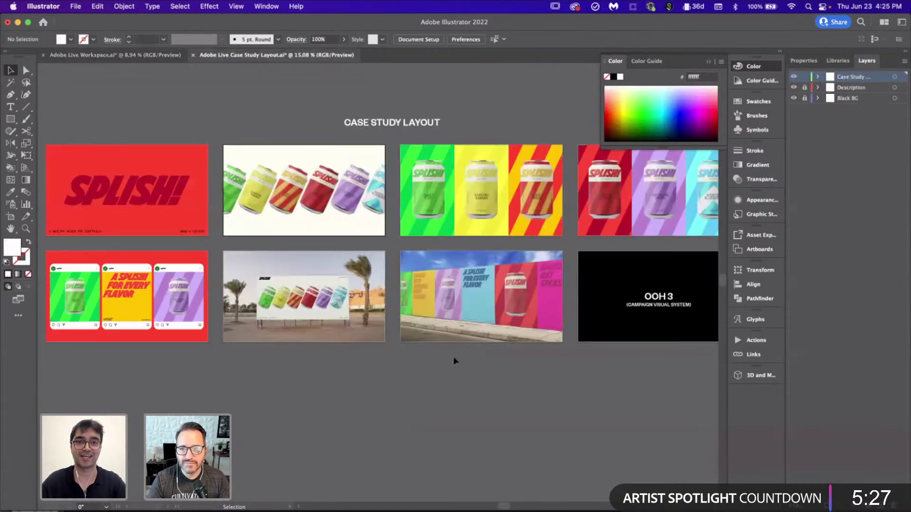
scroll(537, 324, right, 5)
scroll(538, 324, left, 5)
scroll(537, 324, down, 2)
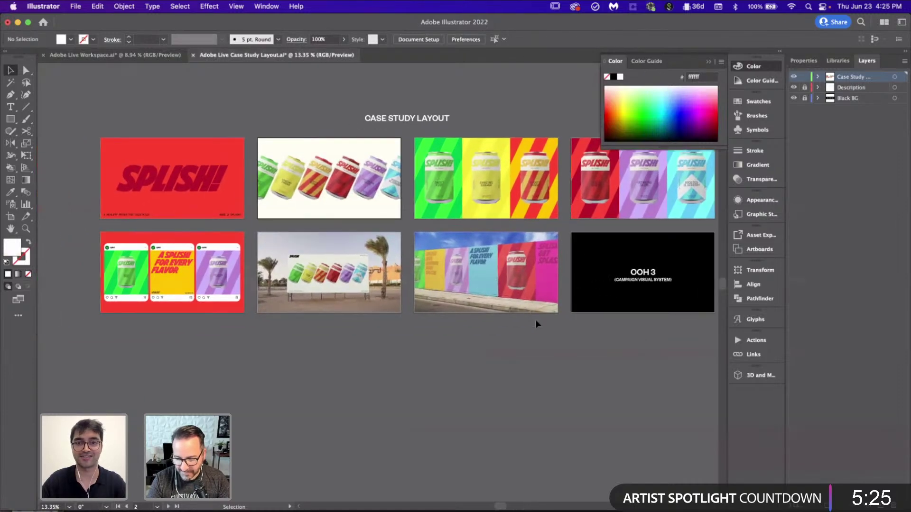
scroll(608, 379, right, 4)
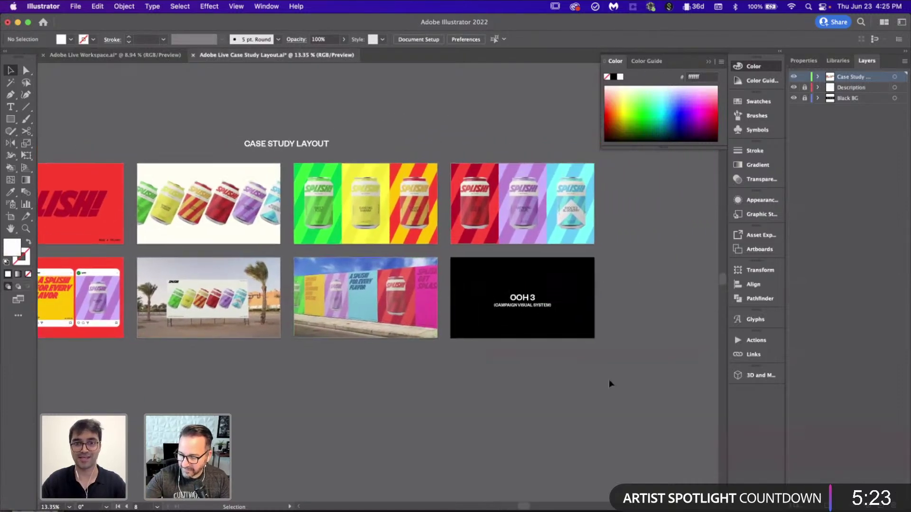
scroll(608, 380, up, 5)
- Place Adobe Live-OOH-1.png and drag it to fill the OOH 3 artboard
key(shift+super+p)
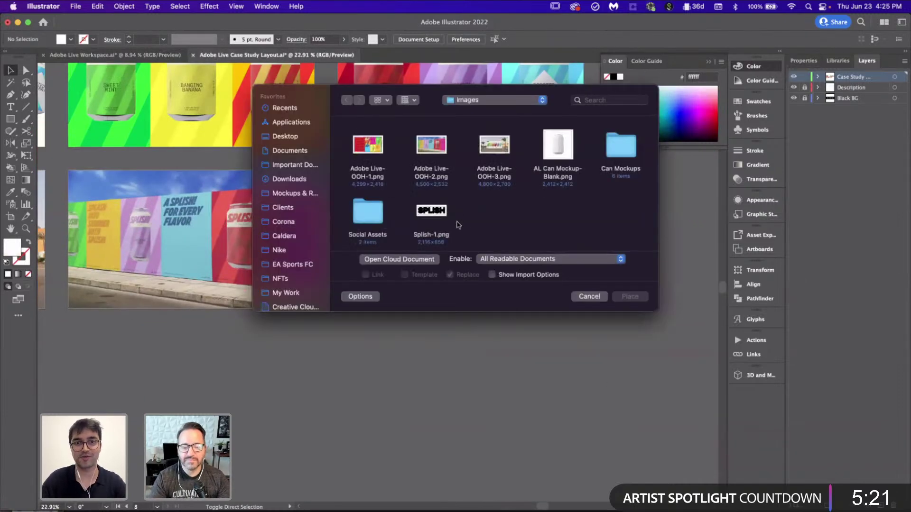
click(371, 142)
key(Return)
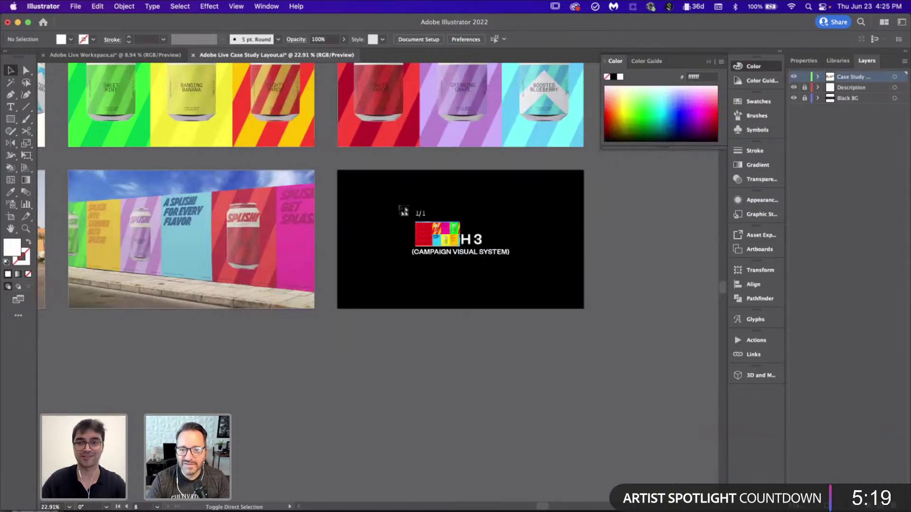
scroll(403, 211, up, 1)
scroll(403, 212, up, 4)
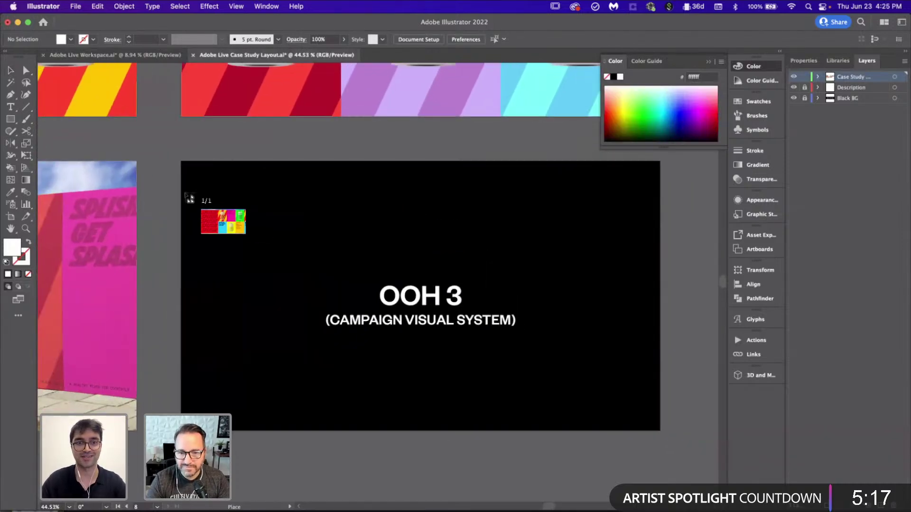
drag(182, 162, 663, 431)
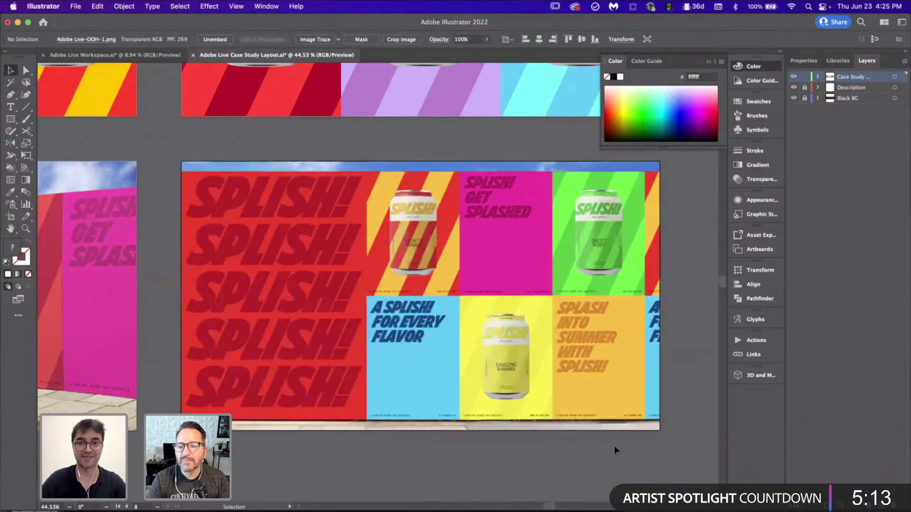
scroll(614, 445, down, 5)
scroll(613, 445, left, 2)
scroll(614, 446, down, 2)
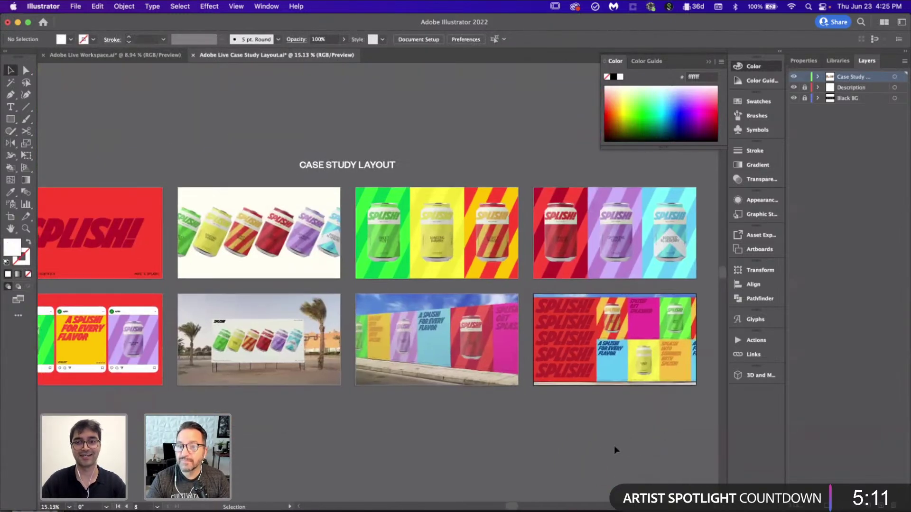
scroll(614, 445, down, 1)
scroll(614, 446, down, 1)
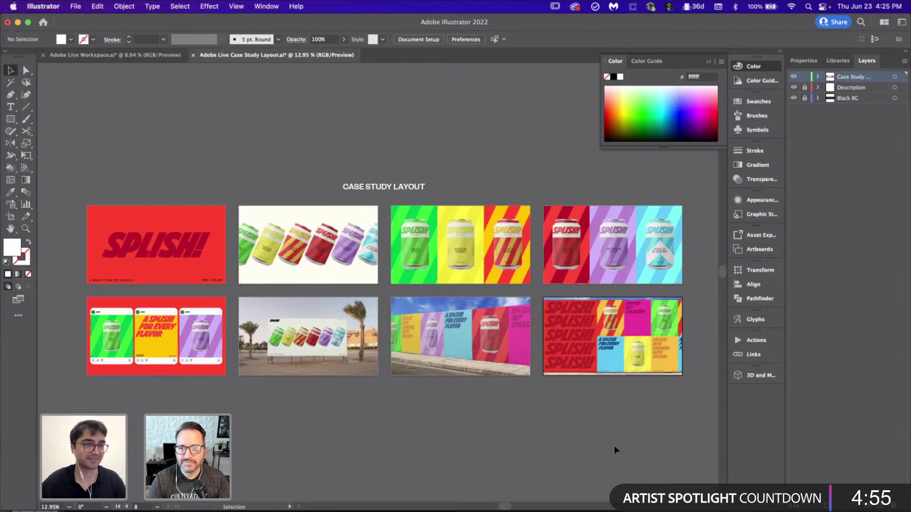
scroll(615, 447, up, 3)
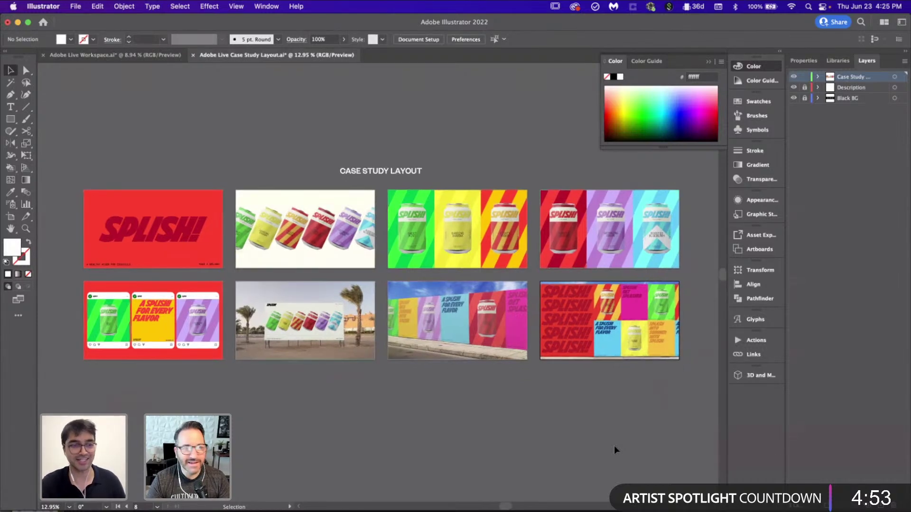
scroll(614, 446, down, 3)
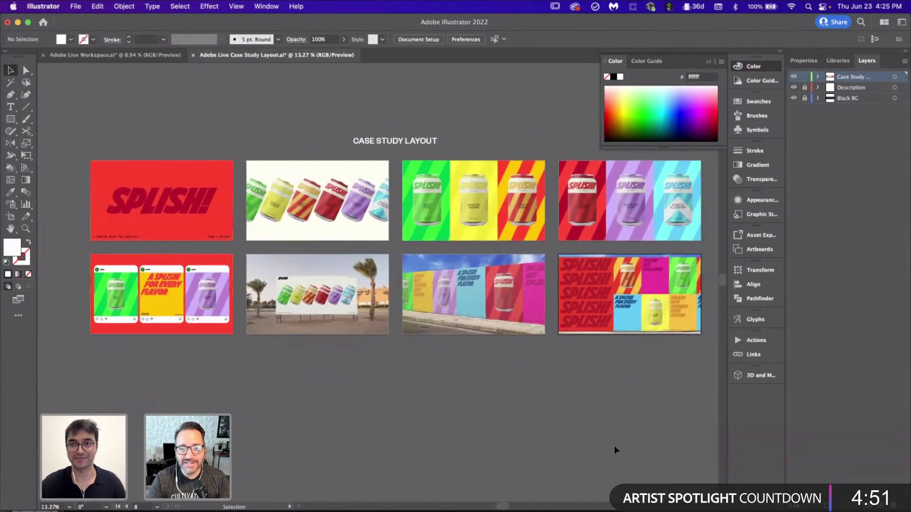
scroll(614, 445, up, 1)
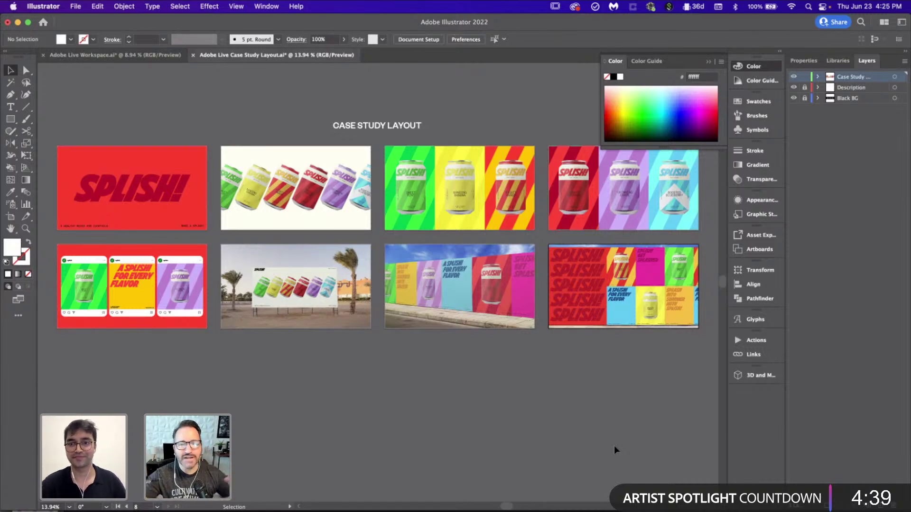
scroll(614, 446, right, 1)
scroll(614, 447, left, 1)
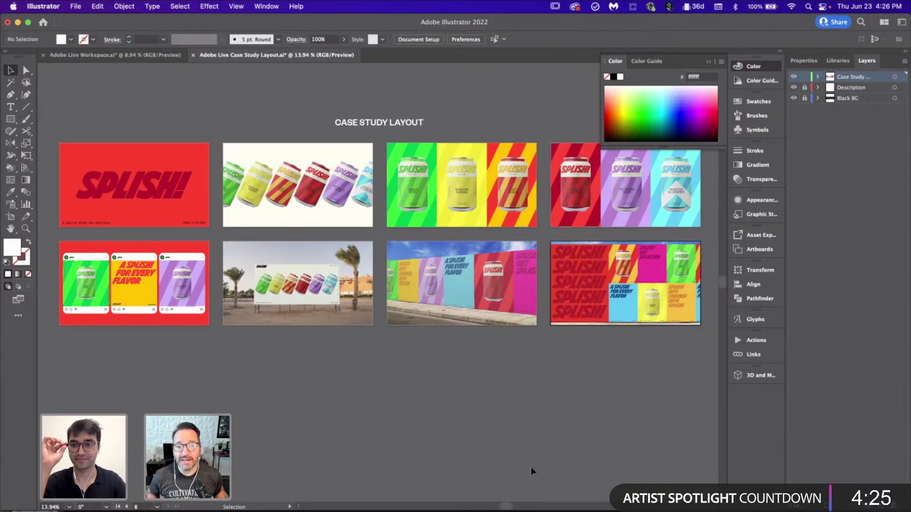
scroll(530, 467, up, 2)
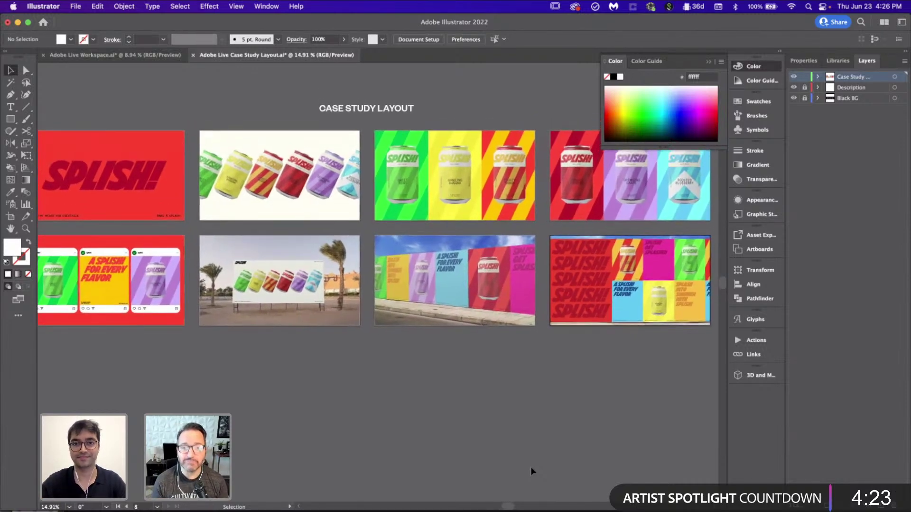
scroll(530, 466, down, 2)
scroll(531, 467, up, 1)
scroll(530, 467, up, 2)
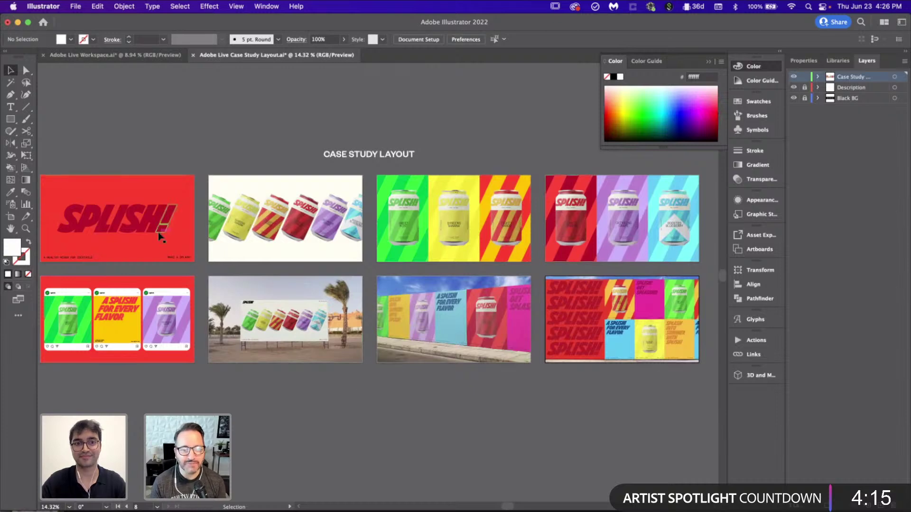
- Fit the red SPLISH! title artboard, then step through artboards two to five
click(172, 255)
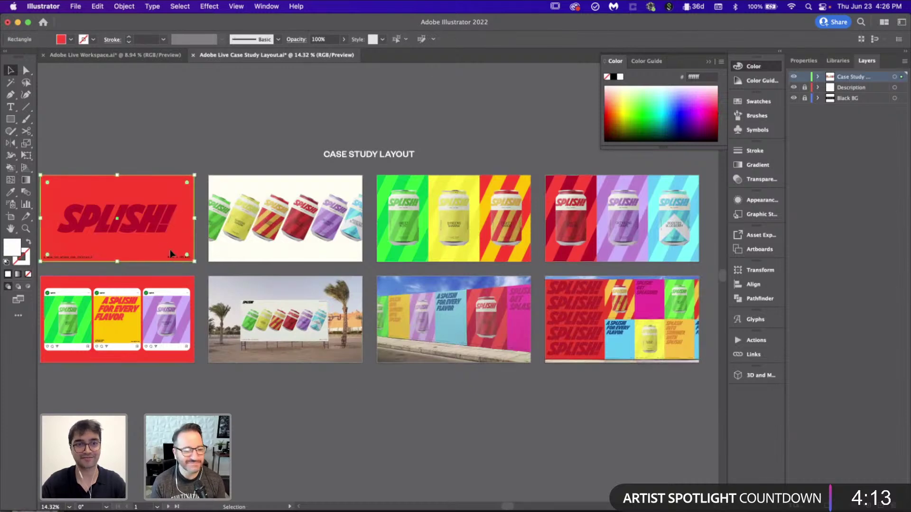
key(super+0)
click(299, 497)
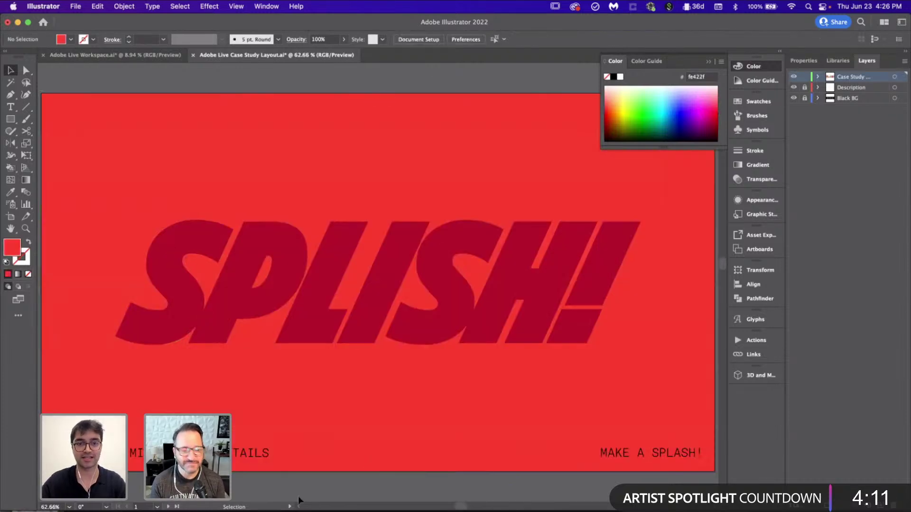
click(168, 506)
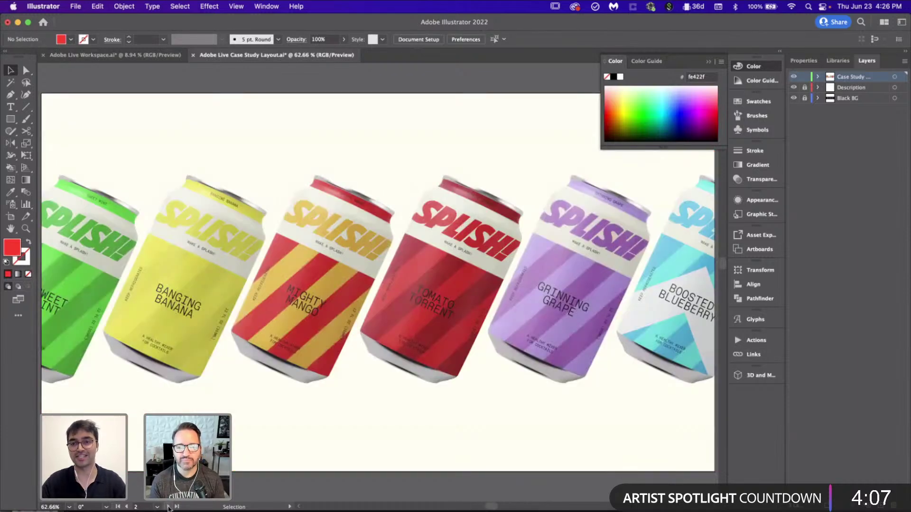
click(169, 507)
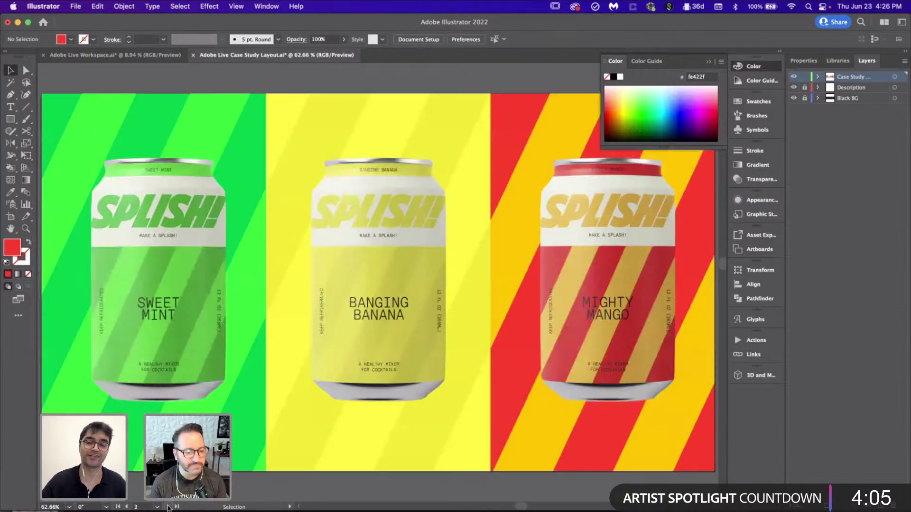
click(169, 506)
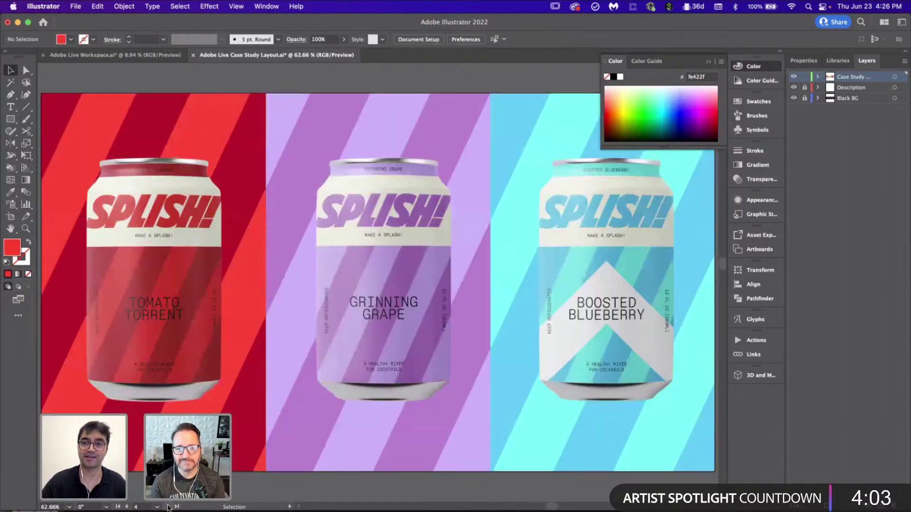
click(168, 506)
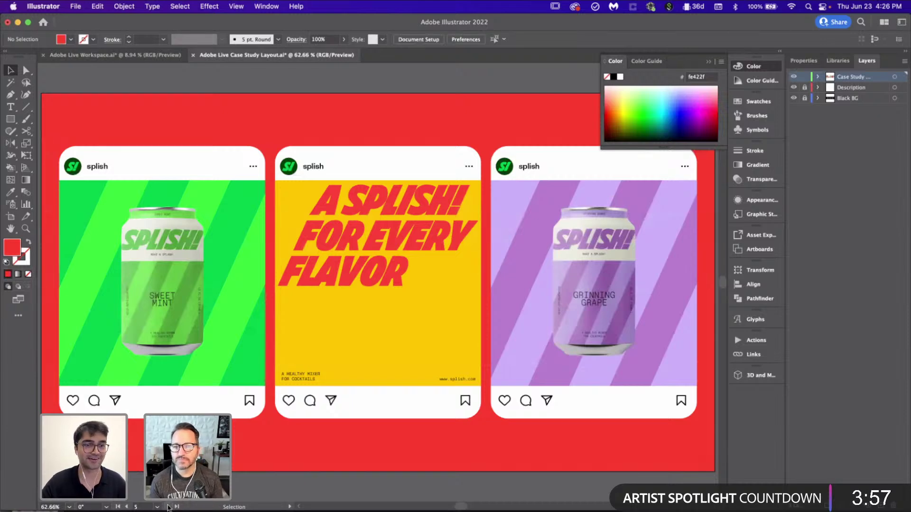
- Step through the billboard, wall-poster and poster-grid mockups, then zoom out to all artboards
click(168, 506)
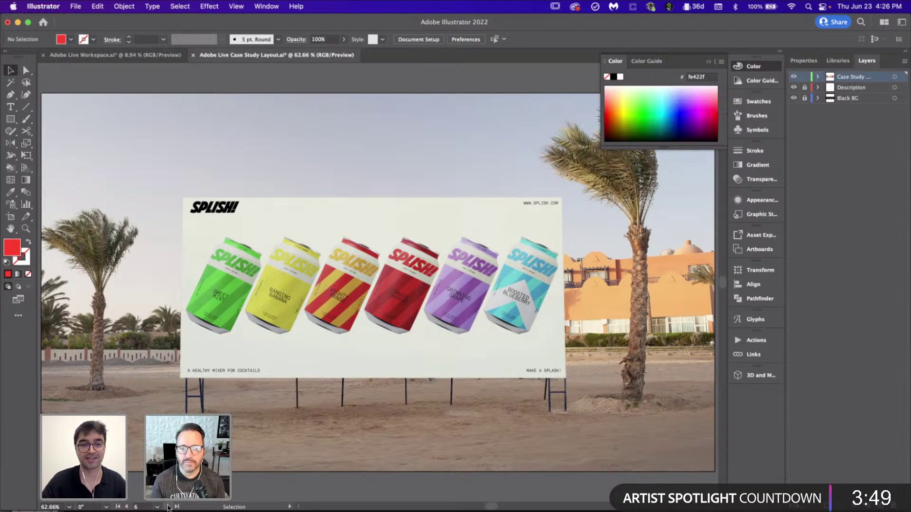
click(168, 507)
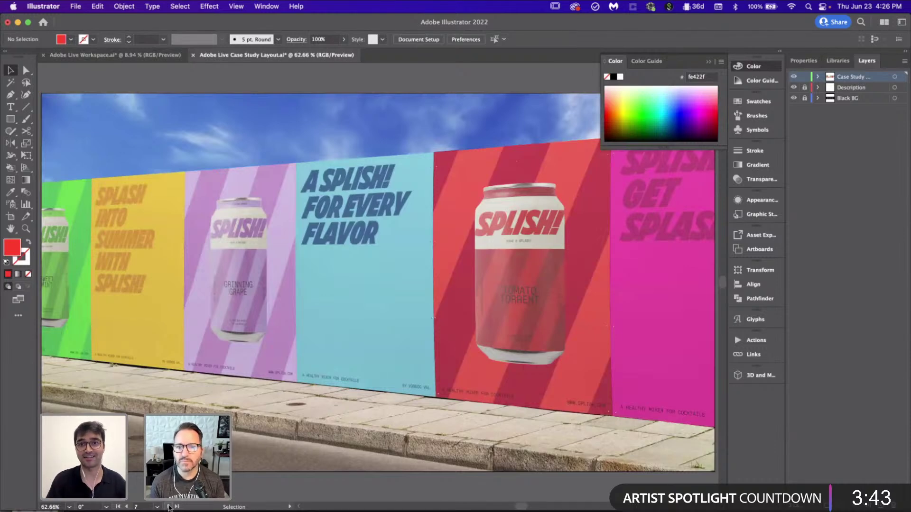
click(168, 507)
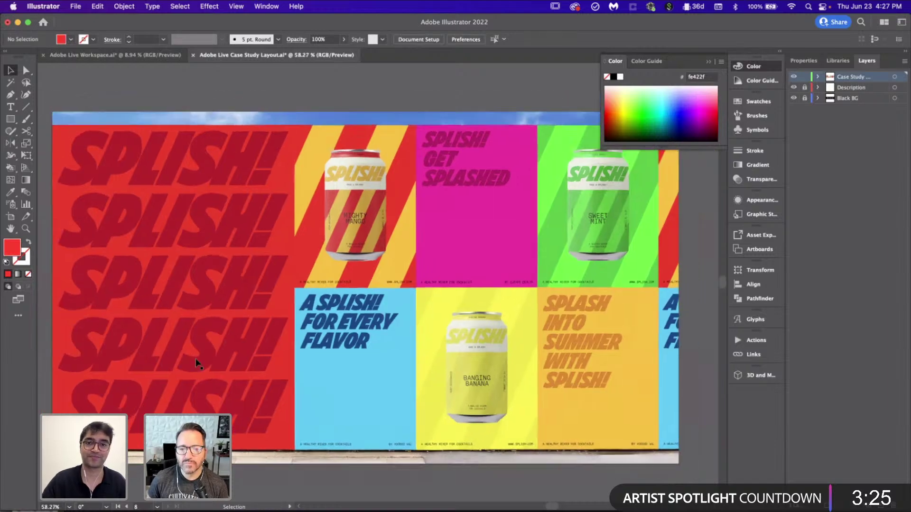
scroll(197, 363, down, 5)
scroll(196, 362, down, 2)
scroll(198, 362, left, 4)
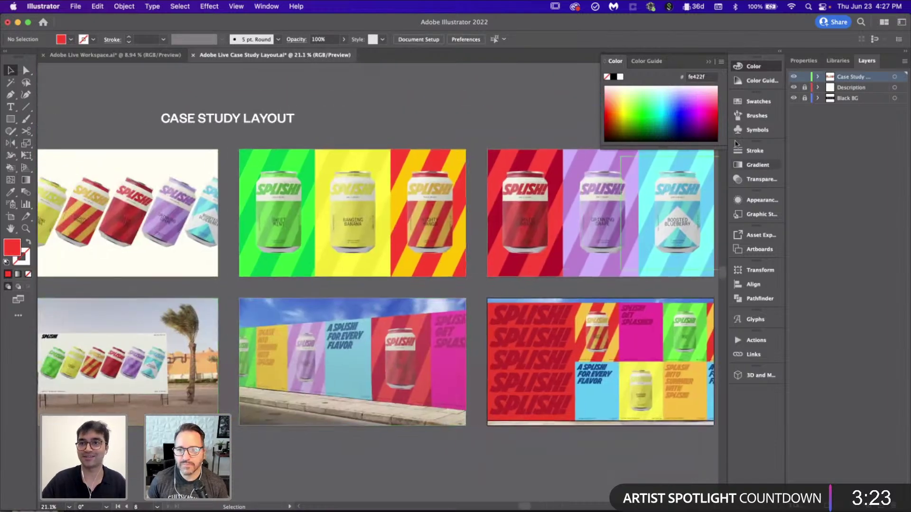
scroll(481, 260, down, 2)
scroll(480, 257, down, 1)
scroll(480, 257, left, 2)
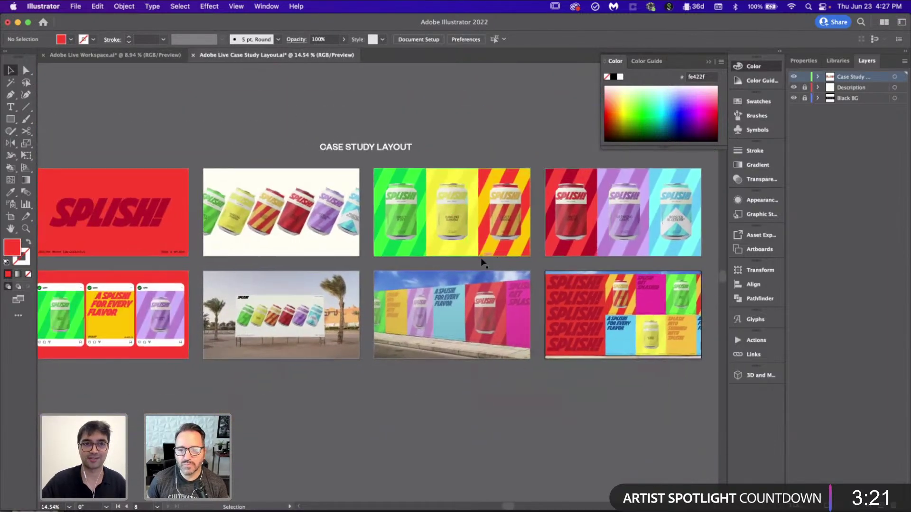
- Toggle the Case Study layer off, on, then off, and go to the Adobe Live Workspace document
click(793, 77)
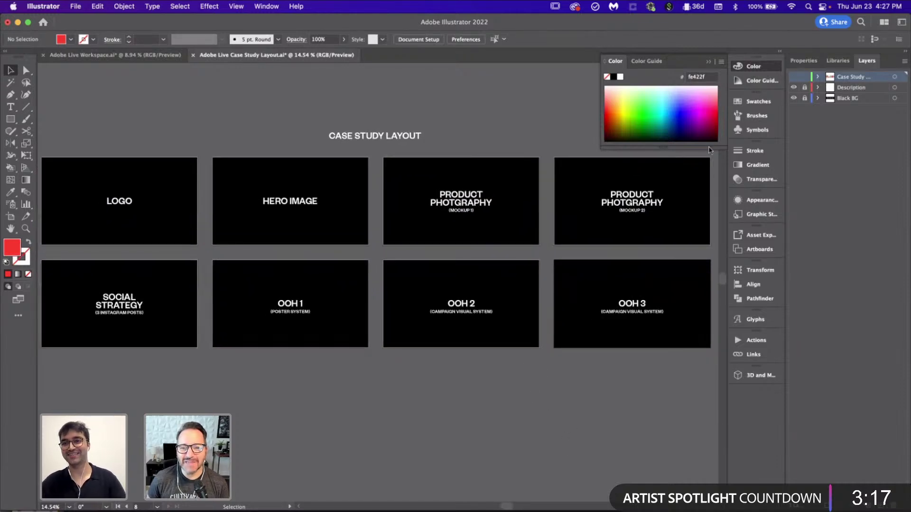
scroll(559, 220, down, 2)
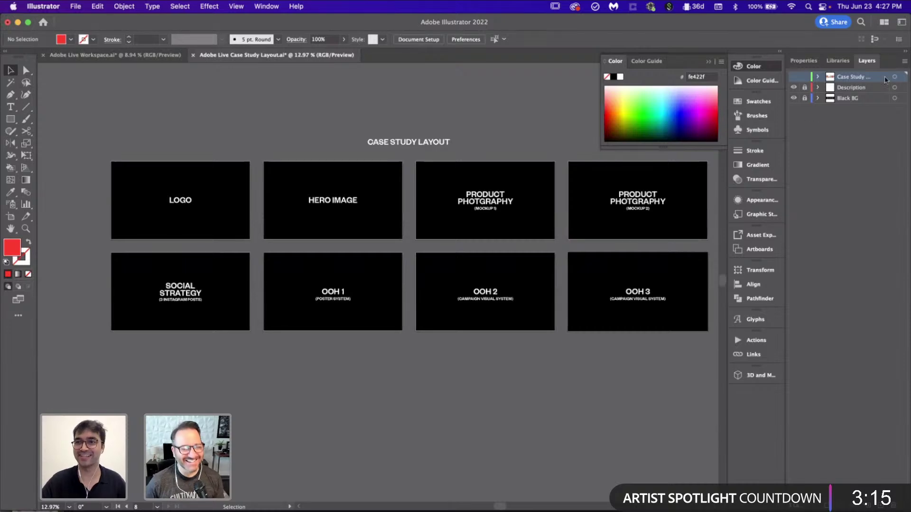
click(794, 77)
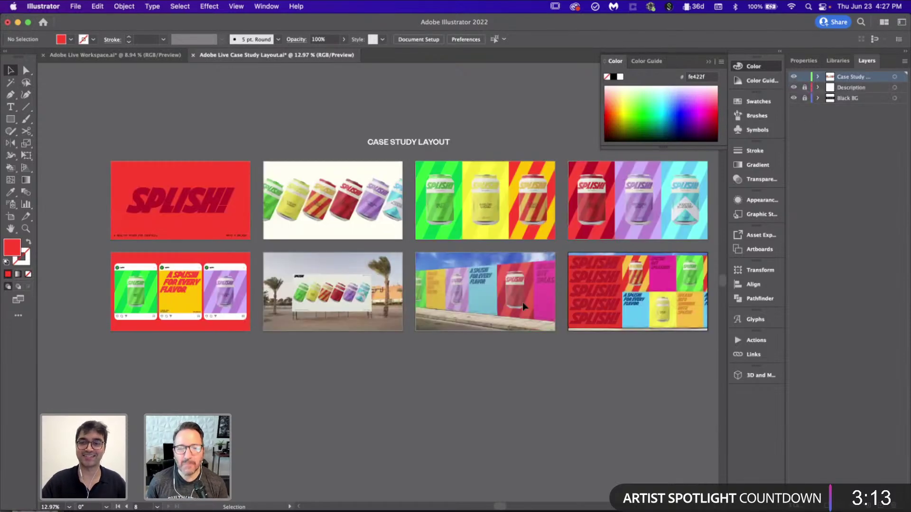
scroll(523, 303, up, 2)
scroll(493, 348, down, 1)
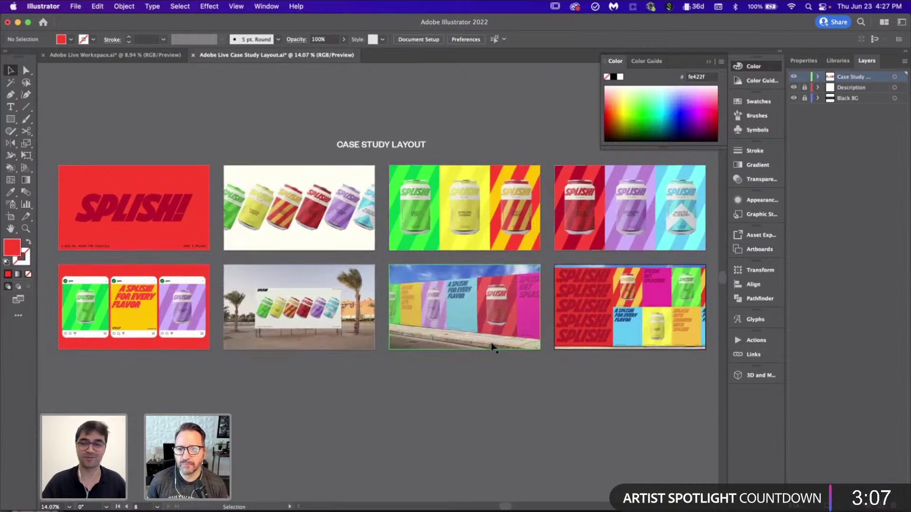
click(793, 77)
click(114, 55)
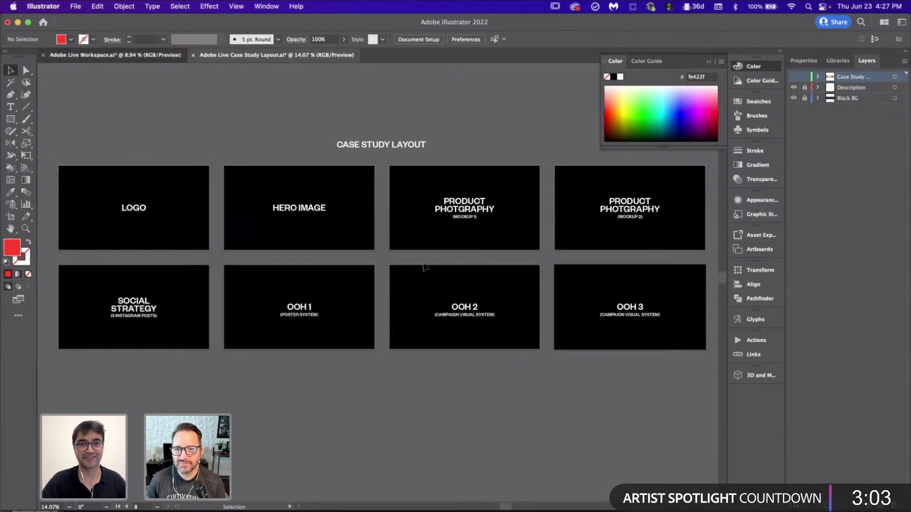
scroll(451, 296, right, 5)
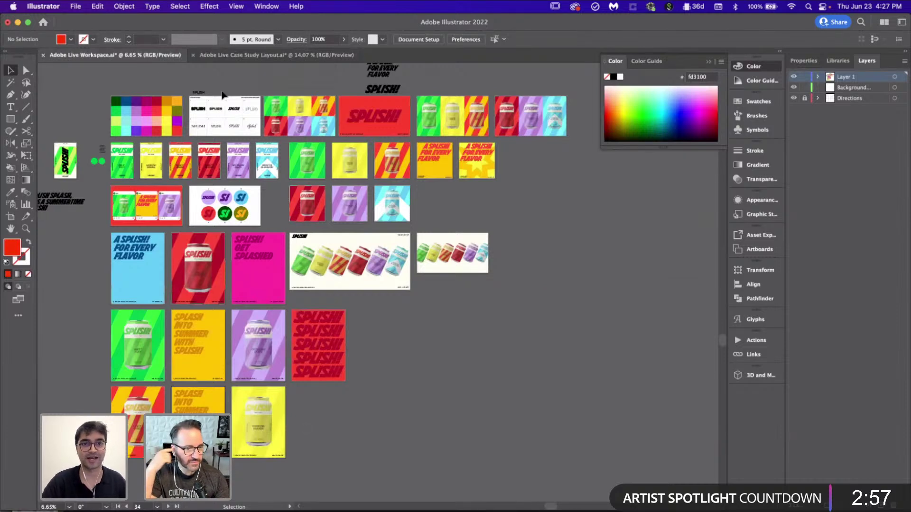
scroll(222, 95, up, 5)
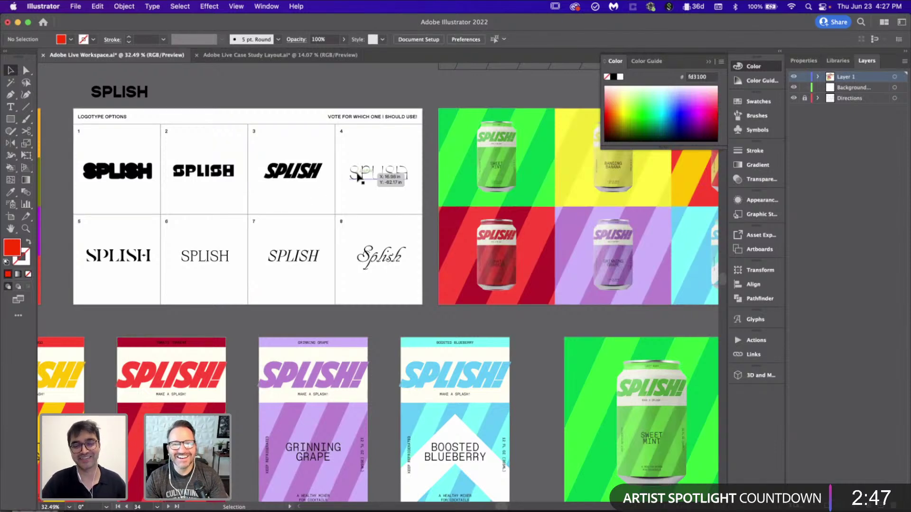
scroll(358, 177, down, 2)
scroll(254, 172, up, 3)
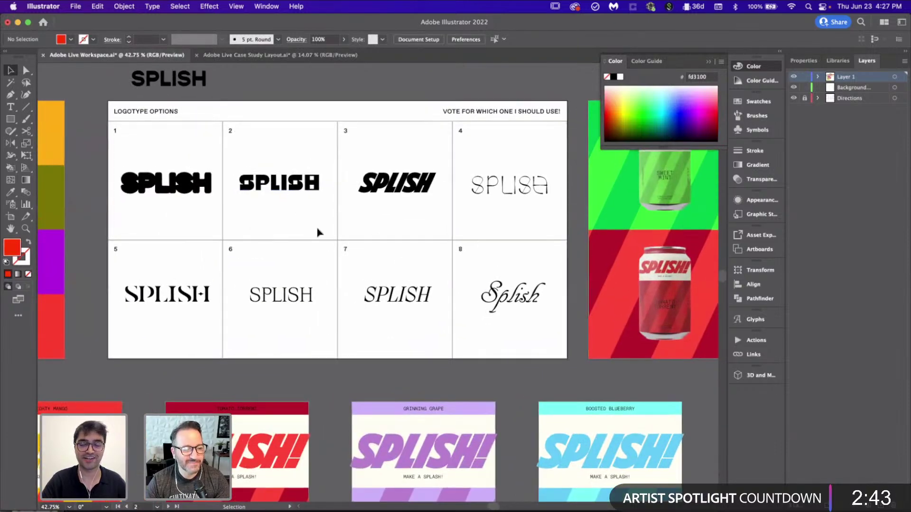
scroll(317, 232, down, 2)
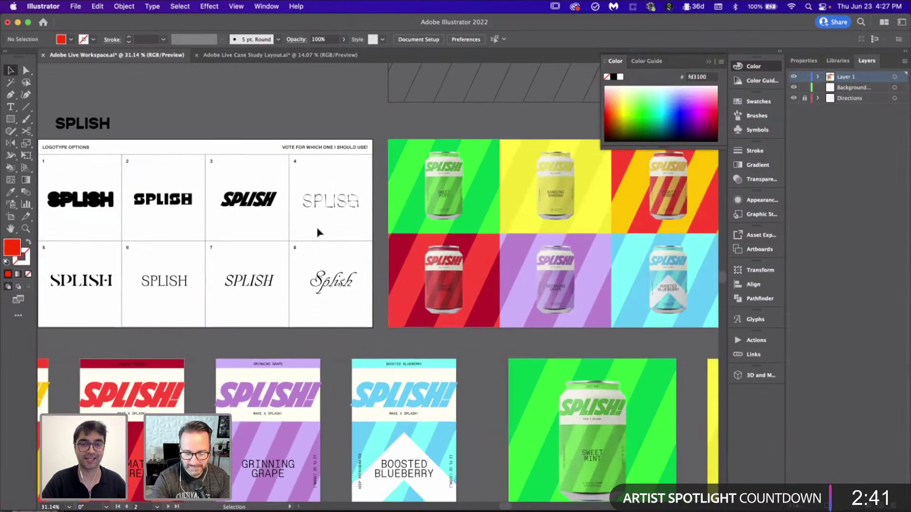
click(261, 190)
click(276, 182)
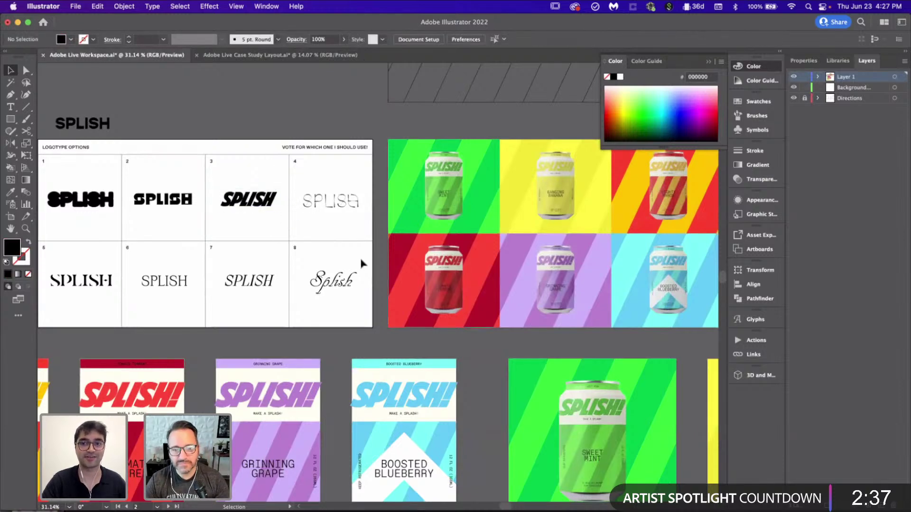
scroll(361, 264, right, 5)
scroll(362, 263, down, 2)
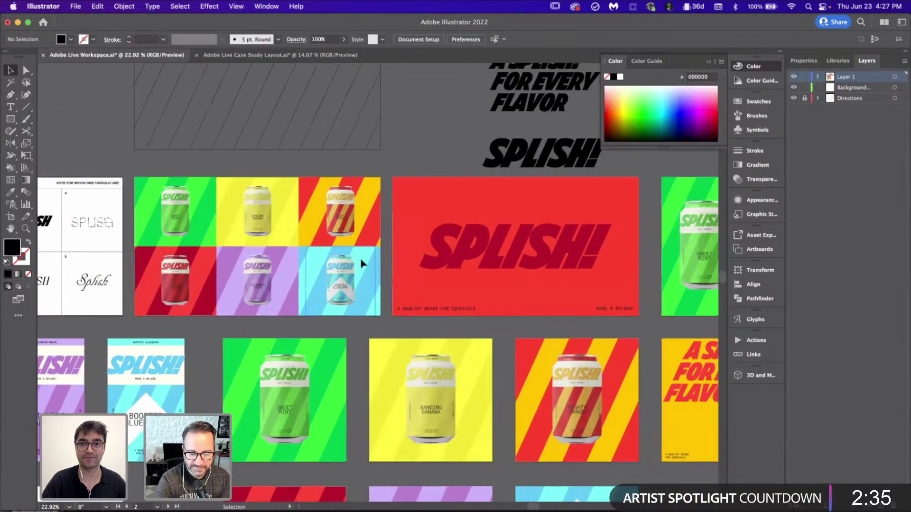
scroll(360, 259, down, 2)
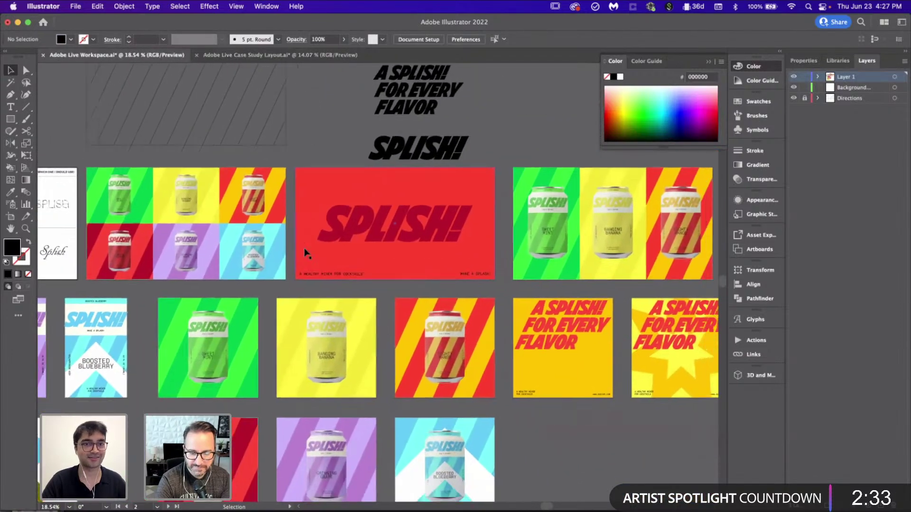
scroll(458, 311, left, 10)
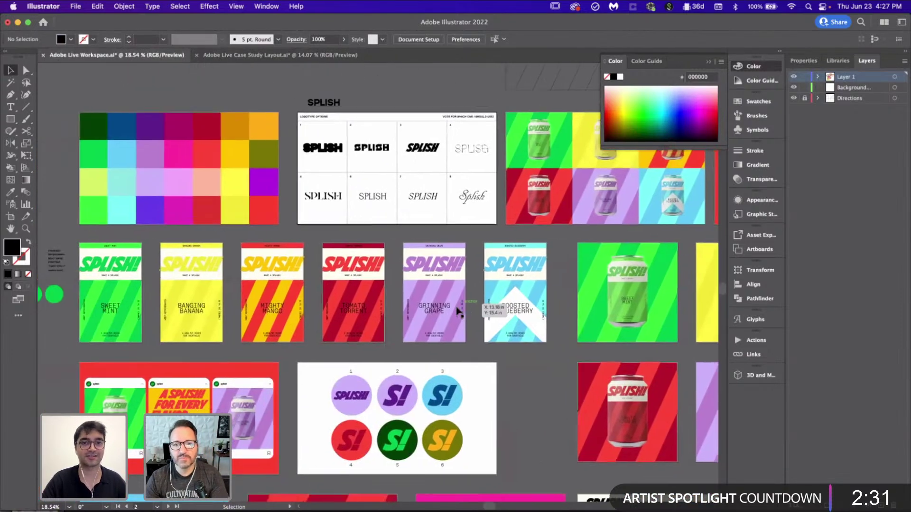
scroll(457, 308, left, 3)
scroll(456, 308, down, 2)
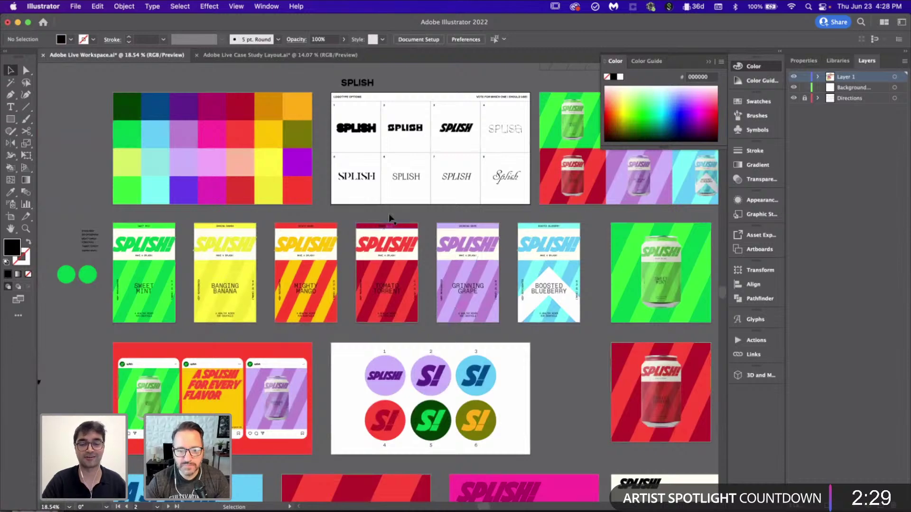
scroll(388, 213, up, 6)
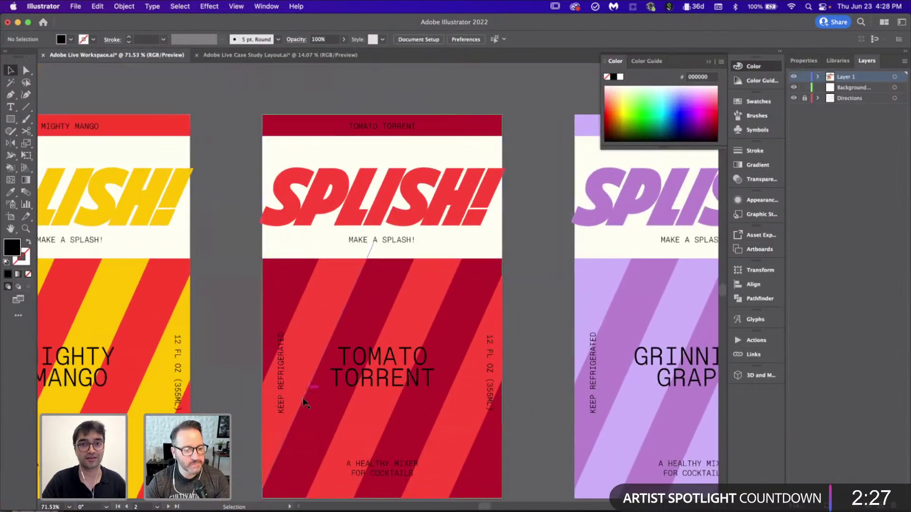
scroll(389, 282, down, 3)
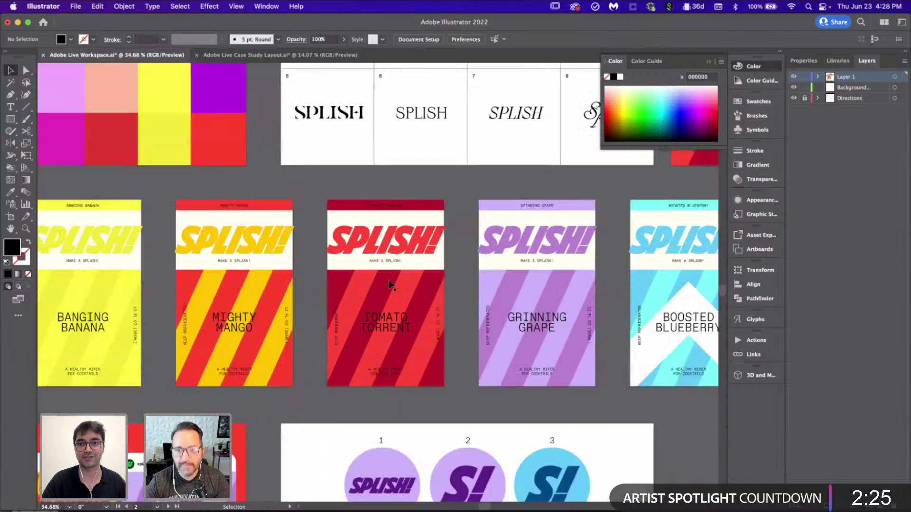
scroll(388, 284, down, 4)
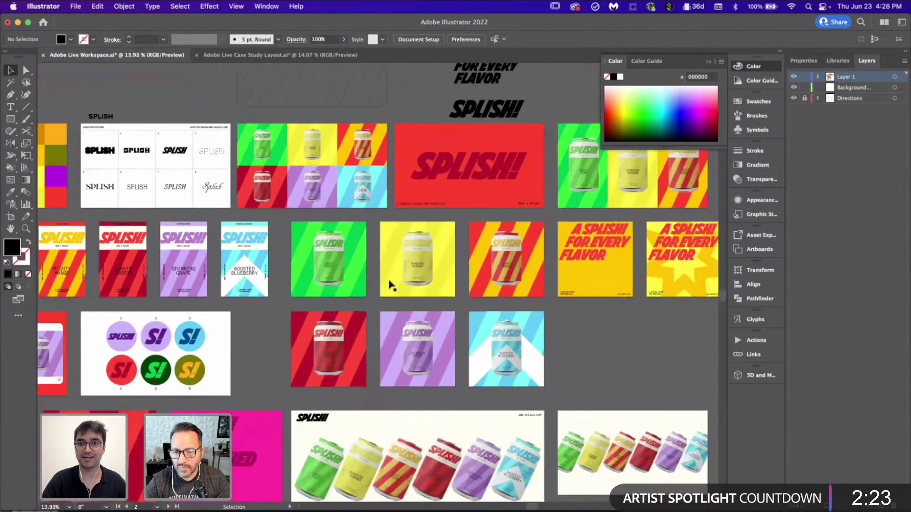
scroll(388, 280, down, 1)
scroll(389, 280, right, 5)
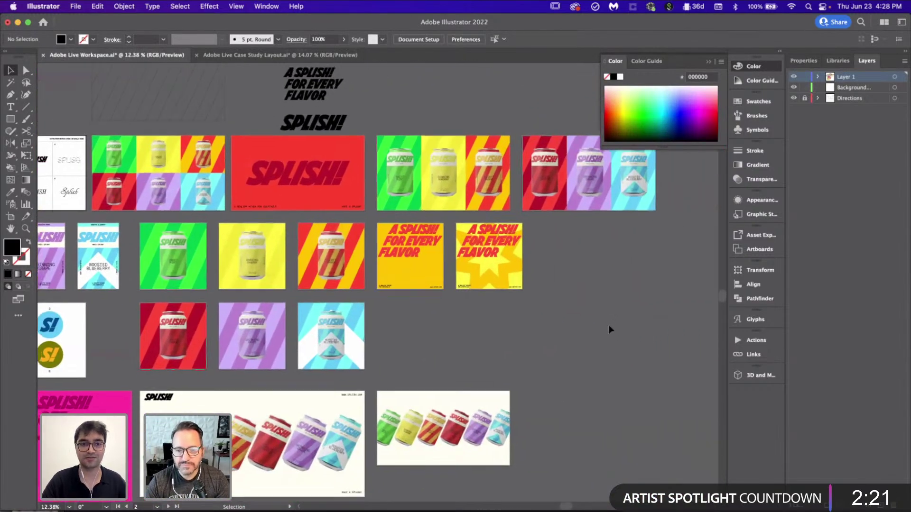
scroll(609, 329, down, 5)
scroll(609, 329, down, 2)
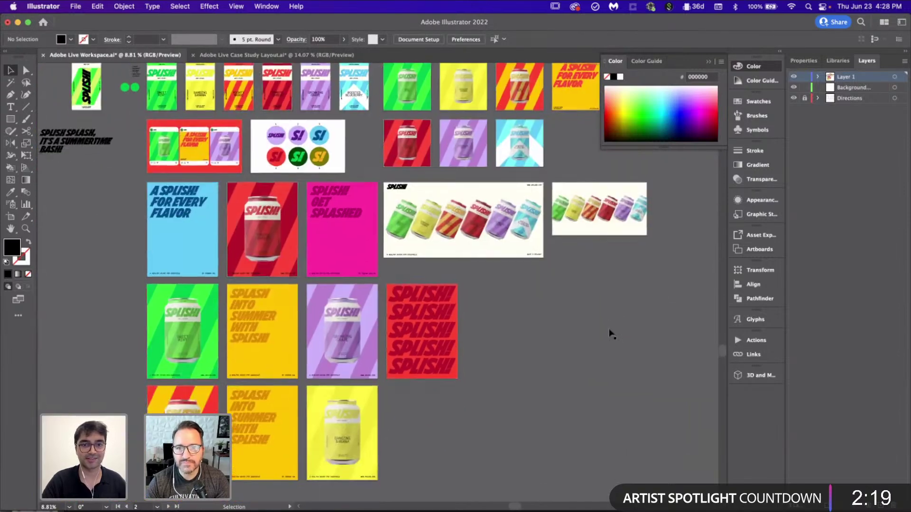
scroll(610, 334, right, 2)
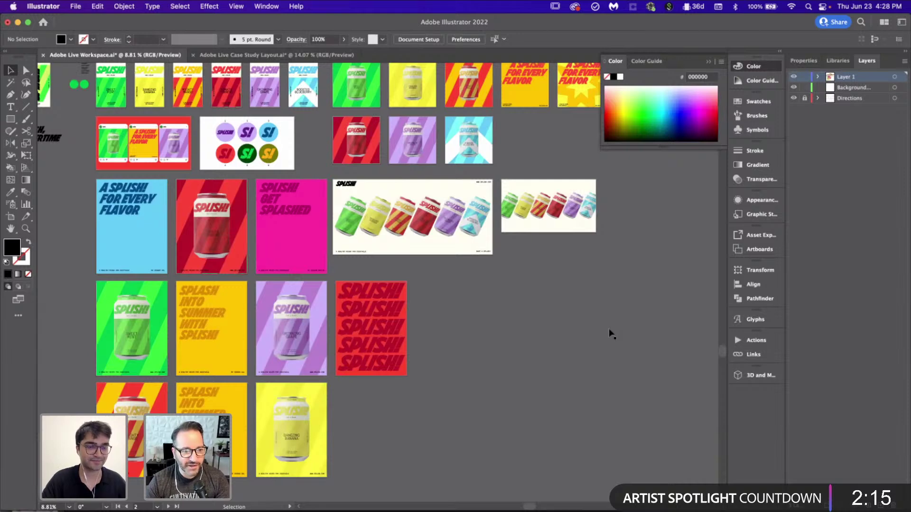
scroll(609, 333, right, 2)
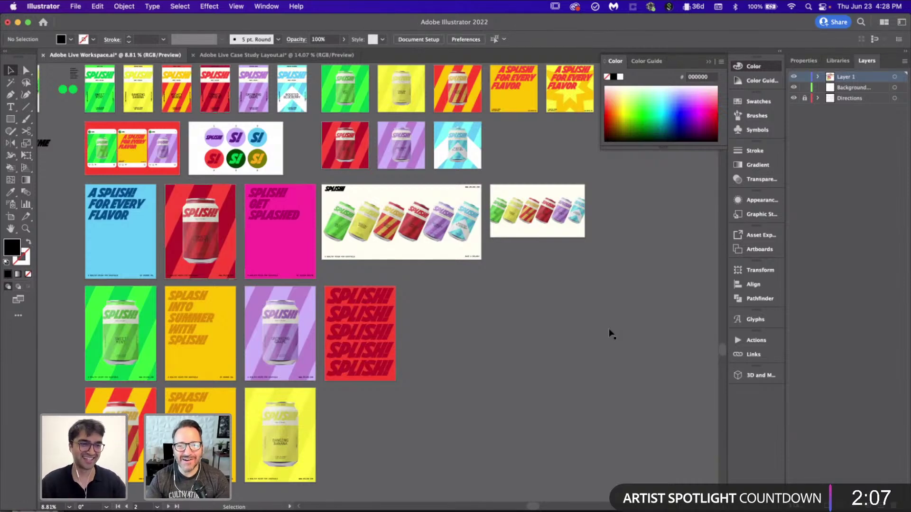
scroll(609, 328, up, 2)
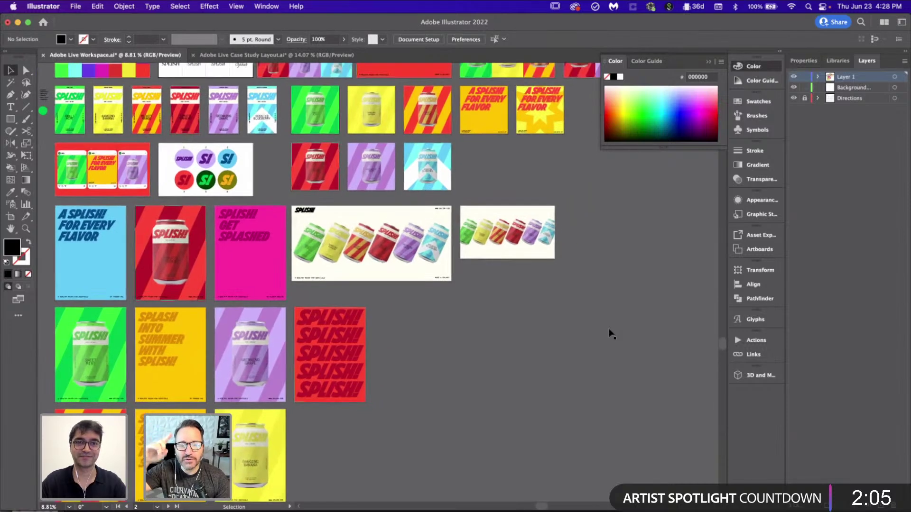
scroll(608, 329, down, 3)
scroll(609, 329, right, 1)
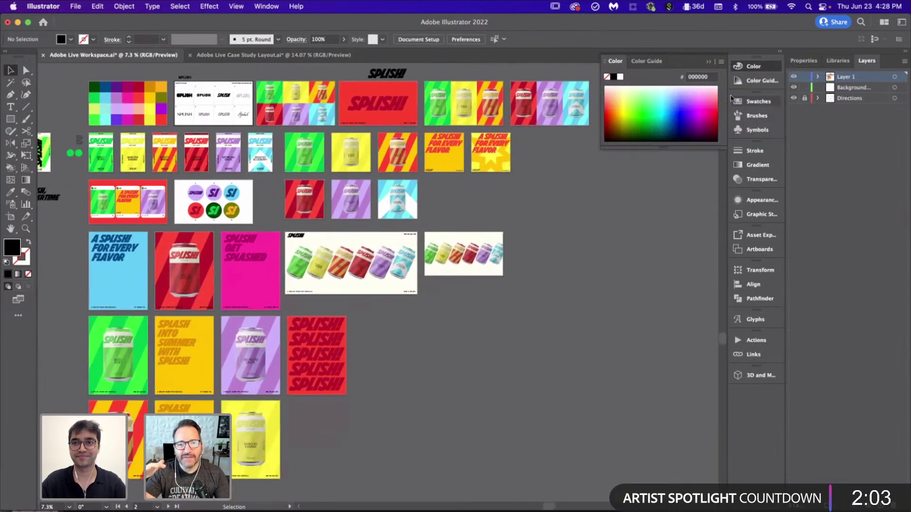
click(708, 62)
scroll(610, 289, left, 1)
scroll(610, 288, up, 1)
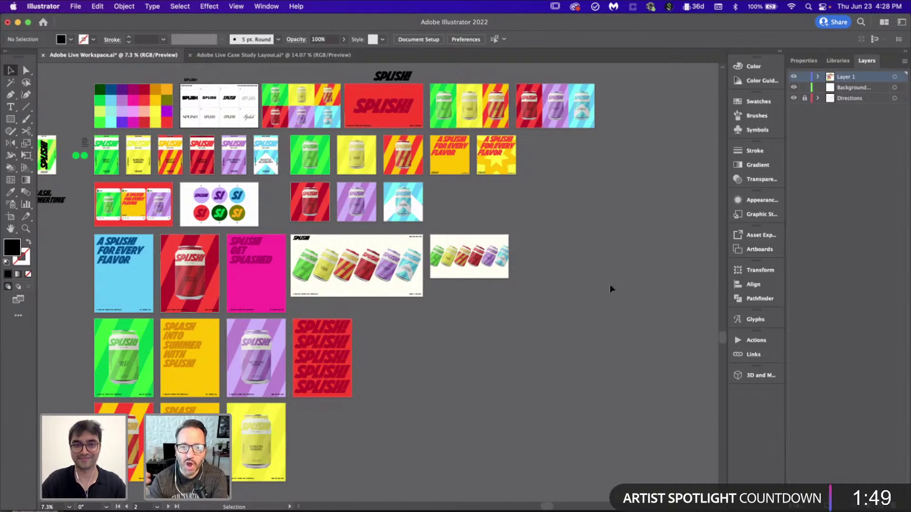
scroll(610, 285, right, 2)
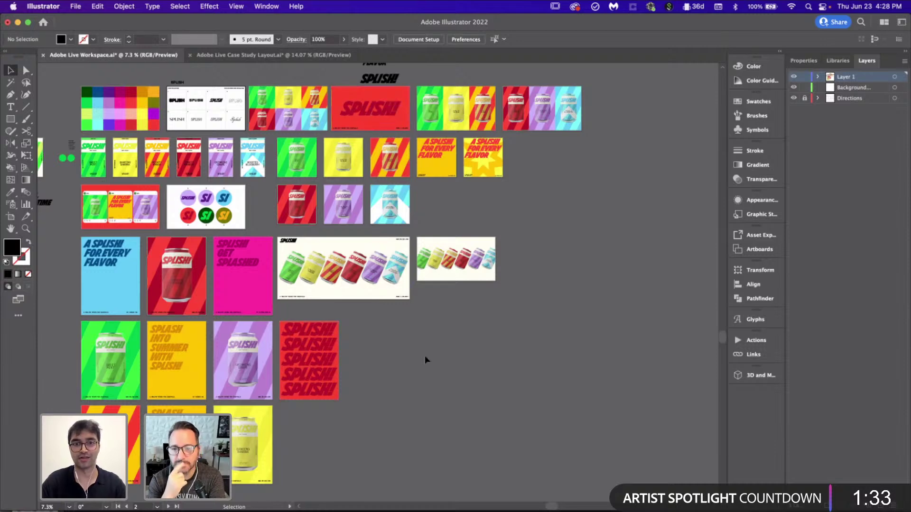
scroll(314, 368, up, 2)
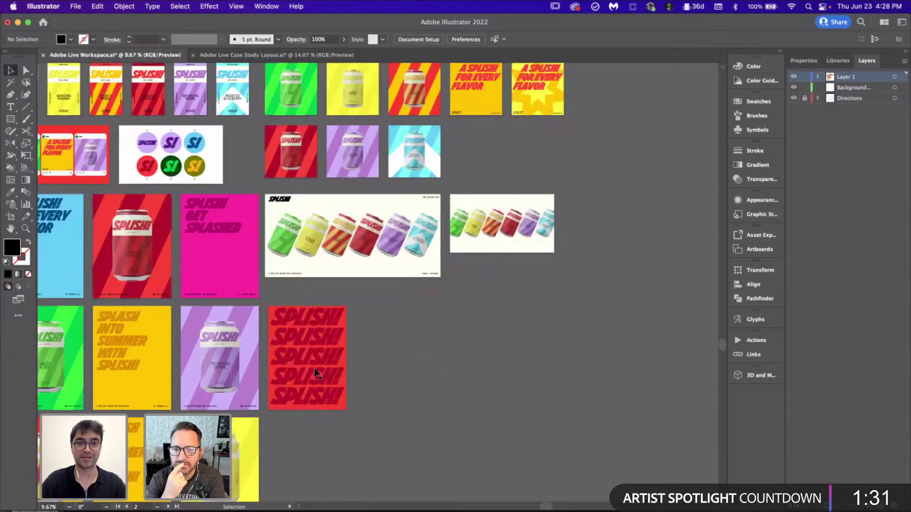
scroll(314, 368, up, 4)
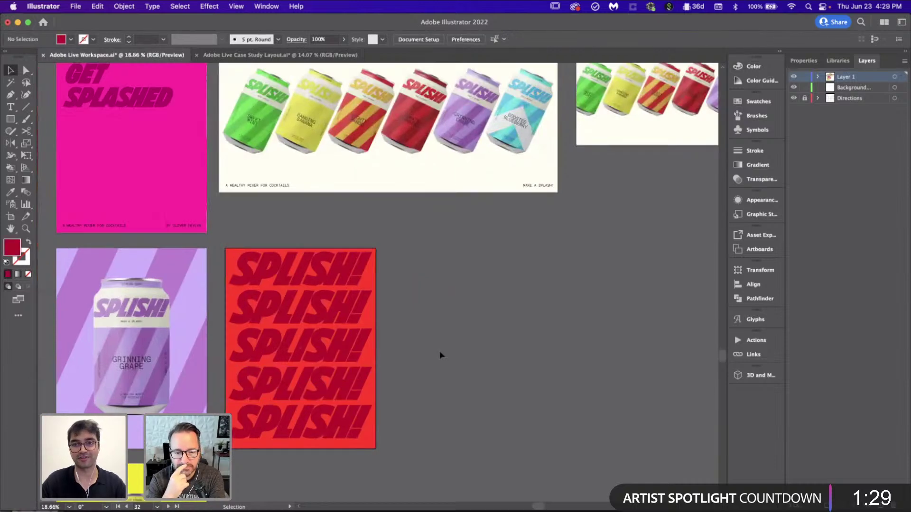
scroll(440, 352, down, 5)
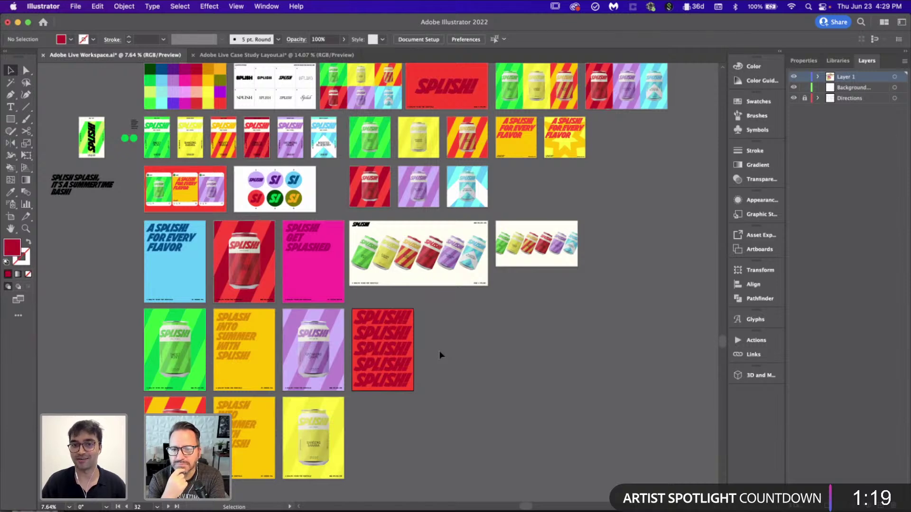
scroll(440, 356, right, 3)
scroll(439, 355, up, 1)
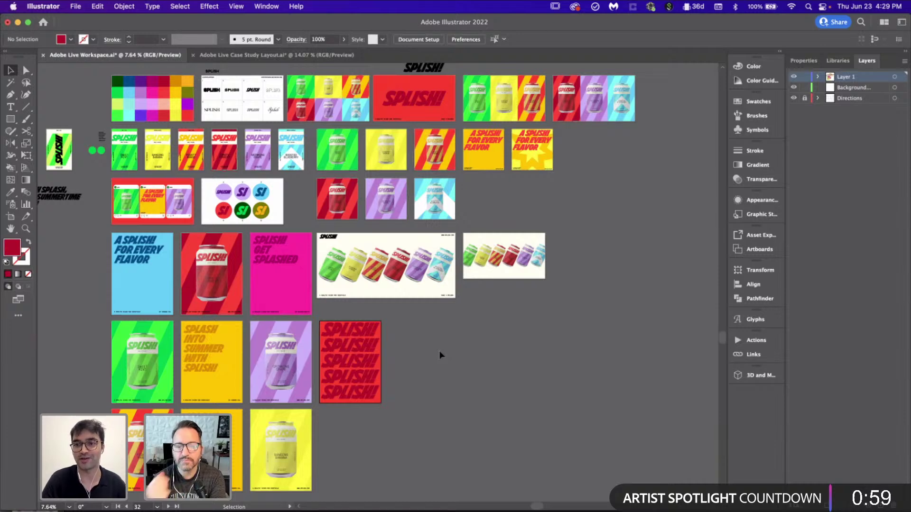
click(352, 345)
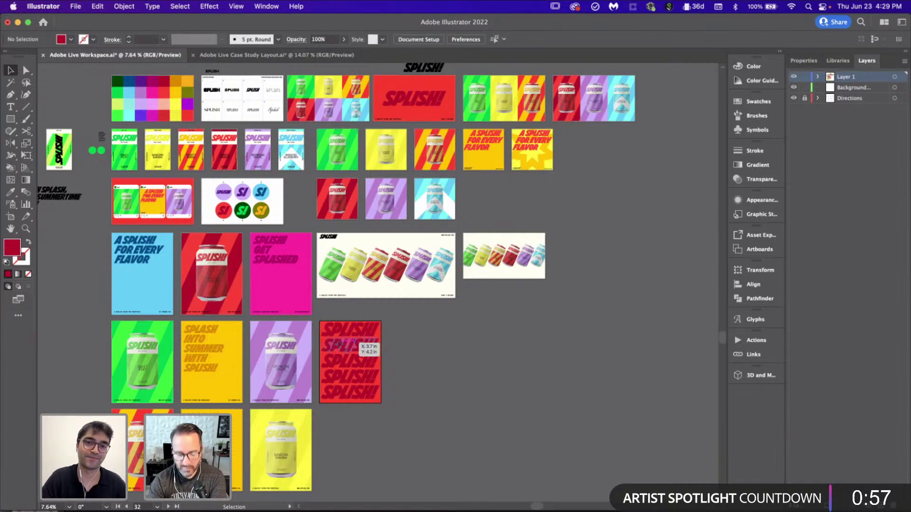
click(448, 383)
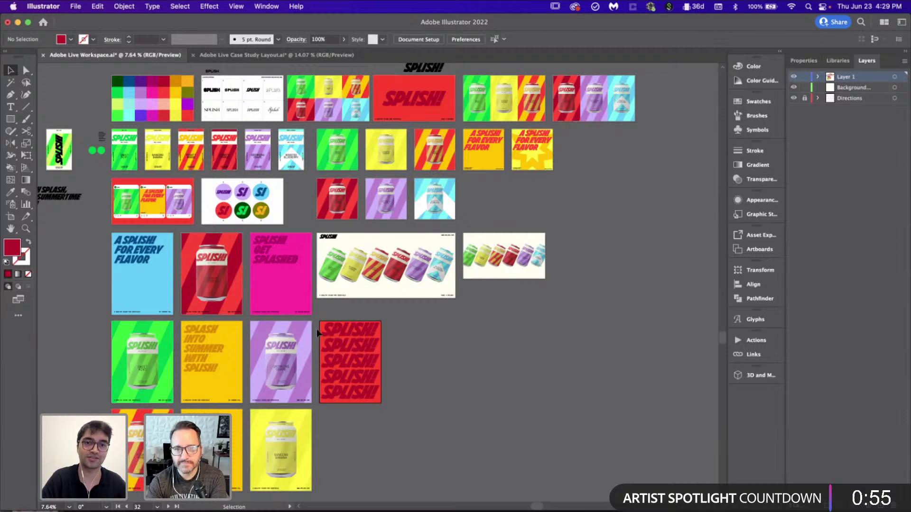
scroll(487, 362, right, 2)
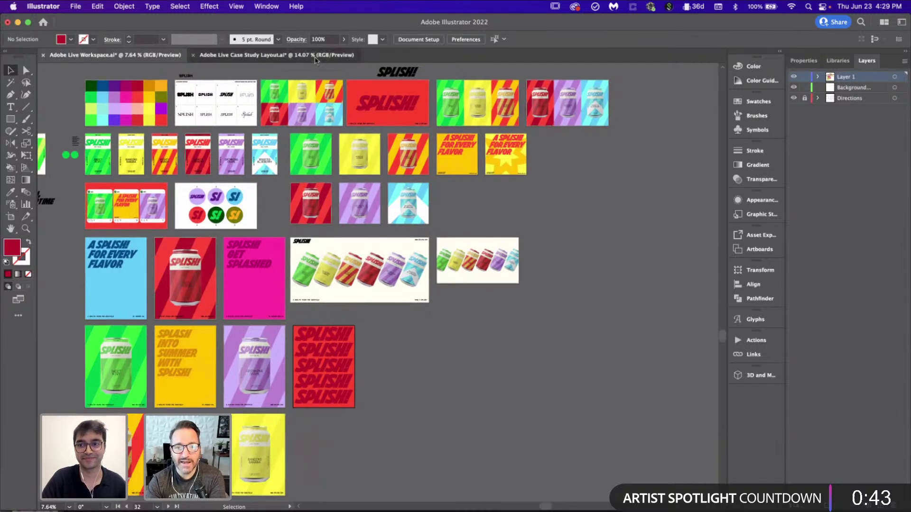
- Turn the Case Study layer back on in the Case Study Layout, then return to the Workspace
click(316, 58)
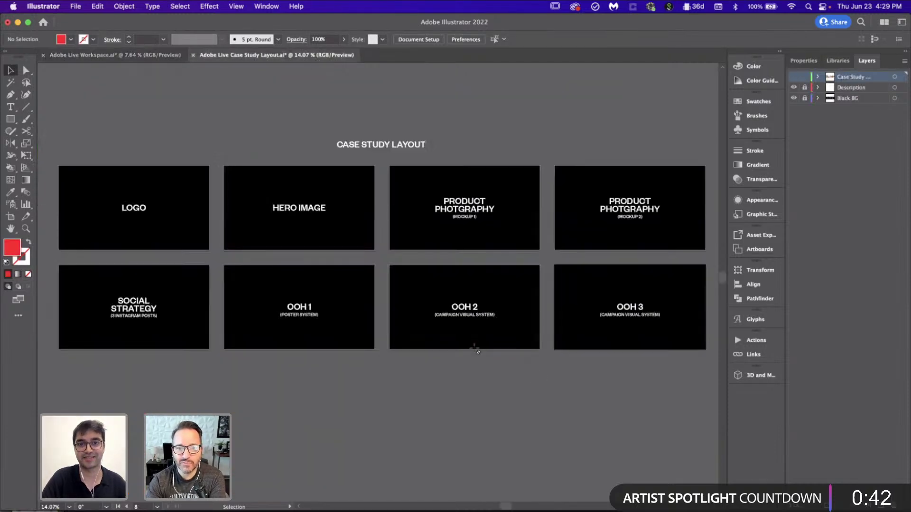
click(793, 76)
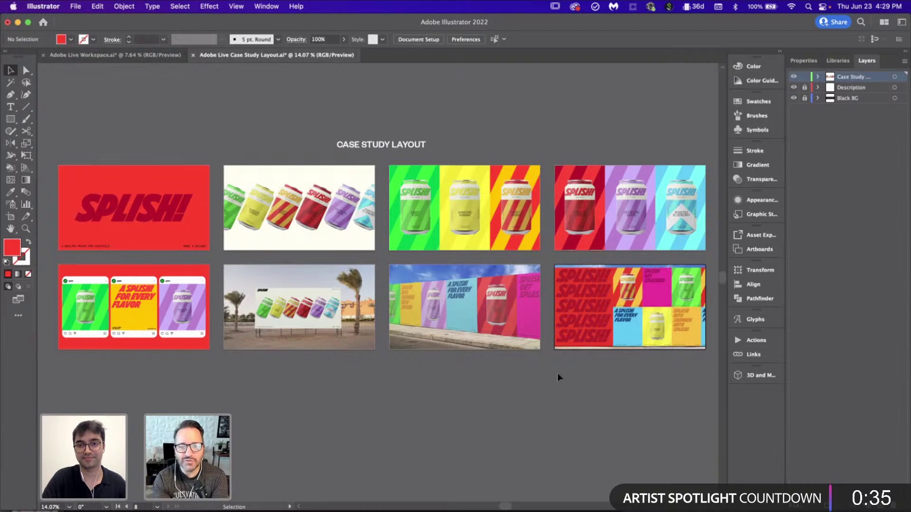
click(153, 55)
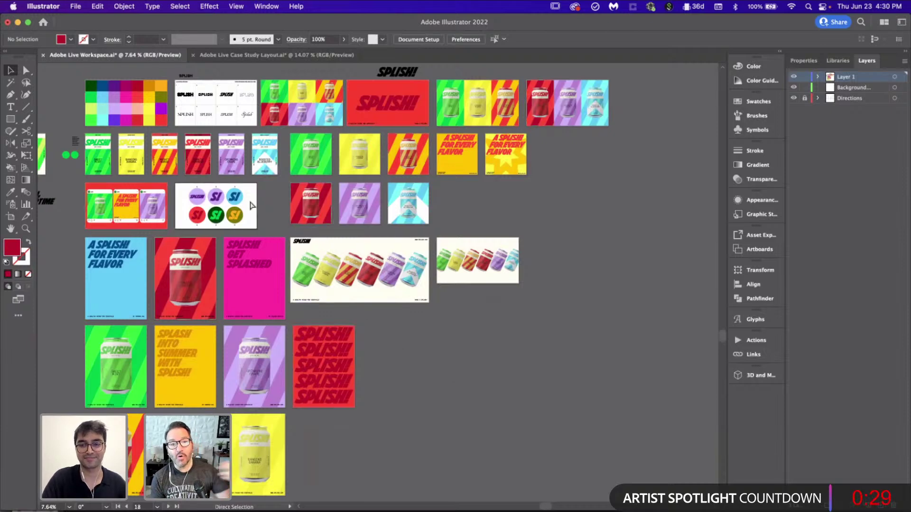
- Fit the S! circles artboard to the window, then scroll across the SPLISH artboards to review them
key(super+0)
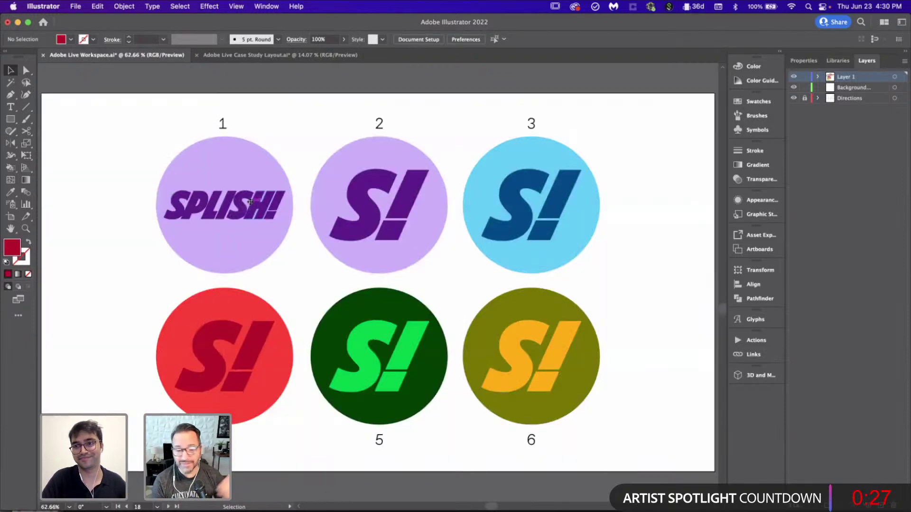
scroll(250, 201, down, 5)
scroll(250, 202, down, 5)
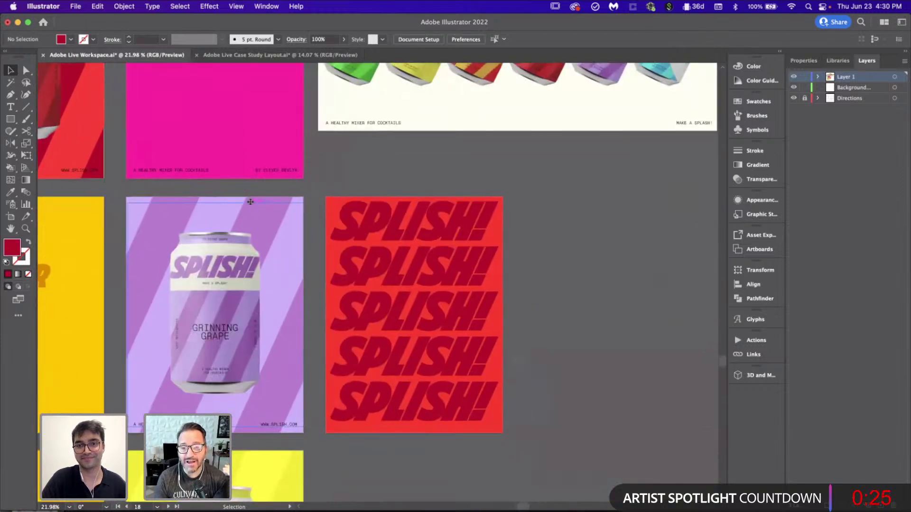
scroll(250, 202, down, 2)
scroll(250, 202, right, 2)
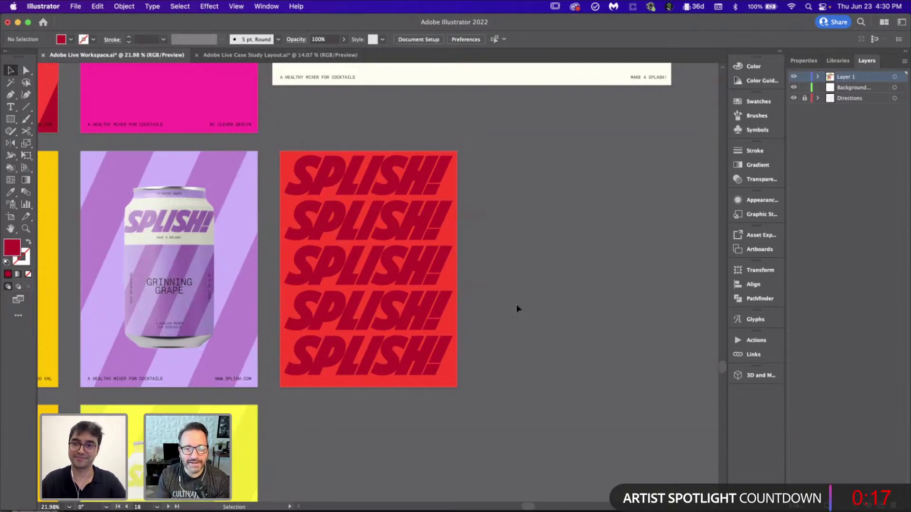
scroll(516, 309, down, 6)
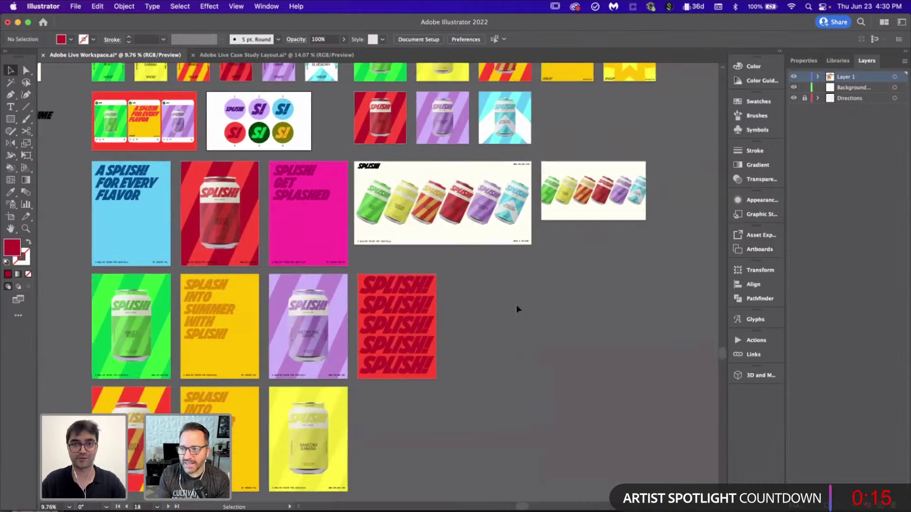
scroll(517, 309, down, 4)
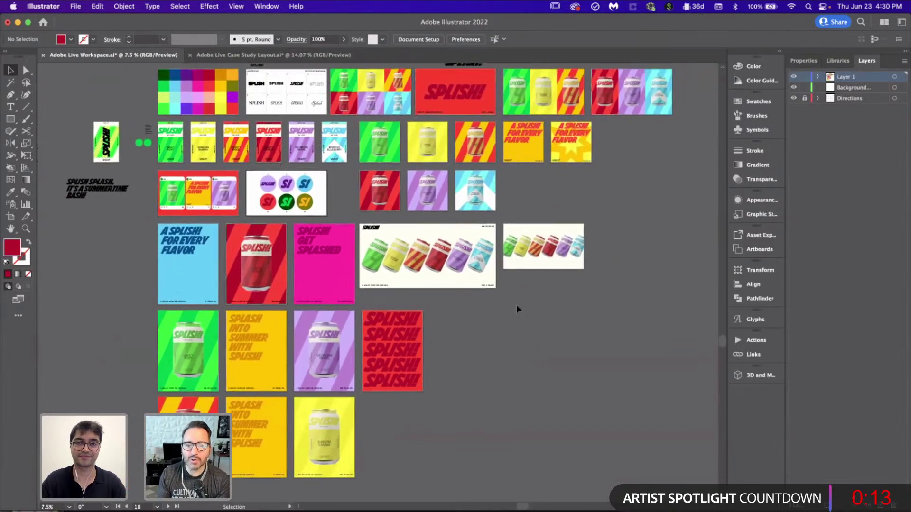
scroll(516, 309, right, 3)
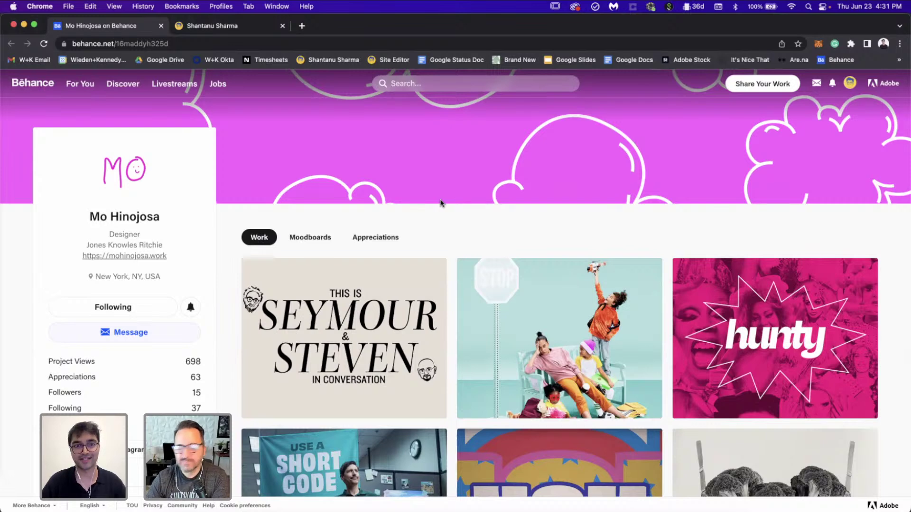
scroll(440, 203, down, 5)
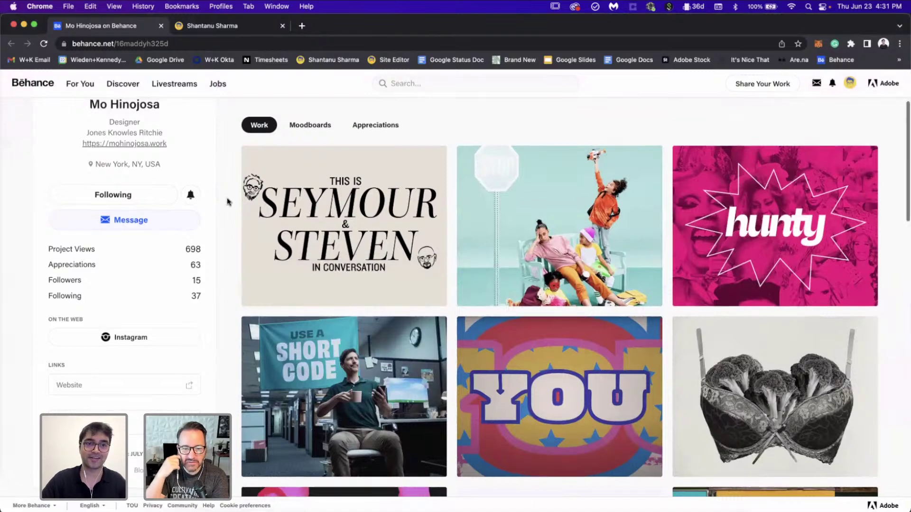
scroll(226, 201, up, 5)
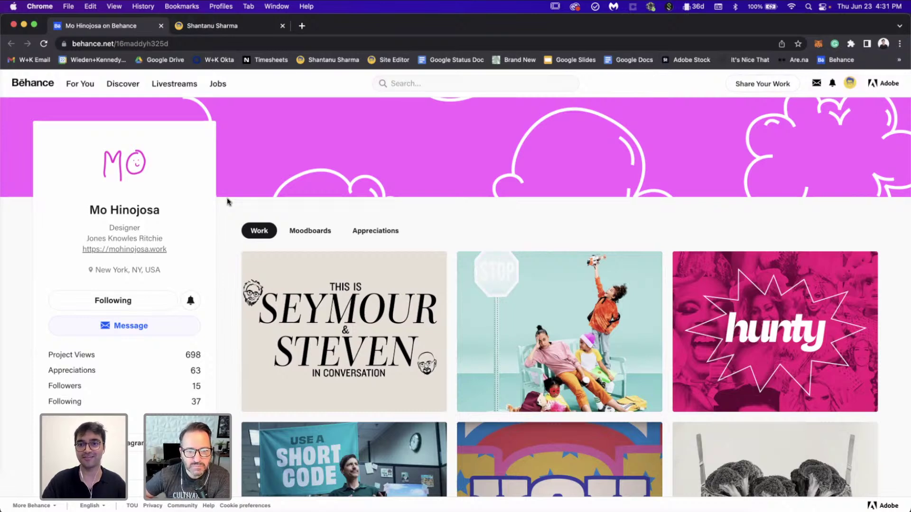
scroll(227, 201, down, 10)
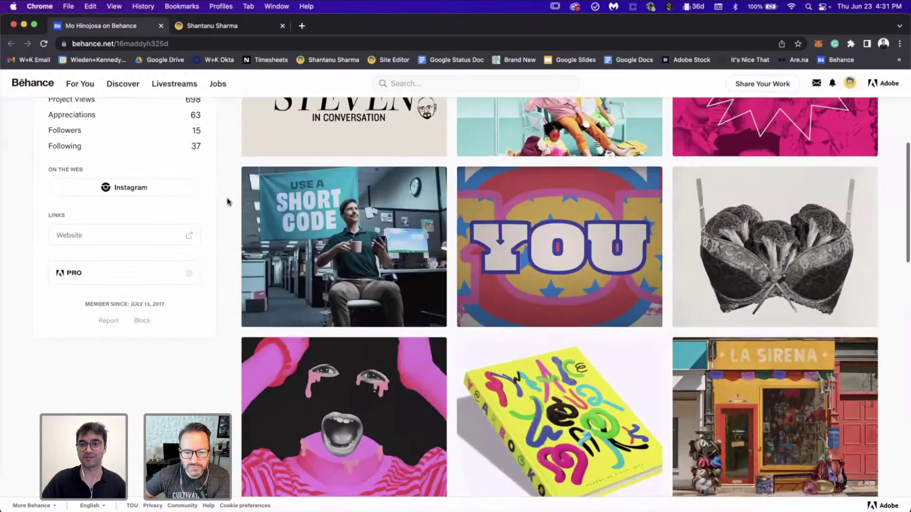
scroll(226, 202, down, 8)
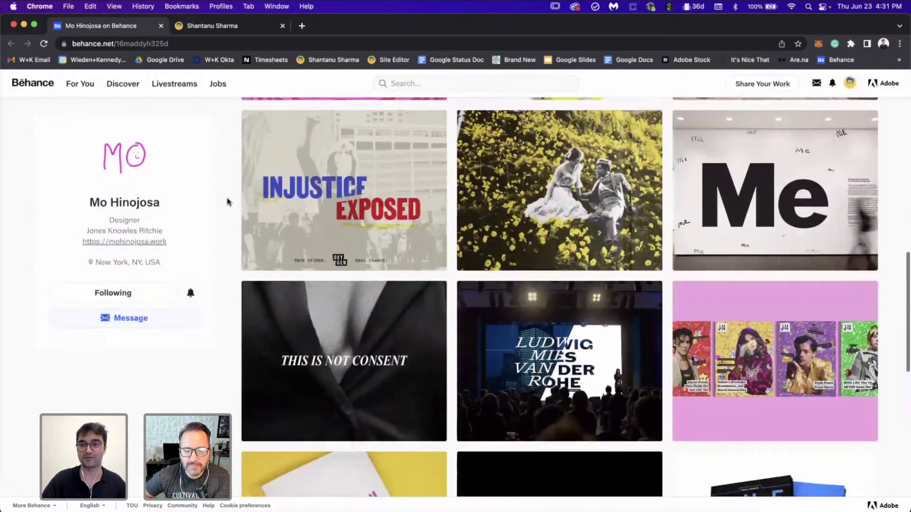
scroll(227, 202, down, 6)
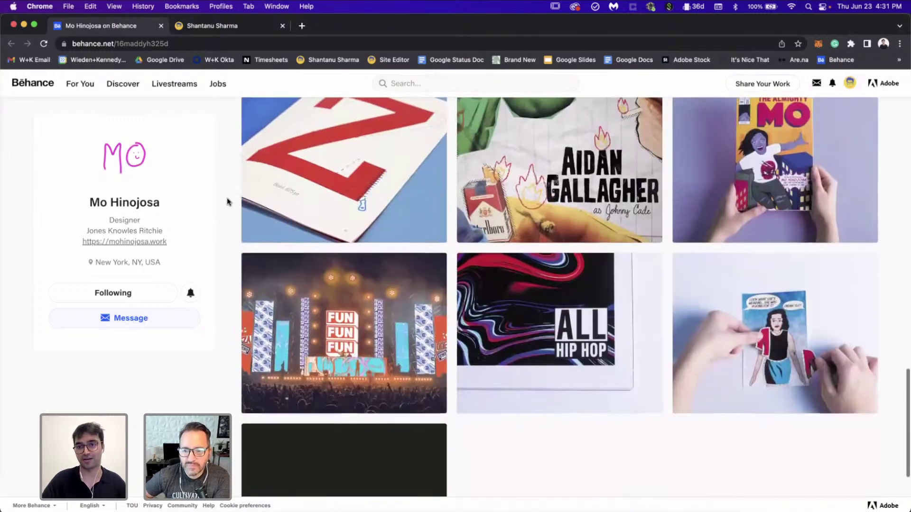
scroll(226, 201, up, 10)
scroll(227, 202, up, 15)
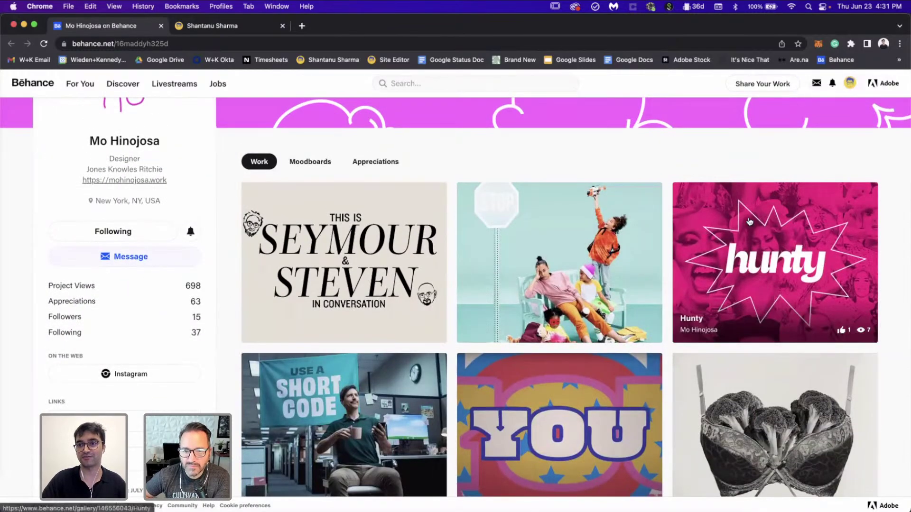
- Open the Hunty project and scroll through its description and purple EXTENSION packaging to the hunty LASHES box
click(749, 221)
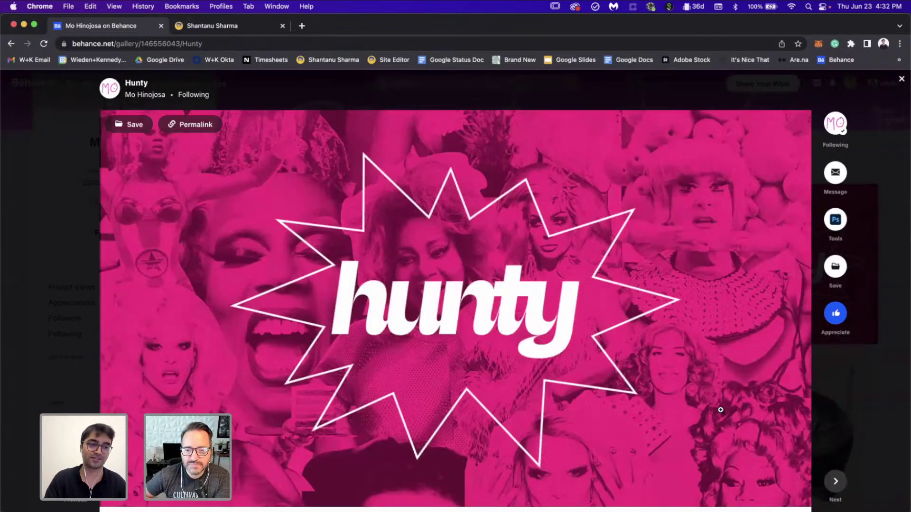
scroll(720, 409, down, 8)
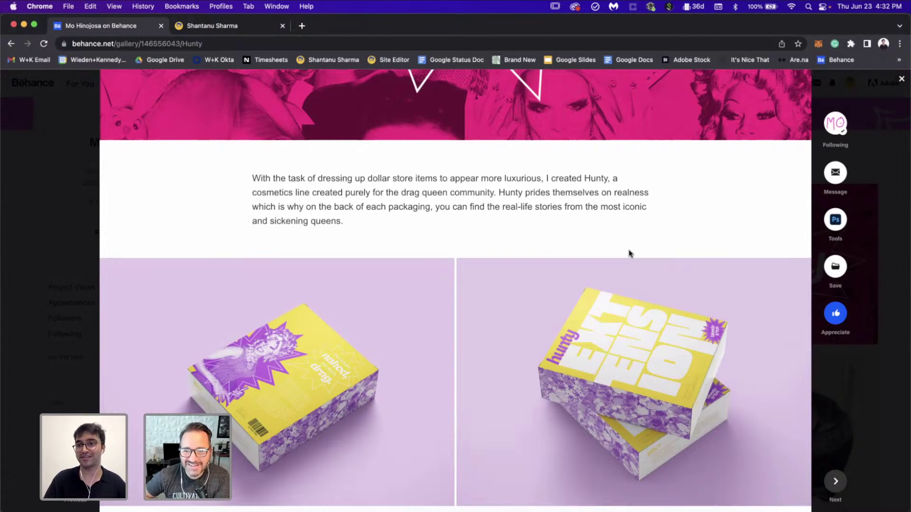
scroll(629, 253, down, 2)
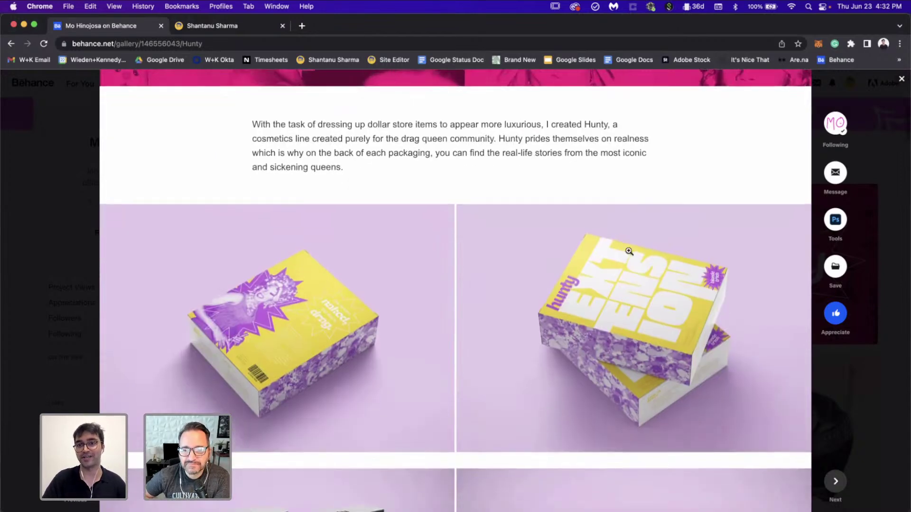
scroll(735, 388, down, 4)
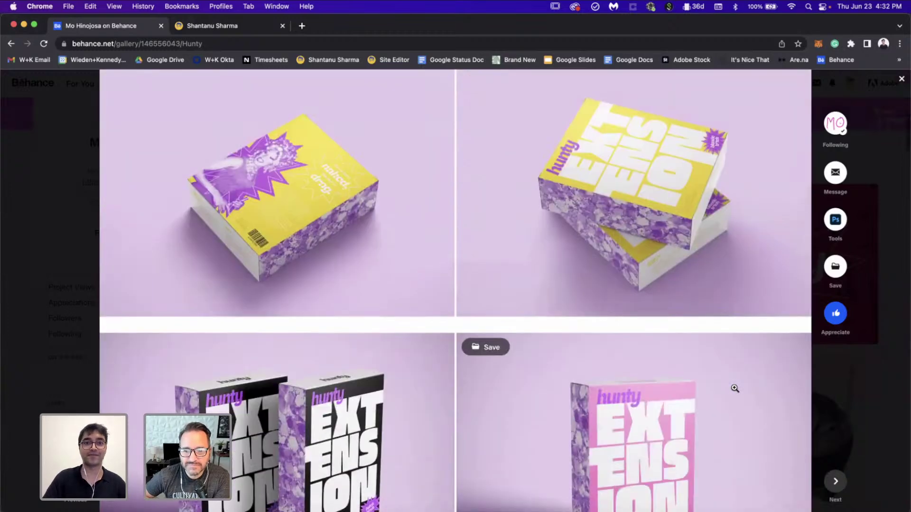
scroll(735, 389, up, 1)
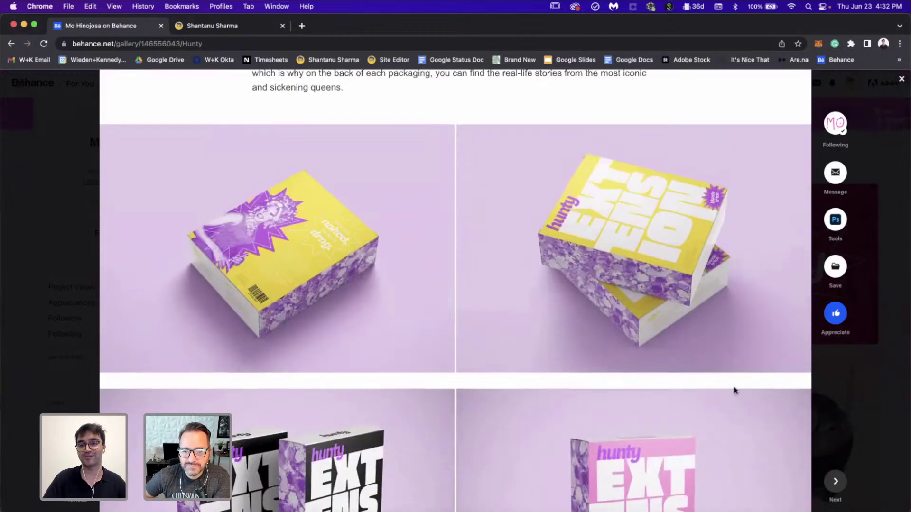
scroll(735, 389, down, 1)
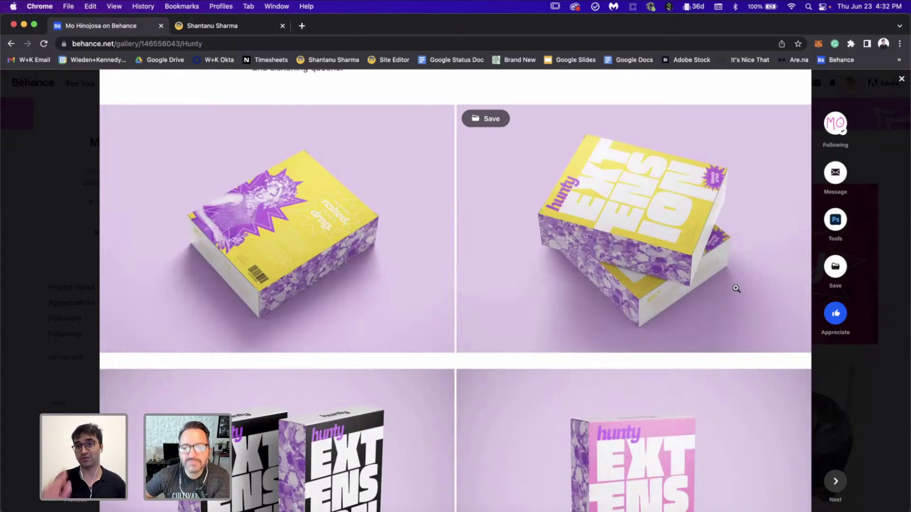
scroll(735, 288, down, 5)
scroll(736, 289, up, 2)
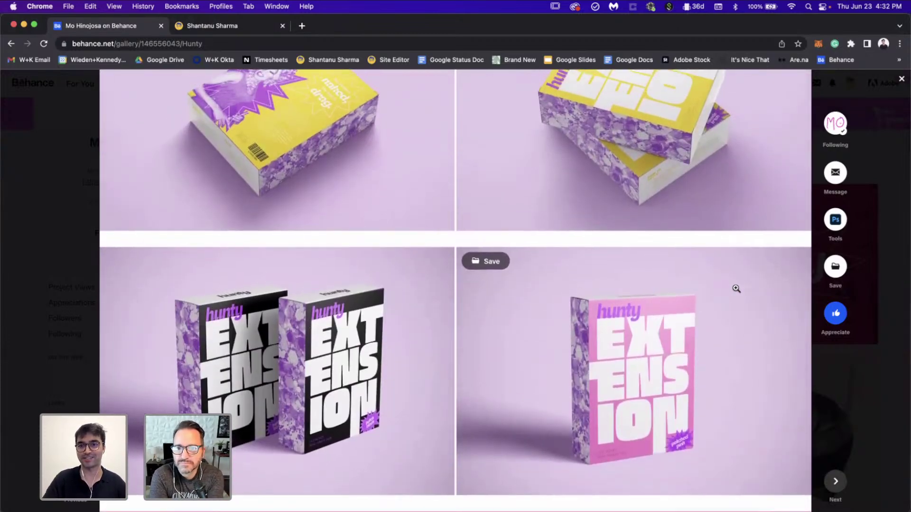
scroll(736, 288, down, 10)
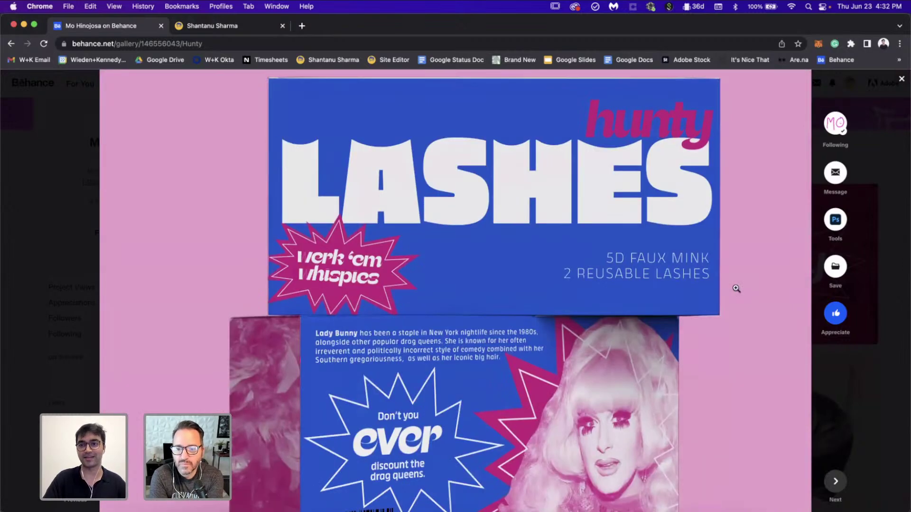
- Scroll past the lash and nail boxes to the purple hunty bag and Sephora storefront photos
scroll(717, 363, up, 6)
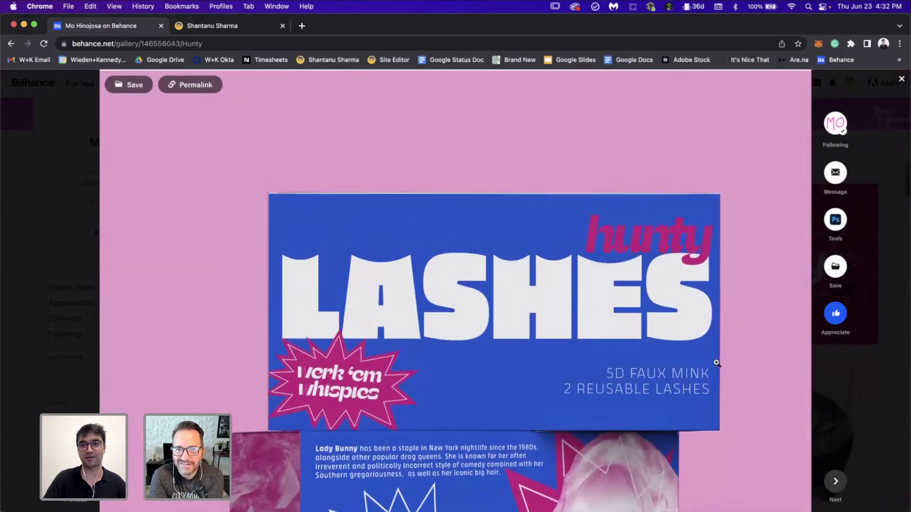
scroll(716, 362, down, 8)
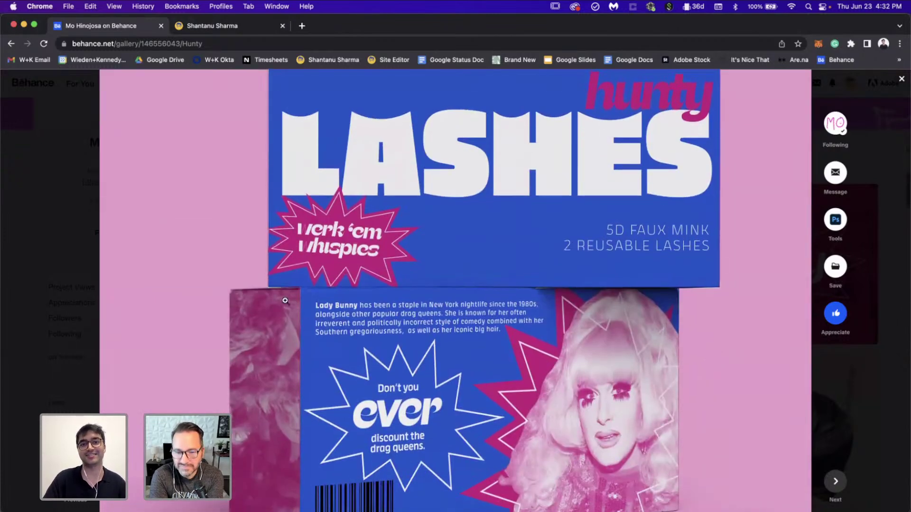
scroll(646, 353, down, 3)
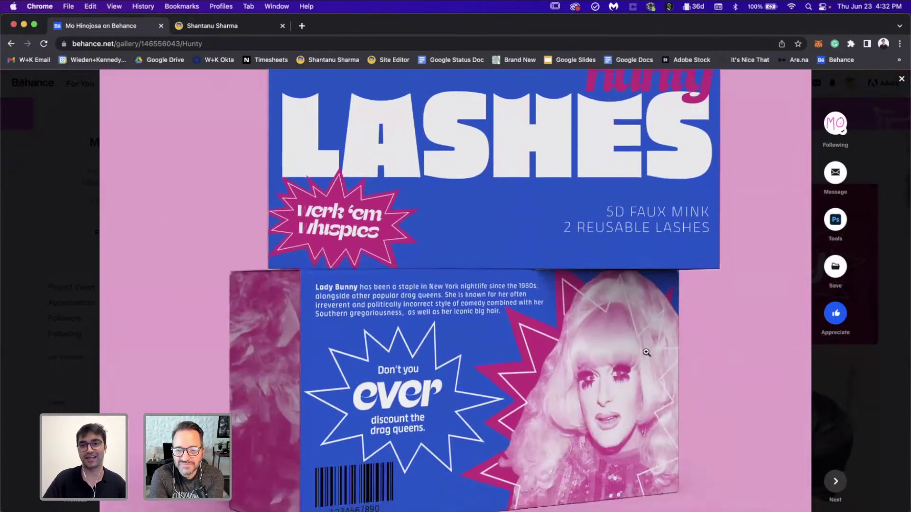
scroll(638, 284, up, 4)
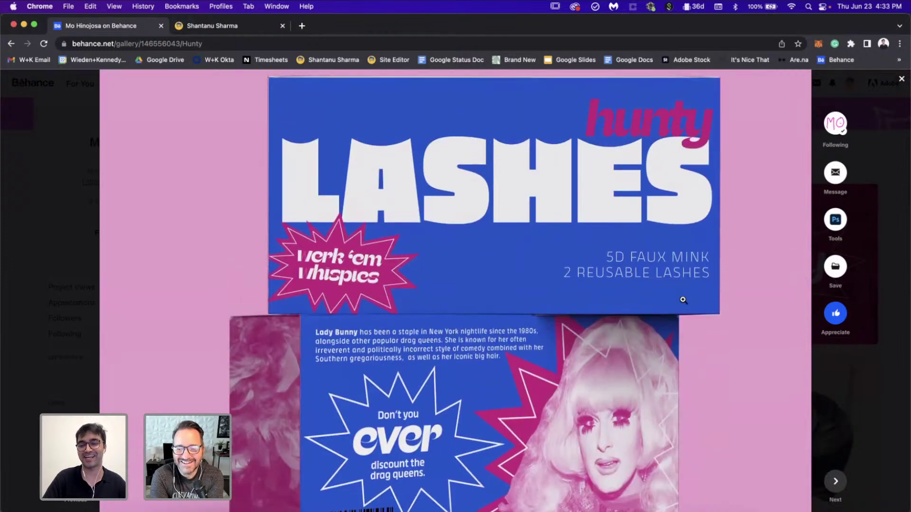
scroll(640, 349, down, 3)
scroll(639, 349, down, 1)
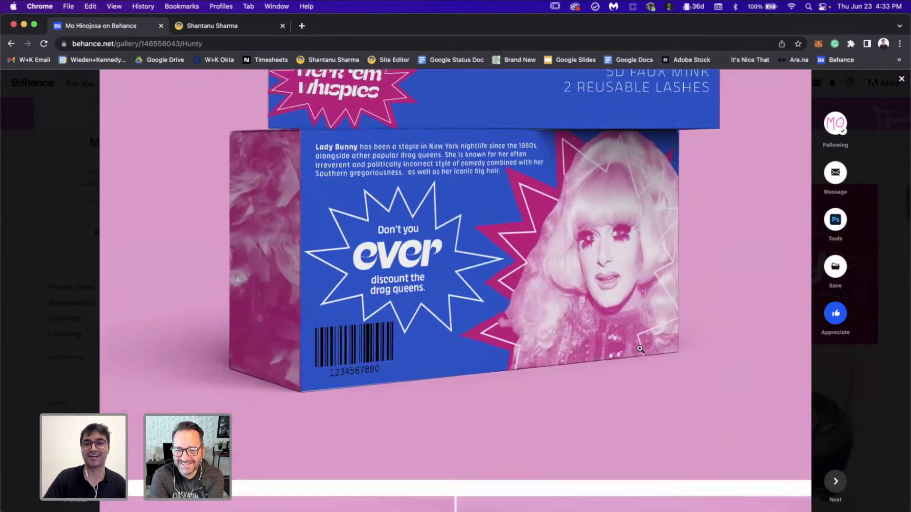
scroll(535, 383, down, 7)
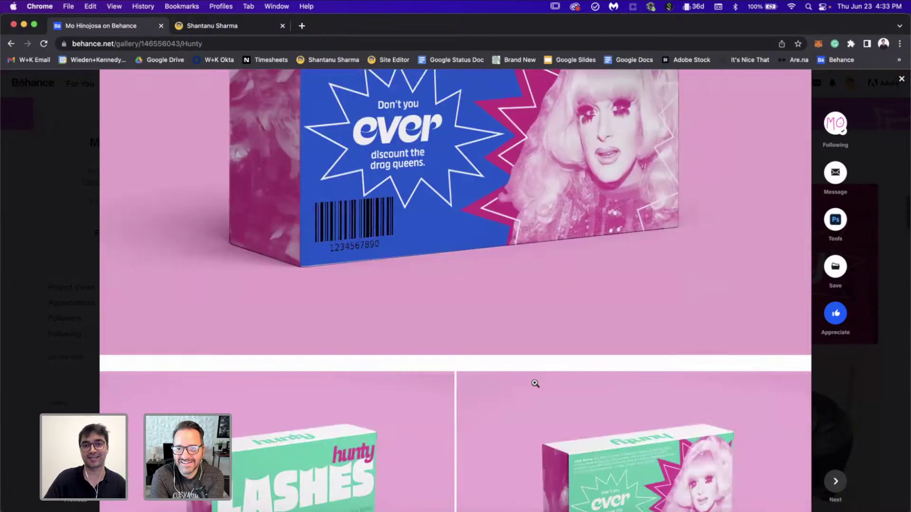
scroll(535, 384, down, 4)
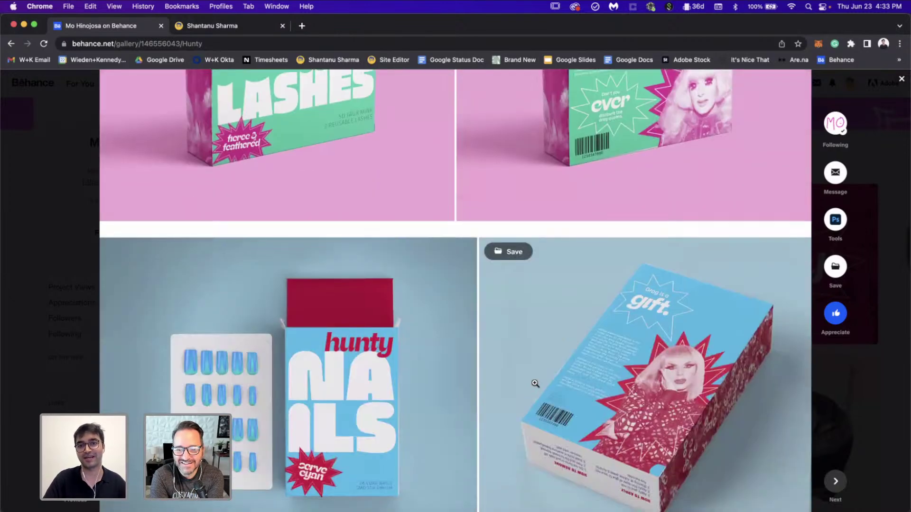
scroll(535, 383, up, 3)
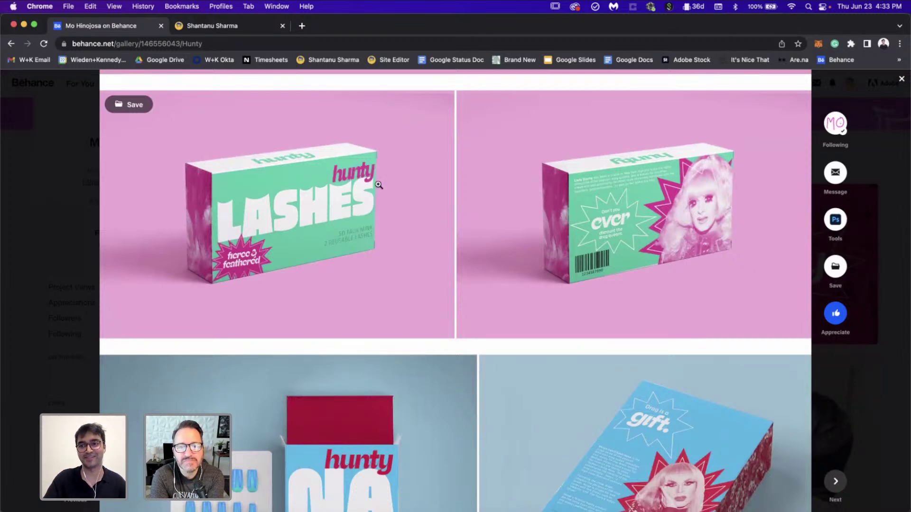
scroll(379, 186, down, 3)
scroll(577, 285, down, 2)
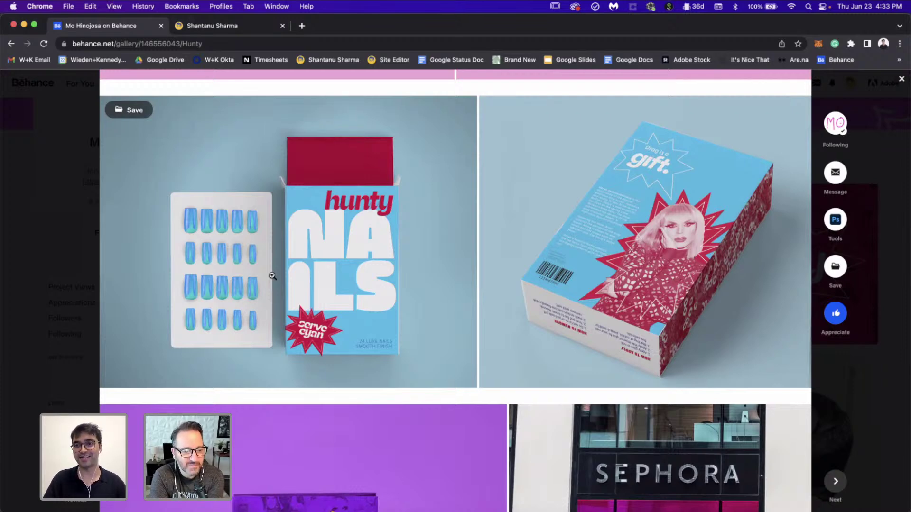
scroll(272, 276, down, 8)
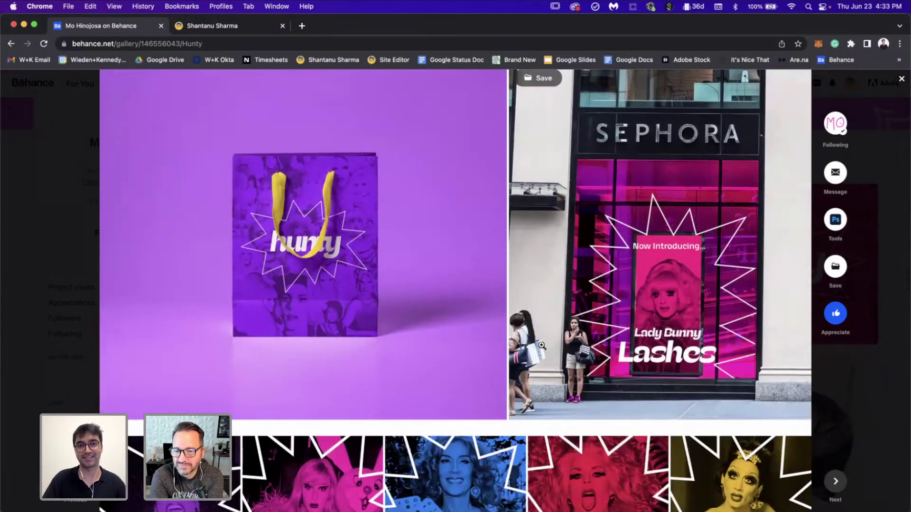
- Scroll to the end of the Hunty project's images
scroll(541, 348, down, 8)
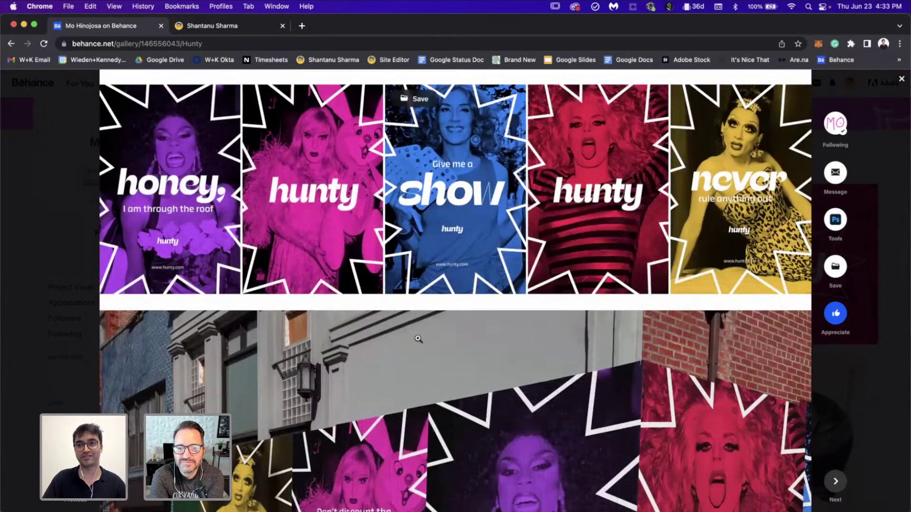
scroll(417, 338, up, 2)
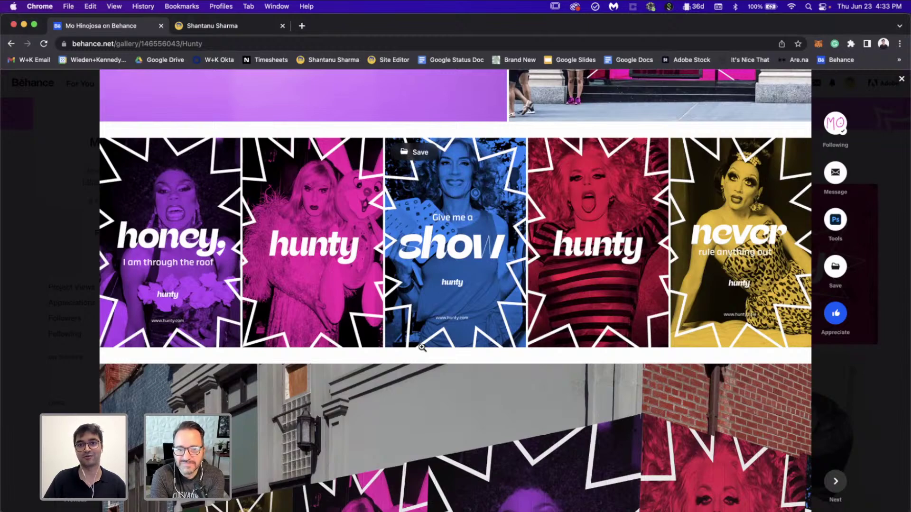
scroll(421, 348, down, 3)
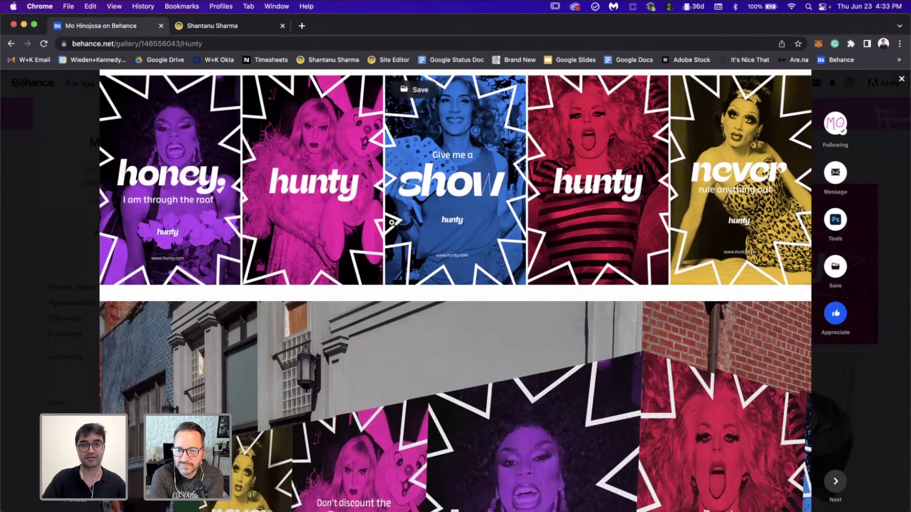
scroll(459, 218, down, 10)
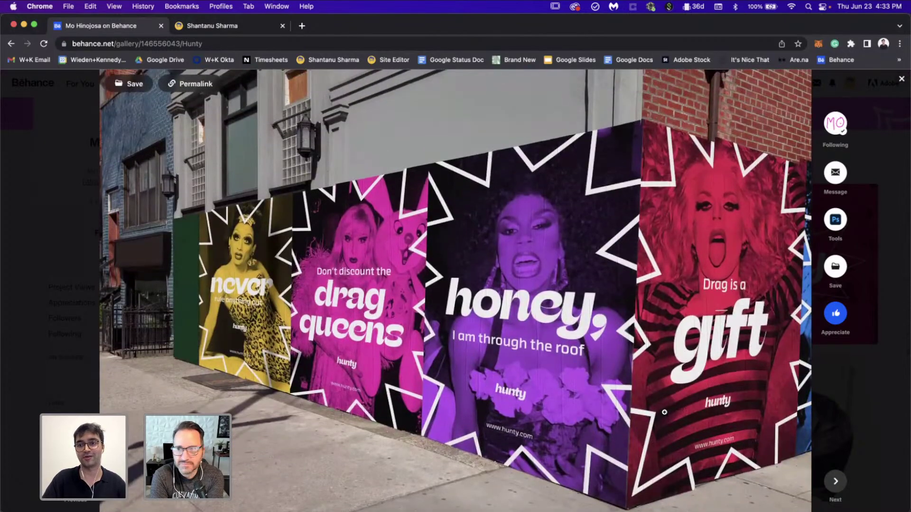
scroll(664, 412, down, 7)
scroll(665, 412, down, 4)
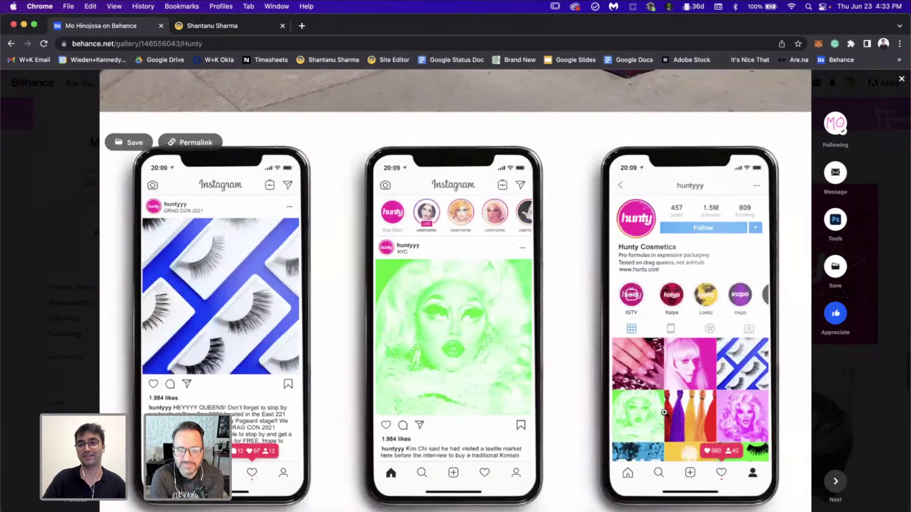
scroll(665, 412, down, 10)
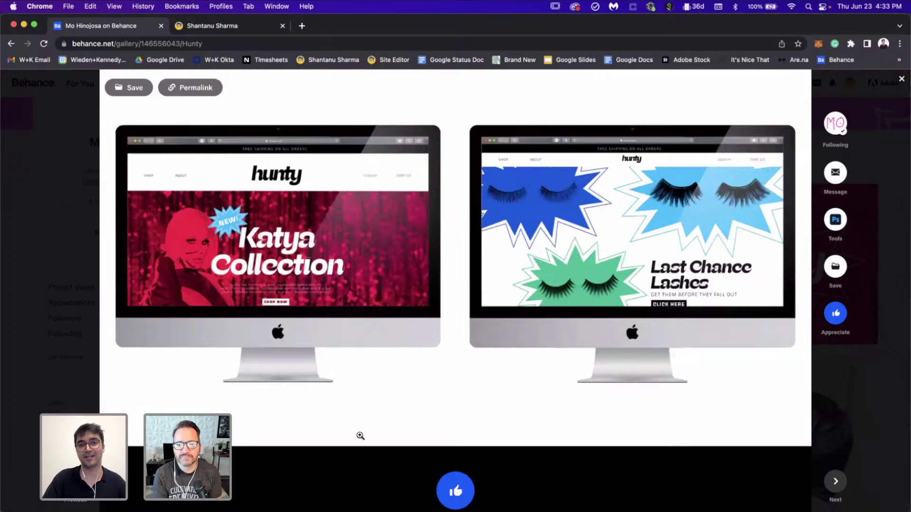
scroll(608, 426, down, 4)
scroll(610, 428, up, 2)
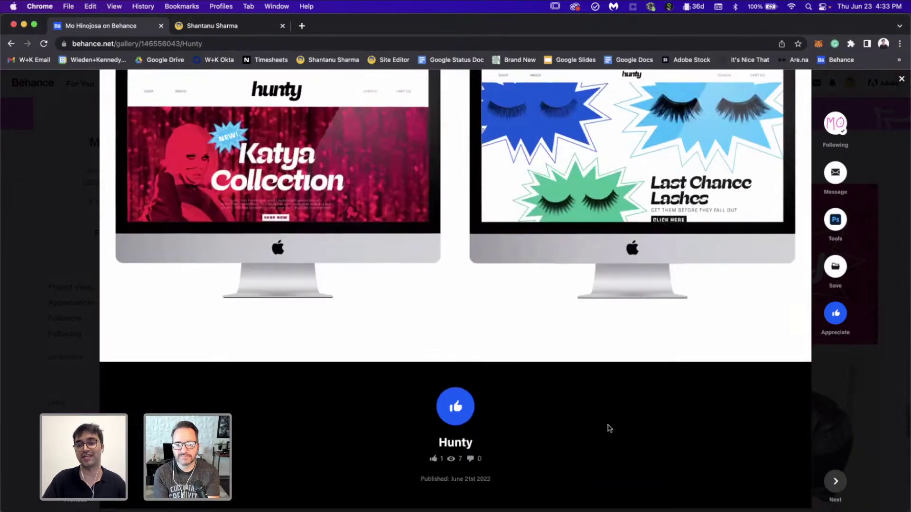
- Close the Hunty project and open La Sirena from the designer's profile grid
click(883, 162)
scroll(581, 266, down, 5)
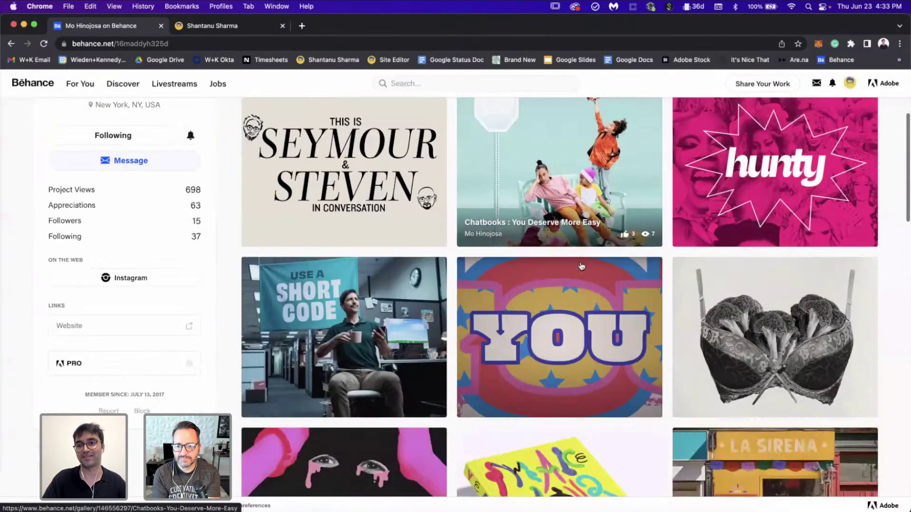
scroll(581, 267, up, 2)
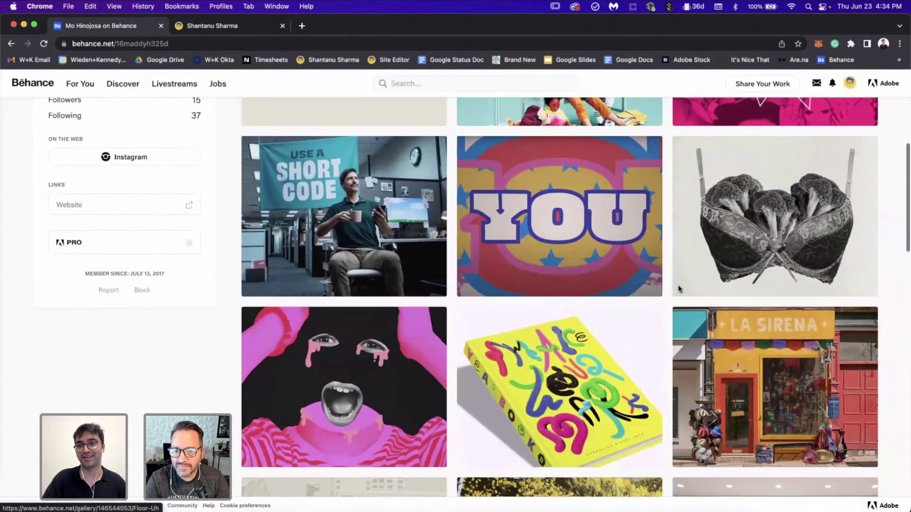
click(752, 381)
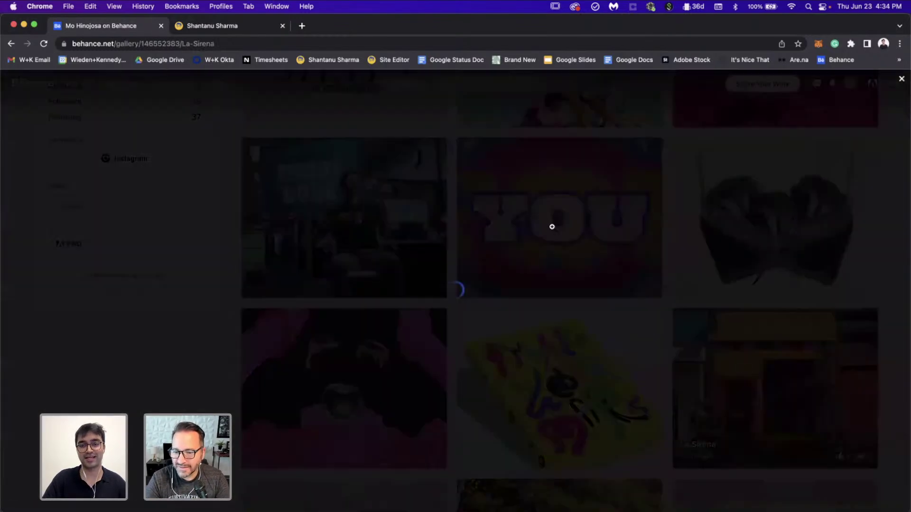
- Scroll past La Sirena's storefront photo and Mexican Folk Art wordmark to the La Sirena Display alphabet
scroll(638, 302, down, 7)
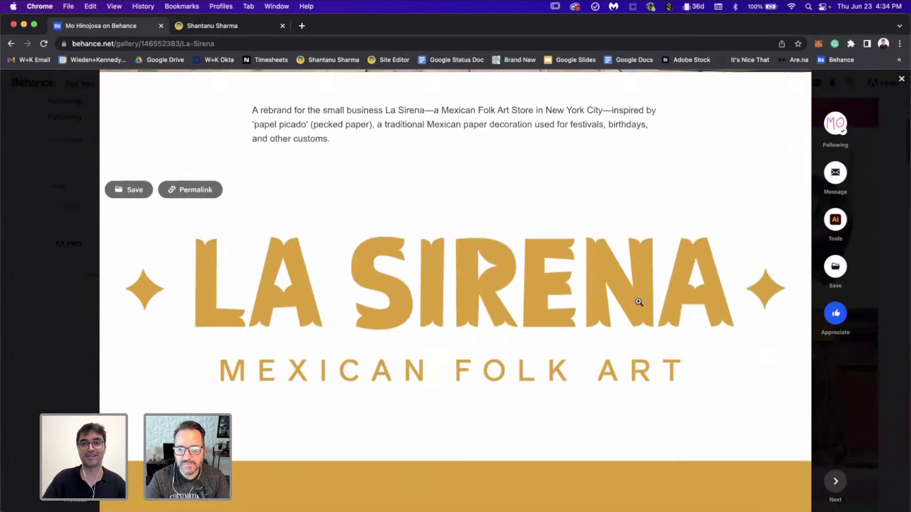
scroll(639, 302, up, 6)
scroll(637, 303, down, 1)
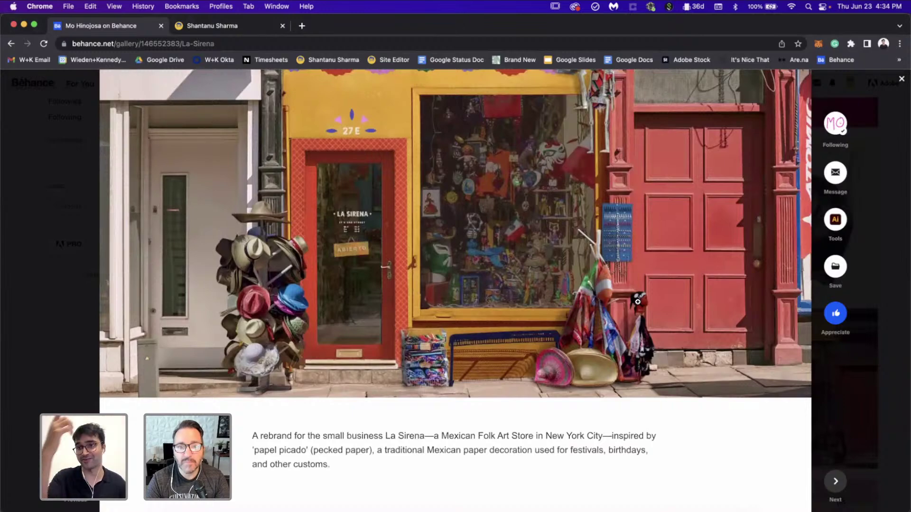
scroll(638, 302, down, 2)
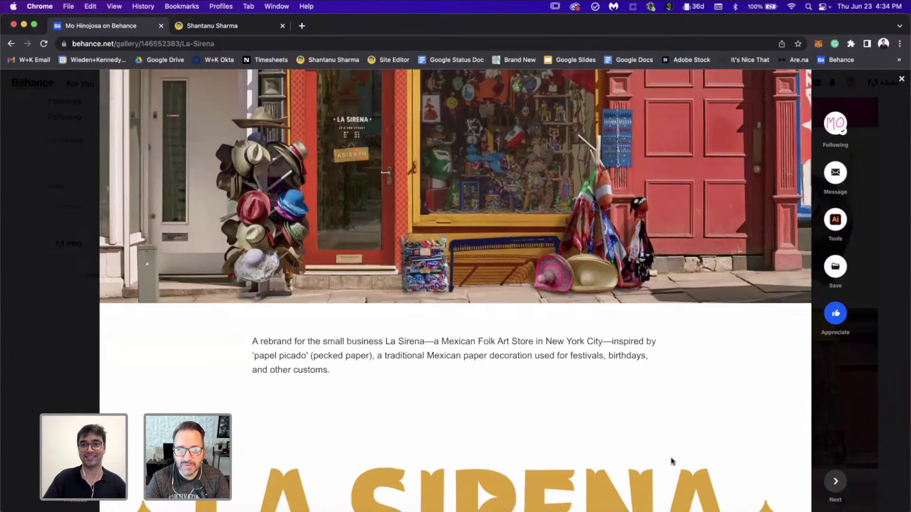
scroll(670, 340, down, 1)
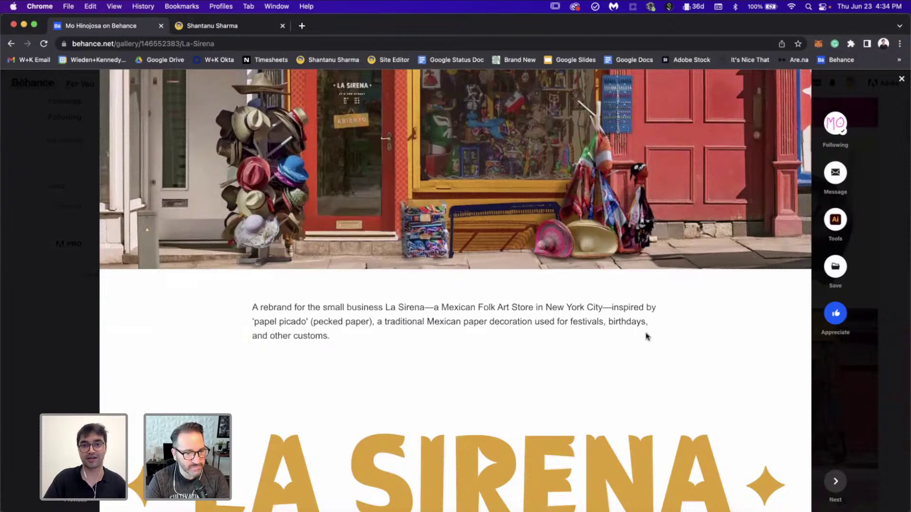
scroll(646, 336, down, 3)
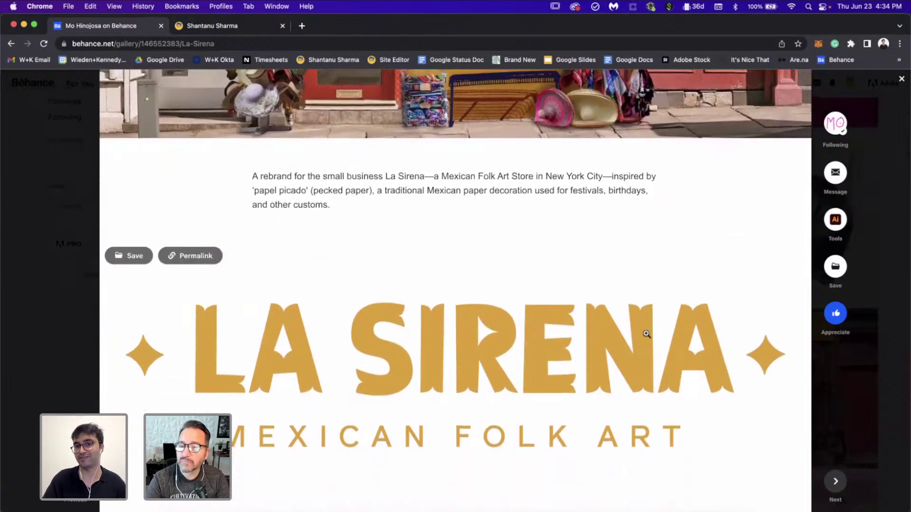
scroll(646, 334, down, 2)
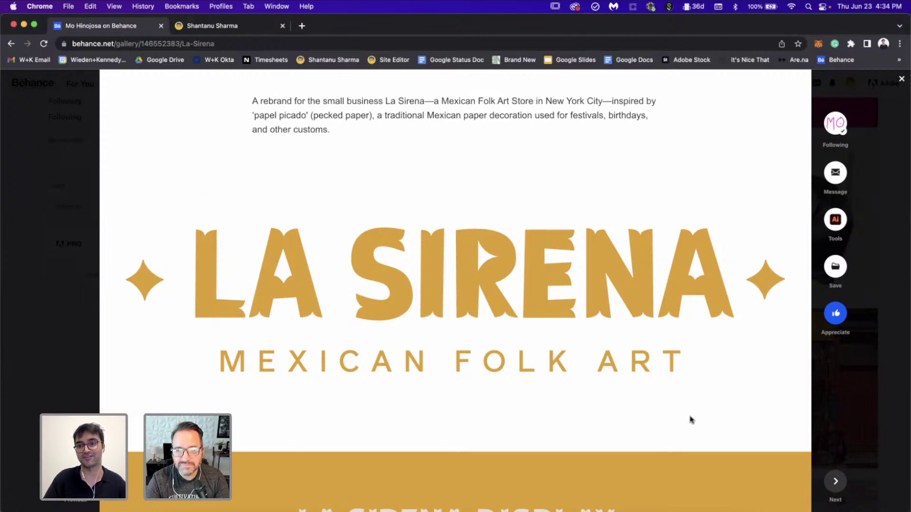
scroll(692, 422, down, 3)
scroll(702, 424, down, 5)
scroll(701, 424, down, 2)
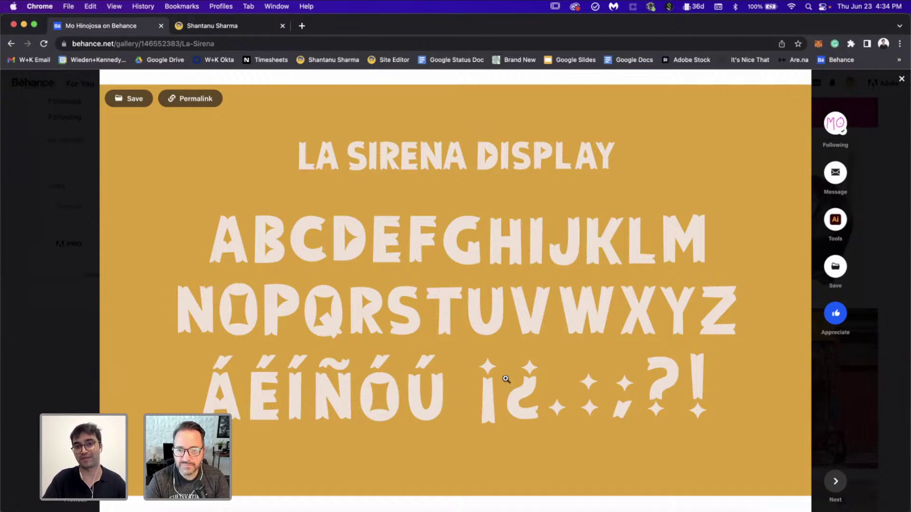
- Scroll on to the red, green, yellow, pink and purple papel-picado La Sirena shopping bags
scroll(652, 356, down, 10)
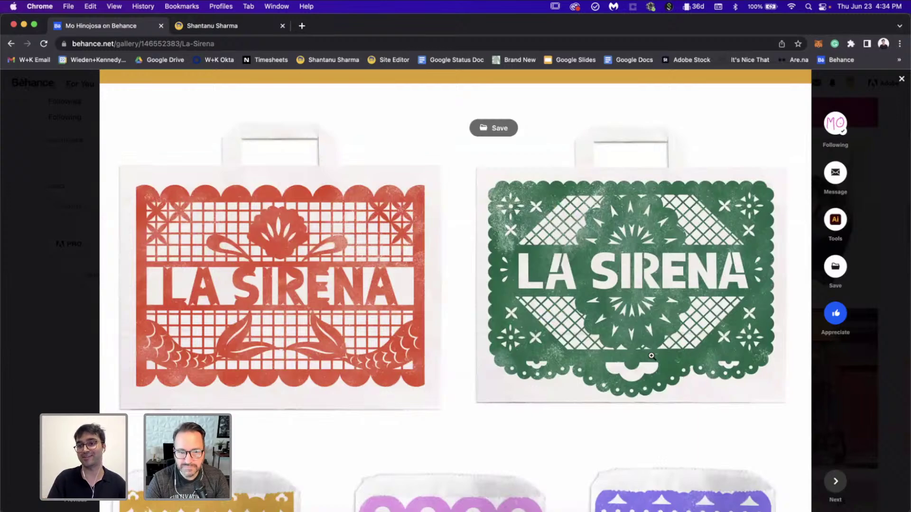
scroll(652, 355, down, 8)
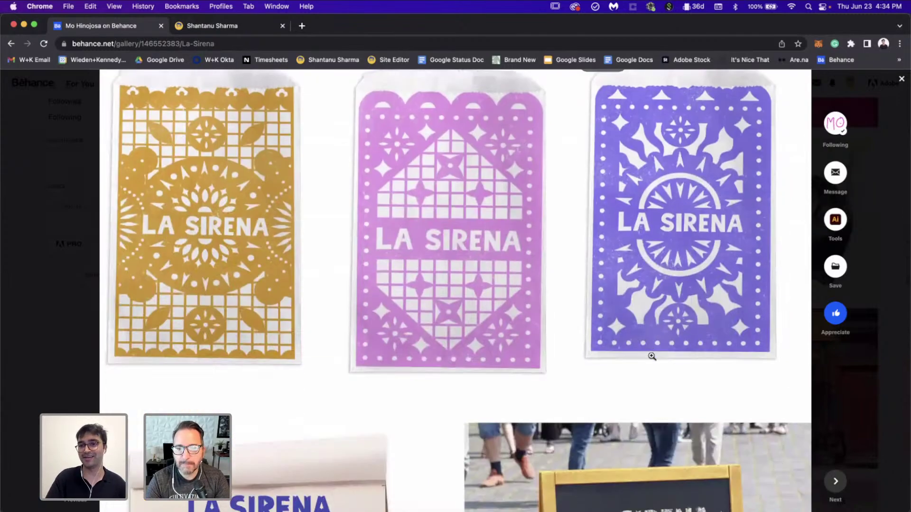
scroll(652, 356, down, 5)
scroll(609, 285, up, 7)
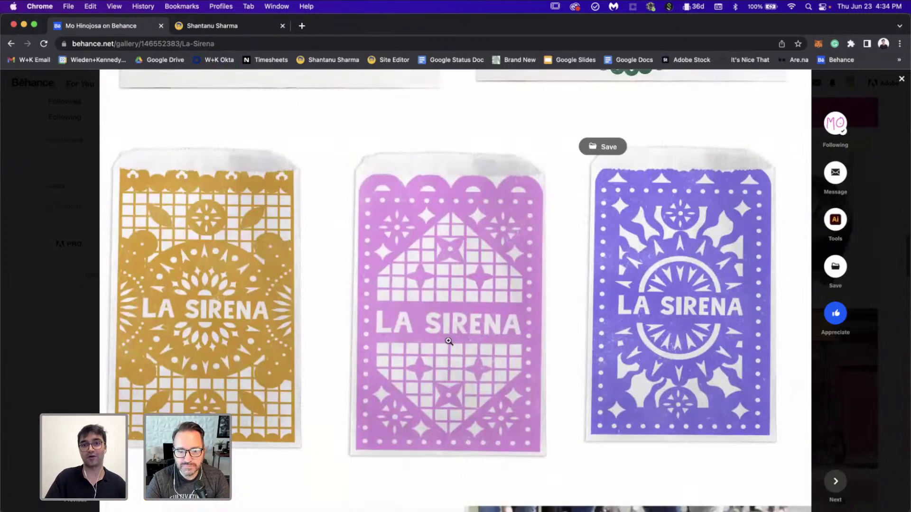
scroll(689, 274, up, 6)
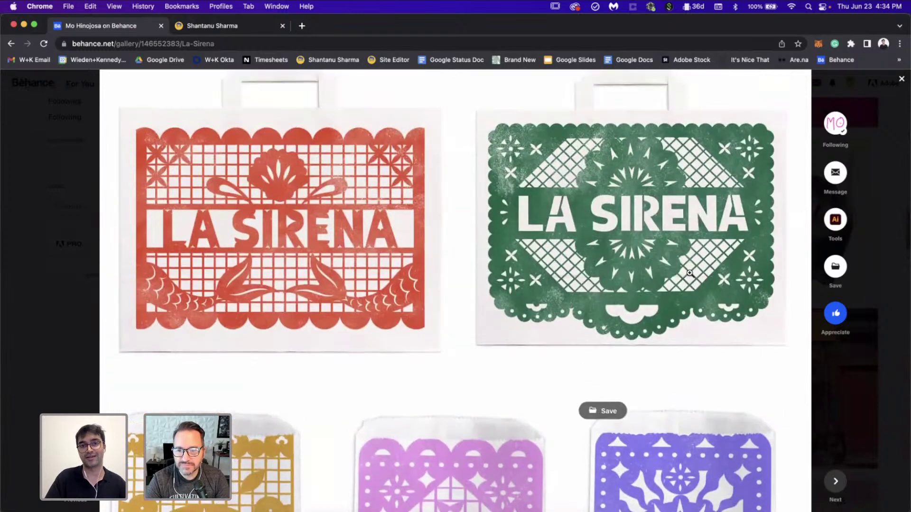
scroll(689, 274, down, 1)
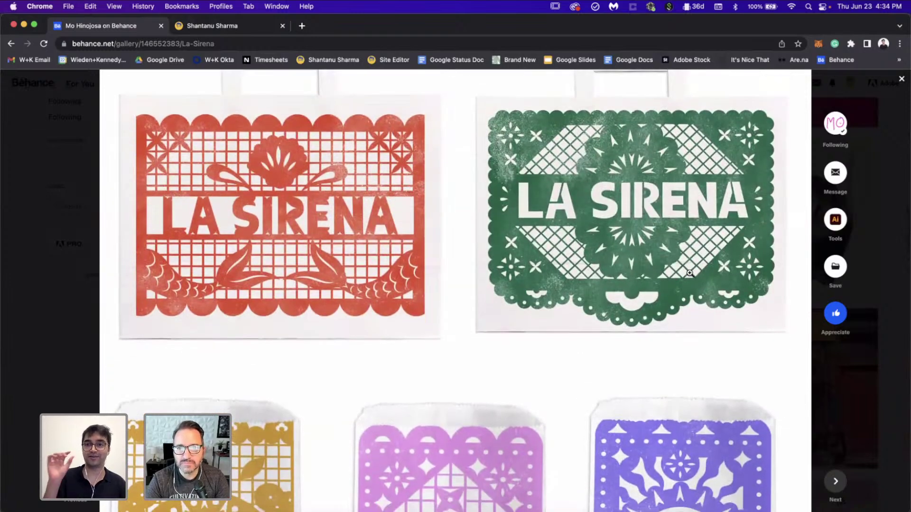